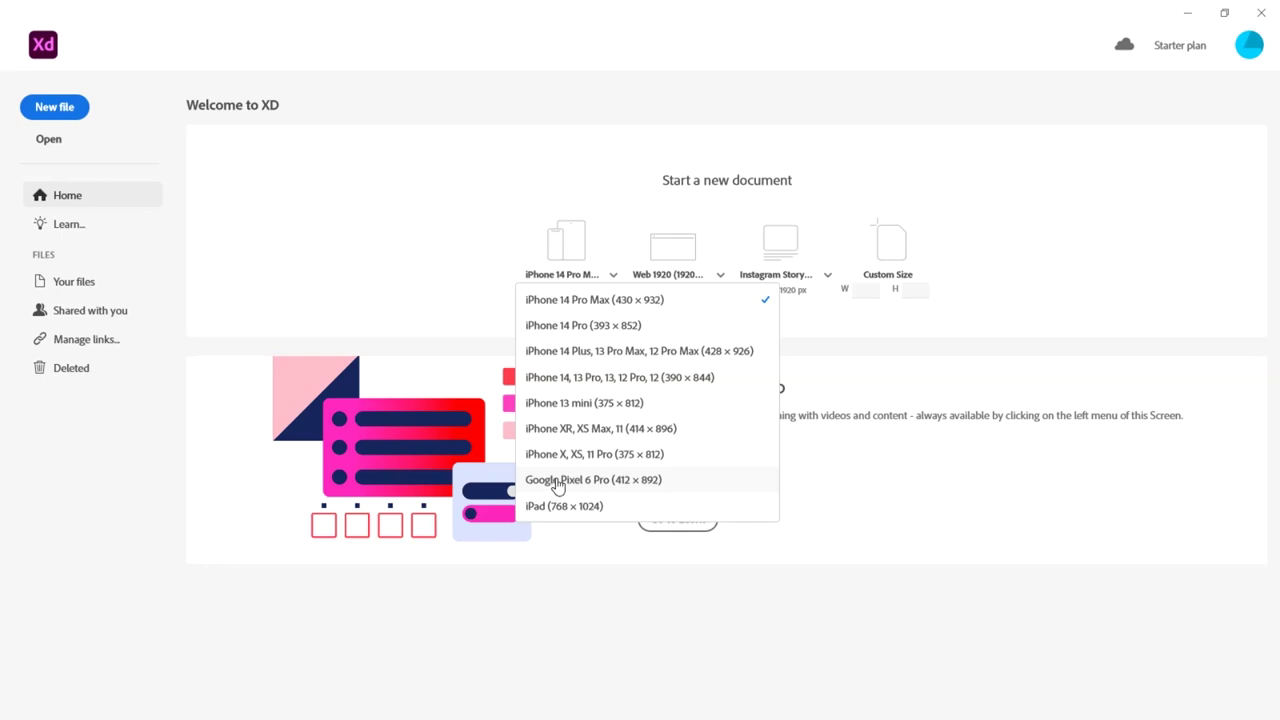
# Create a new iPhone 14 Pro Max document (430 × 932) and select its blank artboard
pyautogui.click(568, 300)
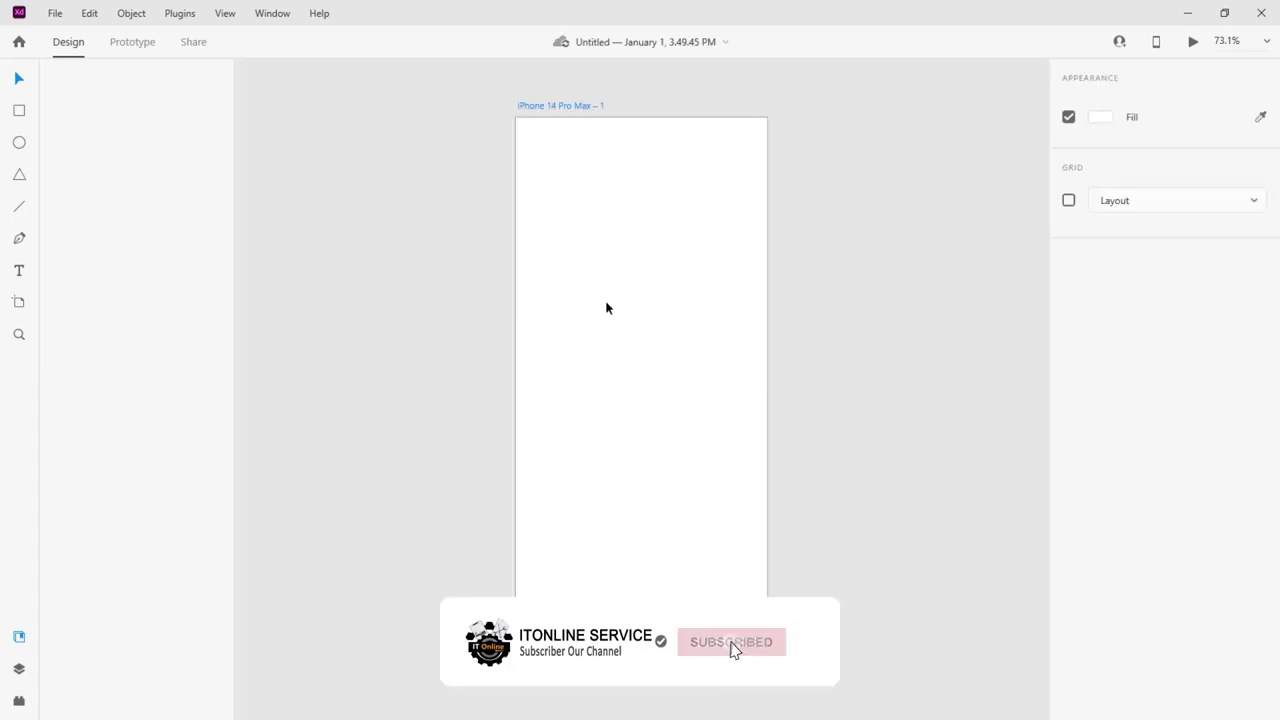
pyautogui.click(606, 309)
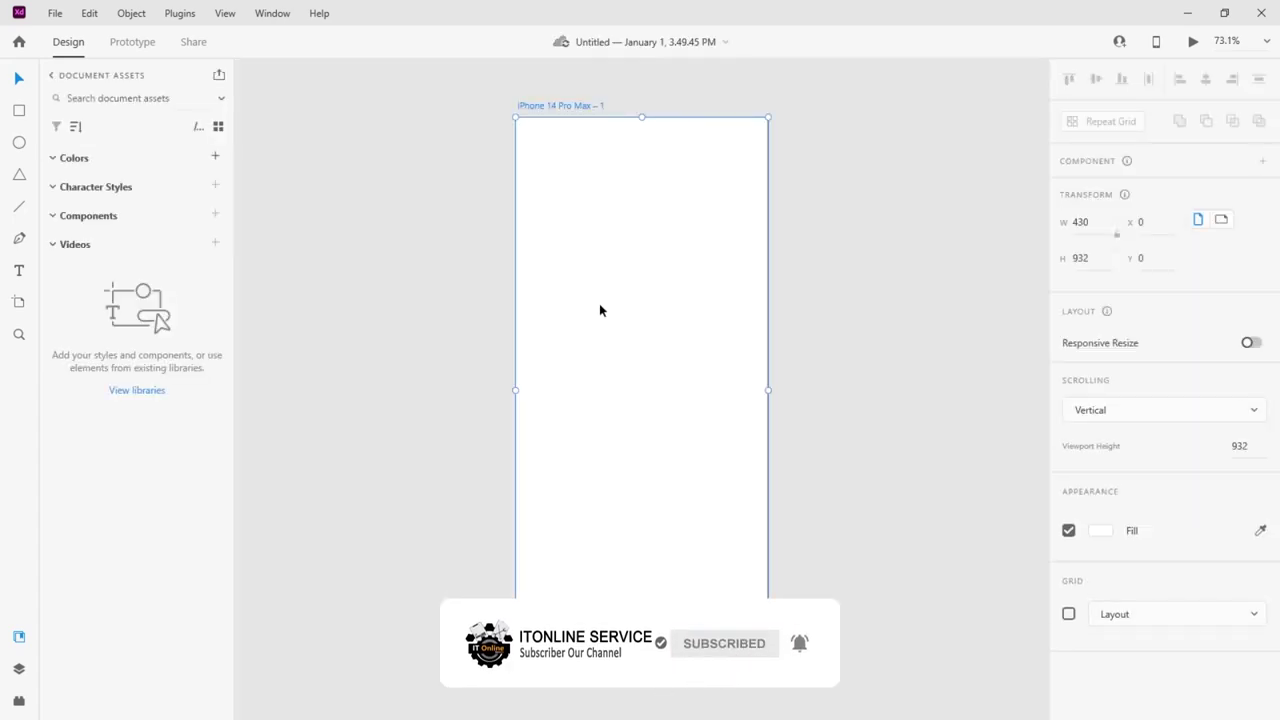
pyautogui.rightClick(544, 107)
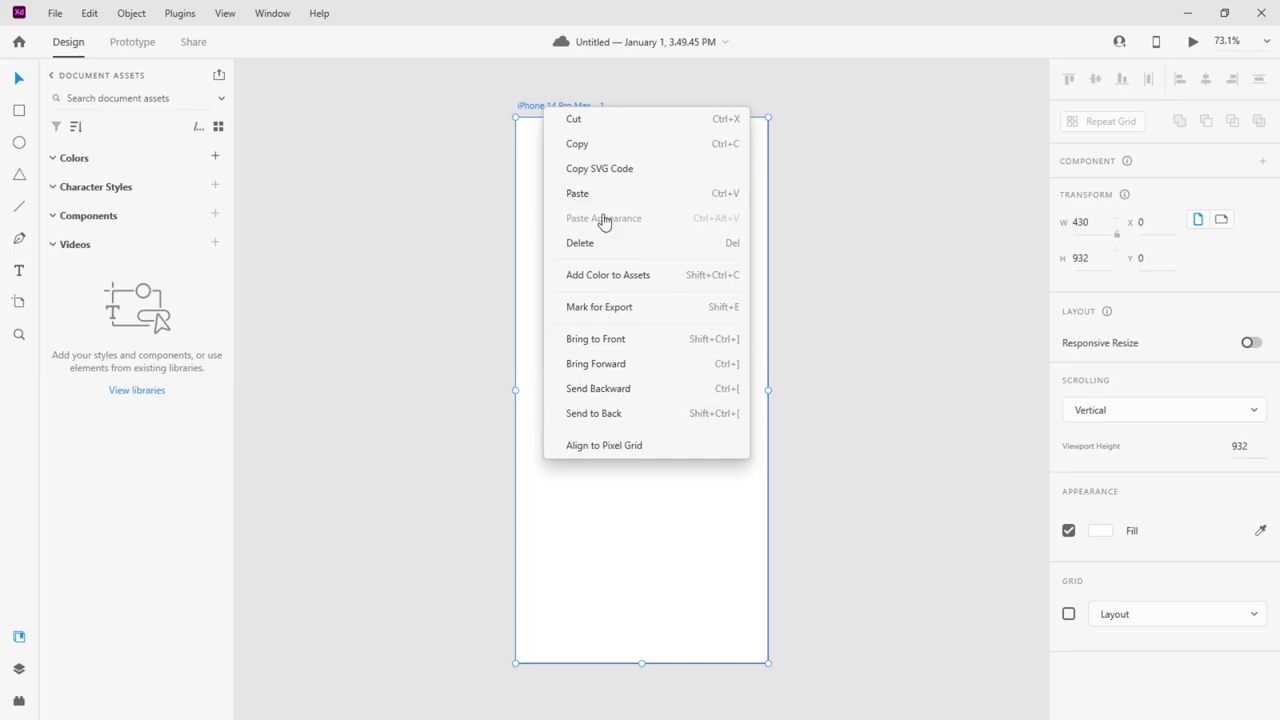
pyautogui.click(517, 110)
# Retitle the blank iPhone 14 Pro Max artboard 'Load screen', fixing a typo in the name
pyautogui.rightClick(535, 105)
pyautogui.click(557, 107)
pyautogui.doubleClick(560, 106)
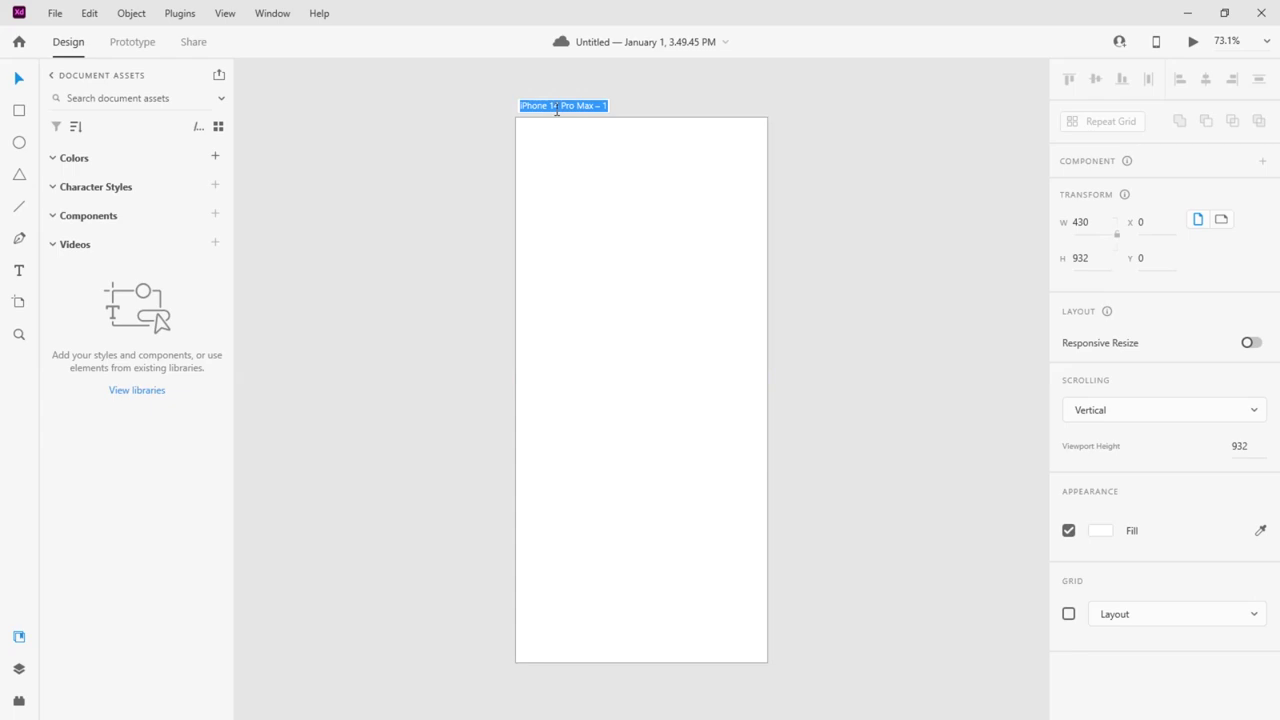
pyautogui.write('LOas')
pyautogui.press('BackSpace')
pyautogui.write('d')
pyautogui.write('d ')
pyautogui.write('screen')
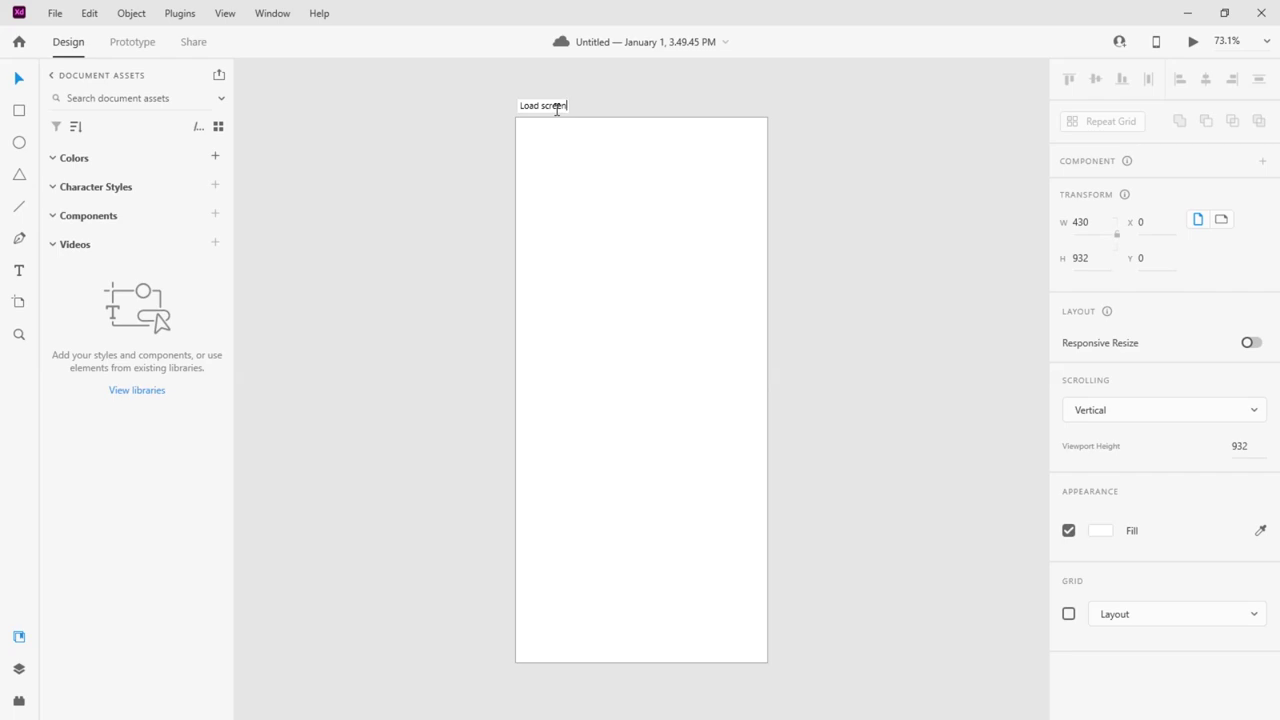
pyautogui.press('Return')
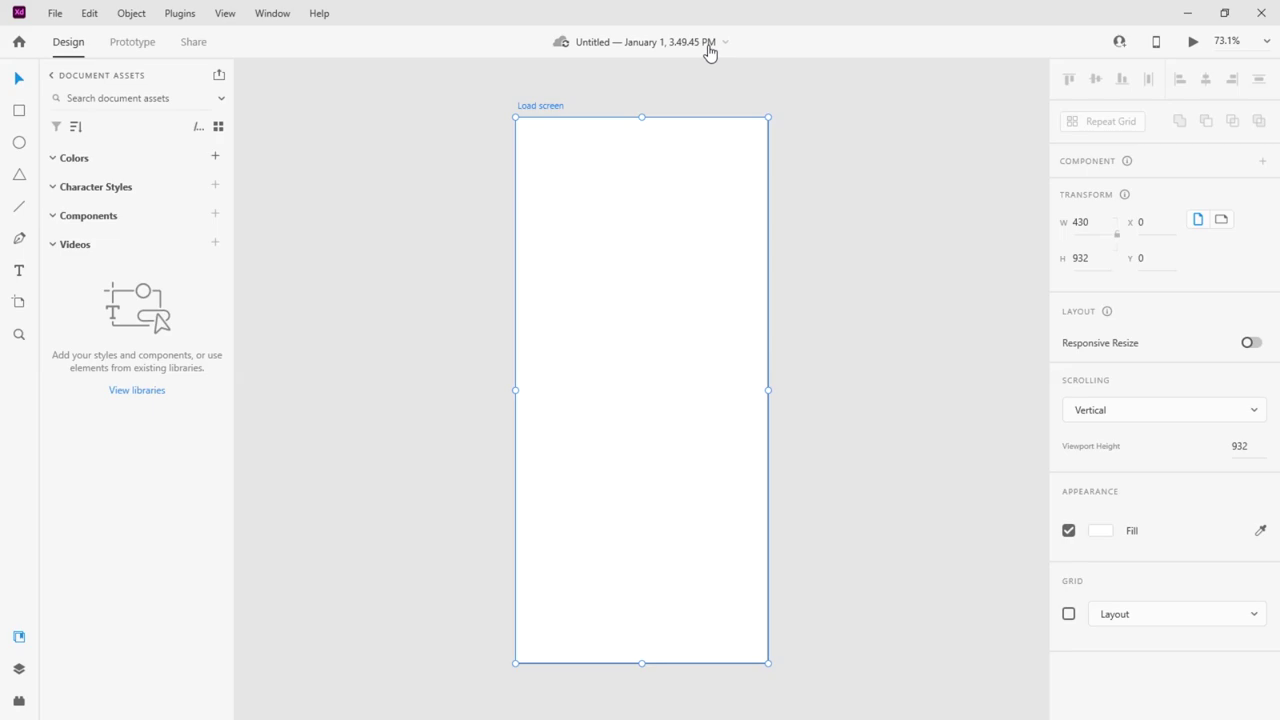
pyautogui.hotkey('ctrl', 'shift', 's')
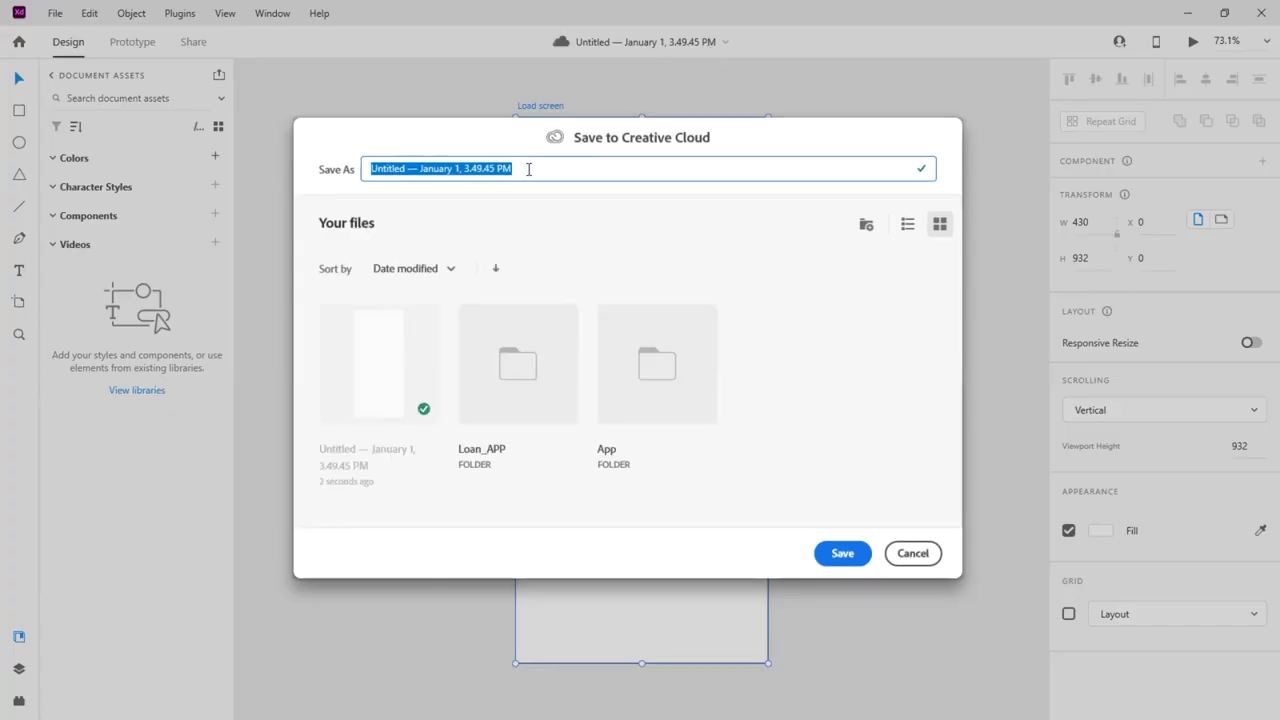
# Save the document as 'Loan' in the Loan_APP cloud folder
pyautogui.write('Loan')
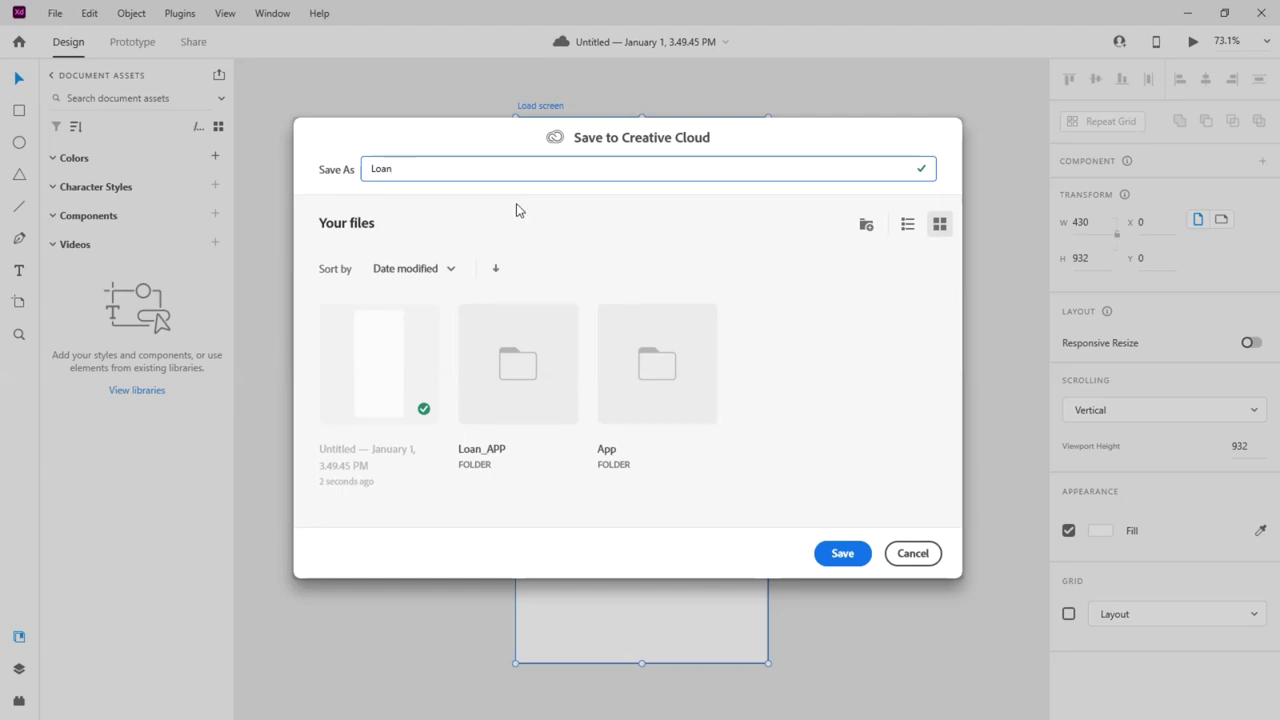
pyautogui.click(516, 368)
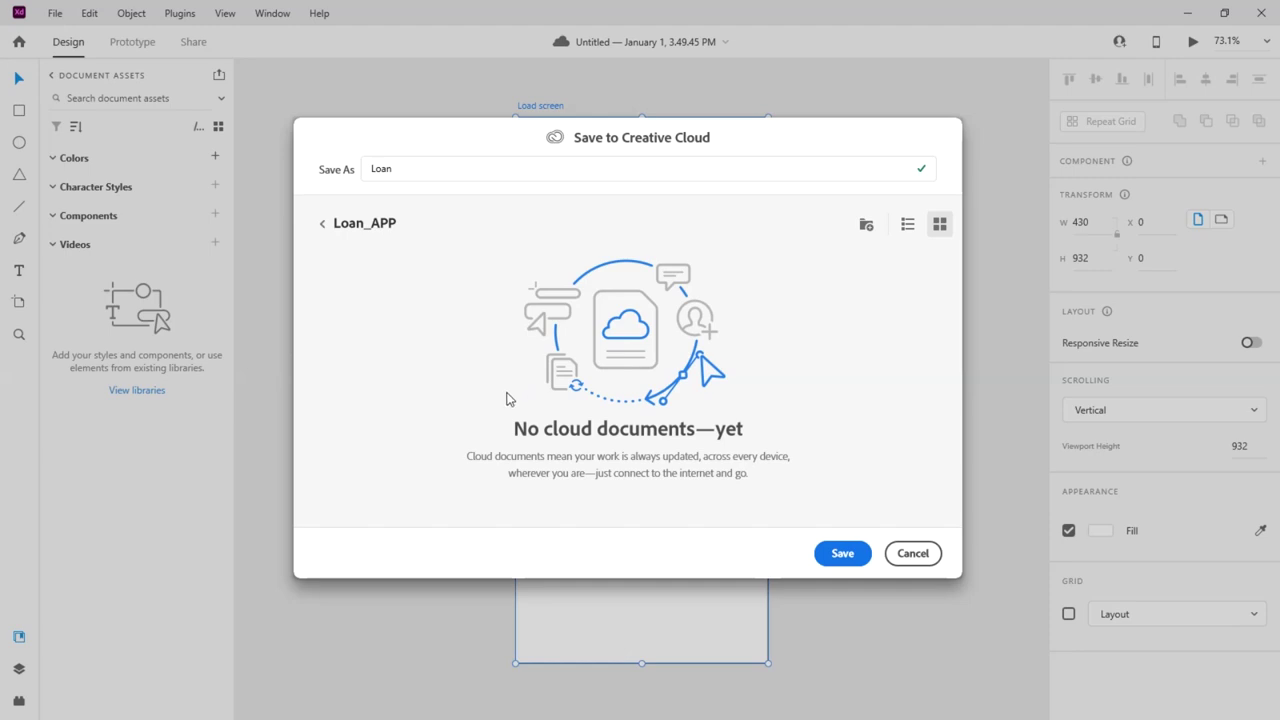
pyautogui.click(841, 556)
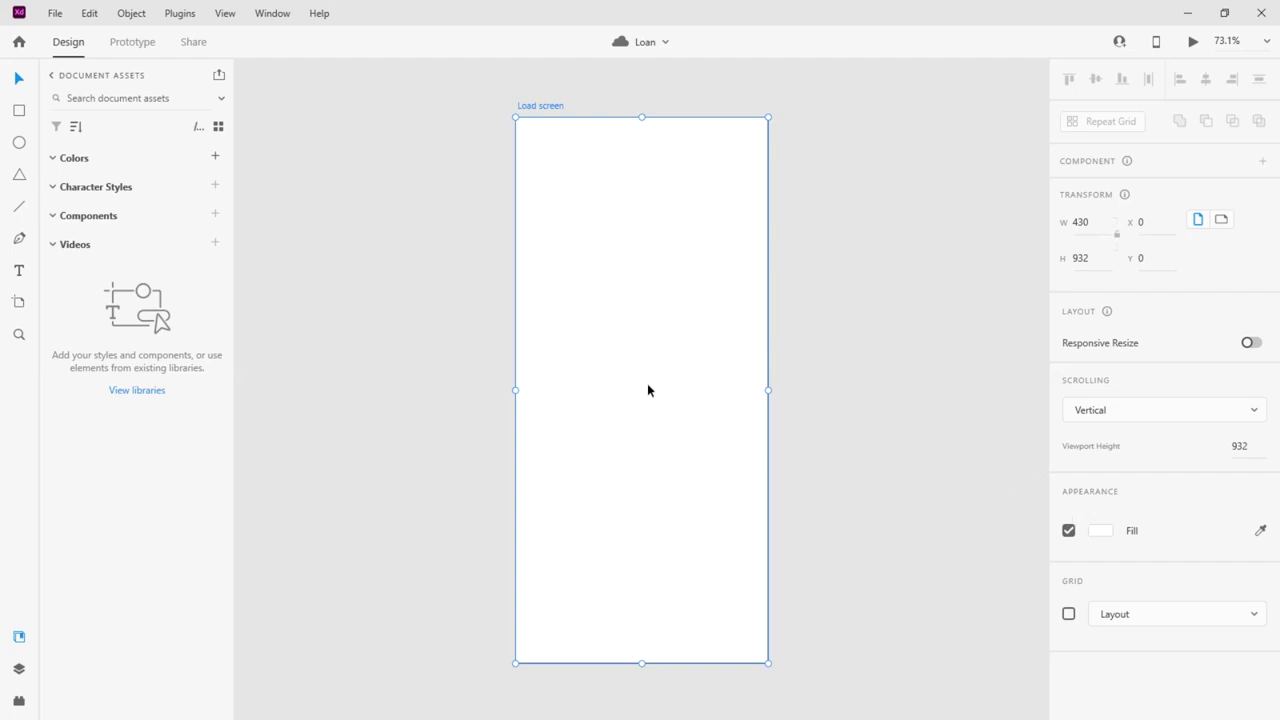
# Fill the Load screen artboard with a solid green, tuning hue and brightness
pyautogui.click(1099, 531)
pyautogui.click(1018, 522)
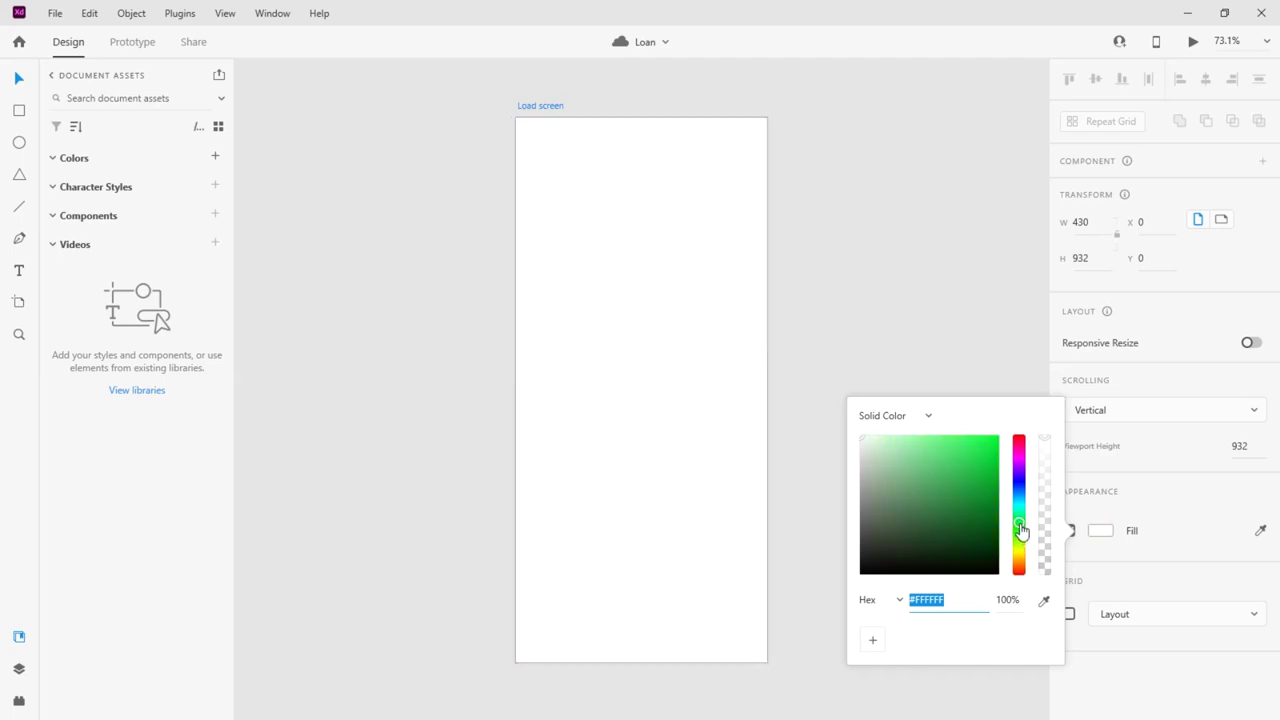
pyautogui.click(981, 487)
pyautogui.moveTo(981, 490); pyautogui.dragTo(957, 483)
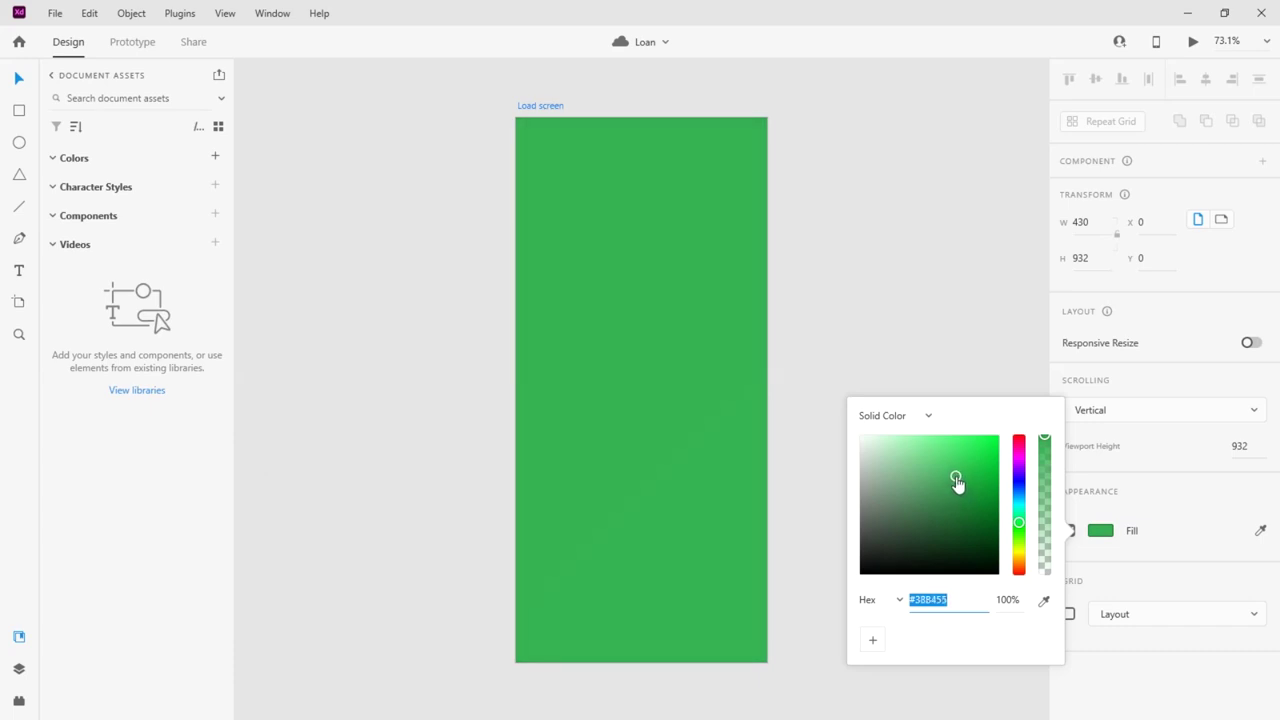
pyautogui.moveTo(1020, 529); pyautogui.dragTo(1023, 529)
pyautogui.click(862, 307)
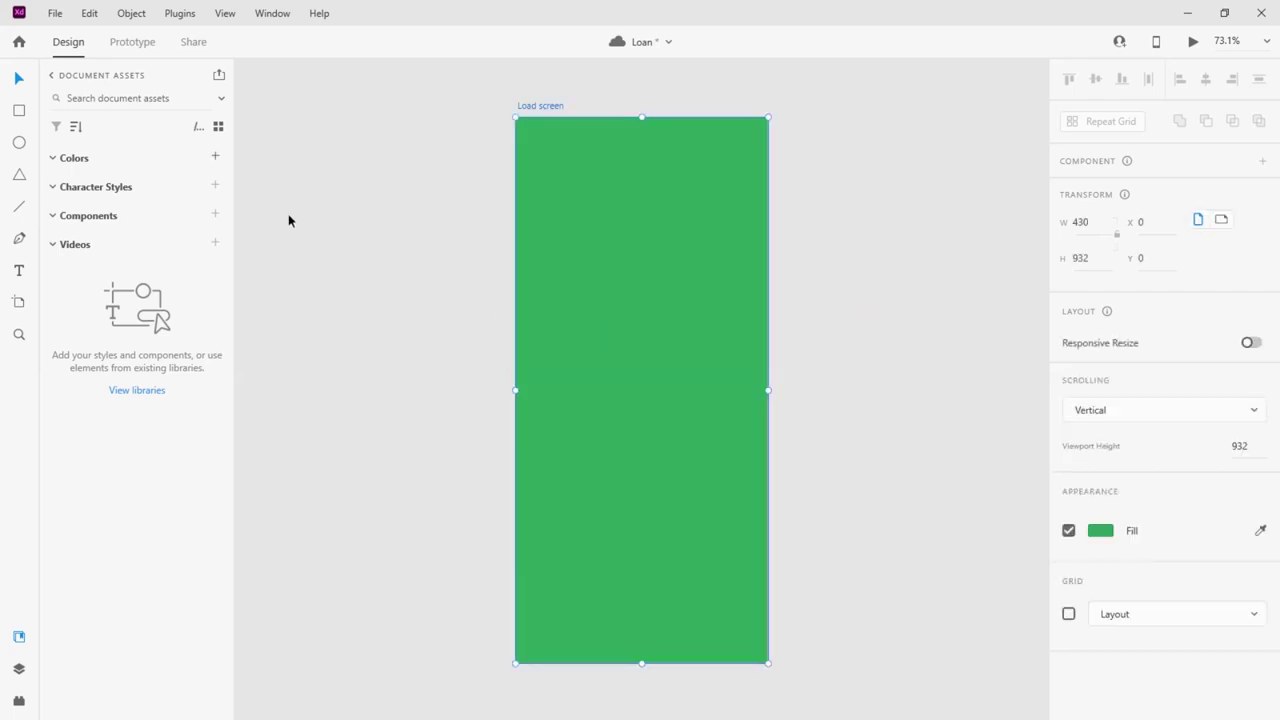
# Draw a test white rectangle covering the Load screen artboard and turn off its border
pyautogui.press('r')
pyautogui.moveTo(522, 122)
pyautogui.mouseDown()
pyautogui.moveTo(740, 540)
pyautogui.moveTo(768, 612)
pyautogui.moveTo(770, 664)
pyautogui.mouseUp()
pyautogui.moveTo(524, 125); pyautogui.dragTo(518, 119)
pyautogui.press('v')
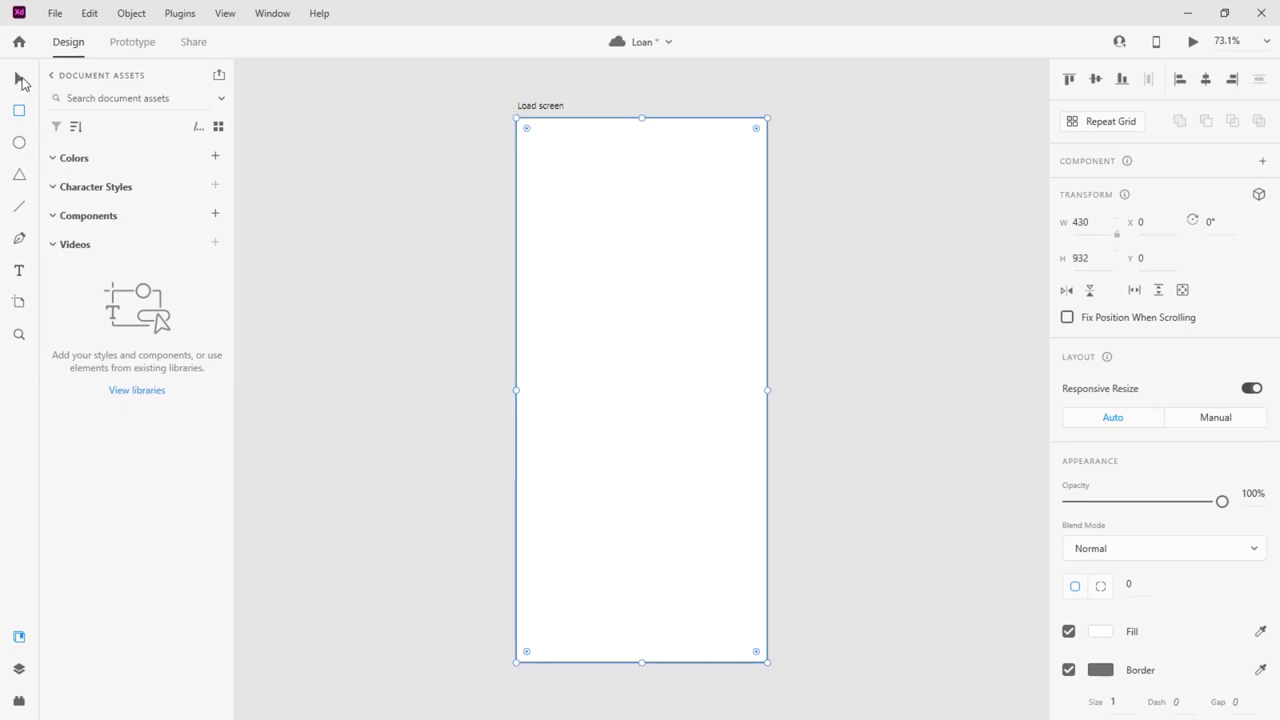
pyautogui.click(314, 191)
pyautogui.click(619, 276)
pyautogui.scroll(-3, 1086, 423)
pyautogui.click(1069, 371)
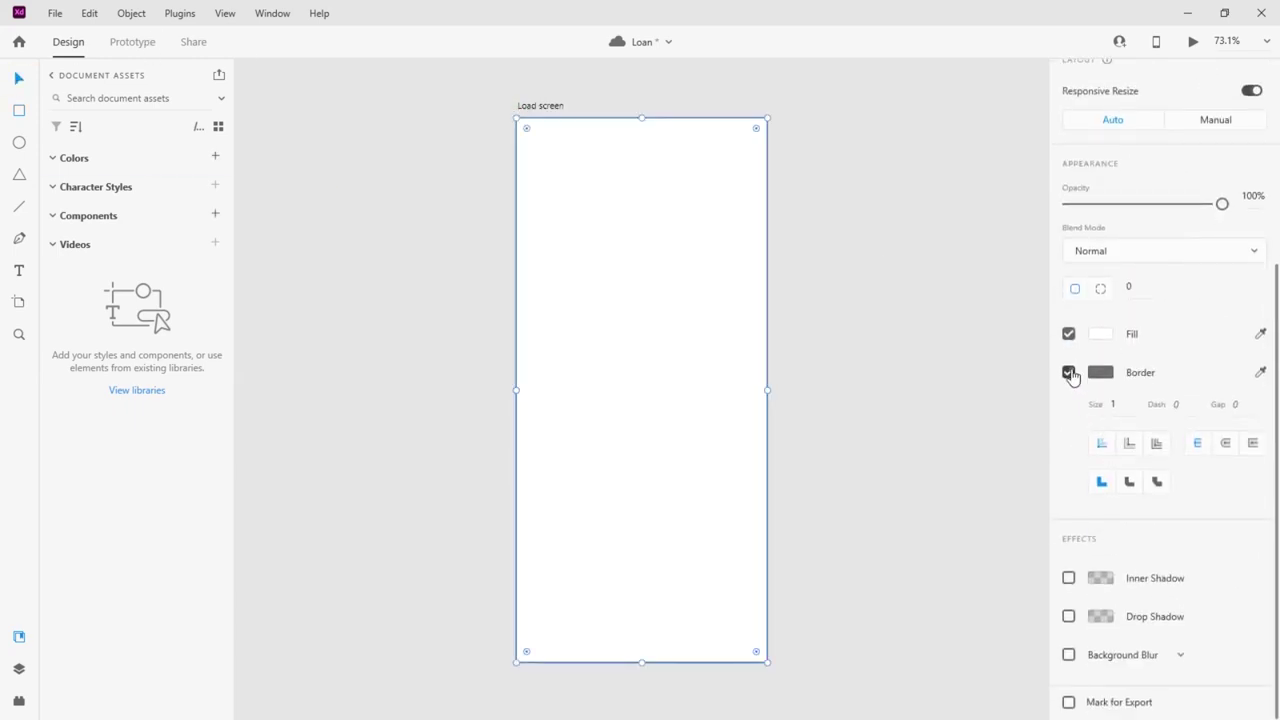
# Lower the test rectangle's opacity to 52%, then delete it
pyautogui.click(883, 337)
pyautogui.click(670, 323)
pyautogui.moveTo(1222, 501); pyautogui.dragTo(1148, 501)
pyautogui.click(657, 291)
pyautogui.click(1100, 631)
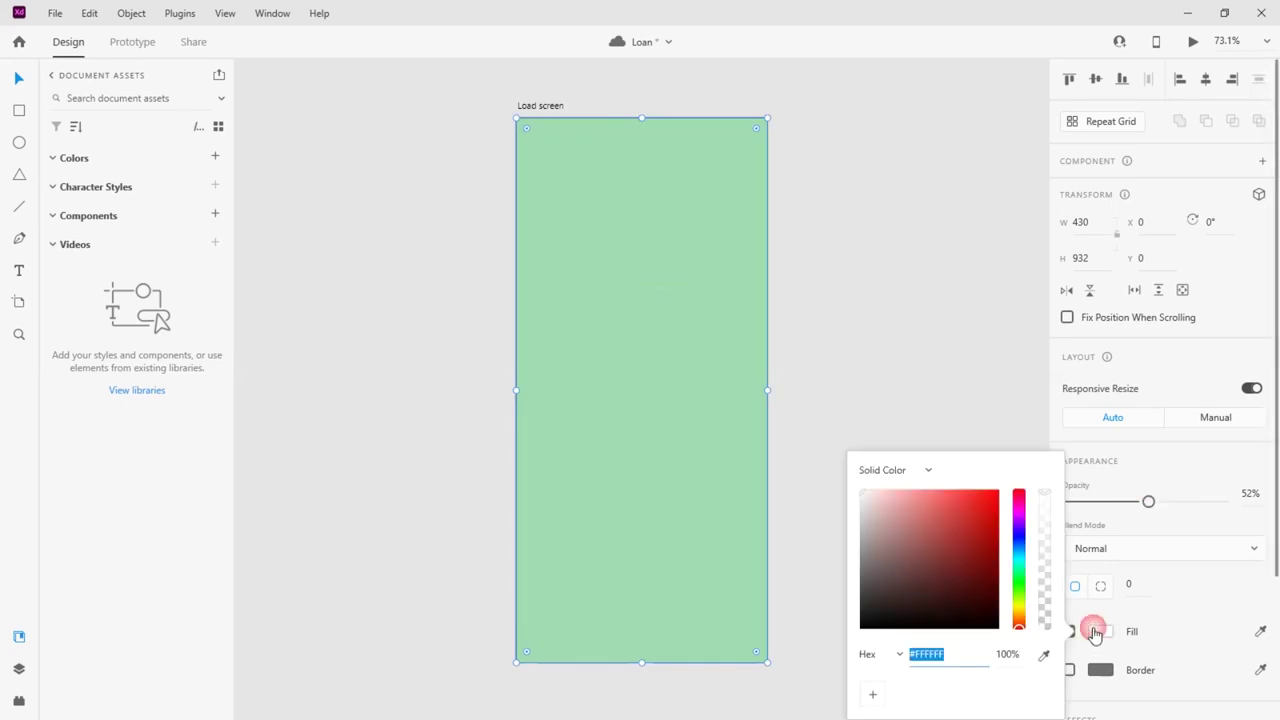
pyautogui.click(667, 267)
pyautogui.press('Delete')
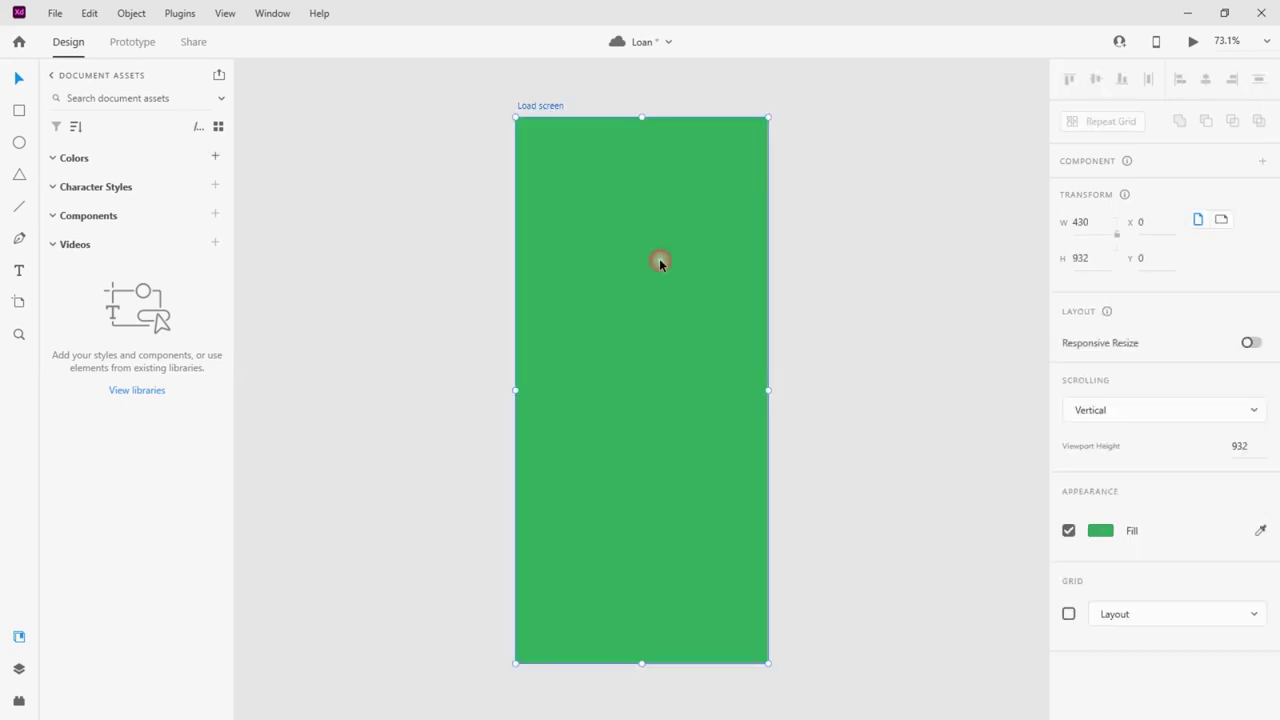
# Switch the artboard fill to a green Radial Gradient, enlarged and centred toward the upper left
pyautogui.click(1101, 531)
pyautogui.click(897, 418)
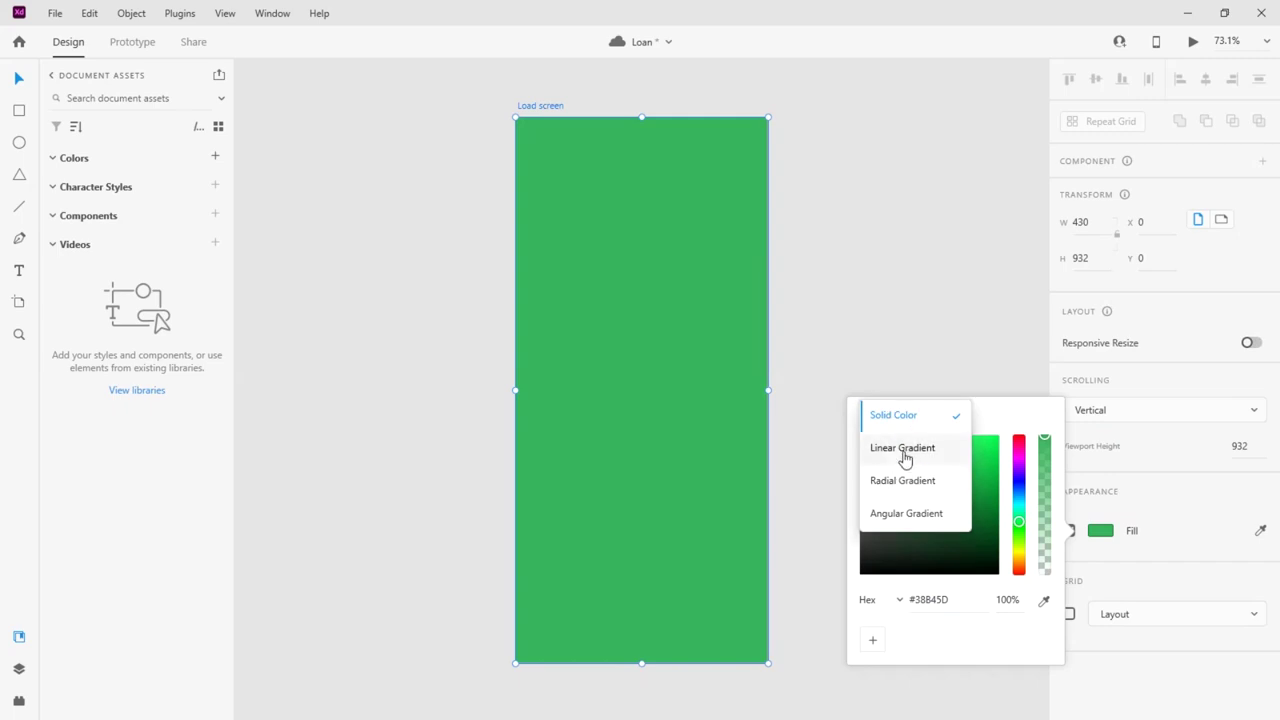
pyautogui.click(901, 487)
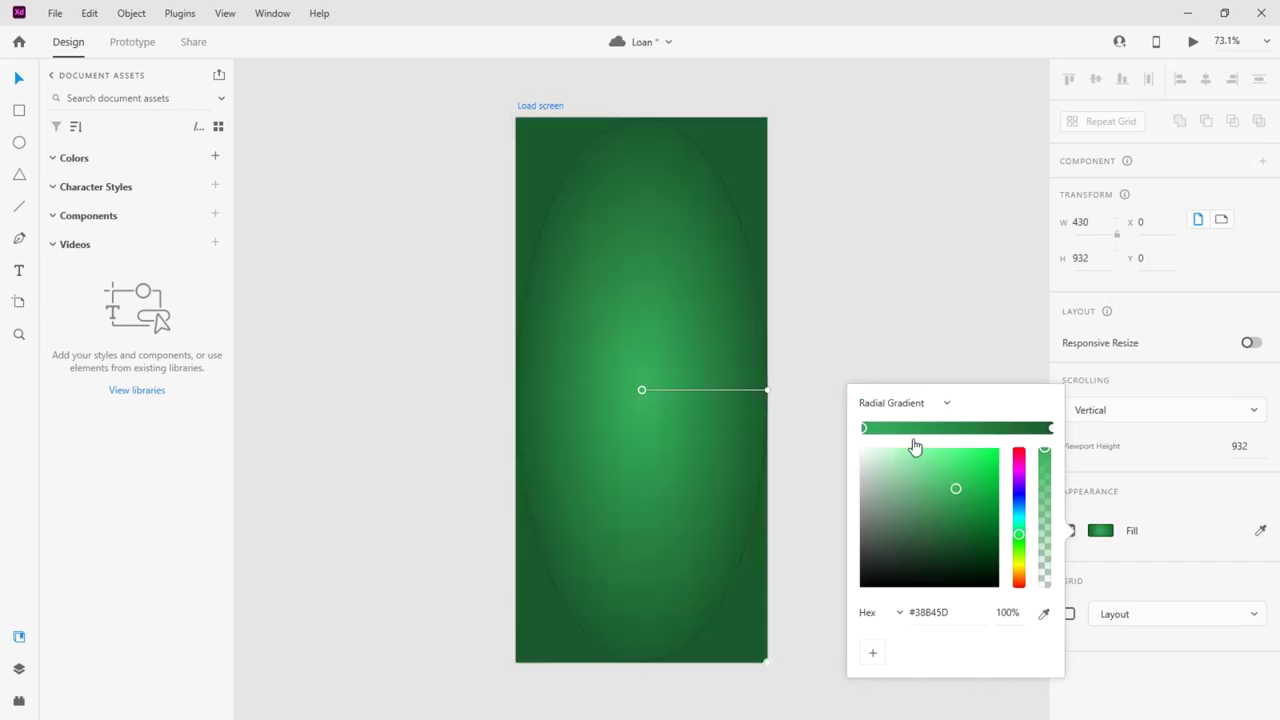
pyautogui.click(958, 493)
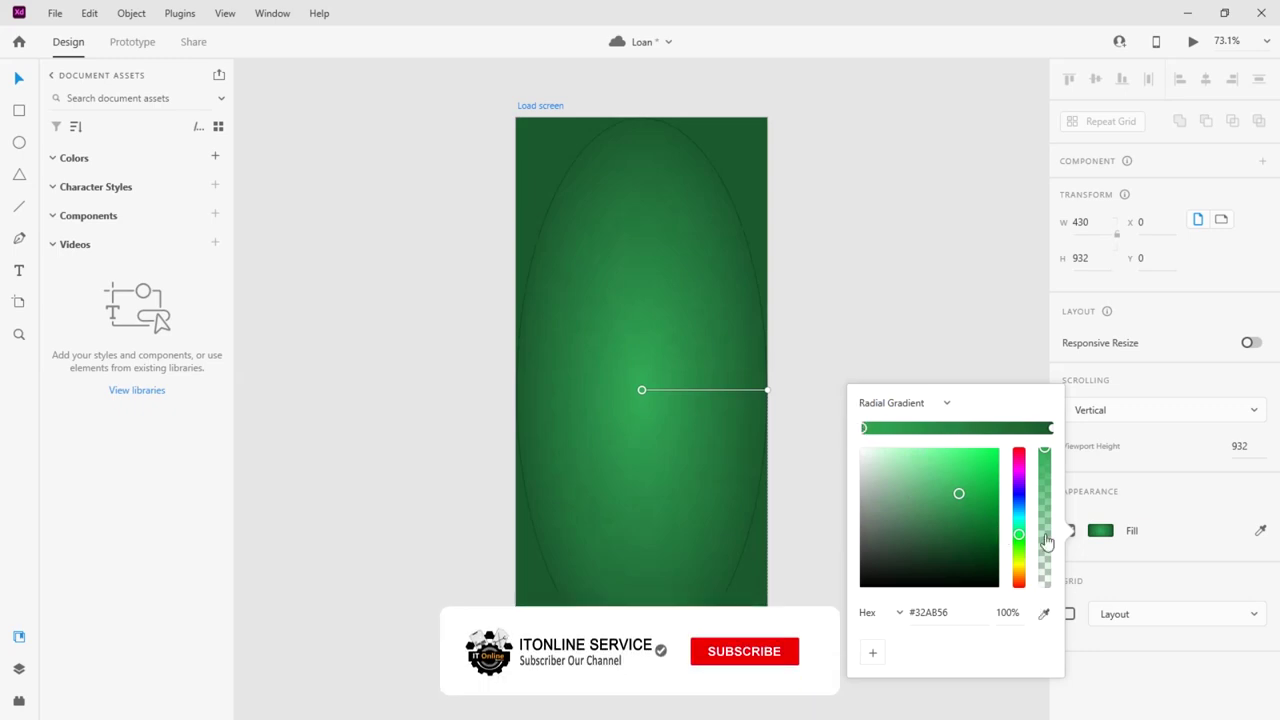
pyautogui.moveTo(766, 392); pyautogui.dragTo(835, 220)
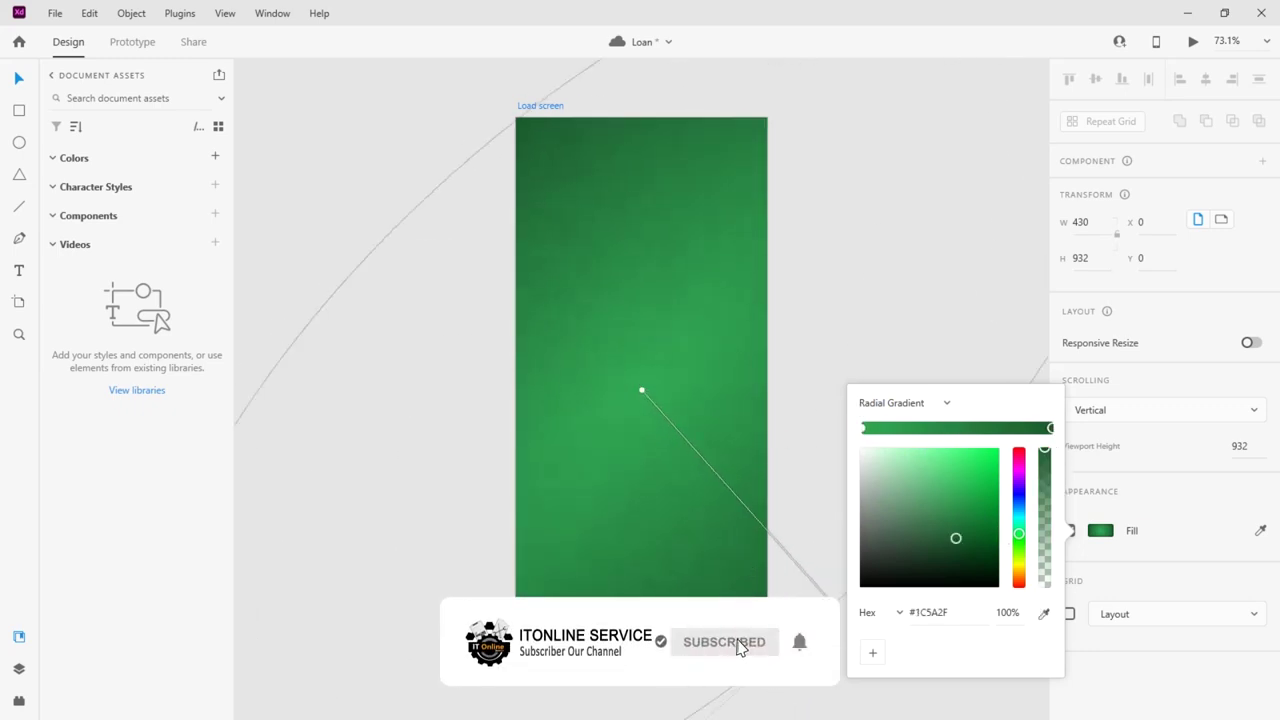
pyautogui.moveTo(643, 390); pyautogui.dragTo(570, 228)
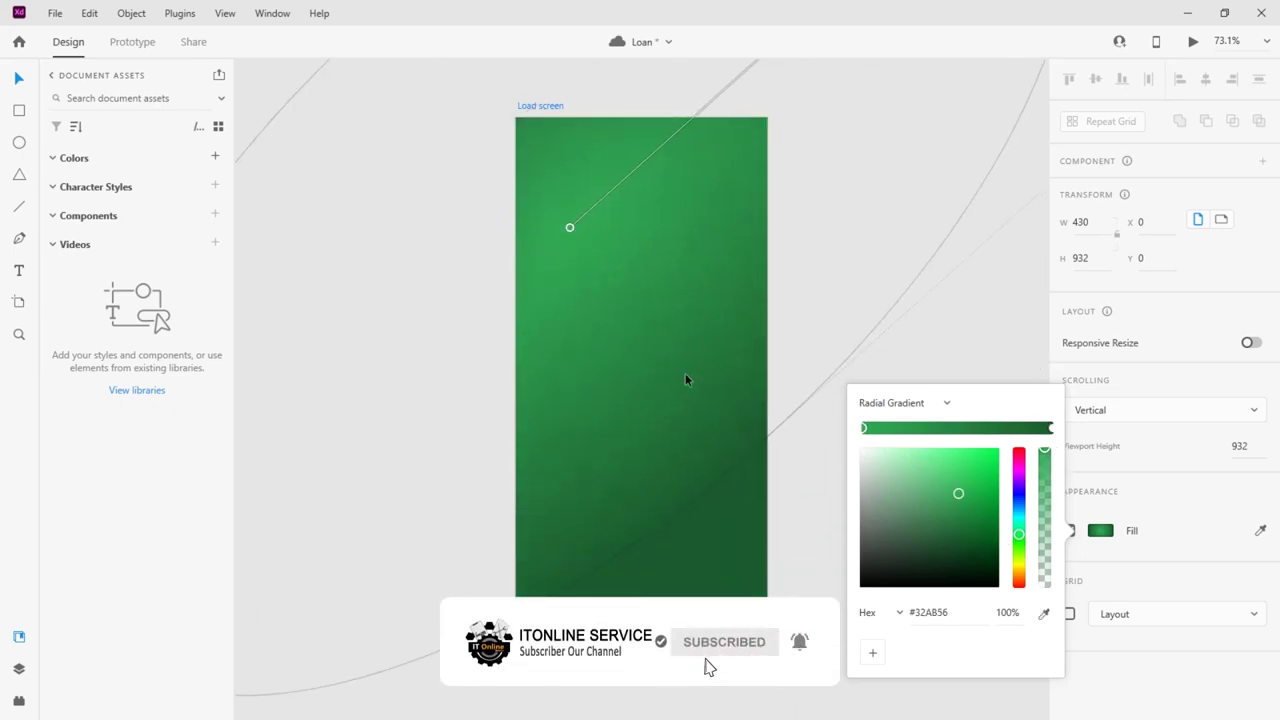
# Stretch the gradient toward the lower right and brighten its starting green
pyautogui.scroll(-3, 650, 385)
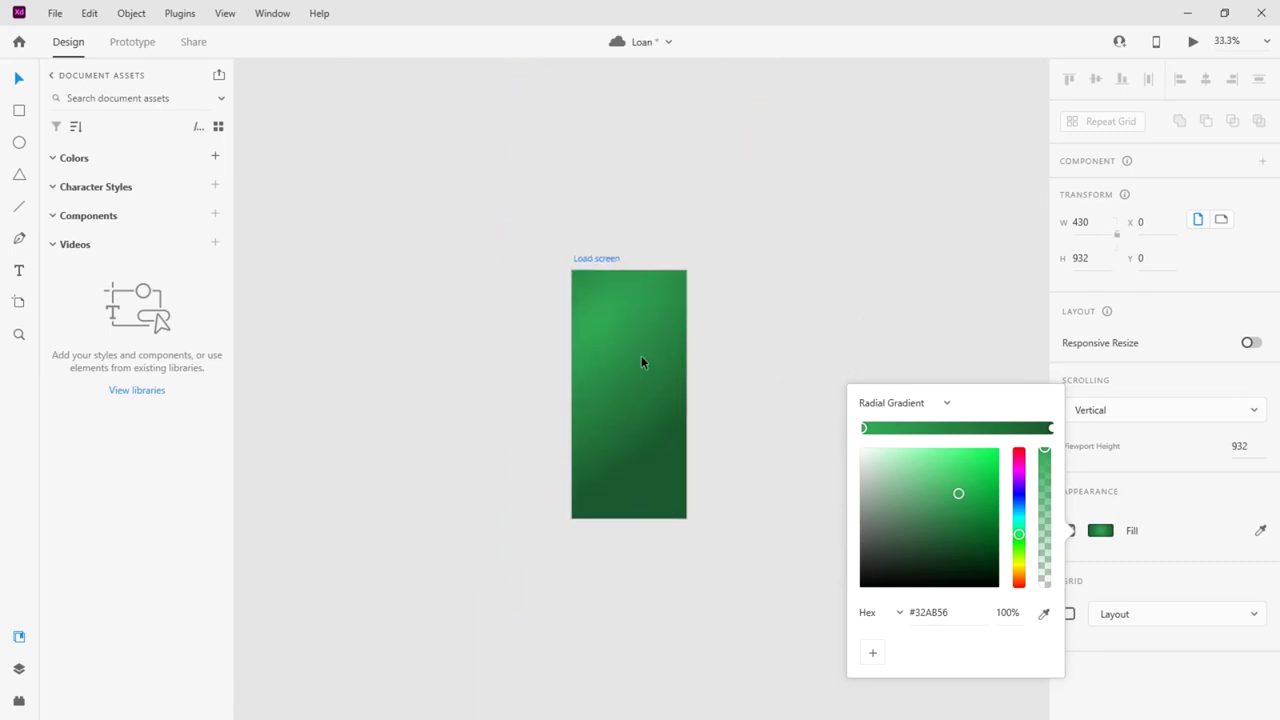
pyautogui.moveTo(808, 139); pyautogui.dragTo(686, 520)
pyautogui.scroll(2, 641, 383)
pyautogui.scroll(1, 640, 383)
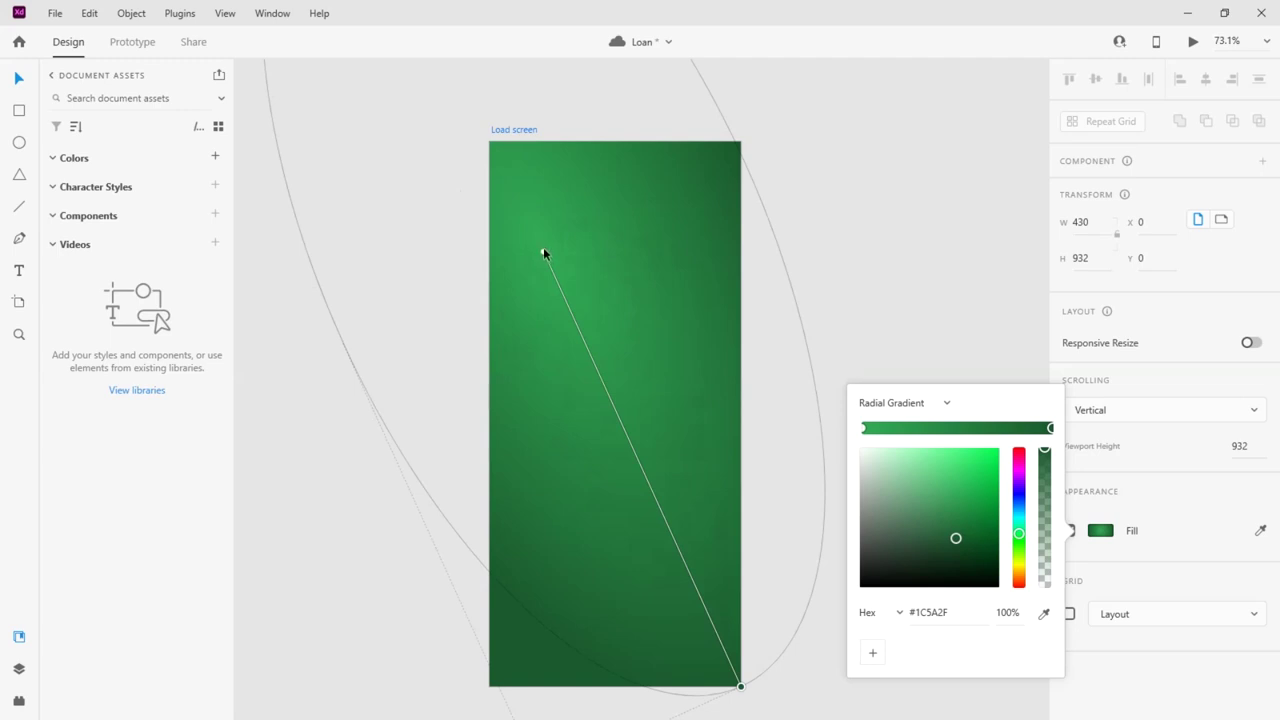
pyautogui.click(542, 253)
pyautogui.moveTo(963, 491); pyautogui.dragTo(977, 477)
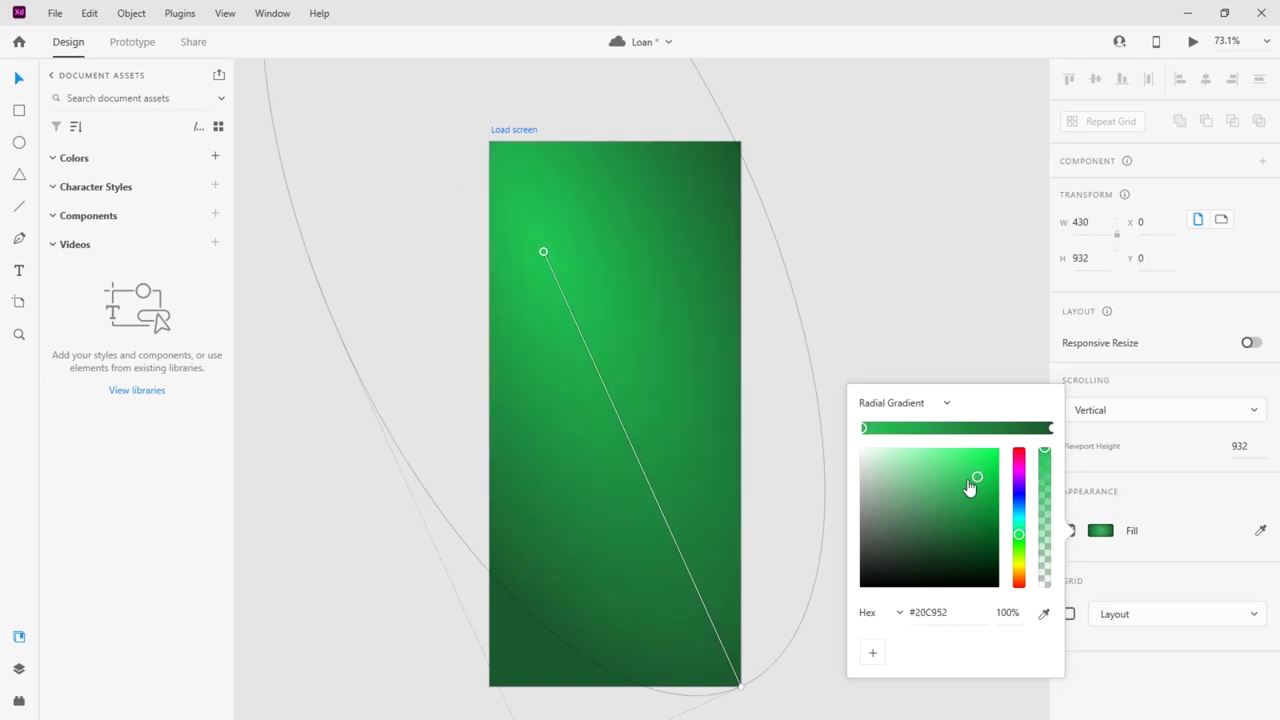
pyautogui.click(900, 277)
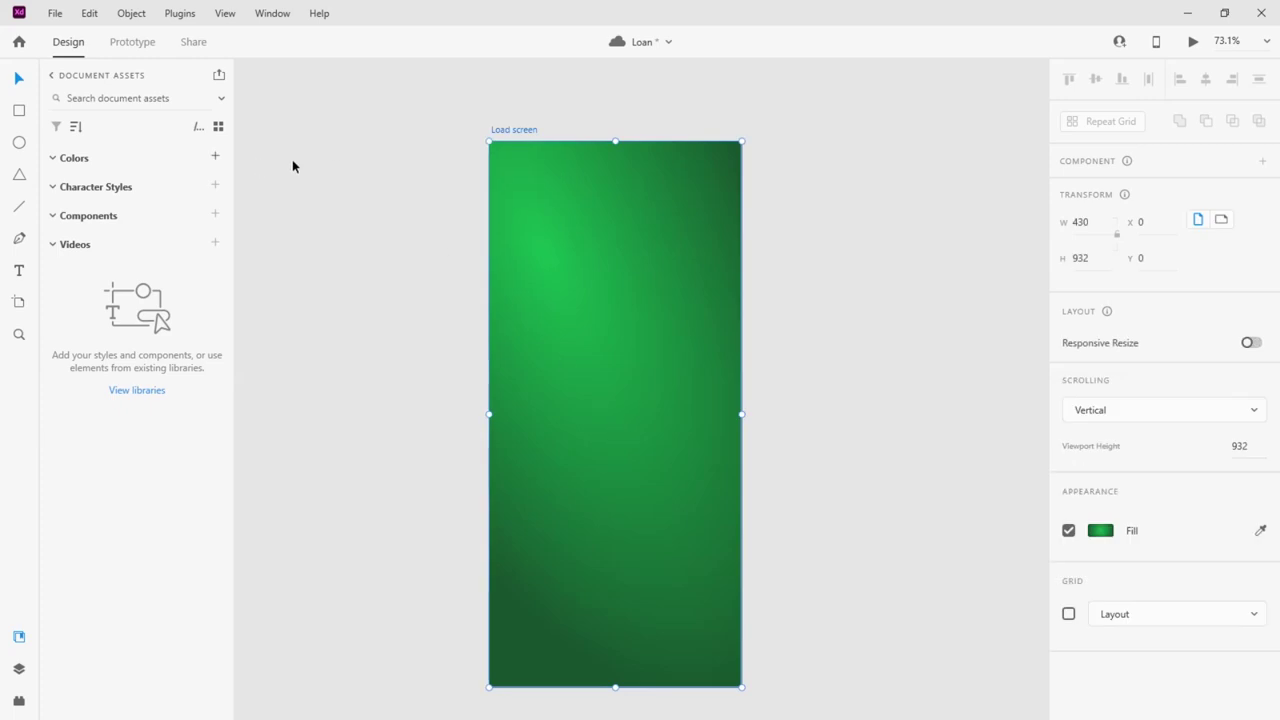
# Duplicate the Load screen artboard to the right and name the copy 'Login'
pyautogui.moveTo(526, 133); pyautogui.dragTo(805, 132)
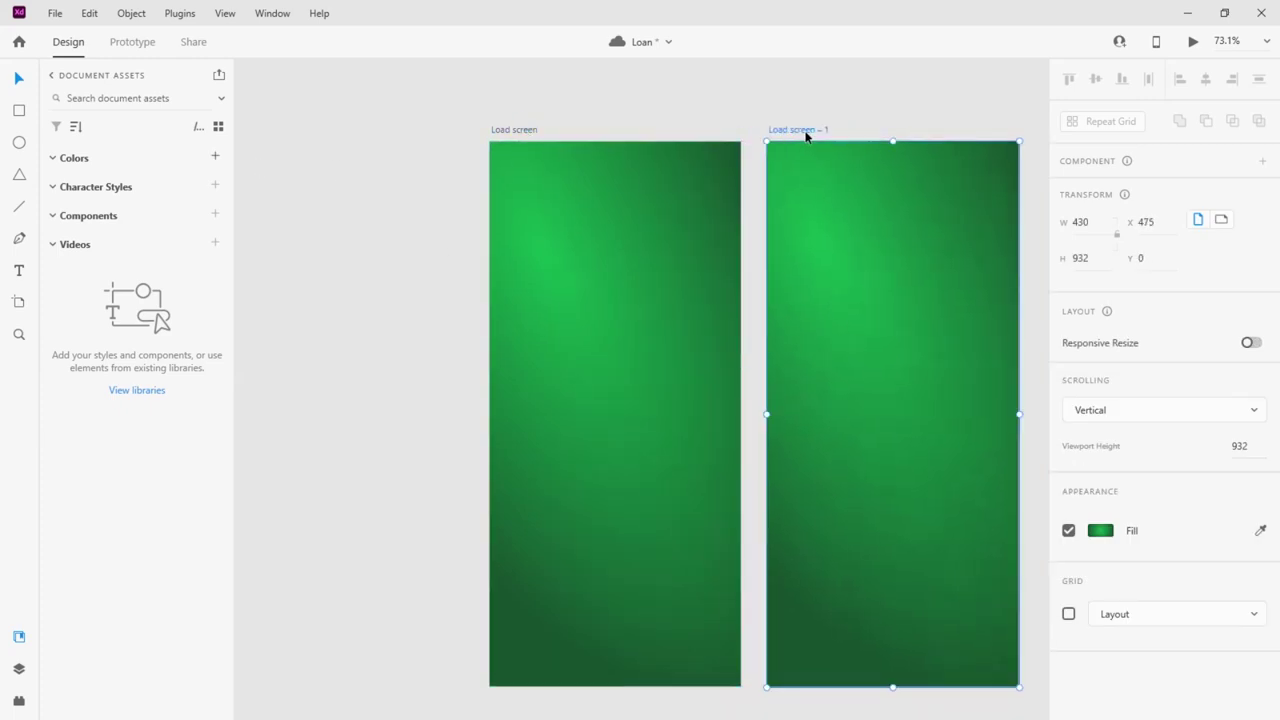
pyautogui.doubleClick(806, 130)
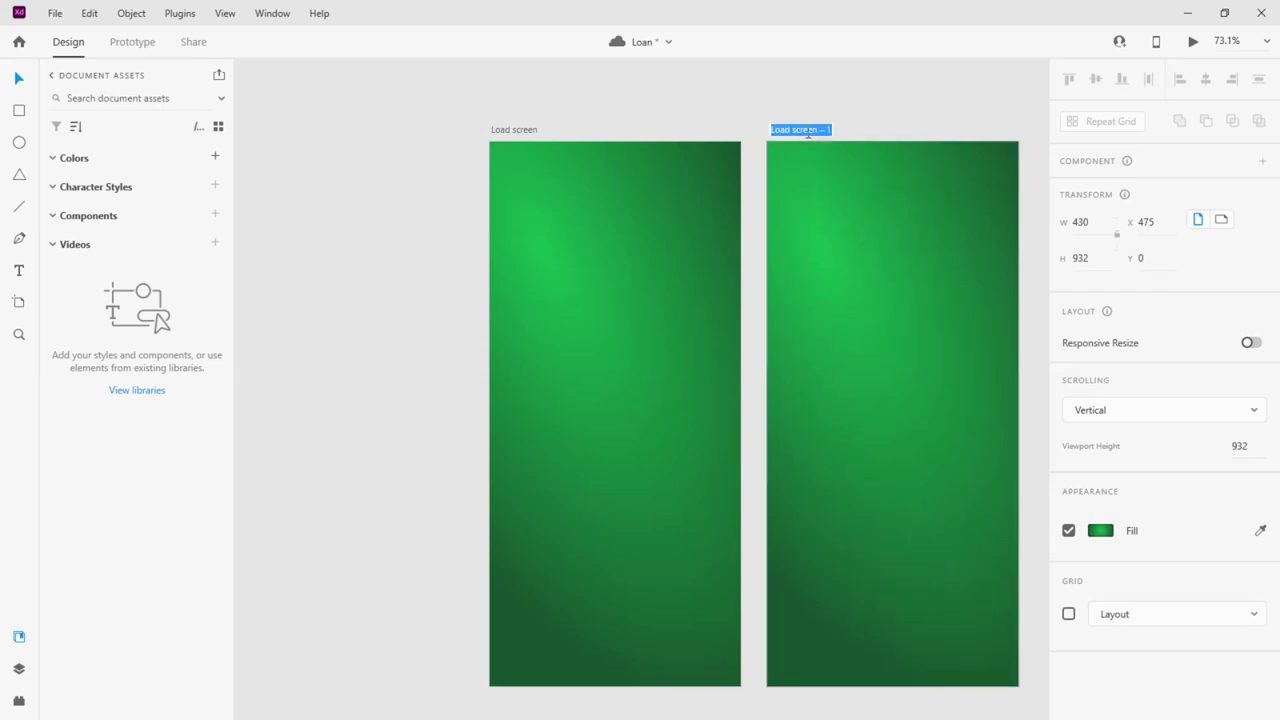
pyautogui.write('Login')
pyautogui.press('Return')
# Place a new text box on the Load screen artboard
pyautogui.hscroll(2, 415, 376)
pyautogui.click(506, 386)
pyautogui.click(18, 270)
pyautogui.click(484, 331)
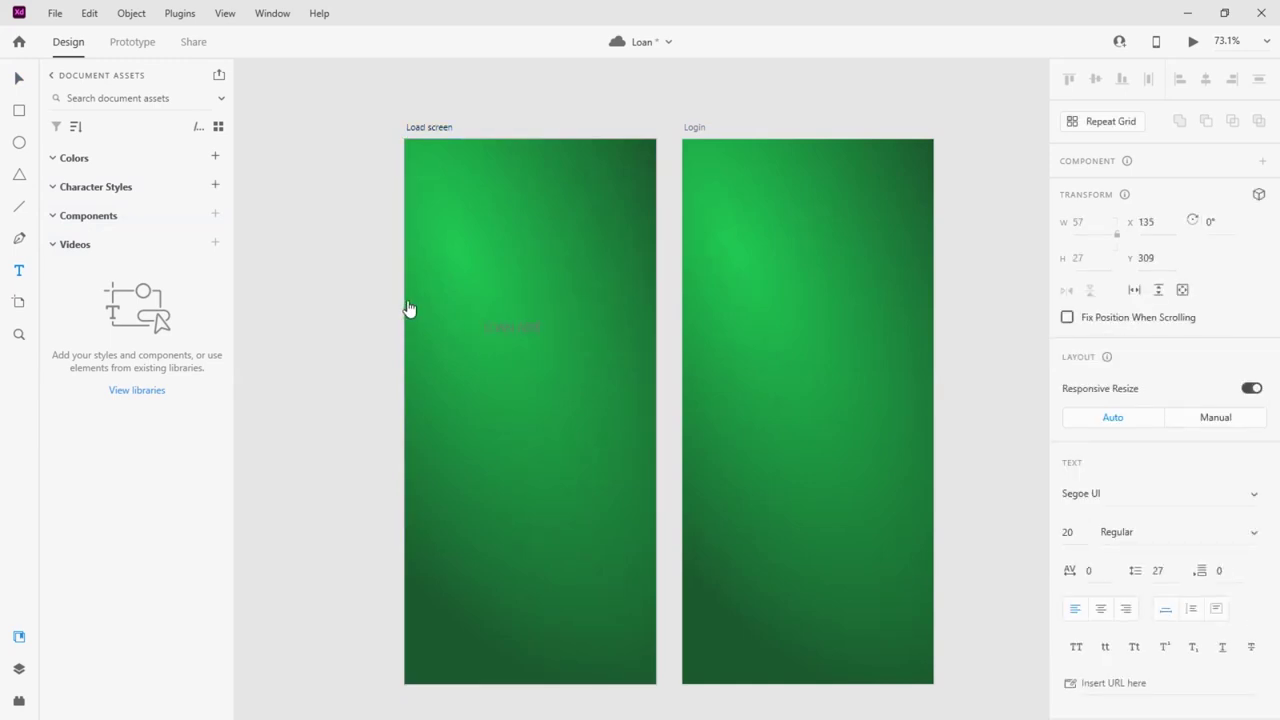
# Set the LOAN APP title's font to Poppins Medium
pyautogui.click(19, 79)
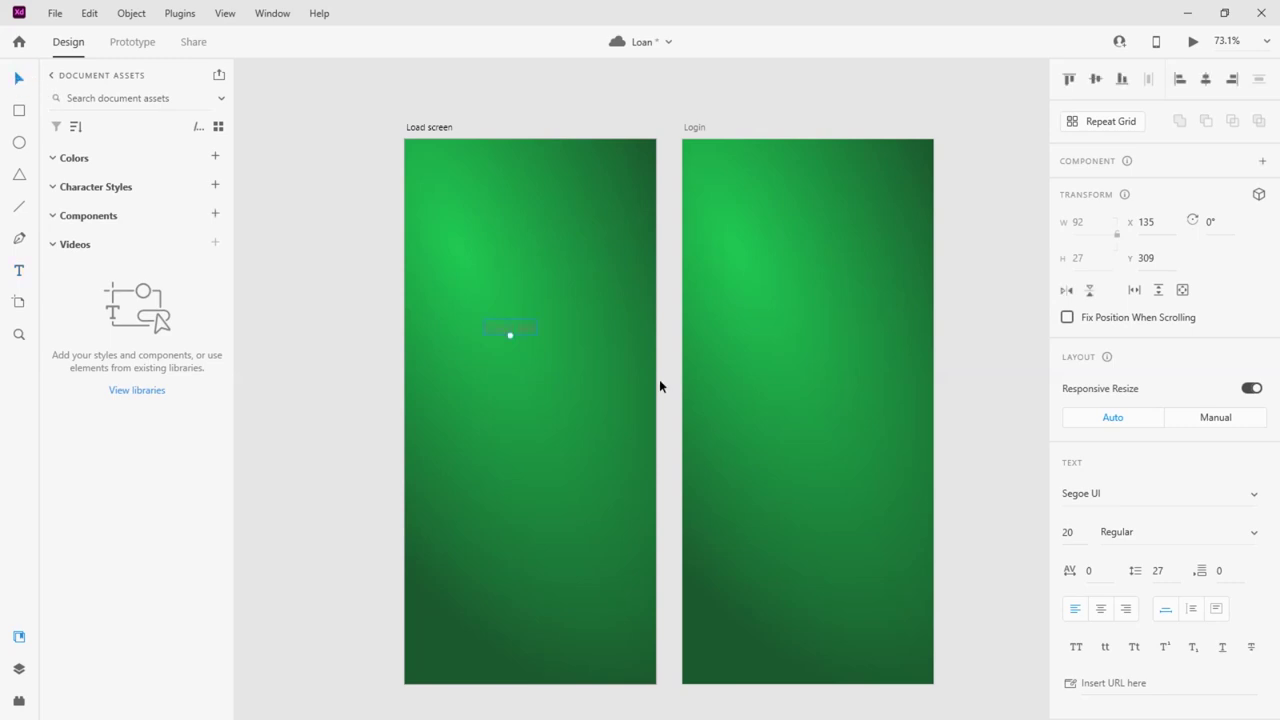
pyautogui.click(1115, 500)
pyautogui.write('Pop')
pyautogui.press('Return')
pyautogui.click(1245, 540)
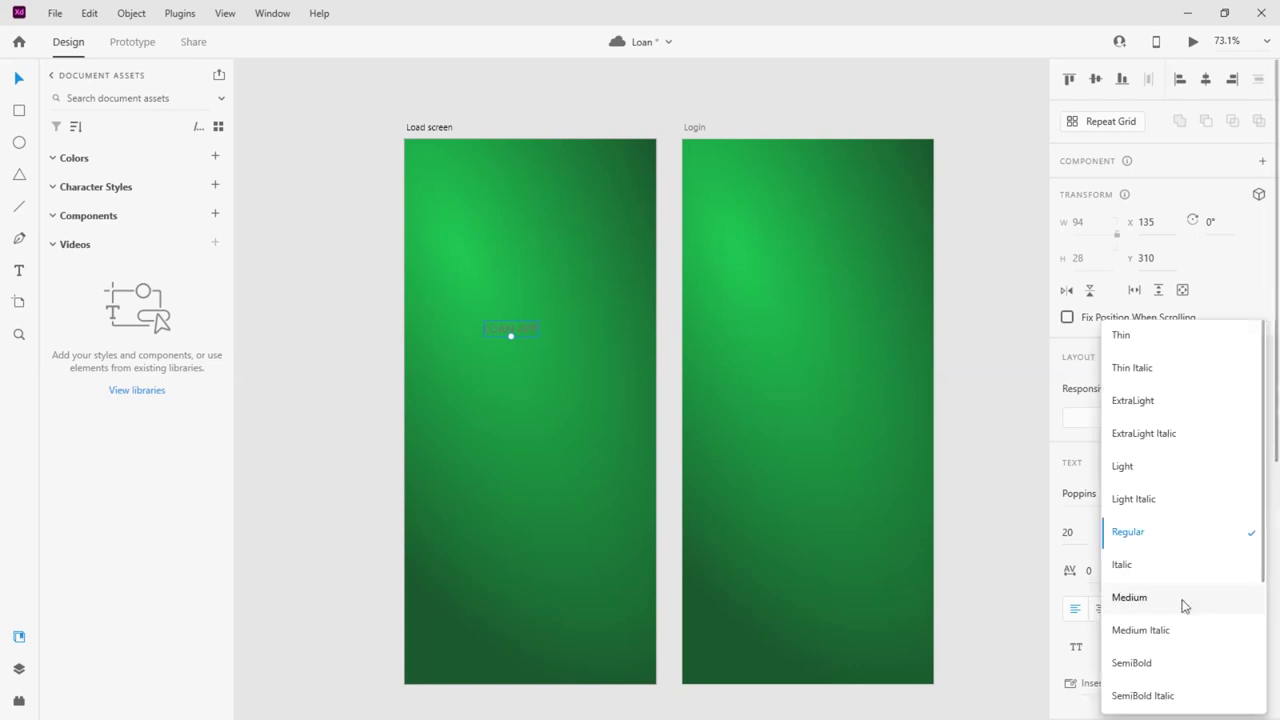
pyautogui.click(1180, 597)
# Make the title white, save white as a swatch, and enlarge it centred on the artboard
pyautogui.scroll(-10, 1136, 607)
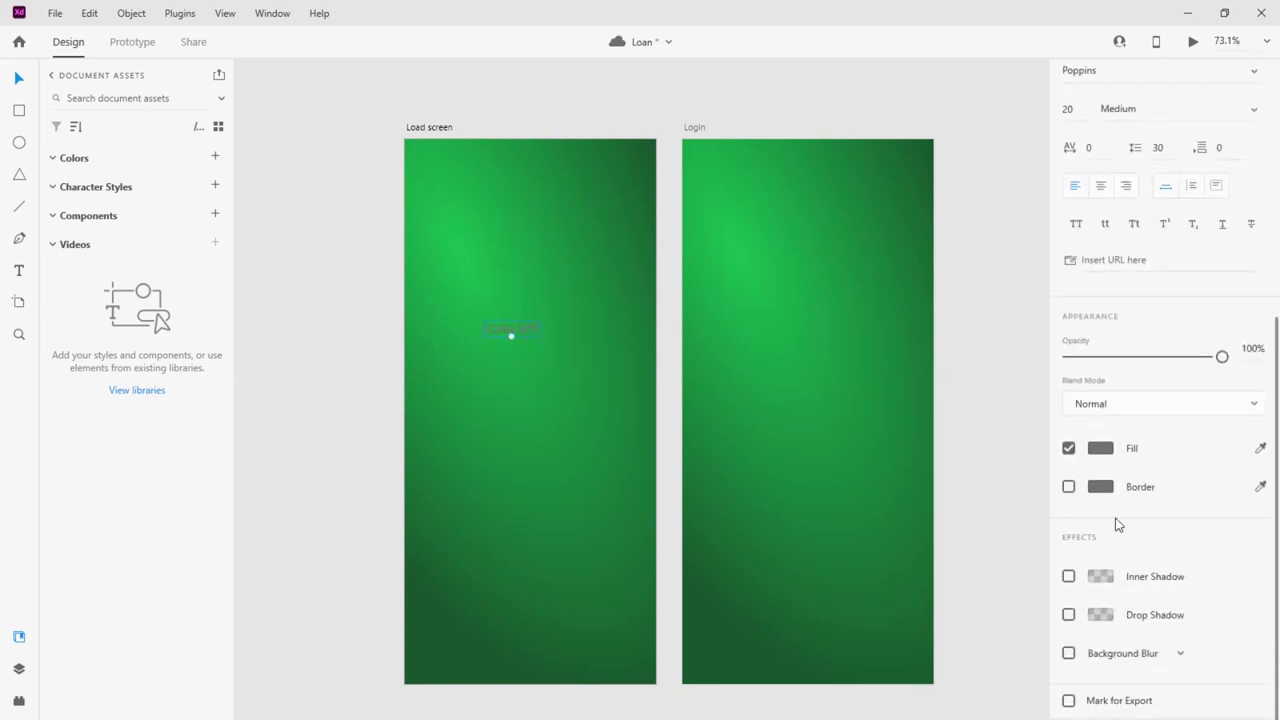
pyautogui.click(1100, 448)
pyautogui.moveTo(929, 458); pyautogui.dragTo(834, 331)
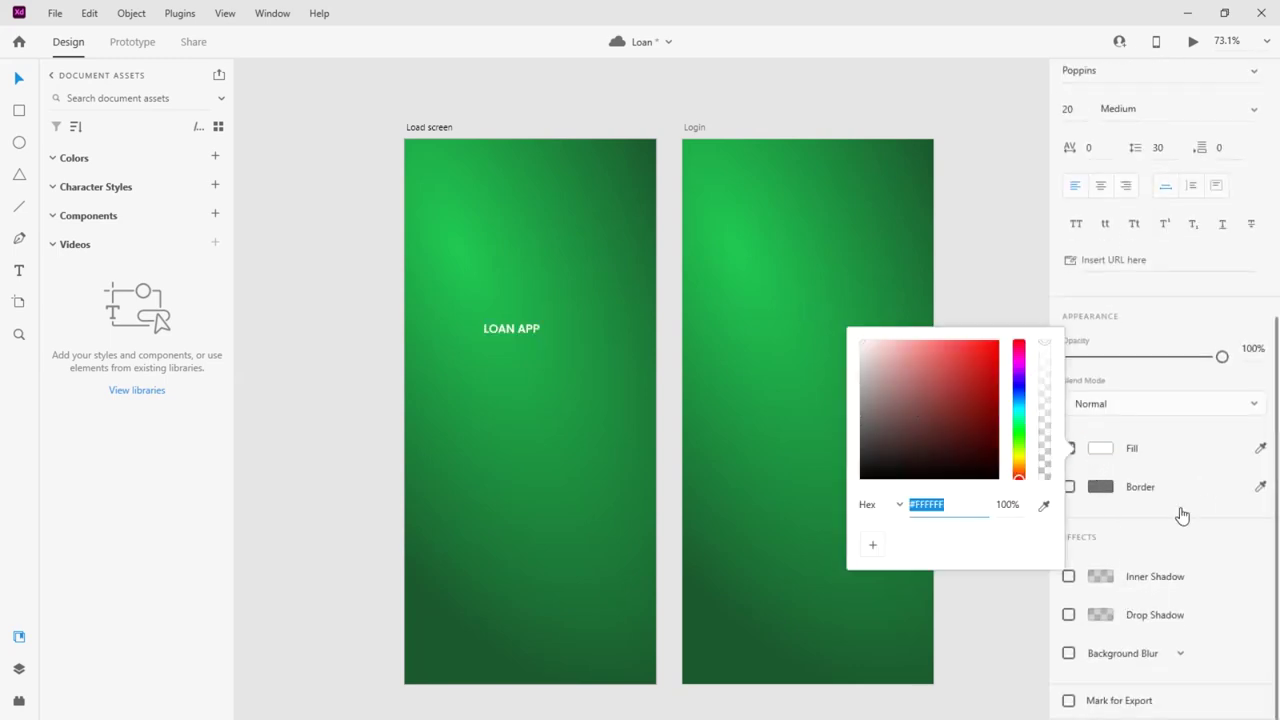
pyautogui.click(880, 552)
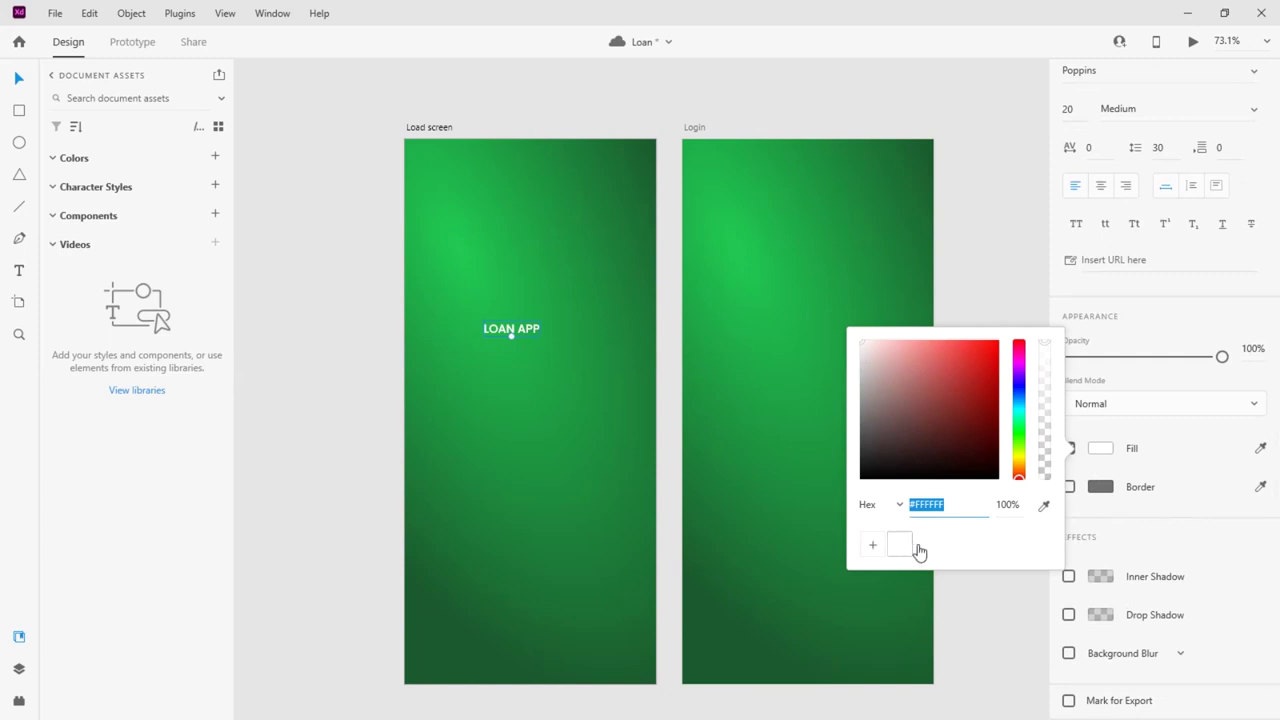
pyautogui.moveTo(512, 338); pyautogui.dragTo(531, 404)
pyautogui.click(327, 390)
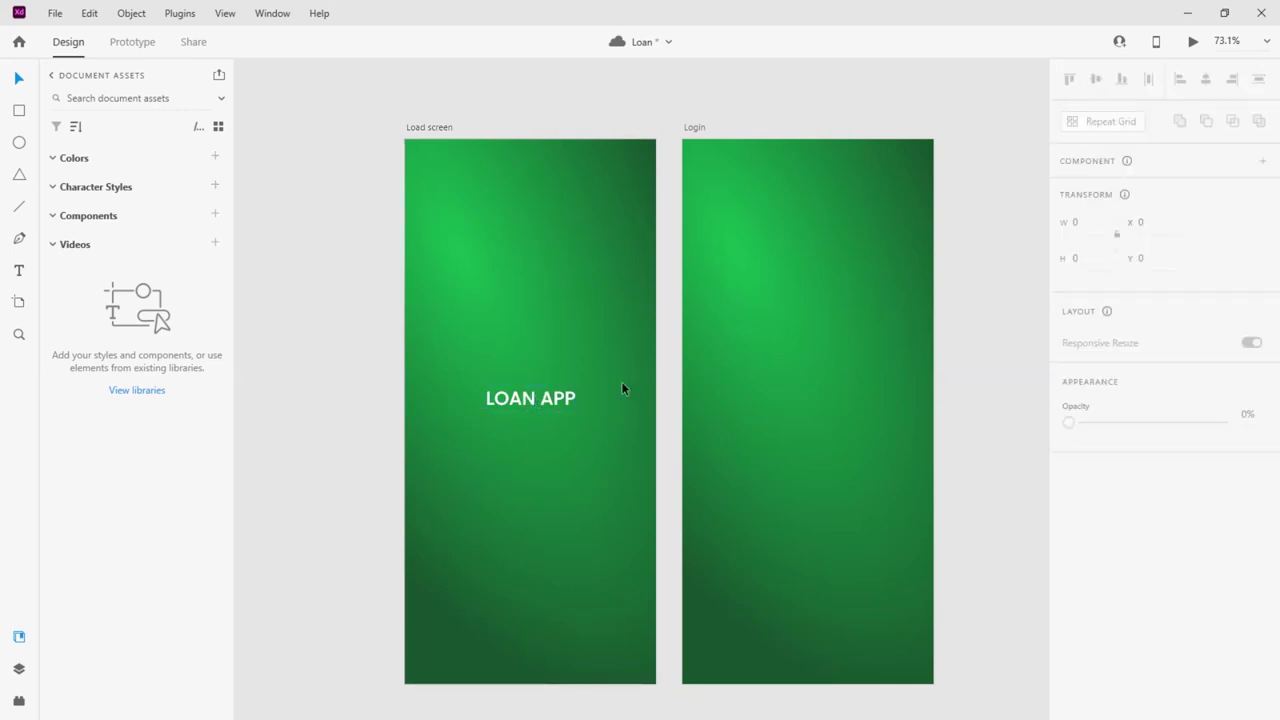
pyautogui.scroll(-3, 479, 352)
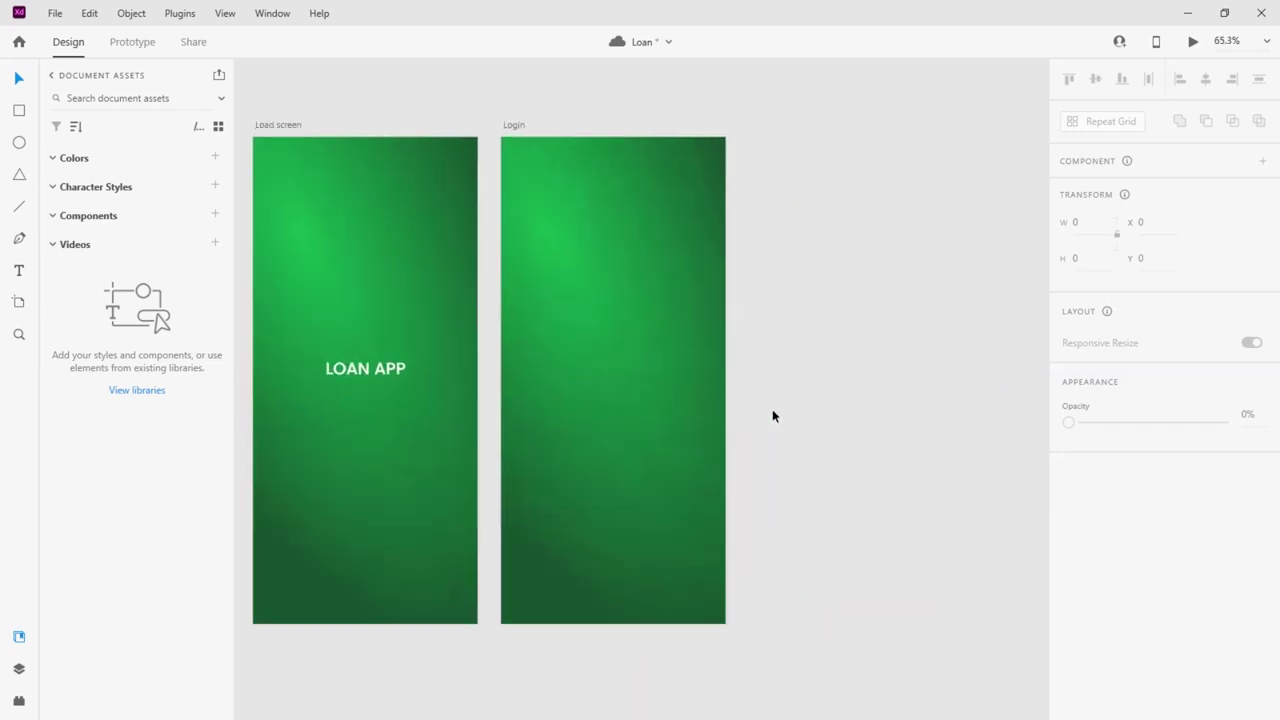
pyautogui.scroll(3, 621, 409)
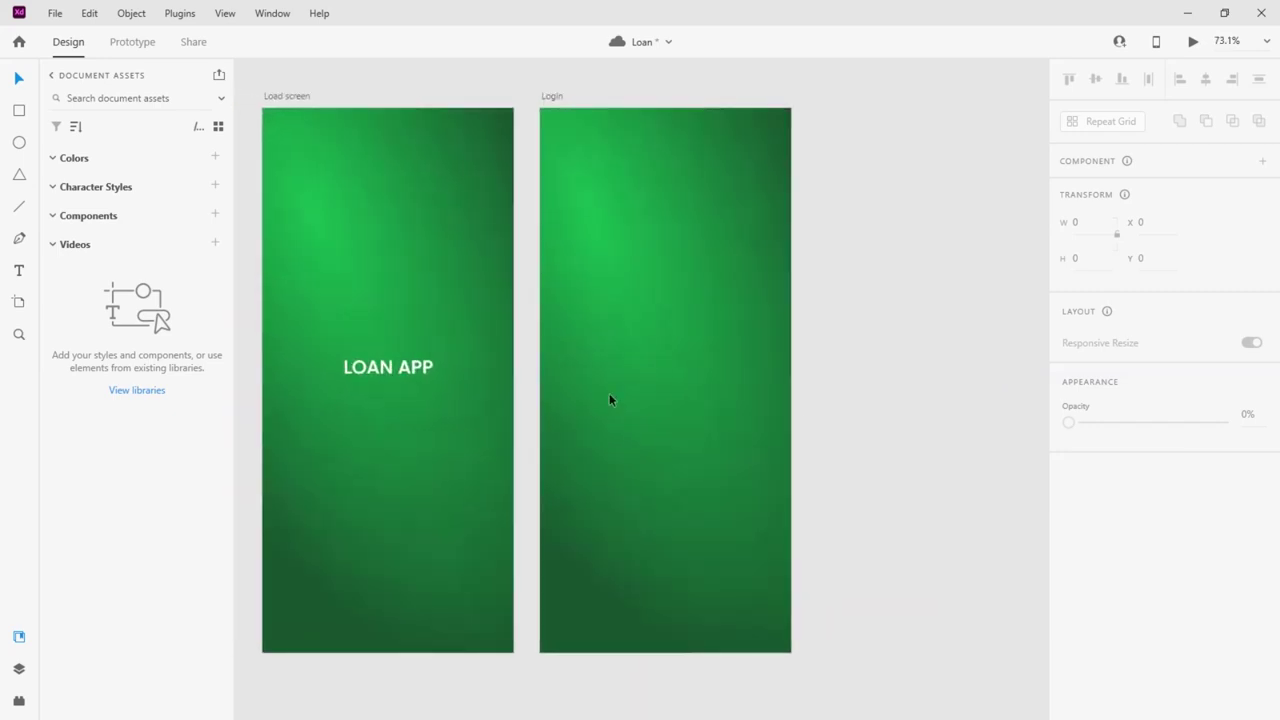
# Draw a borderless white 430 × 318 rectangle across the top of the Login artboard
pyautogui.click(20, 113)
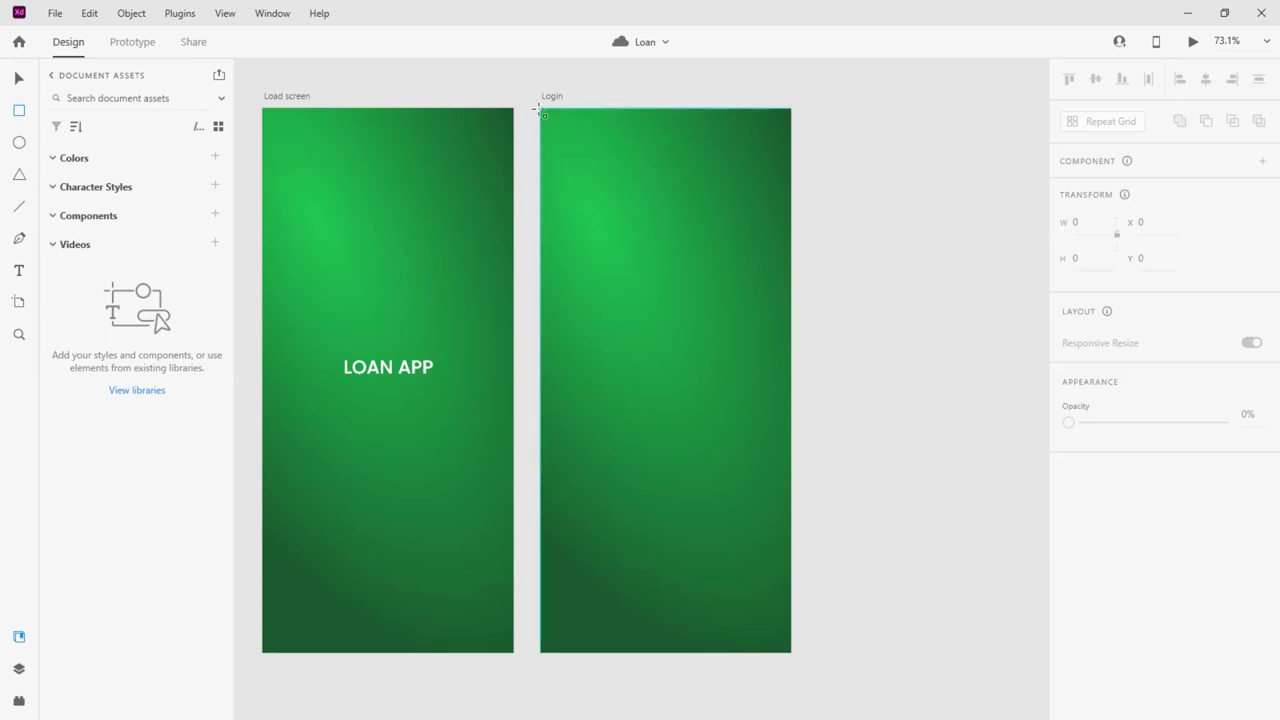
pyautogui.moveTo(542, 121)
pyautogui.mouseDown()
pyautogui.moveTo(763, 289)
pyautogui.moveTo(791, 294)
pyautogui.mouseUp()
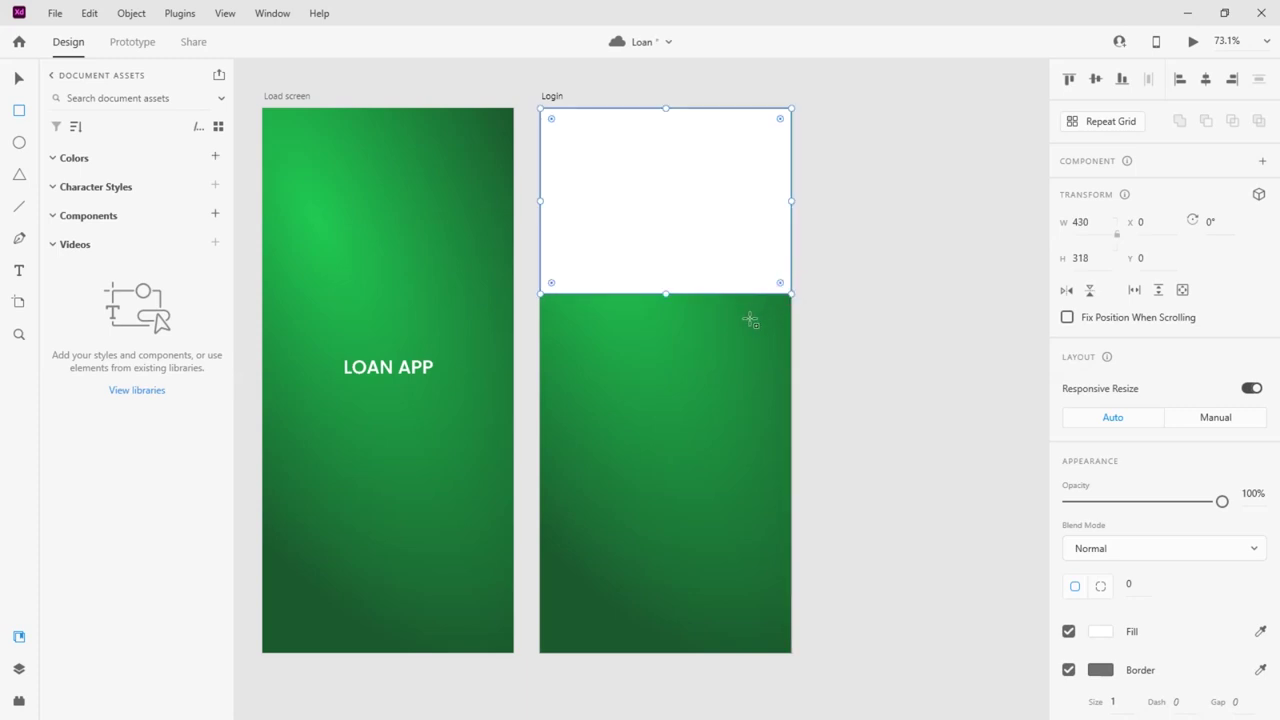
pyautogui.click(21, 78)
pyautogui.click(1068, 670)
pyautogui.click(888, 449)
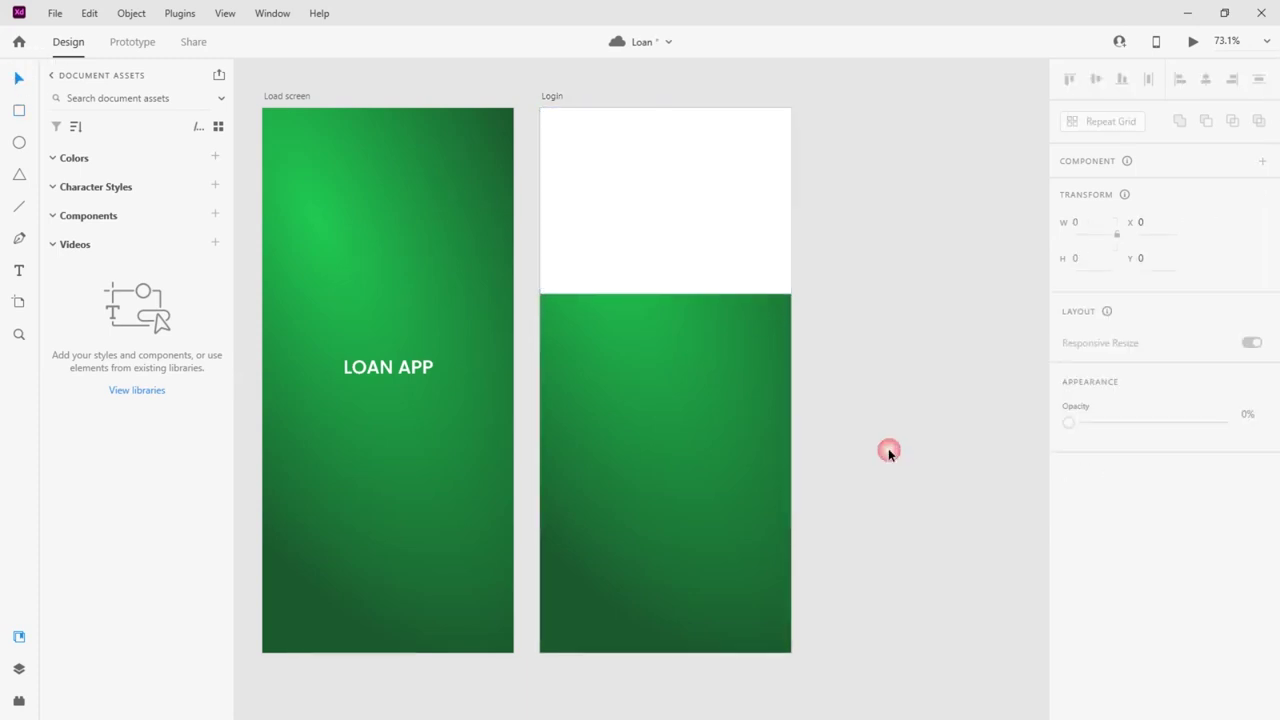
pyautogui.click(648, 243)
pyautogui.click(895, 273)
# Drag the rectangle's corner handles to round both bottom corners
pyautogui.click(770, 287)
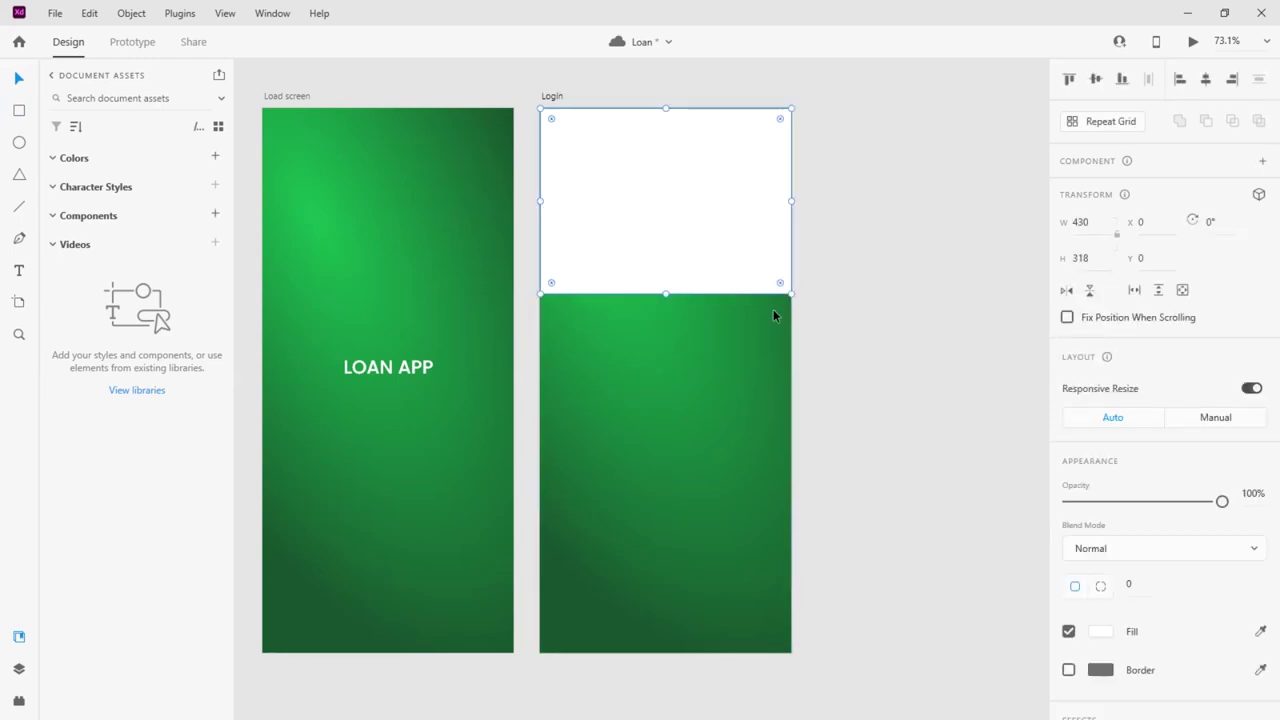
pyautogui.moveTo(781, 285); pyautogui.dragTo(820, 349)
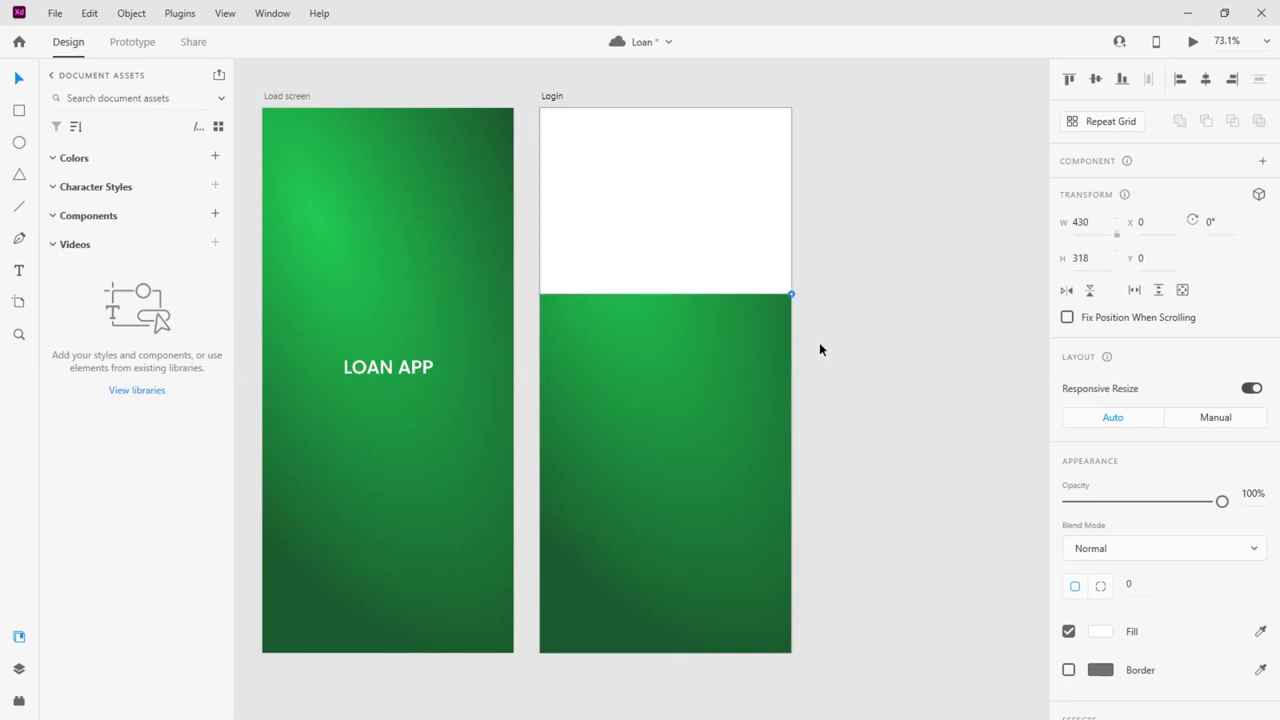
pyautogui.moveTo(781, 285); pyautogui.dragTo(771, 231)
pyautogui.moveTo(552, 284); pyautogui.dragTo(586, 237)
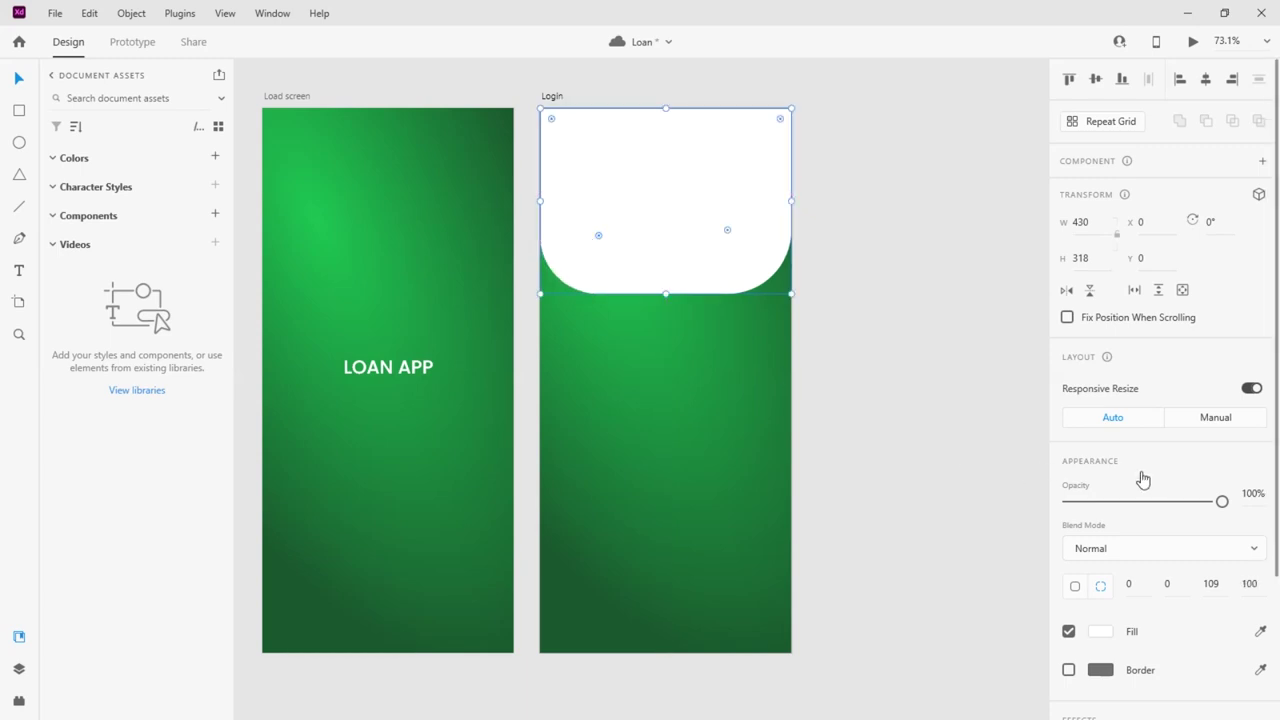
# Set the corner radius to 100 and flip the shape vertically so rounded corners face up
pyautogui.scroll(-3, 1148, 440)
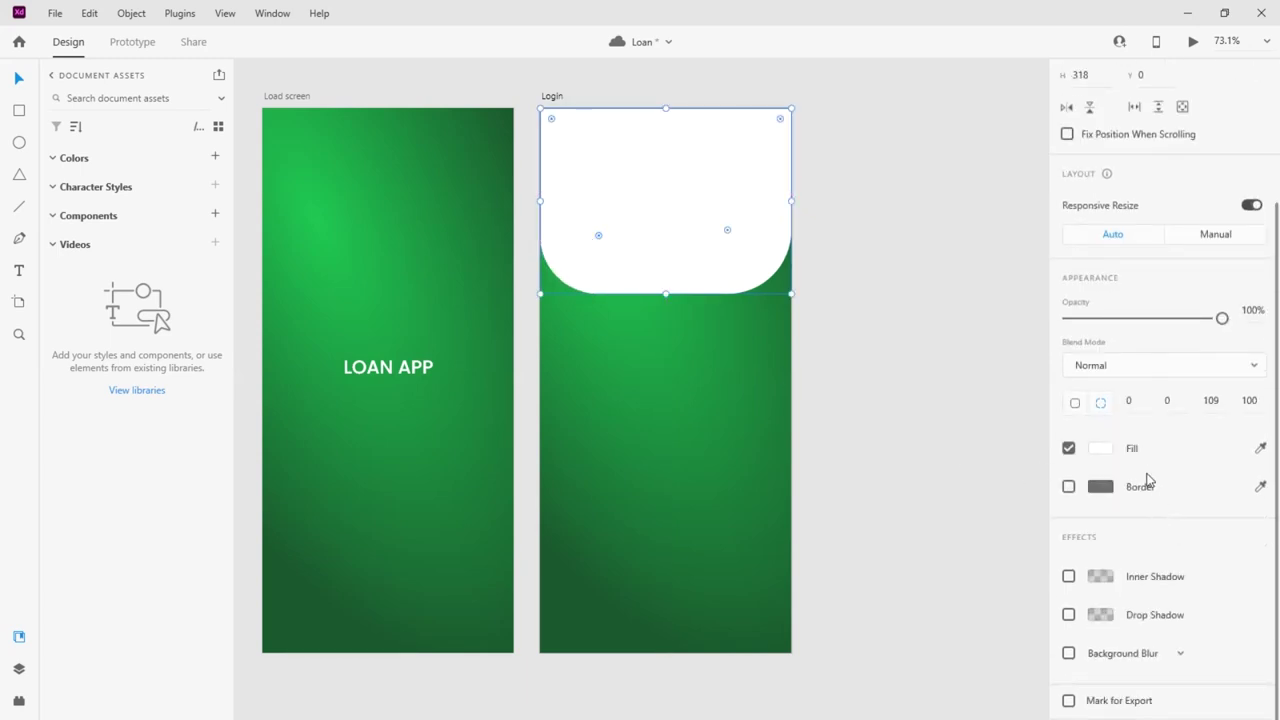
pyautogui.click(1216, 401)
pyautogui.write('100')
pyautogui.press('Return')
pyautogui.click(895, 276)
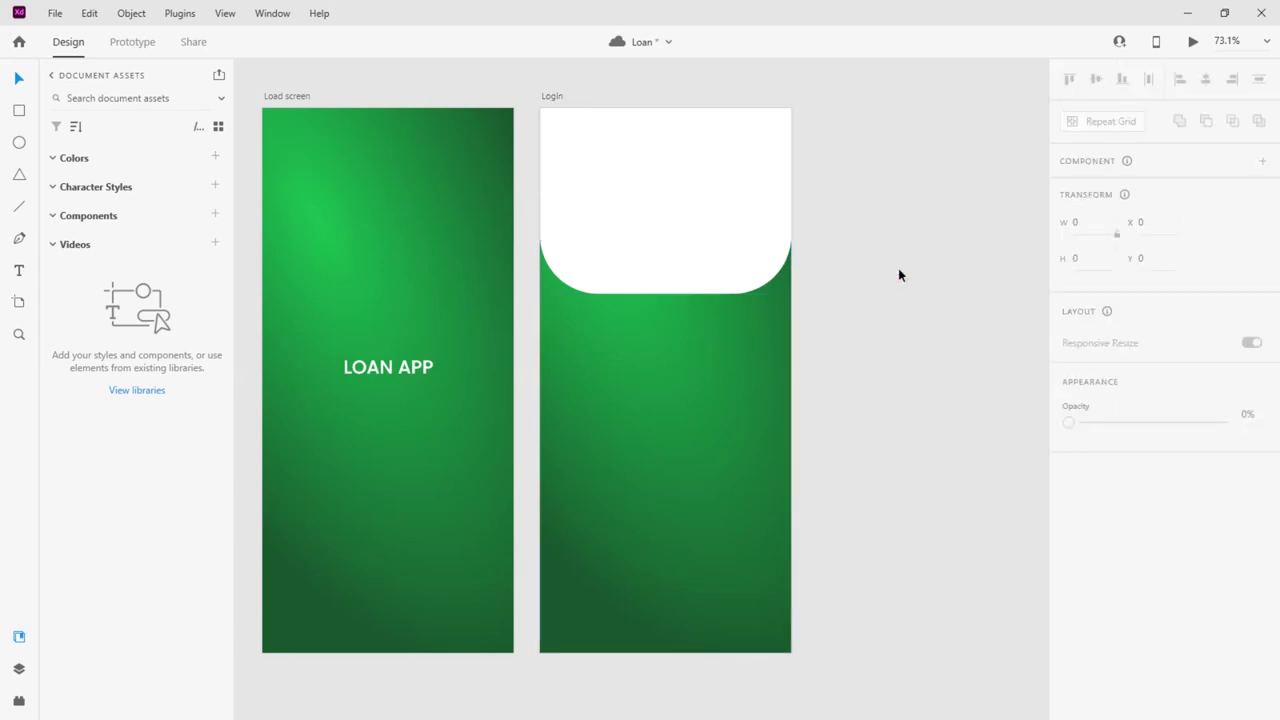
pyautogui.click(716, 243)
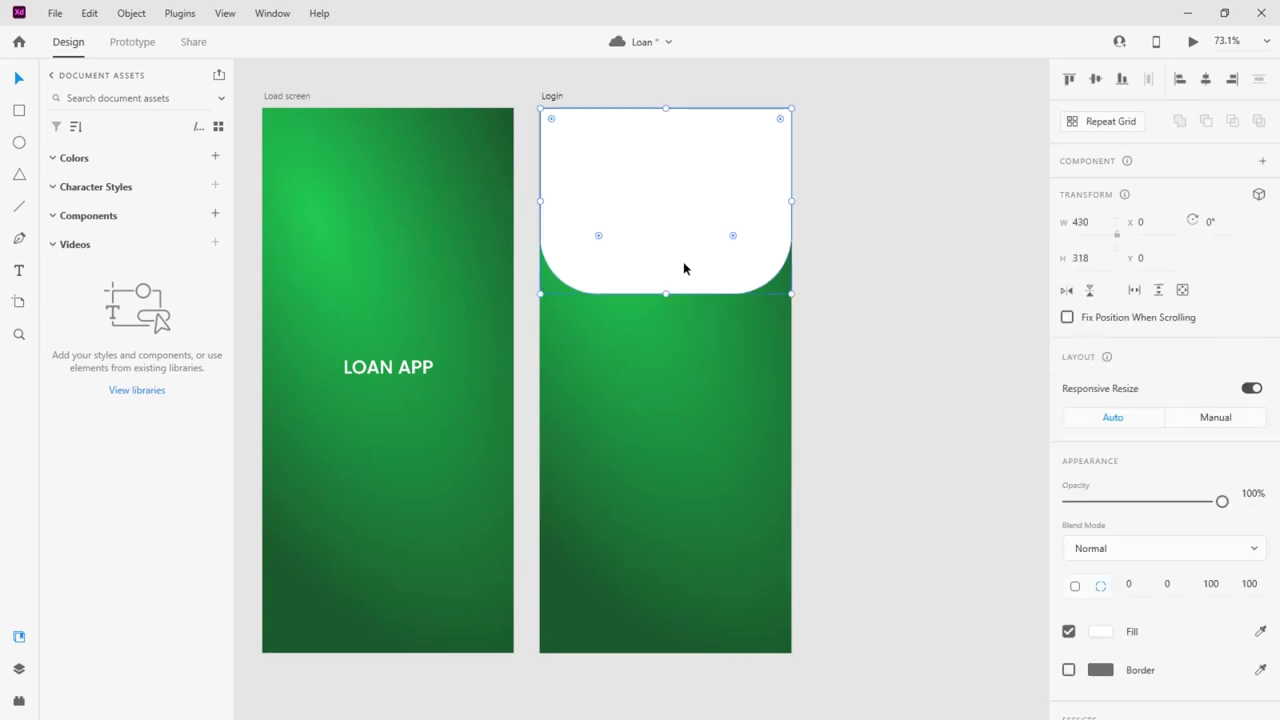
pyautogui.click(1089, 290)
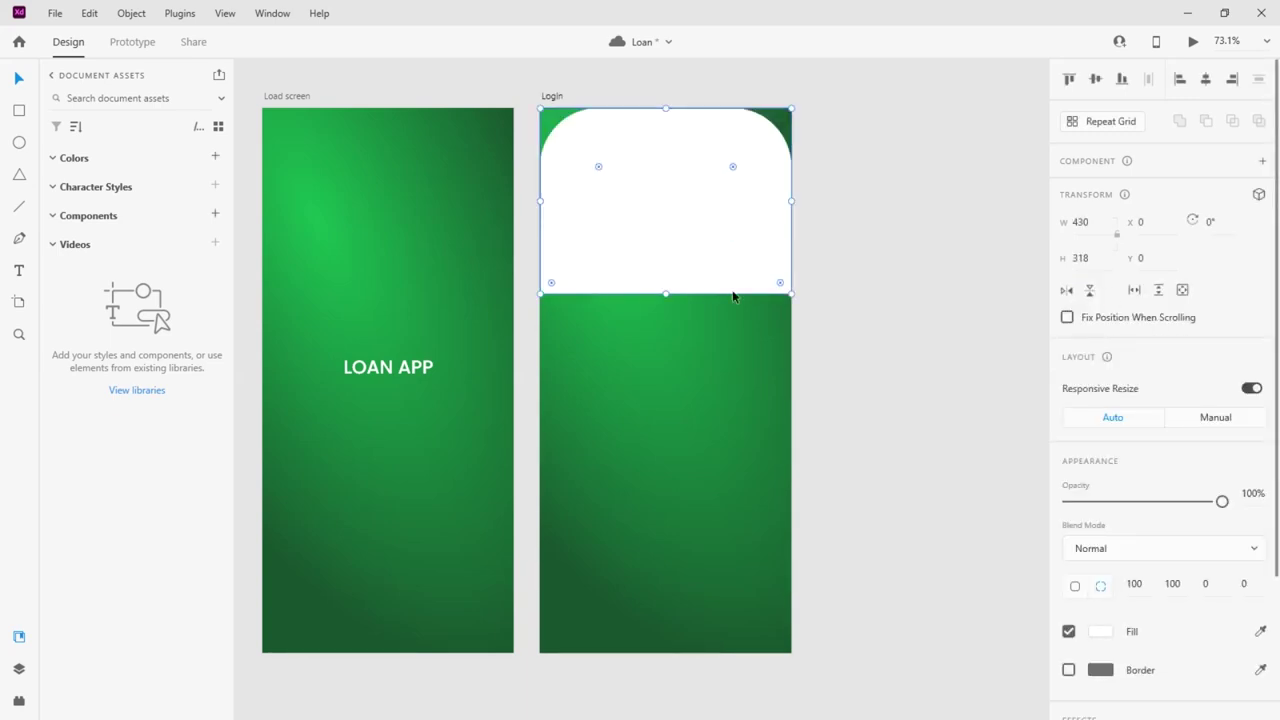
# Move the white shape to the bottom of Login and stretch it upward to 881 tall
pyautogui.moveTo(668, 257); pyautogui.dragTo(668, 600)
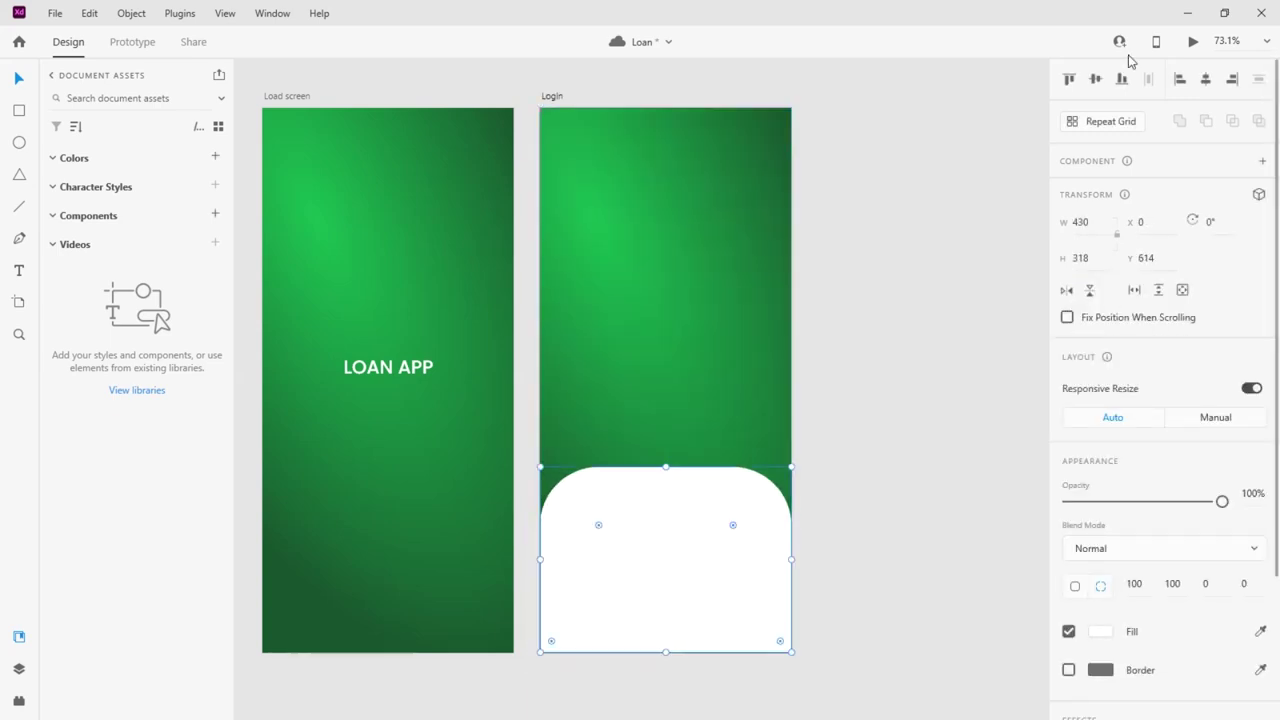
pyautogui.moveTo(668, 466); pyautogui.dragTo(705, 139)
pyautogui.click(857, 208)
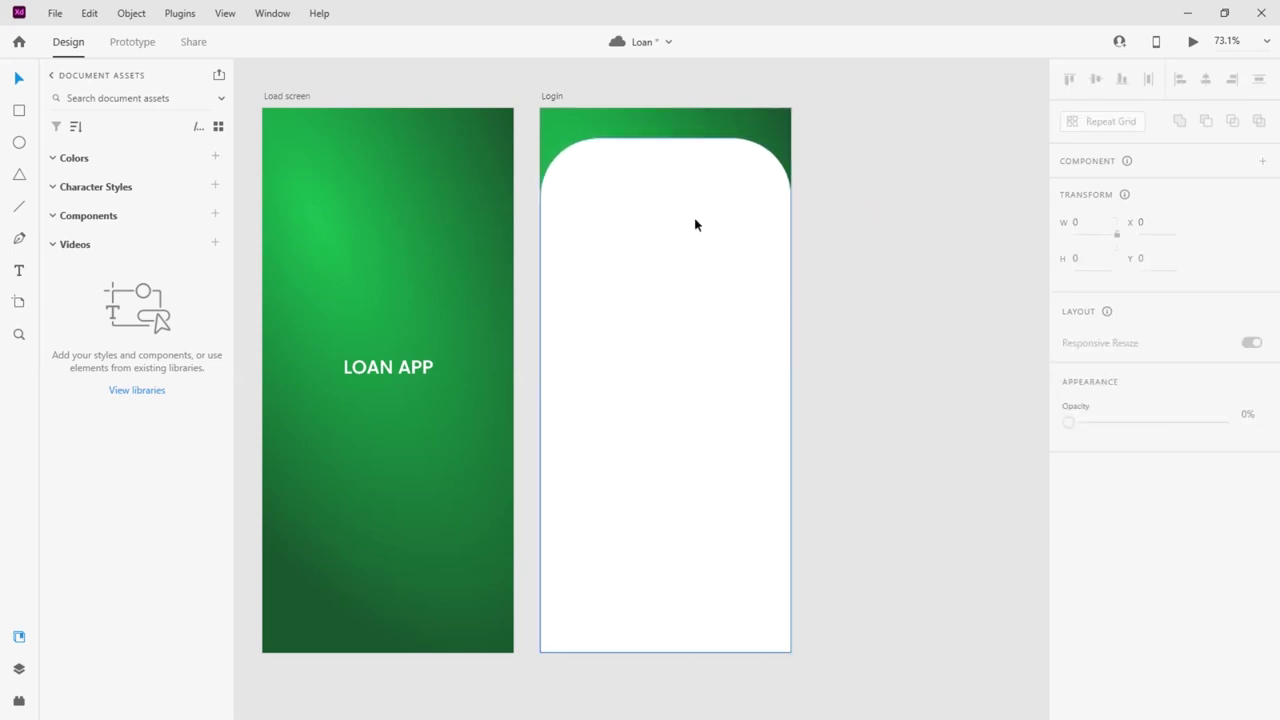
pyautogui.click(697, 224)
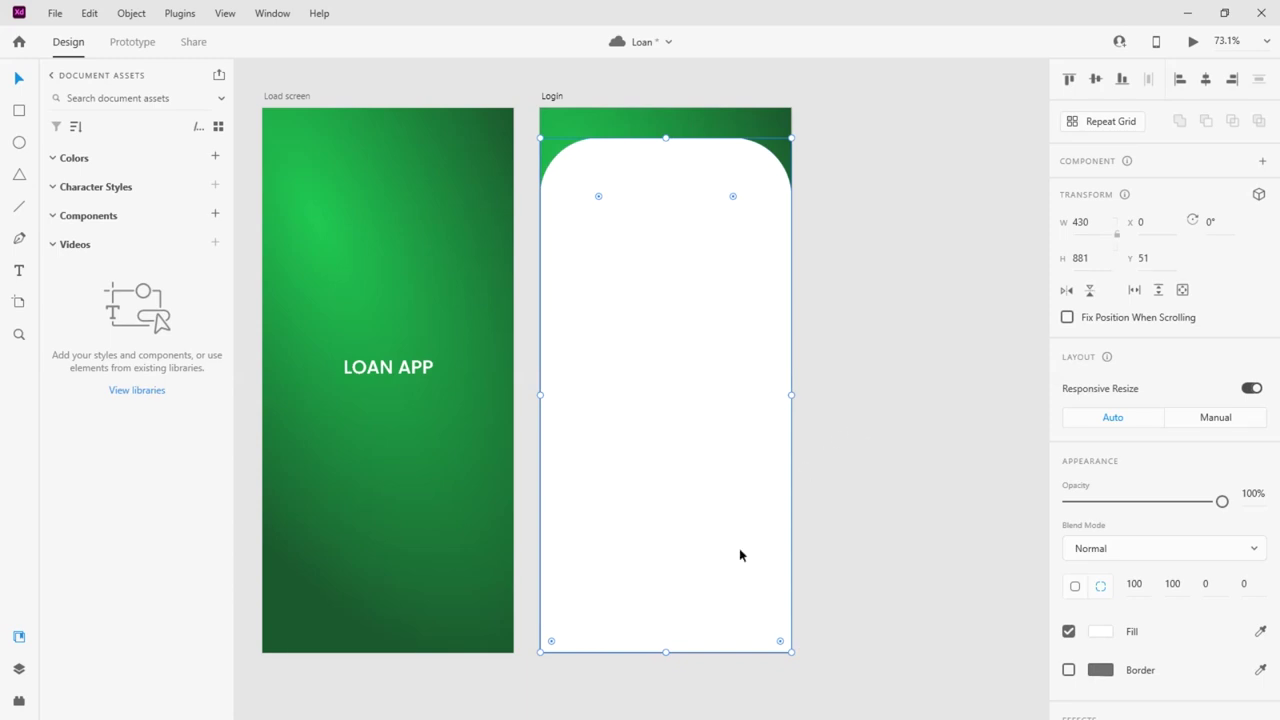
pyautogui.moveTo(665, 654); pyautogui.dragTo(686, 652)
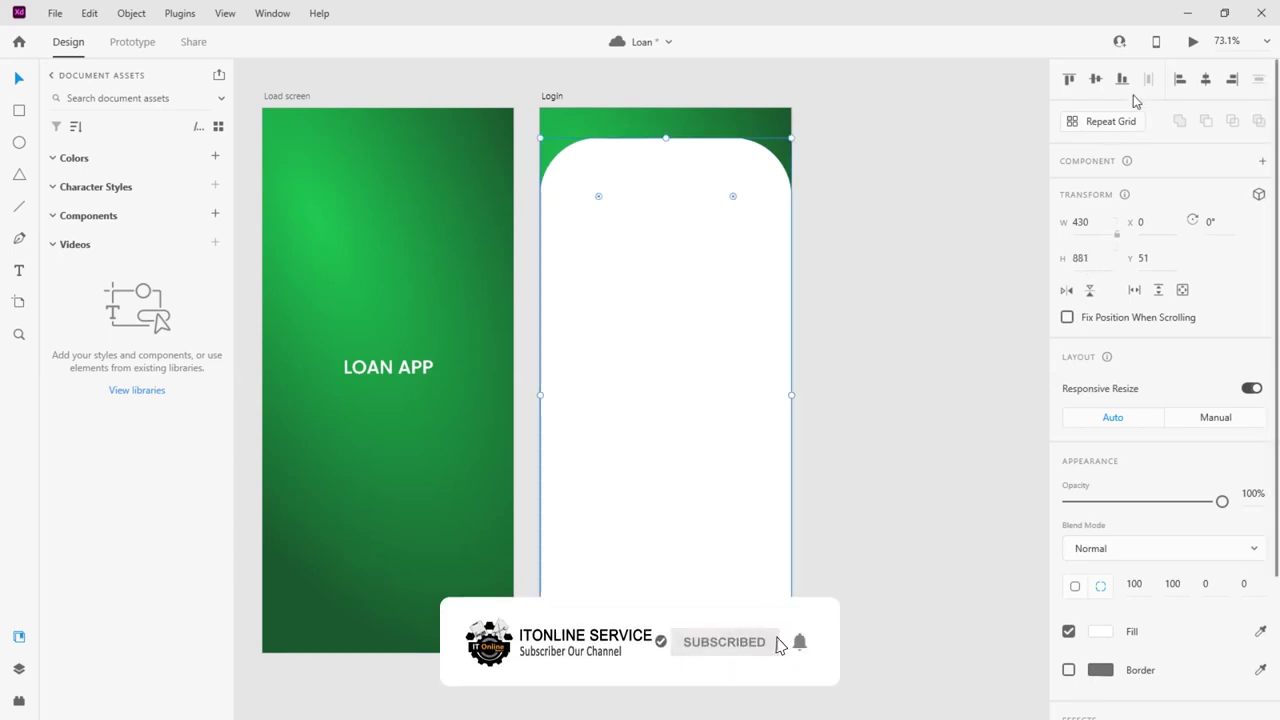
# Copy the LOAN APP title onto the Login artboard
pyautogui.click(934, 262)
pyautogui.click(611, 330)
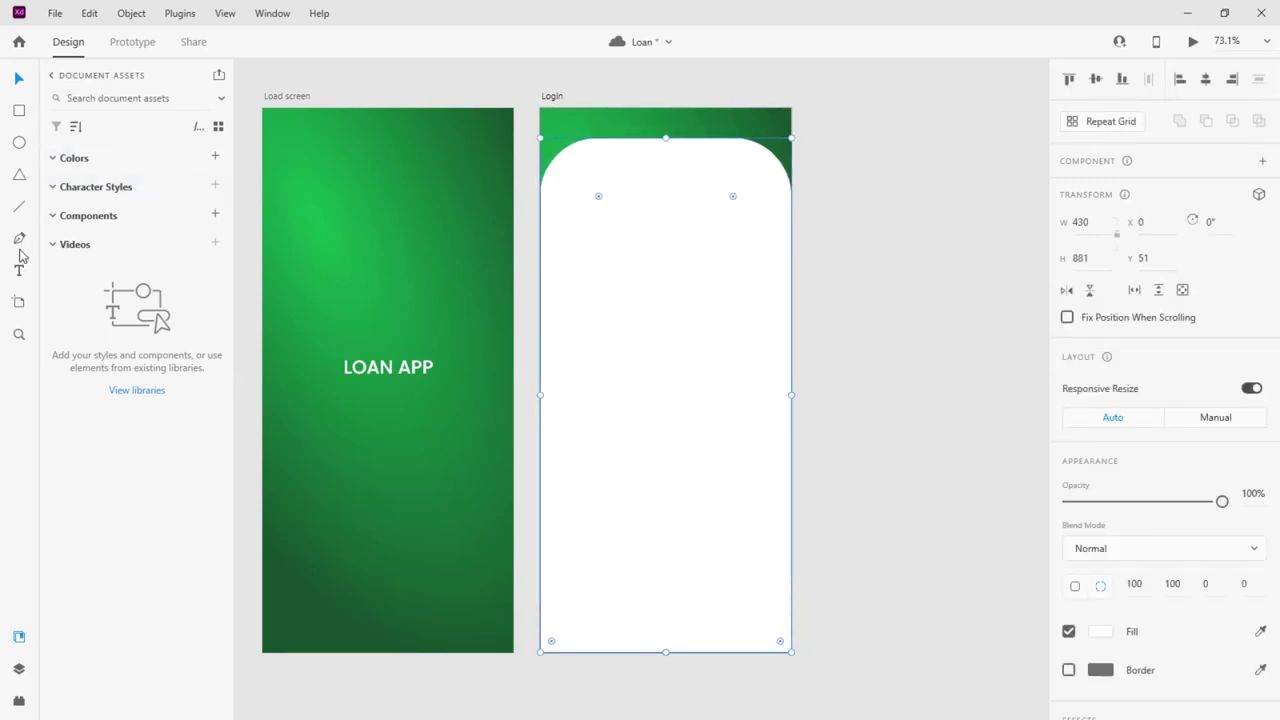
pyautogui.moveTo(366, 376); pyautogui.dragTo(643, 314)
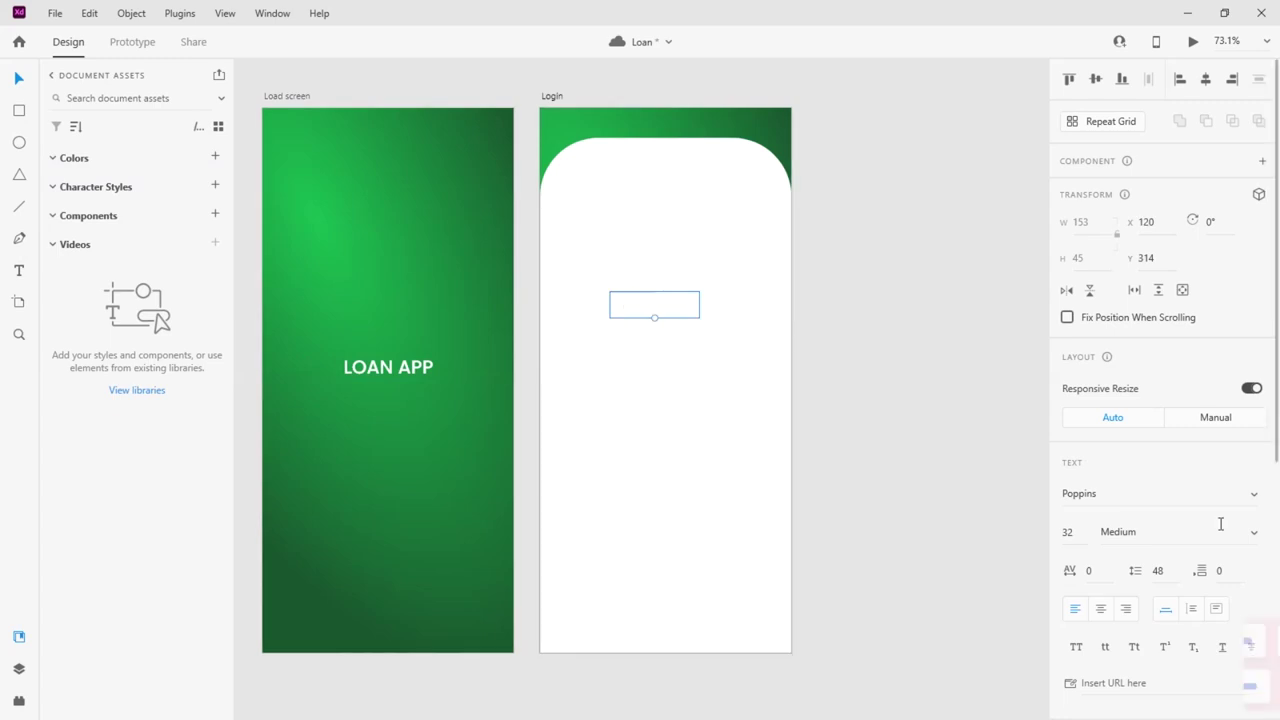
# Give the copied title text a very dark blue fill colour
pyautogui.scroll(-5, 1096, 605)
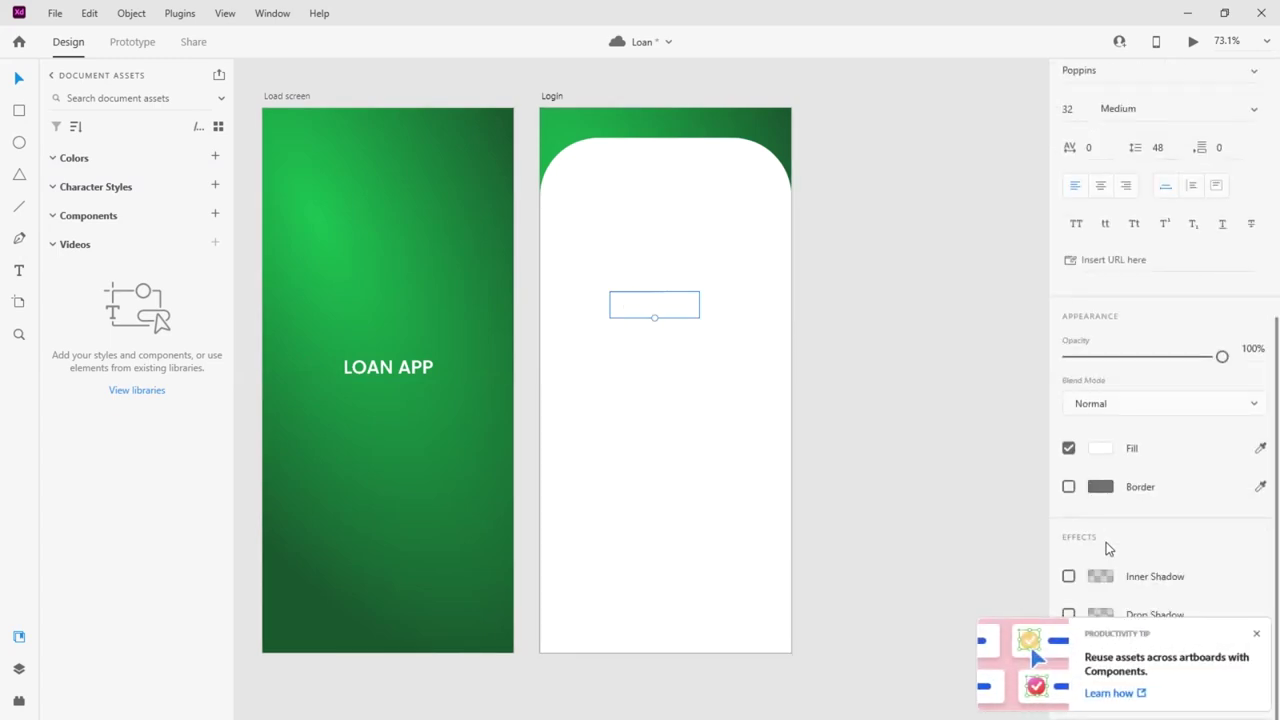
pyautogui.click(1101, 449)
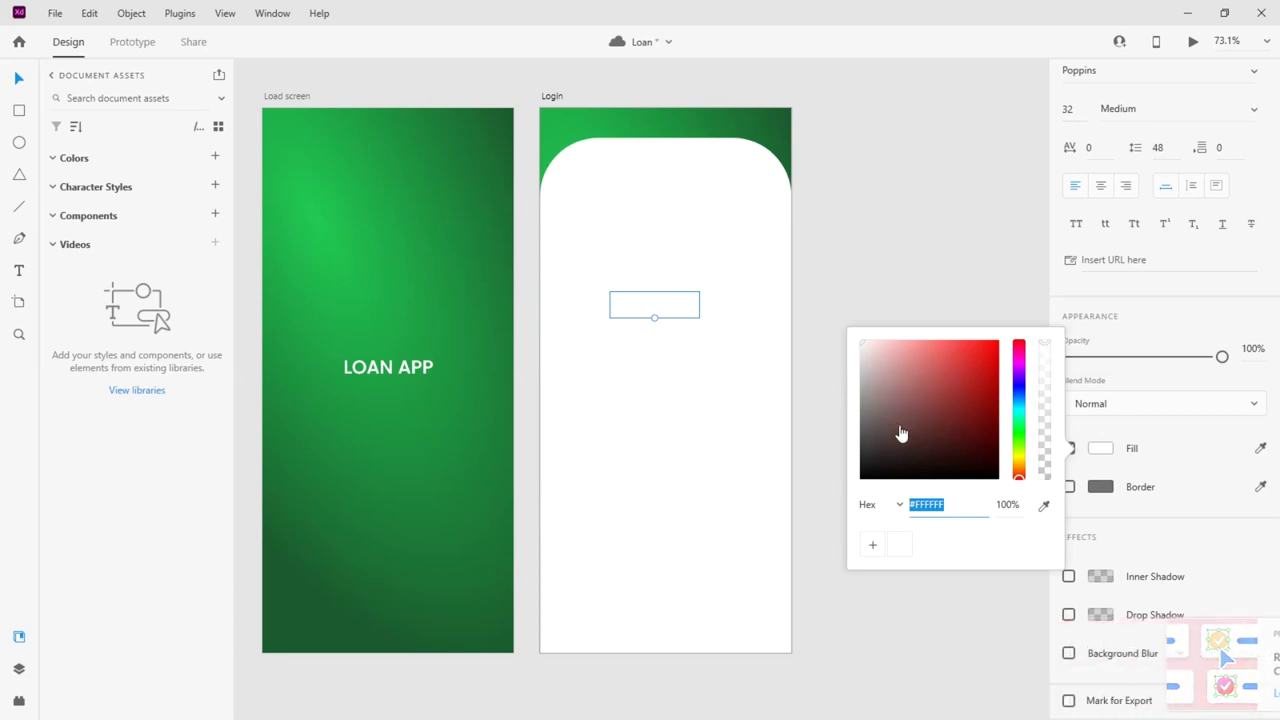
pyautogui.moveTo(901, 433); pyautogui.dragTo(840, 456)
pyautogui.moveTo(1022, 400); pyautogui.dragTo(1019, 393)
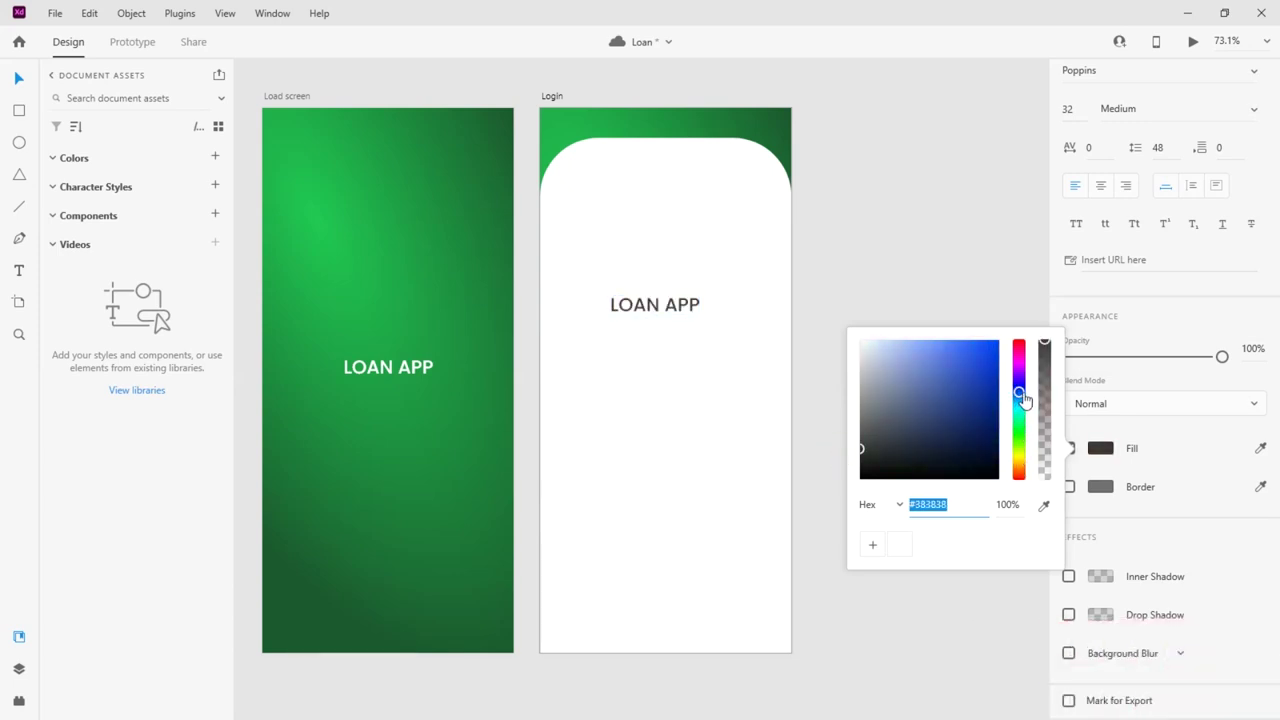
pyautogui.click(940, 458)
# Move the title to the top of the white panel and retype it as 'Log In'
pyautogui.click(663, 324)
pyautogui.moveTo(663, 324); pyautogui.dragTo(666, 186)
pyautogui.doubleClick(666, 185)
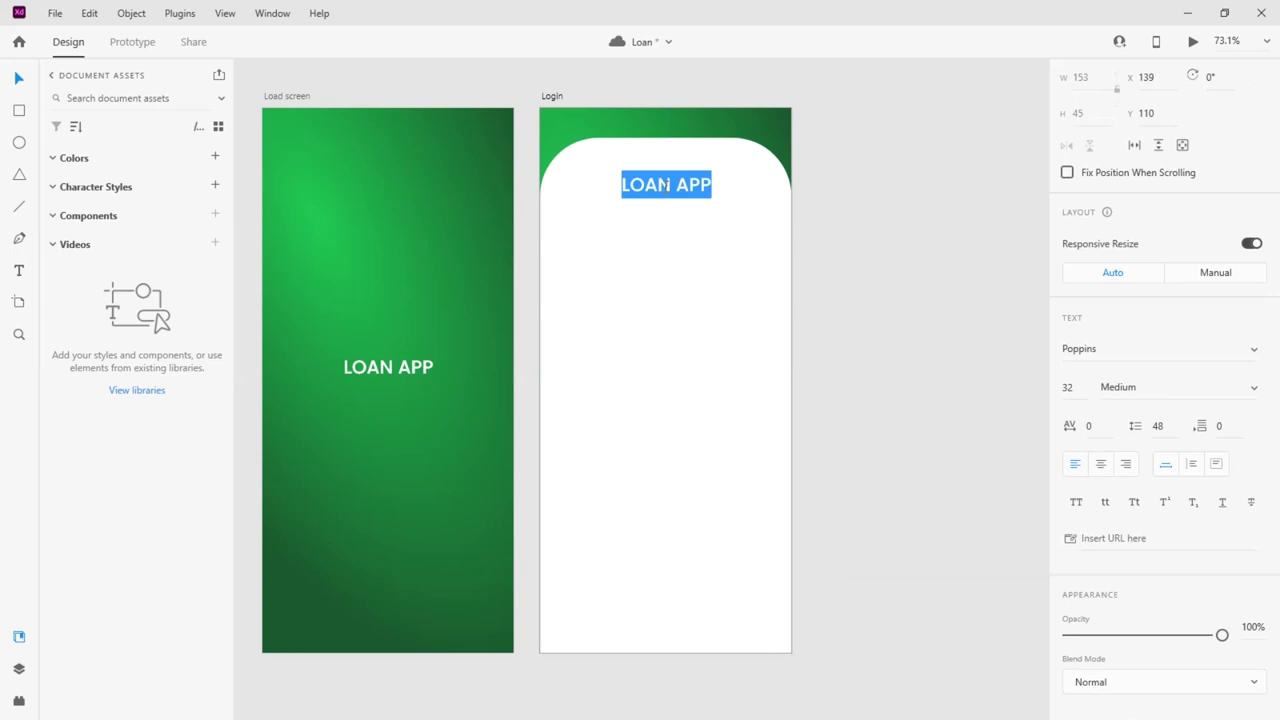
pyautogui.write('Log In')
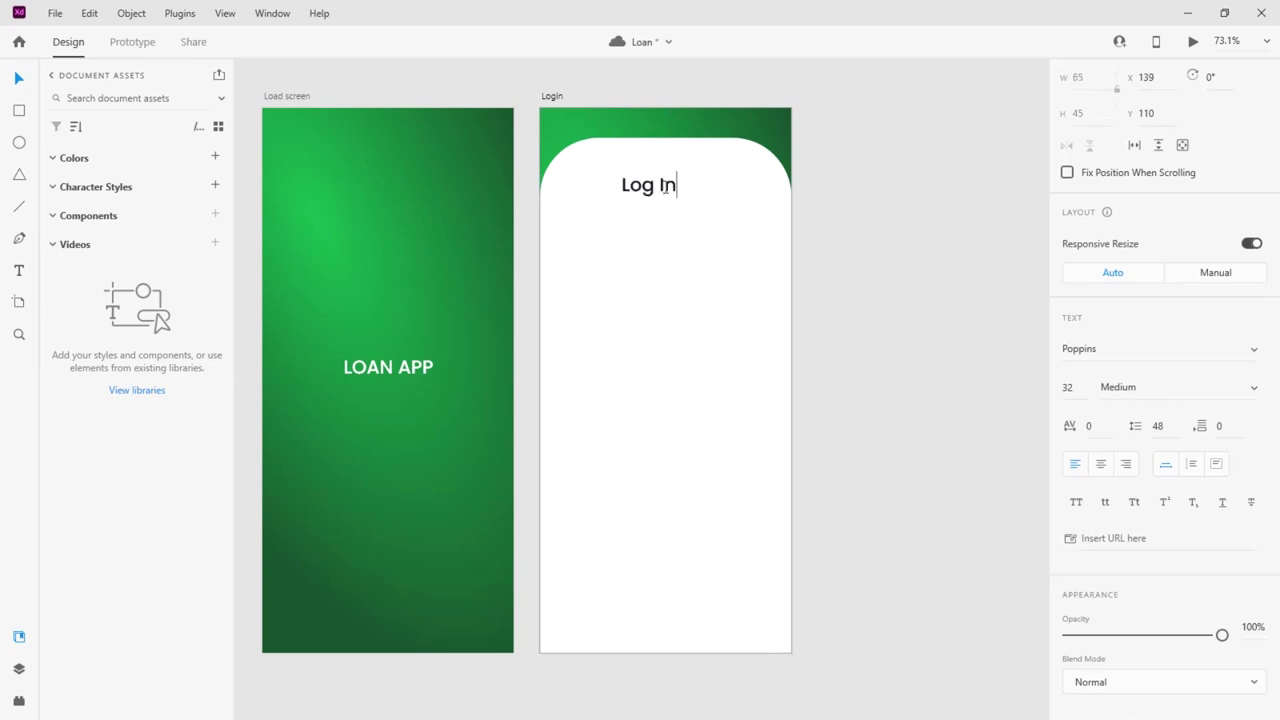
pyautogui.click(19, 82)
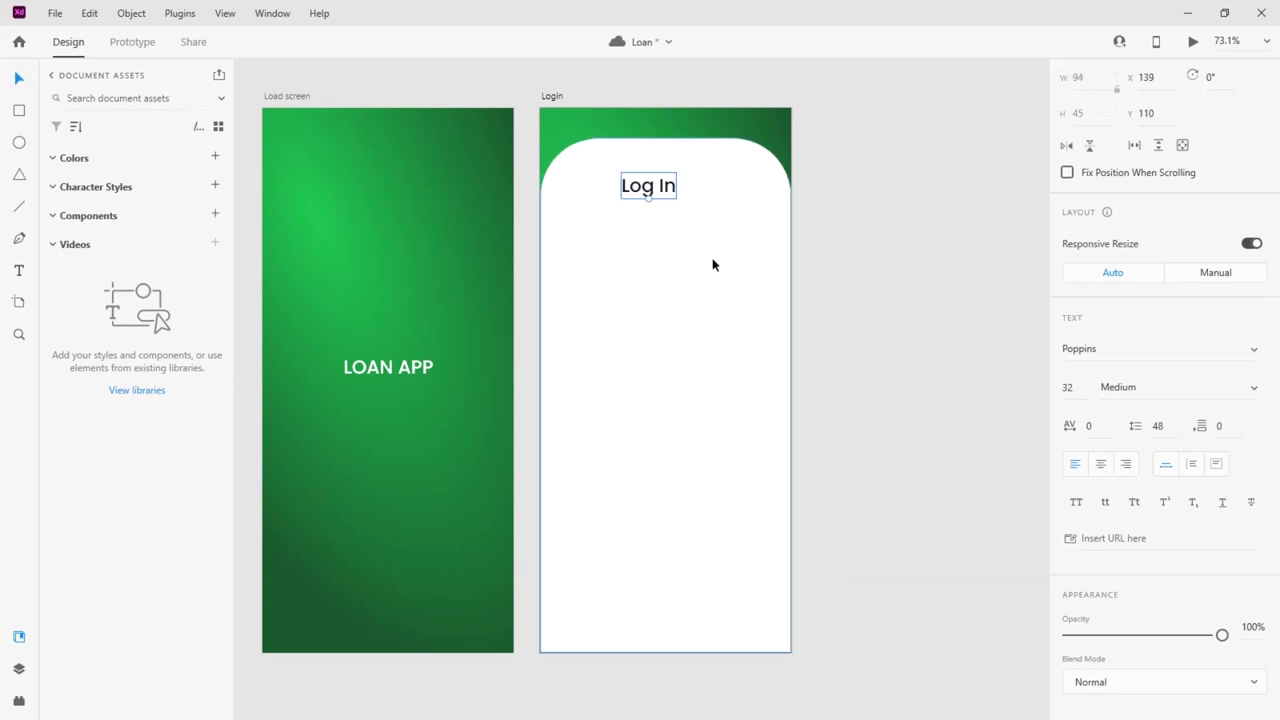
# Centre the Log In heading horizontally on the Login artboard
pyautogui.click(1208, 79)
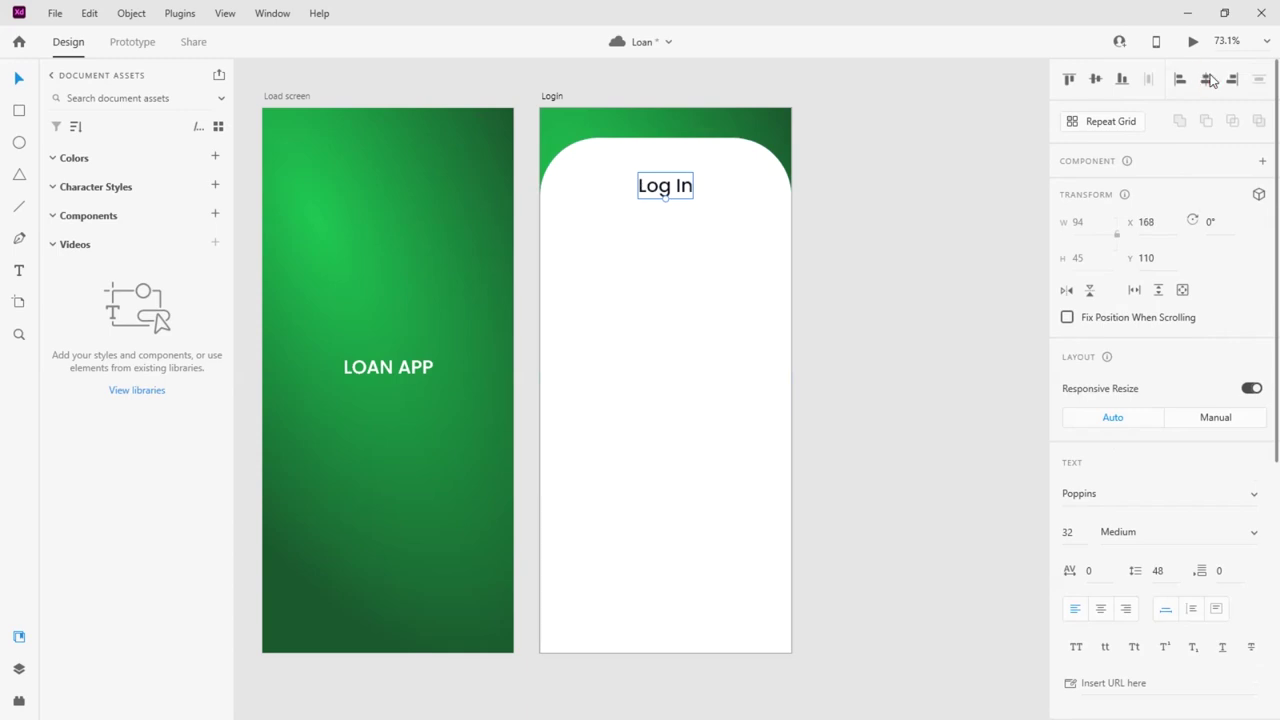
pyautogui.click(948, 320)
pyautogui.click(663, 327)
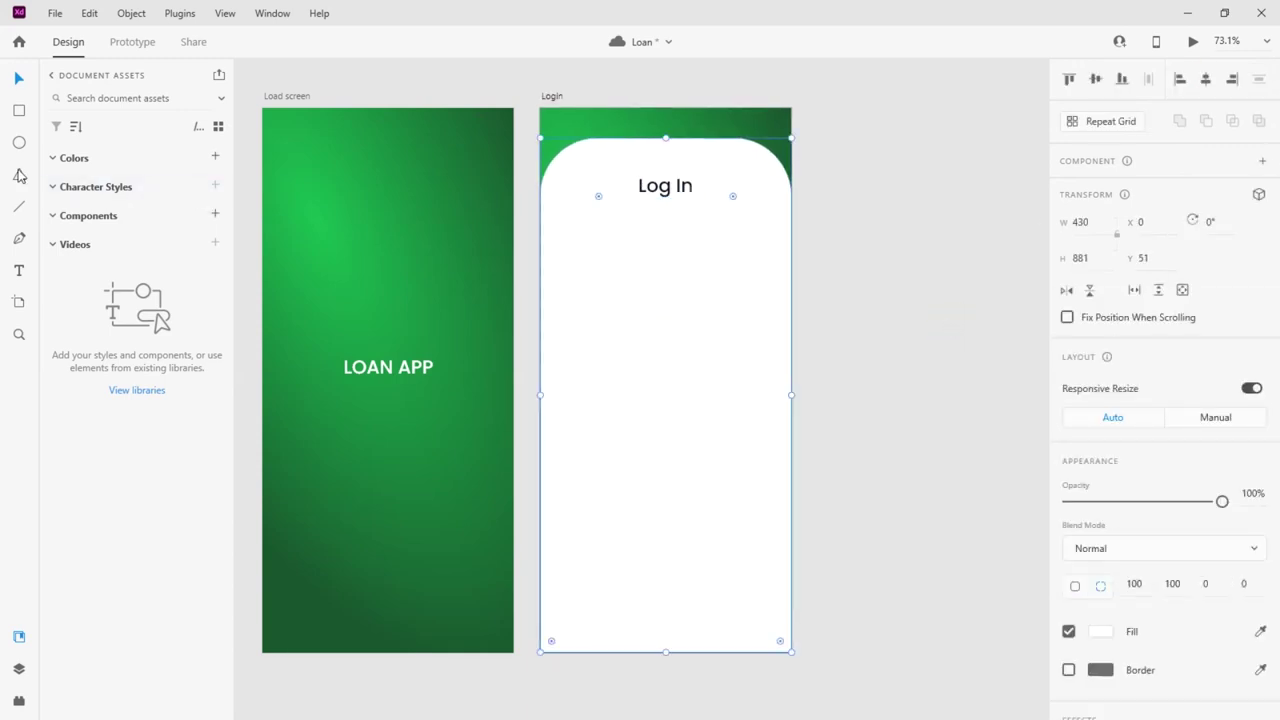
pyautogui.click(19, 110)
# Draw an input box below Log In and centre it horizontally
pyautogui.moveTo(562, 227)
pyautogui.mouseDown()
pyautogui.moveTo(574, 243)
pyautogui.moveTo(783, 260)
pyautogui.mouseUp()
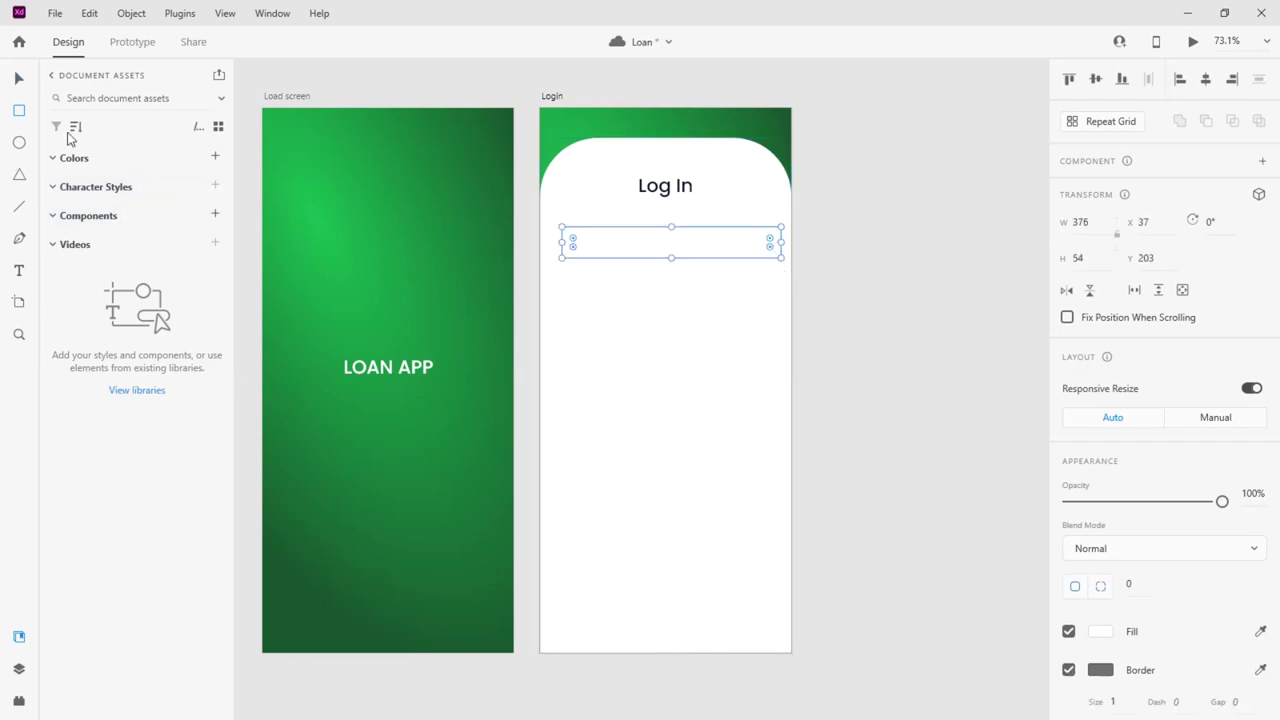
pyautogui.click(22, 81)
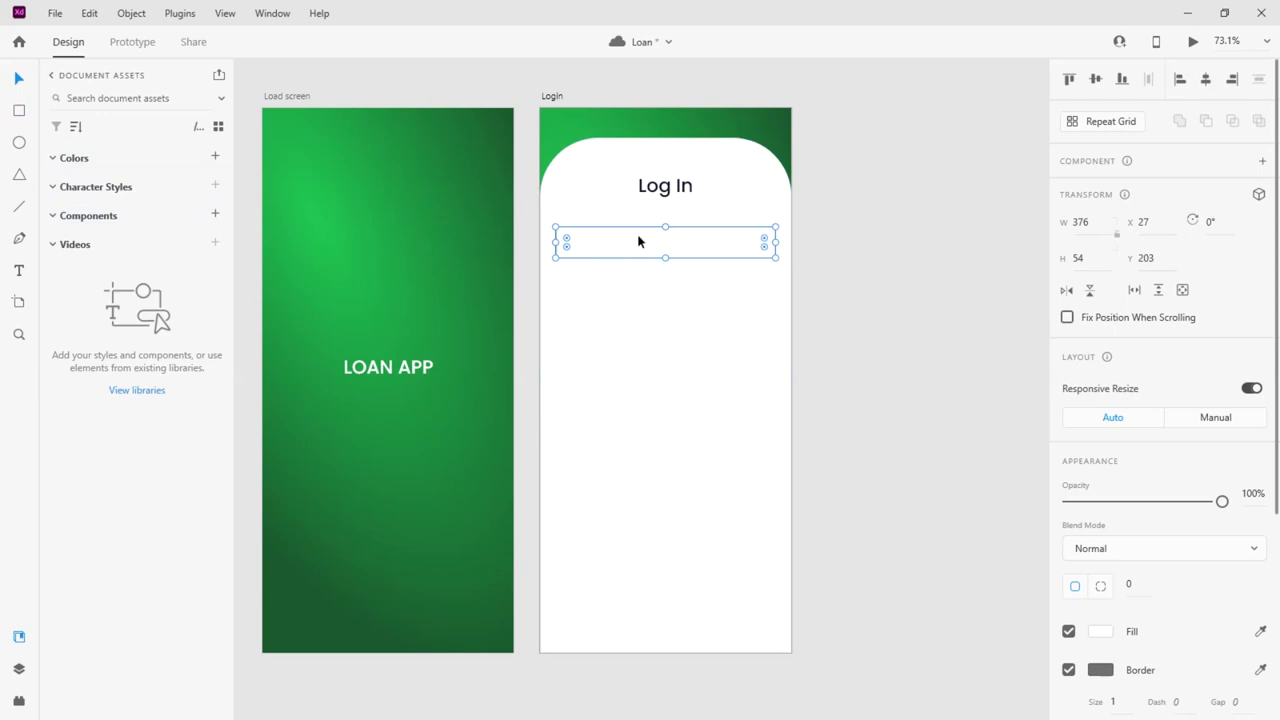
pyautogui.moveTo(577, 246); pyautogui.dragTo(566, 229)
pyautogui.scroll(5, 569, 246)
pyautogui.scroll(-3, 438, 360)
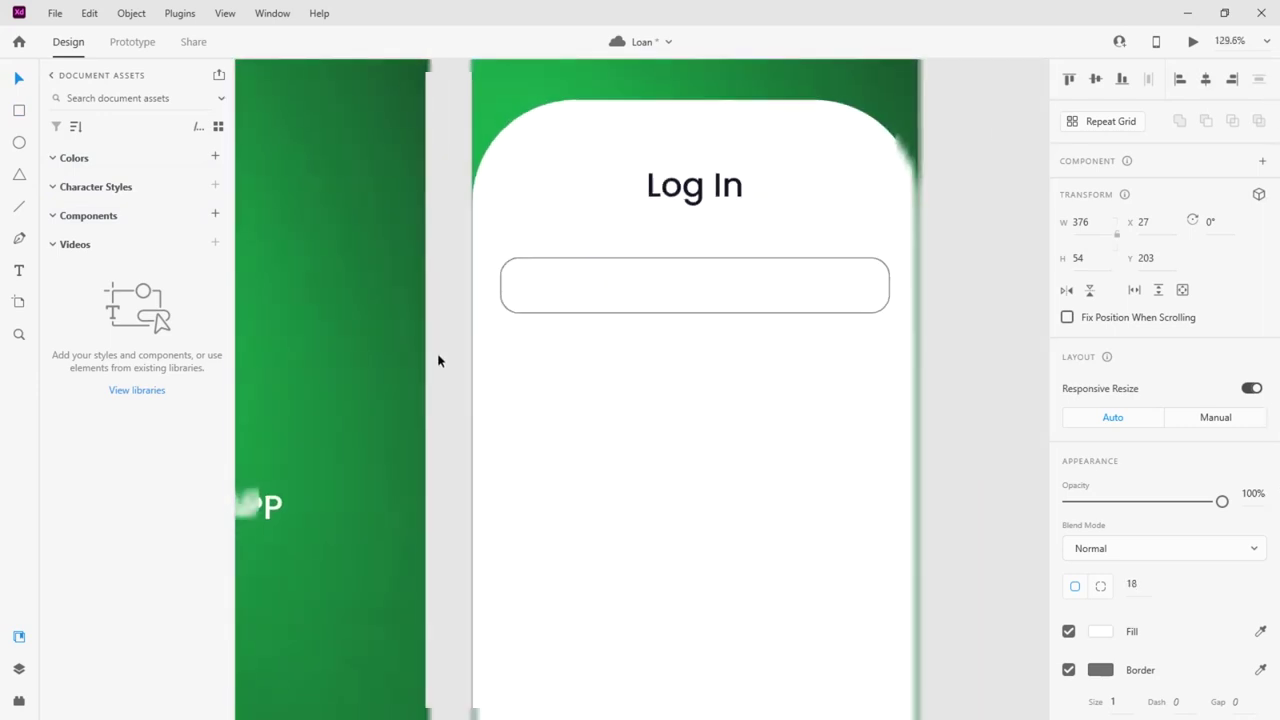
pyautogui.scroll(-5, 1070, 605)
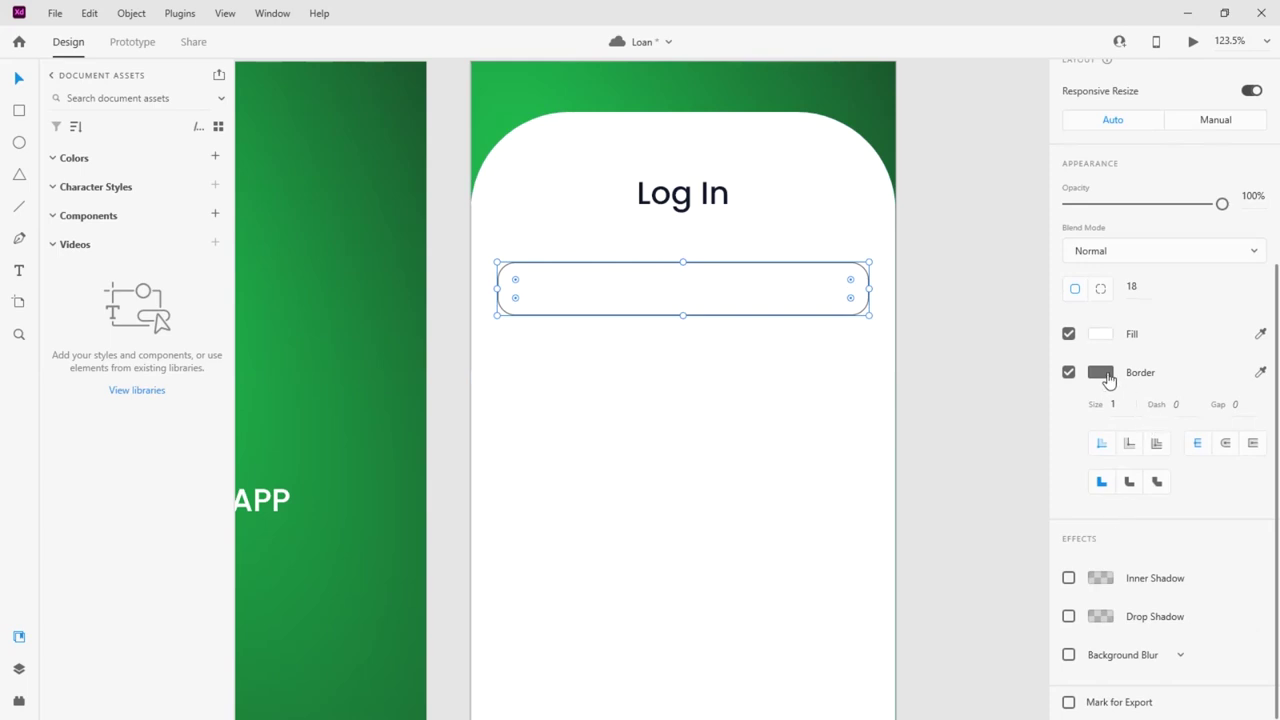
# Thin the box's border to 0.5 and place a copy below it
pyautogui.click(1113, 404)
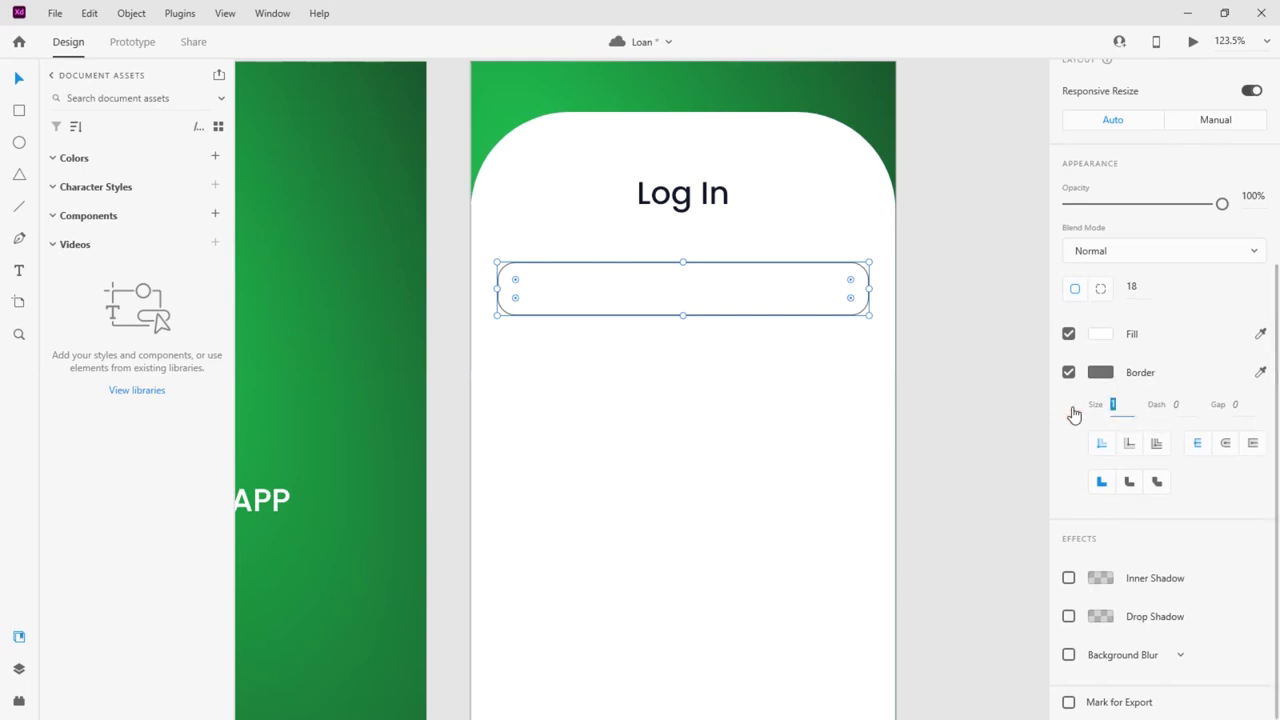
pyautogui.write('0.5')
pyautogui.press('Return')
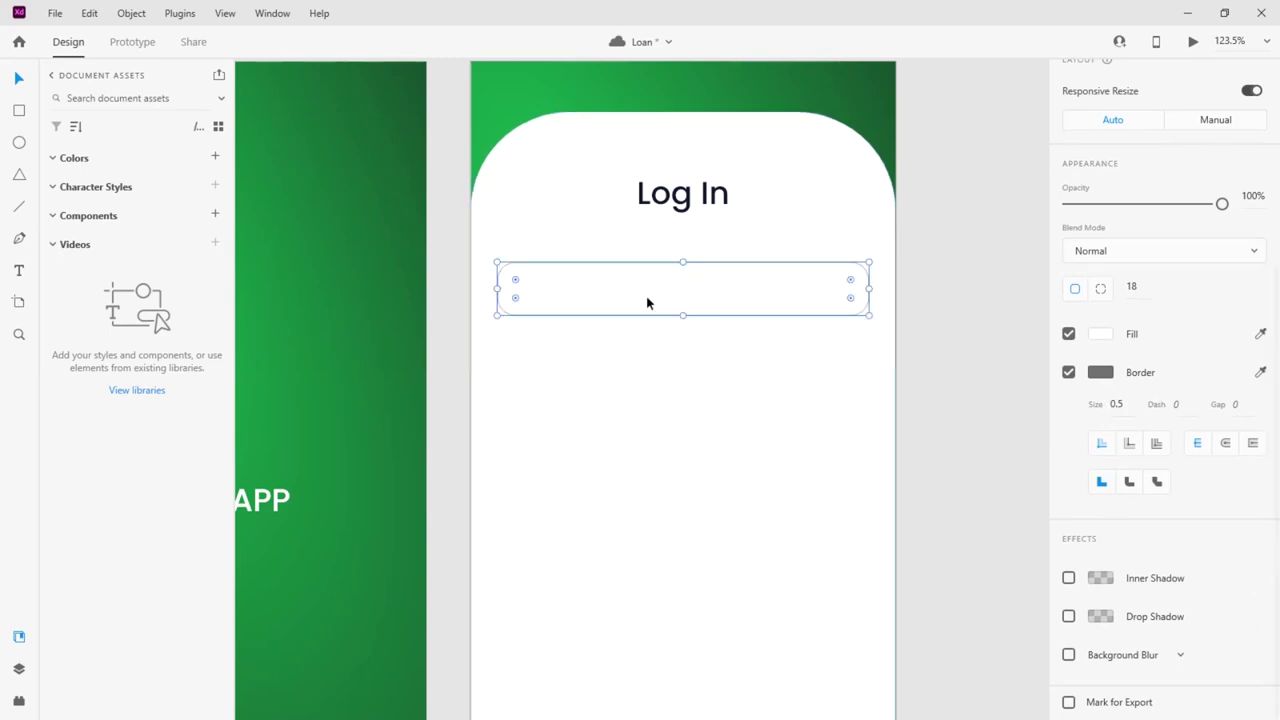
pyautogui.moveTo(647, 296); pyautogui.dragTo(646, 367)
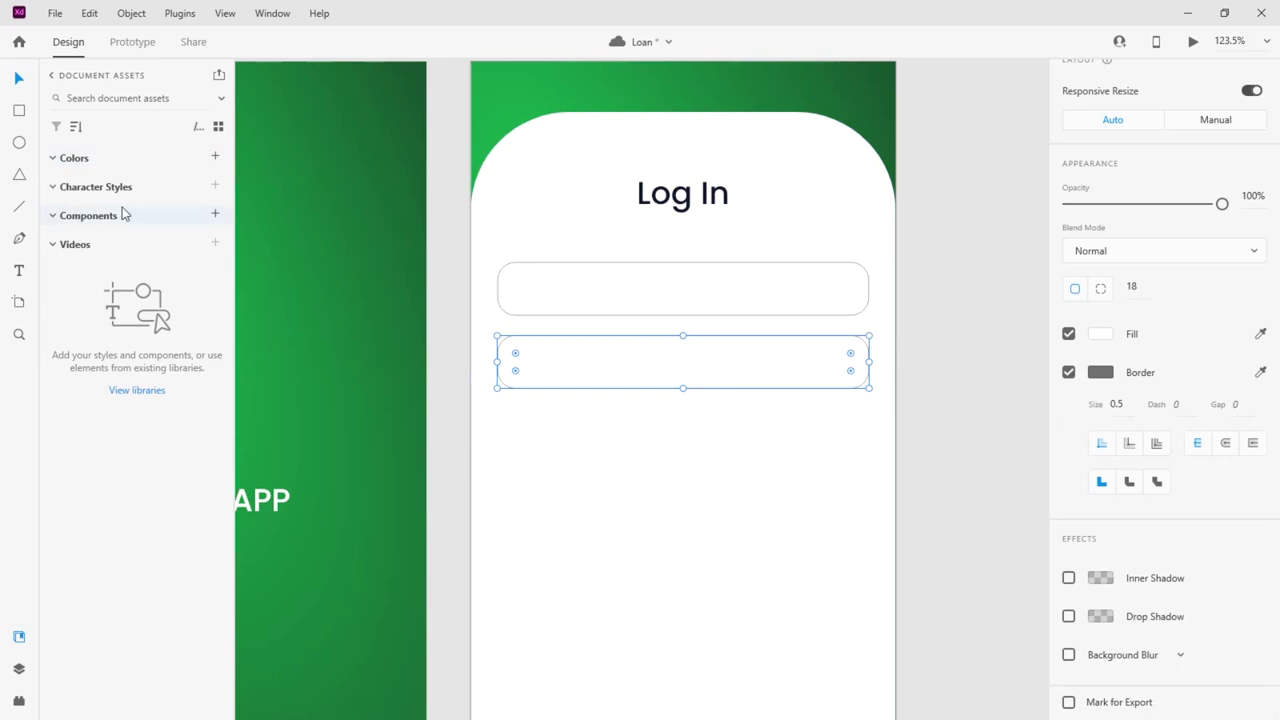
# Copy the Log In heading into the first box and retype it as 'Phone number & Email'
pyautogui.click(655, 197)
pyautogui.moveTo(655, 197); pyautogui.dragTo(555, 262)
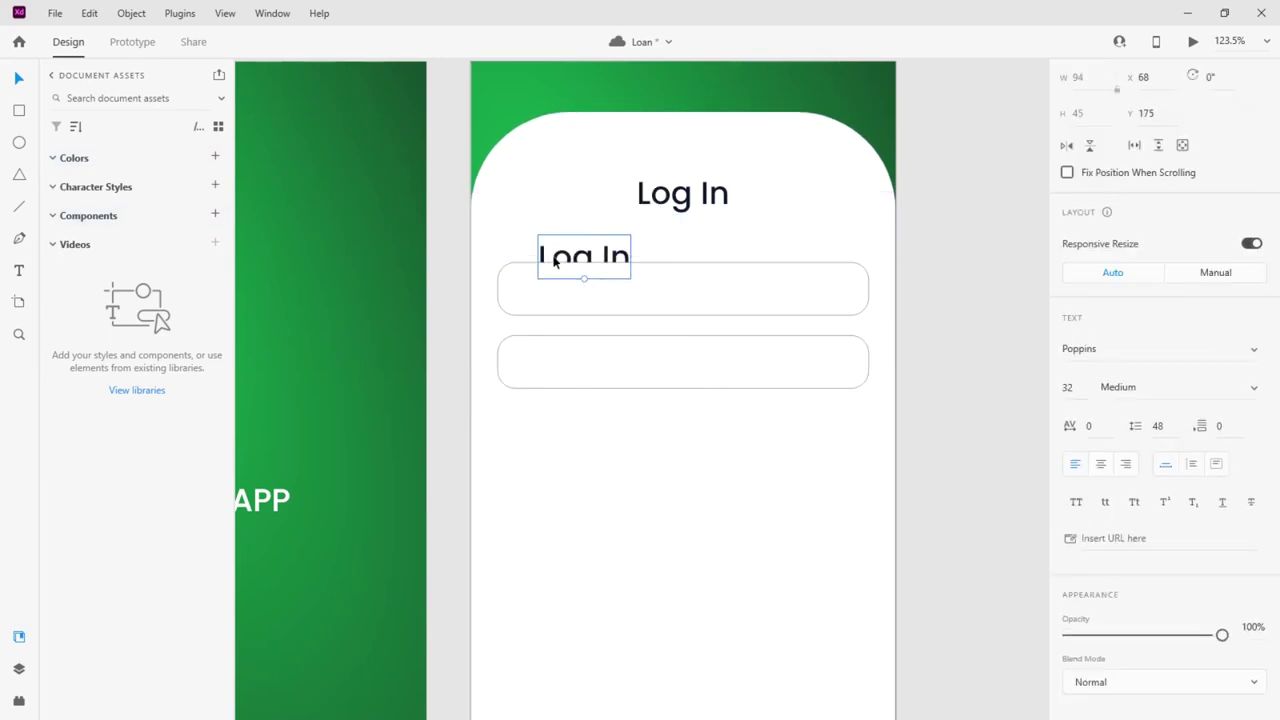
pyautogui.moveTo(588, 258); pyautogui.dragTo(572, 290)
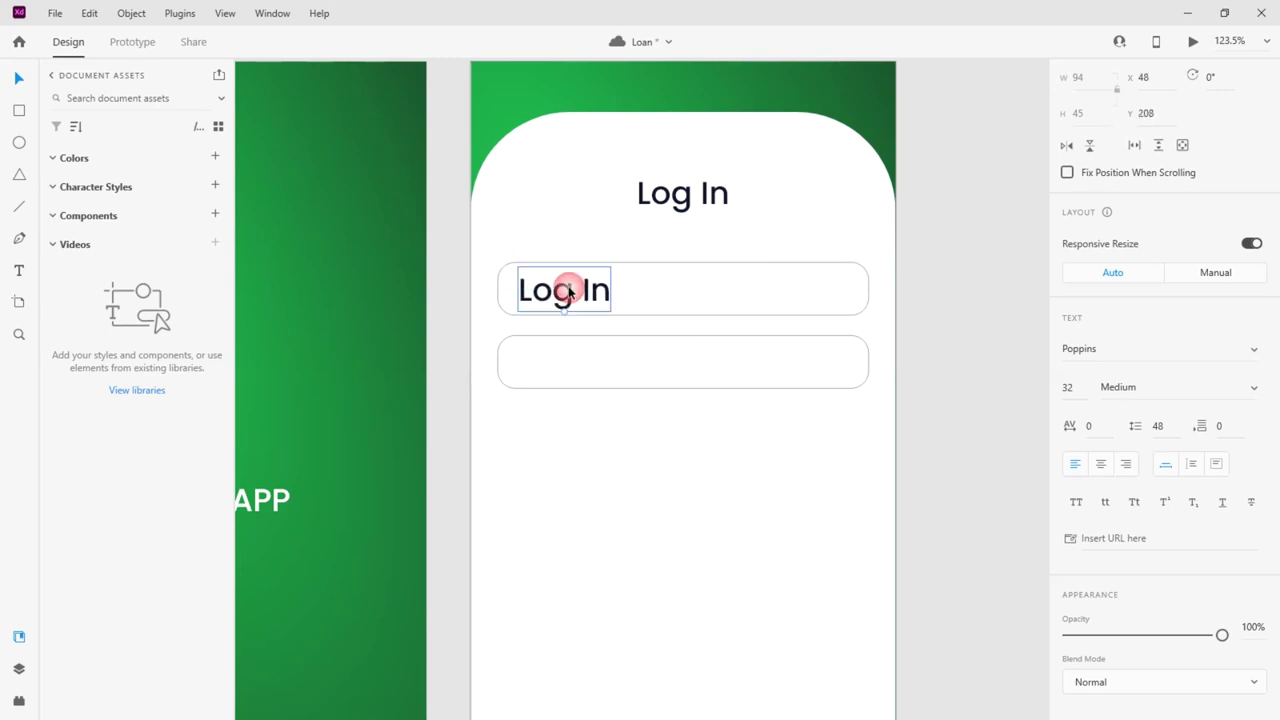
pyautogui.doubleClick(575, 290)
pyautogui.write('Po')
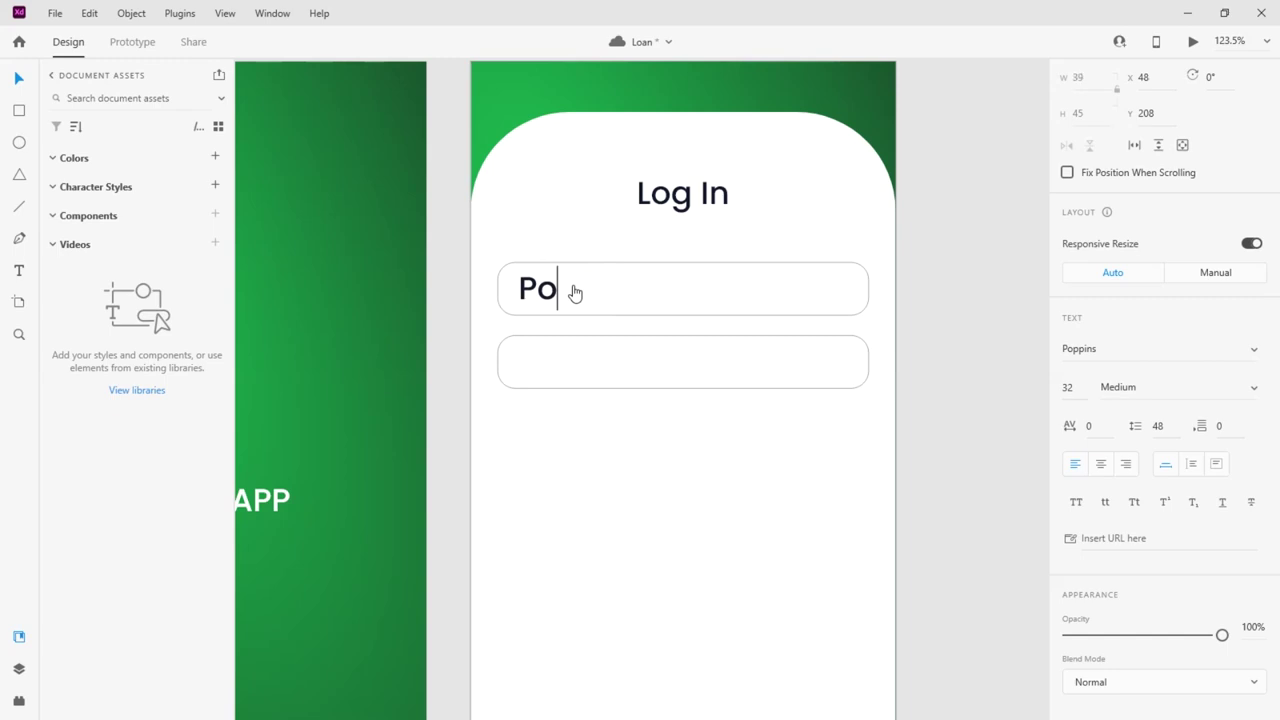
pyautogui.press('BackSpace')
pyautogui.write('hone number')
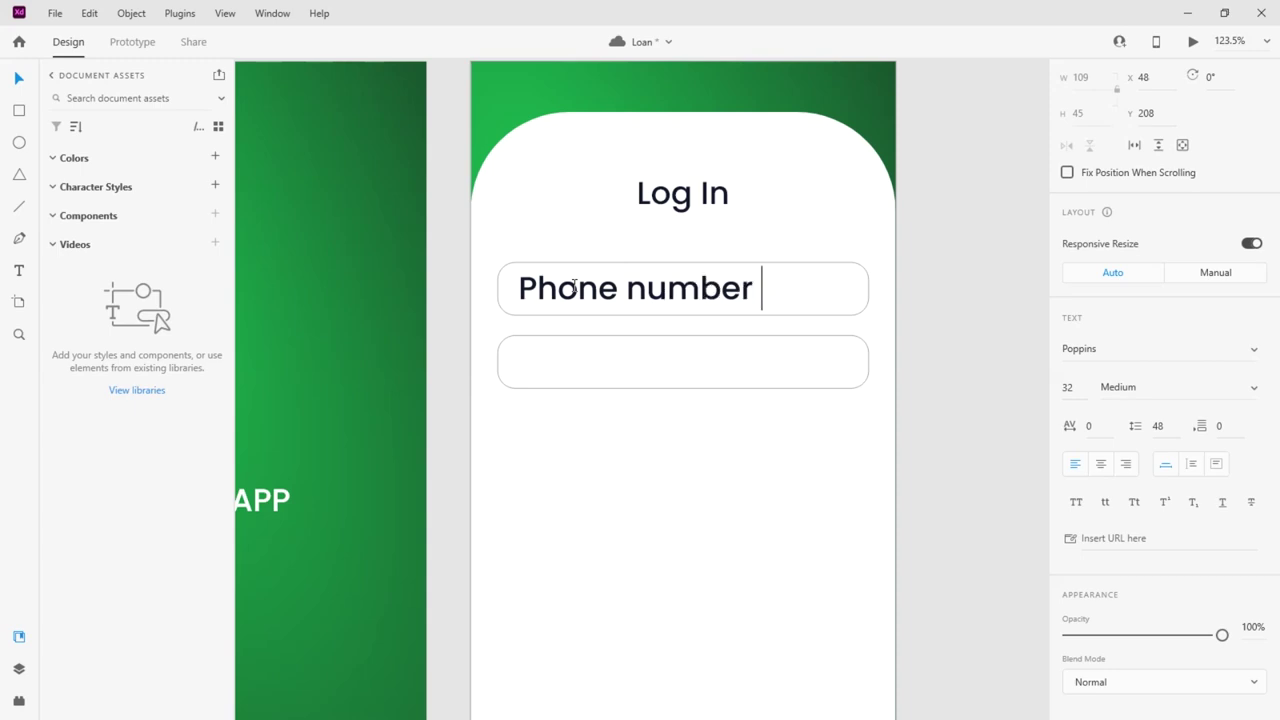
pyautogui.write(' & Emai')
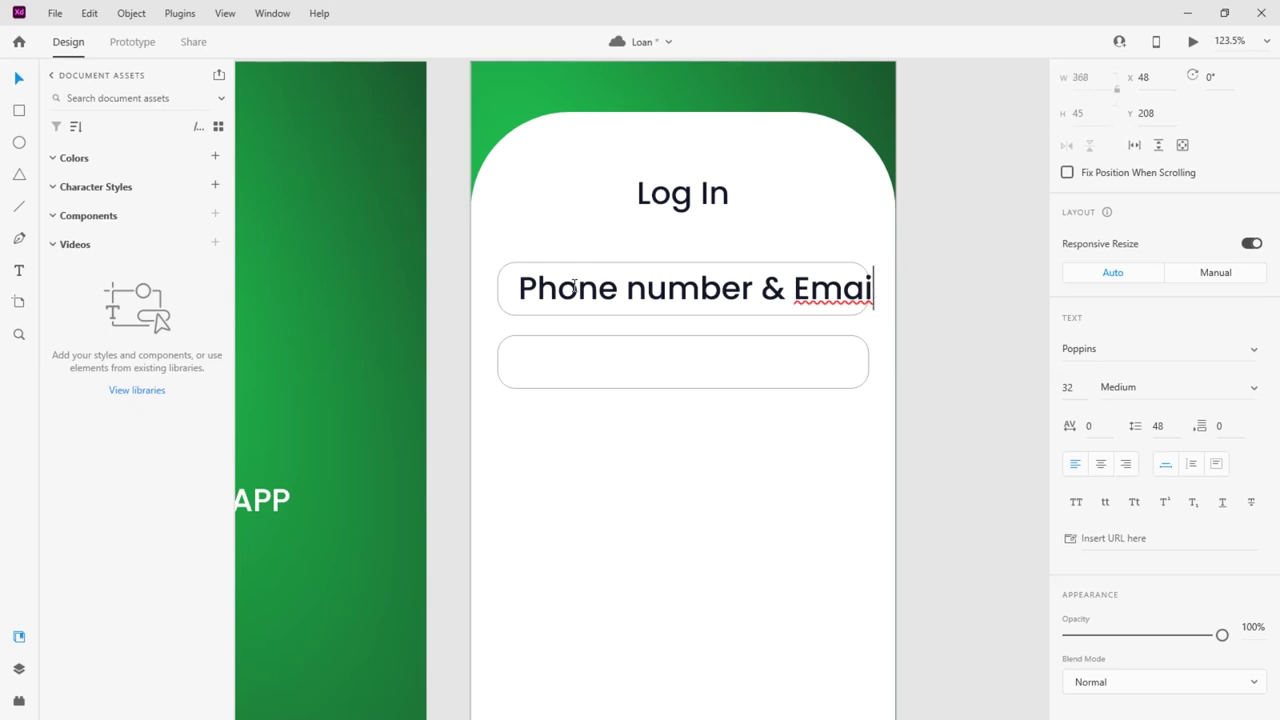
pyautogui.write('l')
pyautogui.click(19, 79)
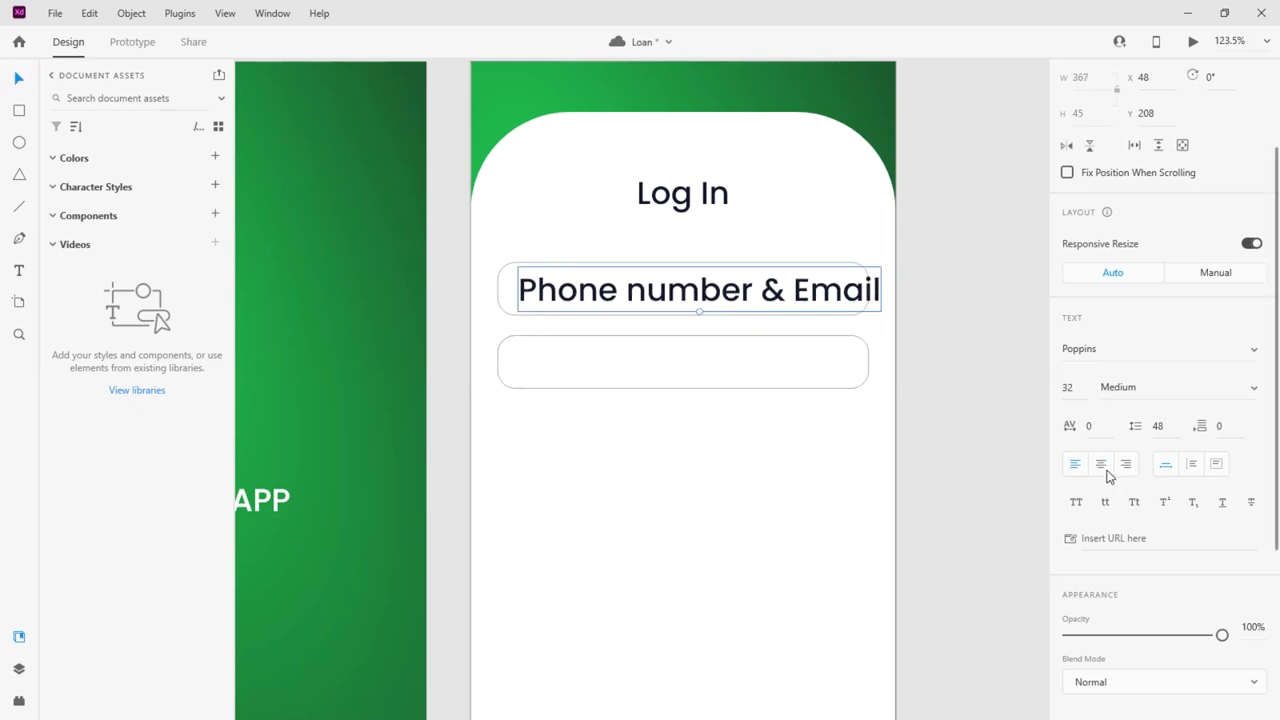
pyautogui.click(1067, 388)
# Set the label to 12 pt, fit it inside the box, and replace '&' with 'or'
pyautogui.write('12')
pyautogui.press('Return')
pyautogui.moveTo(595, 302); pyautogui.dragTo(590, 293)
pyautogui.click(588, 290)
pyautogui.doubleClick(612, 295)
pyautogui.click(611, 291)
pyautogui.doubleClick(616, 291)
pyautogui.write('or')
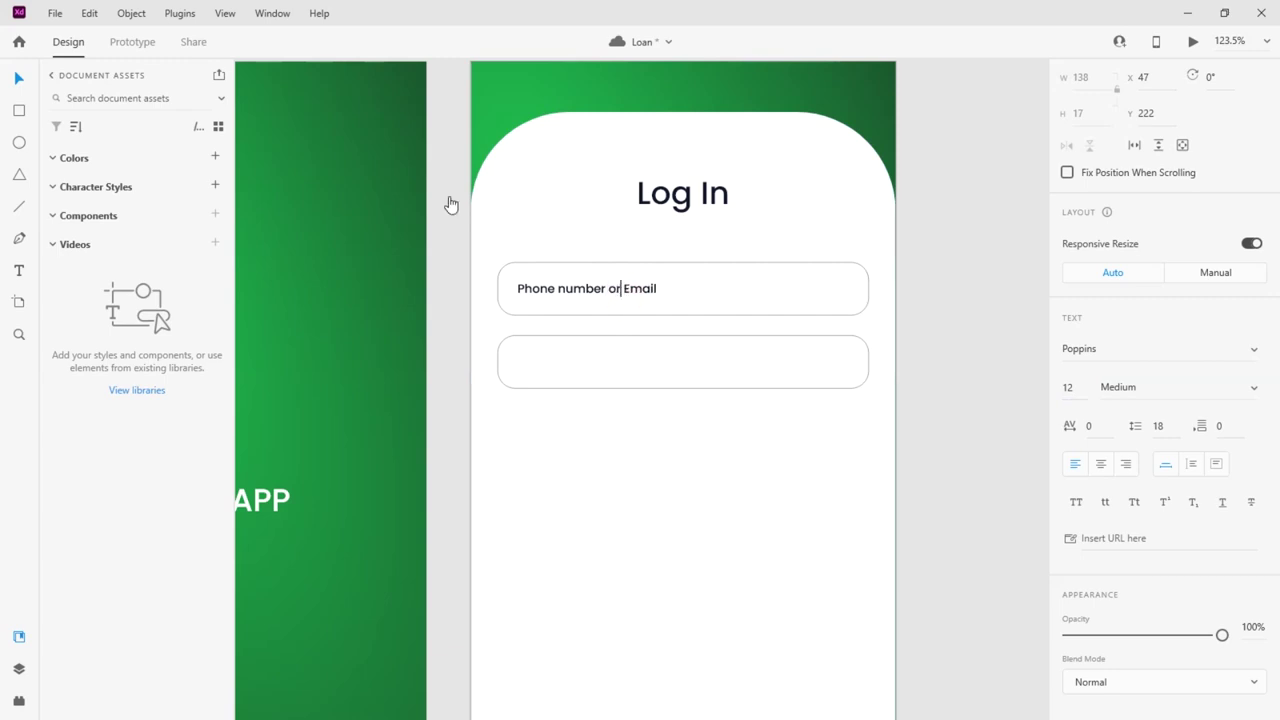
pyautogui.press('Escape')
# Give the placeholder text a light grey fill, #818181
pyautogui.scroll(-5, 1137, 551)
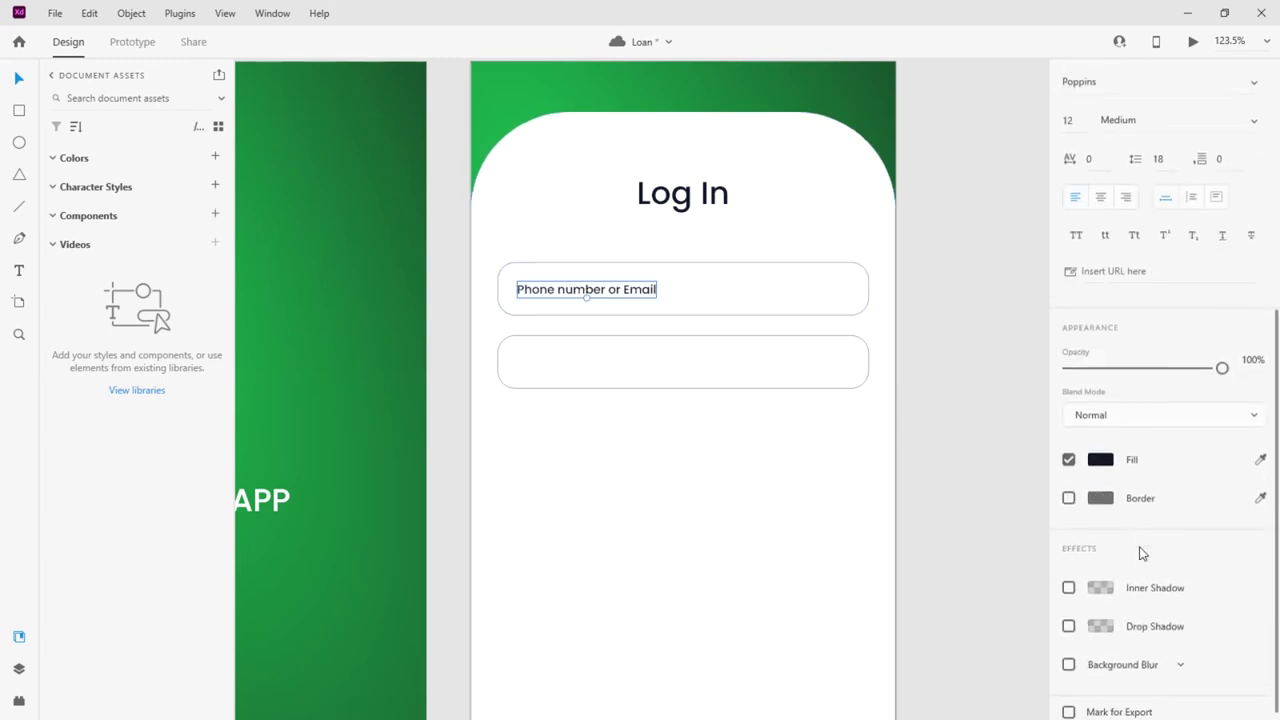
pyautogui.click(1100, 449)
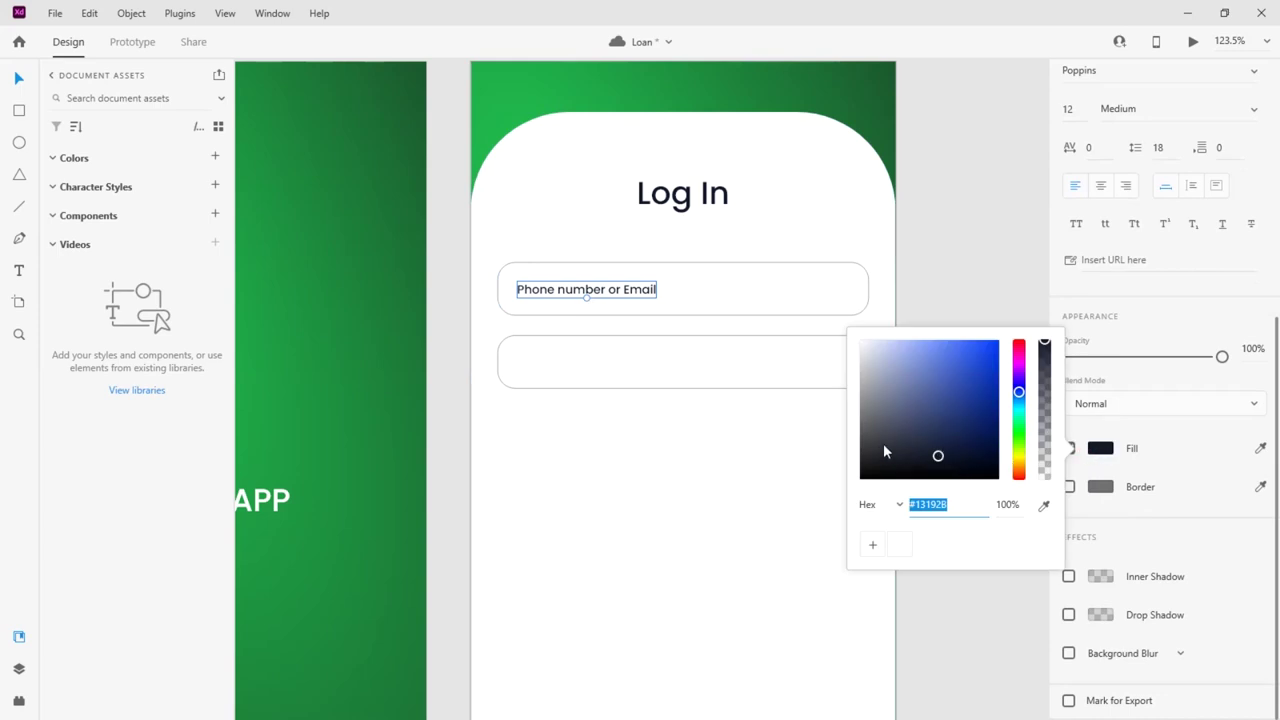
pyautogui.click(858, 410)
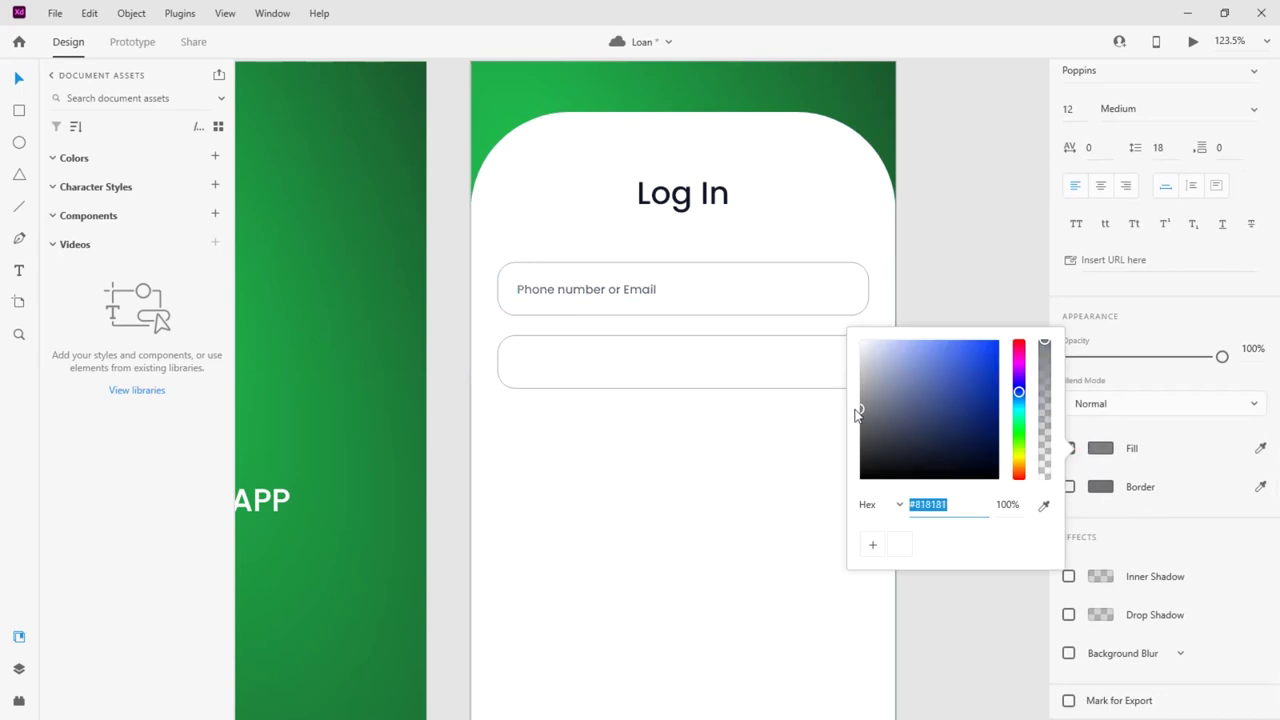
pyautogui.moveTo(857, 414); pyautogui.dragTo(843, 399)
pyautogui.press('Escape')
# Enter a height of 45 for the first input box
pyautogui.click(690, 268)
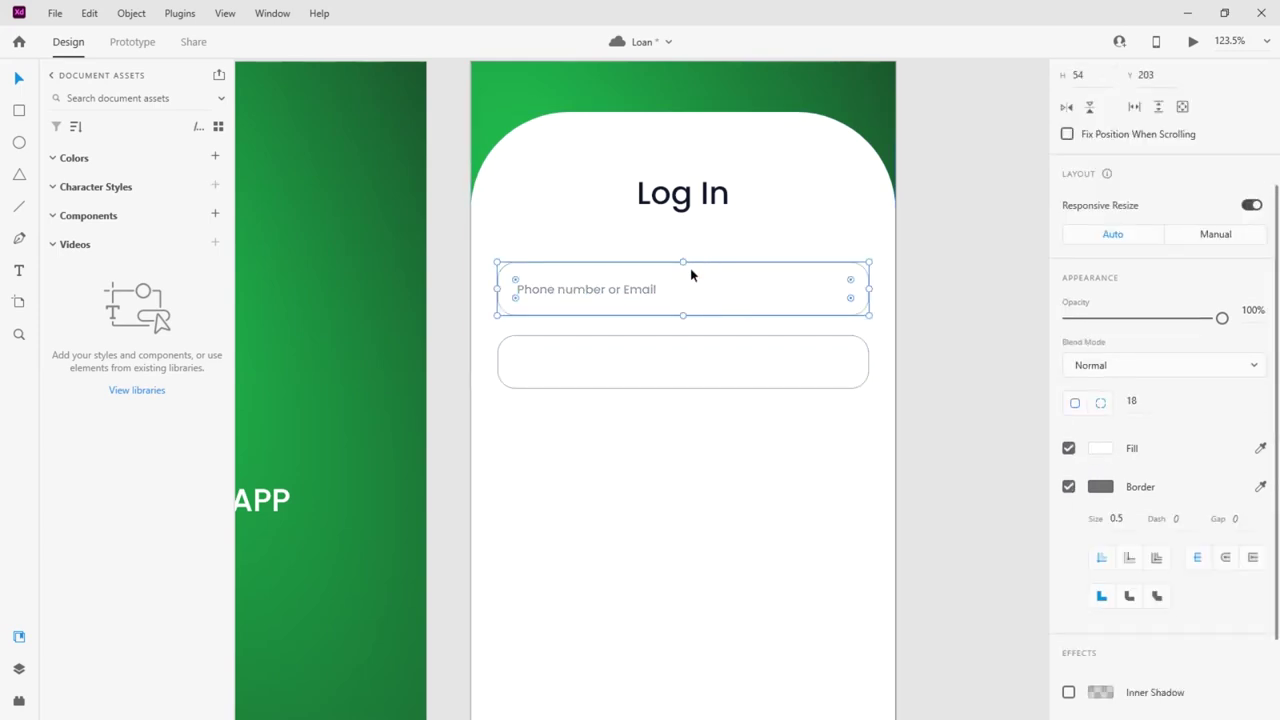
pyautogui.scroll(3, 1140, 405)
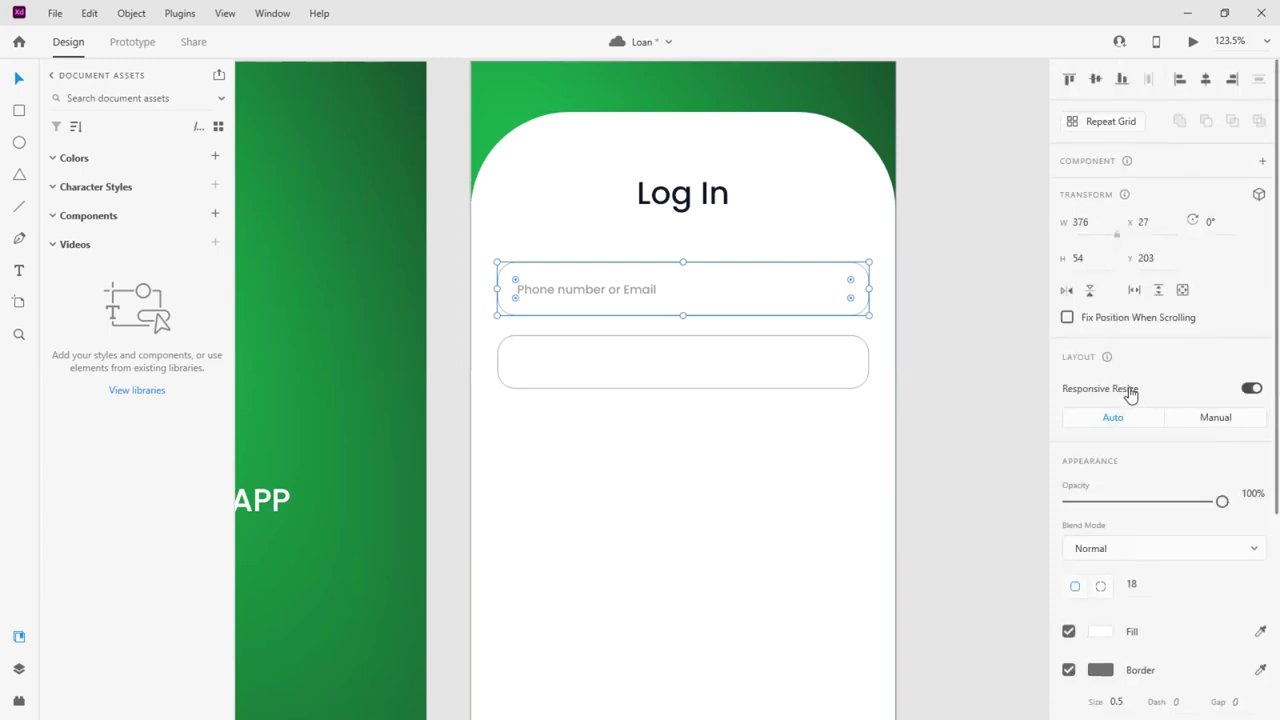
pyautogui.click(1074, 258)
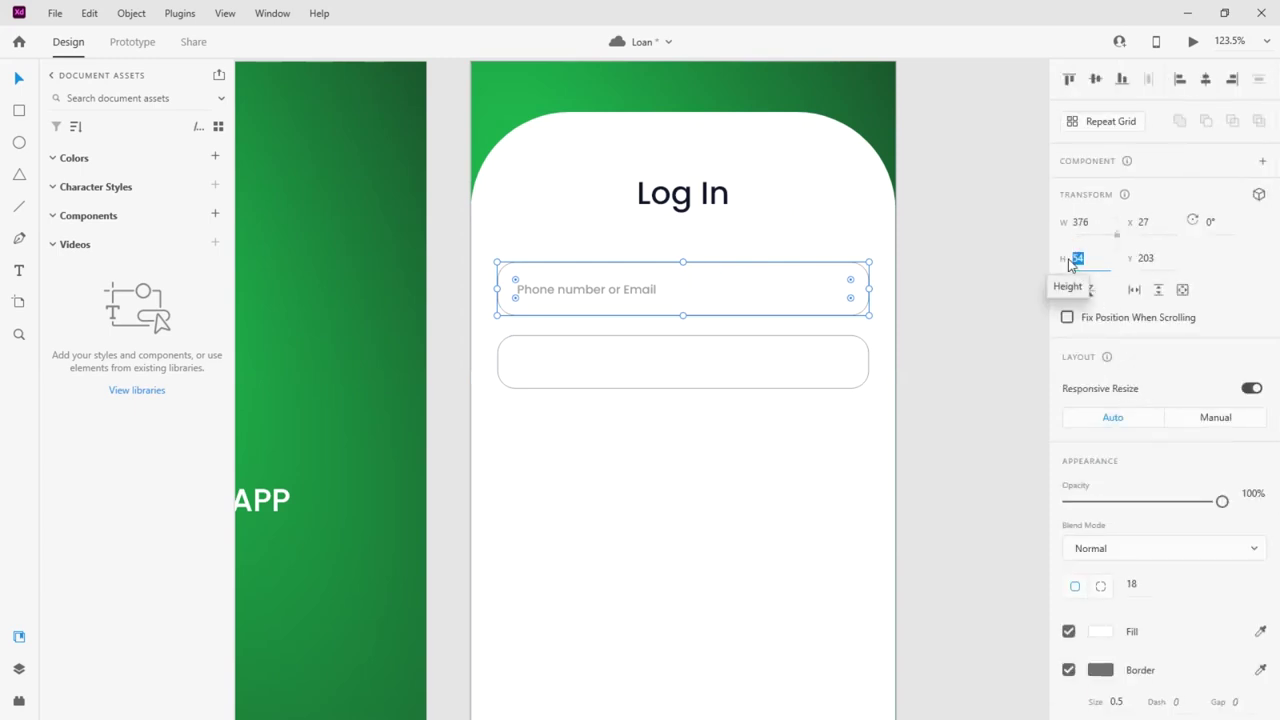
pyautogui.write('45')
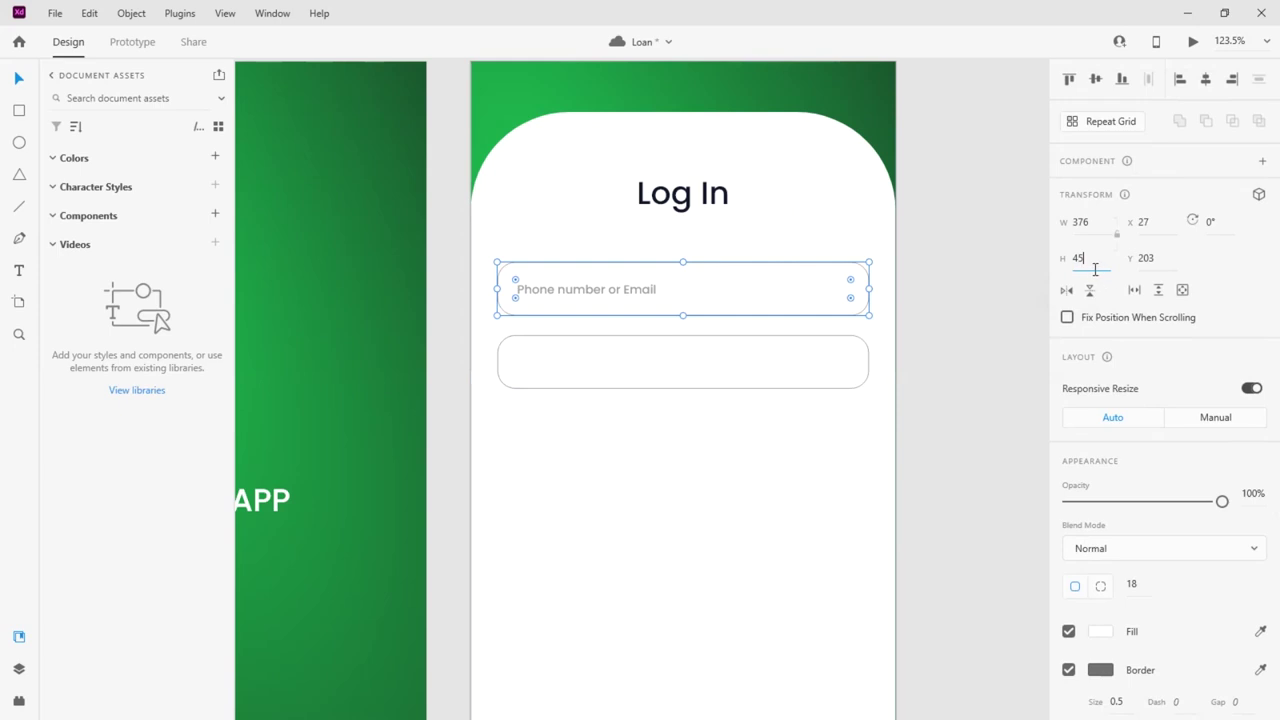
# Set the first box to height 45 at vertical position 200
pyautogui.press('Return')
pyautogui.click(1150, 258)
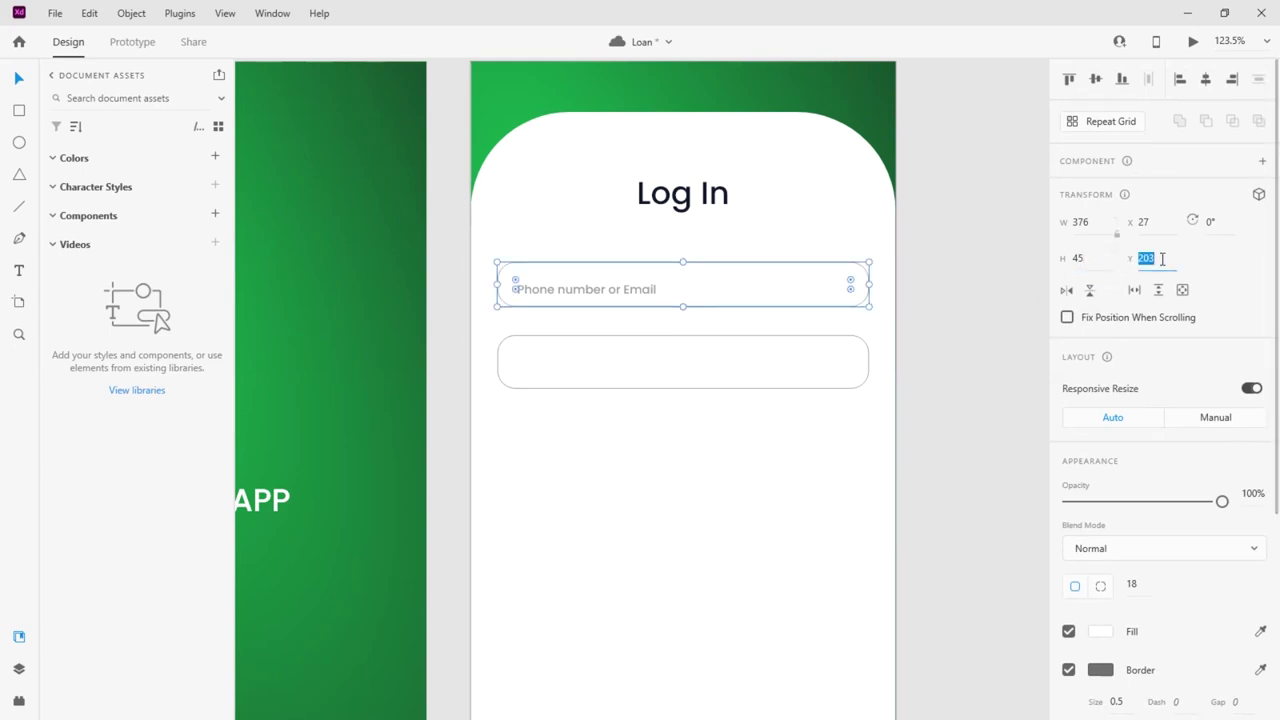
pyautogui.write('200')
pyautogui.press('Return')
pyautogui.click(940, 305)
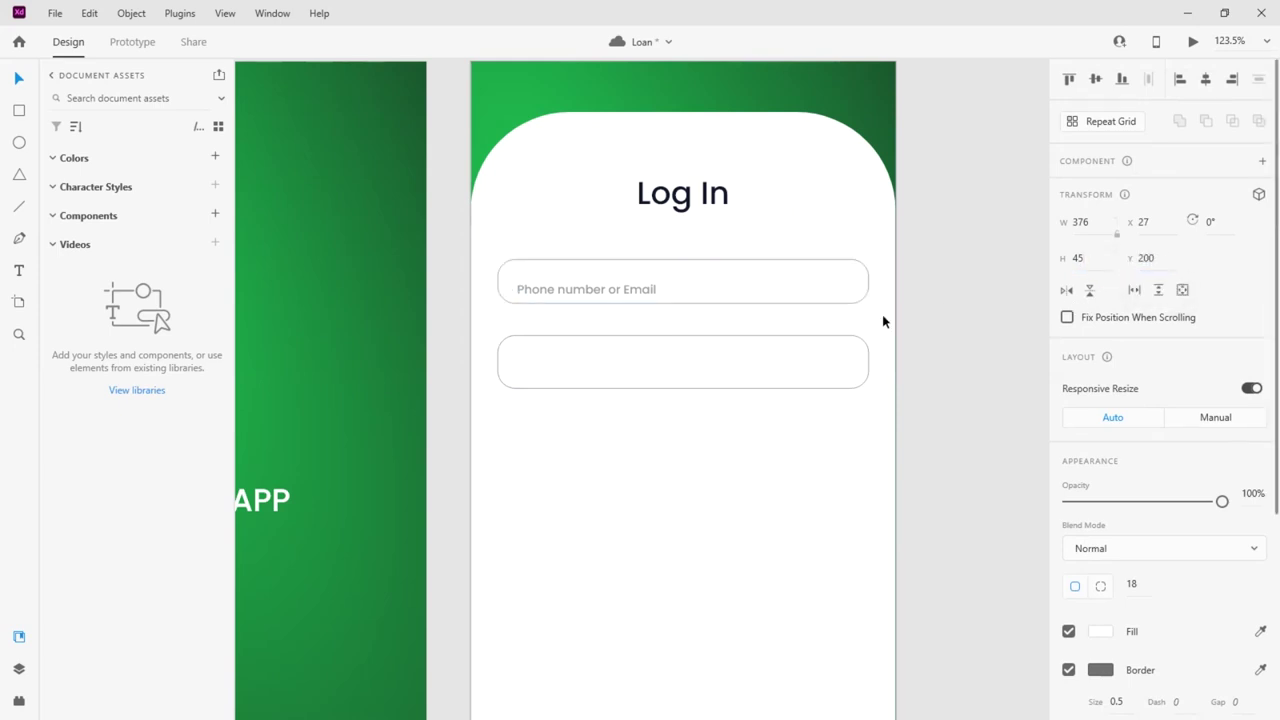
# Give the empty box height 45 and move it just below the phone field
pyautogui.click(768, 358)
pyautogui.click(1072, 258)
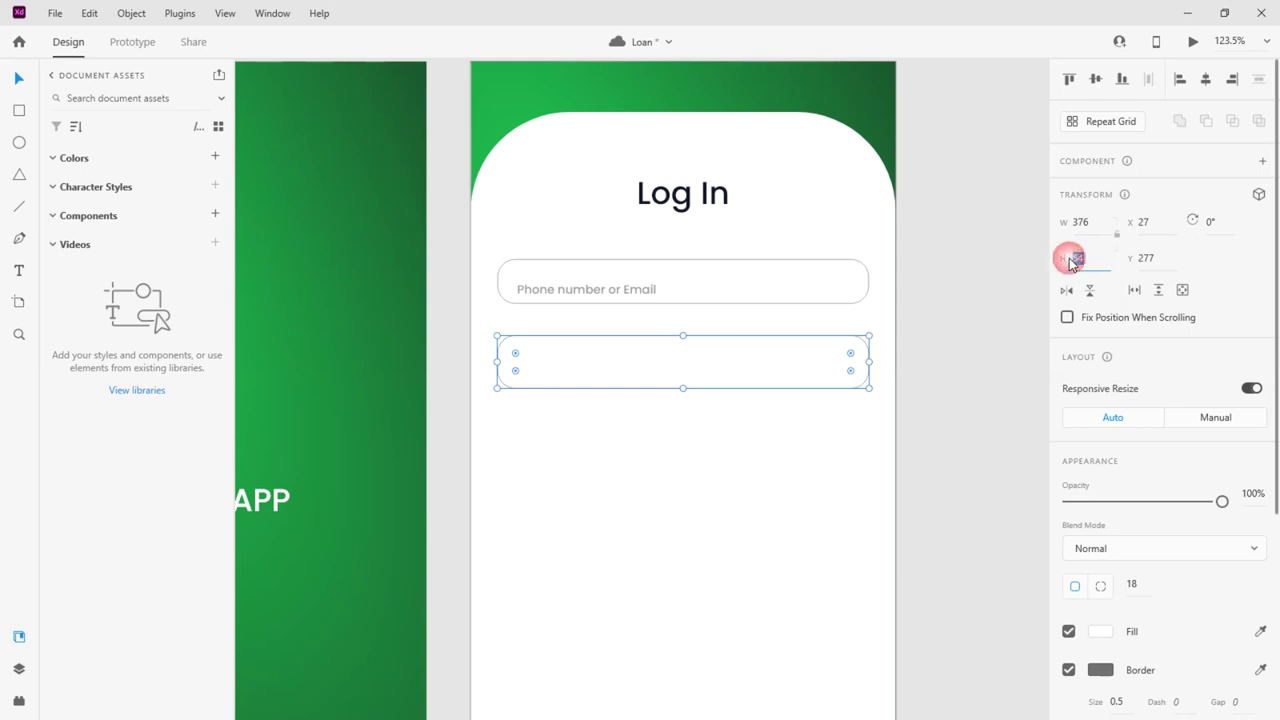
pyautogui.write('45')
pyautogui.click(1140, 259)
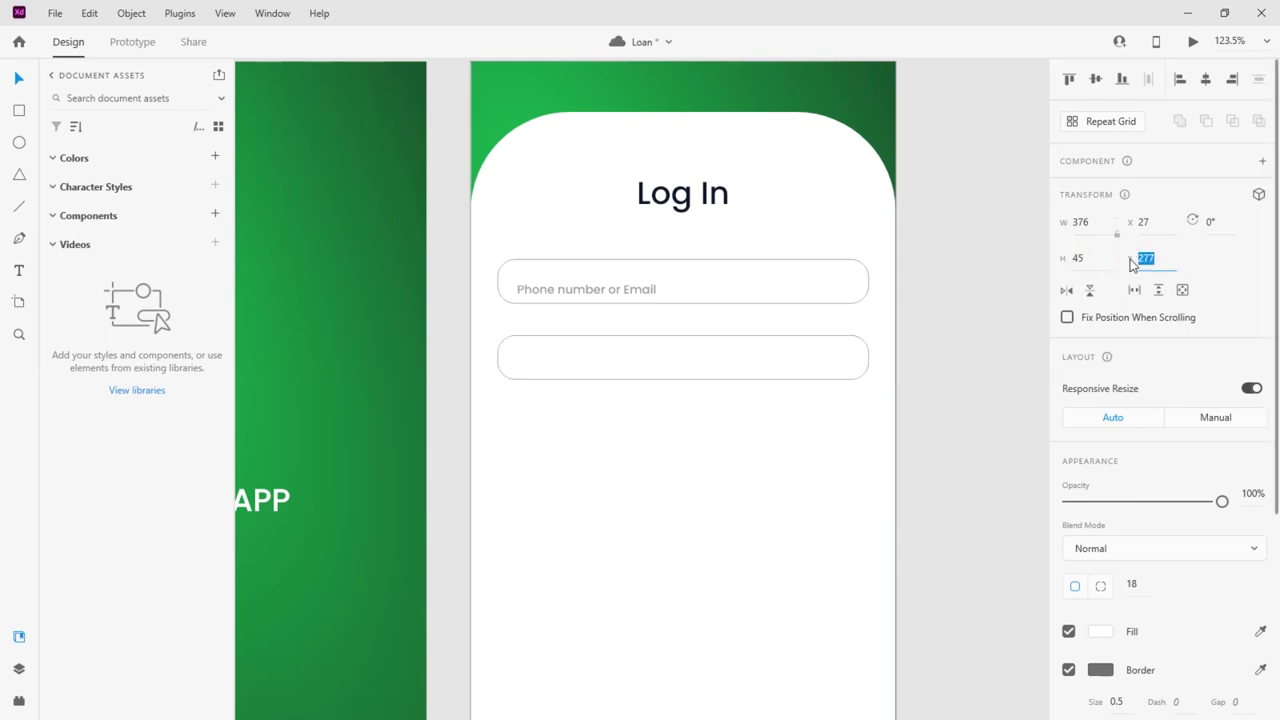
pyautogui.write('200')
pyautogui.press('Return')
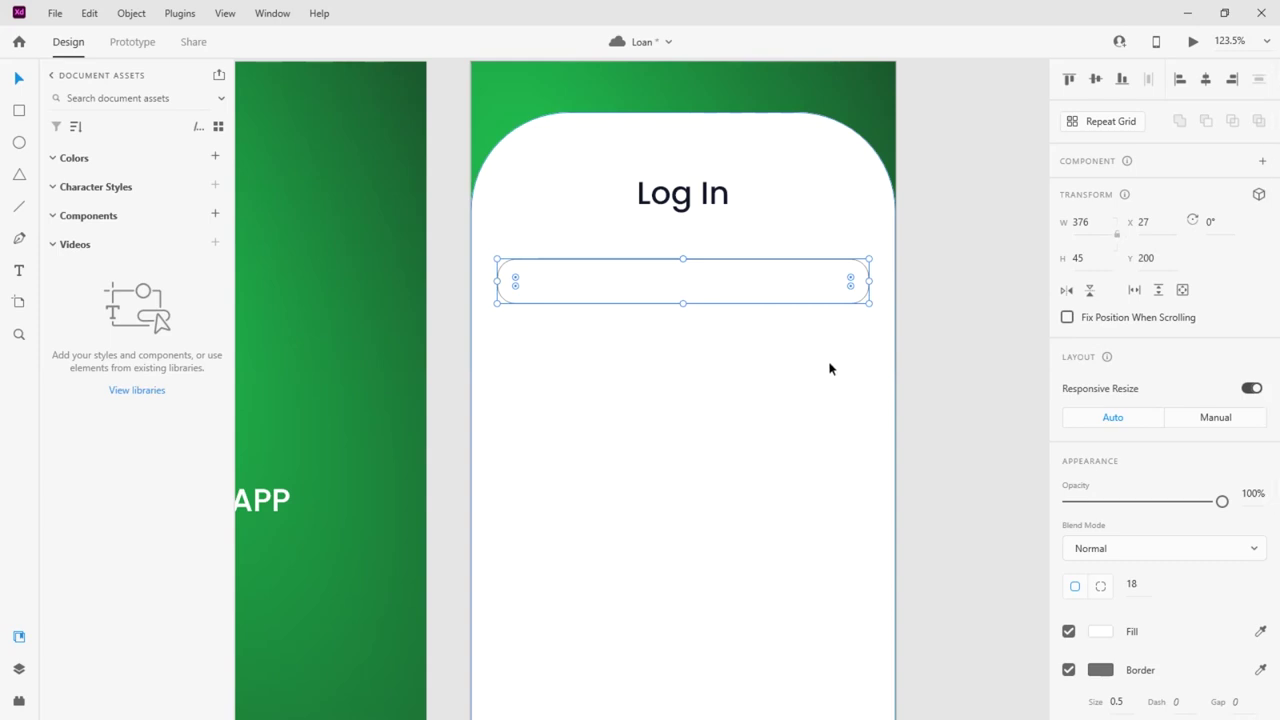
pyautogui.click(557, 357)
pyautogui.click(777, 289)
pyautogui.moveTo(781, 292); pyautogui.dragTo(780, 351)
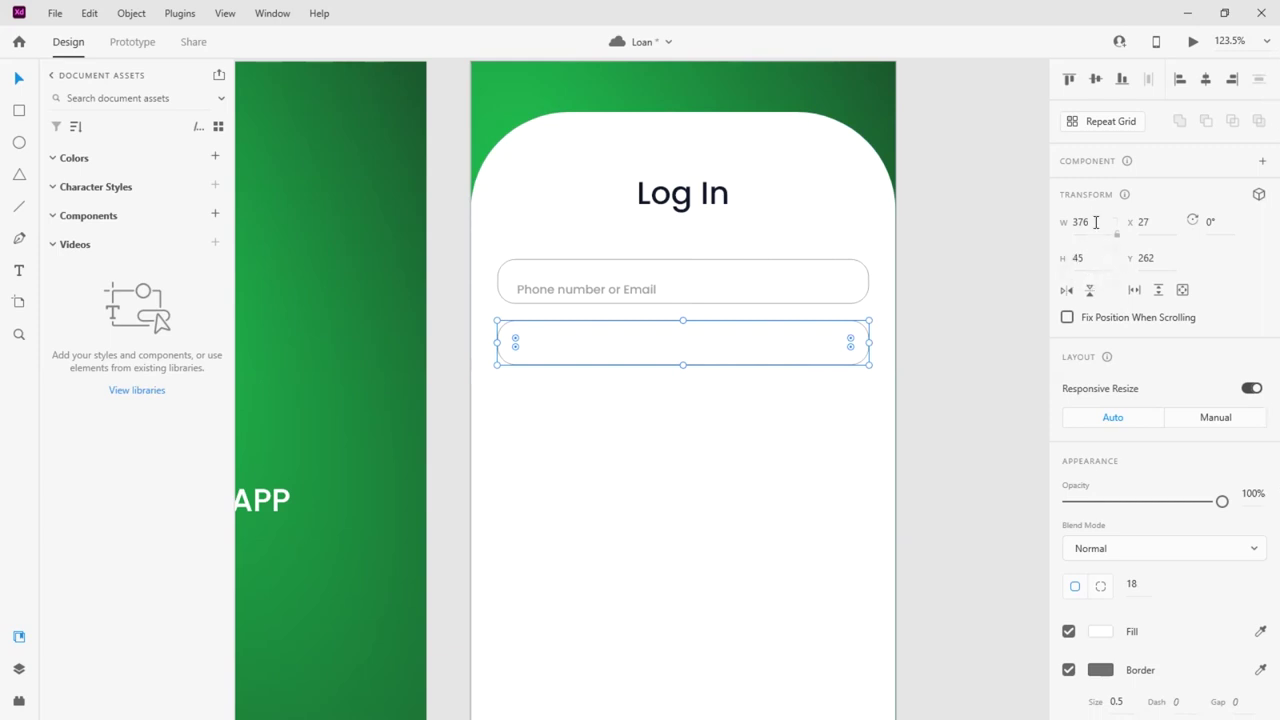
# Adjust the field widths, ending with both boxes 370 wide
pyautogui.click(1091, 223)
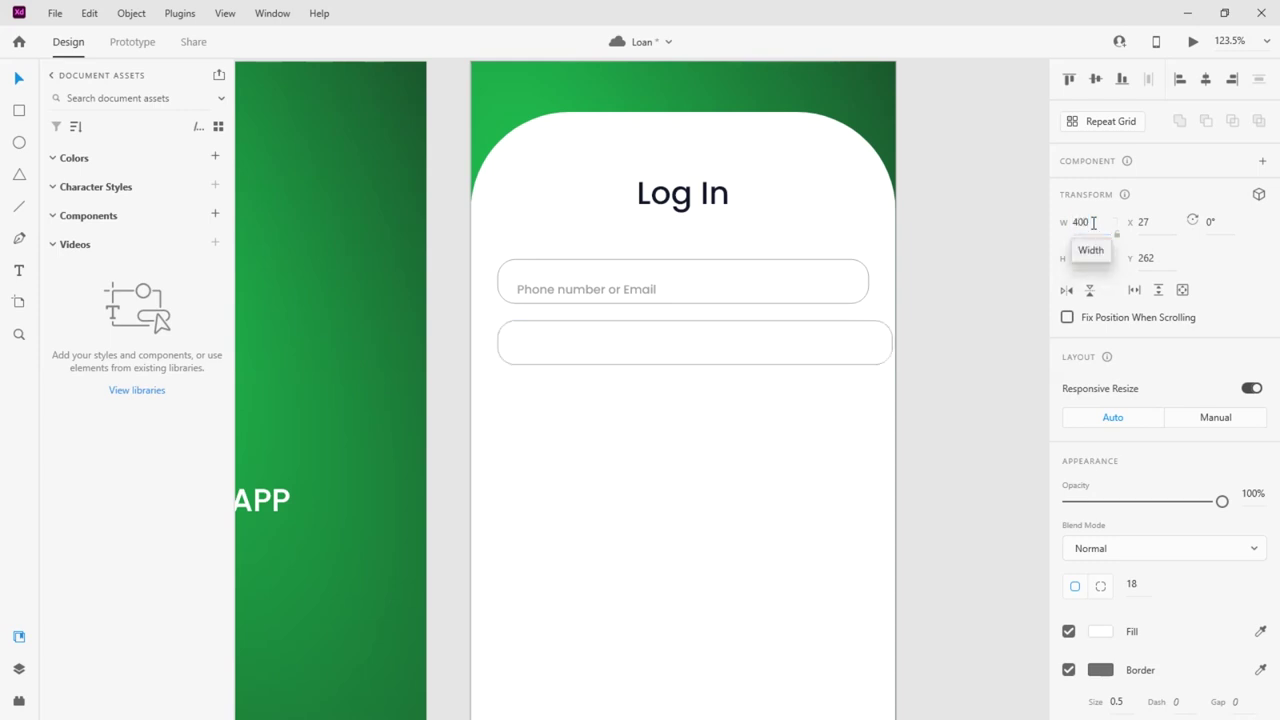
pyautogui.press('Return')
pyautogui.click(1205, 79)
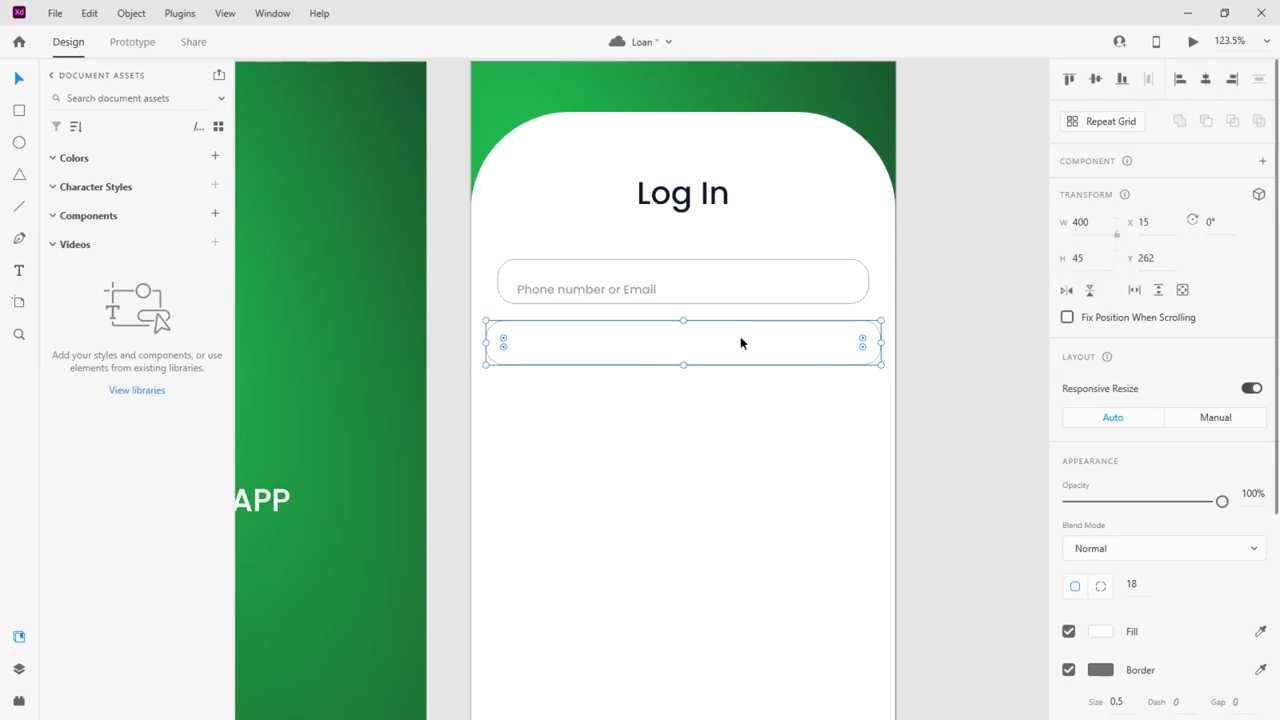
pyautogui.click(1089, 222)
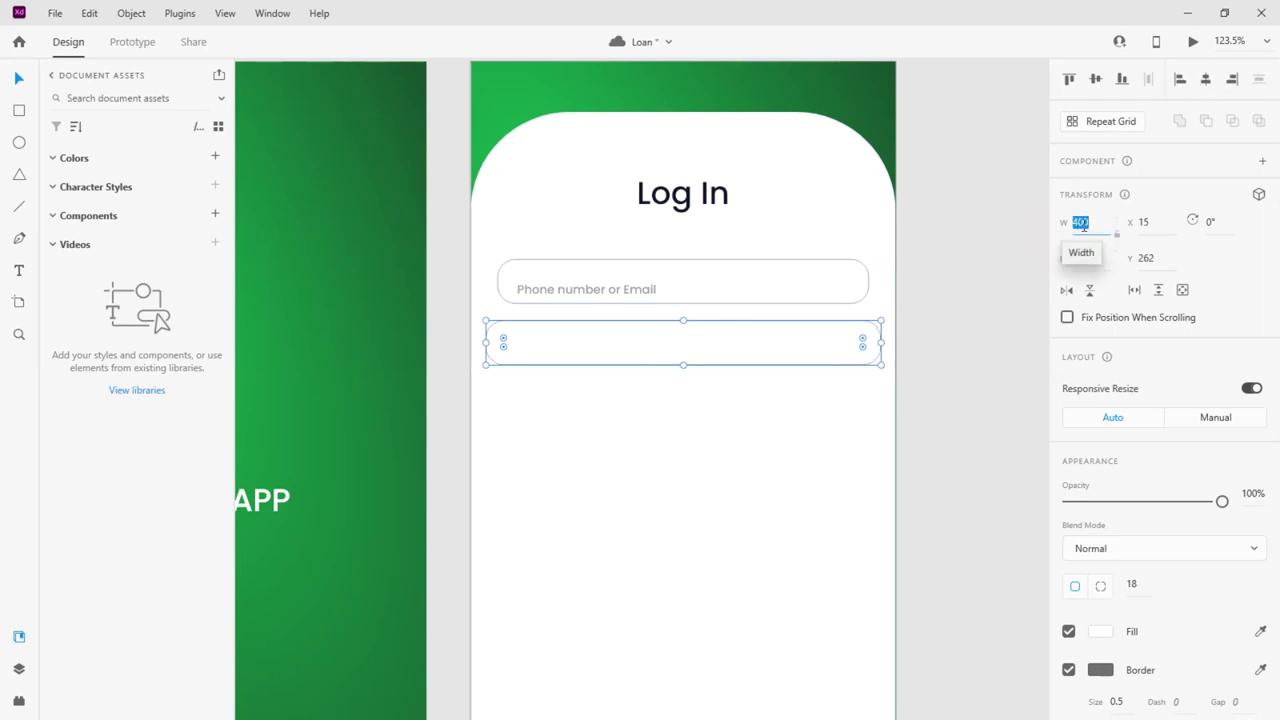
pyautogui.click(1037, 234)
pyautogui.click(840, 274)
pyautogui.click(1041, 224)
pyautogui.write('370')
pyautogui.press('Return')
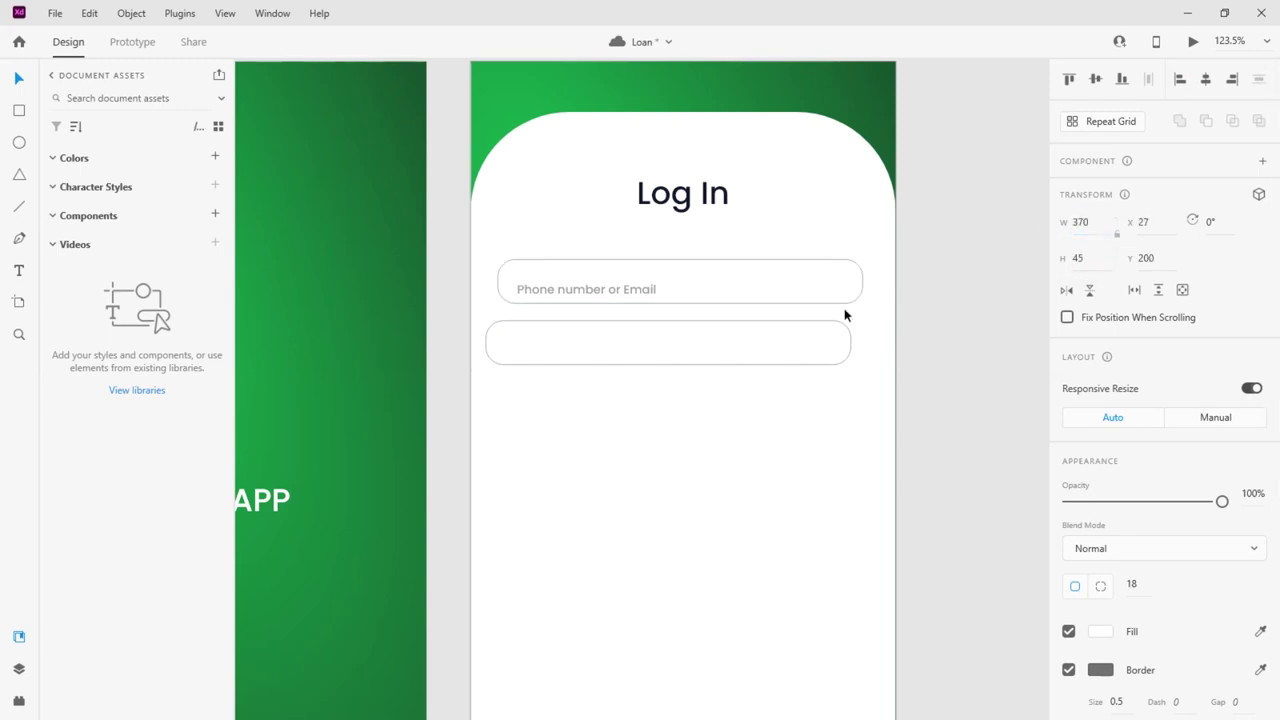
# Set the white login card's top-left and top-right corner radii to 60
pyautogui.click(835, 192)
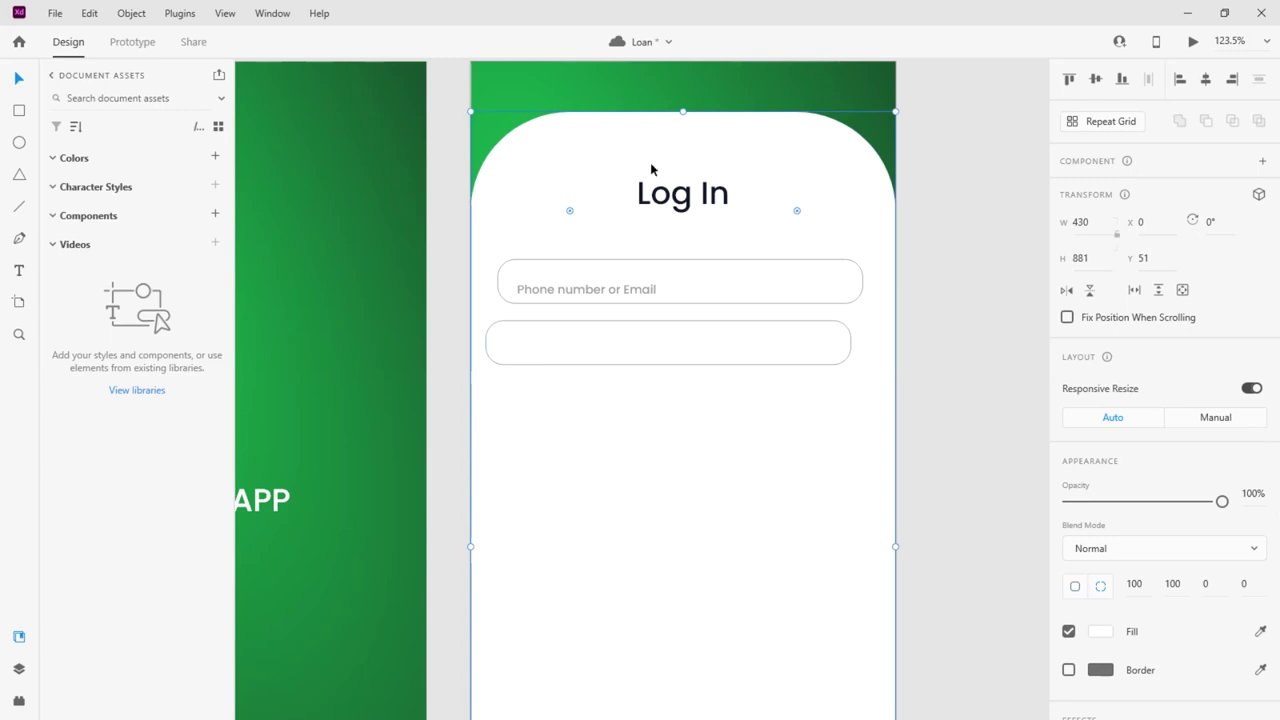
pyautogui.scroll(-3, 1100, 400)
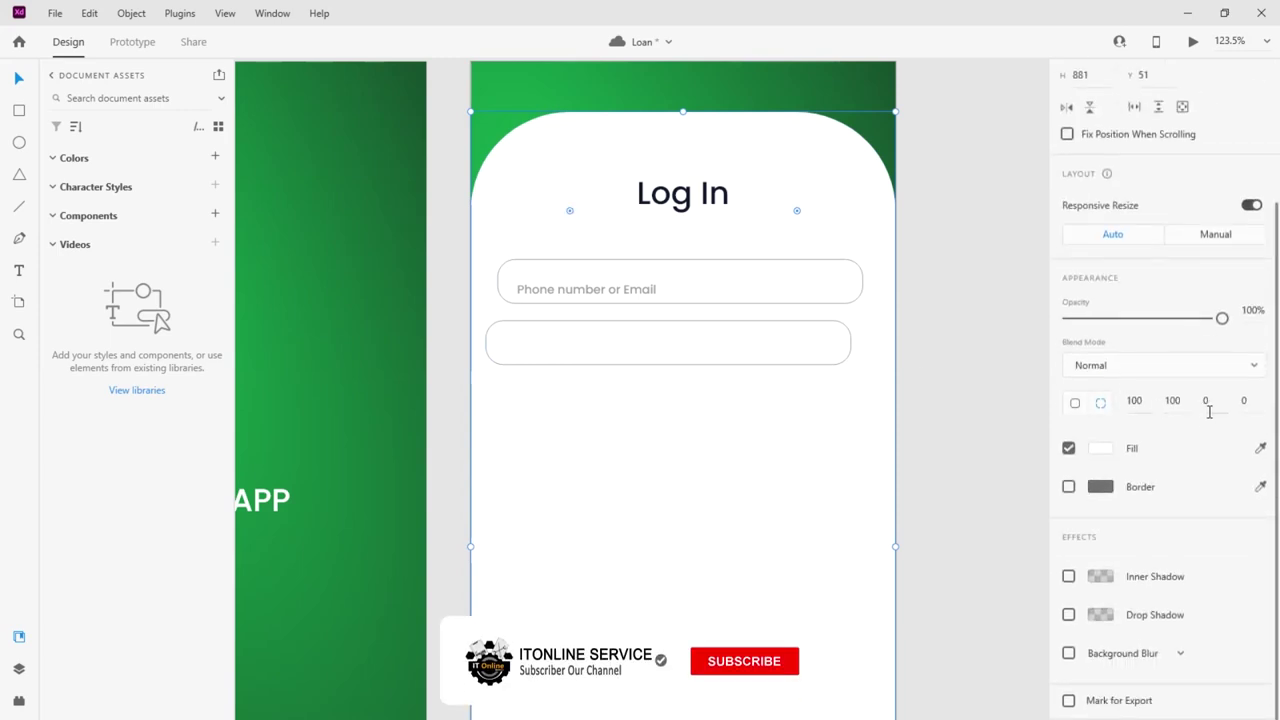
pyautogui.click(1130, 401)
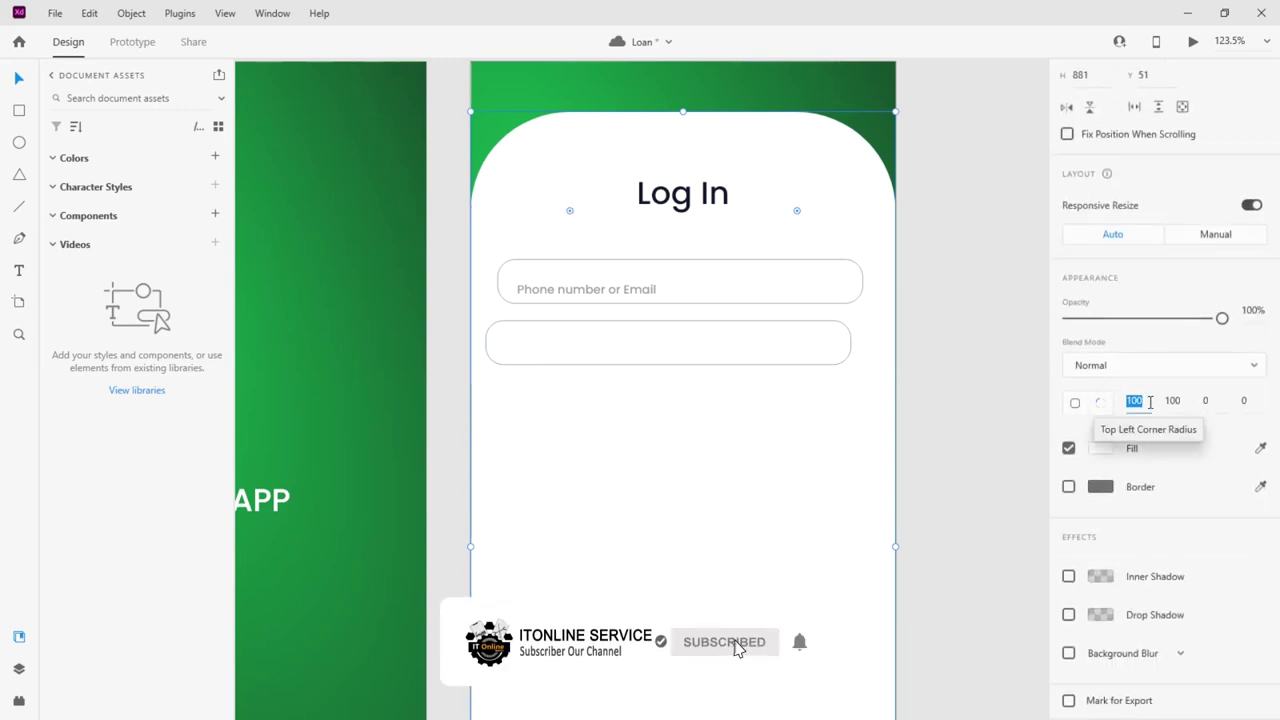
pyautogui.write('60')
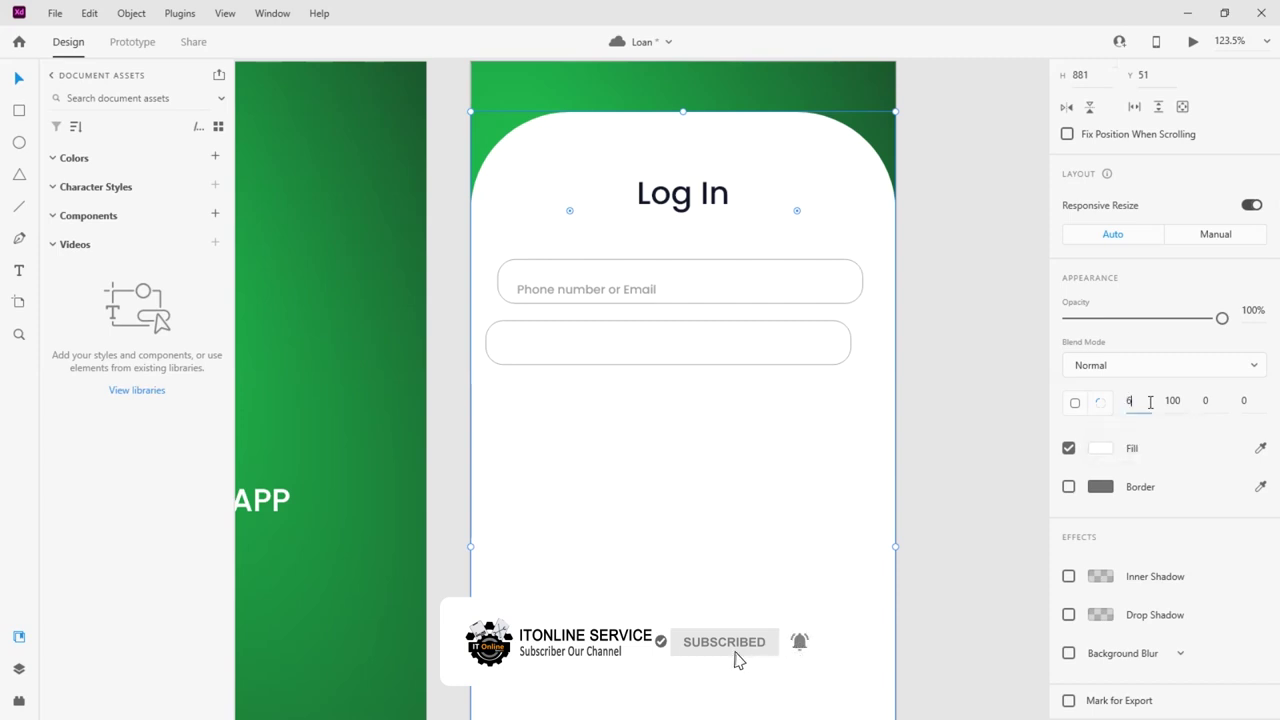
pyautogui.press('Return')
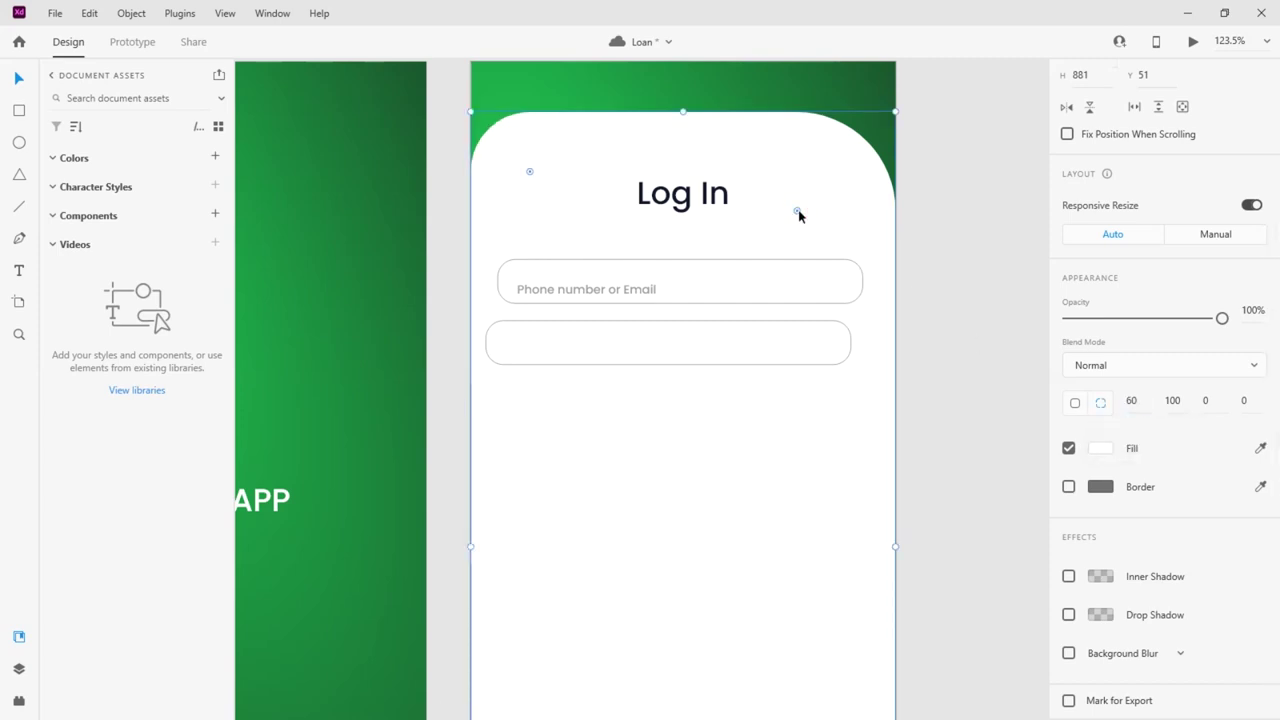
pyautogui.click(1162, 400)
pyautogui.write('60')
pyautogui.press('Return')
# Shift Log In and the fields up, lining the second box under the first
pyautogui.moveTo(705, 197); pyautogui.dragTo(705, 180)
pyautogui.moveTo(714, 280); pyautogui.dragTo(719, 268)
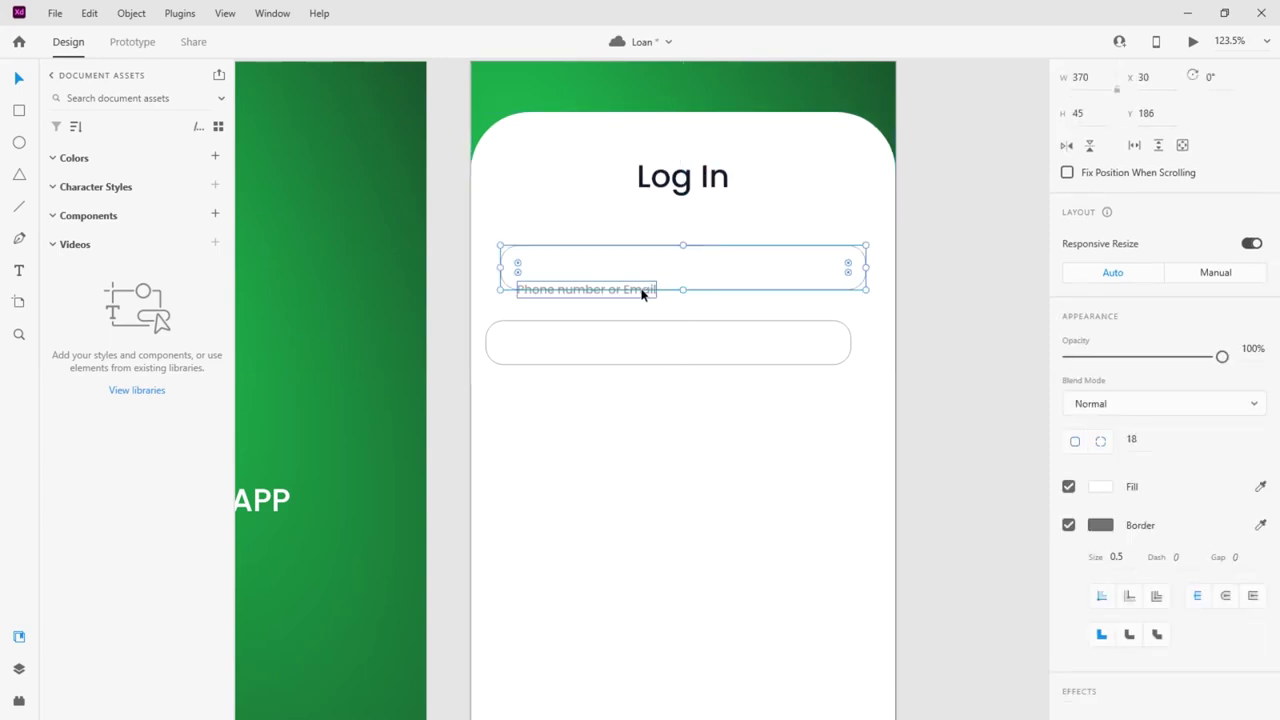
pyautogui.moveTo(643, 289); pyautogui.dragTo(640, 271)
pyautogui.click(666, 347)
pyautogui.moveTo(666, 347); pyautogui.dragTo(677, 331)
# Copy the placeholder into the second field as 'Password', centred vertically in it
pyautogui.moveTo(615, 275); pyautogui.dragTo(619, 339)
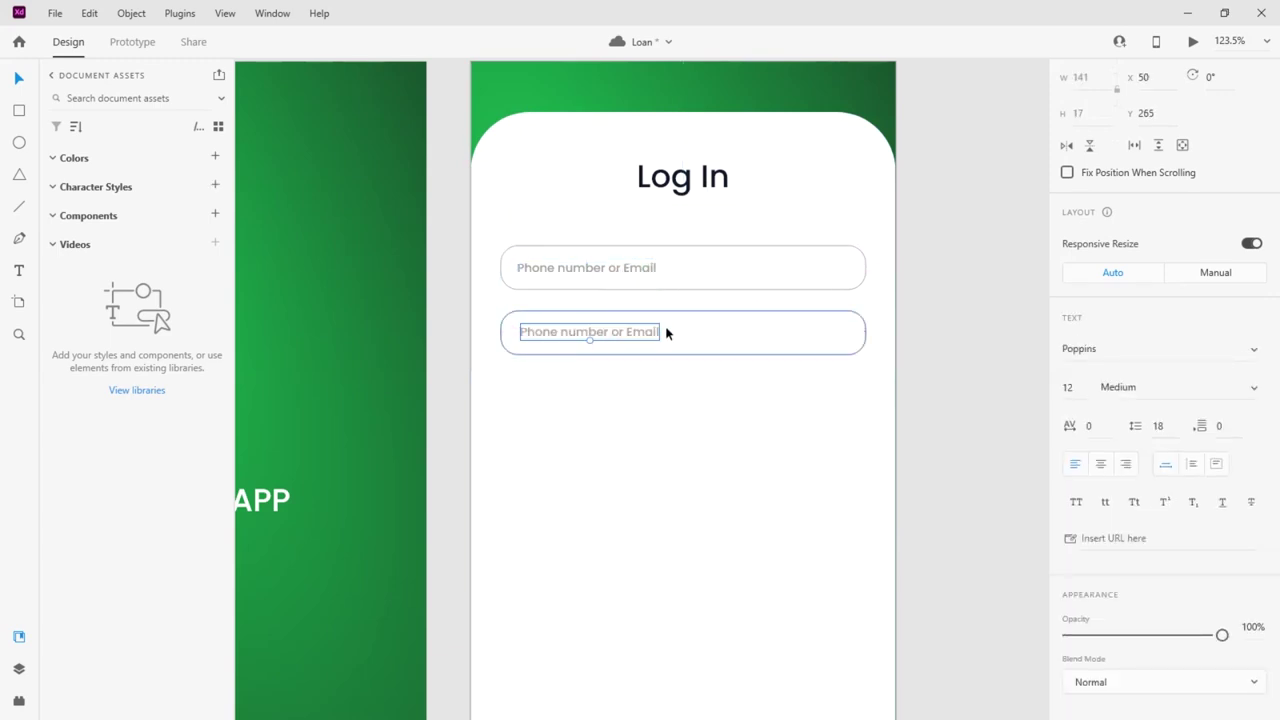
pyautogui.doubleClick(651, 331)
pyautogui.write('Password')
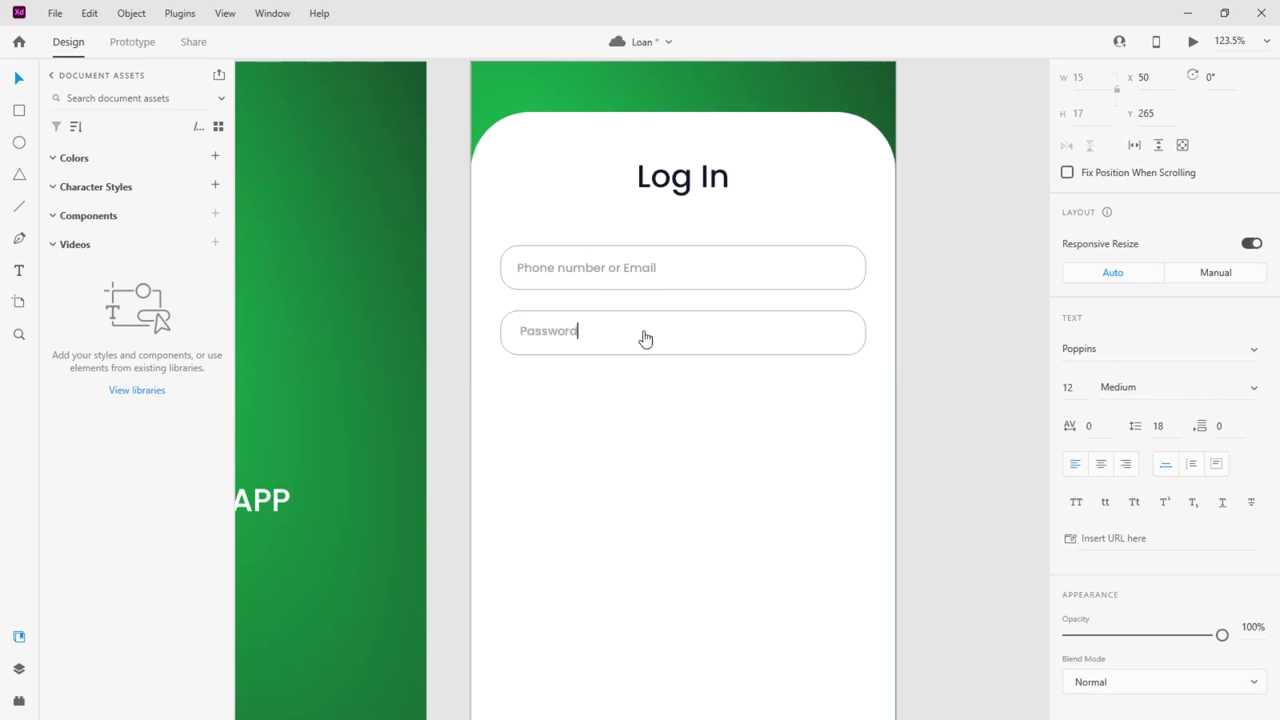
pyautogui.click(609, 451)
pyautogui.click(566, 339)
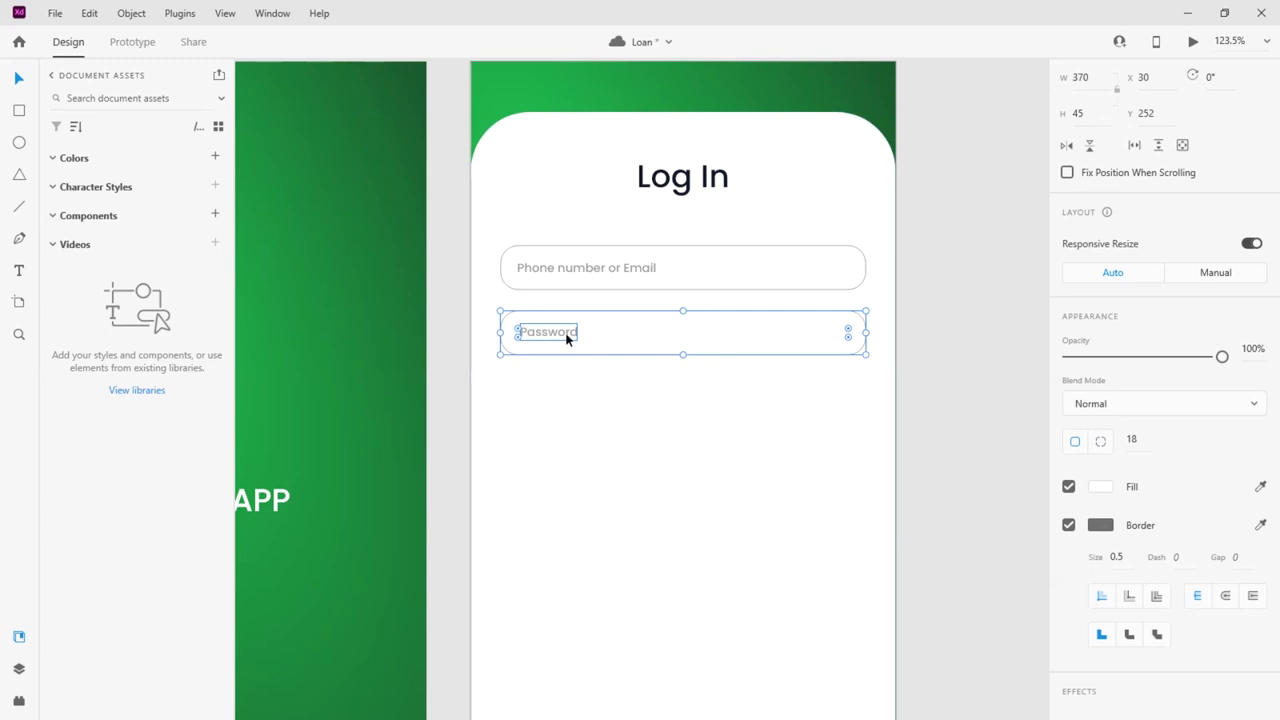
pyautogui.click(591, 354)
pyautogui.doubleClick(578, 338)
pyautogui.press('Escape')
pyautogui.click(566, 340)
pyautogui.keyDown('shift'); pyautogui.click(566, 339); pyautogui.keyUp('shift')
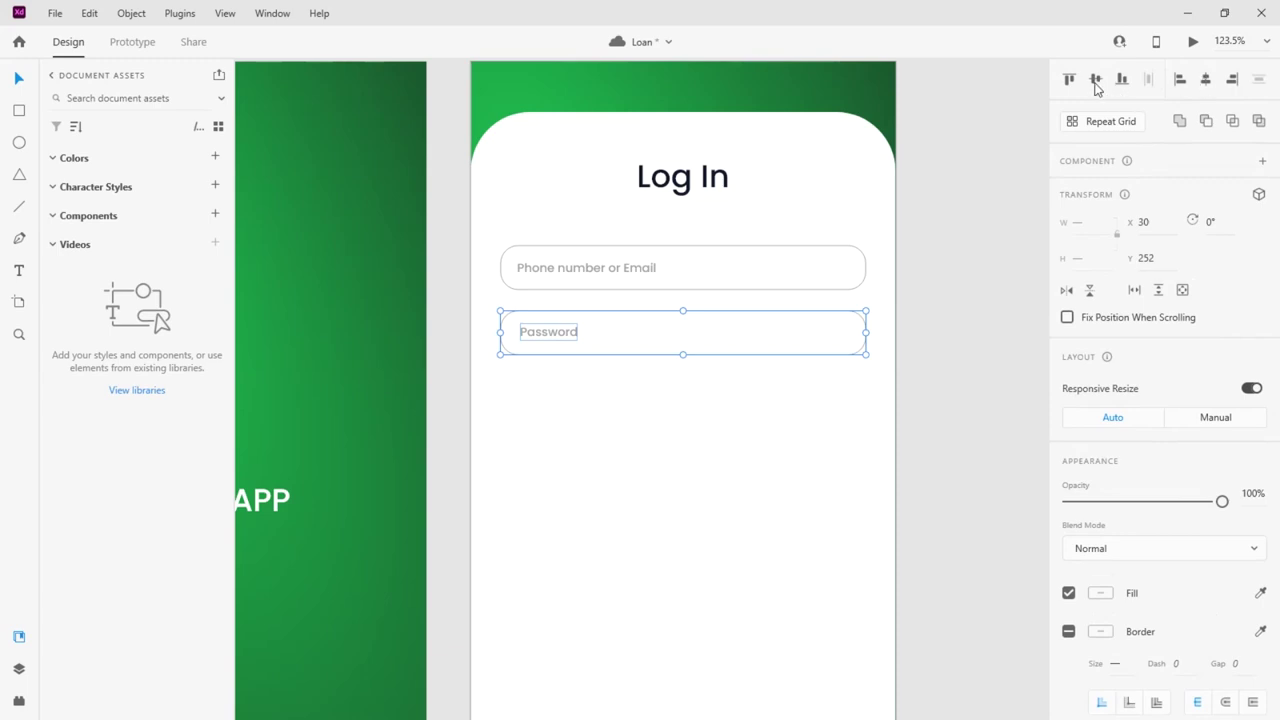
pyautogui.click(1095, 80)
# Give both the phone and Password field boxes a corner radius of 8
pyautogui.click(733, 270)
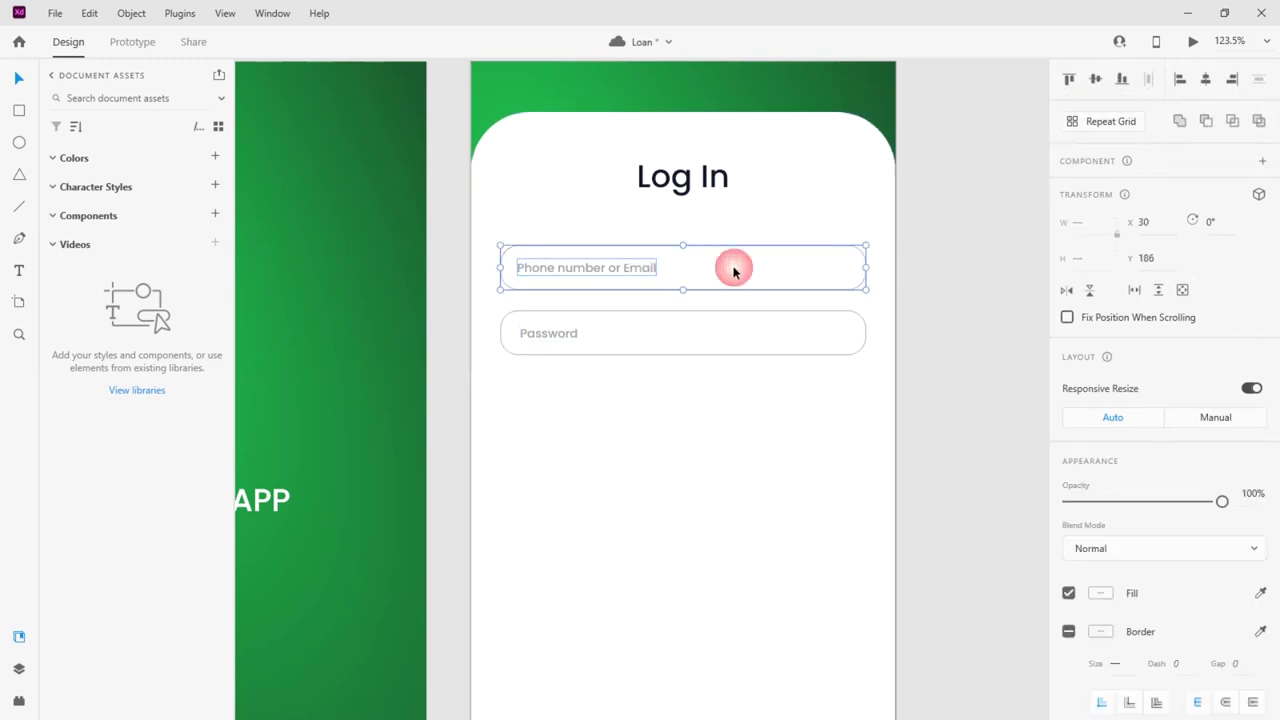
pyautogui.click(724, 413)
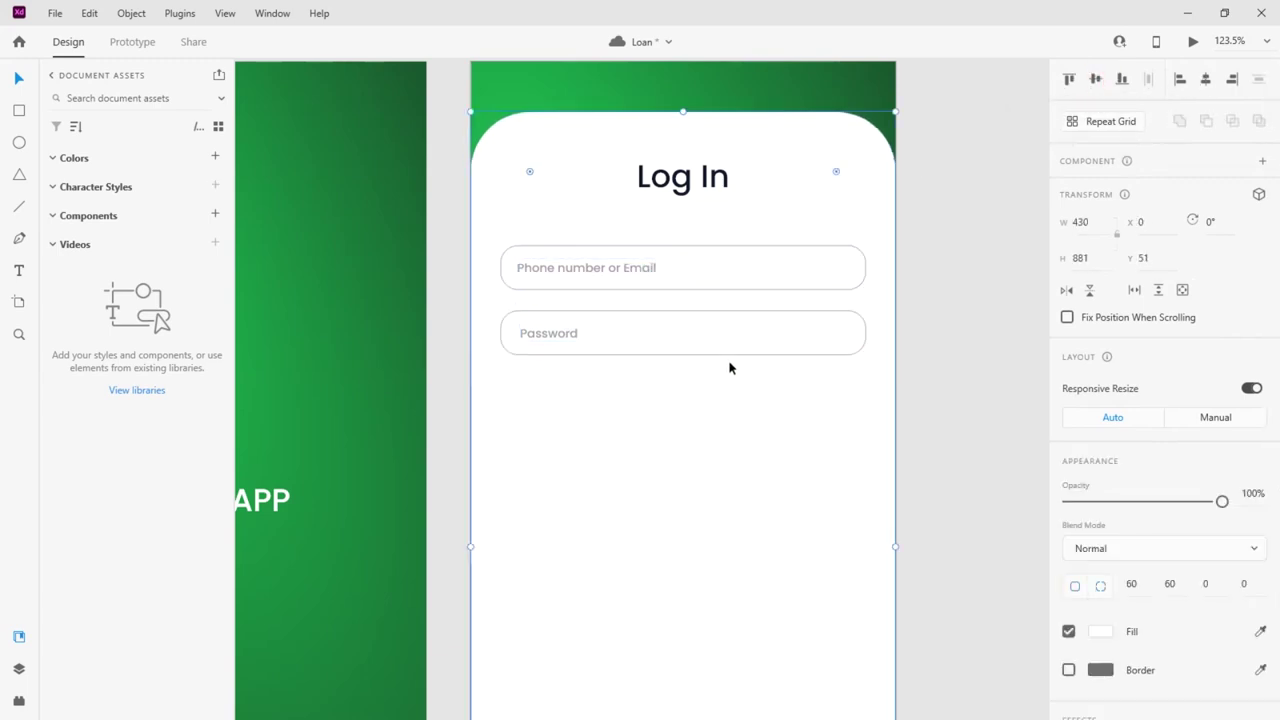
pyautogui.click(791, 277)
pyautogui.click(1131, 584)
pyautogui.write('8')
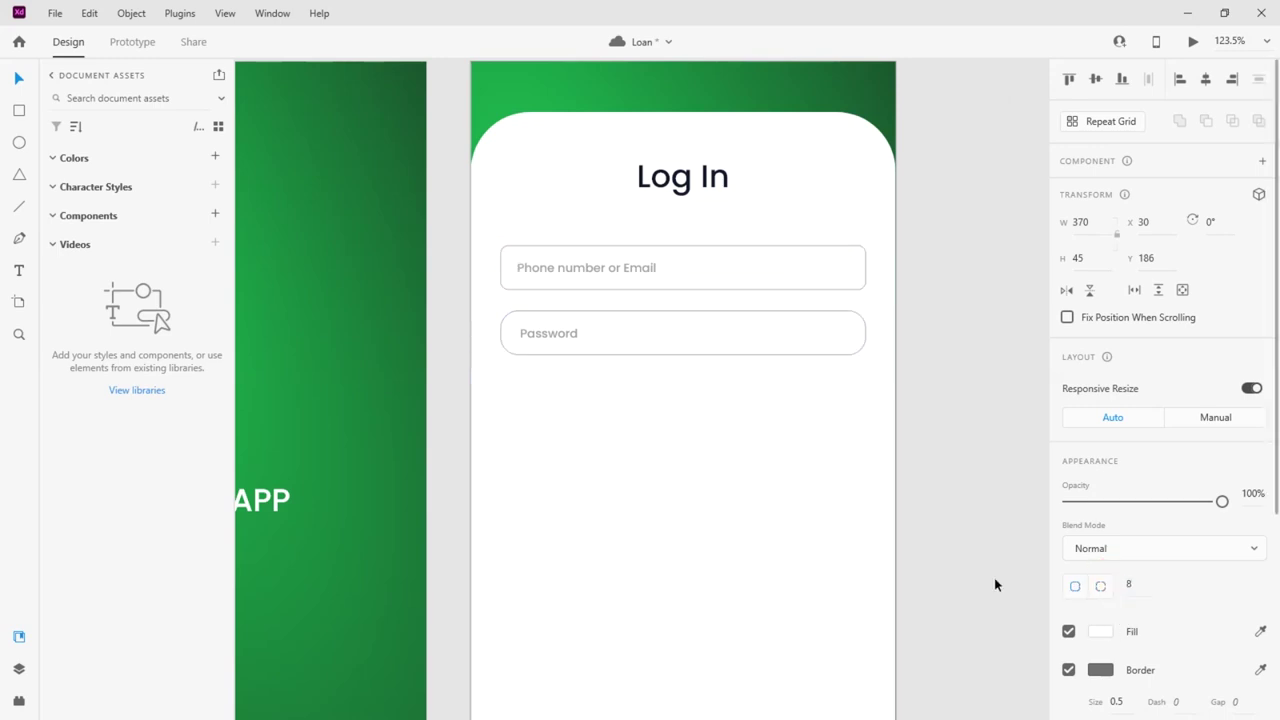
pyautogui.click(852, 352)
pyautogui.click(1133, 584)
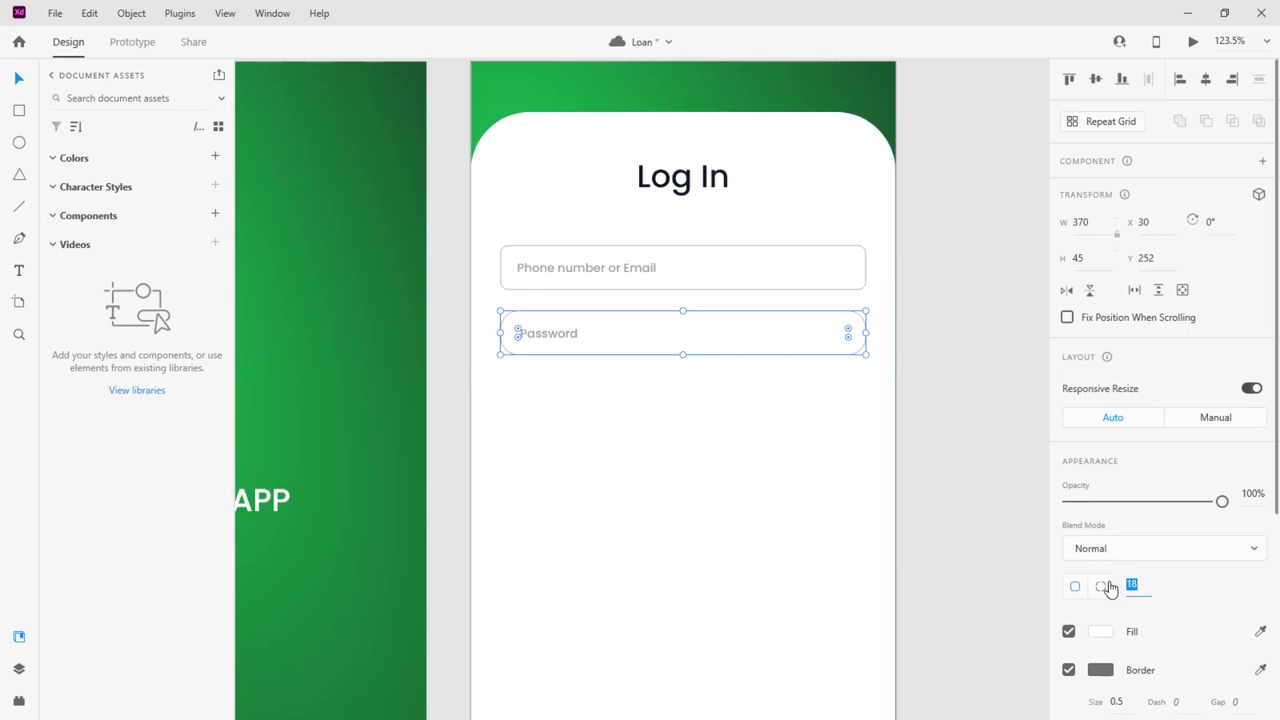
pyautogui.write('8')
pyautogui.click(734, 591)
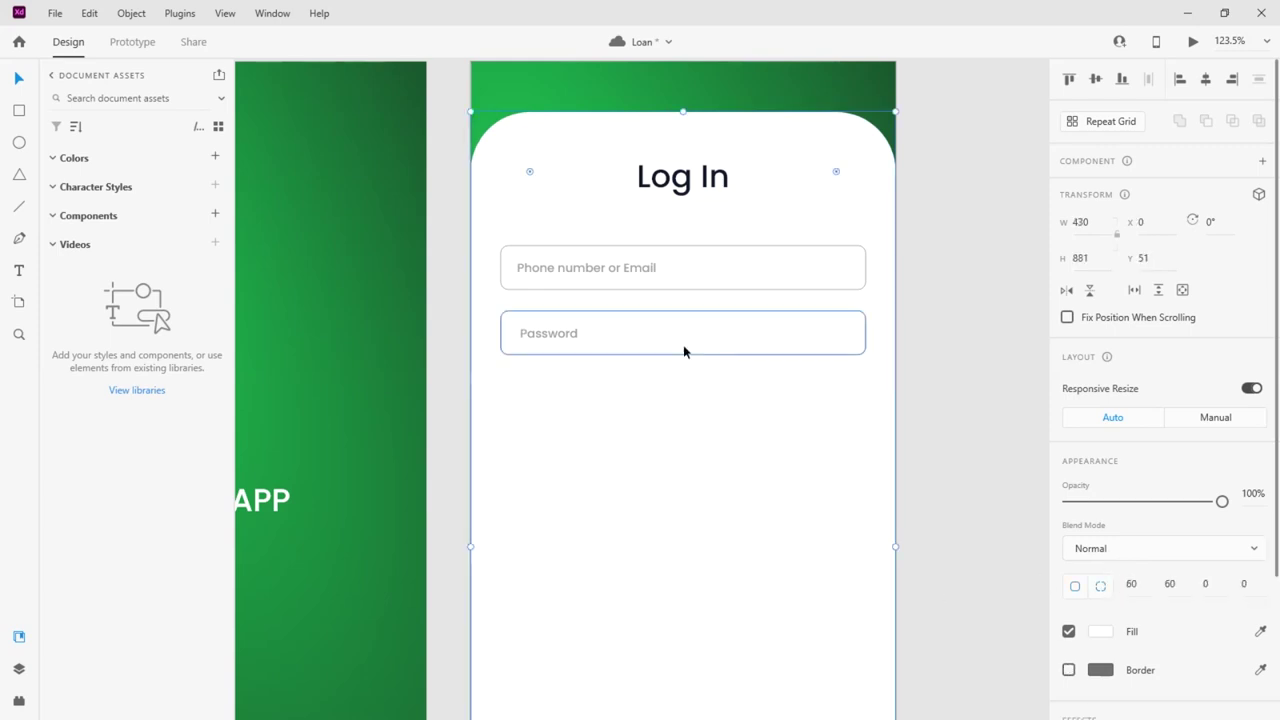
# Move both fields down and duplicate the phone placeholder under Log In as a subtitle
pyautogui.scroll(-3, 627, 440)
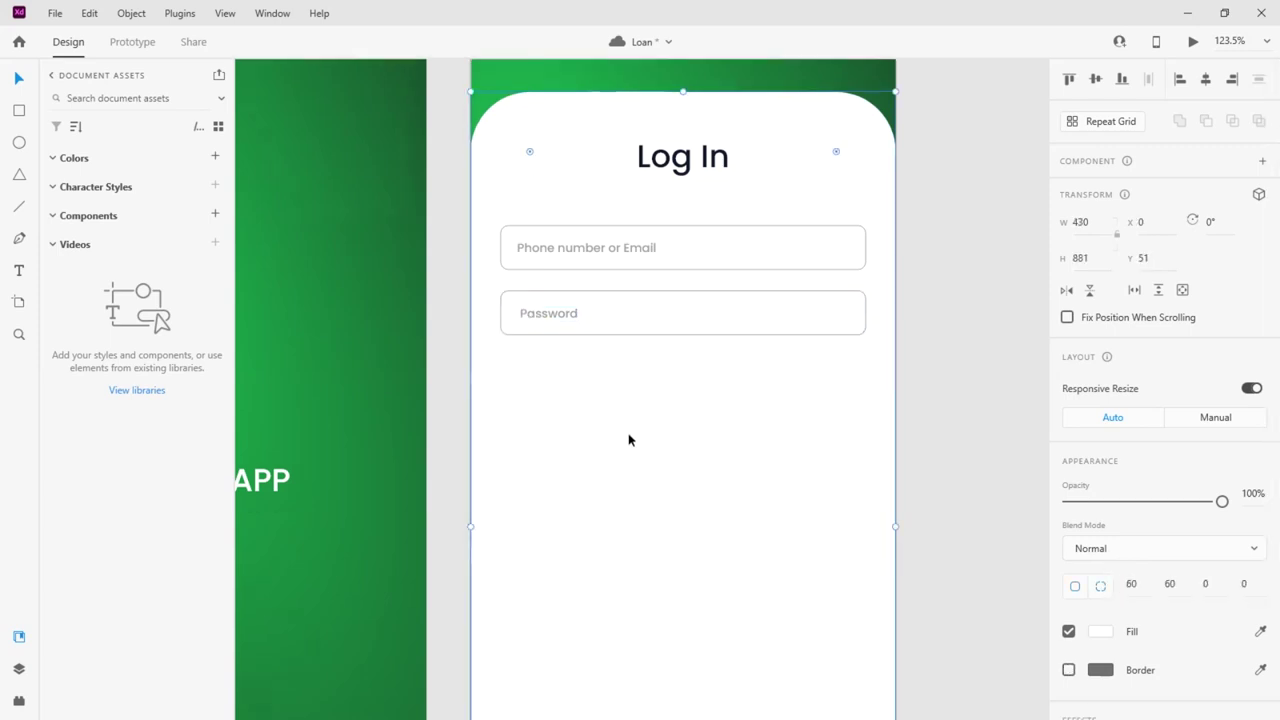
pyautogui.scroll(4, 704, 272)
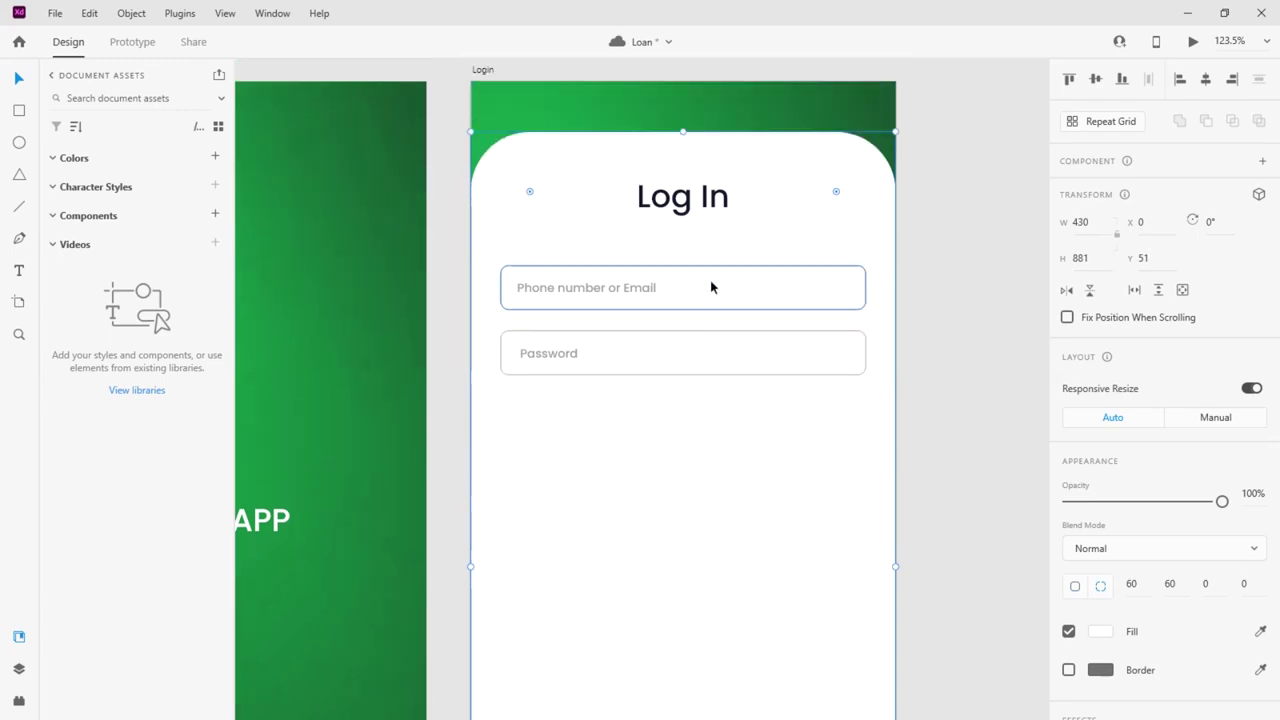
pyautogui.click(546, 373)
pyautogui.press('Escape')
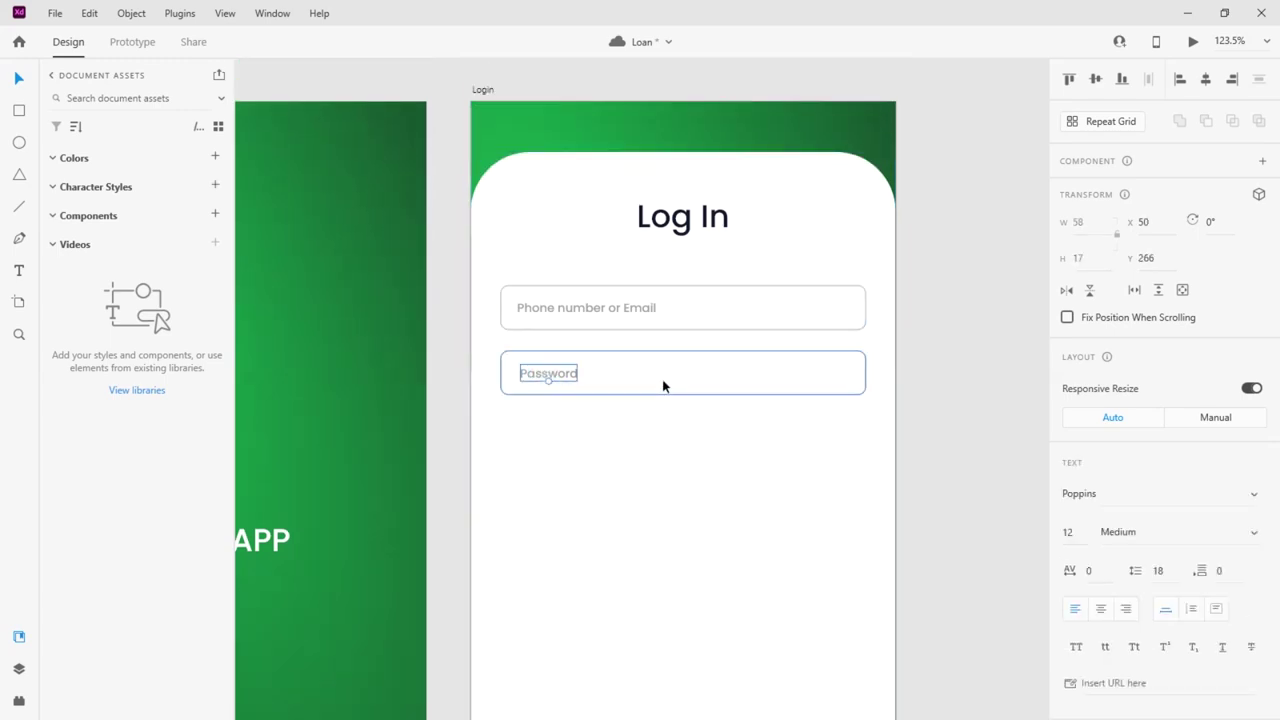
pyautogui.keyDown('shift'); pyautogui.click(646, 311); pyautogui.keyUp('shift')
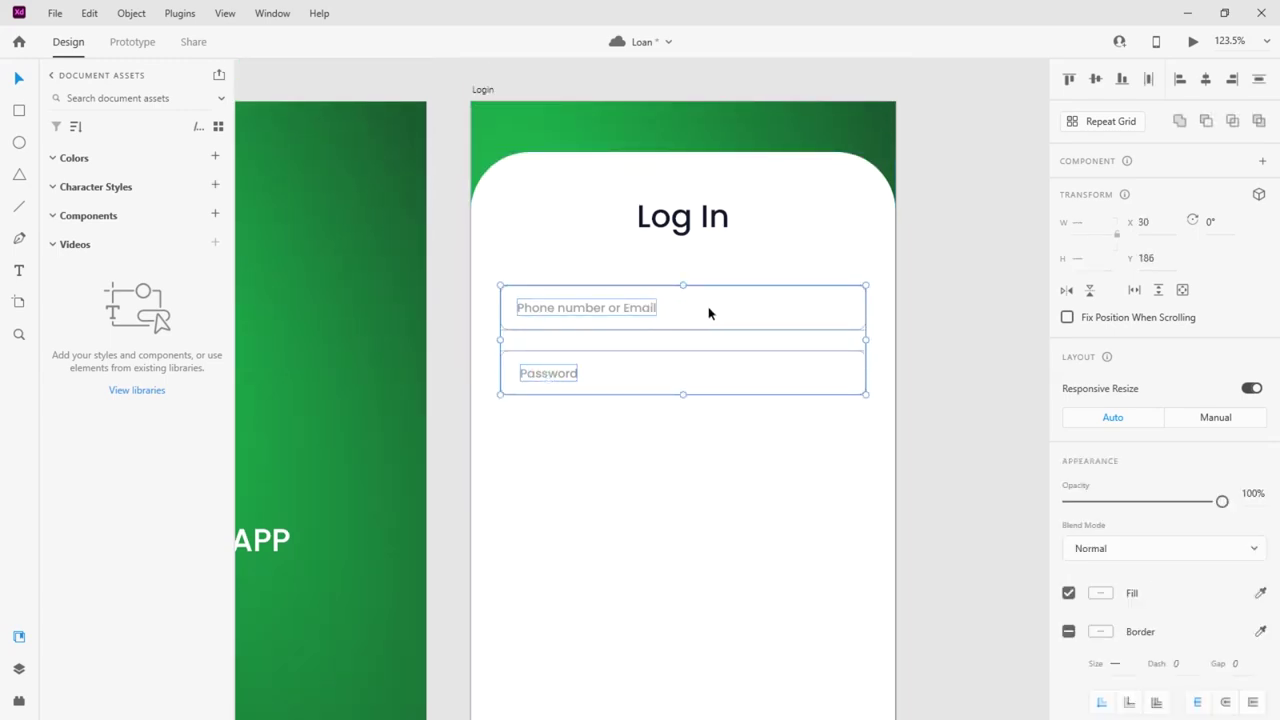
pyautogui.moveTo(708, 313); pyautogui.dragTo(711, 380)
pyautogui.press('Escape')
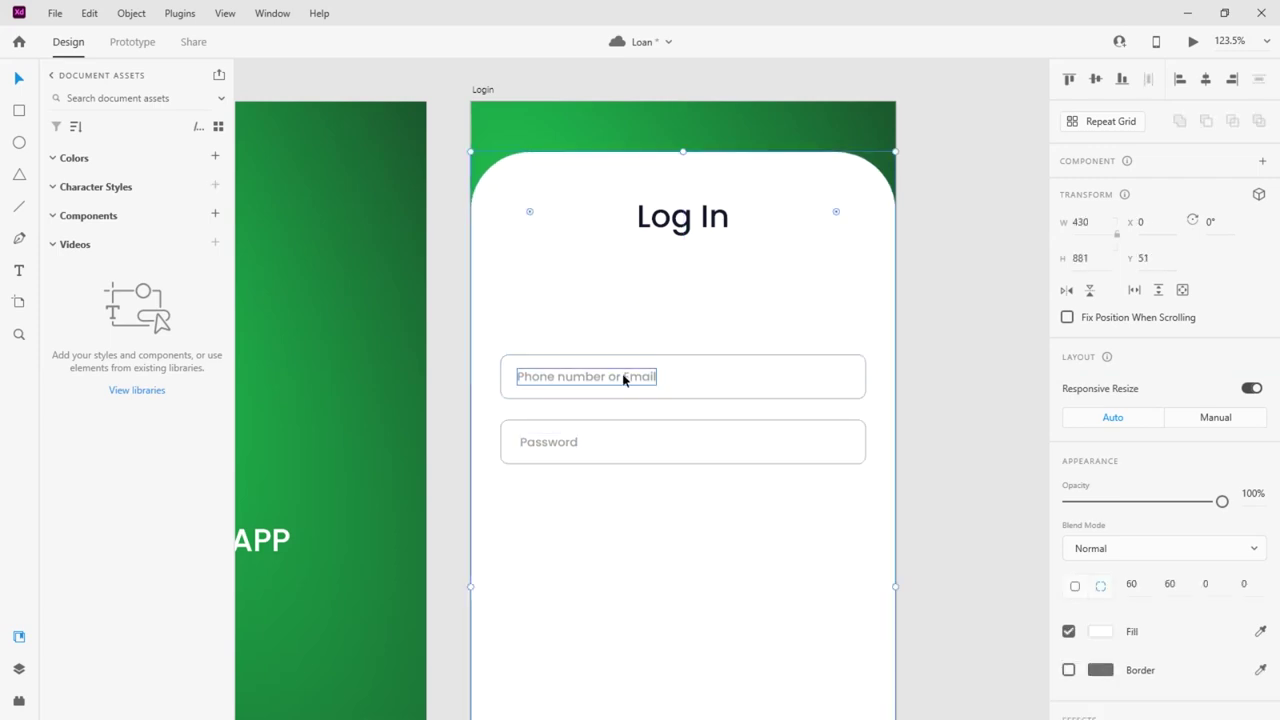
pyautogui.click(586, 377)
pyautogui.moveTo(586, 374); pyautogui.dragTo(680, 252)
# Move both input fields back up closer to the subtitle
pyautogui.click(634, 375)
pyautogui.click(566, 447)
pyautogui.doubleClick(560, 445)
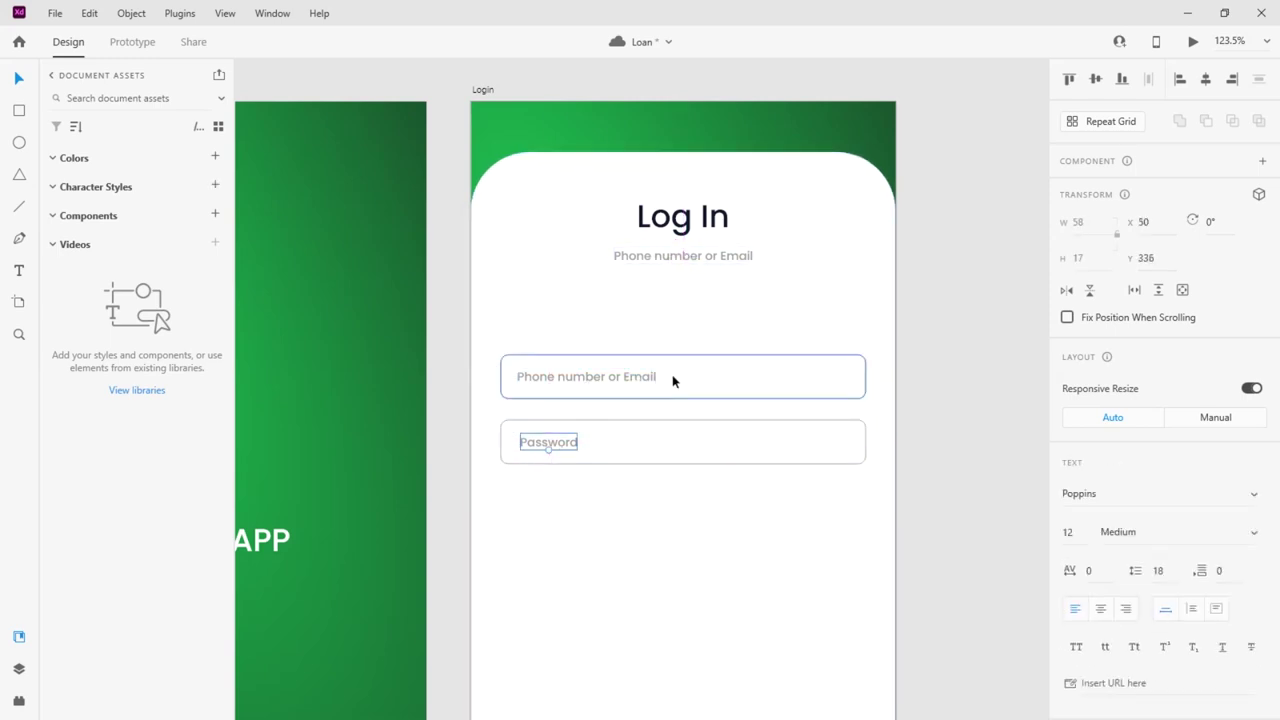
pyautogui.keyDown('shift'); pyautogui.click(700, 380); pyautogui.keyUp('shift')
pyautogui.moveTo(649, 374); pyautogui.dragTo(697, 327)
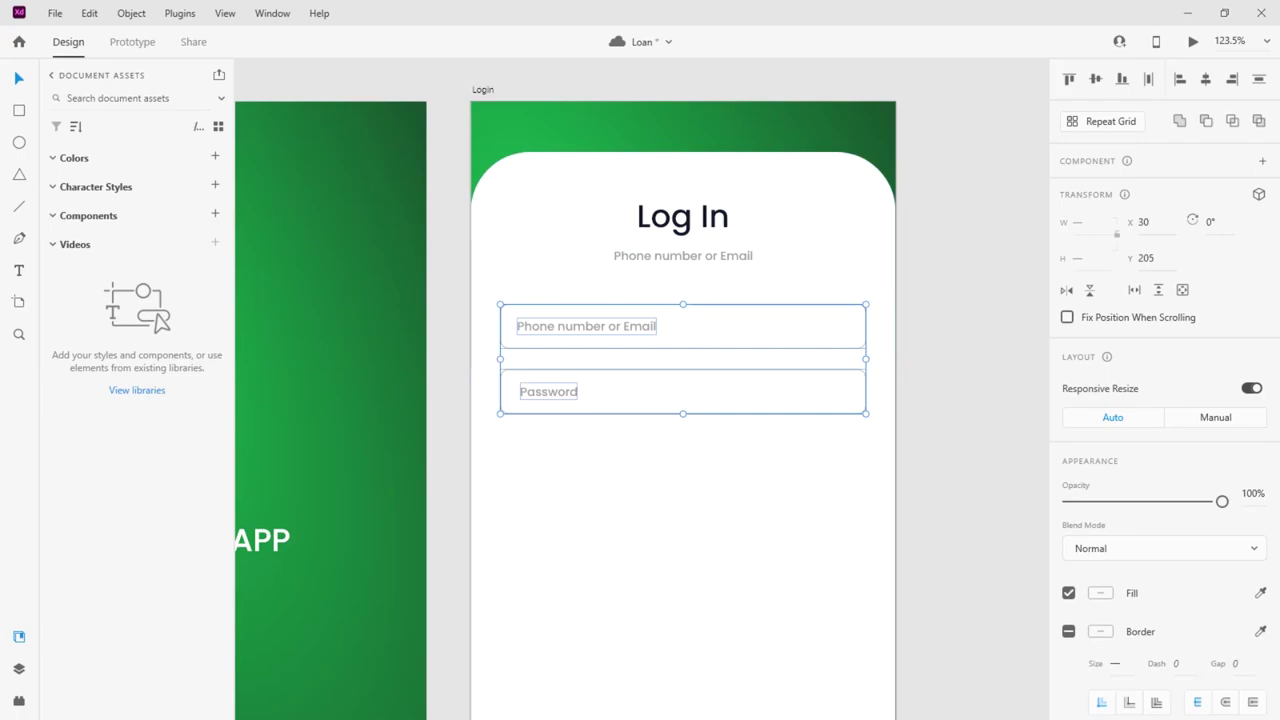
pyautogui.hotkey('alt', 'Tab')
pyautogui.hotkey('alt', 'Tab')
# Change the subtitle to 'Login to your account.' and centre it horizontally
pyautogui.doubleClick(683, 254)
pyautogui.write('l')
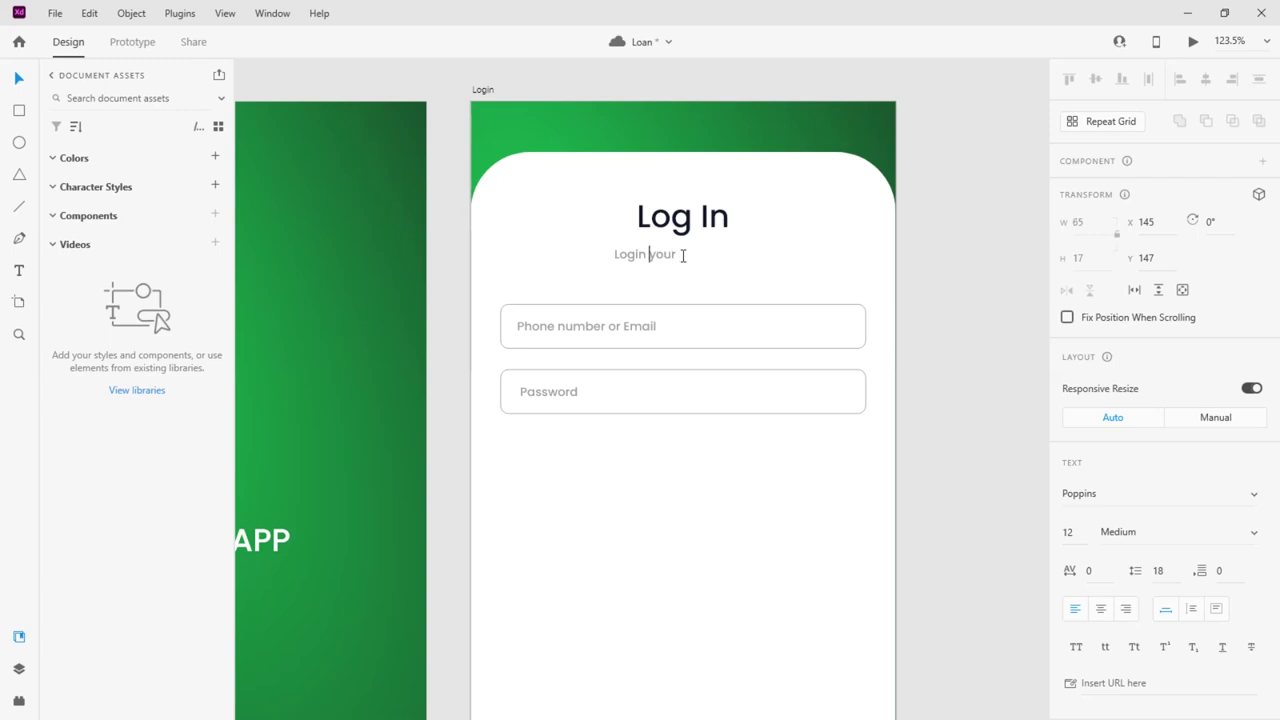
pyautogui.write('to')
pyautogui.click(715, 254)
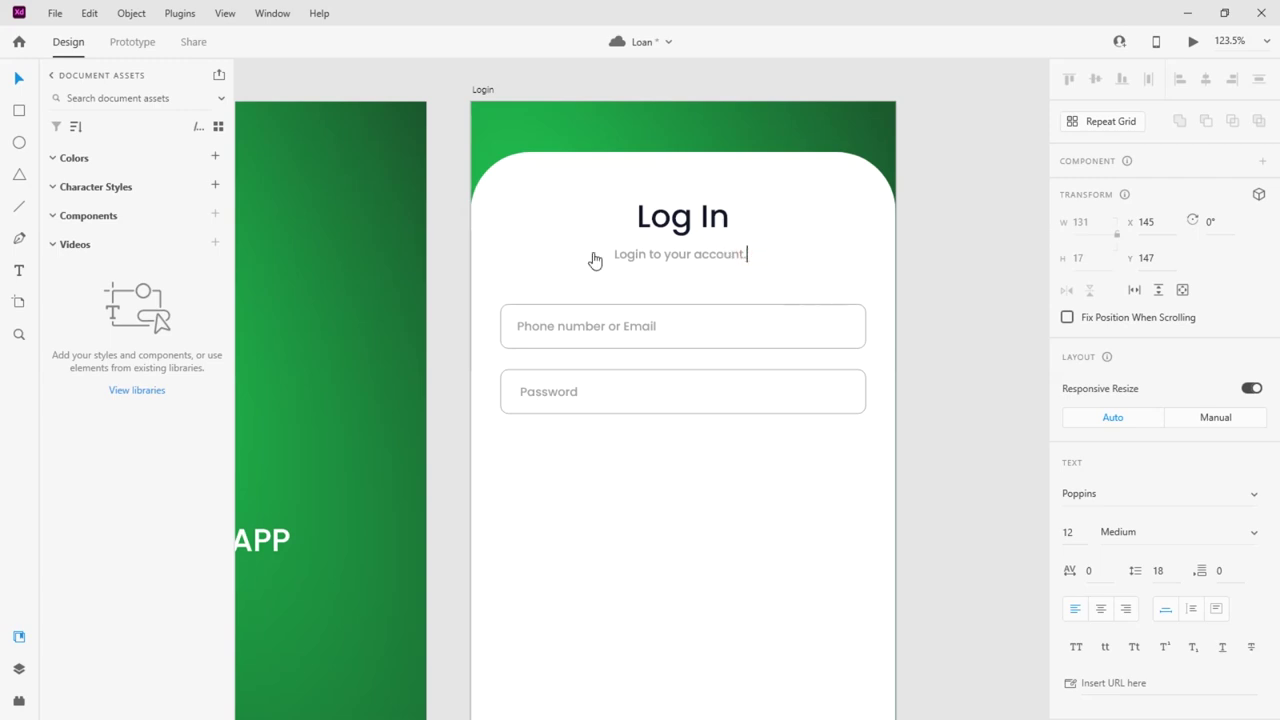
pyautogui.press('Escape')
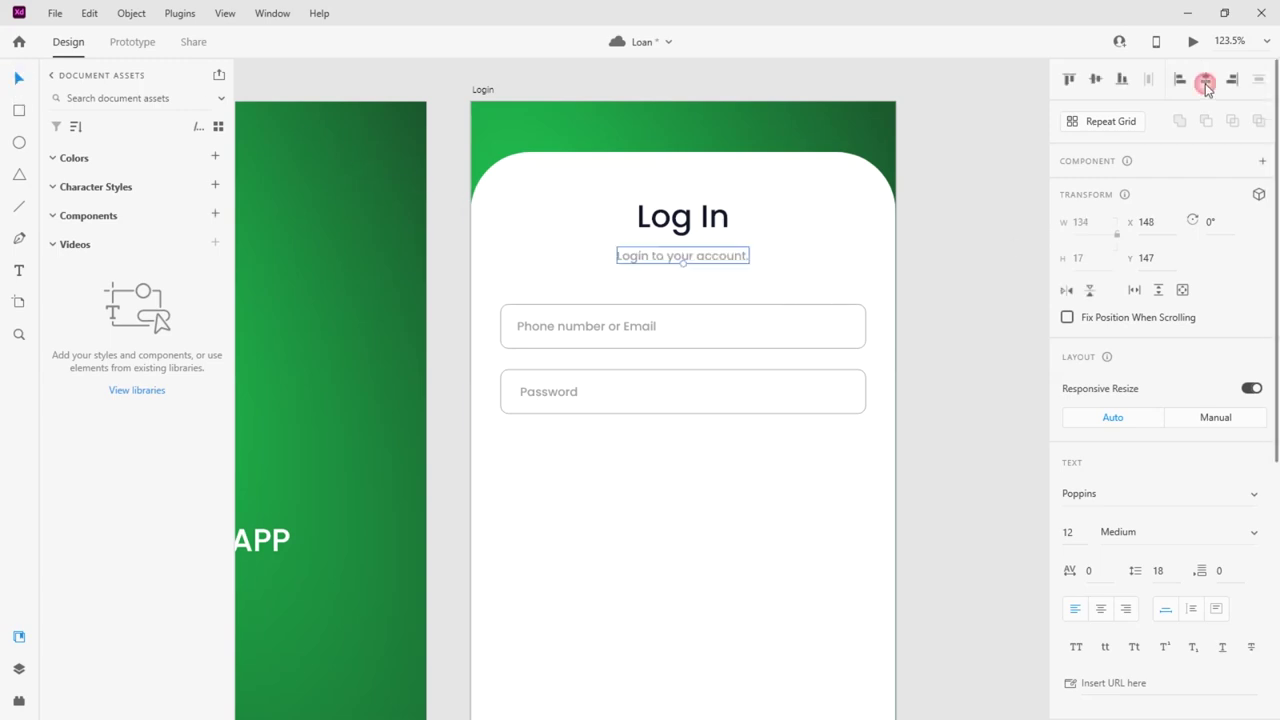
pyautogui.click(696, 487)
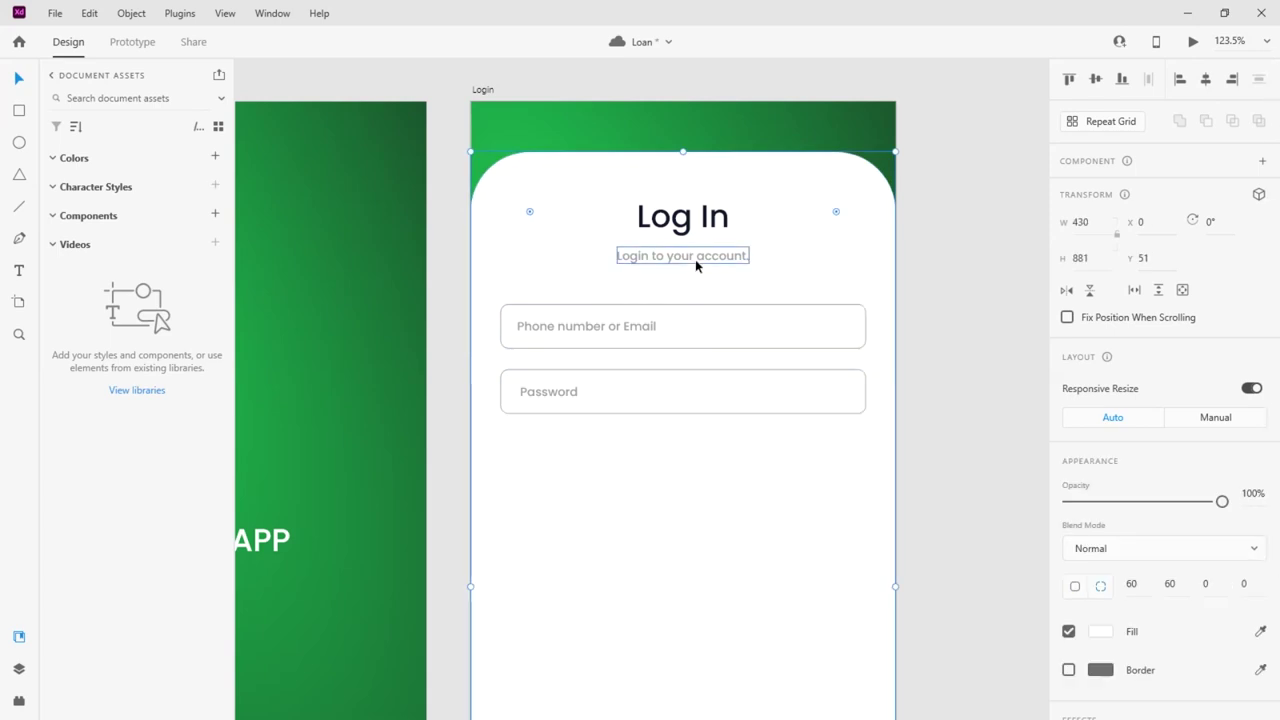
pyautogui.scroll(-2, 653, 520)
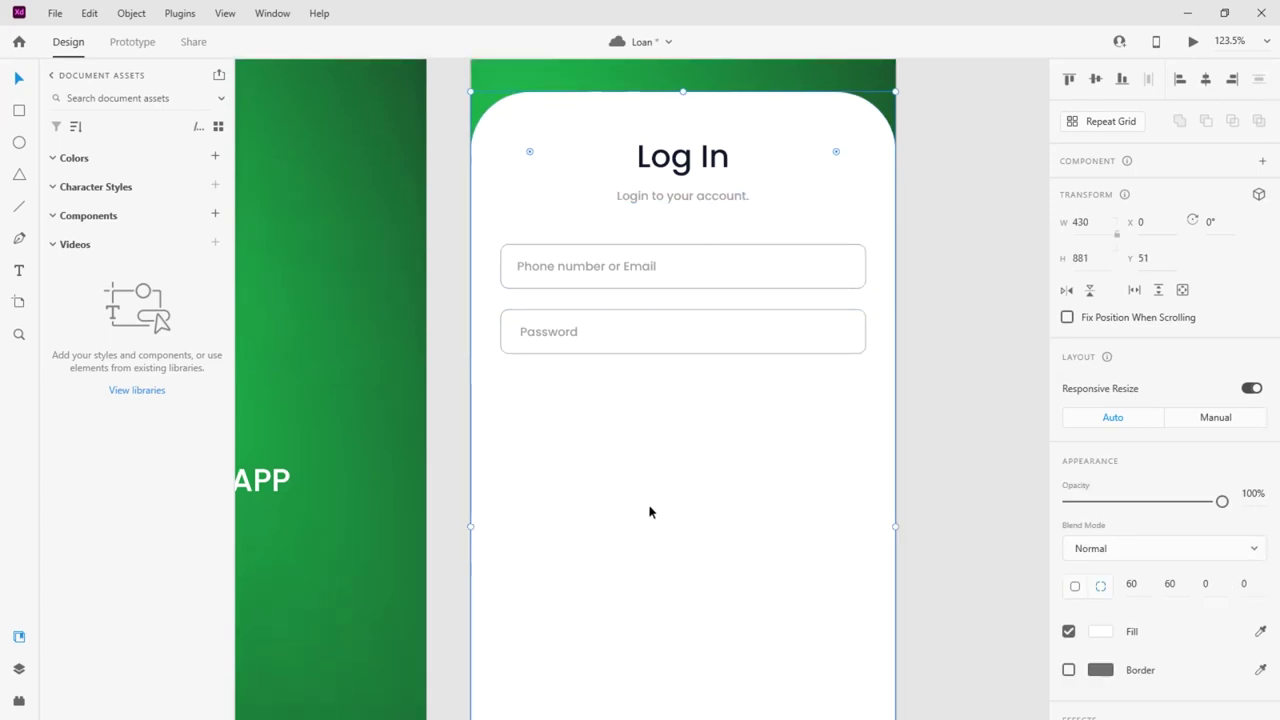
pyautogui.scroll(-1, 649, 512)
pyautogui.scroll(-1, 649, 511)
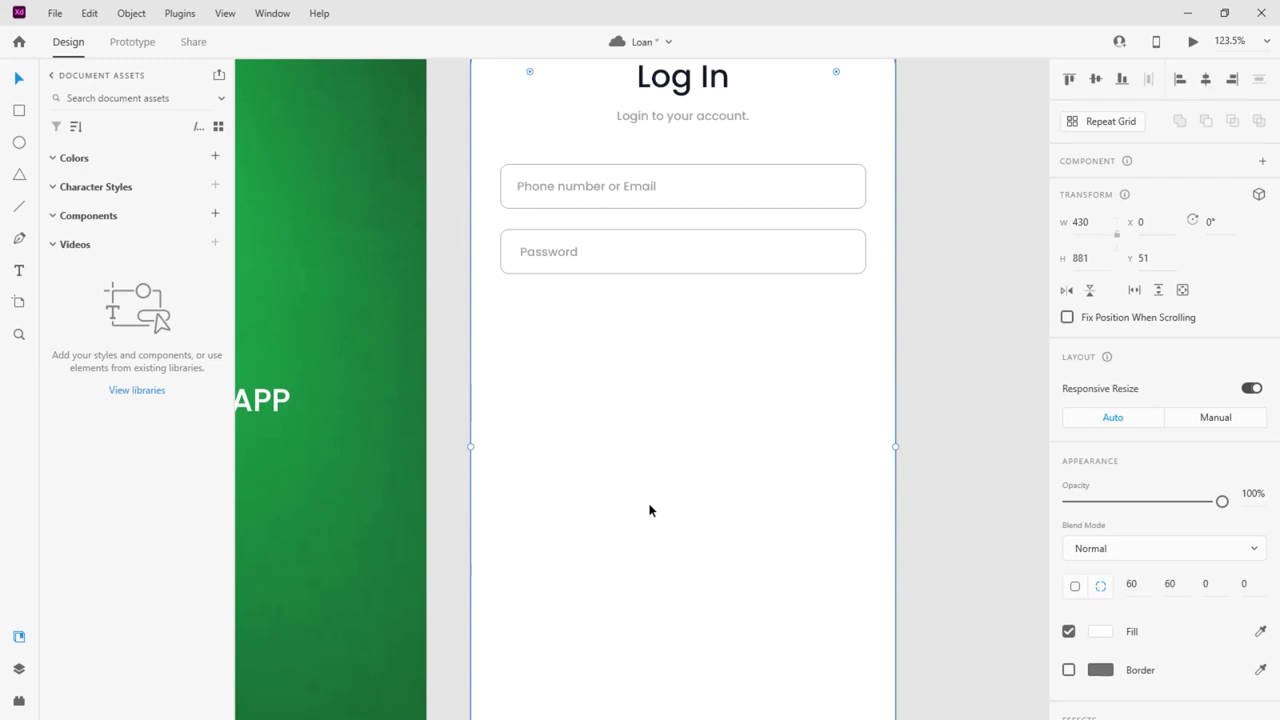
pyautogui.scroll(-3, 649, 511)
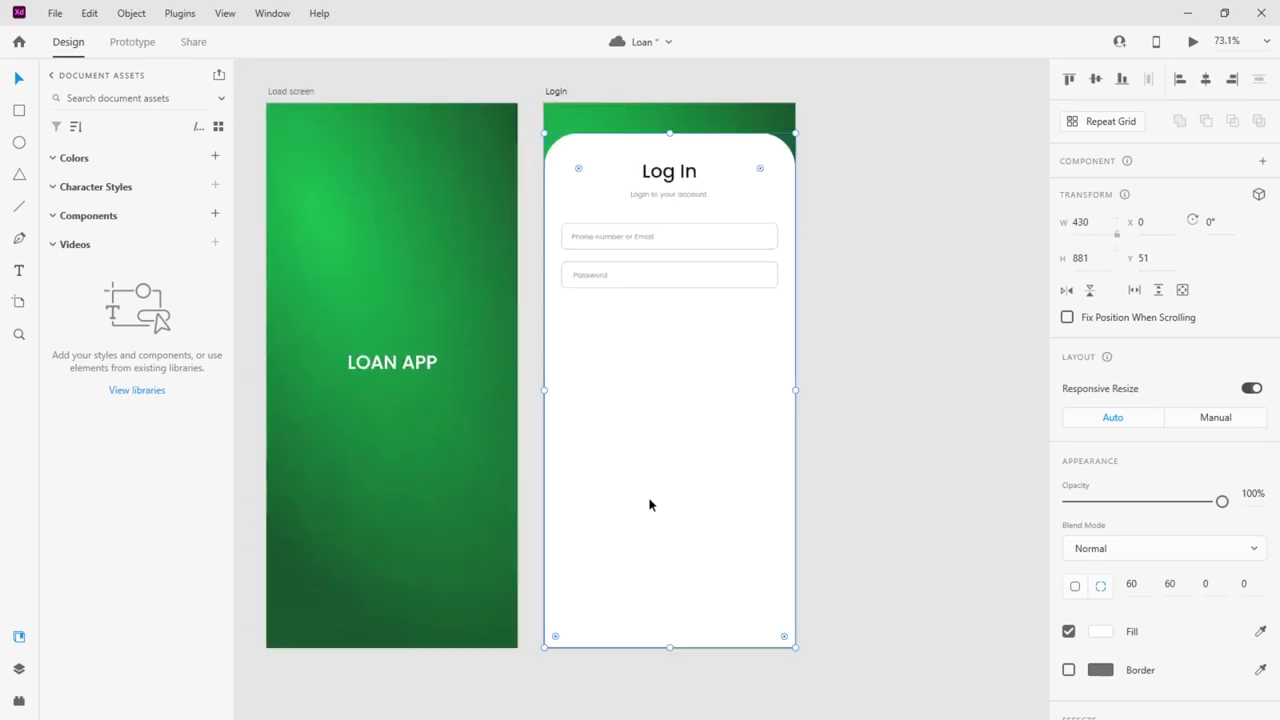
pyautogui.scroll(1, 630, 342)
pyautogui.scroll(1, 639, 343)
pyautogui.scroll(-1, 639, 340)
pyautogui.scroll(1, 639, 340)
pyautogui.scroll(1, 639, 339)
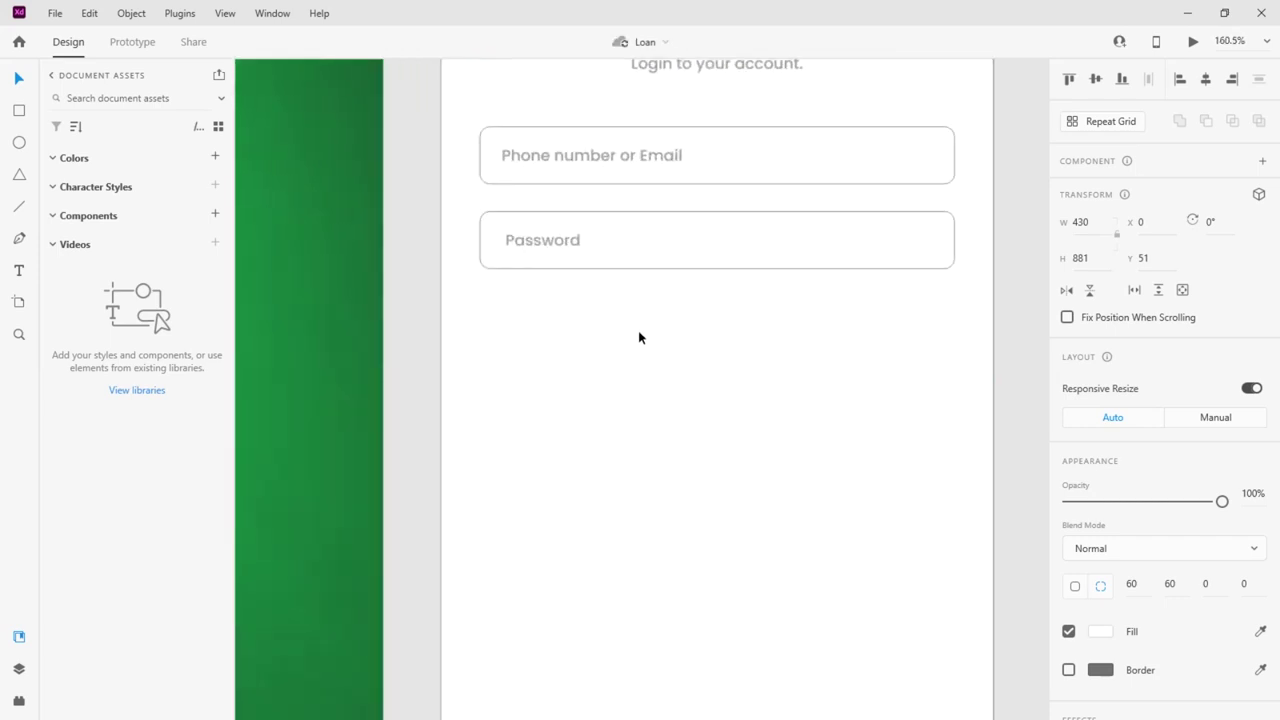
pyautogui.scroll(-1, 637, 340)
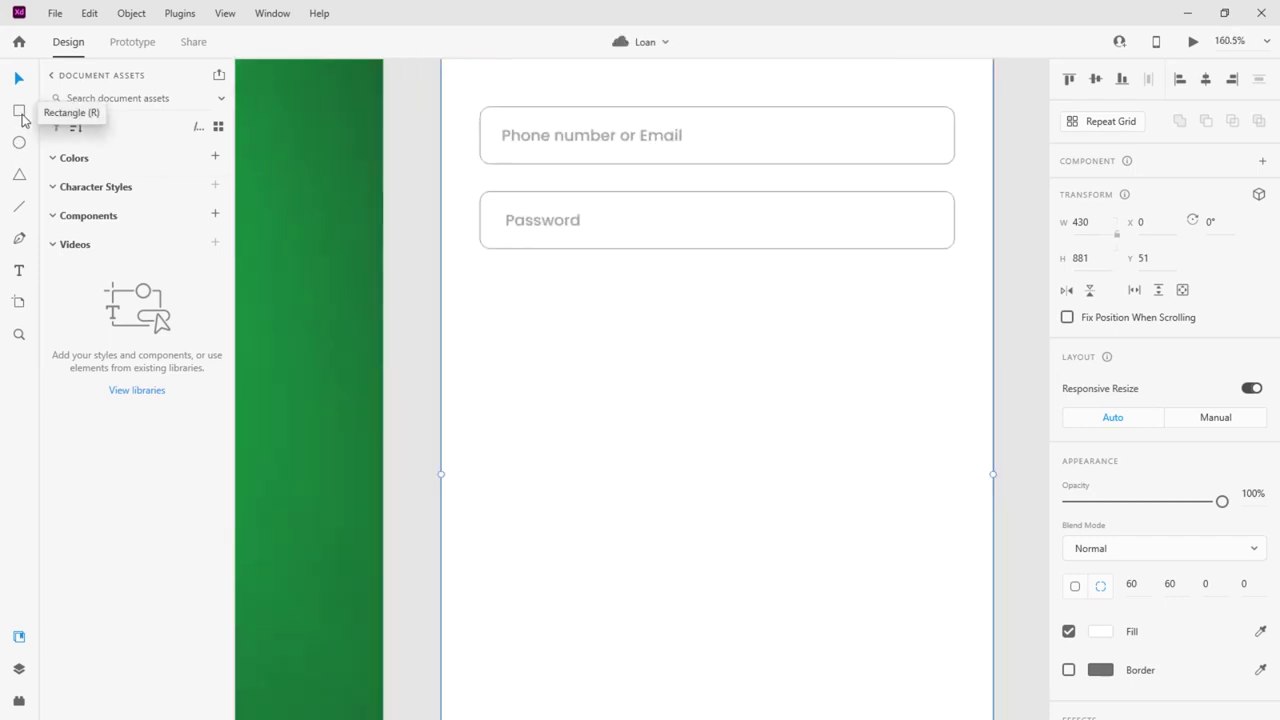
# Draw a 20×20 checkbox square with radius-5 corners below the Password field
pyautogui.scroll(-1, 523, 375)
pyautogui.scroll(-2, 523, 376)
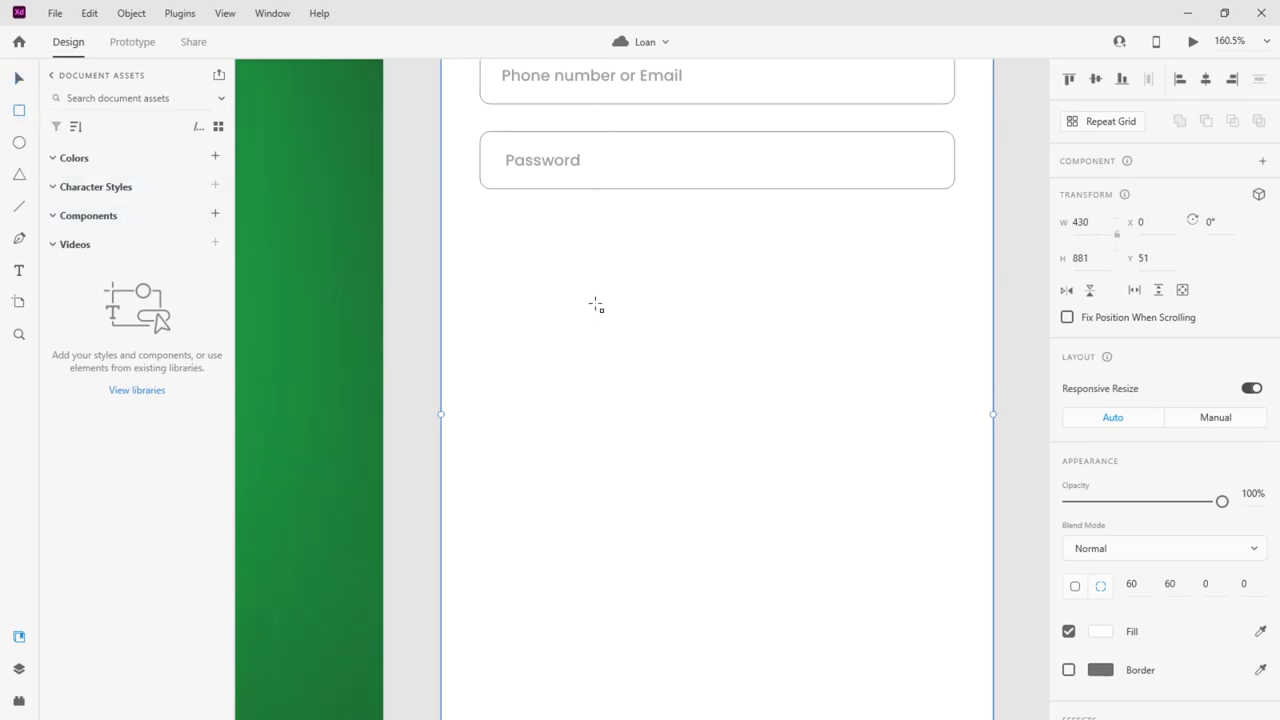
pyautogui.moveTo(482, 244); pyautogui.dragTo(508, 271)
pyautogui.click(19, 80)
pyautogui.scroll(5, 594, 274)
pyautogui.moveTo(299, 193); pyautogui.dragTo(303, 194)
pyautogui.scroll(-3, 735, 193)
pyautogui.scroll(3, 548, 212)
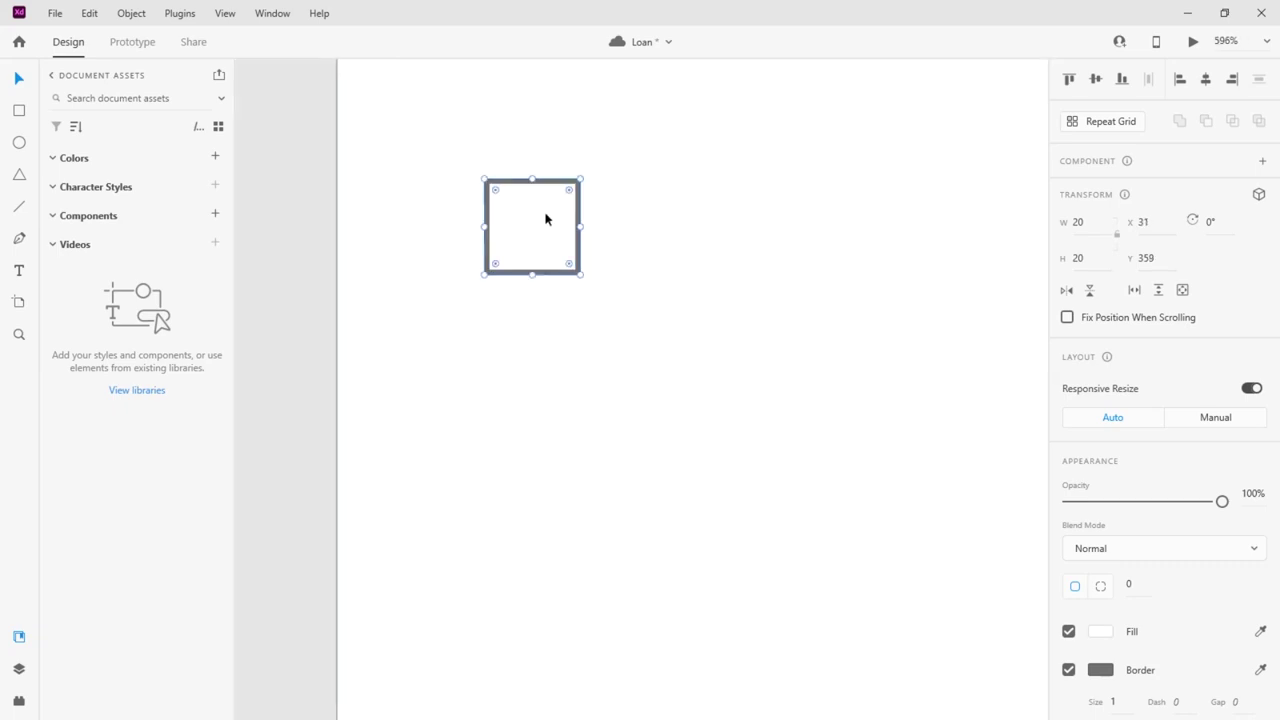
pyautogui.scroll(-4, 545, 217)
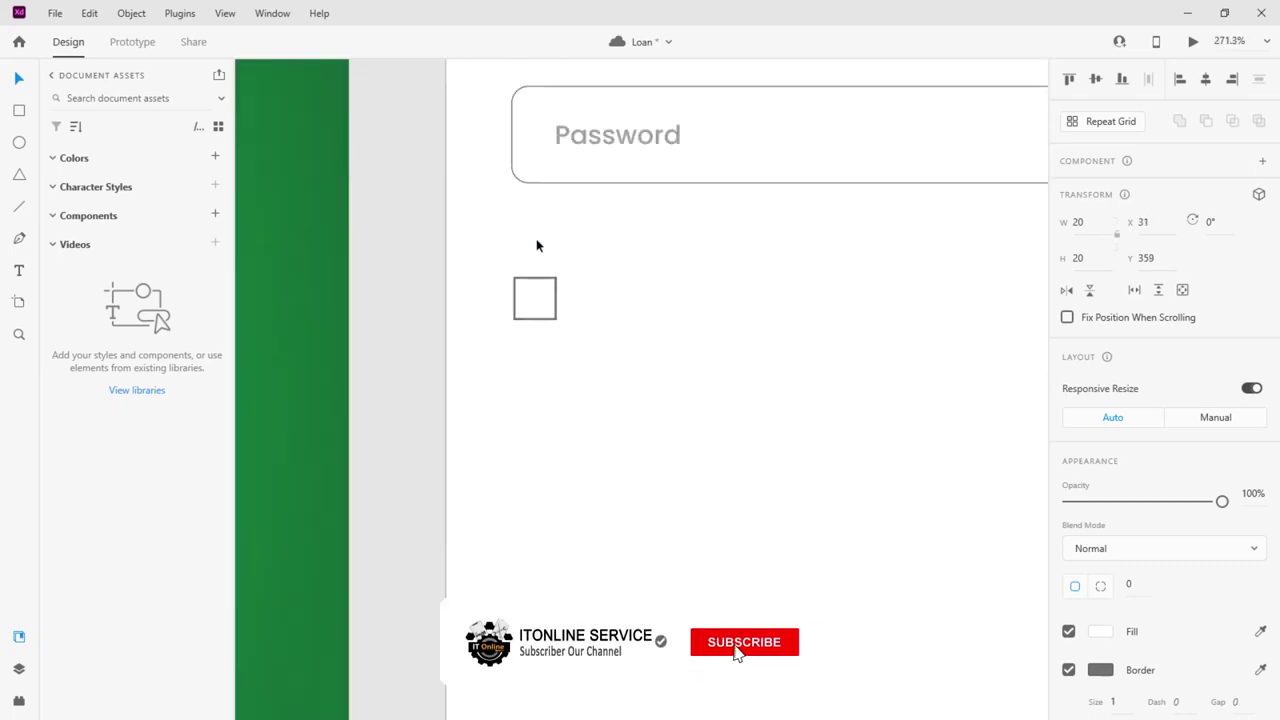
pyautogui.moveTo(532, 297); pyautogui.dragTo(542, 285)
pyautogui.scroll(-3, 1111, 440)
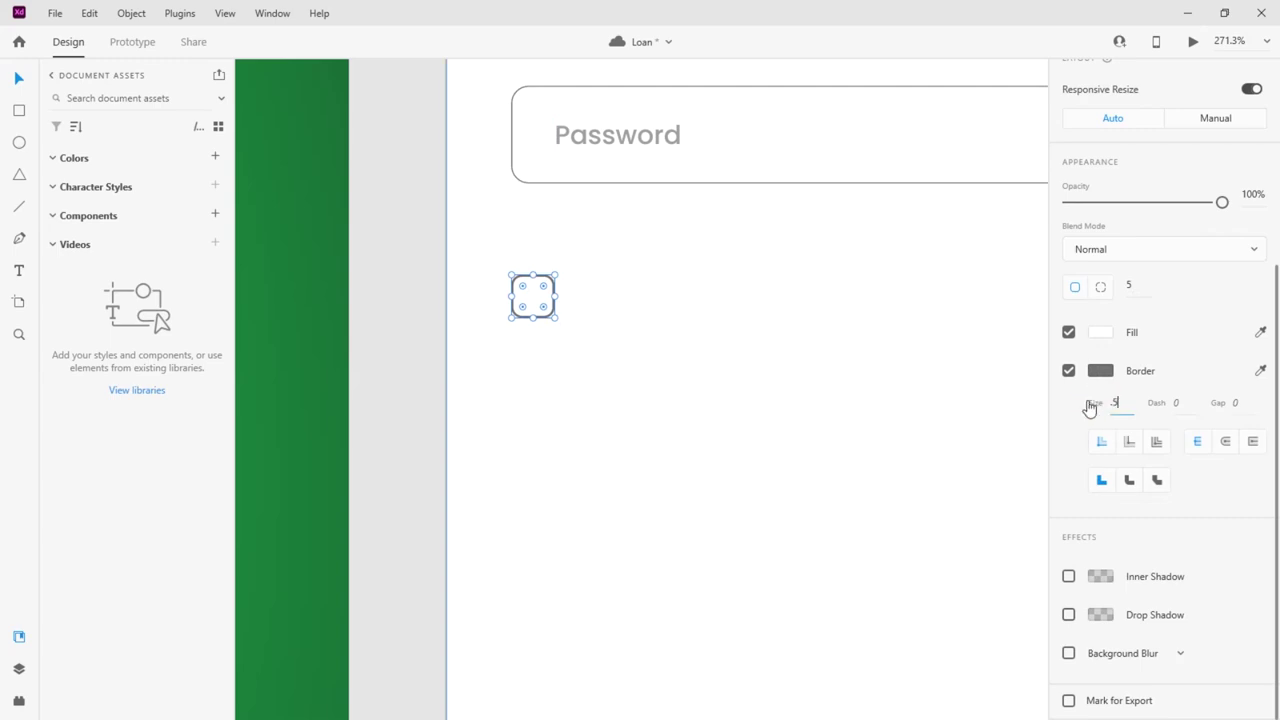
pyautogui.click(588, 338)
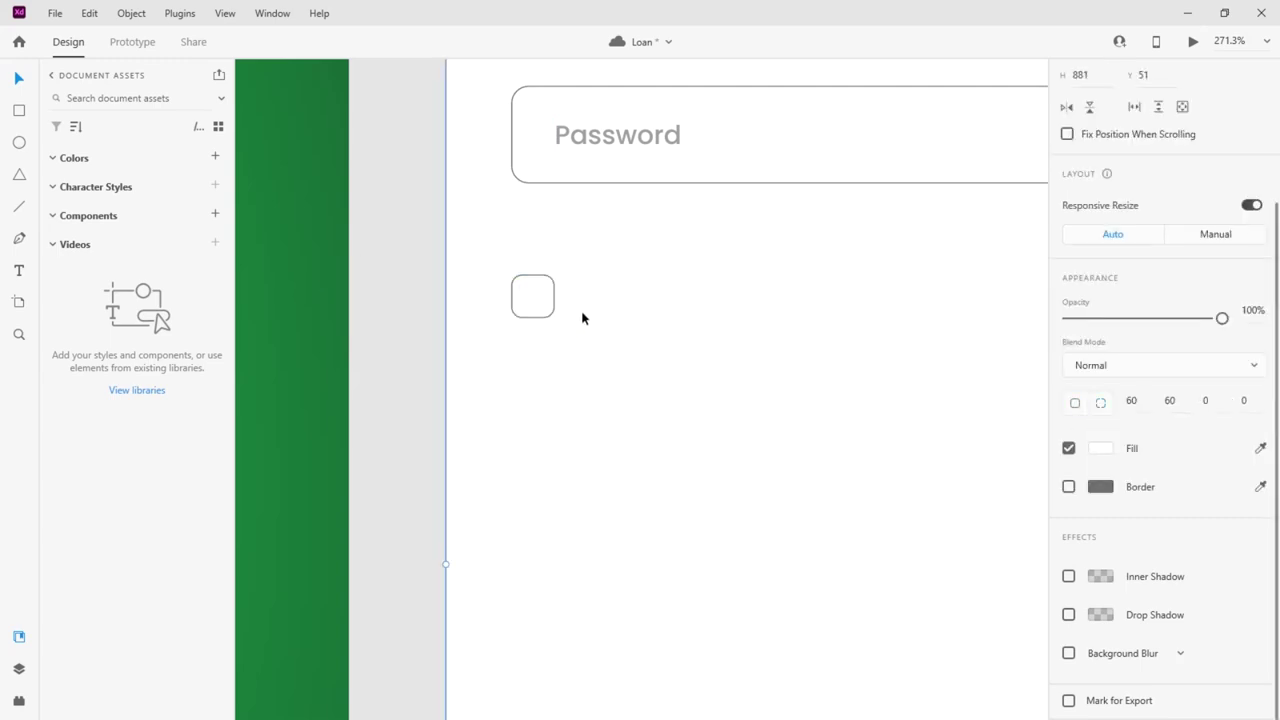
# Place a copy of the Password label beside the checkbox square
pyautogui.scroll(-5, 426, 366)
pyautogui.moveTo(494, 257); pyautogui.dragTo(520, 338)
pyautogui.scroll(8, 520, 338)
# Retype the copied label beside the checkbox as 'Remember account'
pyautogui.click(577, 341)
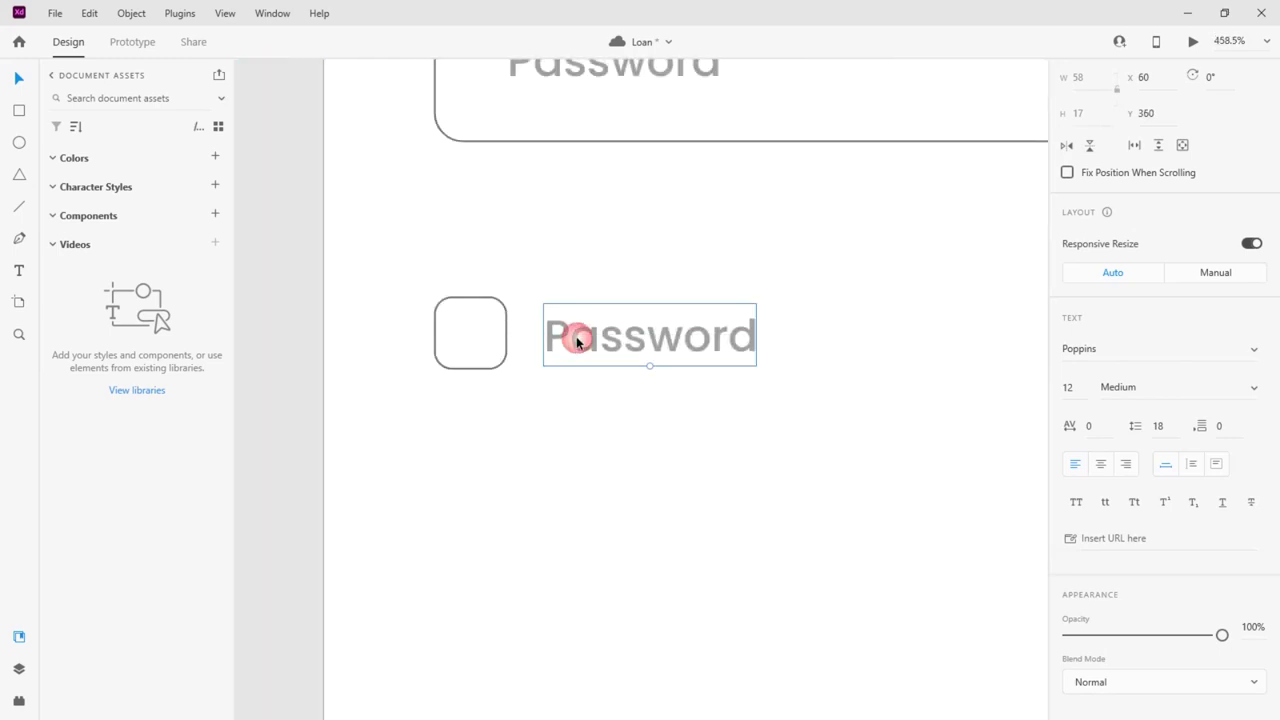
pyautogui.doubleClick(577, 341)
pyautogui.write('Re')
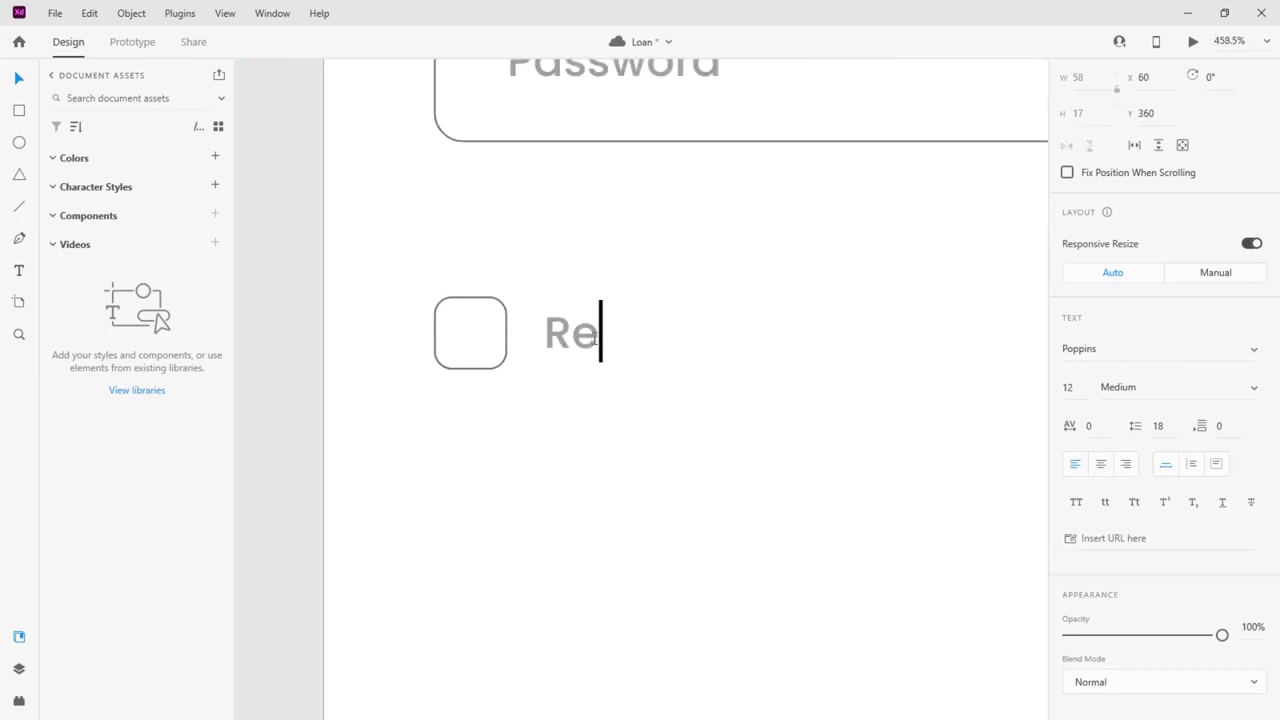
pyautogui.write('member ')
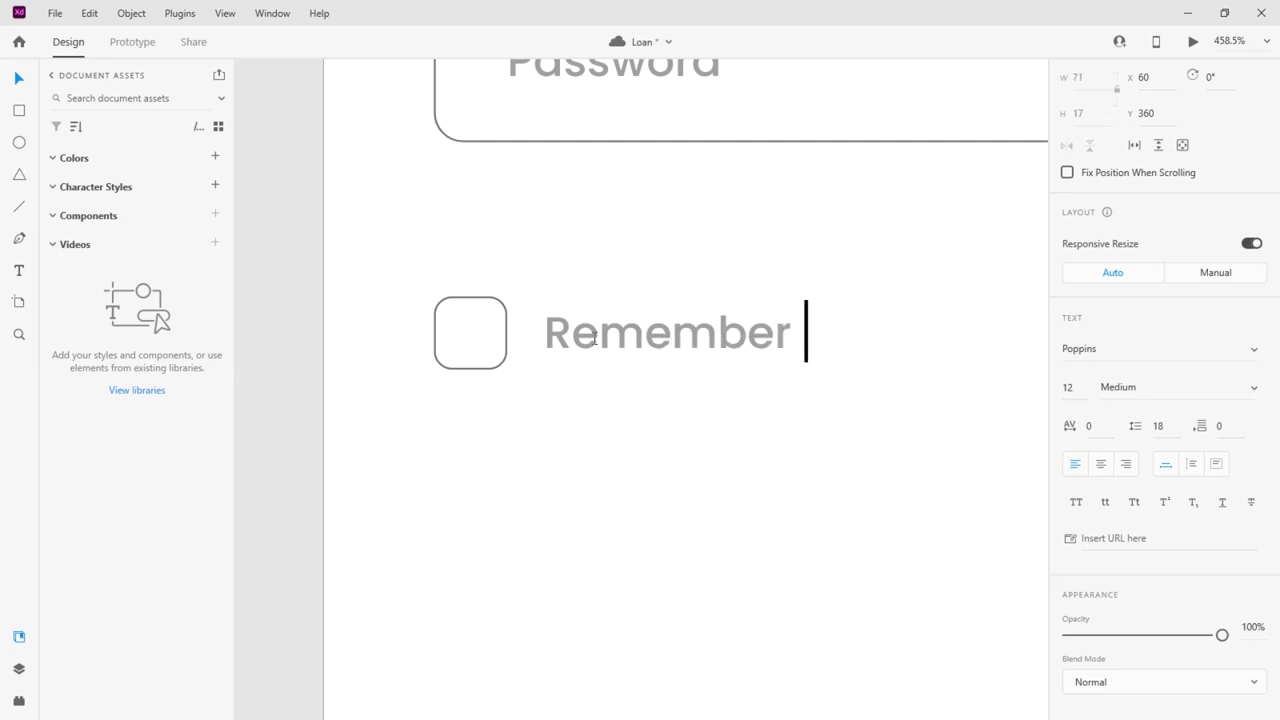
pyautogui.write('acc')
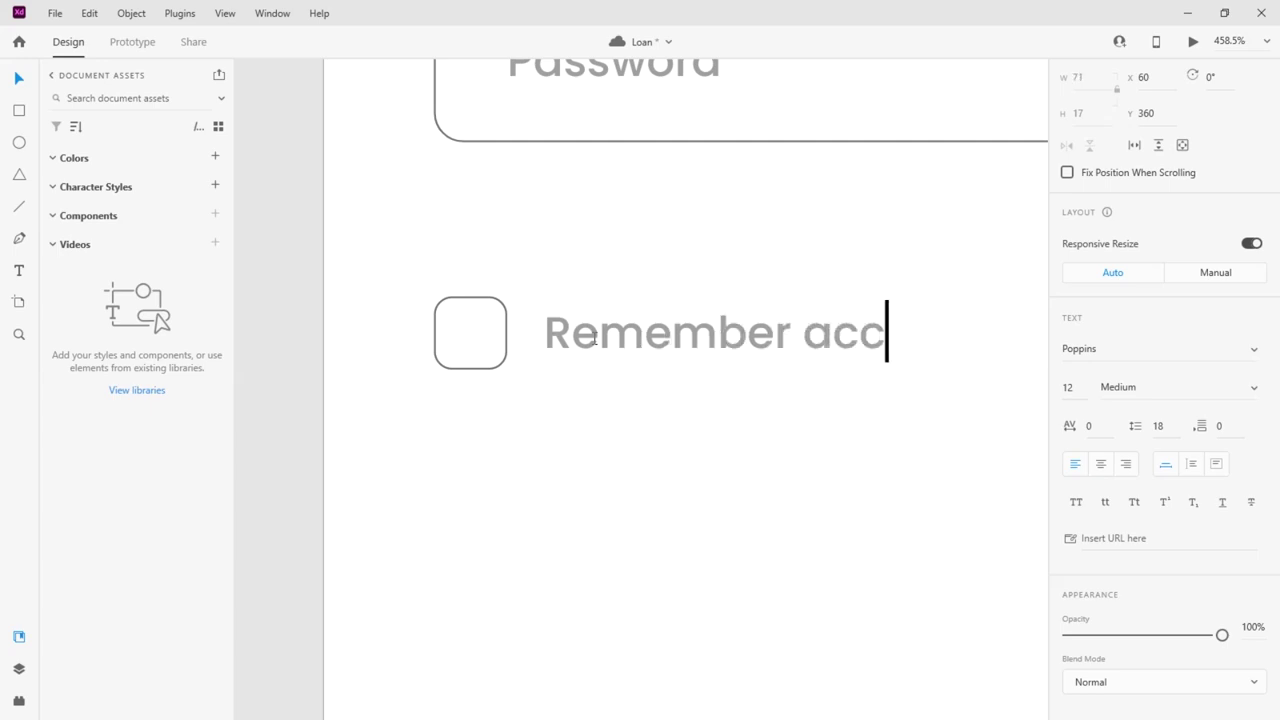
pyautogui.write('ount')
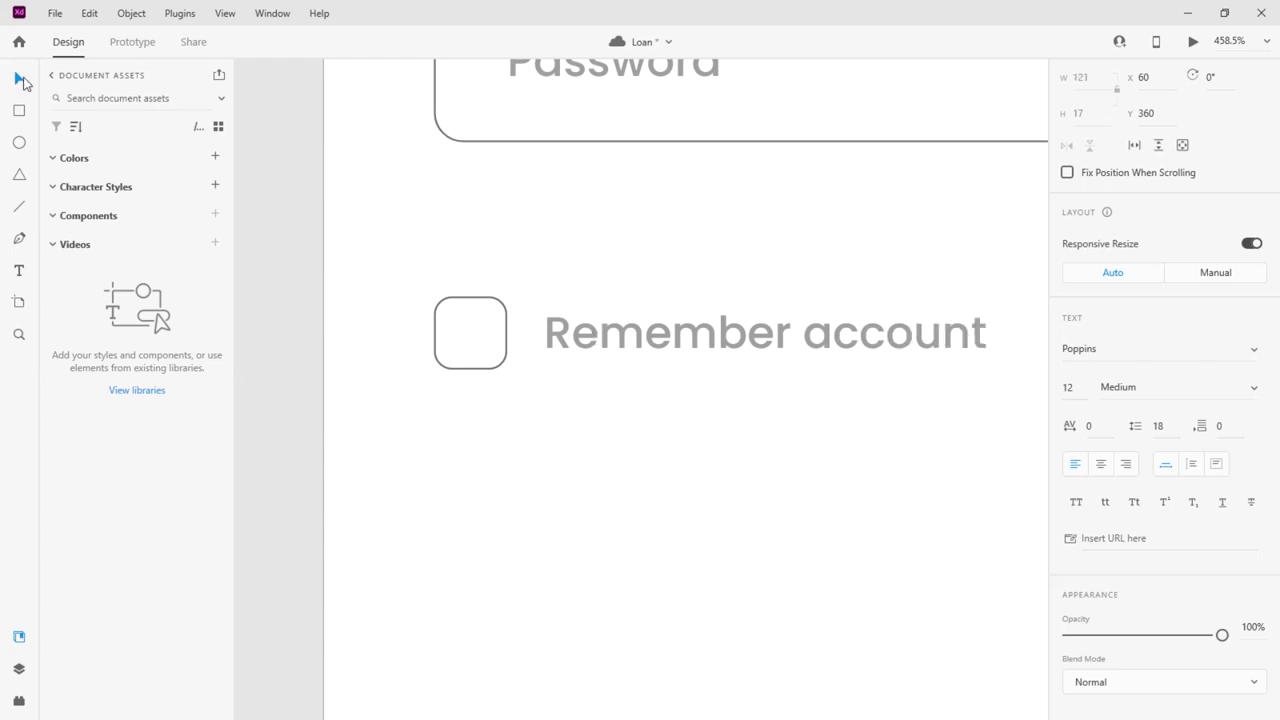
pyautogui.click(30, 82)
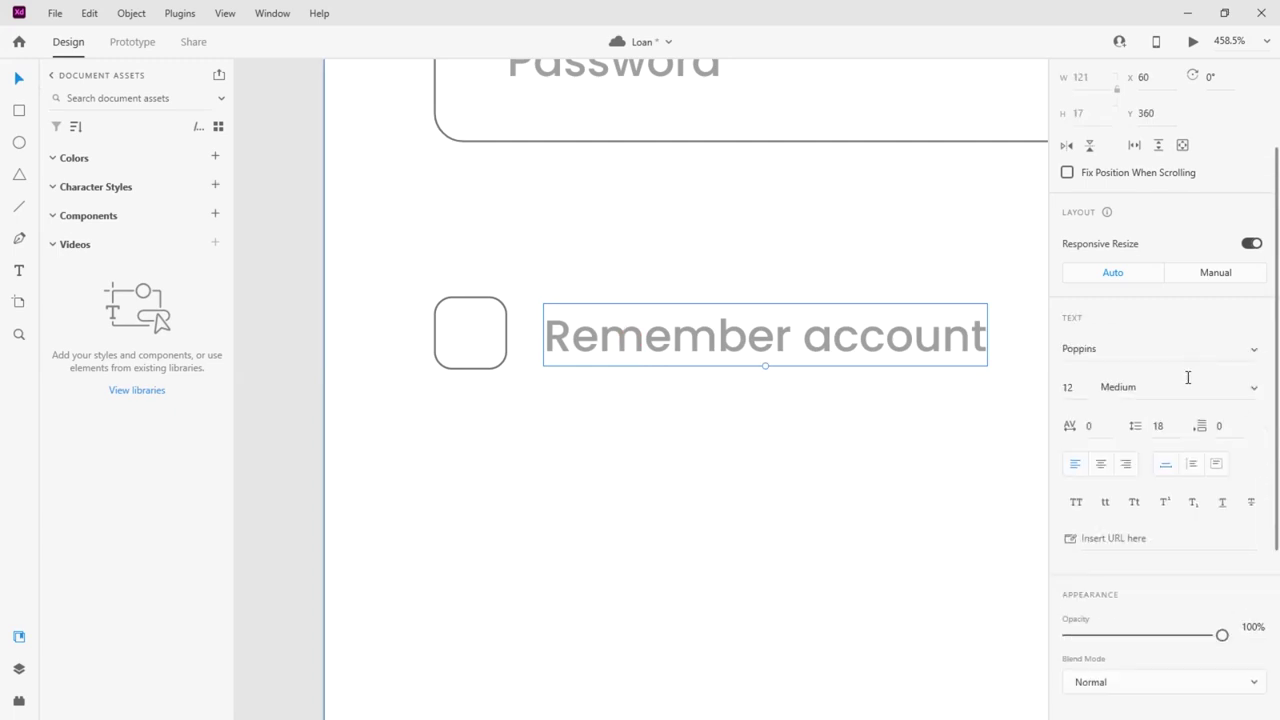
# Darken the Remember account text colour to #1C2238
pyautogui.scroll(-5, 1153, 510)
pyautogui.click(1100, 448)
pyautogui.moveTo(858, 386); pyautogui.dragTo(934, 455)
pyautogui.click(532, 446)
pyautogui.scroll(-6, 537, 443)
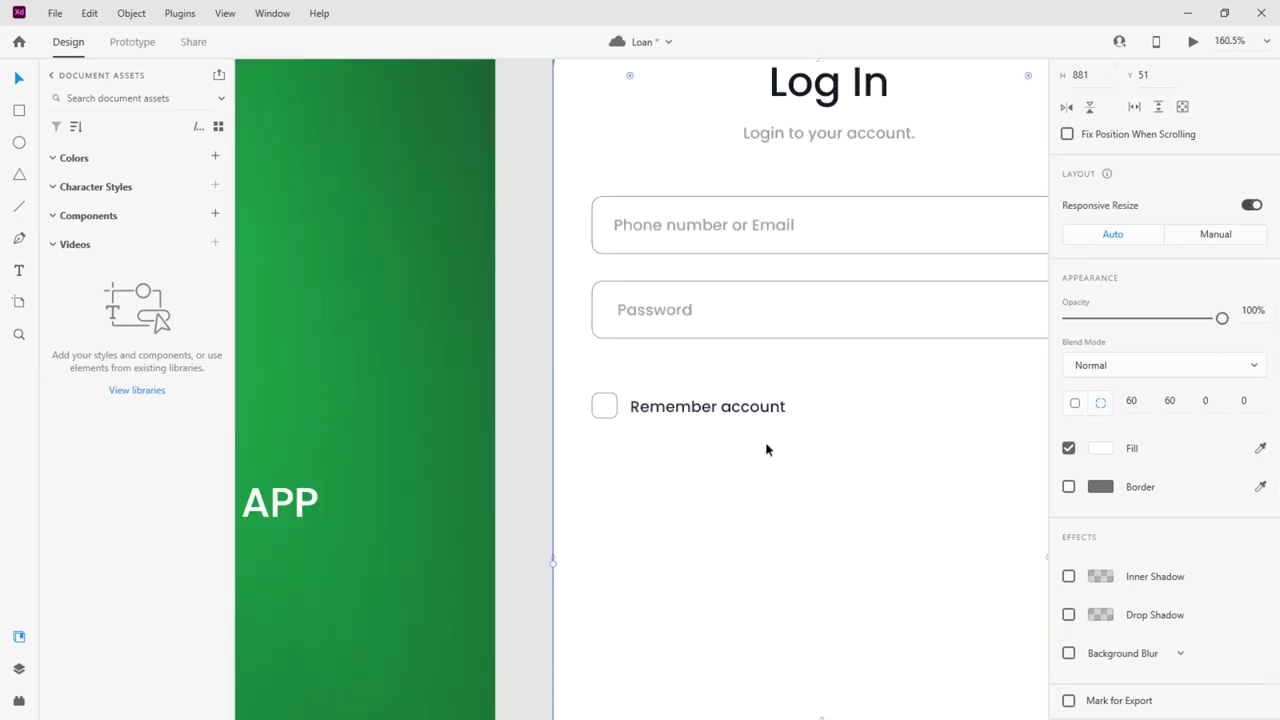
pyautogui.scroll(-3, 755, 445)
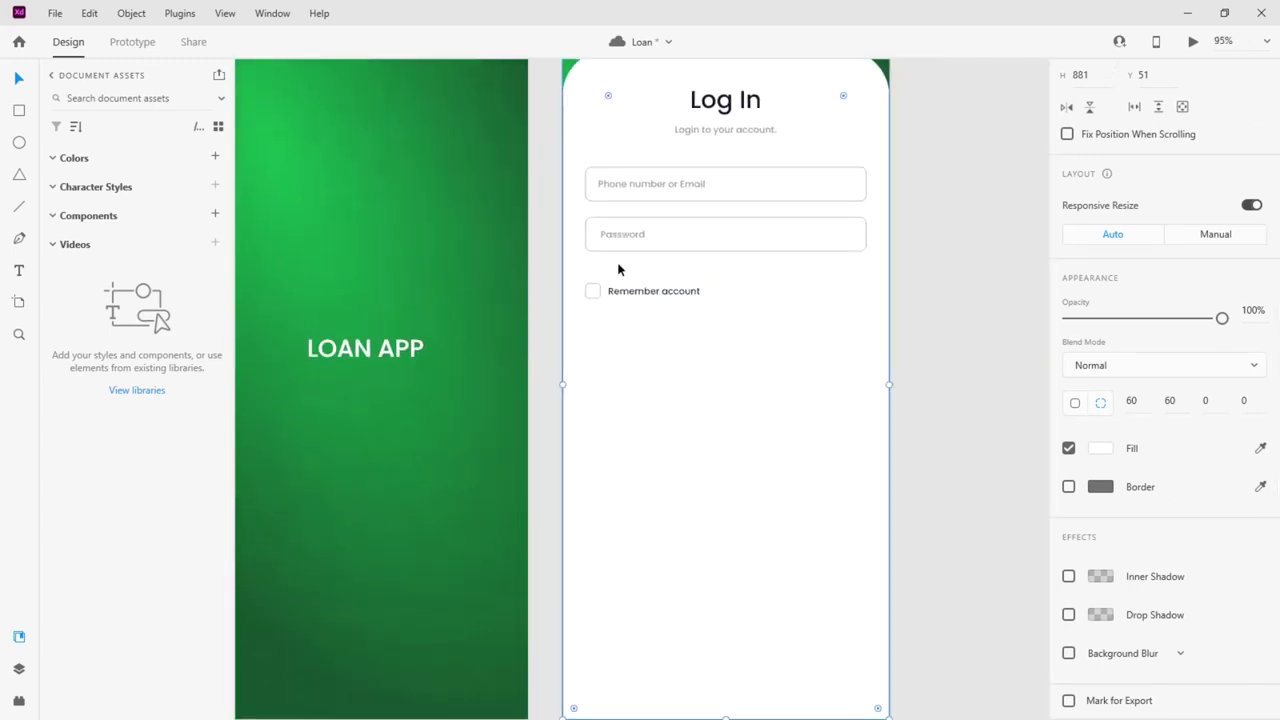
# Copy the Password field rectangle below Remember account and fill it dark navy #191E33
pyautogui.click(751, 249)
pyautogui.moveTo(774, 240); pyautogui.dragTo(777, 386)
pyautogui.scroll(-2, 766, 414)
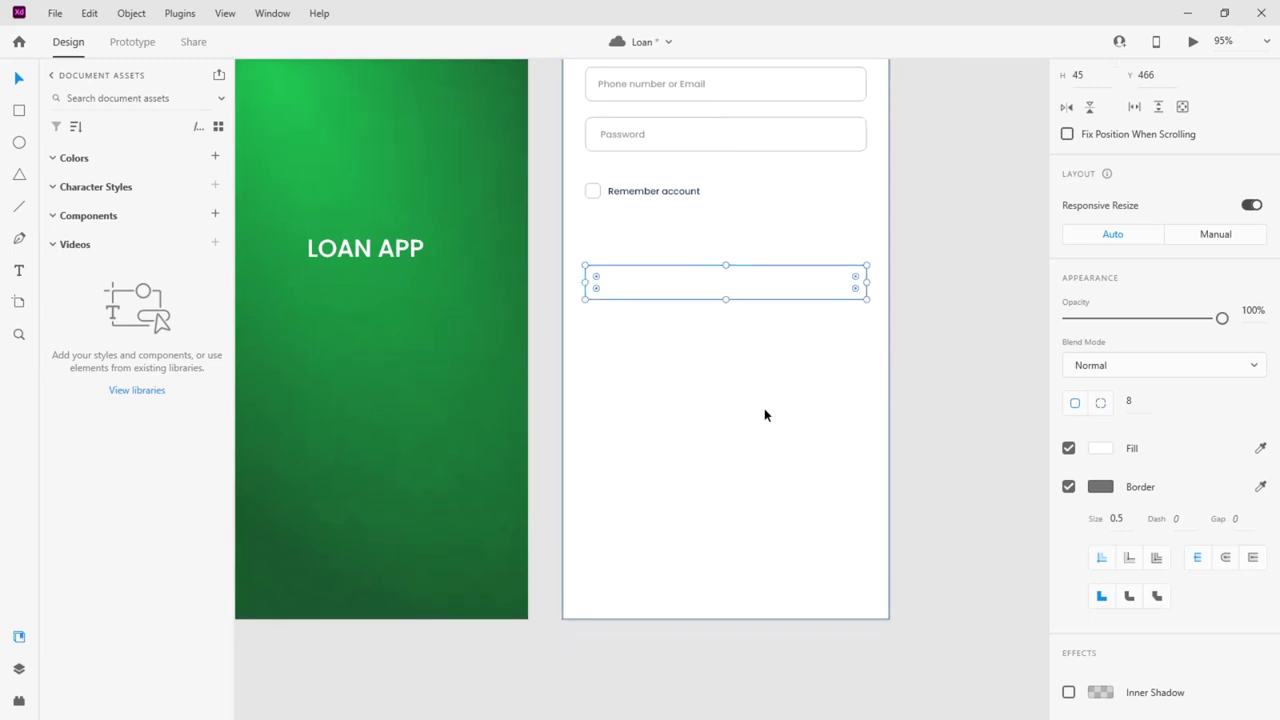
pyautogui.scroll(1, 763, 408)
pyautogui.scroll(3, 707, 356)
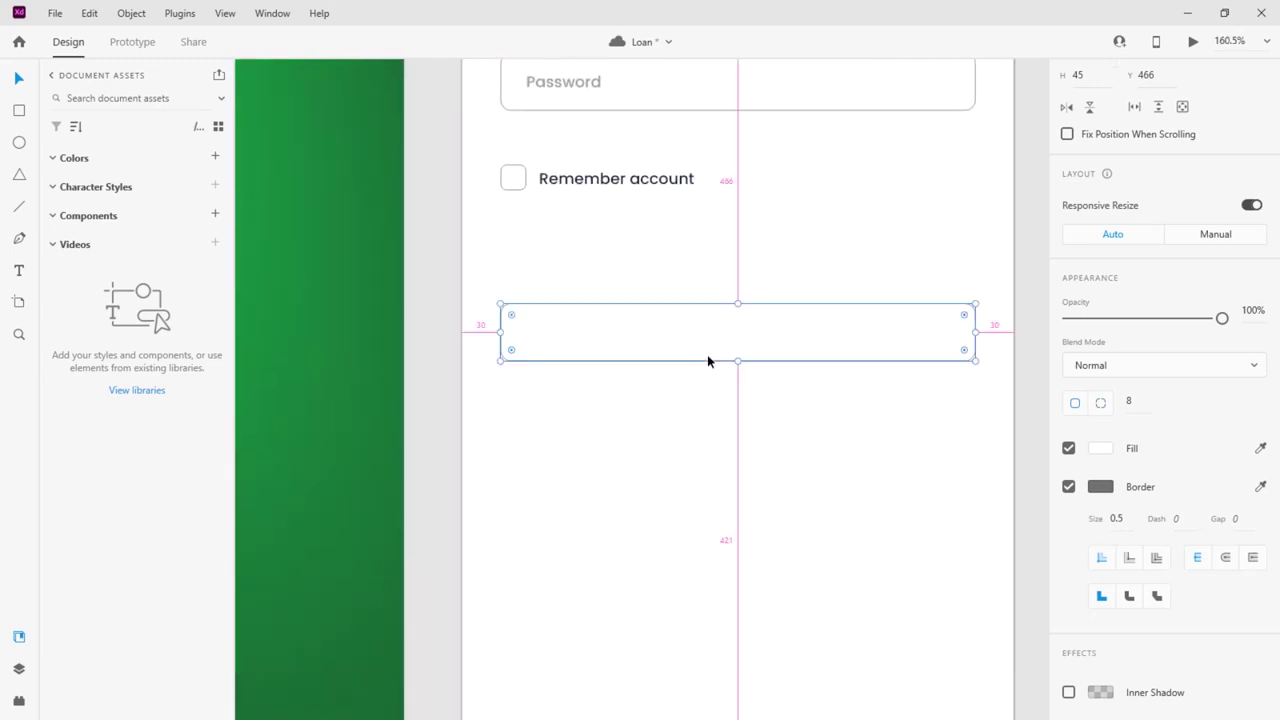
pyautogui.click(1100, 448)
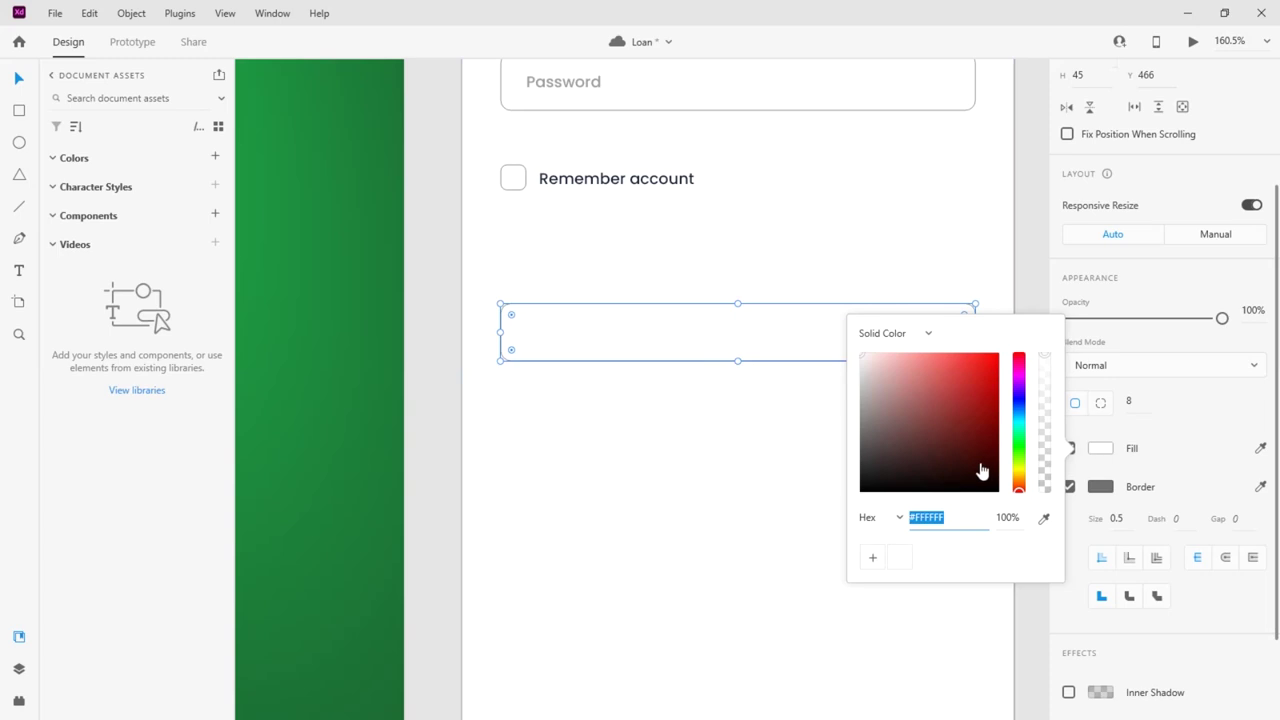
pyautogui.click(1019, 408)
pyautogui.moveTo(932, 464); pyautogui.dragTo(930, 470)
pyautogui.click(615, 451)
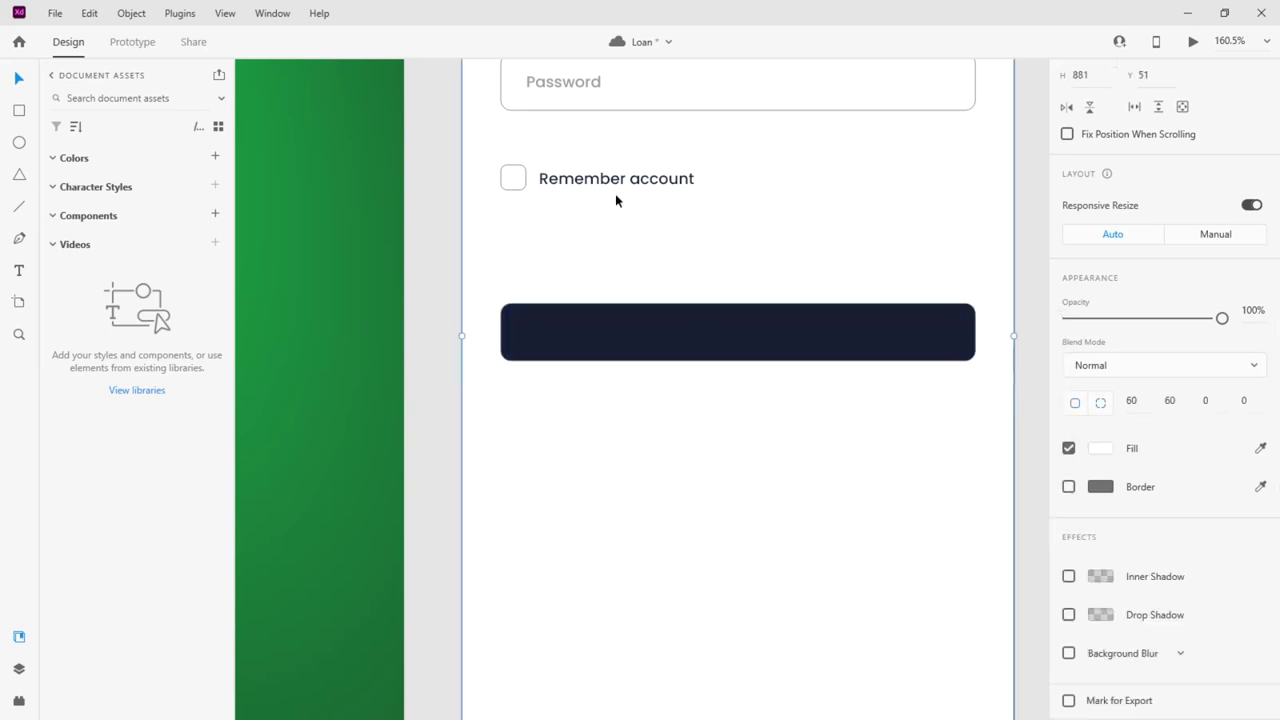
# Copy the Remember account text onto the navy button, make it white, and retype it 'Log In'
pyautogui.moveTo(615, 184); pyautogui.dragTo(731, 336)
pyautogui.scroll(-5, 1160, 400)
pyautogui.click(1099, 447)
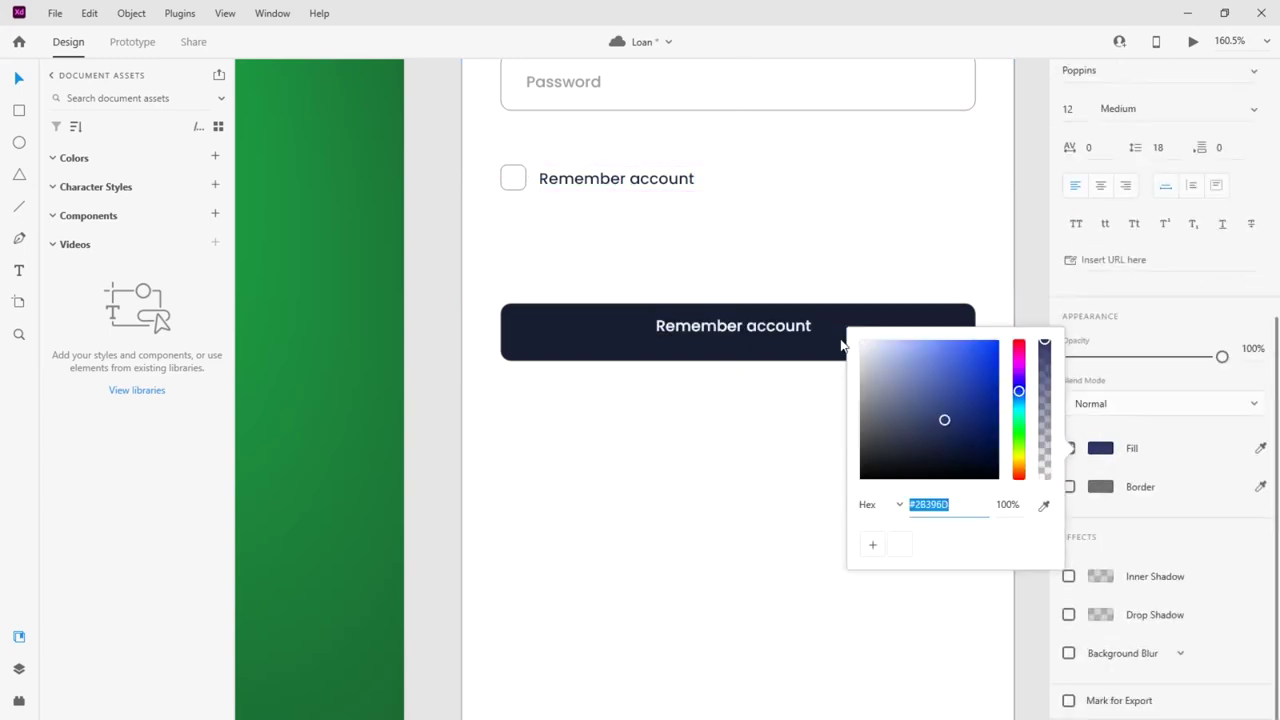
pyautogui.press('Escape')
pyautogui.click(731, 334)
pyautogui.doubleClick(731, 334)
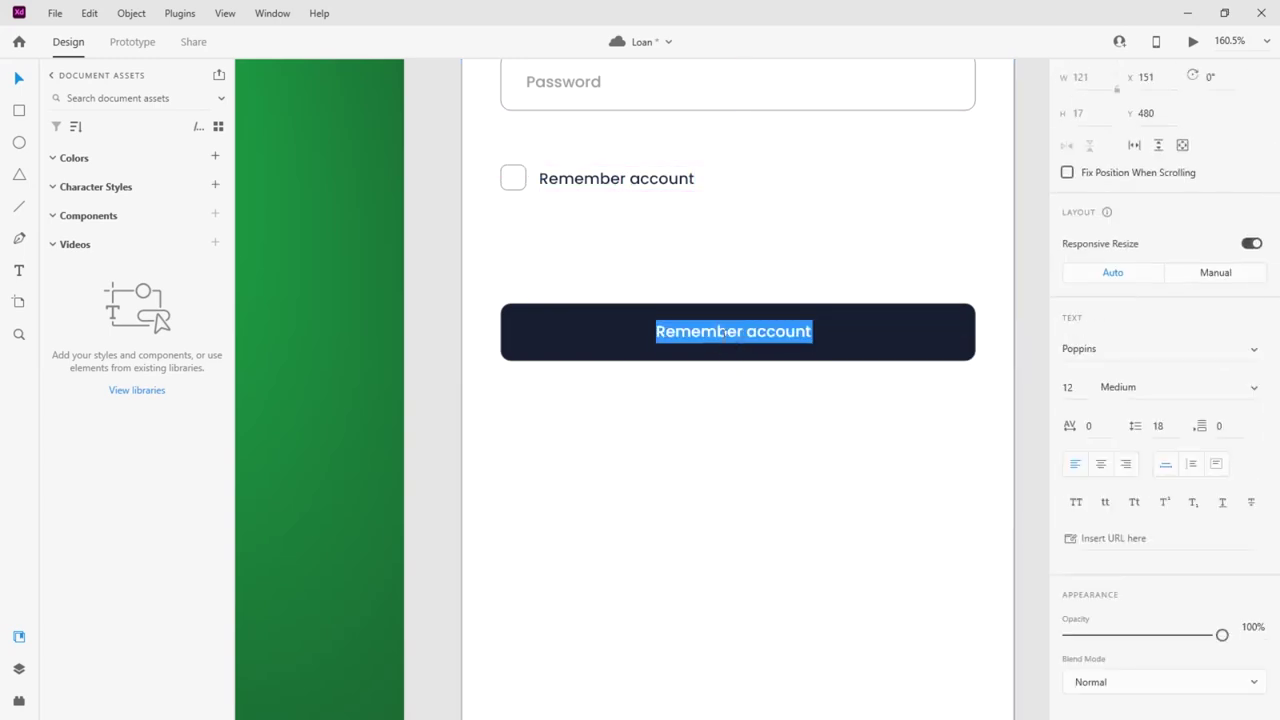
pyautogui.write('Log I')
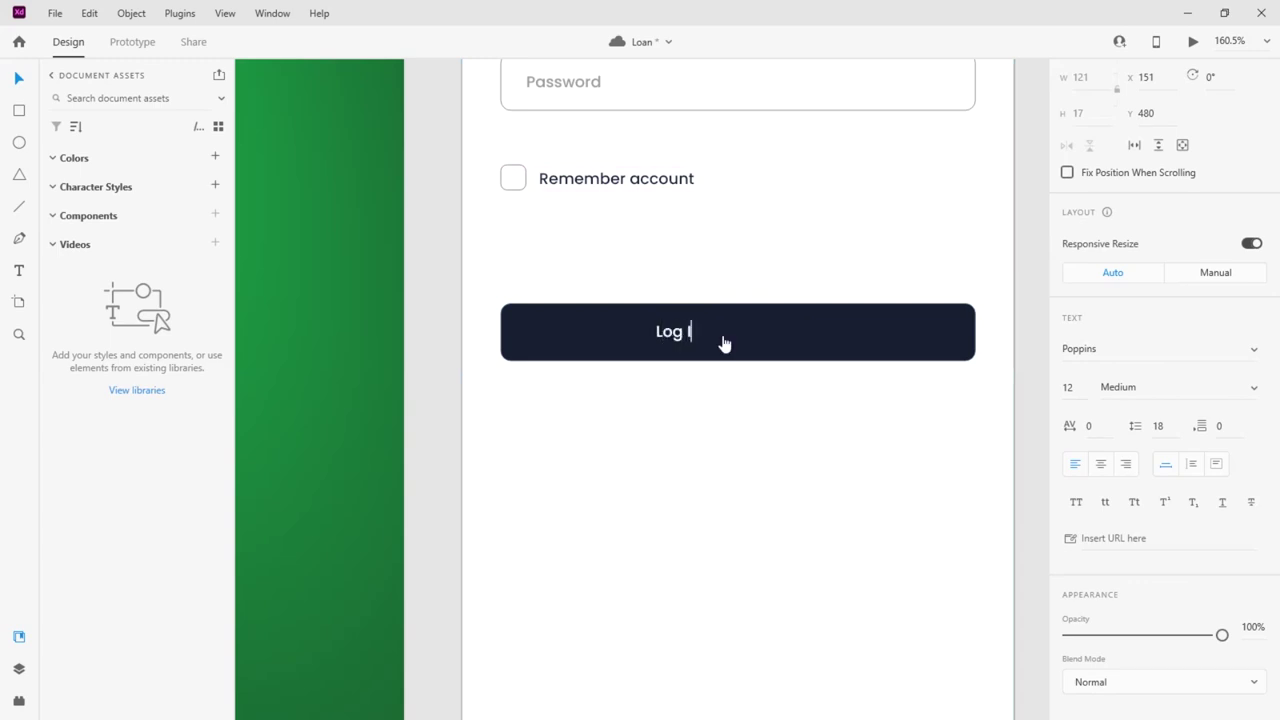
pyautogui.write('n')
pyautogui.click(18, 78)
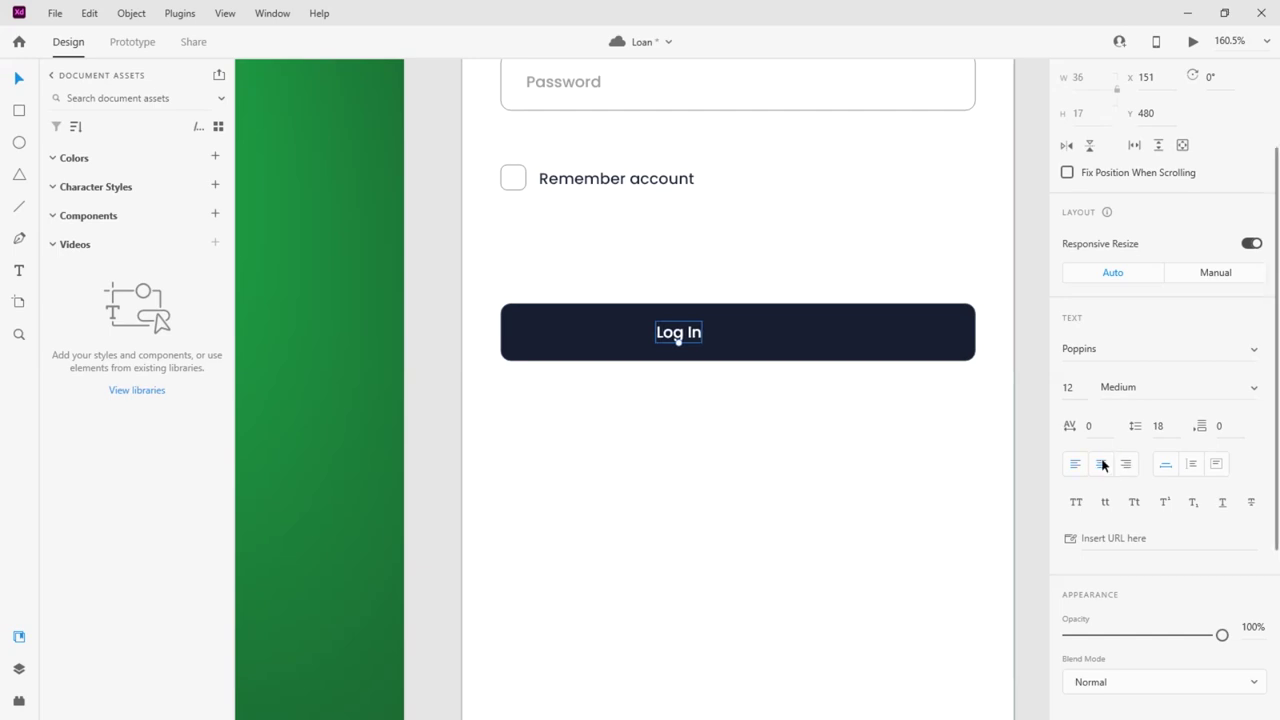
# Centre the Log In label within its box and across the button
pyautogui.click(716, 360)
pyautogui.click(680, 335)
pyautogui.click(1206, 80)
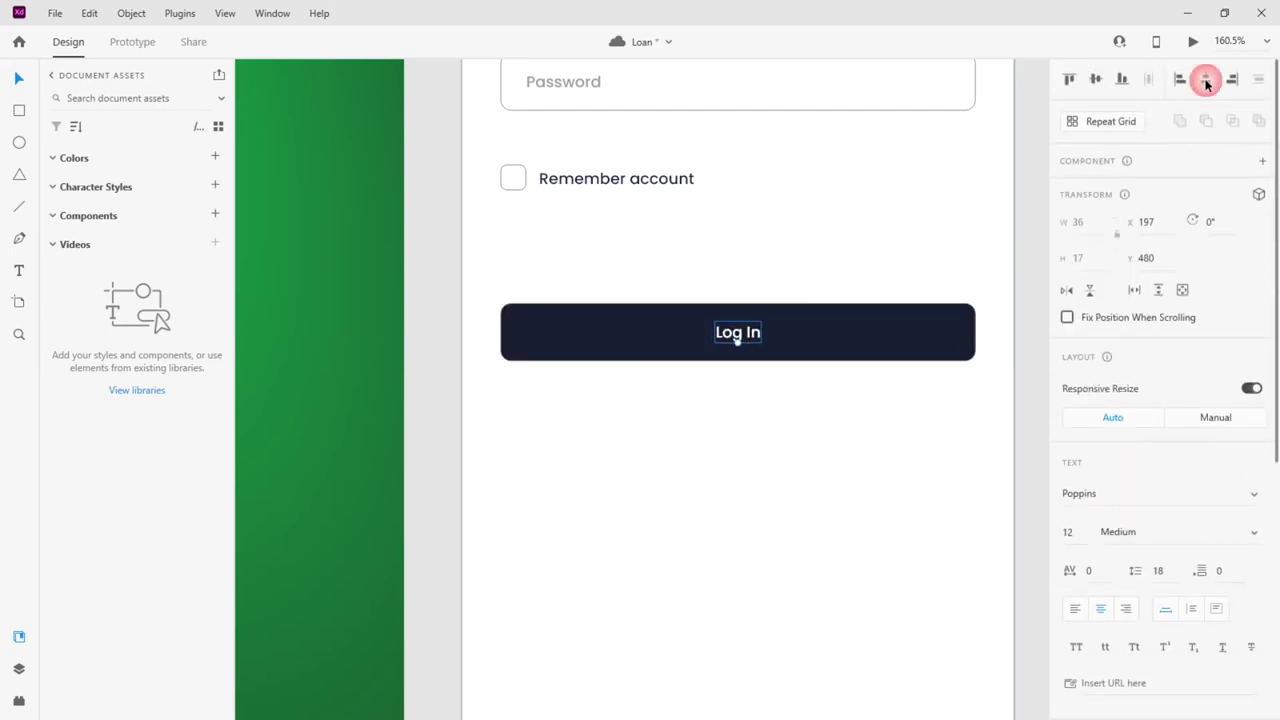
pyautogui.press('Escape')
pyautogui.click(874, 376)
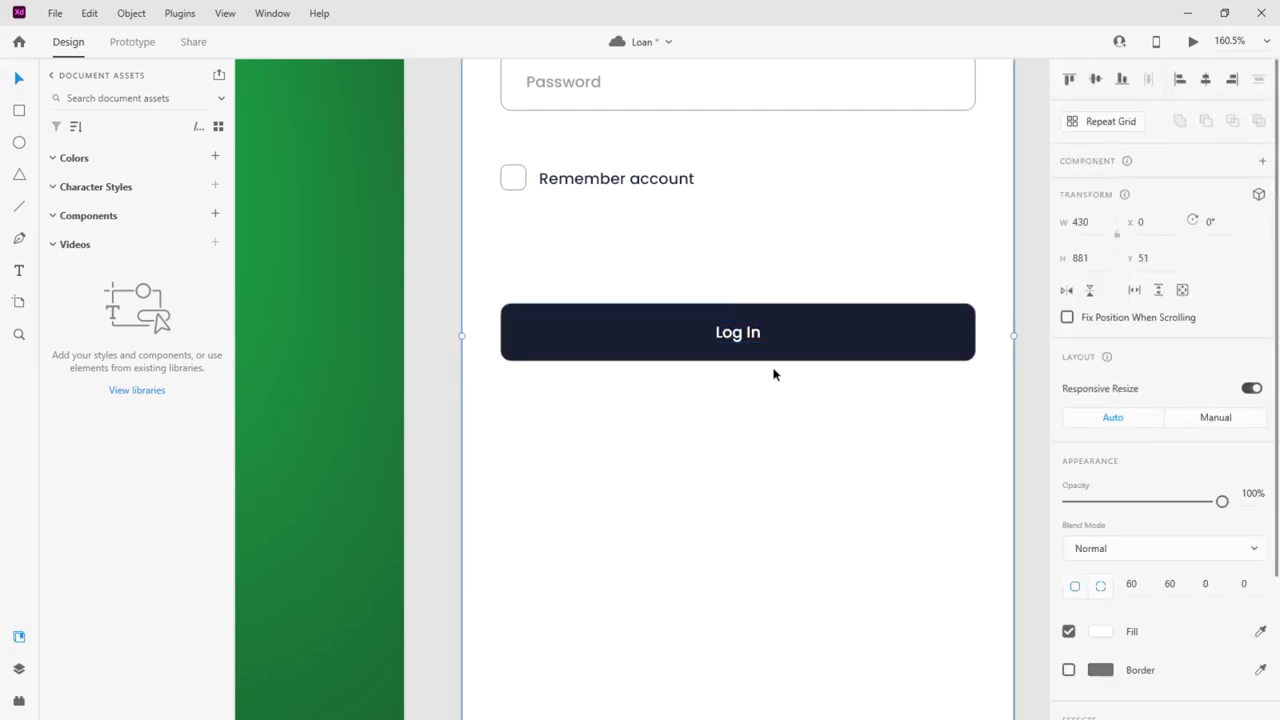
pyautogui.scroll(-5, 657, 318)
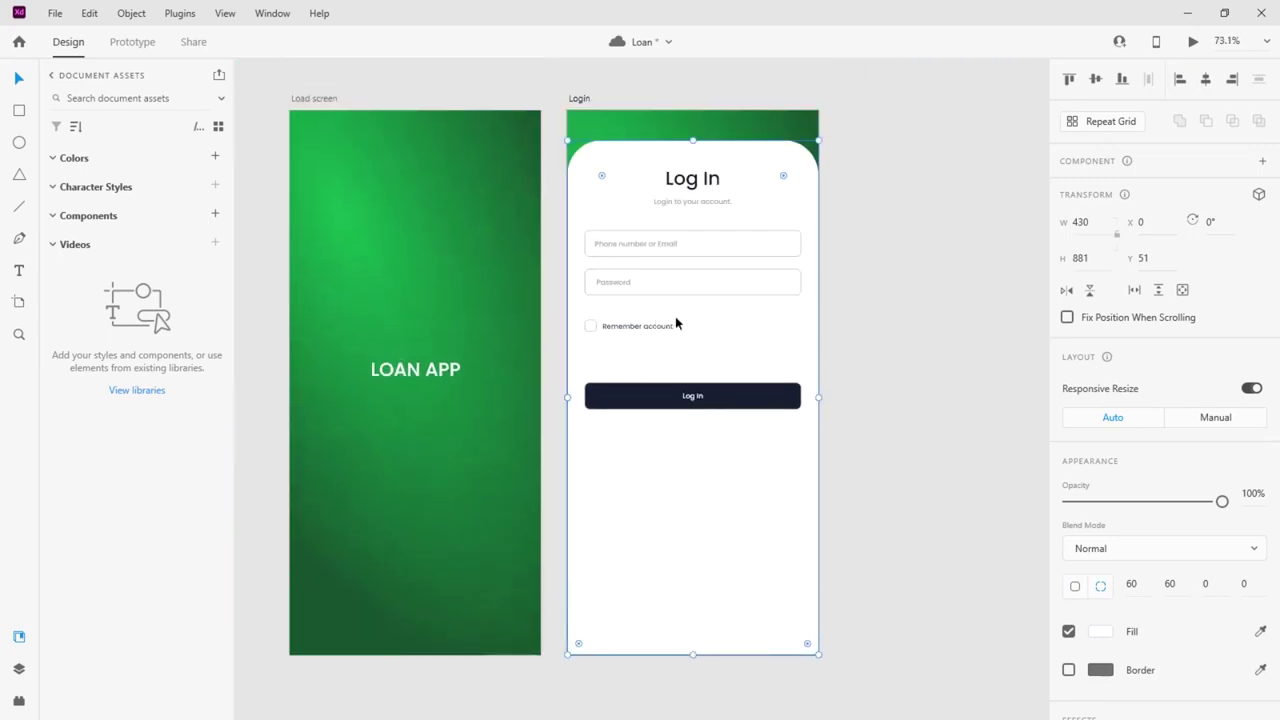
pyautogui.scroll(-1, 684, 317)
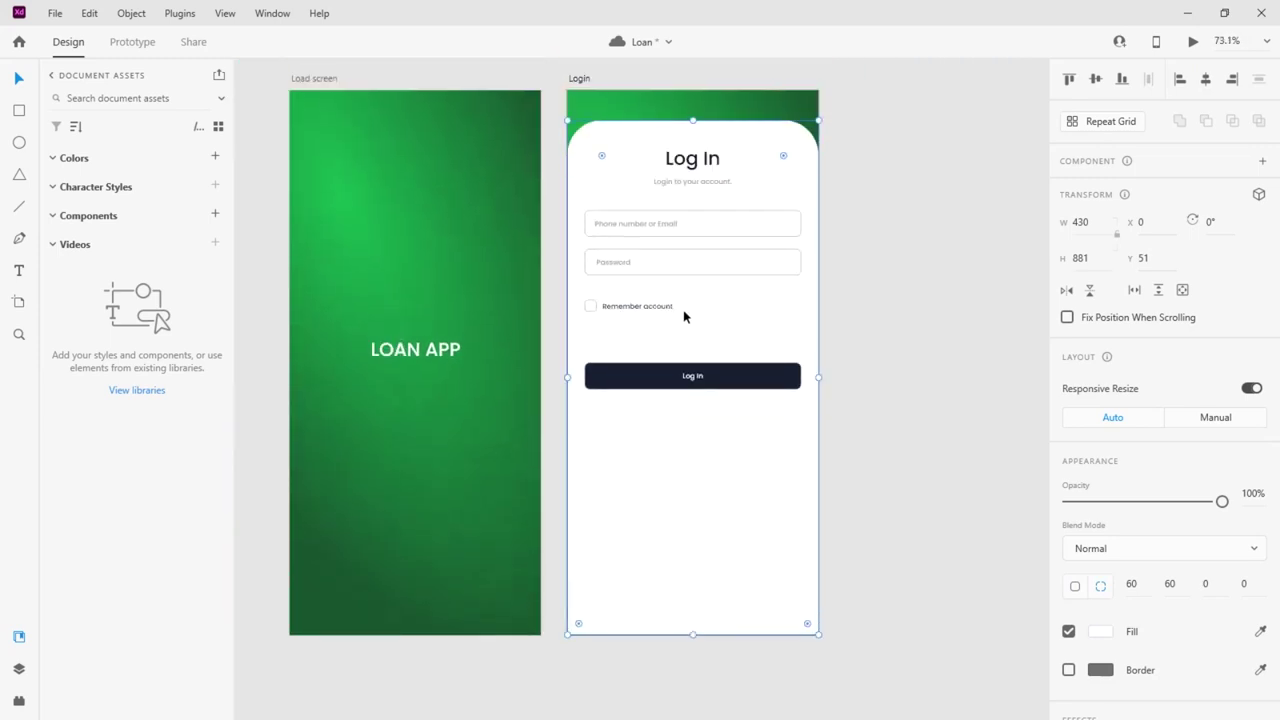
pyautogui.scroll(-4, 684, 317)
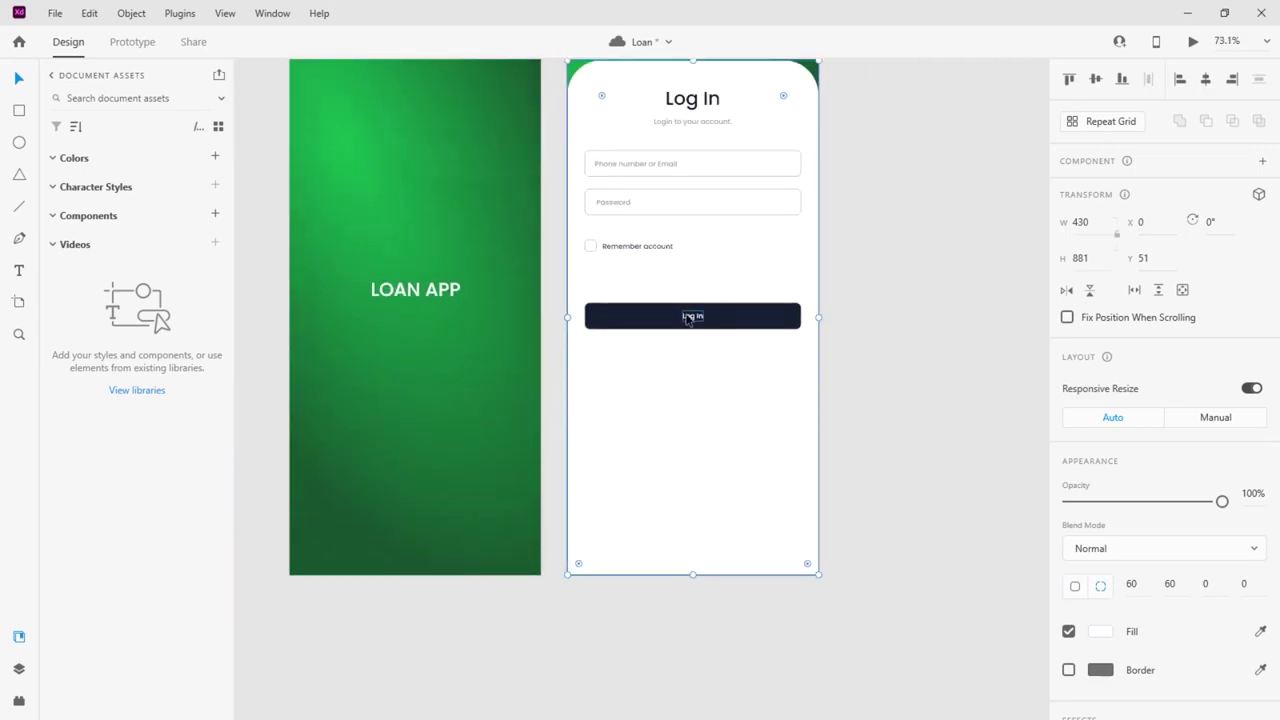
pyautogui.scroll(2, 686, 317)
pyautogui.scroll(-2, 688, 320)
pyautogui.scroll(2, 688, 320)
pyautogui.scroll(-1, 688, 320)
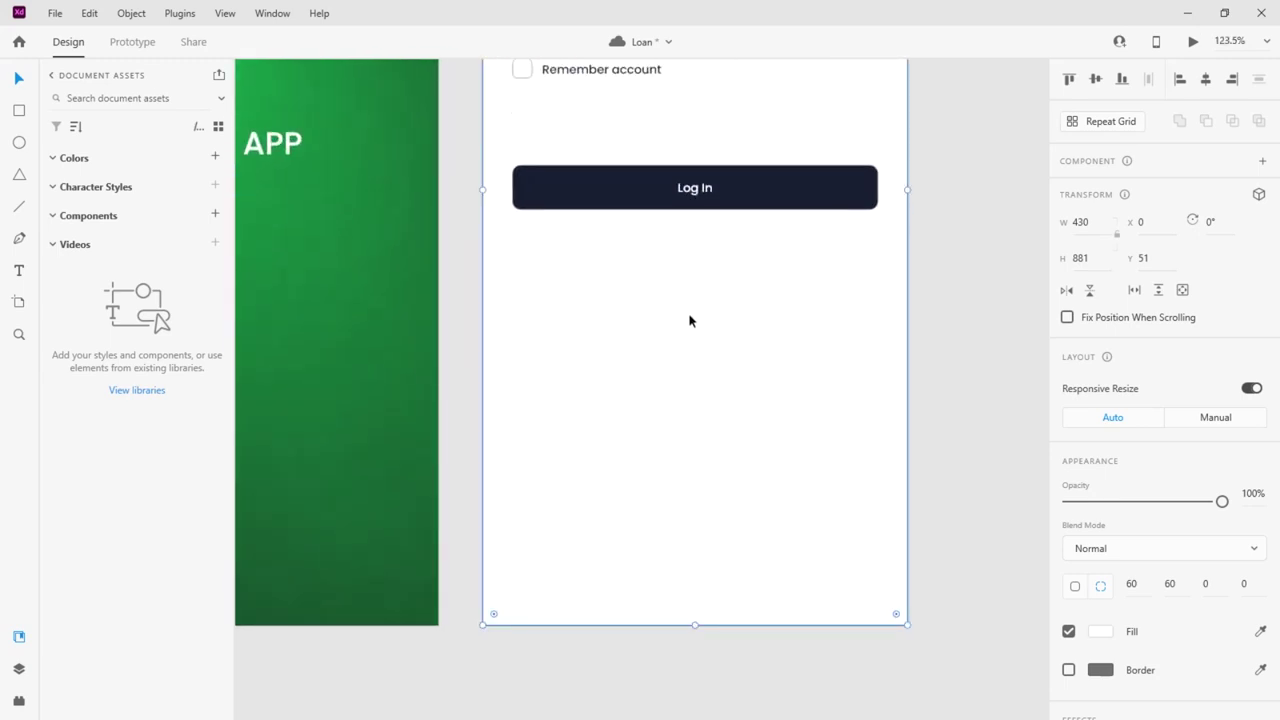
pyautogui.scroll(3, 671, 331)
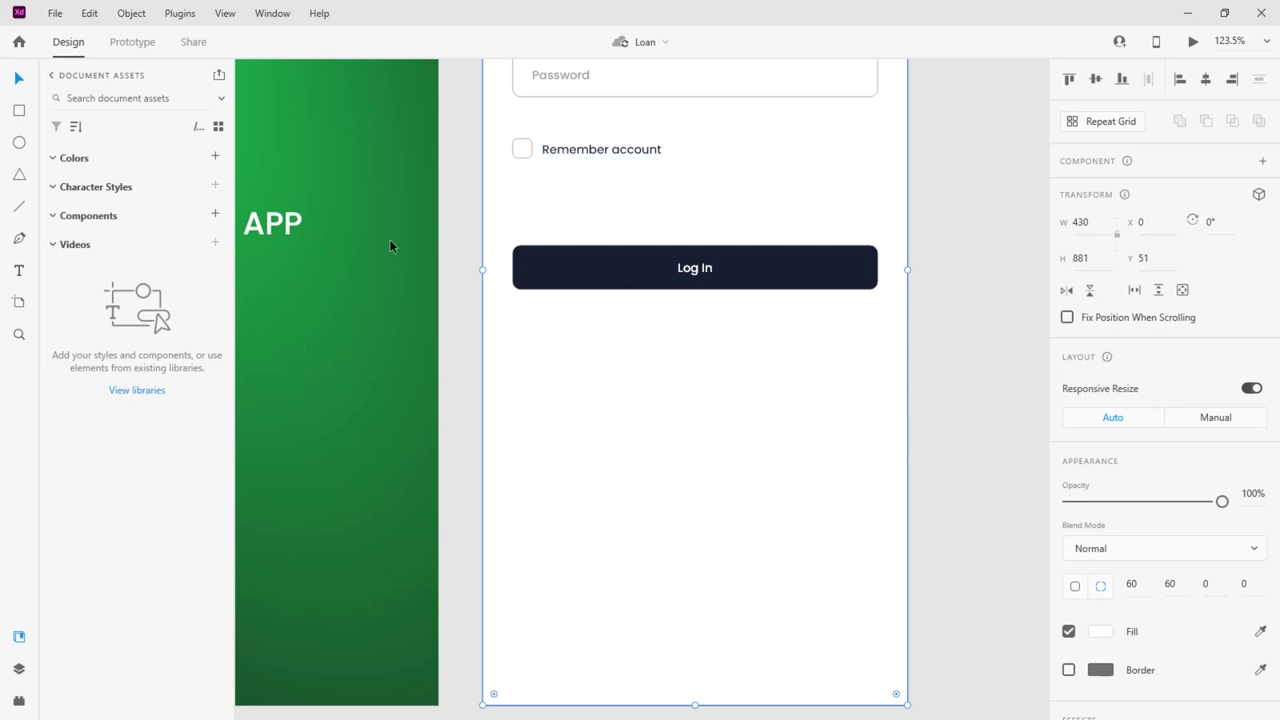
pyautogui.click(19, 110)
# Copy the Remember account text below Log In and retype it as 'Don't have an account'
pyautogui.click(17, 82)
pyautogui.click(600, 150)
pyautogui.moveTo(600, 150); pyautogui.dragTo(700, 330)
pyautogui.doubleClick(711, 331)
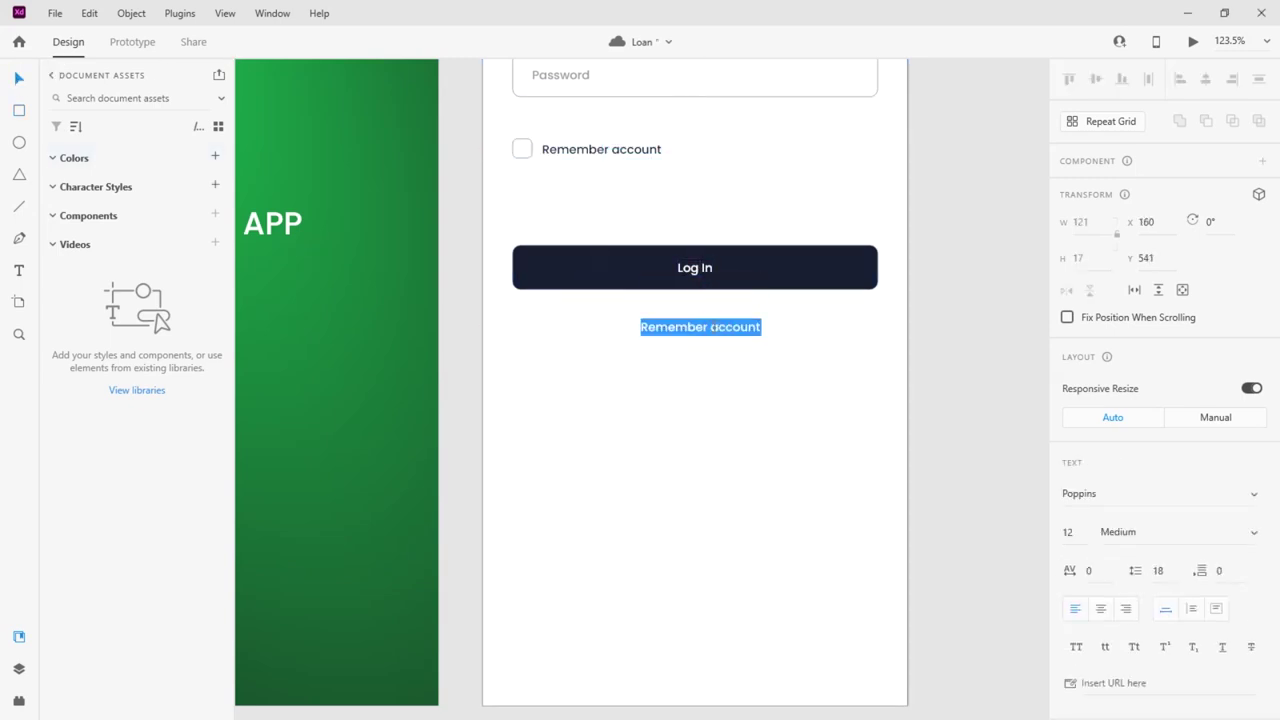
pyautogui.write("Don't")
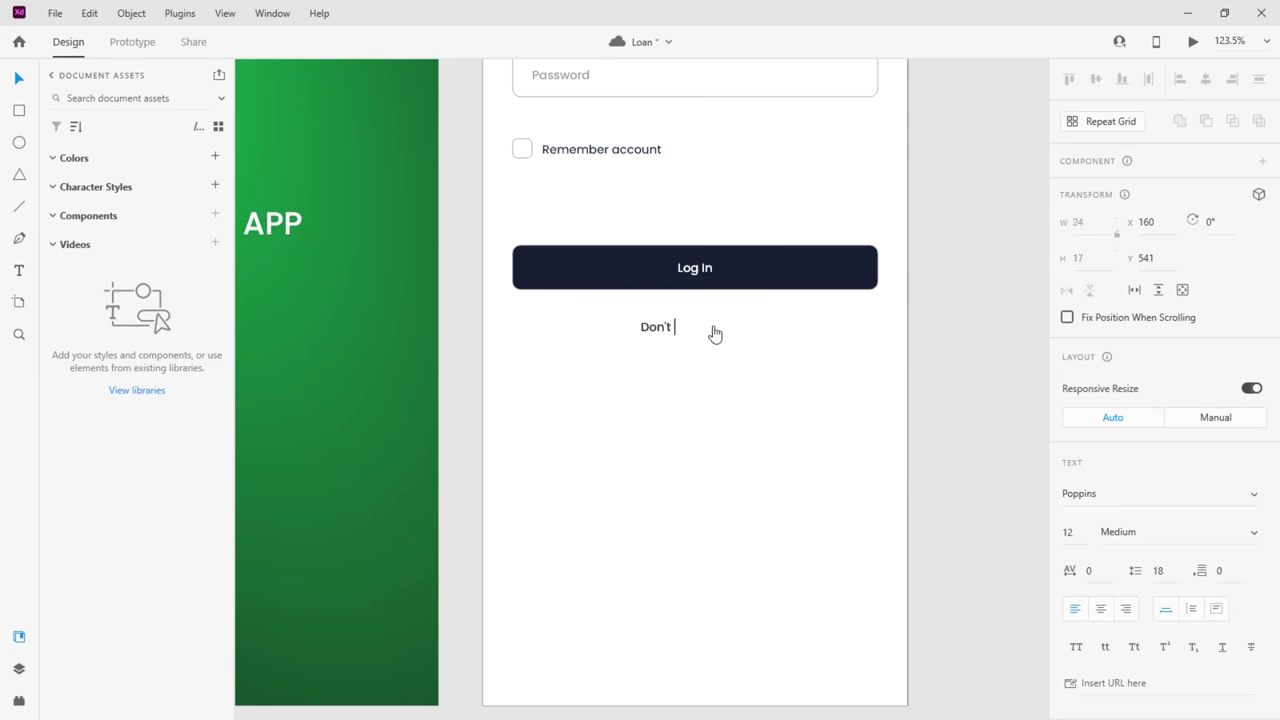
pyautogui.write(' have an account')
pyautogui.click(18, 79)
# Place a second text copy beside the prompt and retype it as 'Sign Up'
pyautogui.moveTo(730, 336); pyautogui.dragTo(815, 357)
pyautogui.moveTo(656, 327); pyautogui.dragTo(636, 333)
pyautogui.moveTo(730, 352); pyautogui.dragTo(723, 337)
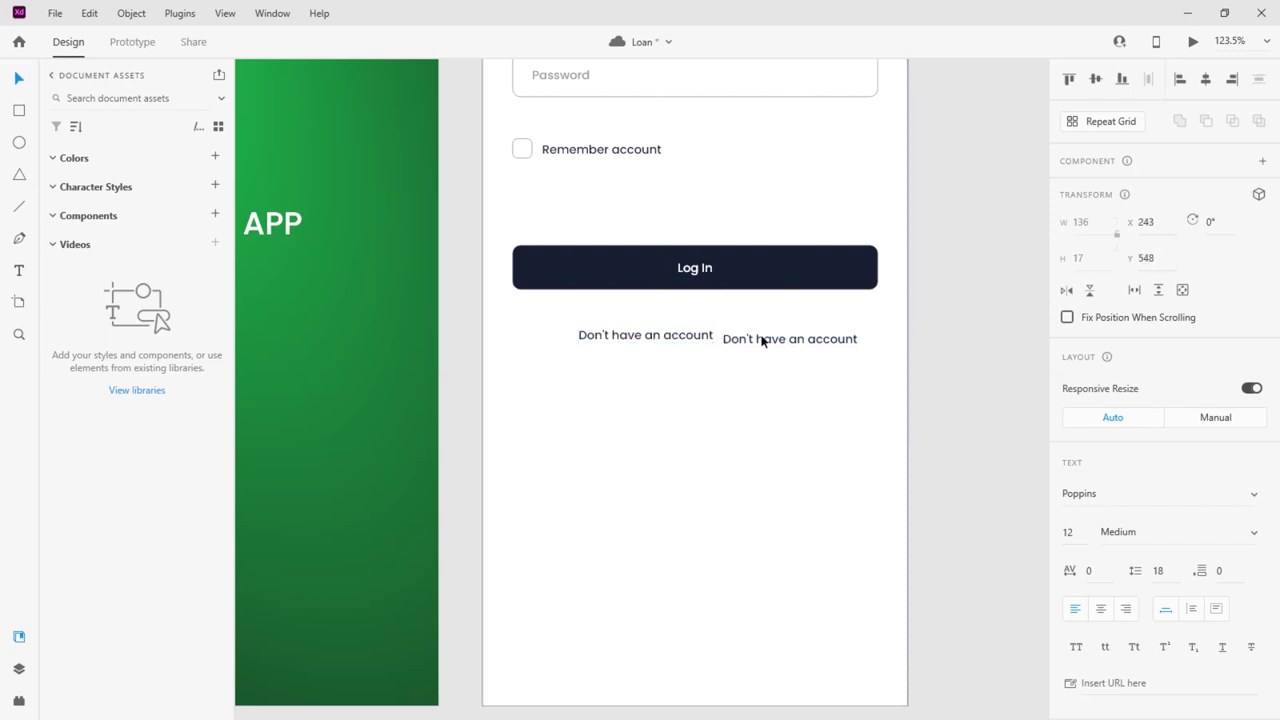
pyautogui.doubleClick(765, 340)
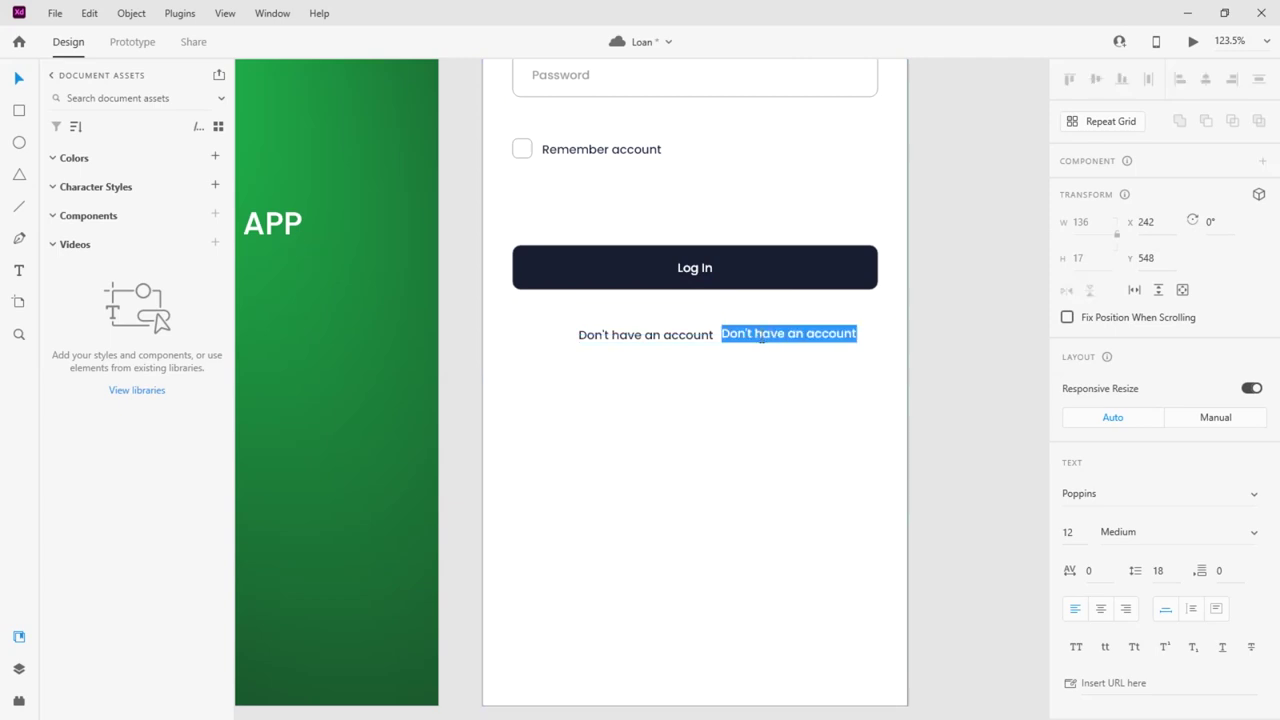
pyautogui.write('Sign Up')
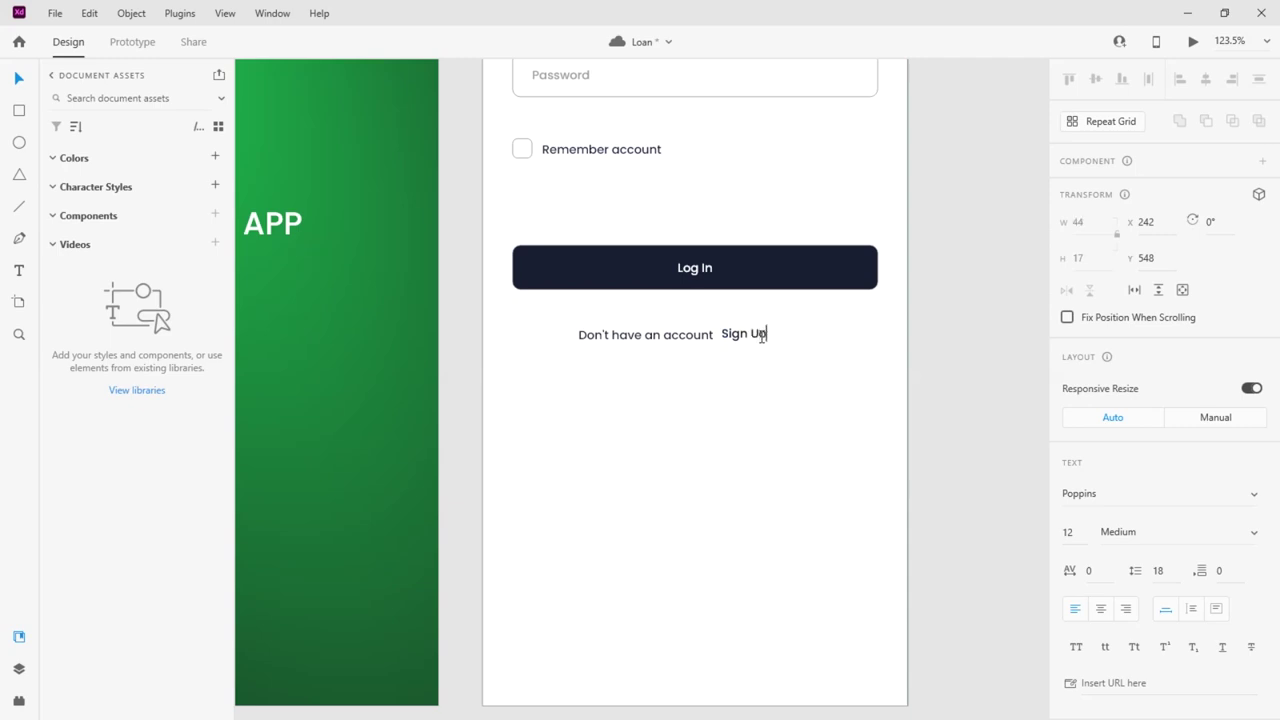
pyautogui.click(25, 82)
# Group the prompt with Sign Up using Ctrl+G and centre the group horizontally
pyautogui.click(659, 416)
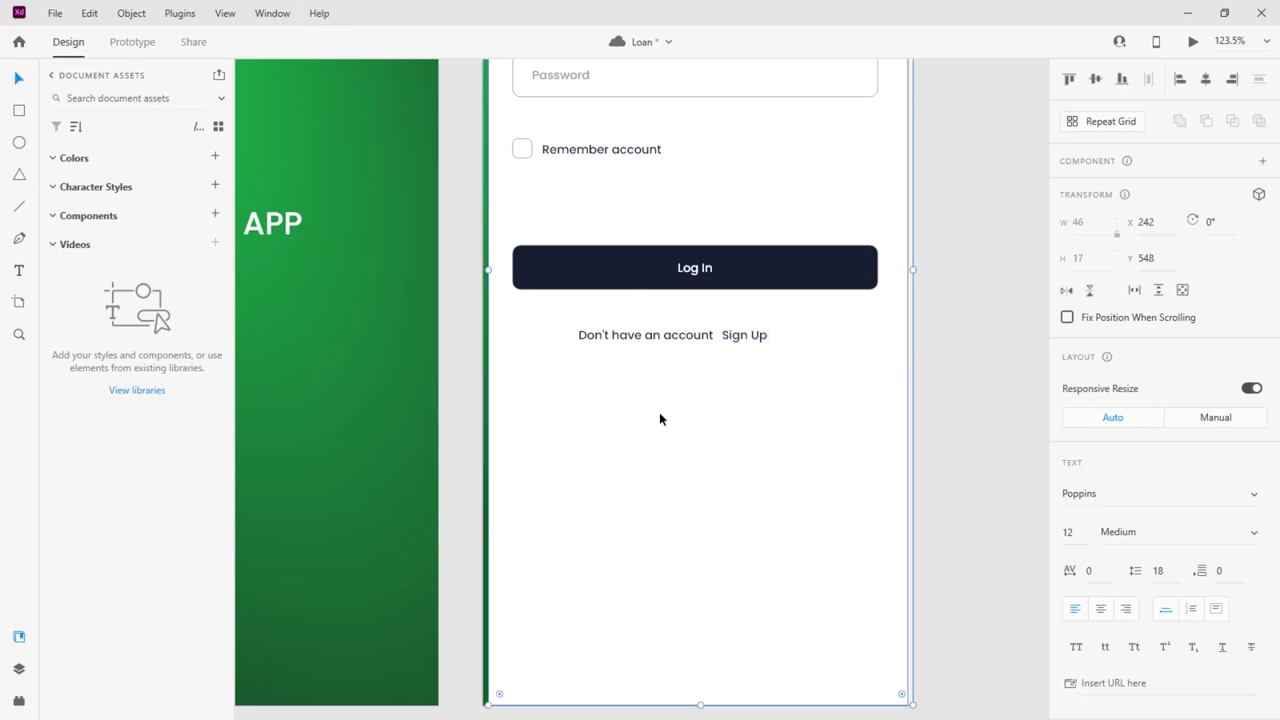
pyautogui.click(646, 339)
pyautogui.moveTo(646, 340); pyautogui.dragTo(634, 335)
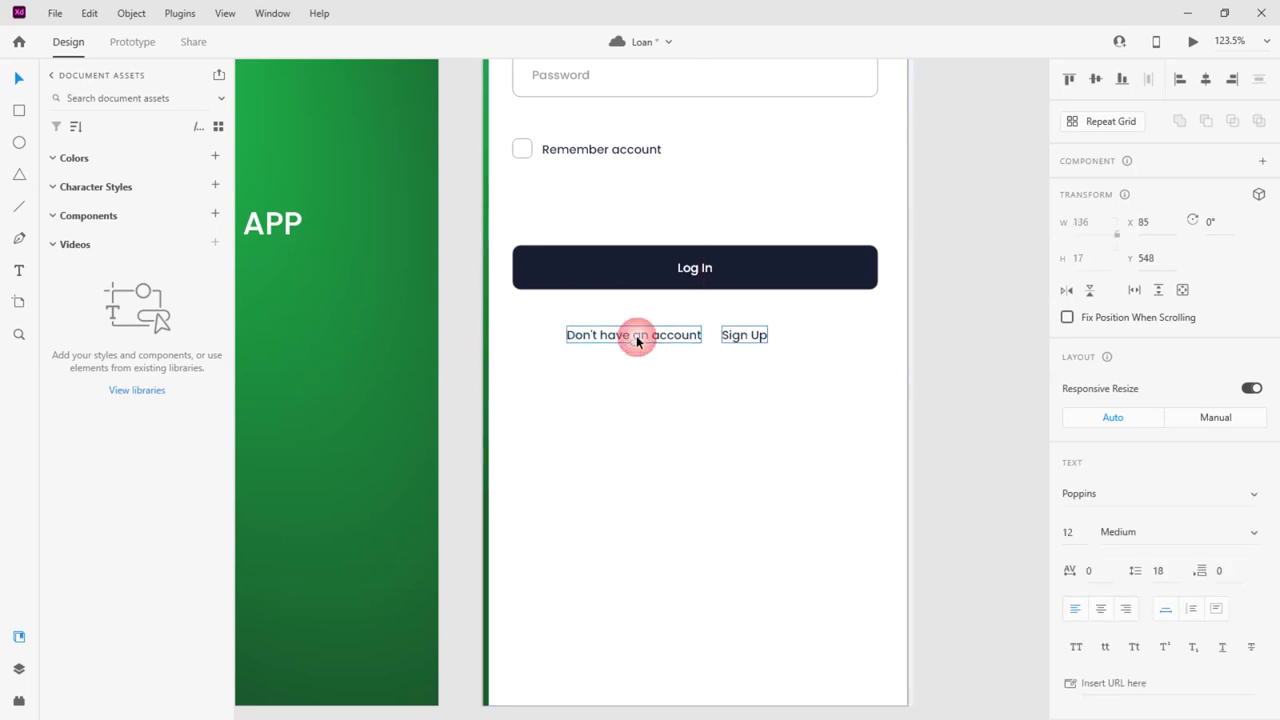
pyautogui.keyDown('shift'); pyautogui.click(739, 339); pyautogui.keyUp('shift')
pyautogui.hotkey('ctrl', 'g')
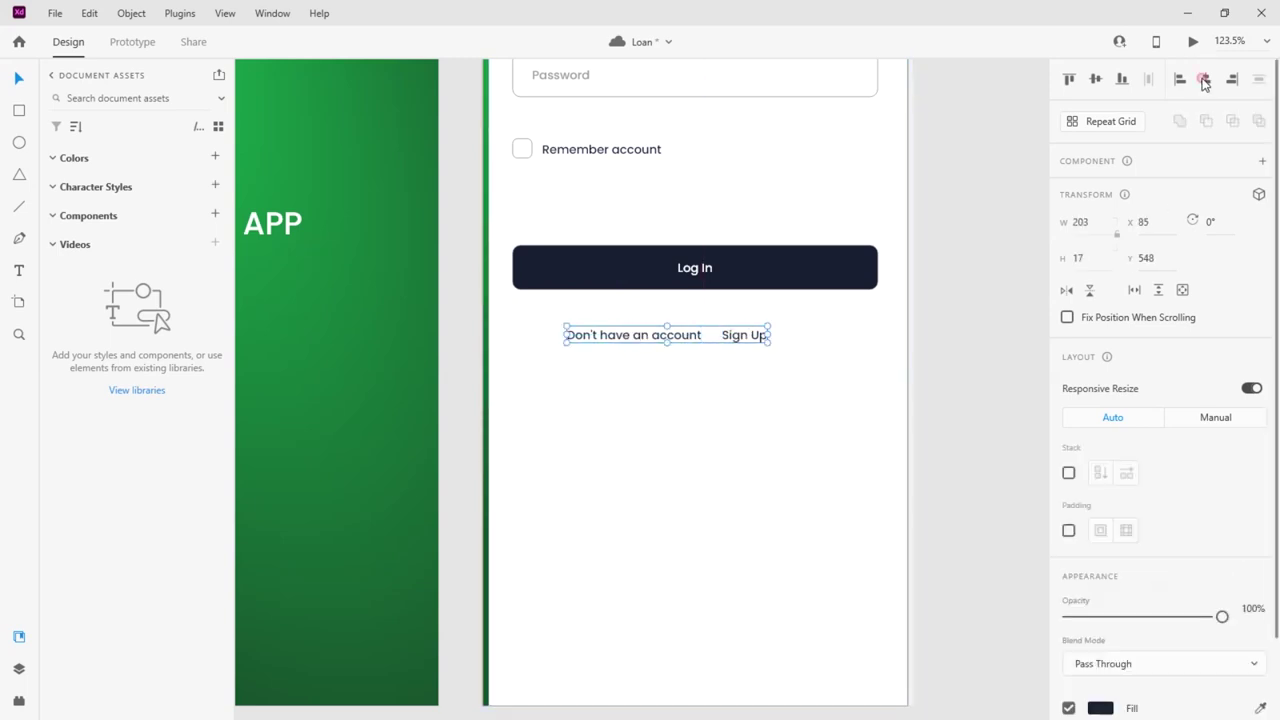
pyautogui.click(1205, 79)
pyautogui.press('Escape')
pyautogui.scroll(5, 786, 341)
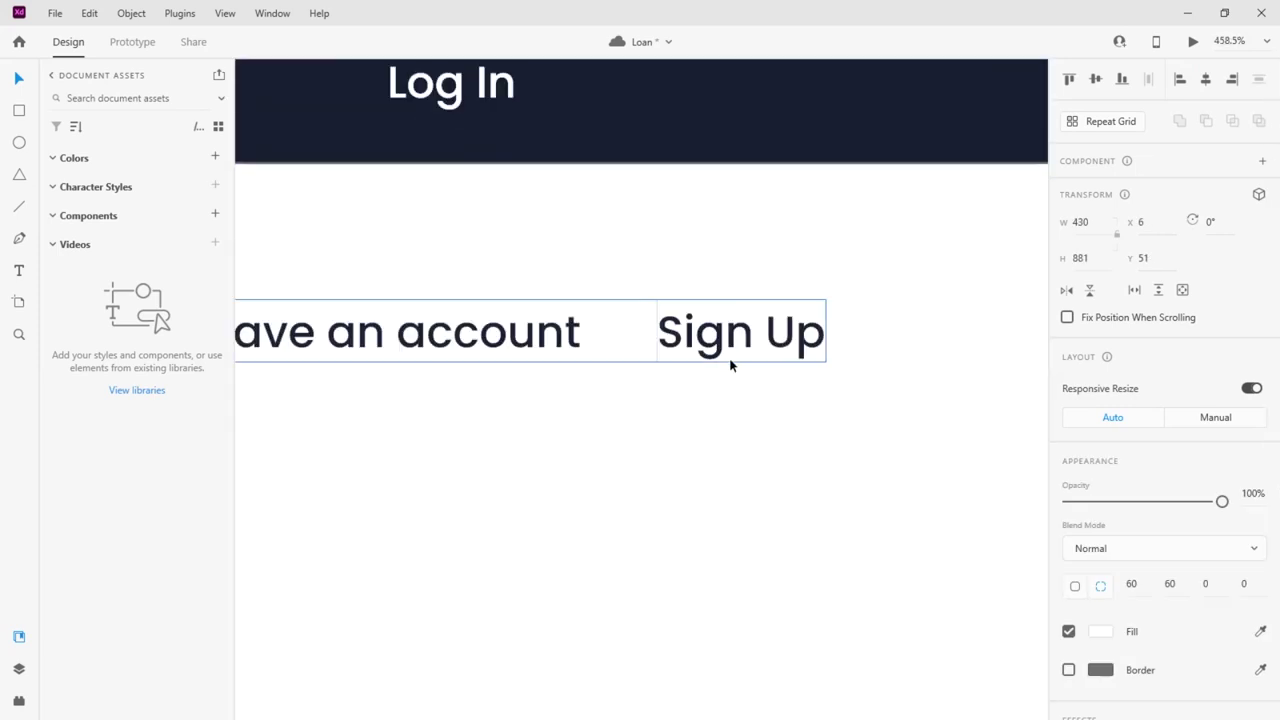
# Colour the Sign Up text gold-orange #EB9D01
pyautogui.doubleClick(690, 341)
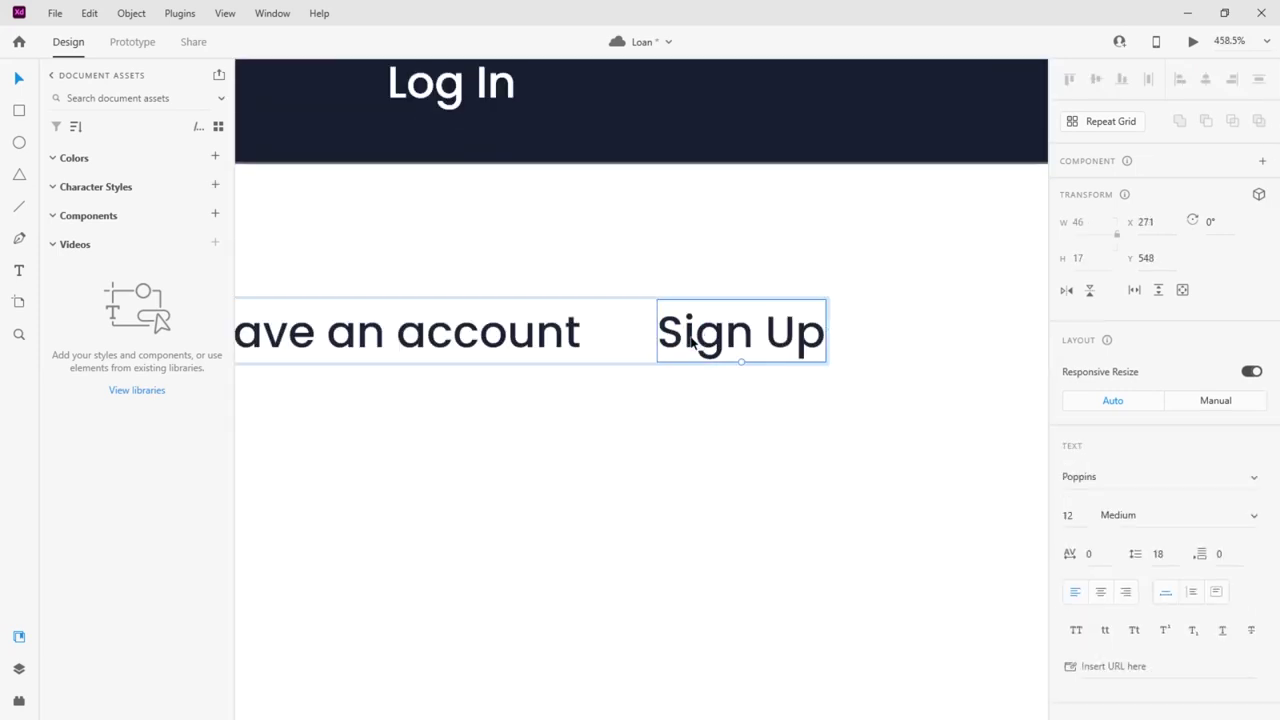
pyautogui.scroll(-5, 1150, 450)
pyautogui.click(1100, 448)
pyautogui.click(1019, 468)
pyautogui.moveTo(982, 394); pyautogui.dragTo(984, 348)
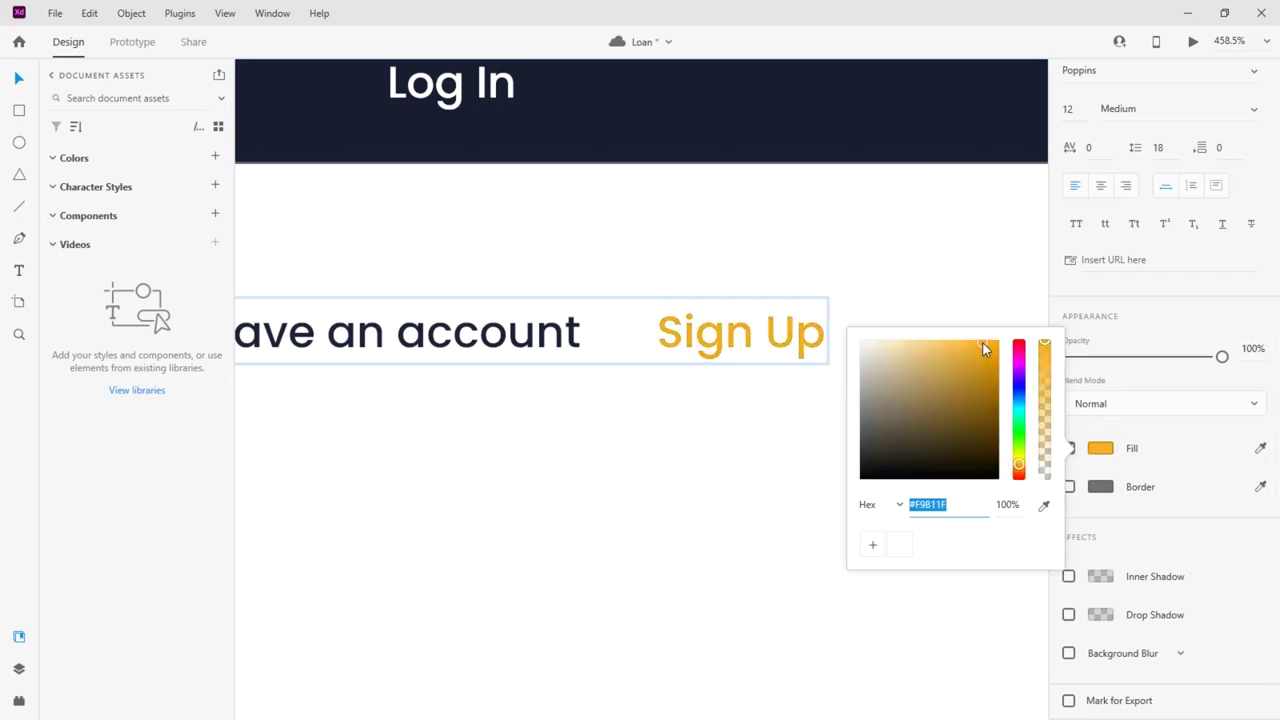
pyautogui.click(724, 430)
# Append '?.' after 'account' in the Don't have an account prompt
pyautogui.click(571, 331)
pyautogui.doubleClick(571, 331)
pyautogui.click(580, 331)
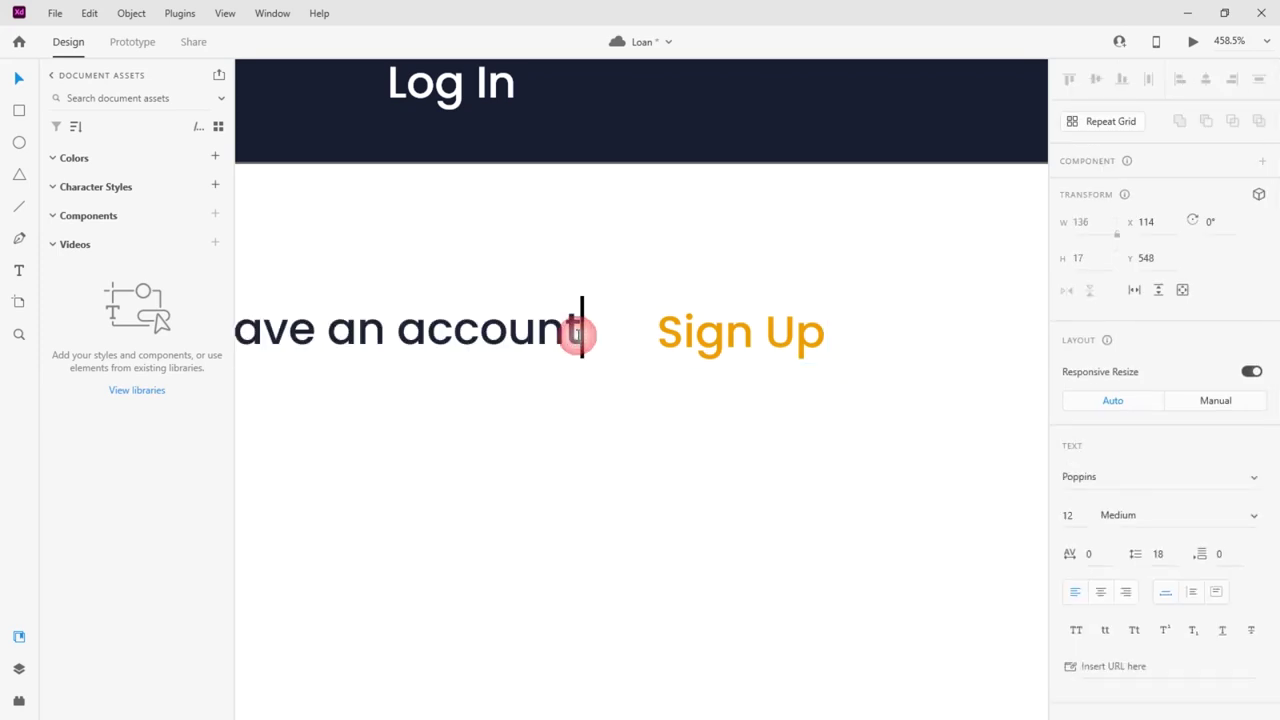
pyautogui.write('?.')
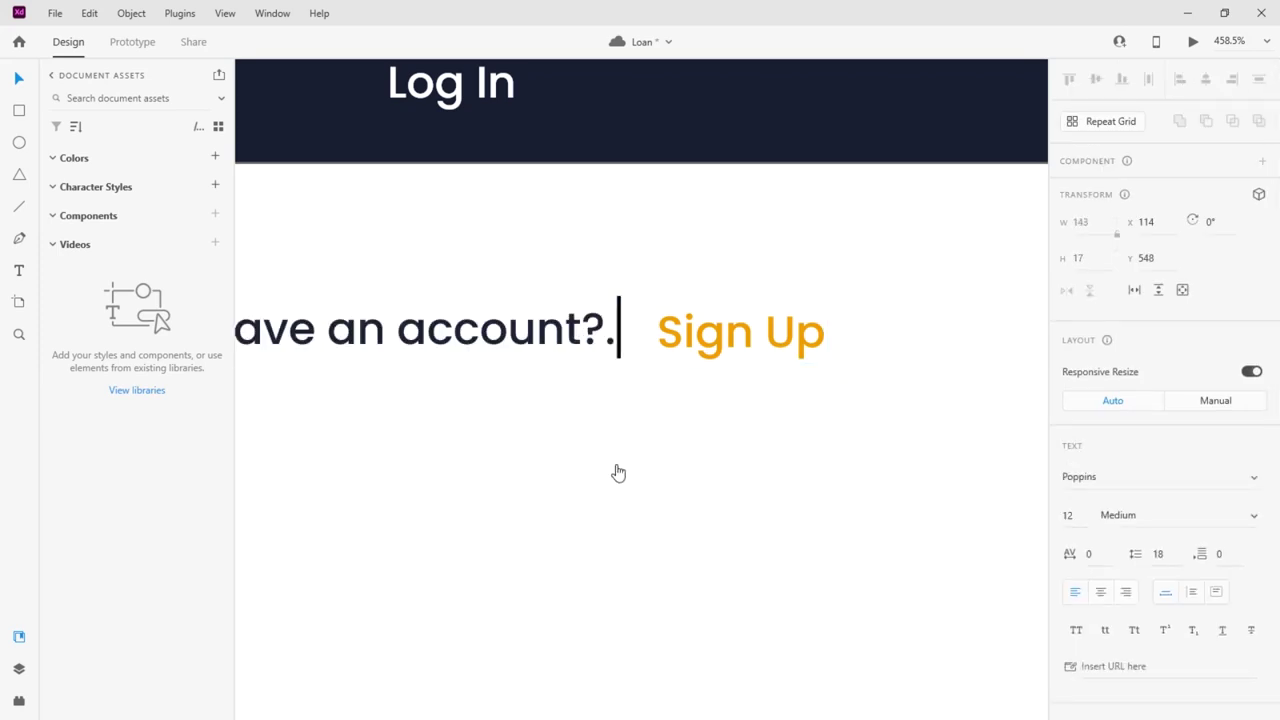
pyautogui.press('Escape')
pyautogui.press('Escape')
pyautogui.scroll(-5, 611, 401)
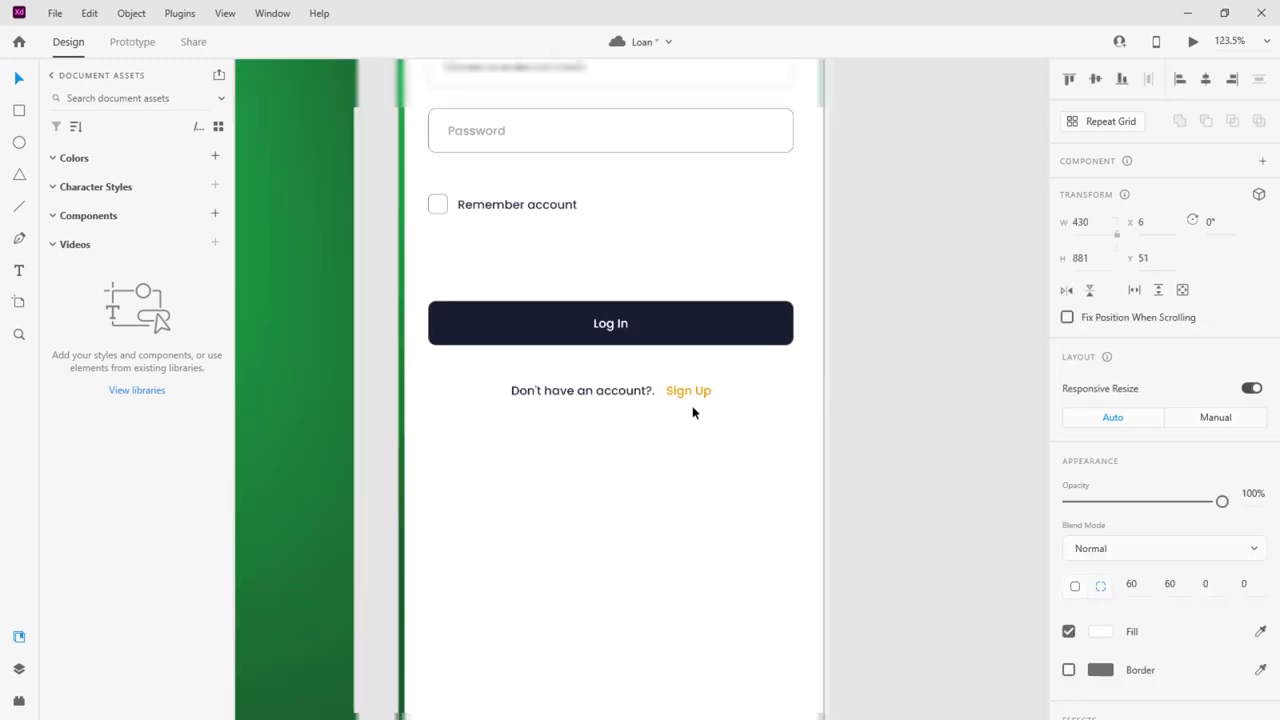
pyautogui.click(585, 395)
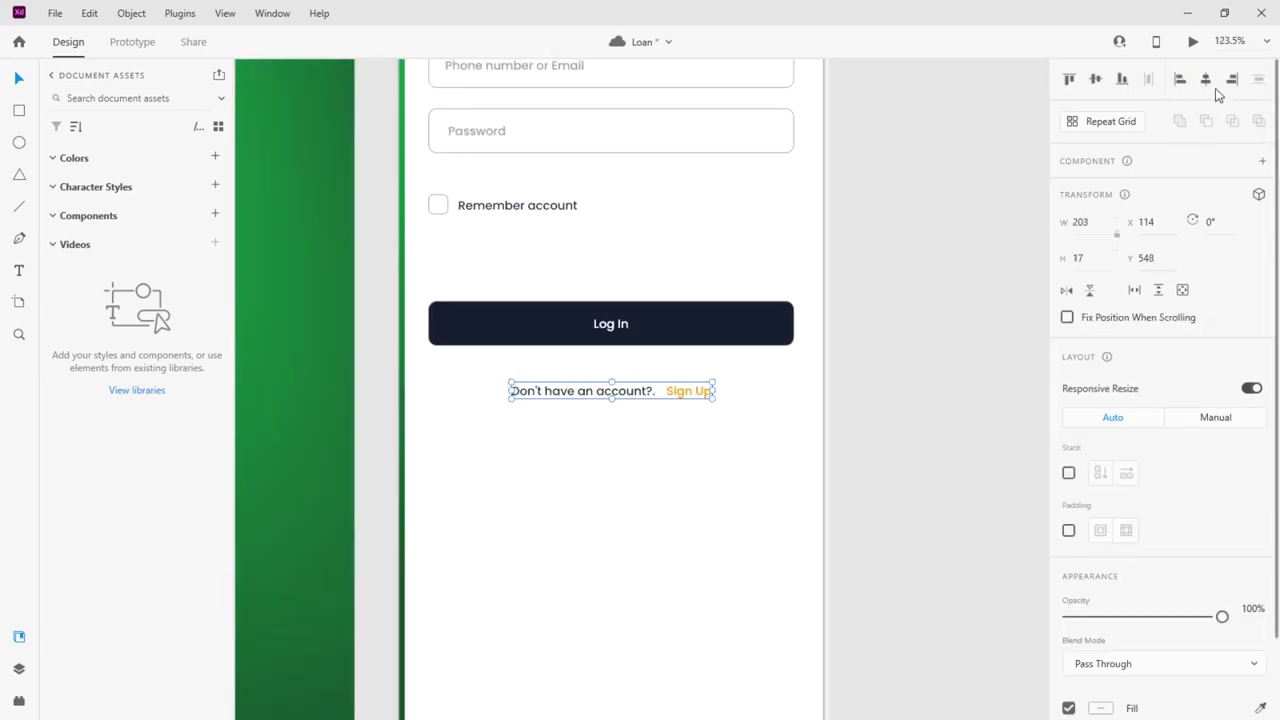
pyautogui.click(732, 459)
pyautogui.scroll(4, 726, 460)
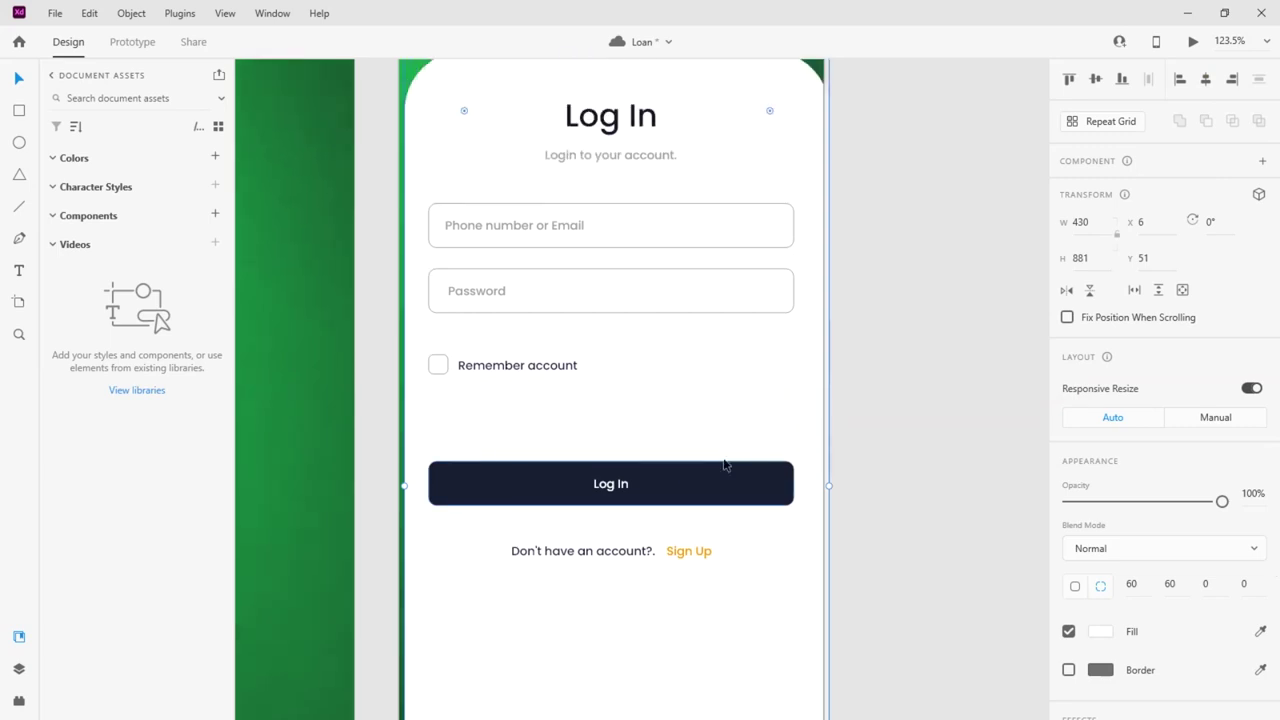
pyautogui.scroll(-5, 724, 465)
pyautogui.scroll(-2, 724, 465)
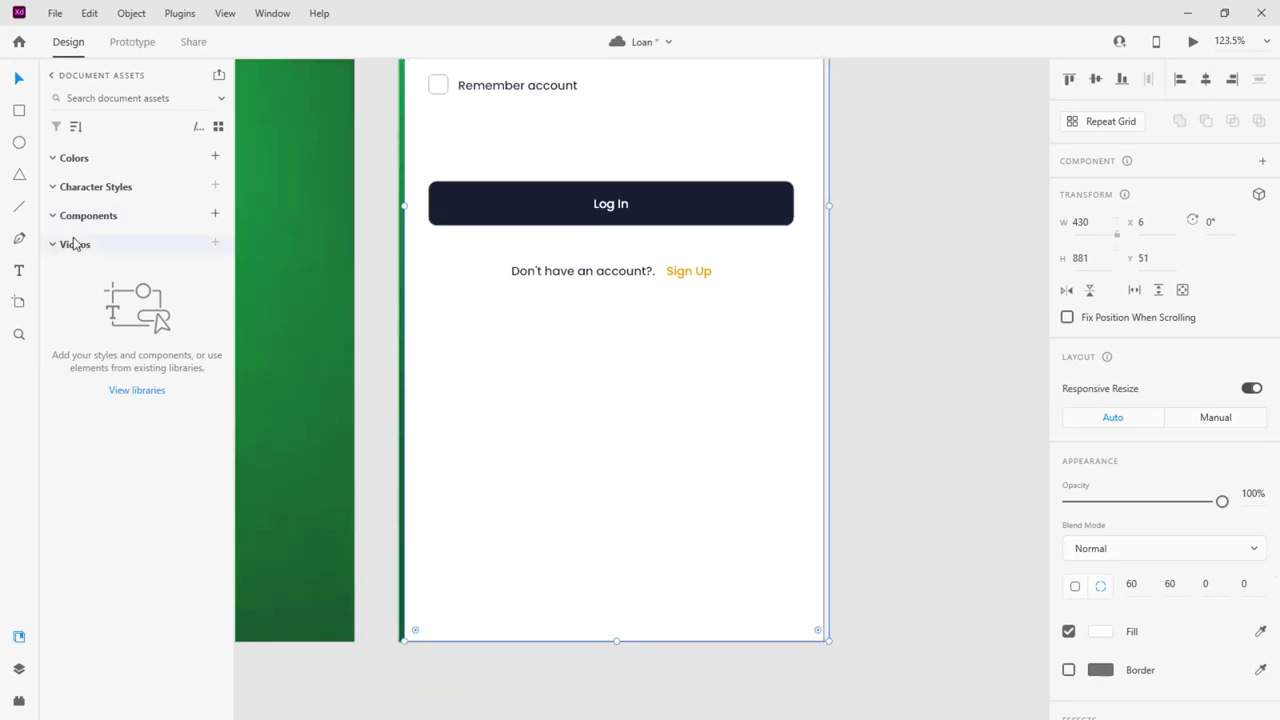
# Draw a rectangle under the sign-up prompt and centre it horizontally on the artboard
pyautogui.click(19, 111)
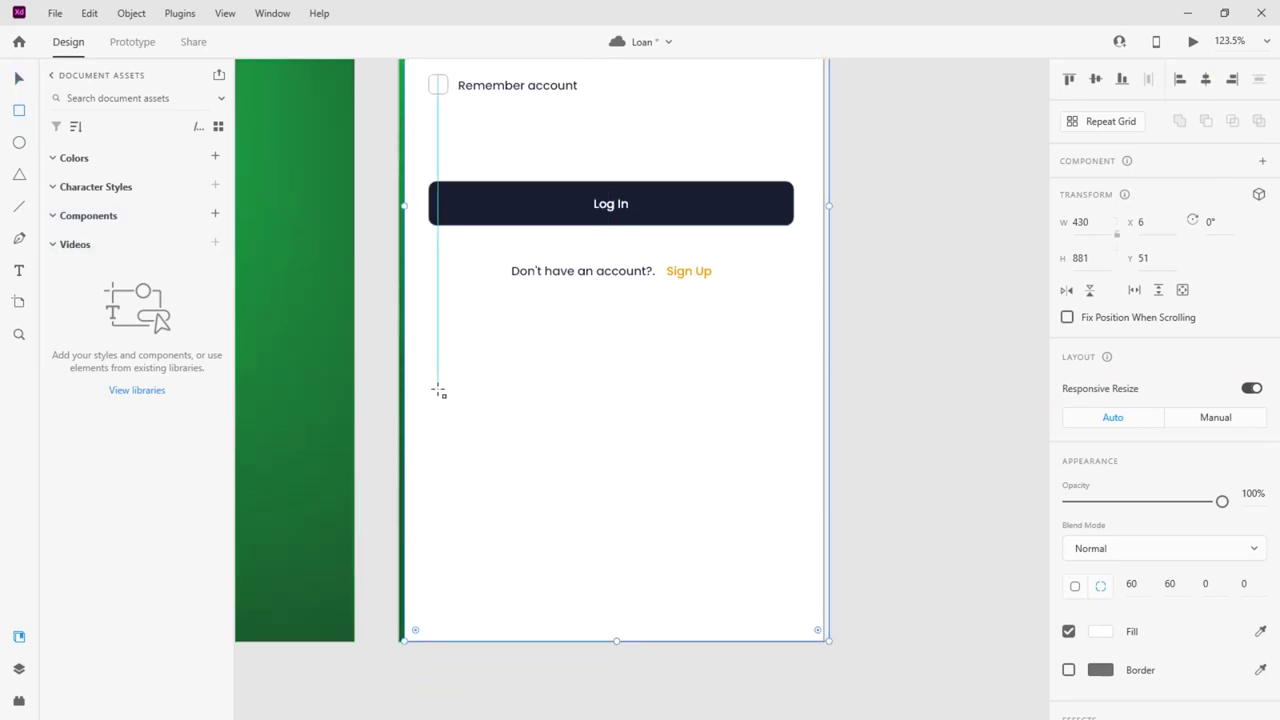
pyautogui.moveTo(431, 406)
pyautogui.mouseDown()
pyautogui.moveTo(736, 567)
pyautogui.moveTo(777, 575)
pyautogui.moveTo(790, 556)
pyautogui.moveTo(800, 580)
pyautogui.moveTo(792, 537)
pyautogui.mouseUp()
pyautogui.click(19, 78)
pyautogui.moveTo(500, 443); pyautogui.dragTo(492, 357)
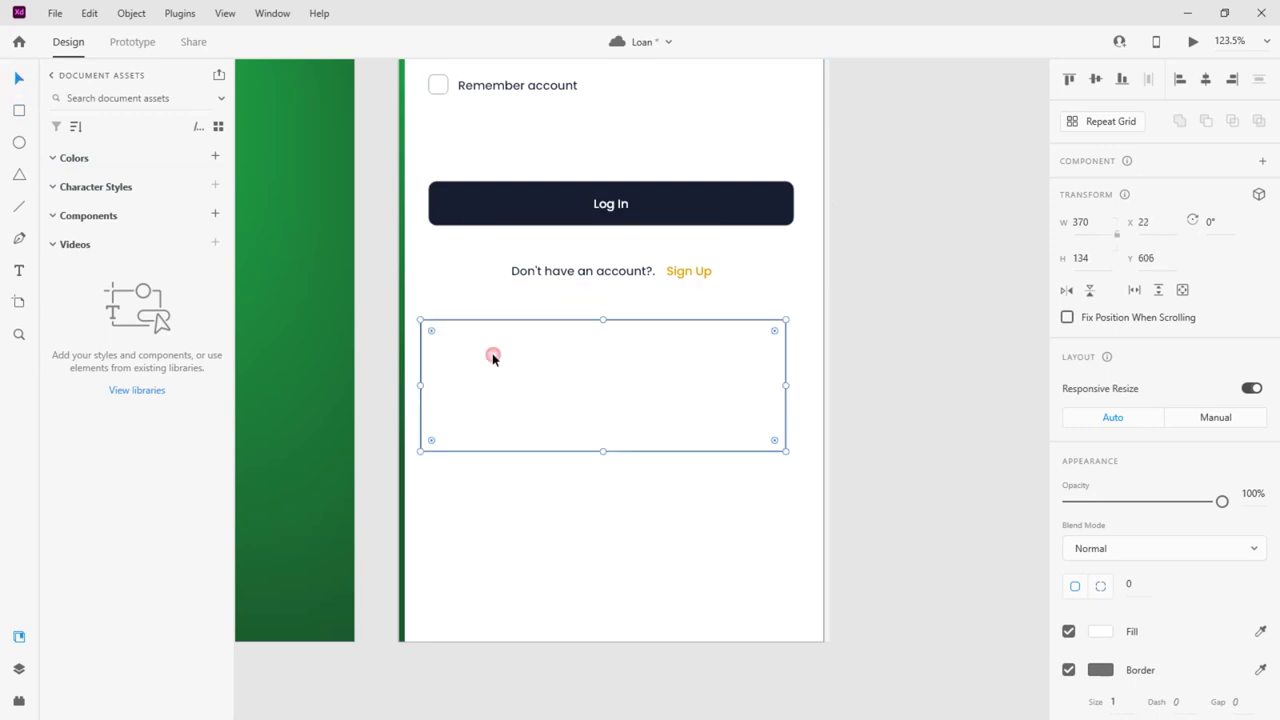
pyautogui.click(1205, 80)
# Duplicate the box below, resize both boxes, and centre the lower one
pyautogui.moveTo(598, 421); pyautogui.dragTo(600, 570)
pyautogui.click(627, 410)
pyautogui.moveTo(608, 452); pyautogui.dragTo(611, 401)
pyautogui.moveTo(580, 540); pyautogui.dragTo(581, 530)
pyautogui.moveTo(611, 598); pyautogui.dragTo(610, 557)
pyautogui.moveTo(612, 392); pyautogui.dragTo(615, 401)
pyautogui.click(585, 548)
pyautogui.click(1206, 79)
# Copy the Remember account text above the upper box and rename it 'Promotion'
pyautogui.click(529, 86)
pyautogui.moveTo(527, 86); pyautogui.dragTo(508, 313)
pyautogui.moveTo(535, 380); pyautogui.dragTo(546, 383)
pyautogui.click(491, 317)
pyautogui.doubleClick(489, 316)
pyautogui.write('P')
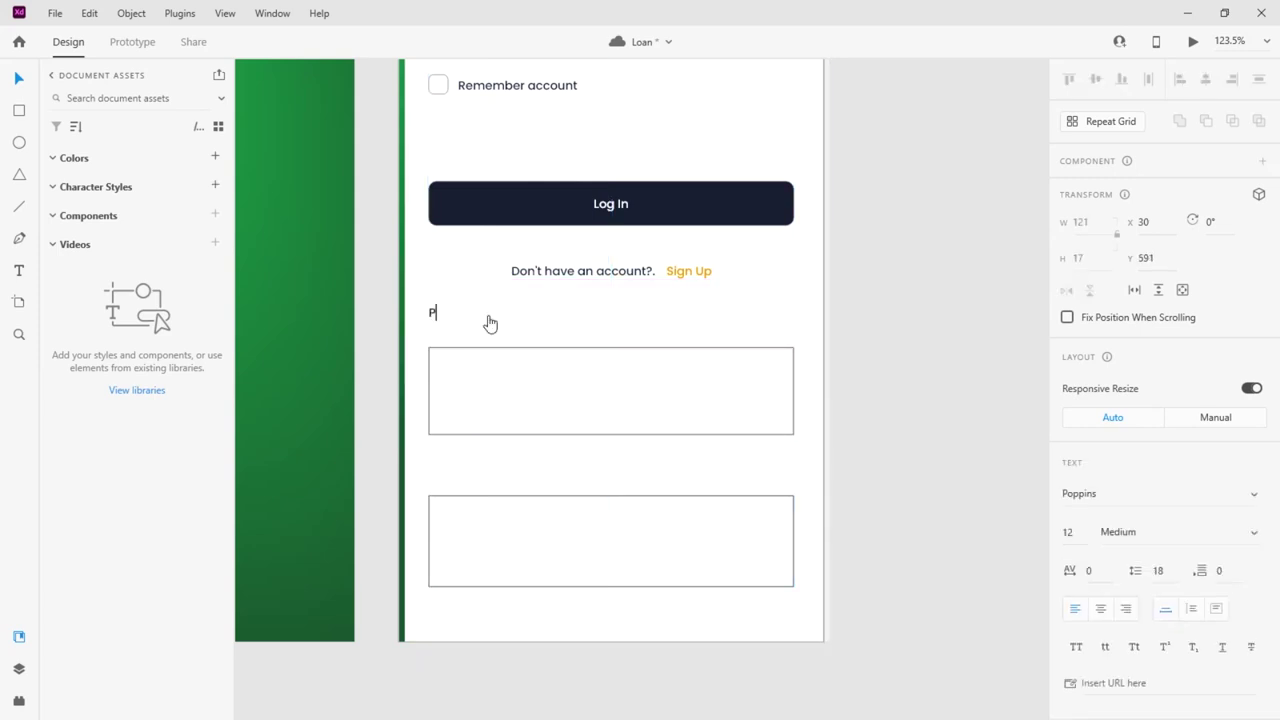
pyautogui.write('romotion')
pyautogui.press('Escape')
pyautogui.moveTo(464, 317); pyautogui.dragTo(443, 366)
# Set the Promotion label's font size to 16
pyautogui.click(437, 360)
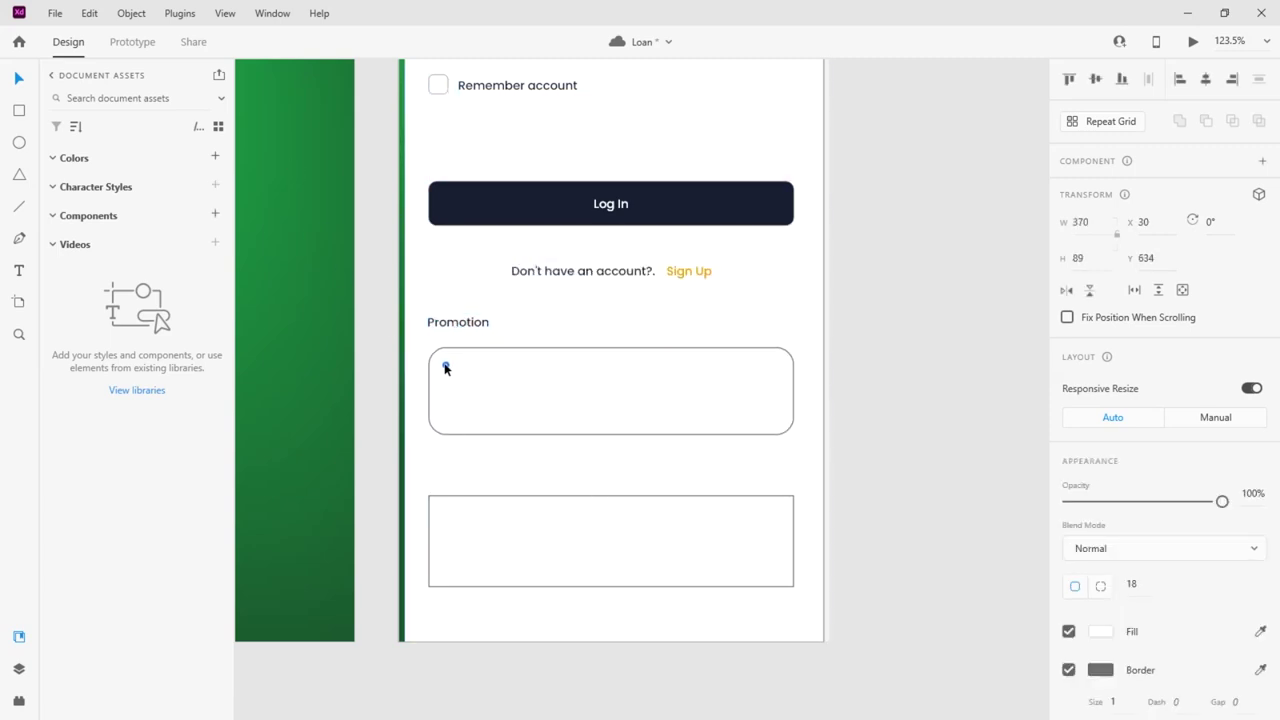
pyautogui.click(463, 326)
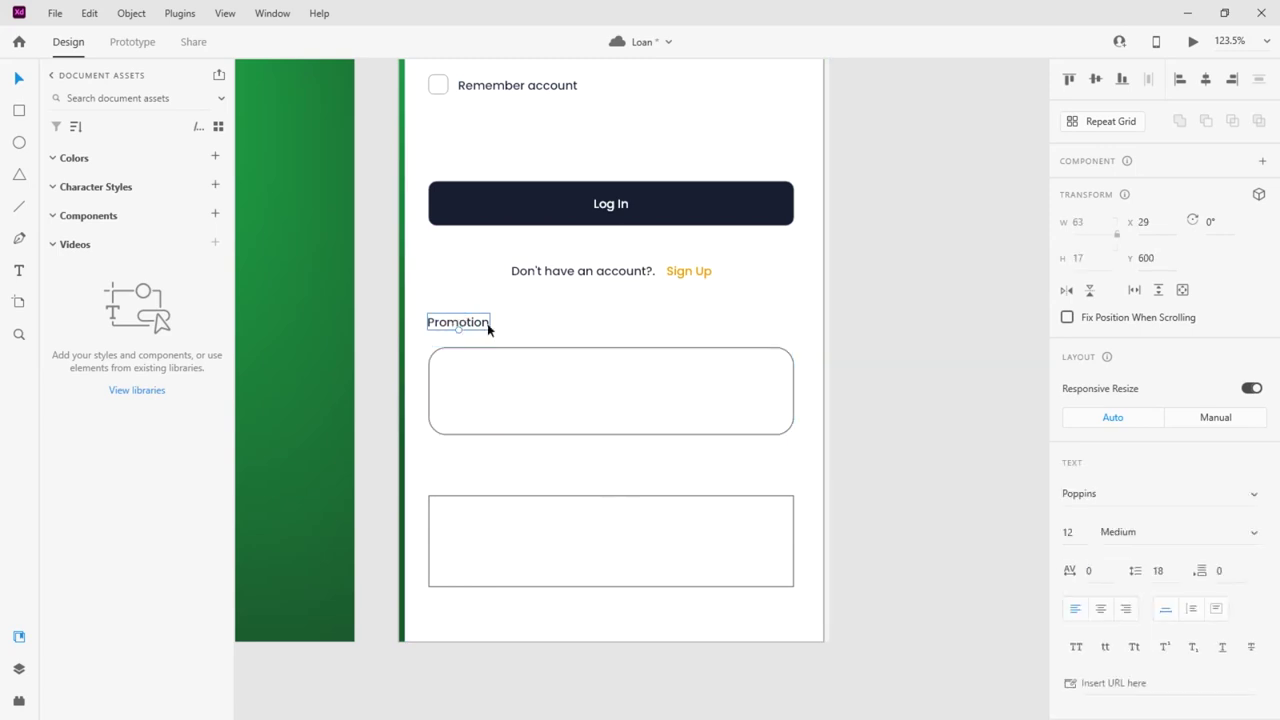
pyautogui.click(1068, 532)
pyautogui.write('16')
pyautogui.press('Return')
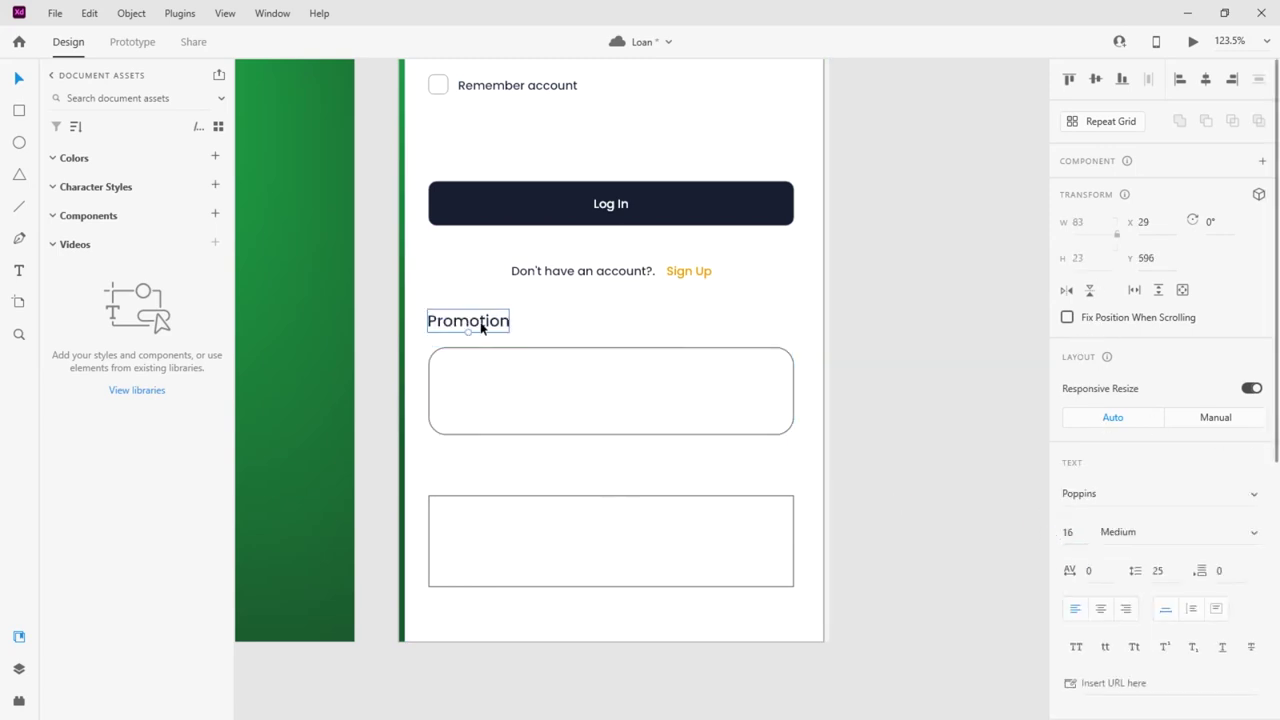
# Copy the Promotion label above the lower box and retype it as 'Interest rate'
pyautogui.moveTo(481, 327); pyautogui.dragTo(479, 480)
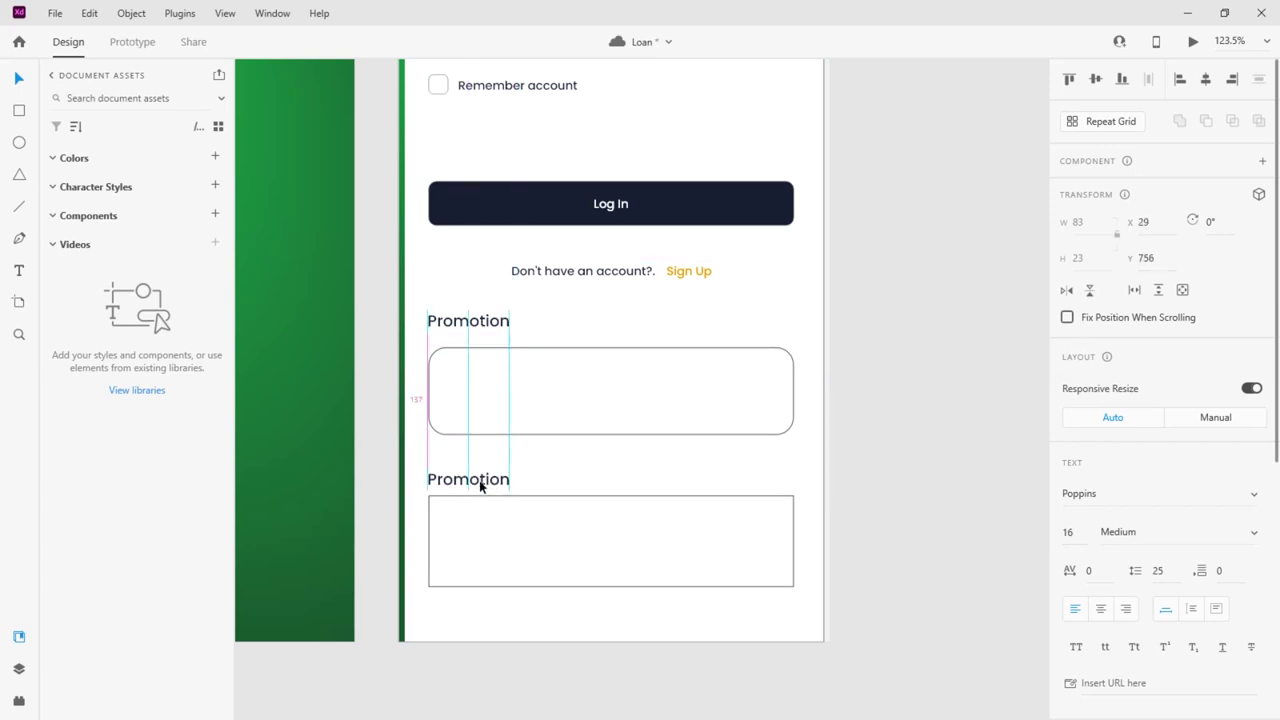
pyautogui.doubleClick(479, 478)
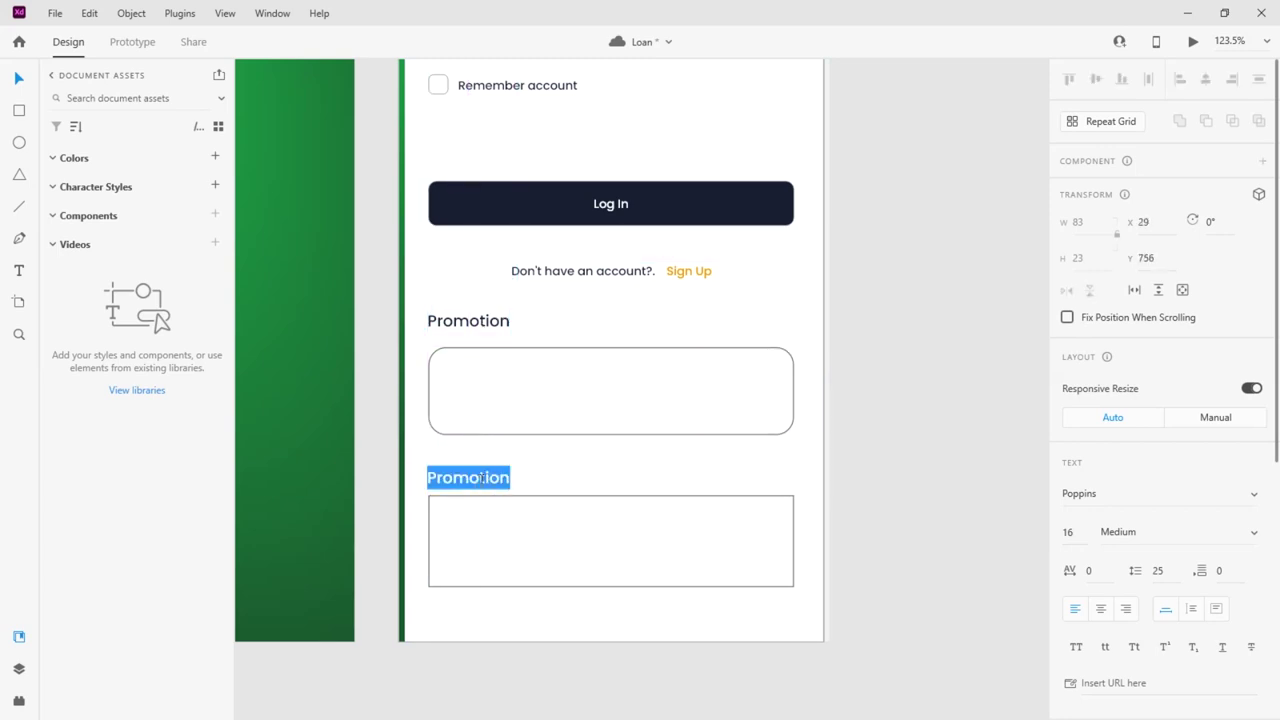
pyautogui.write('Interas')
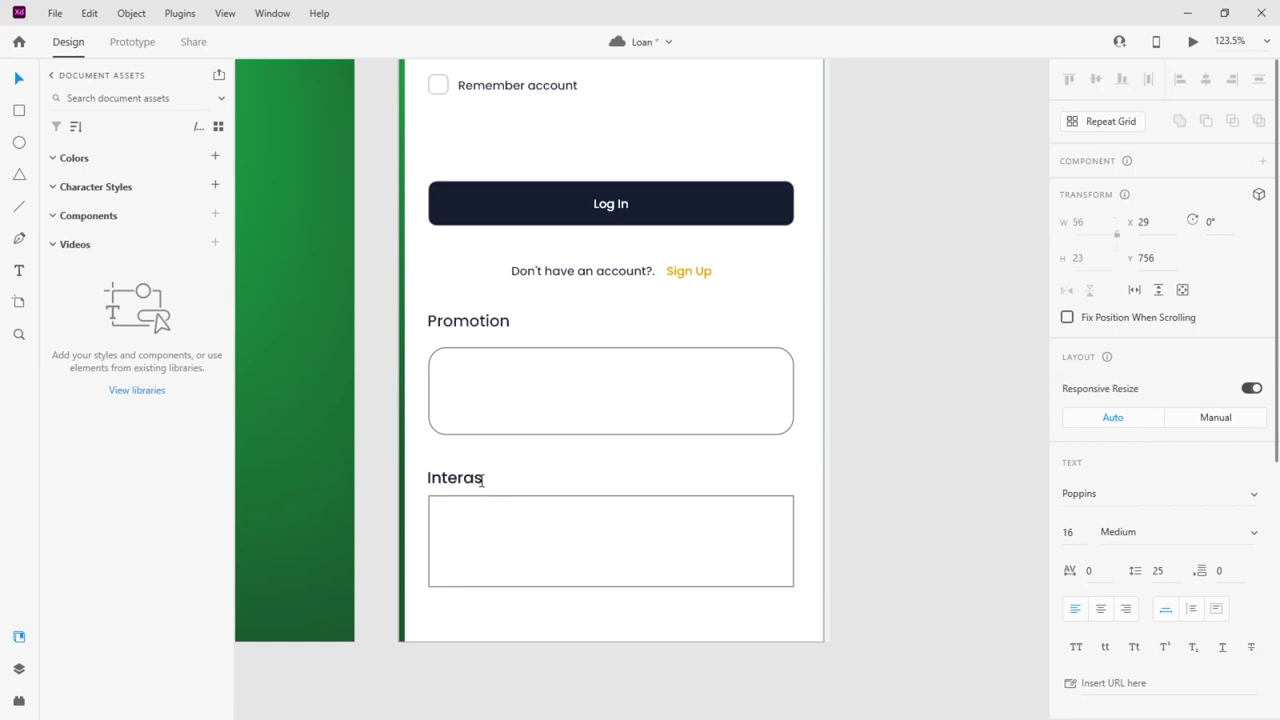
pyautogui.press('BackSpace')
pyautogui.press('BackSpace')
pyautogui.write('ate')
pyautogui.write('s')
pyautogui.press('BackSpace')
pyautogui.press('BackSpace')
pyautogui.press('BackSpace')
pyautogui.press('BackSpace')
pyautogui.press('BackSpace')
pyautogui.press('BackSpace')
pyautogui.press('BackSpace')
pyautogui.press('BackSpace')
pyautogui.press('BackSpace')
pyautogui.press('BackSpace')
pyautogui.write('Inter')
pyautogui.write('est rate')
# Set the Interest rate box's corner radius to 10 to match the Promotion box
pyautogui.click(22, 77)
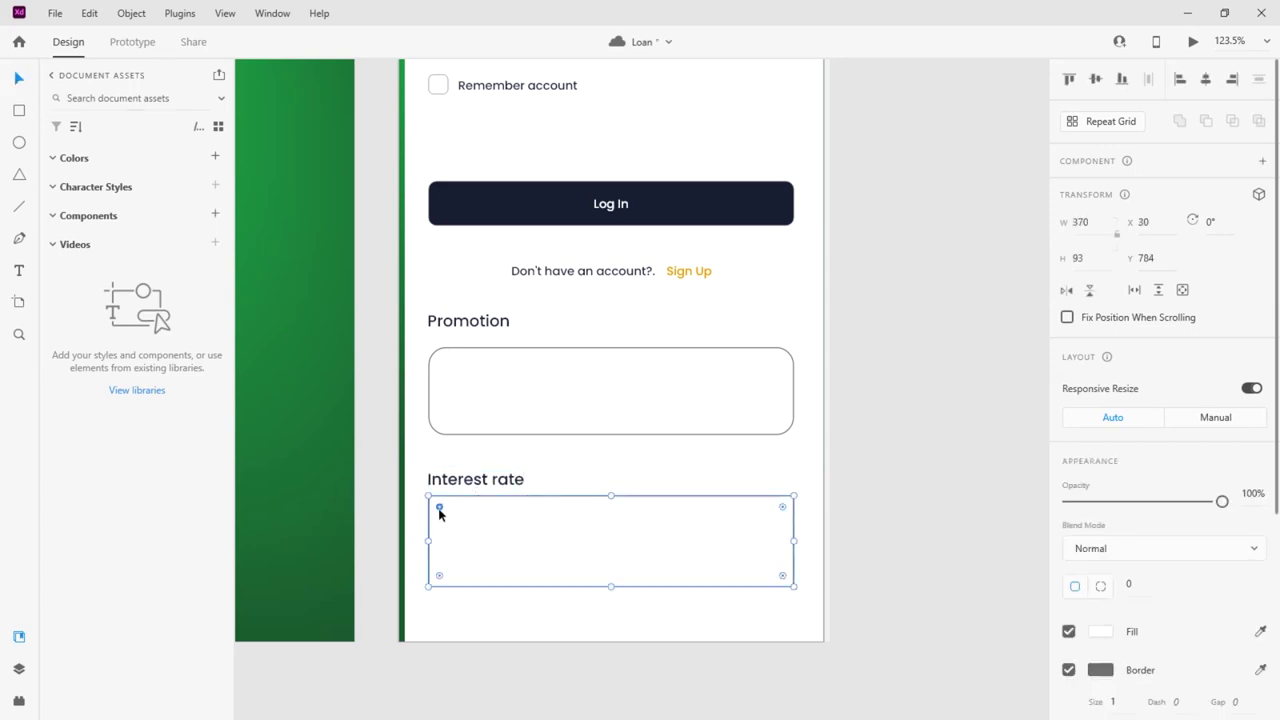
pyautogui.click(530, 421)
pyautogui.click(1126, 588)
pyautogui.click(771, 660)
pyautogui.click(689, 571)
pyautogui.click(1101, 588)
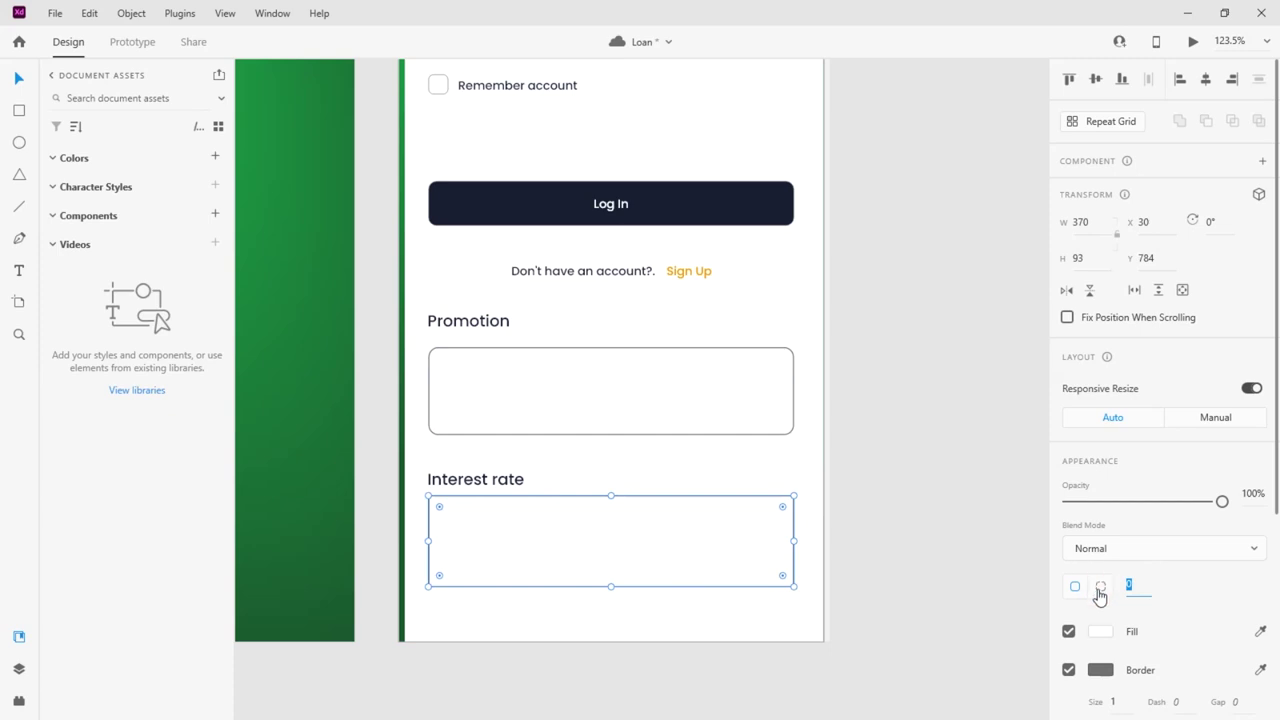
pyautogui.write('10')
pyautogui.press('Return')
# Compare both boxes' border settings and settle the Promotion label just above its box
pyautogui.click(1100, 669)
pyautogui.click(1110, 700)
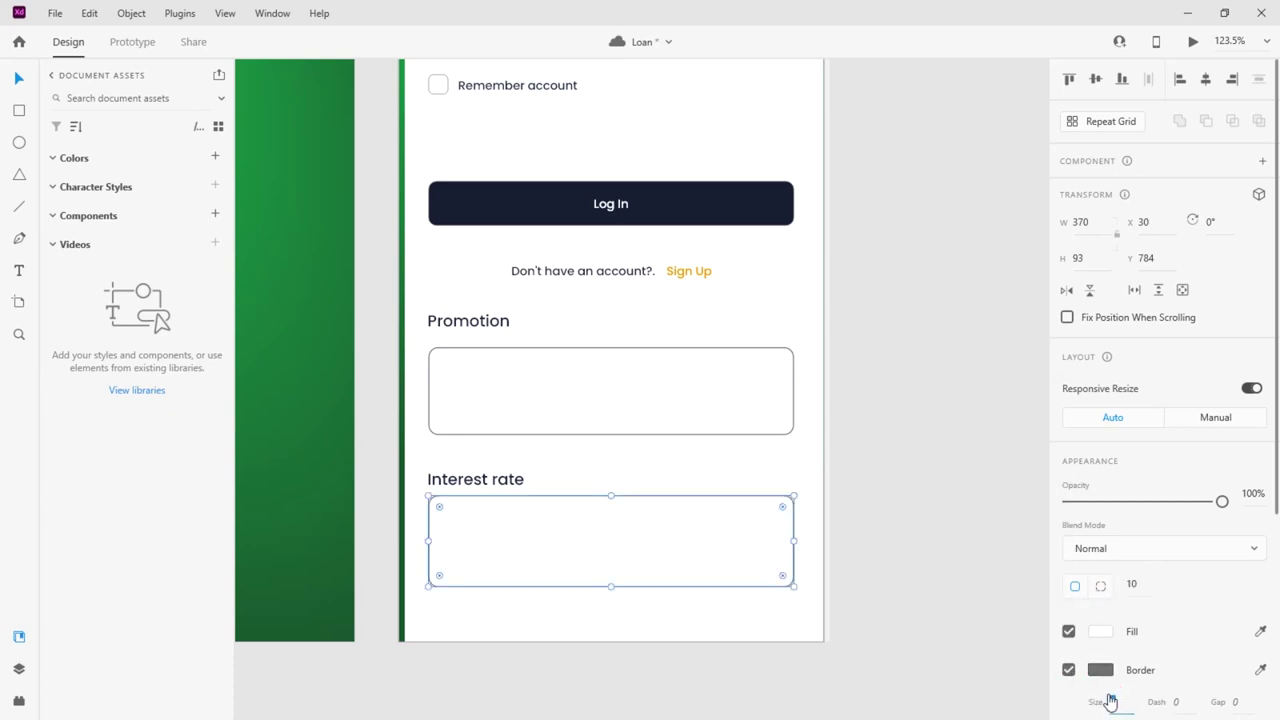
pyautogui.click(691, 400)
pyautogui.click(1117, 700)
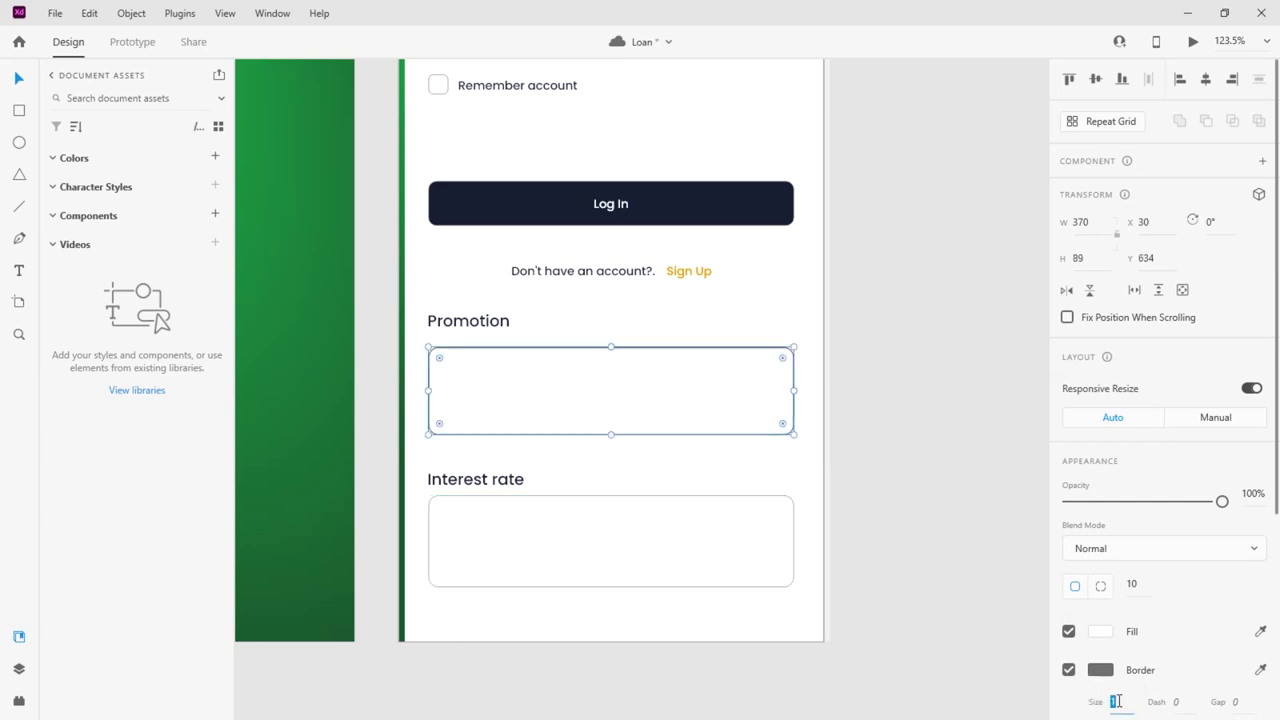
pyautogui.click(802, 507)
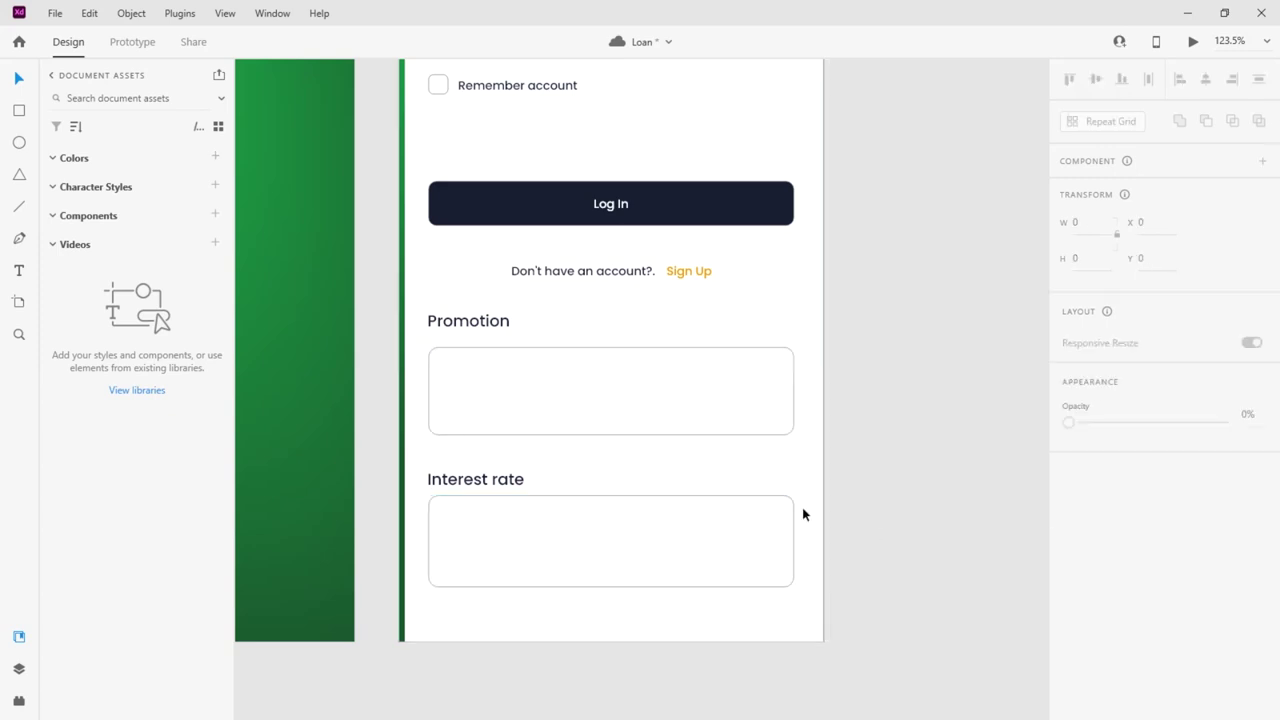
pyautogui.click(495, 328)
pyautogui.click(458, 482)
pyautogui.click(466, 334)
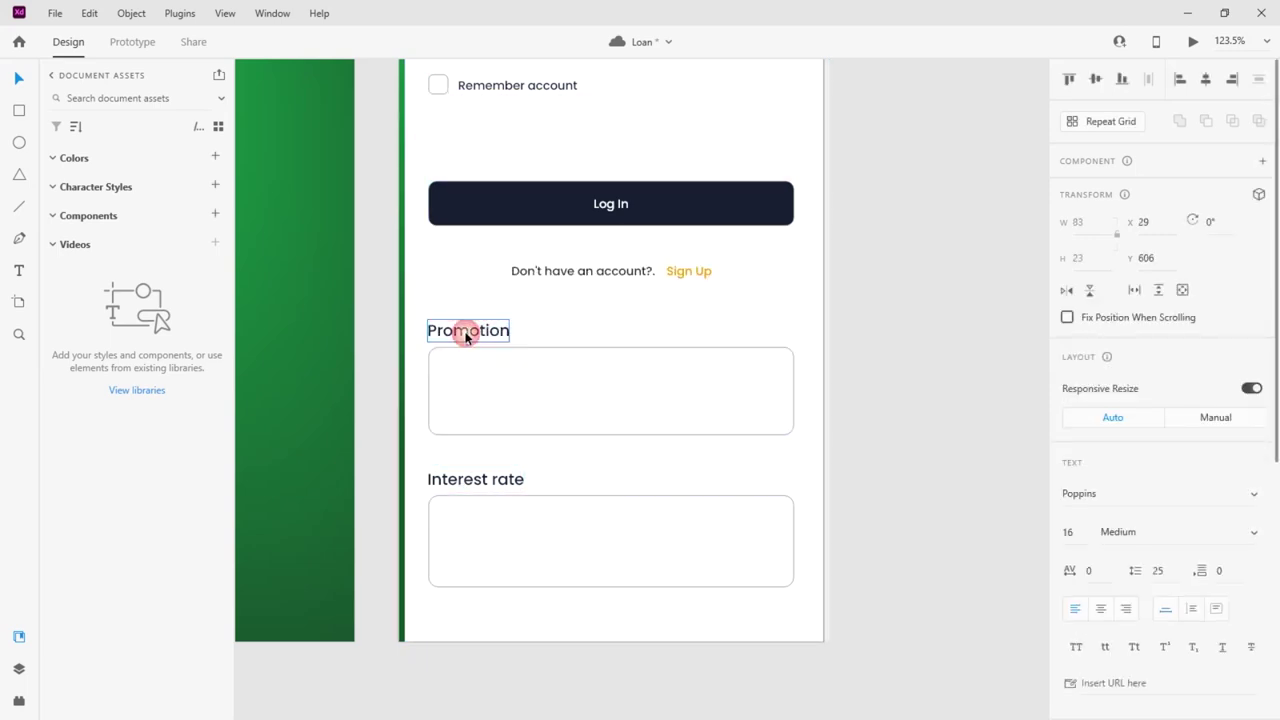
pyautogui.click(866, 433)
pyautogui.click(19, 206)
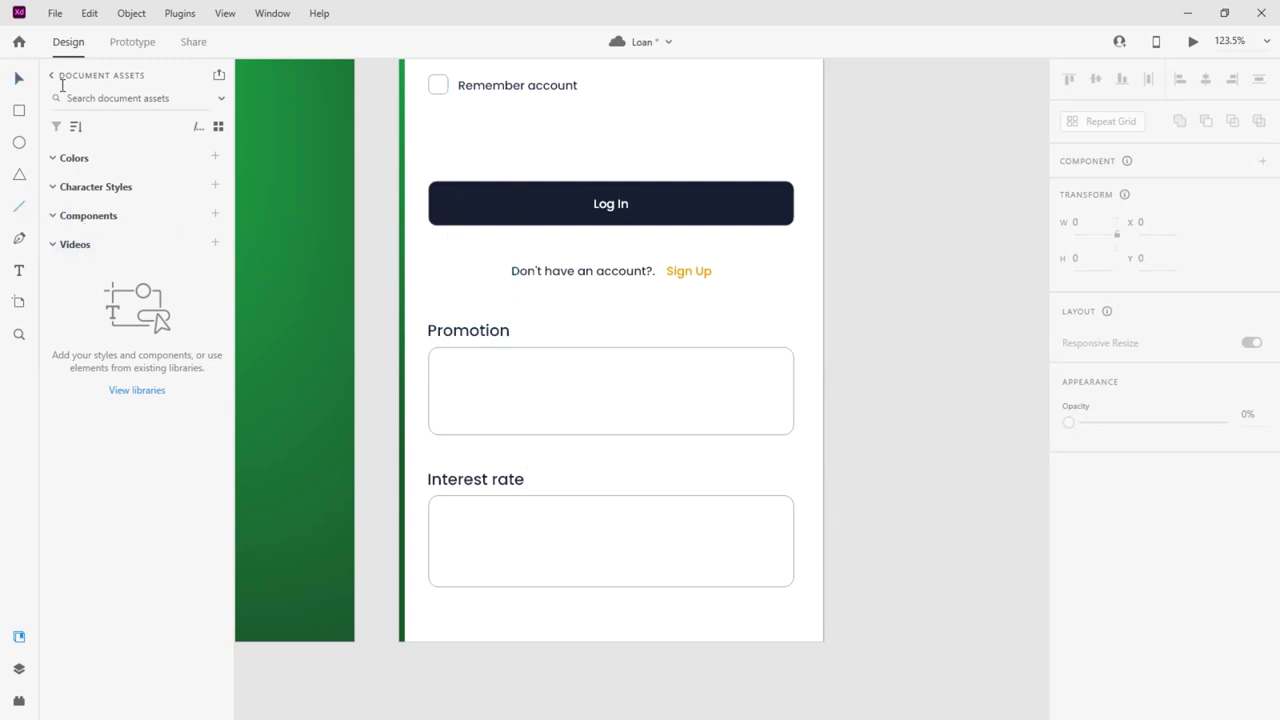
# Draw a tiny circle on the Promotion box with a navy #162239 border
pyautogui.click(19, 142)
pyautogui.scroll(5, 638, 446)
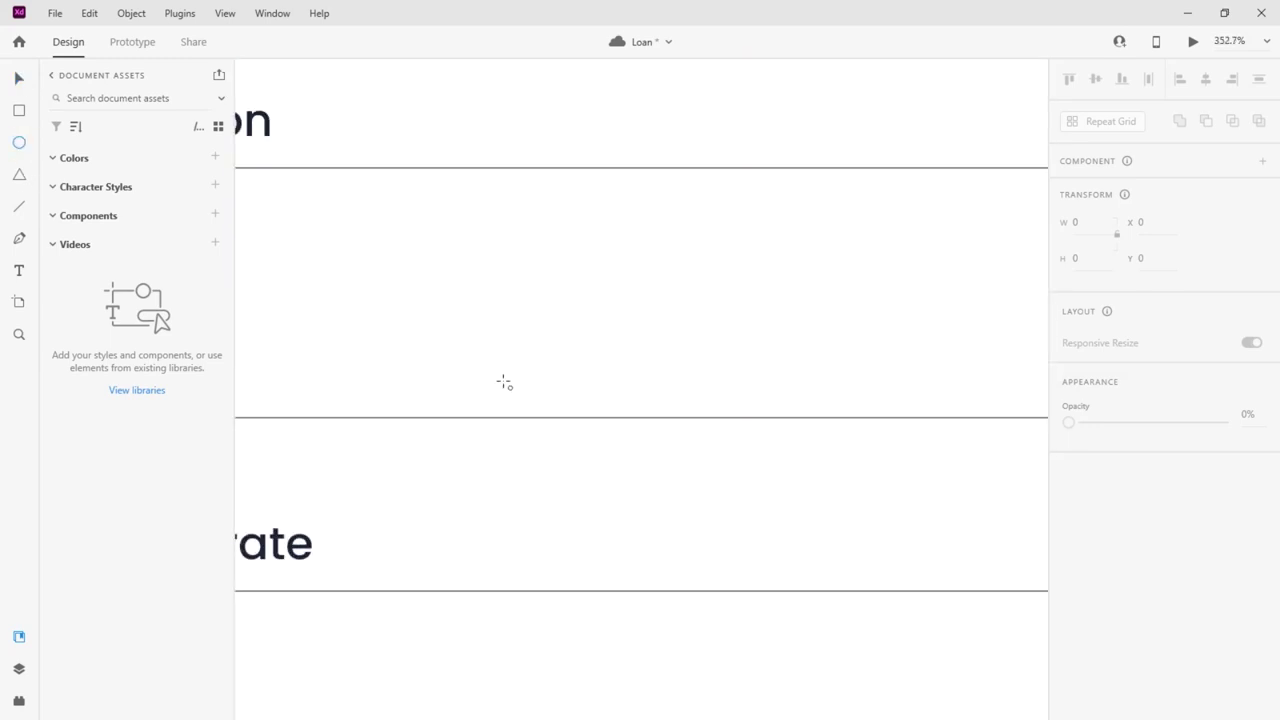
pyautogui.scroll(4, 504, 383)
pyautogui.moveTo(481, 390); pyautogui.dragTo(510, 422)
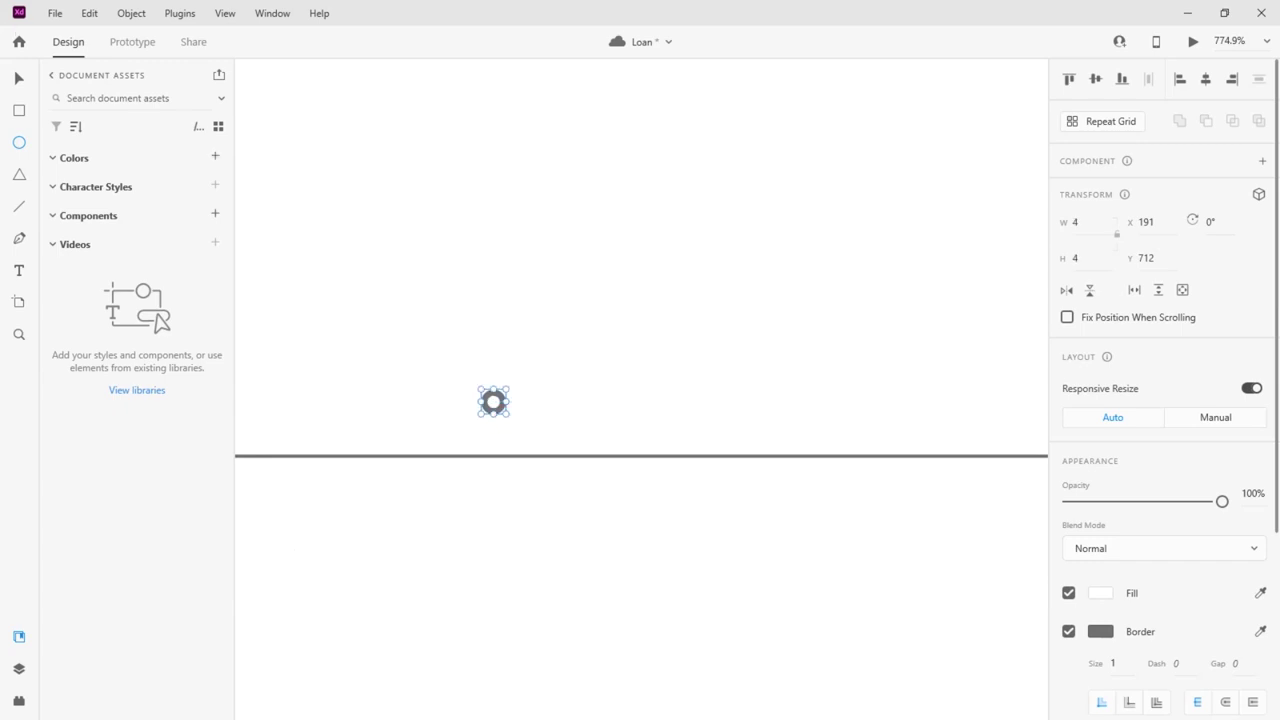
pyautogui.click(19, 78)
pyautogui.click(1101, 633)
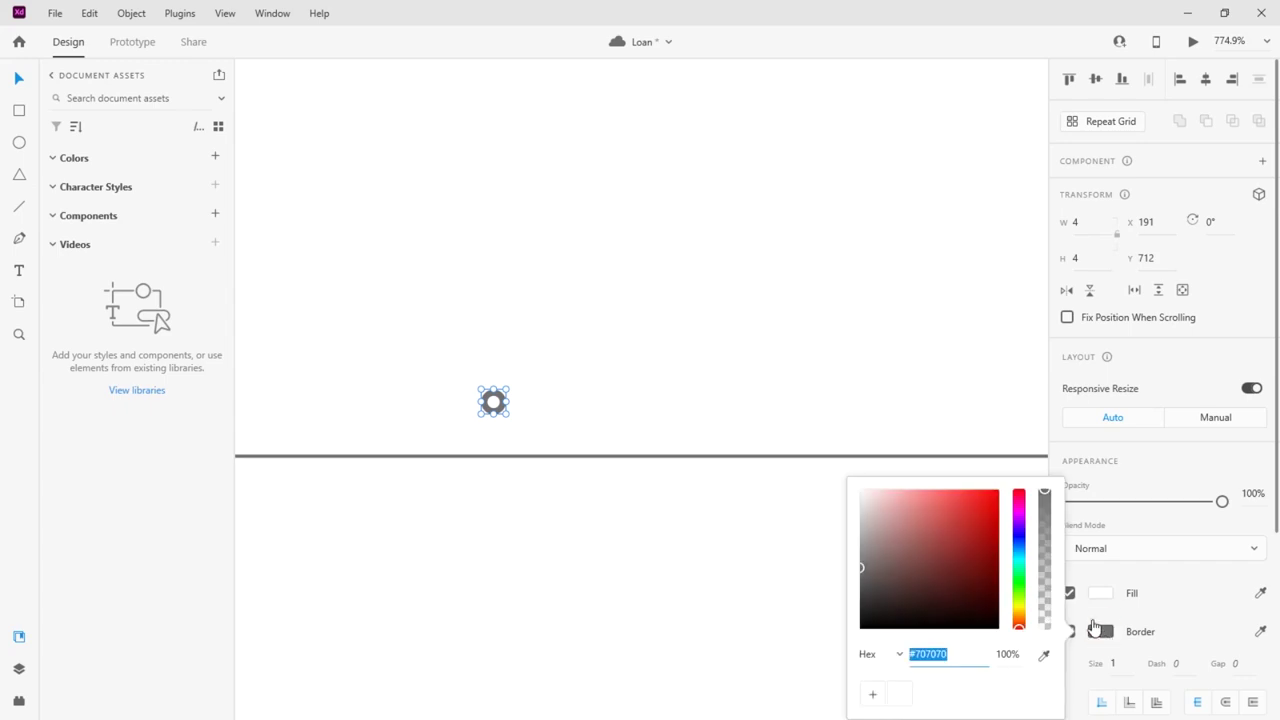
pyautogui.moveTo(1019, 566); pyautogui.dragTo(1019, 543)
pyautogui.click(943, 598)
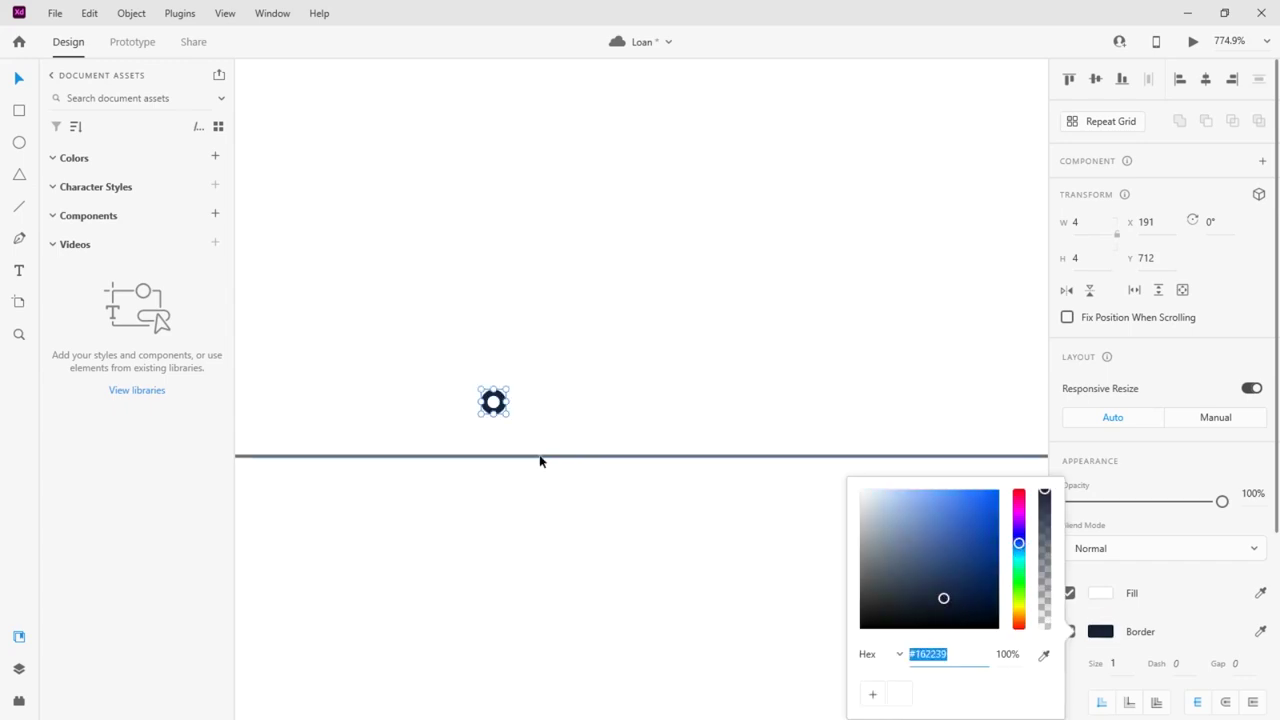
# Copy the circle into a row of three dots, group them and centre the group
pyautogui.moveTo(496, 408); pyautogui.dragTo(556, 403)
pyautogui.keyDown('shift'); pyautogui.click(524, 402); pyautogui.keyUp('shift')
pyautogui.keyDown('shift'); pyautogui.click(493, 402); pyautogui.keyUp('shift')
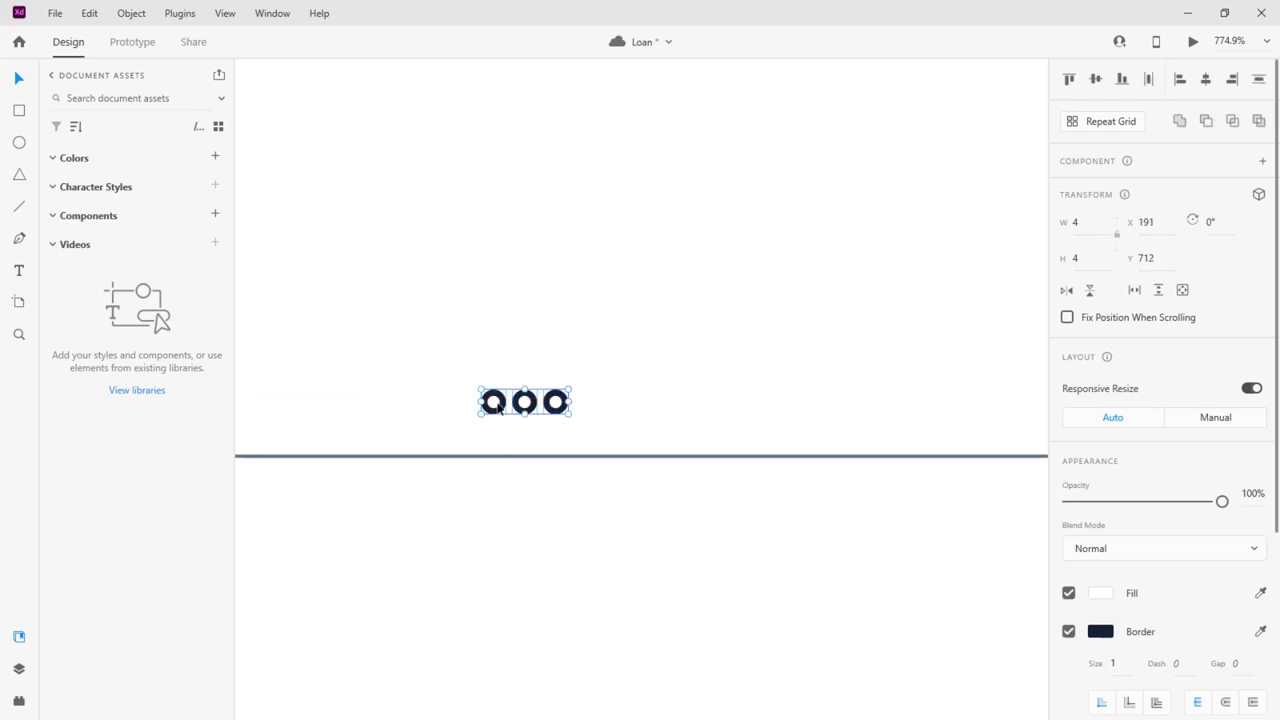
pyautogui.hotkey('ctrl', 'g')
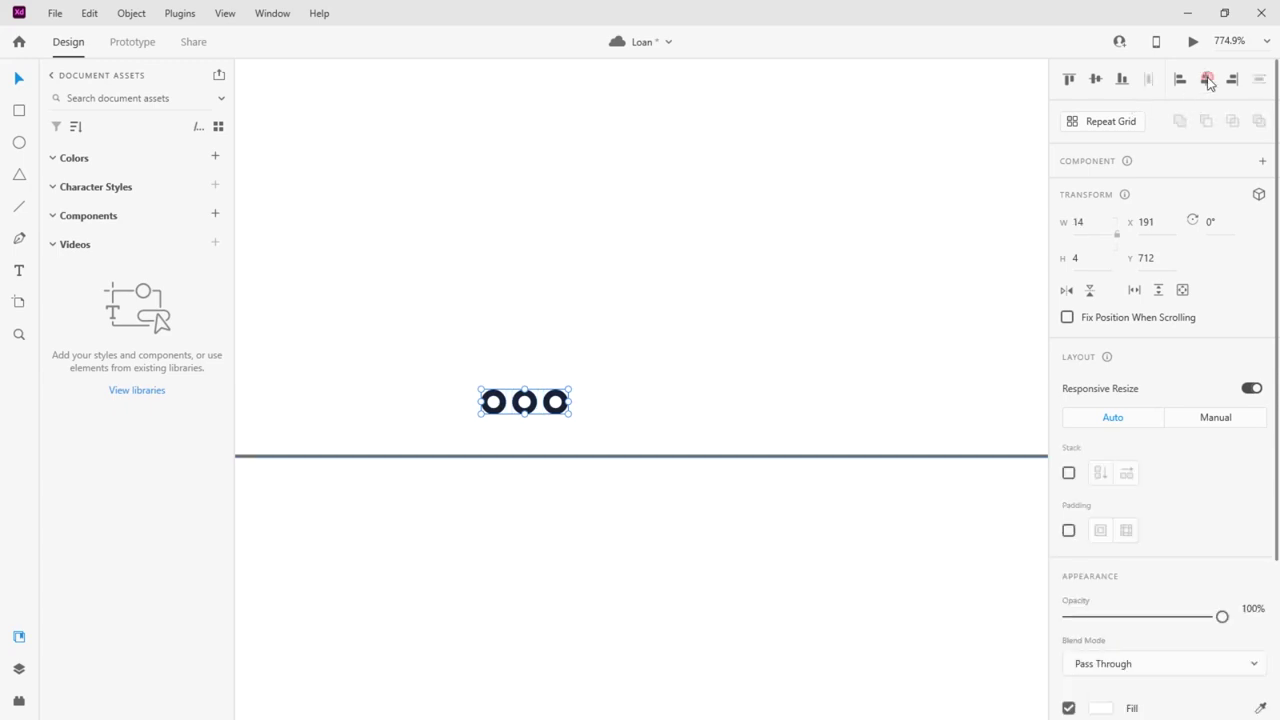
pyautogui.click(1205, 79)
# Fill the first dot with the saved navy colour
pyautogui.doubleClick(601, 409)
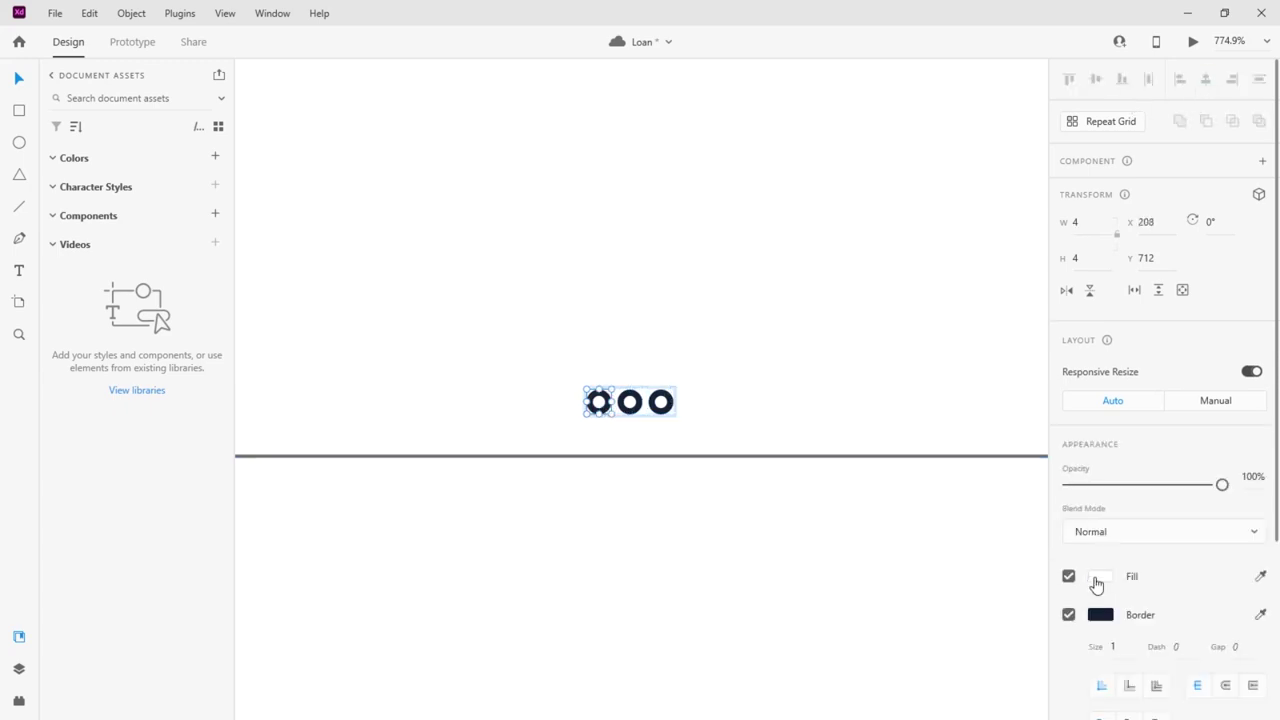
pyautogui.click(1101, 615)
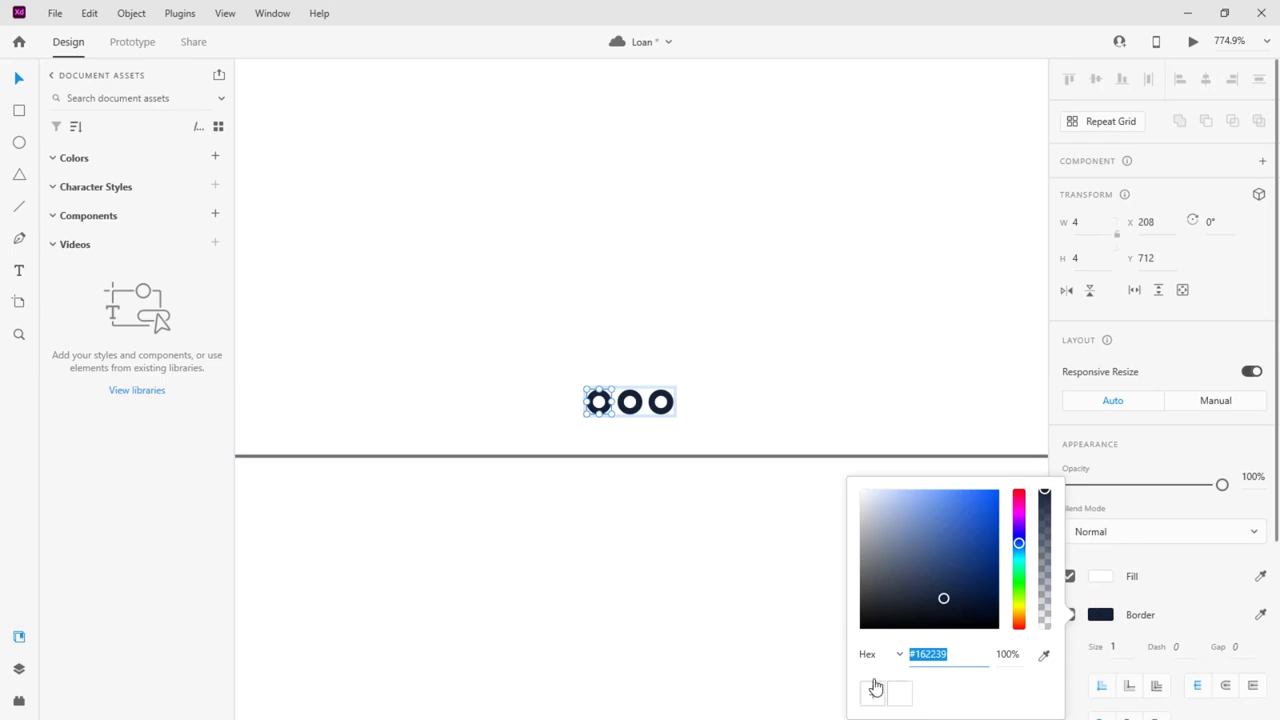
pyautogui.click(1098, 577)
pyautogui.click(1100, 576)
pyautogui.click(897, 690)
pyautogui.click(612, 490)
# Duplicate the dots group to the bottom of the Interest rate box
pyautogui.scroll(-10, 597, 409)
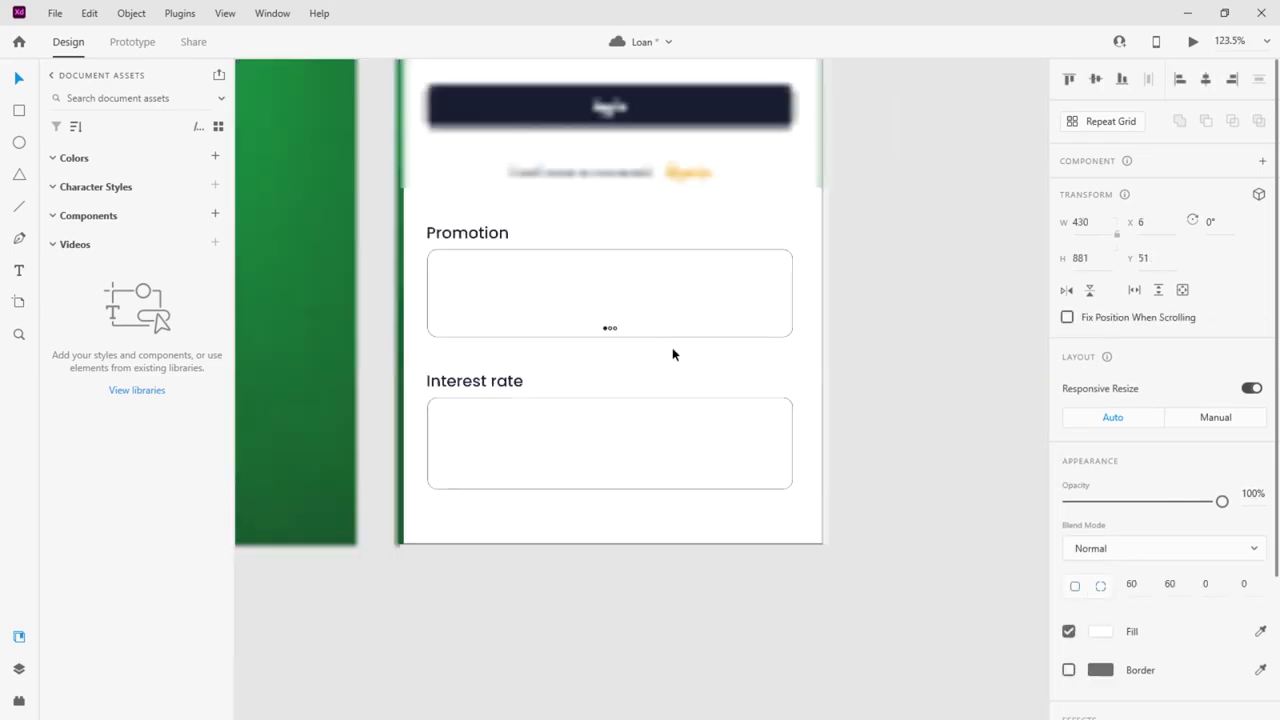
pyautogui.click(611, 328)
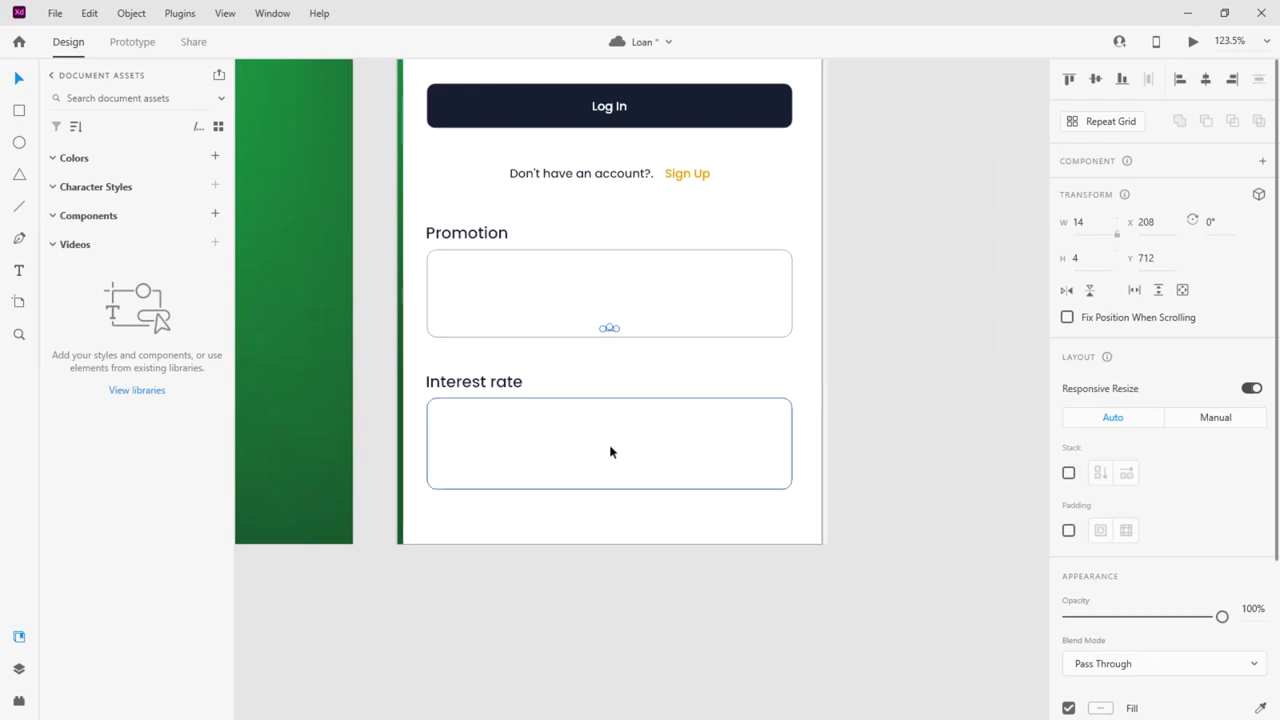
pyautogui.click(591, 467)
pyautogui.hotkey('ctrl', 'z')
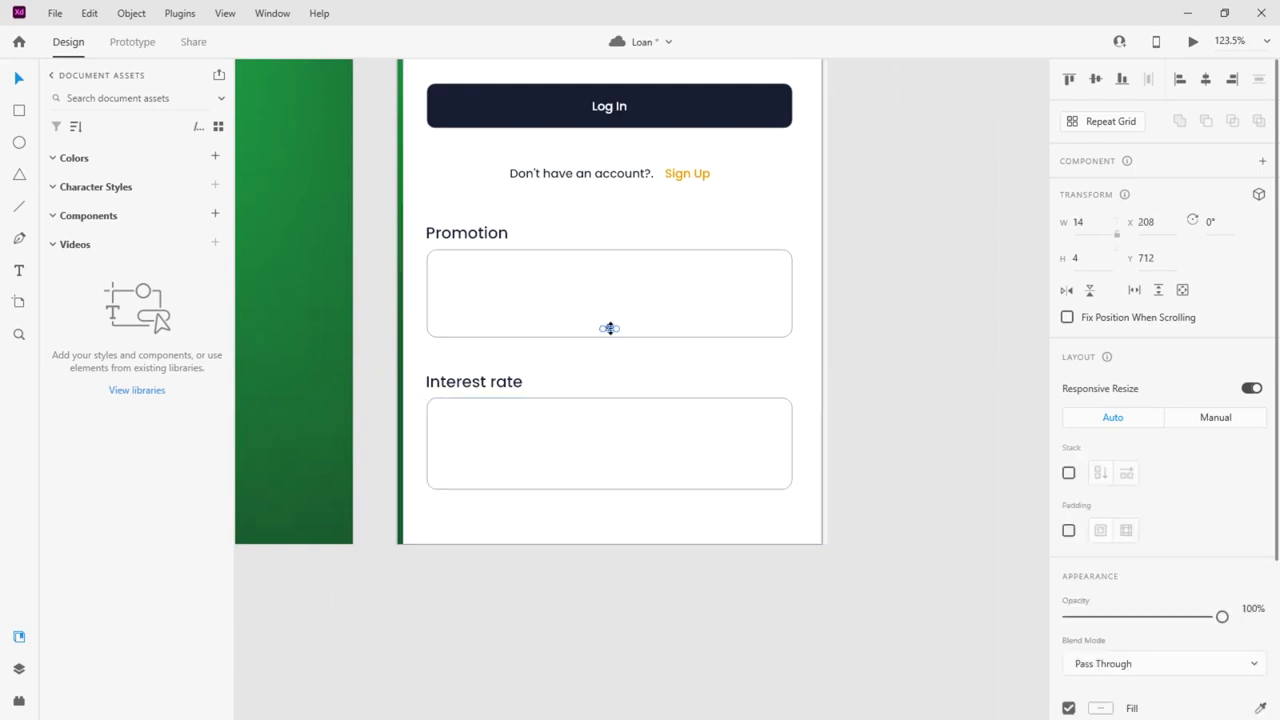
pyautogui.scroll(7, 611, 328)
pyautogui.moveTo(600, 323); pyautogui.dragTo(574, 623)
pyautogui.scroll(-2, 659, 478)
pyautogui.scroll(-5, 648, 495)
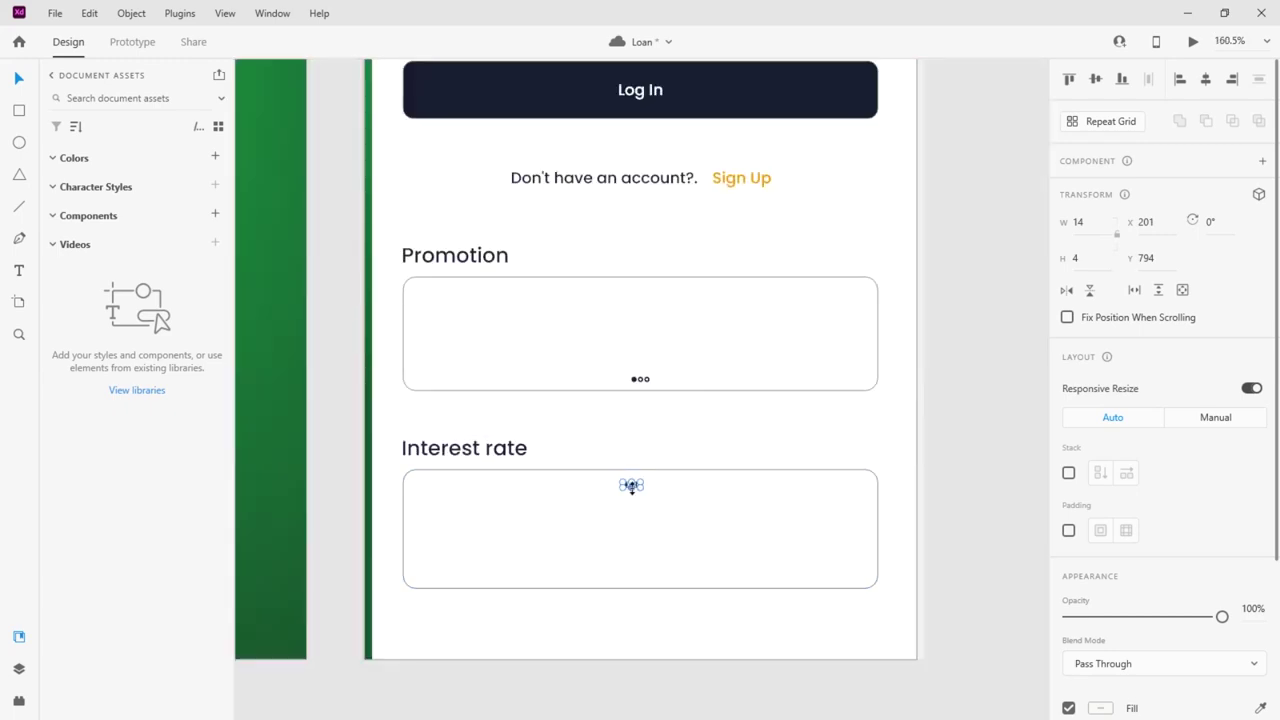
pyautogui.press('alt')
pyautogui.scroll(3, 632, 485)
pyautogui.moveTo(634, 486); pyautogui.dragTo(645, 648)
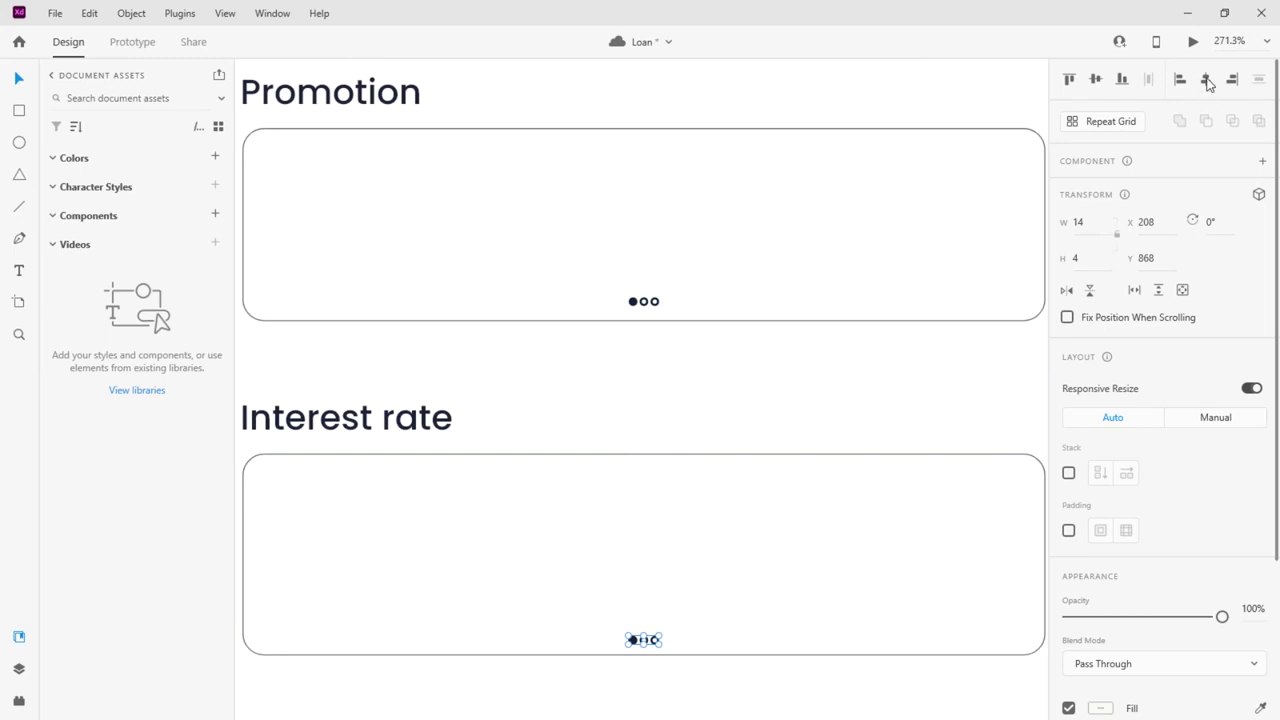
pyautogui.click(860, 468)
pyautogui.scroll(-4, 660, 400)
pyautogui.scroll(-2, 630, 378)
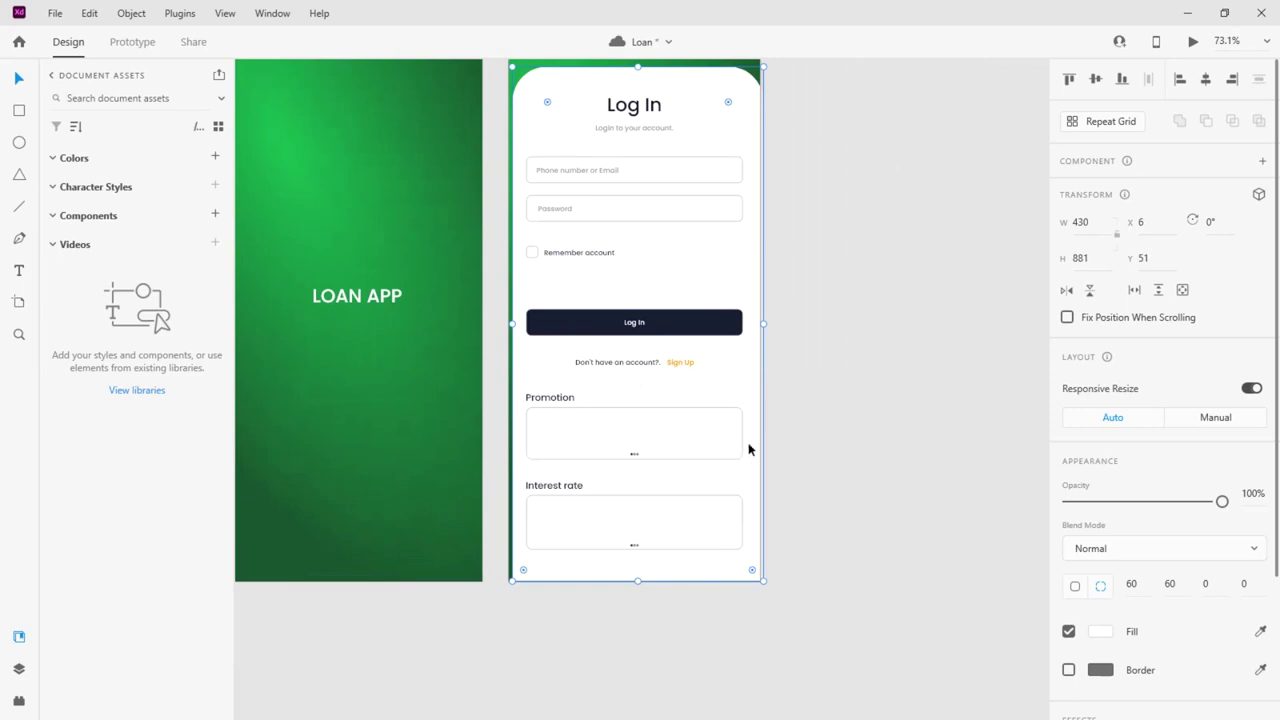
# Centre the Log In card horizontally within its artboard
pyautogui.scroll(2, 774, 449)
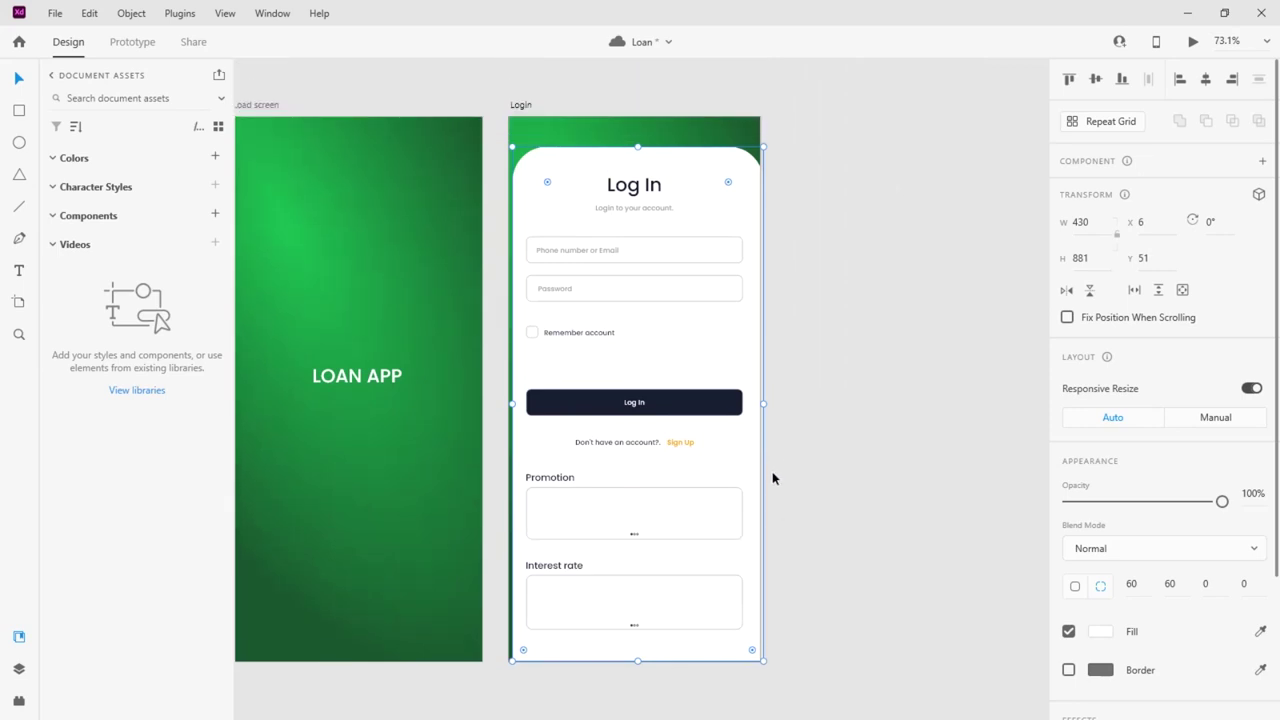
pyautogui.click(744, 203)
pyautogui.click(1205, 79)
pyautogui.click(908, 275)
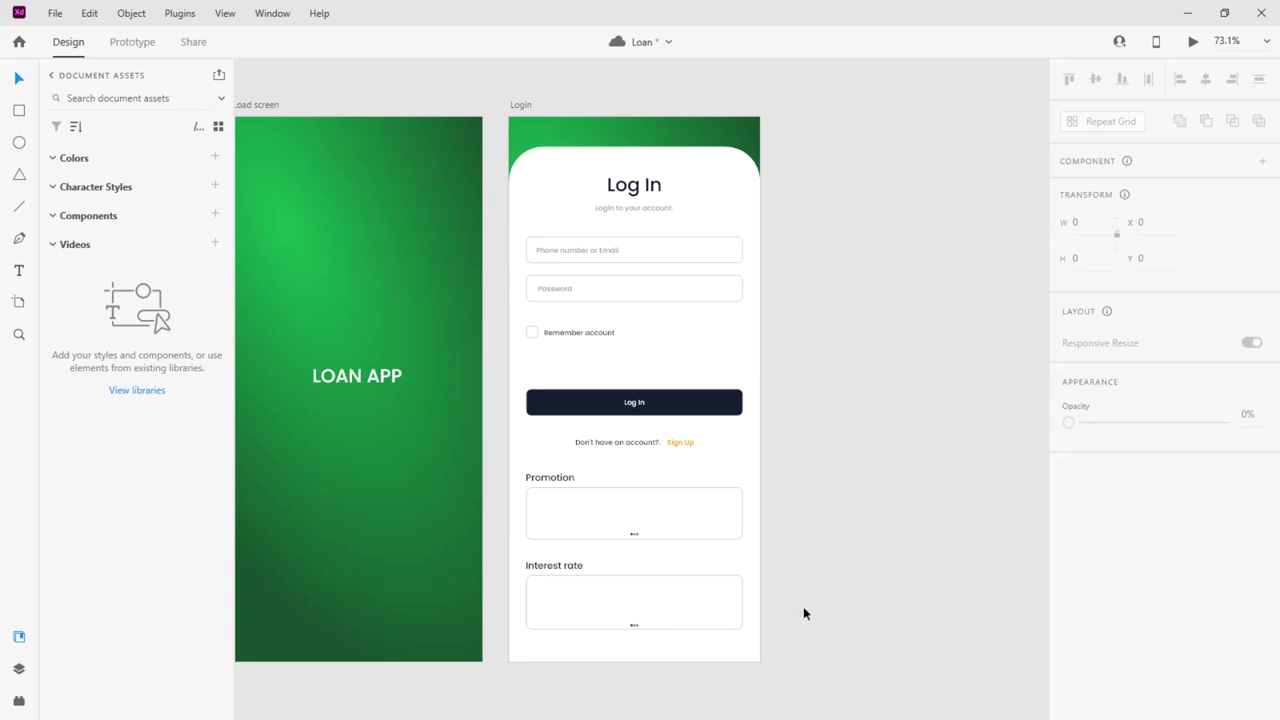
# Duplicate the Login artboard to its right as 'Login – 1' and begin retyping its heading
pyautogui.scroll(2, 640, 223)
pyautogui.scroll(-3, 626, 189)
pyautogui.scroll(2, 520, 150)
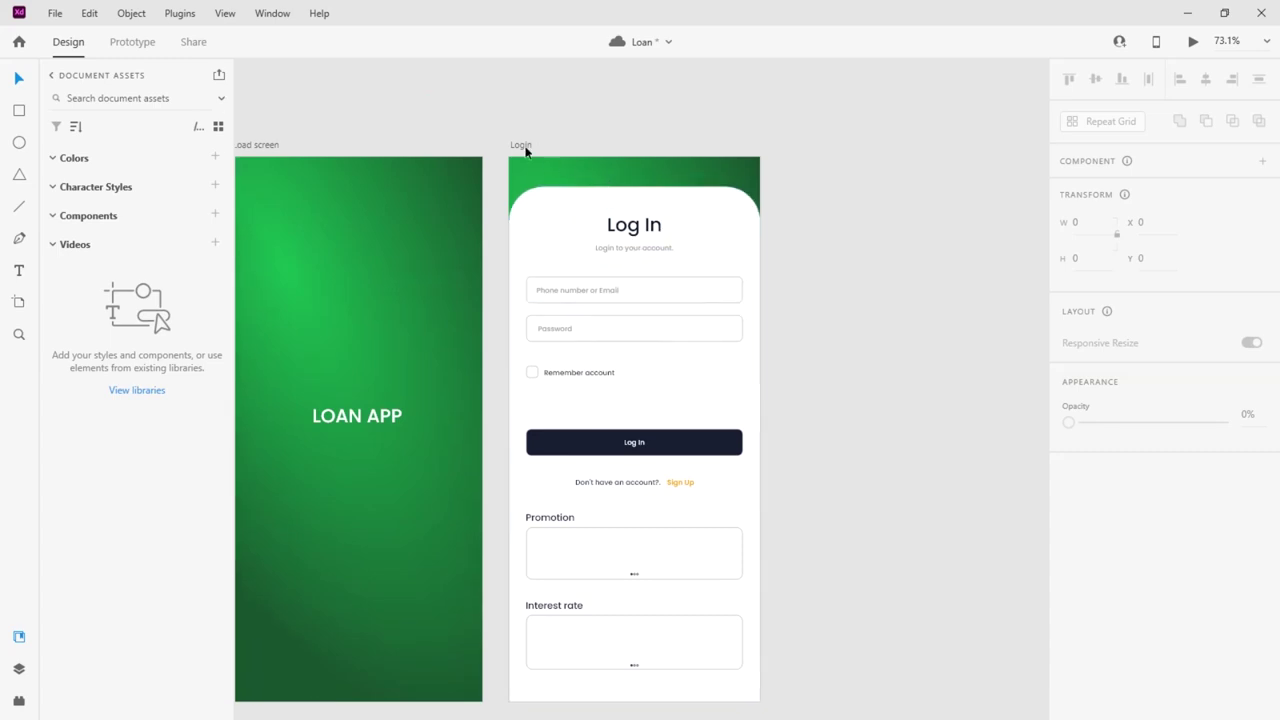
pyautogui.click(522, 148)
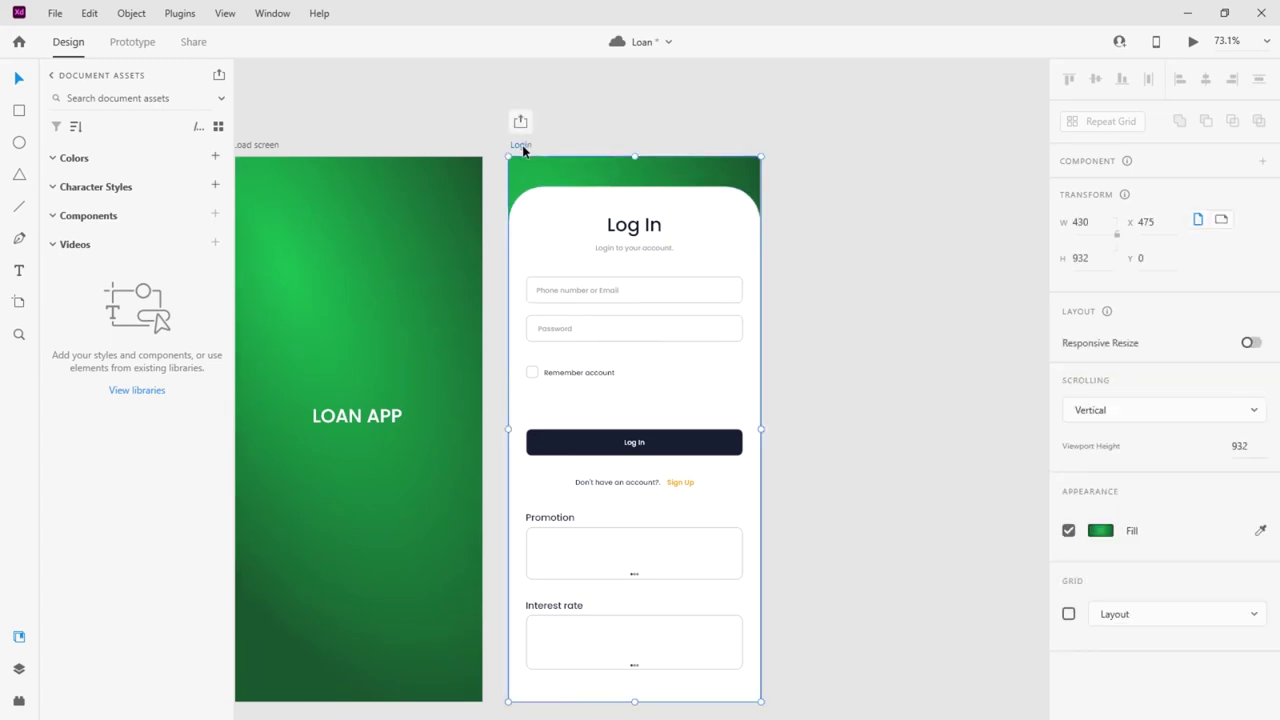
pyautogui.moveTo(522, 148); pyautogui.dragTo(799, 147)
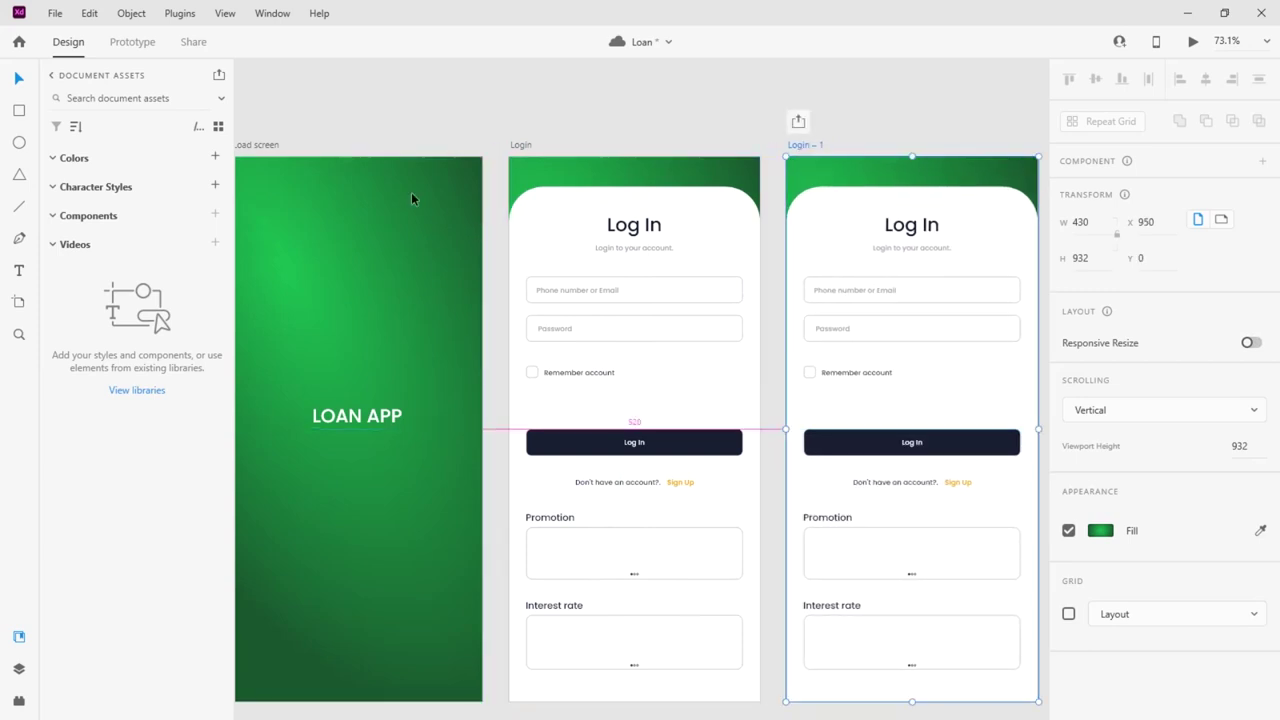
pyautogui.scroll(-2, 763, 214)
pyautogui.scroll(4, 609, 203)
pyautogui.doubleClick(643, 218)
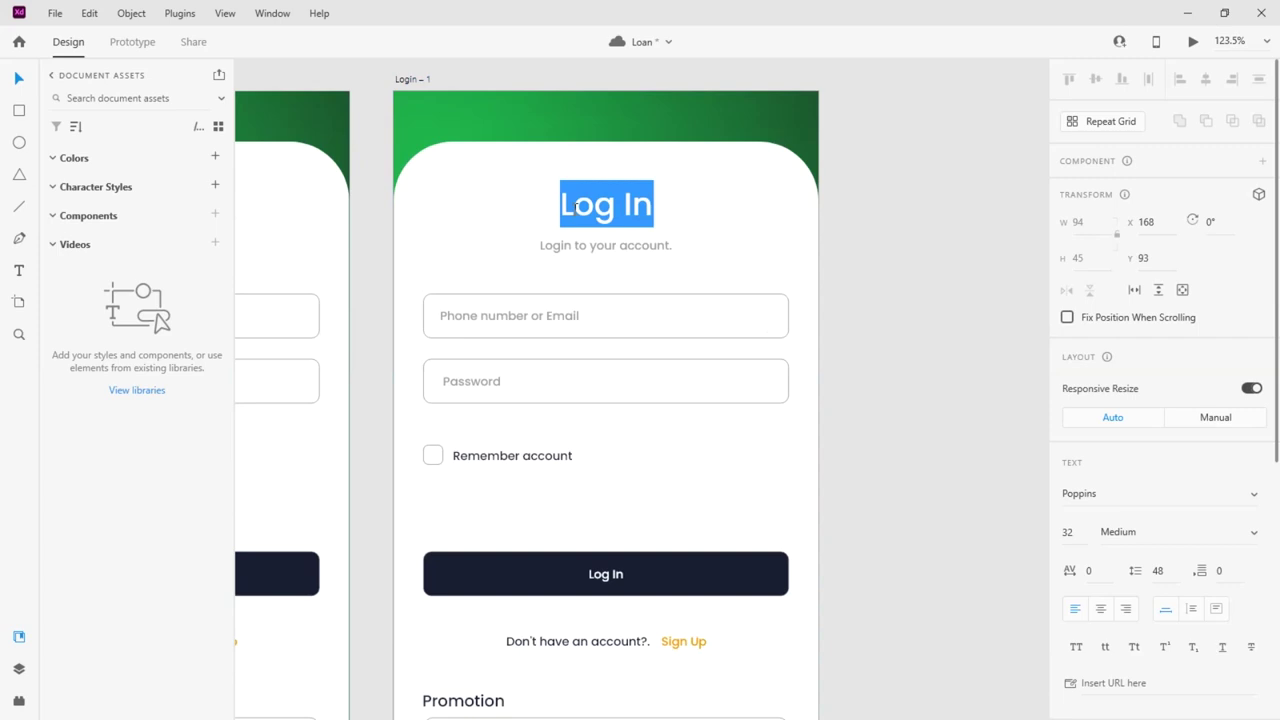
pyautogui.write('Sing')
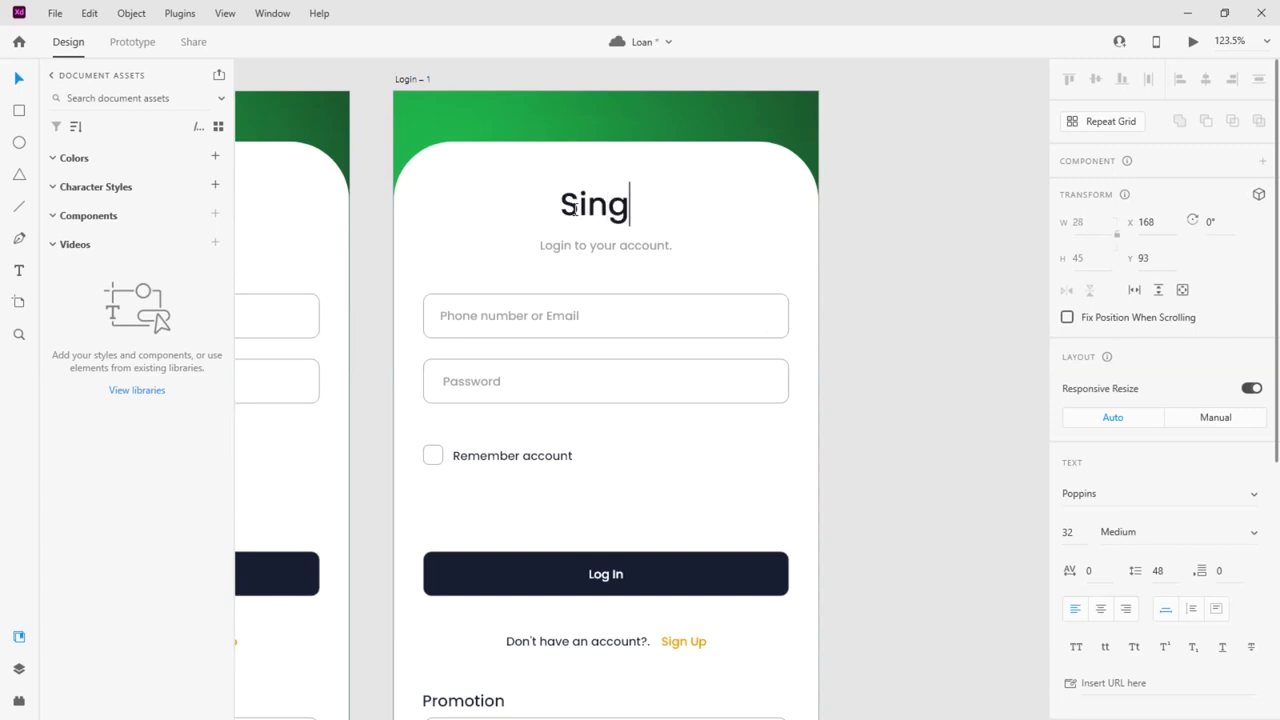
# Change the heading to 'Sign Up' and centre it horizontally
pyautogui.press('BackSpace')
pyautogui.press('BackSpace')
pyautogui.write('gn ')
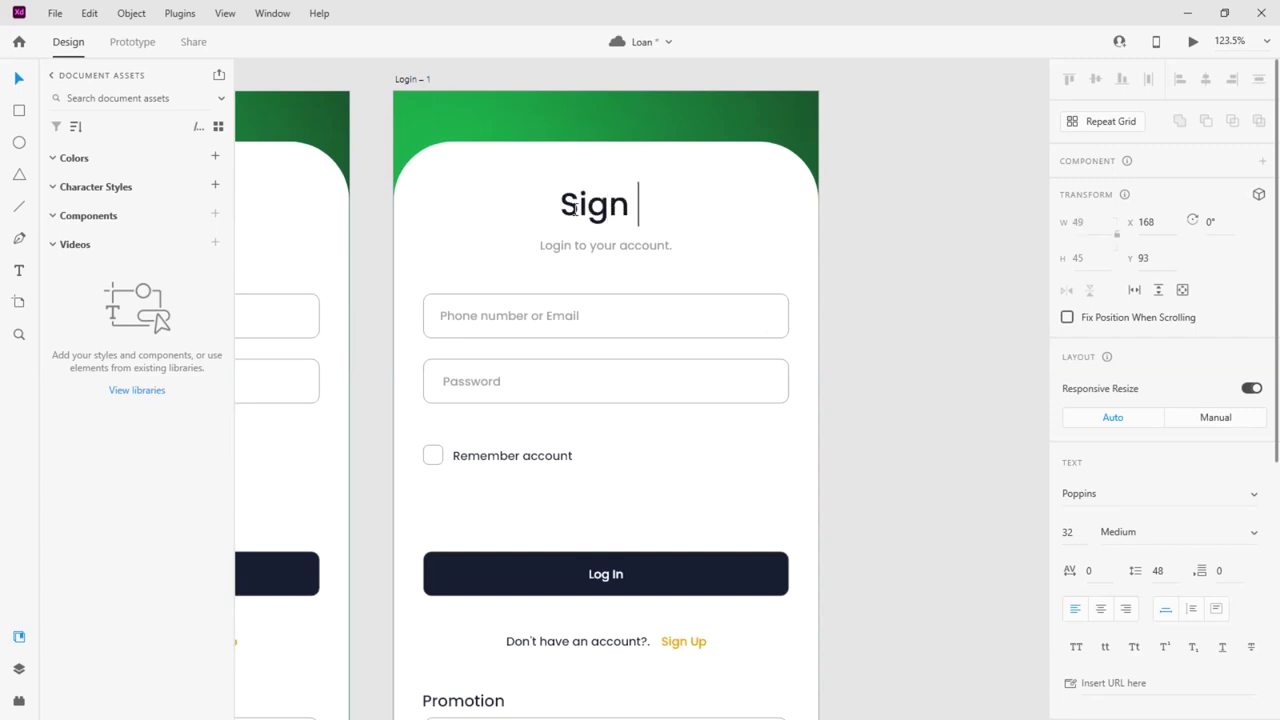
pyautogui.write('Up')
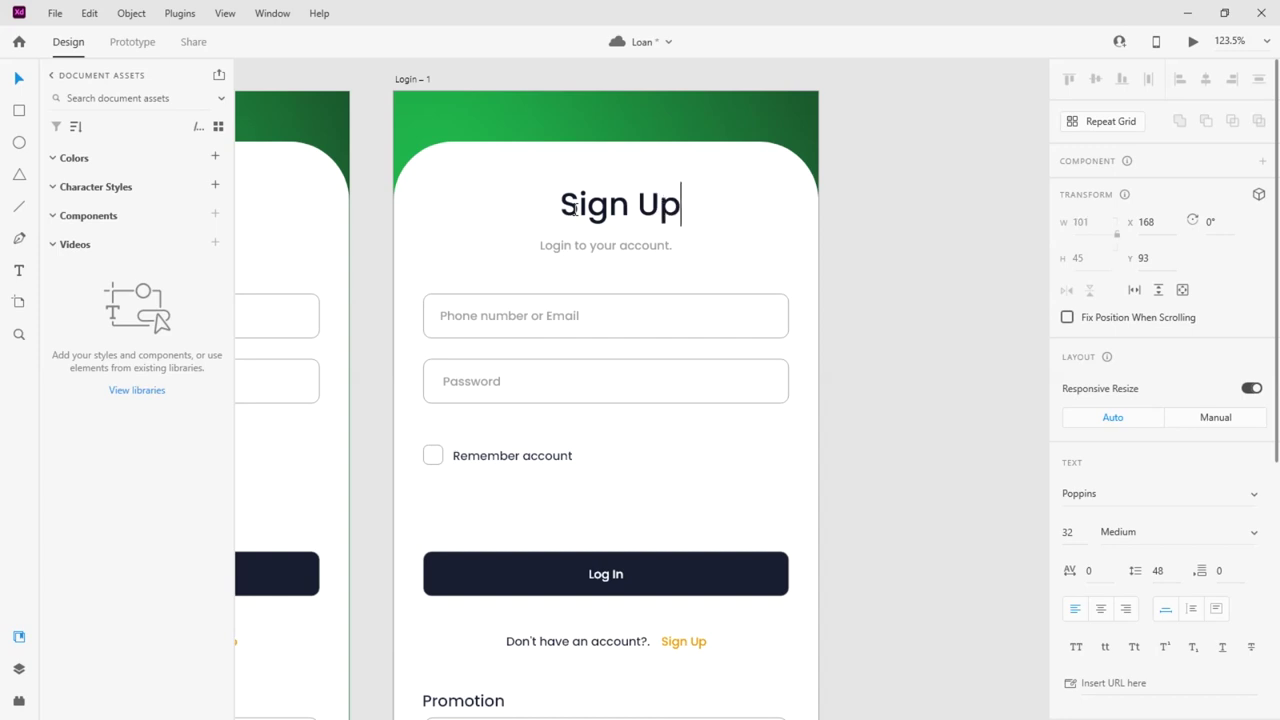
pyautogui.press('Escape')
pyautogui.click(1206, 78)
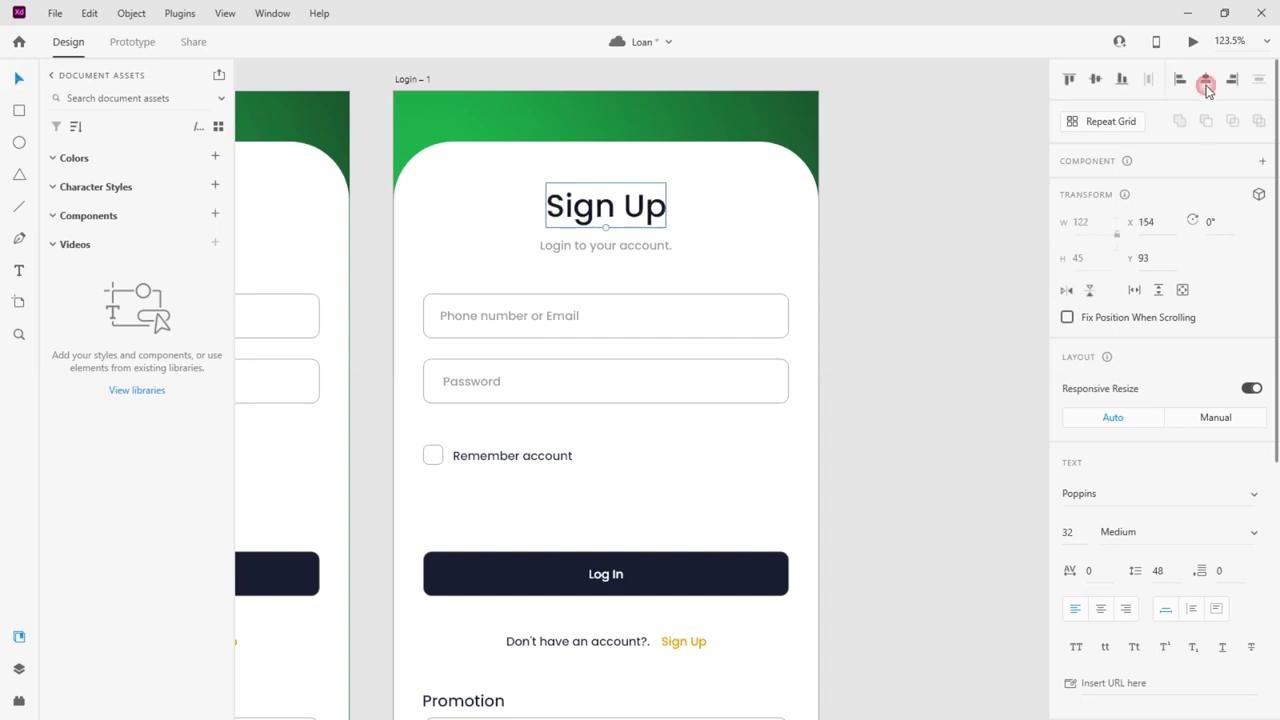
pyautogui.click(883, 250)
# Replace 'Login' in the subtitle with 'Create' so it reads 'Create to your account'
pyautogui.click(617, 251)
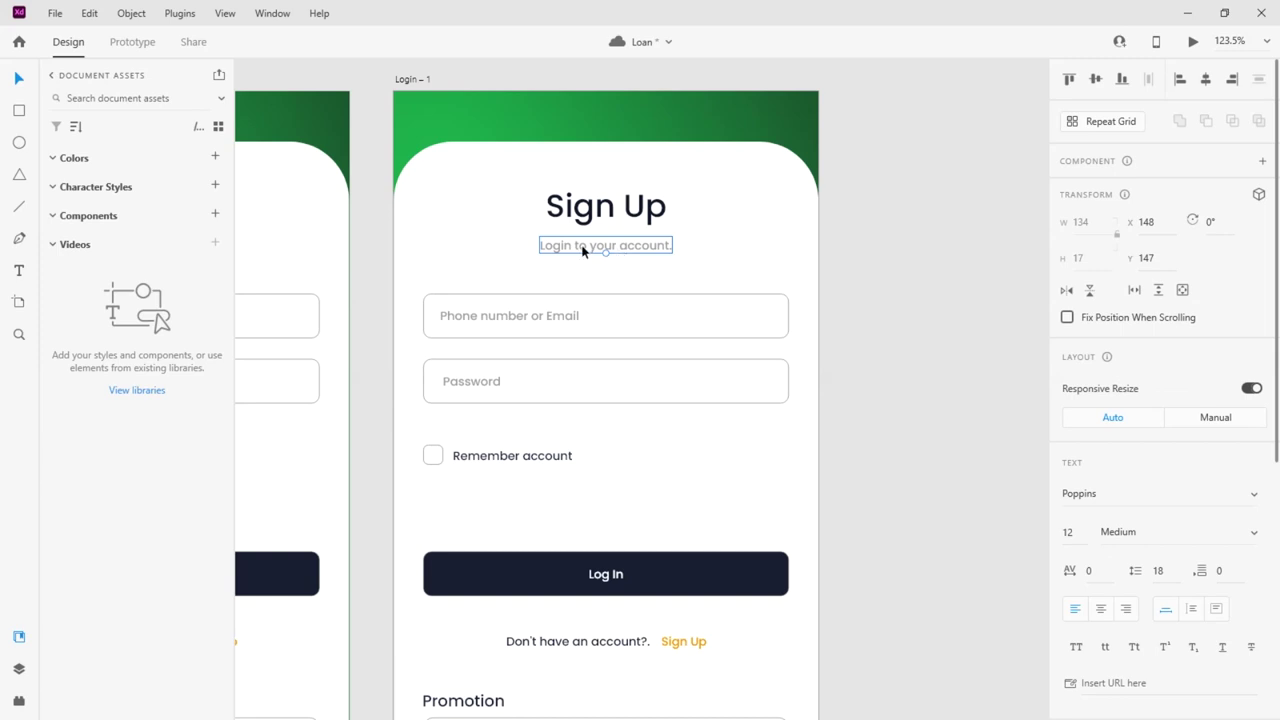
pyautogui.doubleClick(583, 250)
pyautogui.doubleClick(568, 250)
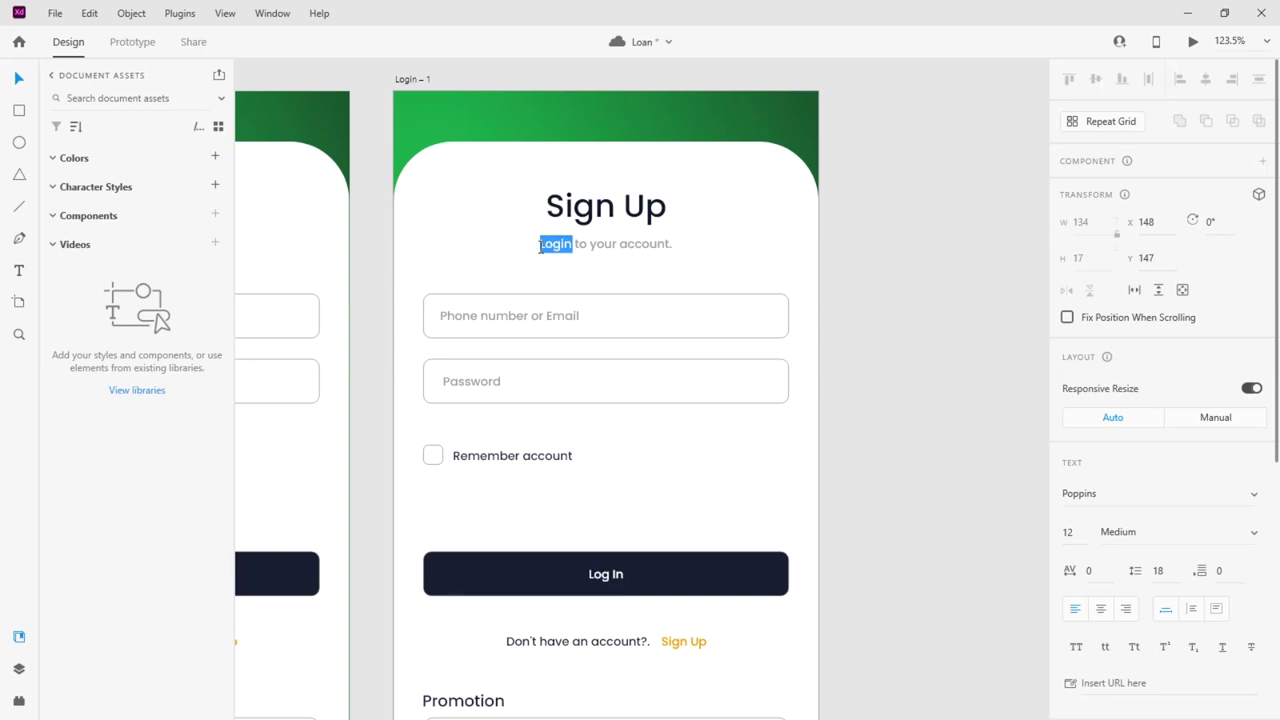
pyautogui.write('Cre')
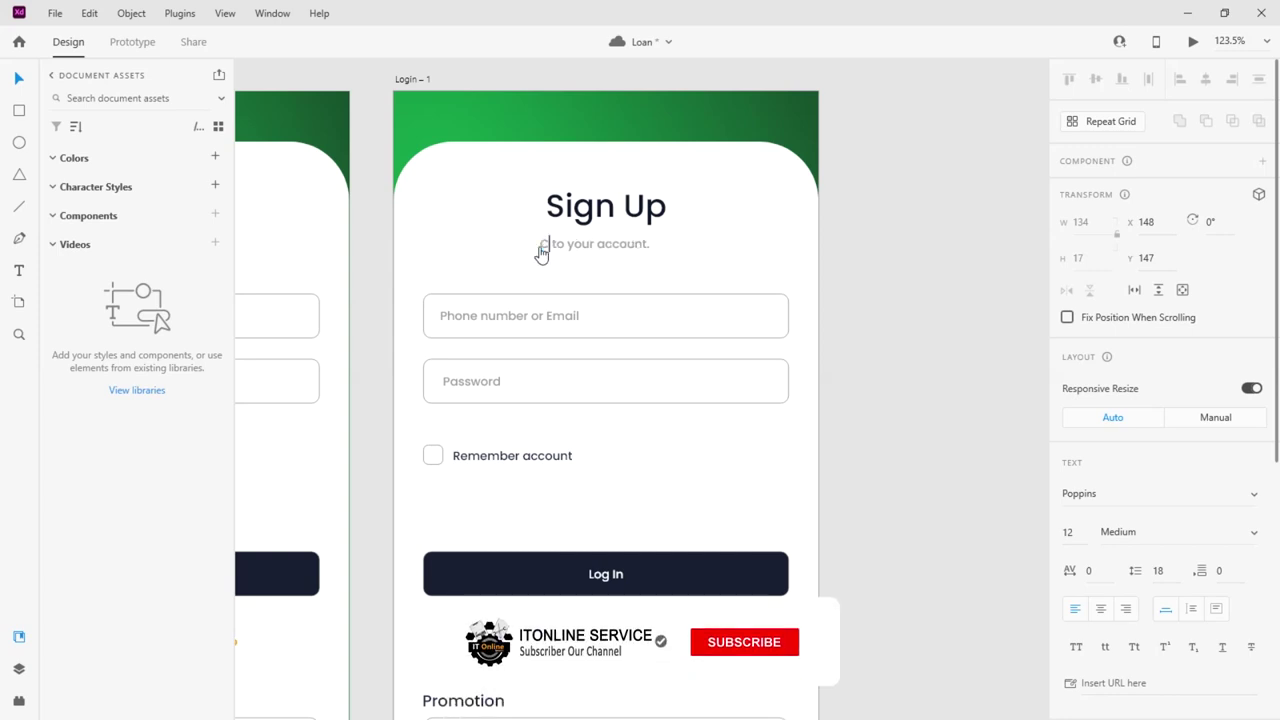
pyautogui.write('at')
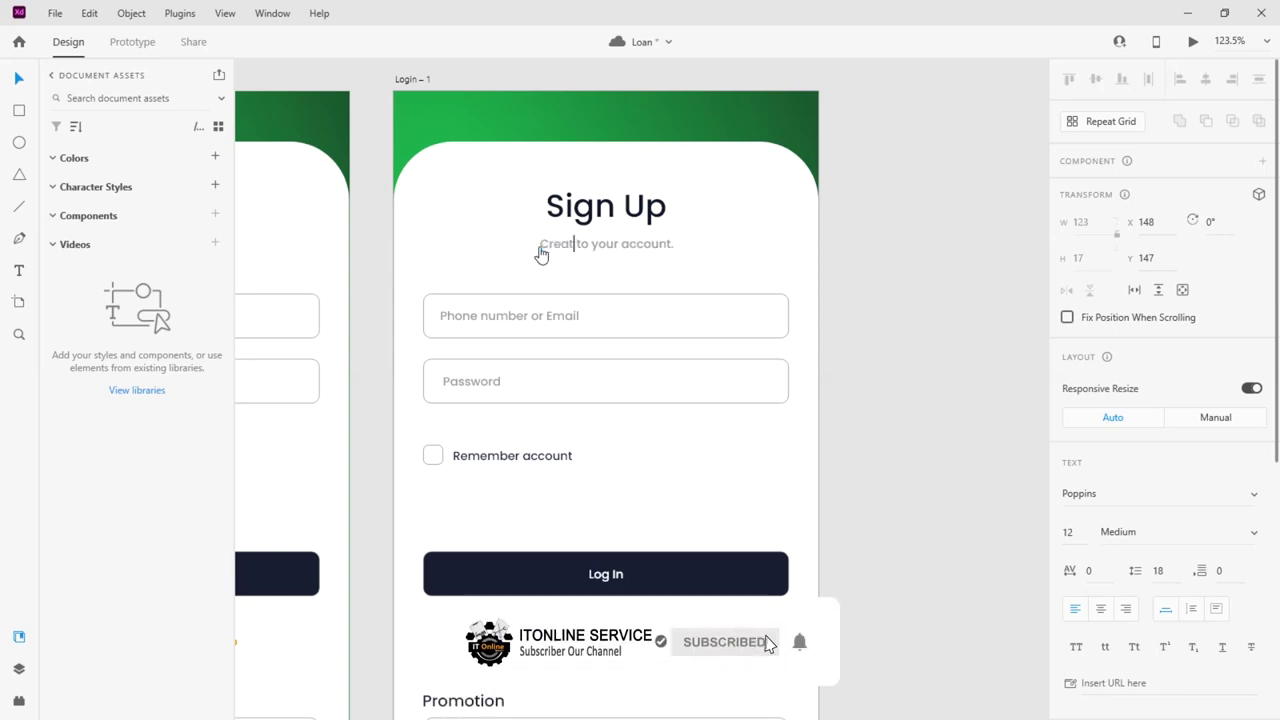
pyautogui.write('e')
pyautogui.click(17, 77)
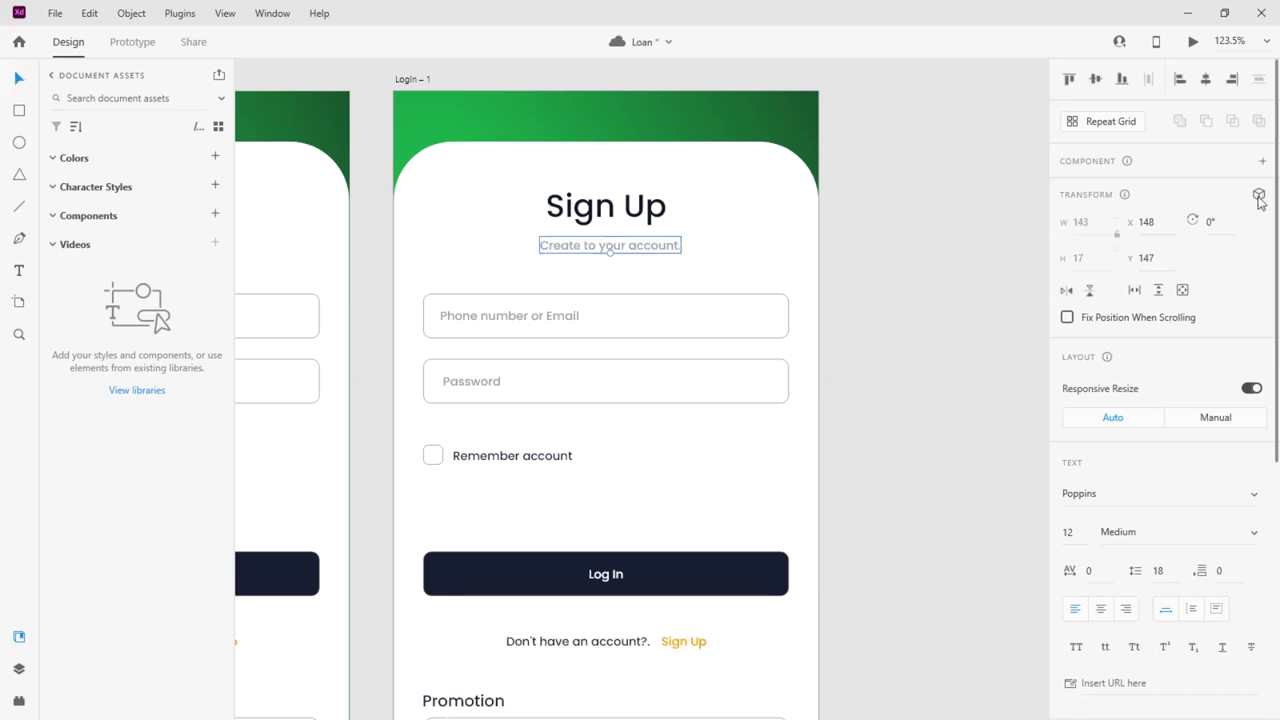
pyautogui.scroll(-2, 922, 297)
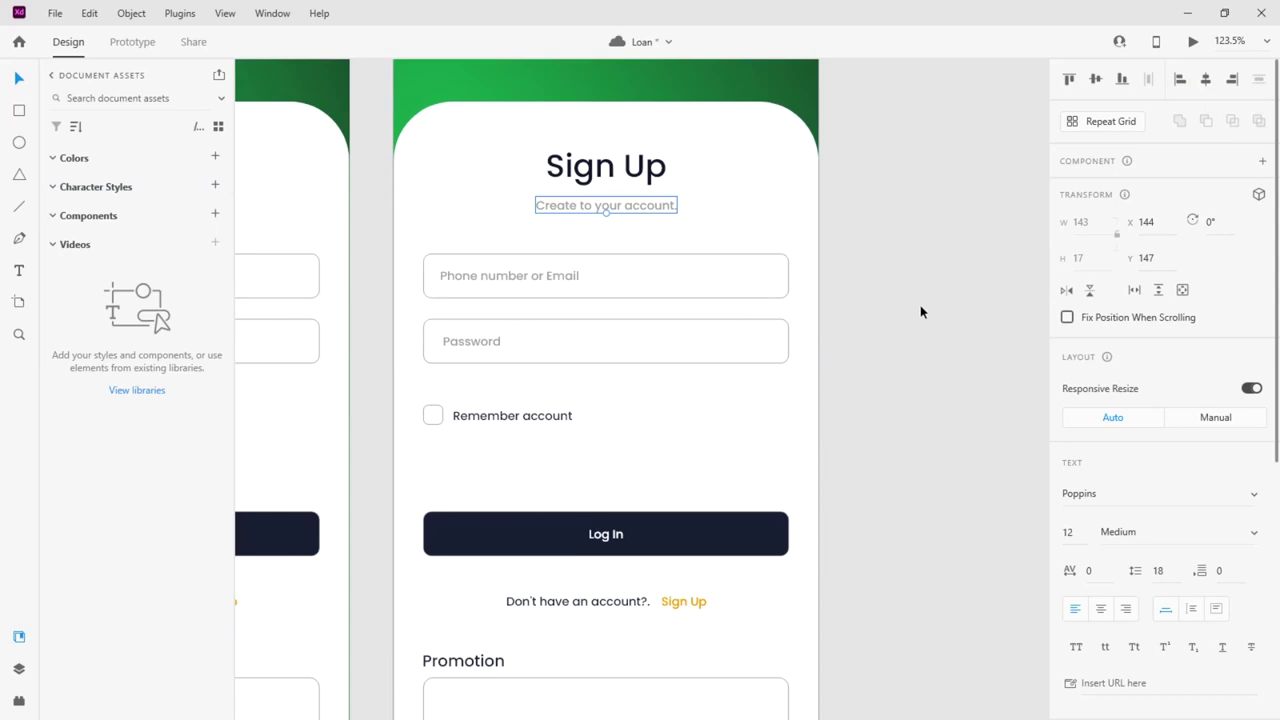
pyautogui.scroll(-4, 527, 378)
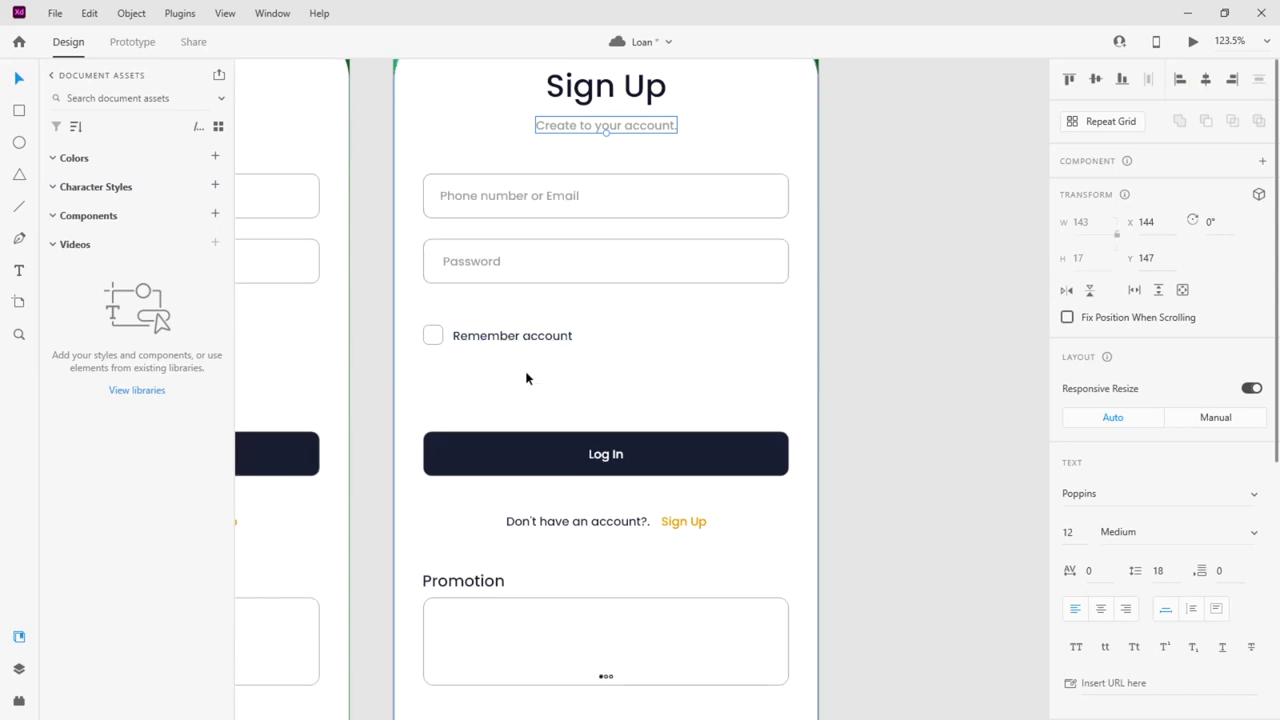
pyautogui.scroll(-3, 526, 378)
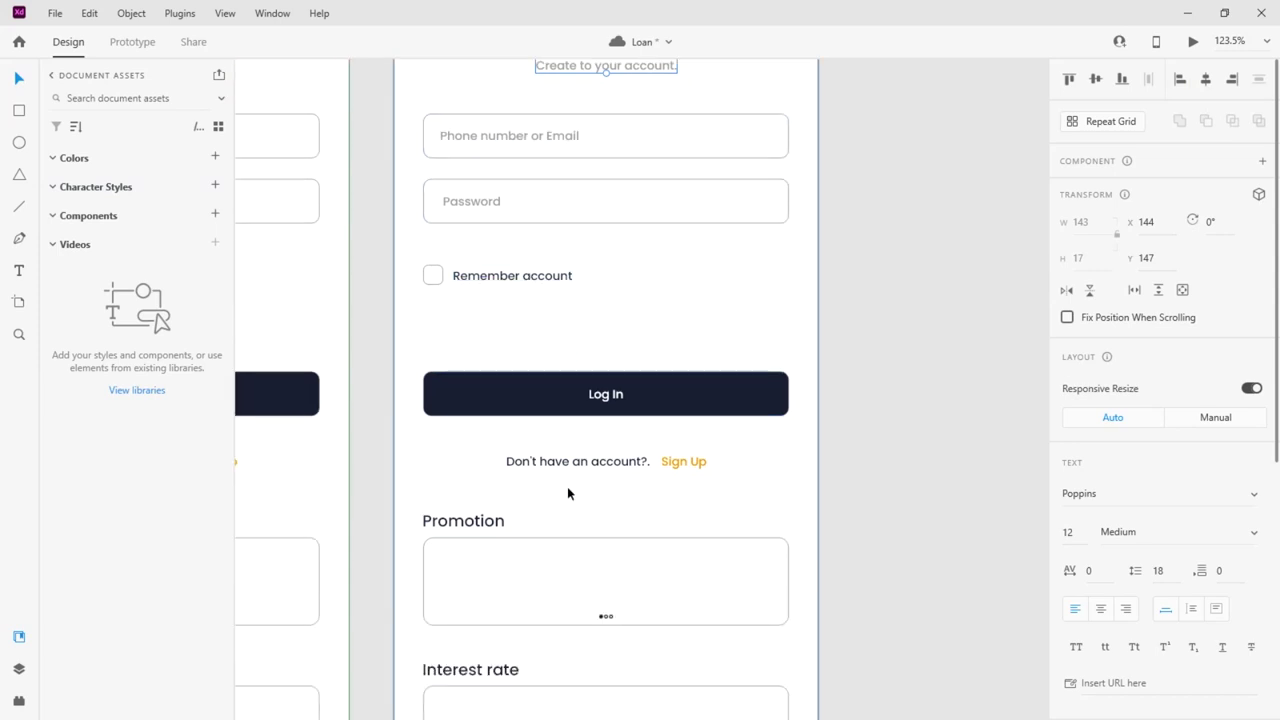
# Relabel the main button 'Sign Up'
pyautogui.doubleClick(603, 395)
pyautogui.write('Si')
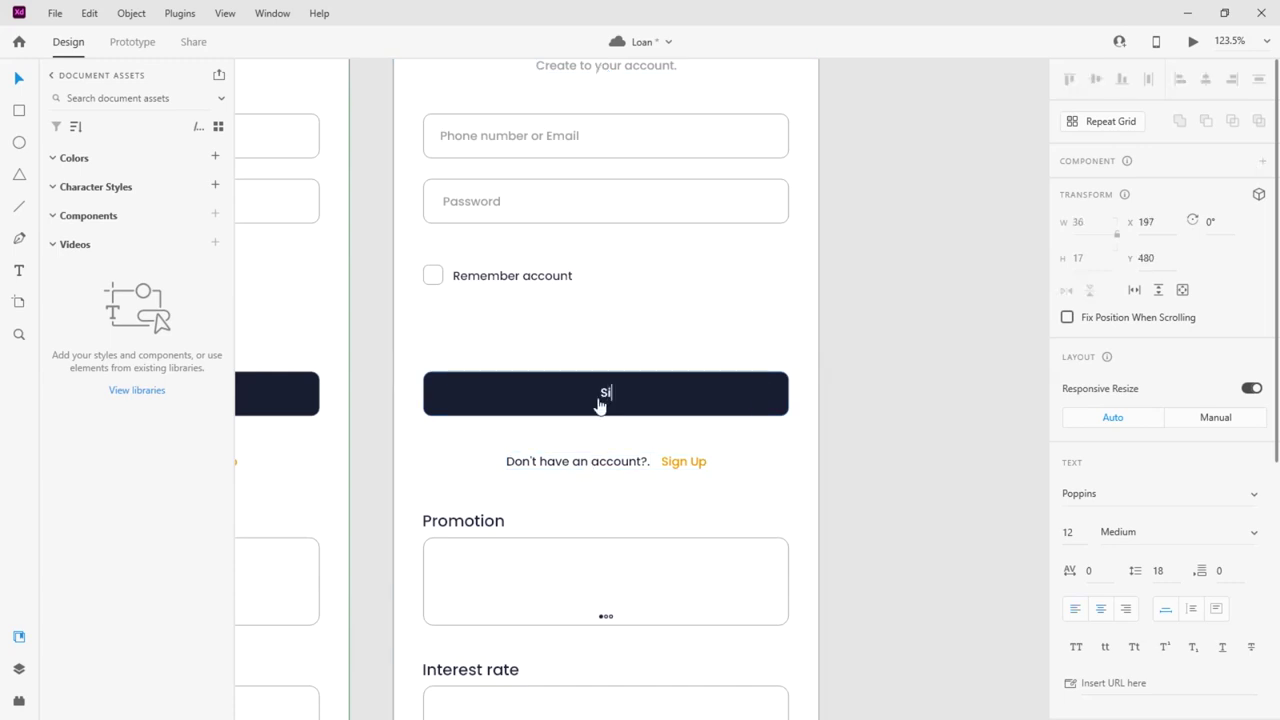
pyautogui.write('gn Up')
pyautogui.click(17, 79)
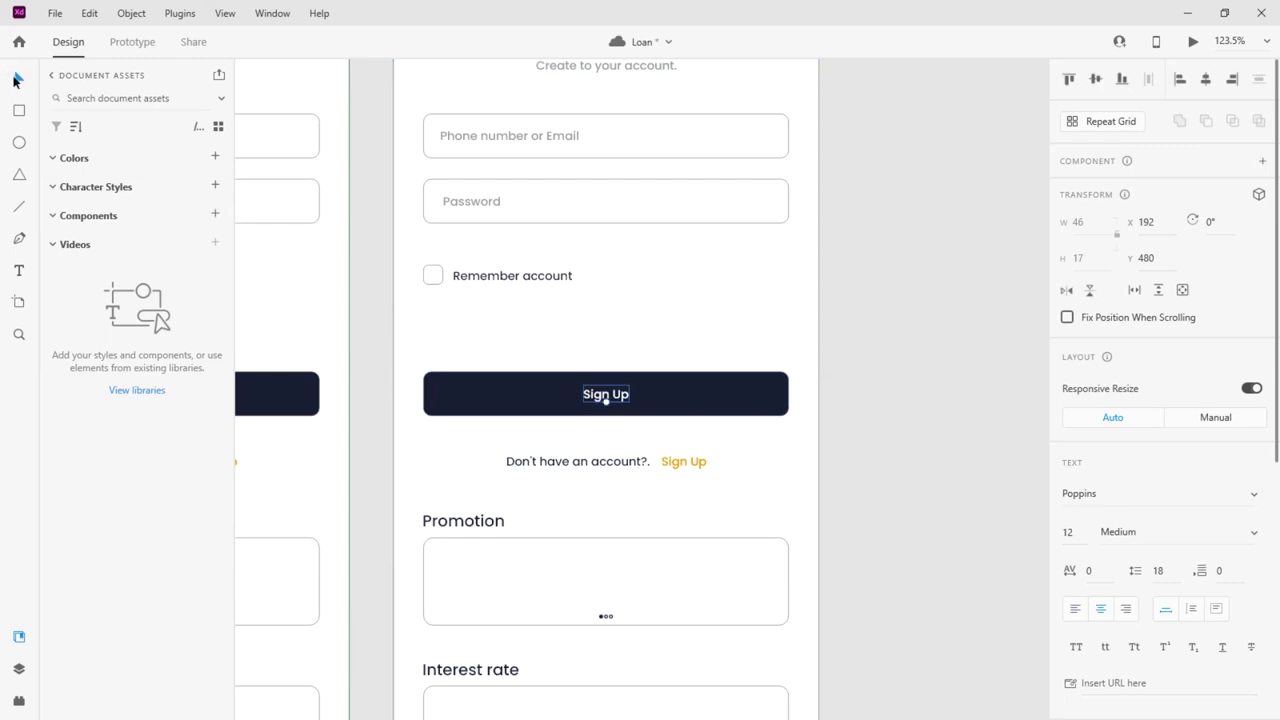
pyautogui.click(734, 408)
# Delete 'Don't' from the account line so it reads 'I have an account?'
pyautogui.click(663, 461)
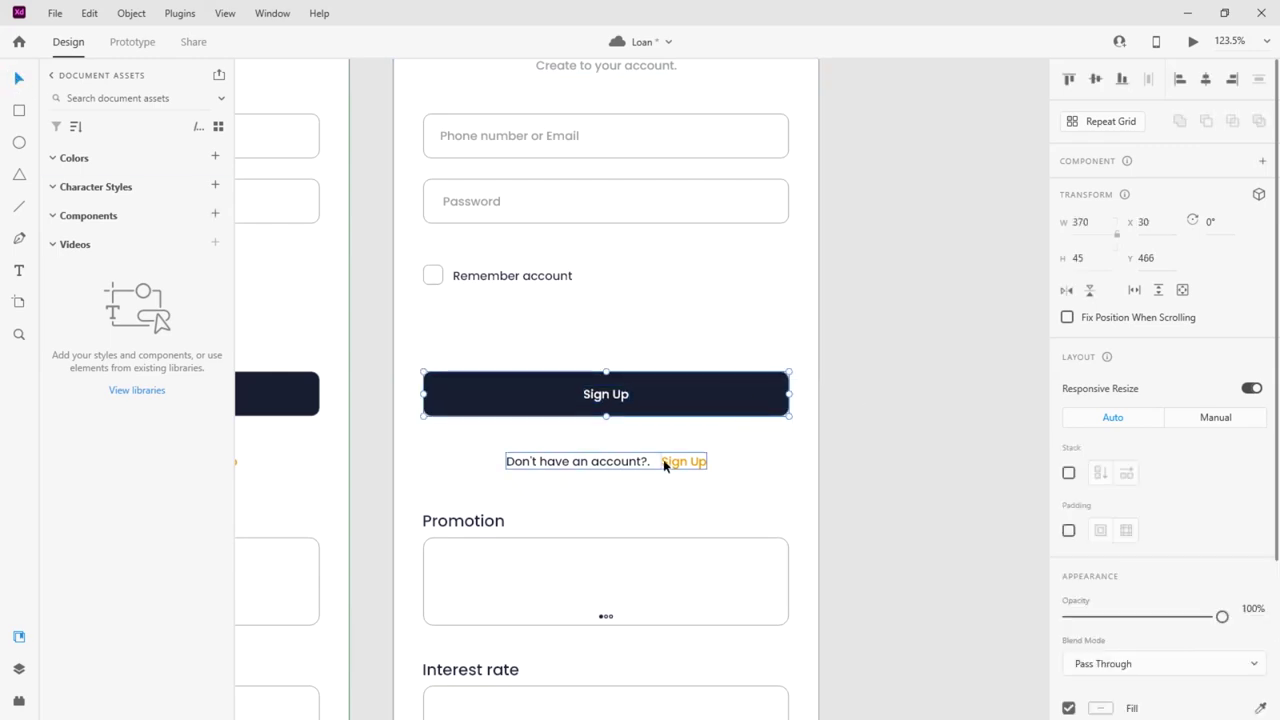
pyautogui.doubleClick(545, 463)
pyautogui.moveTo(539, 461); pyautogui.dragTo(466, 460)
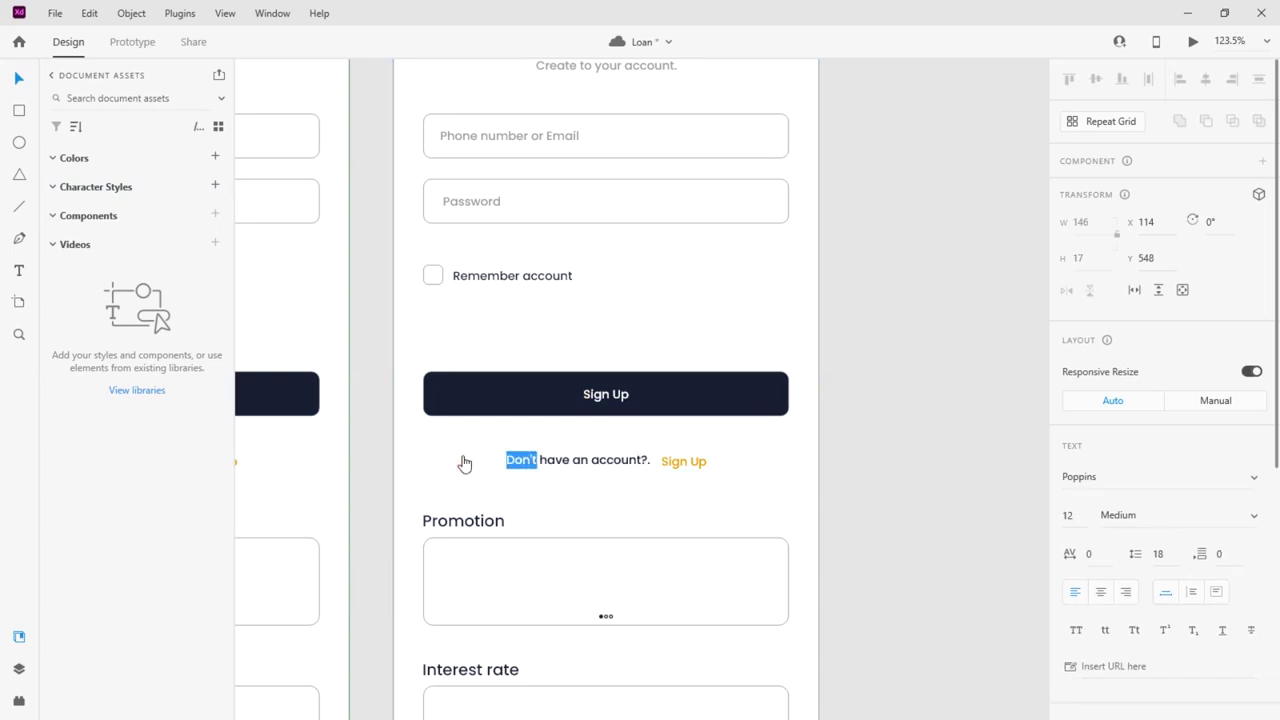
pyautogui.press('BackSpace')
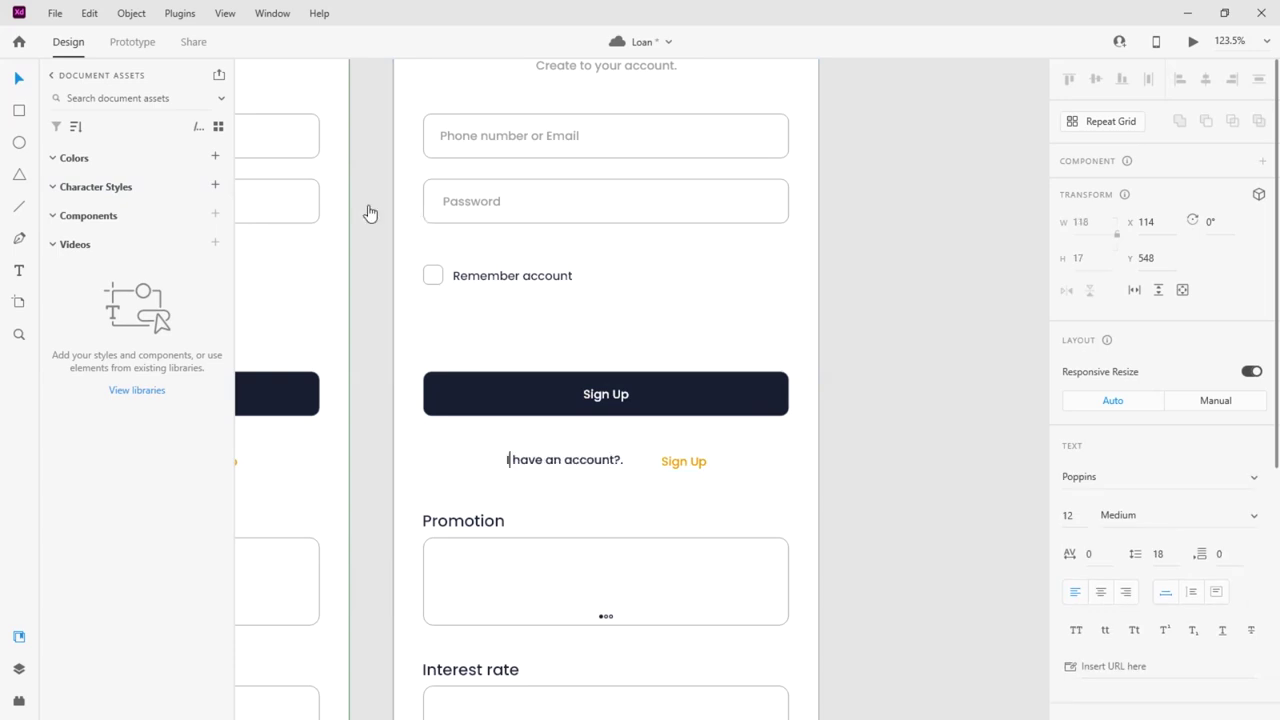
pyautogui.press('Escape')
pyautogui.click(751, 351)
# Change the link text to 'Log In' and centre the account line horizontally
pyautogui.click(688, 461)
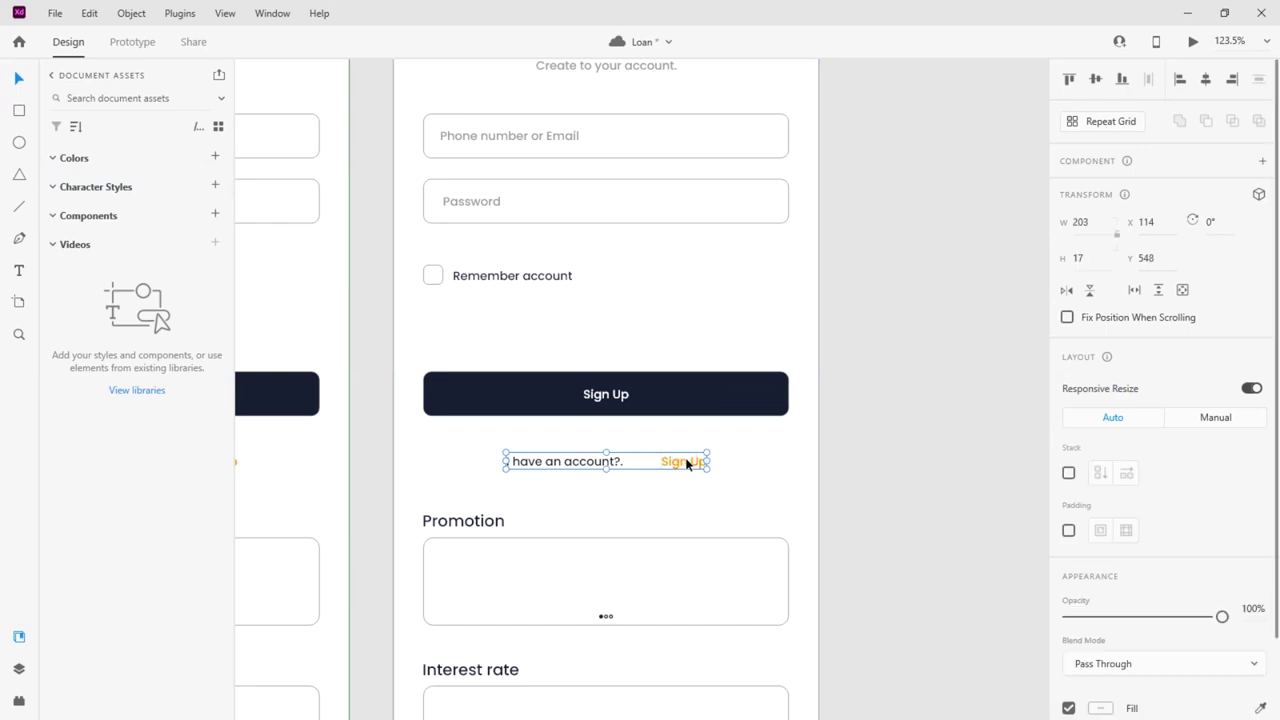
pyautogui.doubleClick(686, 467)
pyautogui.moveTo(686, 467); pyautogui.dragTo(654, 462)
pyautogui.doubleClick(655, 462)
pyautogui.write('Log In')
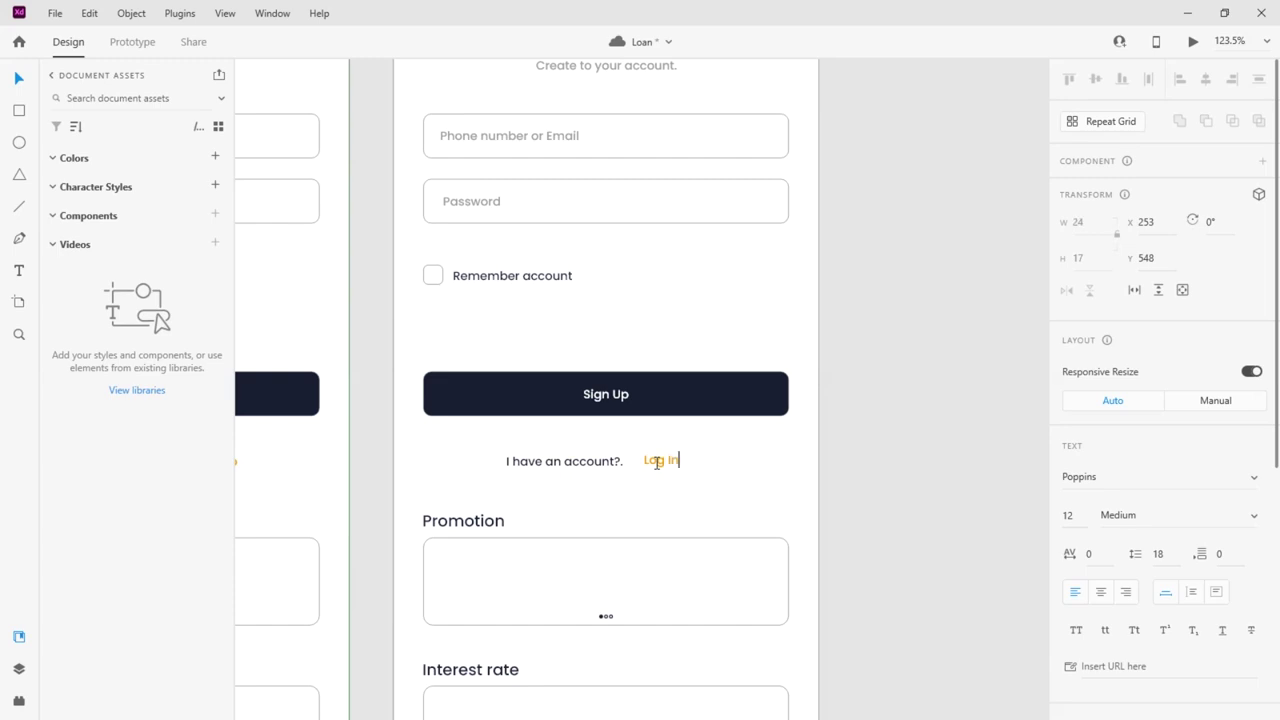
pyautogui.click(604, 465)
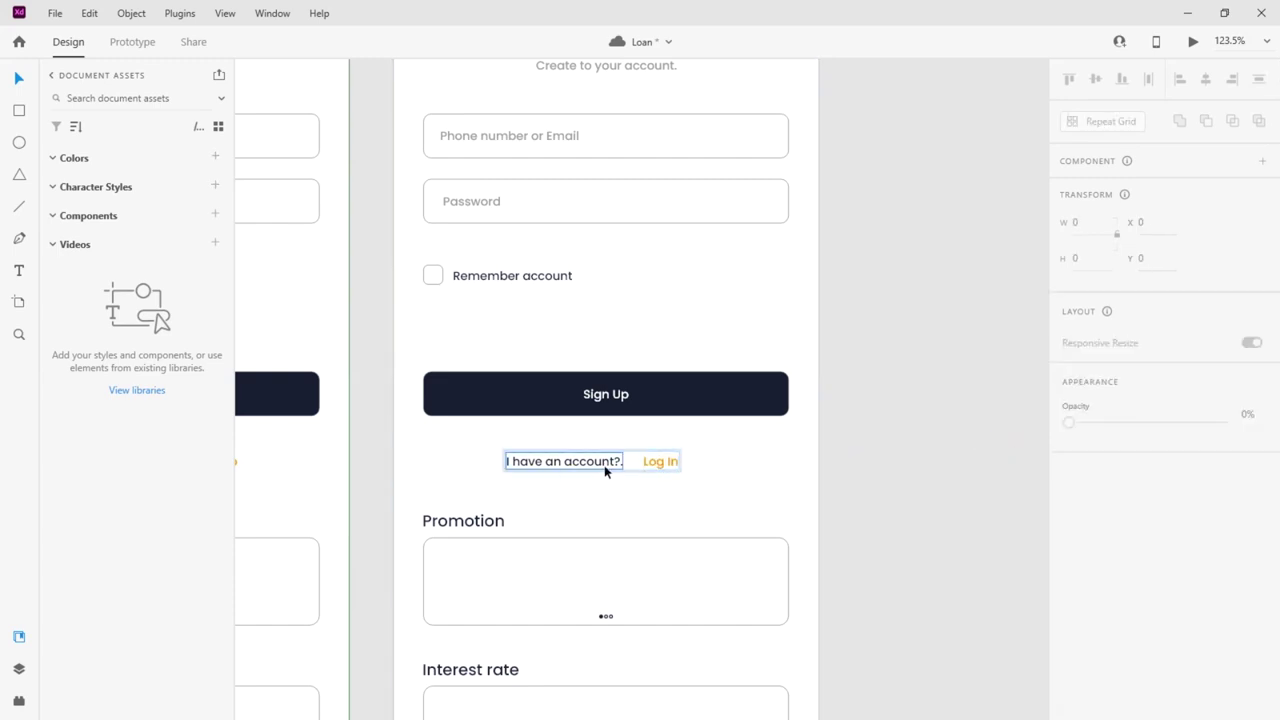
pyautogui.click(865, 374)
pyautogui.click(594, 466)
pyautogui.click(1205, 79)
pyautogui.click(815, 378)
pyautogui.scroll(-4, 805, 382)
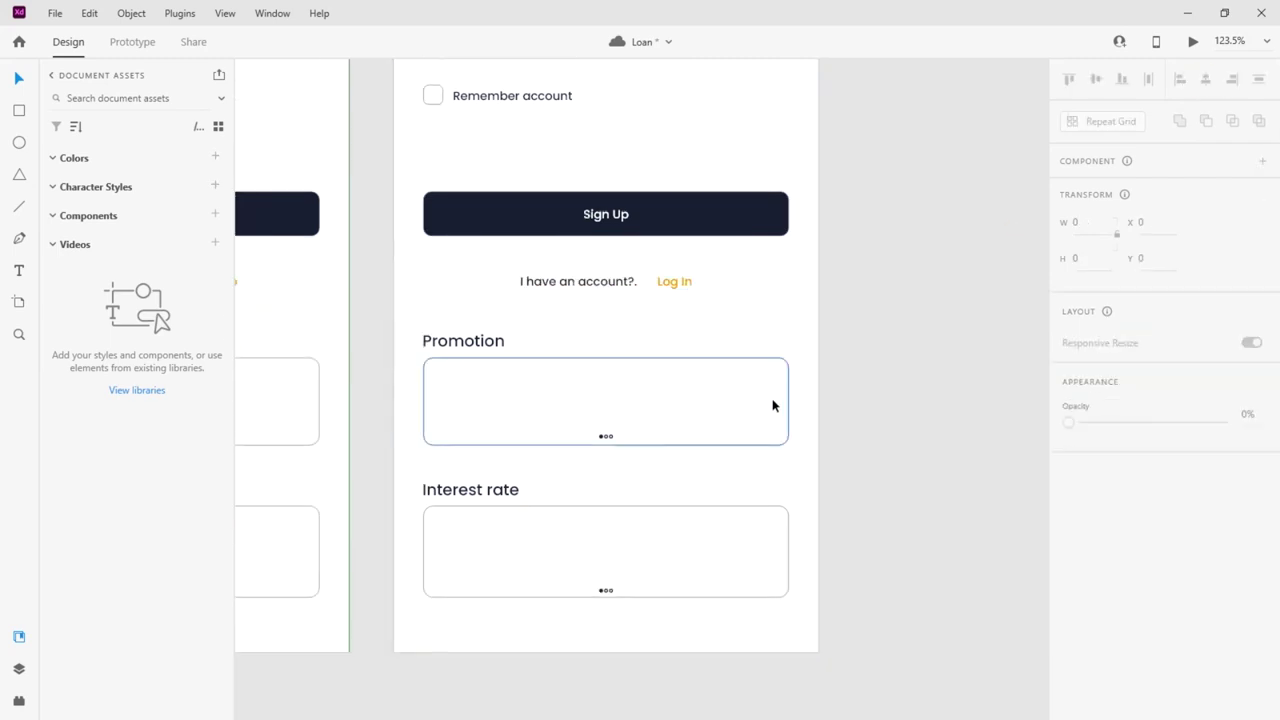
pyautogui.scroll(6, 505, 420)
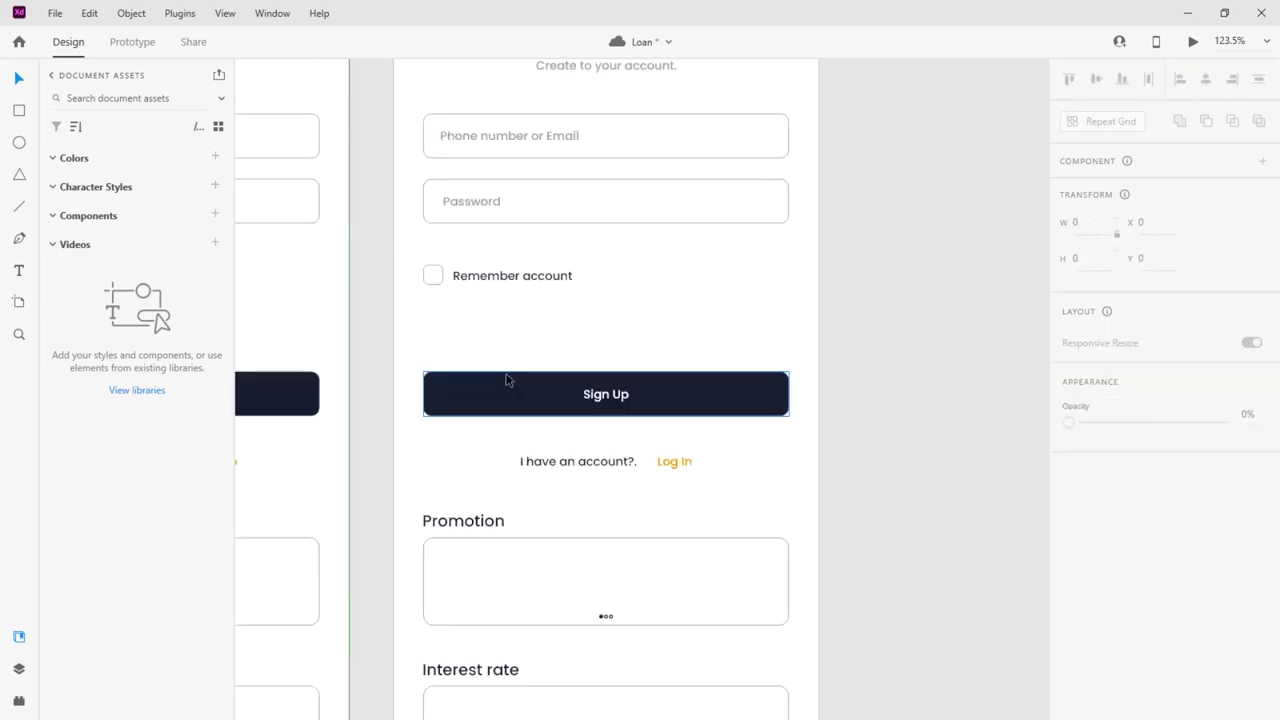
# Move the Remember account checkbox down and duplicate the Password field beneath the first
pyautogui.click(467, 378)
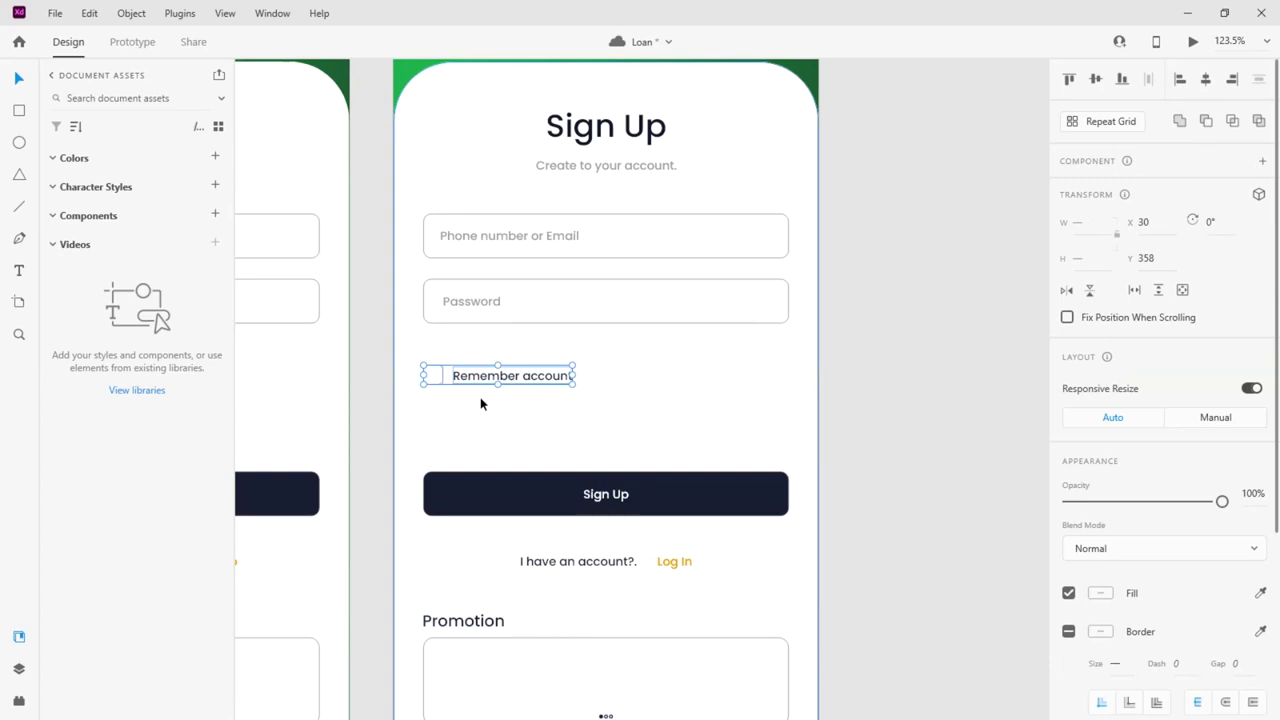
pyautogui.moveTo(483, 376); pyautogui.dragTo(483, 440)
pyautogui.click(579, 300)
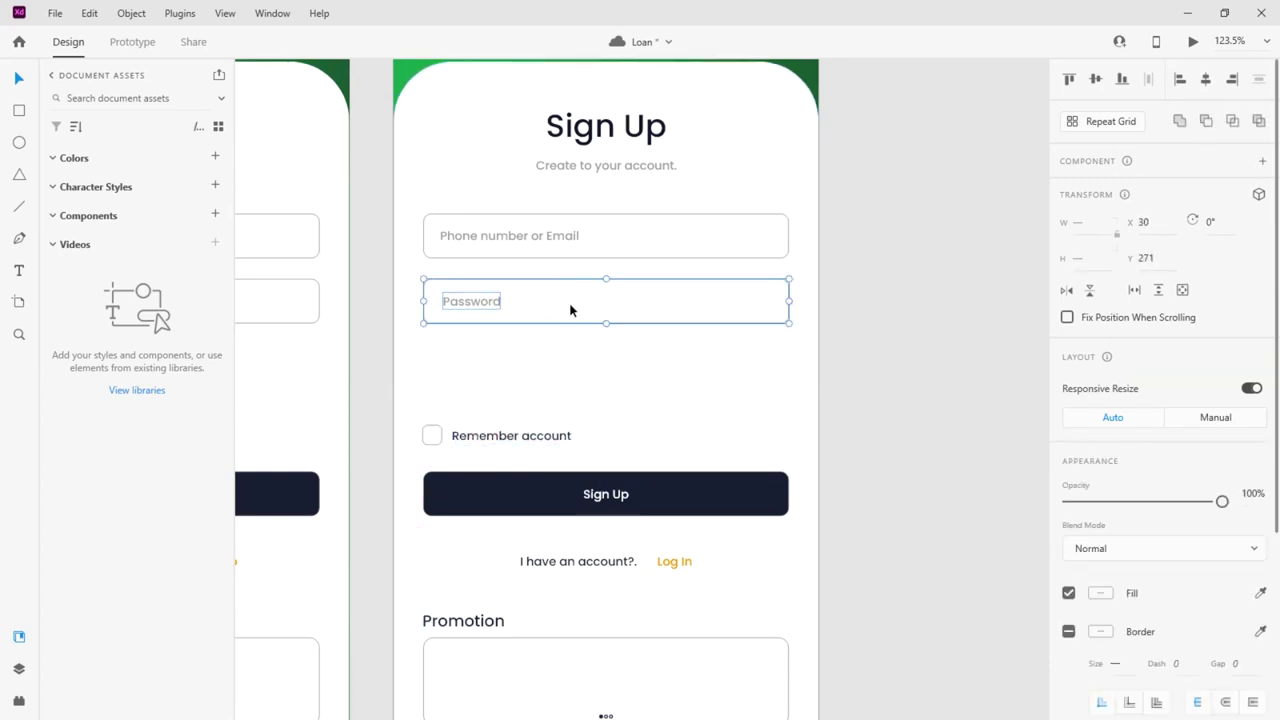
pyautogui.keyDown('alt'); pyautogui.moveTo(534, 312); pyautogui.dragTo(532, 376); pyautogui.keyUp('alt')
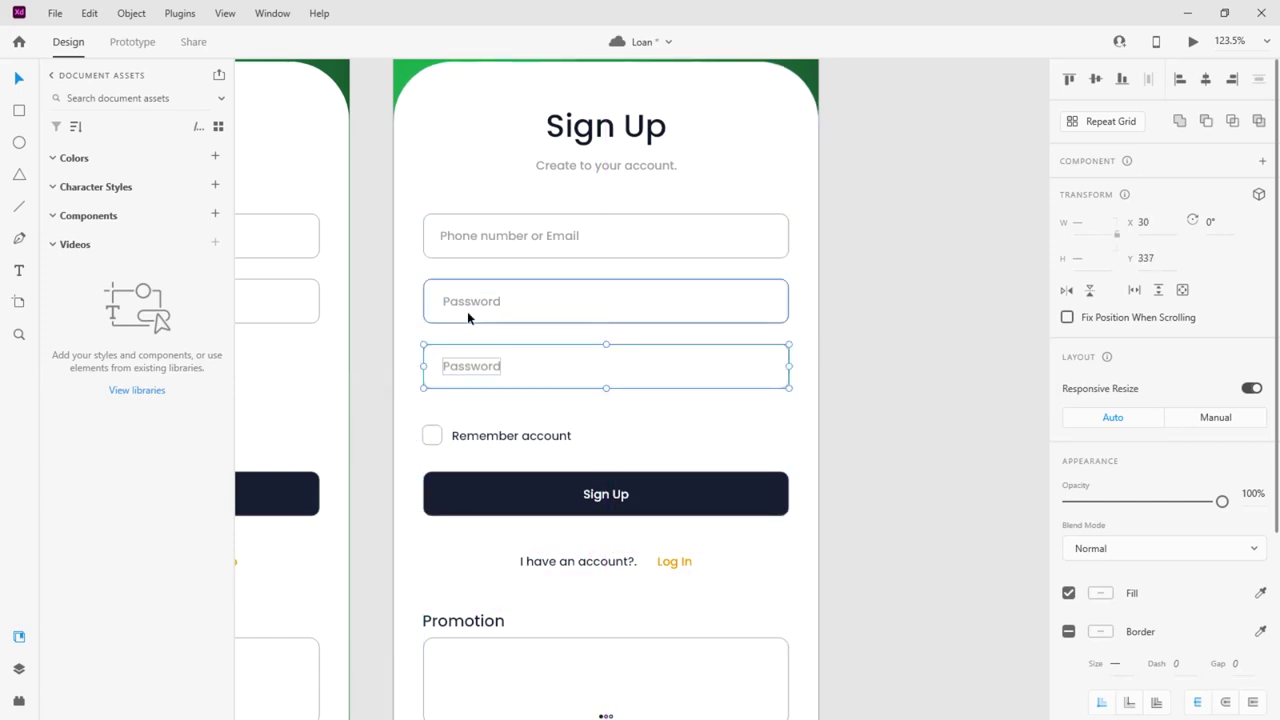
# Move the checkbox, Sign Up button and account line down together
pyautogui.scroll(-4, 500, 300)
pyautogui.click(583, 341)
pyautogui.keyDown('shift'); pyautogui.click(575, 288); pyautogui.keyUp('shift')
pyautogui.keyDown('shift'); pyautogui.click(526, 214); pyautogui.keyUp('shift')
pyautogui.moveTo(557, 286); pyautogui.dragTo(563, 304)
# Shift the Promotion section down and recentre the Promotion box and its dots
pyautogui.scroll(-2, 575, 442)
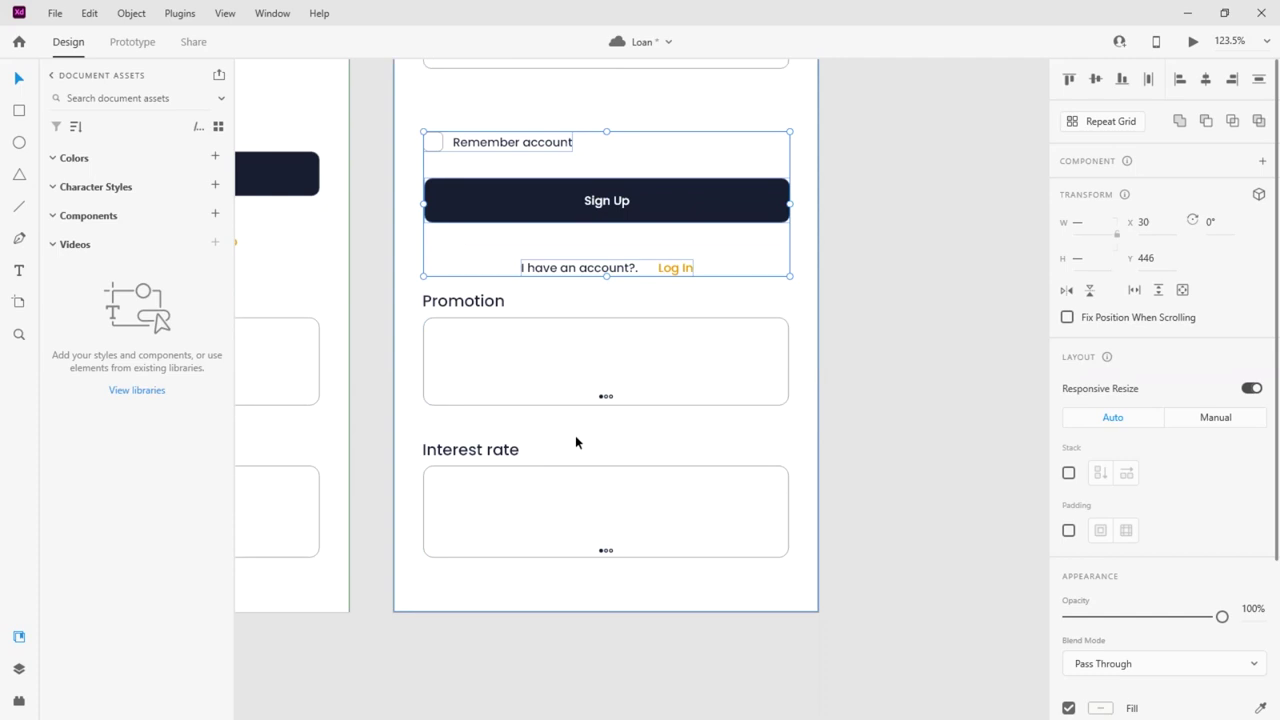
pyautogui.click(536, 472)
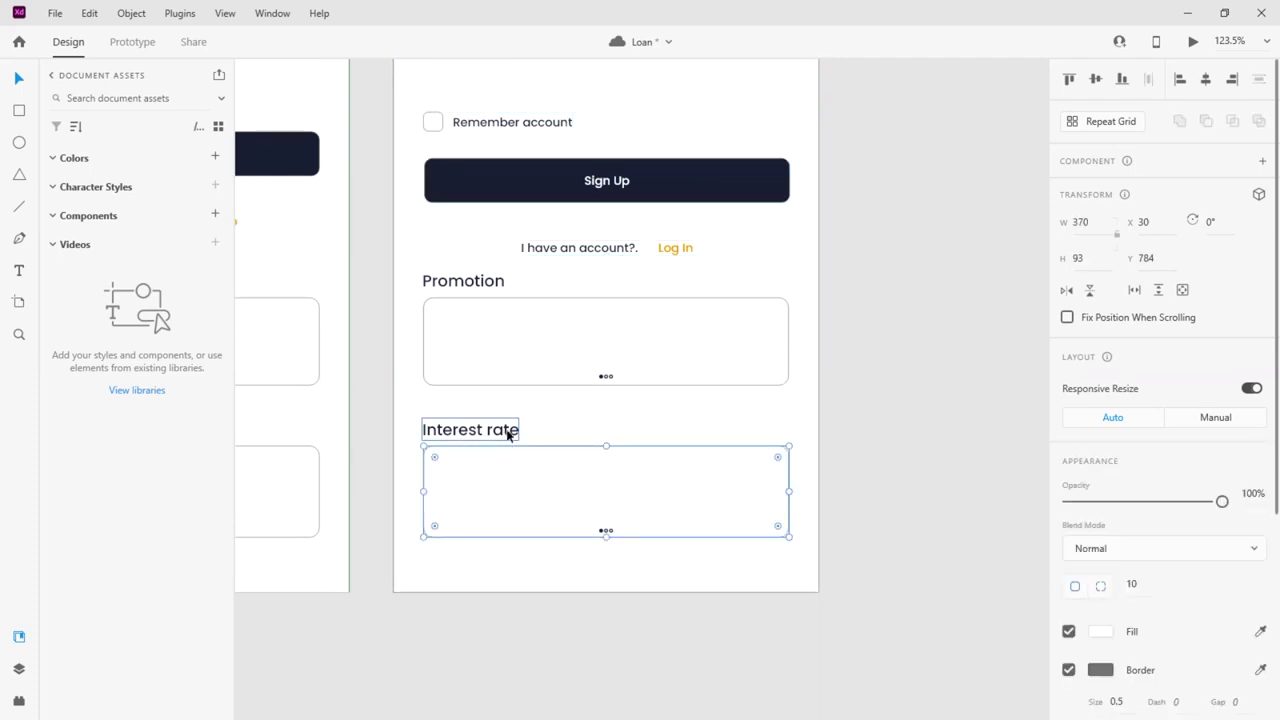
pyautogui.keyDown('shift'); pyautogui.click(508, 431); pyautogui.keyUp('shift')
pyautogui.click(603, 377)
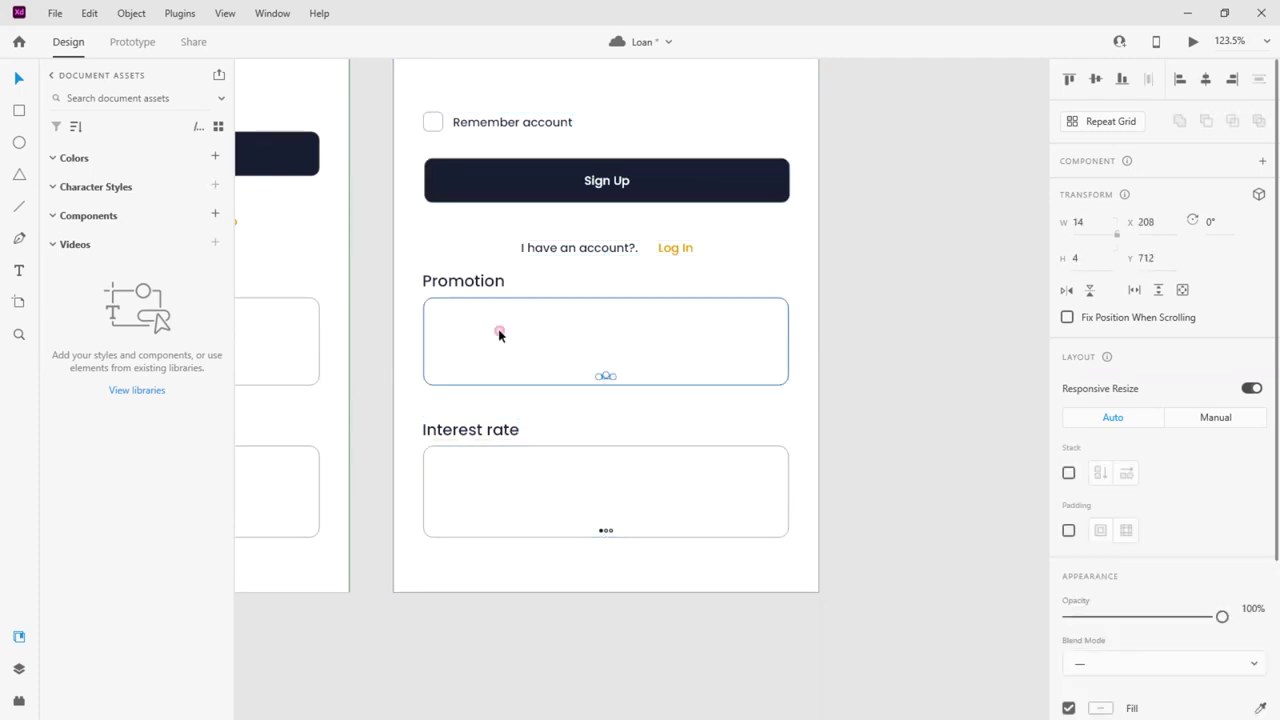
pyautogui.keyDown('shift'); pyautogui.click(491, 283); pyautogui.keyUp('shift')
pyautogui.moveTo(491, 283); pyautogui.dragTo(491, 306)
pyautogui.scroll(2, 494, 300)
pyautogui.click(848, 380)
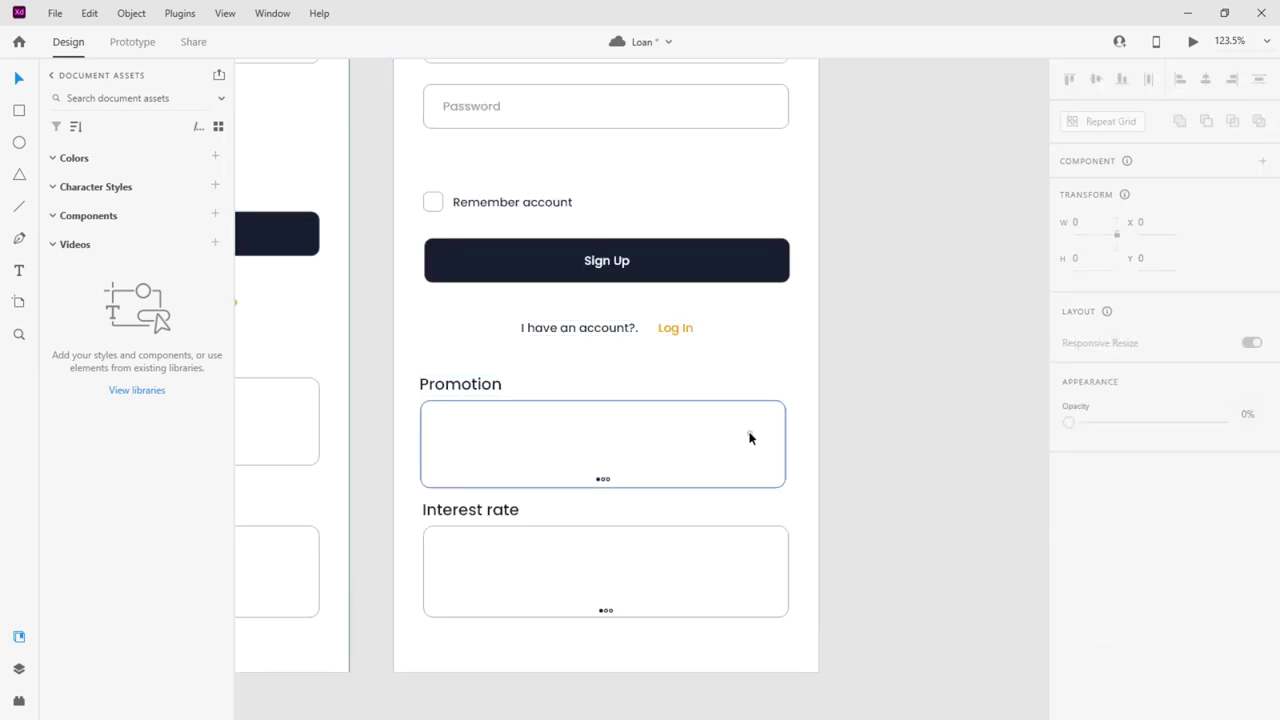
pyautogui.click(749, 437)
pyautogui.click(1205, 80)
pyautogui.moveTo(474, 389); pyautogui.dragTo(474, 387)
pyautogui.click(603, 479)
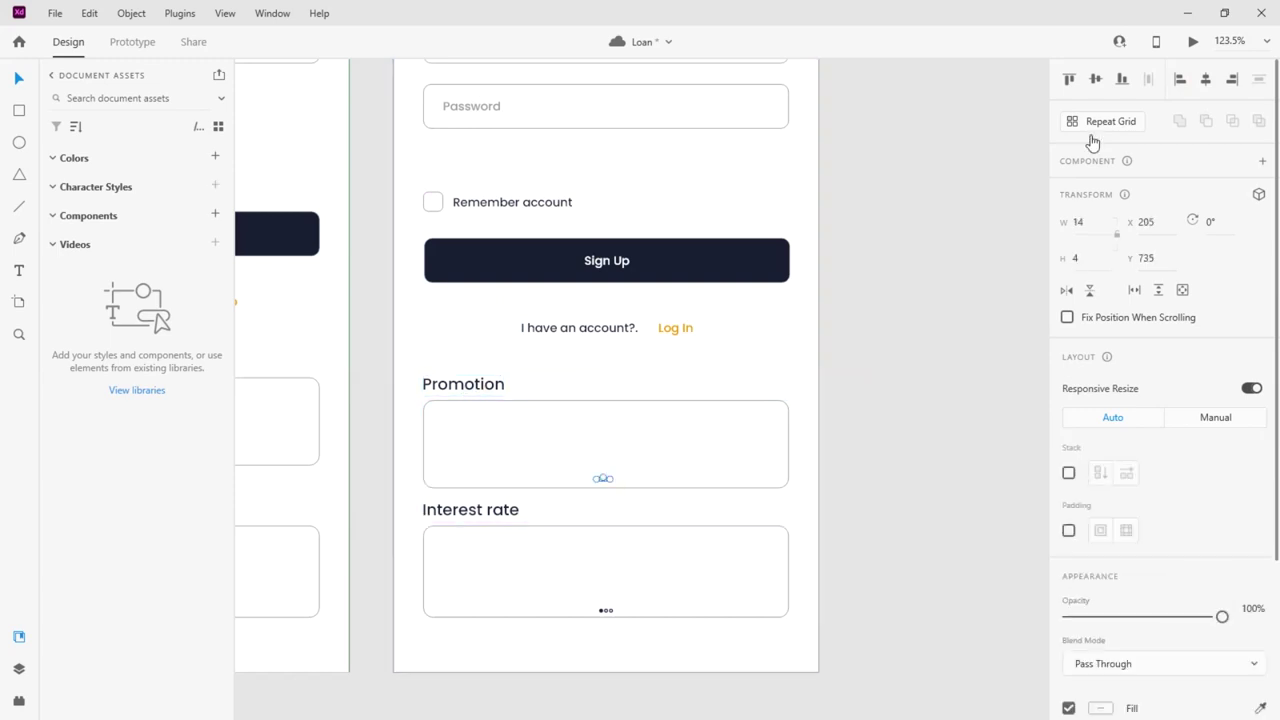
pyautogui.click(1205, 80)
# Move the account line down about 20 px, centre it, and lower the Sign Up button
pyautogui.click(594, 334)
pyautogui.moveTo(594, 334); pyautogui.dragTo(591, 351)
pyautogui.click(1205, 80)
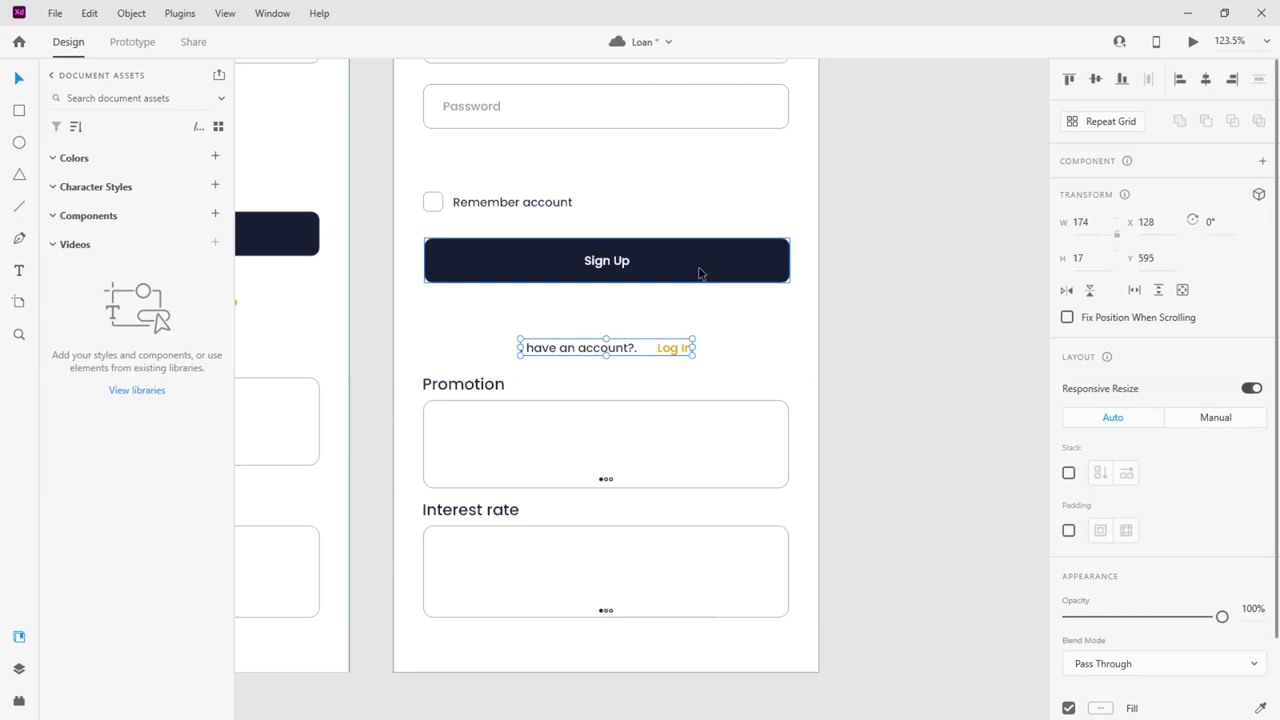
pyautogui.moveTo(698, 266); pyautogui.dragTo(694, 309)
# Add another Password field below the third one
pyautogui.scroll(3, 717, 294)
pyautogui.moveTo(531, 311); pyautogui.dragTo(551, 317)
pyautogui.scroll(3, 526, 320)
pyautogui.click(516, 305)
pyautogui.moveTo(491, 369); pyautogui.dragTo(575, 369)
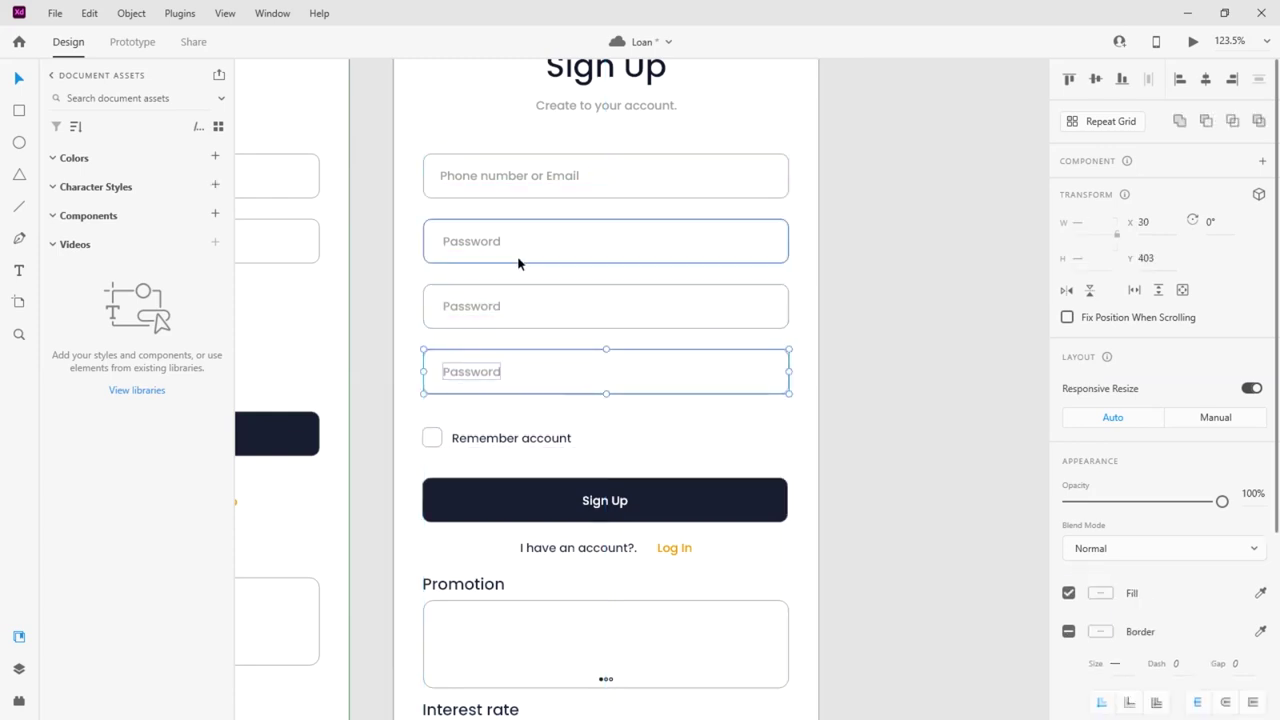
# Trim the first placeholder from 'Phone number or Email' to 'Phone number'
pyautogui.doubleClick(510, 176)
pyautogui.moveTo(546, 177); pyautogui.dragTo(486, 177)
pyautogui.click(531, 177)
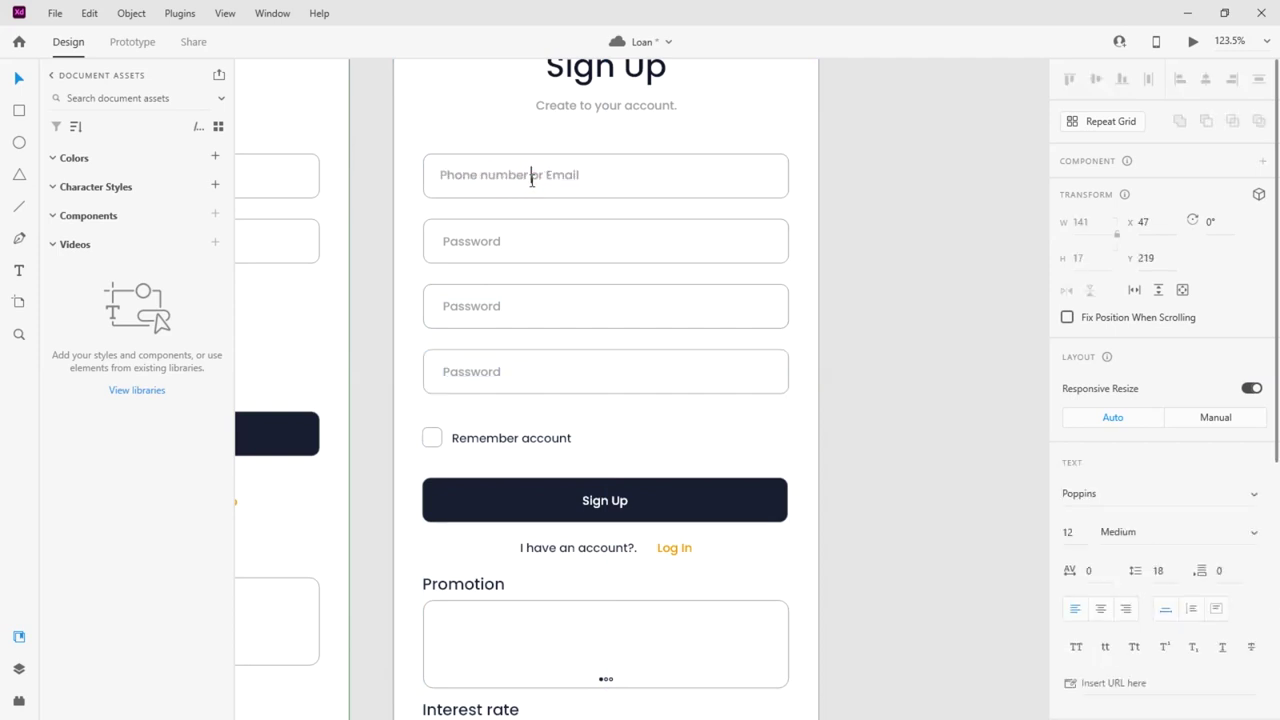
pyautogui.moveTo(531, 175); pyautogui.dragTo(594, 177)
pyautogui.press('BackSpace')
pyautogui.press('Escape')
pyautogui.moveTo(498, 178); pyautogui.dragTo(839, 198)
pyautogui.press('Escape')
# Change the second field's placeholder to 'Email'
pyautogui.doubleClick(490, 246)
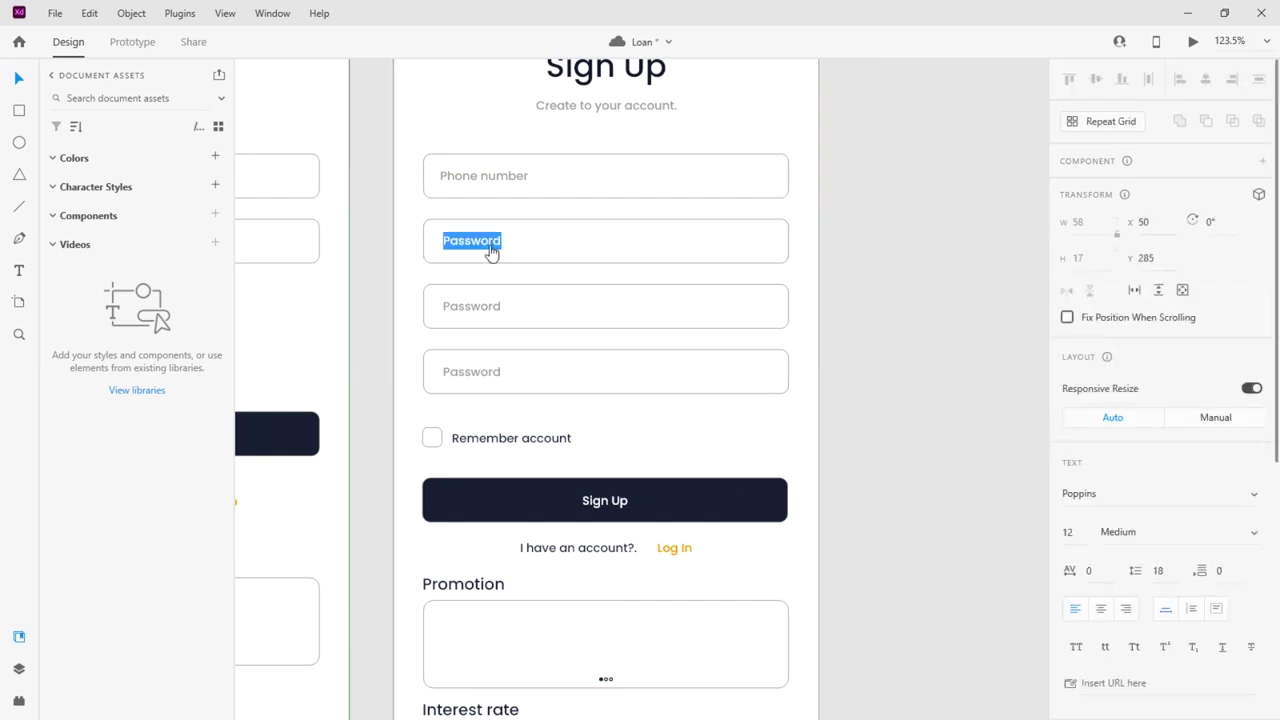
pyautogui.write('Email')
pyautogui.press('Escape')
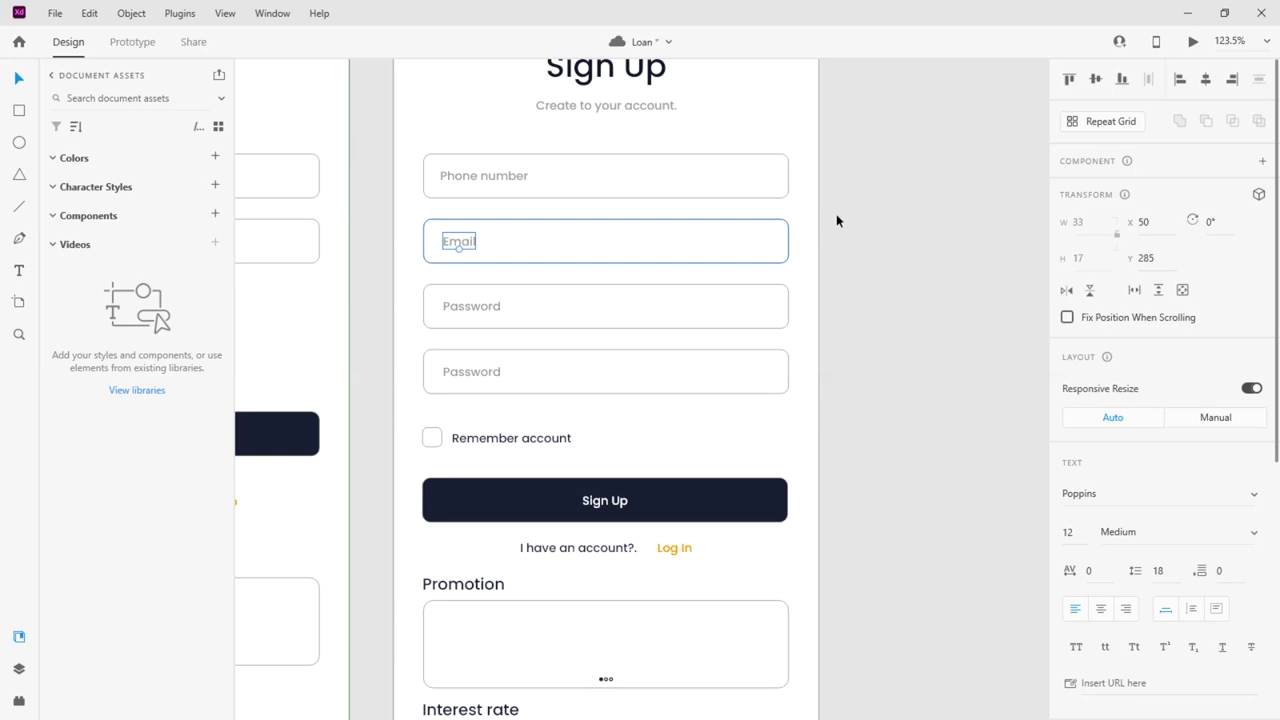
pyautogui.click(476, 307)
# Change the fourth field's placeholder to 'Confirm Password'
pyautogui.doubleClick(446, 371)
pyautogui.click(446, 372)
pyautogui.write('Confir')
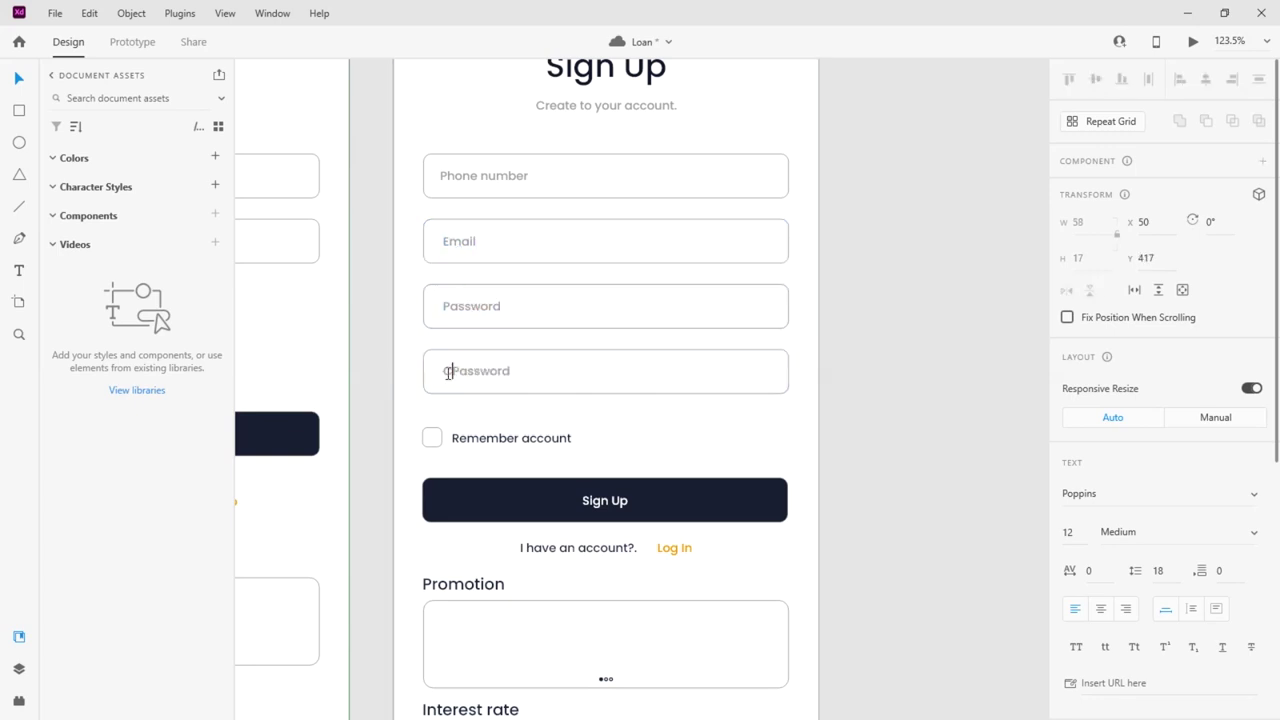
pyautogui.write('m')
pyautogui.press('Escape')
pyautogui.click(874, 375)
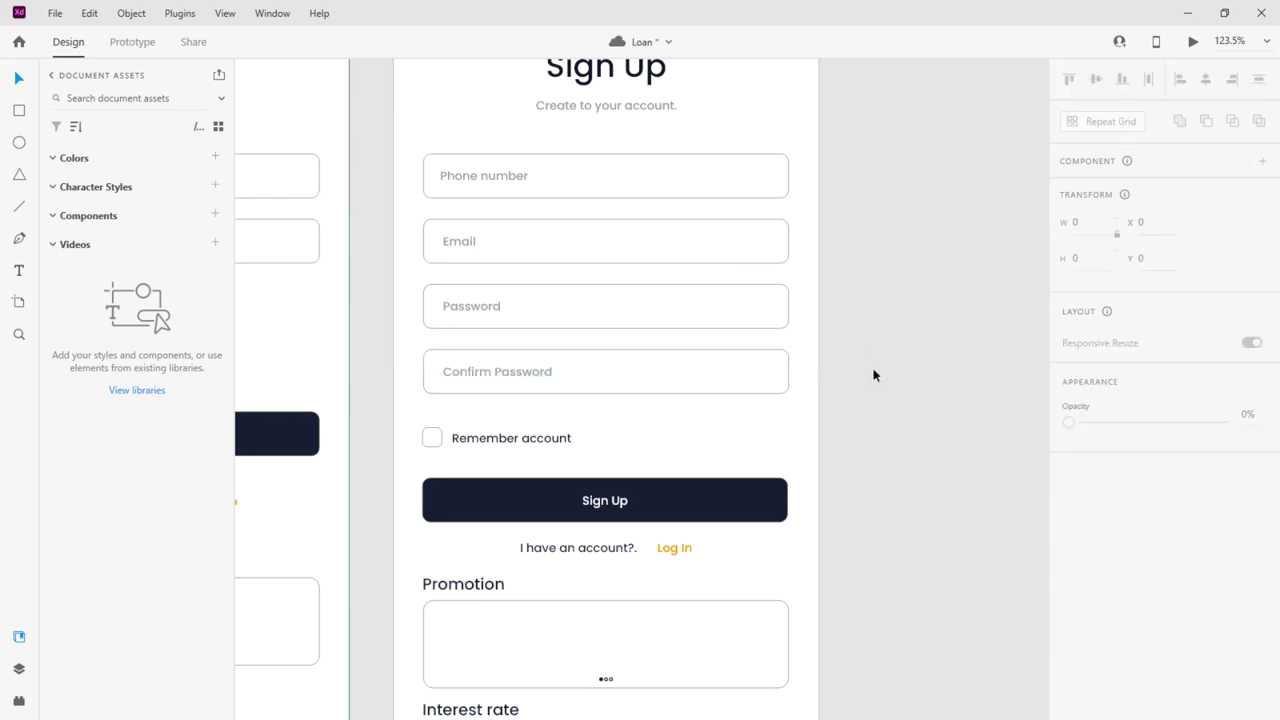
# Delete the Remember account checkbox and move the Sign Up button and link up
pyautogui.click(500, 443)
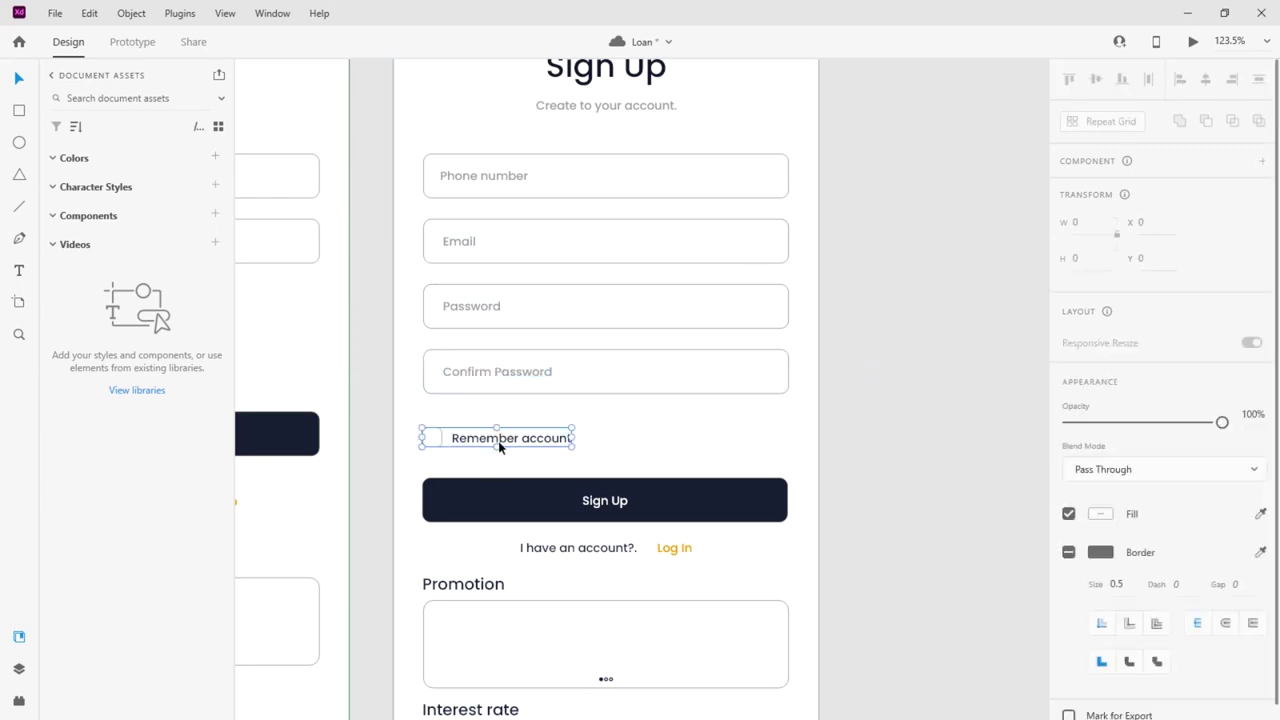
pyautogui.press('Delete')
pyautogui.moveTo(537, 500); pyautogui.dragTo(534, 468)
pyautogui.moveTo(548, 547); pyautogui.dragTo(547, 537)
pyautogui.click(886, 358)
pyautogui.scroll(1, 886, 360)
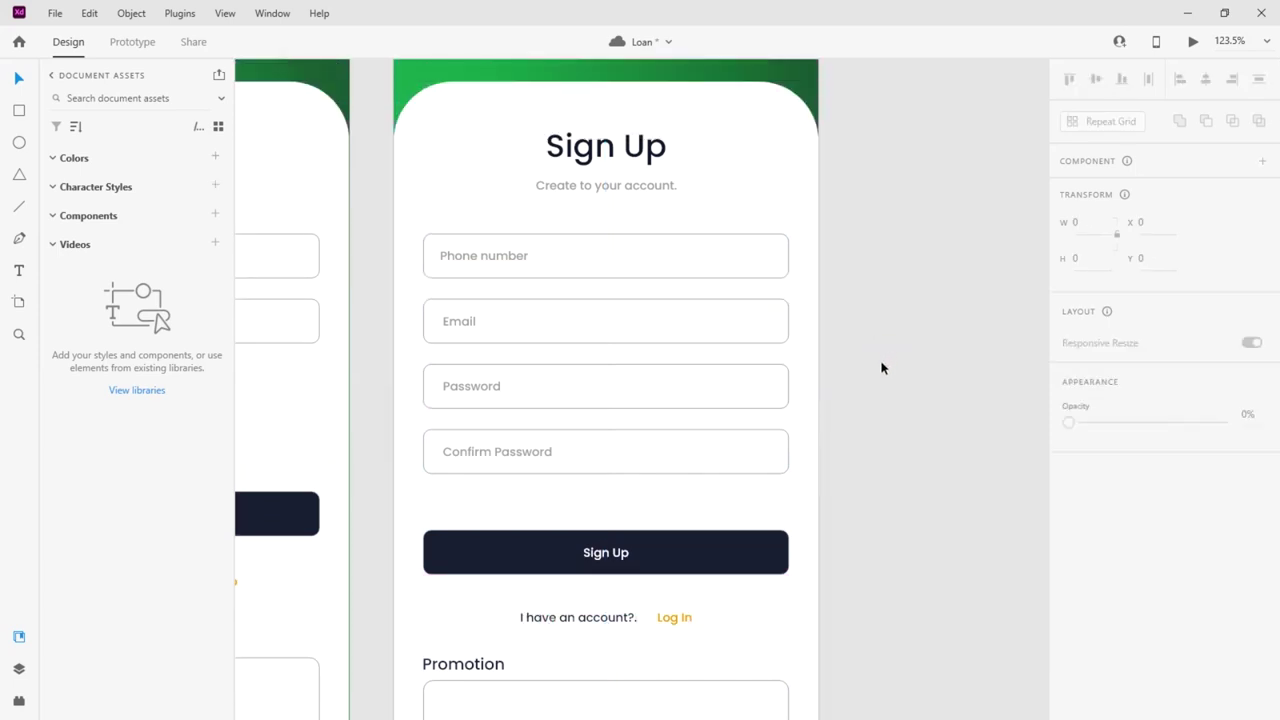
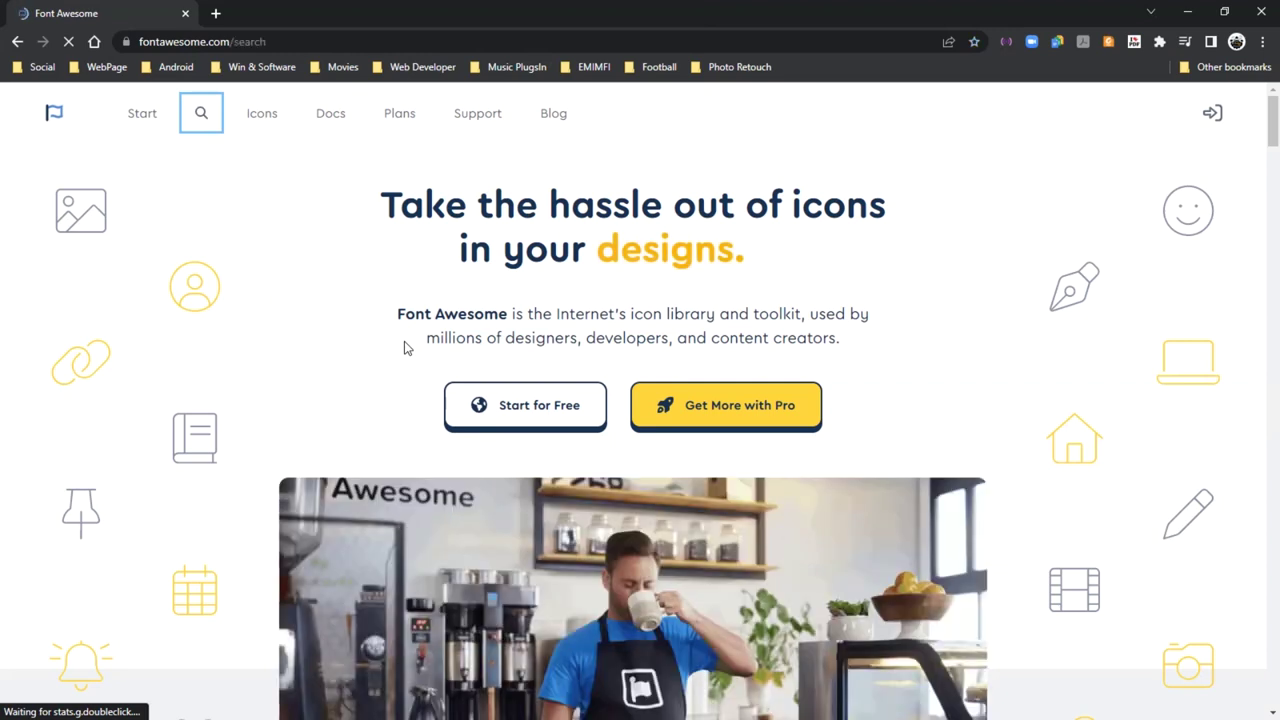
# Open the Font Awesome icon search and browse the icon results
pyautogui.press('Return')
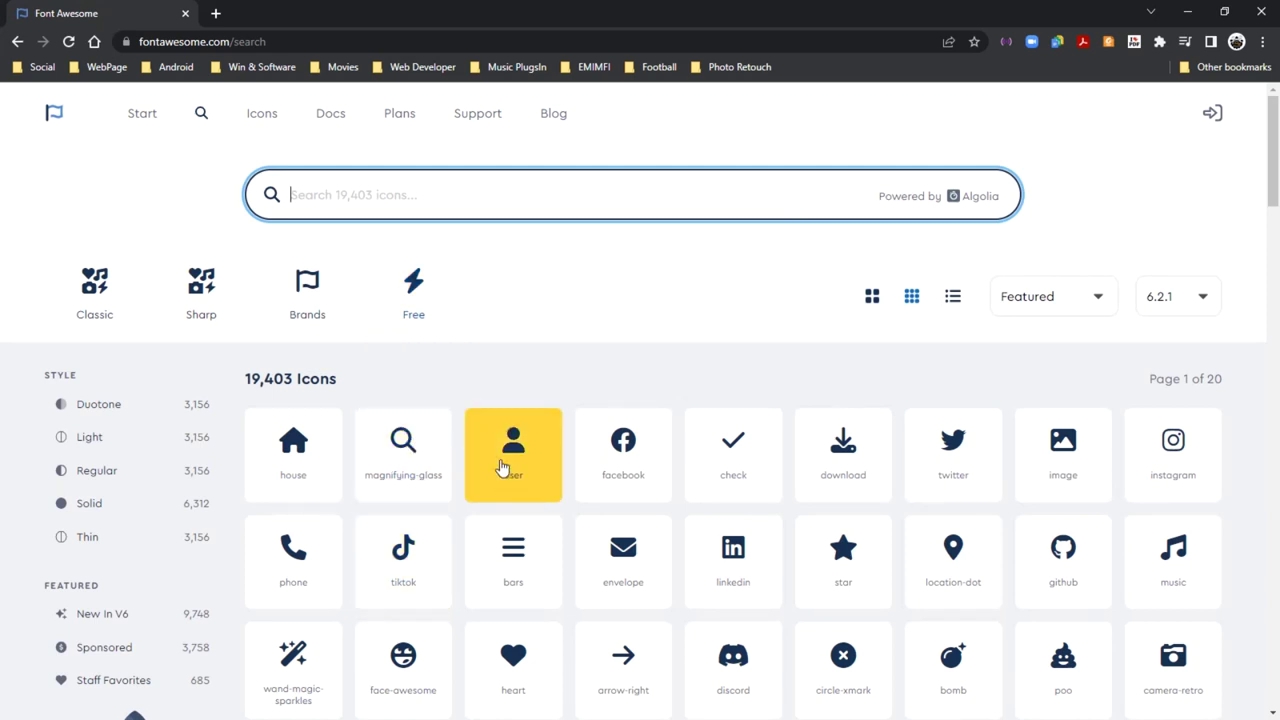
pyautogui.scroll(-3, 502, 468)
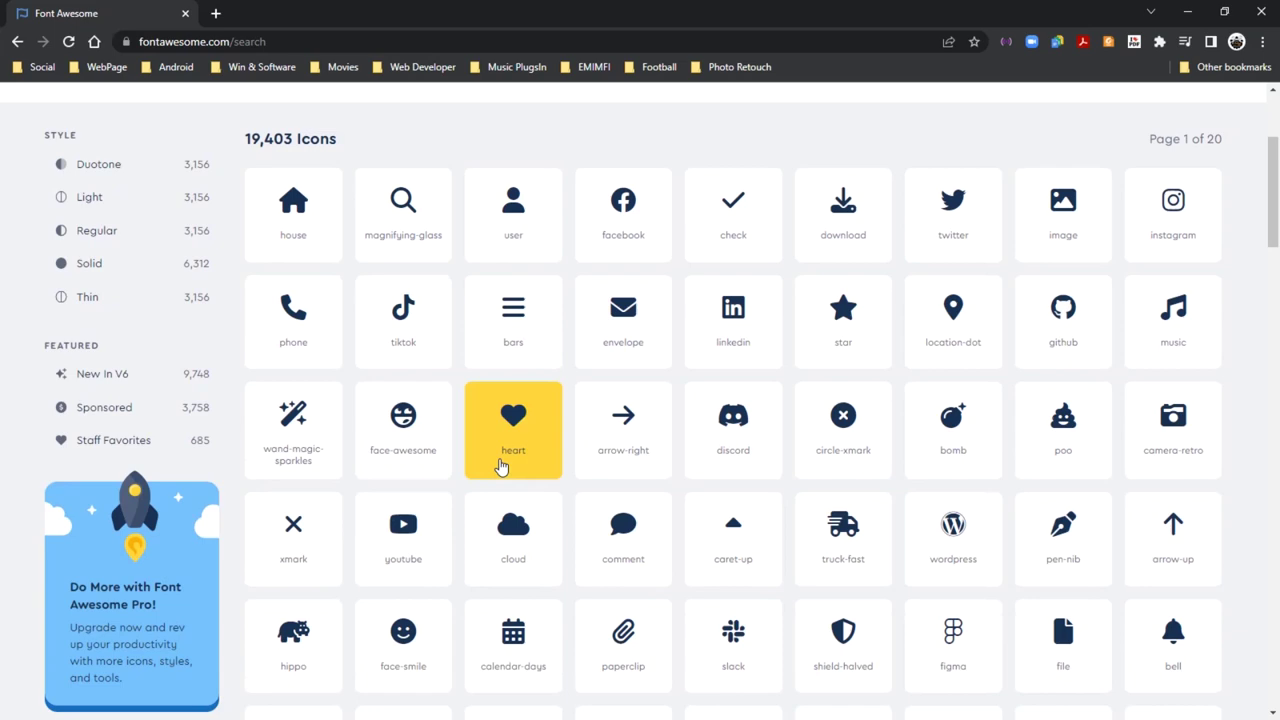
pyautogui.scroll(-3, 502, 468)
pyautogui.scroll(1, 505, 455)
pyautogui.scroll(-3, 510, 436)
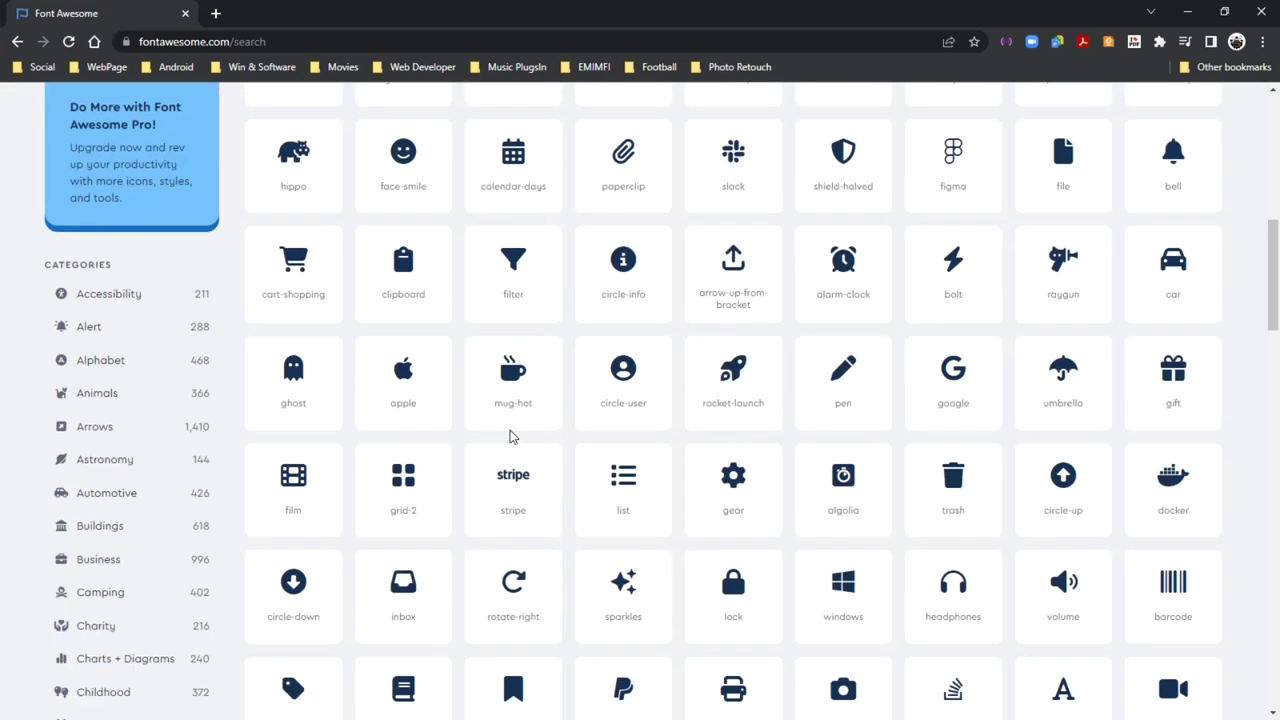
pyautogui.scroll(-3, 510, 436)
pyautogui.scroll(10, 507, 433)
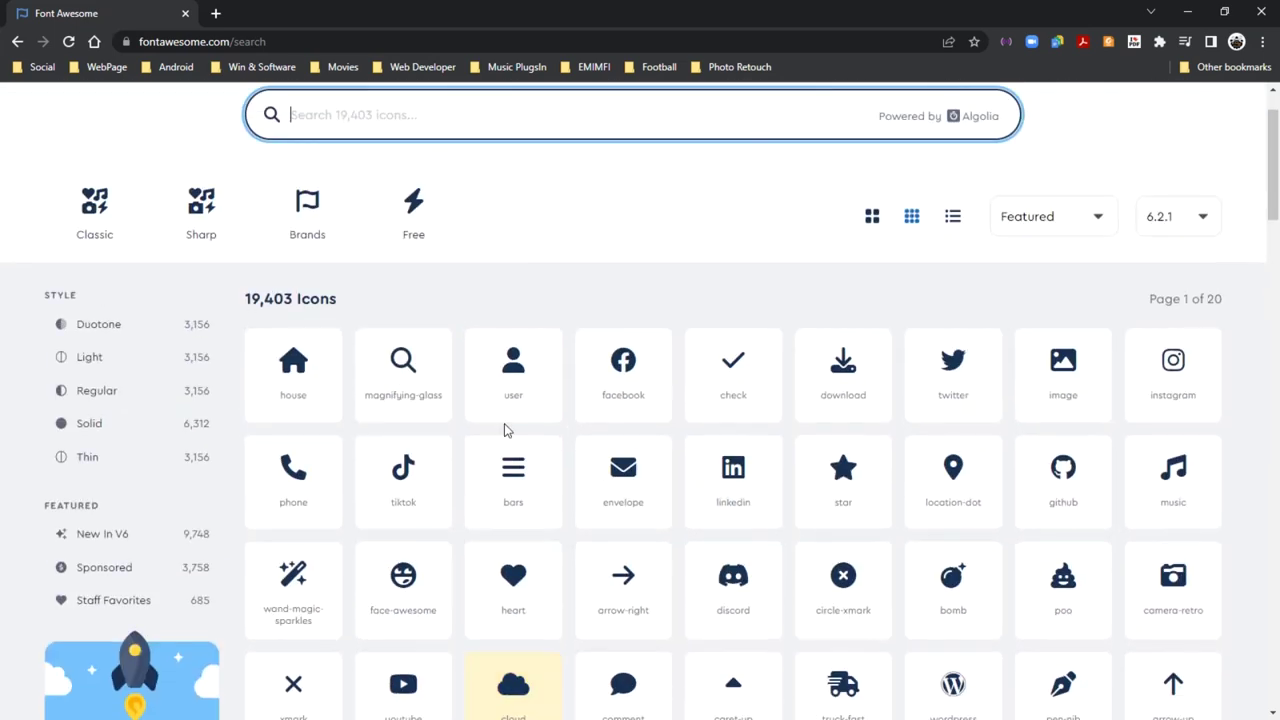
pyautogui.scroll(1, 504, 430)
# Copy the solid user icon's code and minimize Chrome to return to XD
pyautogui.click(504, 432)
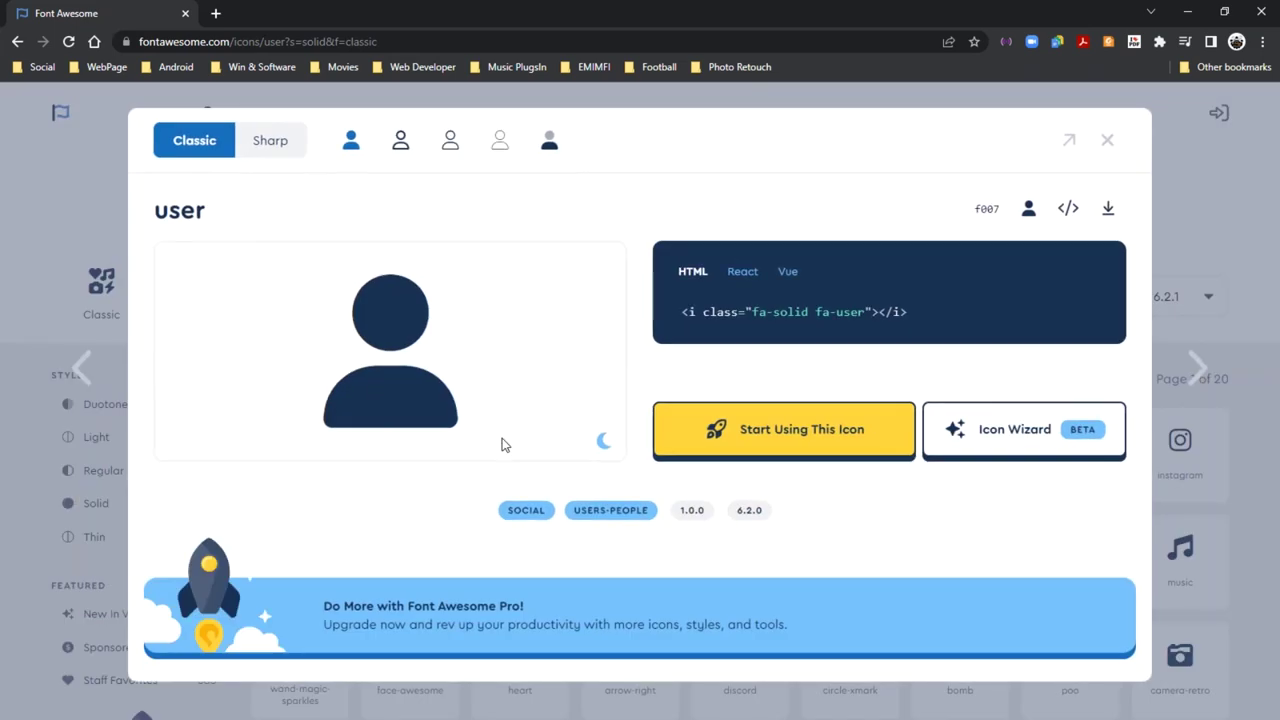
pyautogui.click(1068, 208)
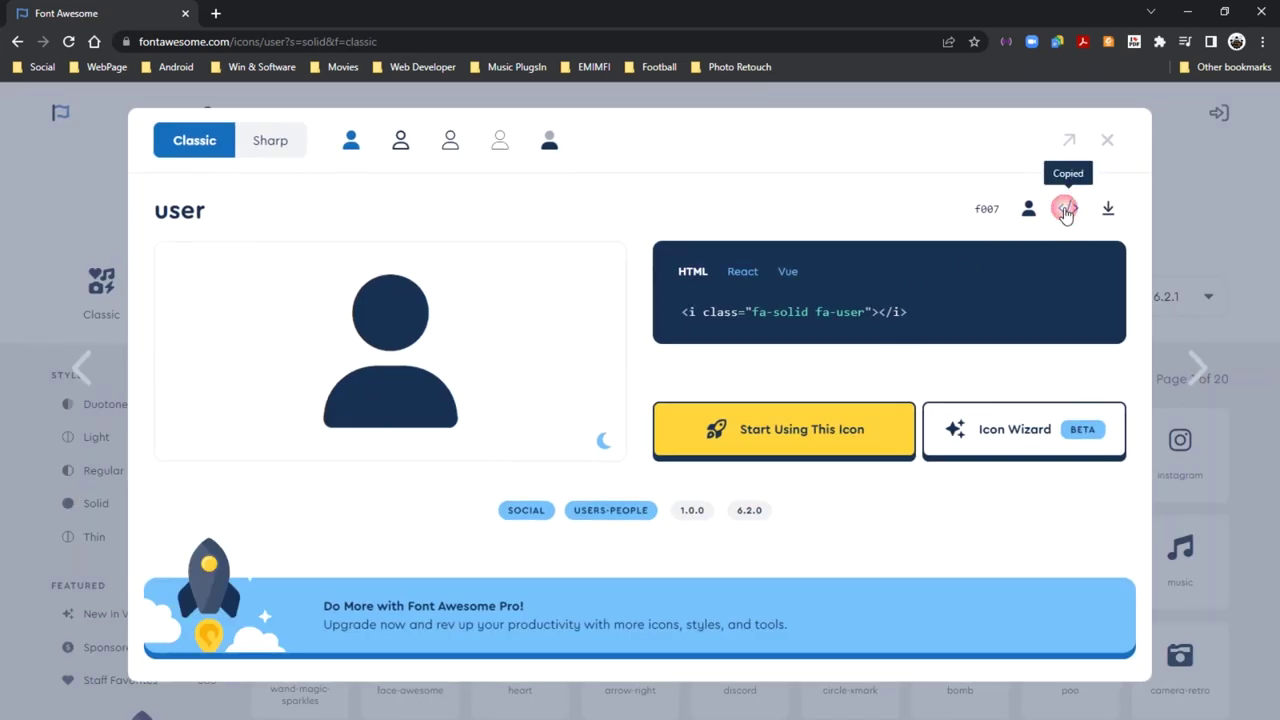
pyautogui.click(1187, 12)
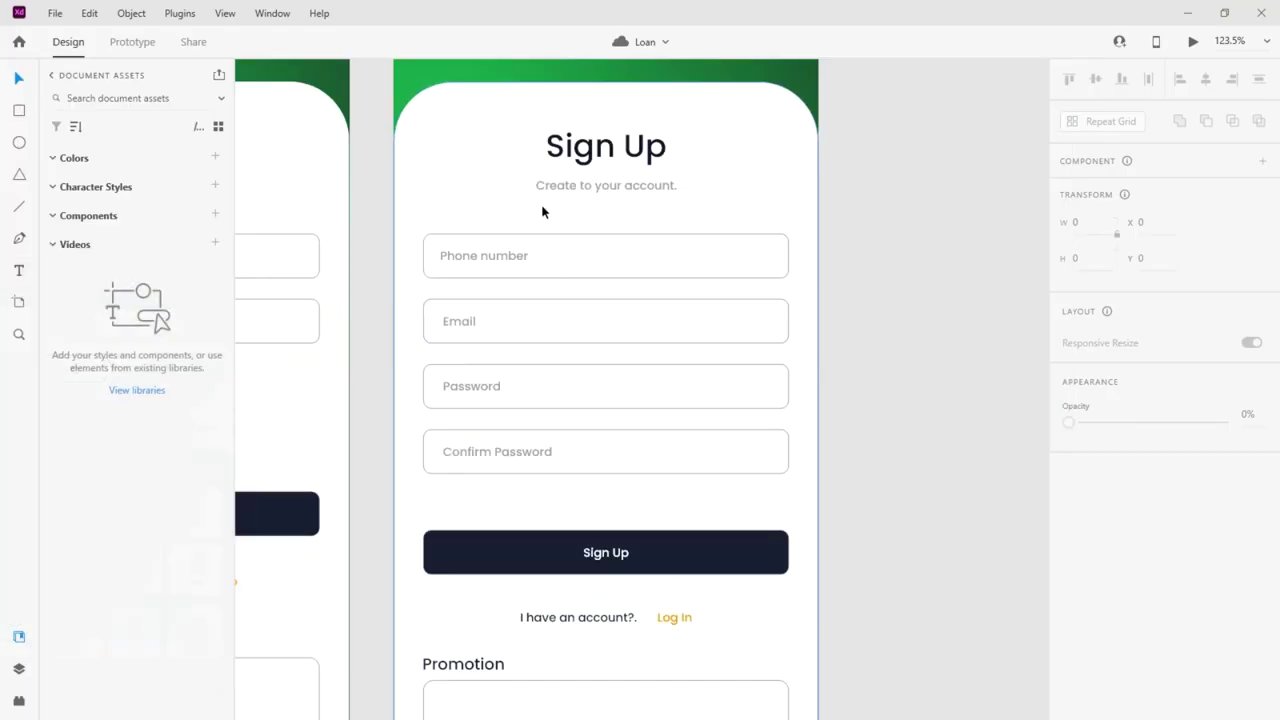
# Paste the user icon beside the subtitle, then delete it and return to Chrome
pyautogui.hotkey('ctrl', 'v')
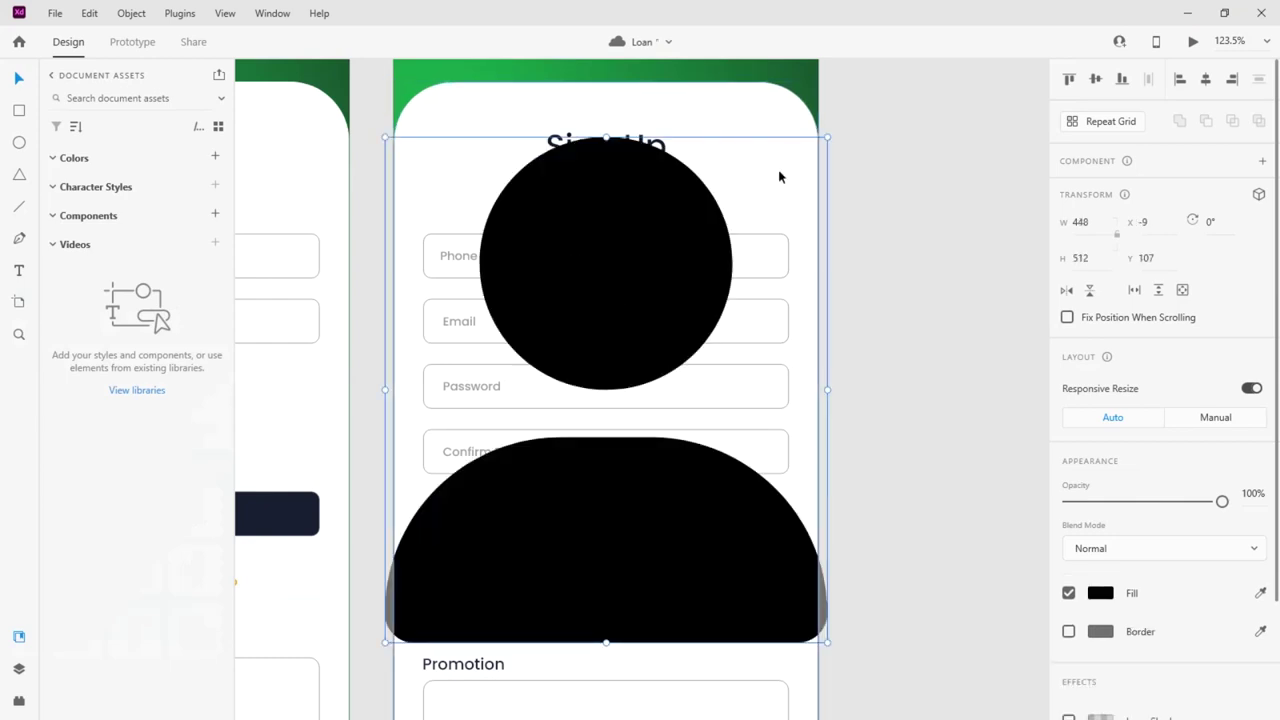
pyautogui.moveTo(827, 136); pyautogui.dragTo(542, 184)
pyautogui.scroll(3, 445, 208)
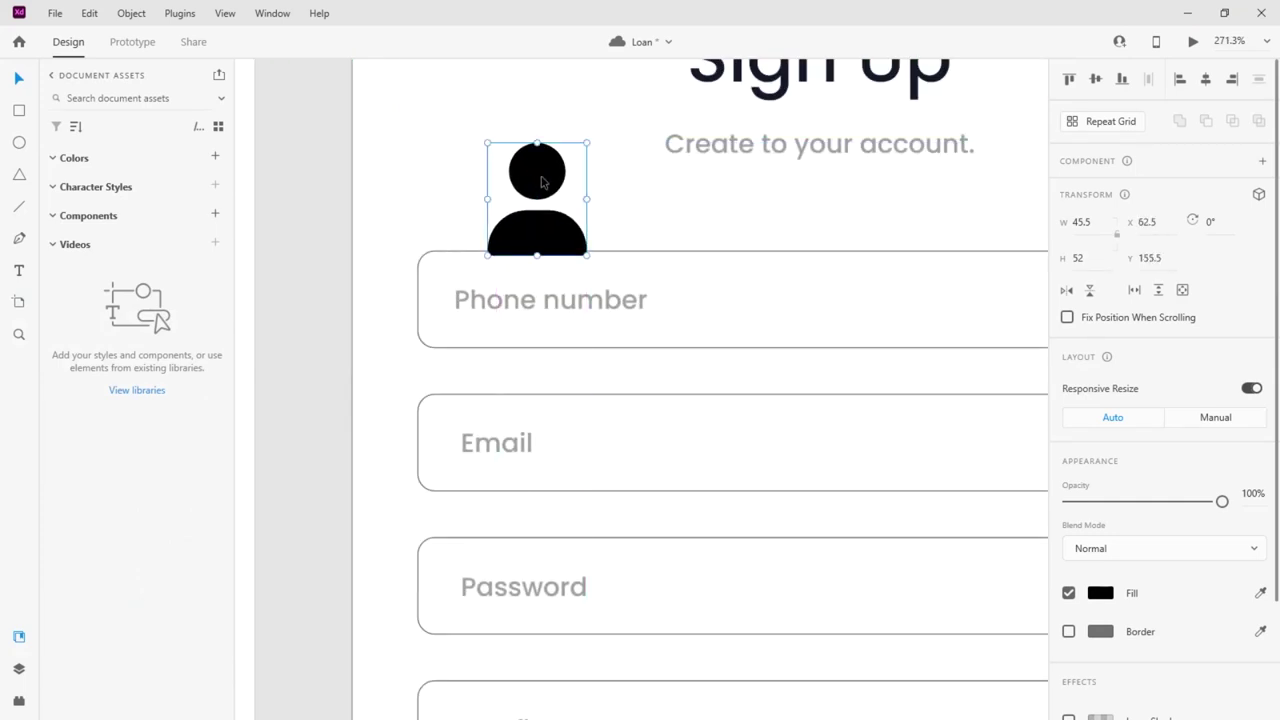
pyautogui.press('Delete')
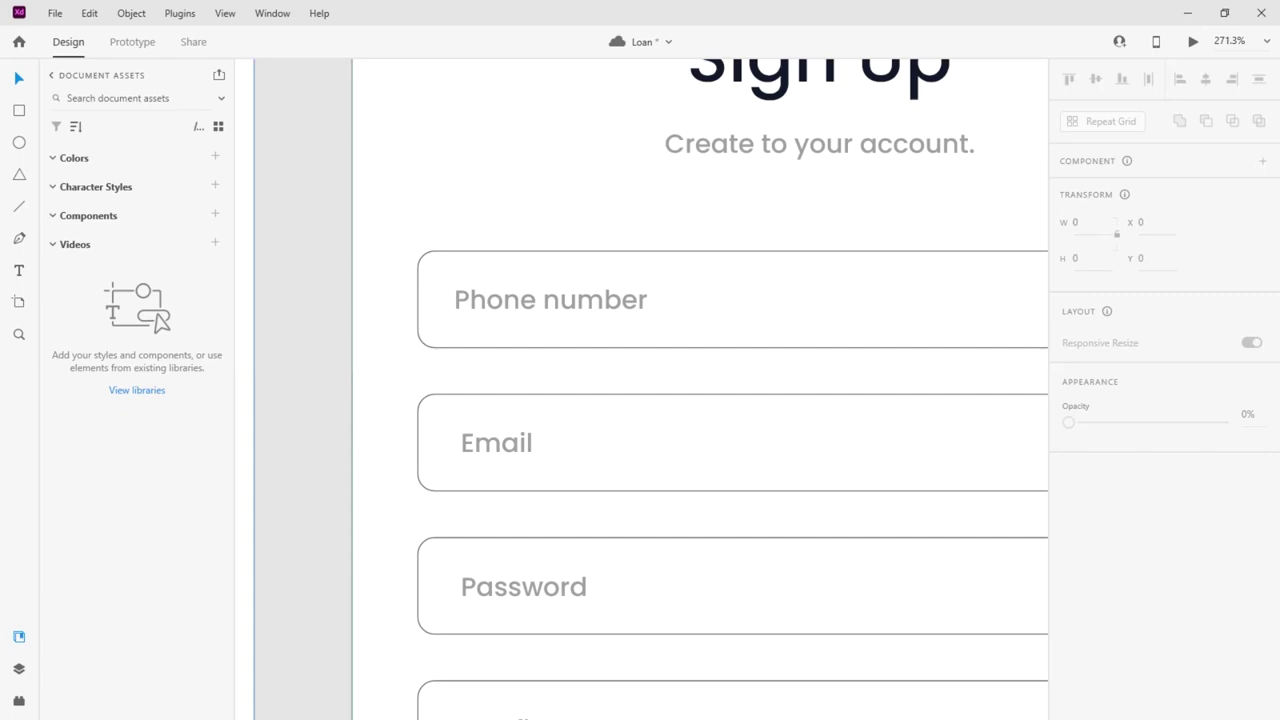
pyautogui.hotkey('alt', 'Tab')
# Search the Font Awesome icons for 'lock' and look through the results
pyautogui.click(489, 195)
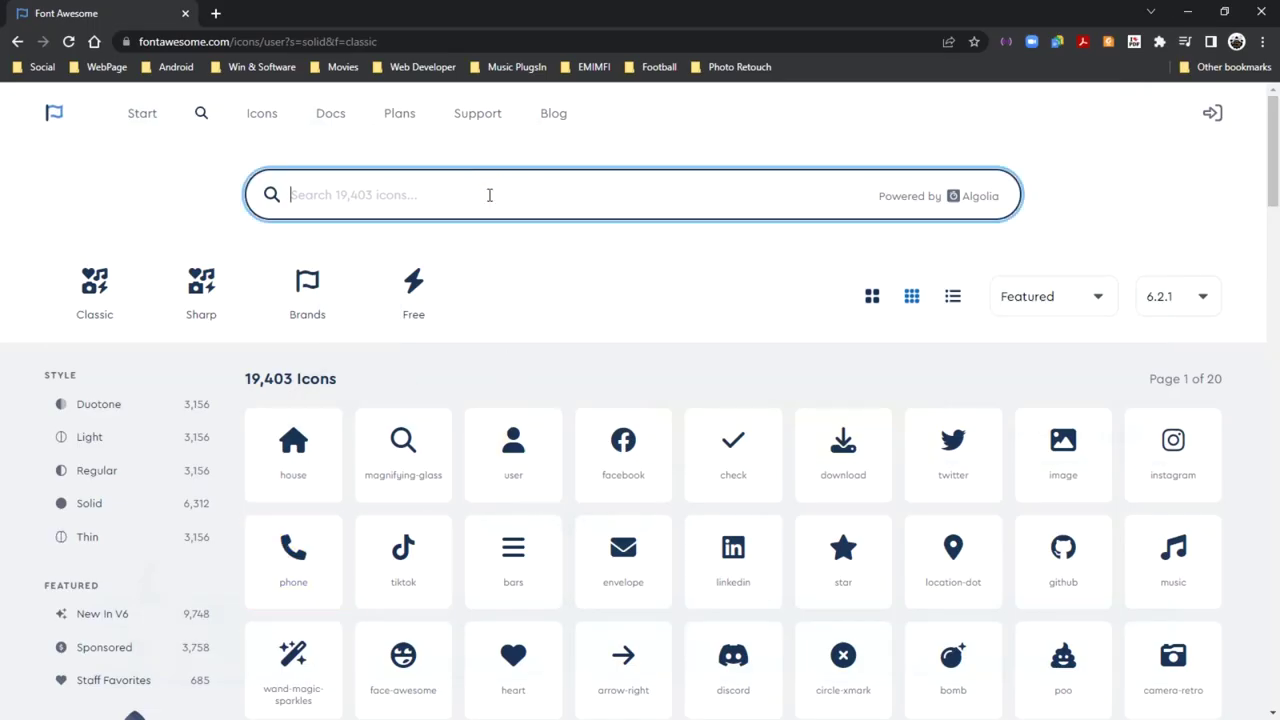
pyautogui.write('loc')
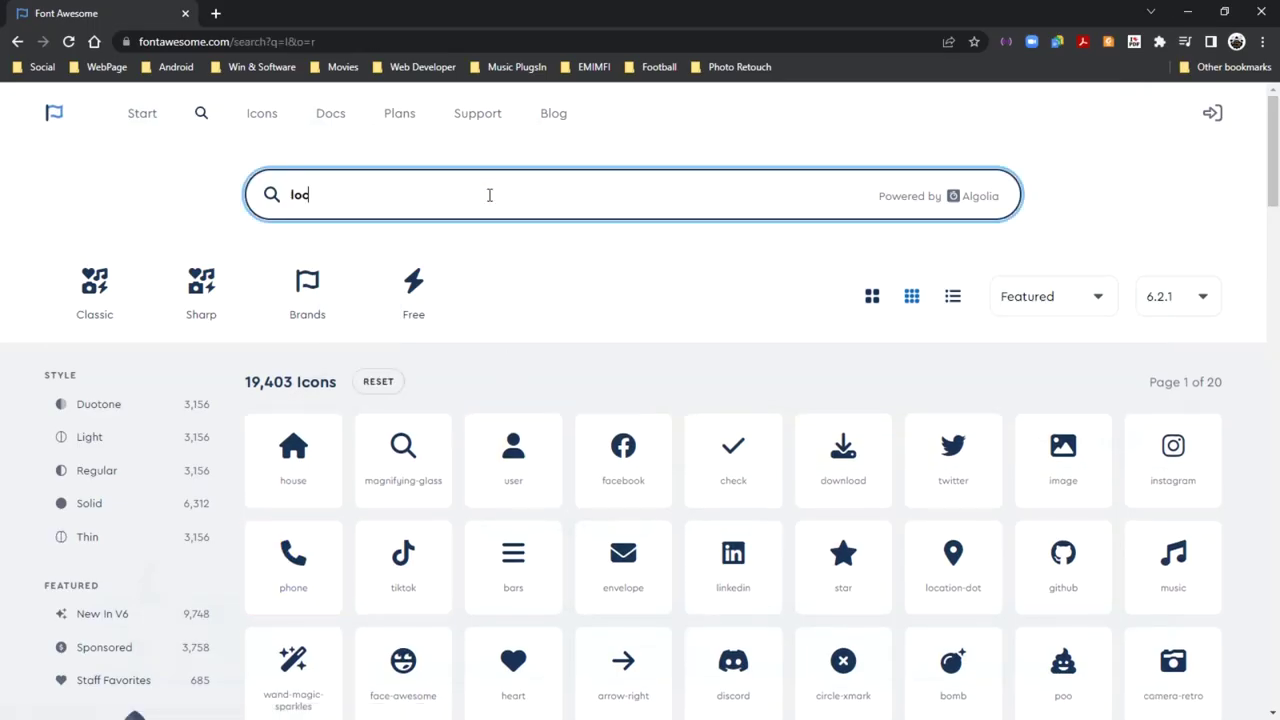
pyautogui.write('kk')
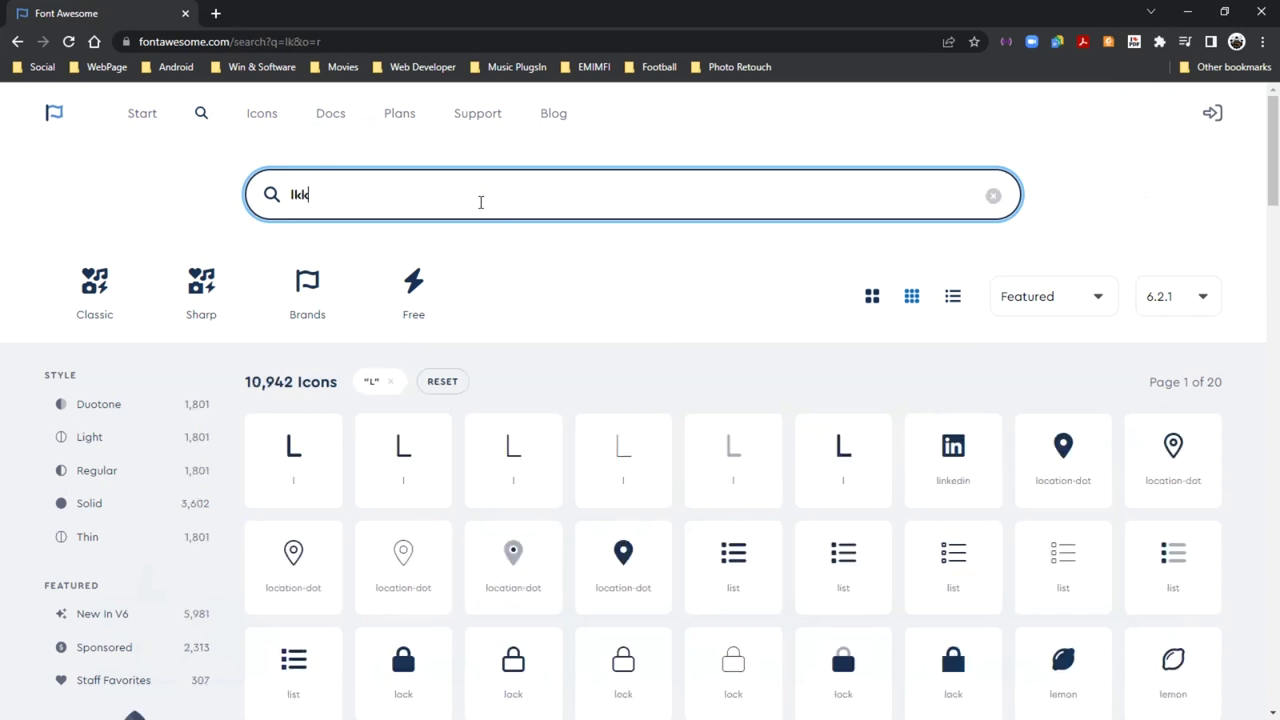
pyautogui.press('BackSpace')
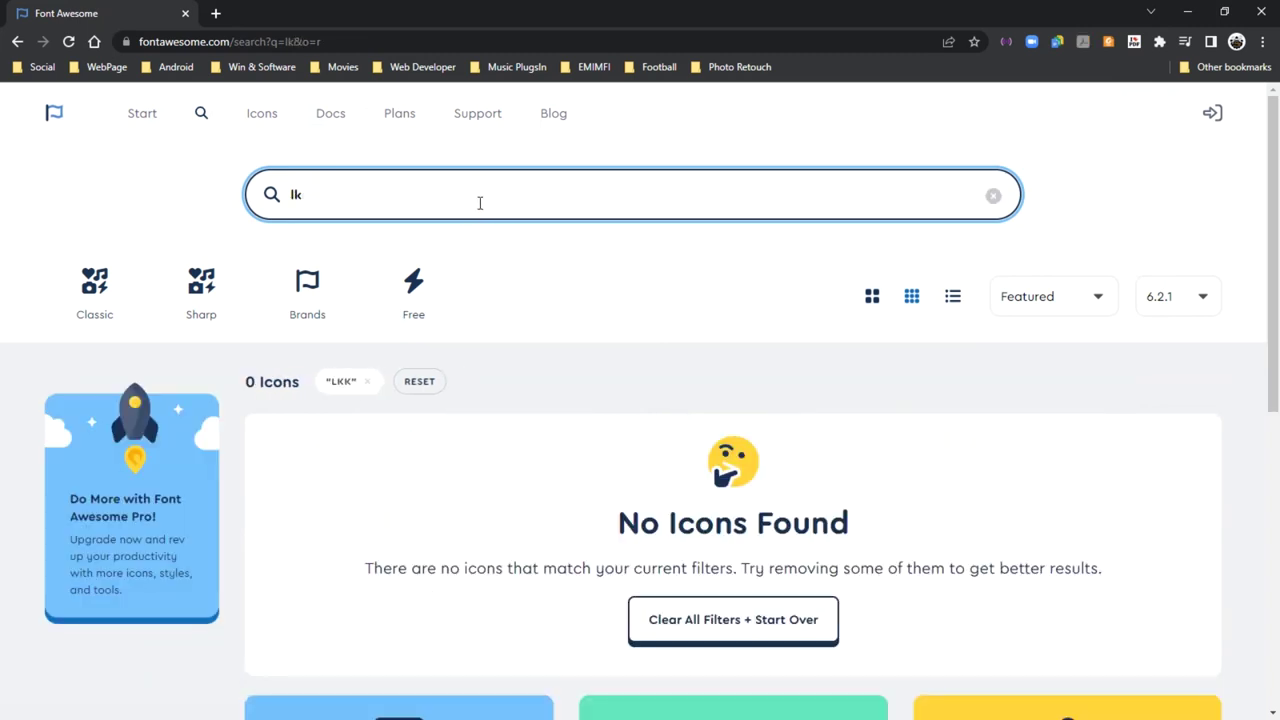
pyautogui.press('BackSpace')
pyautogui.press('BackSpace')
pyautogui.write('lo')
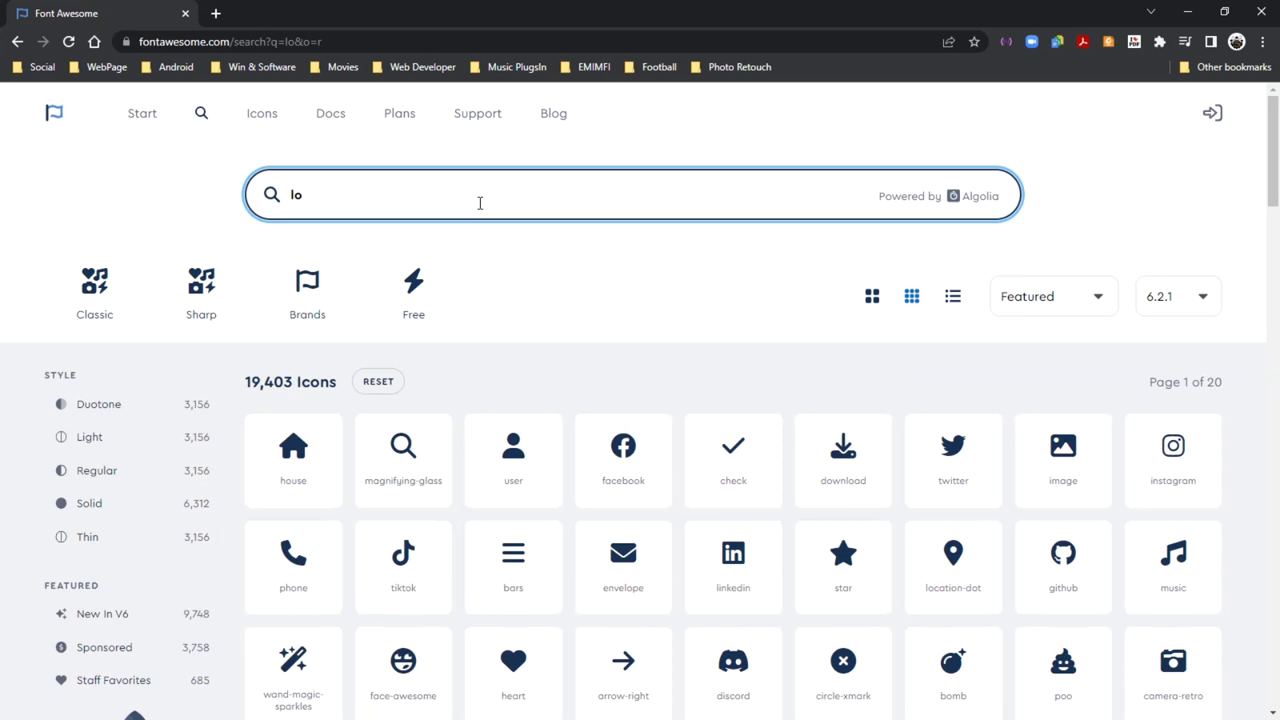
pyautogui.write('ck')
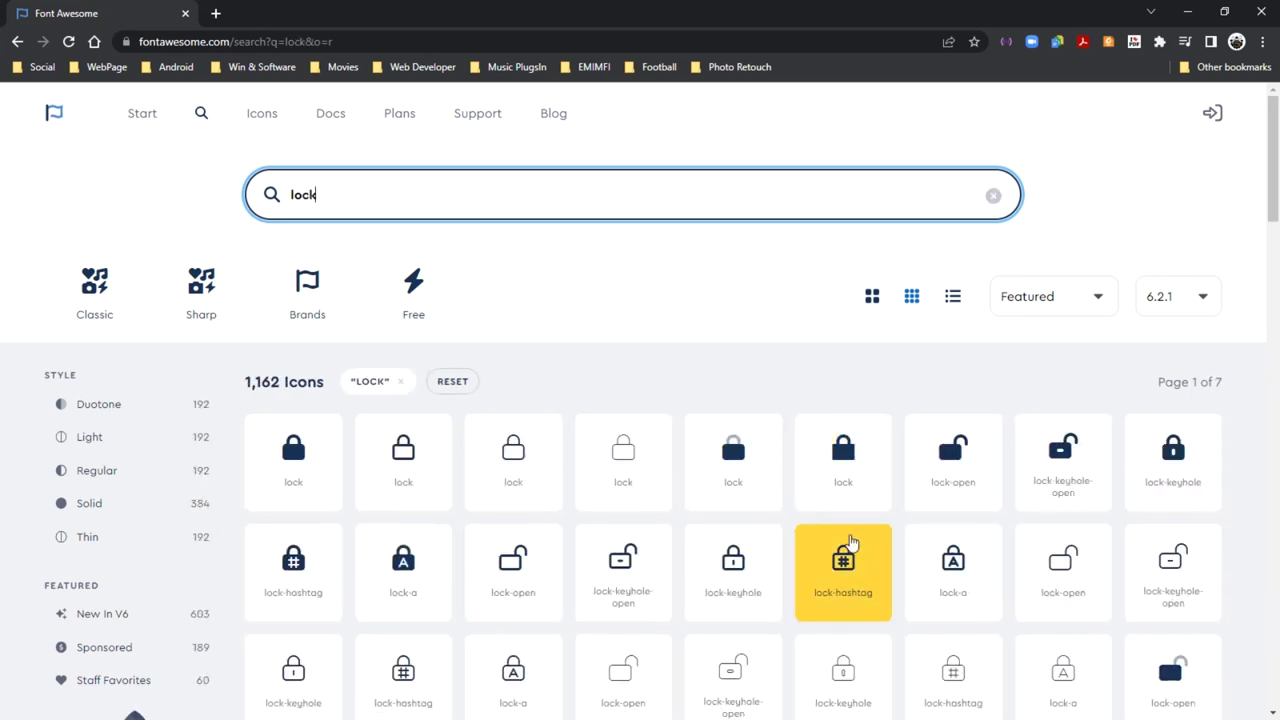
pyautogui.scroll(-15, 820, 470)
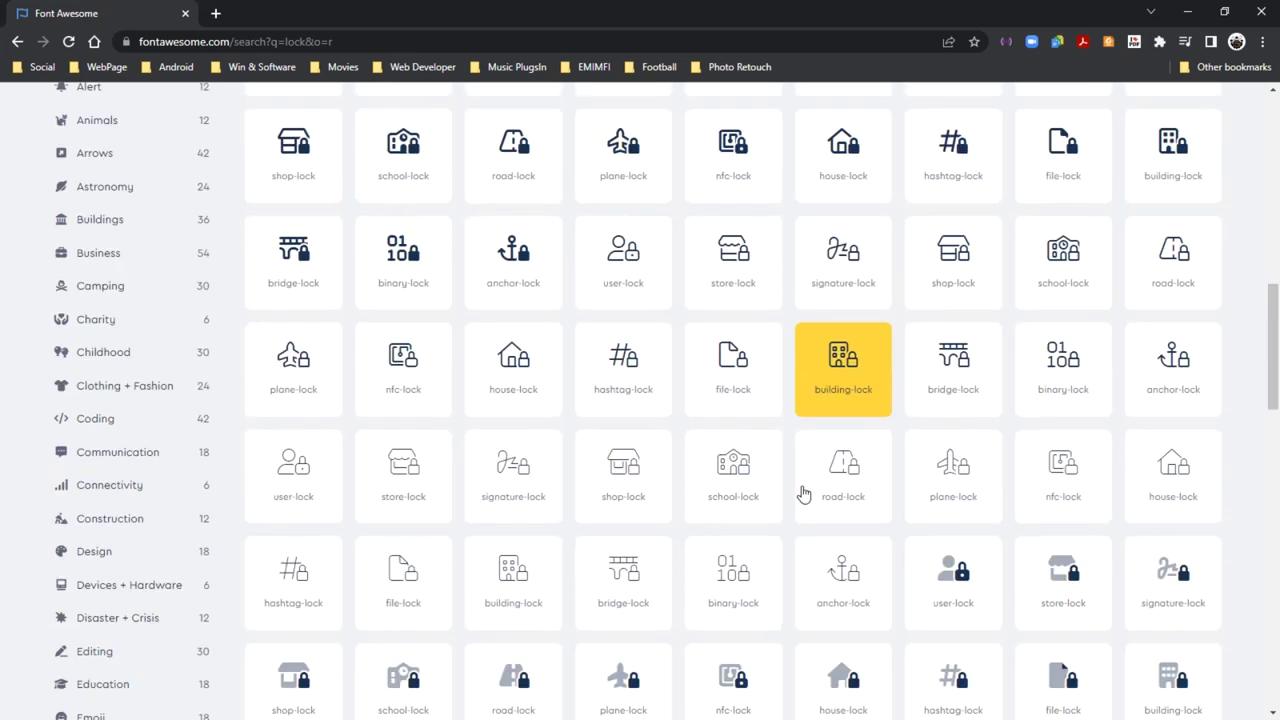
pyautogui.scroll(15, 643, 479)
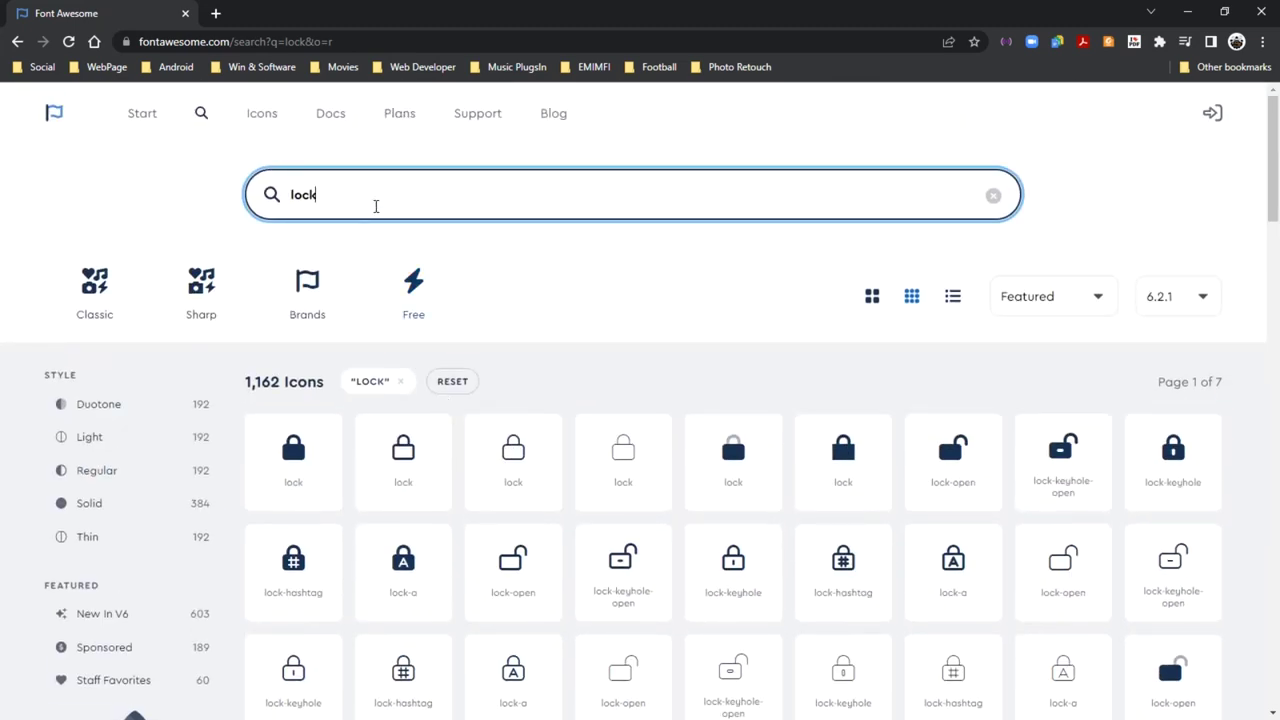
# Search for 'eye', filter to free icons, and copy the solid eye-slash icon
pyautogui.press('BackSpace')
pyautogui.press('BackSpace')
pyautogui.press('BackSpace')
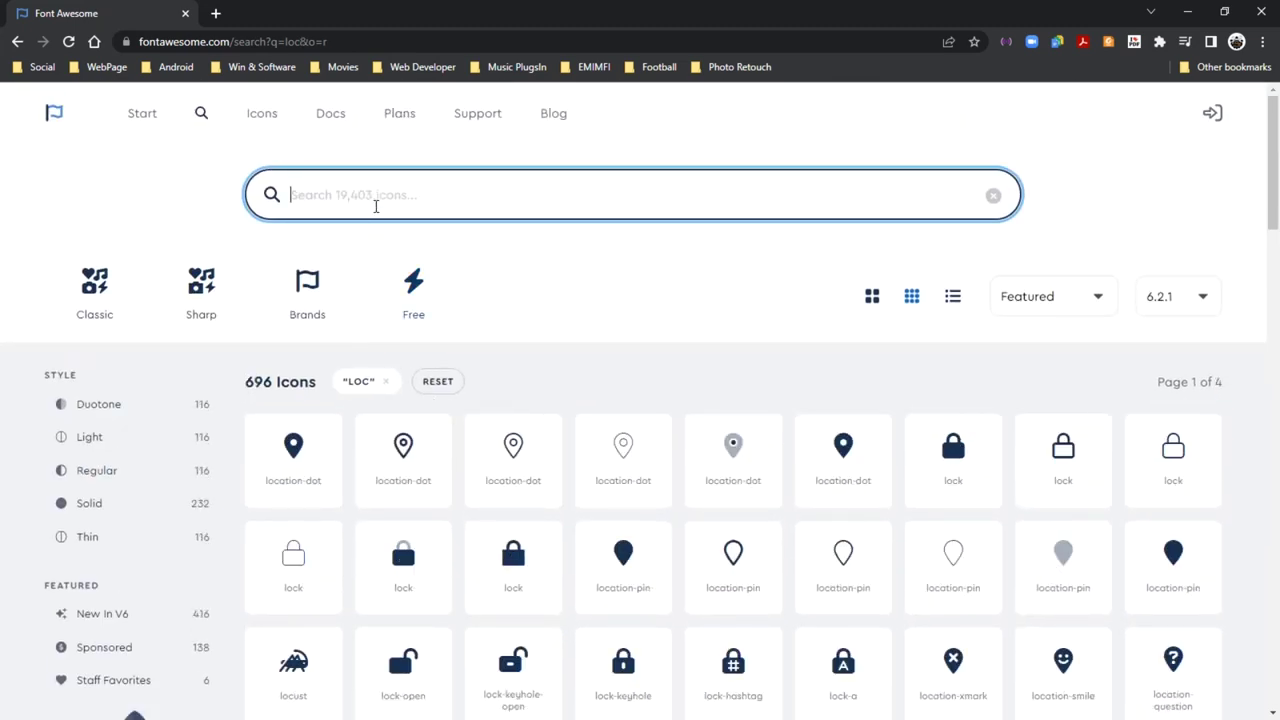
pyautogui.write('ey')
pyautogui.click(408, 272)
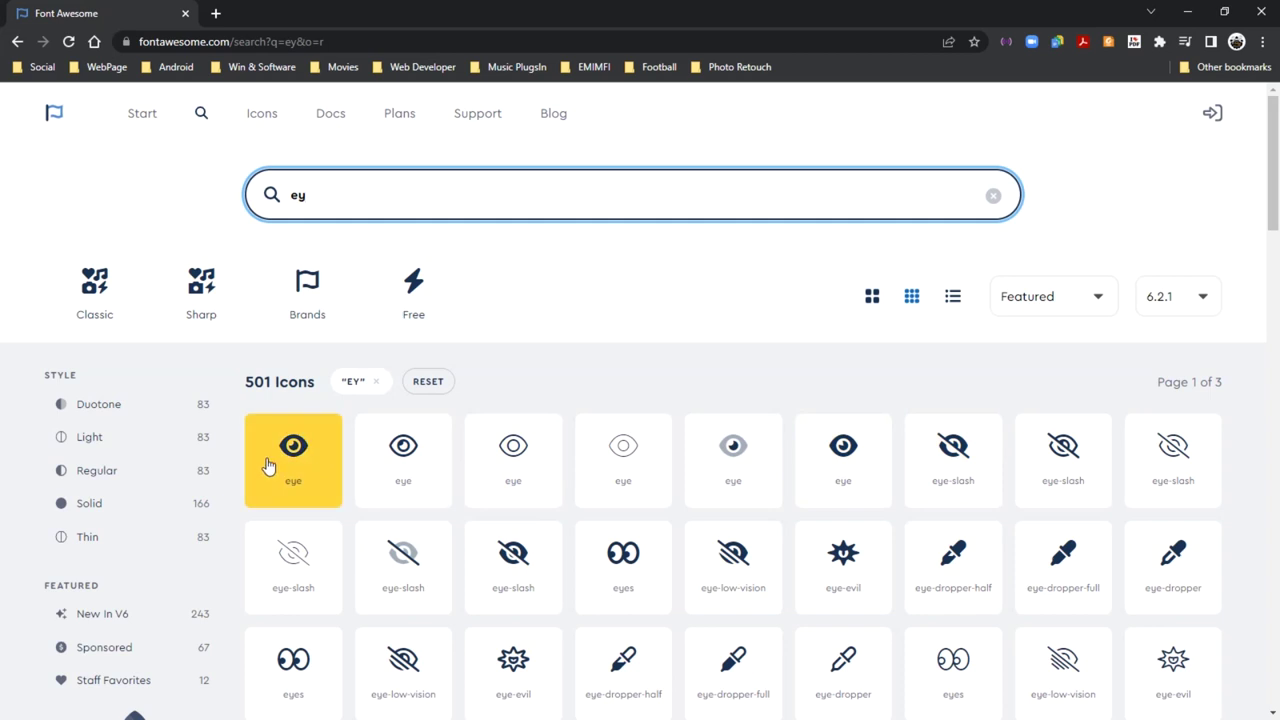
pyautogui.click(950, 437)
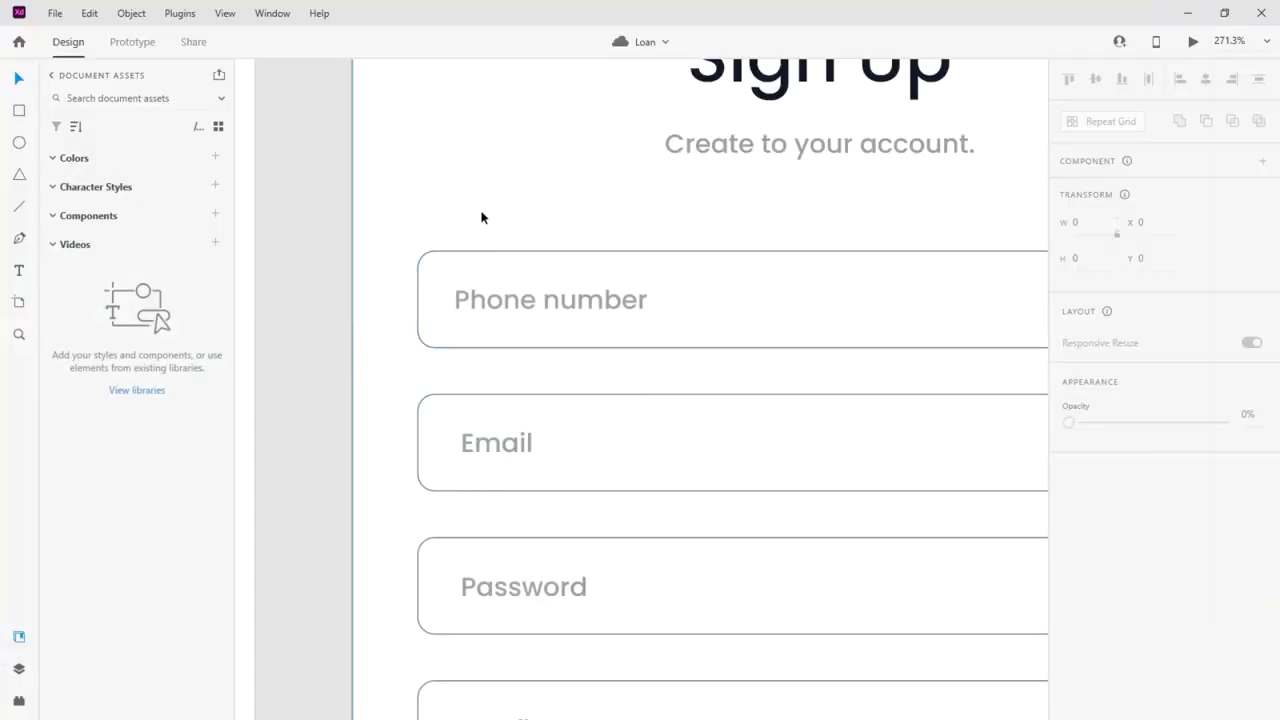
pyautogui.hotkey('ctrl', 'v')
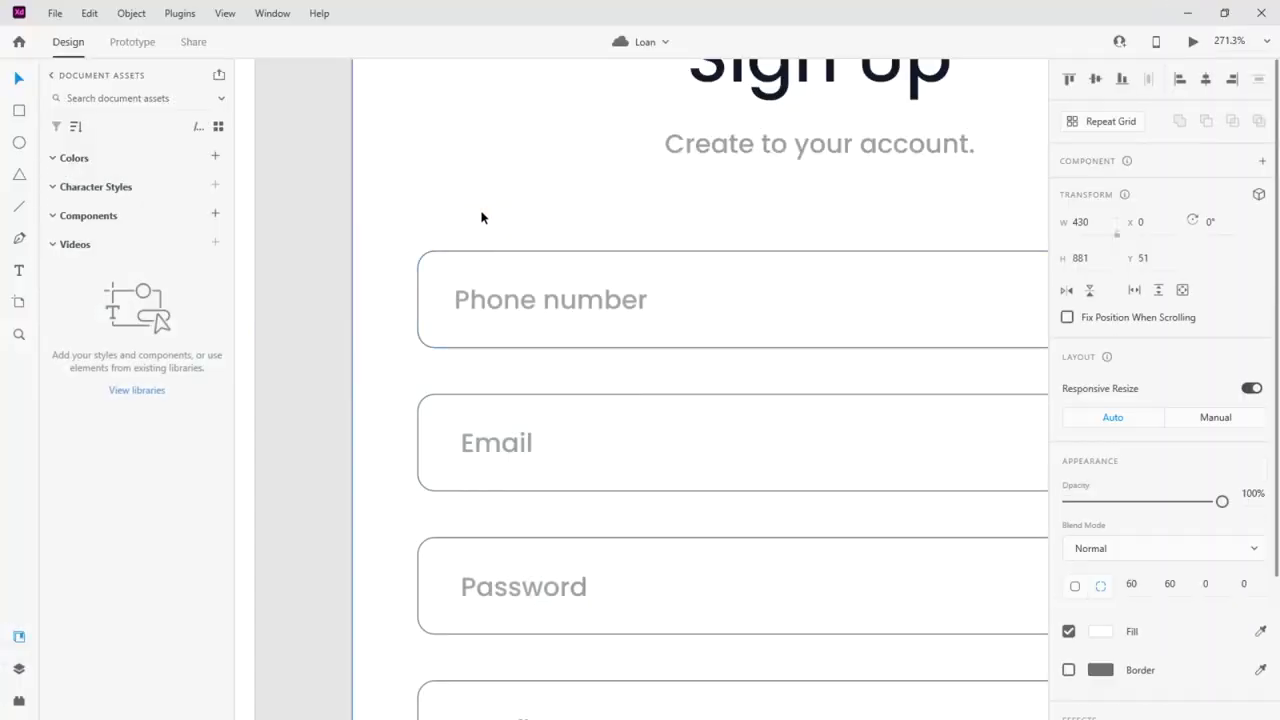
# Place the eye-slash icon at the right end of the Sign Up Password field
pyautogui.scroll(-8, 455, 263)
pyautogui.moveTo(390, 200); pyautogui.dragTo(768, 225)
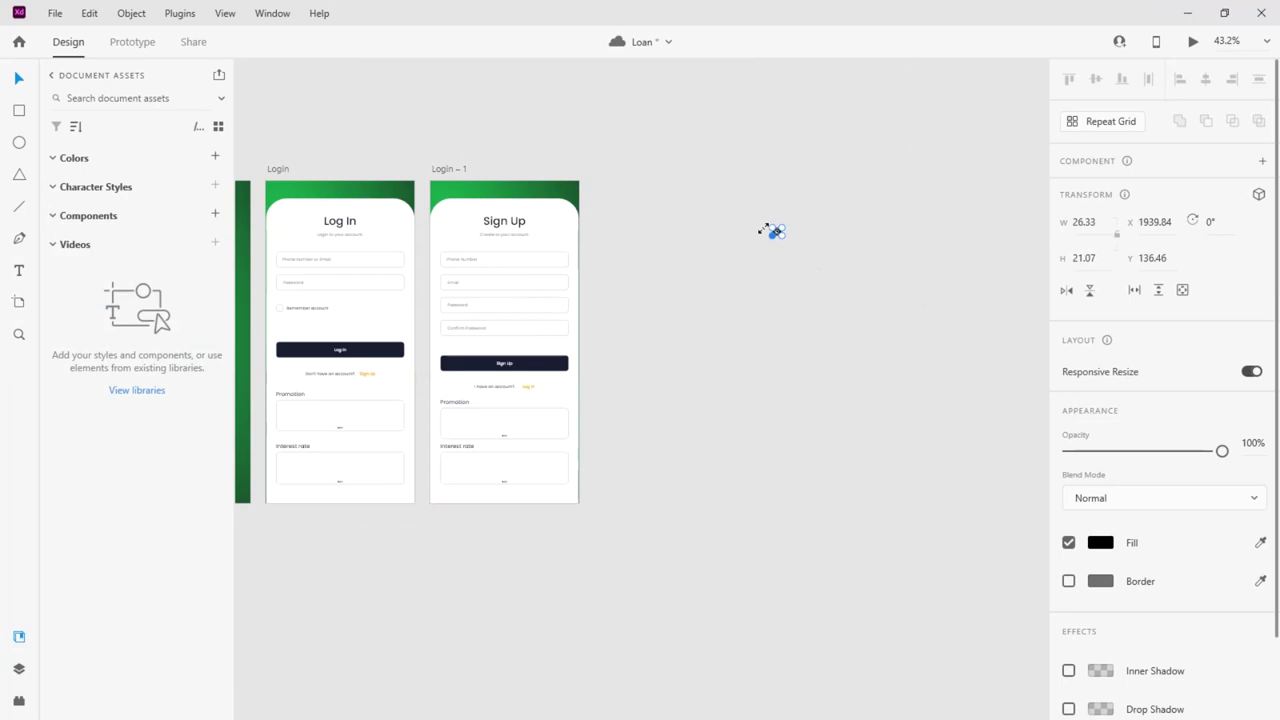
pyautogui.scroll(10, 726, 241)
pyautogui.moveTo(903, 208); pyautogui.dragTo(376, 443)
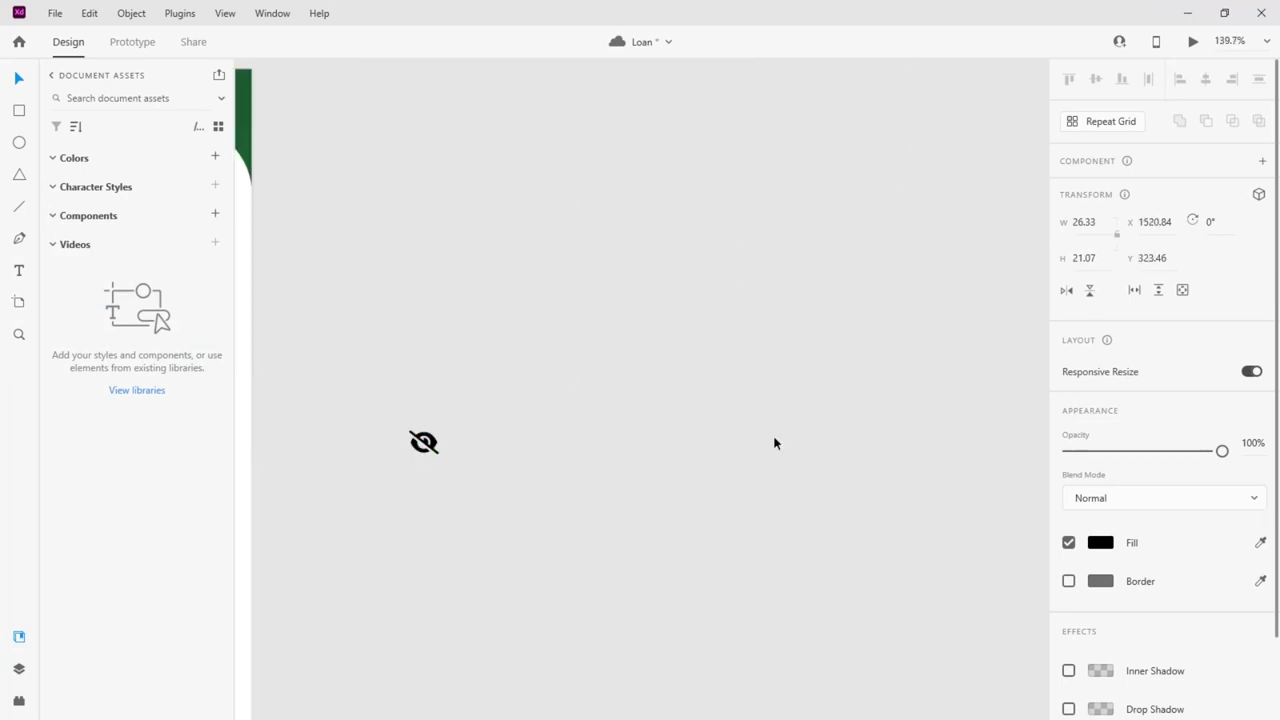
pyautogui.hscroll(-5, 797, 449)
pyautogui.scroll(-3, 797, 449)
pyautogui.moveTo(855, 407); pyautogui.dragTo(691, 428)
pyautogui.scroll(8, 690, 445)
pyautogui.moveTo(788, 302); pyautogui.dragTo(785, 476)
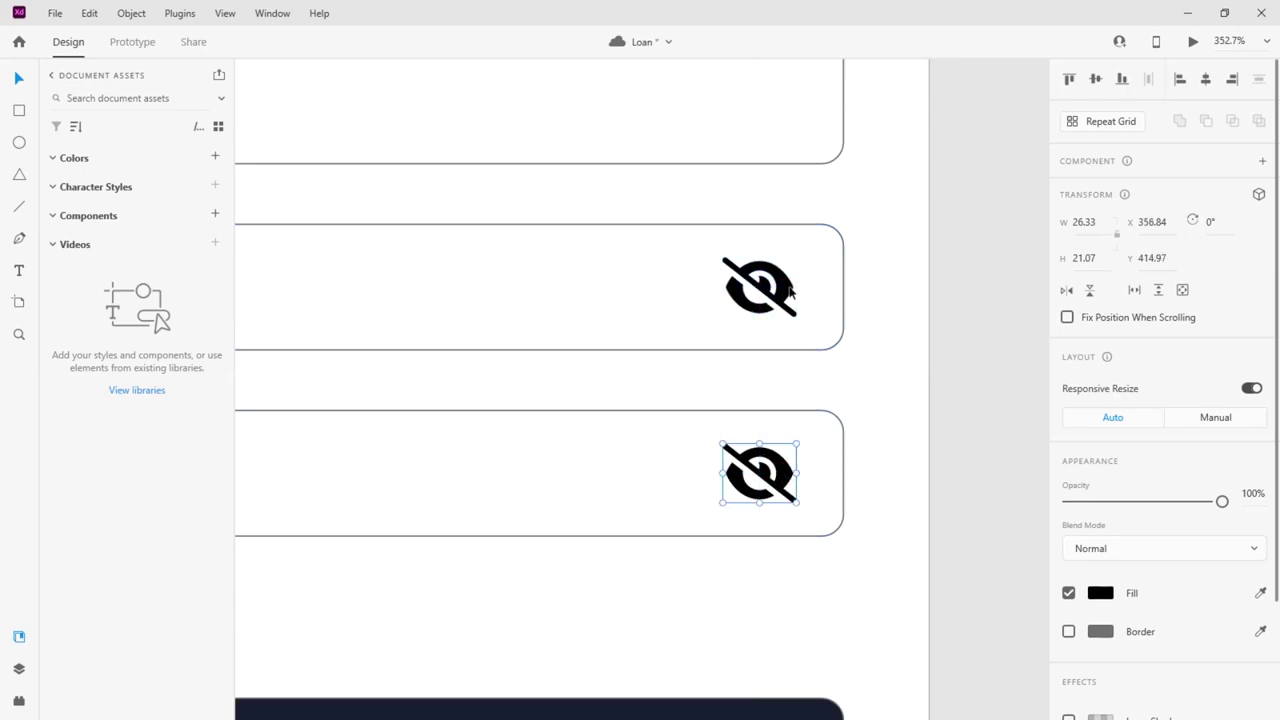
# Colour both Sign Up eye-slash icons grey (#929292)
pyautogui.keyDown('shift'); pyautogui.click(790, 291); pyautogui.keyUp('shift')
pyautogui.click(1100, 593)
pyautogui.moveTo(922, 576); pyautogui.dragTo(849, 551)
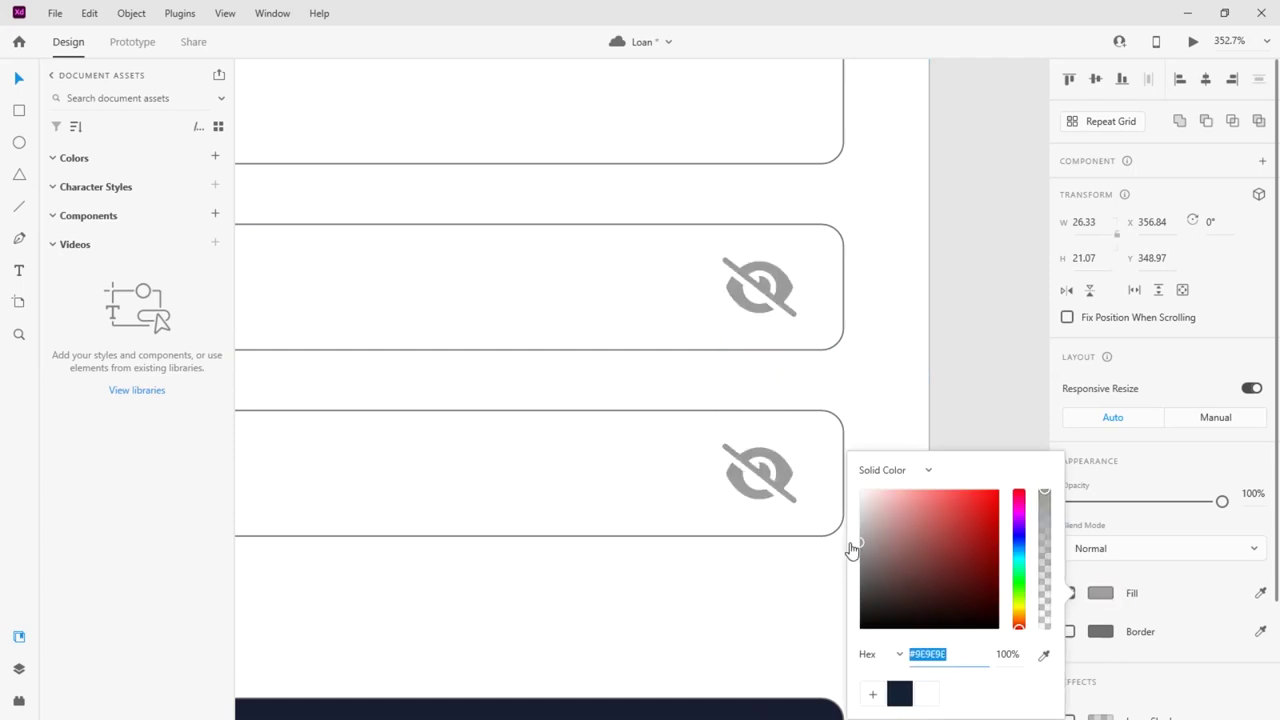
pyautogui.click(994, 329)
pyautogui.click(790, 480)
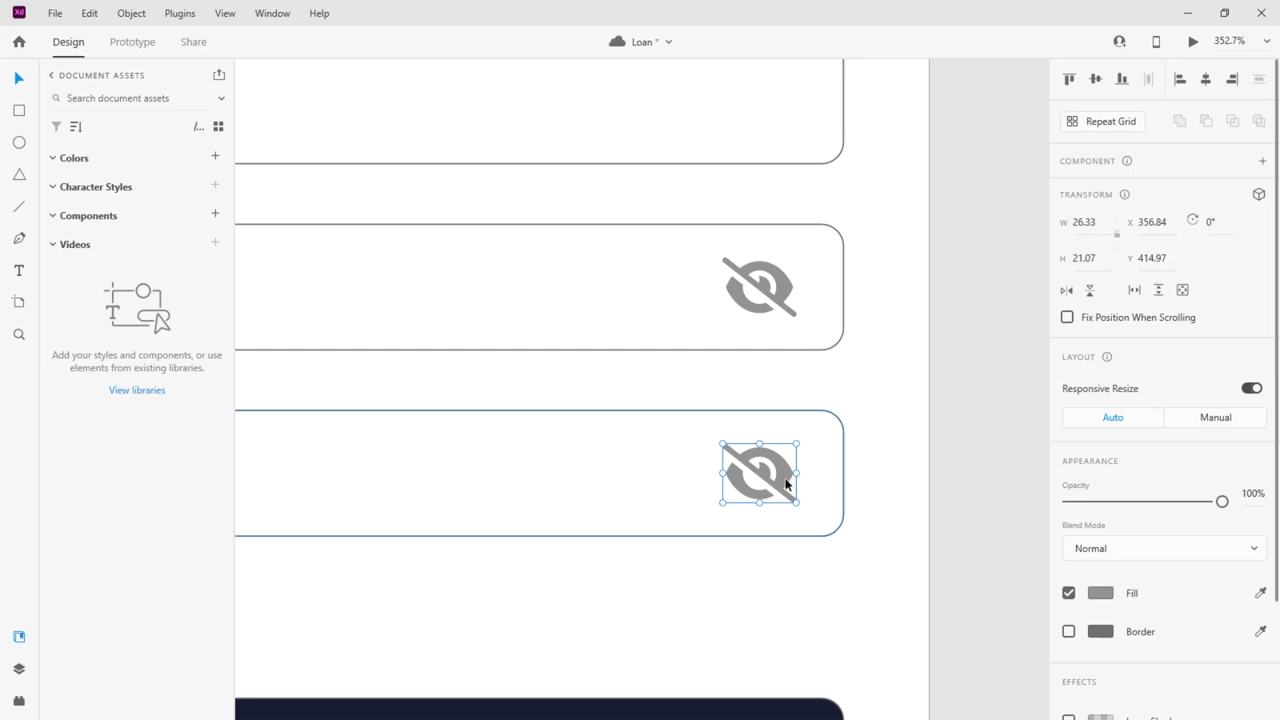
# Paste an eye-slash icon at the right end of the Log In Password field
pyautogui.scroll(-10, 908, 434)
pyautogui.scroll(6, 662, 372)
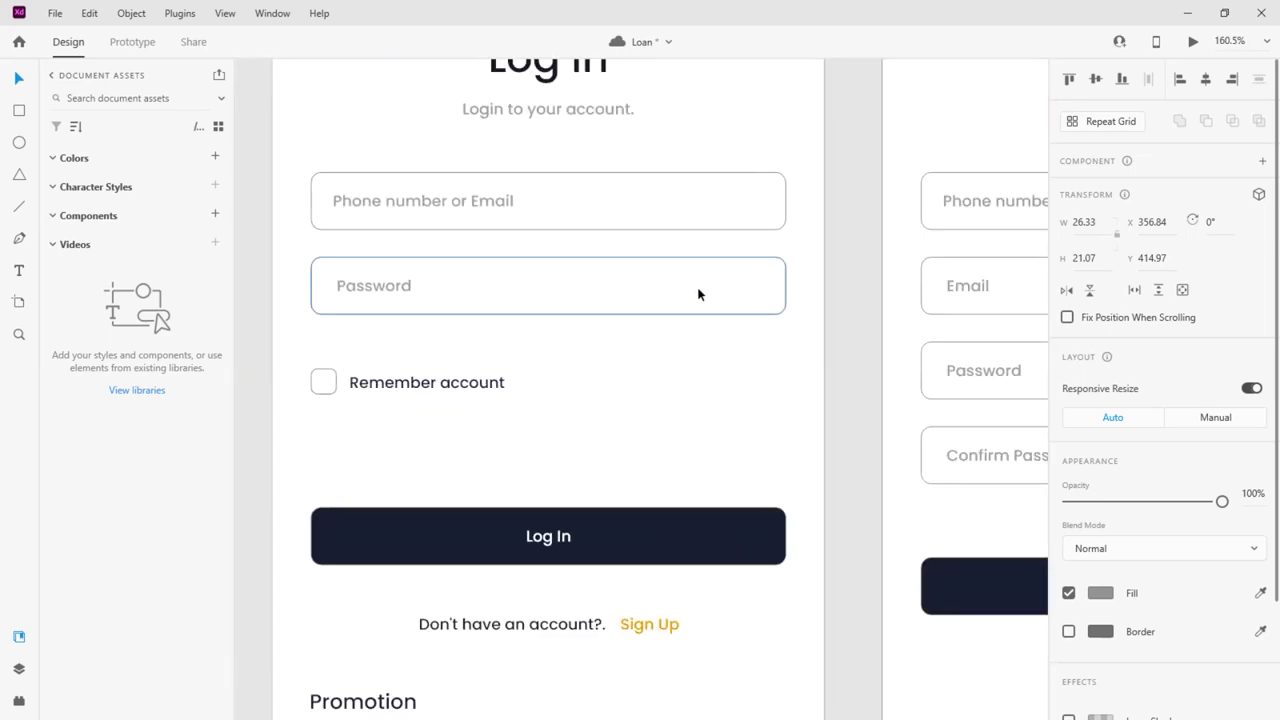
pyautogui.click(699, 294)
pyautogui.hotkey('ctrl', 'v')
pyautogui.moveTo(756, 461); pyautogui.dragTo(768, 266)
pyautogui.scroll(5, 762, 297)
pyautogui.scroll(-10, 732, 327)
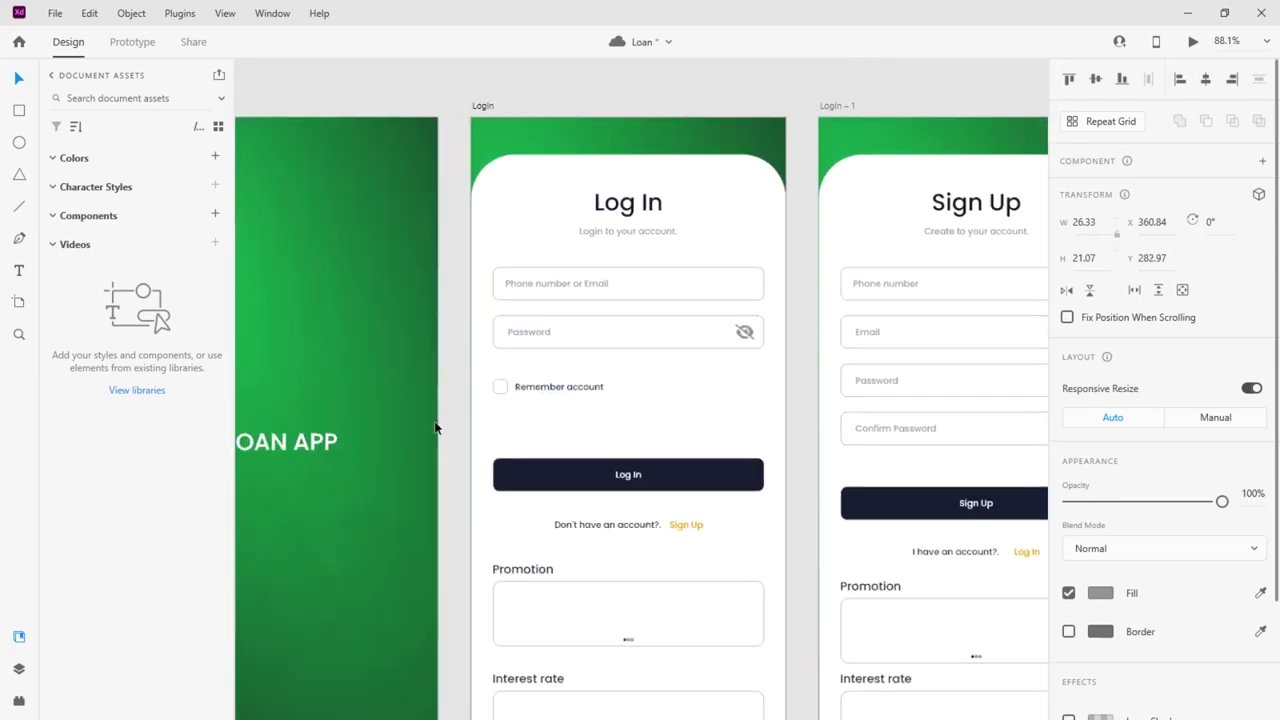
pyautogui.click(917, 345)
pyautogui.scroll(-2, 917, 345)
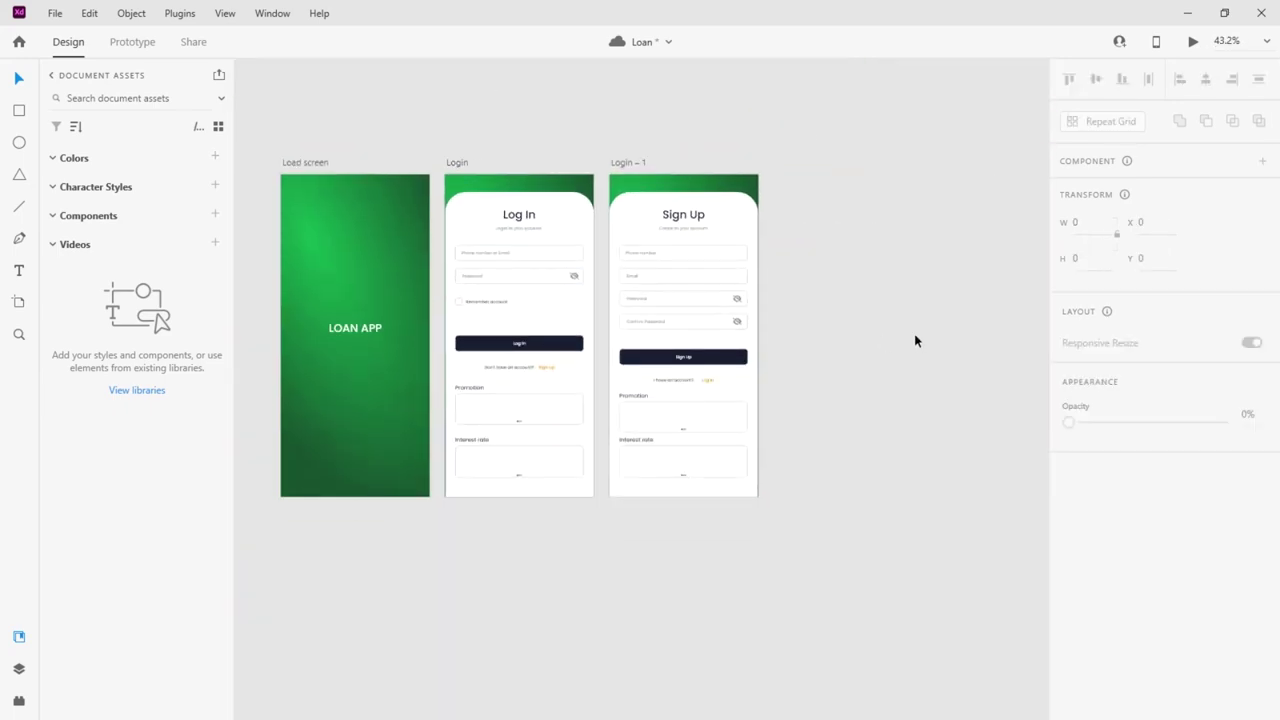
pyautogui.scroll(3, 551, 431)
pyautogui.scroll(-2, 674, 409)
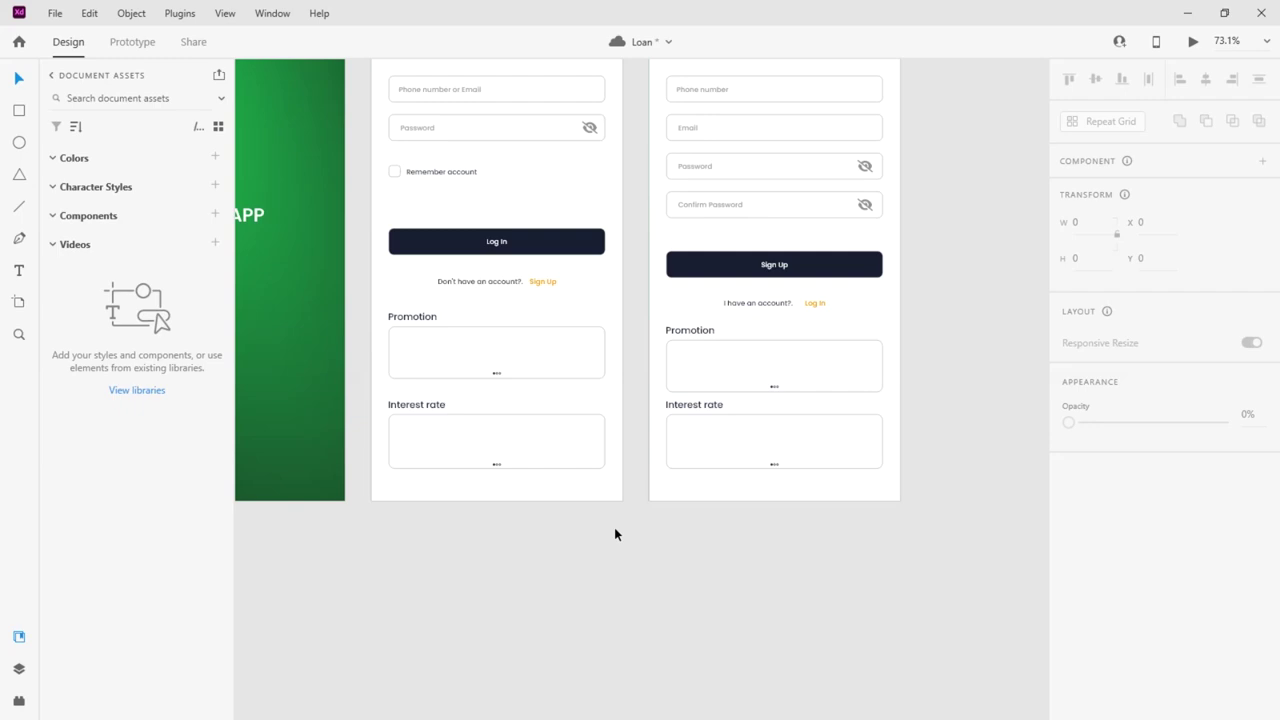
pyautogui.scroll(2, 614, 536)
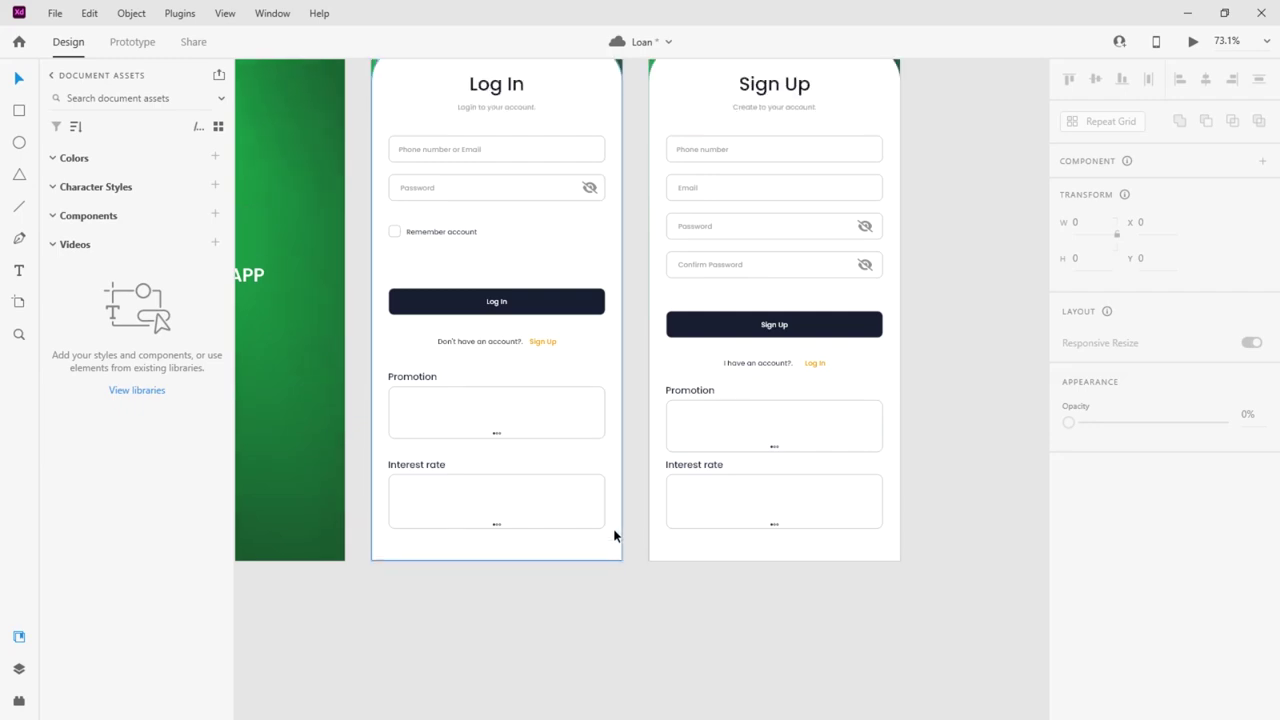
pyautogui.scroll(2, 614, 536)
pyautogui.scroll(-3, 603, 400)
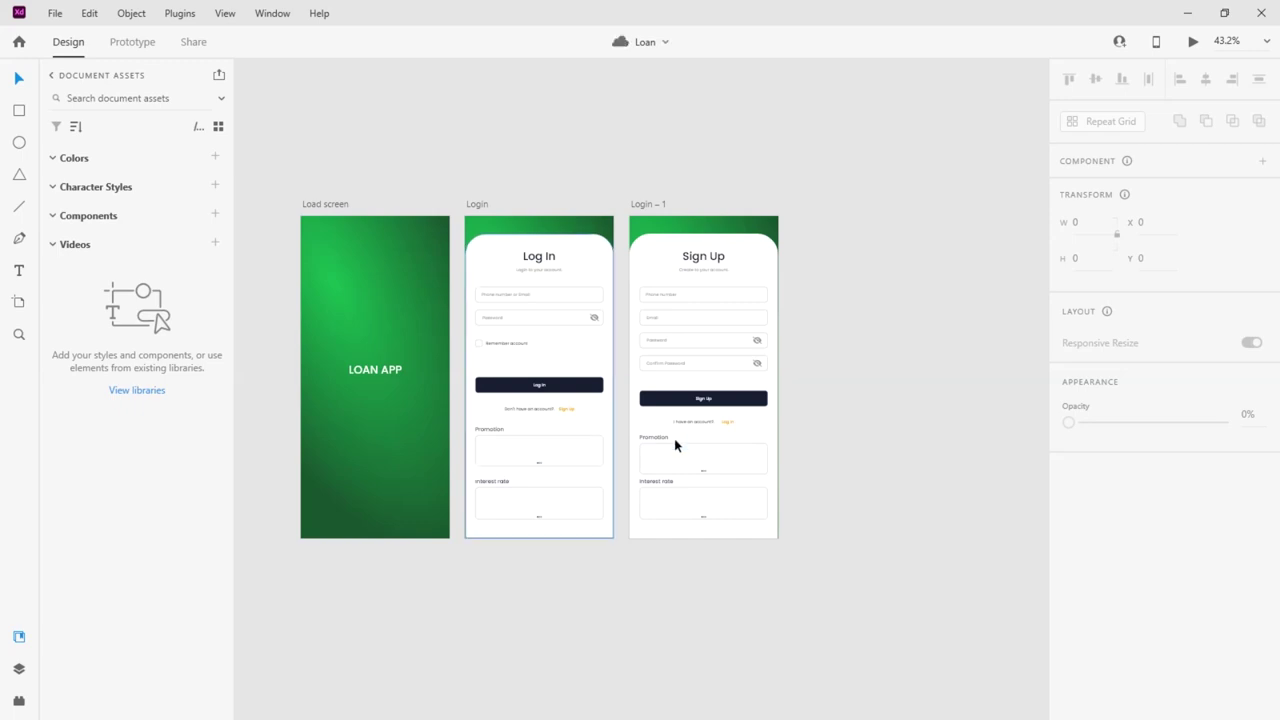
pyautogui.scroll(-2, 603, 431)
pyautogui.scroll(5, 601, 424)
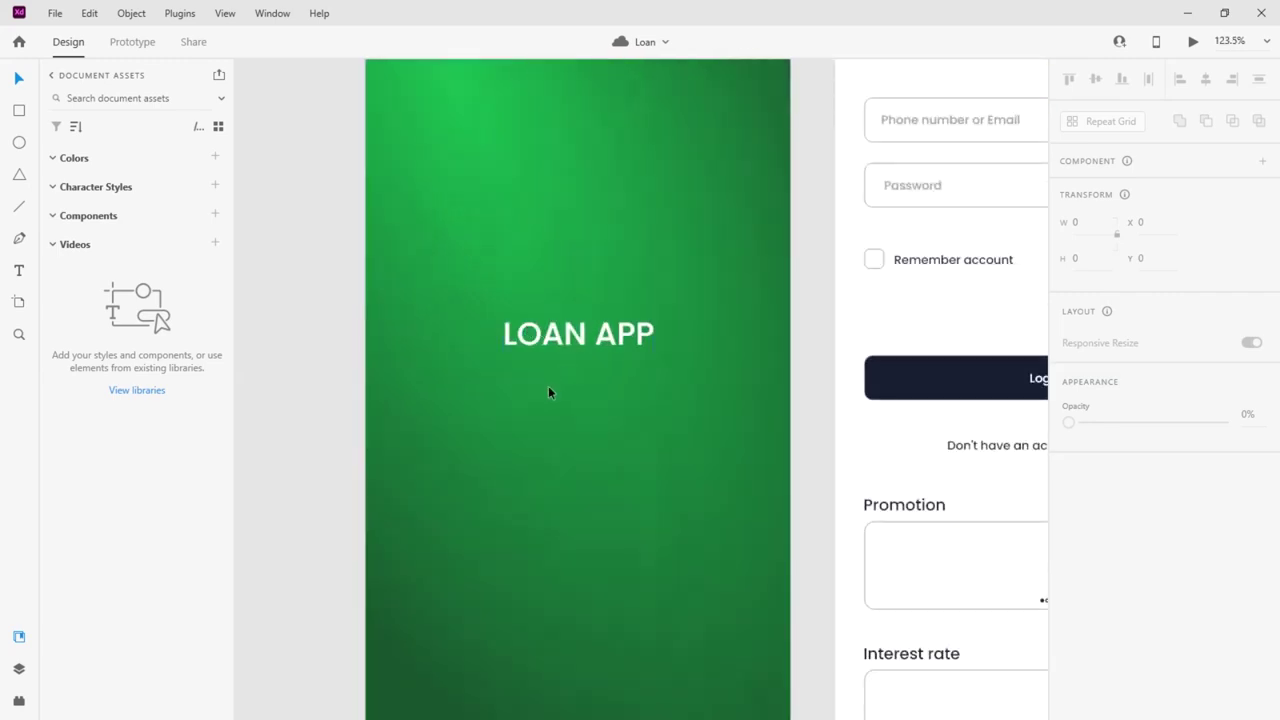
pyautogui.click(548, 341)
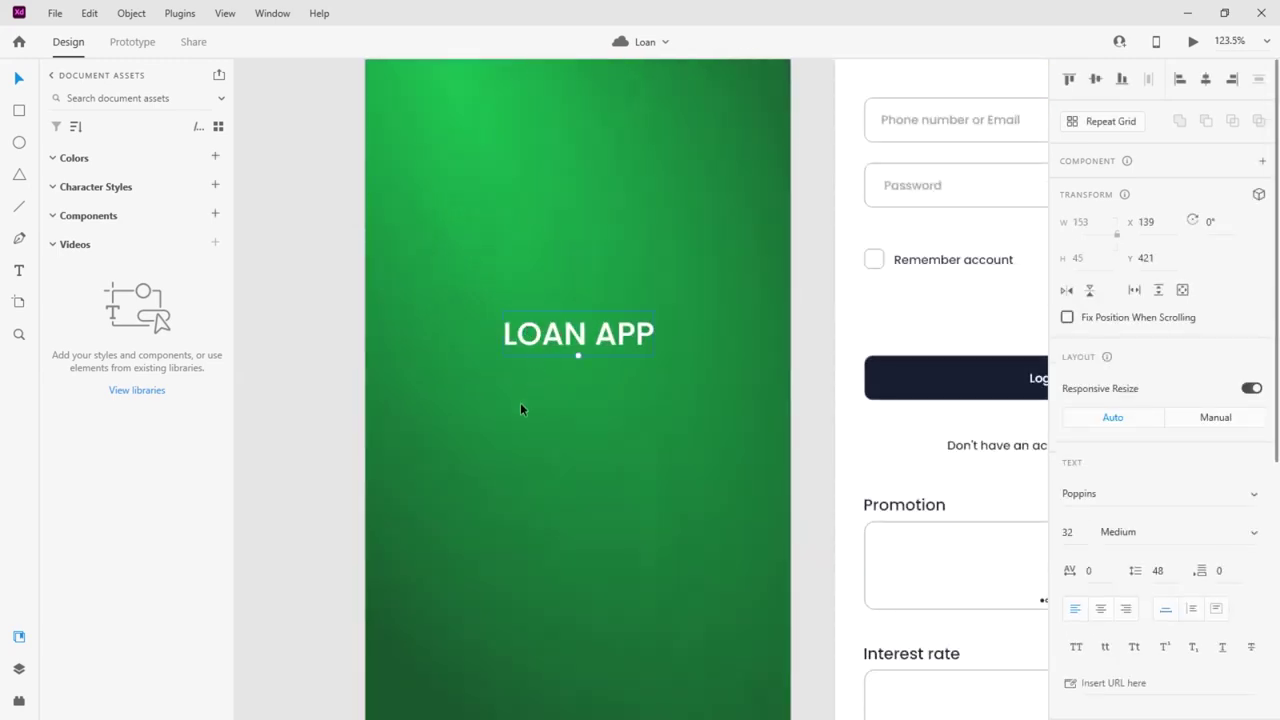
pyautogui.scroll(-3, 519, 406)
pyautogui.scroll(-2, 518, 417)
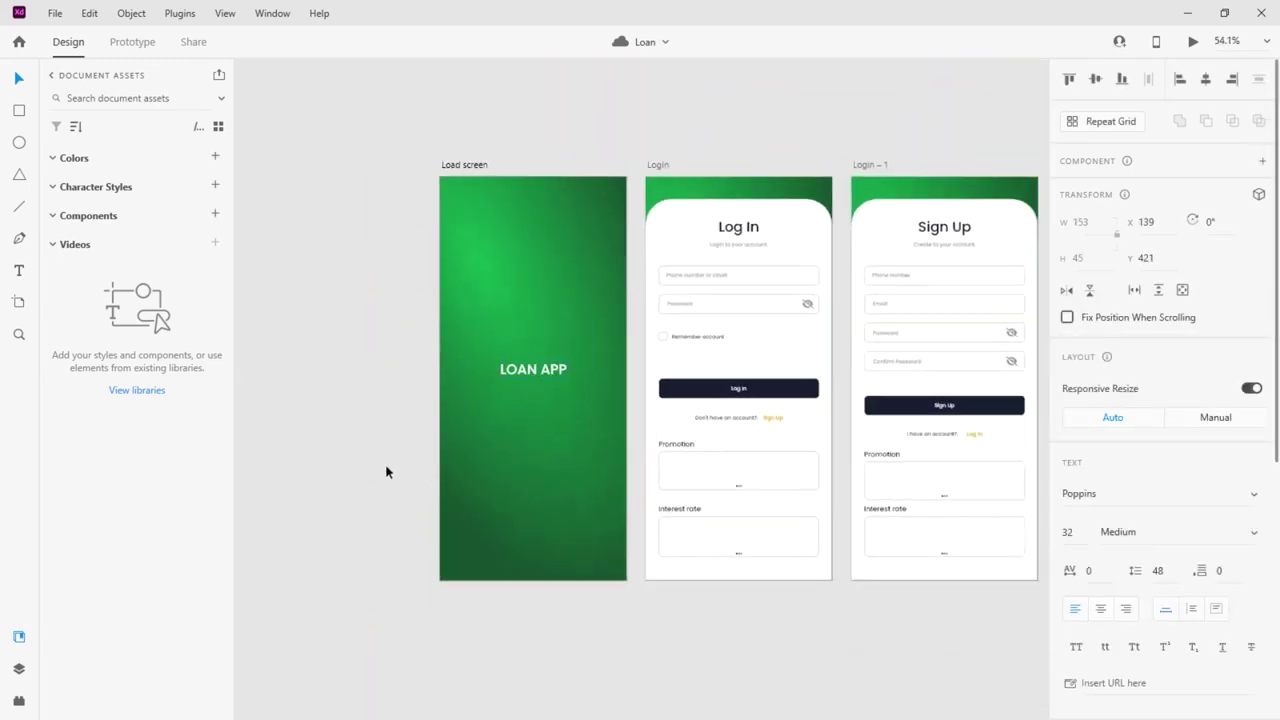
pyautogui.scroll(2, 528, 440)
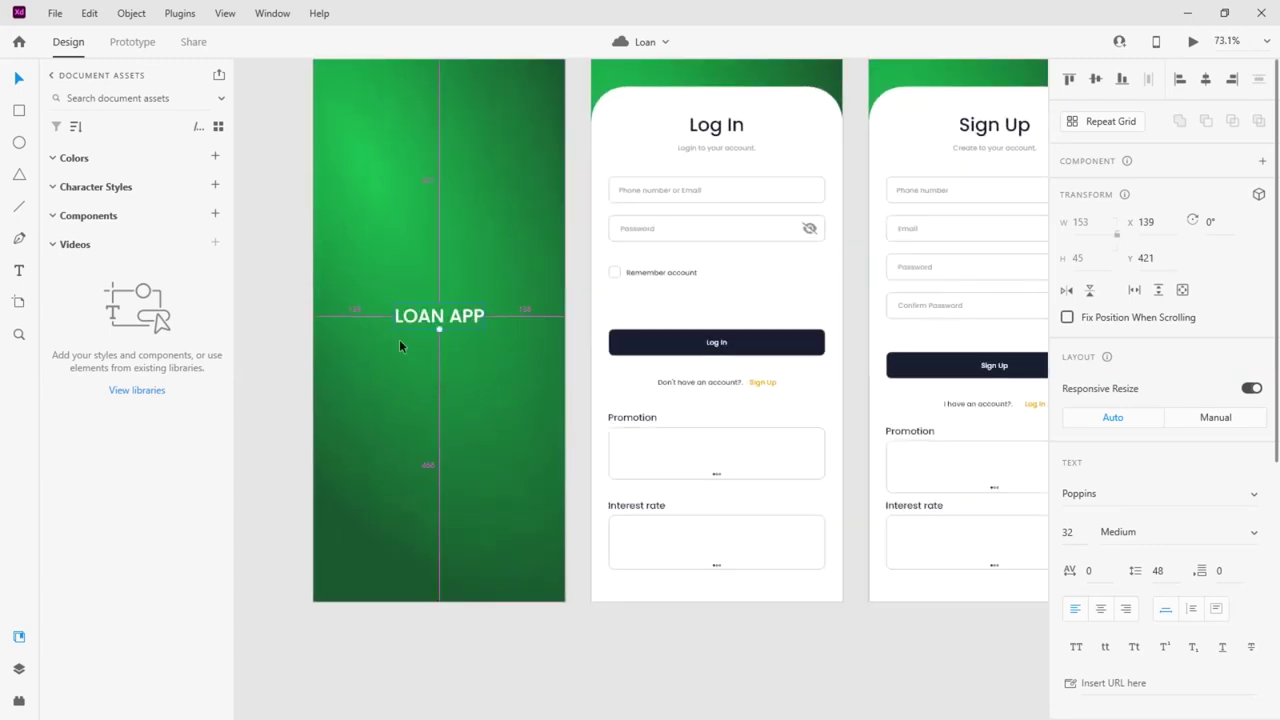
pyautogui.scroll(4, 400, 342)
# Add 'KYC' on its own line above LOAN APP and centre the title lines
pyautogui.doubleClick(415, 289)
pyautogui.click(391, 286)
pyautogui.write('K')
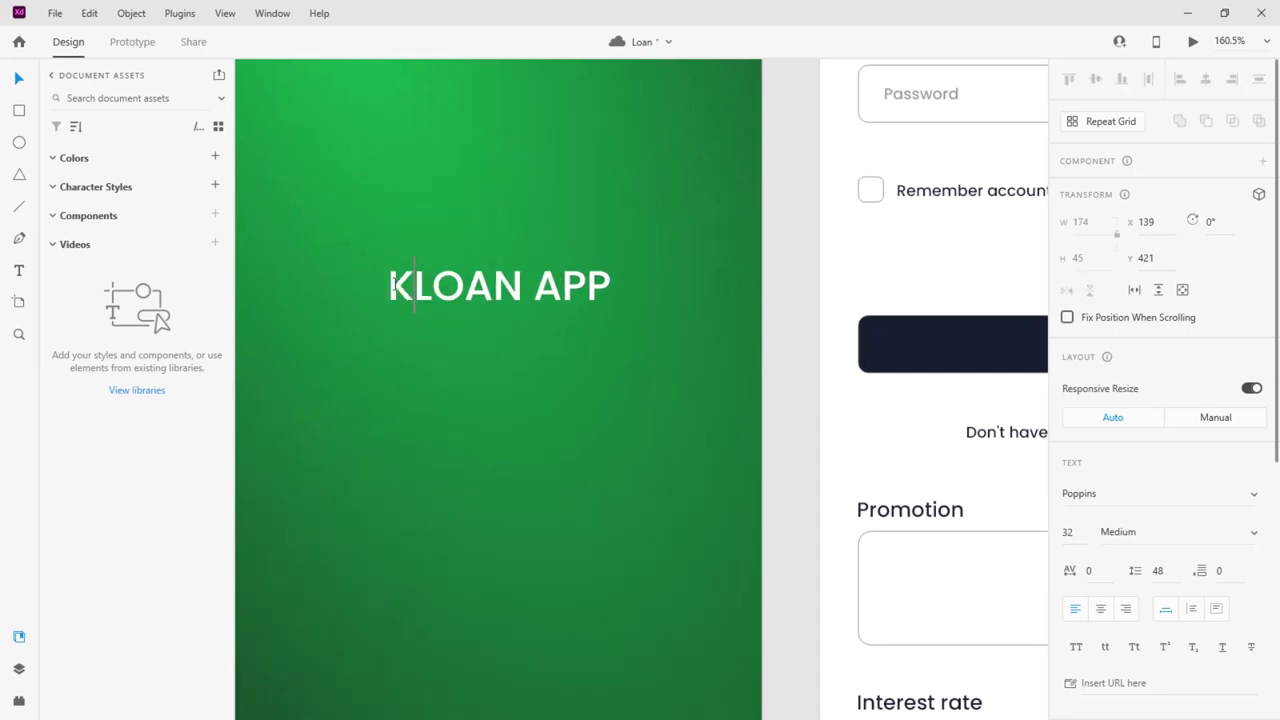
pyautogui.write('yc')
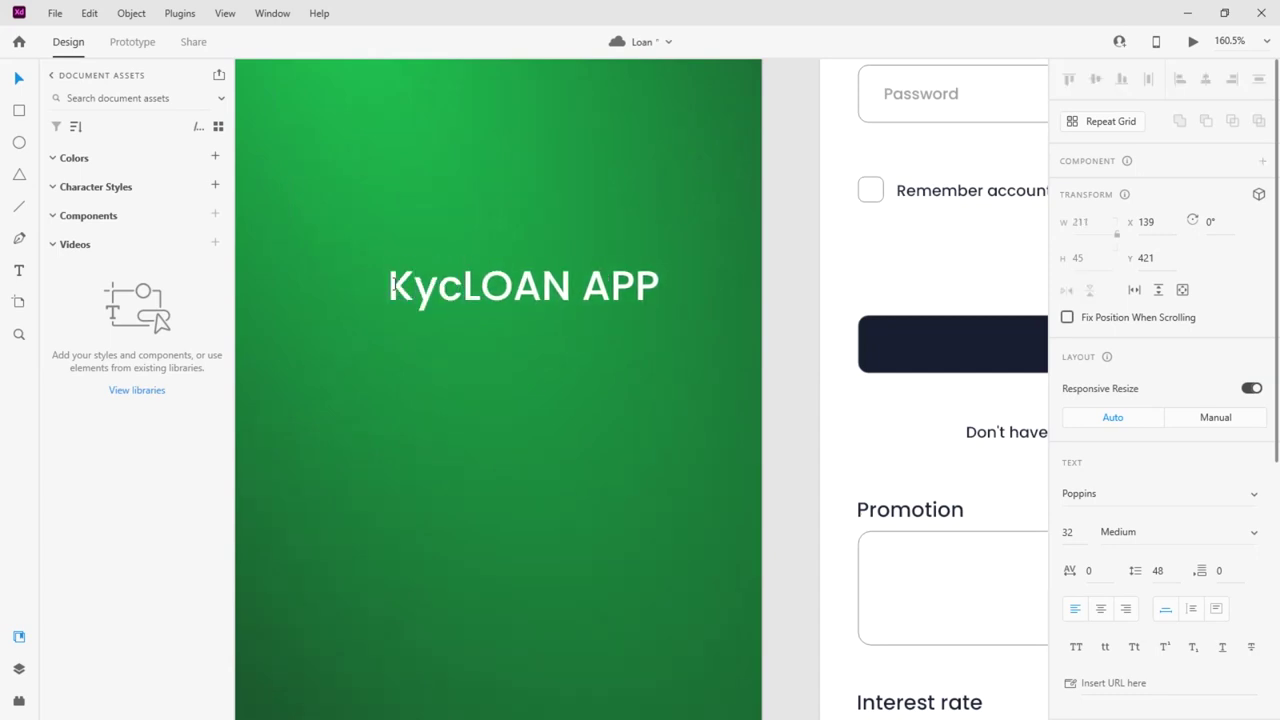
pyautogui.press('BackSpace')
pyautogui.press('BackSpace')
pyautogui.write('Y')
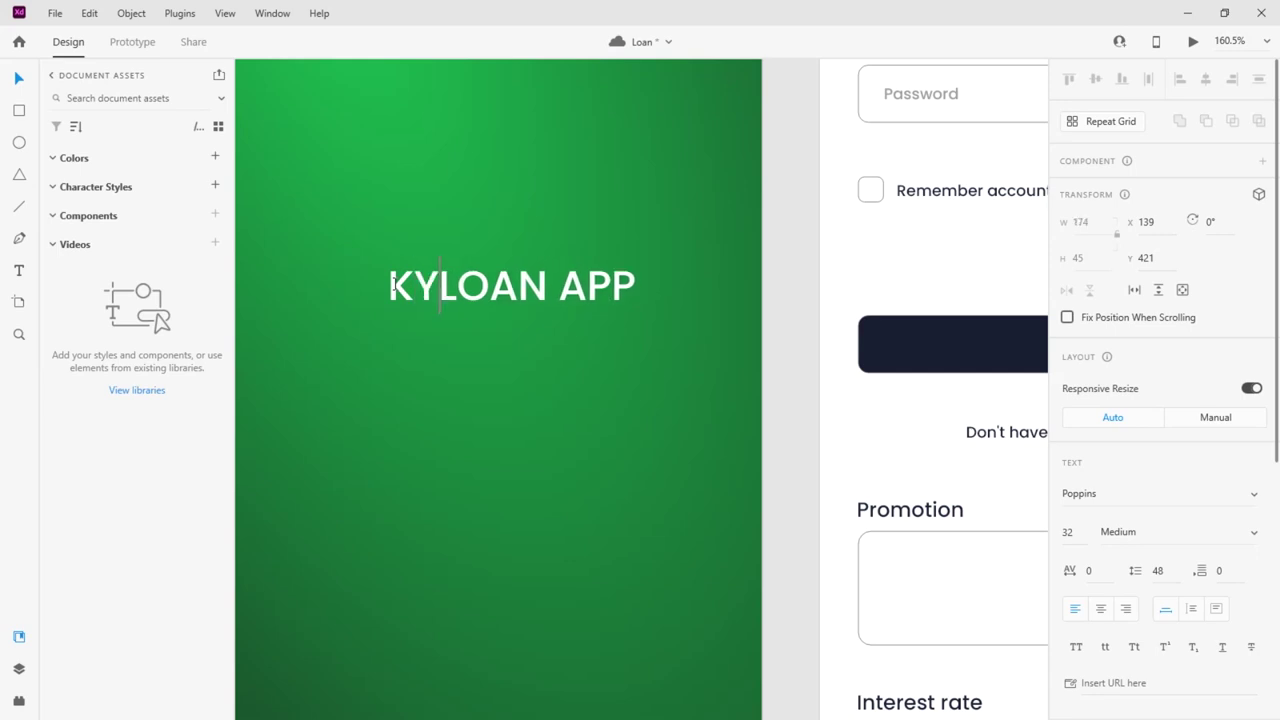
pyautogui.press('BackSpace')
pyautogui.write('C')
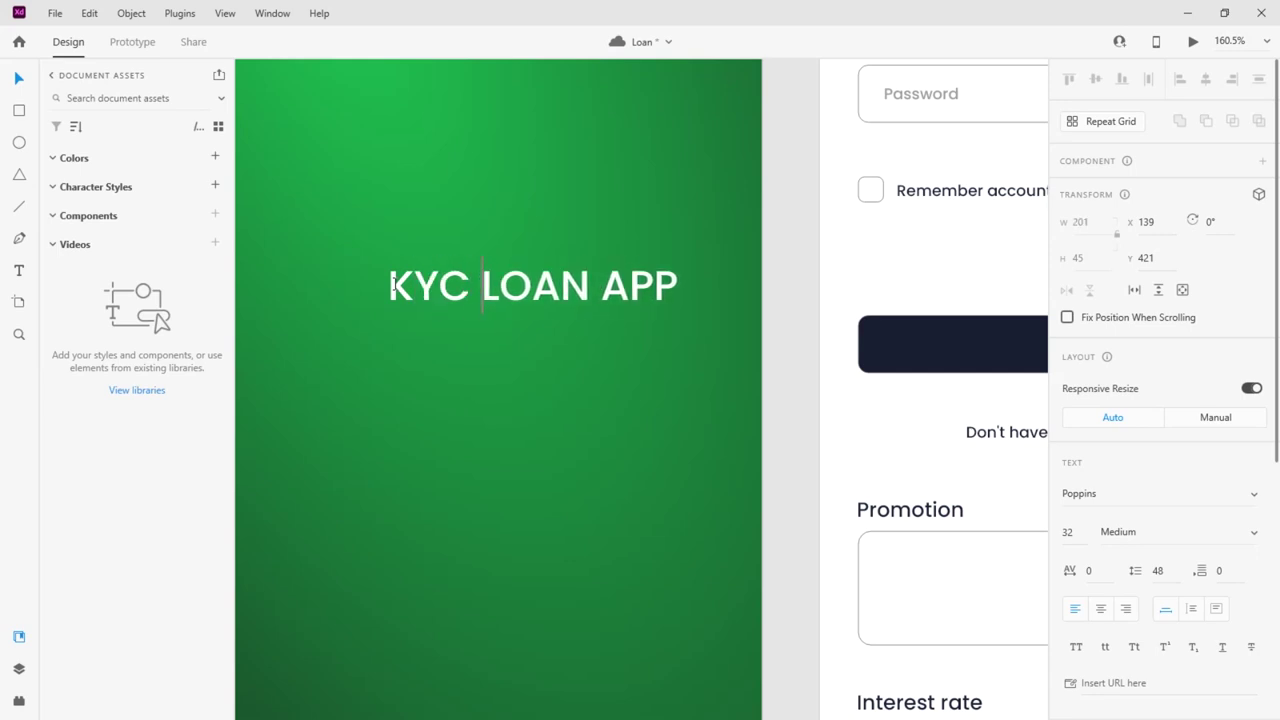
pyautogui.press('BackSpace')
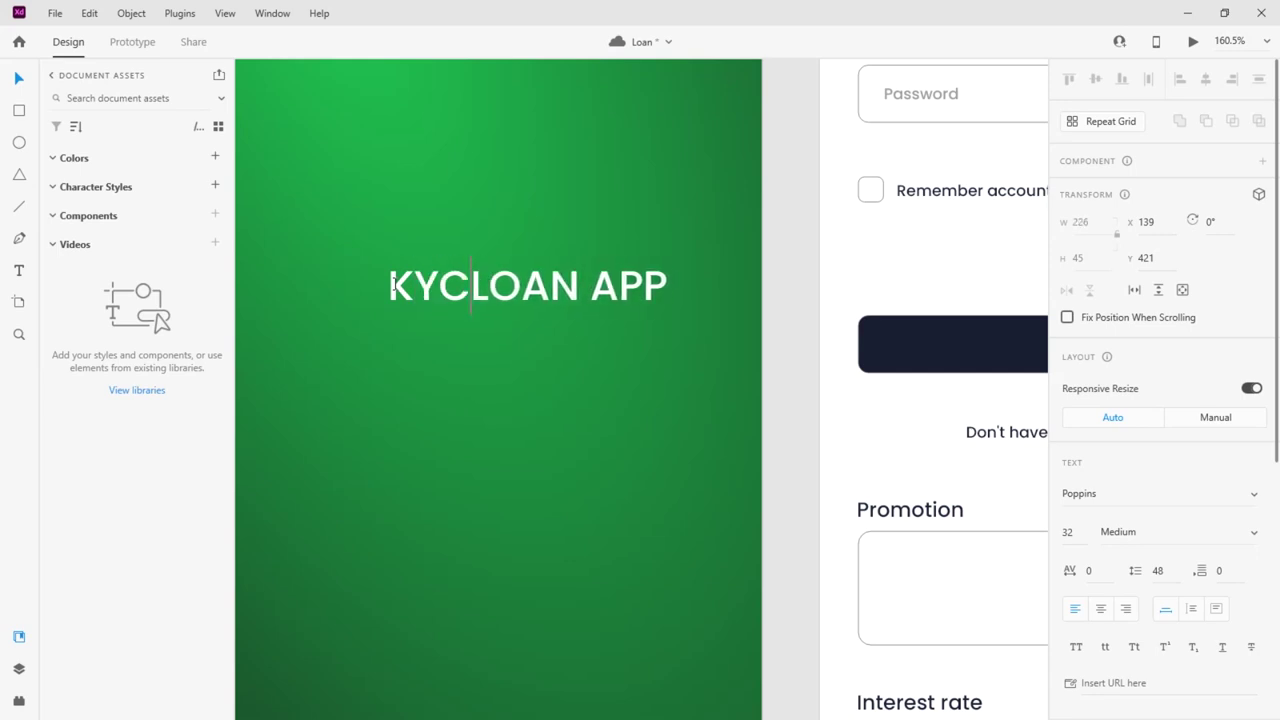
pyautogui.press('Return')
pyautogui.click(20, 81)
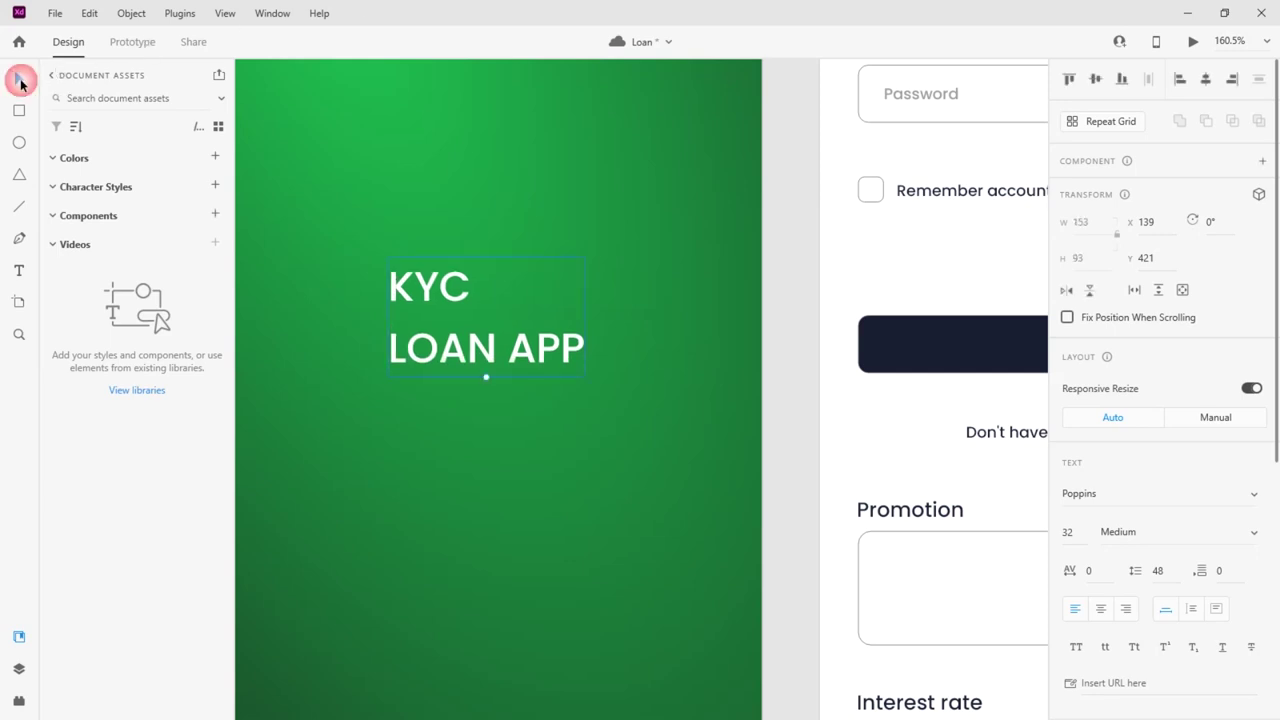
pyautogui.click(1100, 609)
pyautogui.click(1206, 82)
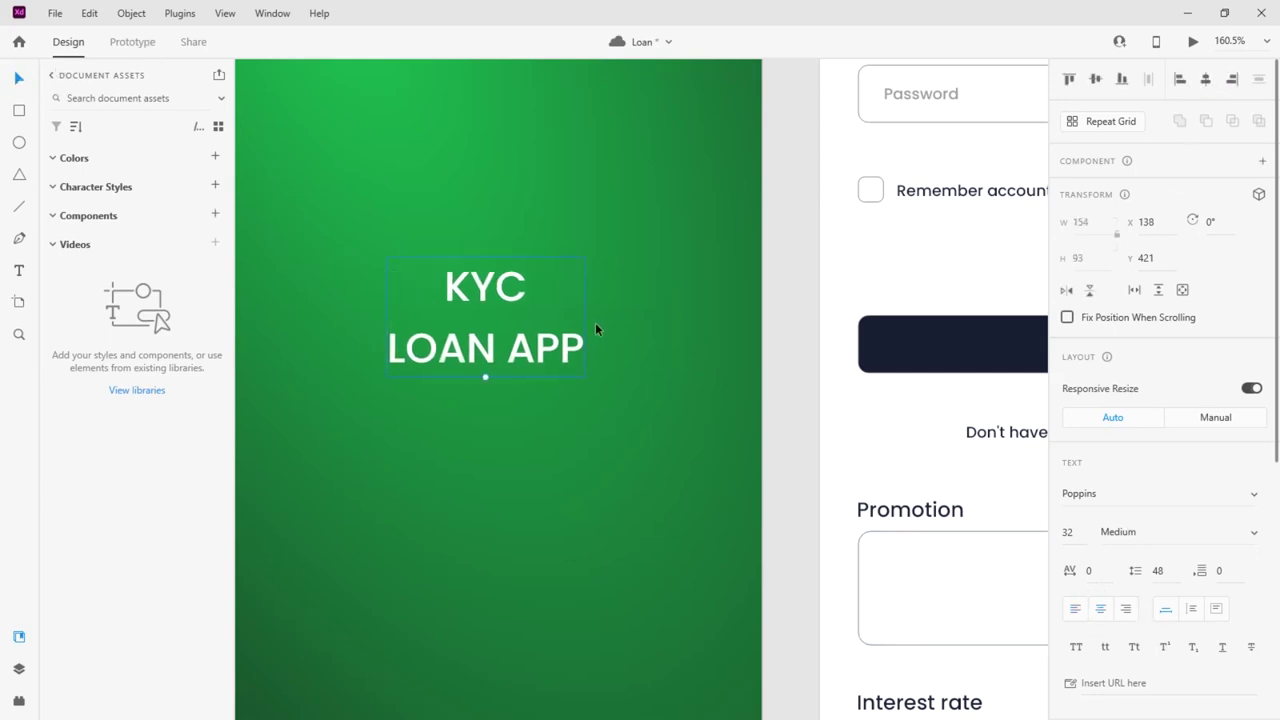
# Set the KYC line's font size to 48
pyautogui.doubleClick(479, 354)
pyautogui.moveTo(528, 287); pyautogui.dragTo(443, 287)
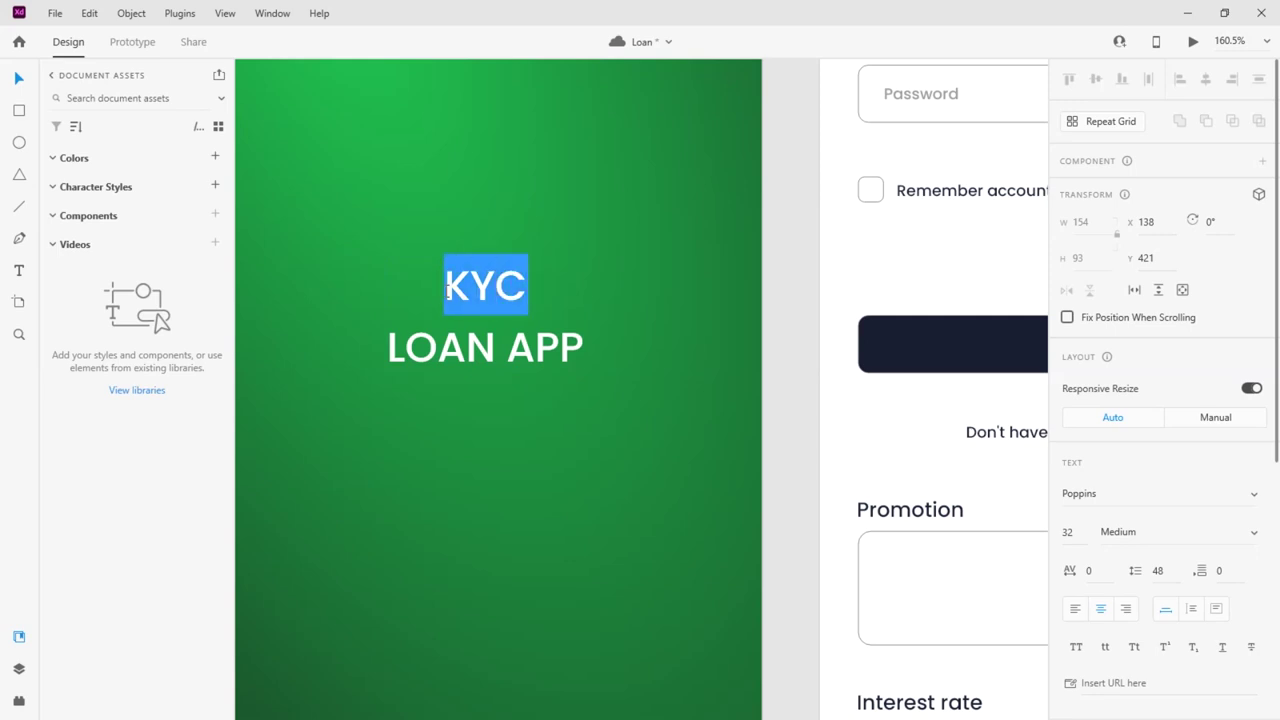
pyautogui.click(1066, 532)
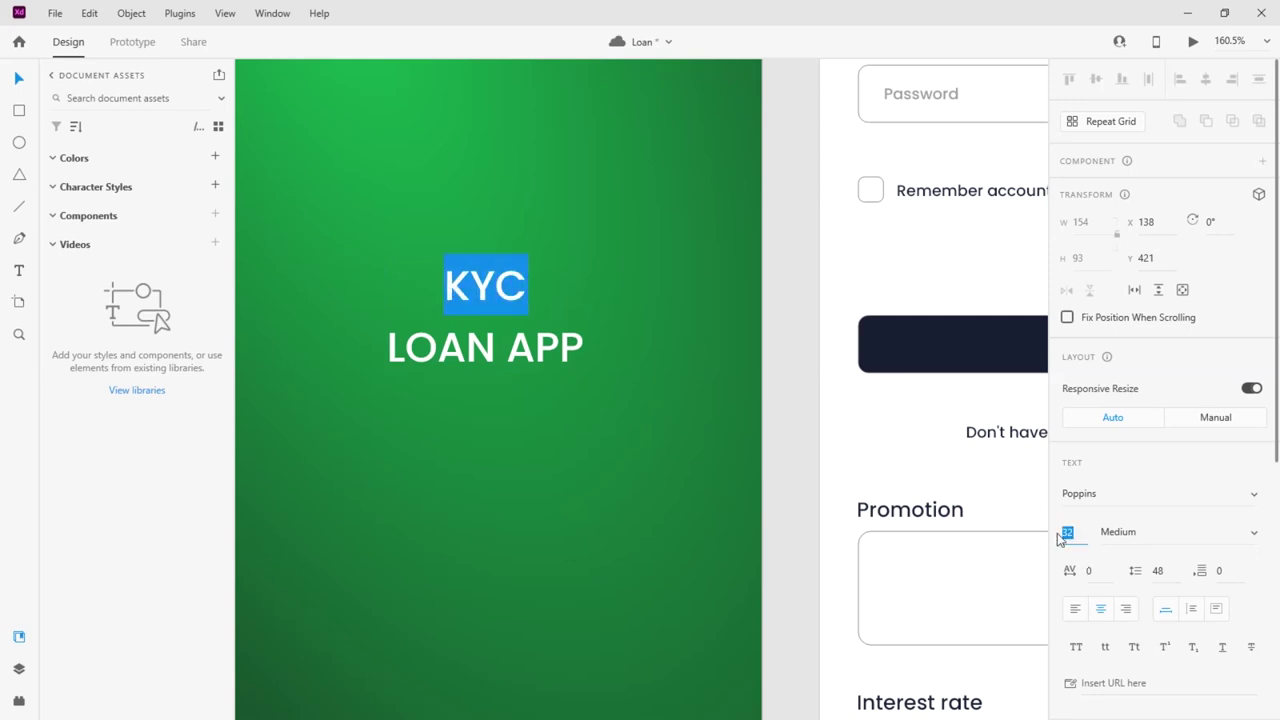
pyautogui.write('48')
pyautogui.press('Return')
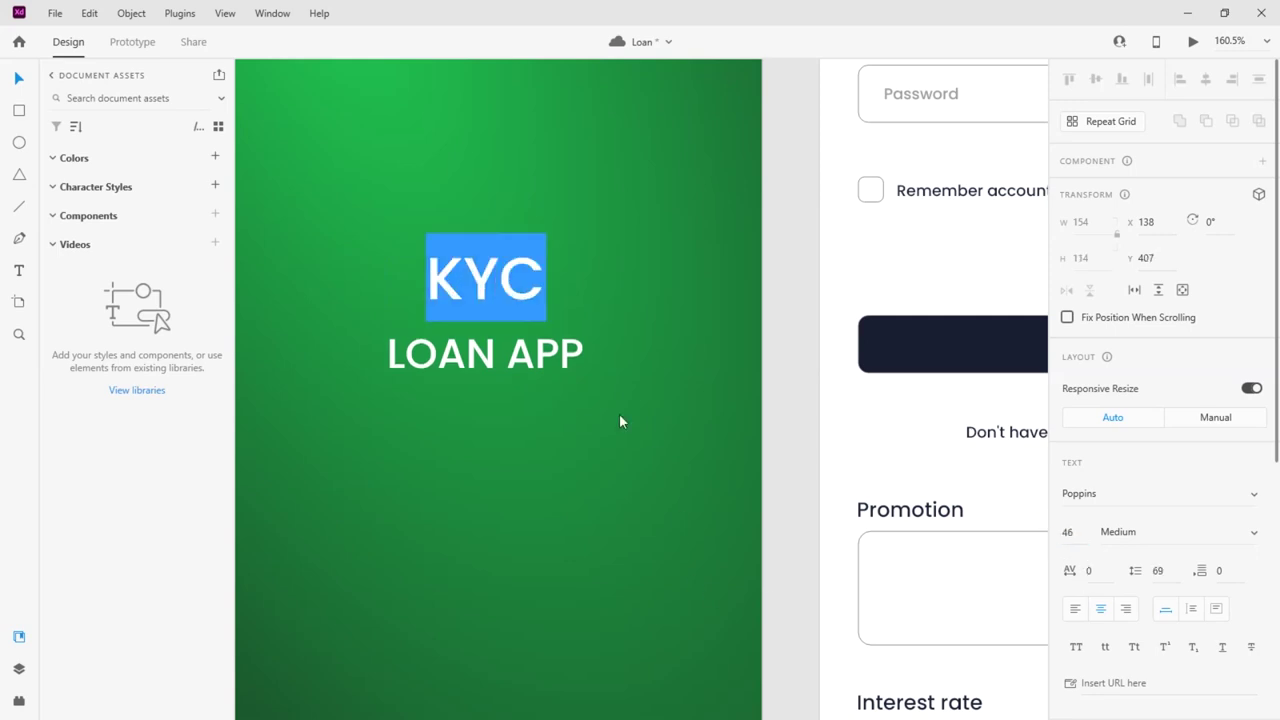
# Resize the LOAN APP line, trying 23 and 28 before settling on 18
pyautogui.click(536, 355)
pyautogui.moveTo(410, 352); pyautogui.dragTo(600, 357)
pyautogui.click(1068, 532)
pyautogui.write('23')
pyautogui.press('Return')
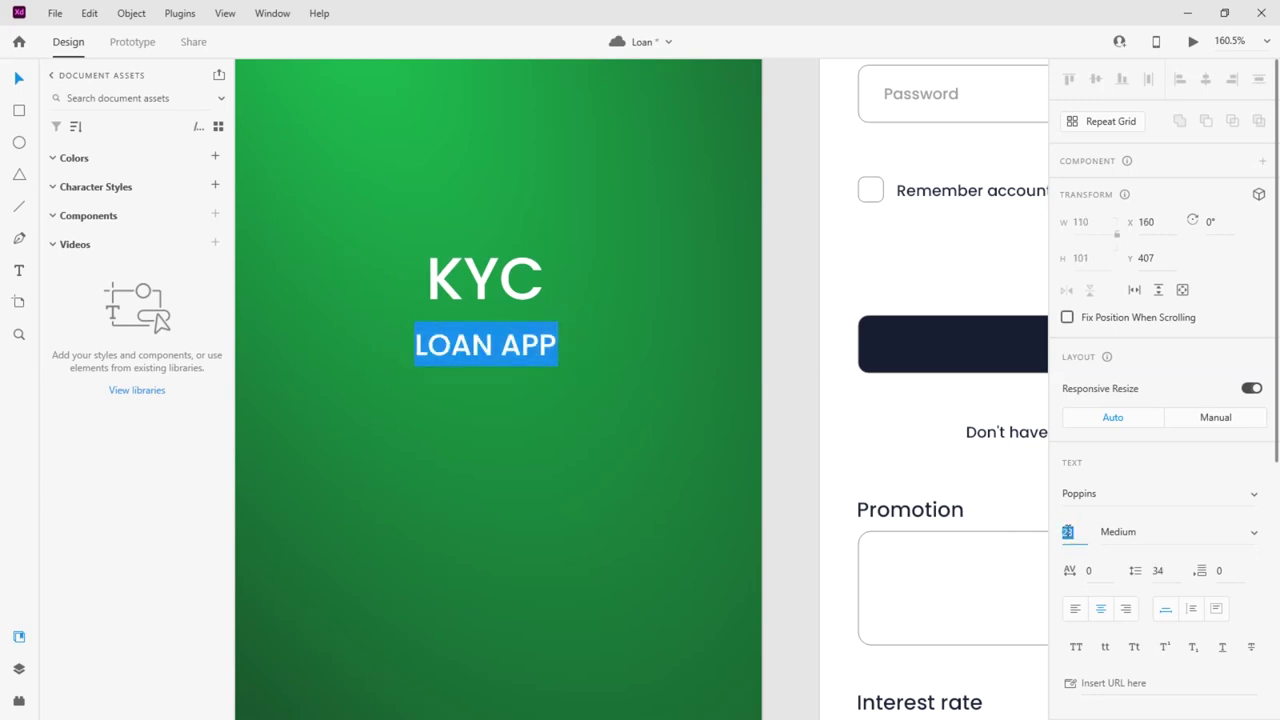
pyautogui.write('28')
pyautogui.press('Return')
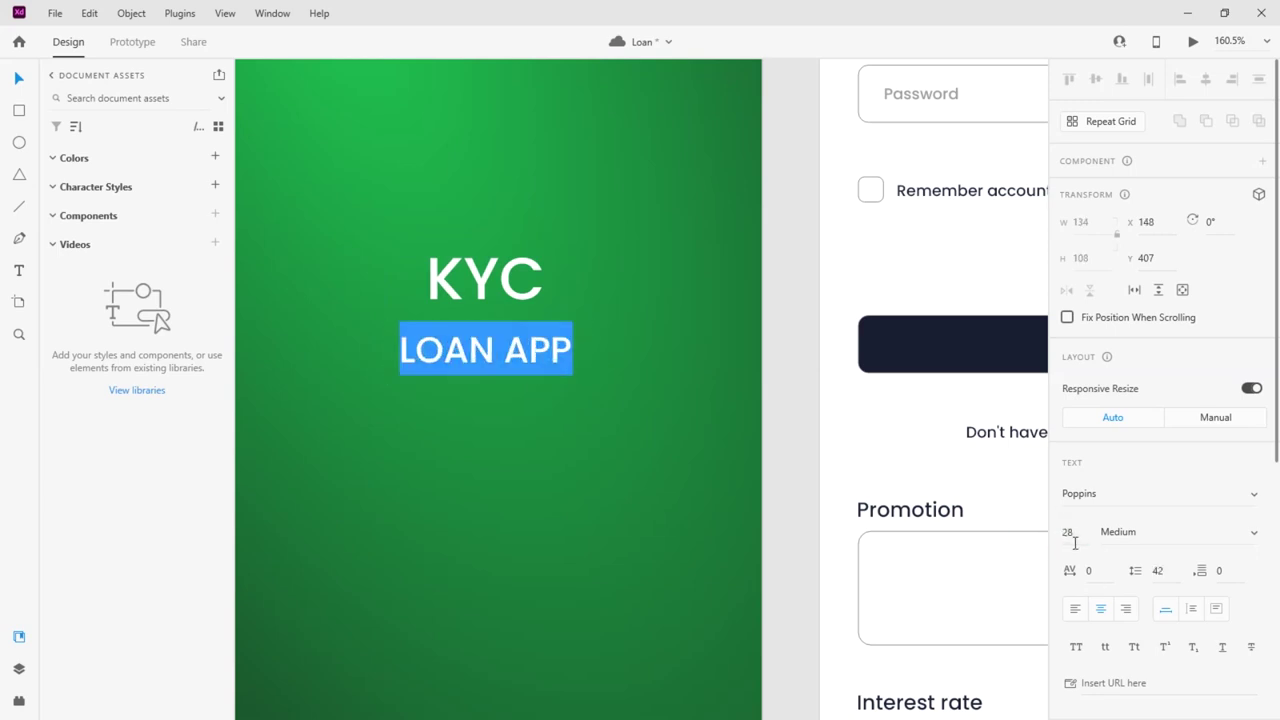
pyautogui.click(1068, 532)
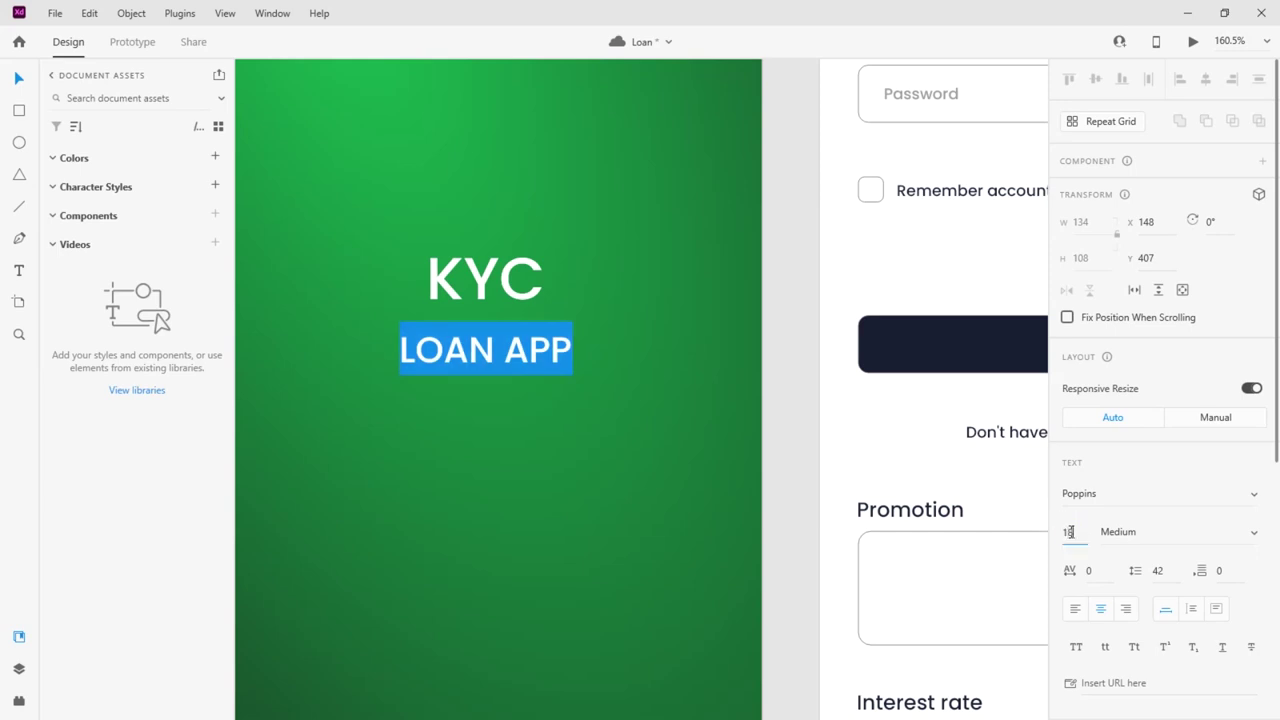
pyautogui.write('18')
pyautogui.press('Return')
# Reapply size 48 to KYC and recheck the LOAN APP font size
pyautogui.click(464, 305)
pyautogui.doubleClick(538, 287)
pyautogui.moveTo(538, 288); pyautogui.dragTo(393, 284)
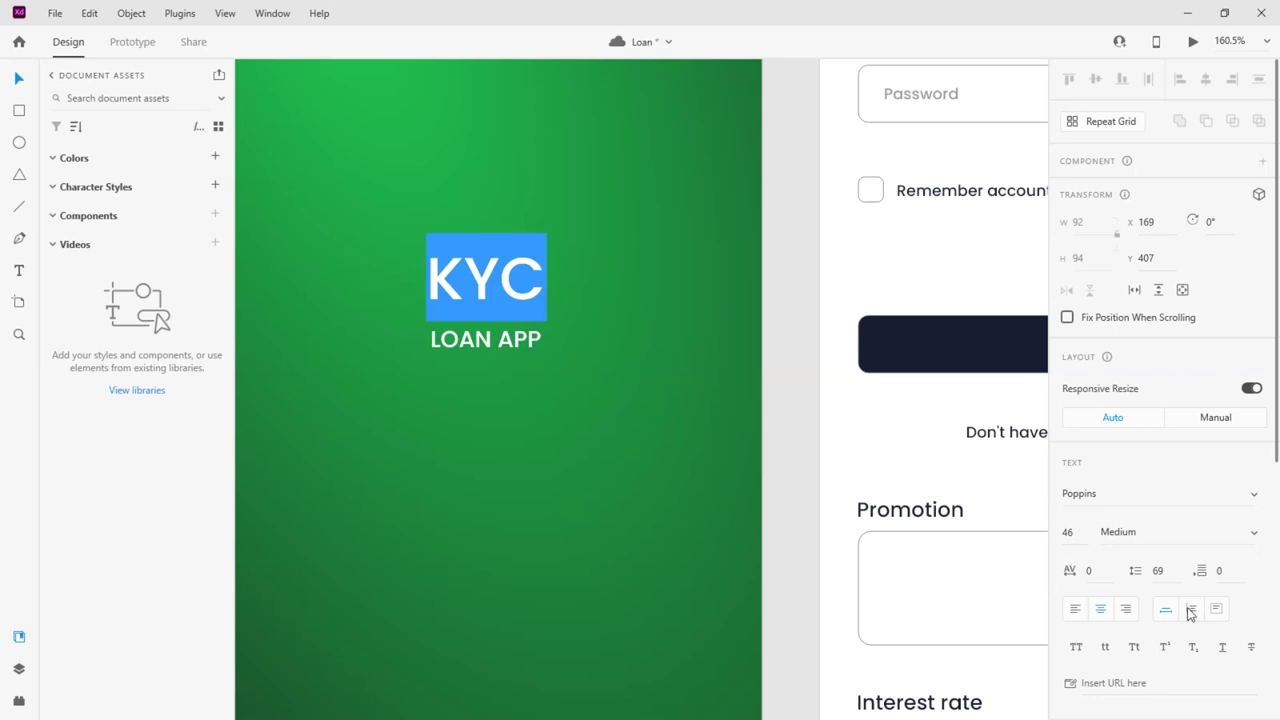
pyautogui.click(1068, 532)
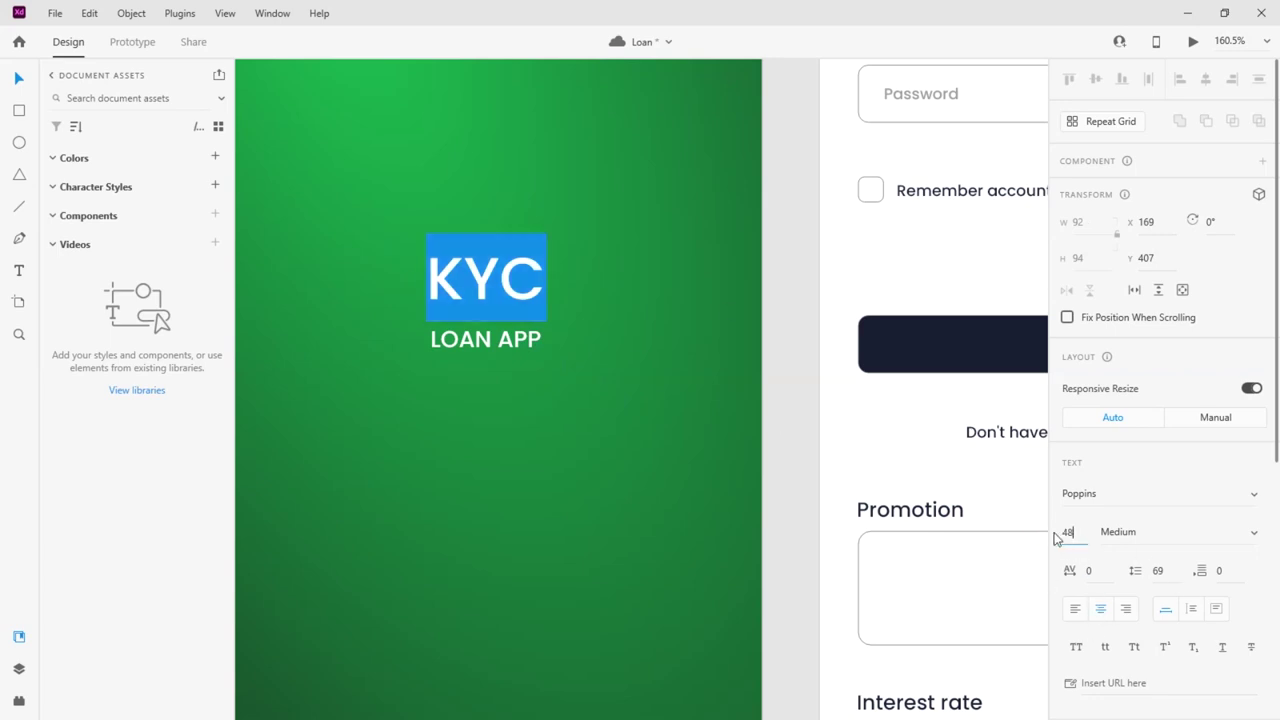
pyautogui.press('Return')
pyautogui.doubleClick(540, 341)
pyautogui.moveTo(542, 341); pyautogui.dragTo(386, 334)
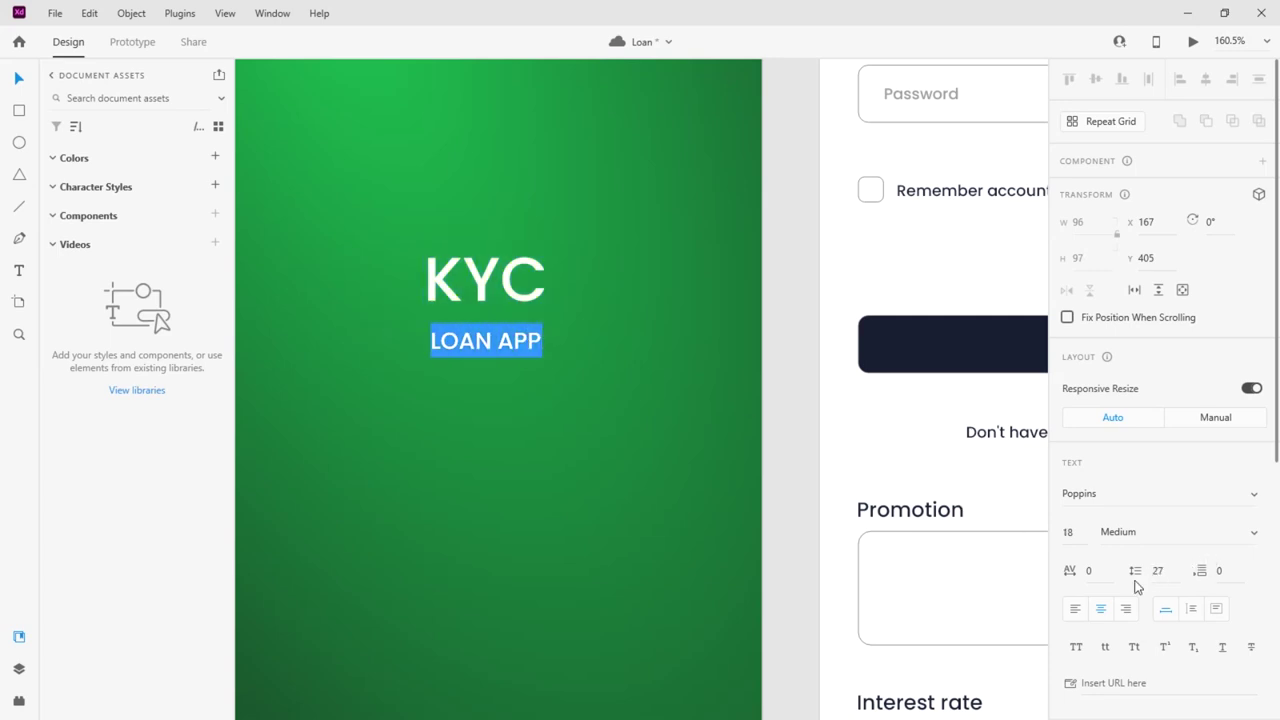
pyautogui.scroll(-2, 1200, 597)
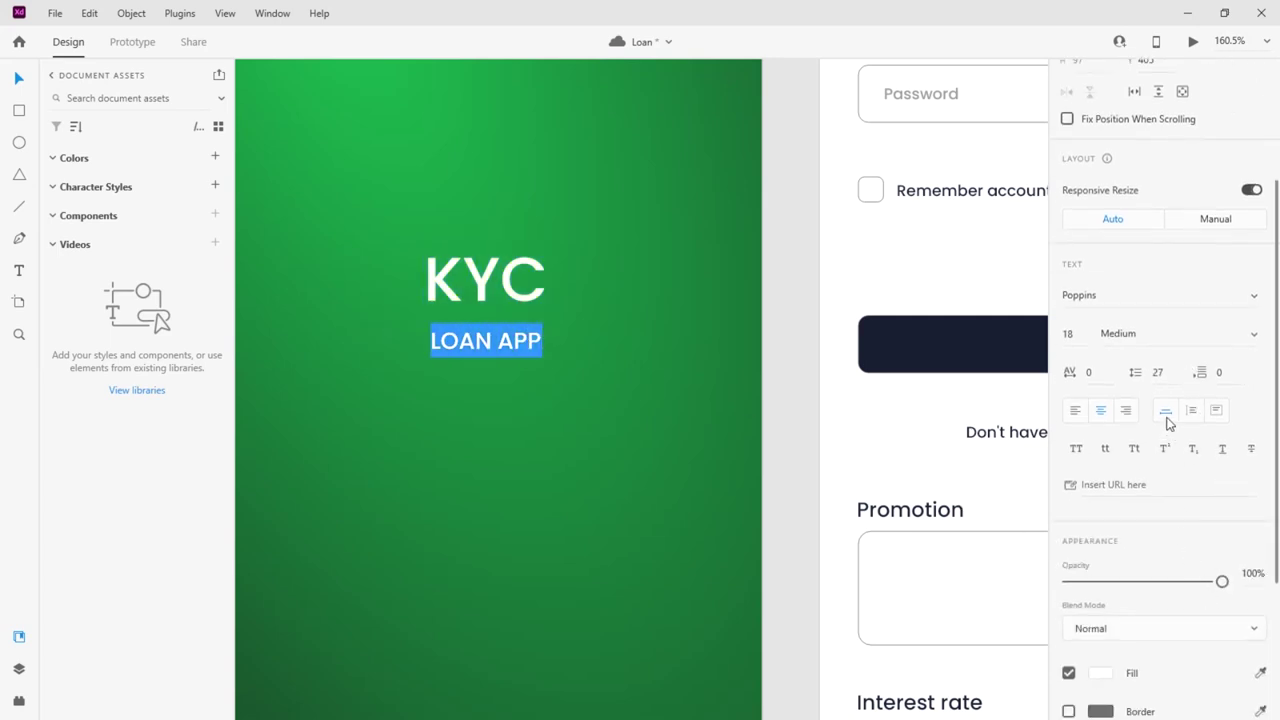
pyautogui.click(1068, 335)
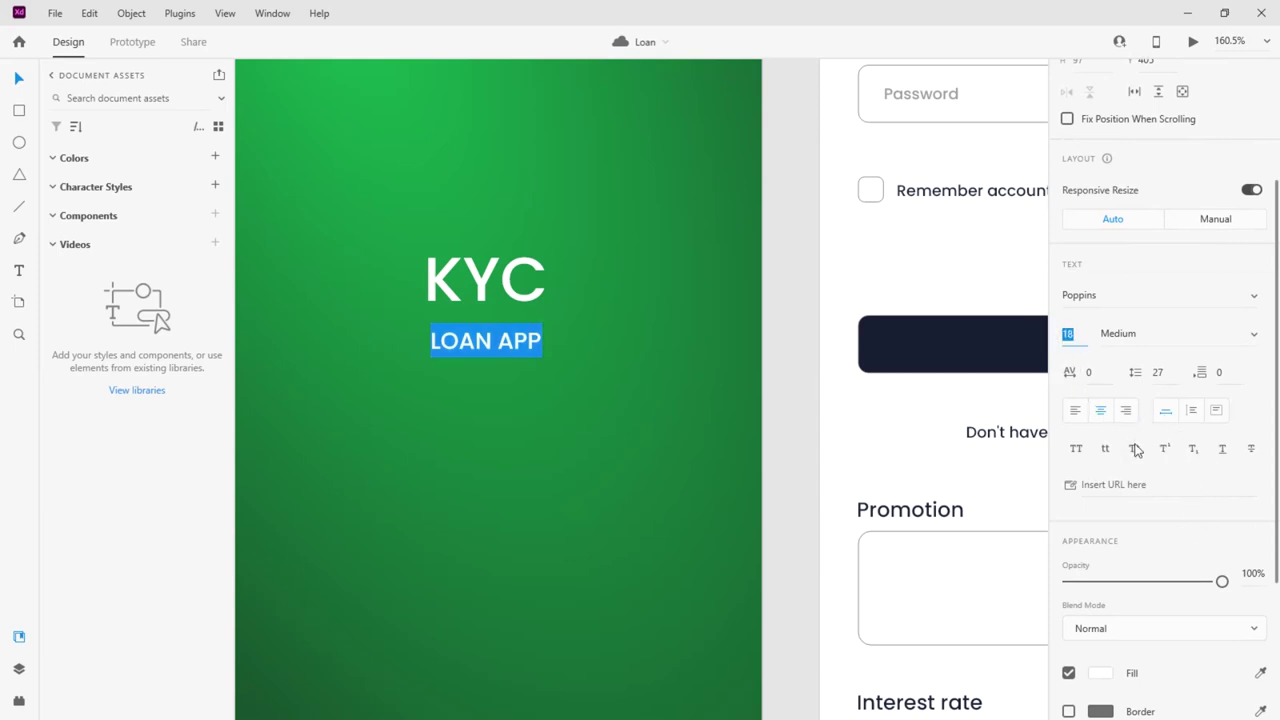
pyautogui.press('Escape')
# Give the title letter spacing 10, then widen LOAN APP to 50 and 200
pyautogui.click(1085, 371)
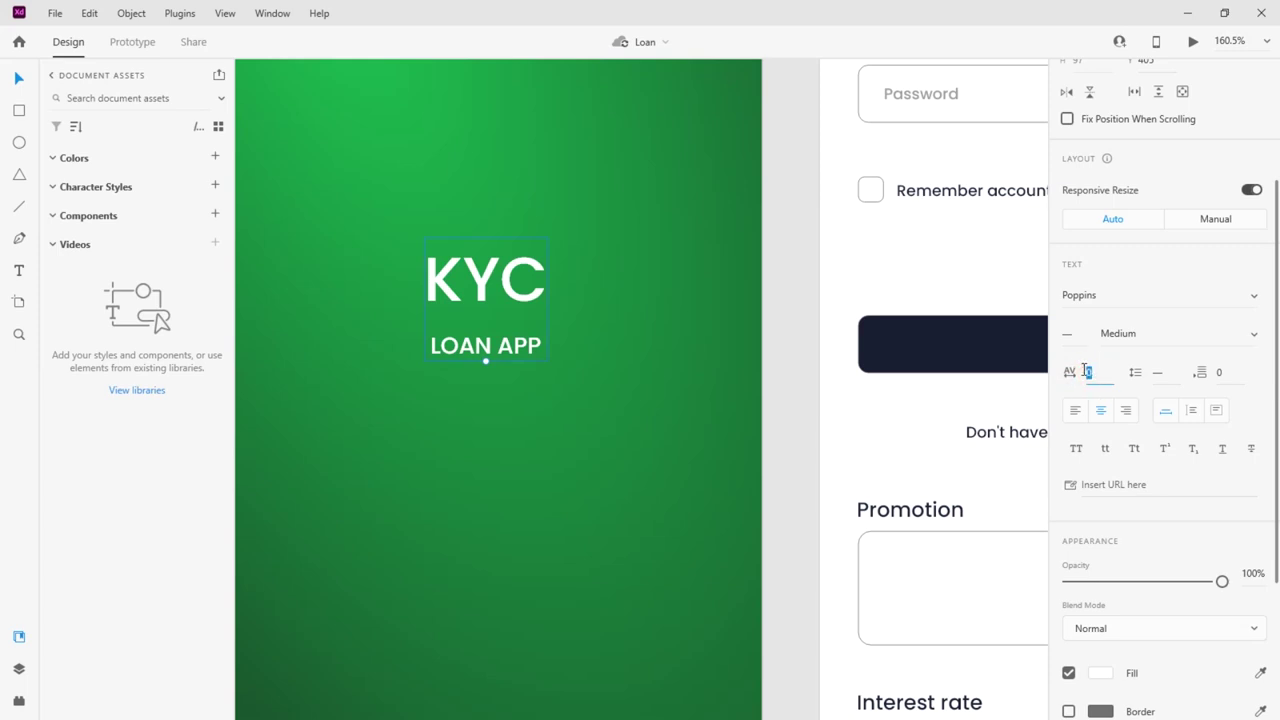
pyautogui.press('Return')
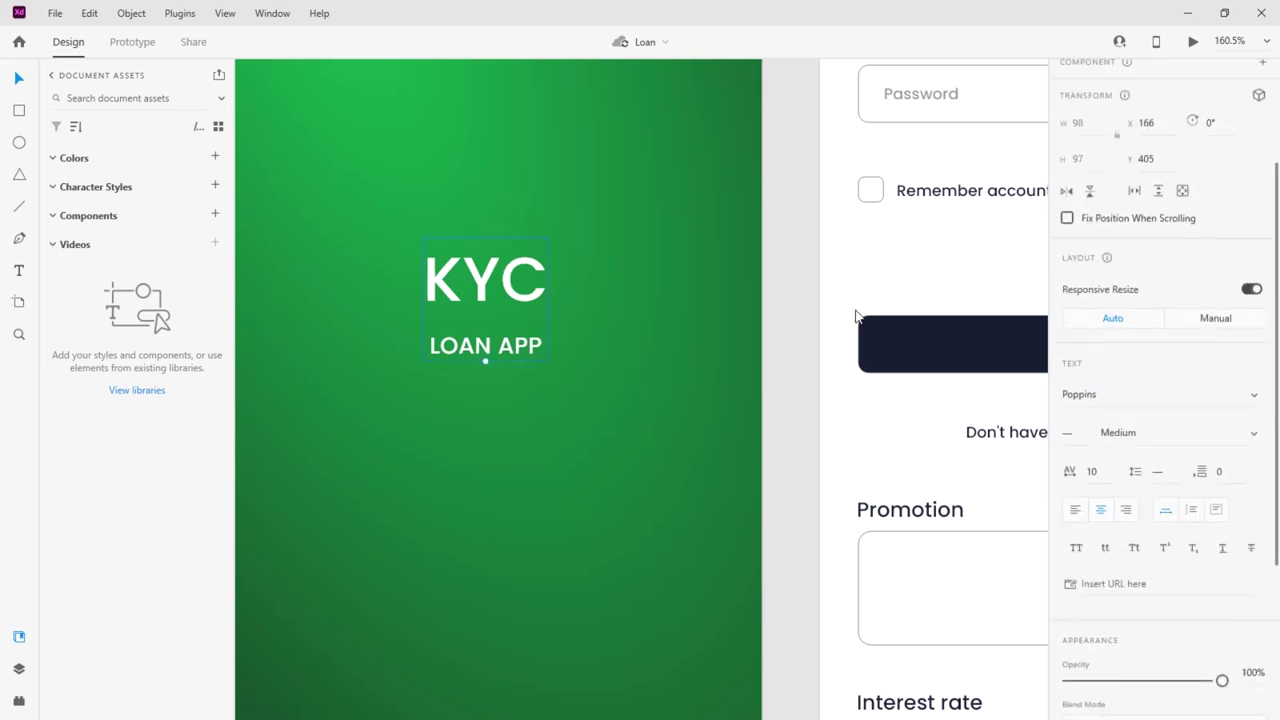
pyautogui.doubleClick(451, 354)
pyautogui.click(433, 341)
pyautogui.moveTo(433, 341); pyautogui.dragTo(550, 341)
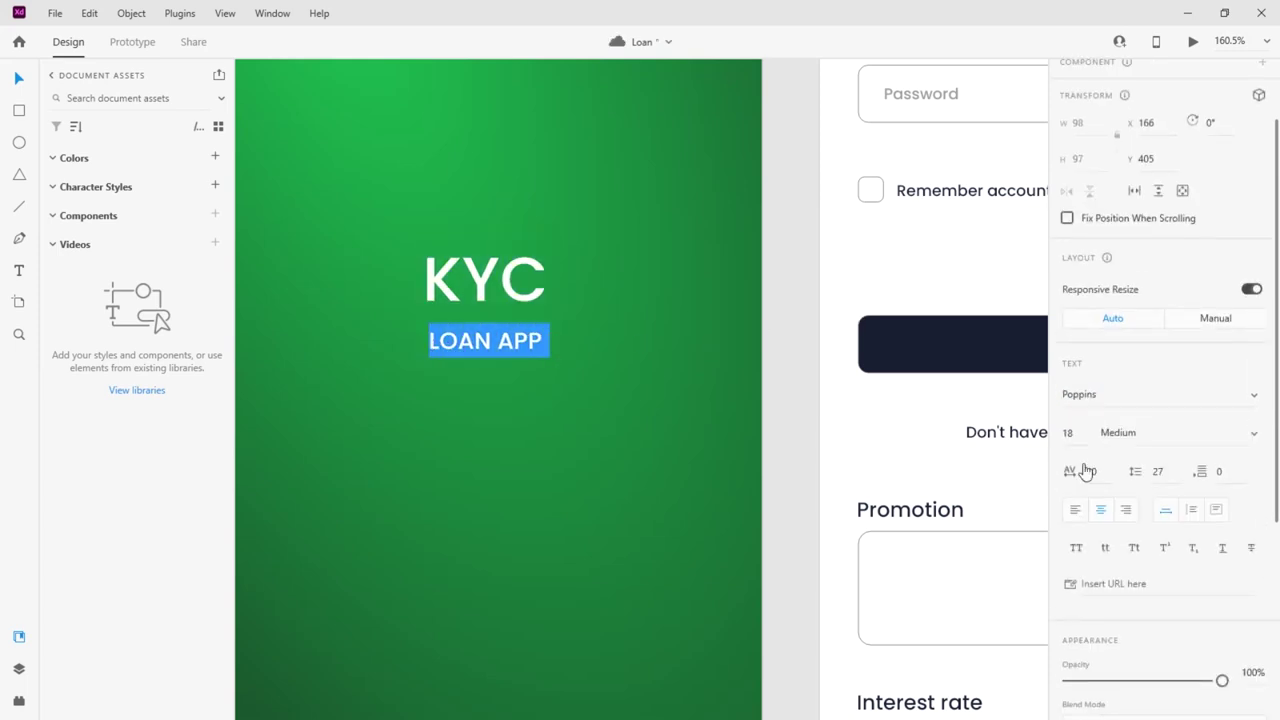
pyautogui.click(1090, 472)
pyautogui.write('50')
pyautogui.press('Return')
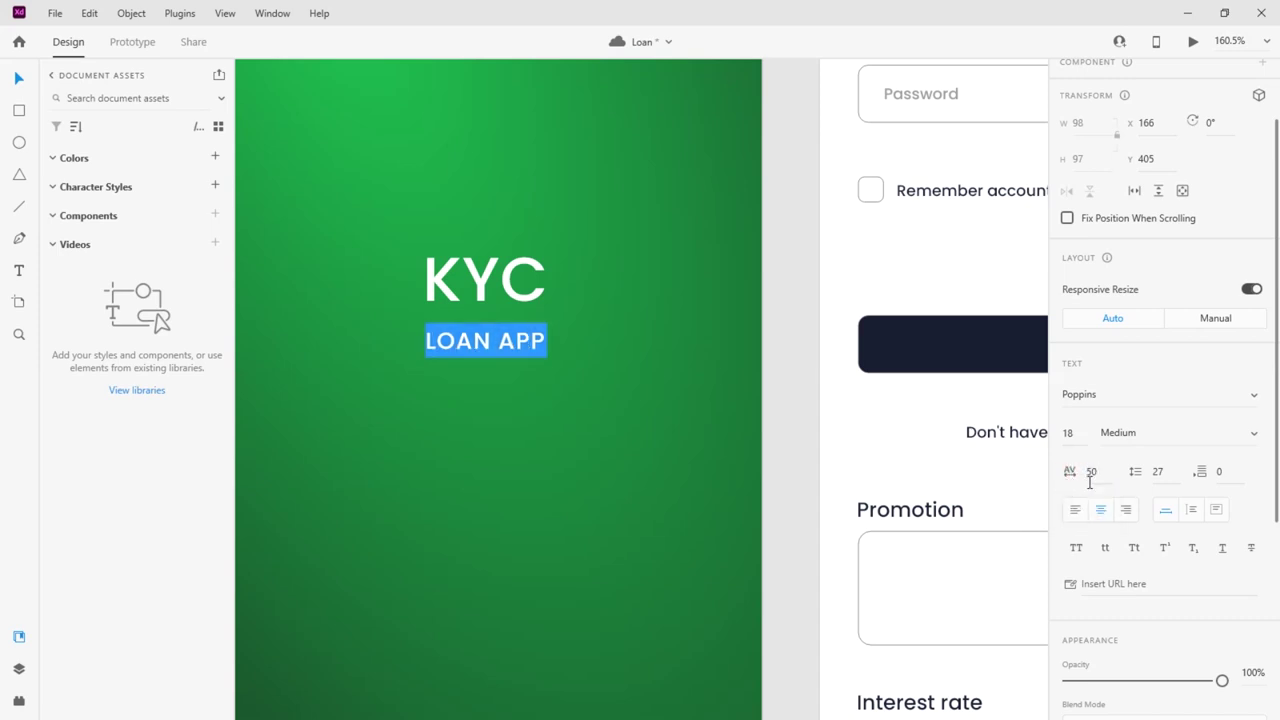
pyautogui.click(1091, 473)
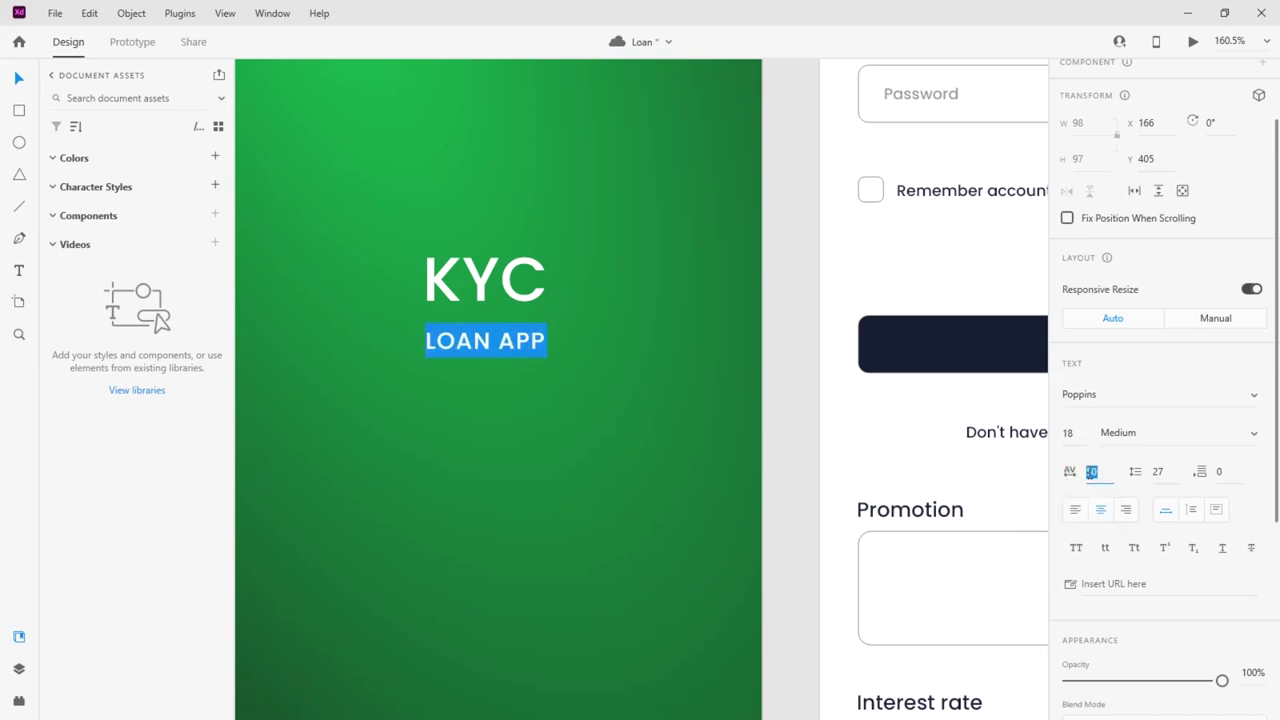
pyautogui.press('Return')
pyautogui.press('Escape')
pyautogui.press('Escape')
# Widen the LOAN APP letter spacing to 1000
pyautogui.click(1091, 473)
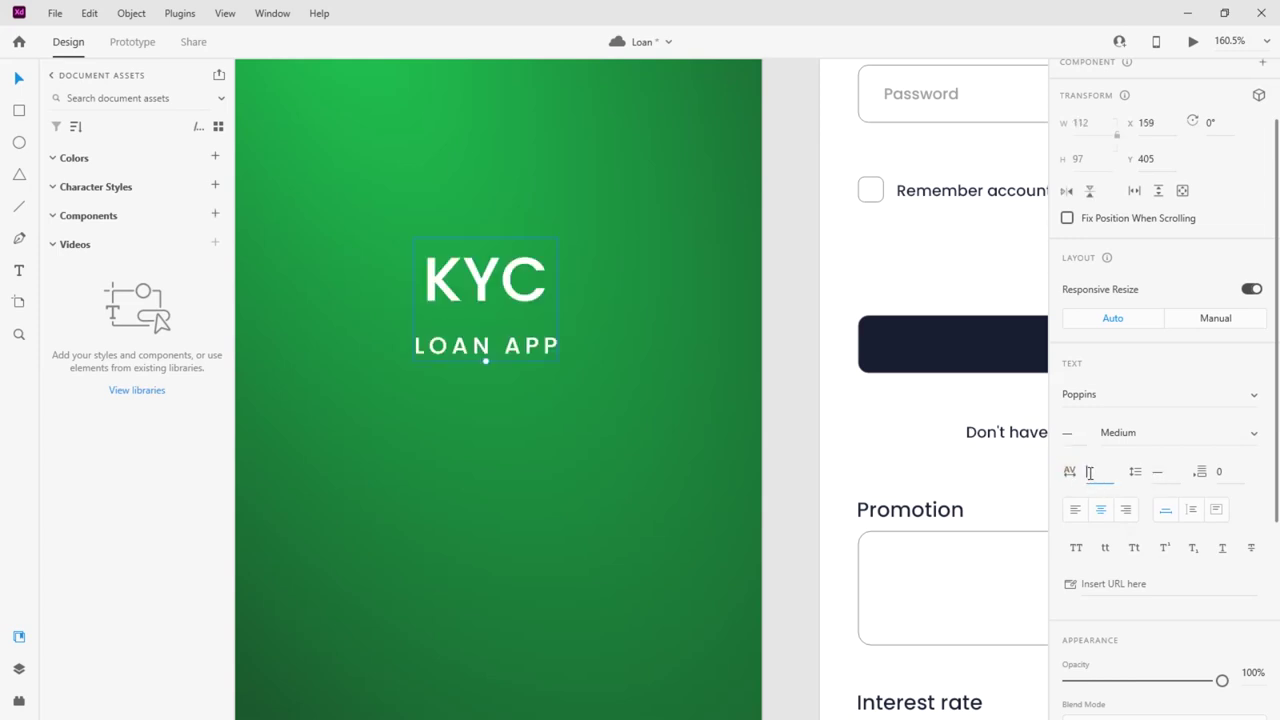
pyautogui.doubleClick(463, 340)
pyautogui.moveTo(412, 340); pyautogui.dragTo(1033, 445)
pyautogui.click(1091, 473)
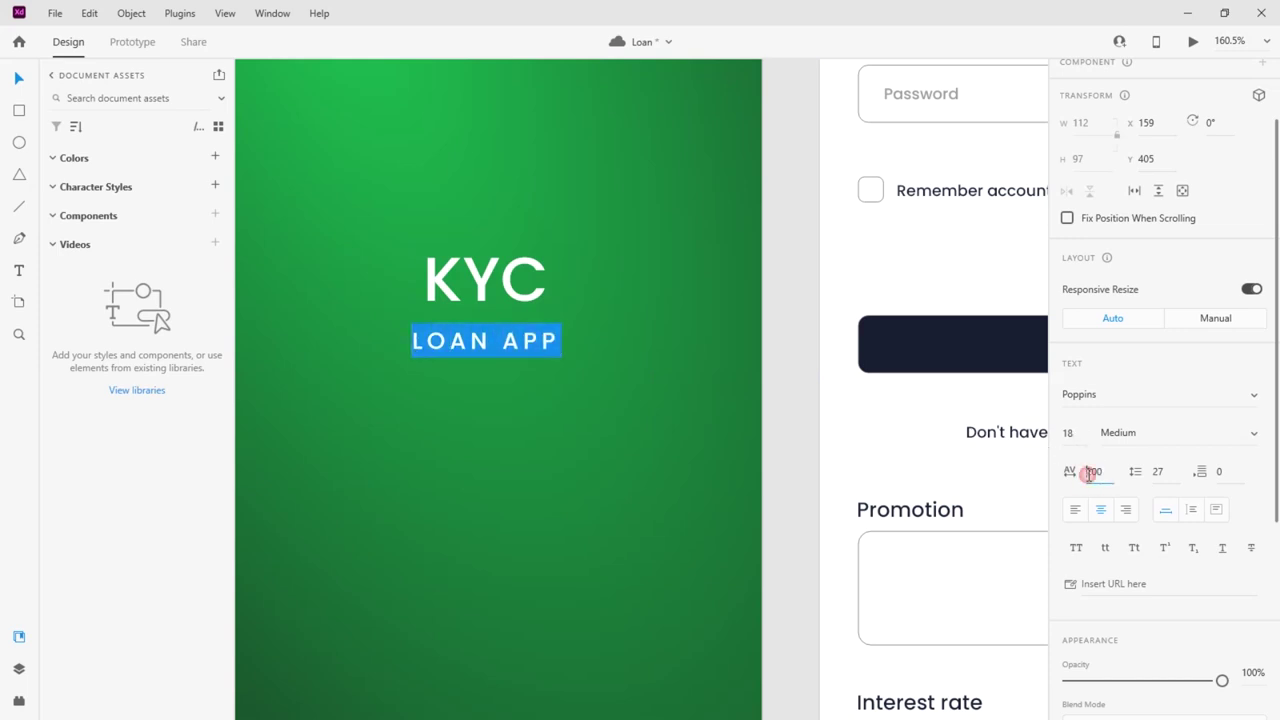
pyautogui.write('1000')
pyautogui.press('Return')
pyautogui.click(520, 432)
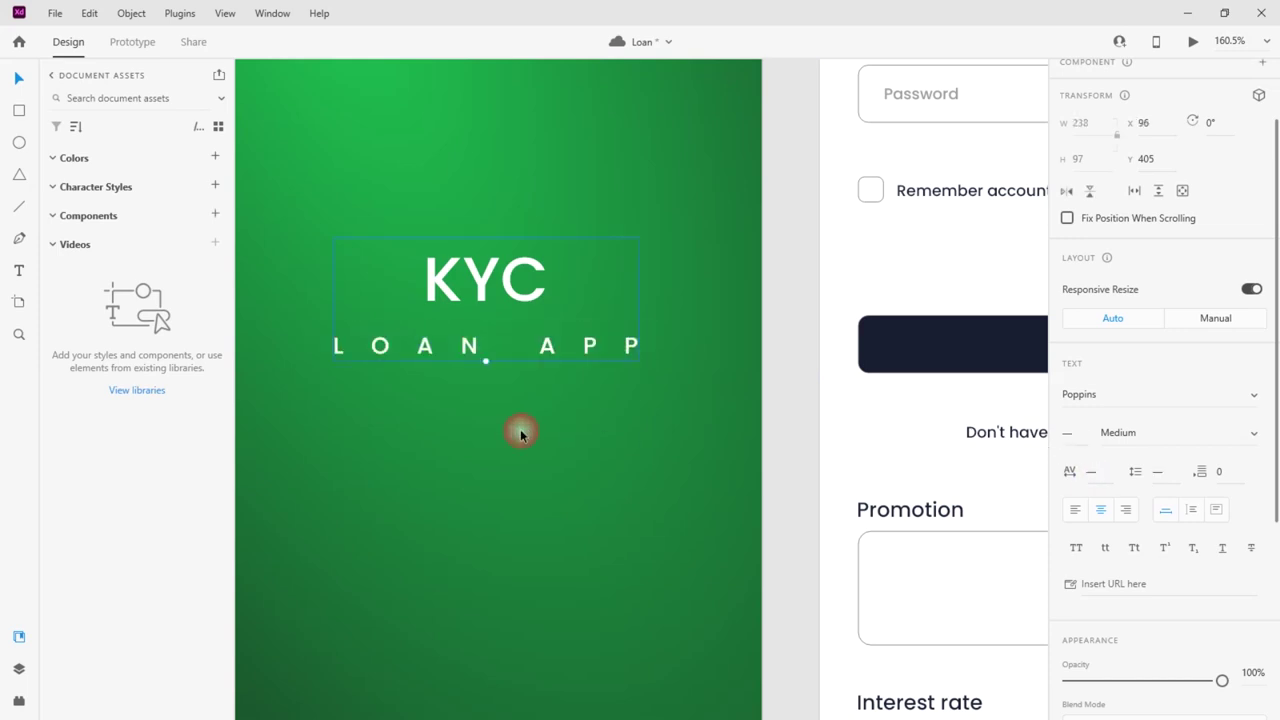
# Nudge the KYC / LOAN APP title group slightly downward with Shift+Down
pyautogui.click(540, 424)
pyautogui.scroll(2, 540, 424)
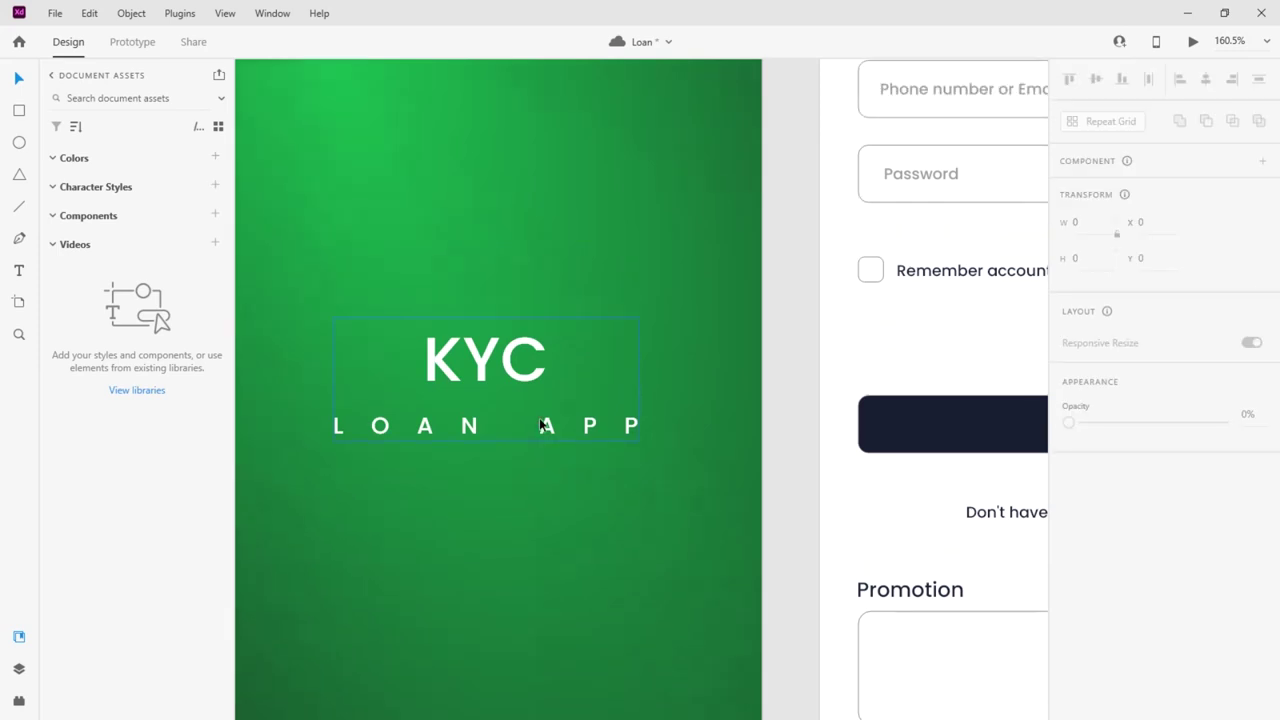
pyautogui.click(524, 398)
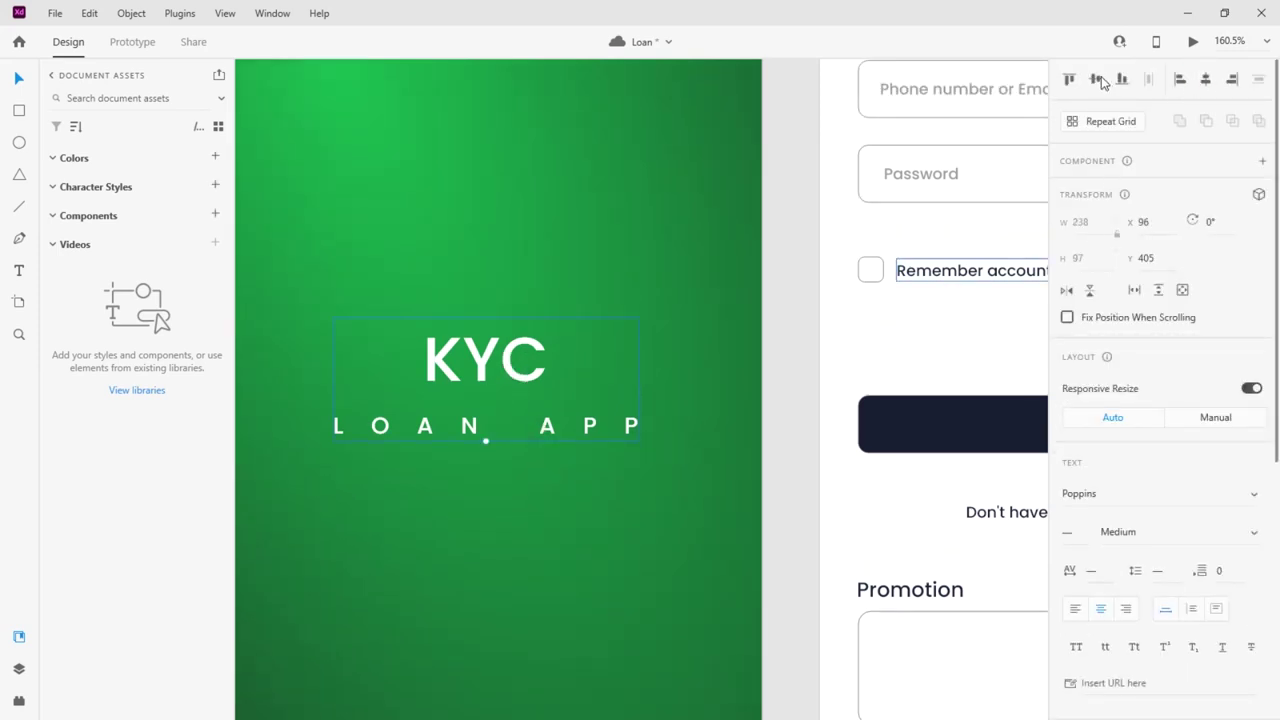
pyautogui.hotkey('shift', 'Down')
pyautogui.click(693, 244)
# Zoom out to all three artboards and retitle the third one from 'Login – 1' to 'Sign Up'
pyautogui.scroll(-5, 550, 270)
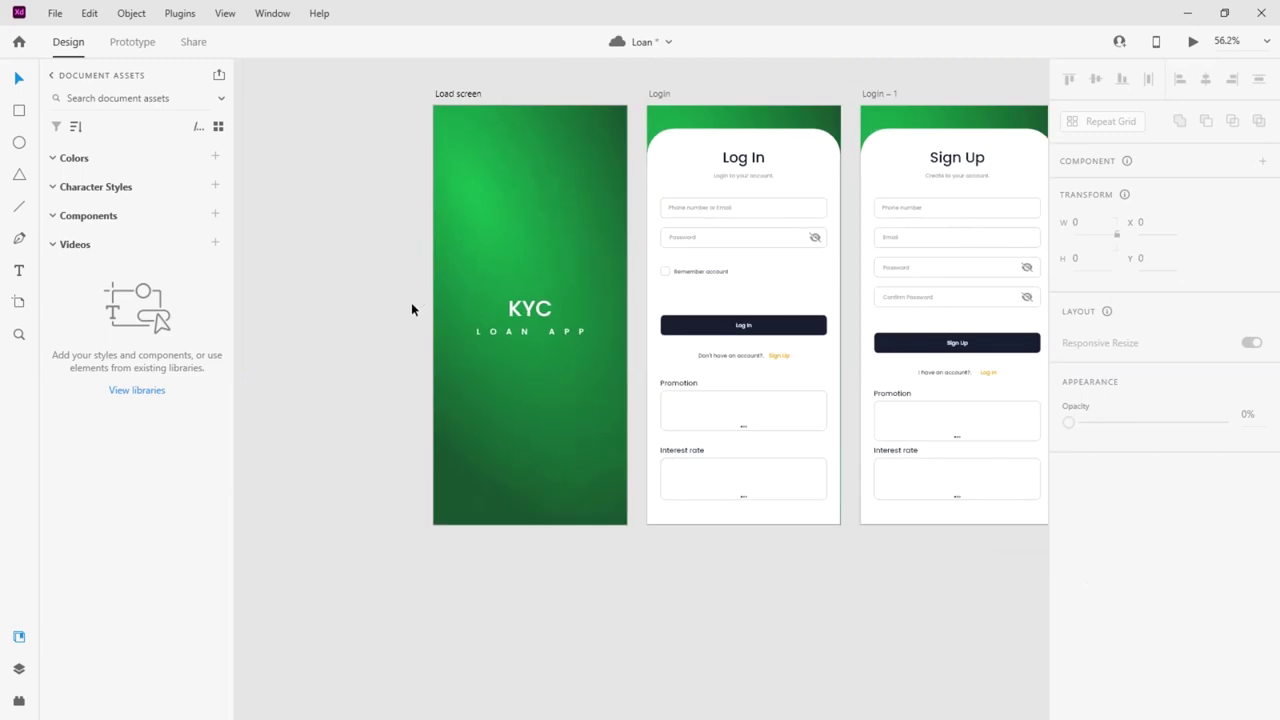
pyautogui.scroll(-3, 400, 323)
pyautogui.scroll(2, 731, 338)
pyautogui.scroll(3, 704, 334)
pyautogui.scroll(1, 779, 318)
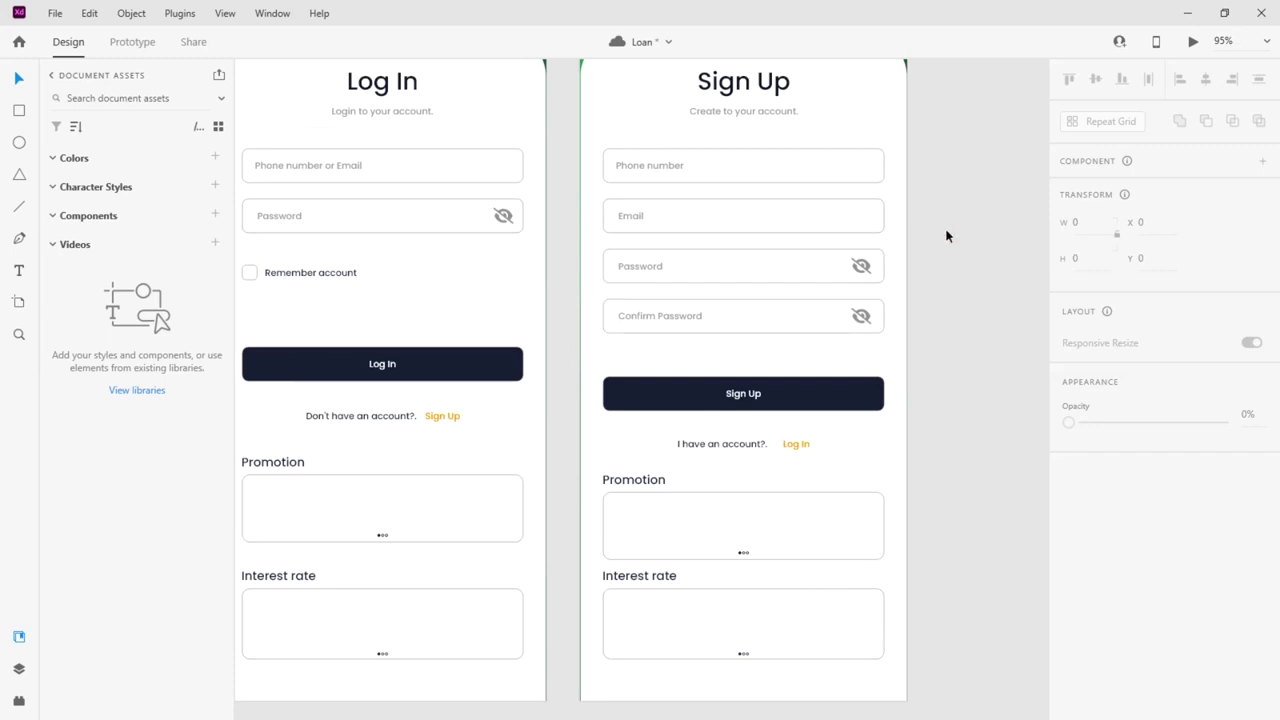
pyautogui.scroll(-1, 949, 242)
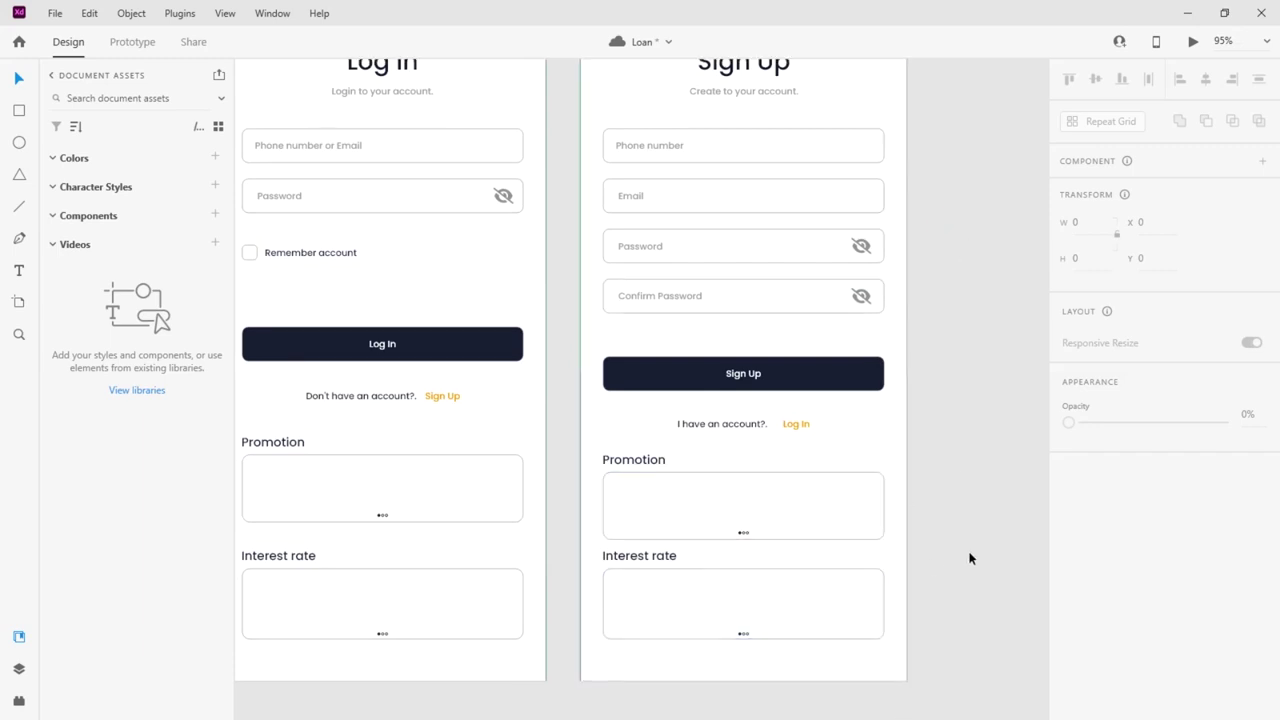
pyautogui.scroll(-1, 968, 560)
pyautogui.scroll(-3, 1013, 350)
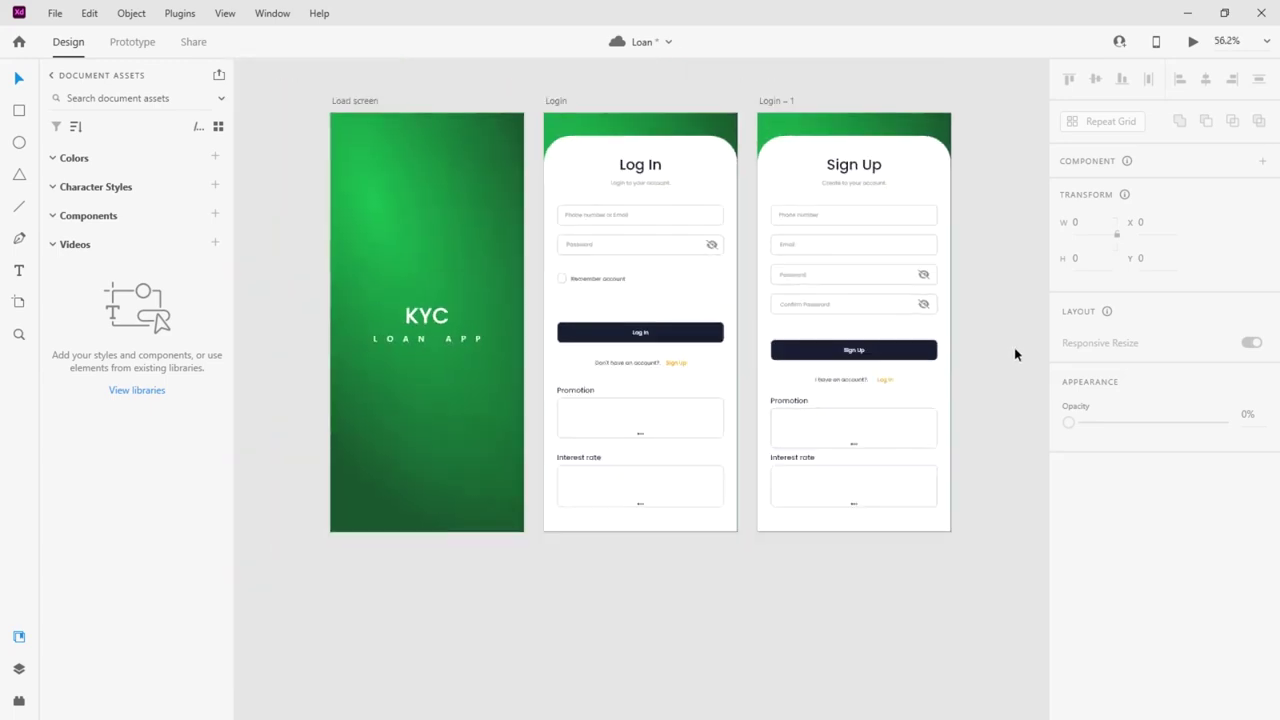
pyautogui.scroll(1, 1014, 352)
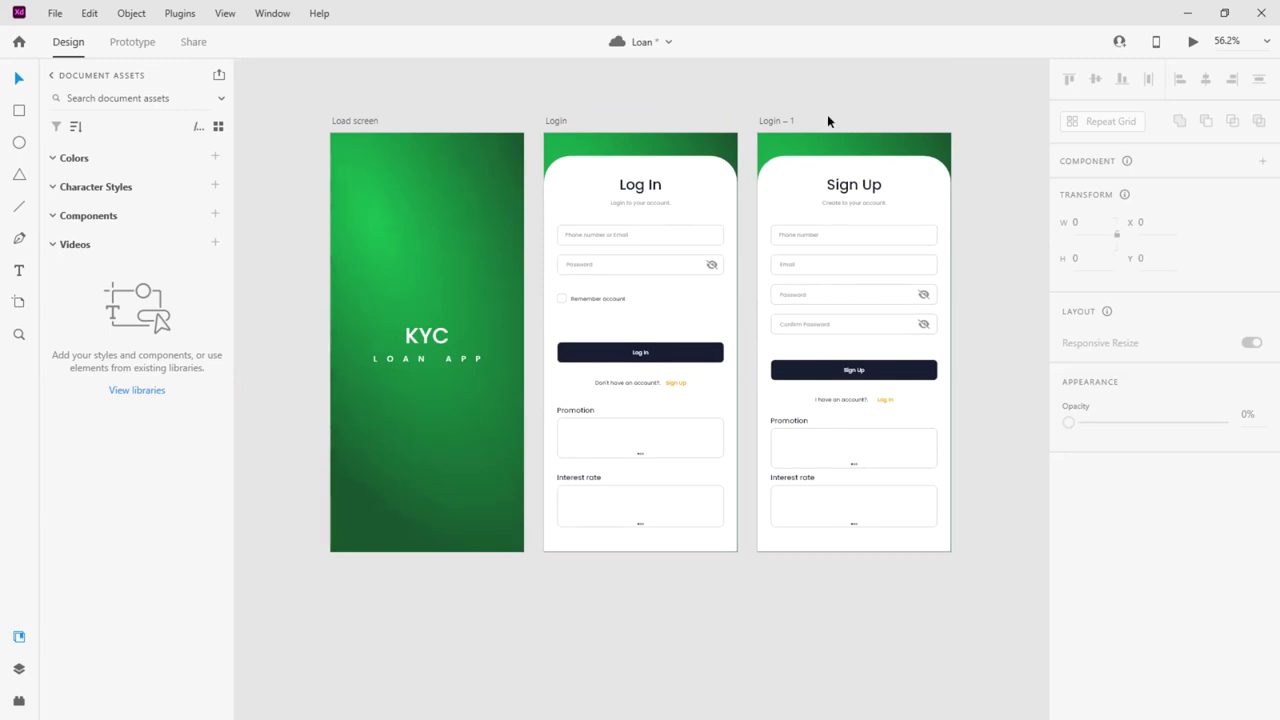
pyautogui.doubleClick(781, 120)
pyautogui.write('Sign')
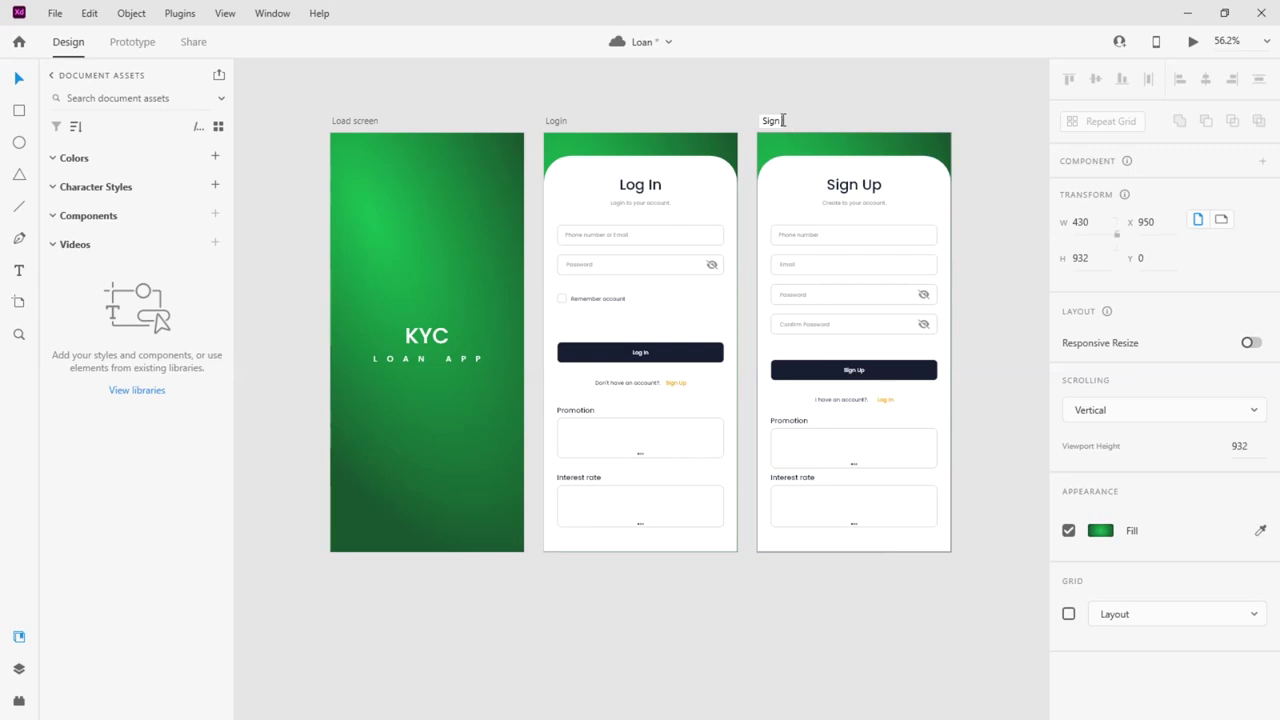
pyautogui.write(' Up')
pyautogui.press('Return')
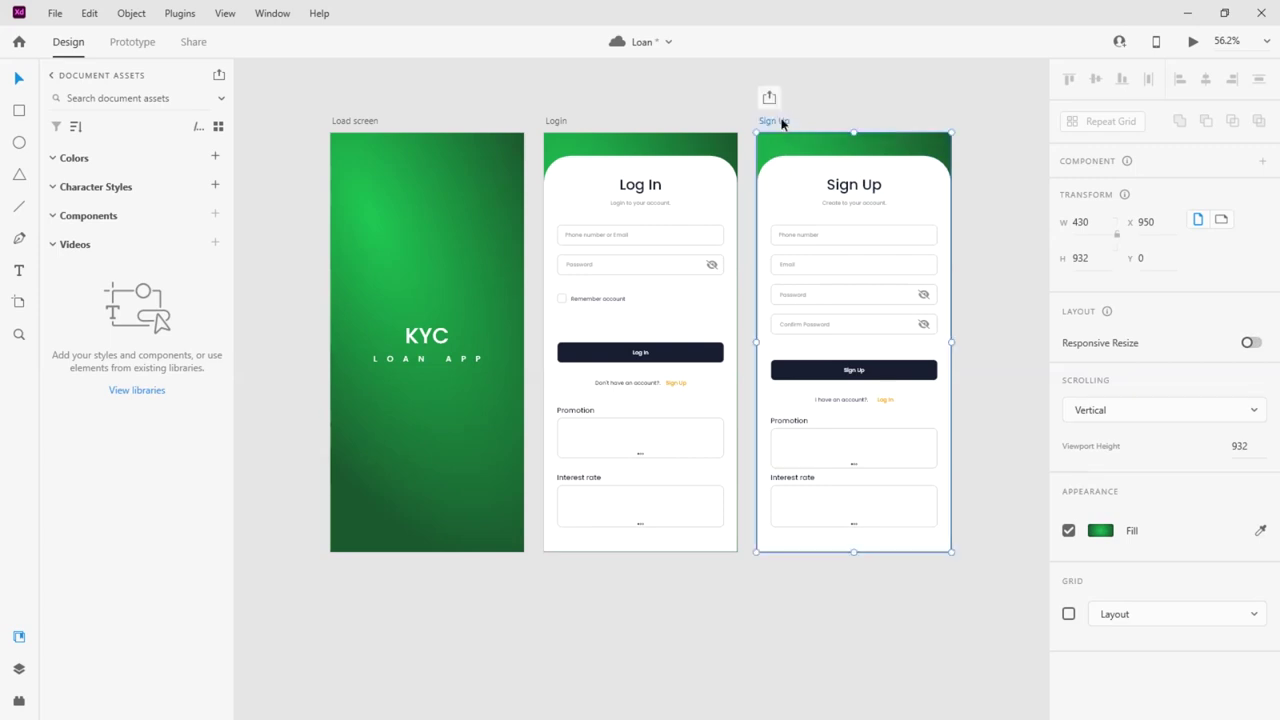
pyautogui.click(997, 191)
pyautogui.click(444, 375)
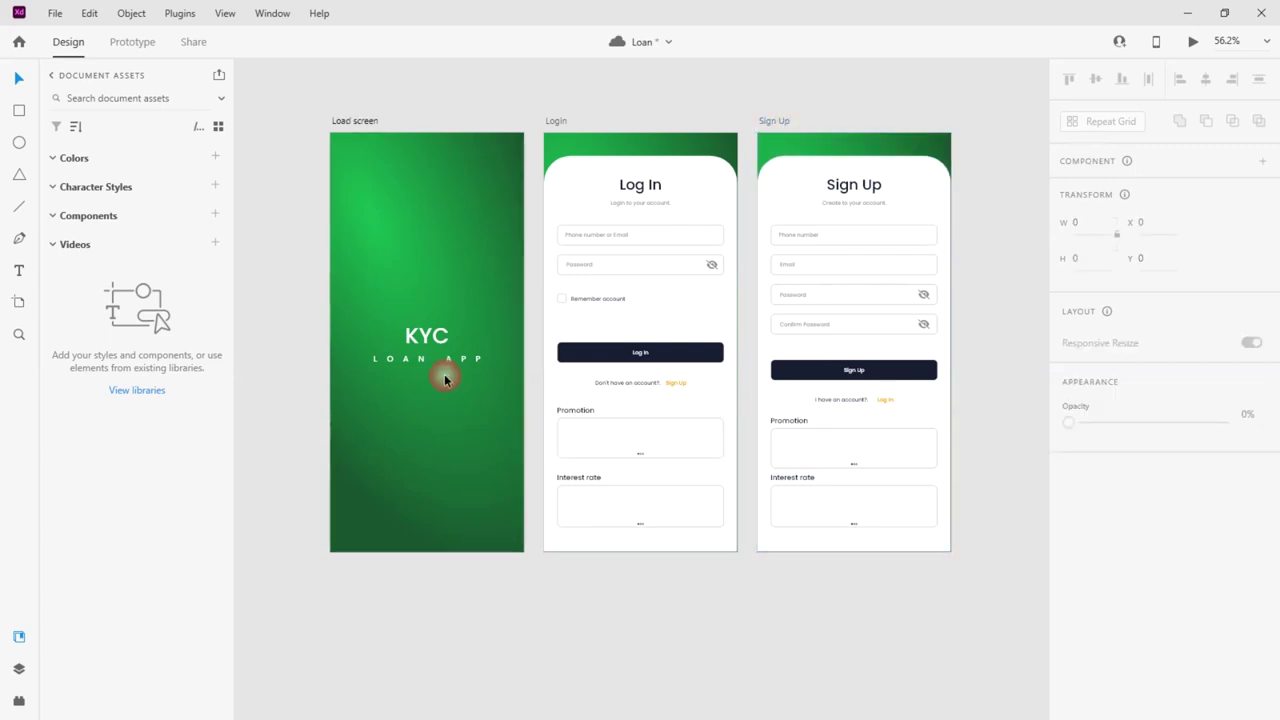
# Link the Load screen to Login with Auto-Animate and a Time trigger with a 4 s delay
pyautogui.click(132, 41)
pyautogui.moveTo(523, 326); pyautogui.dragTo(690, 300)
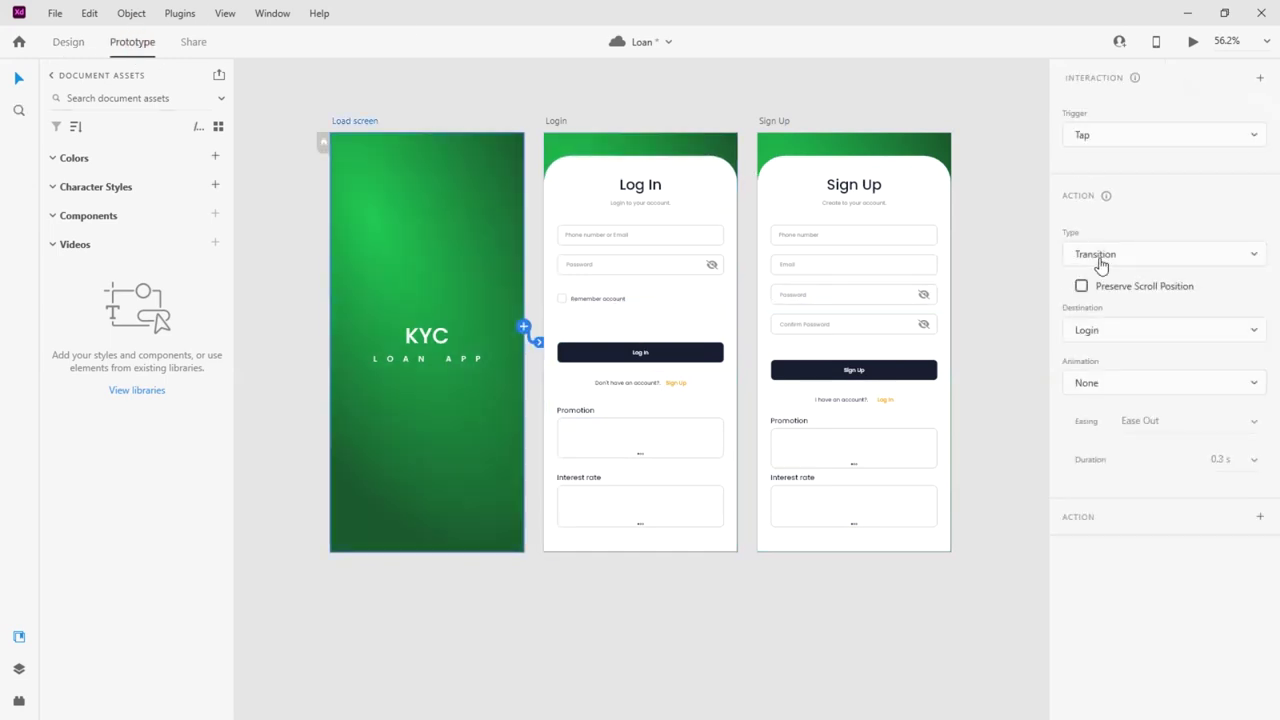
pyautogui.click(1105, 255)
pyautogui.click(1088, 252)
pyautogui.click(1162, 314)
pyautogui.click(1160, 310)
pyautogui.click(1116, 138)
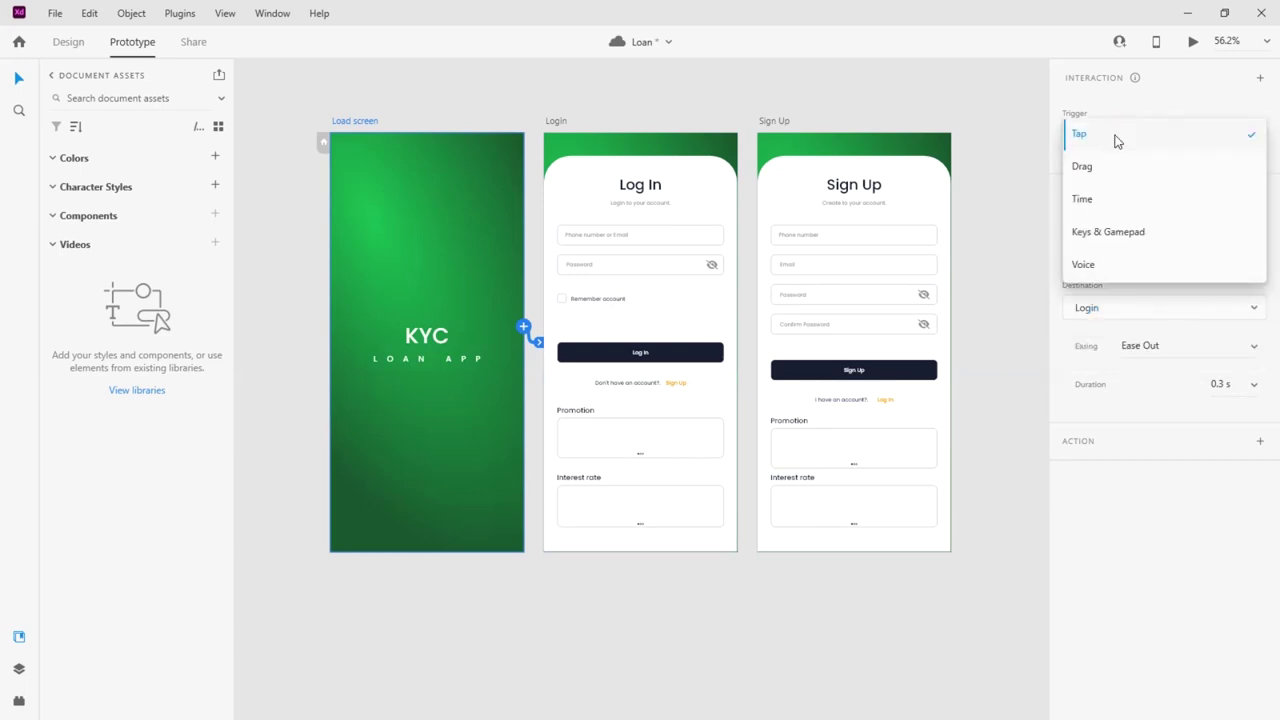
pyautogui.click(1094, 207)
pyautogui.click(1134, 176)
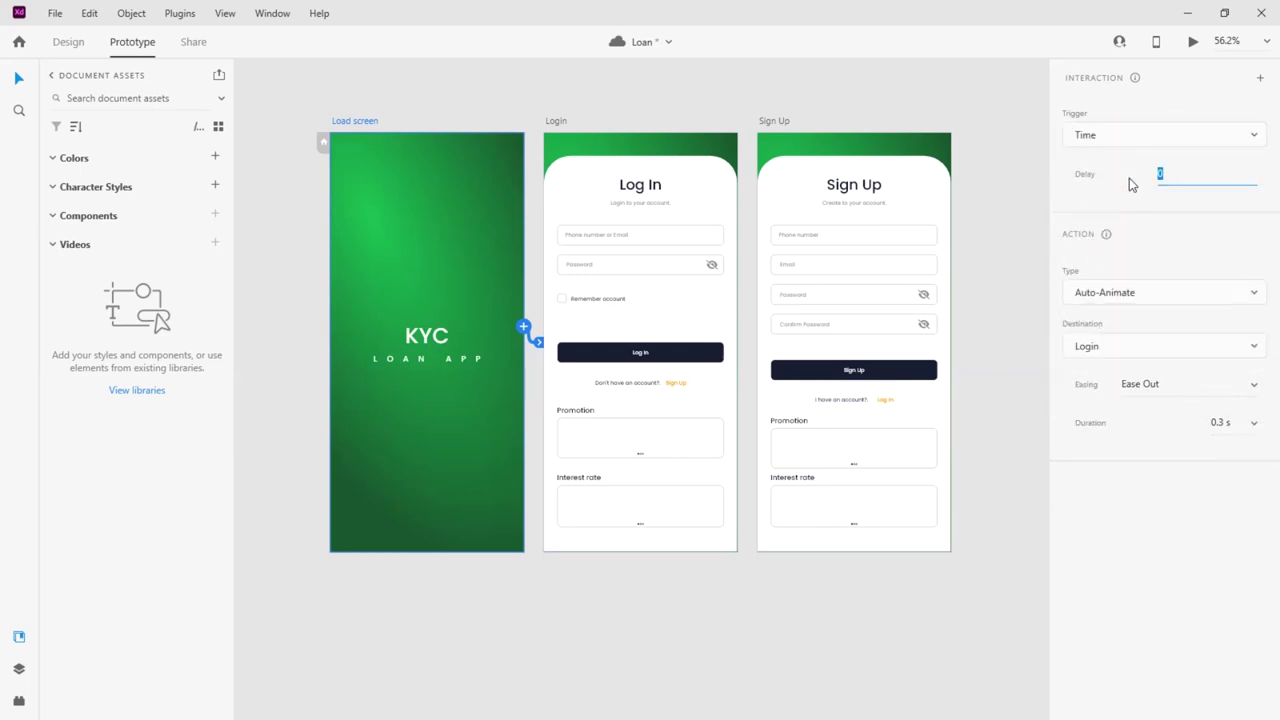
pyautogui.write('4')
pyautogui.press('Return')
# Give the Load-to-Login transition Ease In-Out easing and a 0.4 s duration
pyautogui.click(1136, 346)
pyautogui.click(1134, 343)
pyautogui.click(1252, 388)
pyautogui.click(1160, 449)
pyautogui.click(1254, 425)
pyautogui.click(1186, 390)
# Link 'Don't have an account? Sign Up' to Sign Up and 'I have an account? Log In' to Login
pyautogui.click(671, 356)
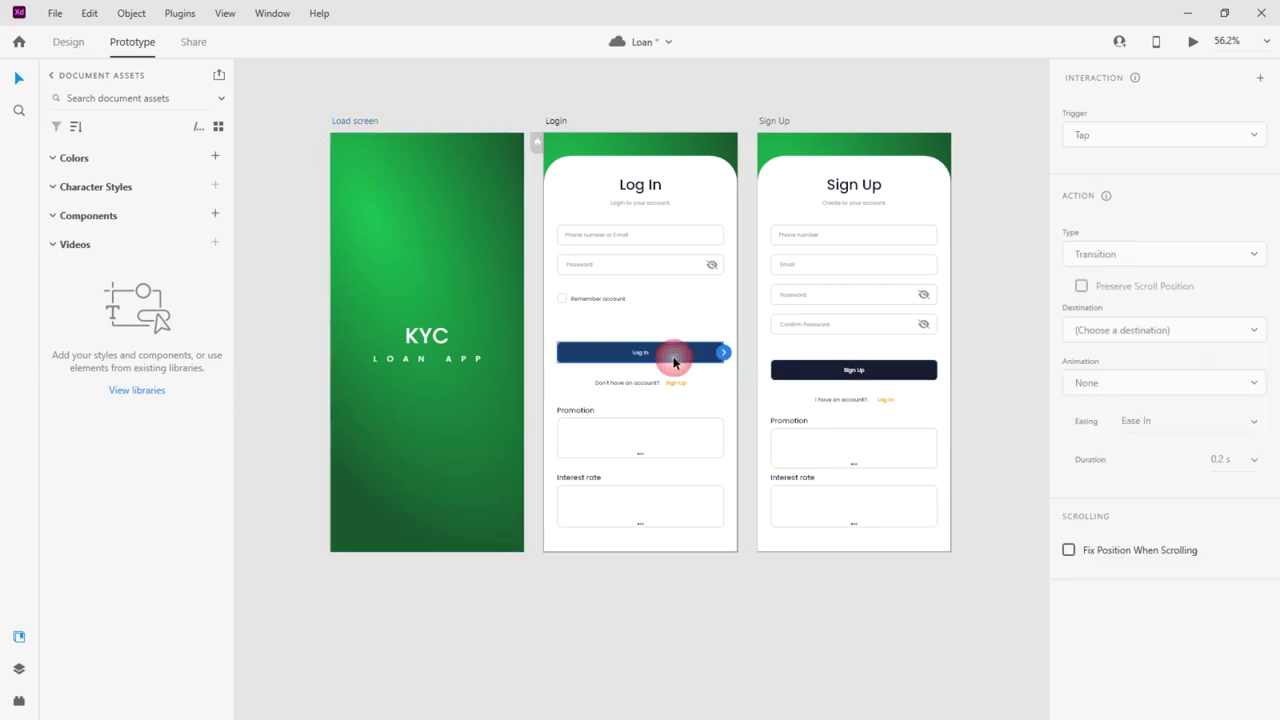
pyautogui.click(680, 382)
pyautogui.moveTo(686, 383); pyautogui.dragTo(814, 372)
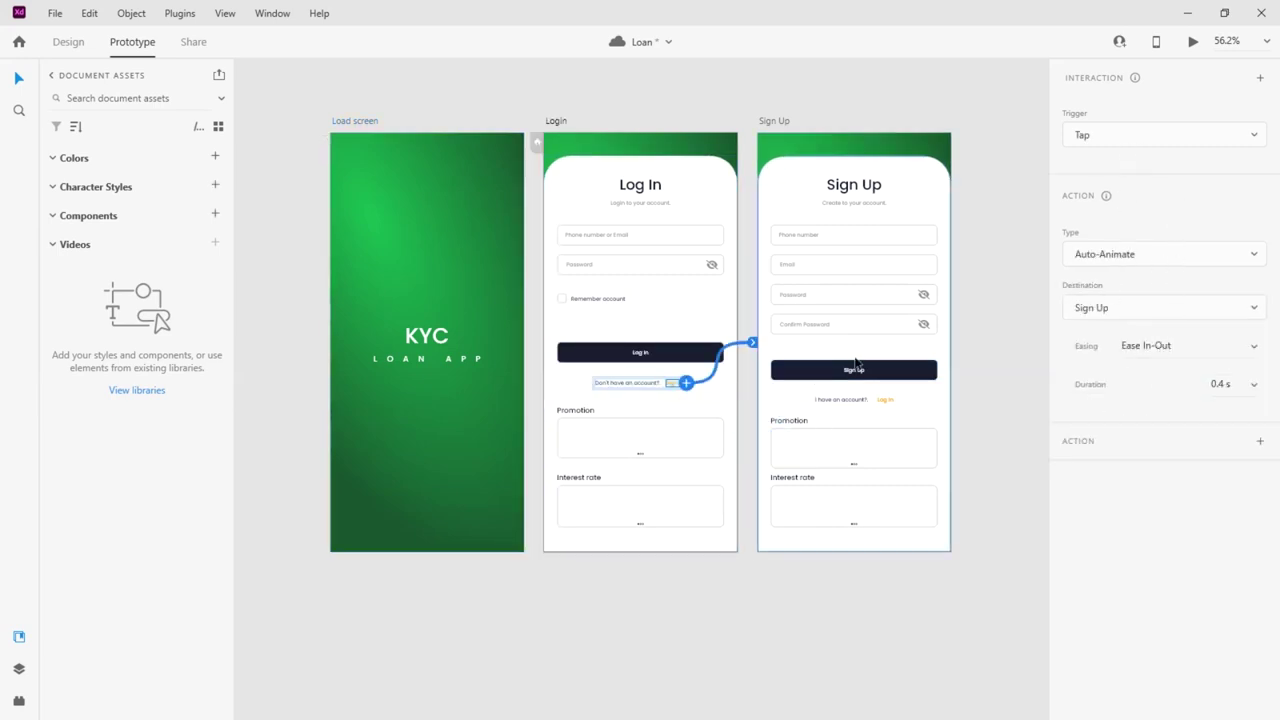
pyautogui.click(886, 401)
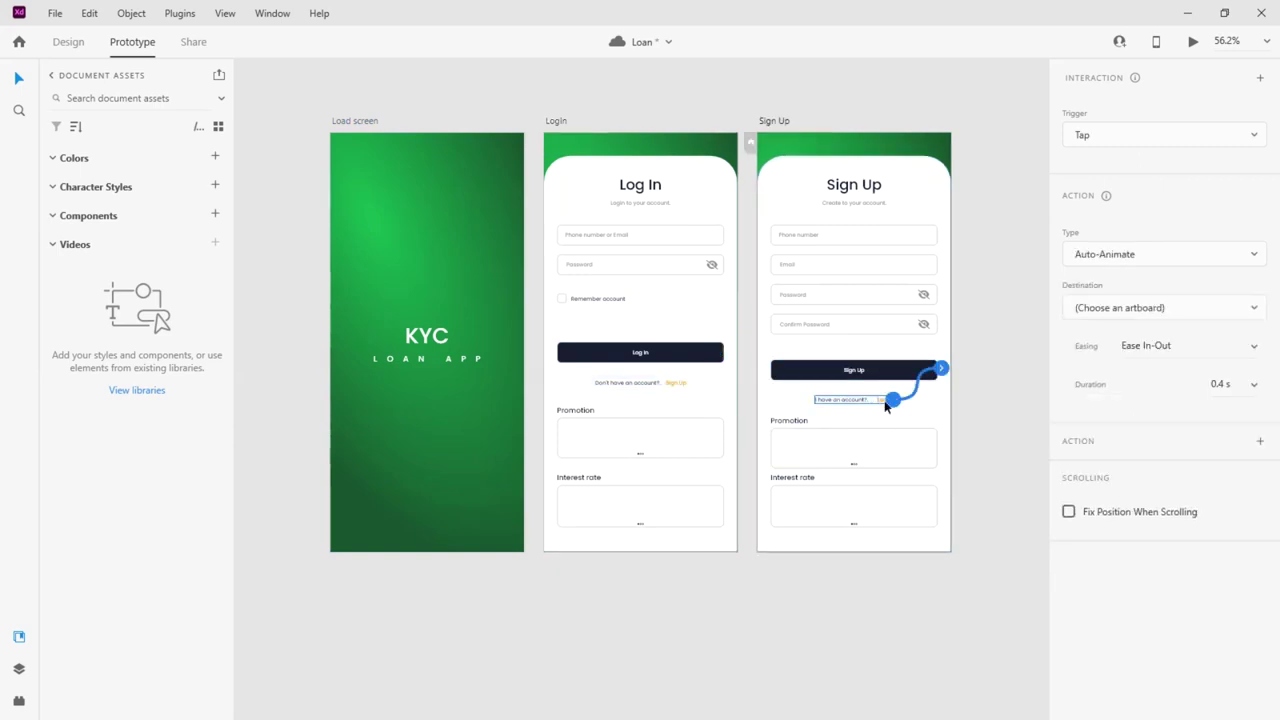
pyautogui.moveTo(890, 400); pyautogui.dragTo(665, 390)
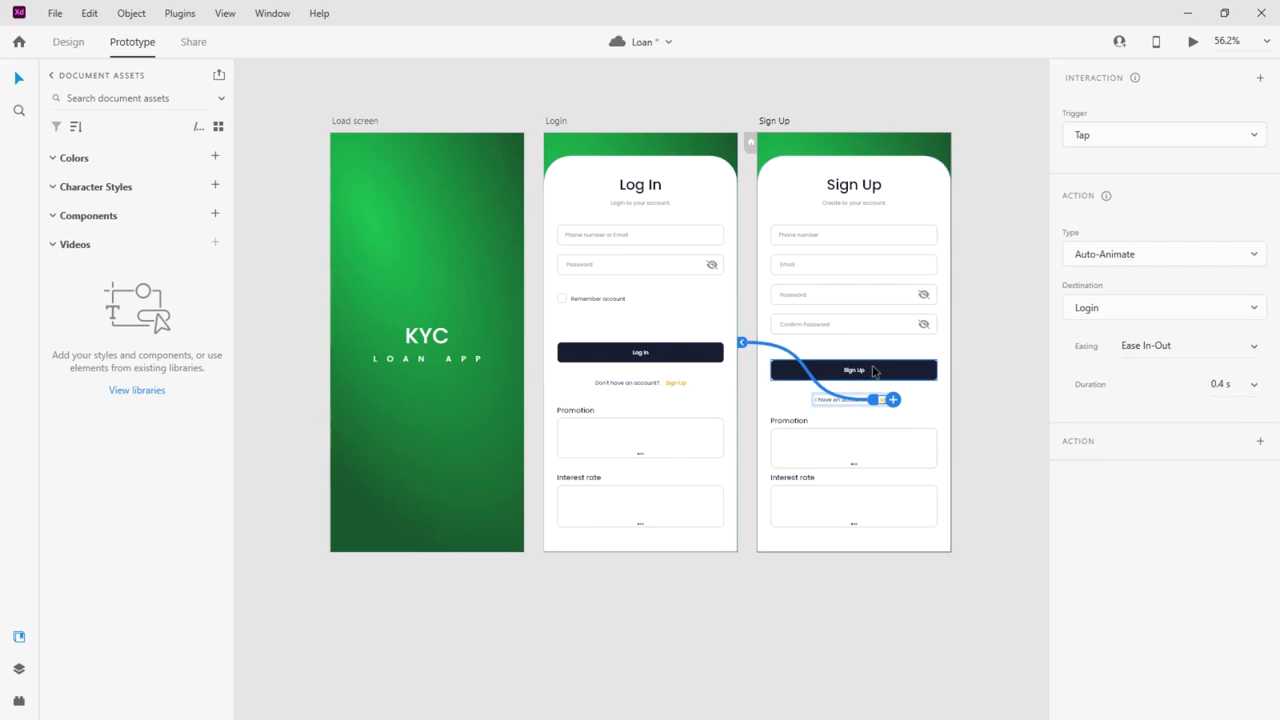
# Draw a 25 px horizontal line on the Sign Up card
pyautogui.click(68, 42)
pyautogui.scroll(5, 867, 187)
pyautogui.press('l')
pyautogui.moveTo(655, 280); pyautogui.dragTo(720, 280)
pyautogui.click(1078, 222)
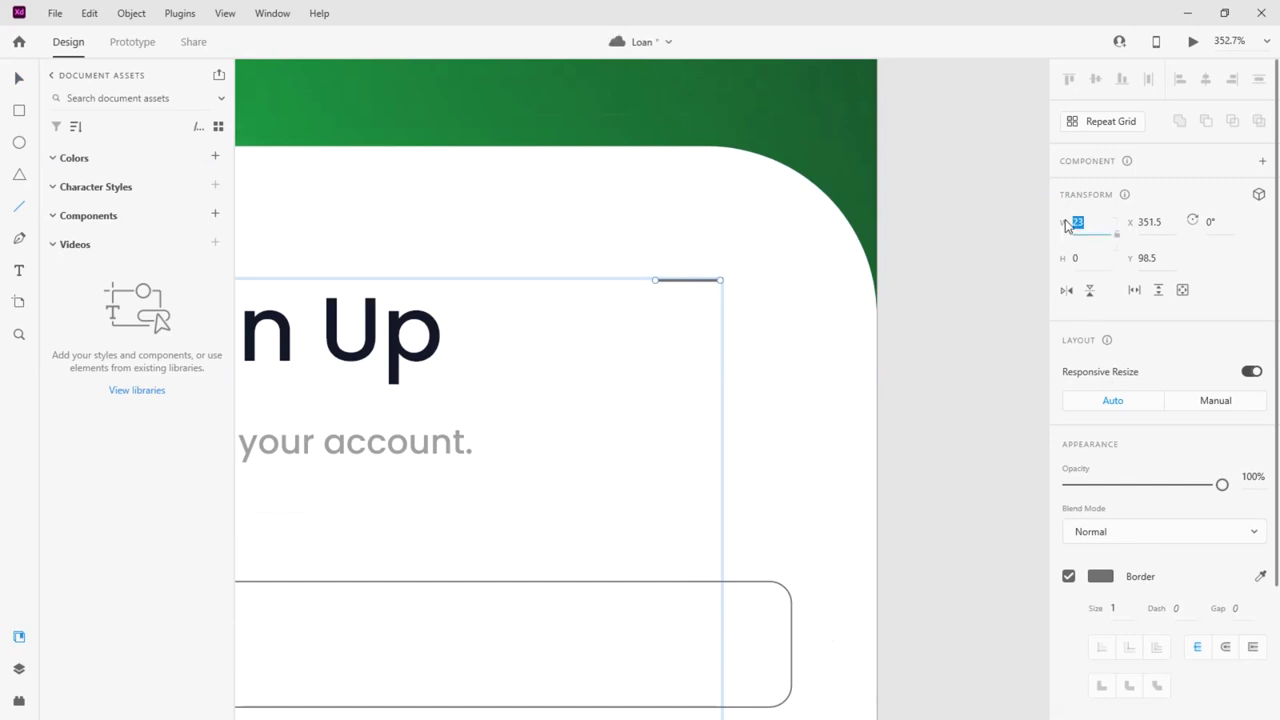
pyautogui.press('Return')
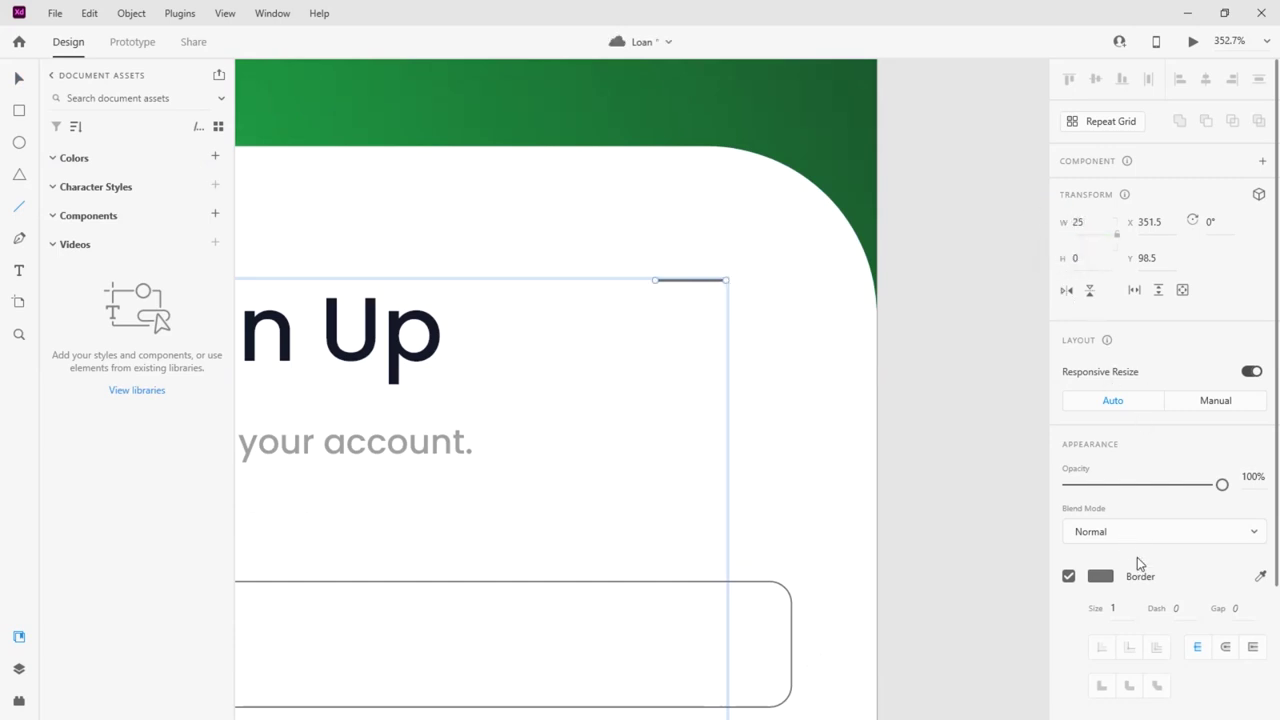
# Give the line a dark navy #162239 stroke with thickness 3
pyautogui.scroll(-3, 1191, 608)
pyautogui.click(1100, 409)
pyautogui.click(899, 505)
pyautogui.click(1112, 441)
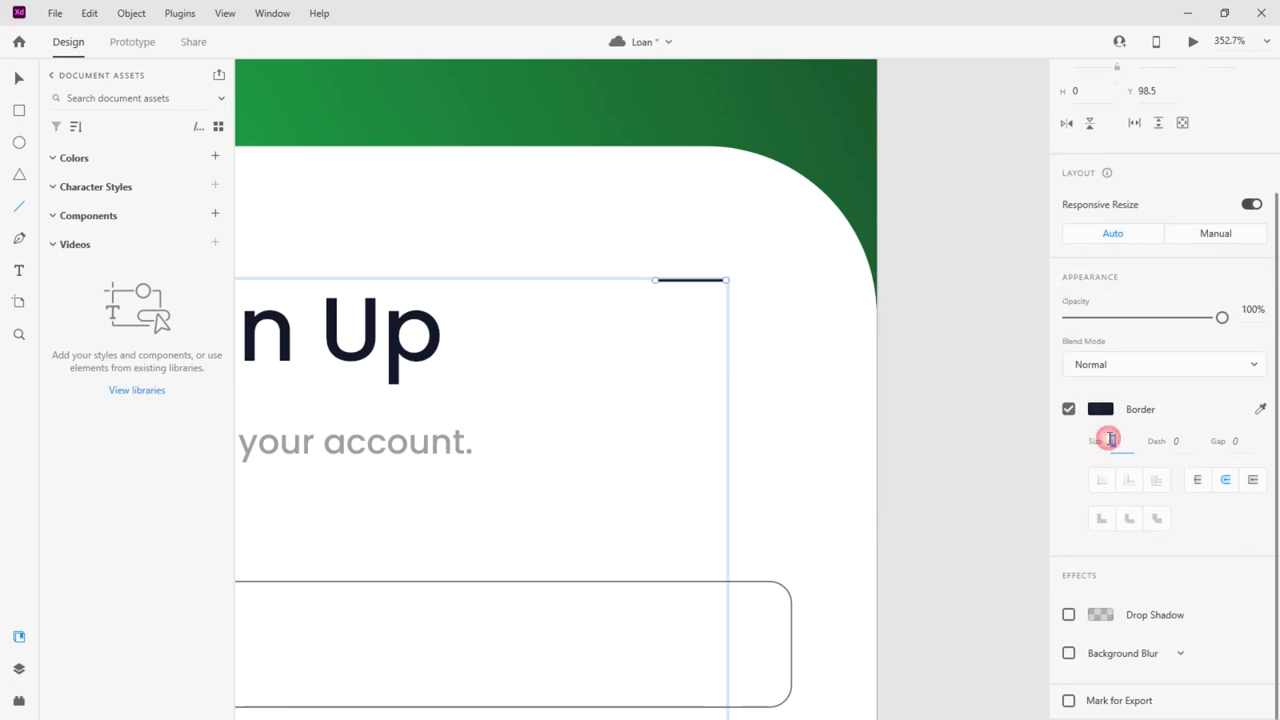
pyautogui.write('2')
pyautogui.press('Return')
pyautogui.click(1102, 439)
pyautogui.write('3')
pyautogui.press('Return')
pyautogui.click(20, 80)
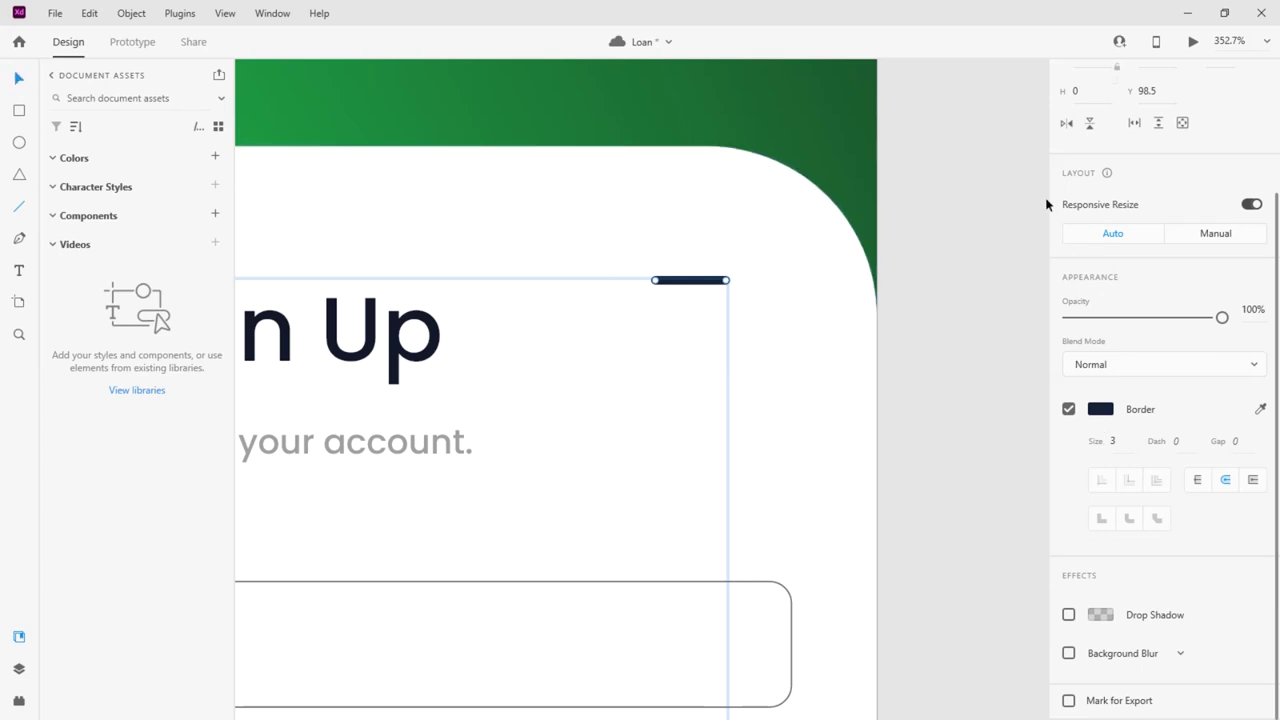
# Rotate the line 45°, duplicate it into a crossing stroke, and group both into an X
pyautogui.scroll(3, 1178, 255)
pyautogui.click(1195, 222)
pyautogui.write('45')
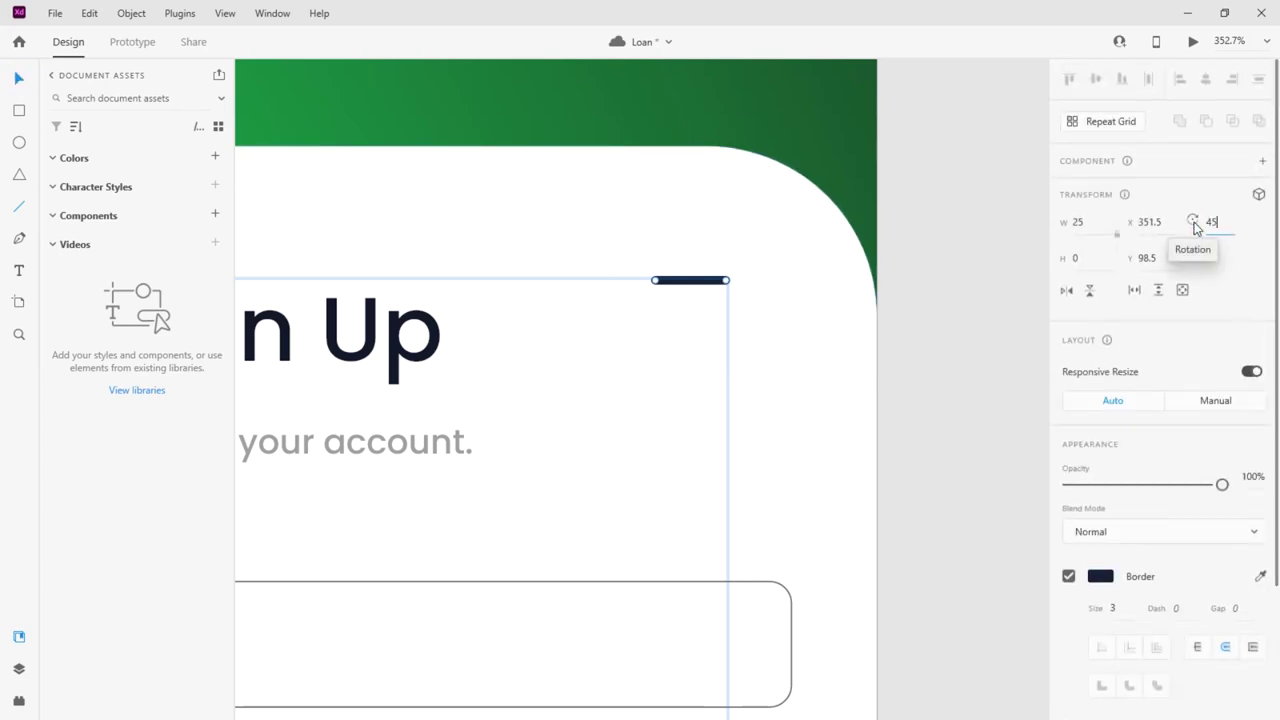
pyautogui.press('Return')
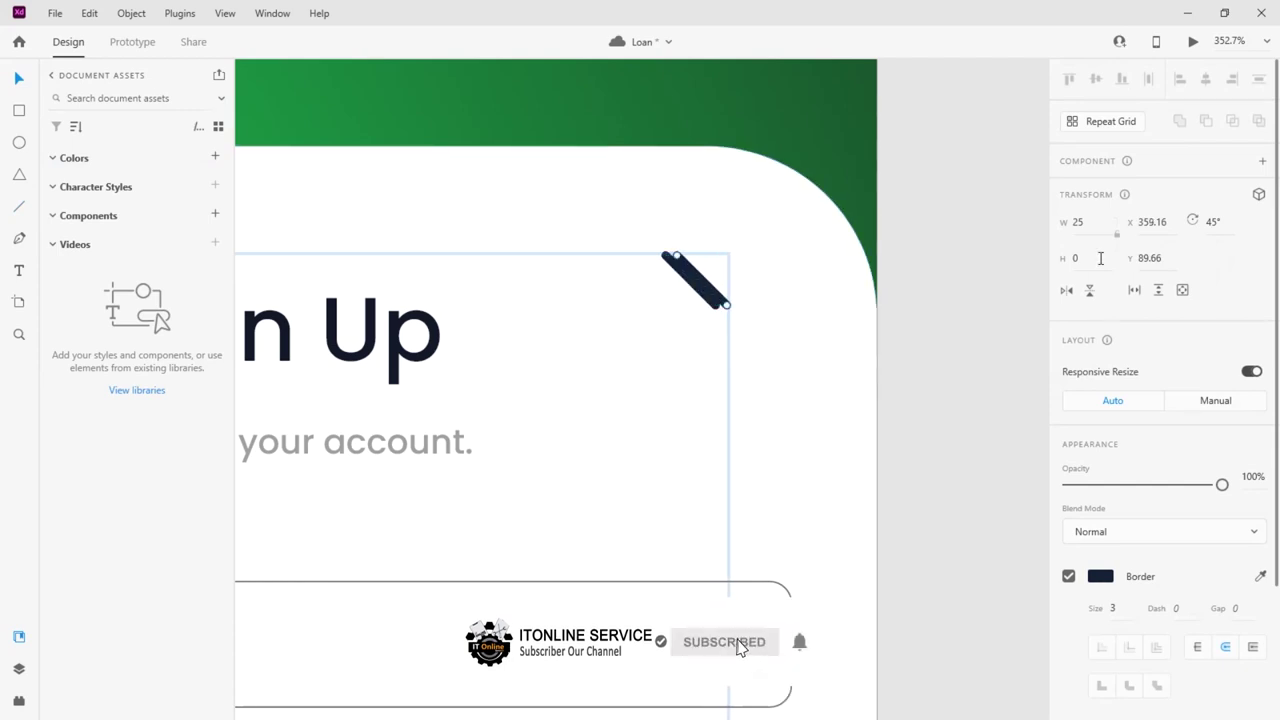
pyautogui.hotkey('ctrl', 'd')
pyautogui.click(700, 288)
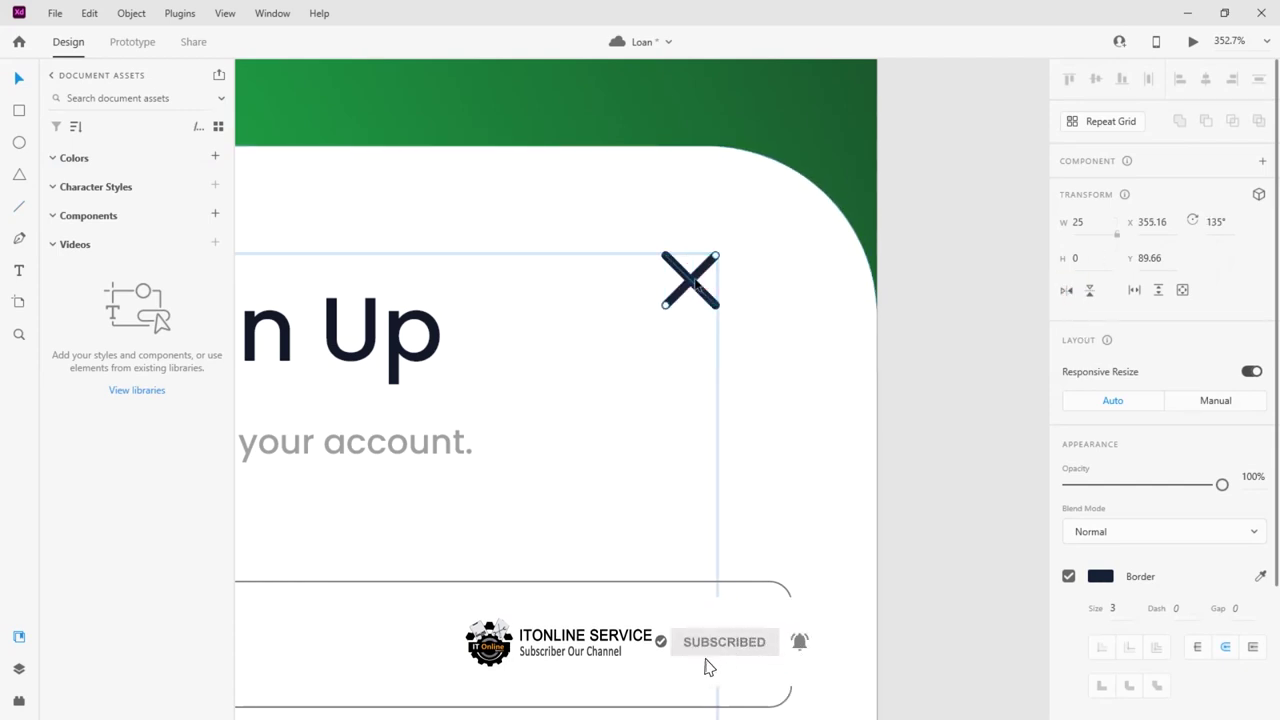
pyautogui.scroll(1, 742, 303)
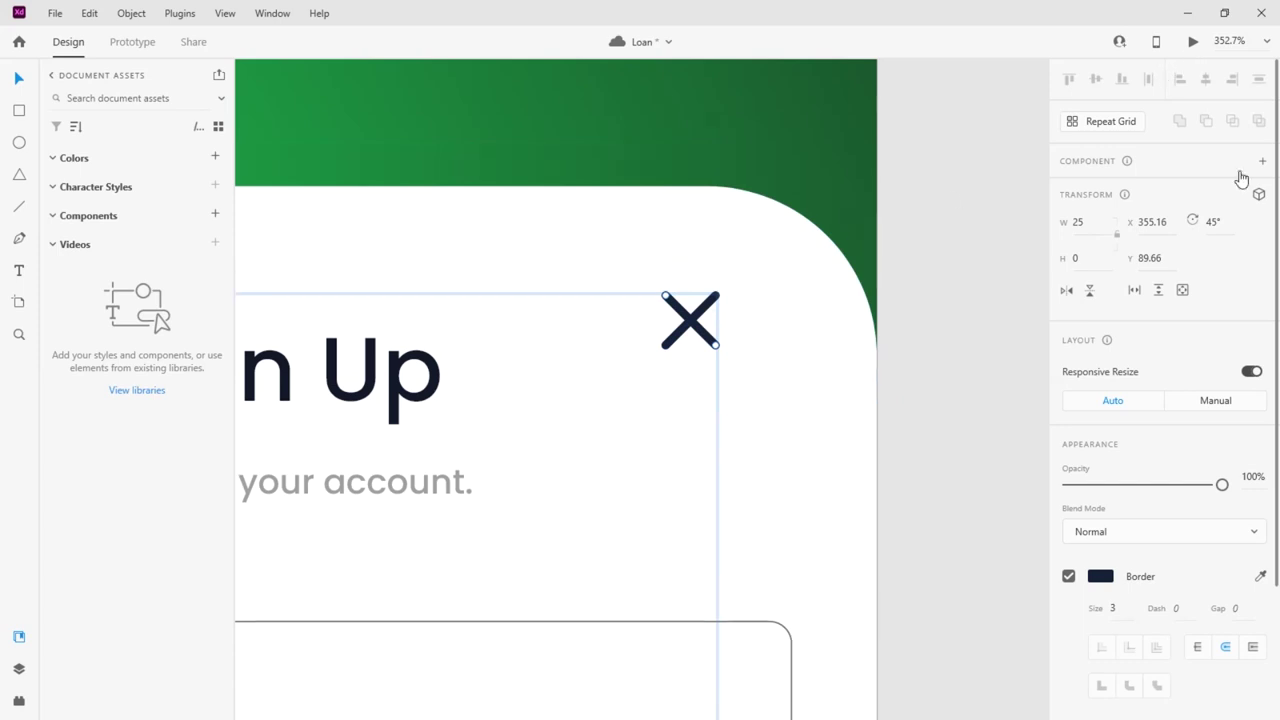
pyautogui.keyDown('shift'); pyautogui.click(710, 300); pyautogui.keyUp('shift')
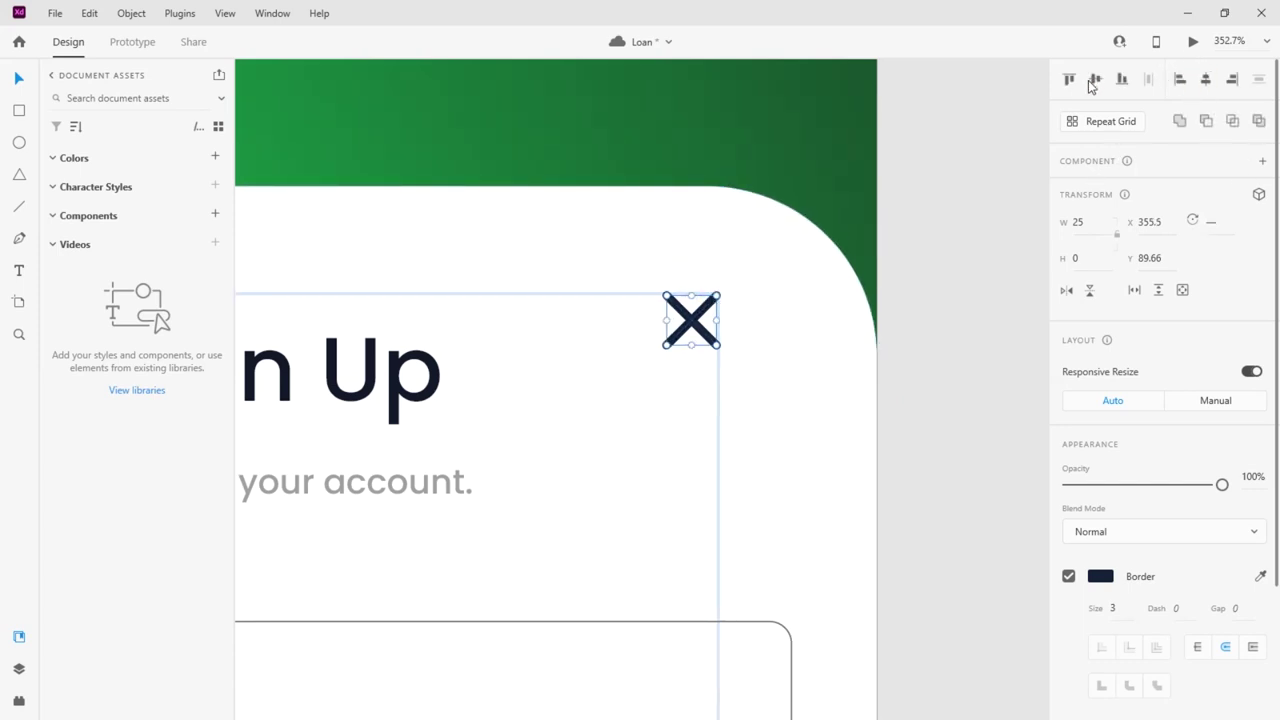
pyautogui.hotkey('ctrl', 'g')
# Position the X icon in the Sign Up card's top-right corner
pyautogui.moveTo(693, 322); pyautogui.dragTo(753, 273)
pyautogui.scroll(-3, 916, 227)
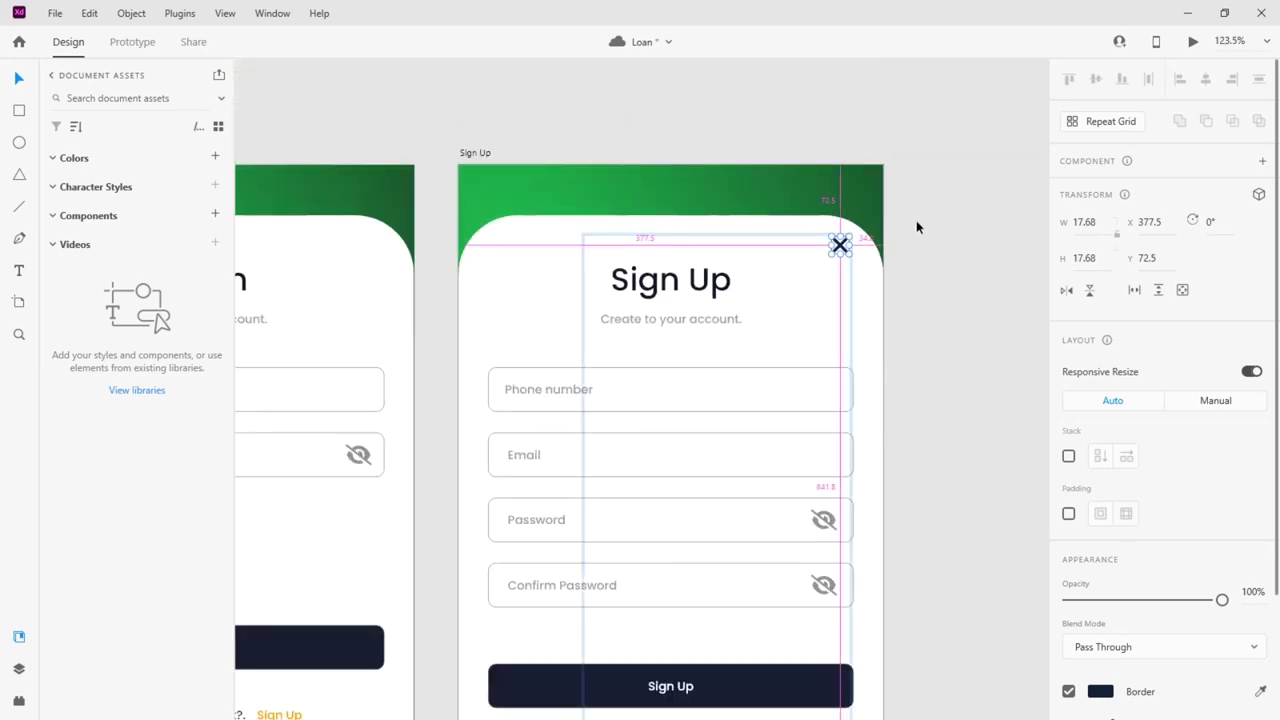
pyautogui.scroll(-2, 690, 286)
pyautogui.scroll(4, 683, 283)
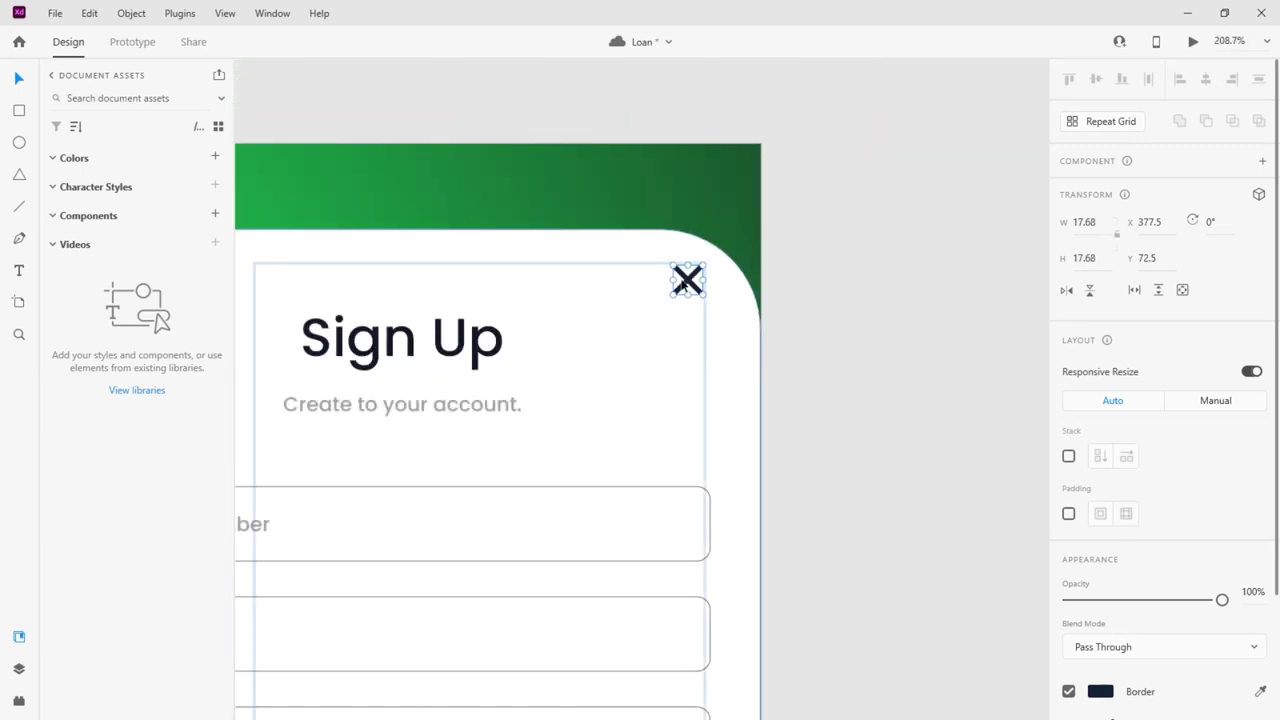
pyautogui.moveTo(686, 281); pyautogui.dragTo(666, 297)
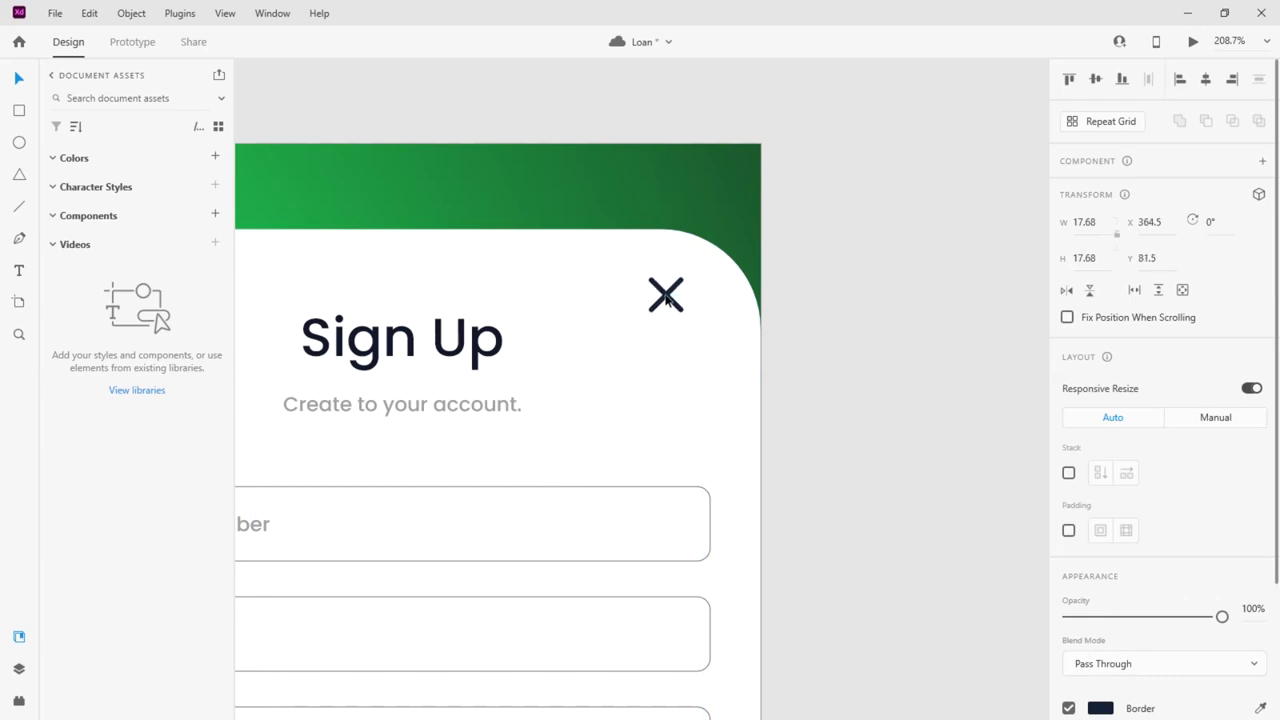
pyautogui.scroll(-5, 872, 275)
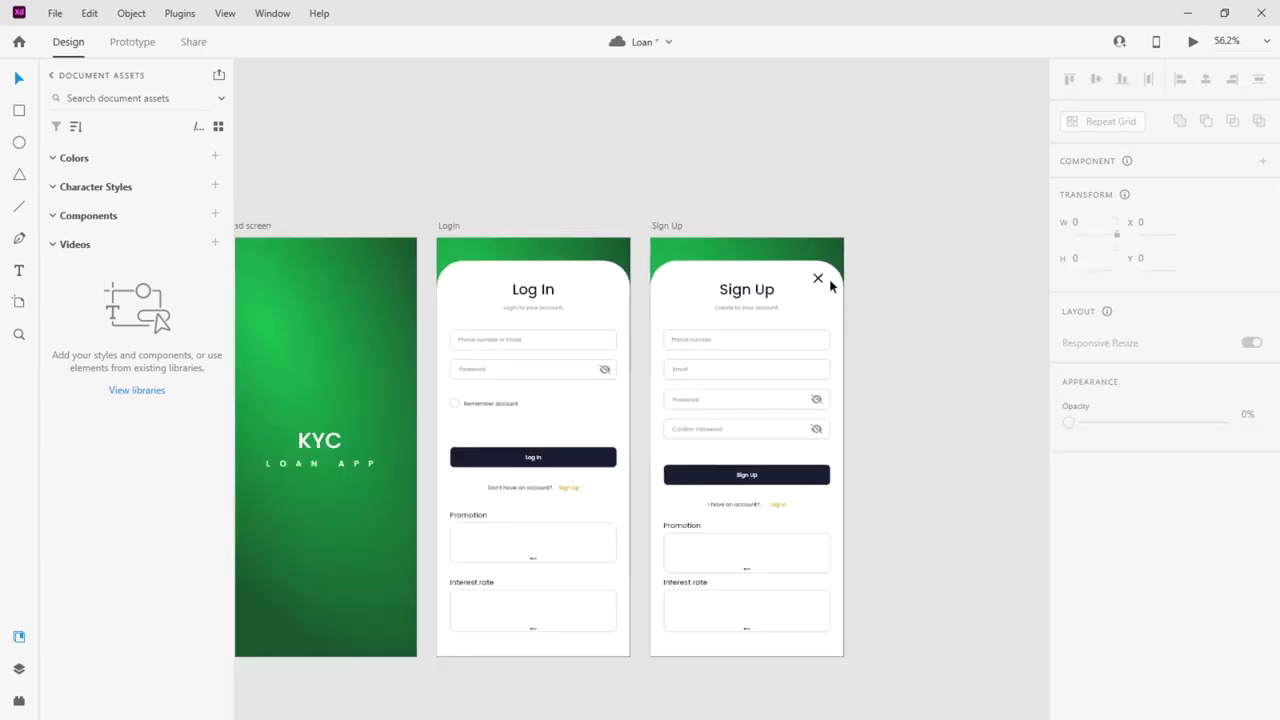
pyautogui.scroll(8, 830, 270)
pyautogui.moveTo(800, 280); pyautogui.dragTo(814, 251)
pyautogui.scroll(-5, 814, 251)
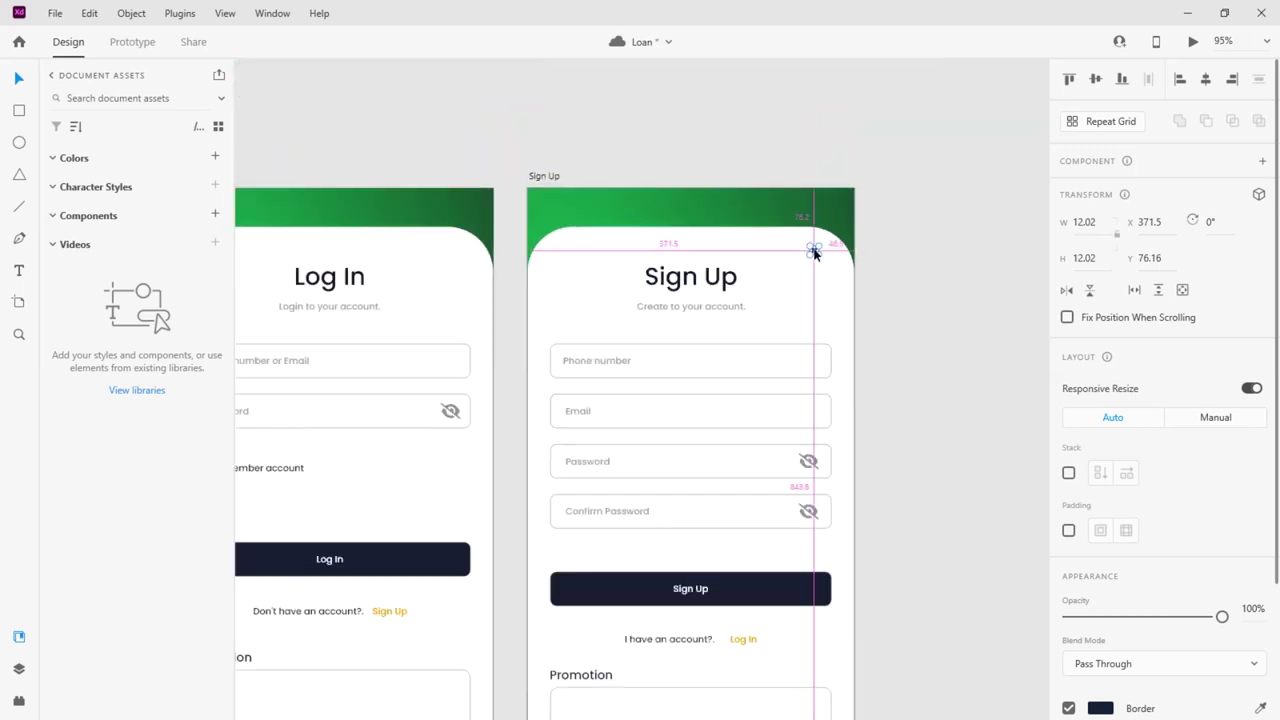
pyautogui.click(132, 41)
pyautogui.moveTo(817, 250); pyautogui.dragTo(410, 330)
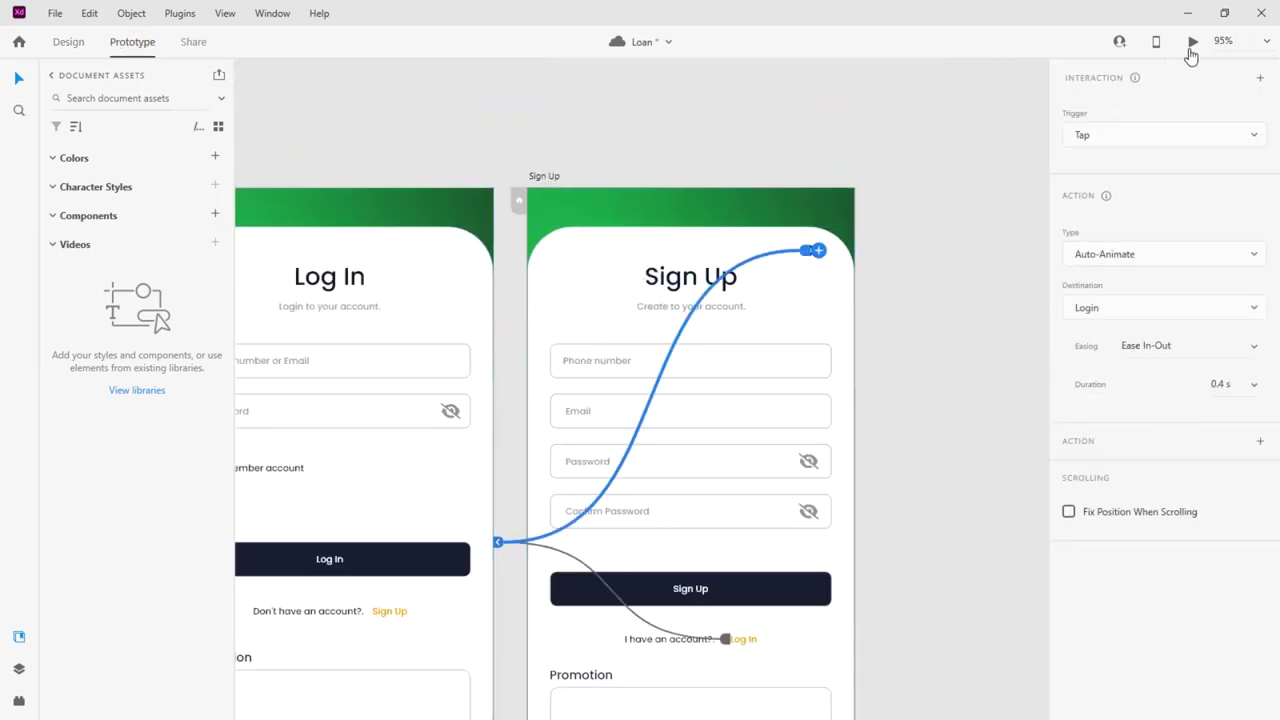
pyautogui.hotkey('ctrl', 'Return')
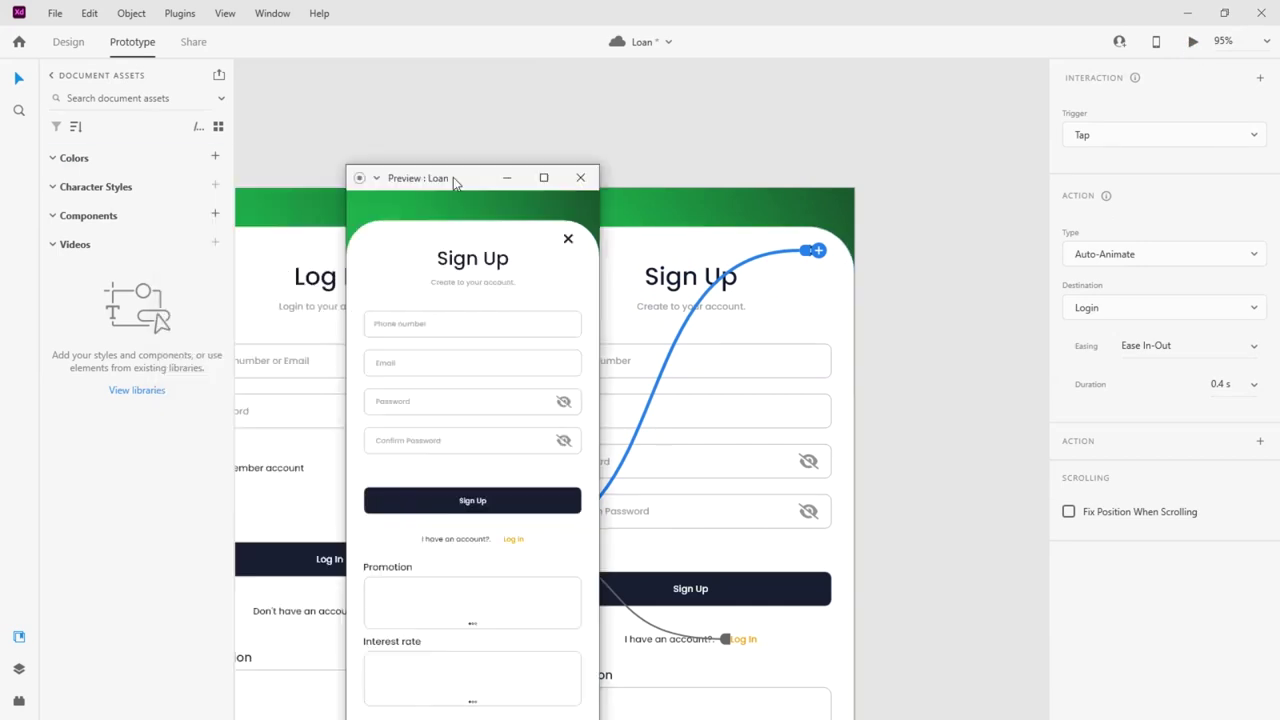
pyautogui.doubleClick(453, 177)
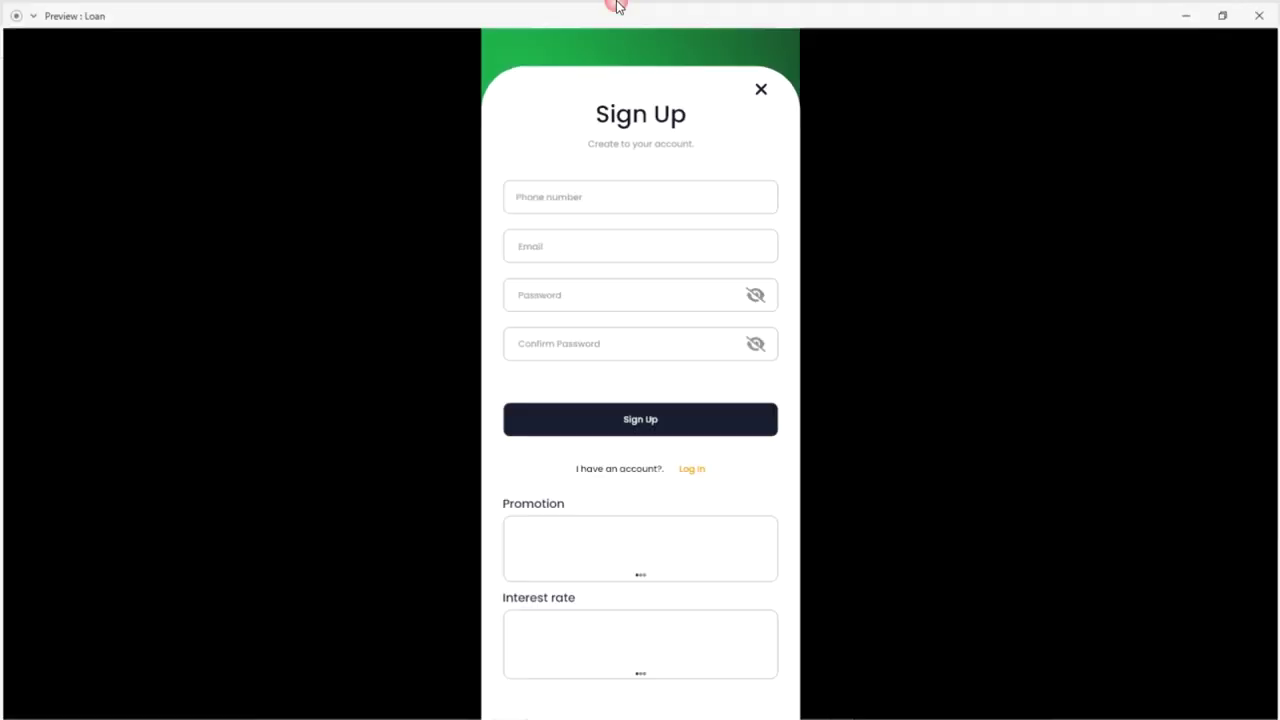
pyautogui.click(761, 87)
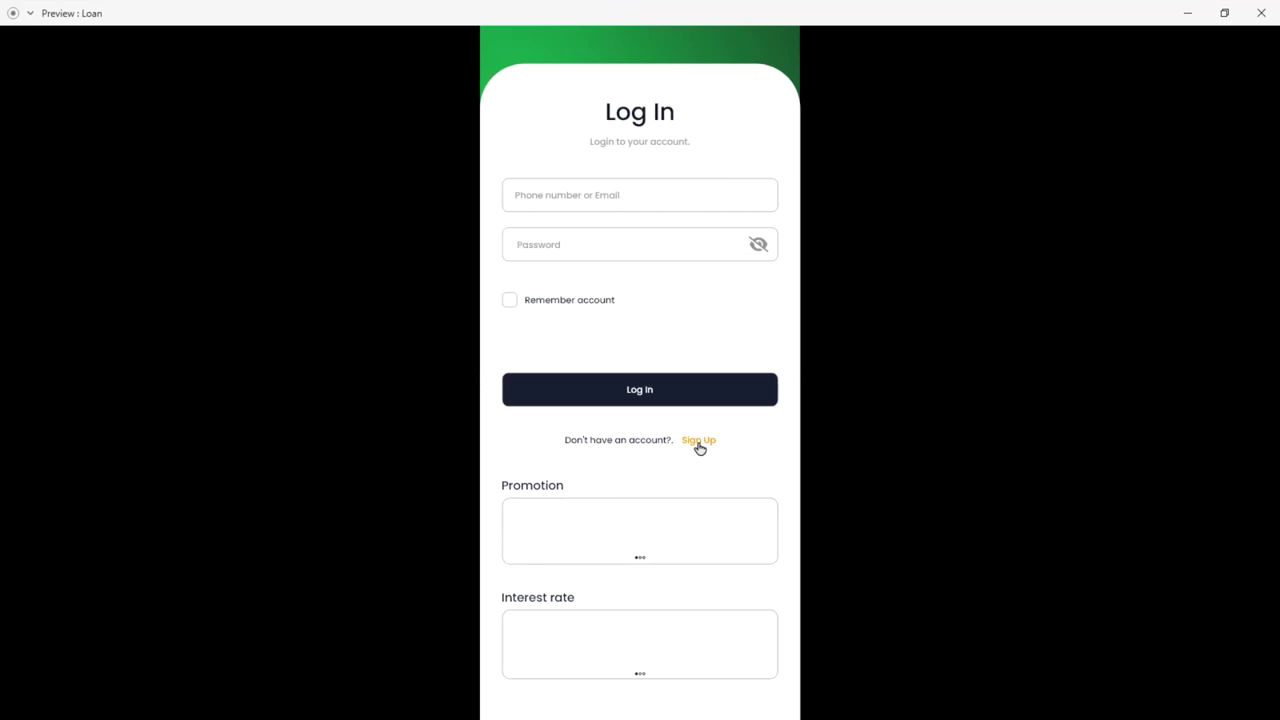
pyautogui.click(1261, 13)
pyautogui.scroll(-3, 813, 198)
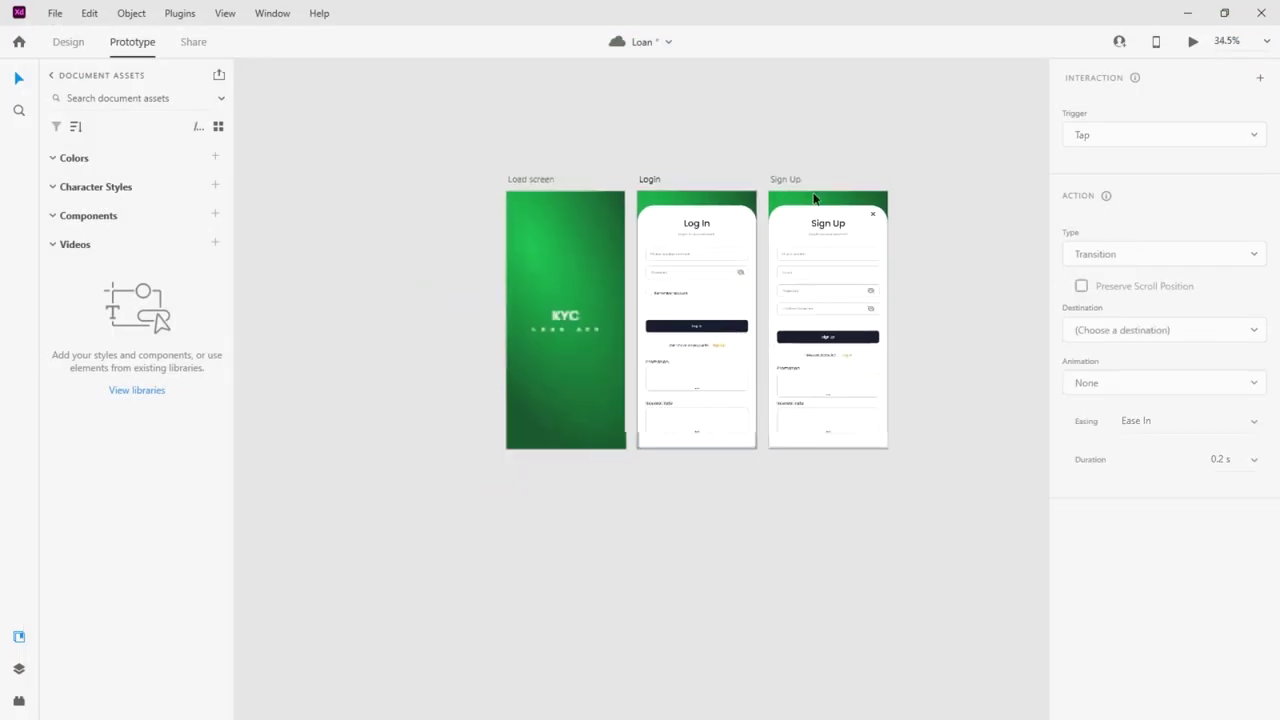
pyautogui.click(530, 179)
pyautogui.click(1193, 41)
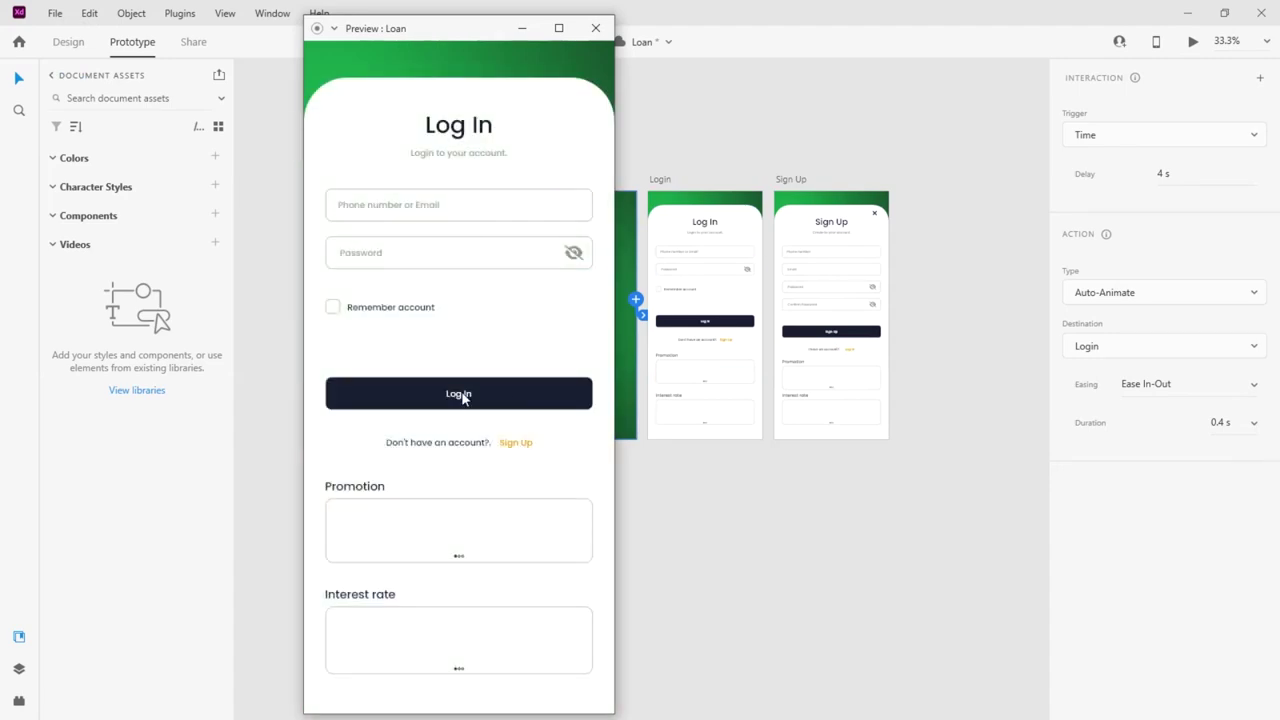
pyautogui.click(514, 443)
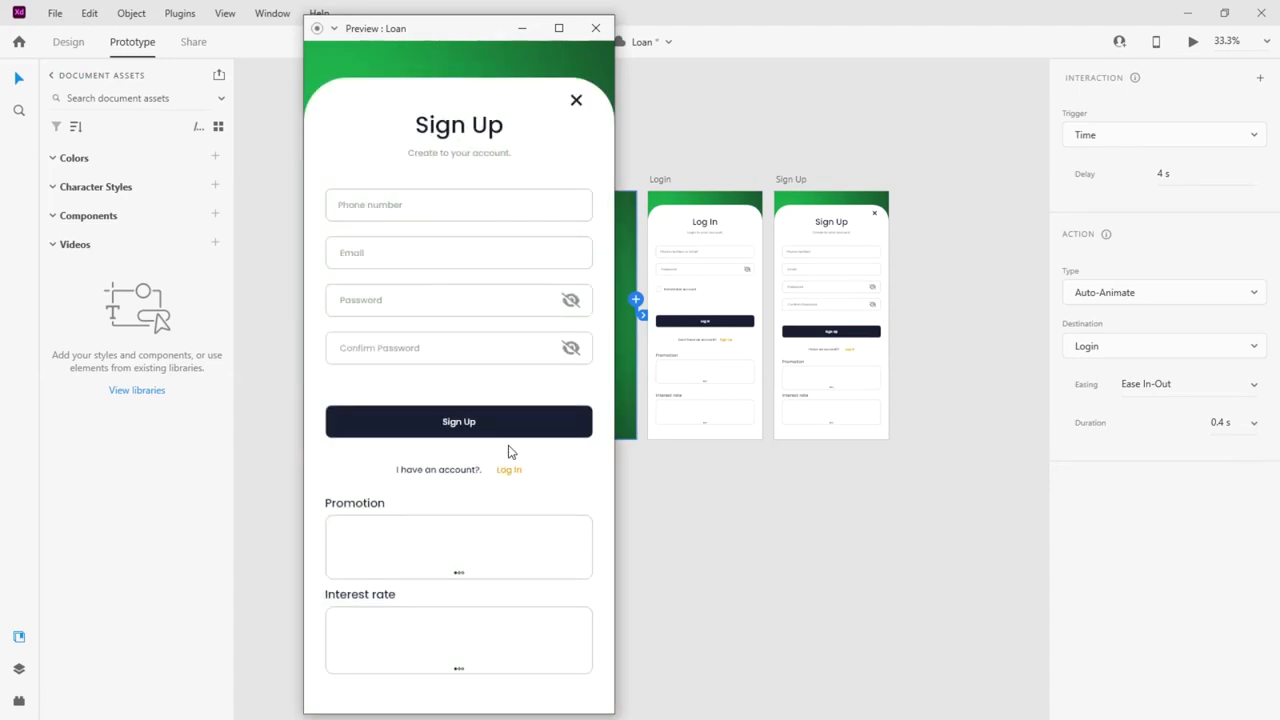
pyautogui.click(508, 469)
pyautogui.click(512, 470)
pyautogui.click(511, 447)
pyautogui.click(506, 471)
pyautogui.click(514, 445)
pyautogui.click(502, 470)
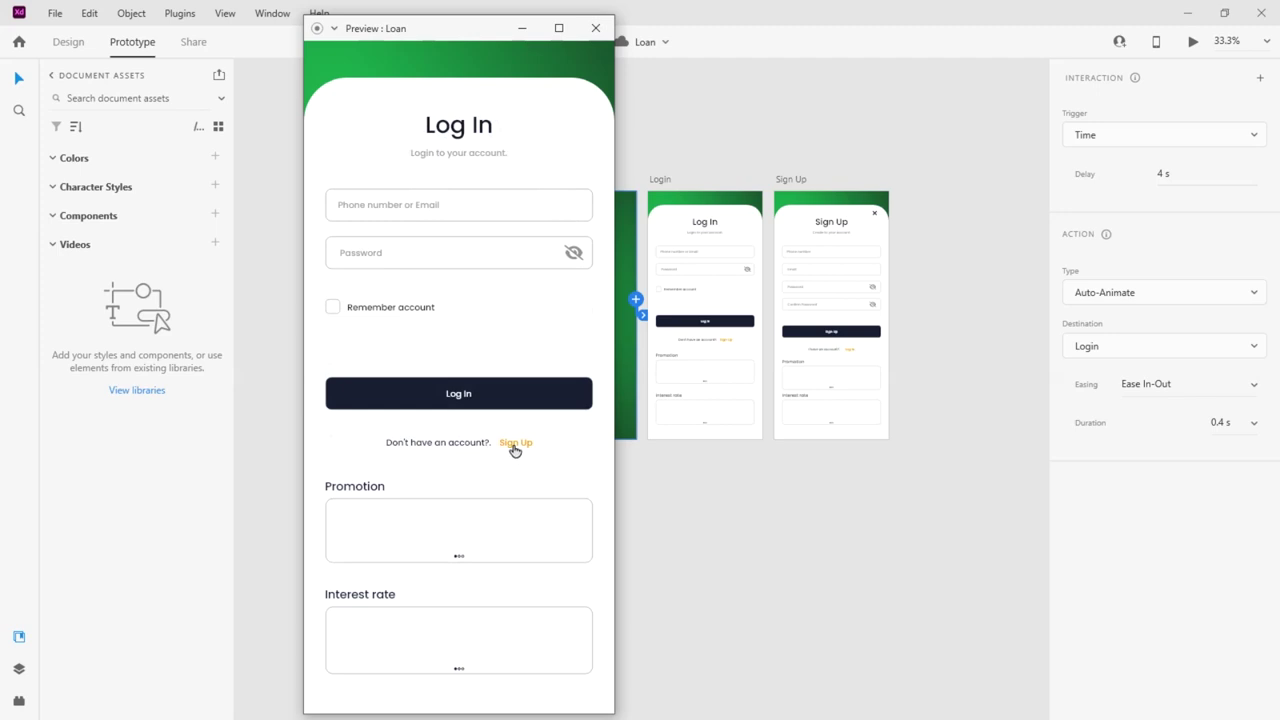
pyautogui.click(514, 446)
pyautogui.click(573, 100)
pyautogui.click(514, 442)
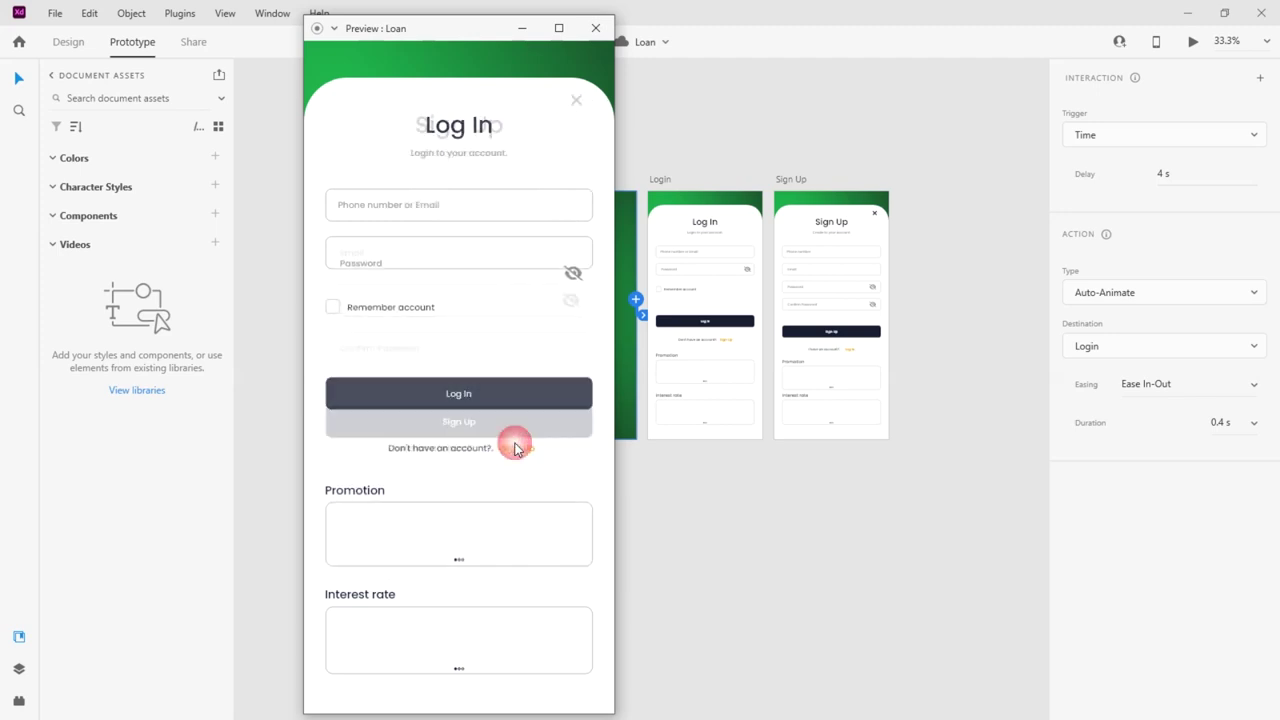
pyautogui.click(576, 102)
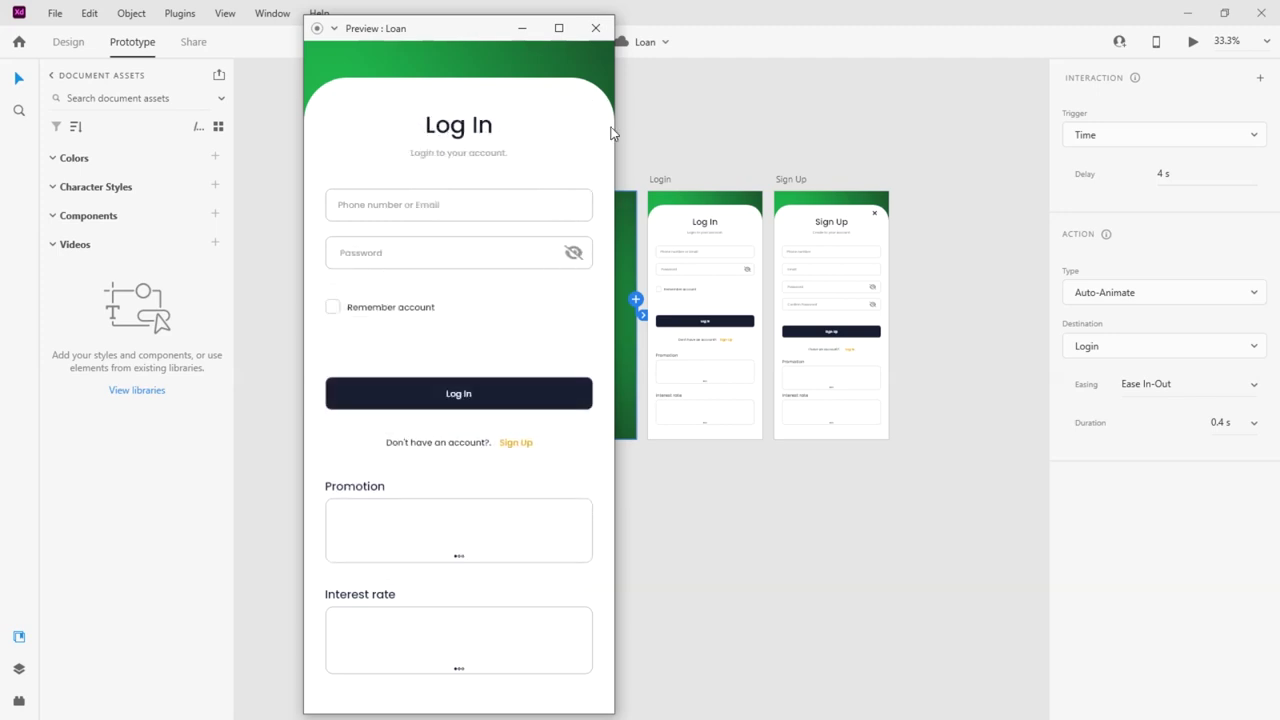
pyautogui.click(597, 30)
pyautogui.click(502, 331)
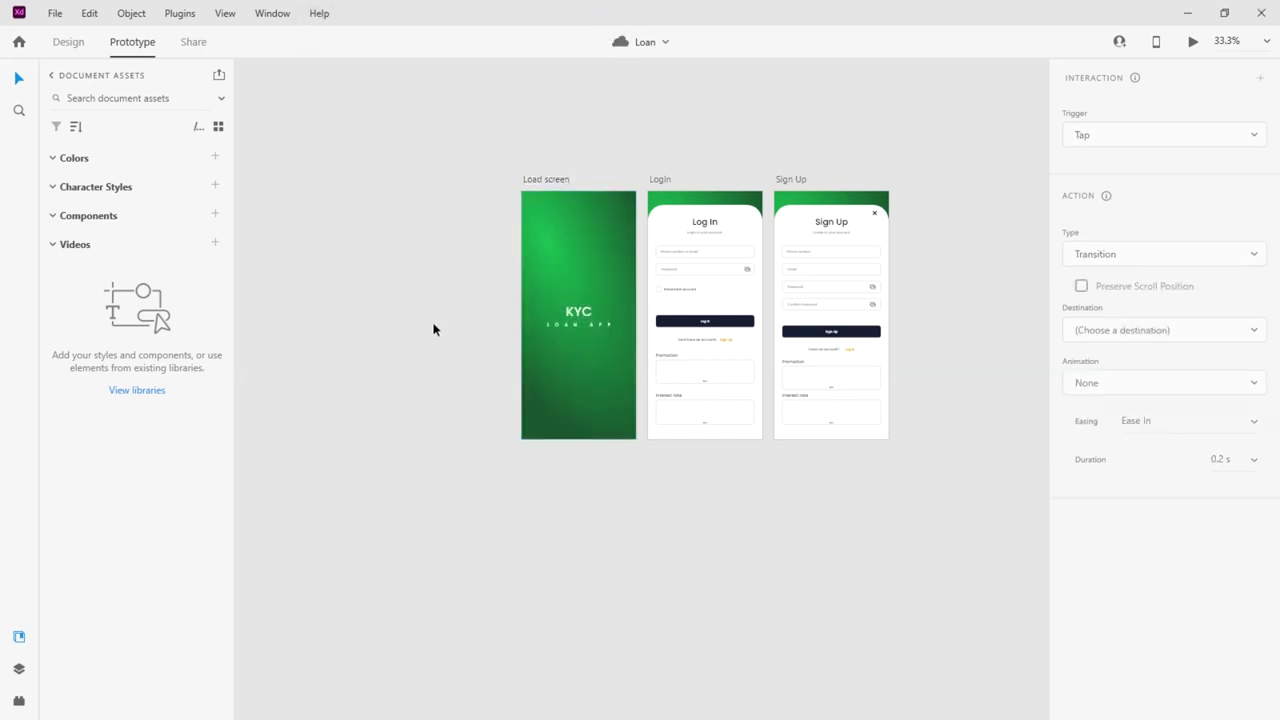
# Duplicate the Load screen artboard beside the Sign Up artboard
pyautogui.scroll(-1, 449, 329)
pyautogui.scroll(2, 835, 306)
pyautogui.scroll(-1, 835, 306)
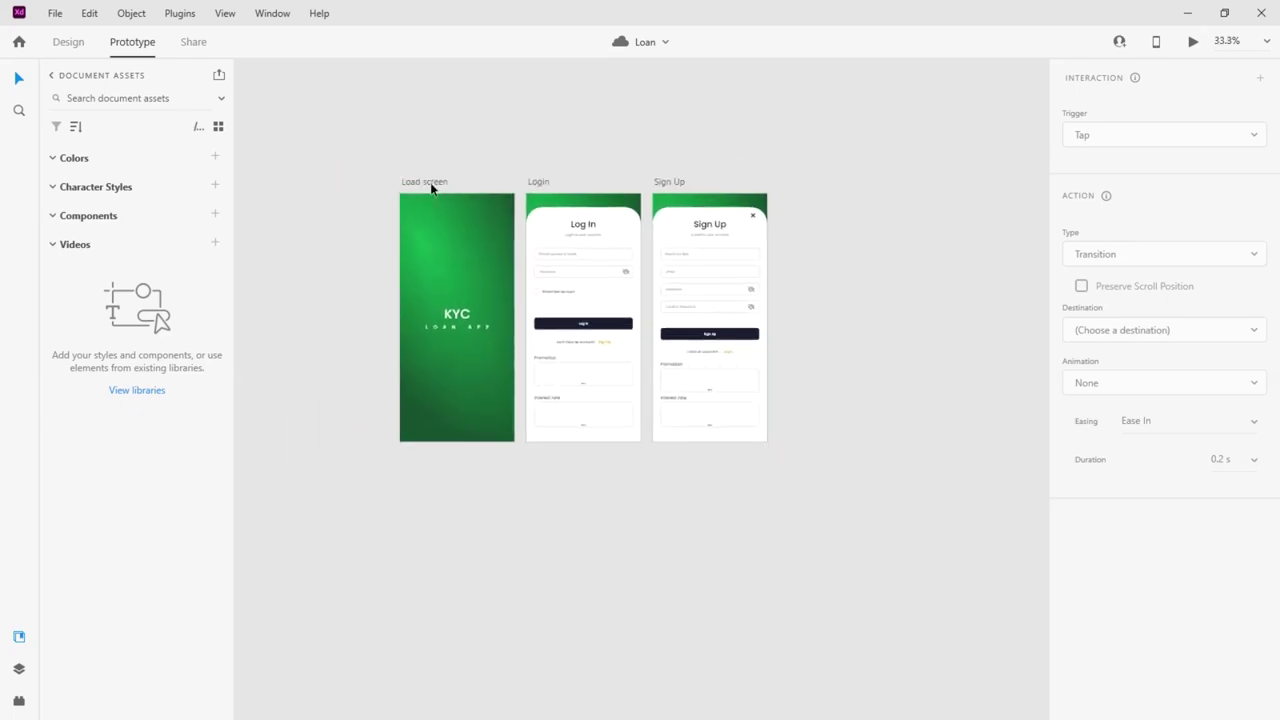
pyautogui.click(425, 183)
pyautogui.click(64, 46)
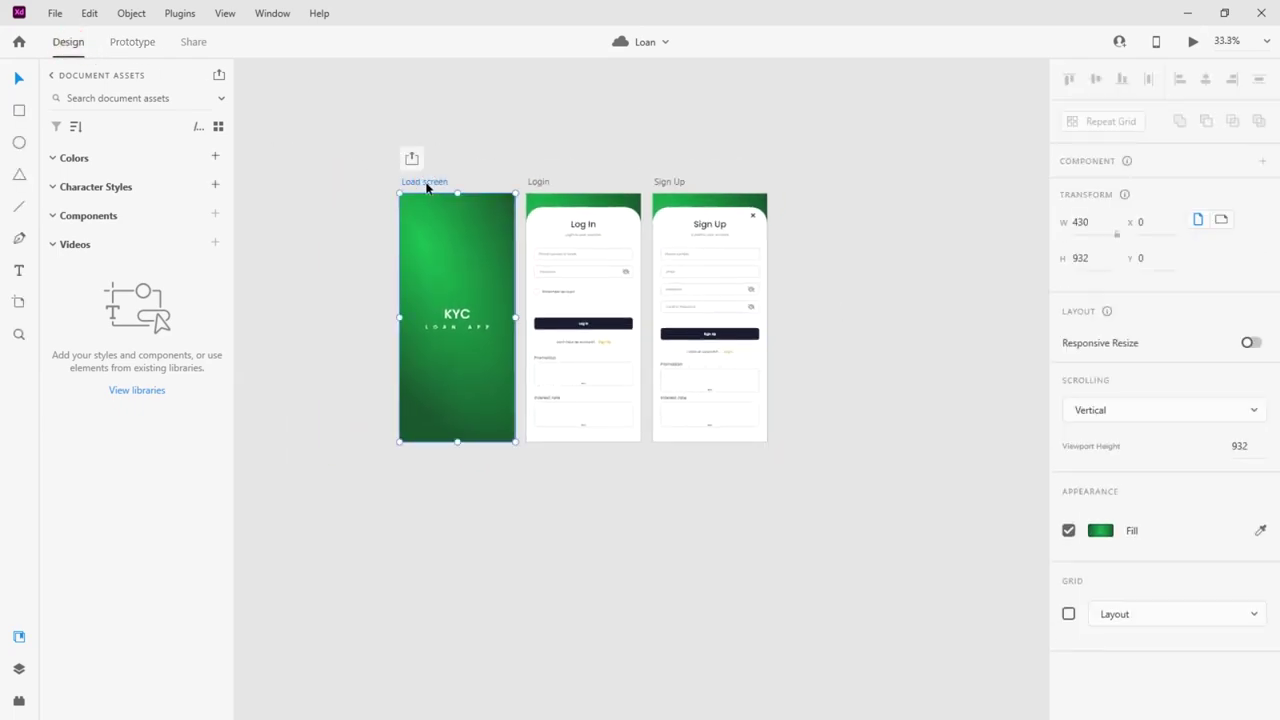
pyautogui.moveTo(429, 189); pyautogui.dragTo(809, 191)
pyautogui.hotkey('ctrl', '3')
# Rename the copied artboard 'Dashboard' and delete its KYC title text
pyautogui.doubleClick(608, 122)
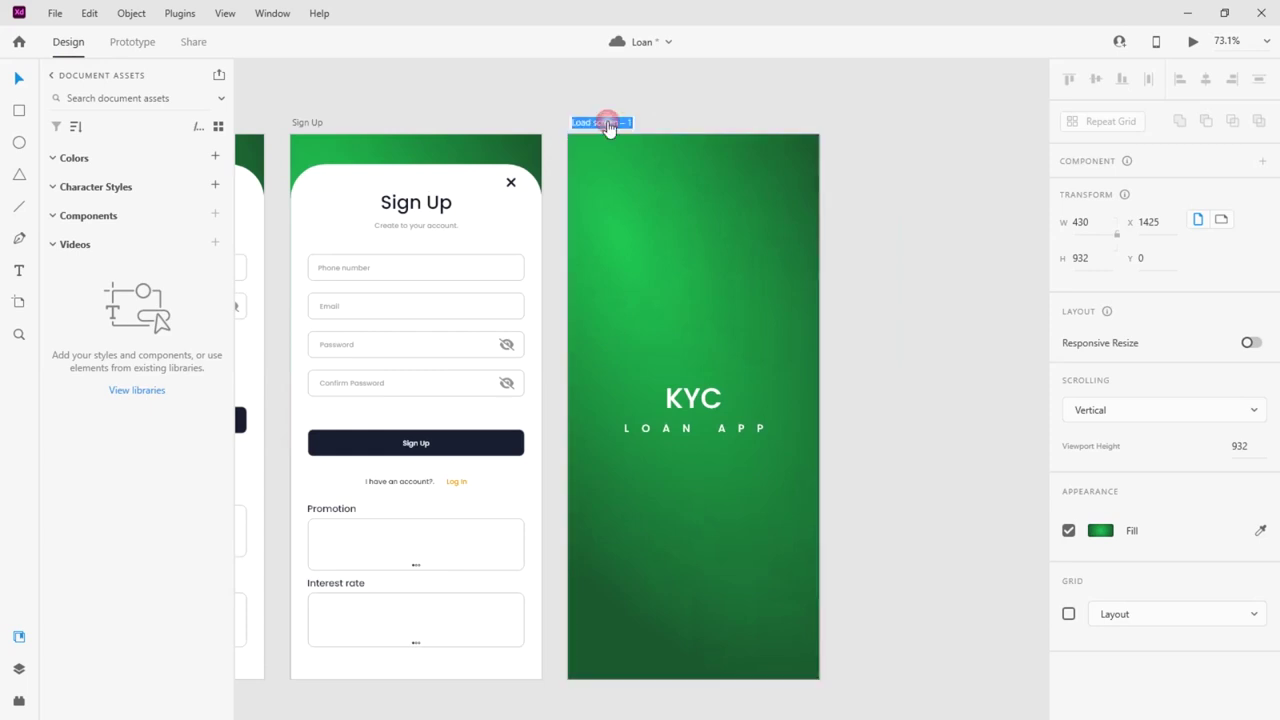
pyautogui.write('Dashboard')
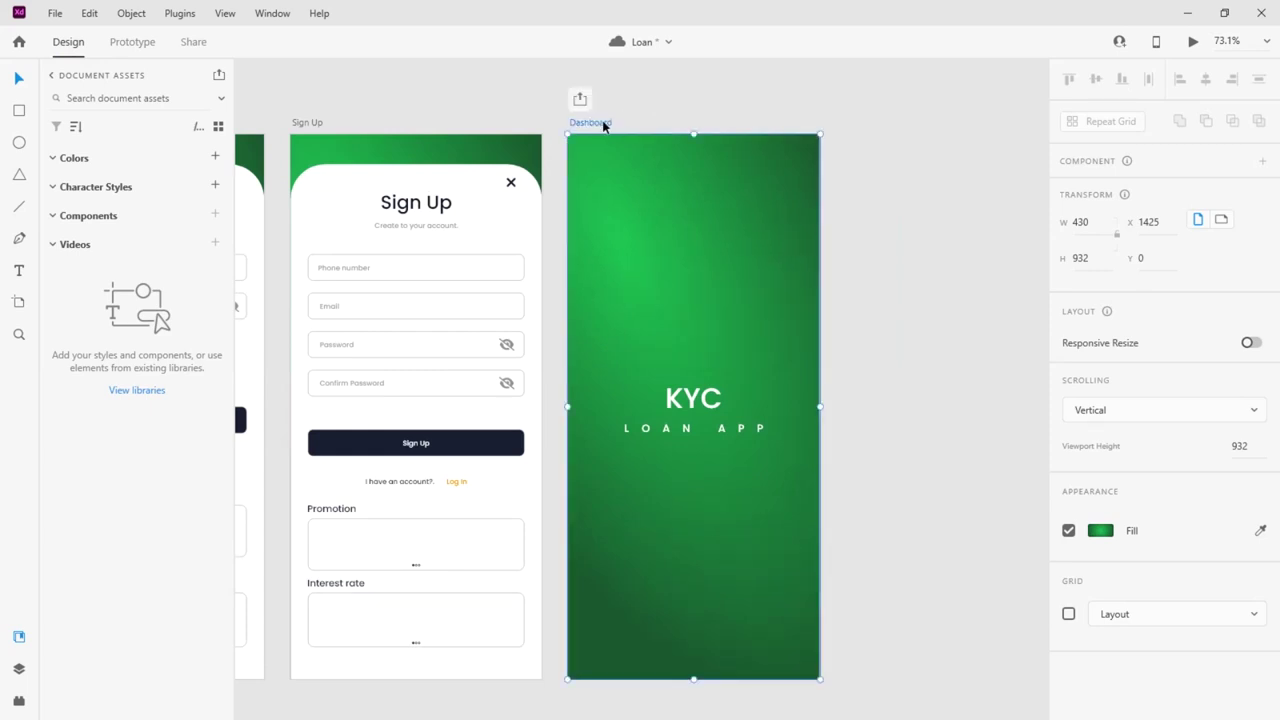
pyautogui.click(867, 174)
pyautogui.click(697, 403)
pyautogui.press('Delete')
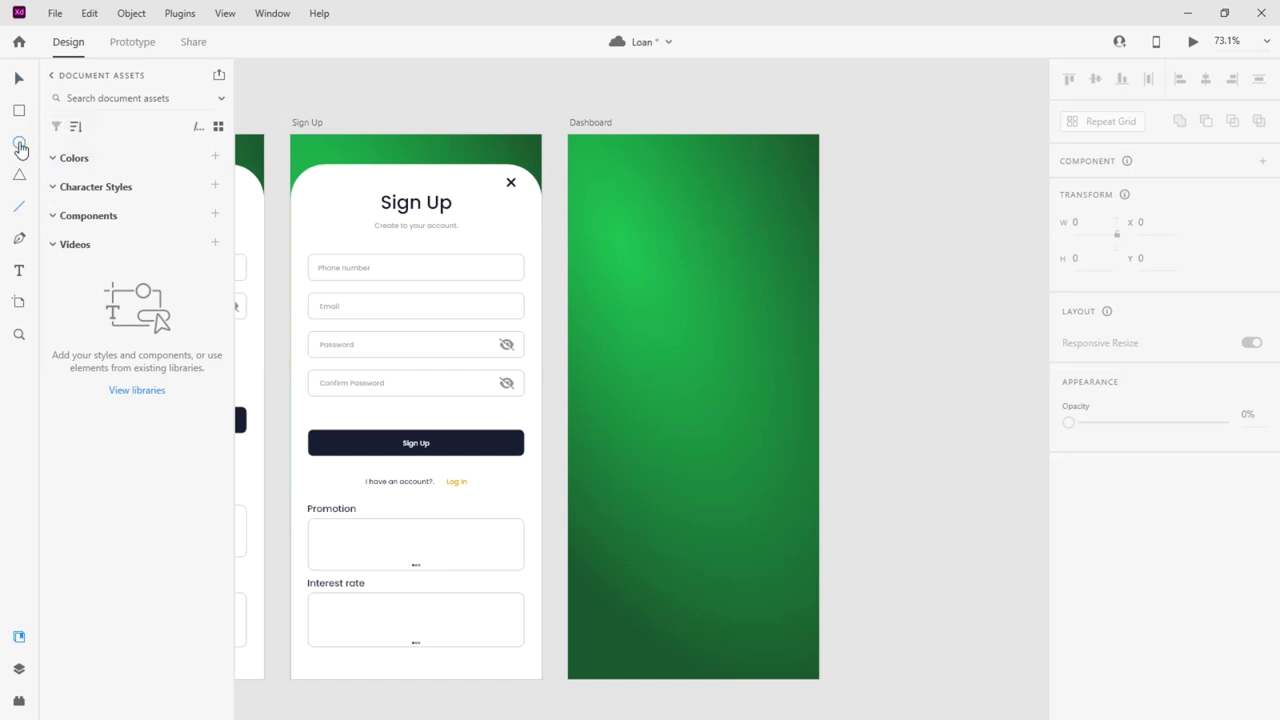
# Draw a white circle near the Dashboard's top-right and remove its grey outline
pyautogui.scroll(5, 790, 163)
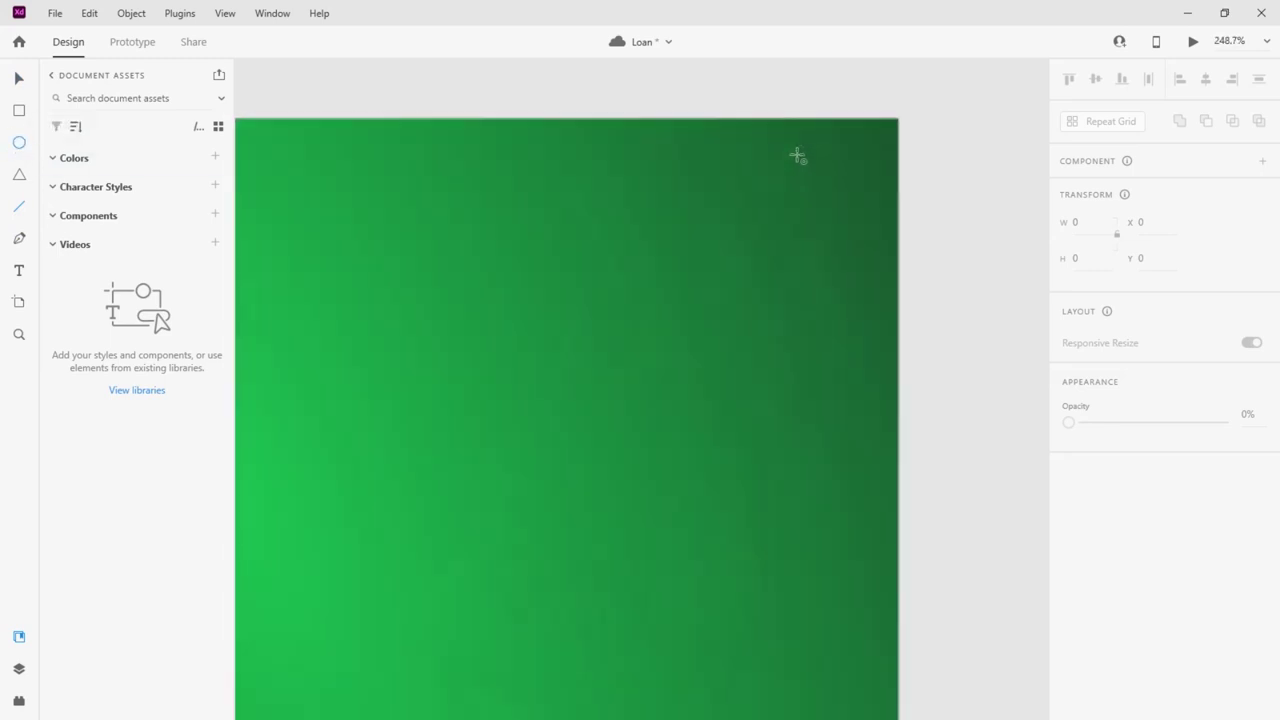
pyautogui.moveTo(788, 170); pyautogui.dragTo(876, 264)
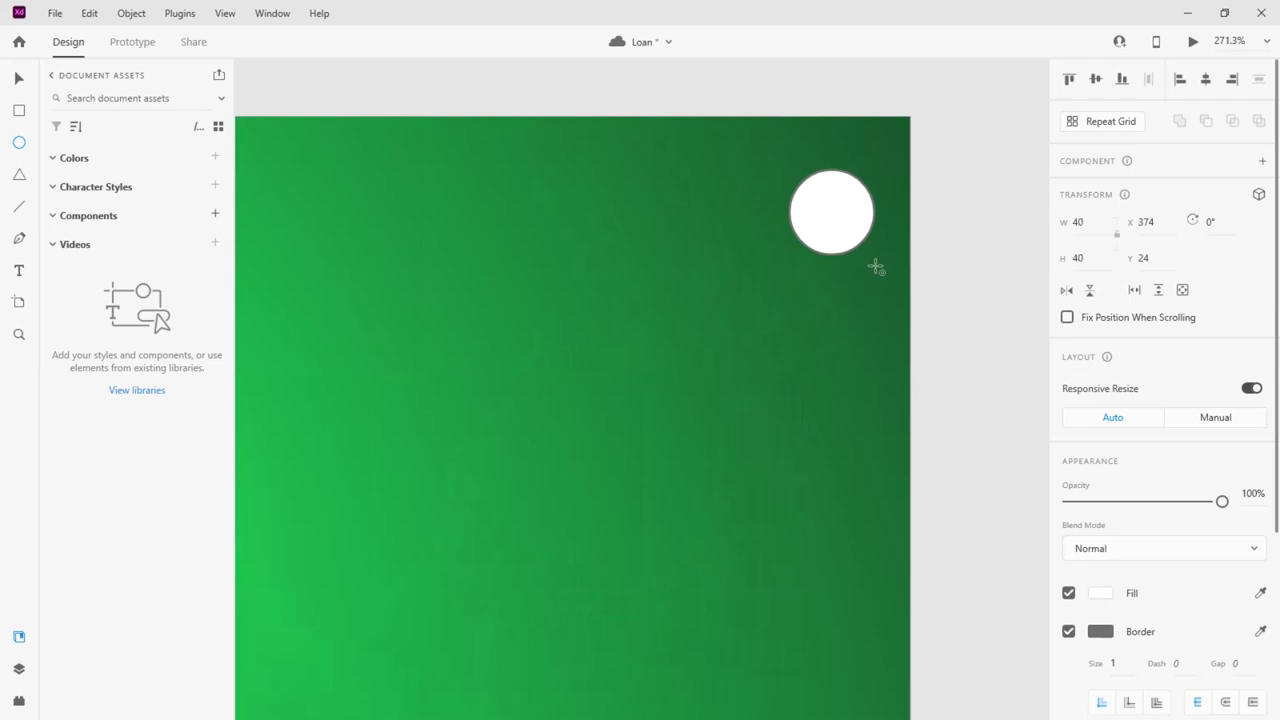
pyautogui.click(18, 78)
pyautogui.moveTo(839, 213); pyautogui.dragTo(807, 229)
pyautogui.click(1068, 631)
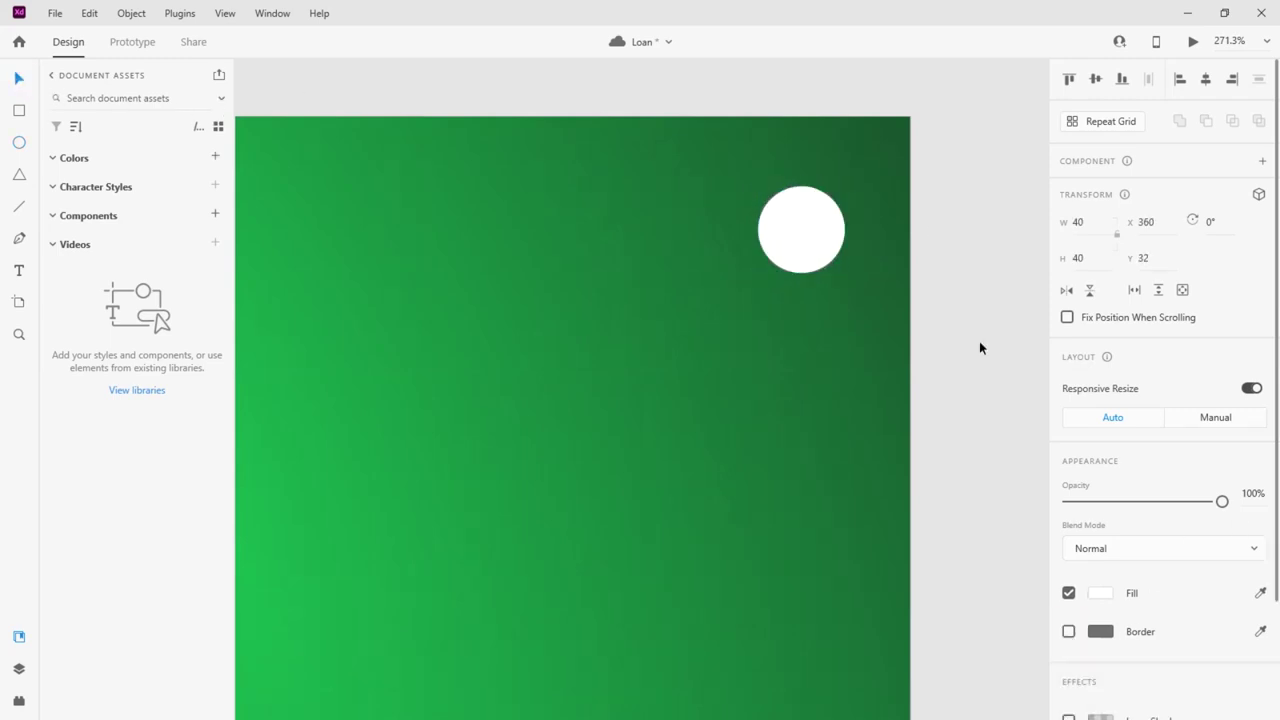
pyautogui.scroll(-3, 889, 231)
pyautogui.scroll(10, 723, 180)
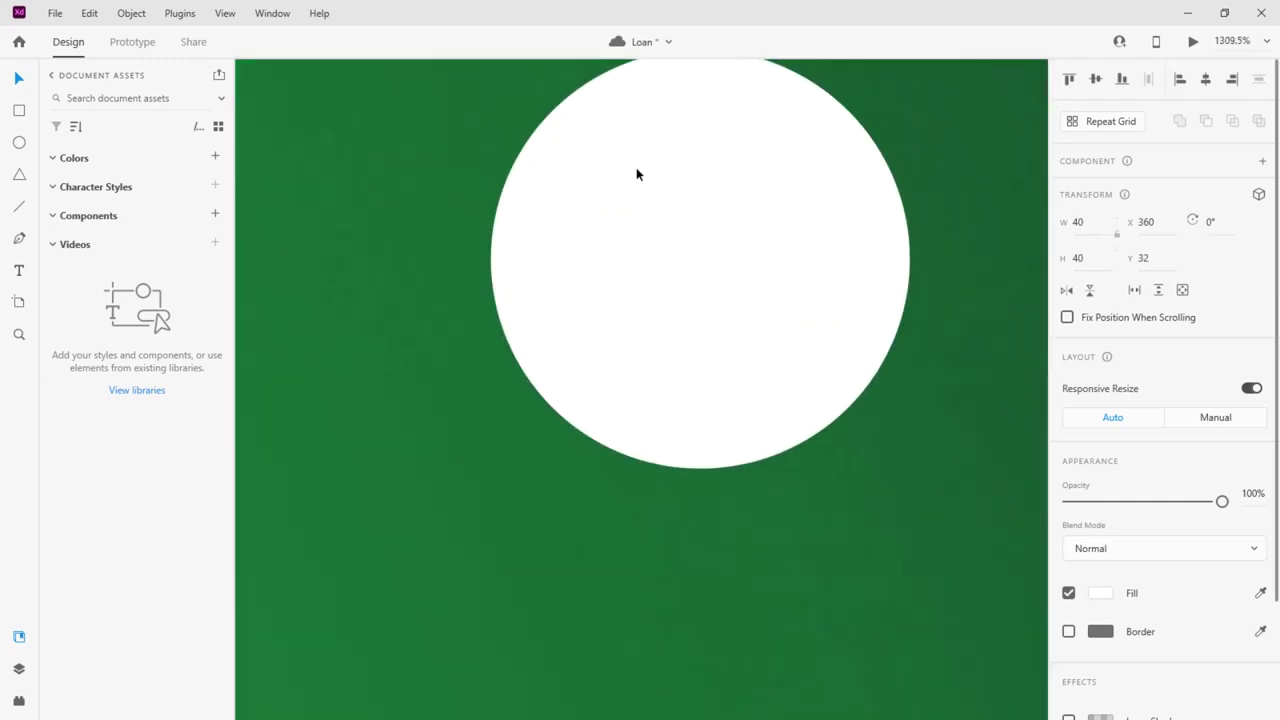
pyautogui.scroll(1, 490, 230)
# Add a small borderless dark navy circle inside it as the person's head
pyautogui.click(18, 143)
pyautogui.moveTo(616, 224); pyautogui.dragTo(771, 329)
pyautogui.click(1068, 631)
pyautogui.click(1100, 593)
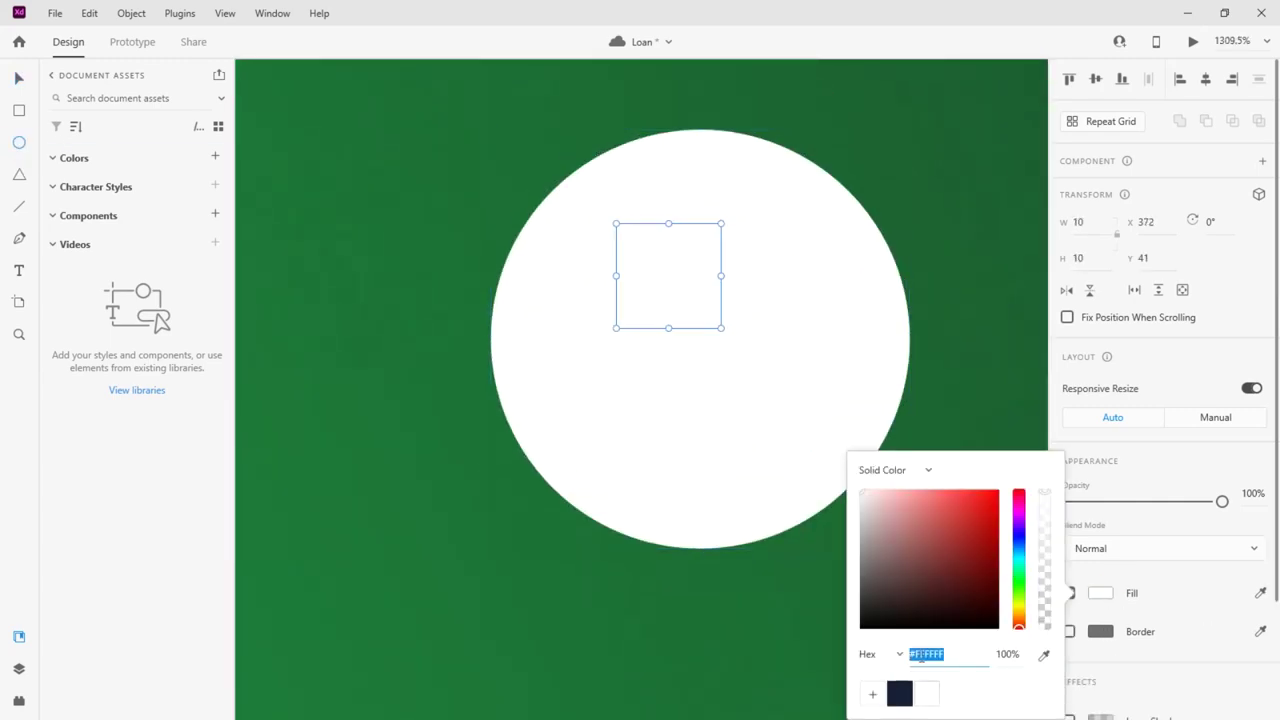
pyautogui.hotkey('ctrl', 'v')
pyautogui.click(18, 79)
pyautogui.moveTo(694, 268); pyautogui.dragTo(706, 221)
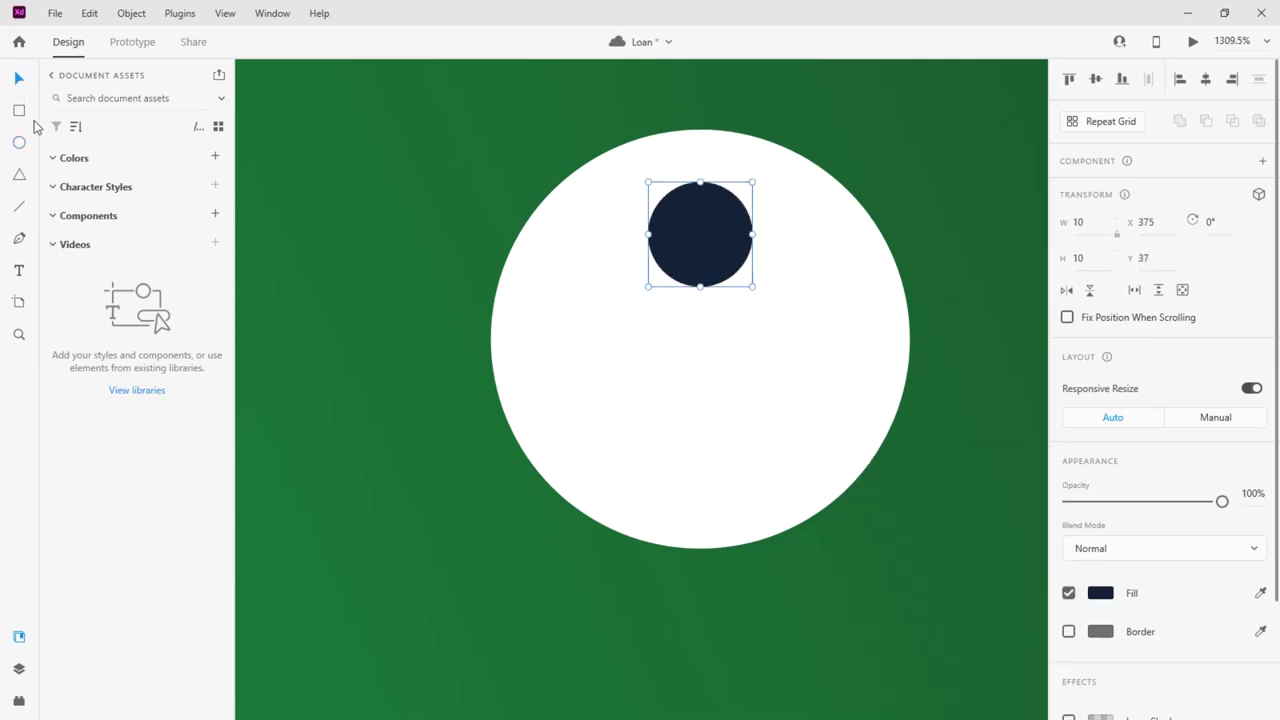
# Draw a borderless navy #162239 rectangle body centred under the head circle
pyautogui.moveTo(597, 330)
pyautogui.mouseDown()
pyautogui.moveTo(757, 400)
pyautogui.moveTo(829, 462)
pyautogui.mouseUp()
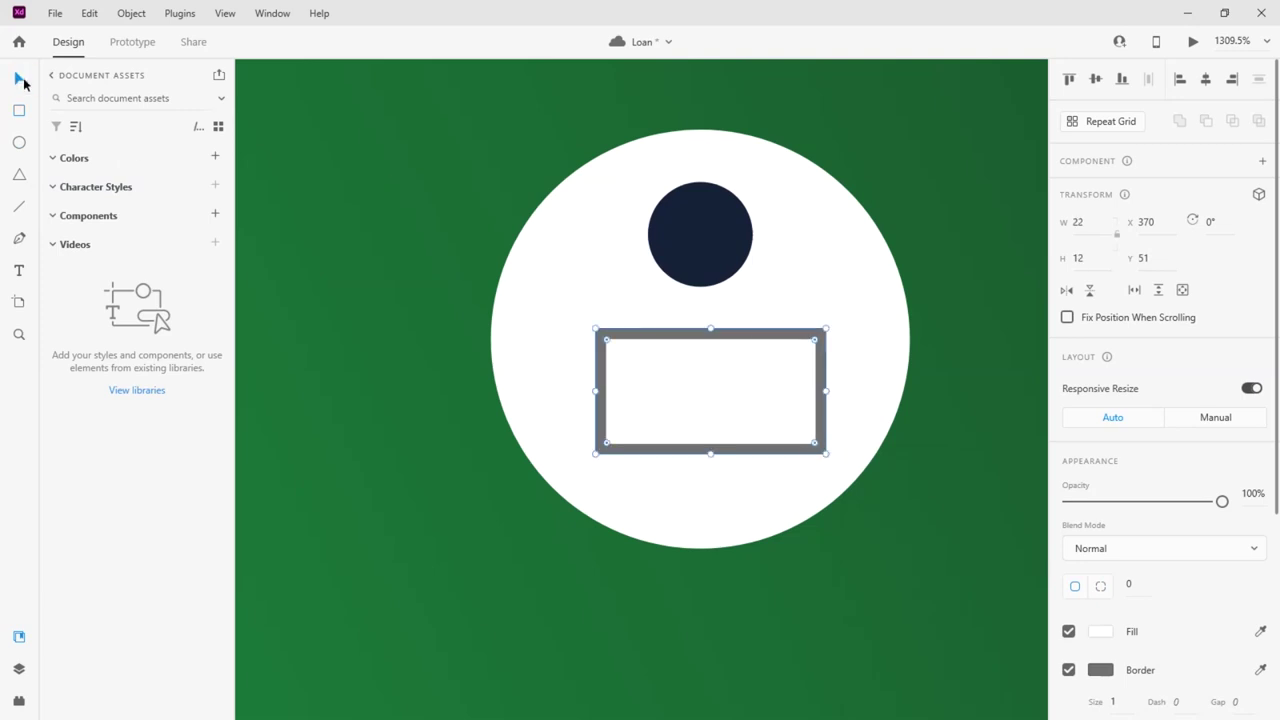
pyautogui.scroll(-3, 1074, 403)
pyautogui.click(1098, 336)
pyautogui.click(899, 443)
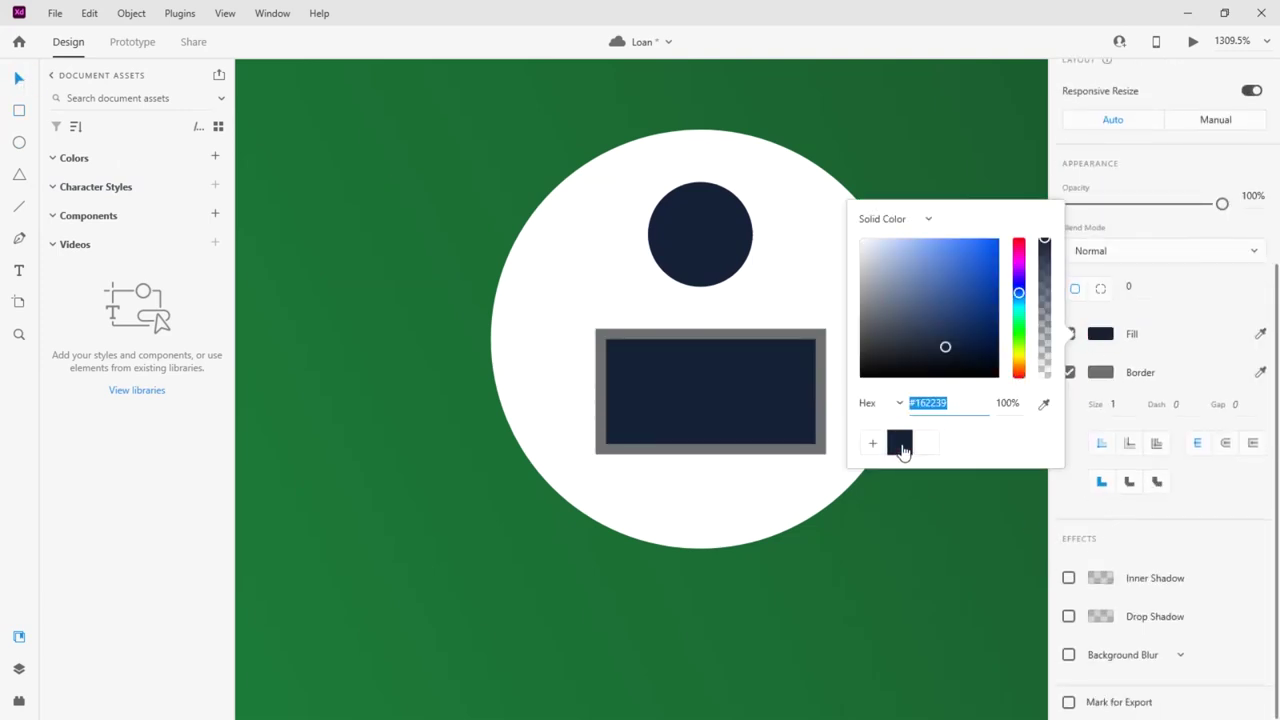
pyautogui.click(1074, 396)
pyautogui.click(1070, 374)
pyautogui.click(1086, 400)
pyautogui.click(1069, 372)
pyautogui.scroll(2, 1068, 366)
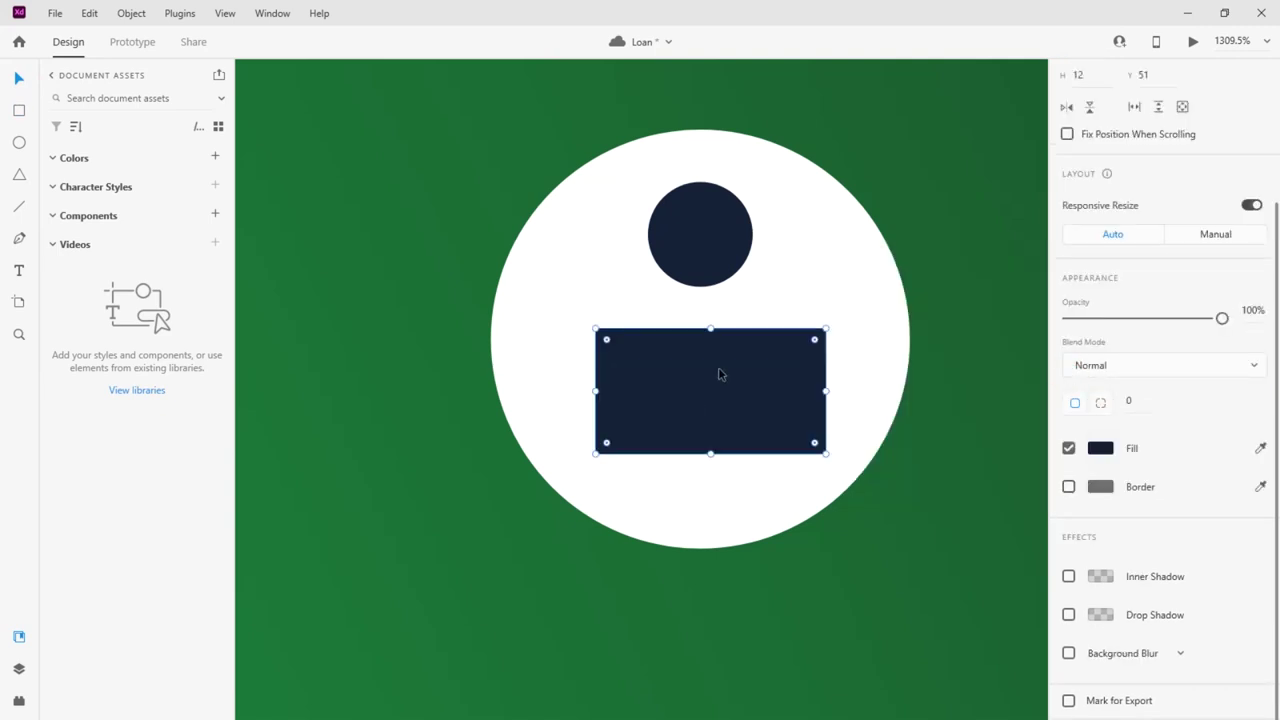
pyautogui.moveTo(718, 374); pyautogui.dragTo(709, 374)
# Move the head closer to the body and round the body's top corners to 8
pyautogui.moveTo(700, 234); pyautogui.dragTo(700, 255)
pyautogui.click(709, 369)
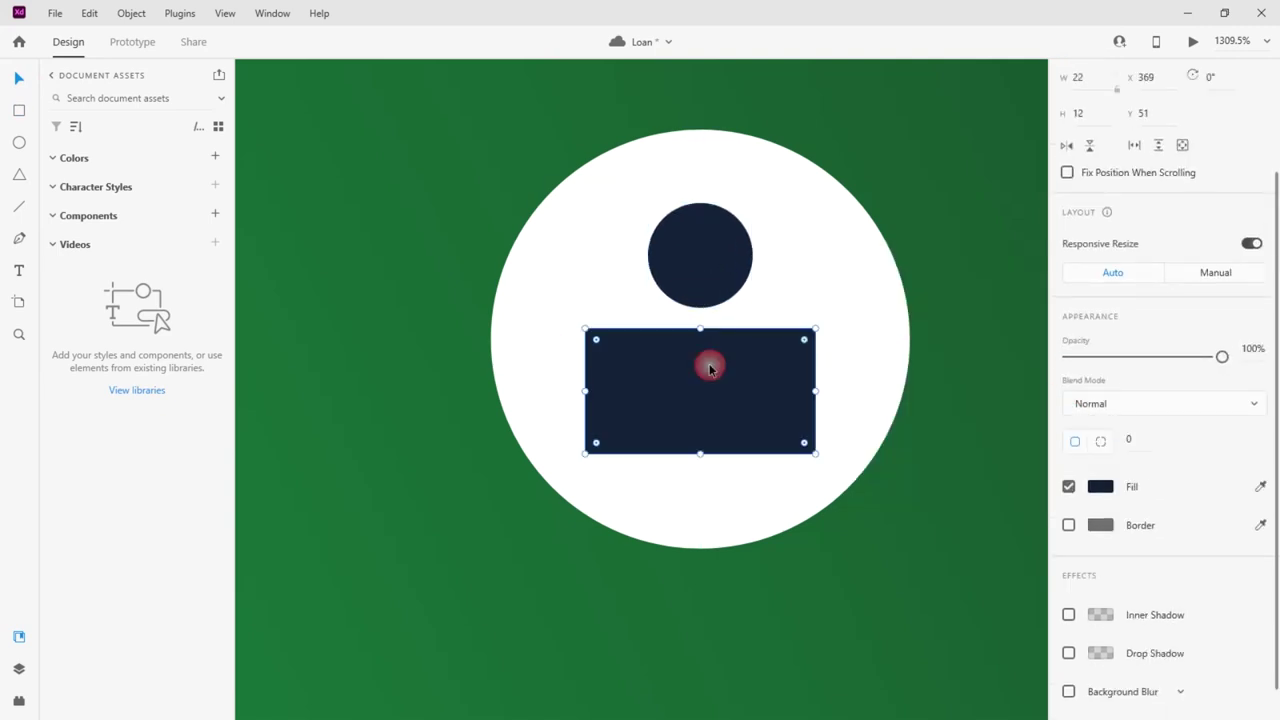
pyautogui.press('Escape')
pyautogui.click(598, 343)
pyautogui.press('Escape')
pyautogui.click(596, 342)
pyautogui.moveTo(598, 343); pyautogui.dragTo(626, 370)
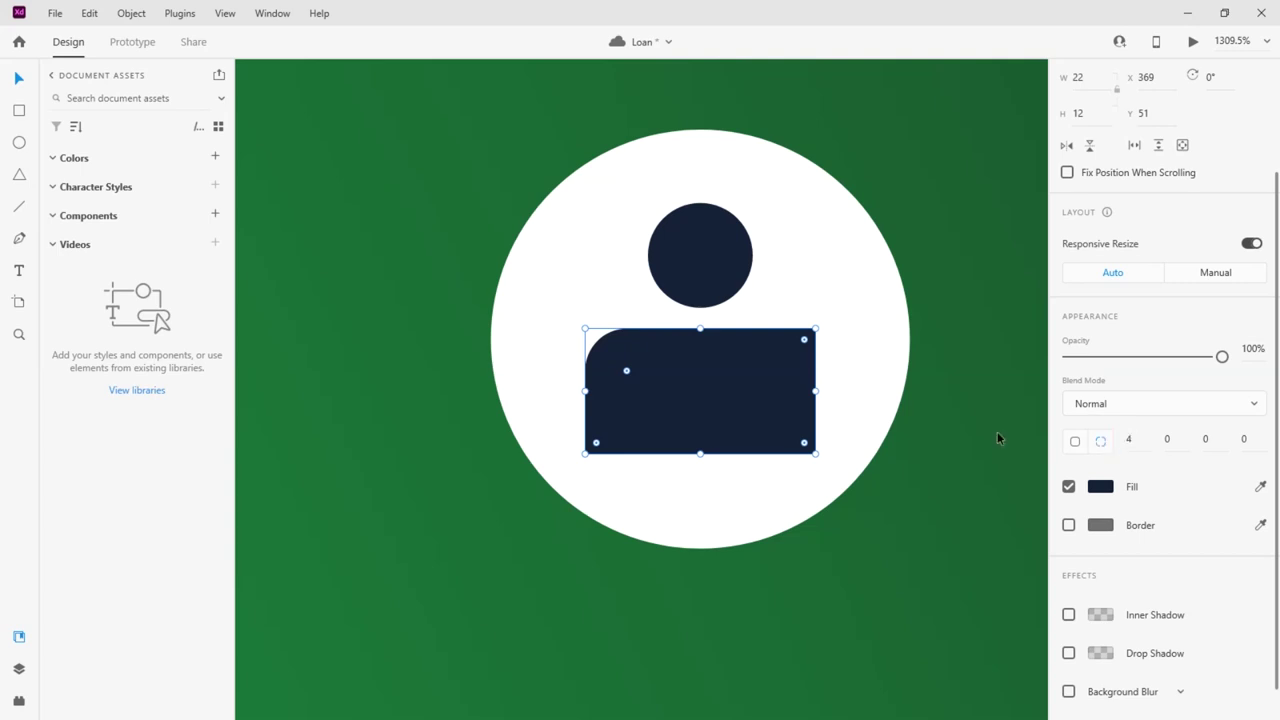
pyautogui.moveTo(804, 340); pyautogui.dragTo(731, 384)
pyautogui.moveTo(597, 343); pyautogui.dragTo(717, 369)
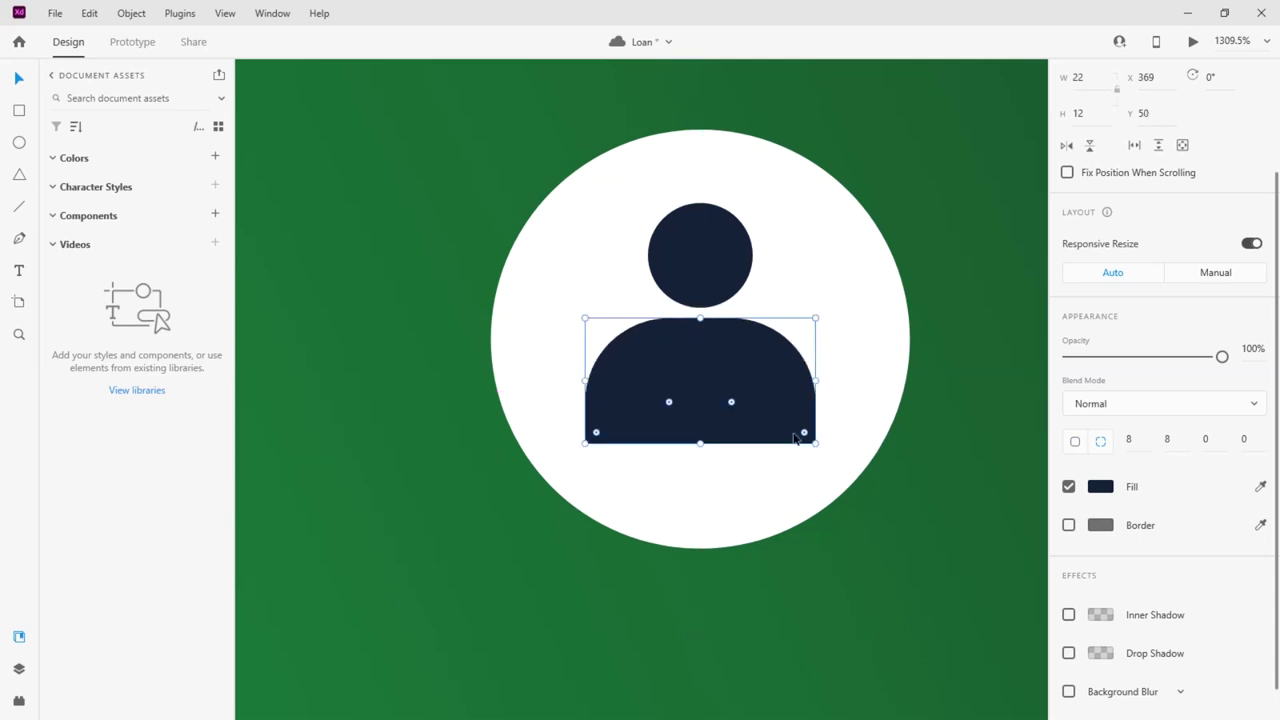
# Group head and body into a person icon, centre it in the white circle, and group the avatar
pyautogui.click(968, 342)
pyautogui.click(748, 391)
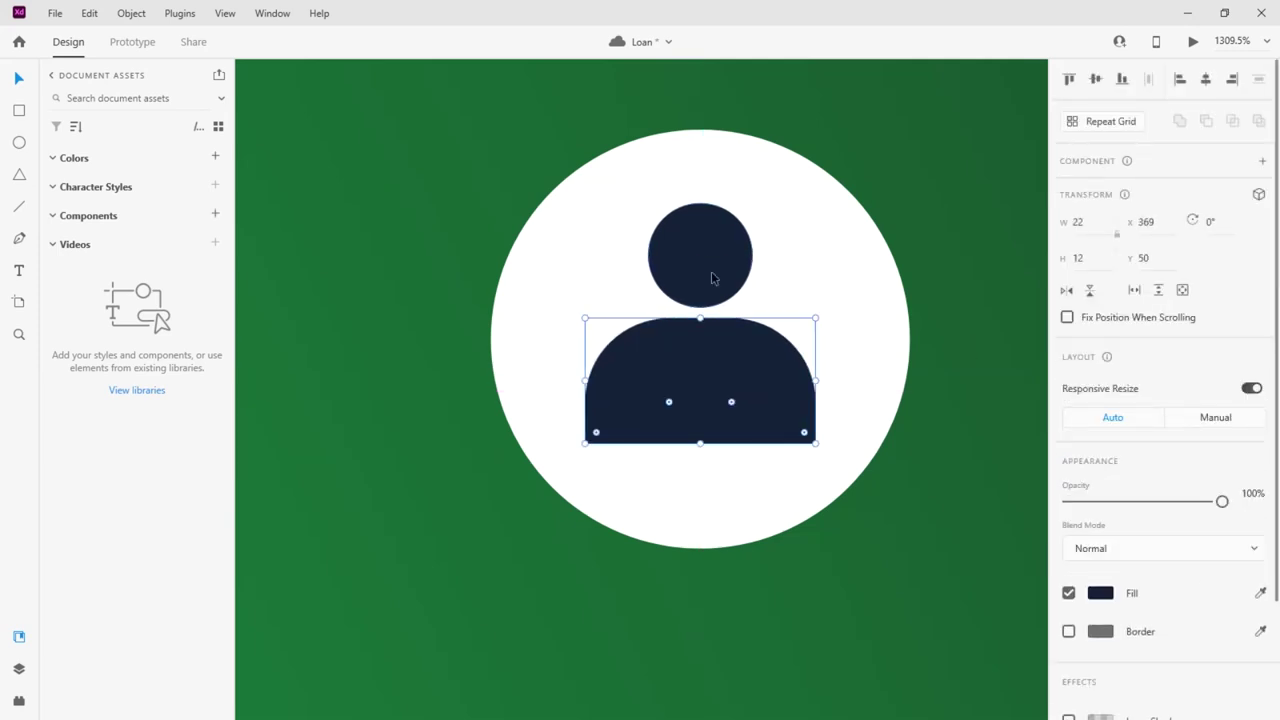
pyautogui.keyDown('shift'); pyautogui.click(713, 278); pyautogui.keyUp('shift')
pyautogui.hotkey('ctrl', 'g')
pyautogui.moveTo(745, 387); pyautogui.dragTo(742, 398)
pyautogui.keyDown('shift'); pyautogui.click(846, 331); pyautogui.keyUp('shift')
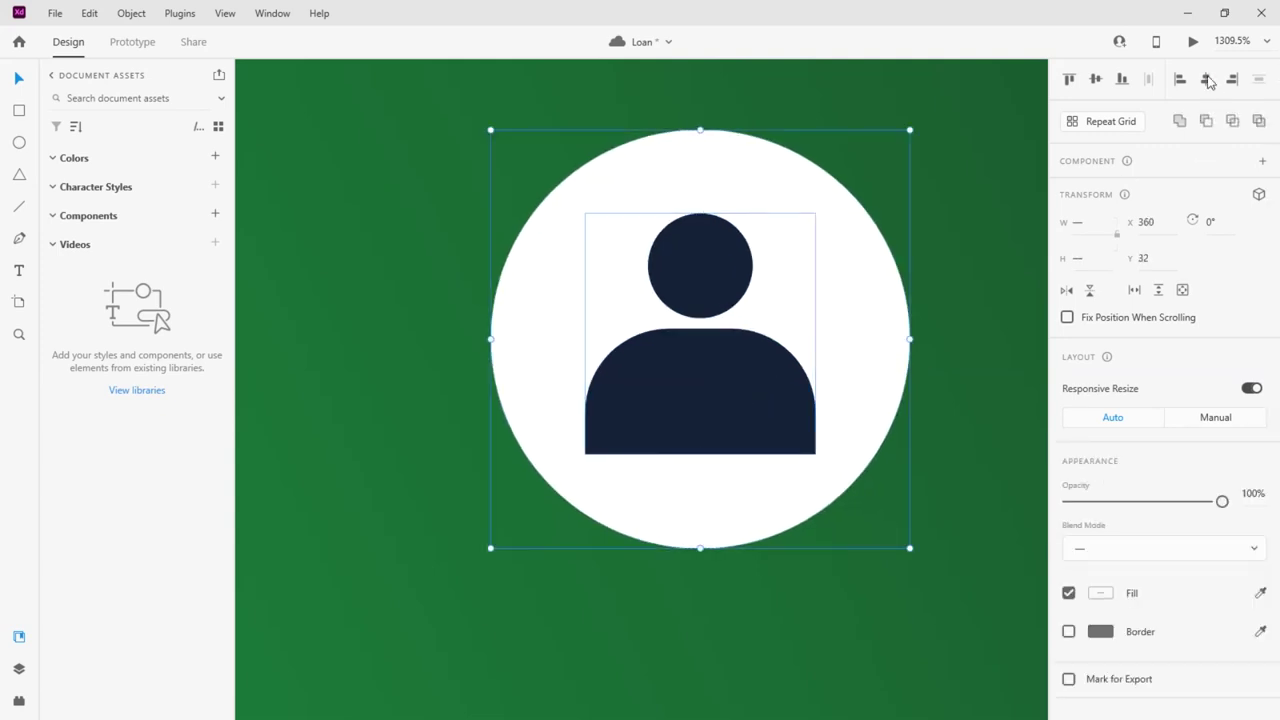
pyautogui.click(1096, 79)
pyautogui.hotkey('ctrl', 'g')
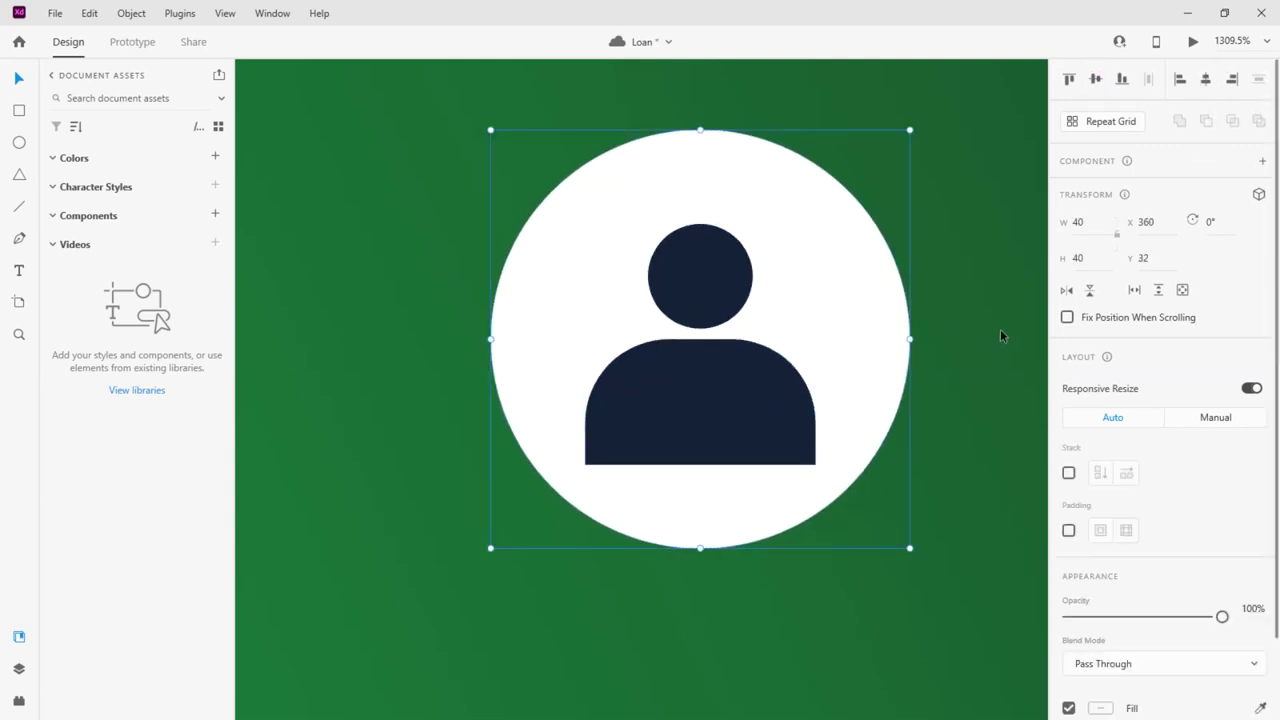
# Give the avatar's white circle a drop shadow
pyautogui.doubleClick(874, 331)
pyautogui.scroll(-3, 1154, 400)
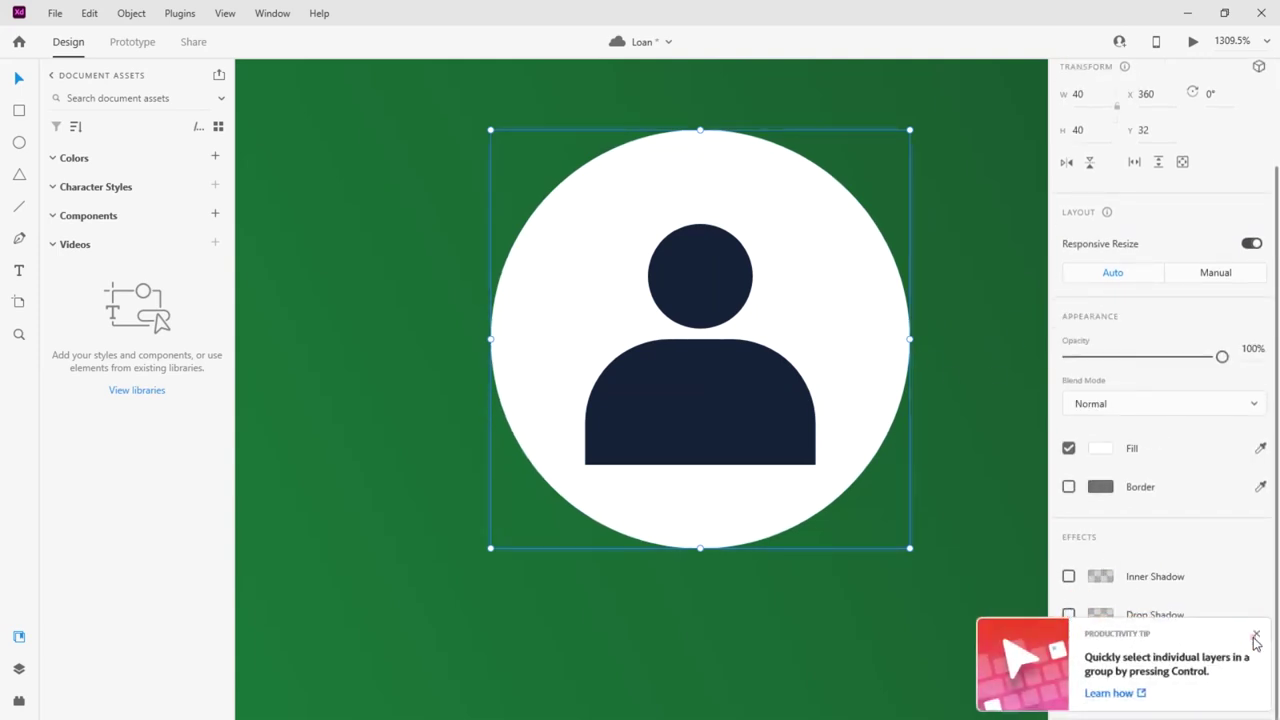
pyautogui.click(1069, 614)
pyautogui.click(945, 248)
pyautogui.scroll(-6, 945, 248)
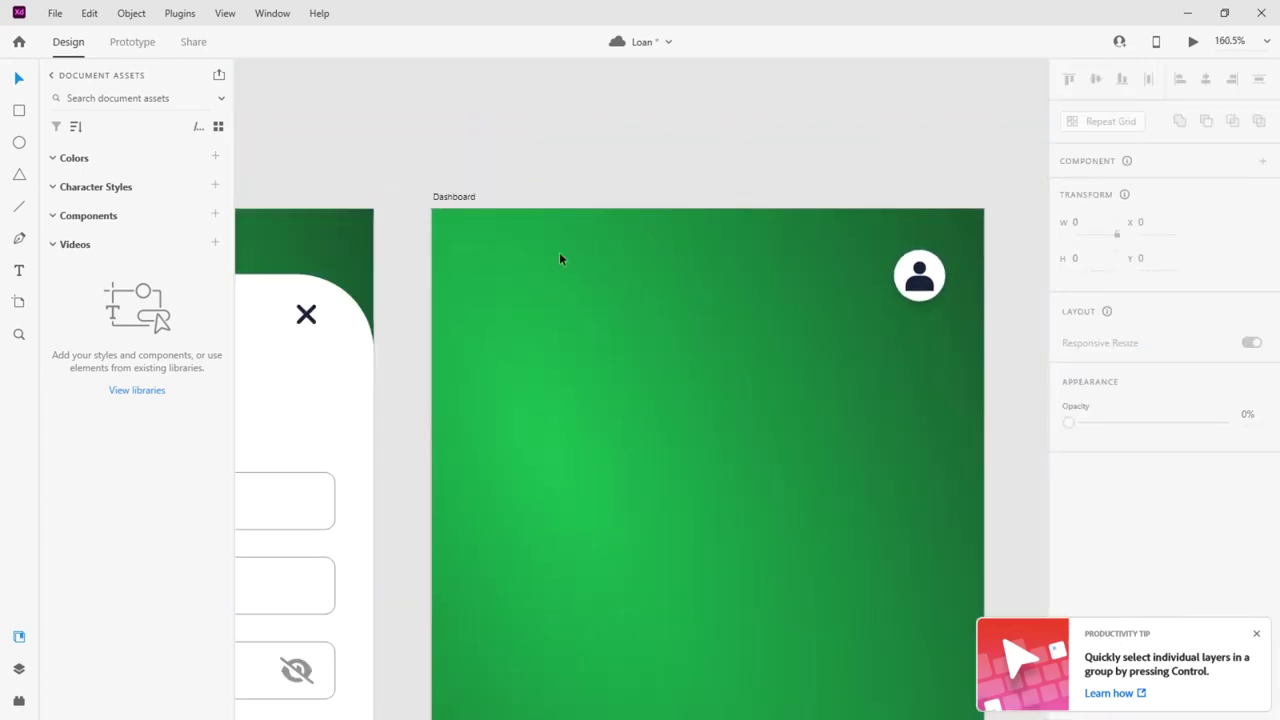
pyautogui.scroll(6, 952, 294)
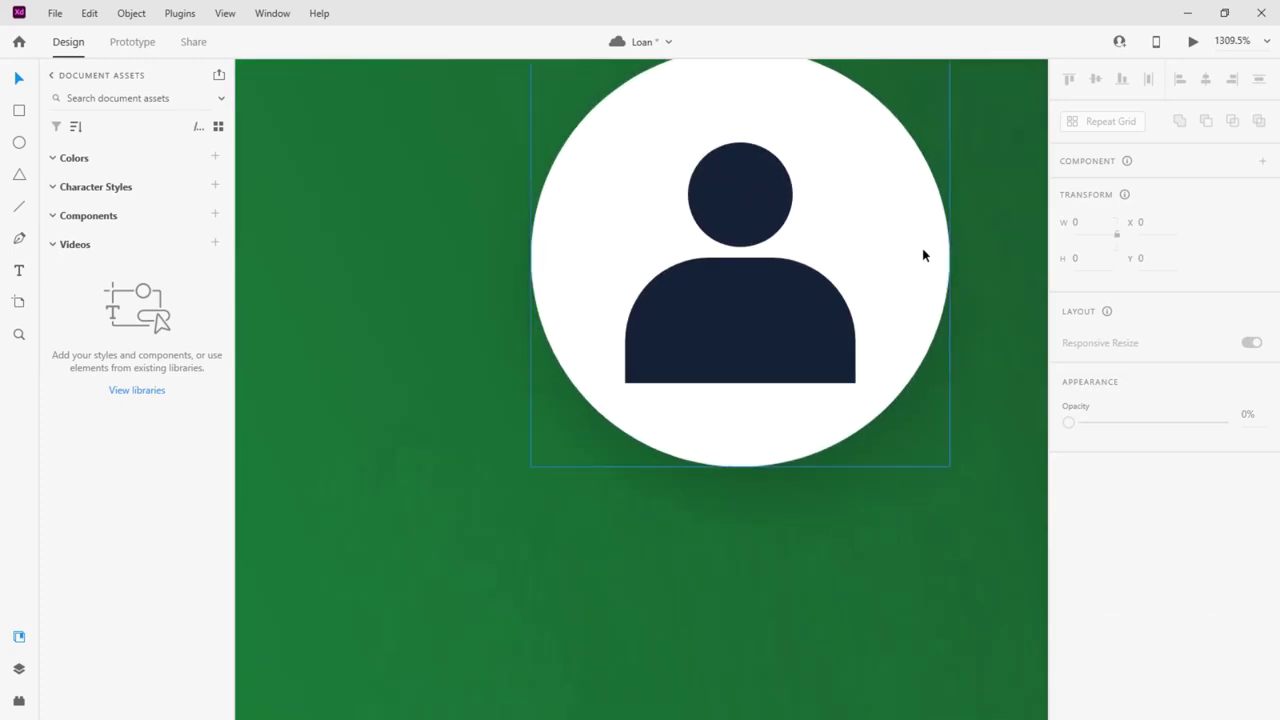
# Delete the person icon inside the avatar group, leaving the white circle
pyautogui.click(731, 303)
pyautogui.doubleClick(731, 303)
pyautogui.press('Delete')
pyautogui.click(717, 315)
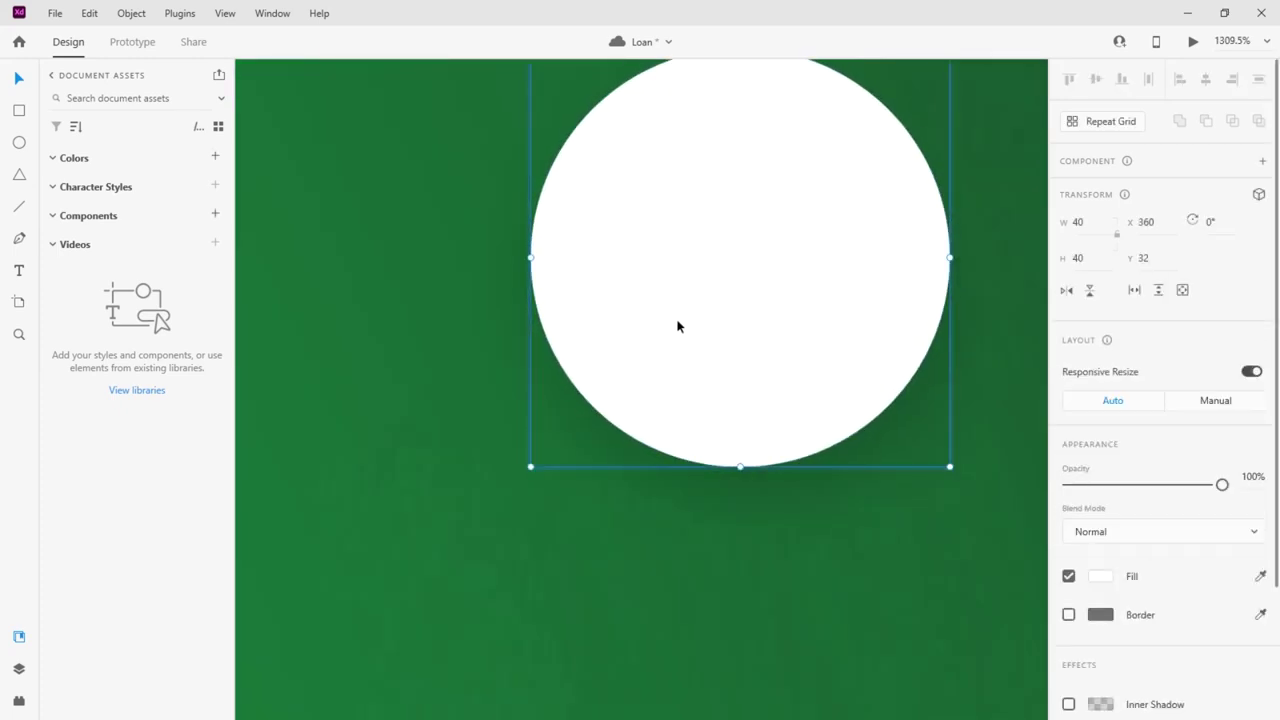
pyautogui.scroll(-3, 675, 328)
# Search Font Awesome for 'user' and copy the solid user icon's SVG code
pyautogui.hotkey('alt', 'Tab')
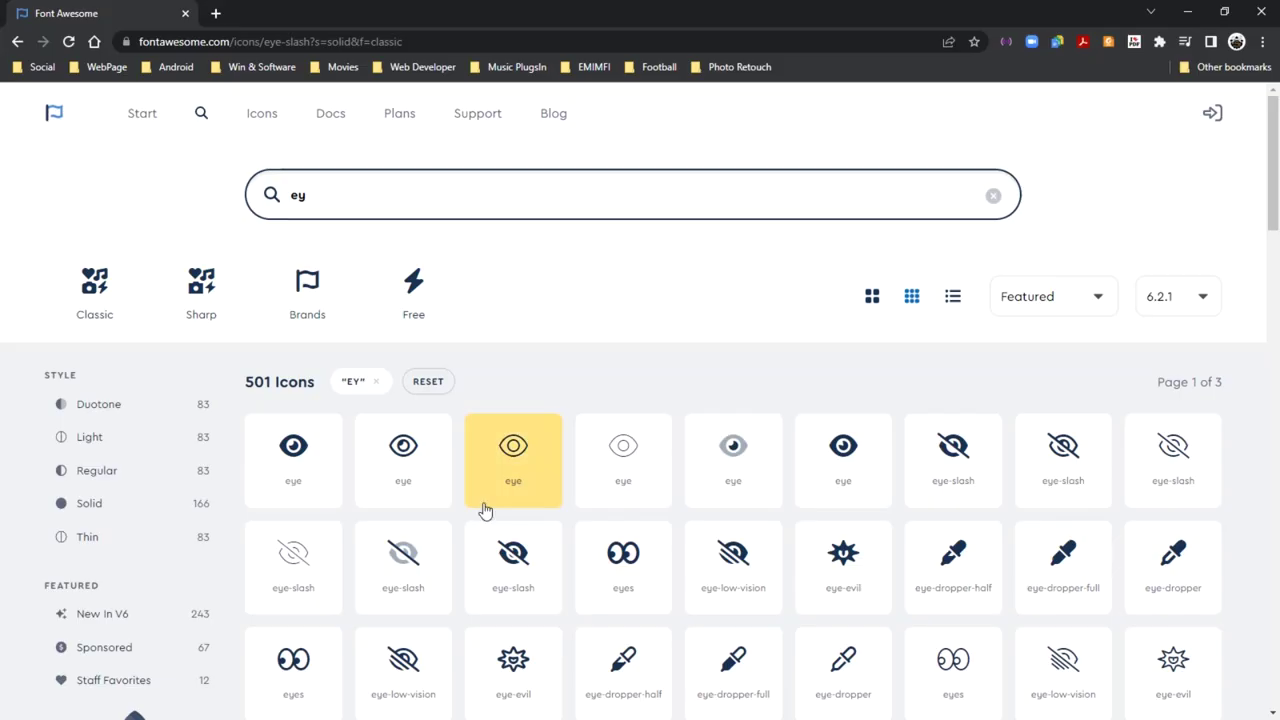
pyautogui.click(268, 198)
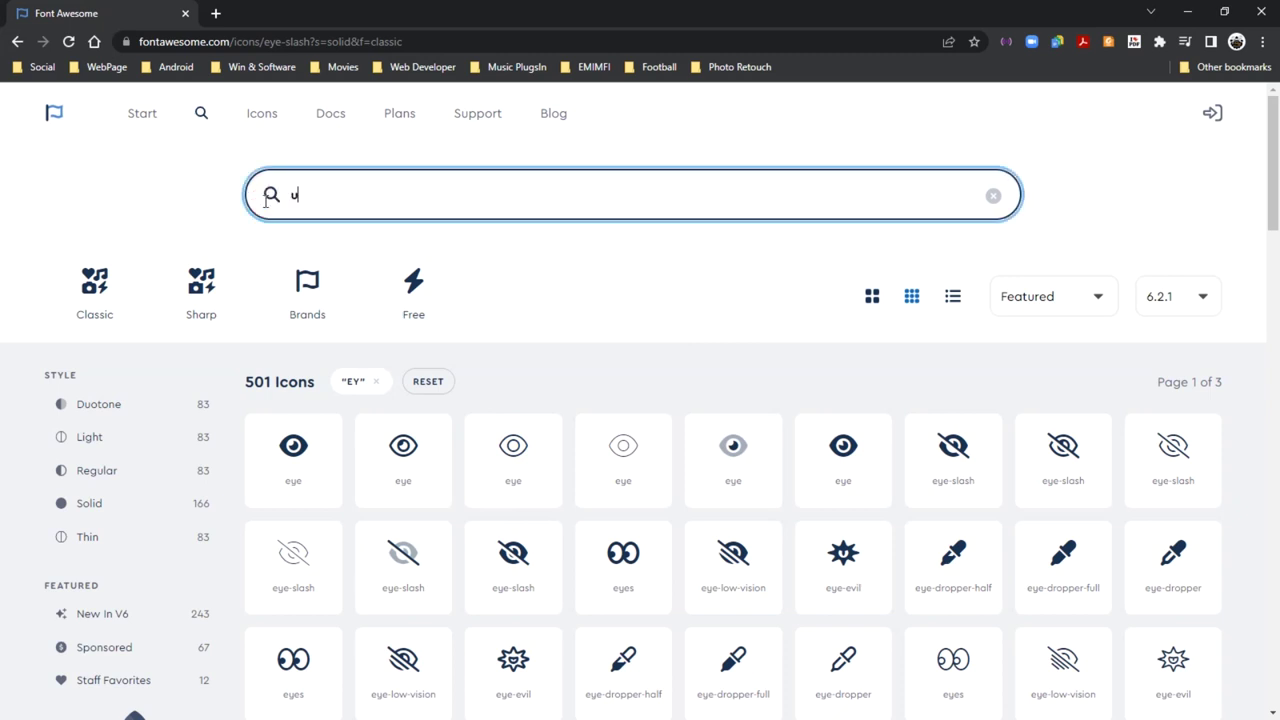
pyautogui.scroll(-3, 569, 414)
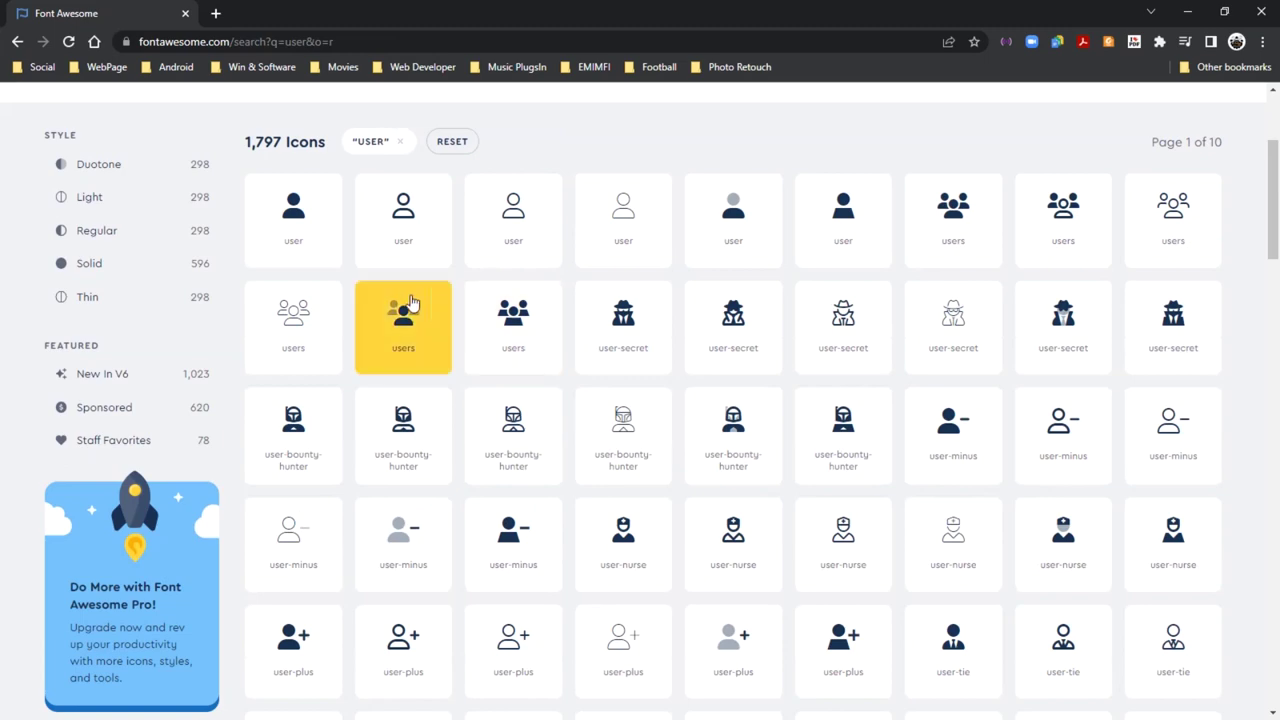
pyautogui.click(293, 215)
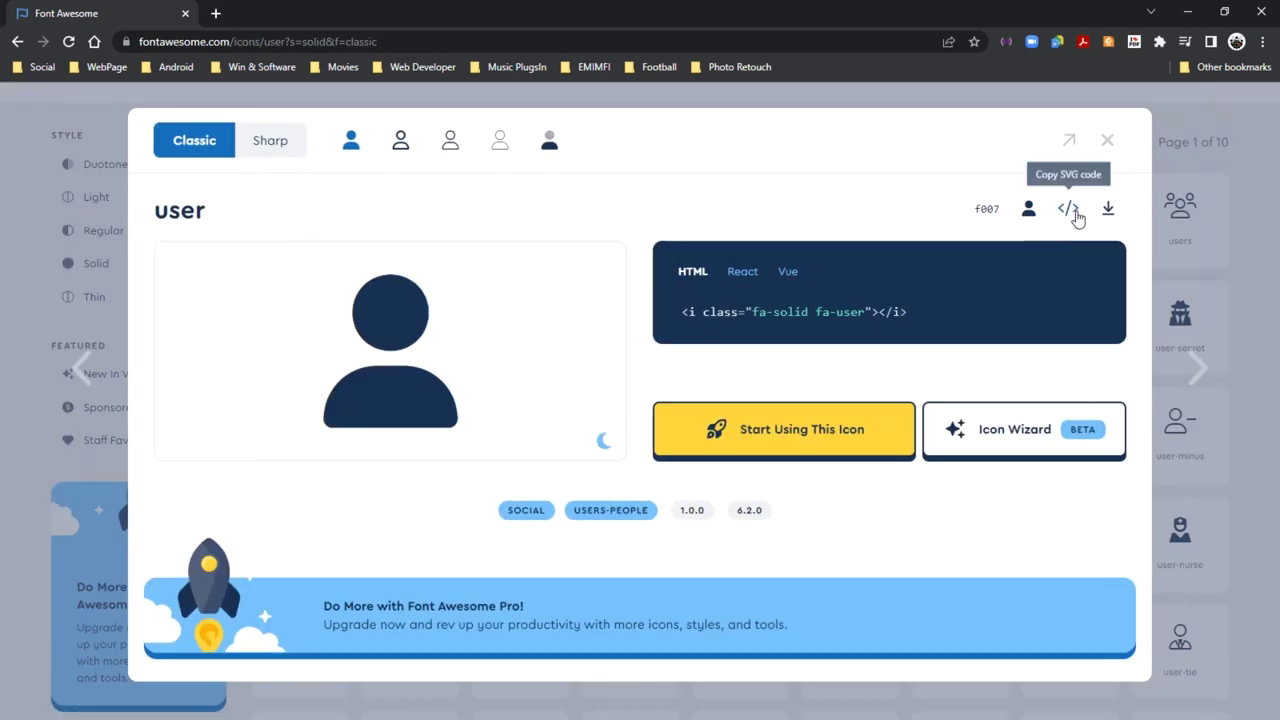
pyautogui.click(1187, 13)
pyautogui.click(578, 283)
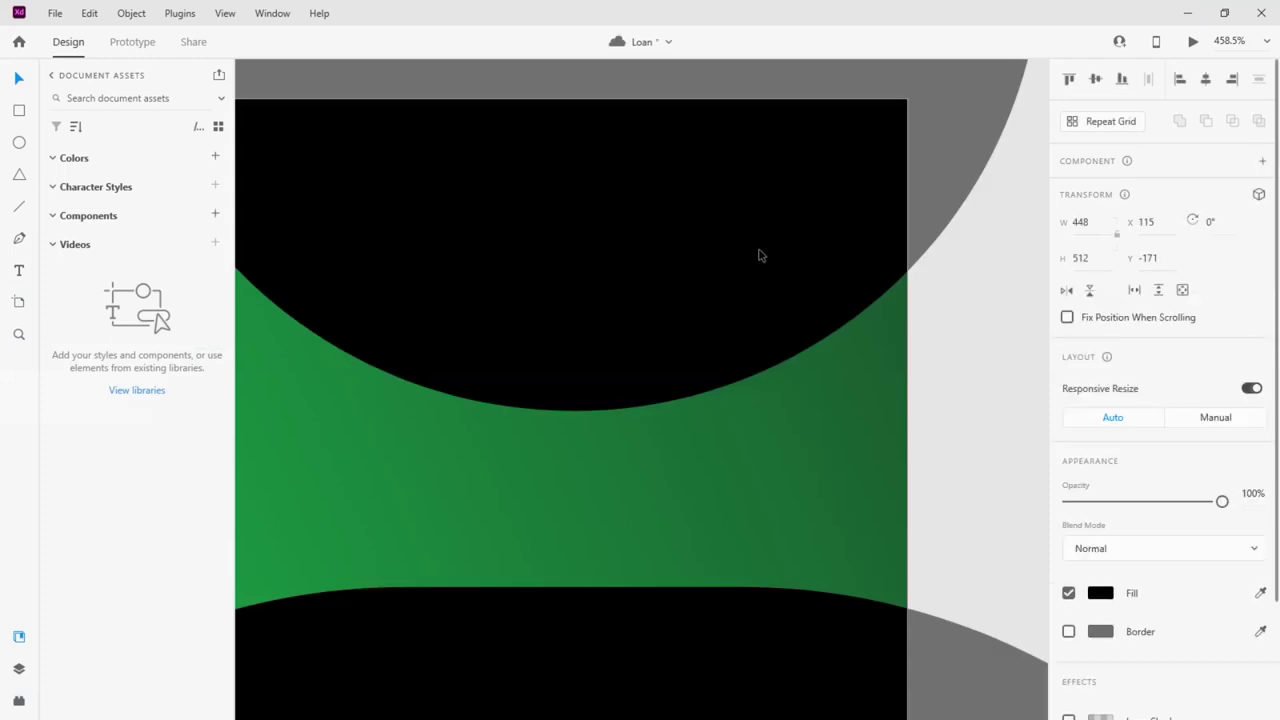
# Shrink the pasted user icon and position it inside the white avatar circle
pyautogui.scroll(-5, 758, 255)
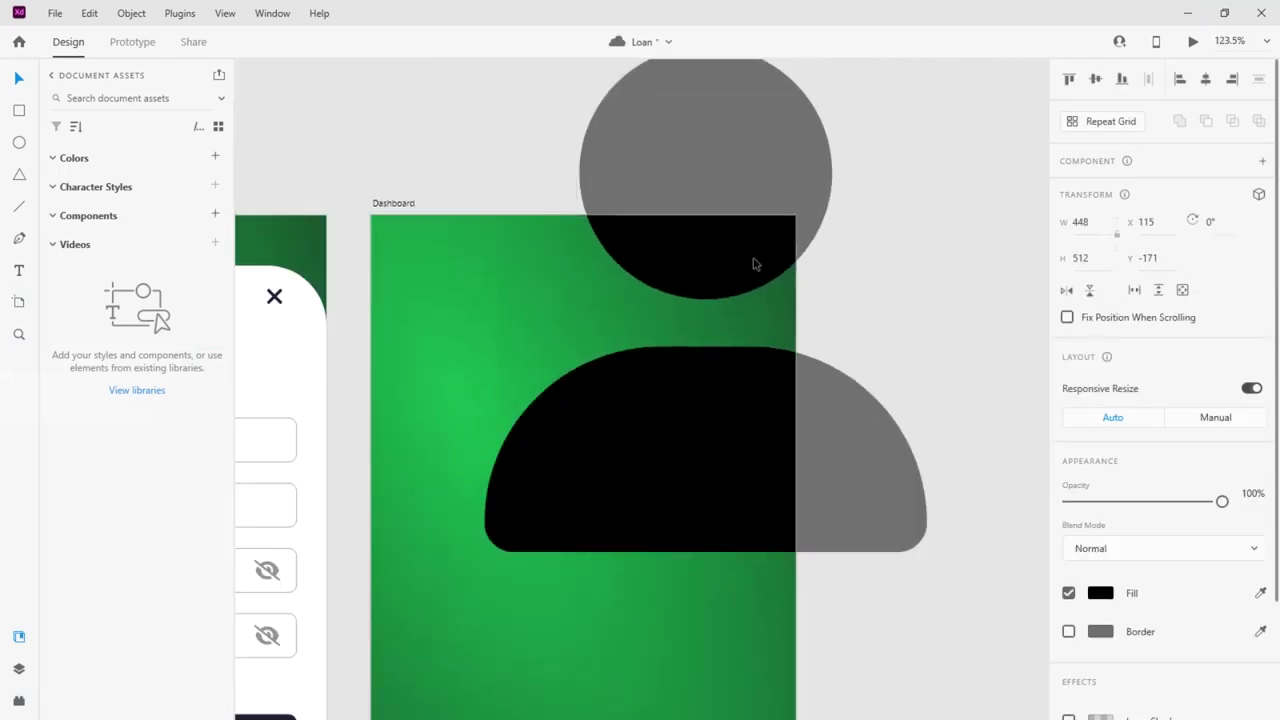
pyautogui.scroll(2, 870, 240)
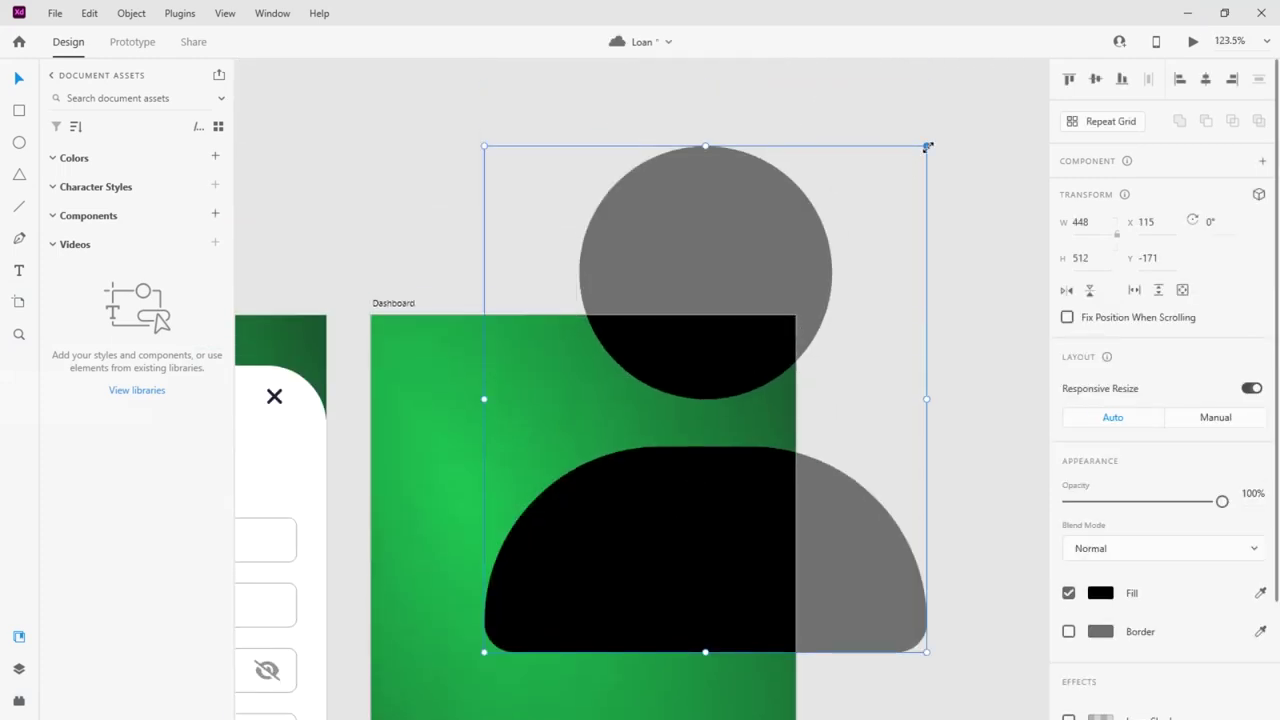
pyautogui.moveTo(927, 147); pyautogui.dragTo(608, 574)
pyautogui.moveTo(514, 600); pyautogui.dragTo(752, 370)
pyautogui.scroll(5, 755, 370)
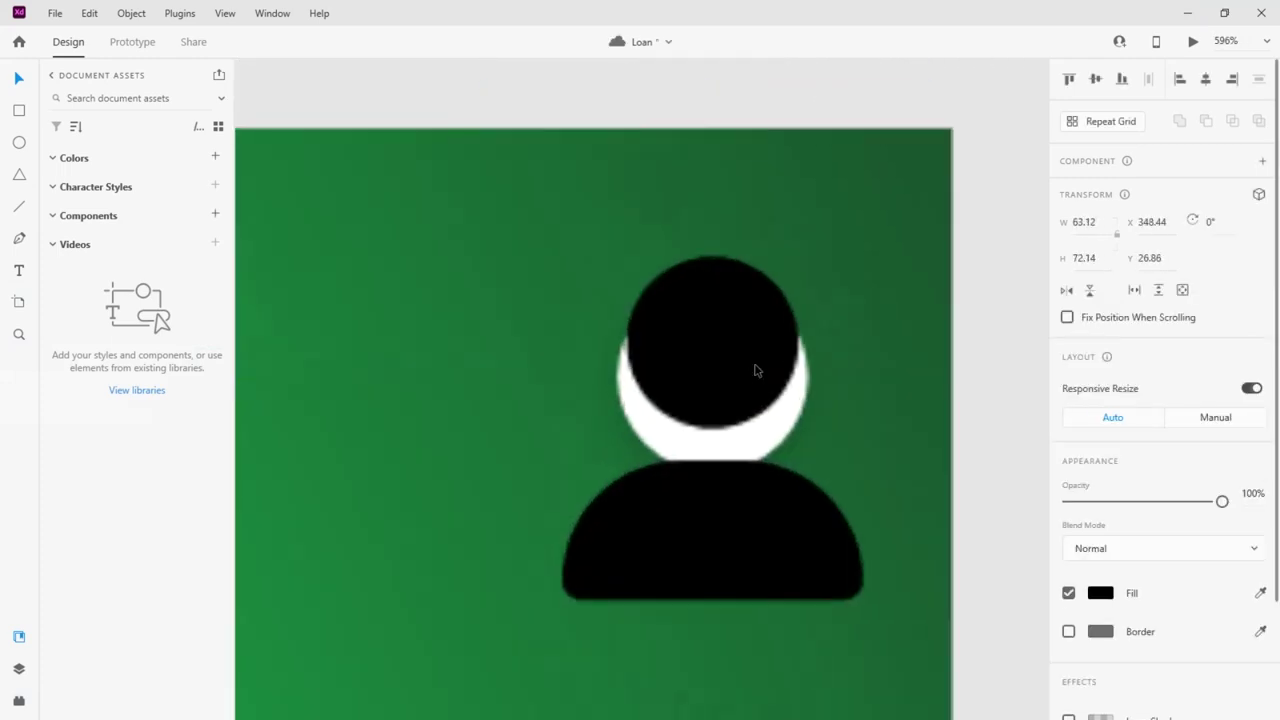
pyautogui.moveTo(864, 258); pyautogui.dragTo(763, 380)
pyautogui.moveTo(750, 466); pyautogui.dragTo(789, 440)
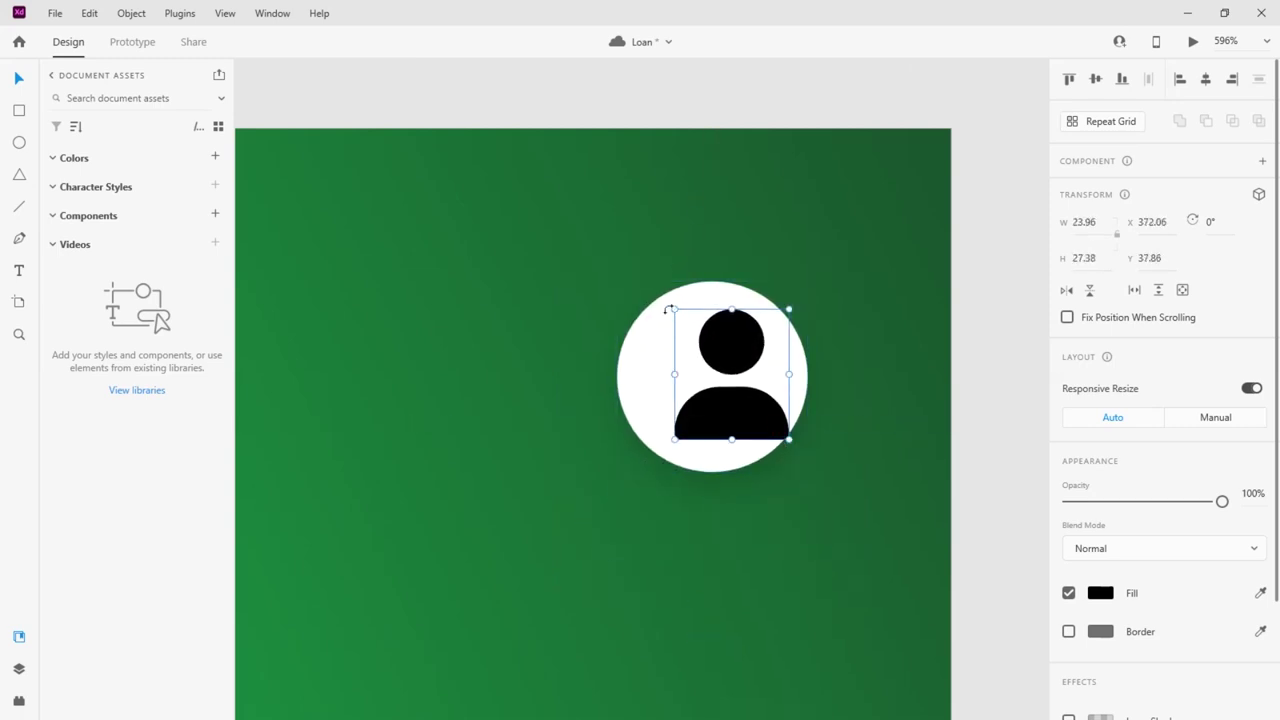
pyautogui.moveTo(675, 309); pyautogui.dragTo(663, 296)
pyautogui.moveTo(724, 323); pyautogui.dragTo(710, 328)
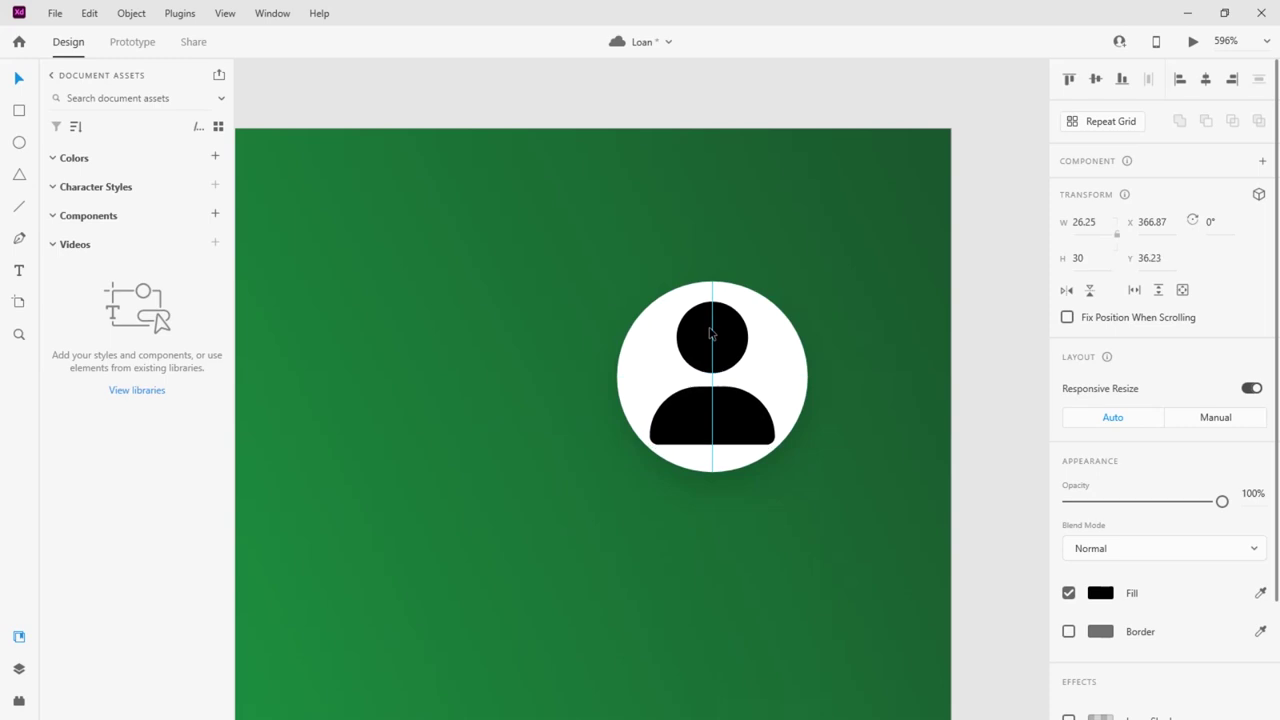
# Centre the user icon on the white circle horizontally and vertically
pyautogui.keyDown('shift'); pyautogui.click(794, 348); pyautogui.keyUp('shift')
pyautogui.click(1205, 79)
pyautogui.click(1096, 79)
pyautogui.click(1003, 217)
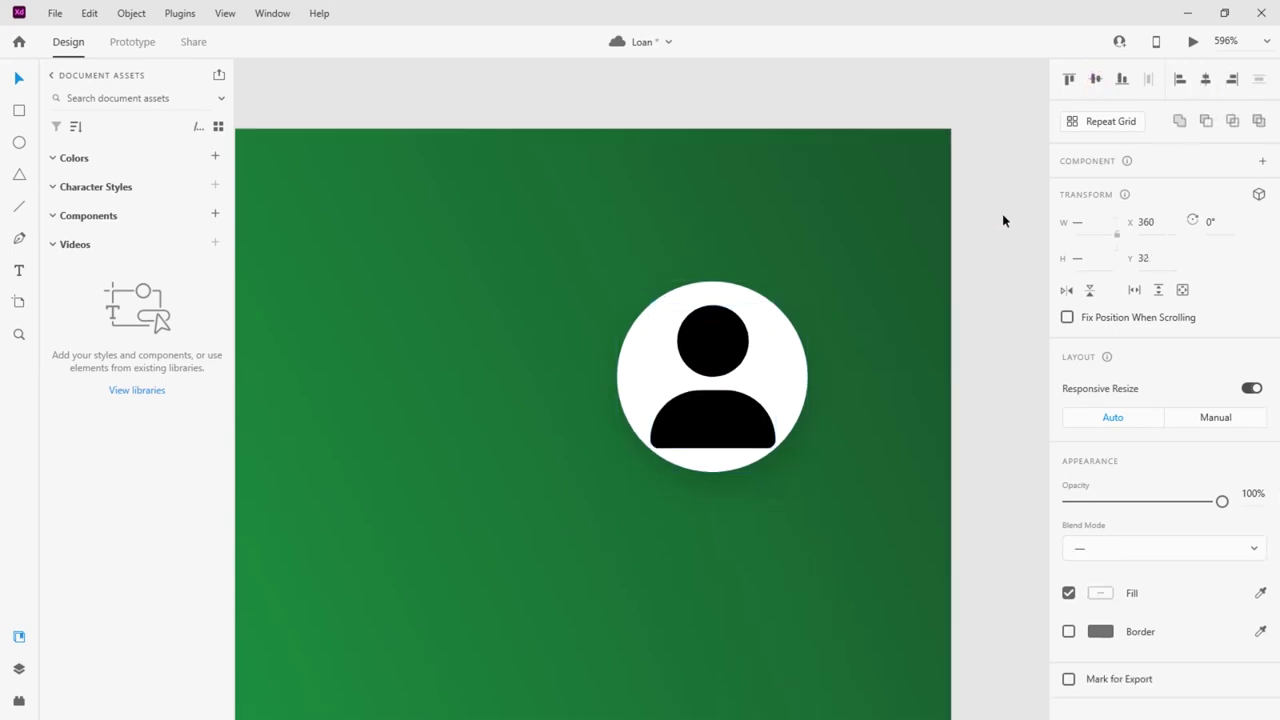
# Shrink the user icon slightly, then group it with the circle as one 40×40 avatar
pyautogui.scroll(-4, 881, 280)
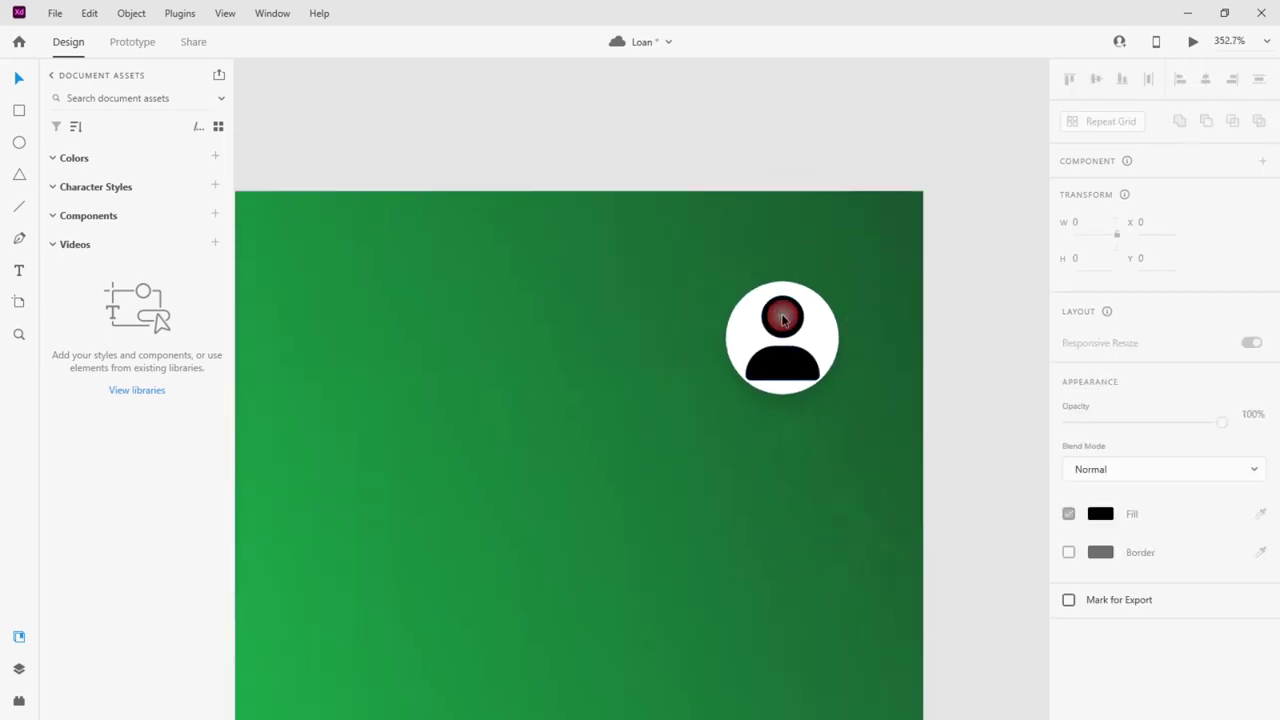
pyautogui.click(805, 370)
pyautogui.moveTo(827, 386); pyautogui.dragTo(798, 357)
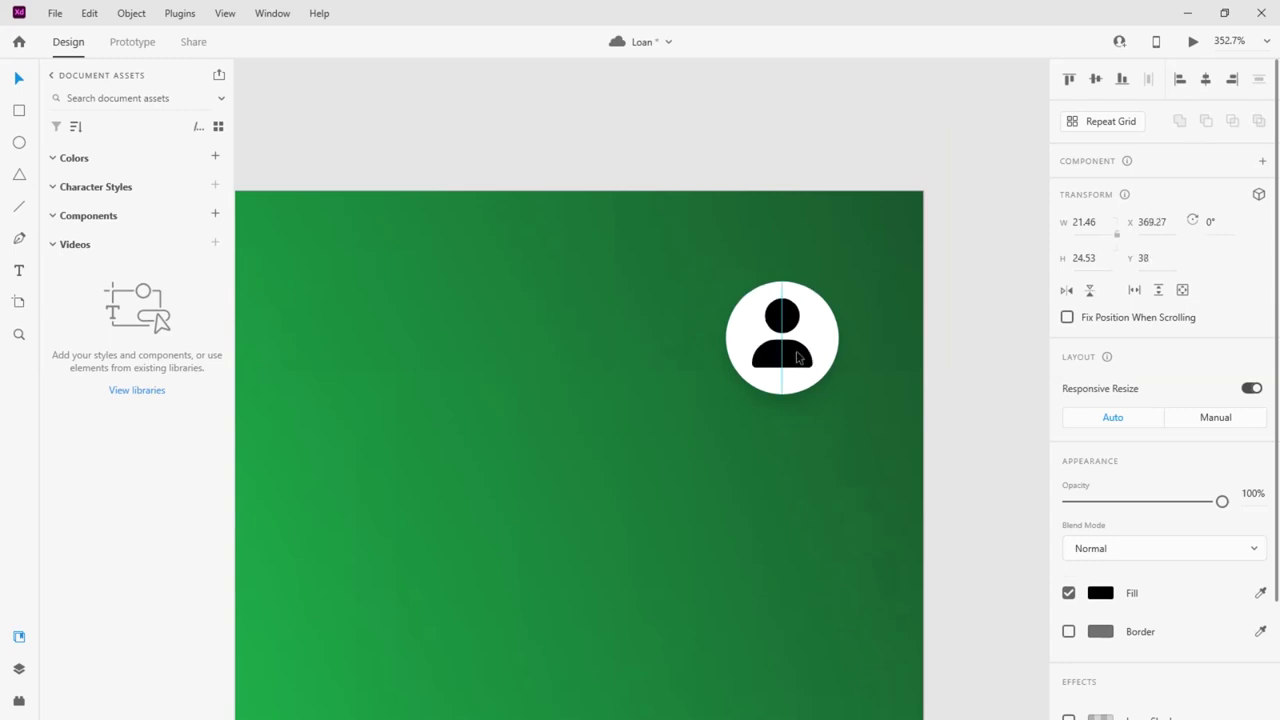
pyautogui.keyDown('shift'); pyautogui.click(836, 330); pyautogui.keyUp('shift')
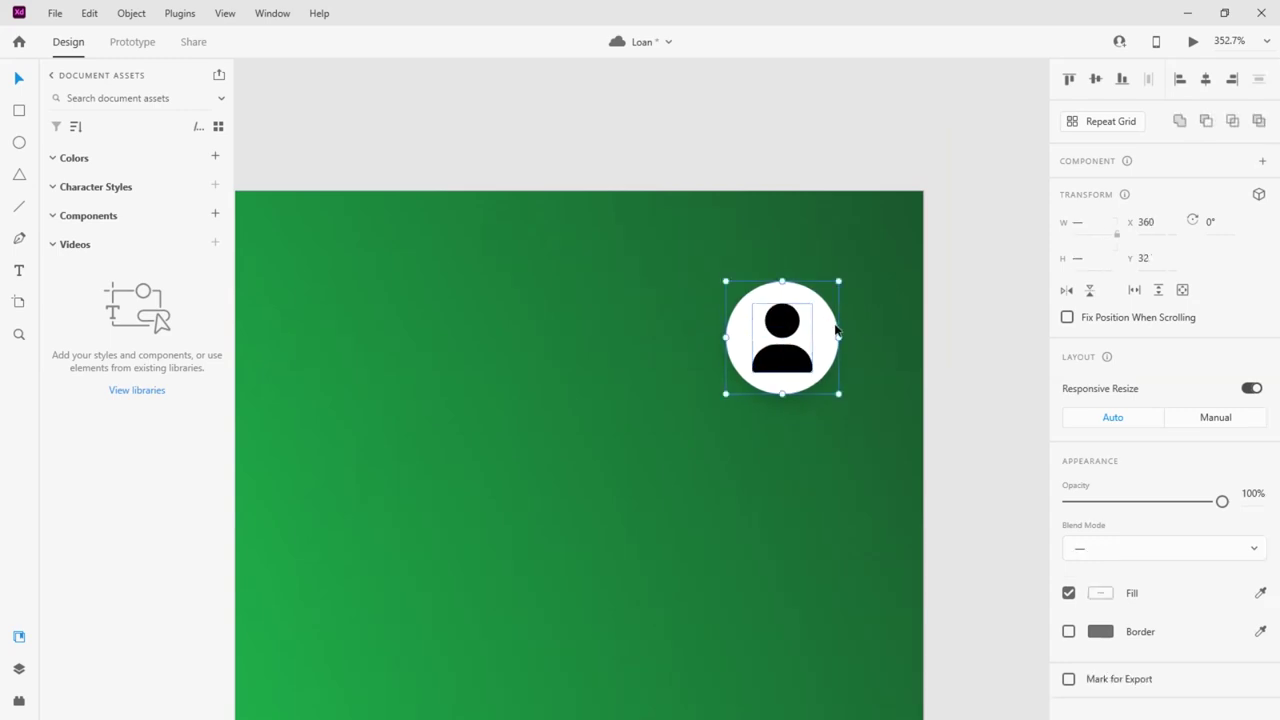
pyautogui.hotkey('ctrl', 'g')
pyautogui.scroll(-5, 998, 276)
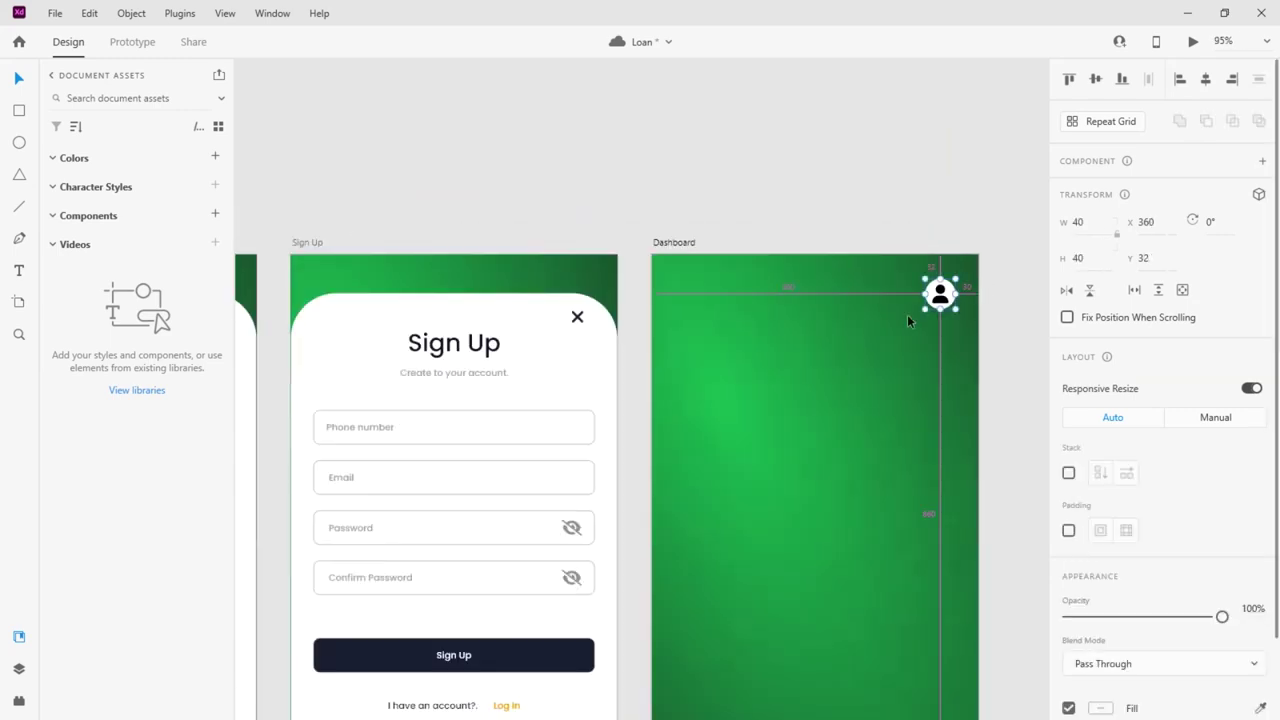
pyautogui.scroll(5, 830, 313)
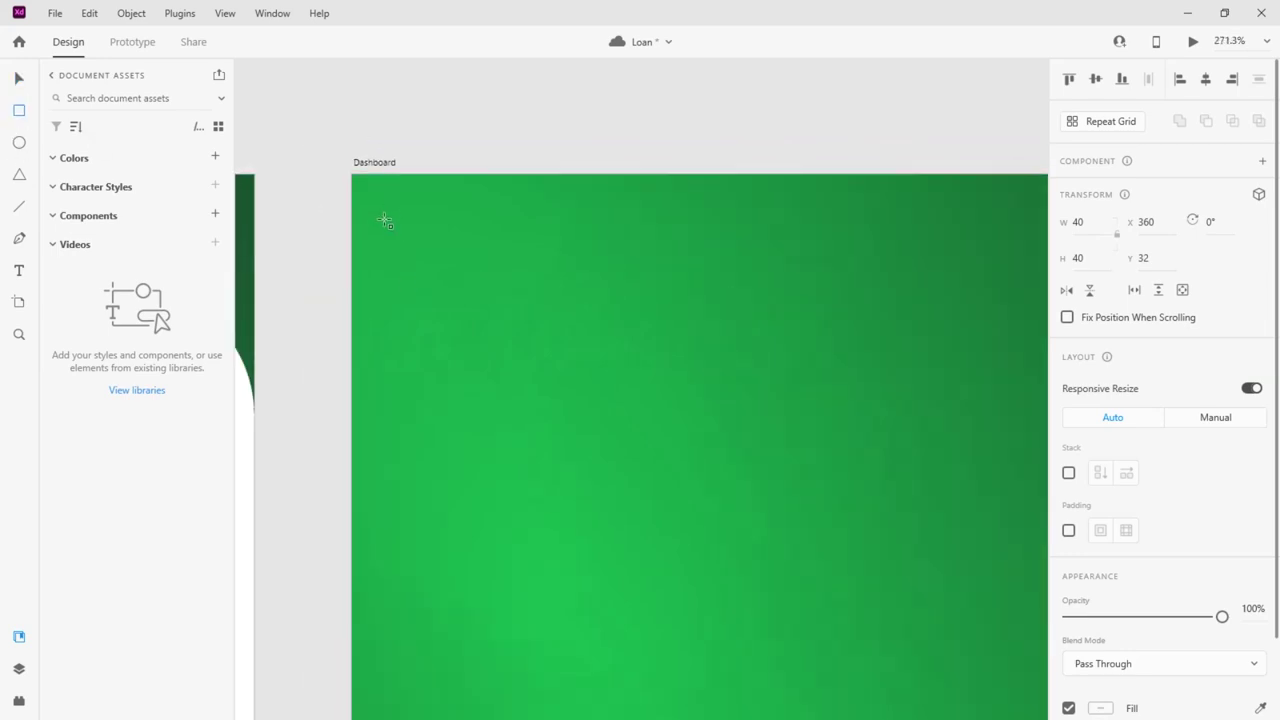
# Draw a white rectangle near the Dashboard's top-left and remove its border
pyautogui.moveTo(396, 262); pyautogui.dragTo(481, 324)
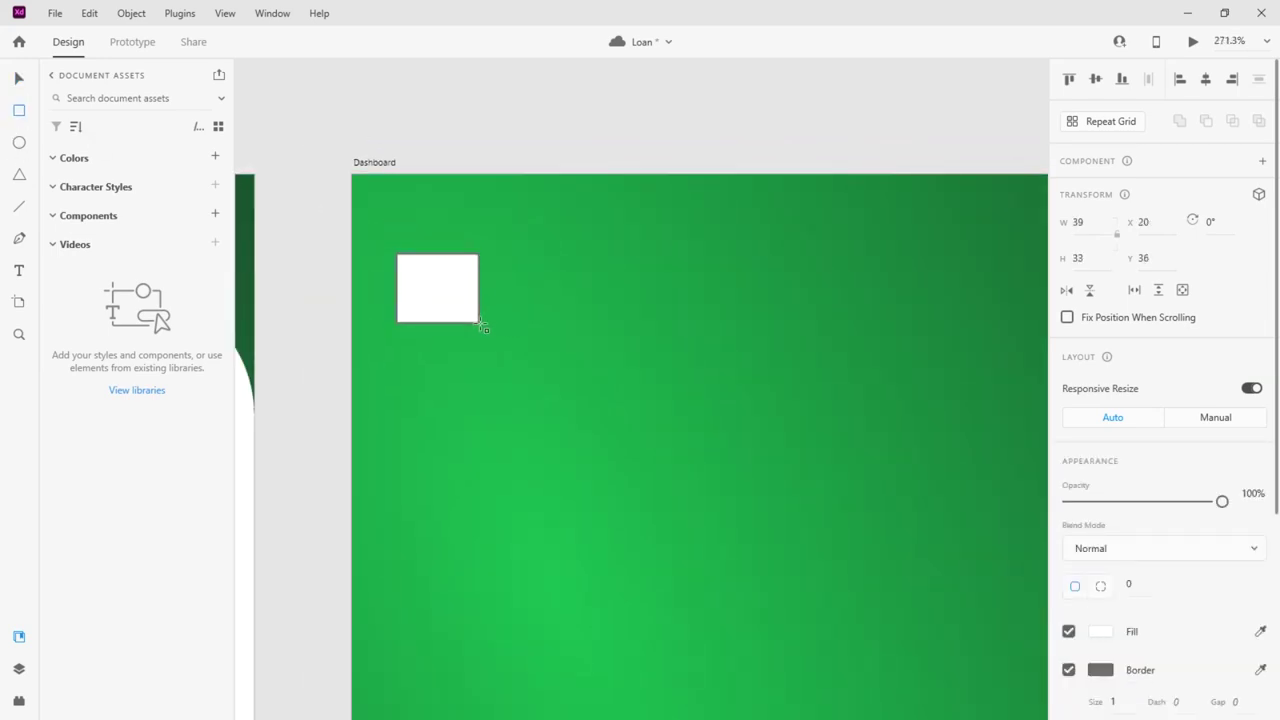
pyautogui.click(20, 90)
pyautogui.scroll(-5, 1094, 474)
pyautogui.click(1068, 369)
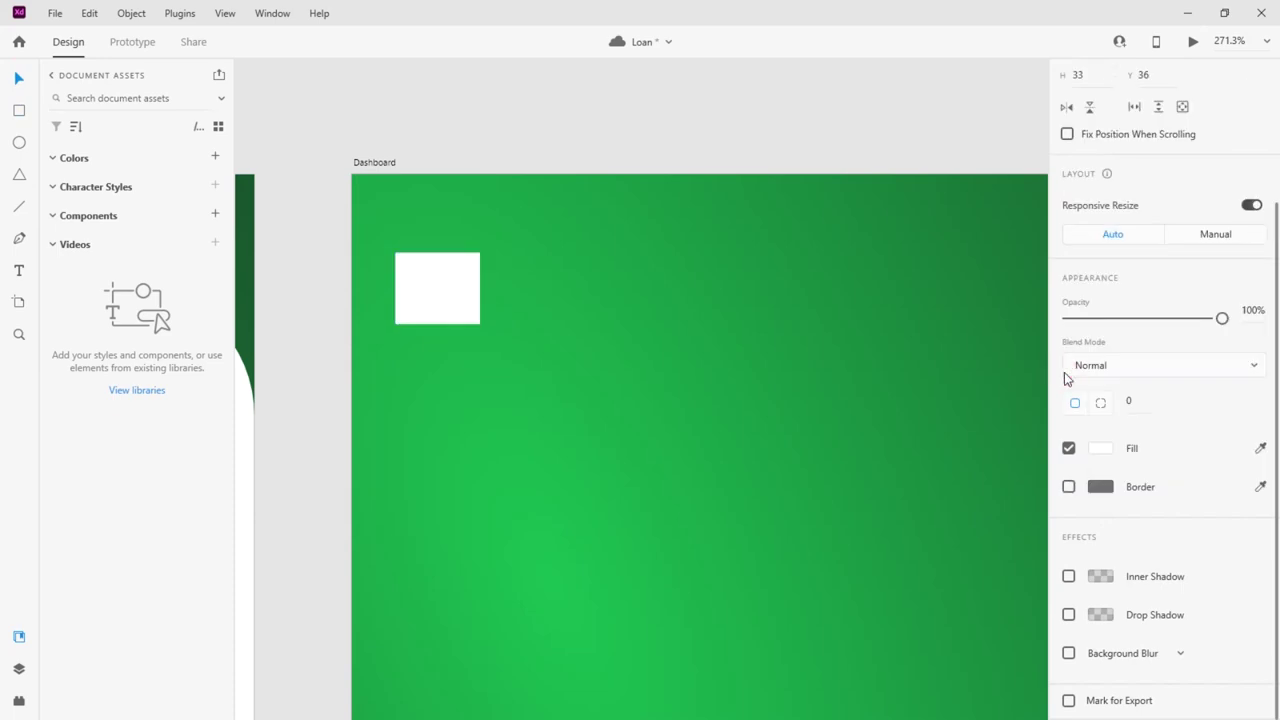
# Draw a short horizontal line beside the rectangle with a white stroke of thickness 3
pyautogui.click(19, 206)
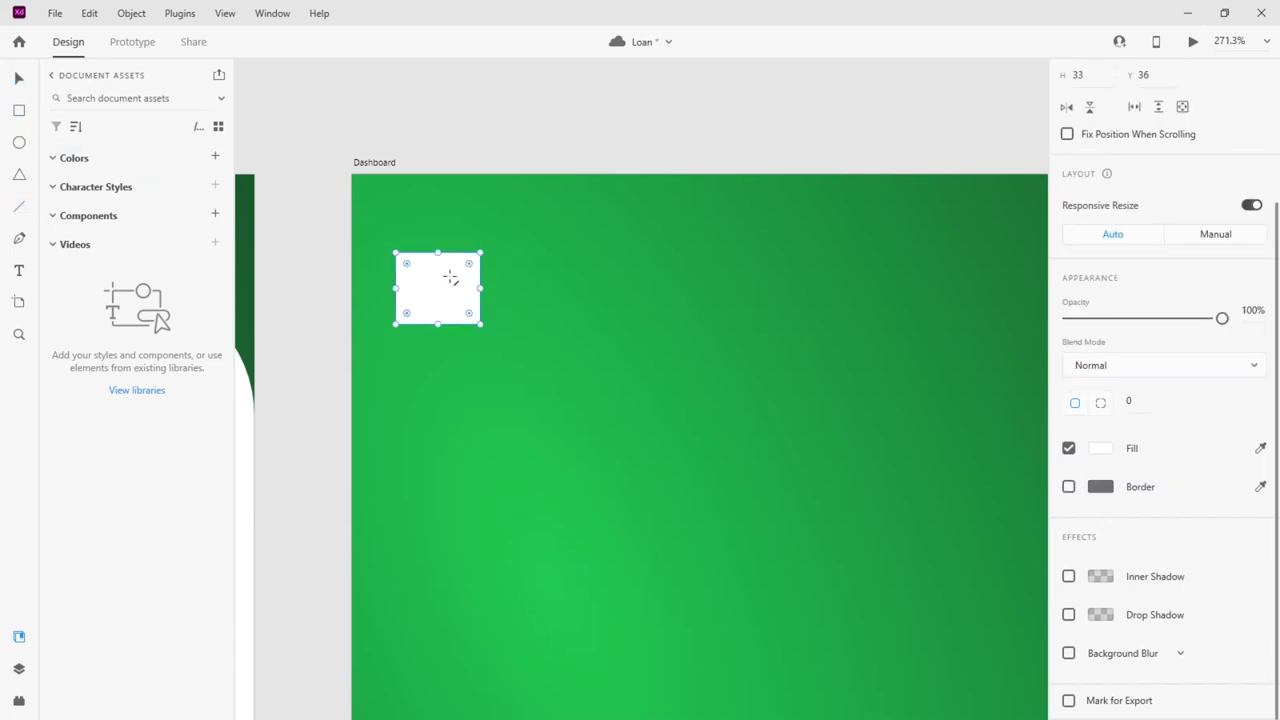
pyautogui.scroll(3, 409, 257)
pyautogui.moveTo(570, 279); pyautogui.dragTo(663, 275)
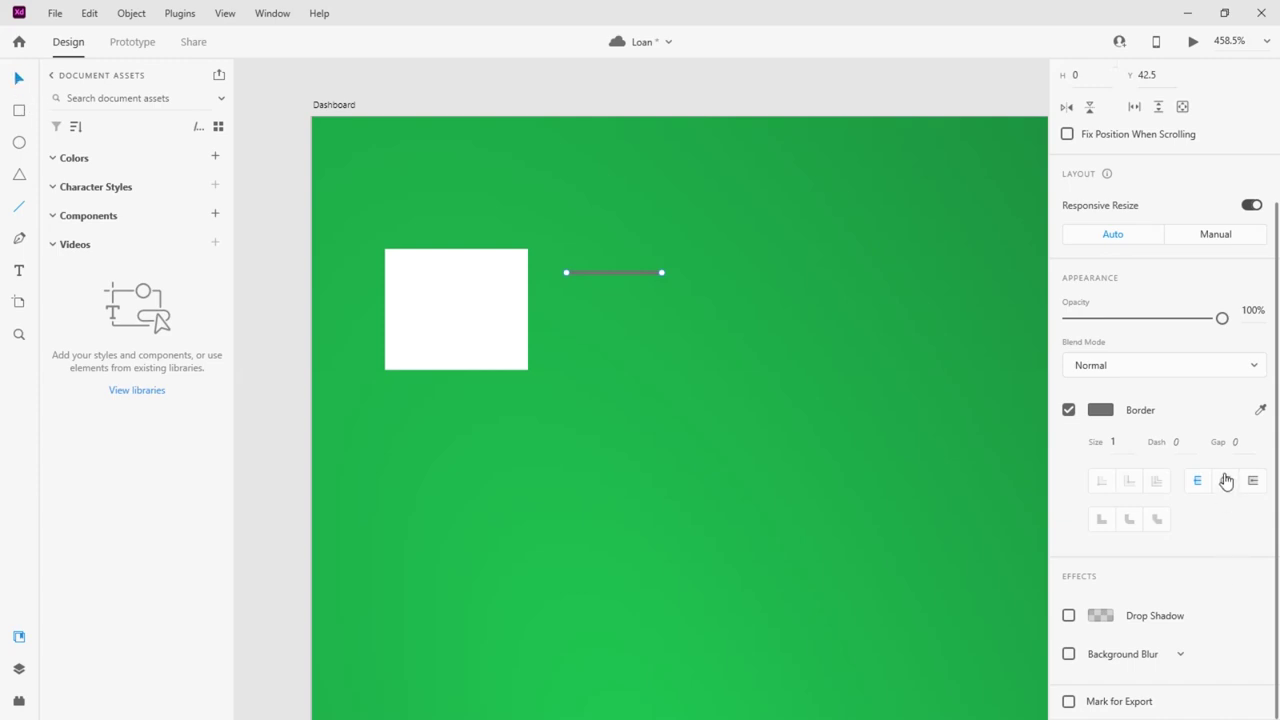
pyautogui.click(1100, 410)
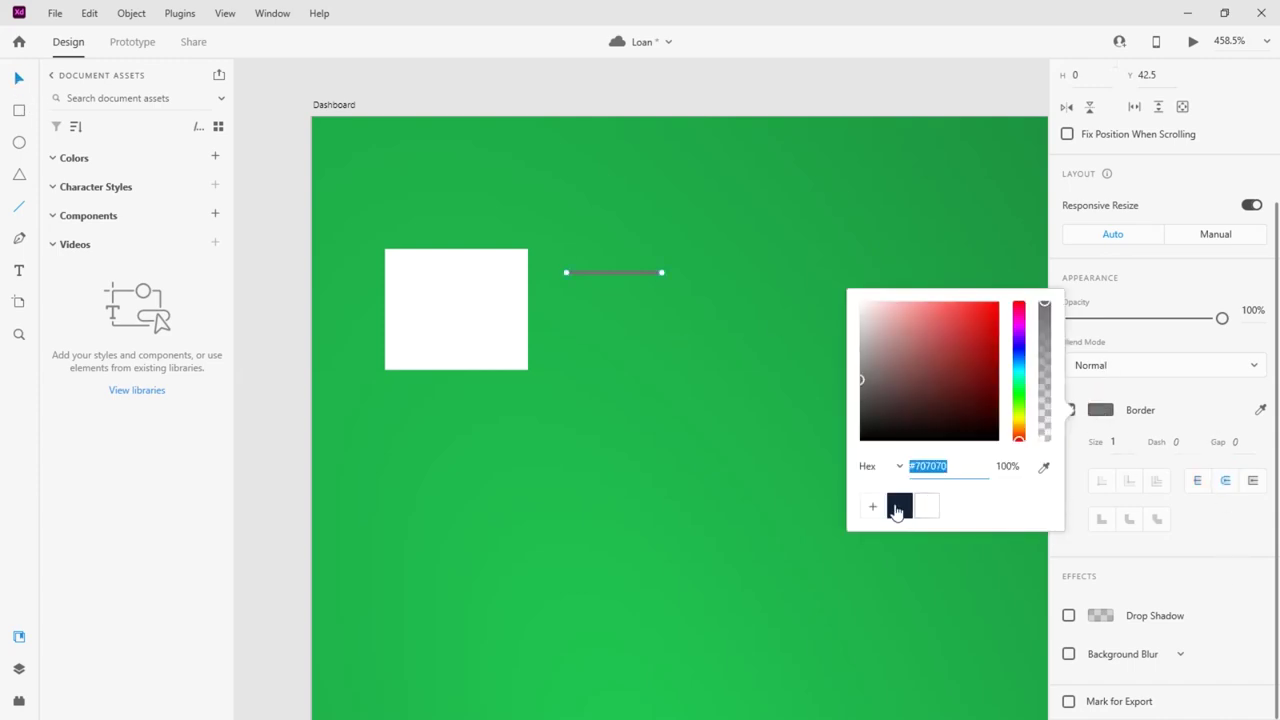
pyautogui.click(927, 506)
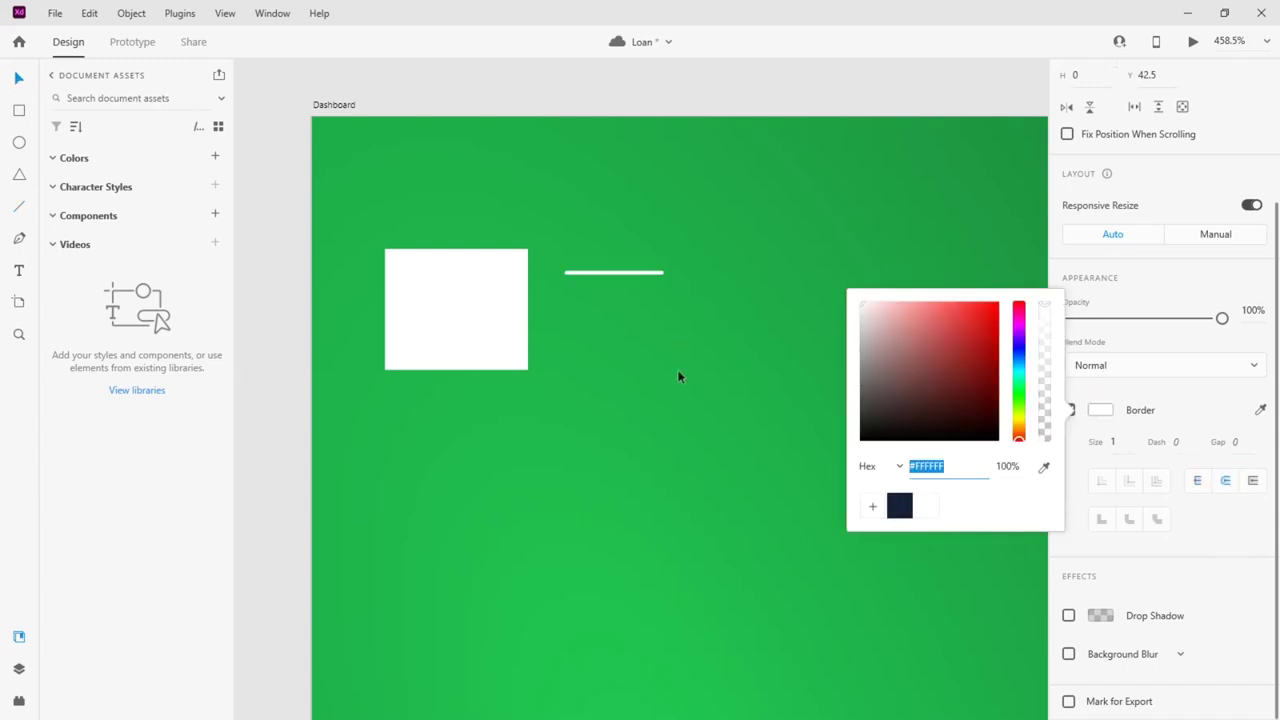
pyautogui.click(1124, 458)
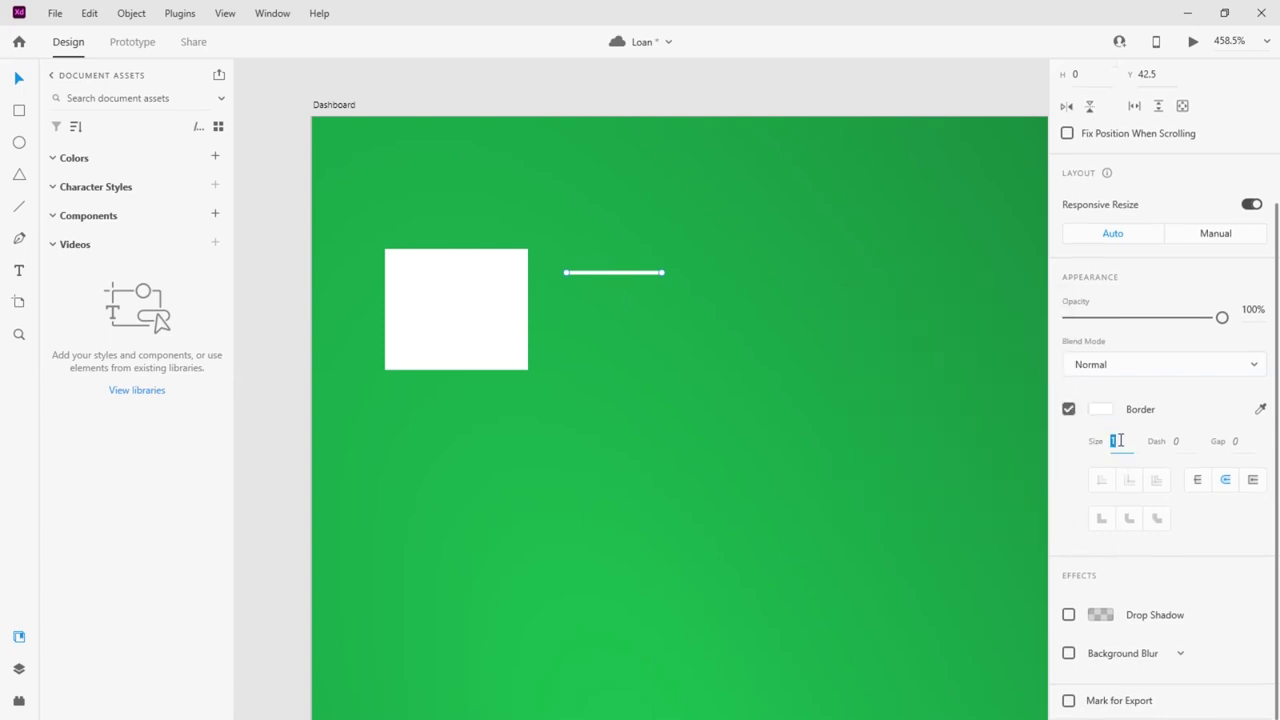
pyautogui.write('3')
pyautogui.press('Return')
# Duplicate the line into three evenly spaced bars, shortening the middle and bottom bars progressively
pyautogui.moveTo(618, 280); pyautogui.dragTo(609, 313)
pyautogui.click(662, 346)
pyautogui.moveTo(660, 346); pyautogui.dragTo(610, 349)
pyautogui.click(660, 309)
pyautogui.moveTo(660, 309); pyautogui.dragTo(640, 306)
pyautogui.click(606, 346)
pyautogui.keyDown('shift'); pyautogui.click(606, 313); pyautogui.keyUp('shift')
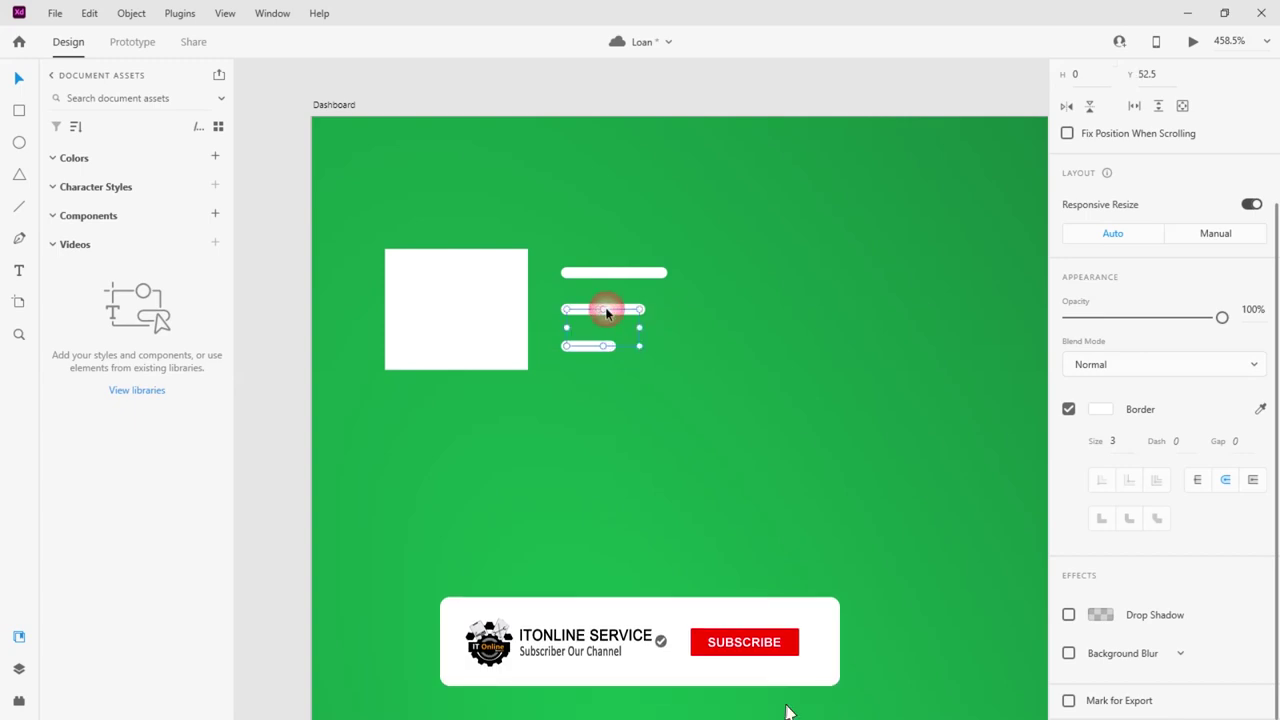
pyautogui.keyDown('shift'); pyautogui.click(640, 272); pyautogui.keyUp('shift')
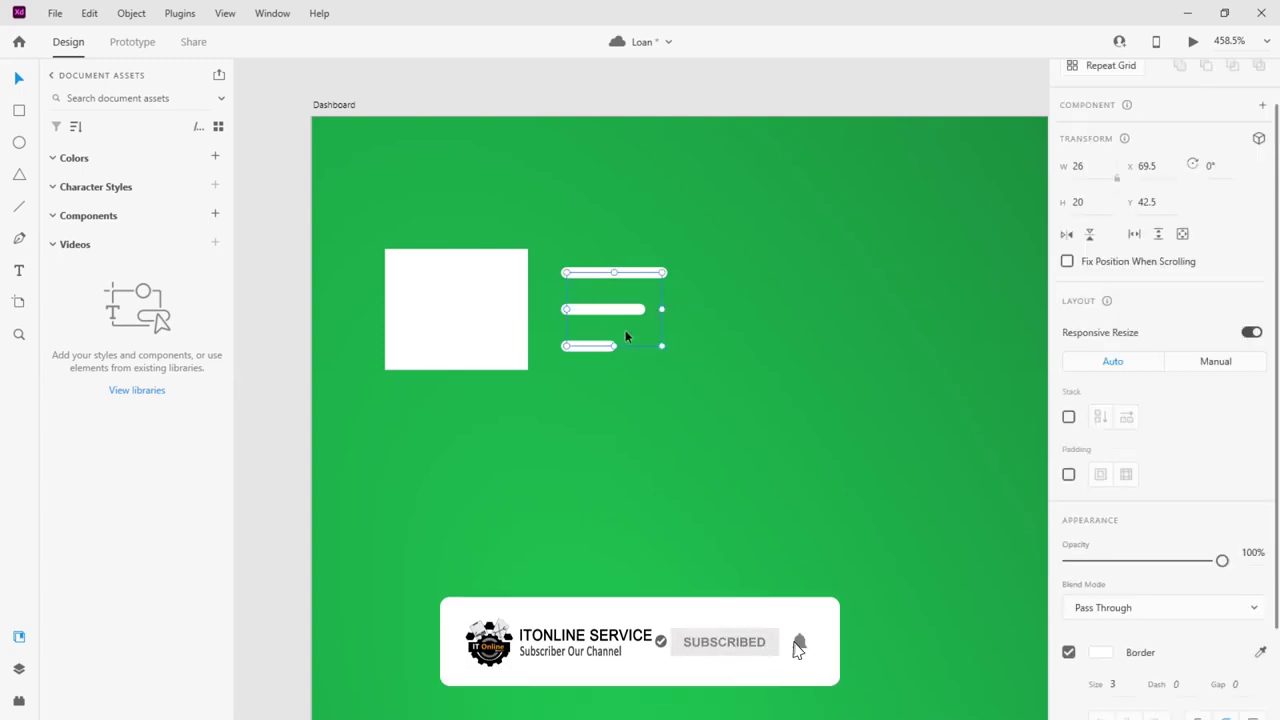
pyautogui.hotkey('ctrl', 'shift', 'g')
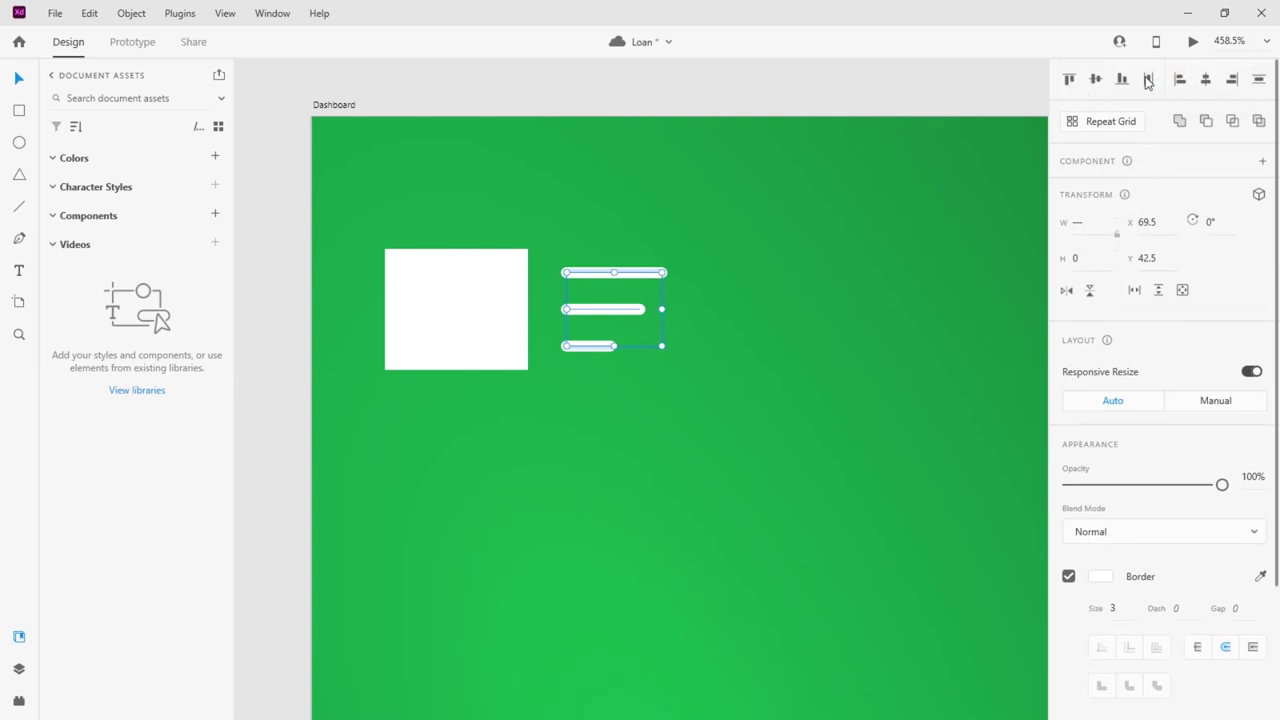
# Round the rectangle's corners and size it to 40 × 40
pyautogui.click(463, 309)
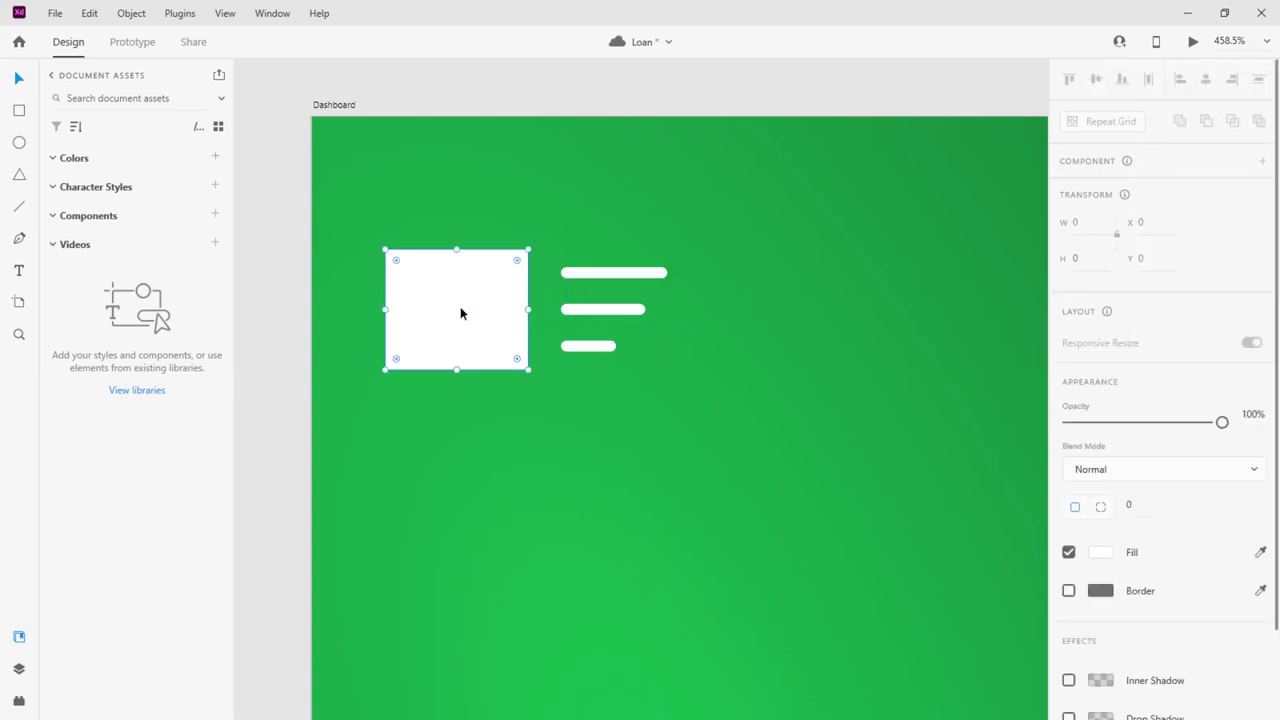
pyautogui.moveTo(397, 263); pyautogui.dragTo(407, 277)
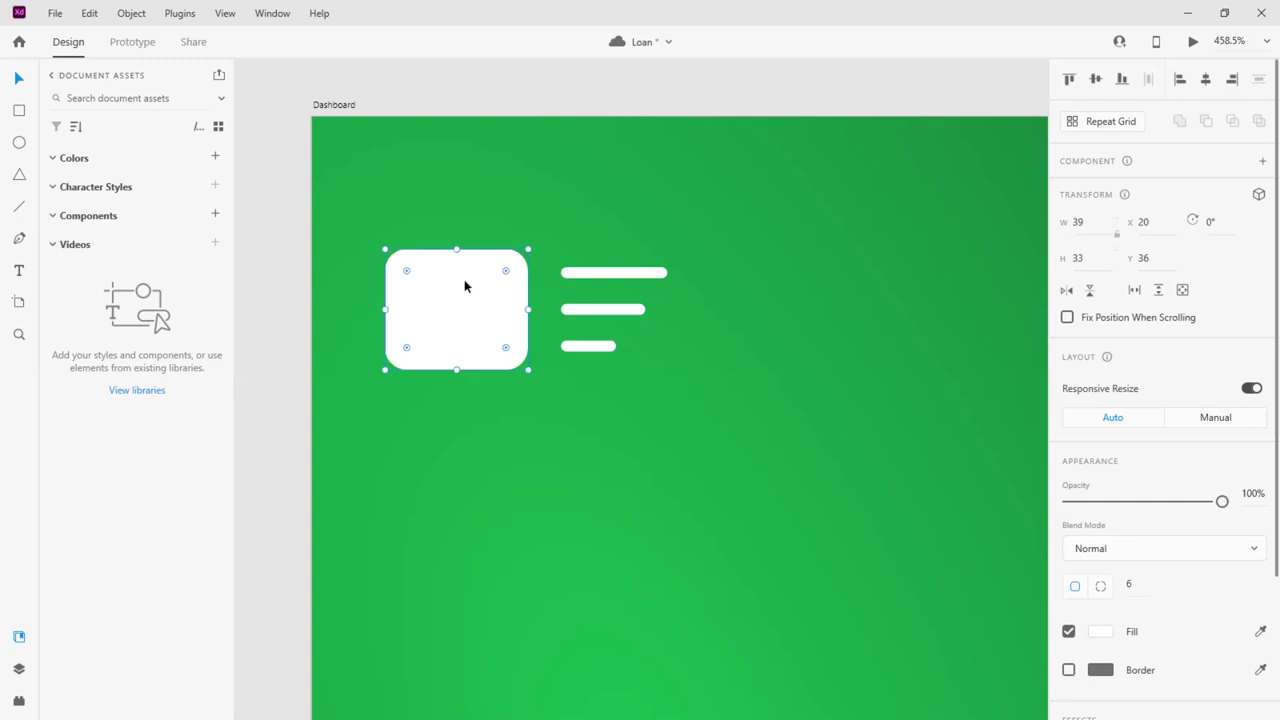
pyautogui.moveTo(528, 309); pyautogui.dragTo(464, 304)
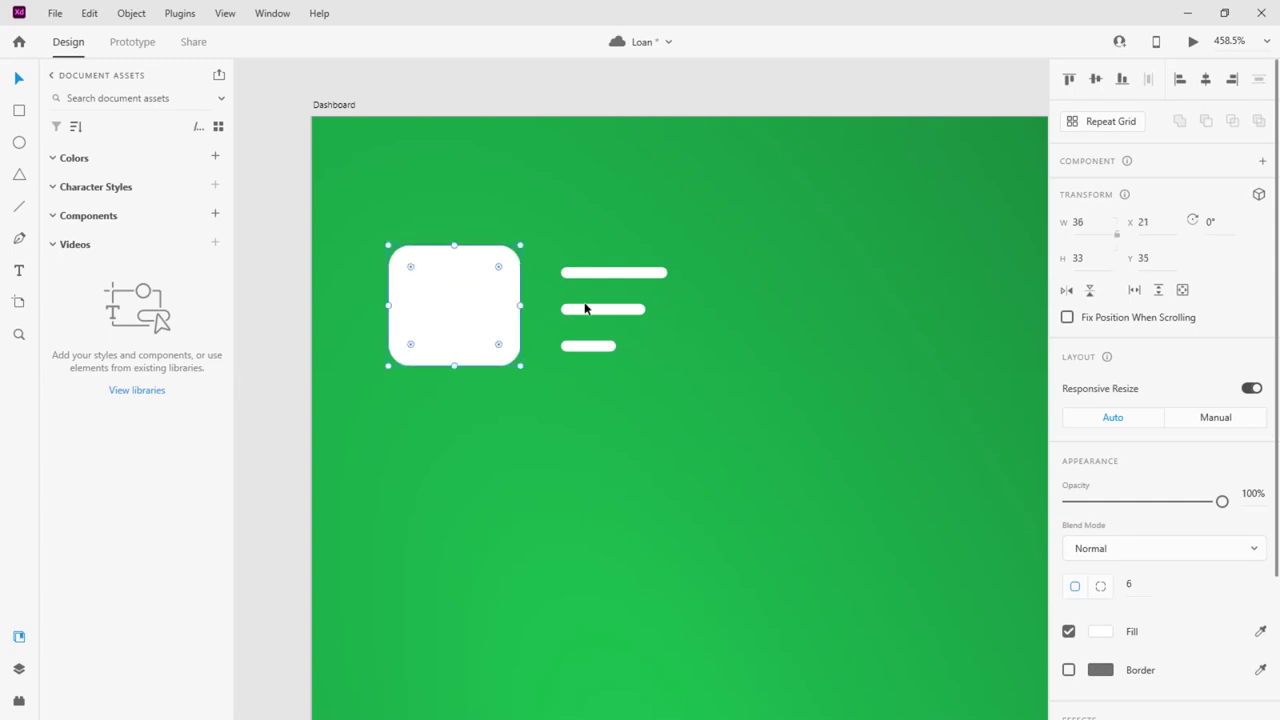
pyautogui.click(1078, 224)
pyautogui.write('40')
pyautogui.click(1076, 259)
pyautogui.write('4')
pyautogui.write('0')
pyautogui.press('Return')
# Move the bar group into the rectangle and fade the rectangle to about 29% opacity
pyautogui.click(568, 282)
pyautogui.moveTo(568, 282); pyautogui.dragTo(597, 289)
pyautogui.click(470, 320)
pyautogui.moveTo(1222, 502); pyautogui.dragTo(1110, 515)
pyautogui.moveTo(600, 289); pyautogui.dragTo(472, 285)
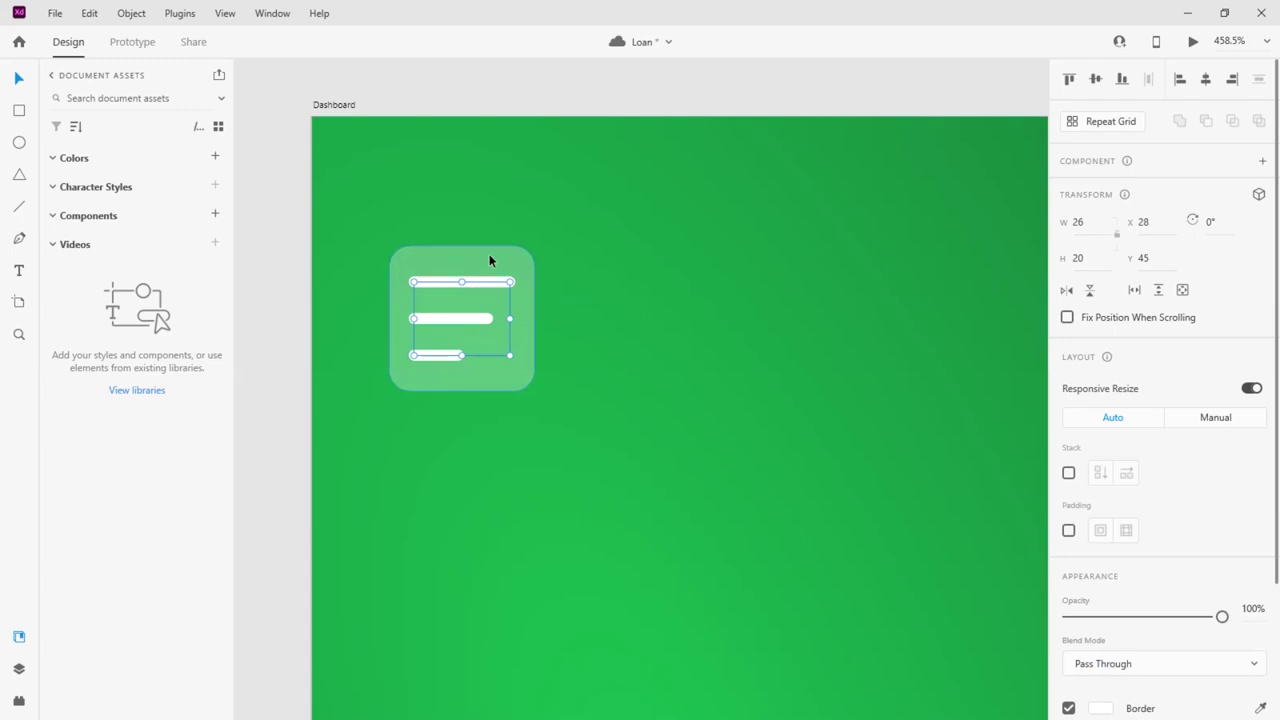
# Fade the rounded tile further to 21% opacity
pyautogui.click(489, 256)
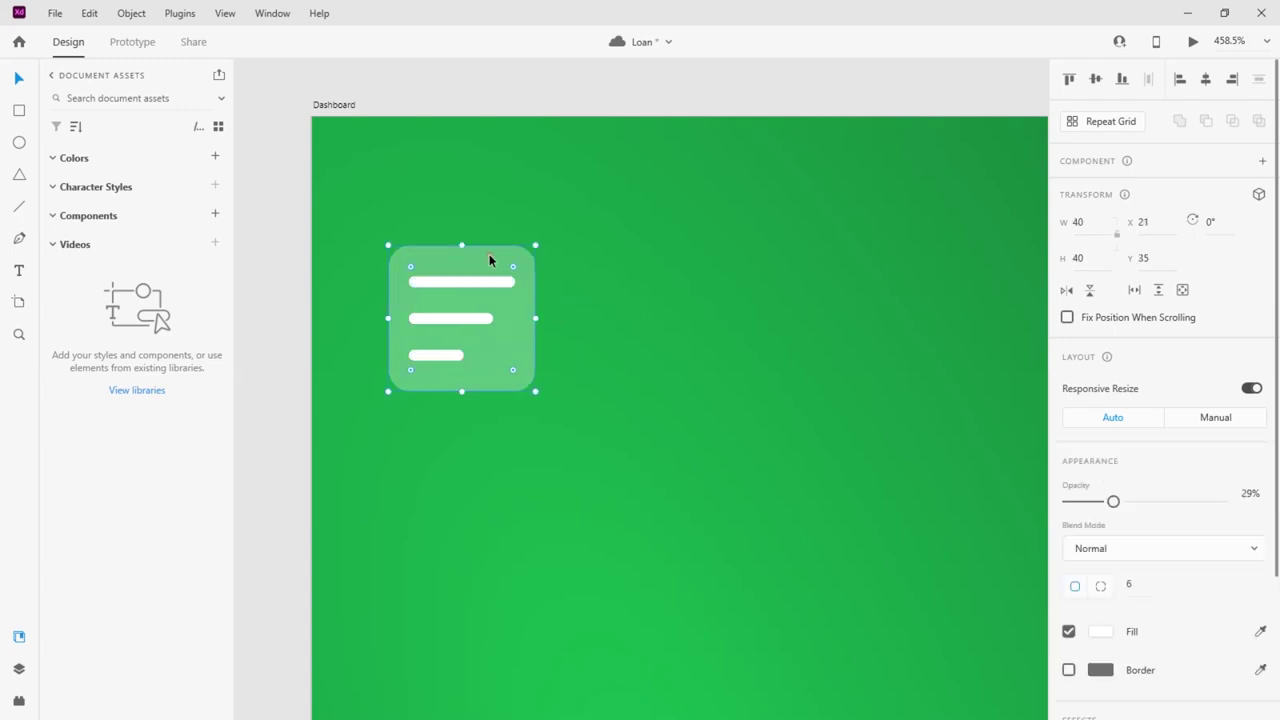
pyautogui.keyDown('shift'); pyautogui.click(444, 357); pyautogui.keyUp('shift')
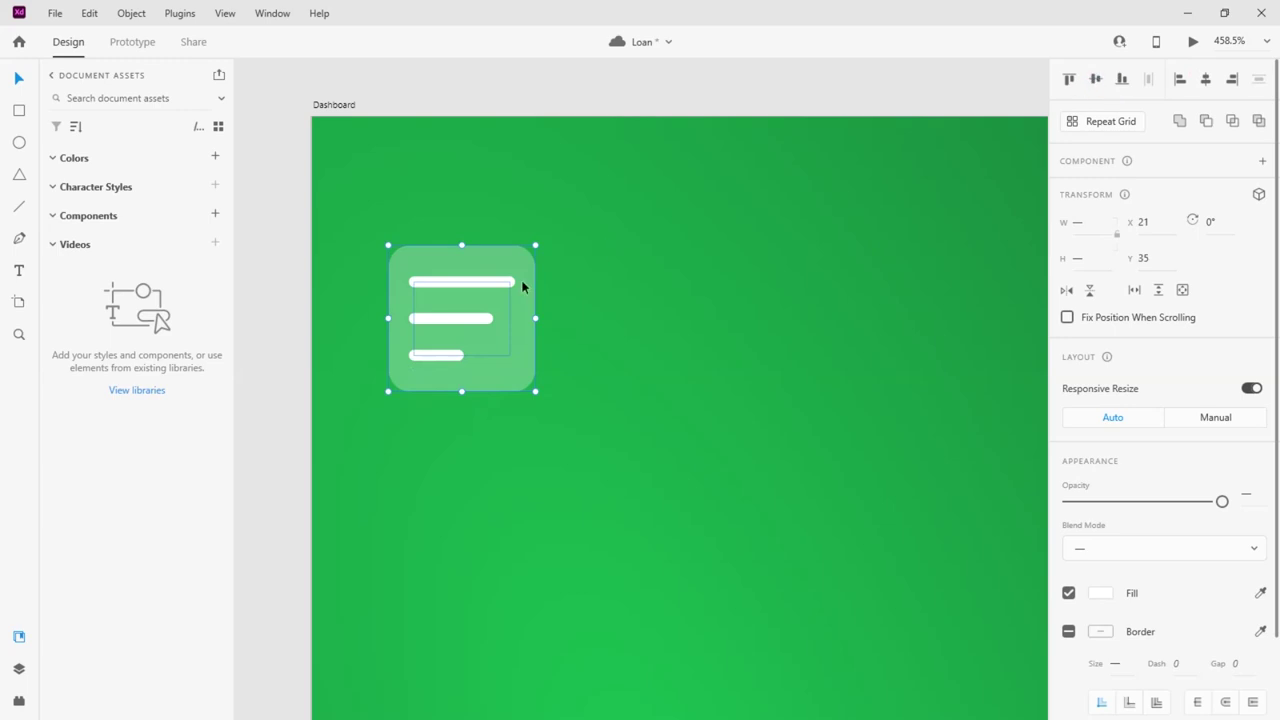
pyautogui.click(623, 331)
pyautogui.click(504, 372)
pyautogui.moveTo(1094, 498); pyautogui.dragTo(1043, 488)
pyautogui.click(442, 324)
pyautogui.scroll(-5, 442, 324)
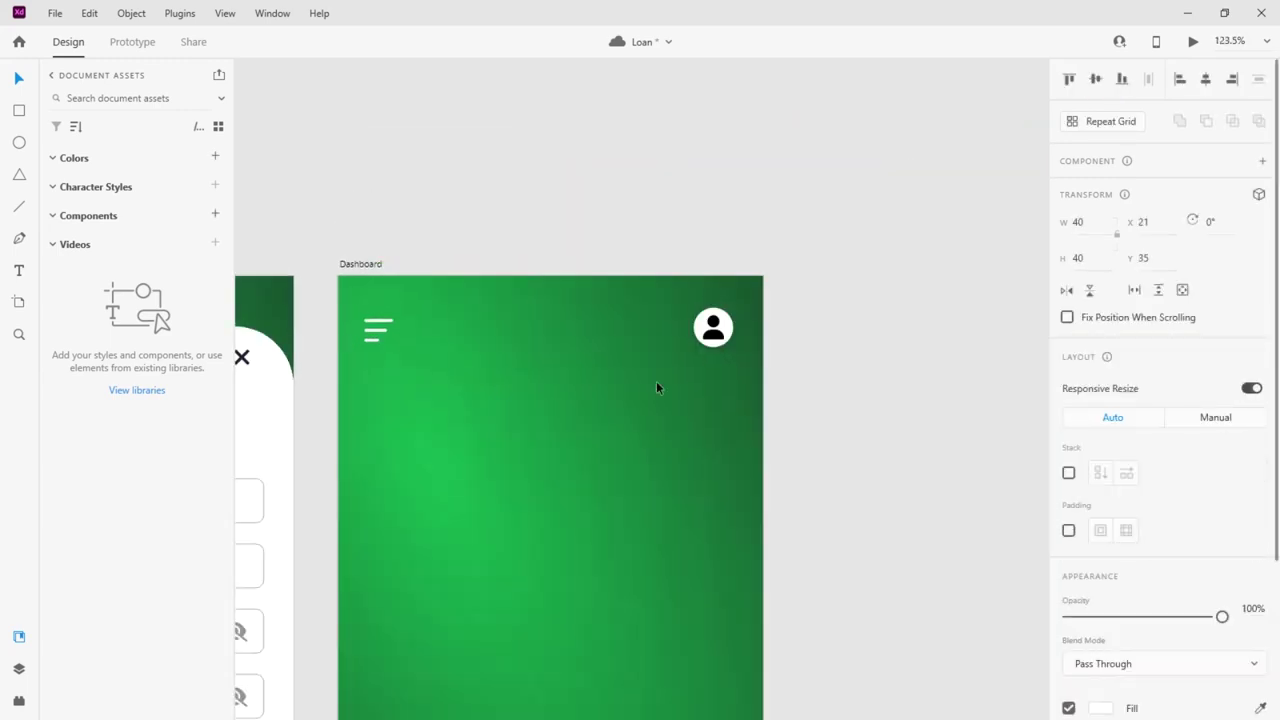
# Align the profile avatar vertically with the menu icon
pyautogui.keyDown('shift'); pyautogui.click(728, 325); pyautogui.keyUp('shift')
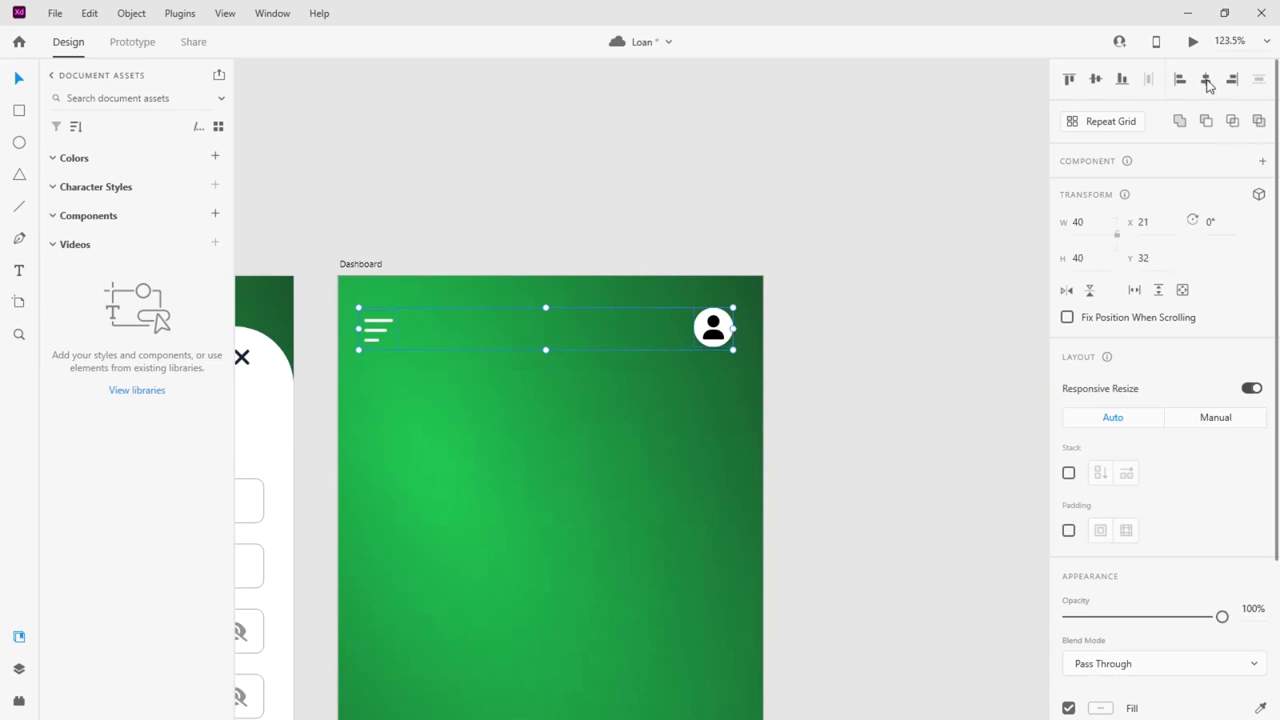
pyautogui.click(1095, 79)
pyautogui.click(683, 380)
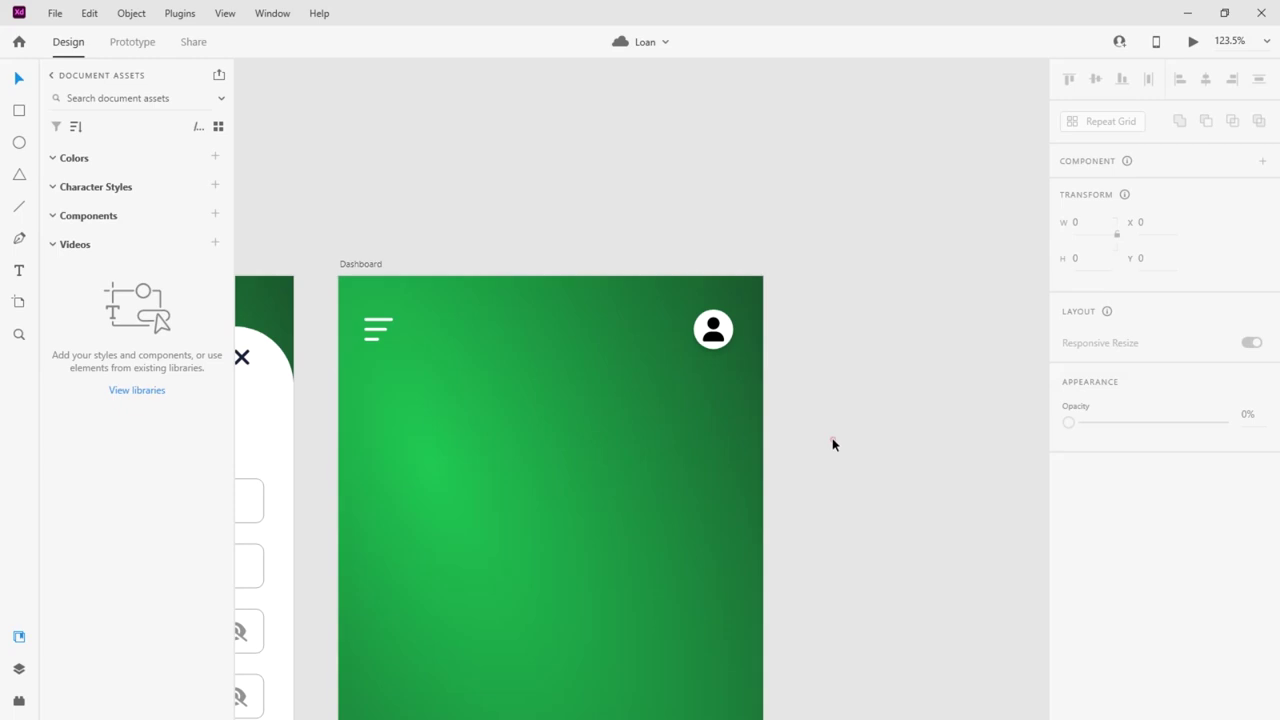
# Alt-drag a duplicate of the profile avatar just to its left
pyautogui.scroll(-2, 752, 421)
pyautogui.scroll(-4, 601, 327)
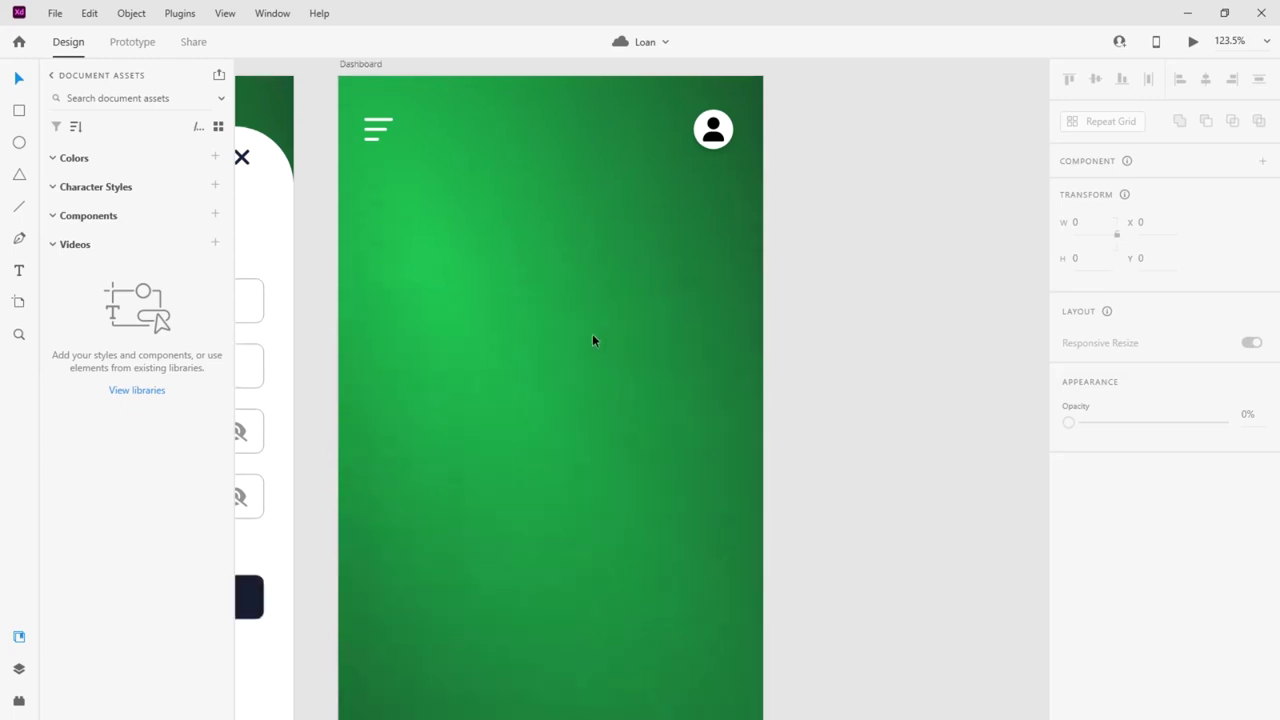
pyautogui.scroll(-3, 592, 333)
pyautogui.scroll(-1, 589, 332)
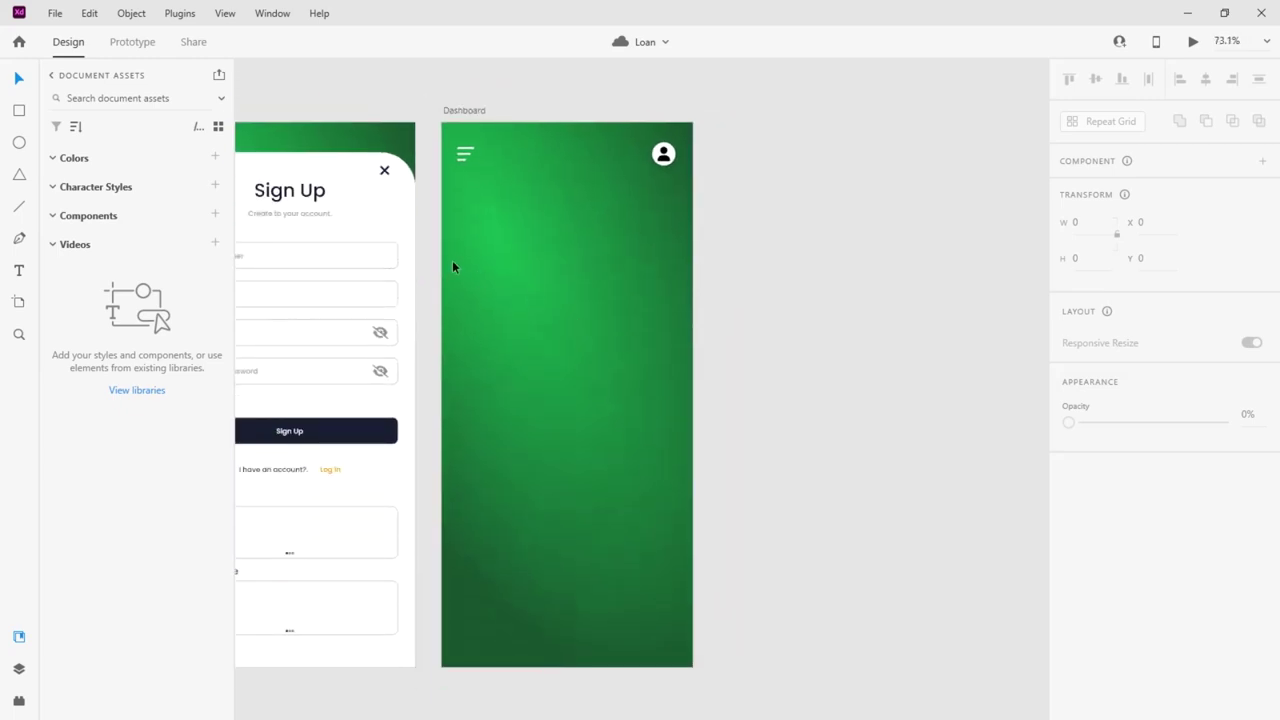
pyautogui.scroll(5, 458, 185)
pyautogui.click(490, 183)
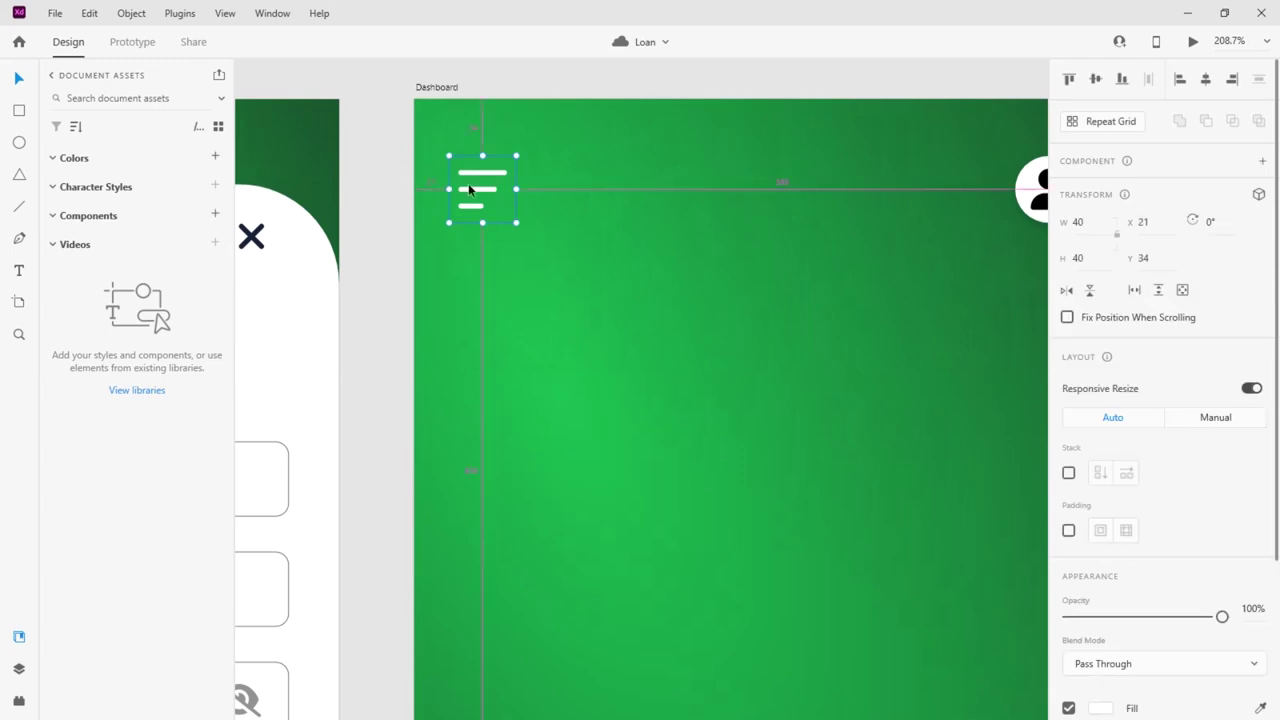
pyautogui.scroll(-2, 470, 186)
pyautogui.click(913, 196)
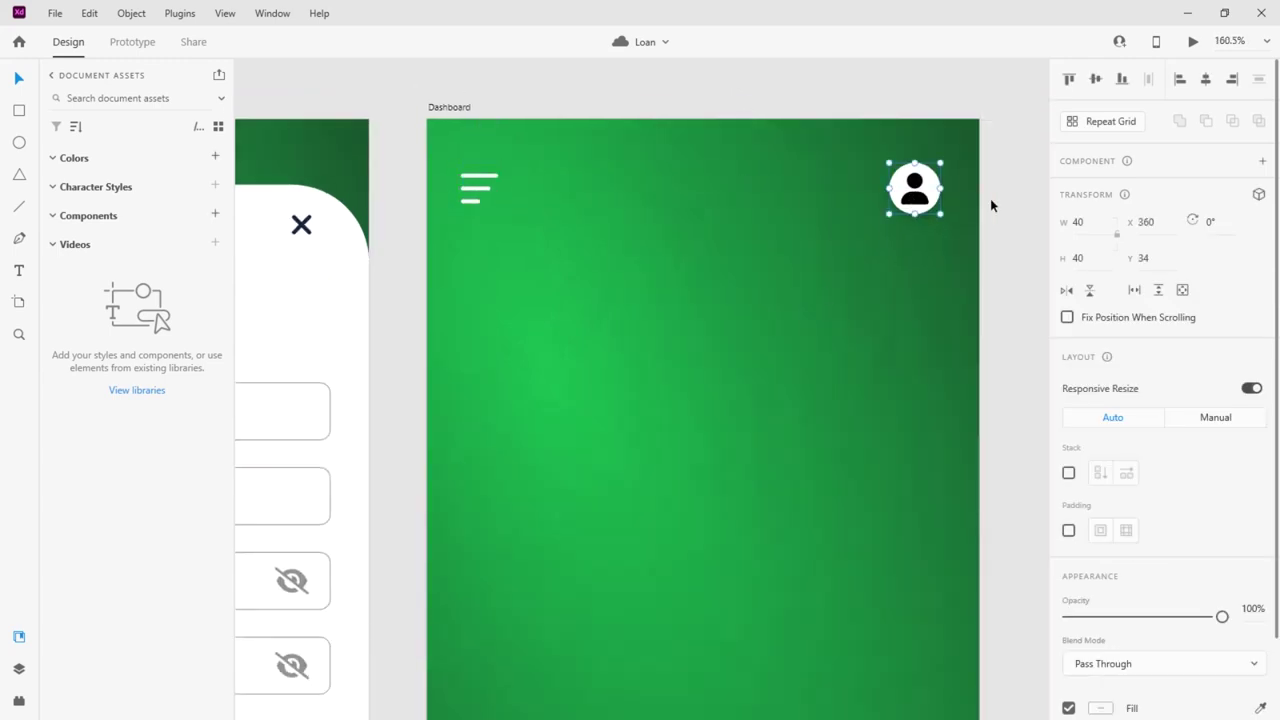
pyautogui.scroll(4, 996, 195)
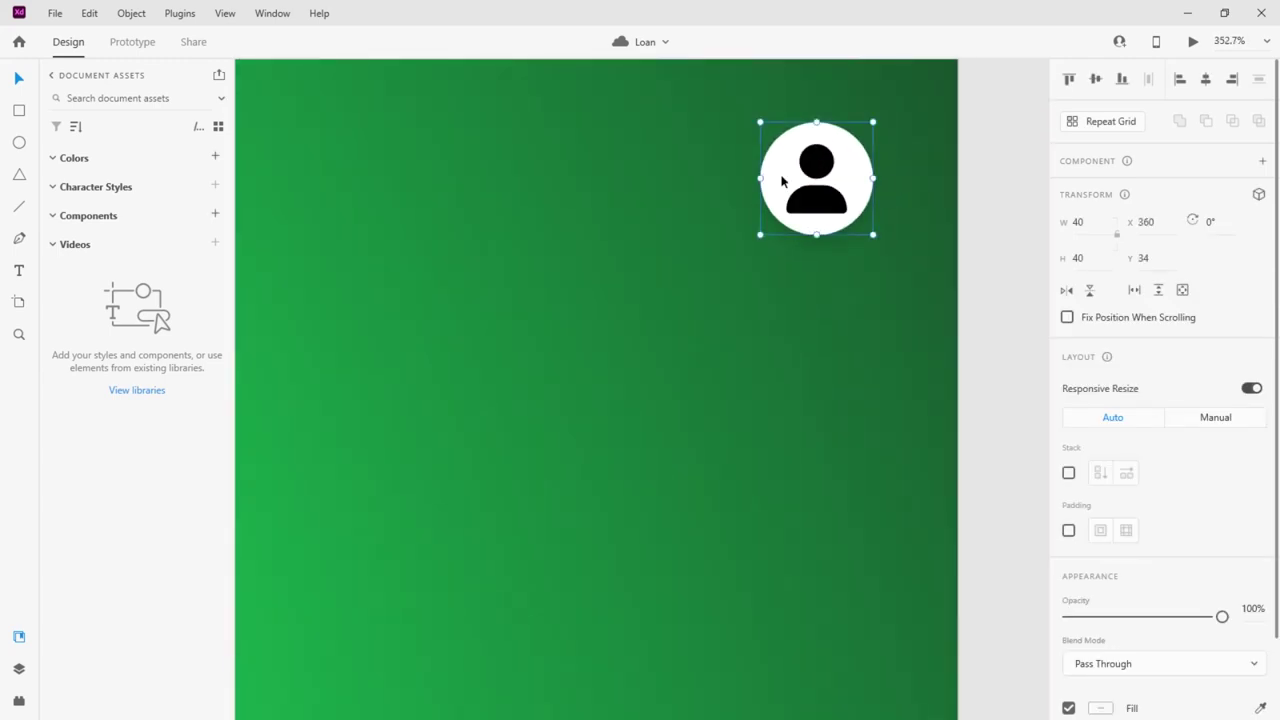
pyautogui.moveTo(782, 180); pyautogui.dragTo(649, 175)
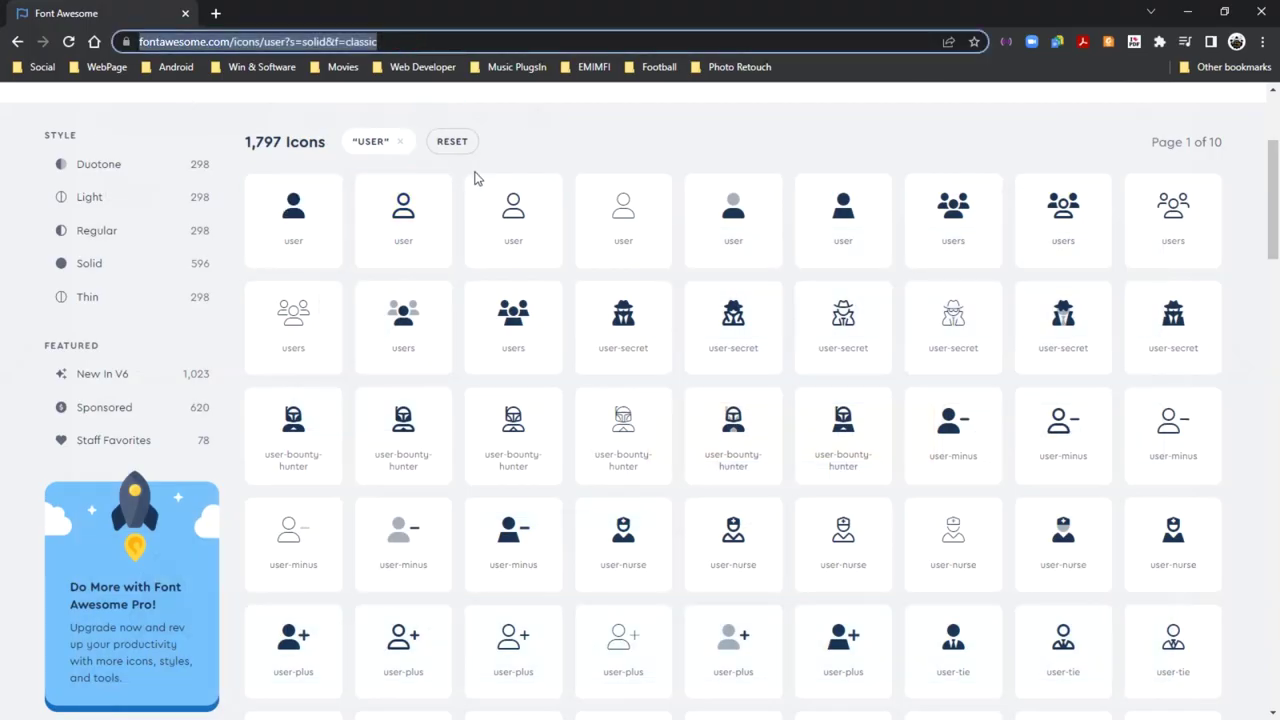
# Search Font Awesome for 'bell', after first trying 'noti'
pyautogui.scroll(3, 451, 174)
pyautogui.click(365, 197)
pyautogui.moveTo(365, 197); pyautogui.dragTo(289, 197)
pyautogui.write('noti')
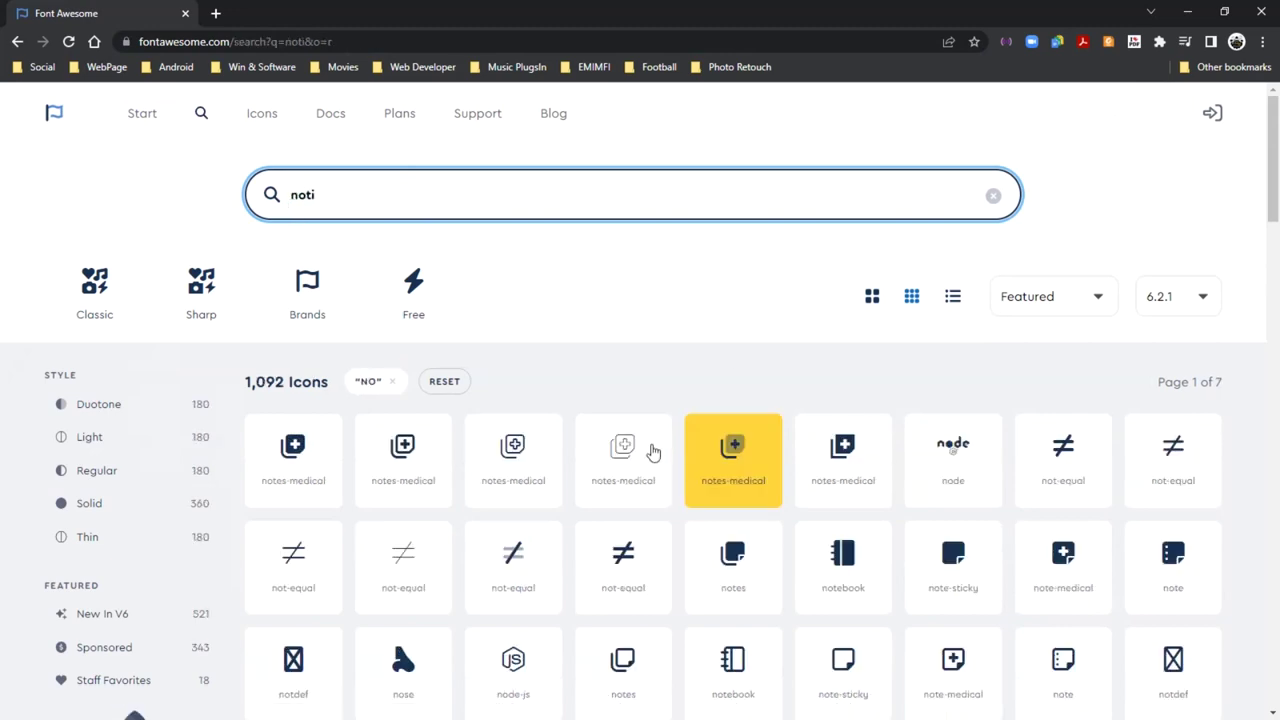
pyautogui.scroll(-2, 640, 486)
pyautogui.scroll(2, 640, 486)
pyautogui.moveTo(343, 202); pyautogui.dragTo(272, 195)
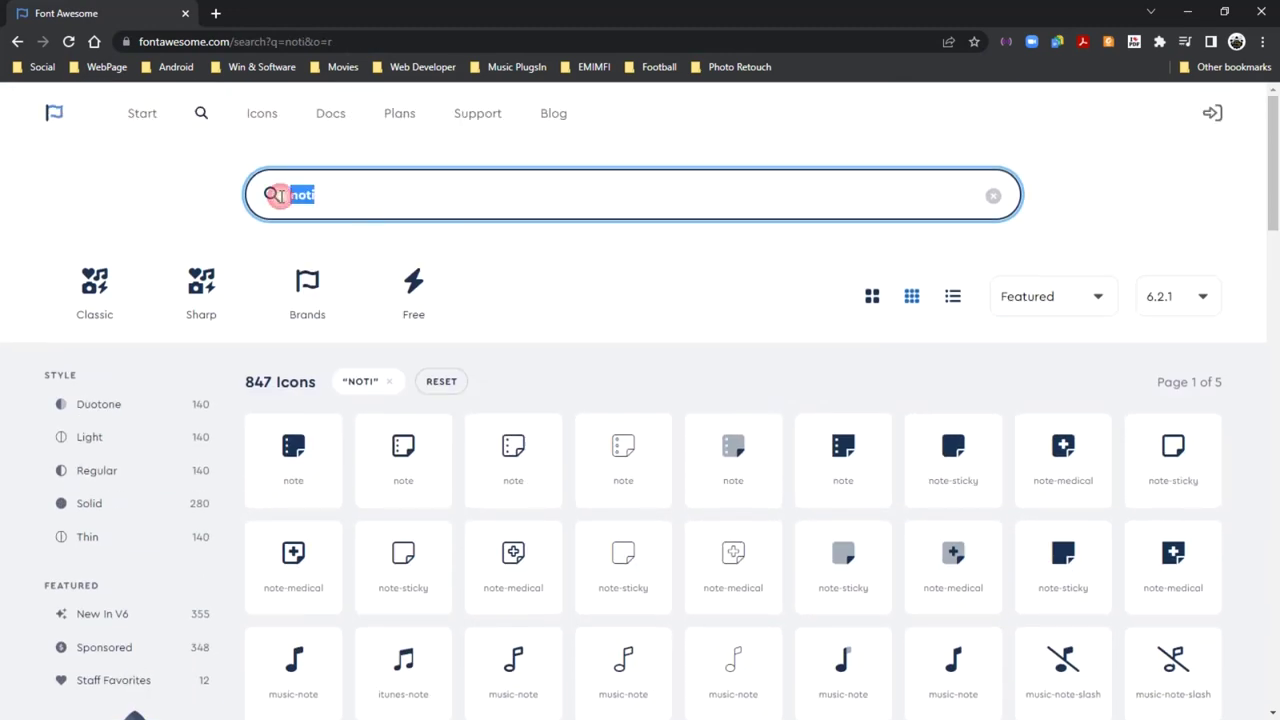
pyautogui.write('bell')
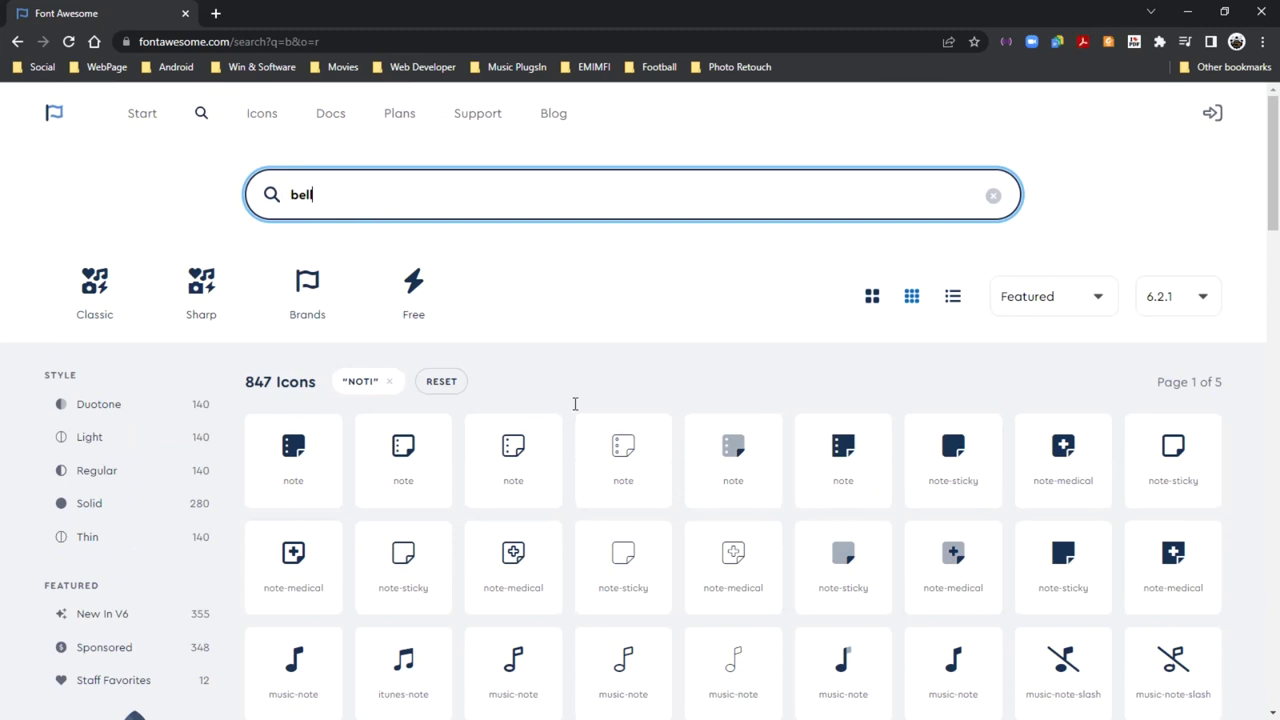
pyautogui.scroll(-2, 792, 444)
pyautogui.scroll(2, 792, 444)
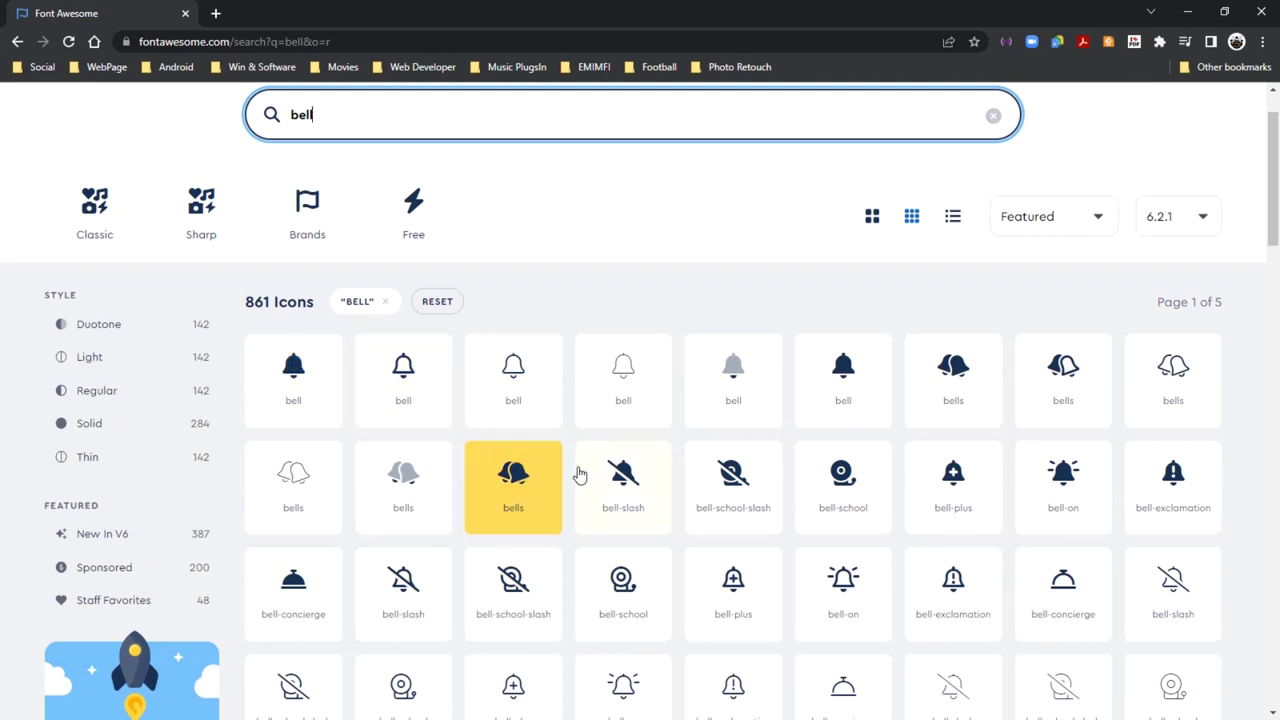
pyautogui.scroll(-5, 622, 465)
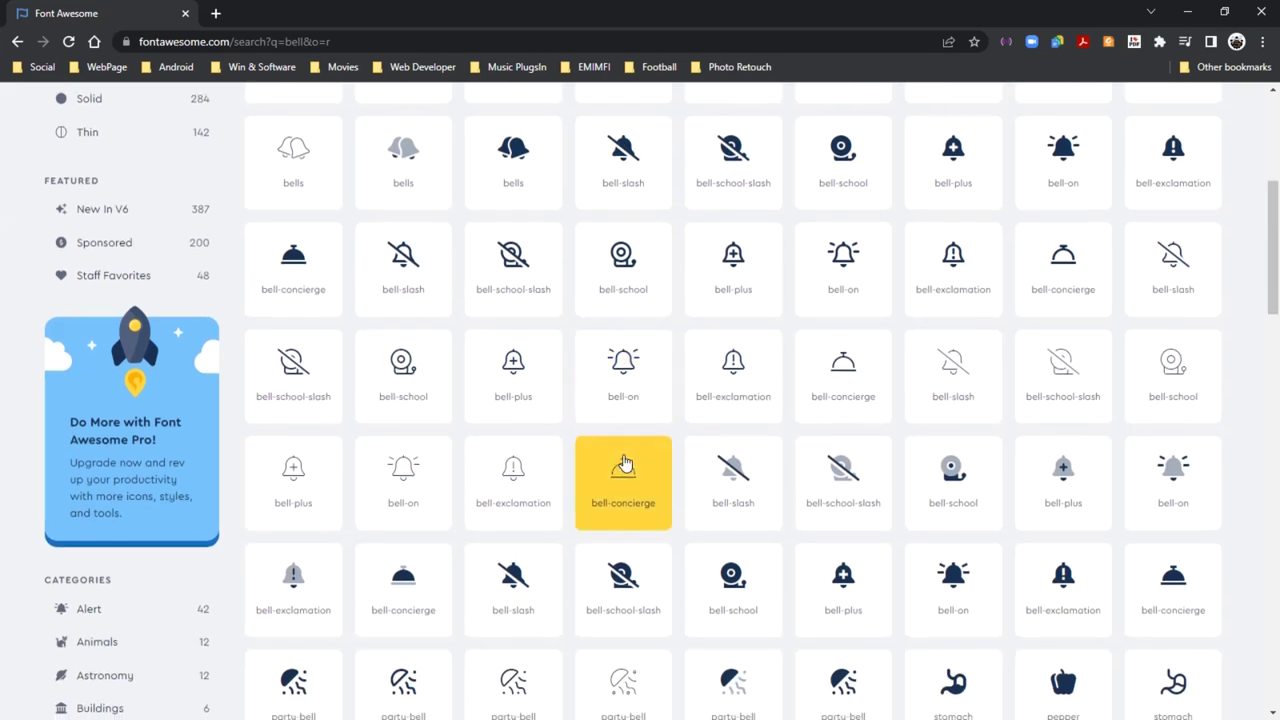
pyautogui.scroll(-3, 624, 462)
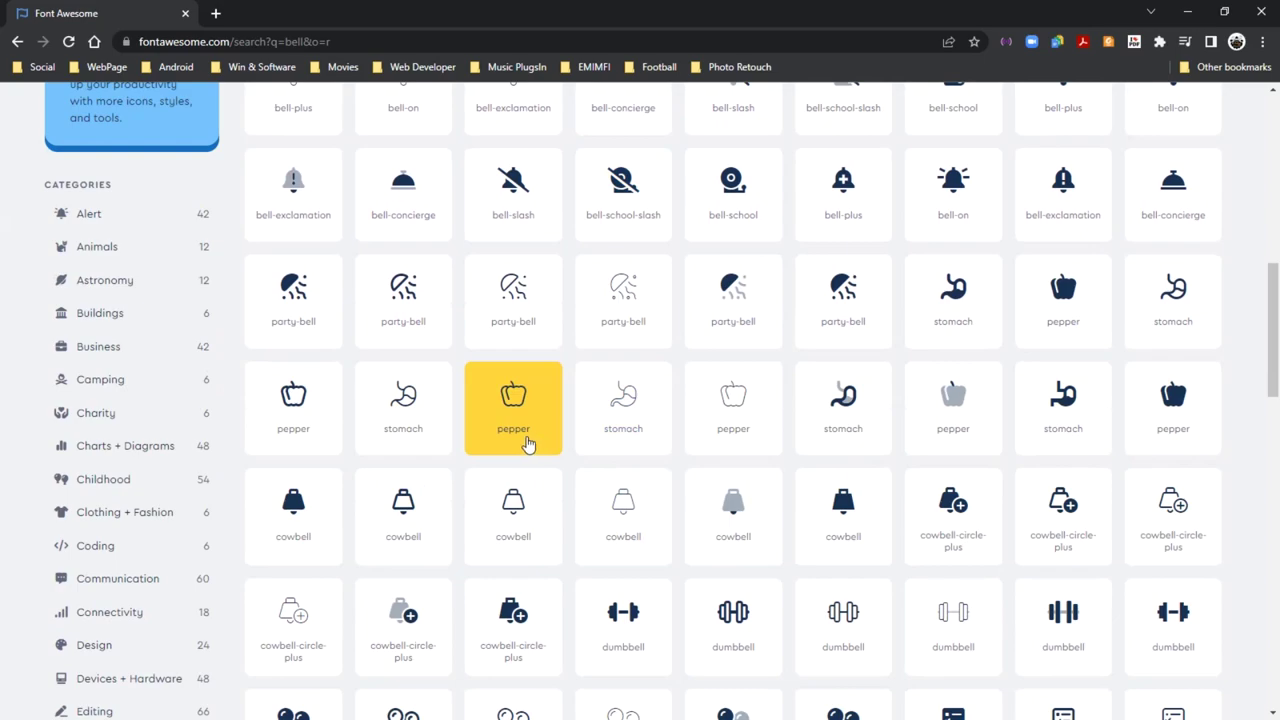
pyautogui.scroll(1, 528, 443)
pyautogui.scroll(-6, 528, 443)
pyautogui.scroll(12, 525, 441)
# Copy the solid bell icon's SVG code and return to the Dashboard's duplicate avatar
pyautogui.click(290, 450)
pyautogui.click(1068, 207)
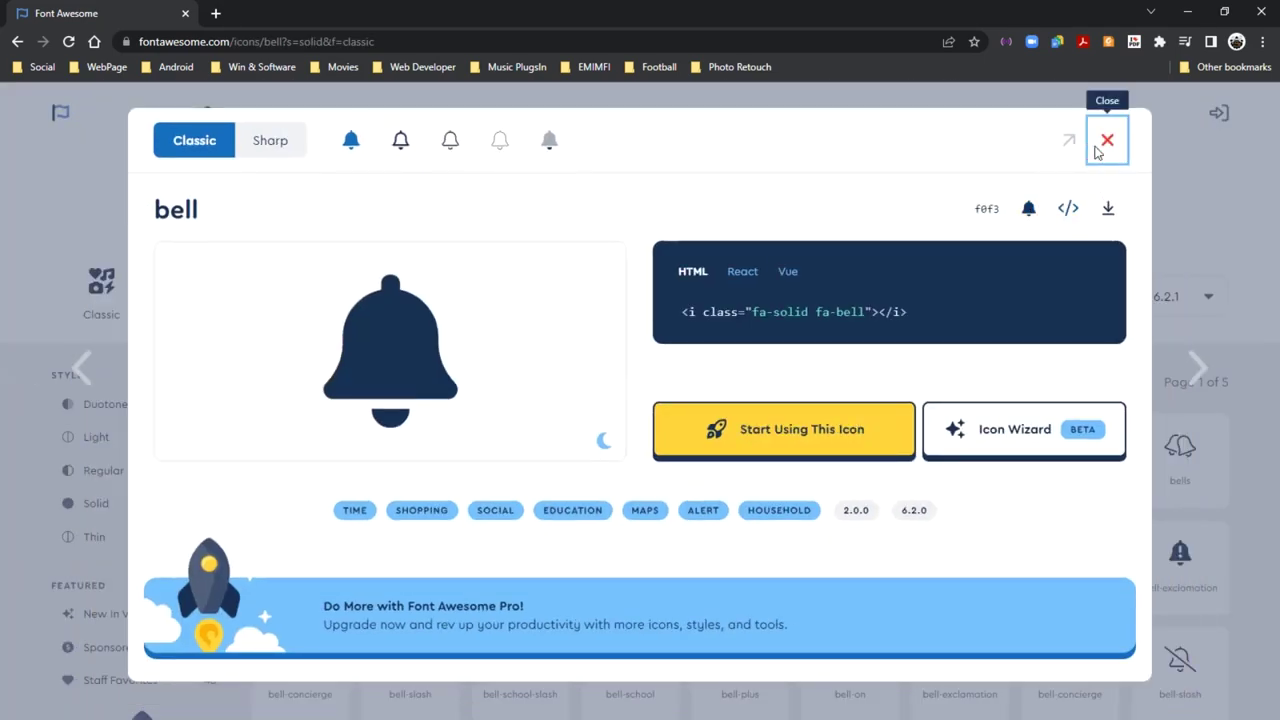
pyautogui.click(1187, 13)
pyautogui.click(677, 201)
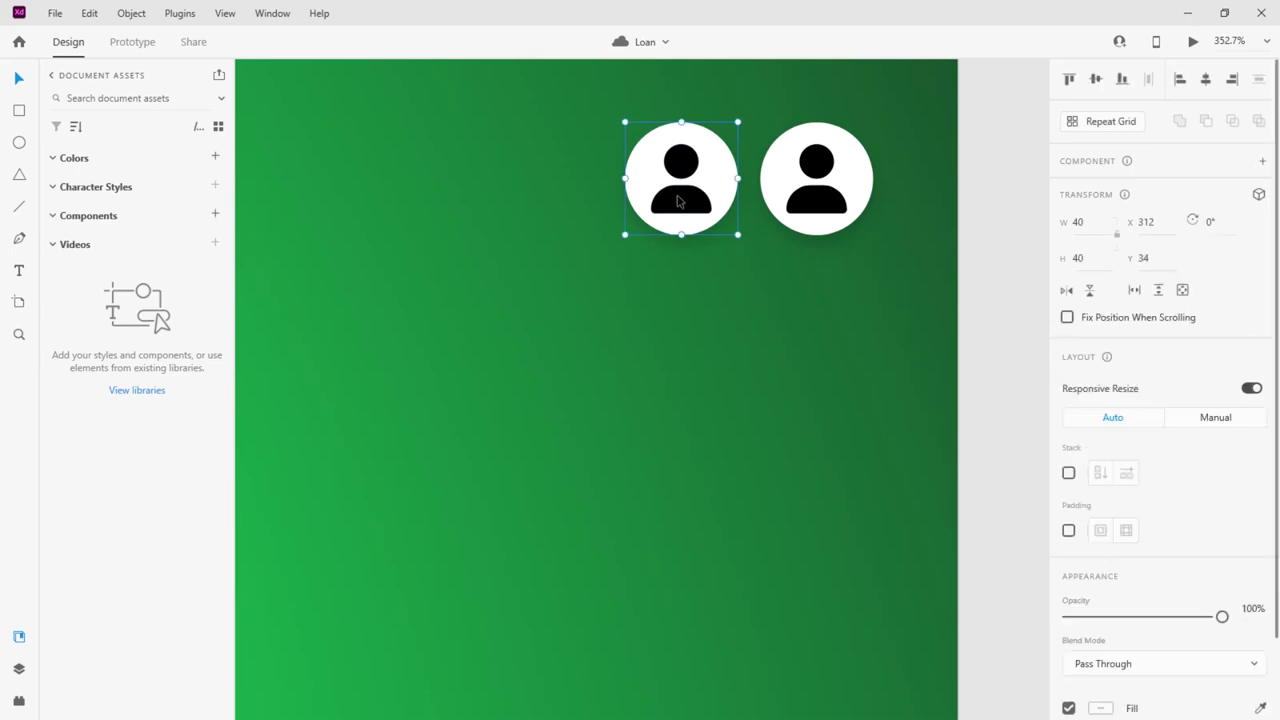
# Replace the duplicate avatar with the pasted bell, sized 35×40 beside the profile avatar
pyautogui.press('Delete')
pyautogui.hotkey('ctrl', 'v')
pyautogui.scroll(-5, 640, 233)
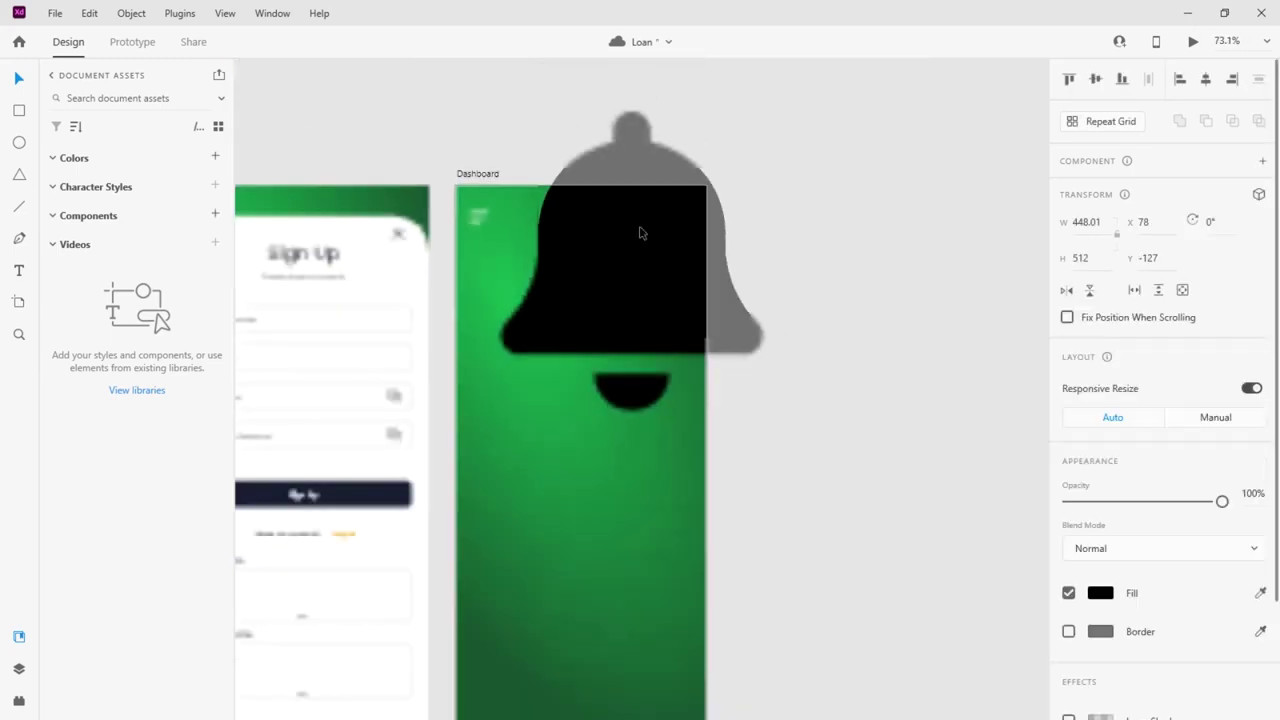
pyautogui.moveTo(762, 112); pyautogui.dragTo(655, 236)
pyautogui.scroll(8, 645, 265)
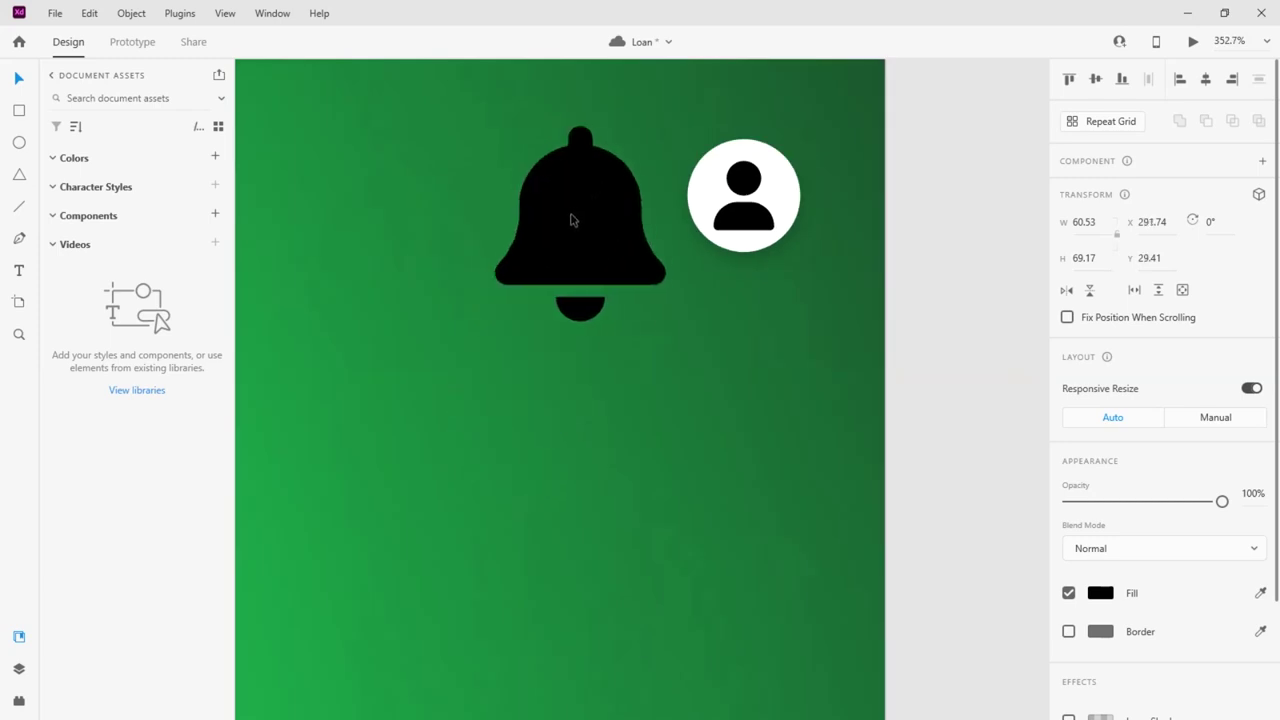
pyautogui.moveTo(573, 220); pyautogui.dragTo(571, 229)
pyautogui.moveTo(660, 334); pyautogui.dragTo(590, 251)
pyautogui.moveTo(556, 186); pyautogui.dragTo(589, 181)
# Add a small borderless bright red ellipse at the bell's top corner as a notification dot
pyautogui.click(19, 142)
pyautogui.scroll(5, 601, 150)
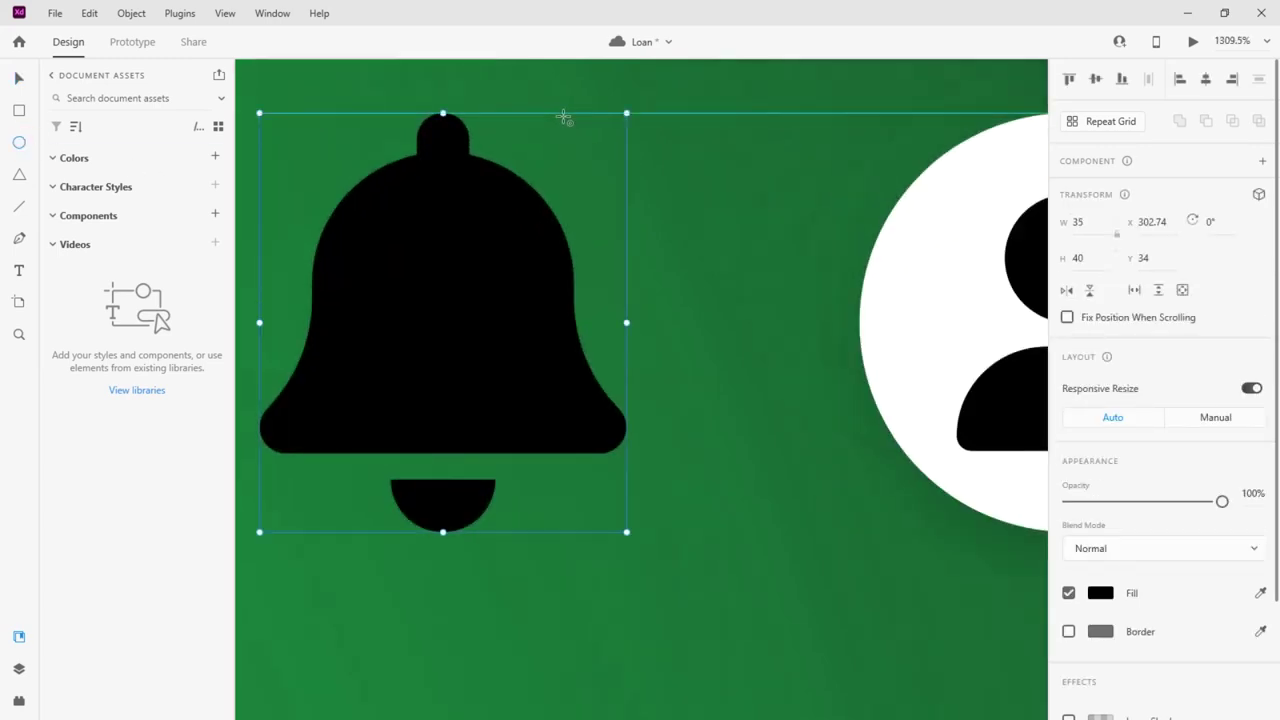
pyautogui.moveTo(557, 124)
pyautogui.mouseDown()
pyautogui.moveTo(608, 175)
pyautogui.moveTo(588, 128)
pyautogui.mouseUp()
pyautogui.click(19, 78)
pyautogui.click(1068, 631)
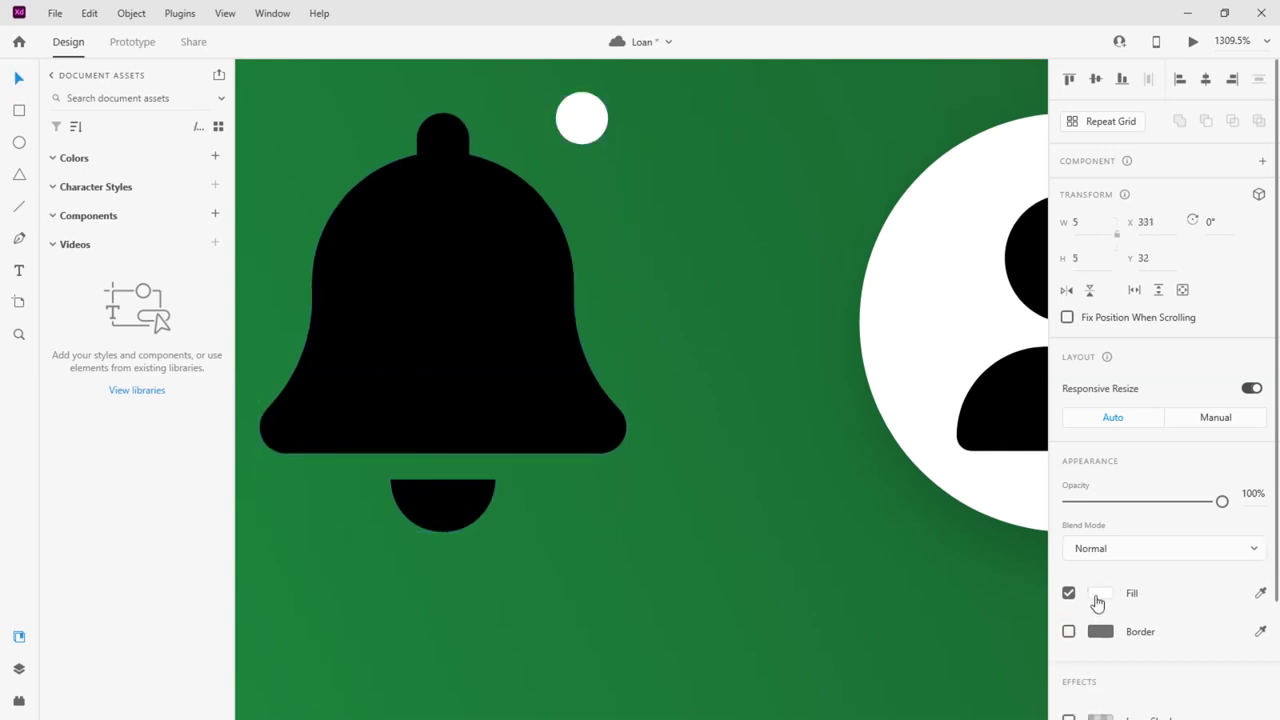
pyautogui.click(1100, 593)
pyautogui.click(966, 534)
pyautogui.moveTo(977, 517); pyautogui.dragTo(1014, 480)
pyautogui.click(523, 417)
# Change the bell's fill colour to white
pyautogui.click(523, 417)
pyautogui.click(1097, 593)
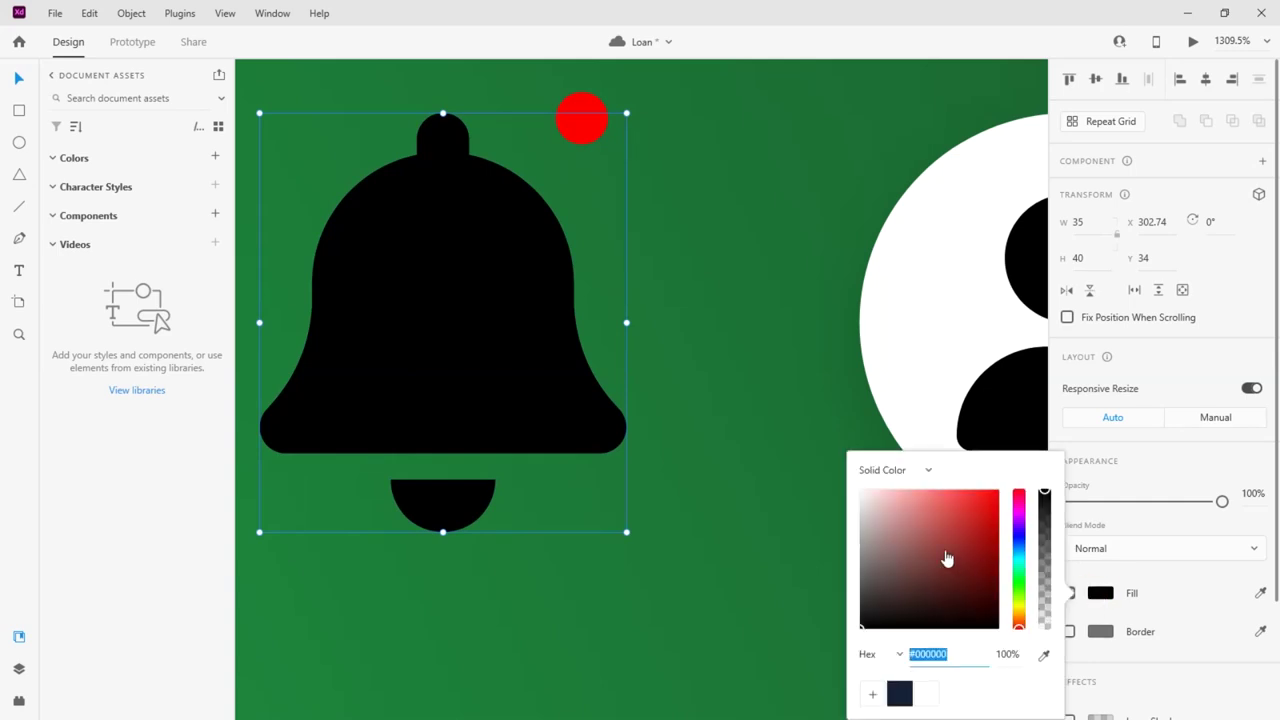
pyautogui.click(862, 493)
pyautogui.click(734, 496)
# Resize the bell to 40 px tall, fine-tuning it against the alignment guide
pyautogui.scroll(-10, 740, 480)
pyautogui.scroll(-2, 749, 477)
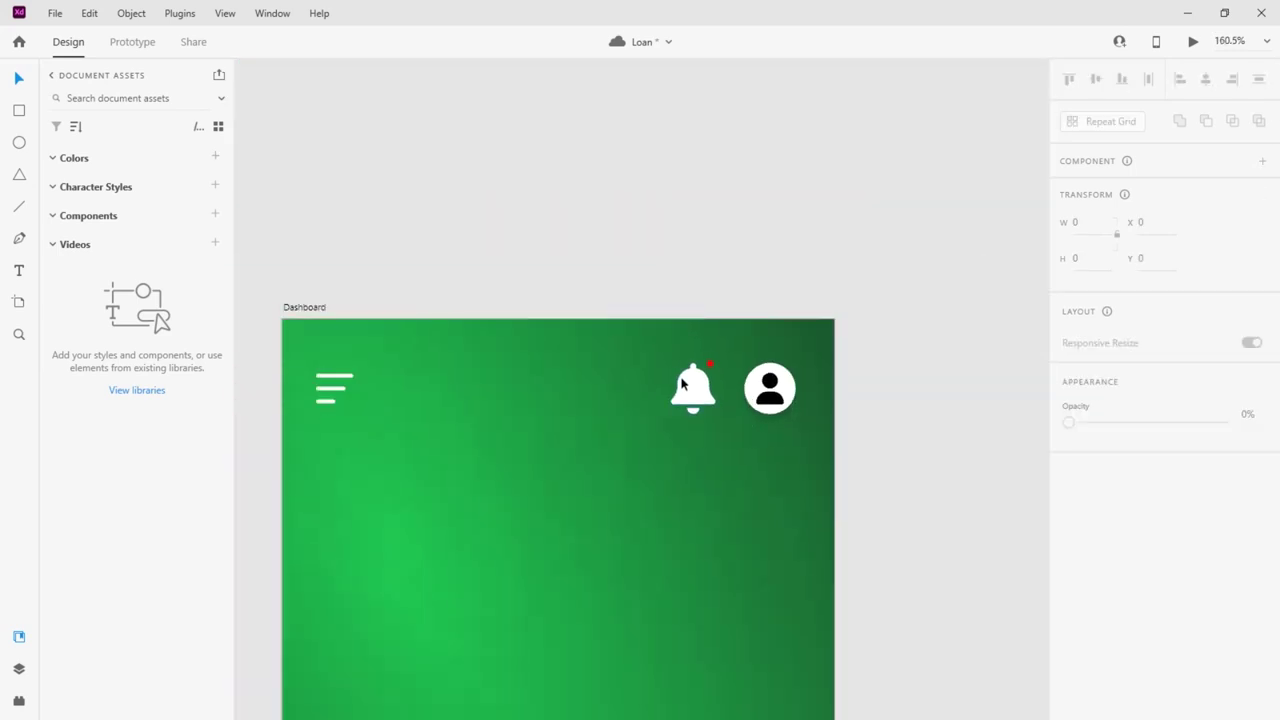
pyautogui.scroll(3, 709, 382)
pyautogui.click(708, 382)
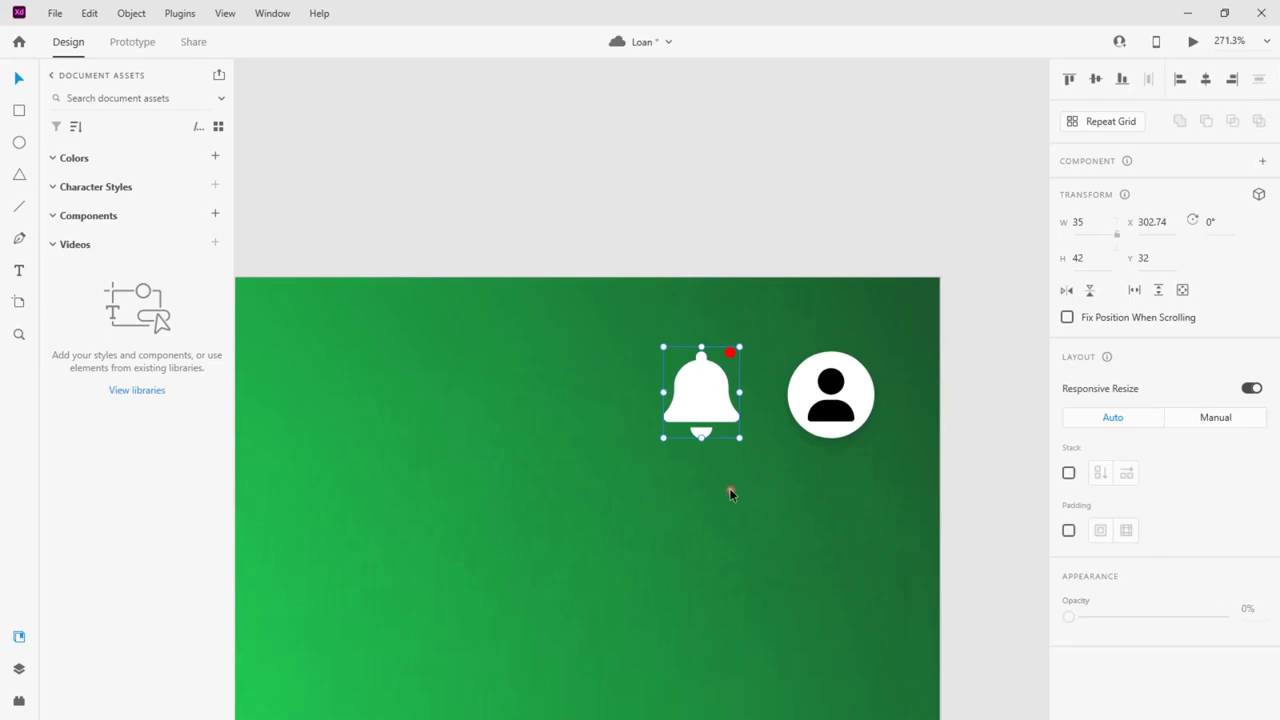
pyautogui.click(812, 465)
pyautogui.scroll(-4, 818, 466)
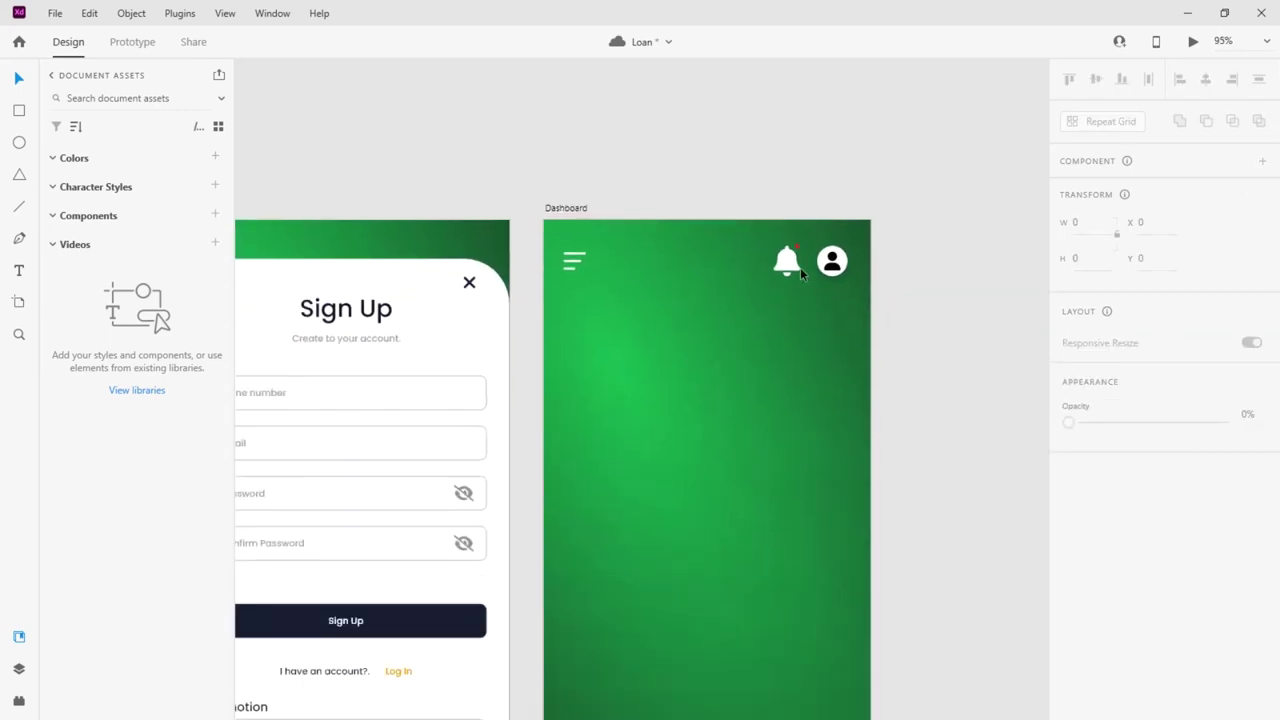
pyautogui.click(790, 261)
pyautogui.scroll(6, 788, 262)
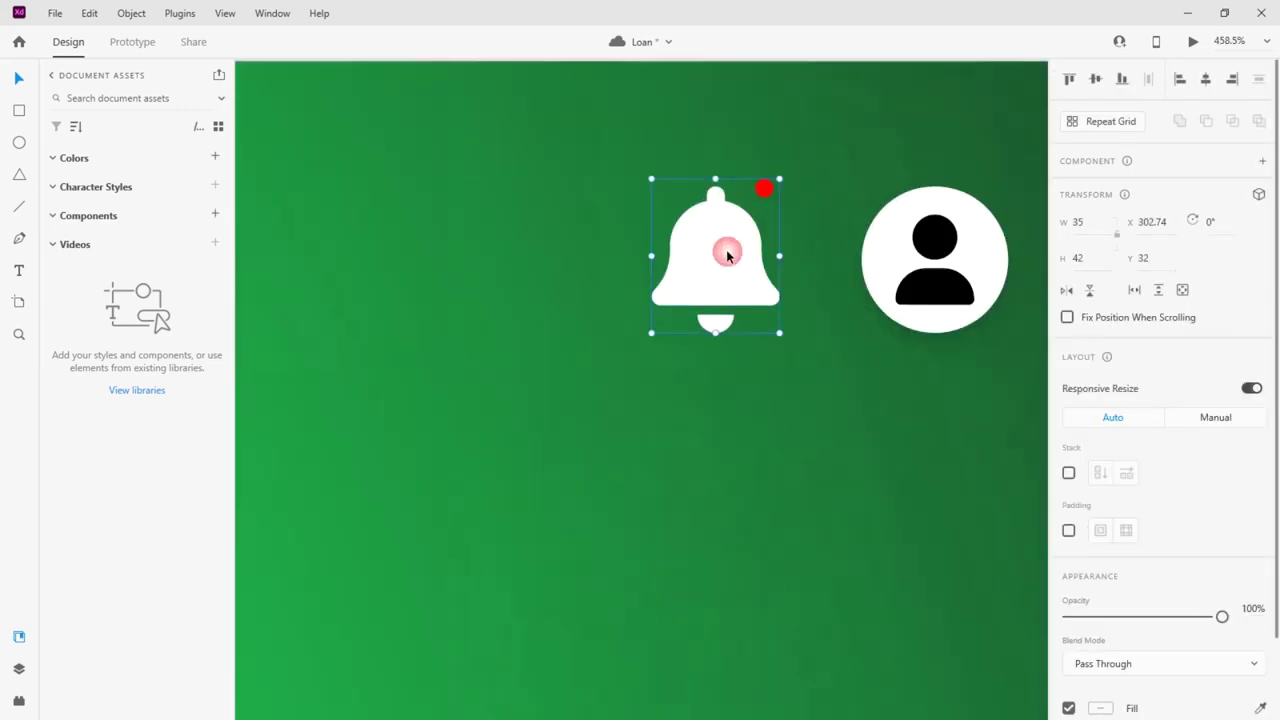
pyautogui.moveTo(656, 180); pyautogui.dragTo(662, 187)
pyautogui.moveTo(657, 335); pyautogui.dragTo(666, 334)
pyautogui.click(672, 404)
pyautogui.scroll(-5, 677, 395)
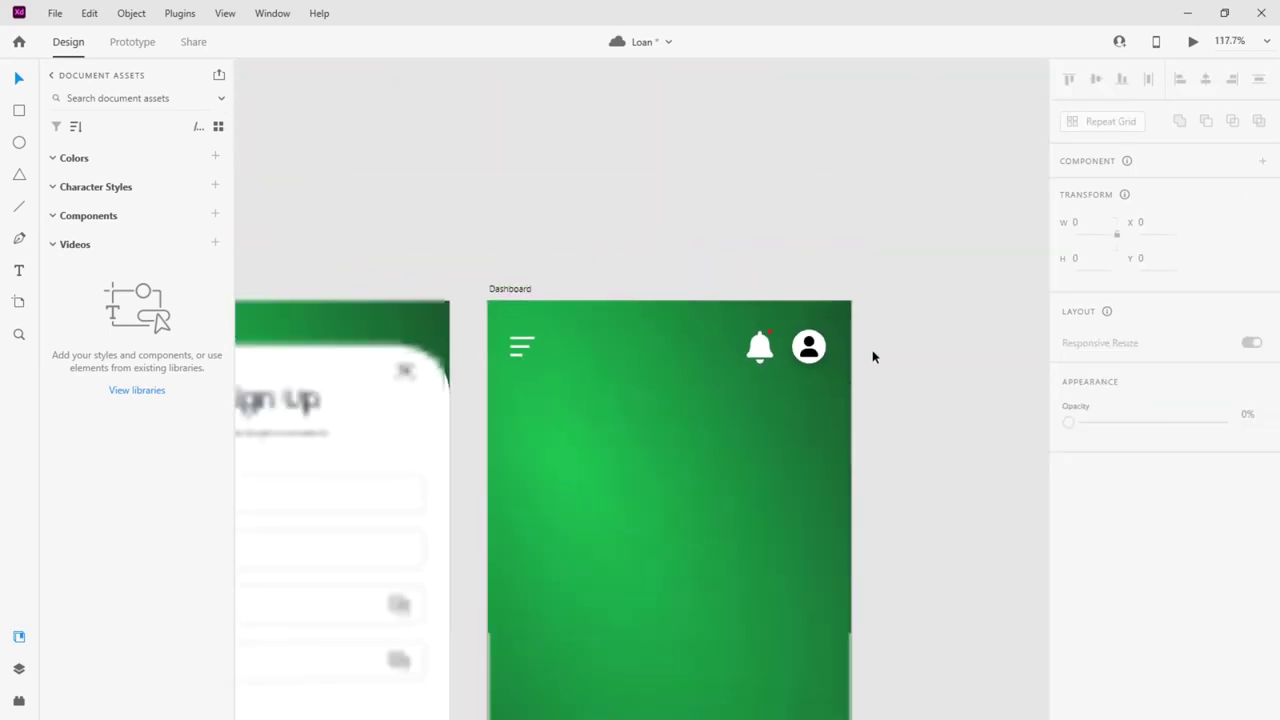
pyautogui.scroll(-3, 872, 357)
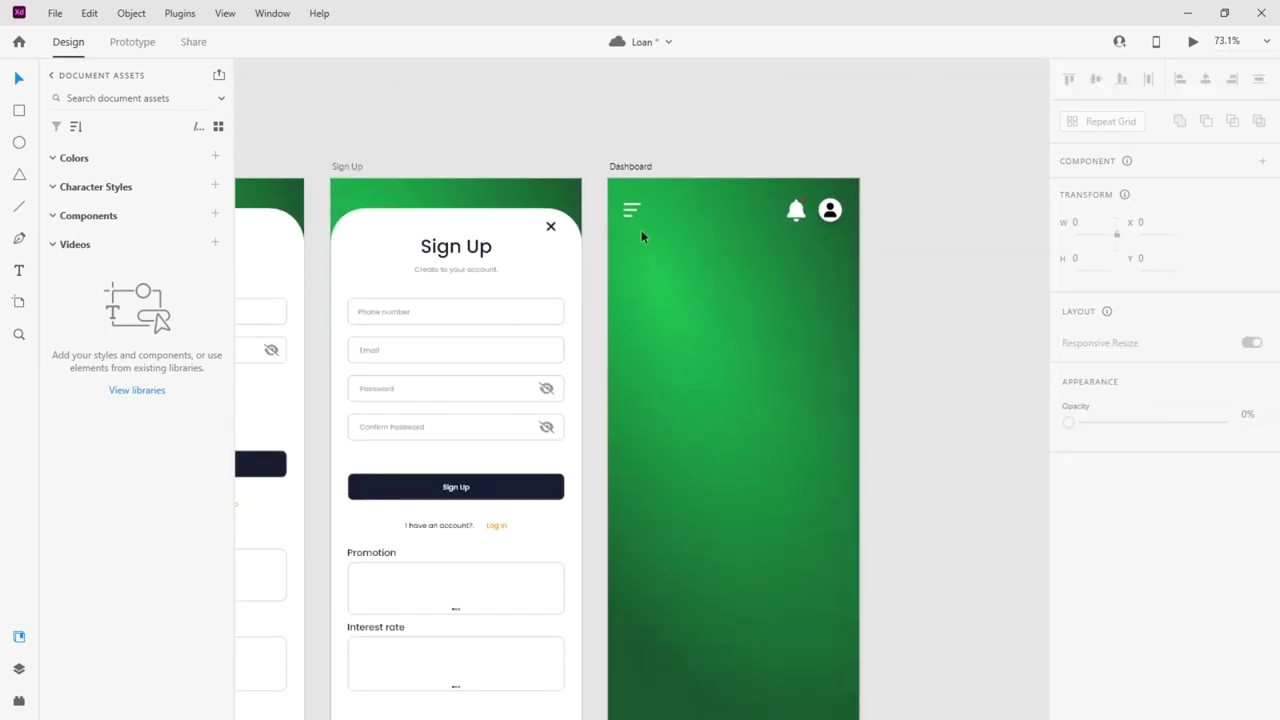
pyautogui.scroll(-2, 698, 352)
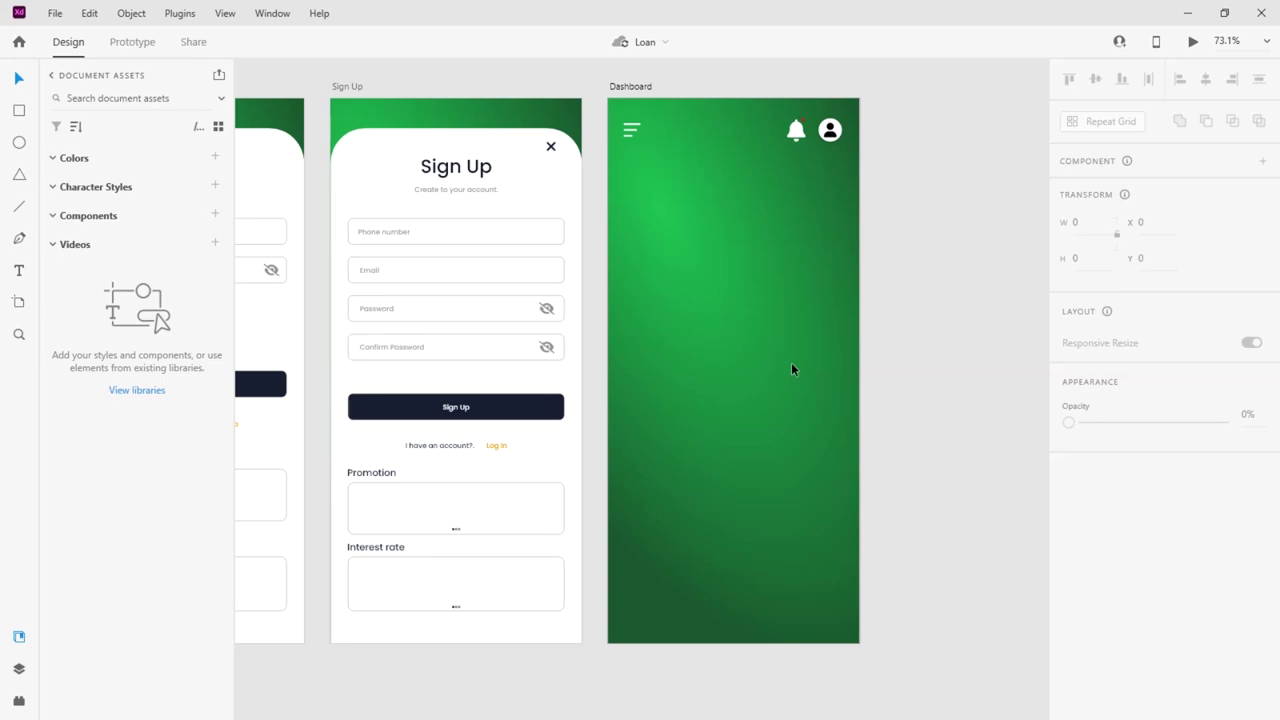
# Wire the Log In button to the Dashboard screen in Prototype mode
pyautogui.scroll(-3, 1040, 290)
pyautogui.scroll(3, 805, 305)
pyautogui.scroll(-1, 690, 294)
pyautogui.click(510, 327)
pyautogui.click(132, 41)
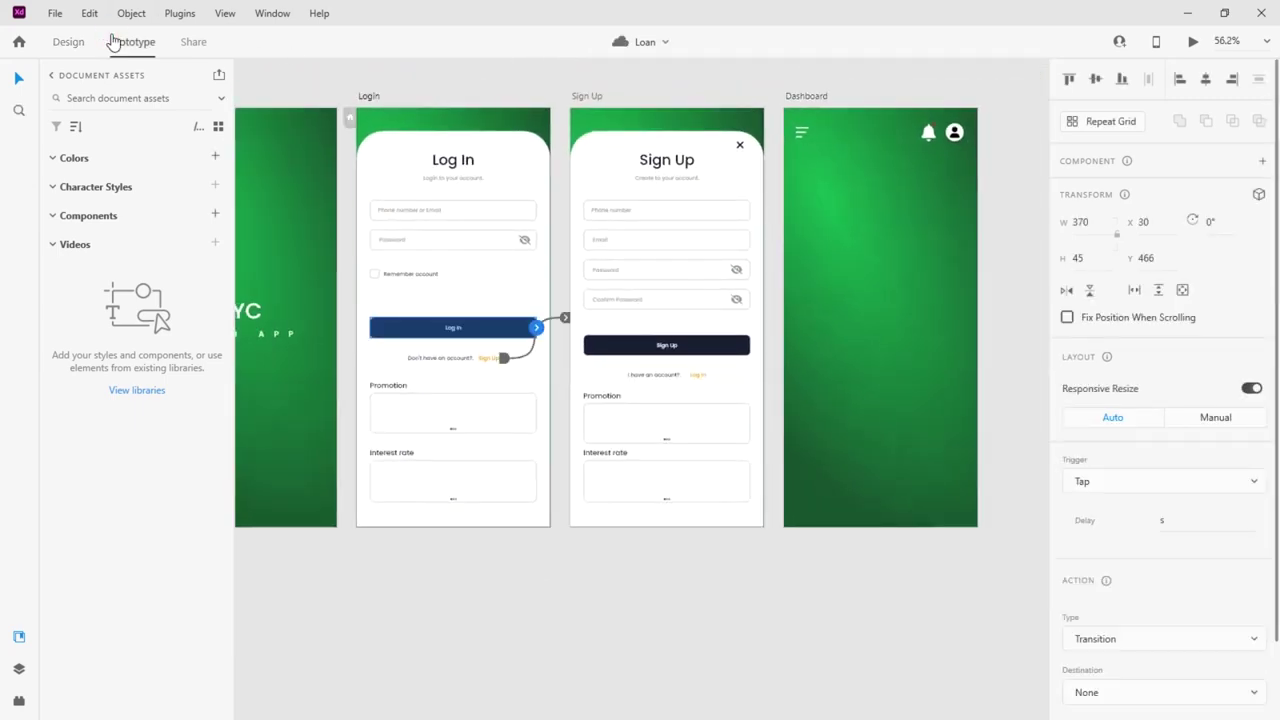
pyautogui.moveTo(537, 327); pyautogui.dragTo(850, 324)
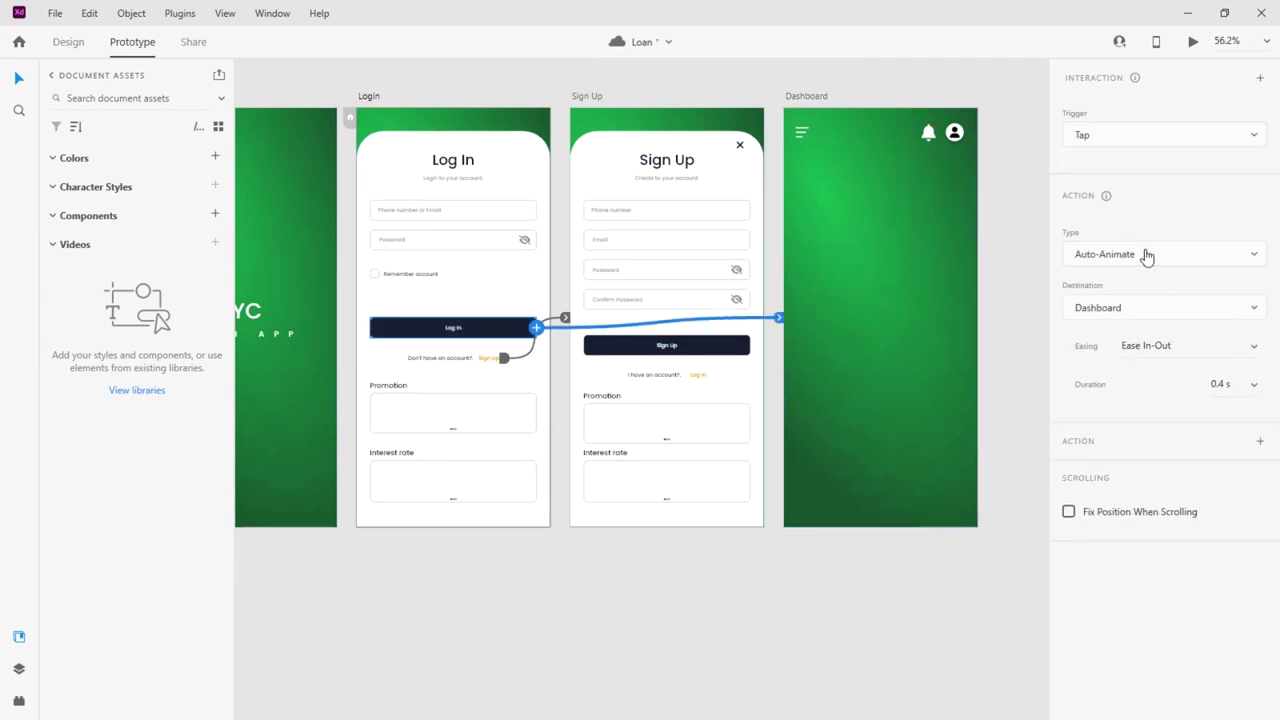
# Preview the prototype, tap Log In to reach the Dashboard, and close the preview
pyautogui.click(1192, 42)
pyautogui.click(559, 28)
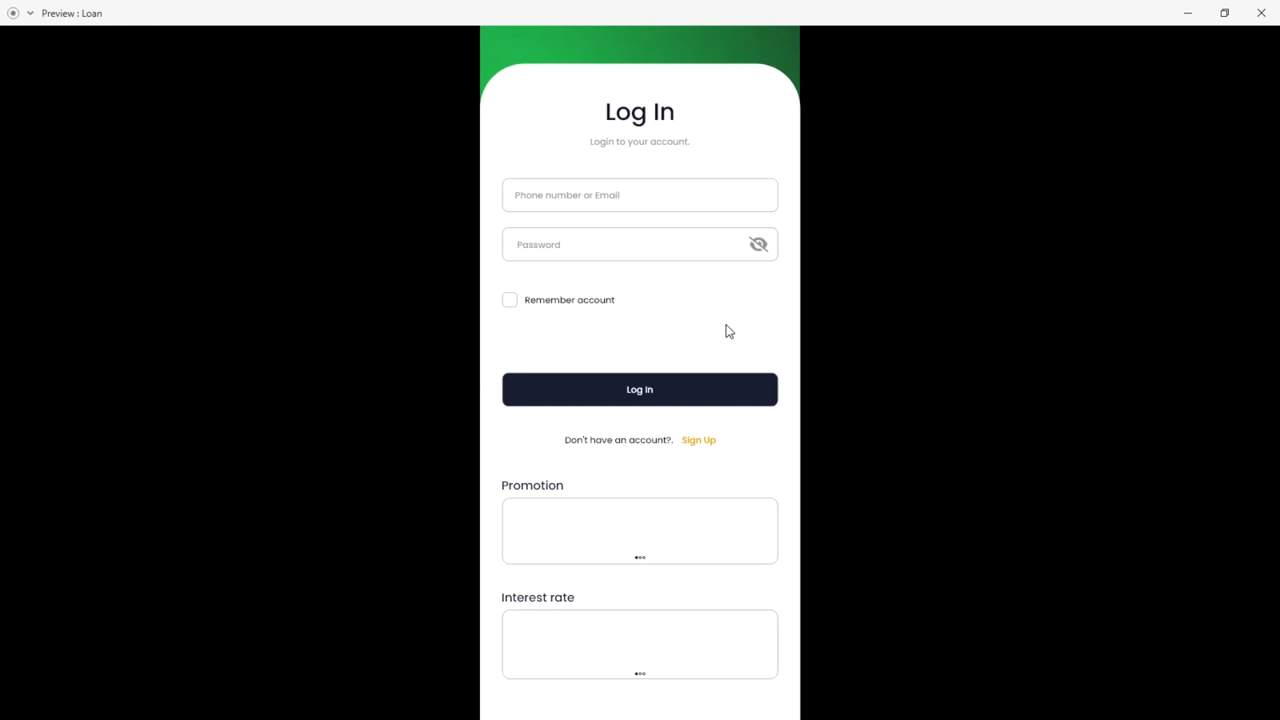
pyautogui.click(649, 382)
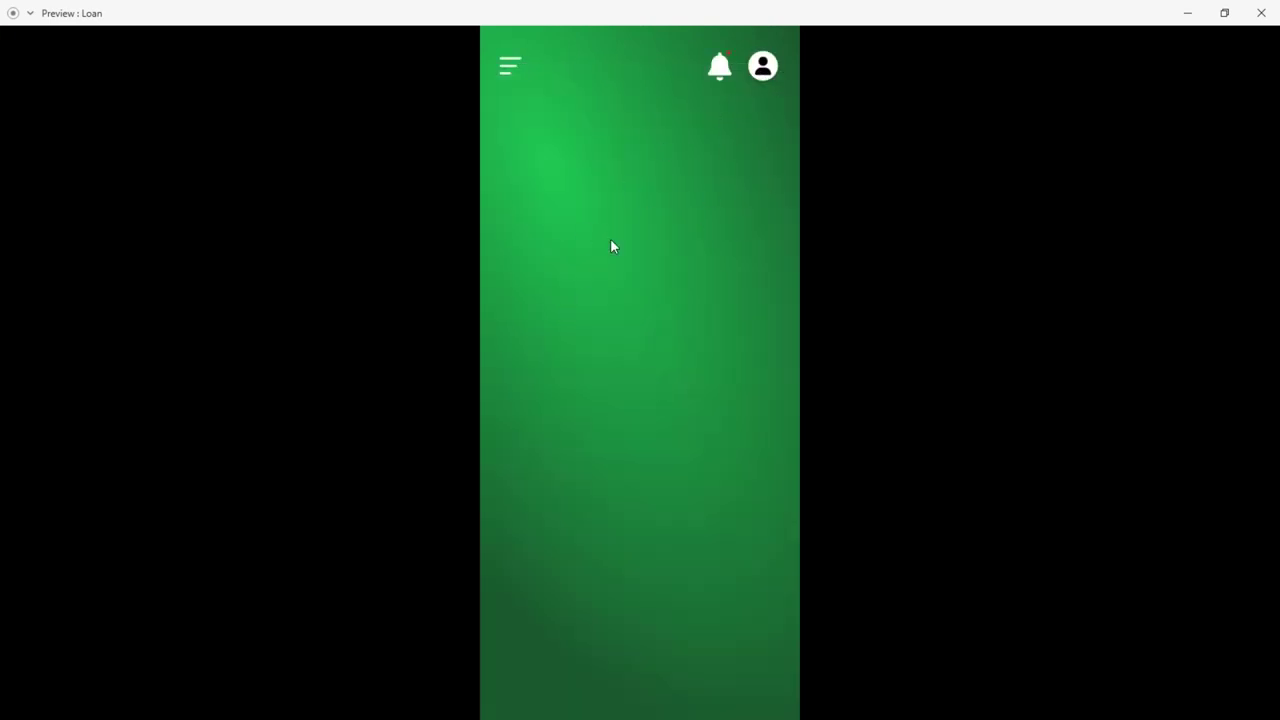
pyautogui.click(1261, 12)
# Dismiss the Home screen and return to Design mode on the Dashboard artboard
pyautogui.click(866, 204)
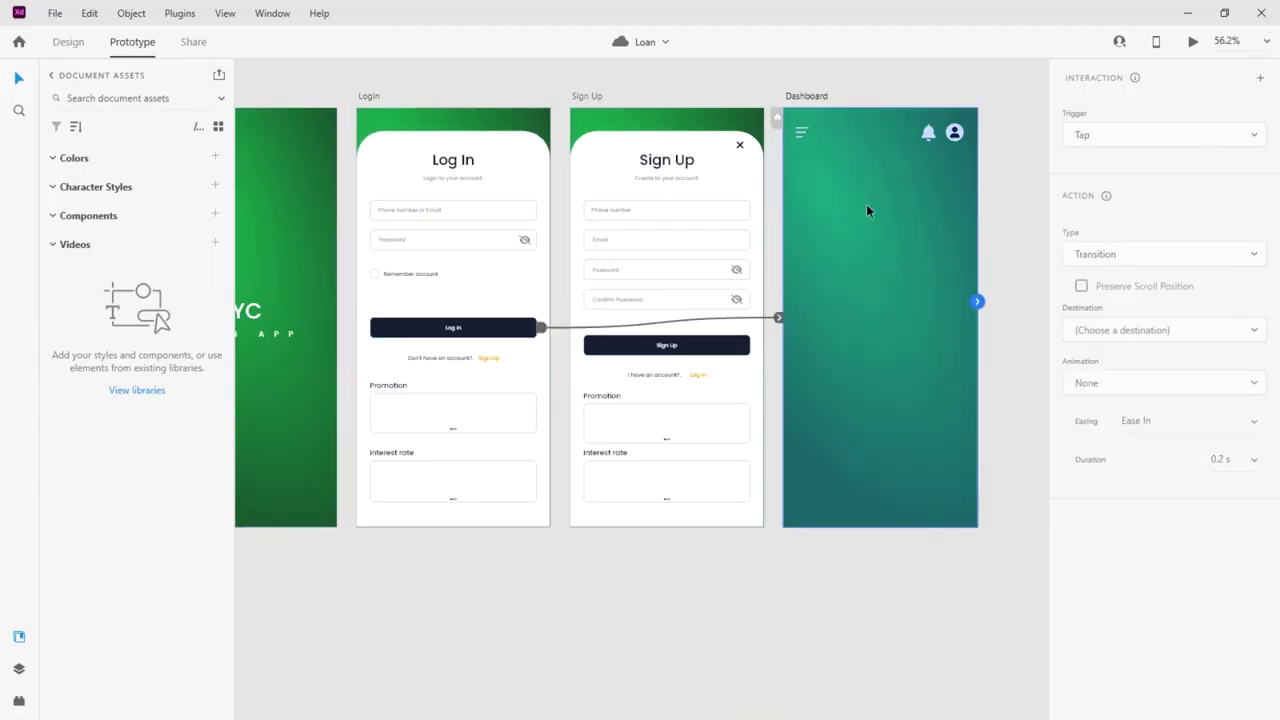
pyautogui.click(18, 42)
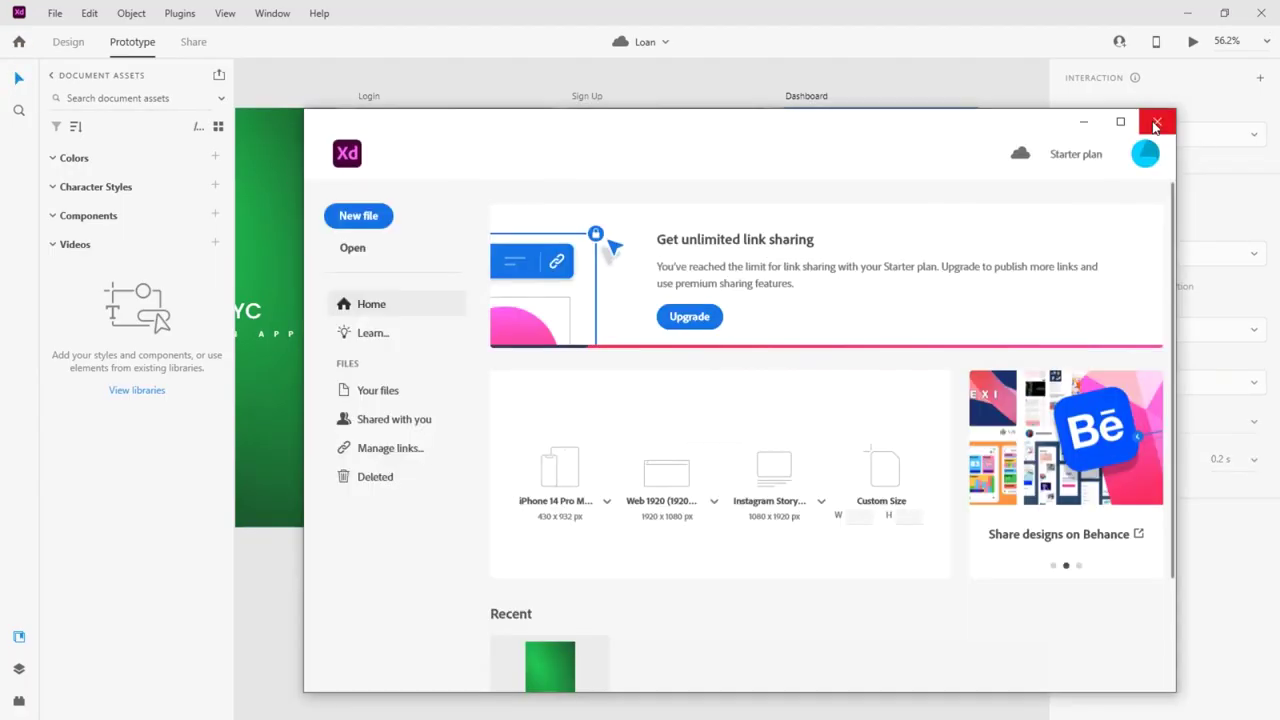
pyautogui.press('Escape')
pyautogui.click(831, 549)
pyautogui.click(66, 42)
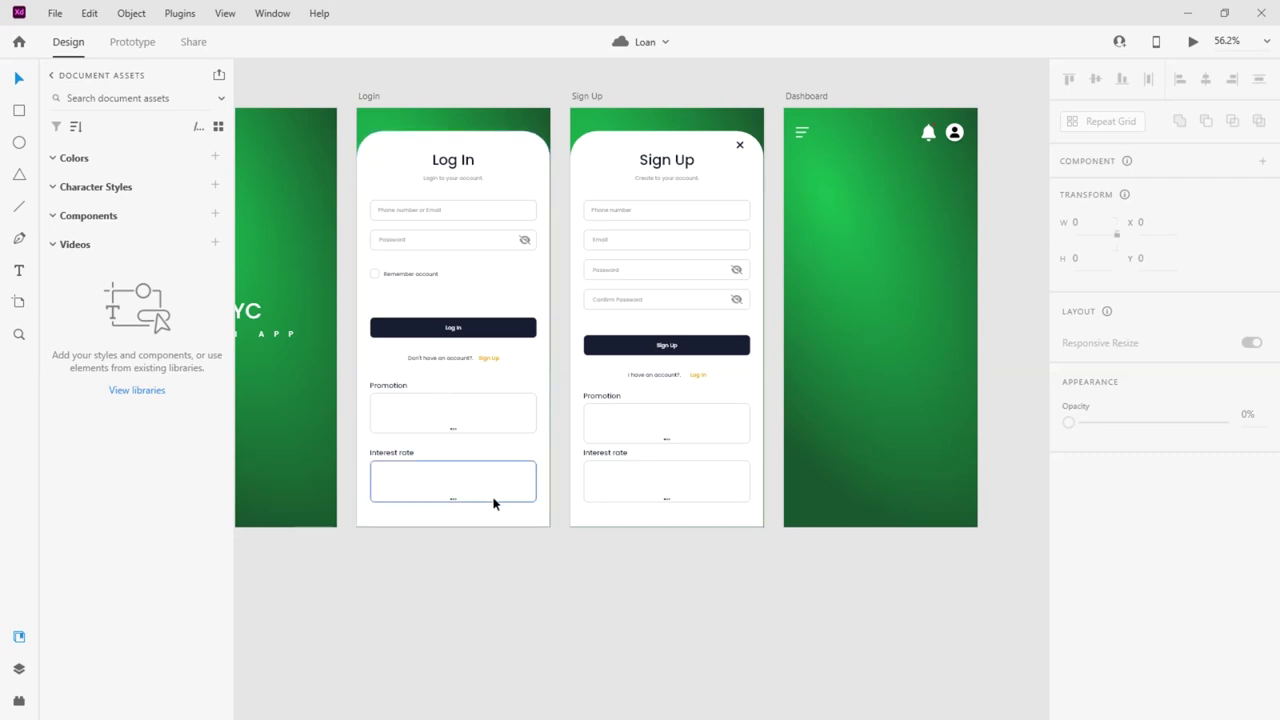
pyautogui.scroll(5, 997, 163)
# Draw a rectangle just below the Dashboard profile avatar
pyautogui.click(843, 166)
pyautogui.scroll(-2, 911, 168)
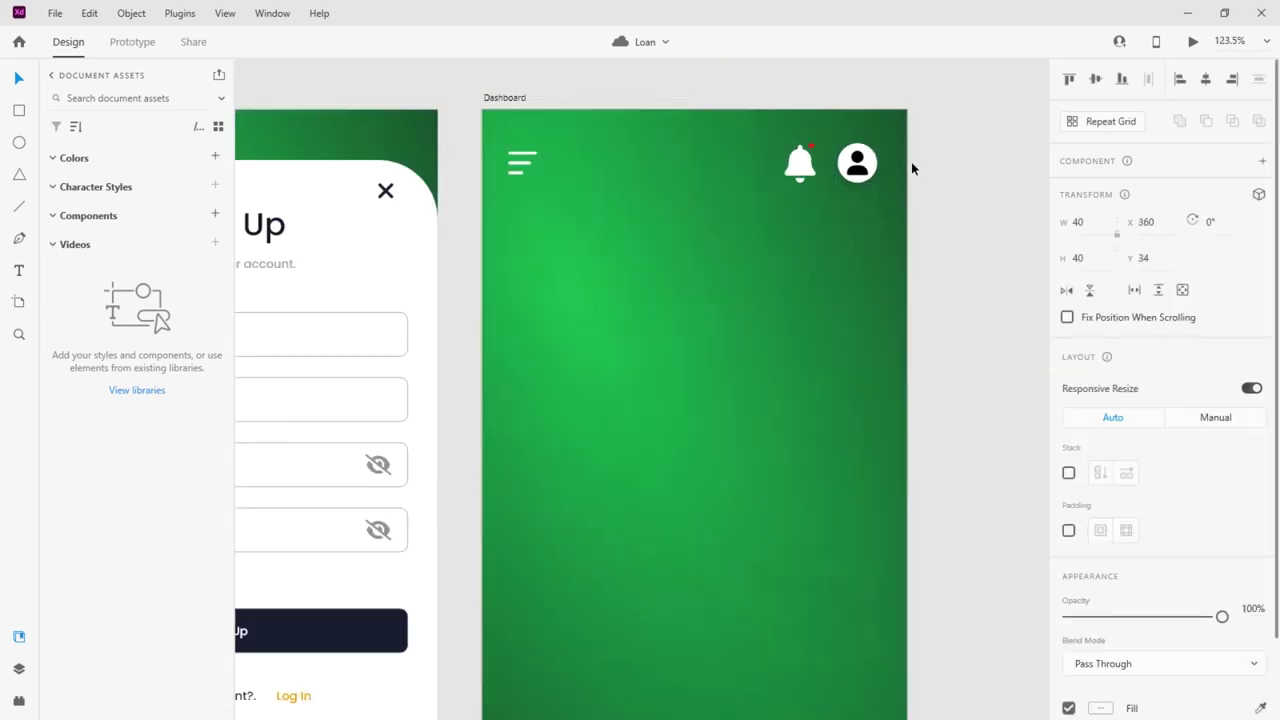
pyautogui.scroll(2, 950, 178)
pyautogui.click(19, 111)
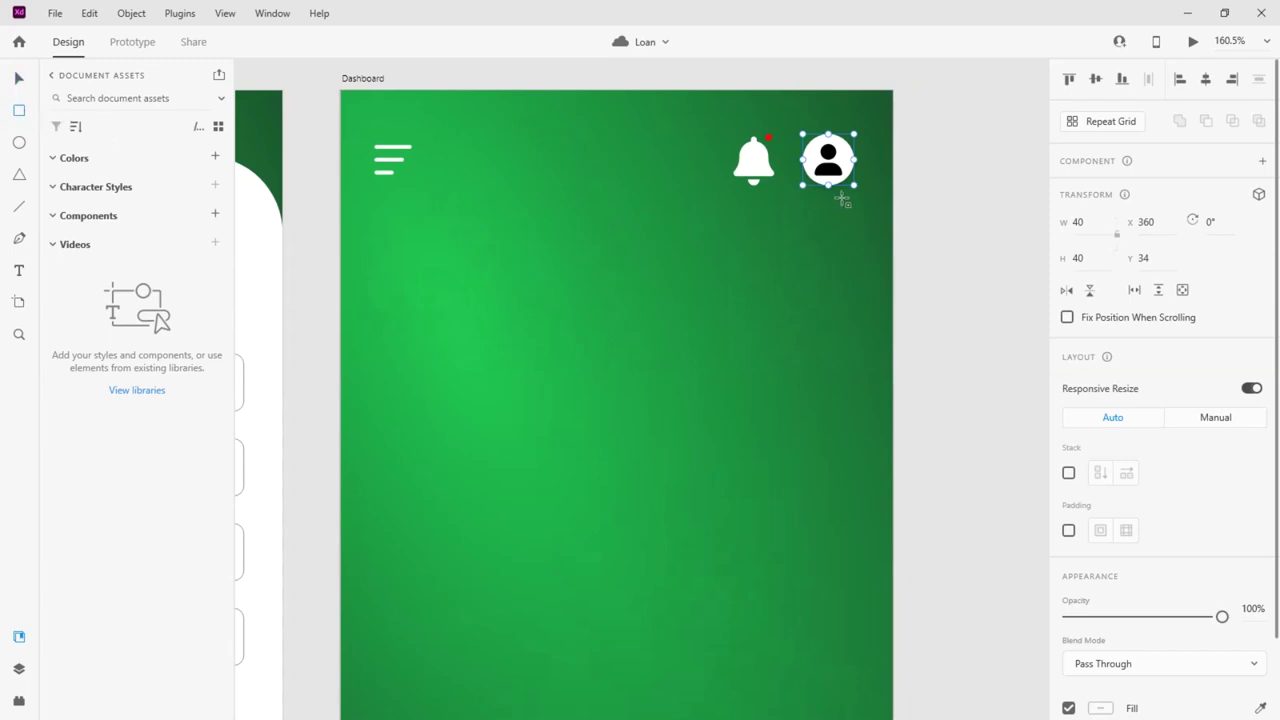
pyautogui.moveTo(853, 198); pyautogui.dragTo(559, 451)
# Give the card a corner radius of 15, no border and a drop shadow
pyautogui.press('v')
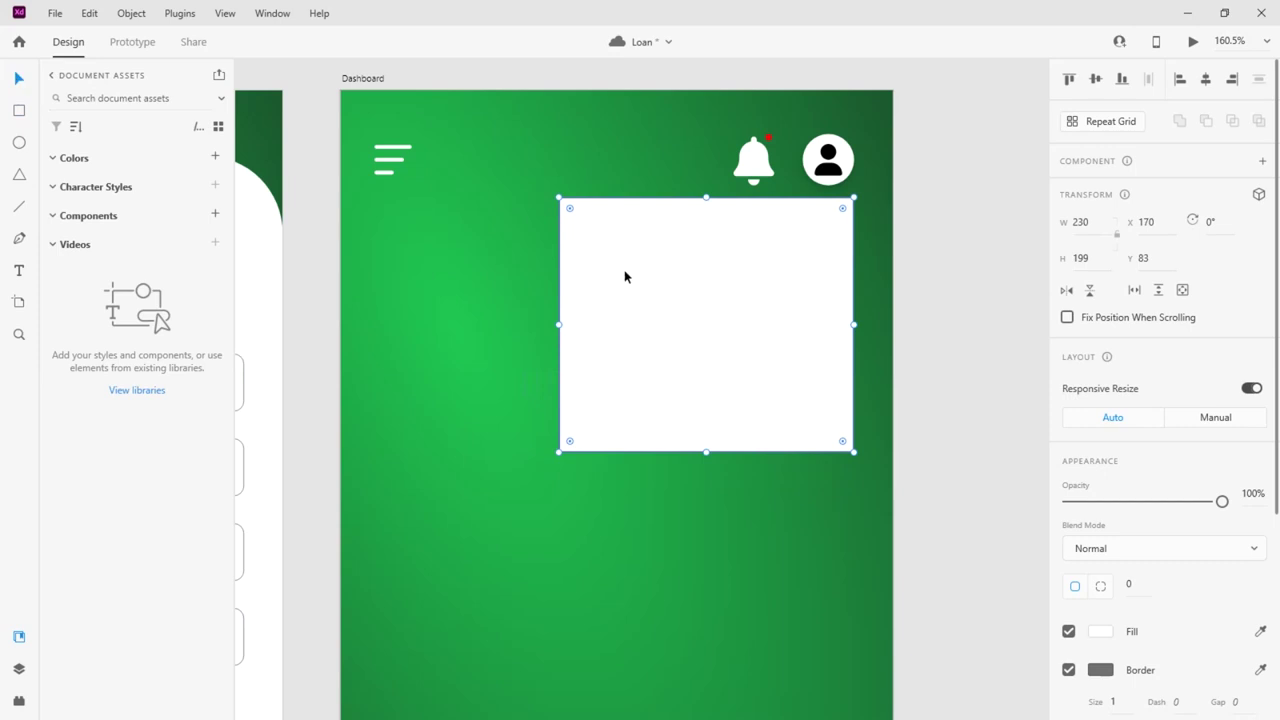
pyautogui.moveTo(570, 209); pyautogui.dragTo(580, 220)
pyautogui.click(1069, 670)
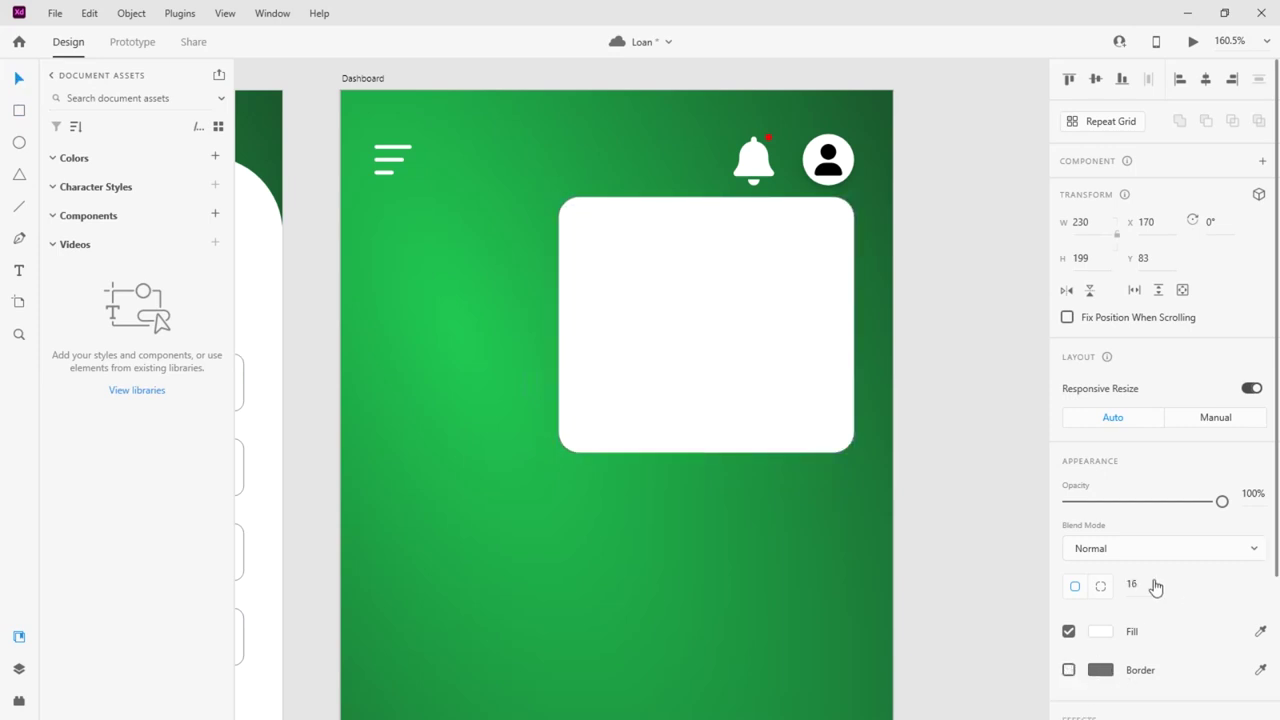
pyautogui.click(1130, 584)
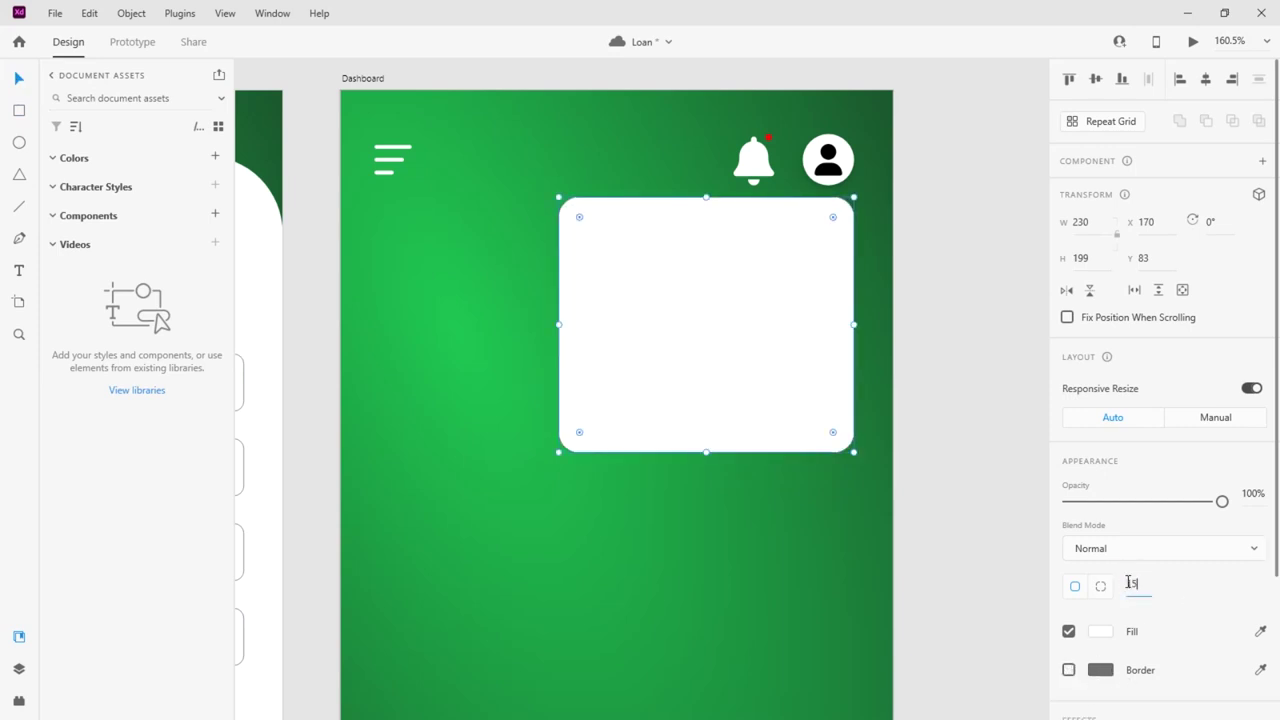
pyautogui.scroll(-4, 1157, 609)
pyautogui.click(1069, 653)
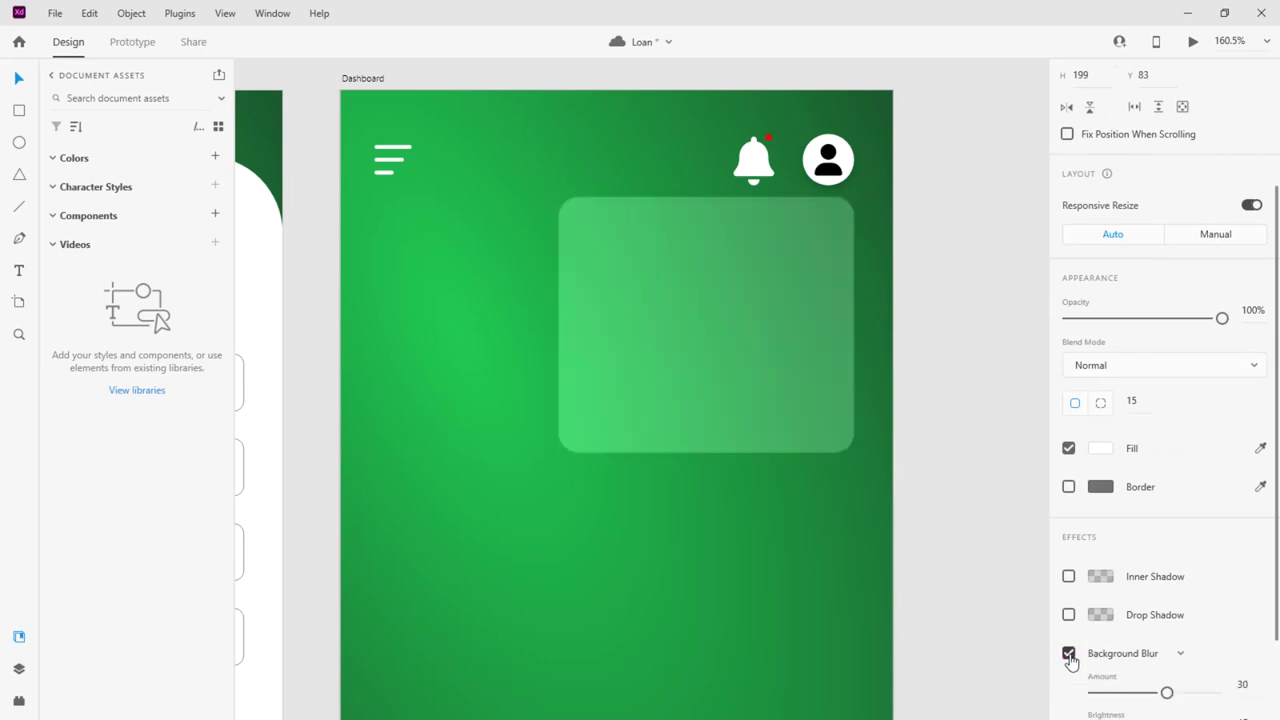
pyautogui.click(1069, 653)
pyautogui.click(1069, 614)
pyautogui.scroll(-1, 1075, 657)
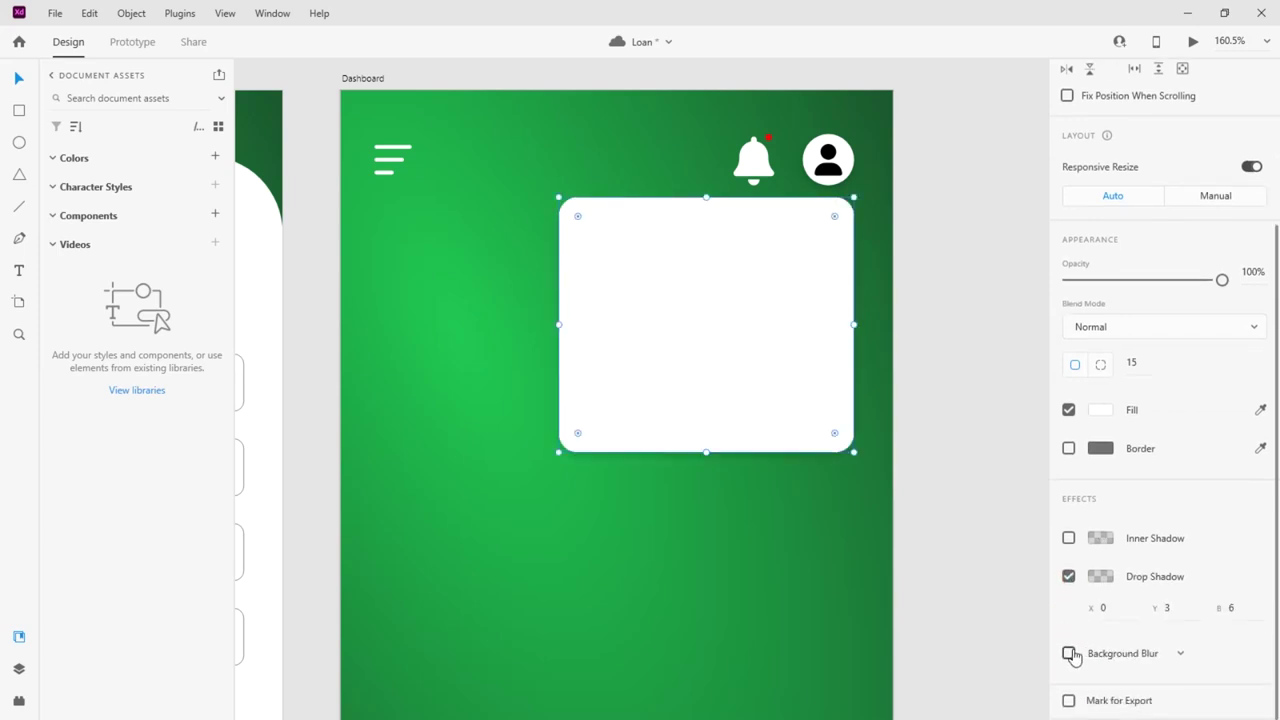
pyautogui.click(1069, 653)
pyautogui.click(1069, 653)
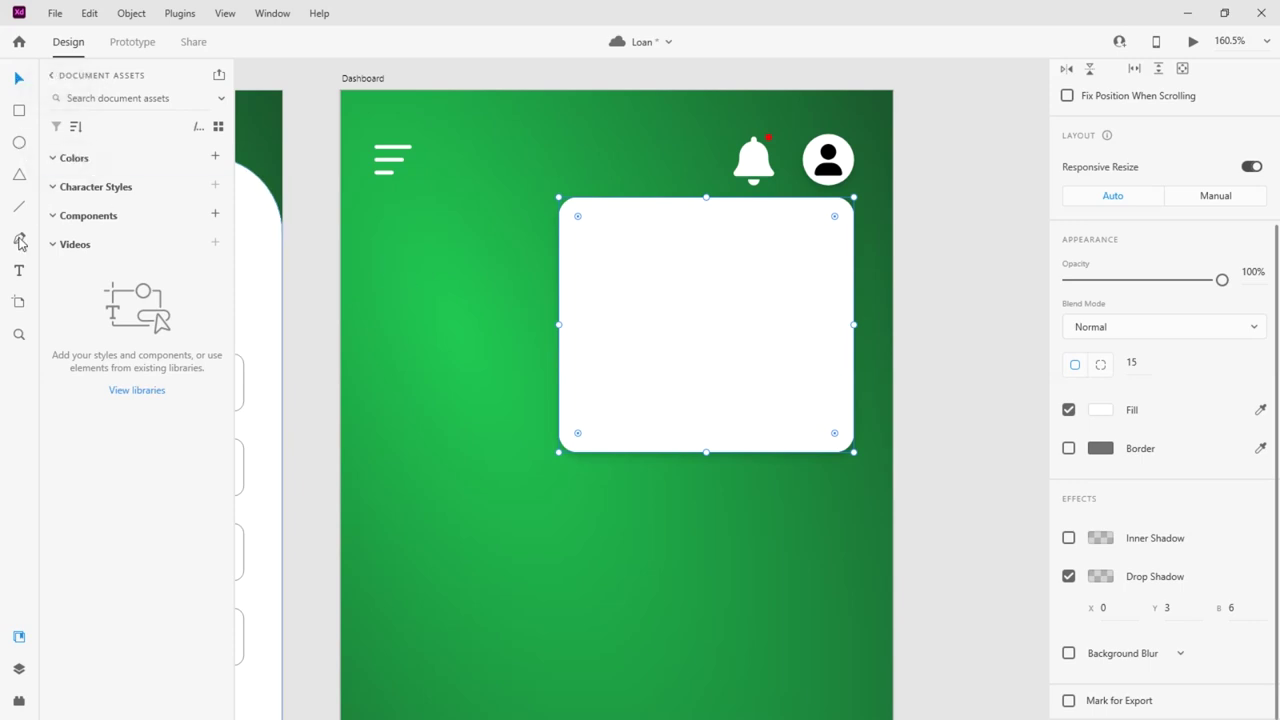
# Draw a 35 px-high row rectangle across the card's top, centred horizontally
pyautogui.click(19, 111)
pyautogui.moveTo(560, 230); pyautogui.dragTo(853, 275)
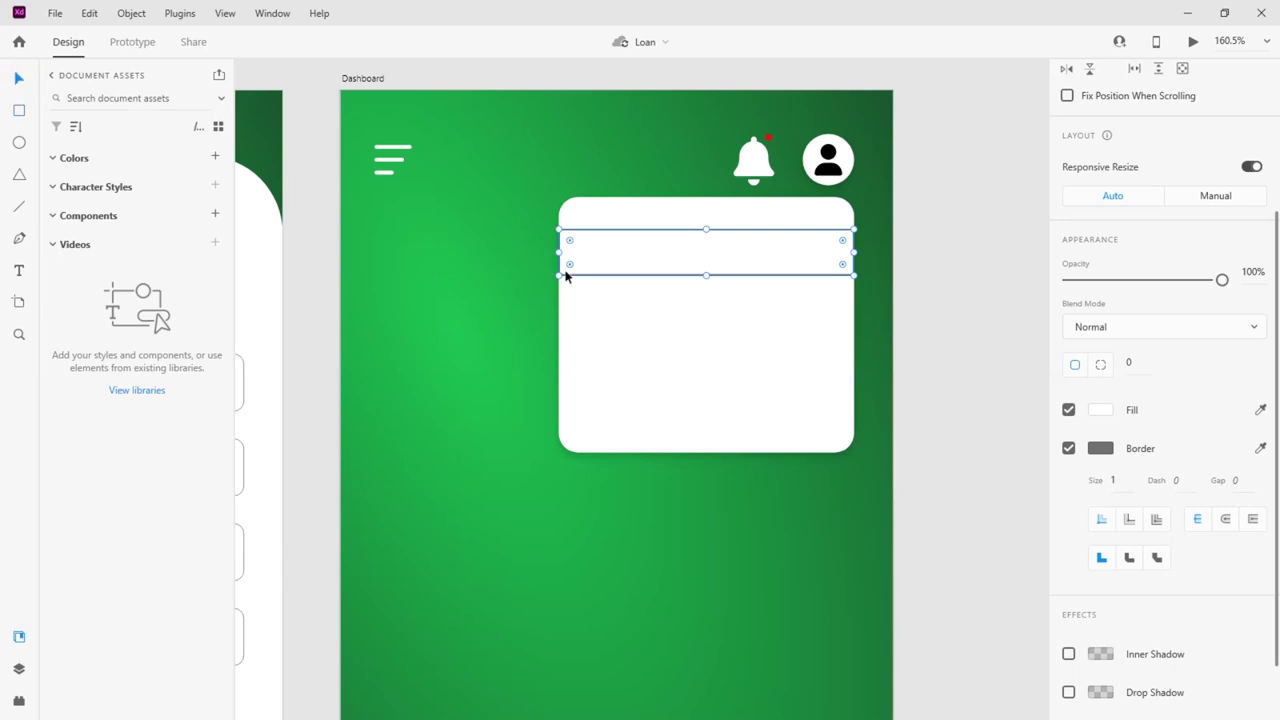
pyautogui.click(1091, 258)
pyautogui.write('35')
pyautogui.press('Return')
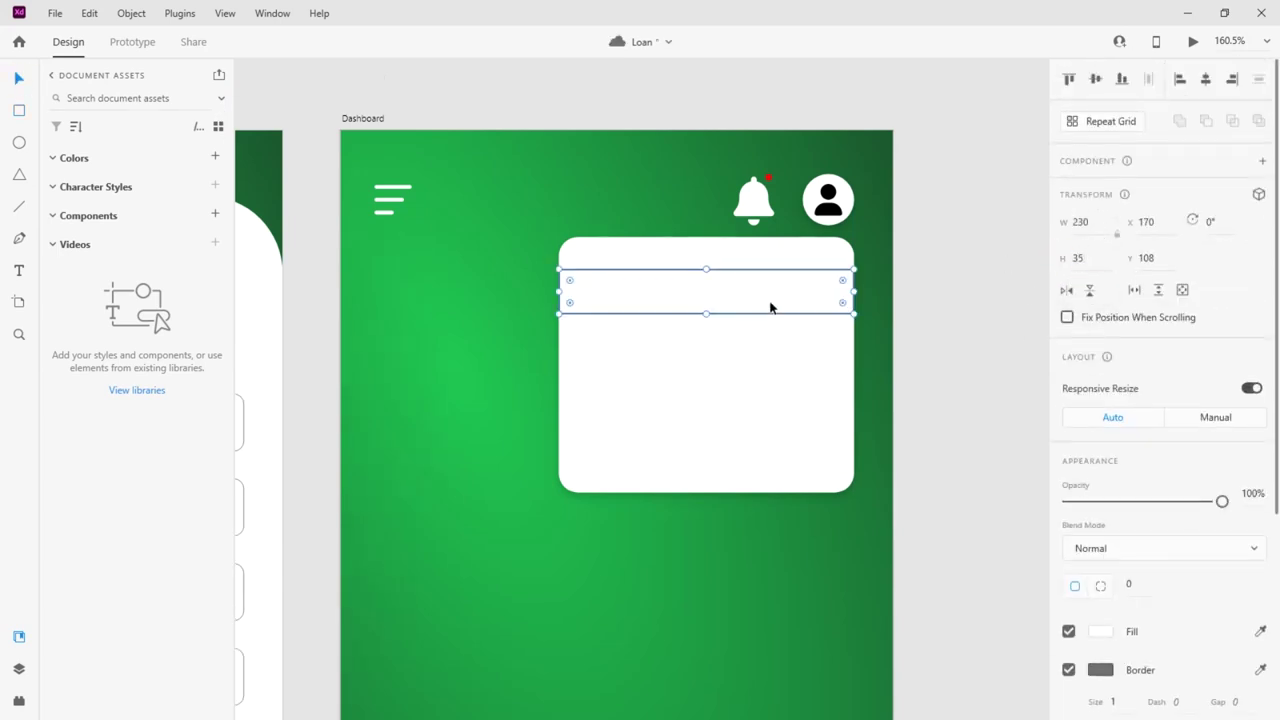
pyautogui.click(1205, 79)
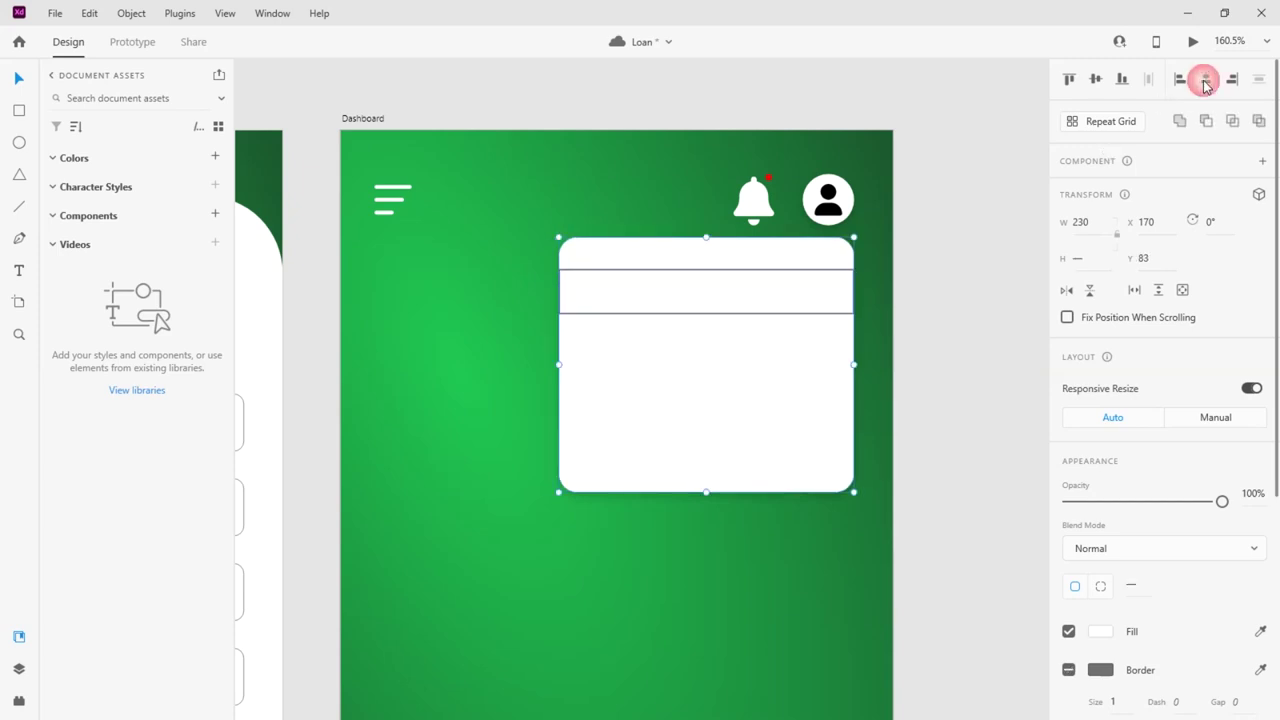
# Remove the row's border and fill it light grey
pyautogui.click(645, 300)
pyautogui.scroll(-5, 1168, 551)
pyautogui.click(1068, 373)
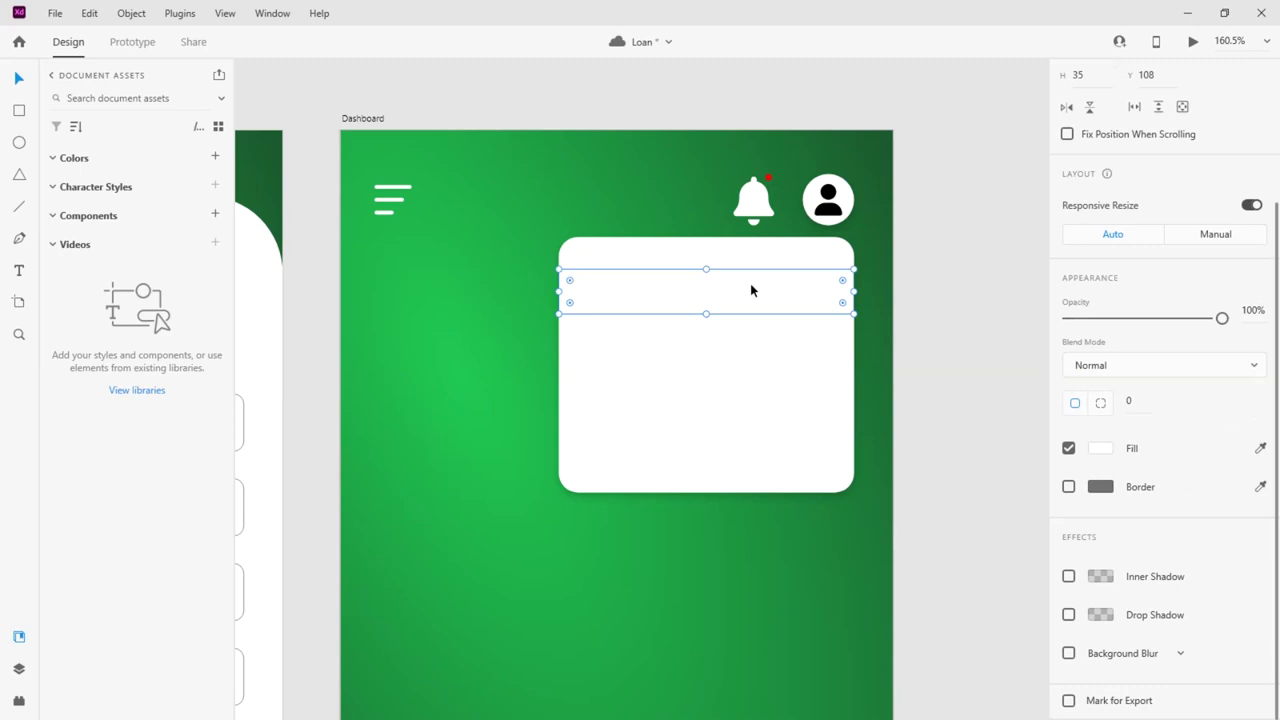
pyautogui.click(1103, 450)
pyautogui.click(1104, 451)
pyautogui.click(1068, 653)
pyautogui.click(1068, 653)
pyautogui.click(1100, 448)
pyautogui.click(862, 392)
pyautogui.moveTo(862, 446); pyautogui.dragTo(820, 383)
pyautogui.click(667, 308)
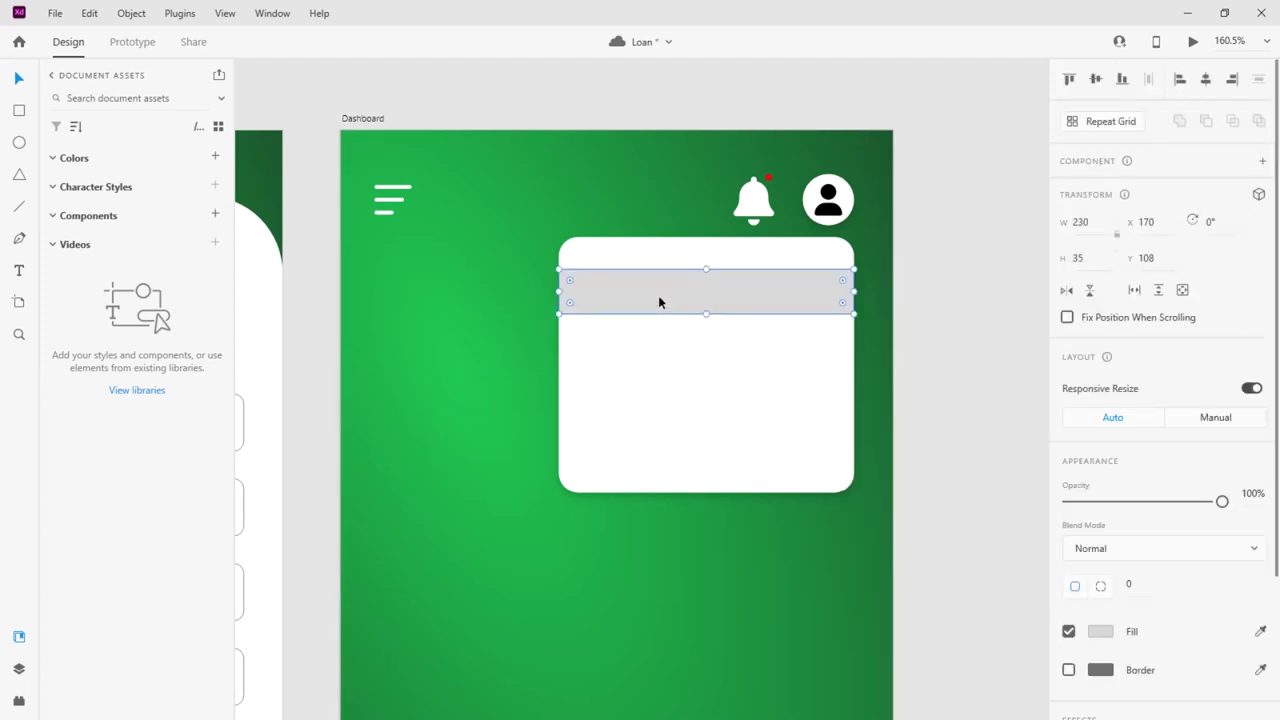
pyautogui.scroll(3, 660, 300)
pyautogui.click(517, 312)
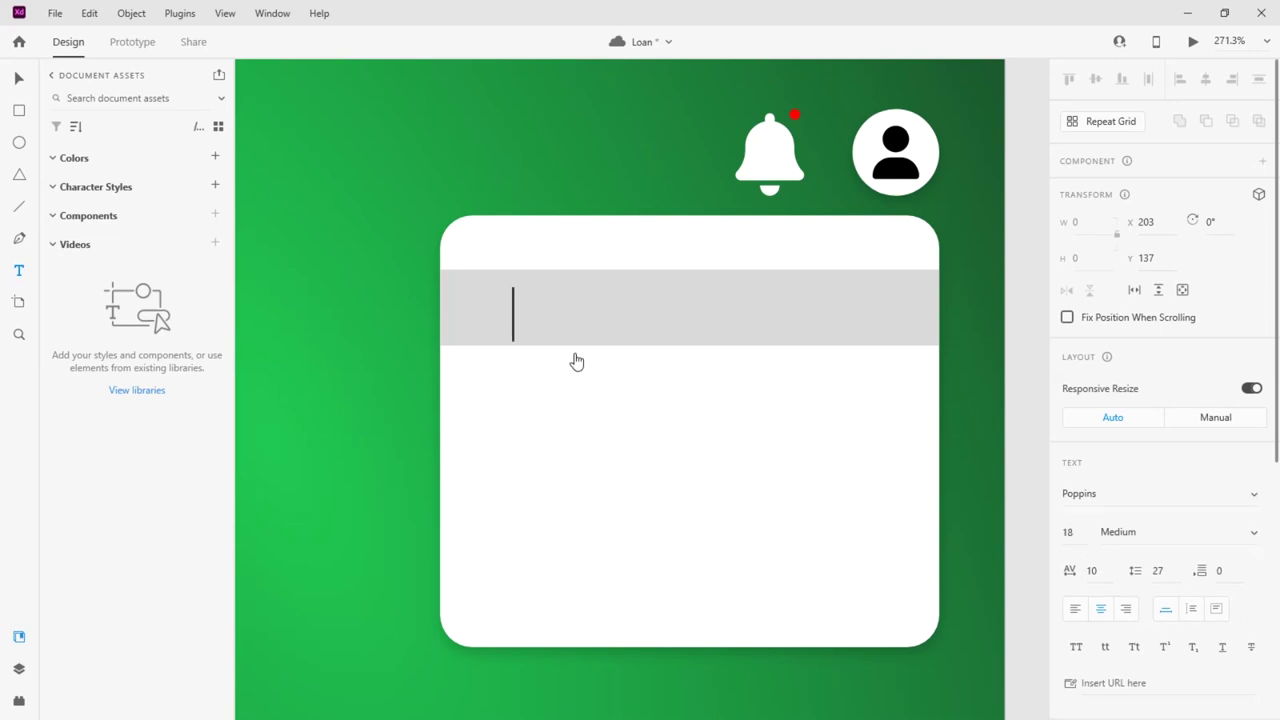
# Type the label 'Profile' inside the grey row and position it
pyautogui.write('Pro')
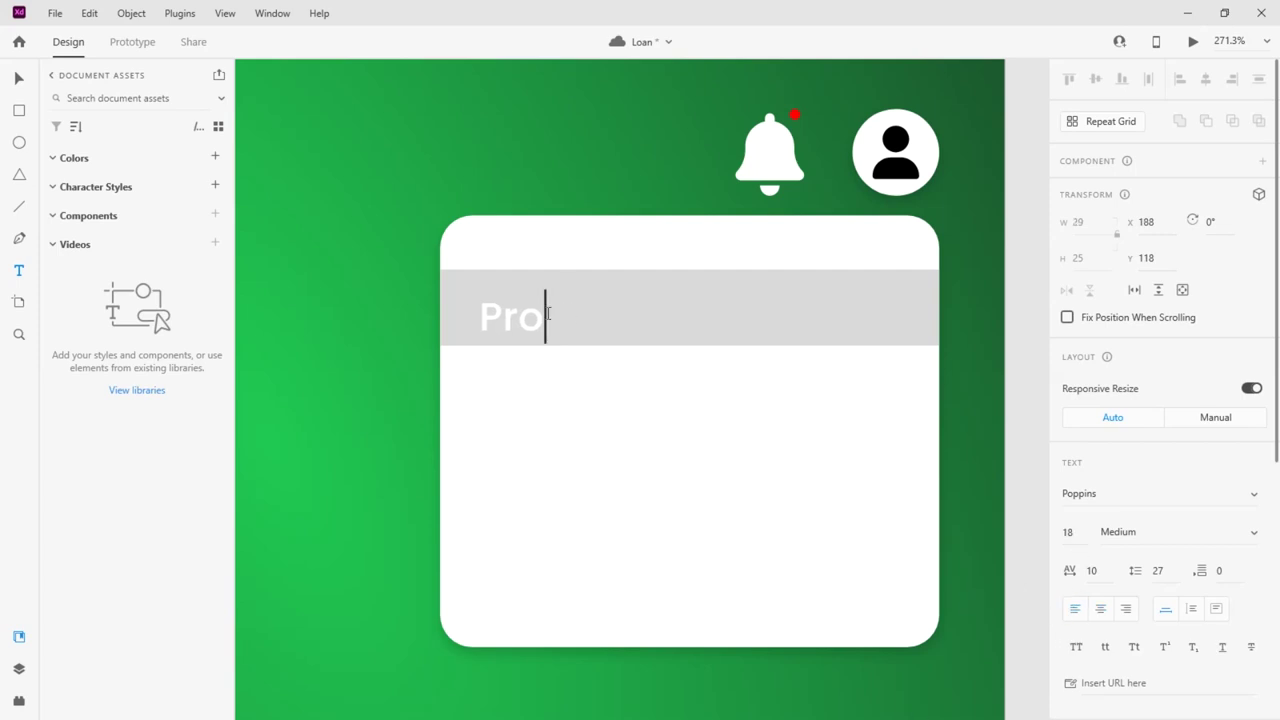
pyautogui.write('p')
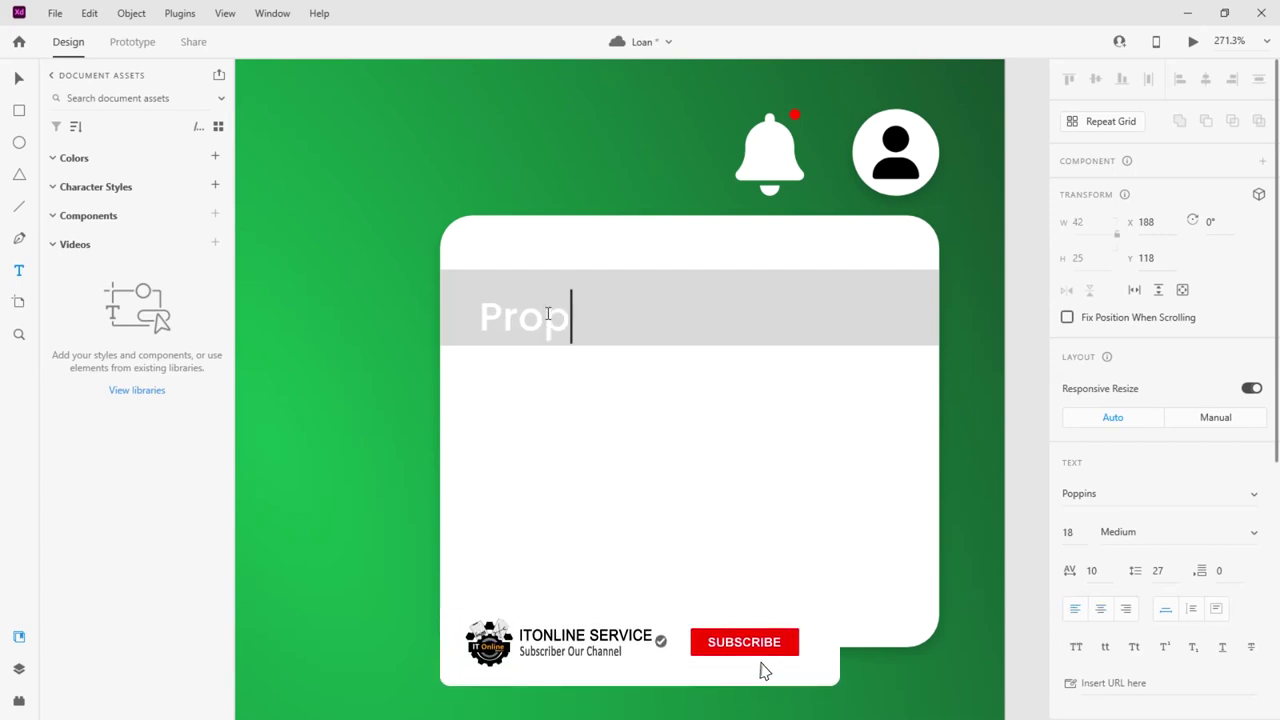
pyautogui.press('BackSpace')
pyautogui.write('fi')
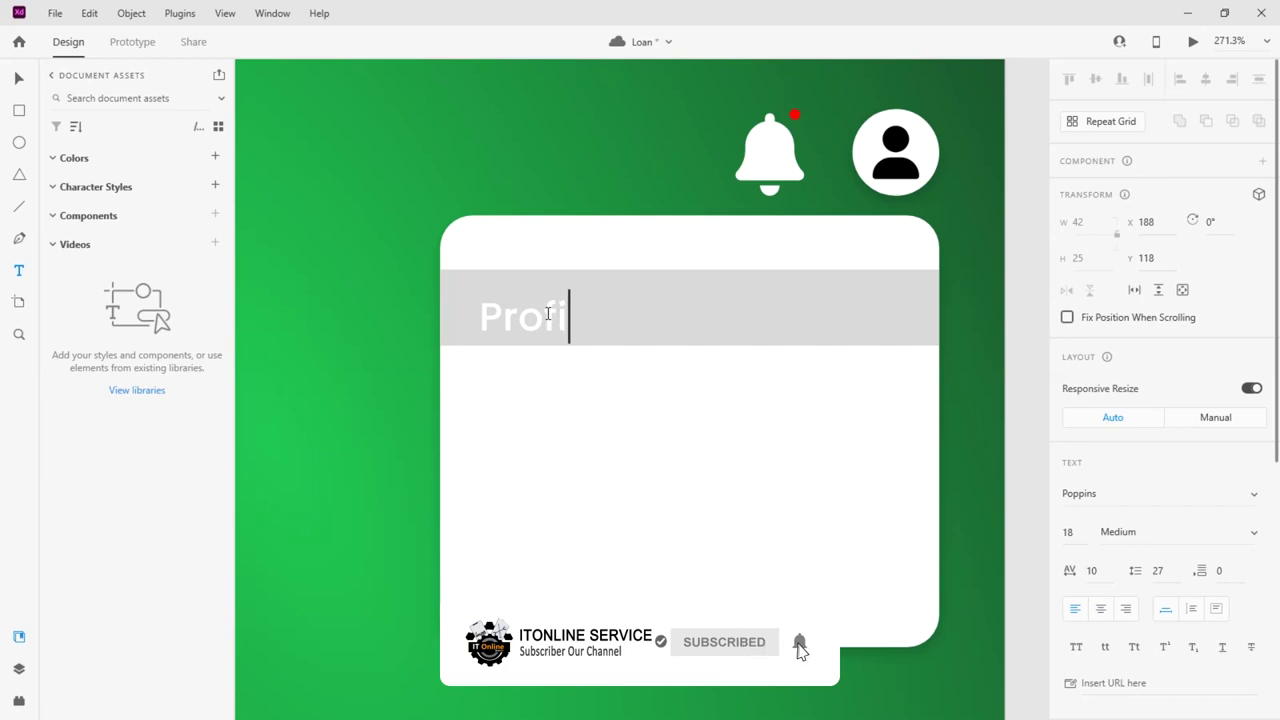
pyautogui.write('le')
pyautogui.press('Escape')
pyautogui.moveTo(571, 340); pyautogui.dragTo(582, 324)
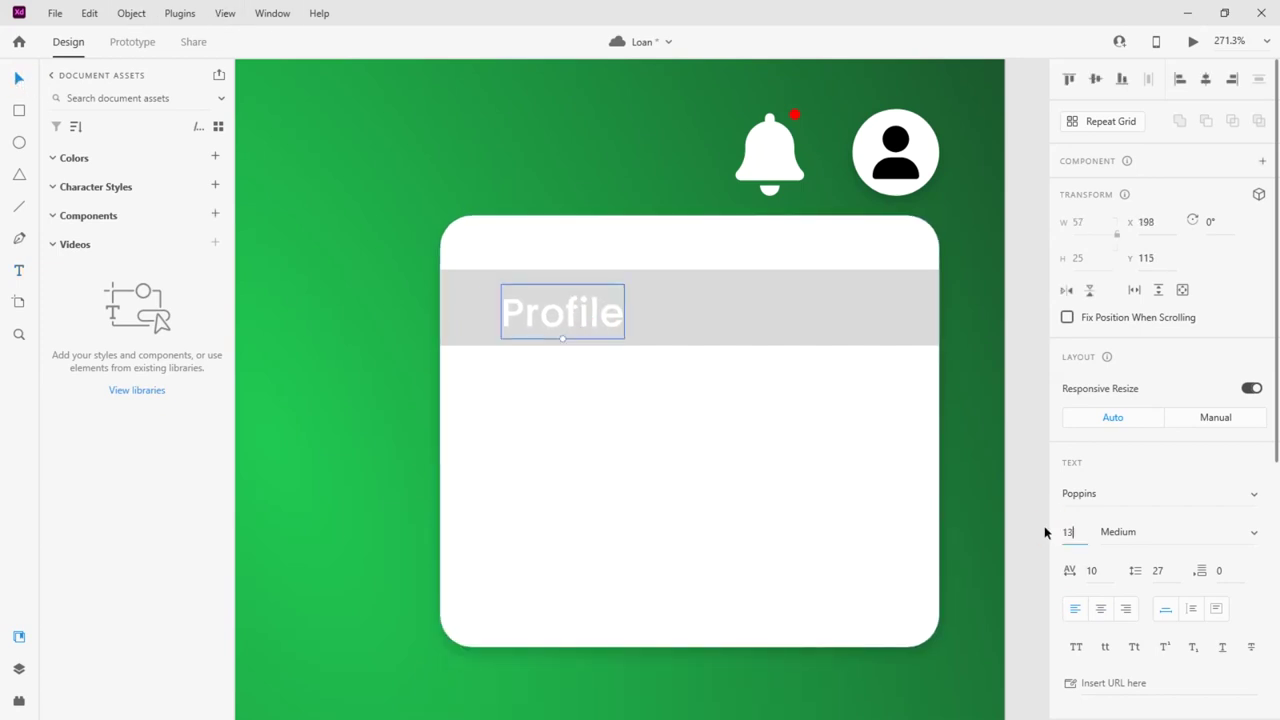
# Set the Profile label to font size 12 with a dark fill
pyautogui.press('BackSpace')
pyautogui.write('2')
pyautogui.press('Return')
pyautogui.moveTo(559, 318); pyautogui.dragTo(579, 320)
pyautogui.scroll(-5, 1095, 546)
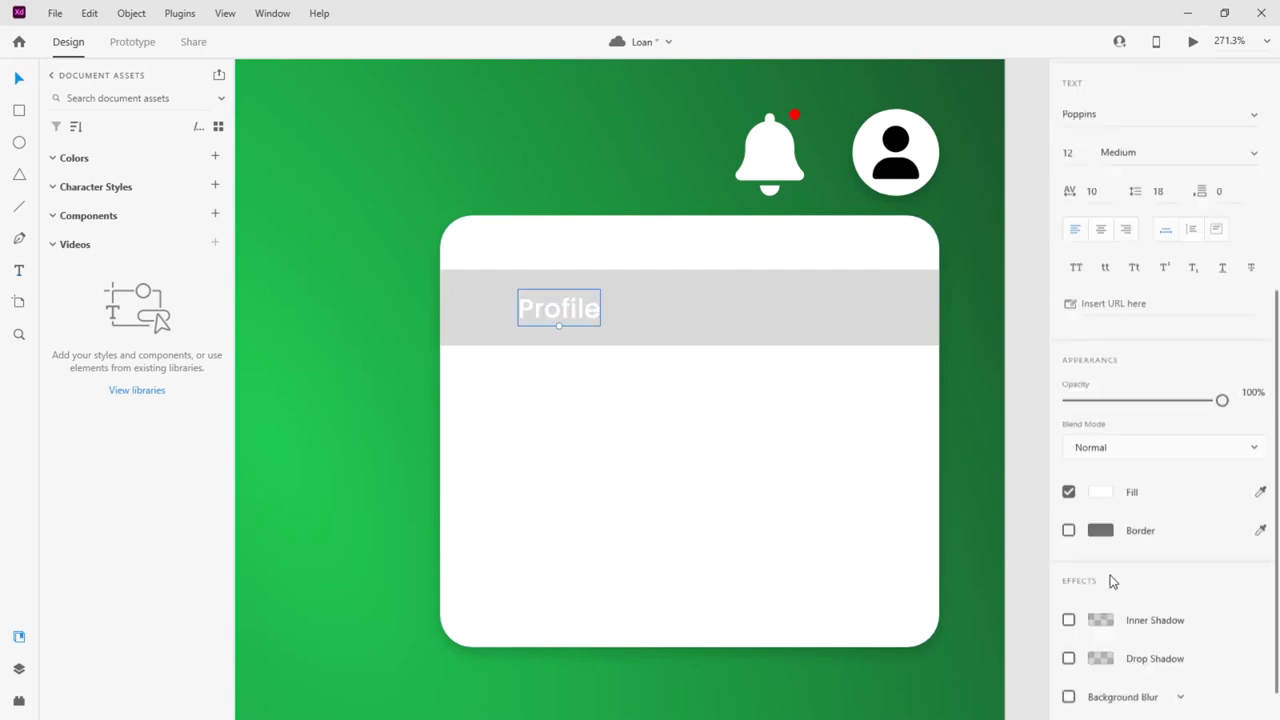
pyautogui.click(1100, 449)
pyautogui.click(903, 543)
# Set the row's opacity to 59% and duplicate the labelled row below it
pyautogui.click(713, 322)
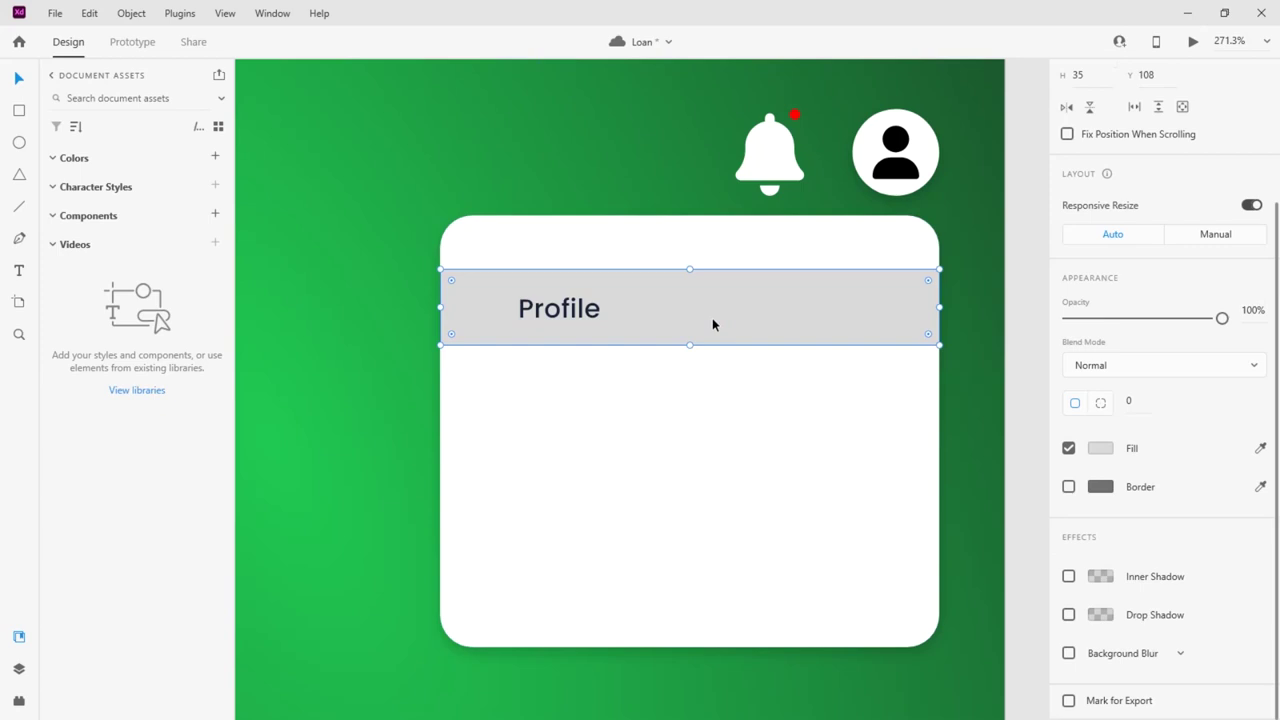
pyautogui.moveTo(1222, 318); pyautogui.dragTo(1159, 318)
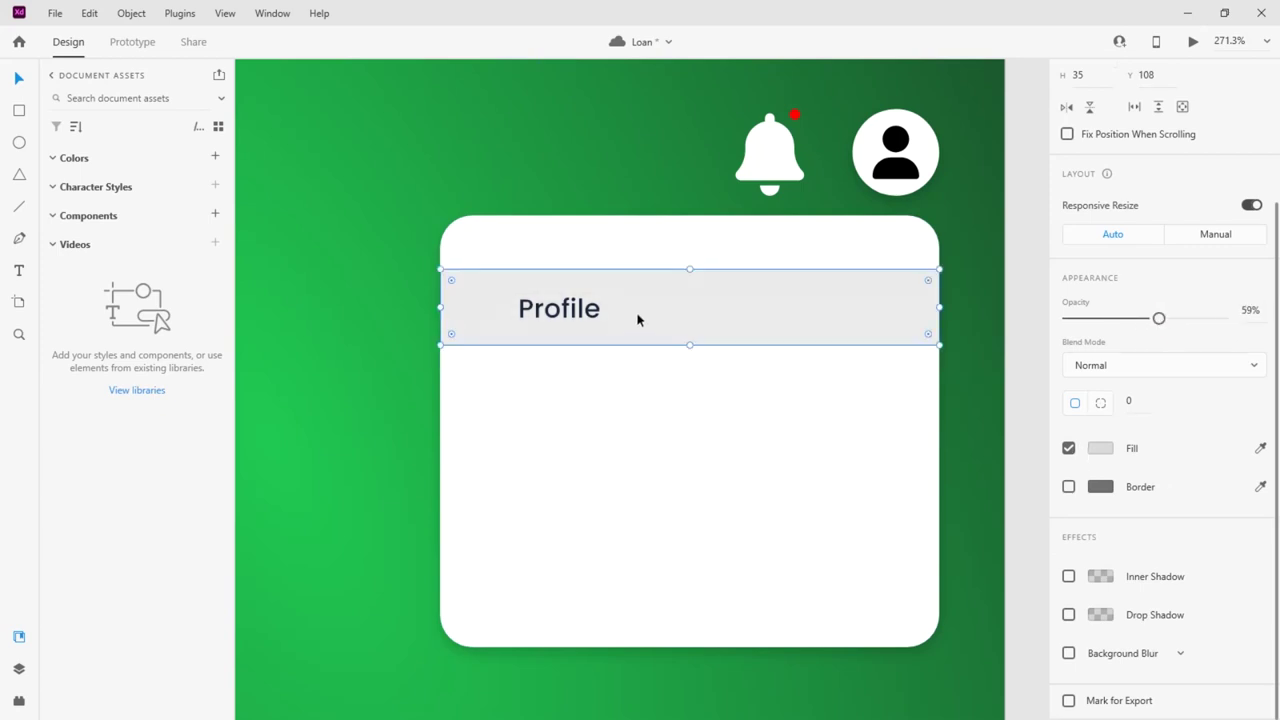
pyautogui.keyDown('shift'); pyautogui.click(606, 311); pyautogui.keyUp('shift')
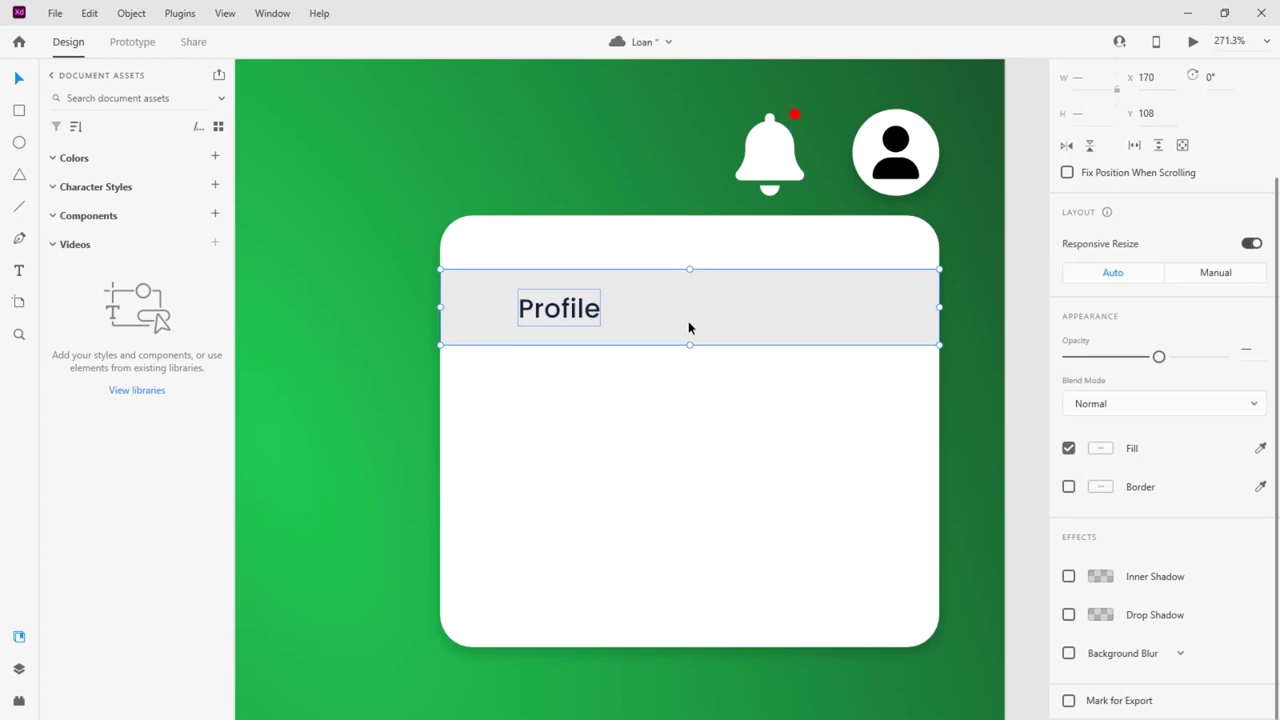
pyautogui.moveTo(590, 315); pyautogui.dragTo(592, 467)
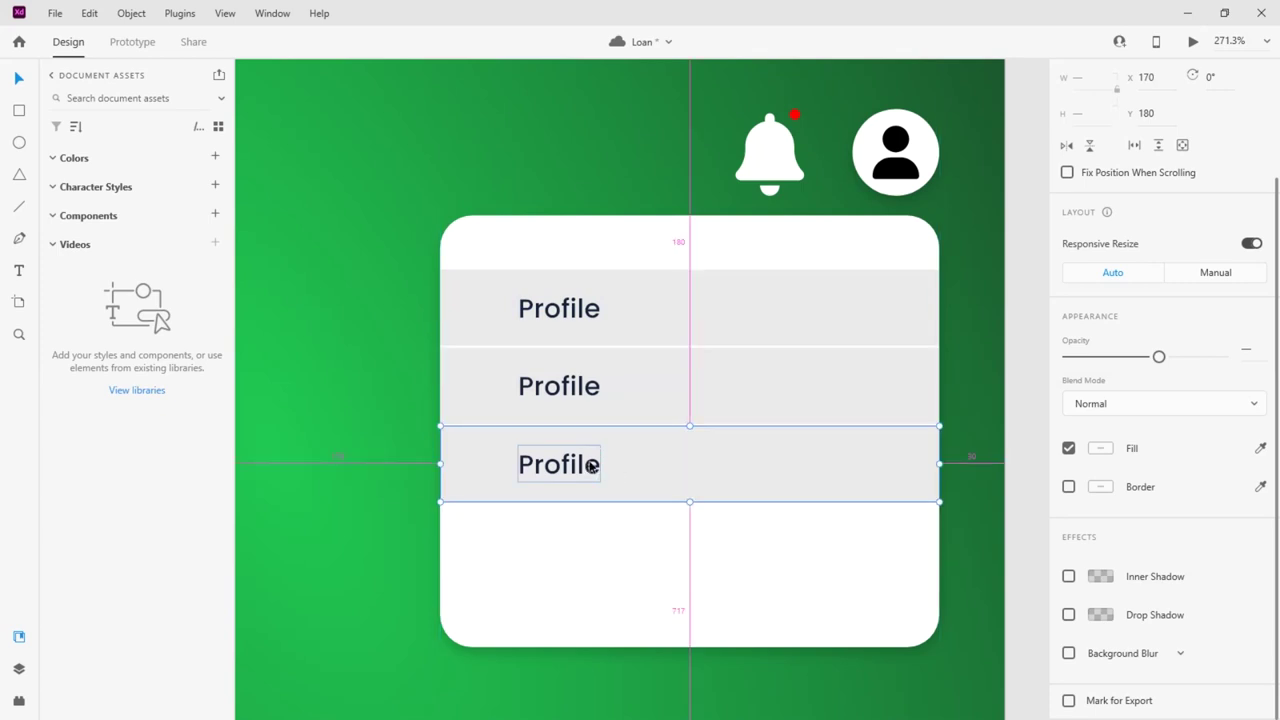
# Relabel the second and third rows 'Change password' and 'Log Out'
pyautogui.doubleClick(588, 386)
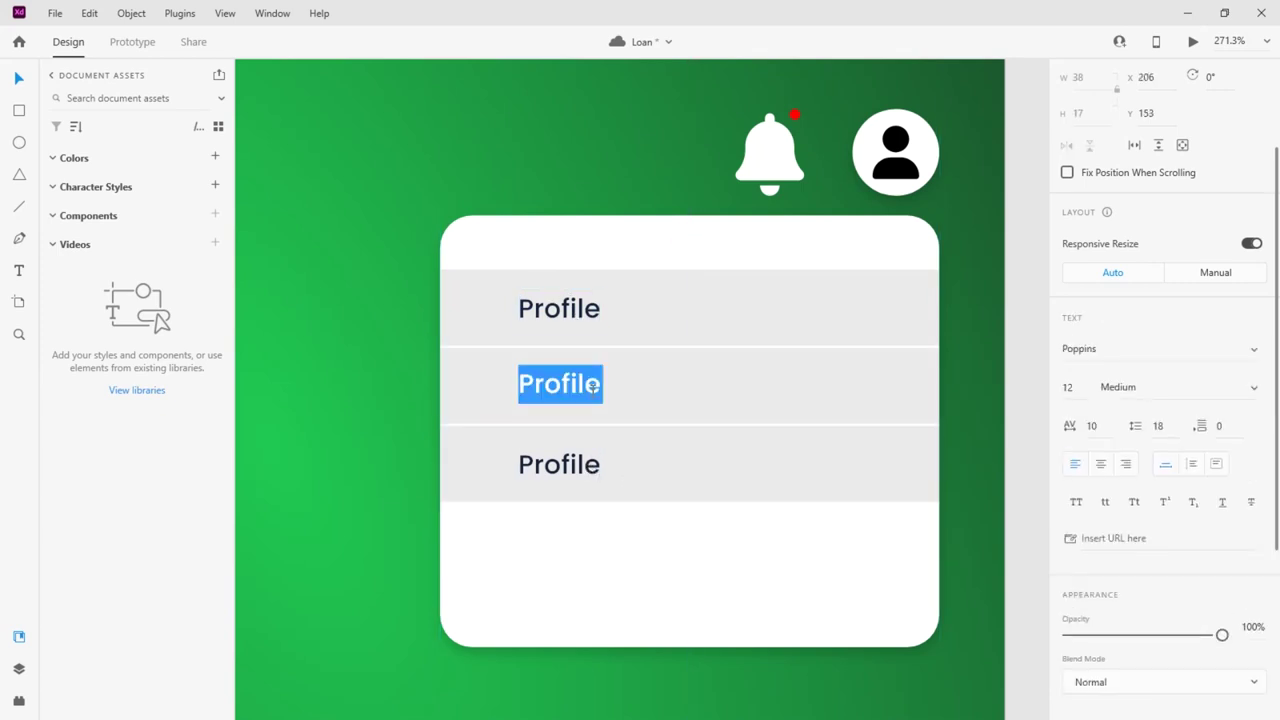
pyautogui.write('a')
pyautogui.press('BackSpace')
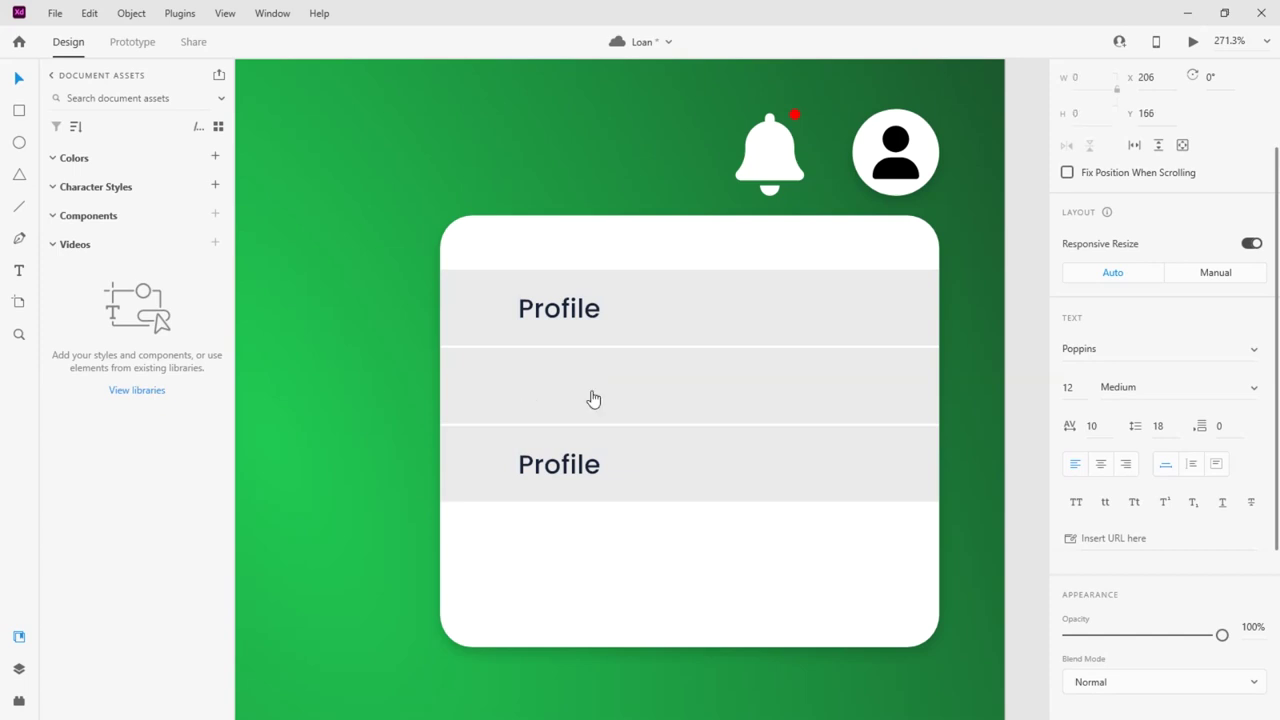
pyautogui.write('Chang ')
pyautogui.write(' Pass')
pyautogui.press('BackSpace')
pyautogui.press('BackSpace')
pyautogui.press('BackSpace')
pyautogui.press('BackSpace')
pyautogui.write('password')
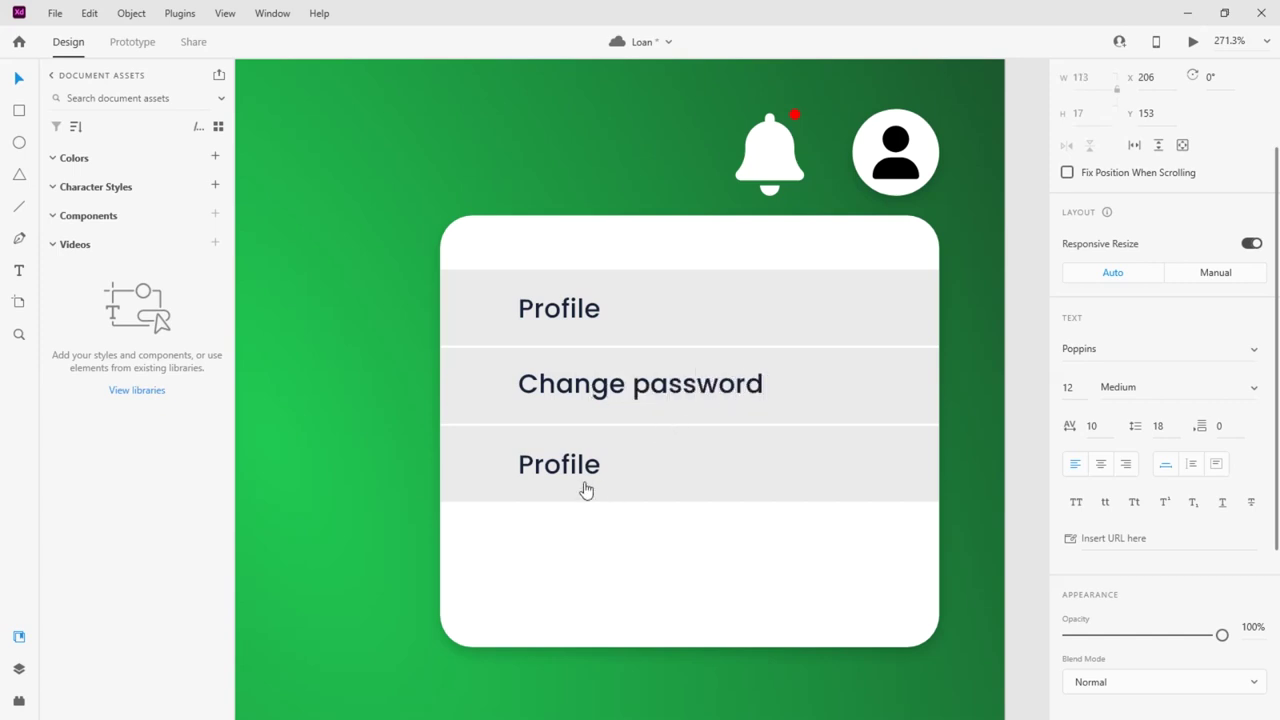
pyautogui.doubleClick(569, 465)
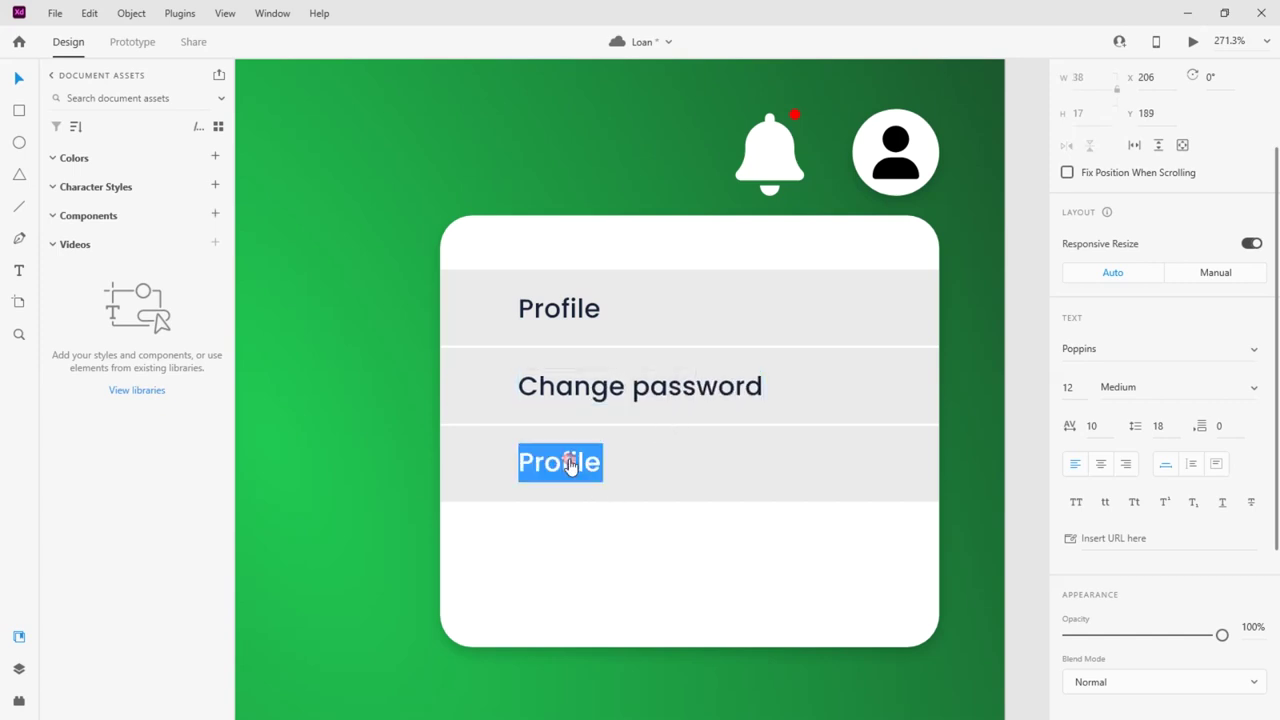
pyautogui.write('Logi')
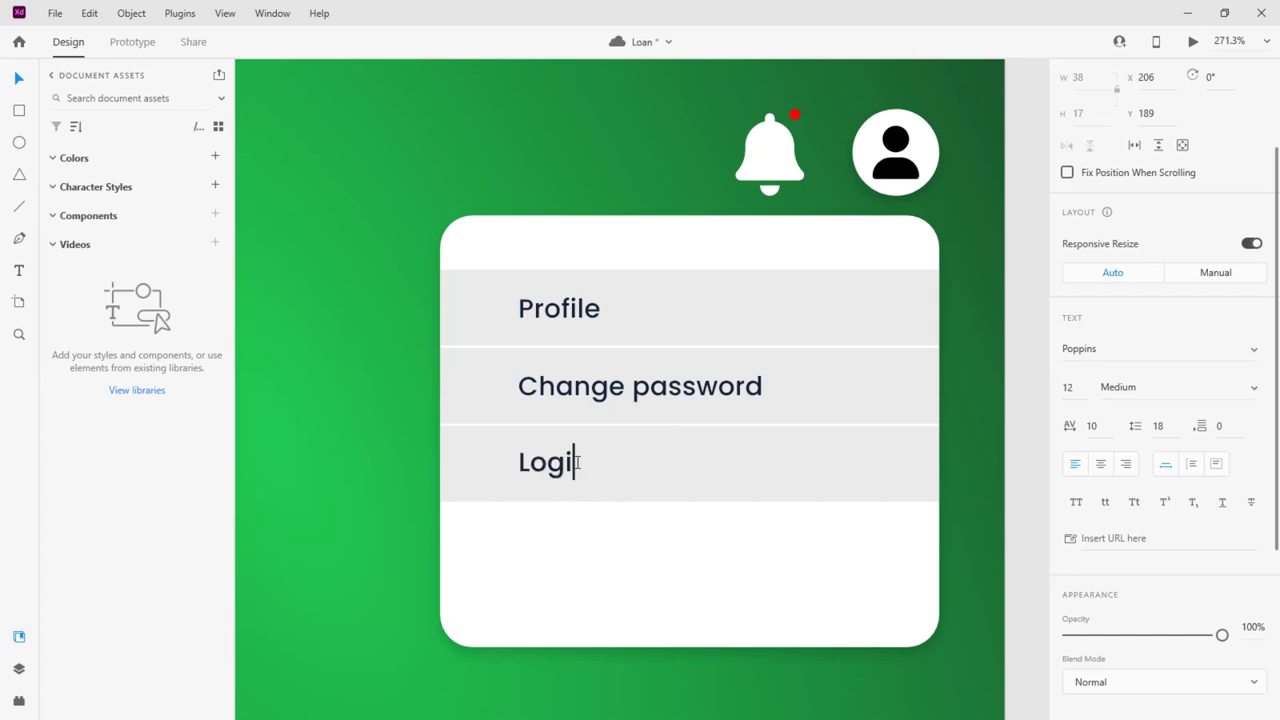
pyautogui.press('BackSpace')
pyautogui.write('Out')
pyautogui.press('Escape')
# Shorten the card to fit and move all three rows up inside it
pyautogui.click(684, 636)
pyautogui.moveTo(690, 621); pyautogui.dragTo(694, 531)
pyautogui.keyDown('shift'); pyautogui.click(717, 309); pyautogui.keyUp('shift')
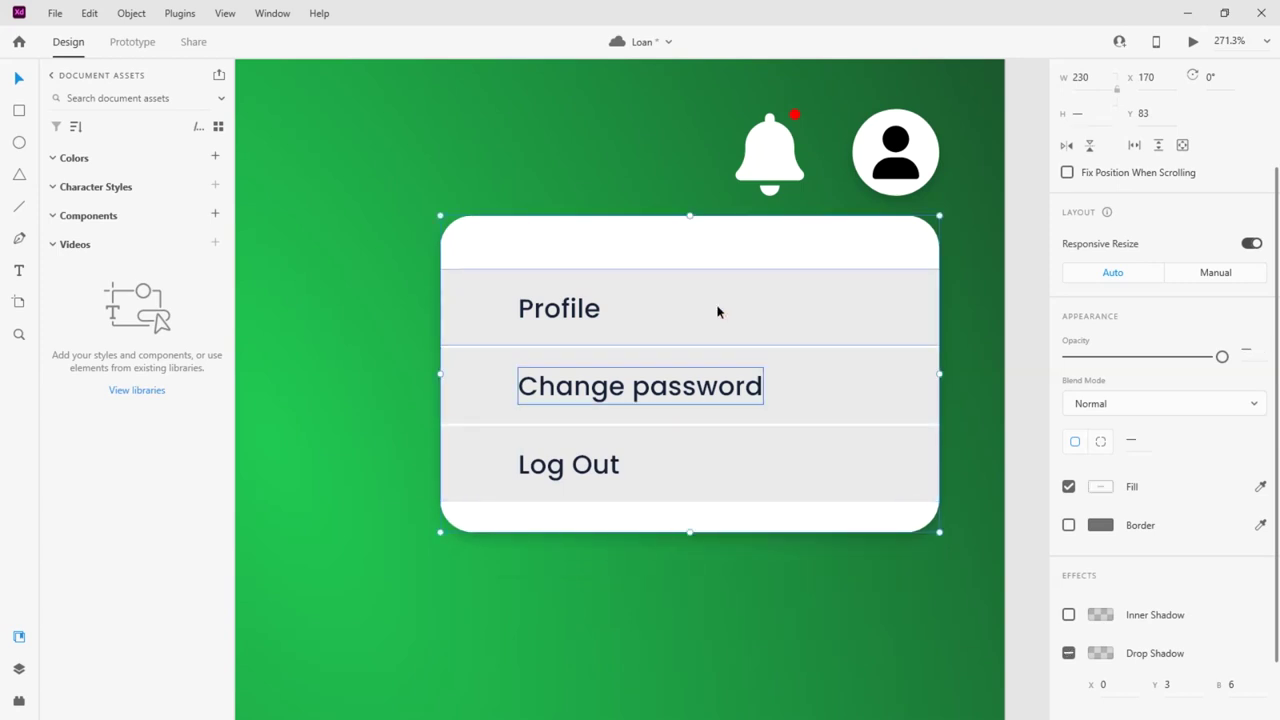
pyautogui.click(729, 472)
pyautogui.doubleClick(757, 381)
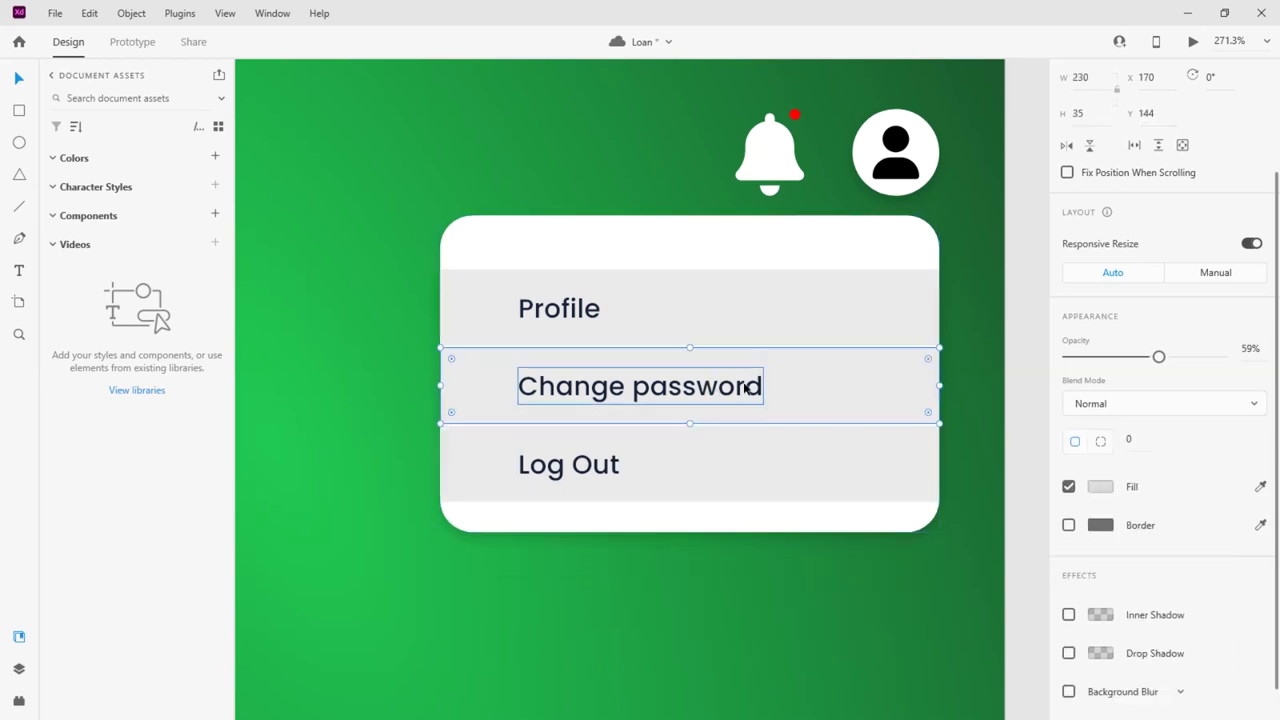
pyautogui.keyDown('shift'); pyautogui.click(813, 389); pyautogui.keyUp('shift')
pyautogui.click(699, 469)
pyautogui.doubleClick(699, 469)
pyautogui.keyDown('shift'); pyautogui.click(699, 469); pyautogui.keyUp('shift')
pyautogui.click(691, 317)
pyautogui.doubleClick(691, 317)
pyautogui.keyDown('shift'); pyautogui.click(683, 334); pyautogui.keyUp('shift')
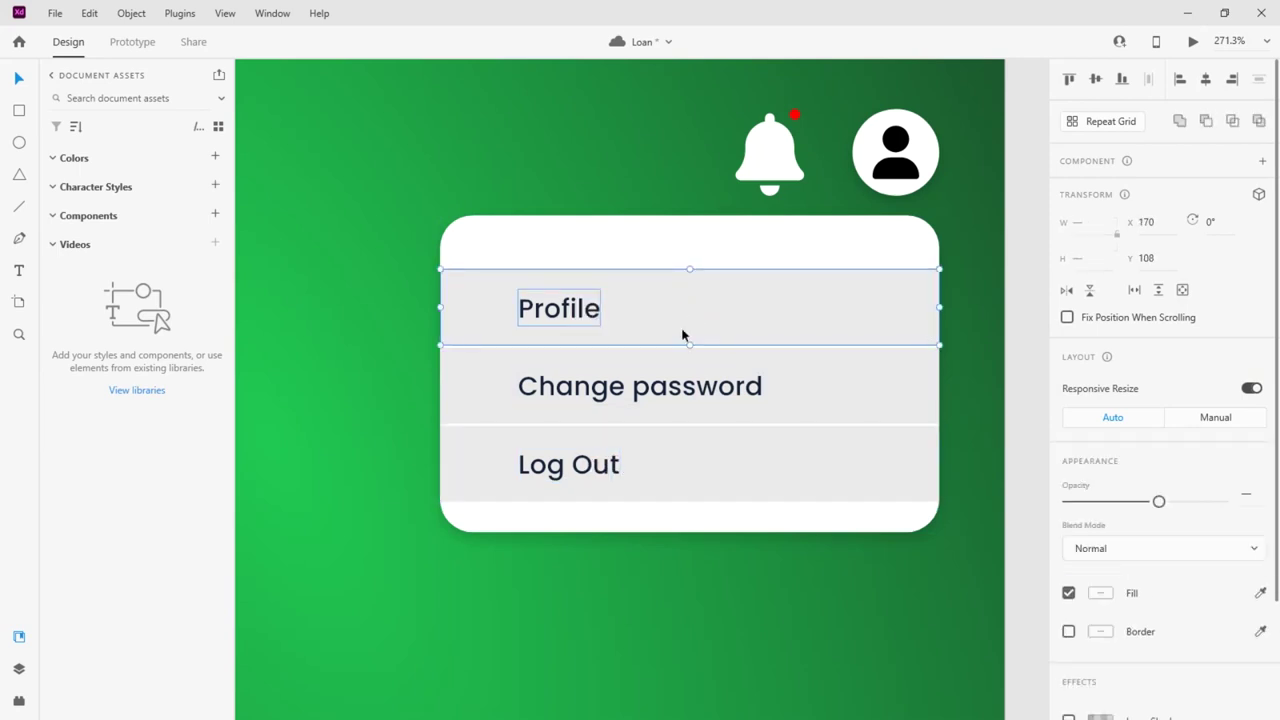
pyautogui.keyDown('shift'); pyautogui.click(686, 406); pyautogui.keyUp('shift')
pyautogui.keyDown('shift'); pyautogui.click(700, 464); pyautogui.keyUp('shift')
pyautogui.moveTo(719, 316); pyautogui.dragTo(718, 296)
# Nudge Log Out down and Profile up to even the row gaps
pyautogui.click(726, 246)
pyautogui.click(660, 466)
pyautogui.moveTo(675, 463); pyautogui.dragTo(674, 471)
pyautogui.click(654, 309)
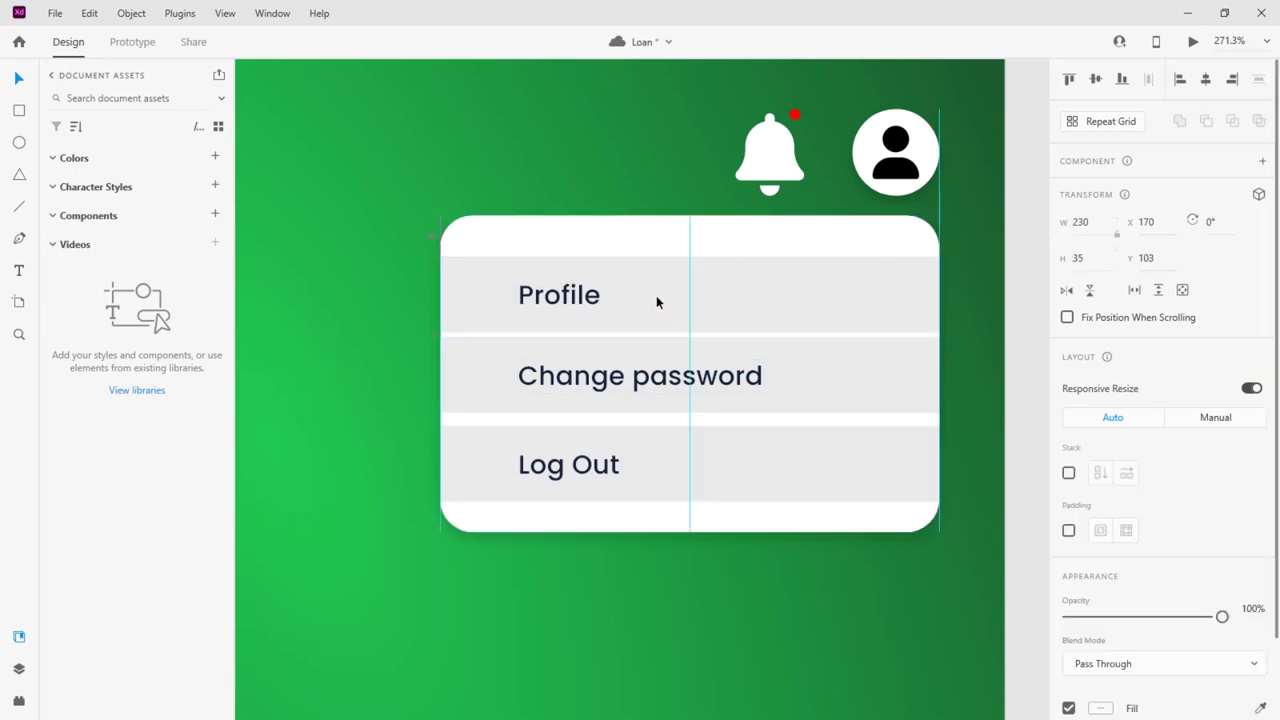
pyautogui.moveTo(654, 305); pyautogui.dragTo(657, 291)
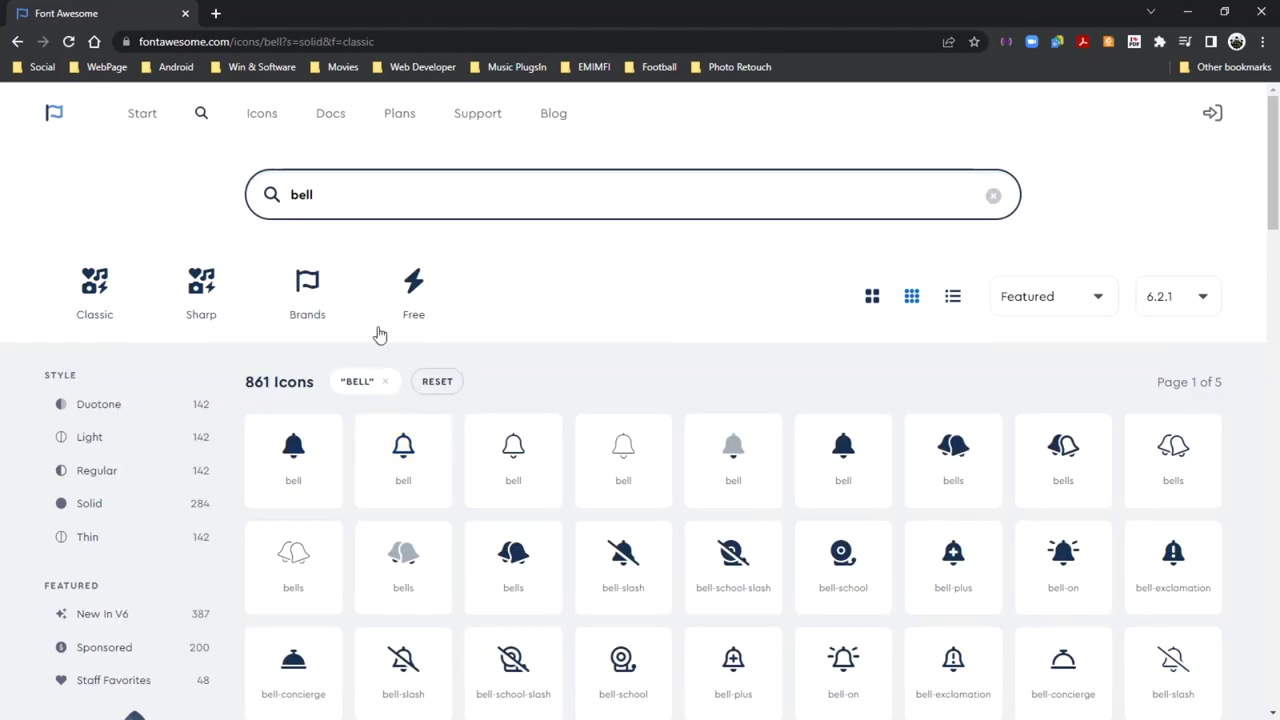
# Search Font Awesome icons for 'pass'
pyautogui.doubleClick(292, 195)
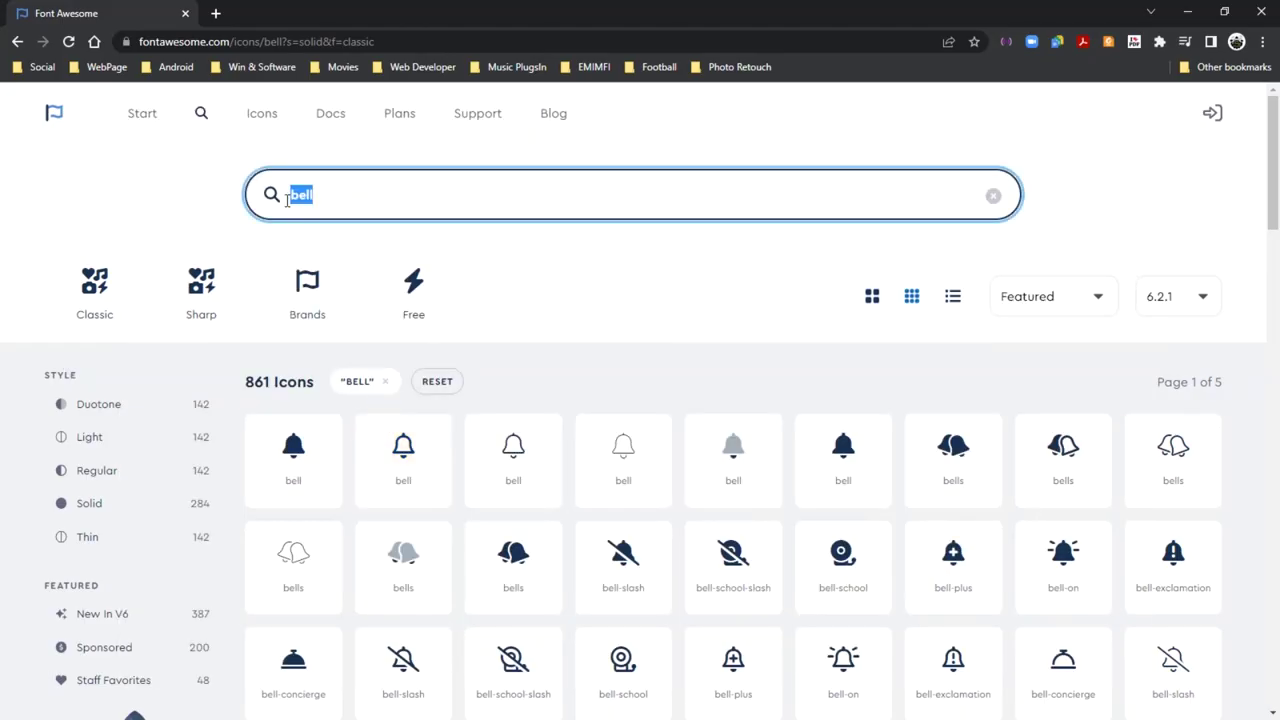
pyautogui.write('\\')
pyautogui.press('BackSpace')
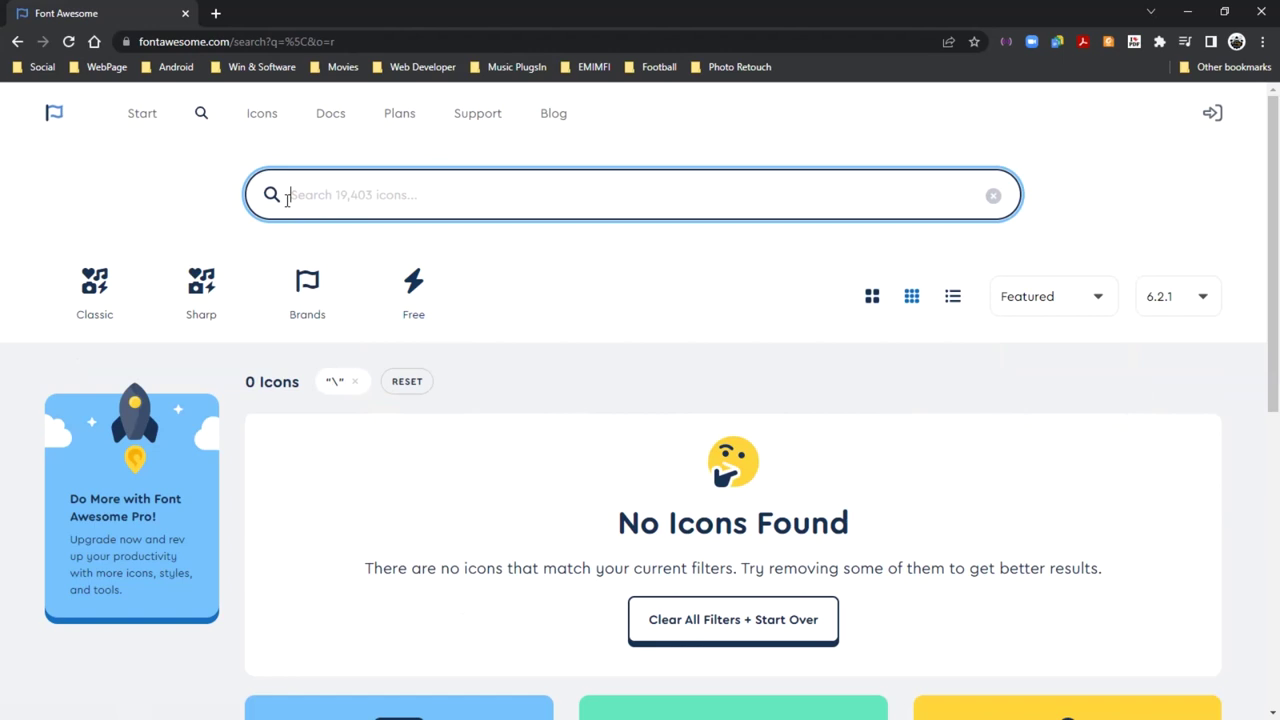
pyautogui.write('profi')
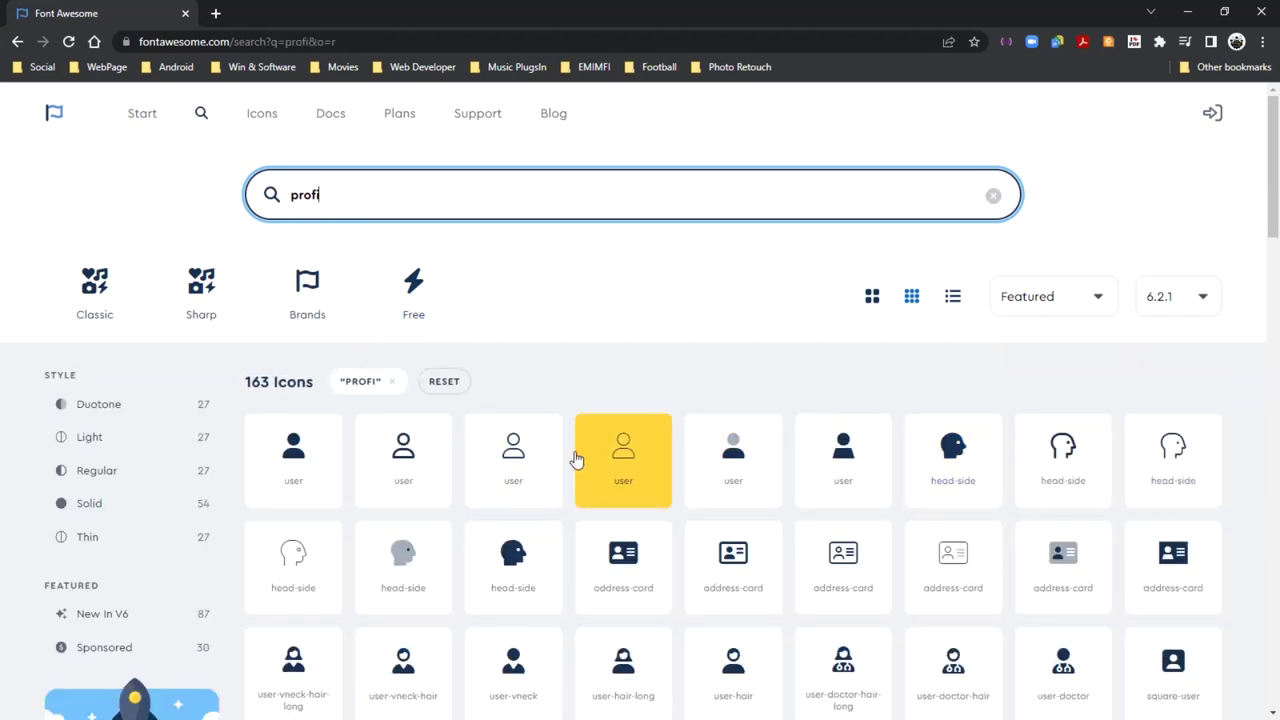
pyautogui.press('BackSpace')
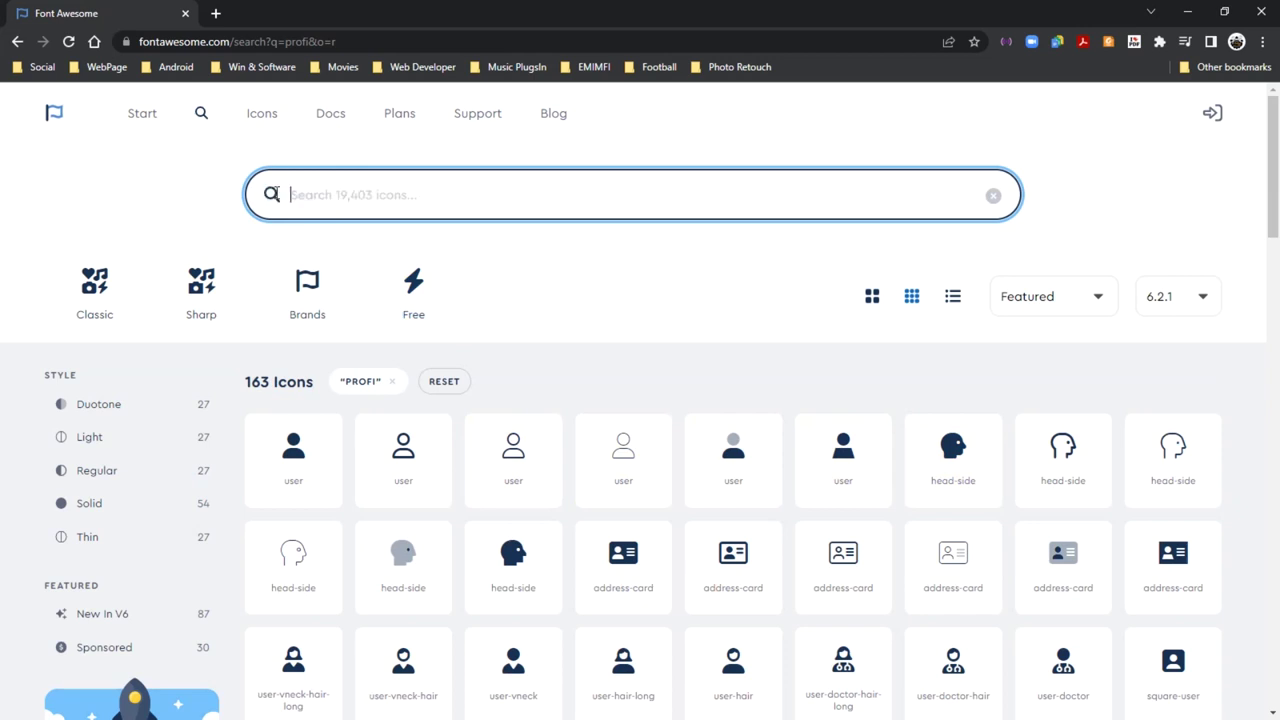
pyautogui.write('chang')
pyautogui.press('BackSpace')
pyautogui.press('BackSpace')
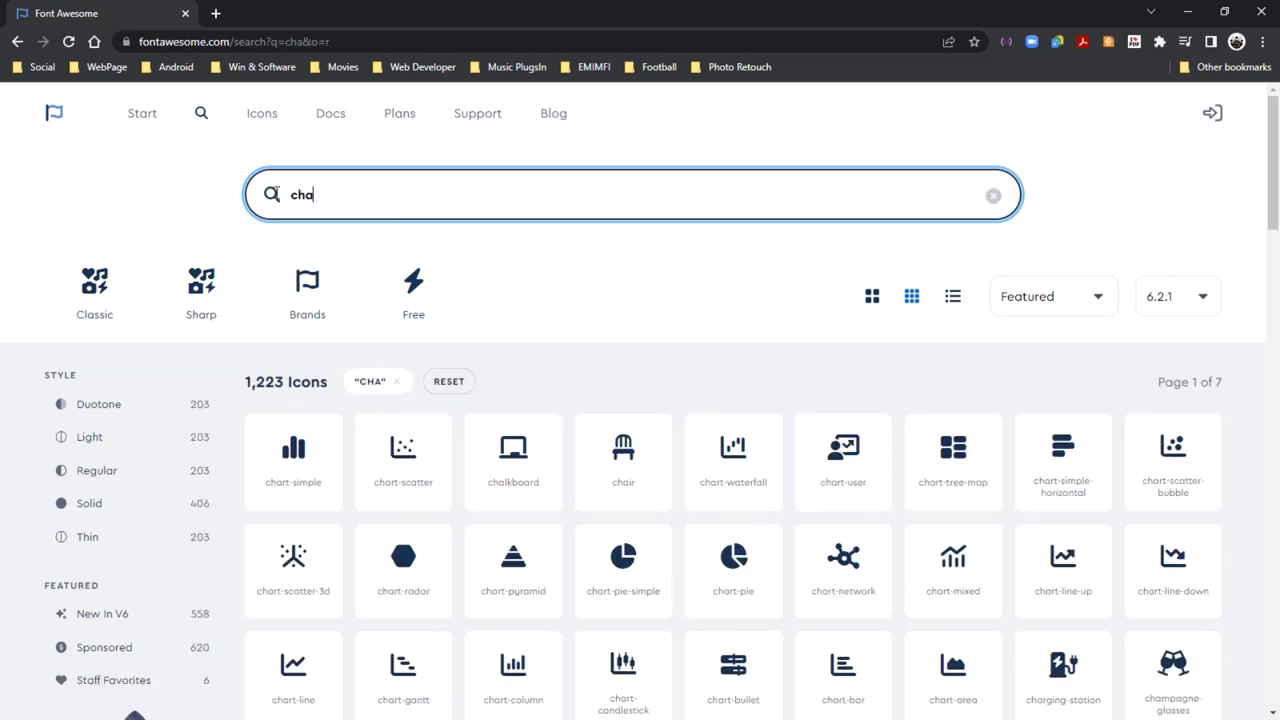
pyautogui.press('BackSpace')
pyautogui.press('BackSpace')
pyautogui.press('BackSpace')
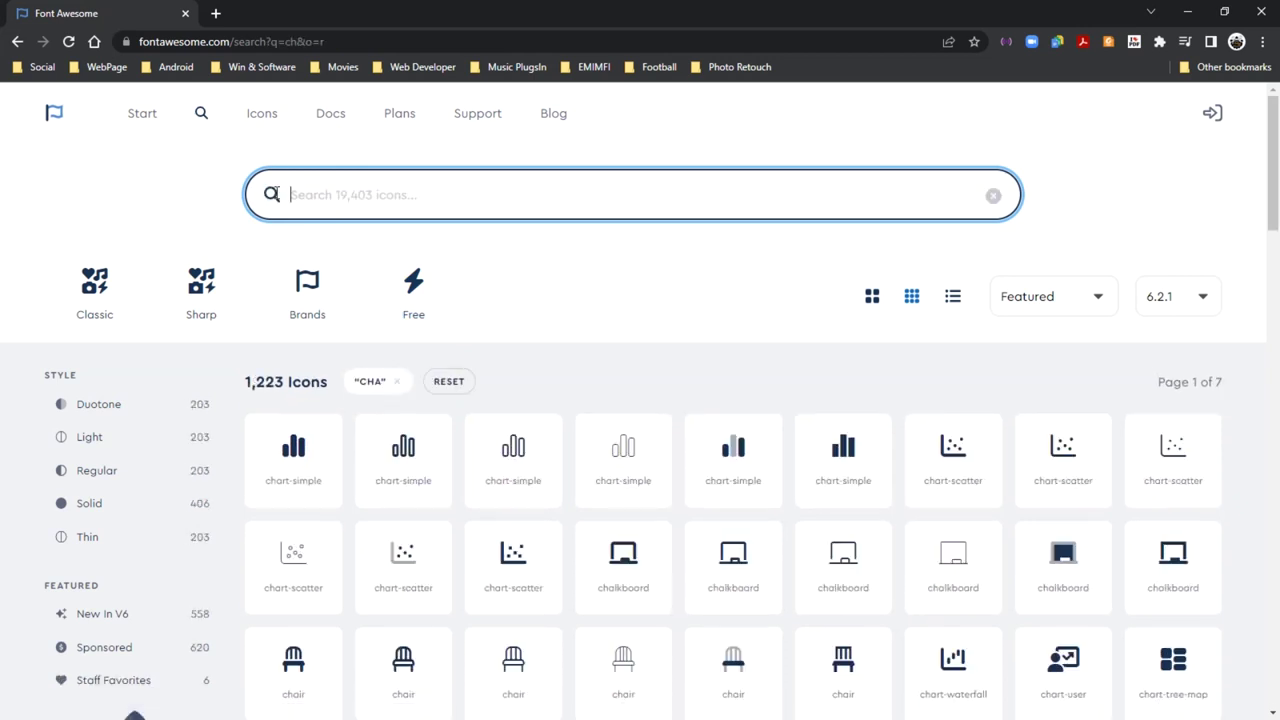
pyautogui.write('pass')
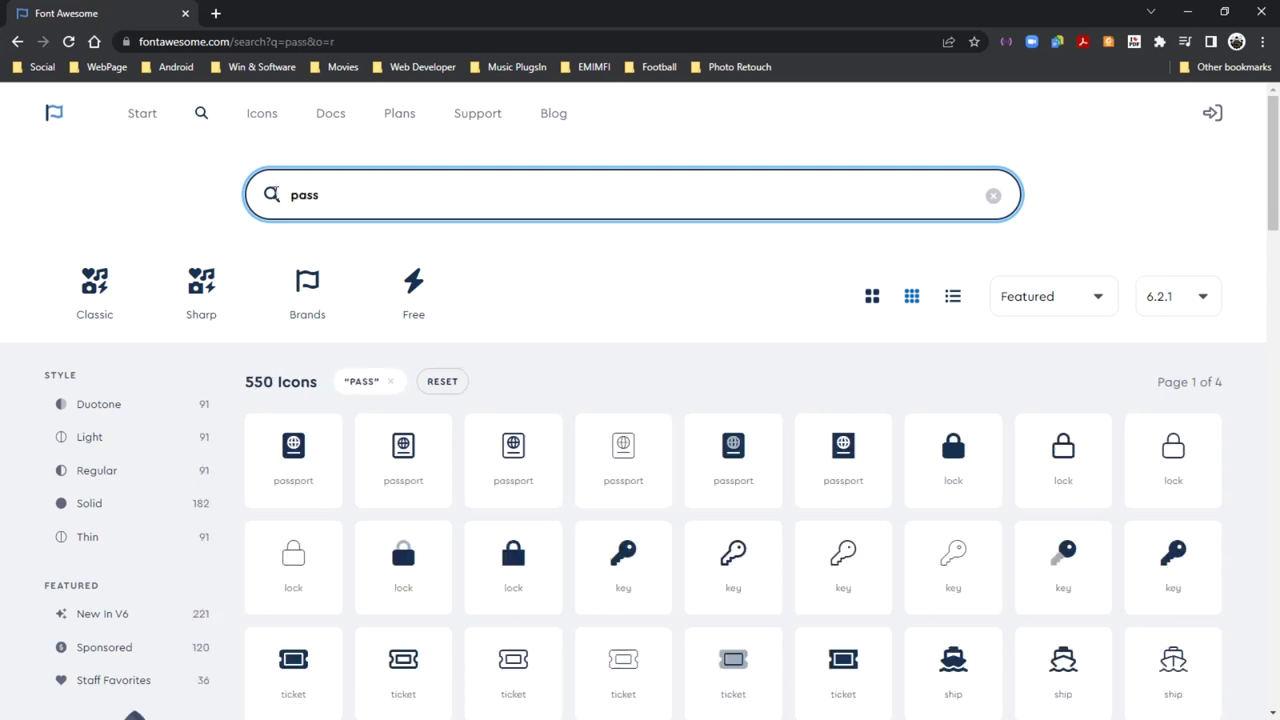
# Copy the key icon's SVG from the results
pyautogui.click(514, 586)
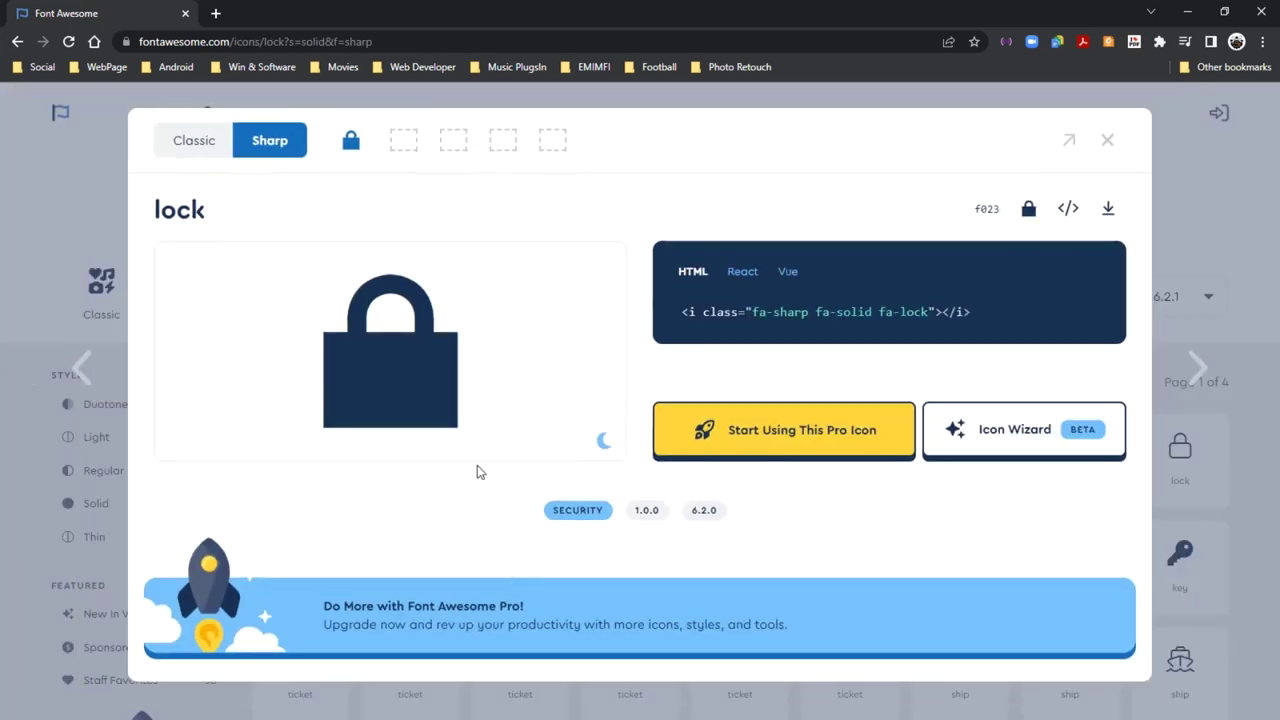
pyautogui.click(1108, 148)
pyautogui.click(624, 578)
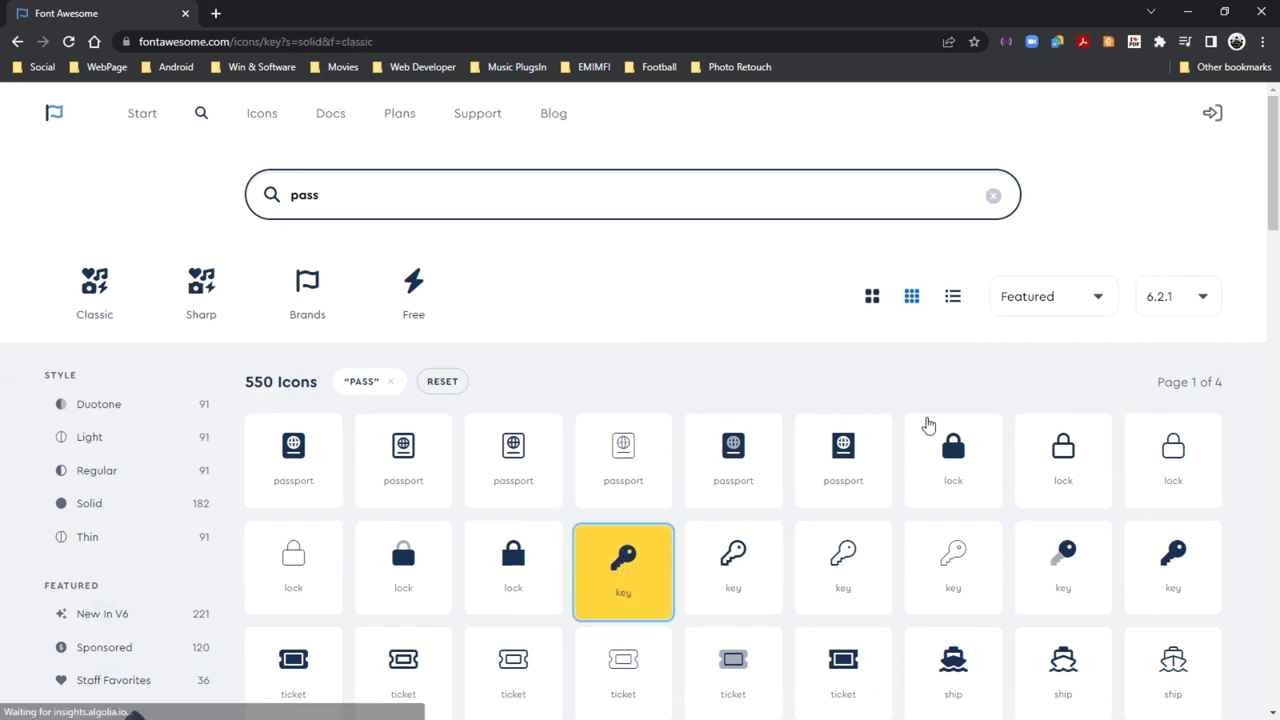
pyautogui.click(1070, 212)
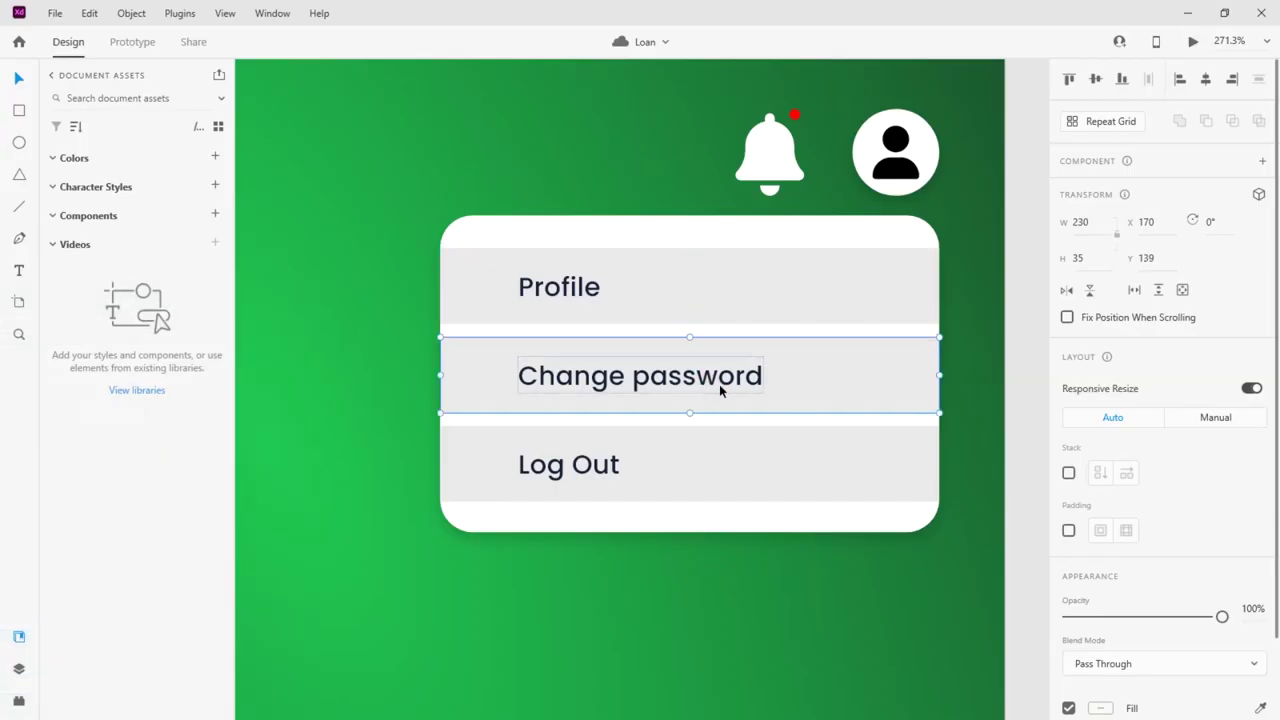
# Paste the key icon, scaled to about 22.5×22.5, left of 'Change password'
pyautogui.doubleClick(522, 384)
pyautogui.hotkey('ctrl', 'v')
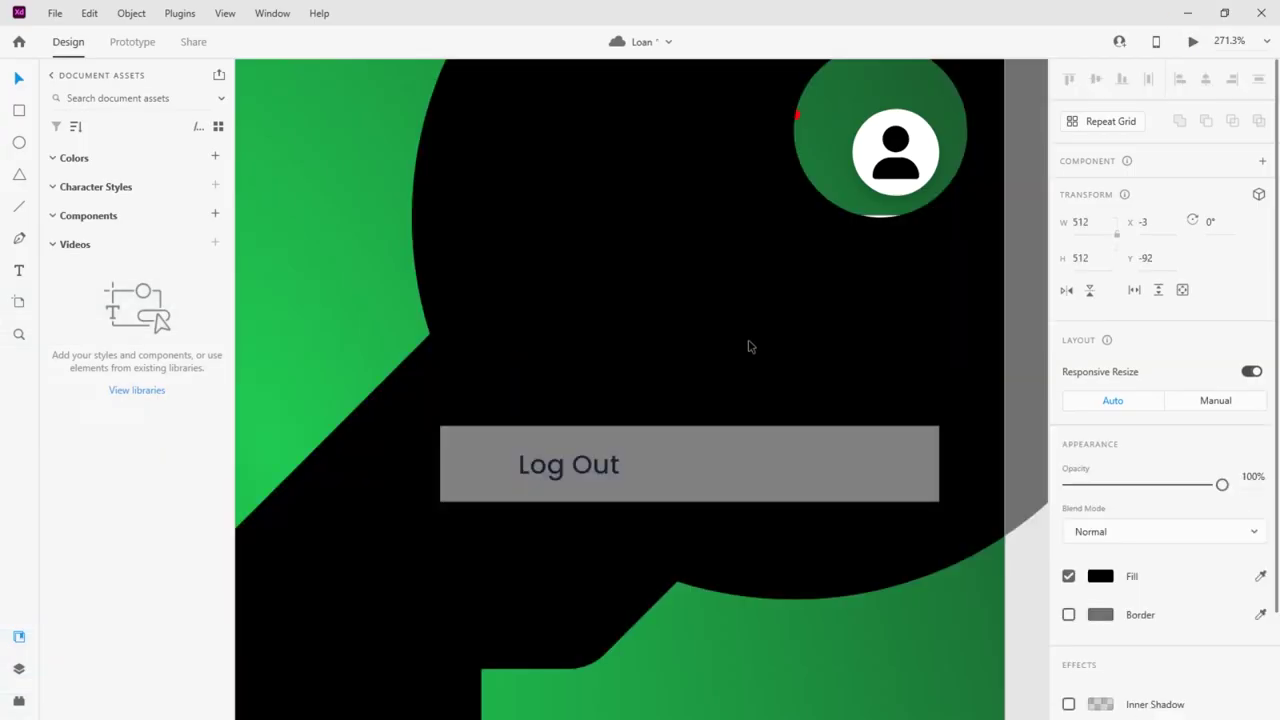
pyautogui.scroll(-5, 748, 346)
pyautogui.moveTo(865, 203); pyautogui.dragTo(722, 346)
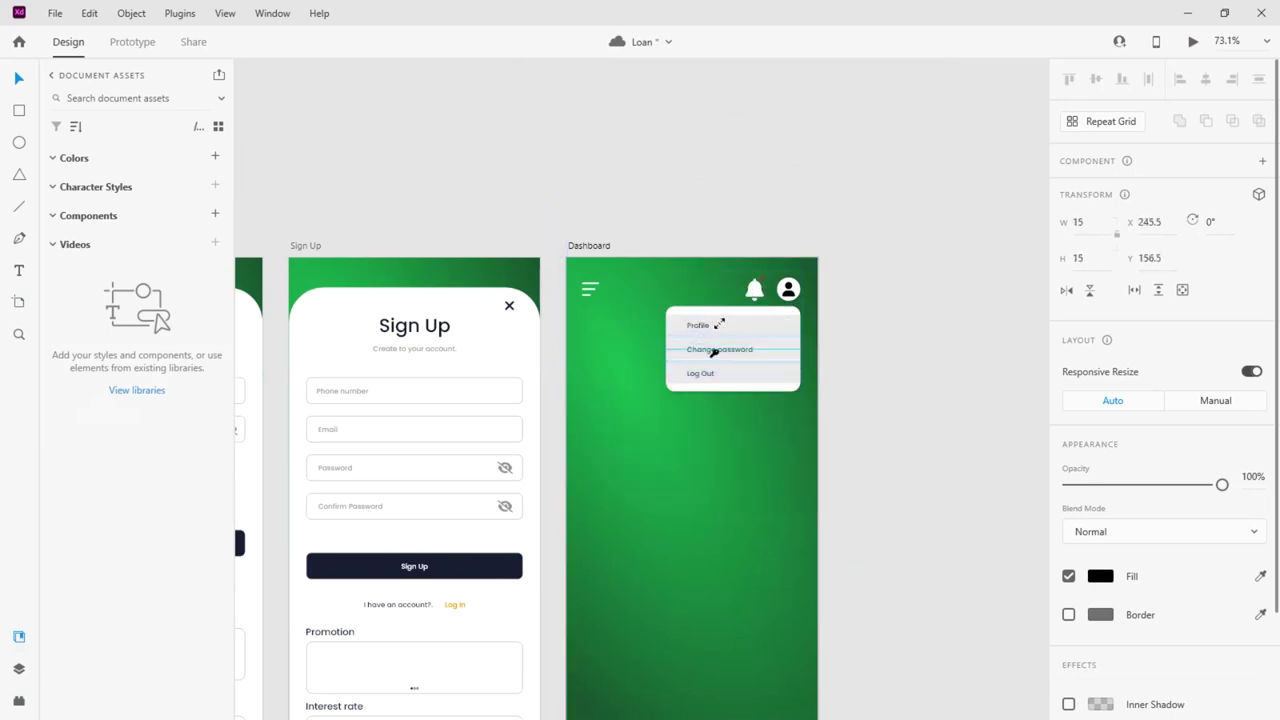
pyautogui.scroll(6, 716, 346)
pyautogui.moveTo(591, 345); pyautogui.dragTo(578, 340)
pyautogui.click(636, 340)
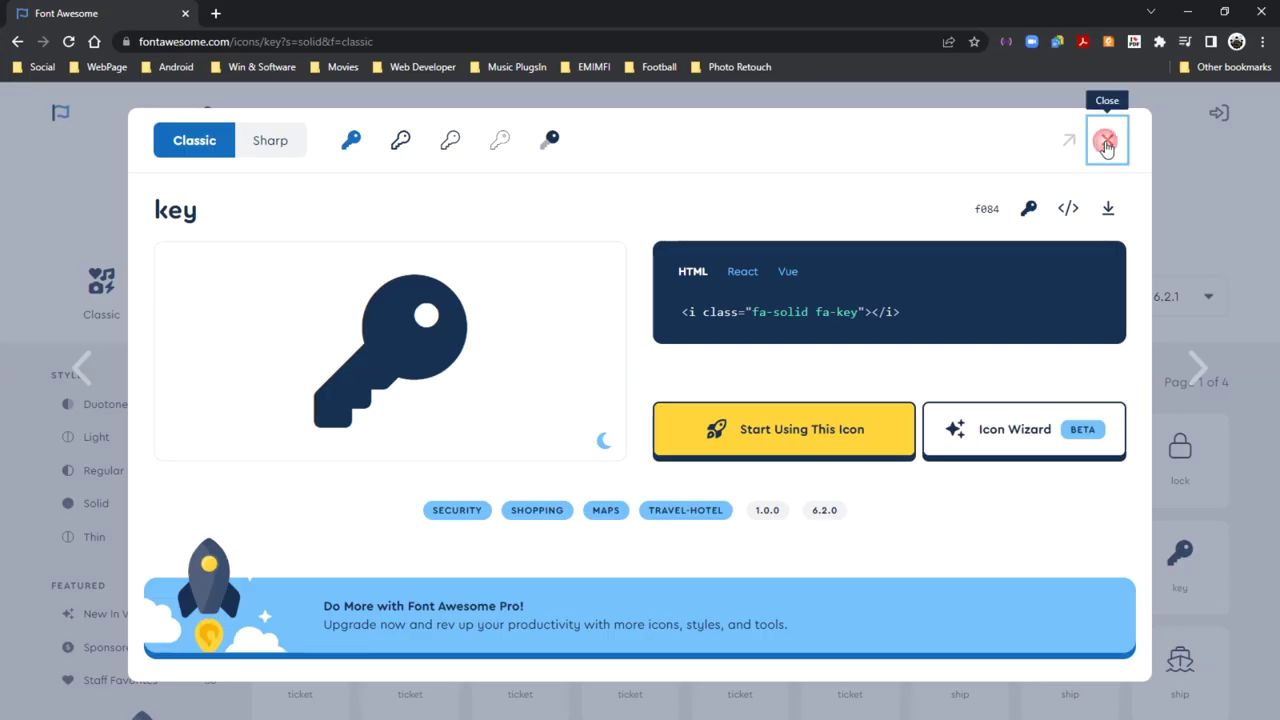
# Search Font Awesome for 'log out' and copy the right-from-bracket icon's SVG
pyautogui.click(1100, 138)
pyautogui.moveTo(330, 205); pyautogui.dragTo(294, 215)
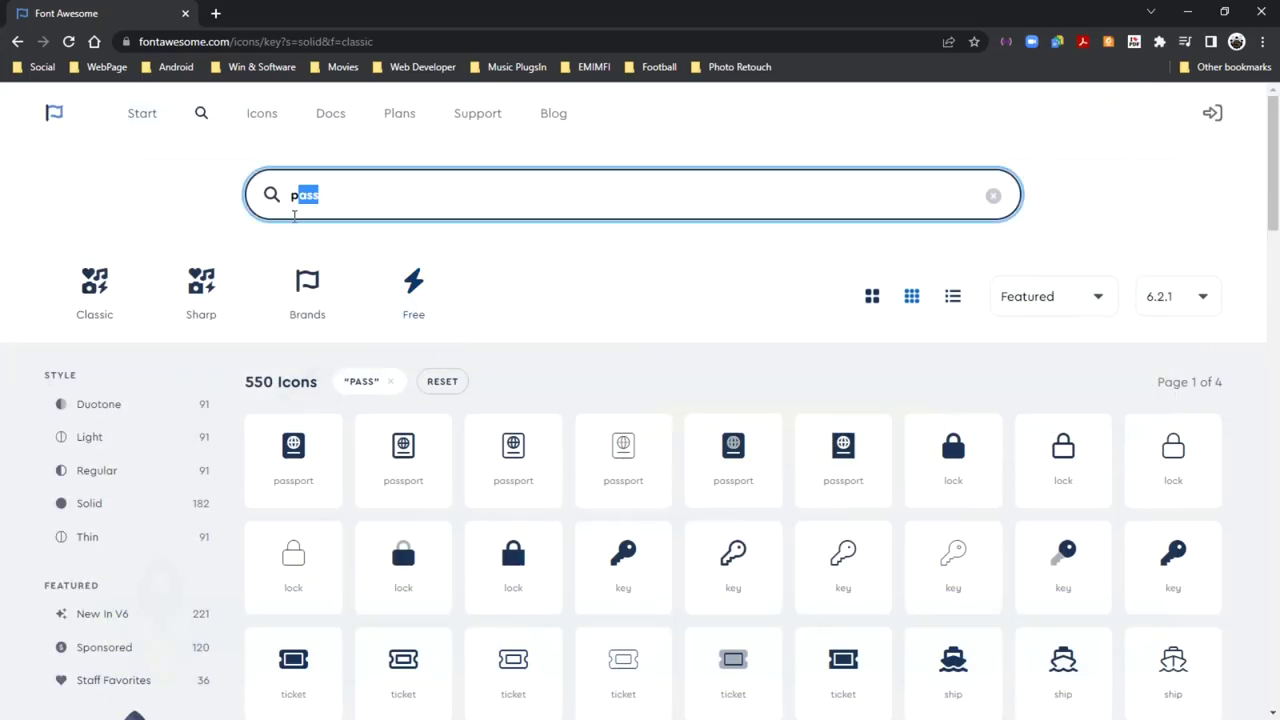
pyautogui.press('BackSpace')
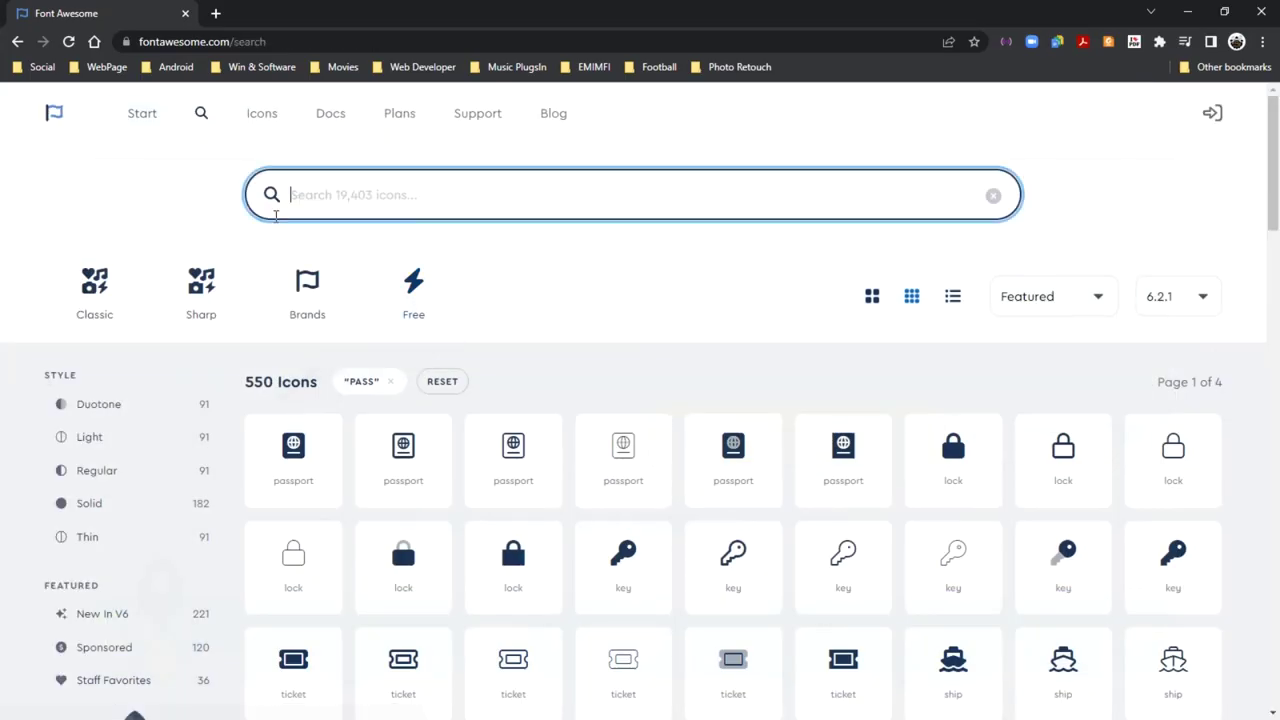
pyautogui.write('lou')
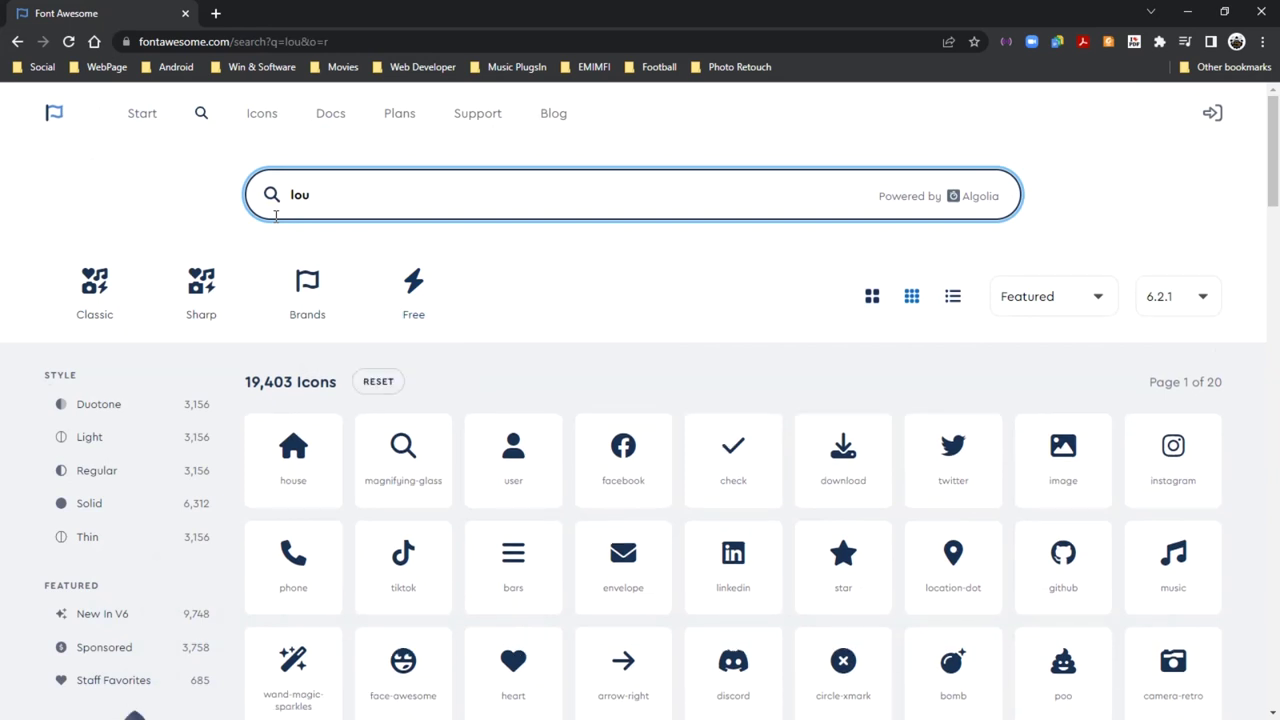
pyautogui.write('k')
pyautogui.doubleClick(377, 194)
pyautogui.click(370, 196)
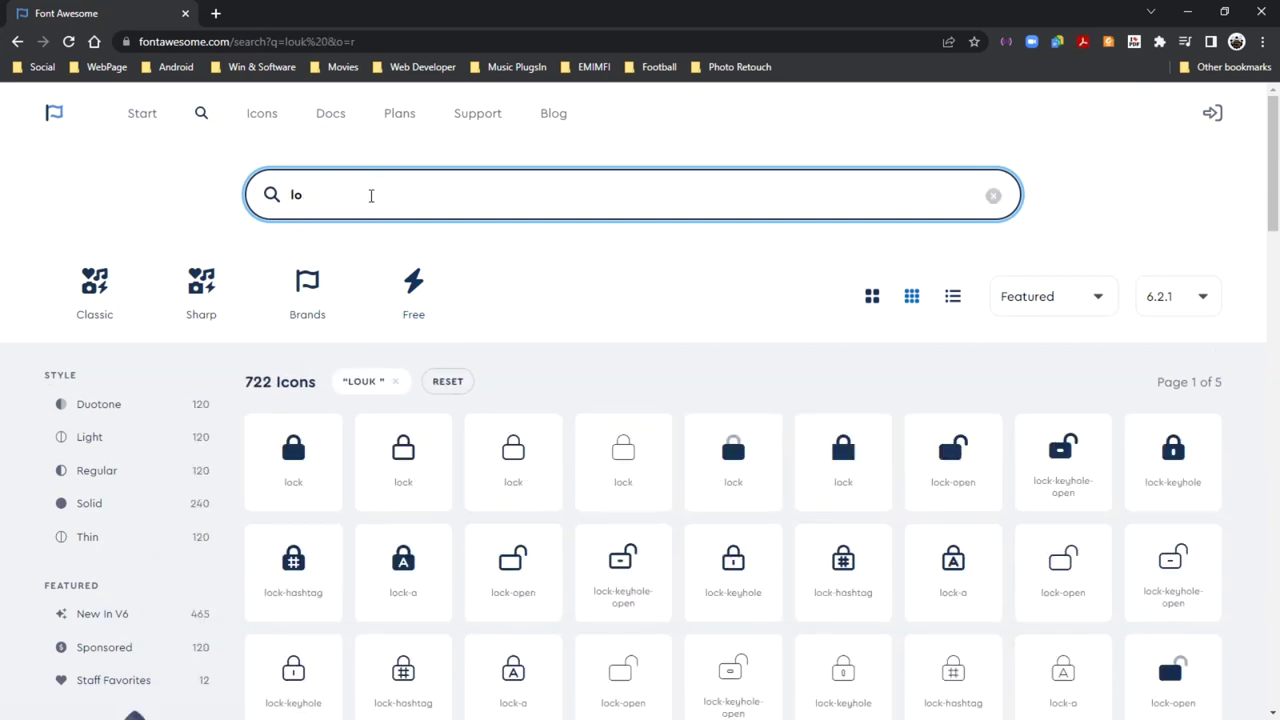
pyautogui.write('g out')
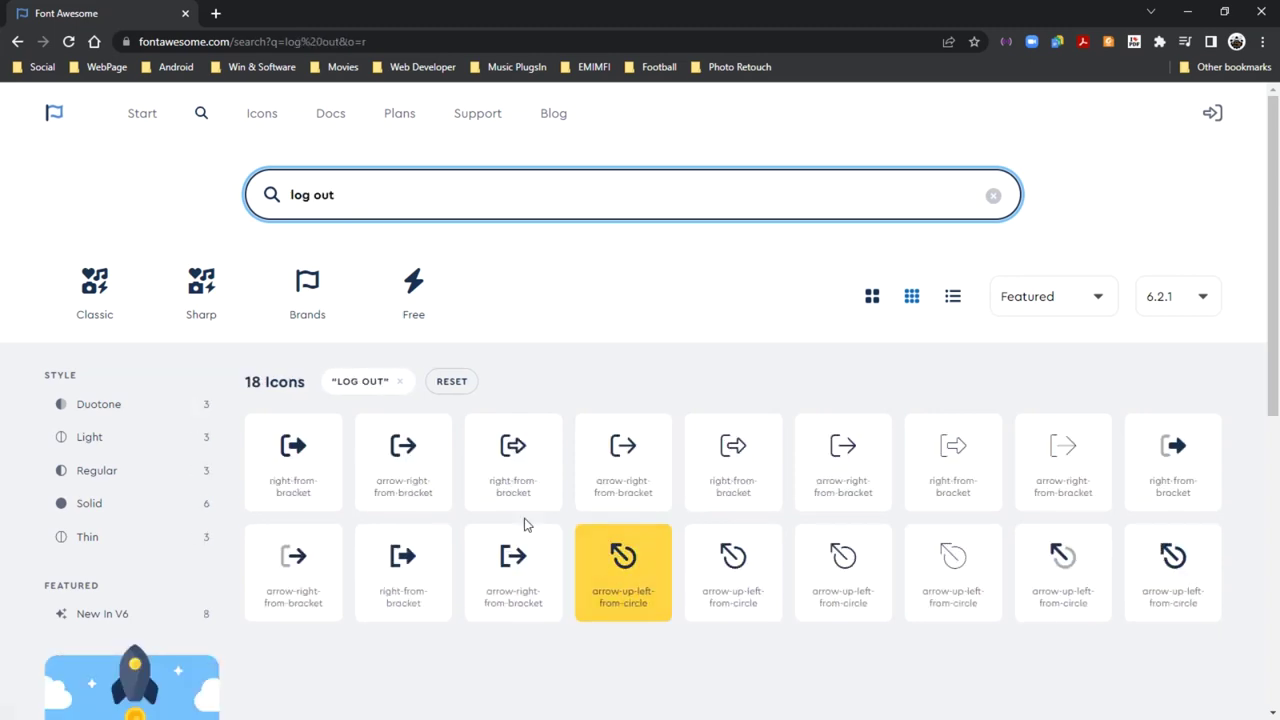
pyautogui.click(297, 455)
pyautogui.click(1068, 211)
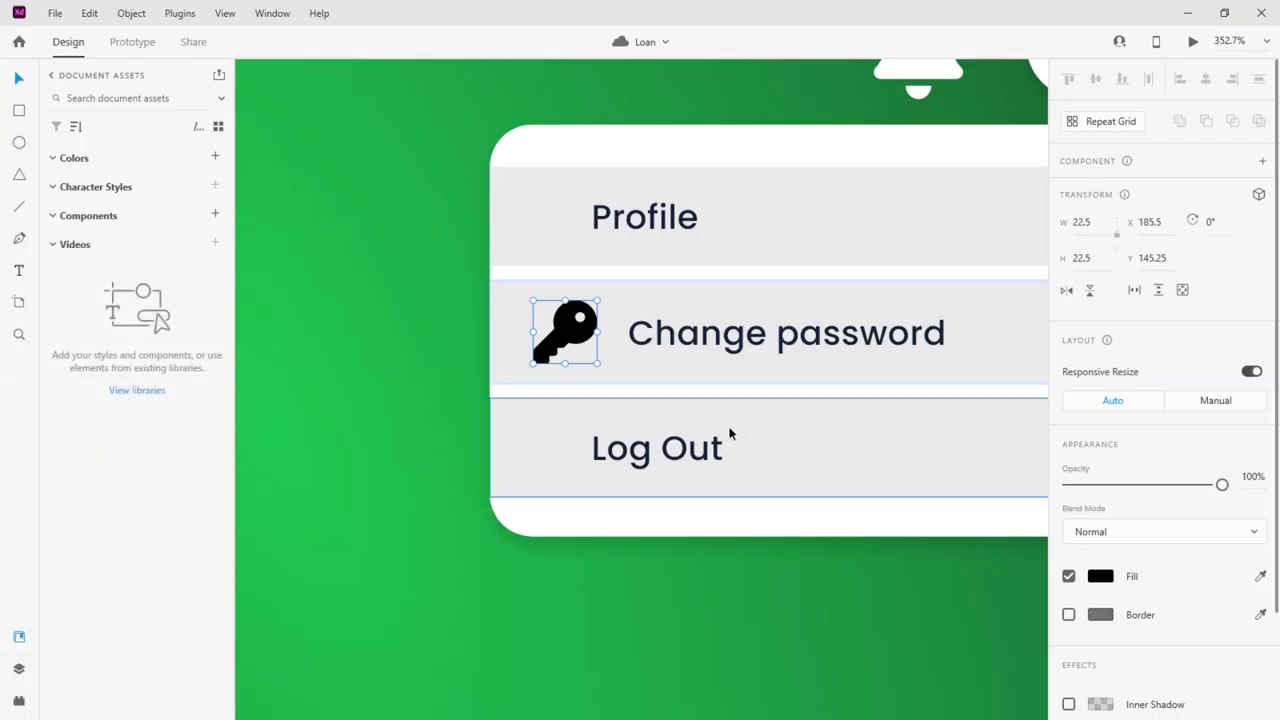
pyautogui.doubleClick(720, 440)
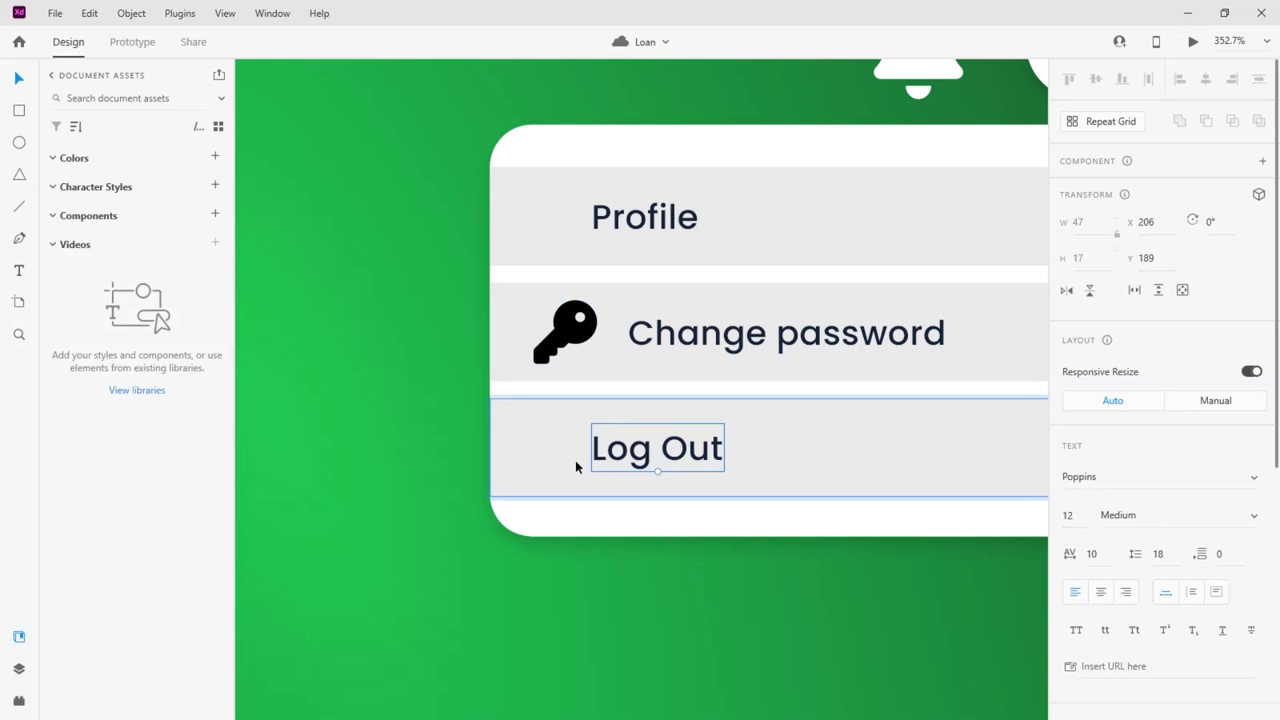
# Paste the log-out icon, size it and place it left of 'Log Out', shifting that text right
pyautogui.hotkey('ctrl', 'v')
pyautogui.scroll(-10, 545, 428)
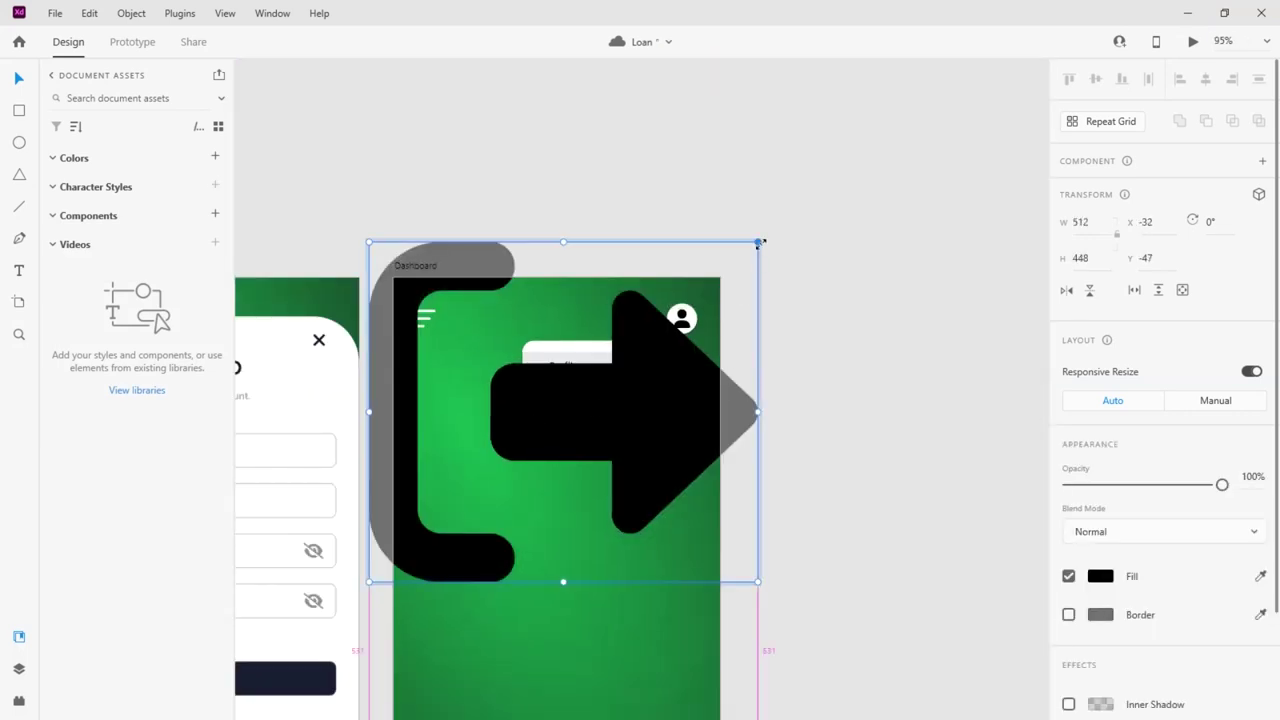
pyautogui.moveTo(760, 242); pyautogui.dragTo(588, 392)
pyautogui.scroll(10, 534, 404)
pyautogui.moveTo(630, 322); pyautogui.dragTo(407, 493)
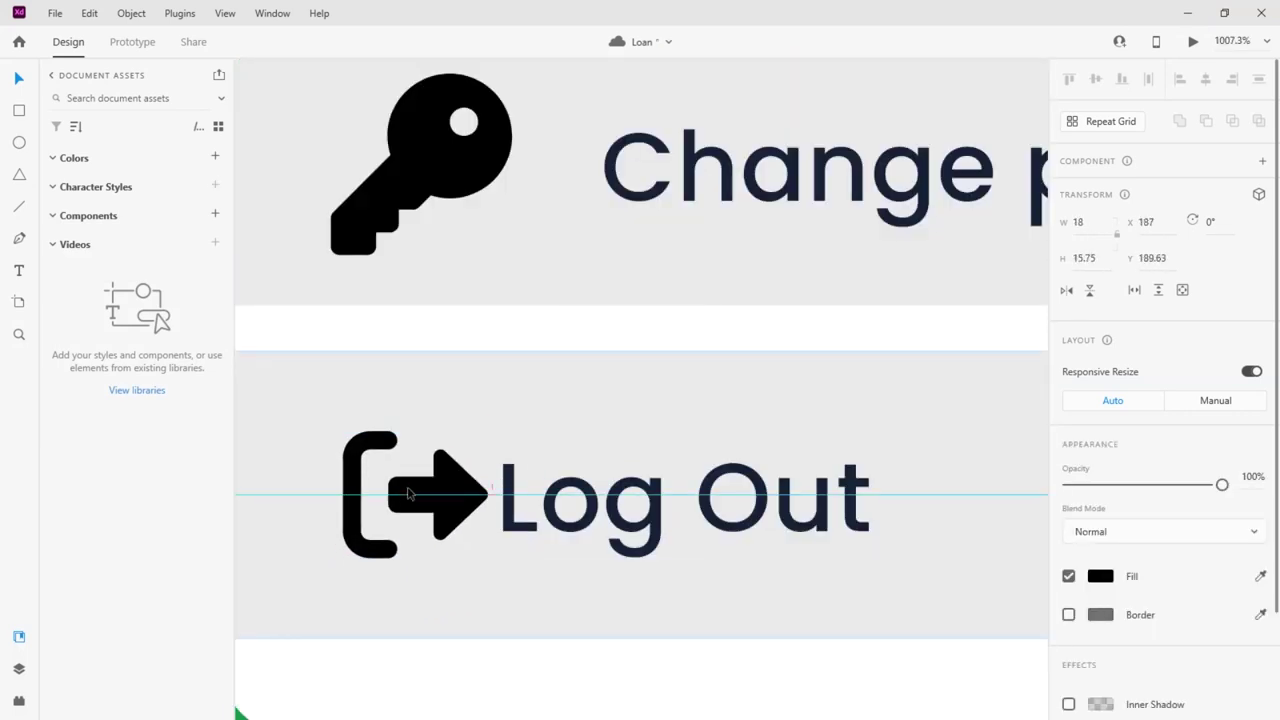
pyautogui.scroll(-3, 407, 493)
pyautogui.moveTo(537, 471); pyautogui.dragTo(666, 449)
pyautogui.click(470, 460)
pyautogui.moveTo(499, 491); pyautogui.dragTo(540, 506)
pyautogui.moveTo(486, 451); pyautogui.dragTo(480, 440)
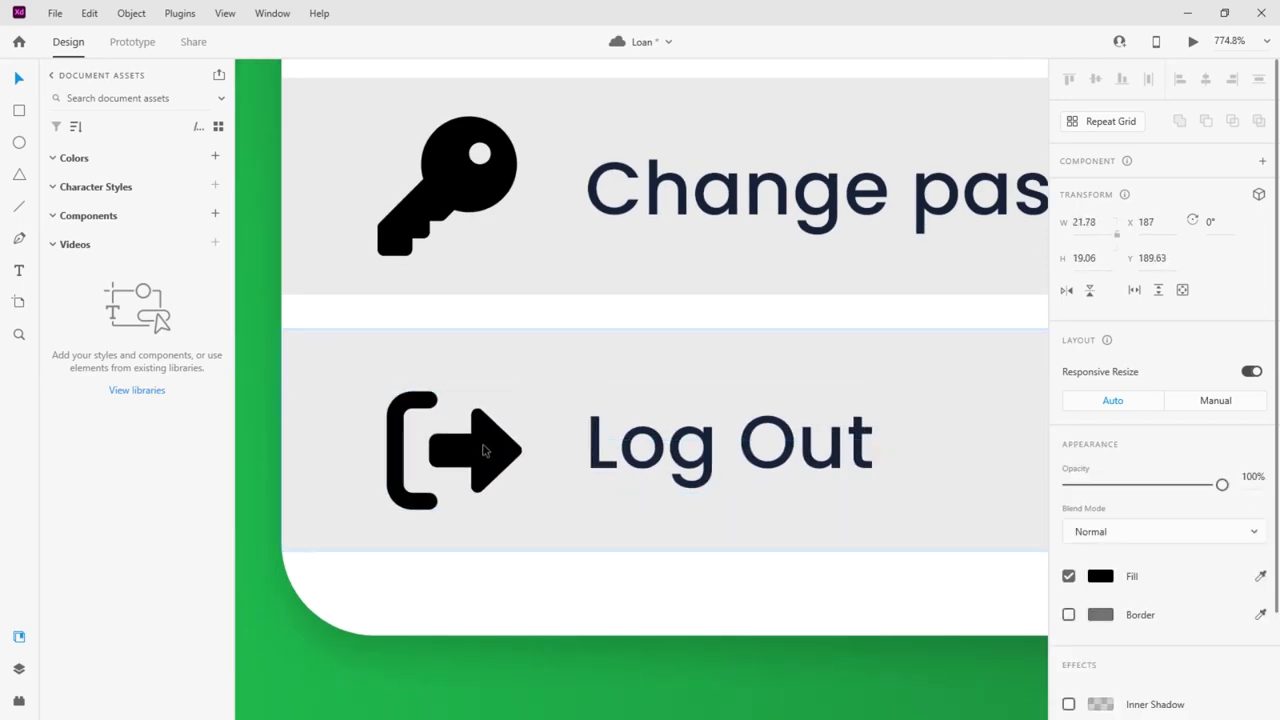
# Move the 'Profile' text right to make room for a person icon beside it
pyautogui.scroll(-5, 482, 447)
pyautogui.click(775, 343)
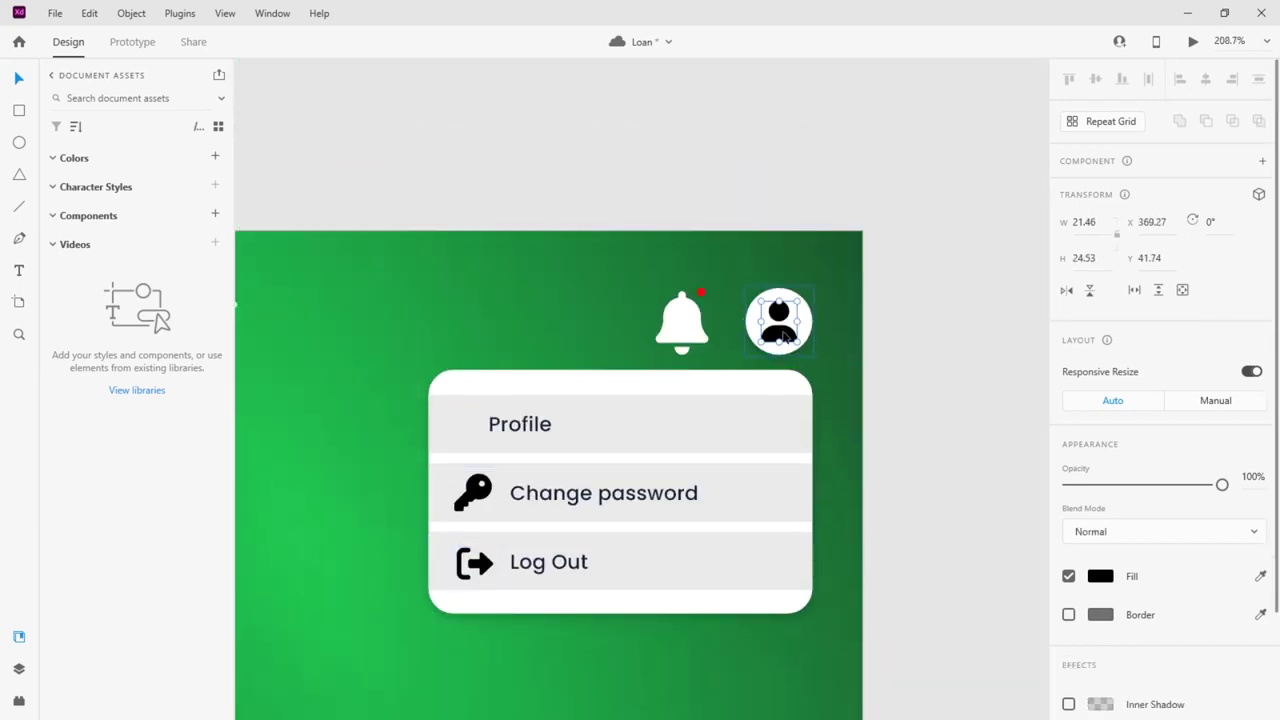
pyautogui.click(500, 428)
pyautogui.doubleClick(493, 430)
pyautogui.scroll(5, 493, 430)
pyautogui.moveTo(493, 441); pyautogui.dragTo(463, 389)
pyautogui.scroll(-2, 474, 389)
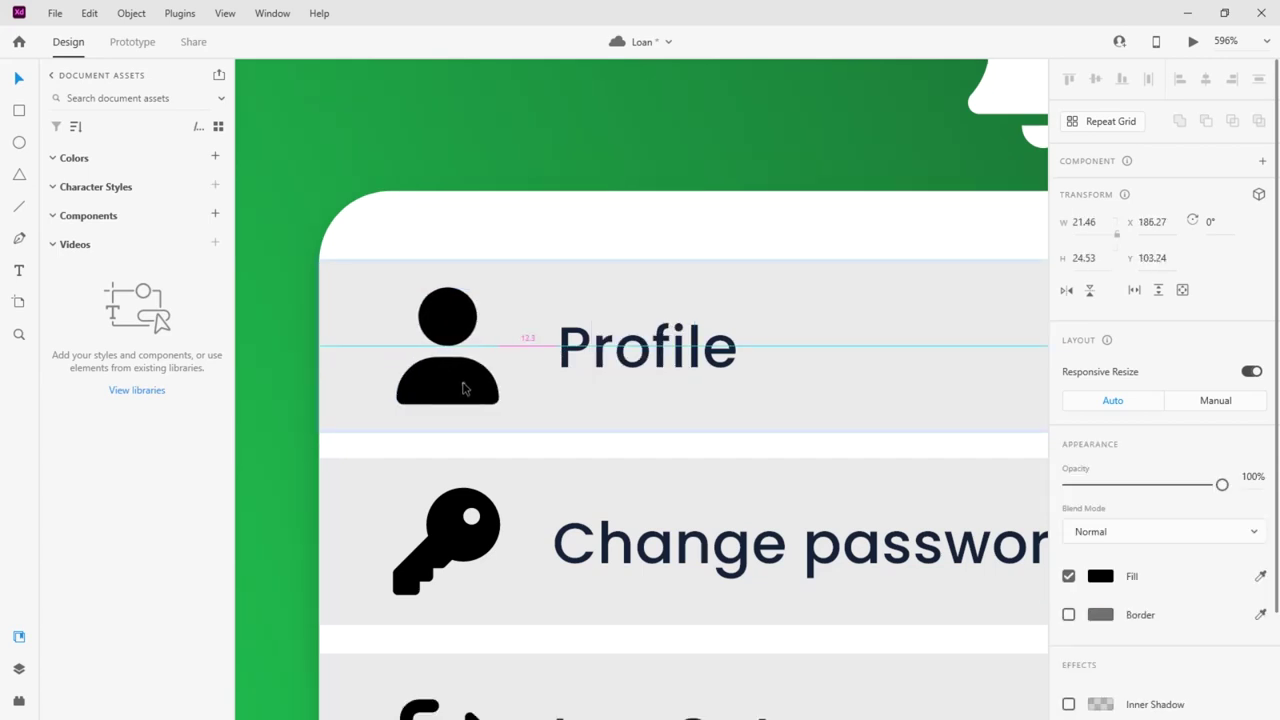
pyautogui.scroll(-6, 463, 389)
pyautogui.scroll(3, 700, 350)
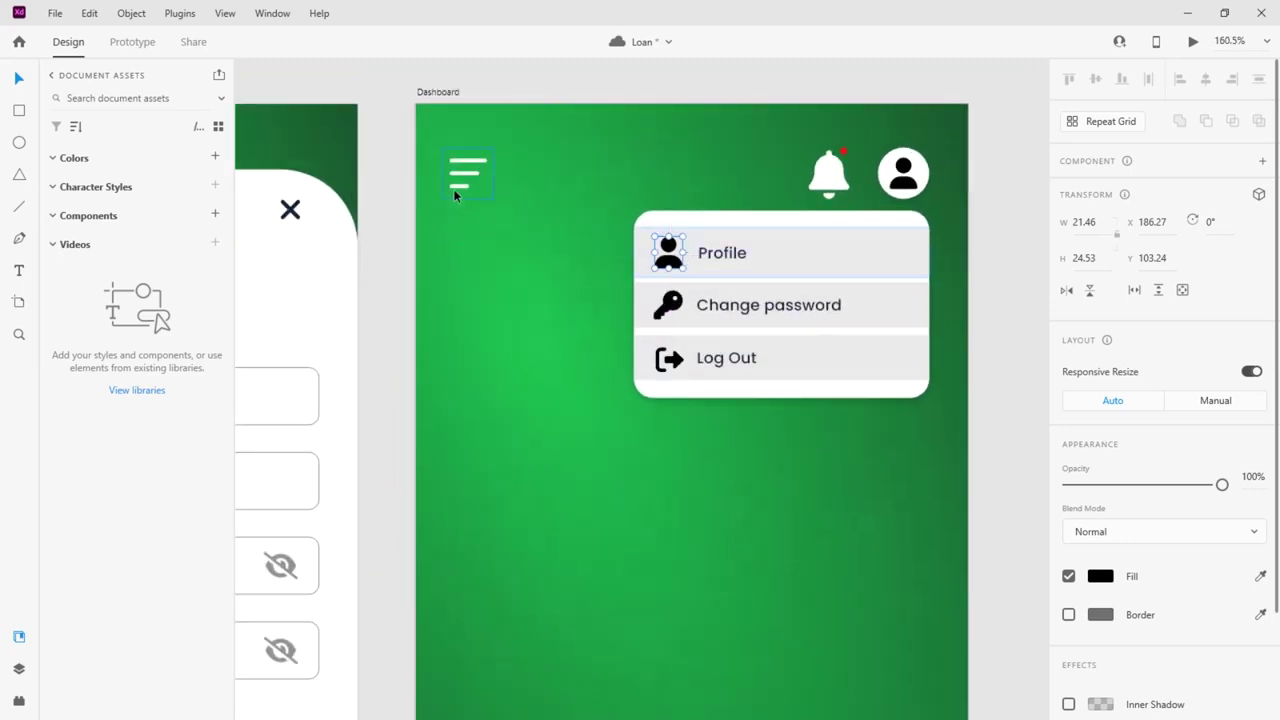
# Group the dropdown card, then convert the whole header group into a component named 'profile'
pyautogui.click(907, 262)
pyautogui.scroll(5, 838, 302)
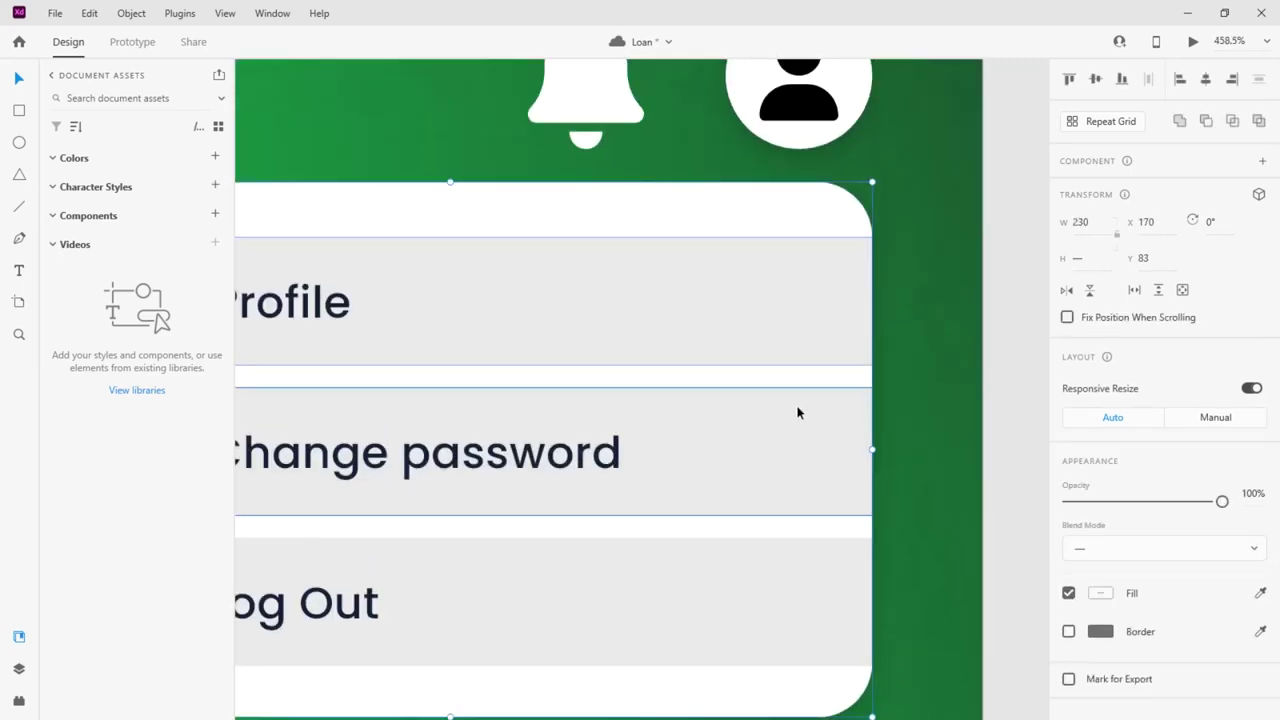
pyautogui.hotkey('ctrl', 'g')
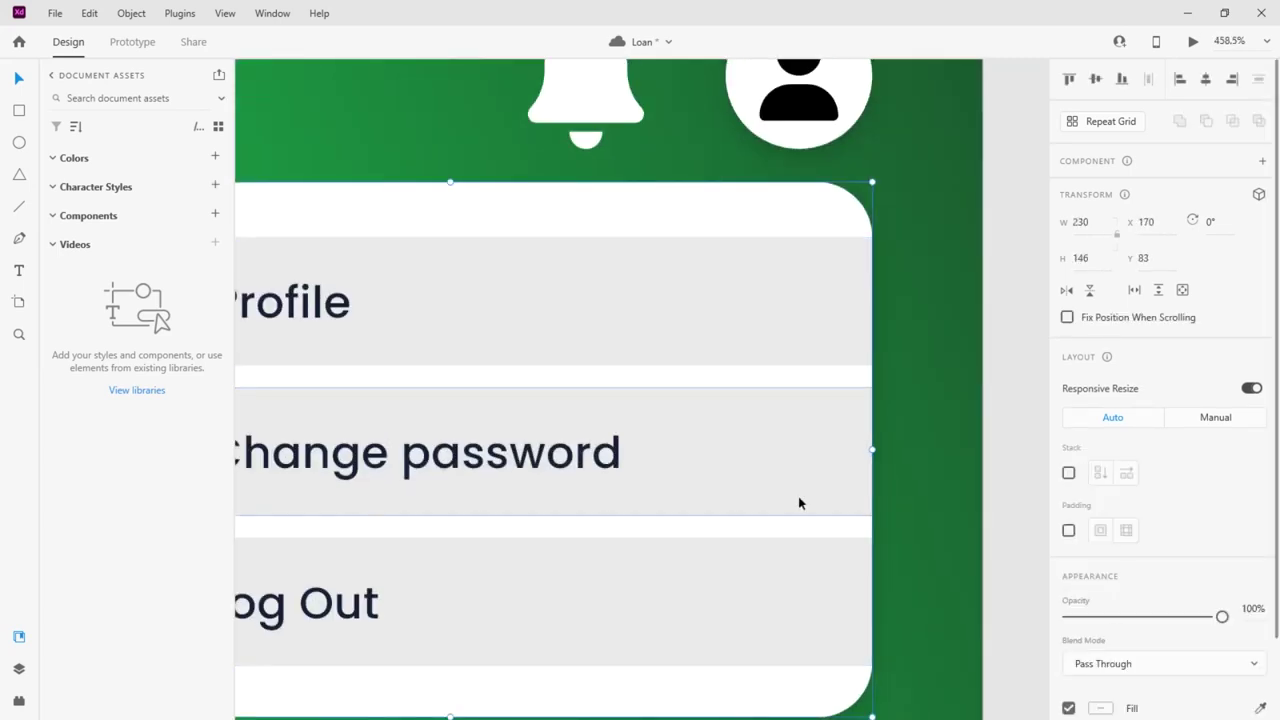
pyautogui.click(793, 124)
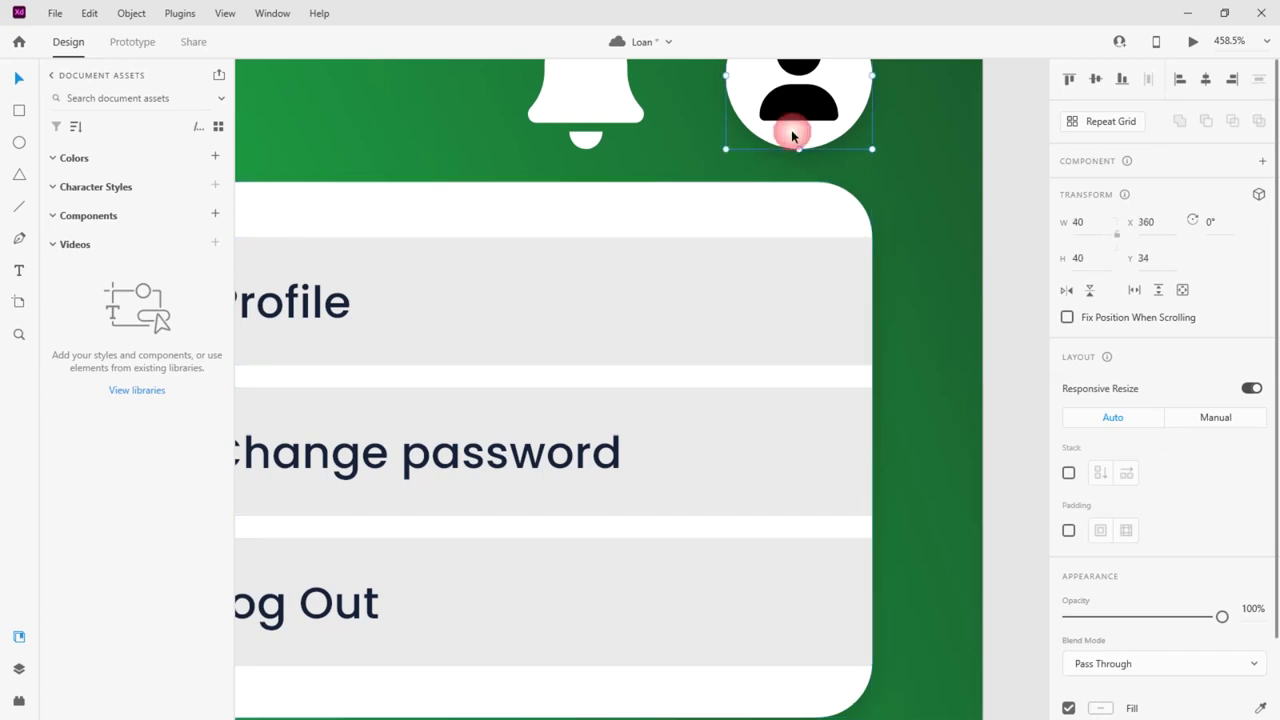
pyautogui.click(806, 223)
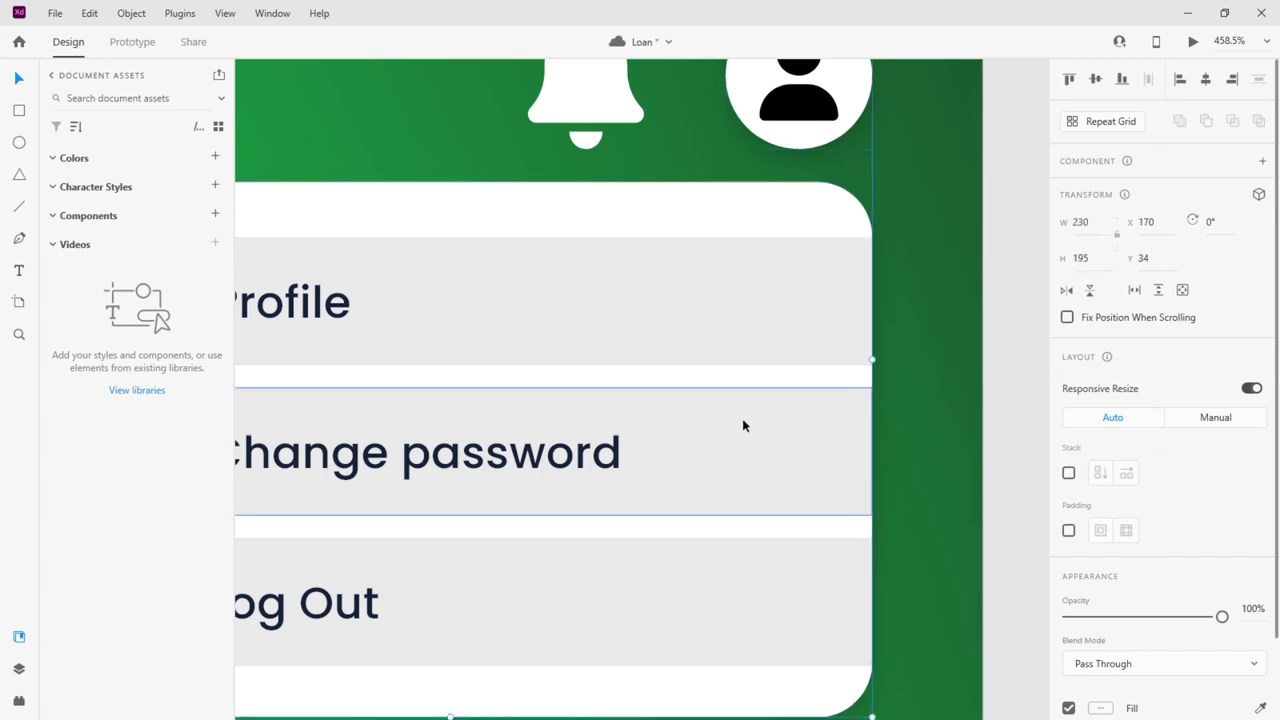
pyautogui.scroll(3, 743, 426)
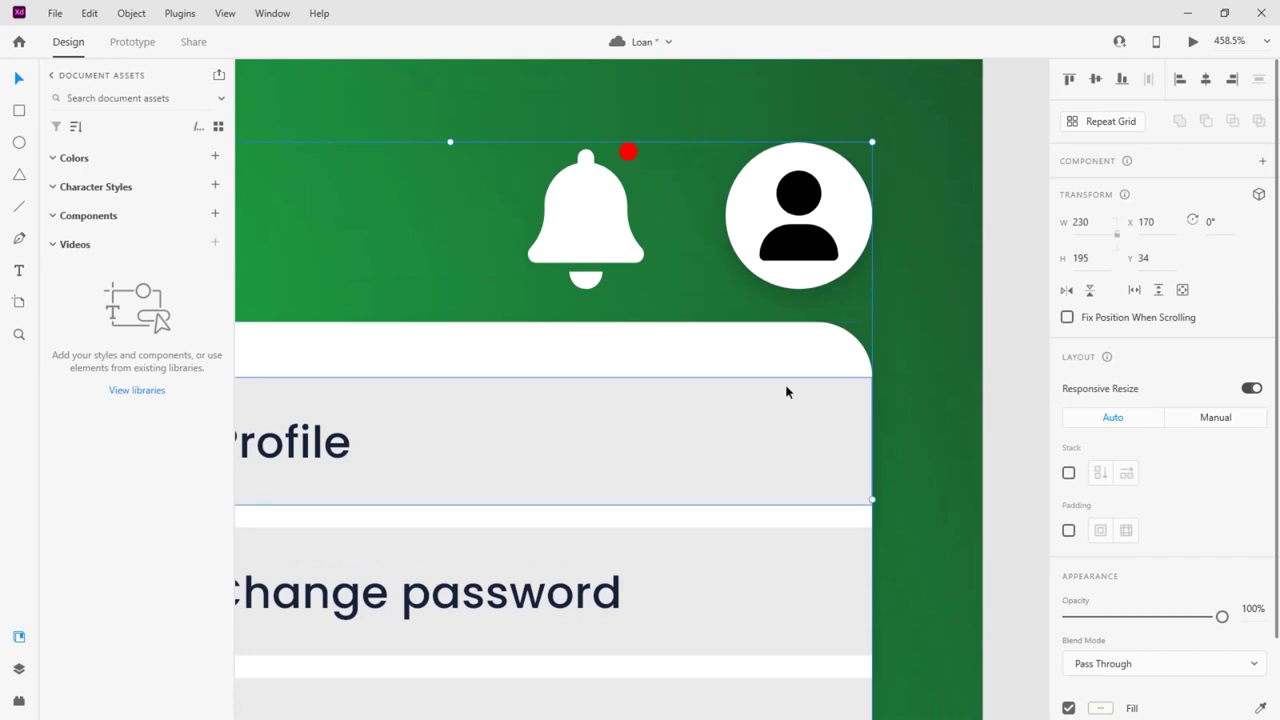
pyautogui.hotkey('ctrl', 'k')
pyautogui.rightClick(100, 242)
pyautogui.click(149, 367)
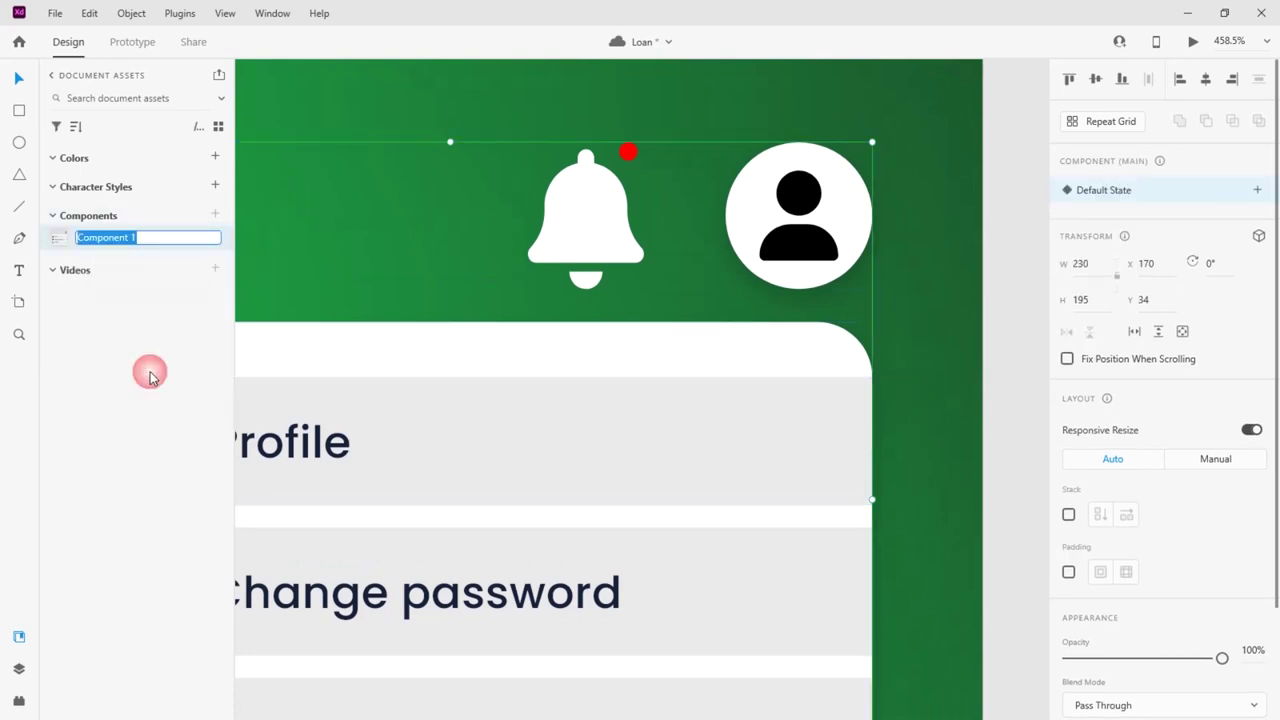
pyautogui.write('profile')
pyautogui.press('Return')
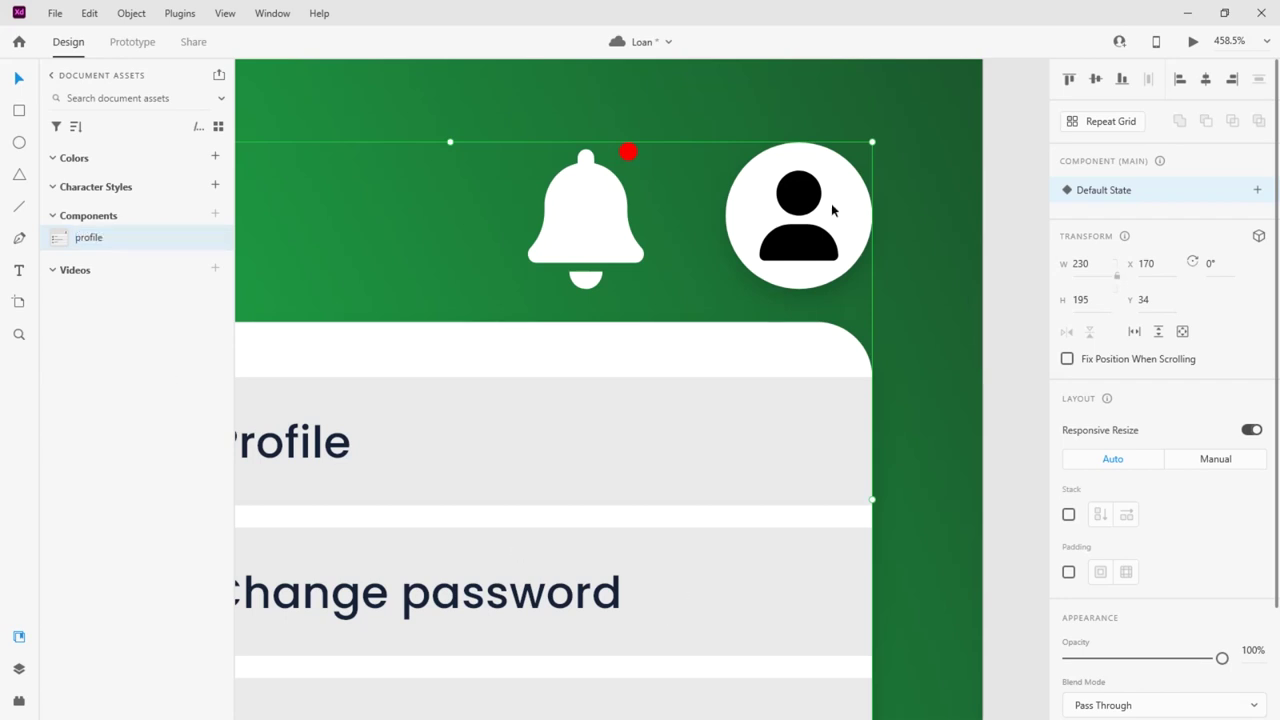
# Add a 'profile' state where the dropdown card is collapsed to height 37 and at 0% opacity
pyautogui.click(1258, 191)
pyautogui.click(1128, 205)
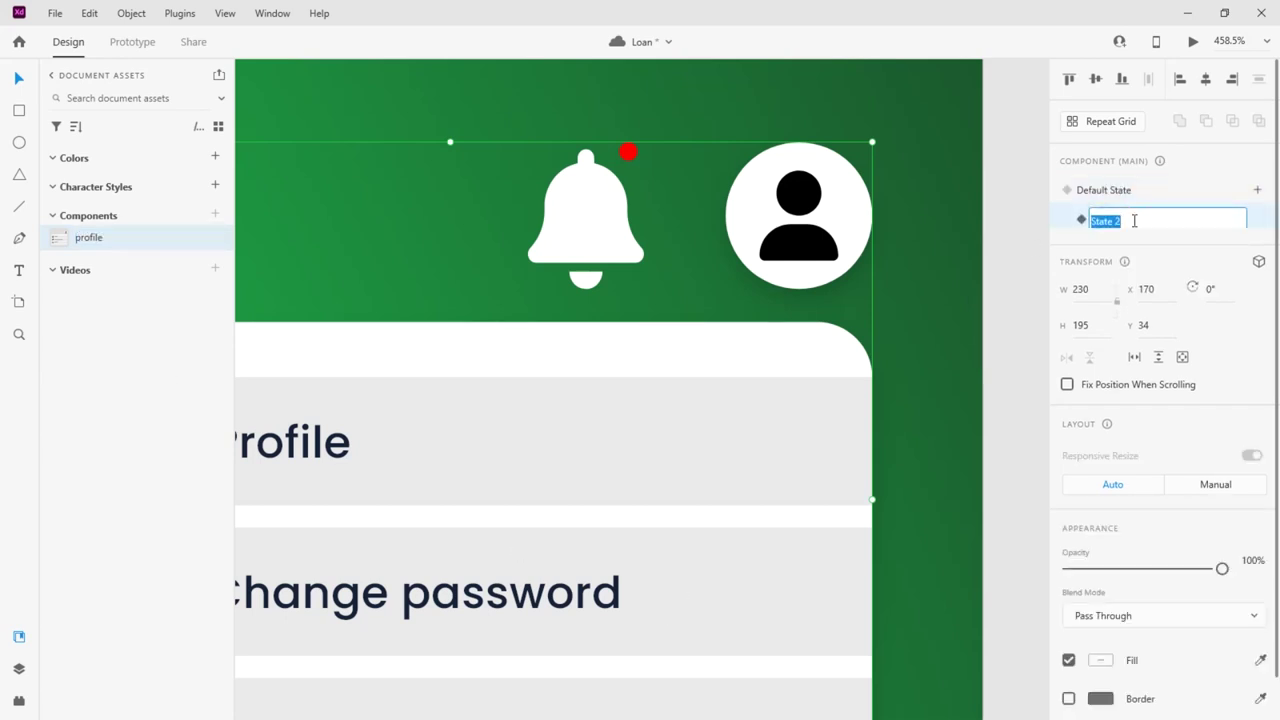
pyautogui.write('sh')
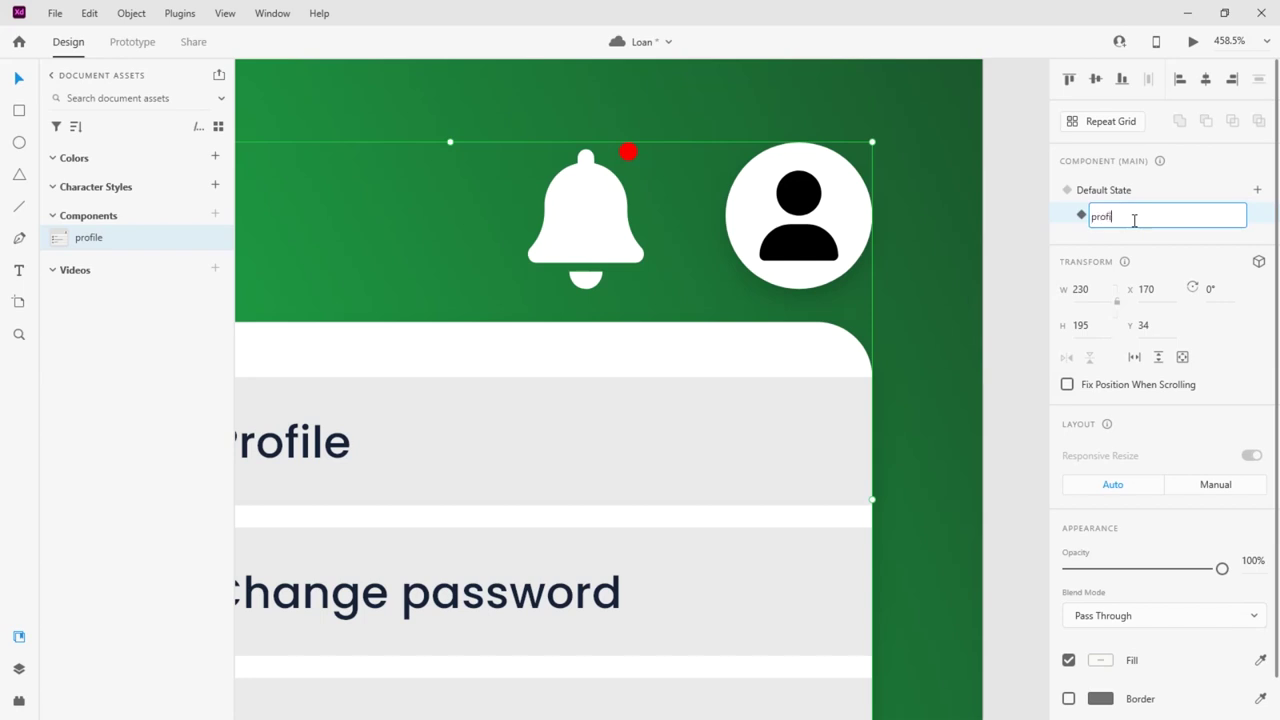
pyautogui.press('Return')
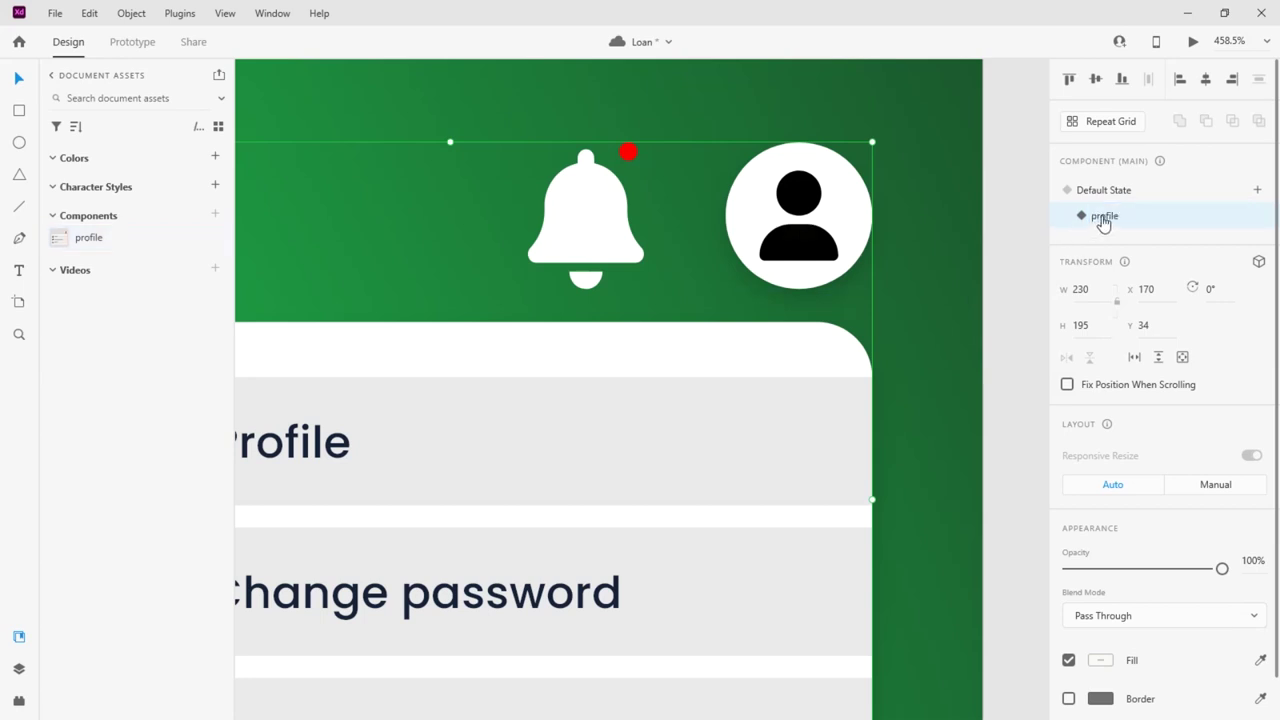
pyautogui.scroll(-5, 811, 281)
pyautogui.scroll(3, 676, 317)
pyautogui.click(697, 297)
pyautogui.moveTo(652, 485); pyautogui.dragTo(648, 300)
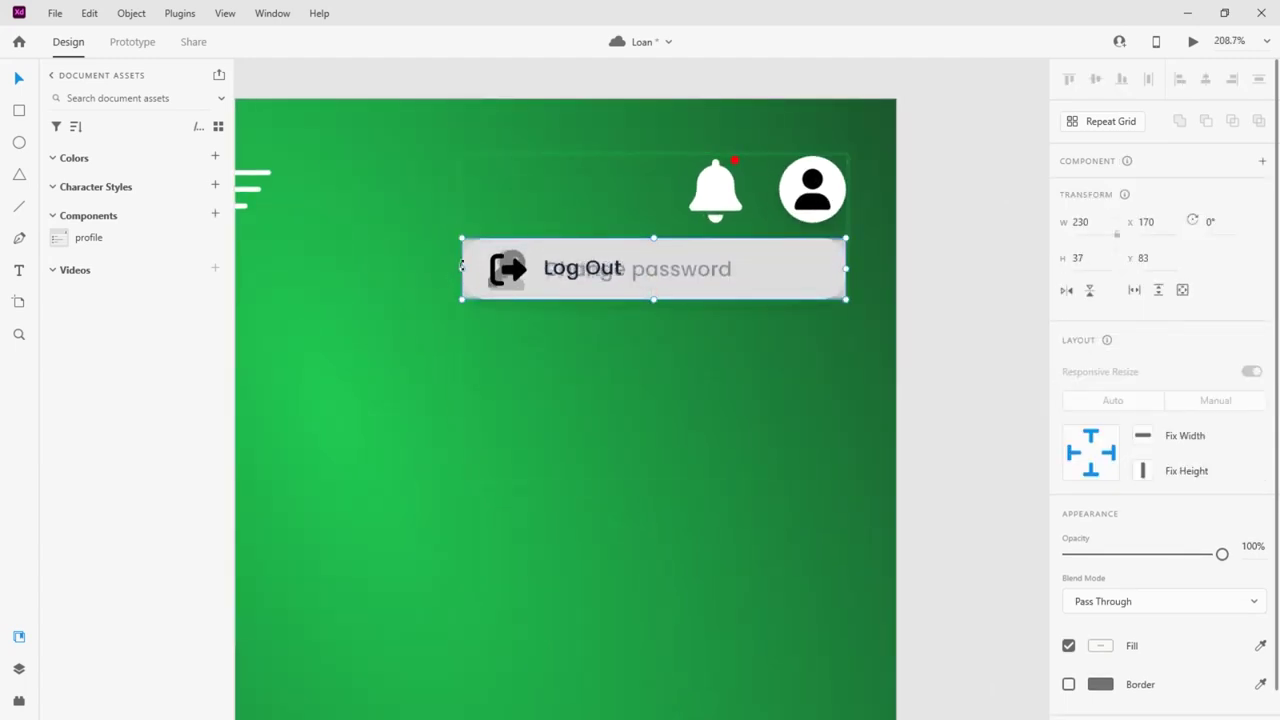
pyautogui.moveTo(463, 268); pyautogui.dragTo(707, 268)
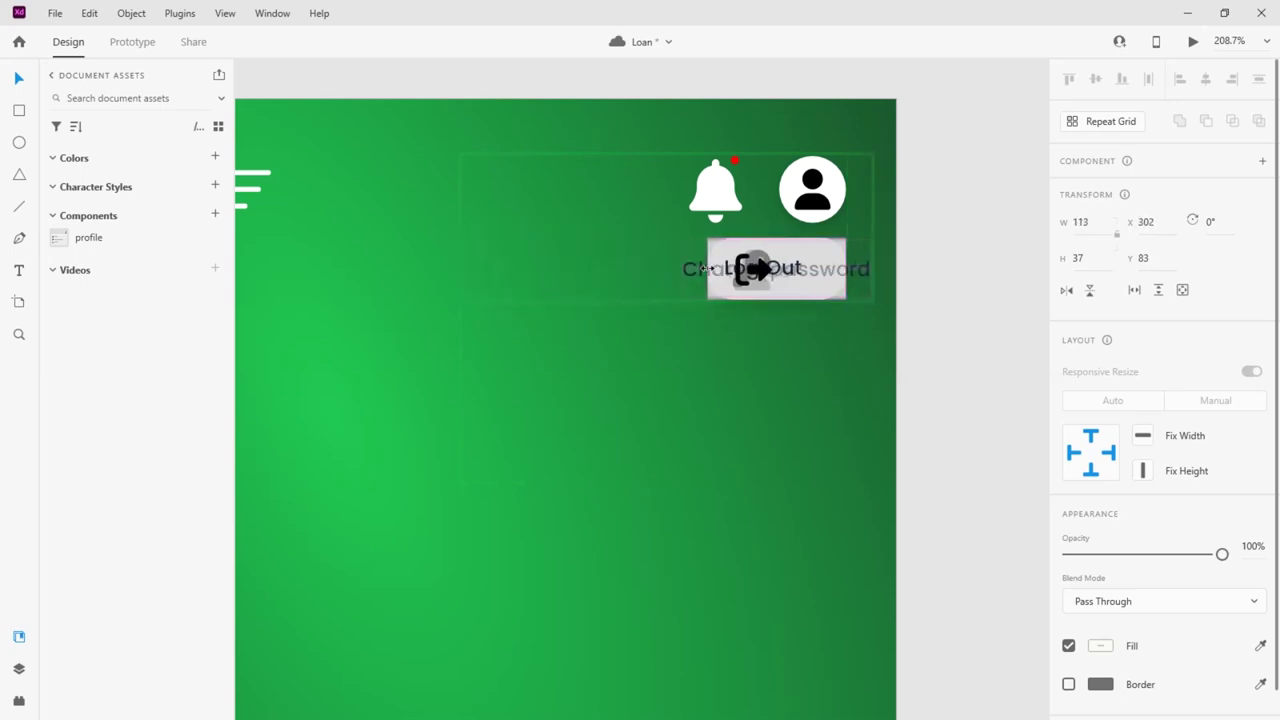
pyautogui.scroll(2, 1025, 293)
pyautogui.scroll(-1, 1163, 466)
pyautogui.moveTo(1222, 523); pyautogui.dragTo(1027, 541)
pyautogui.scroll(2, 974, 363)
pyautogui.press('Escape')
# Flip between the Default State and profile state to compare the dropdown
pyautogui.click(1132, 190)
pyautogui.click(1120, 225)
pyautogui.click(1131, 199)
pyautogui.click(1132, 204)
pyautogui.click(814, 216)
pyautogui.click(704, 339)
# In Prototype mode, make tapping the avatar in the profile state auto-animate to Default State
pyautogui.click(138, 46)
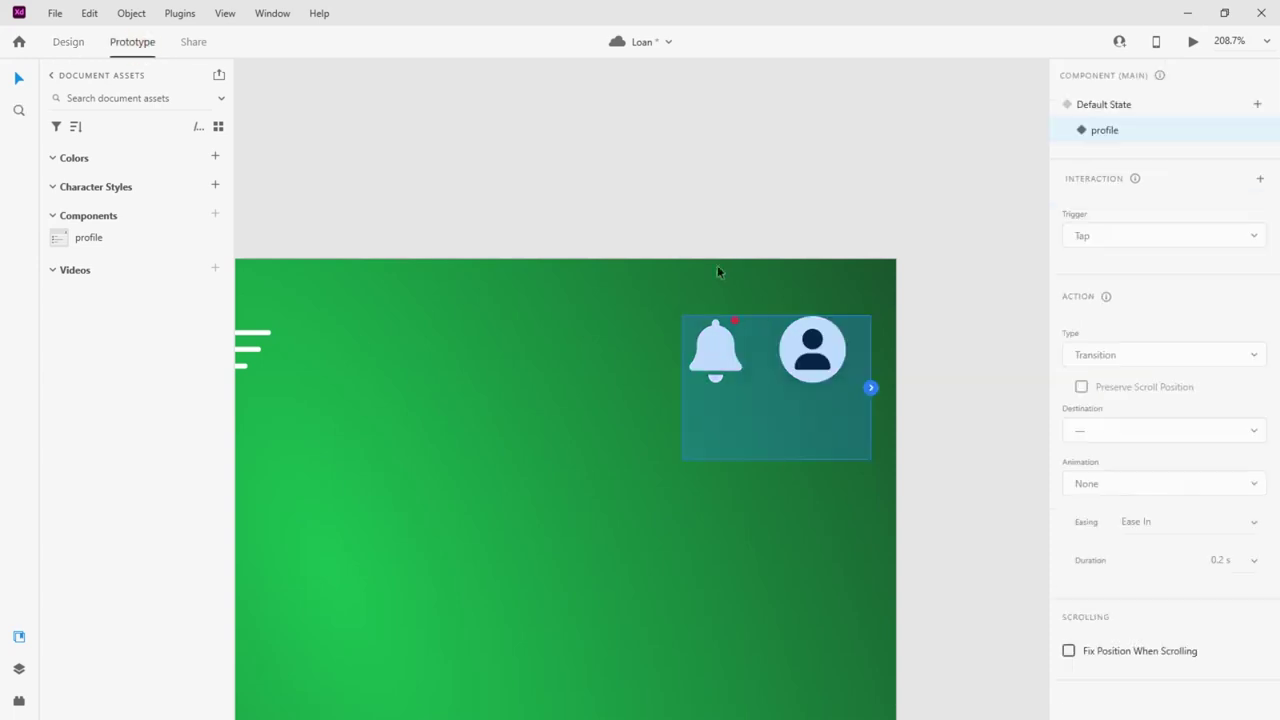
pyautogui.doubleClick(833, 343)
pyautogui.click(847, 352)
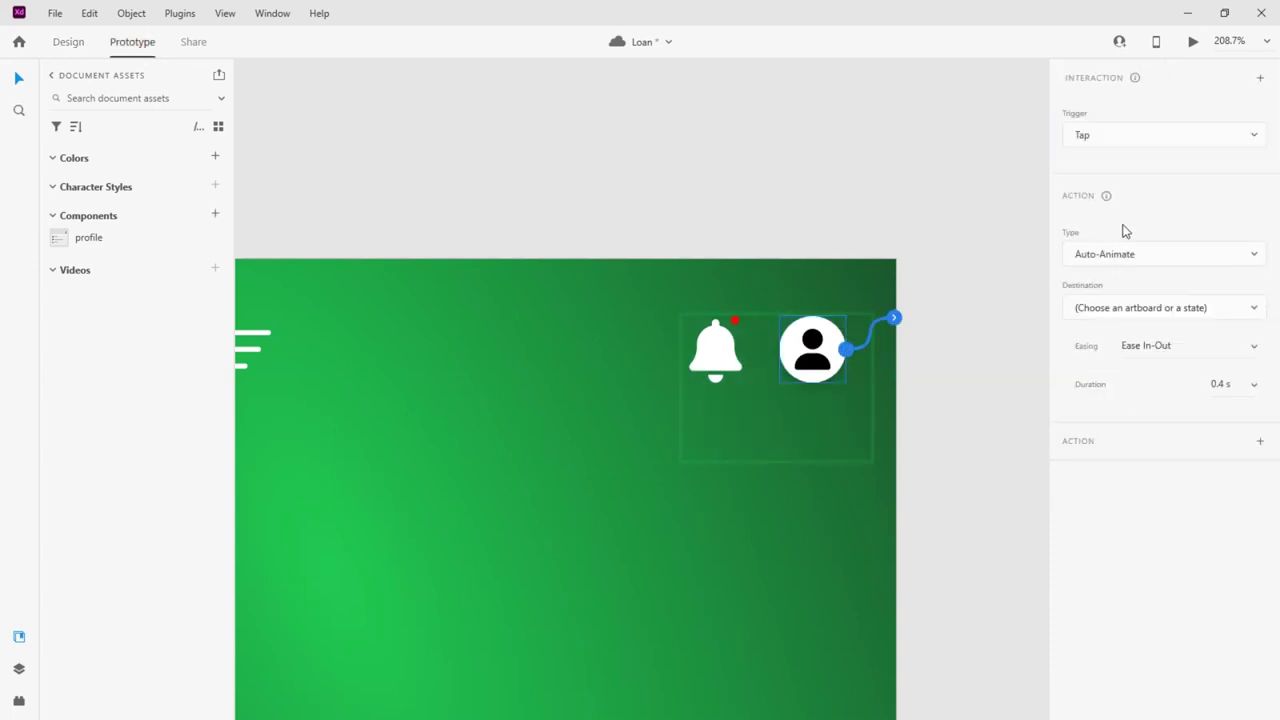
pyautogui.click(1137, 255)
pyautogui.click(1132, 220)
pyautogui.click(1148, 314)
pyautogui.click(1125, 352)
# In the Default State, make tapping the avatar auto-animate to the profile state
pyautogui.click(835, 345)
pyautogui.click(1120, 108)
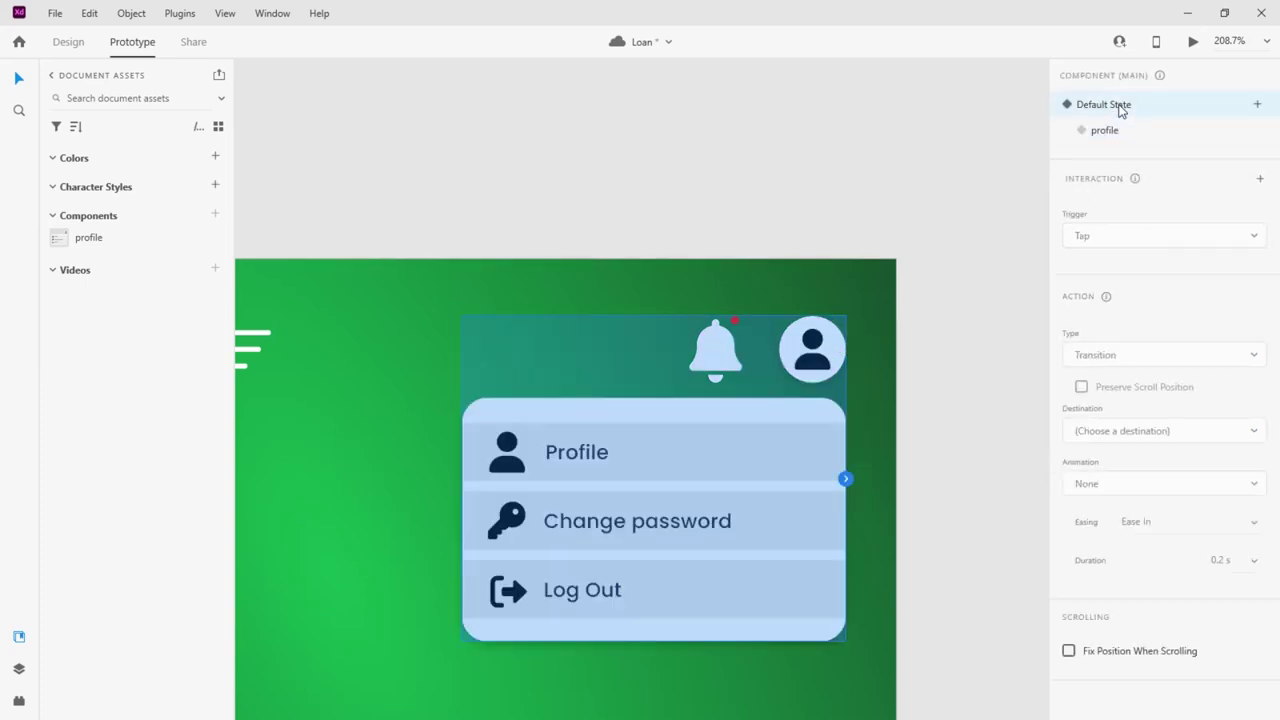
pyautogui.click(843, 350)
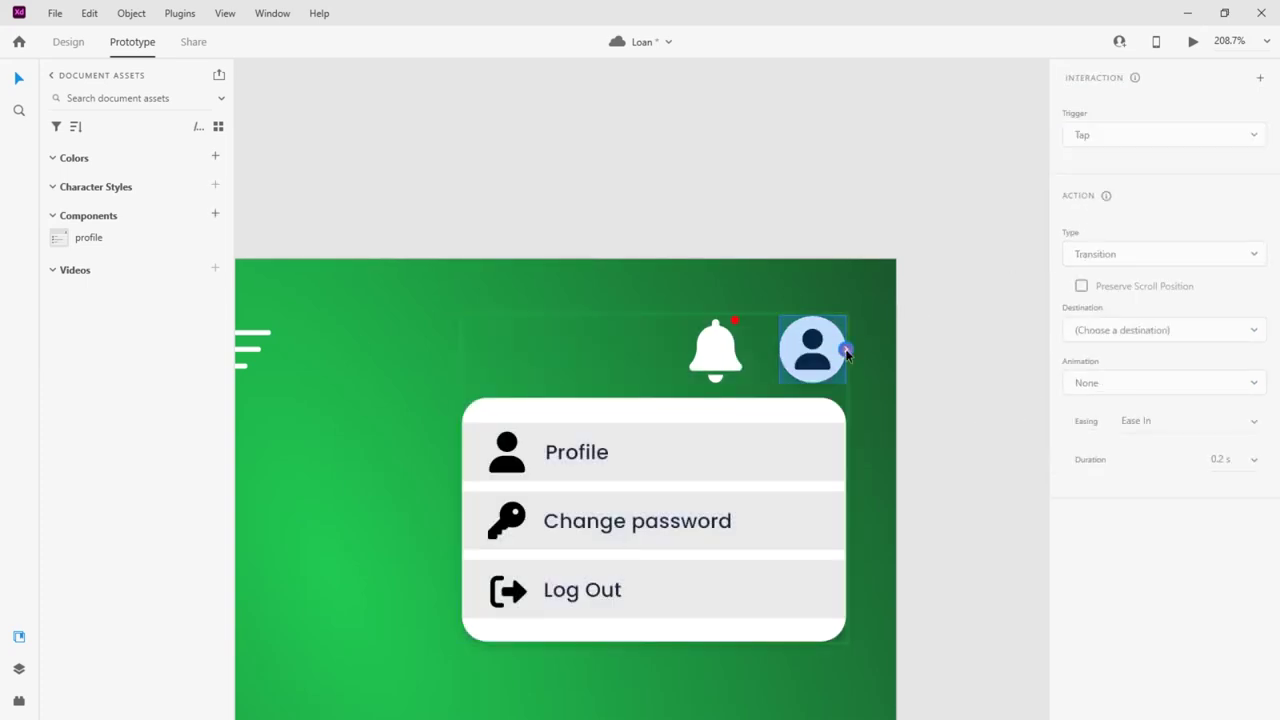
pyautogui.click(845, 352)
pyautogui.click(1145, 320)
pyautogui.click(1091, 362)
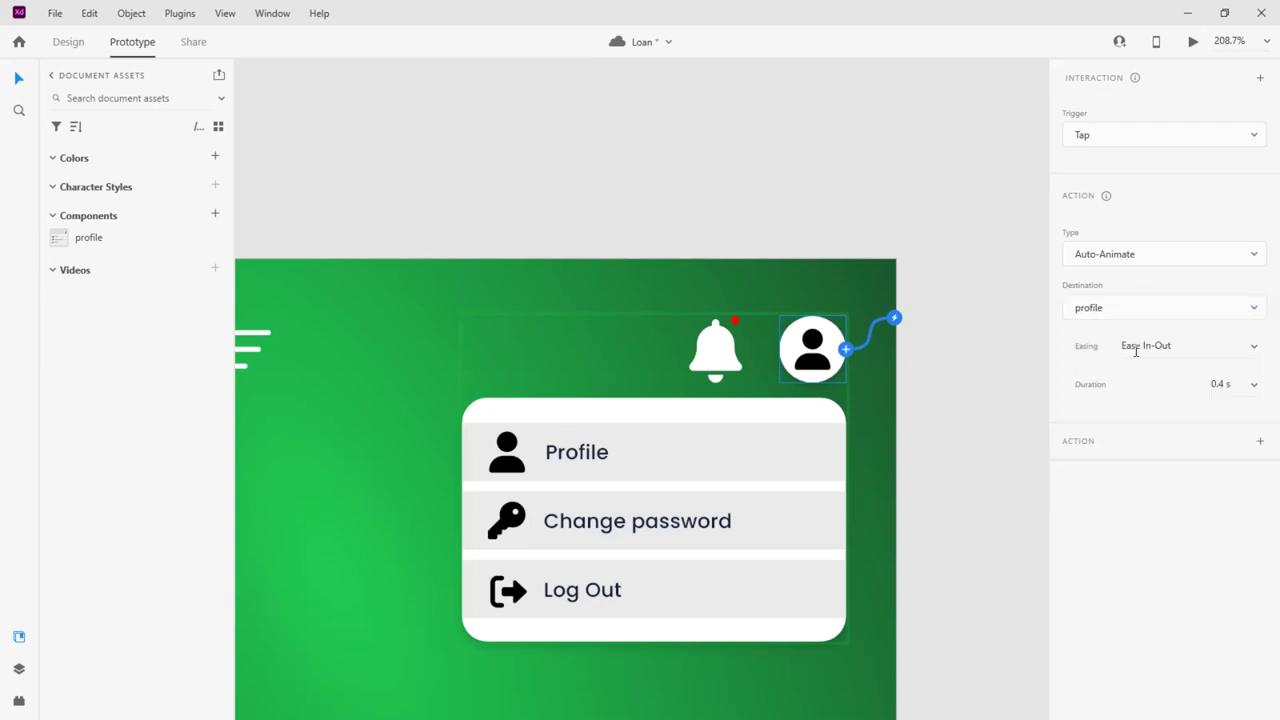
pyautogui.click(943, 194)
pyautogui.click(830, 350)
pyautogui.click(1106, 131)
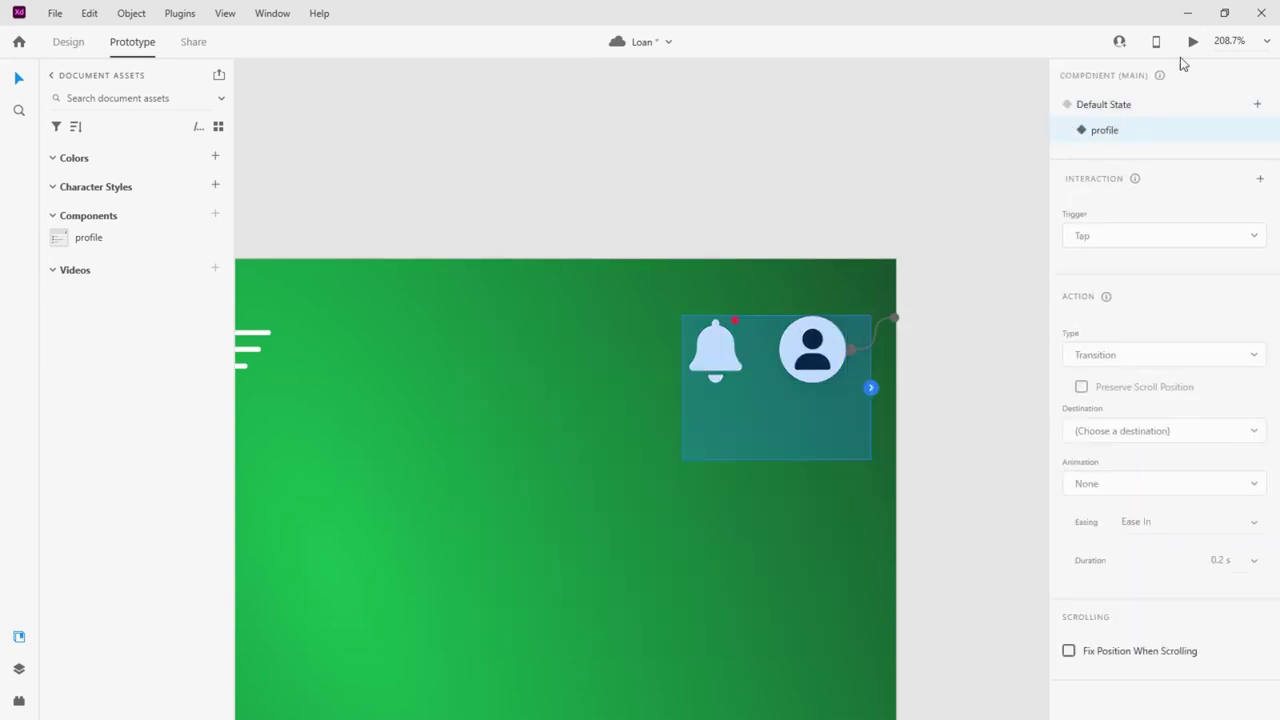
pyautogui.click(1117, 109)
# Link Log Out to the Login artboard and return the component to its profile state
pyautogui.doubleClick(703, 591)
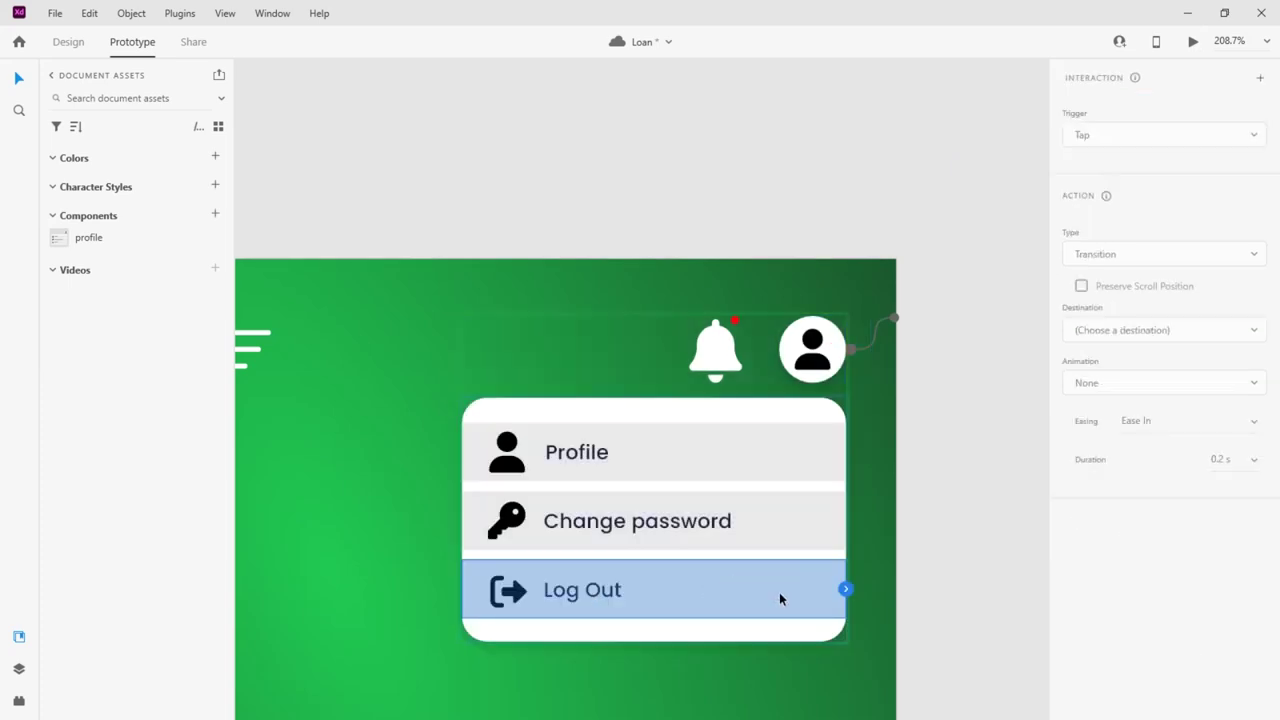
pyautogui.moveTo(845, 589); pyautogui.dragTo(894, 556)
pyautogui.click(1206, 308)
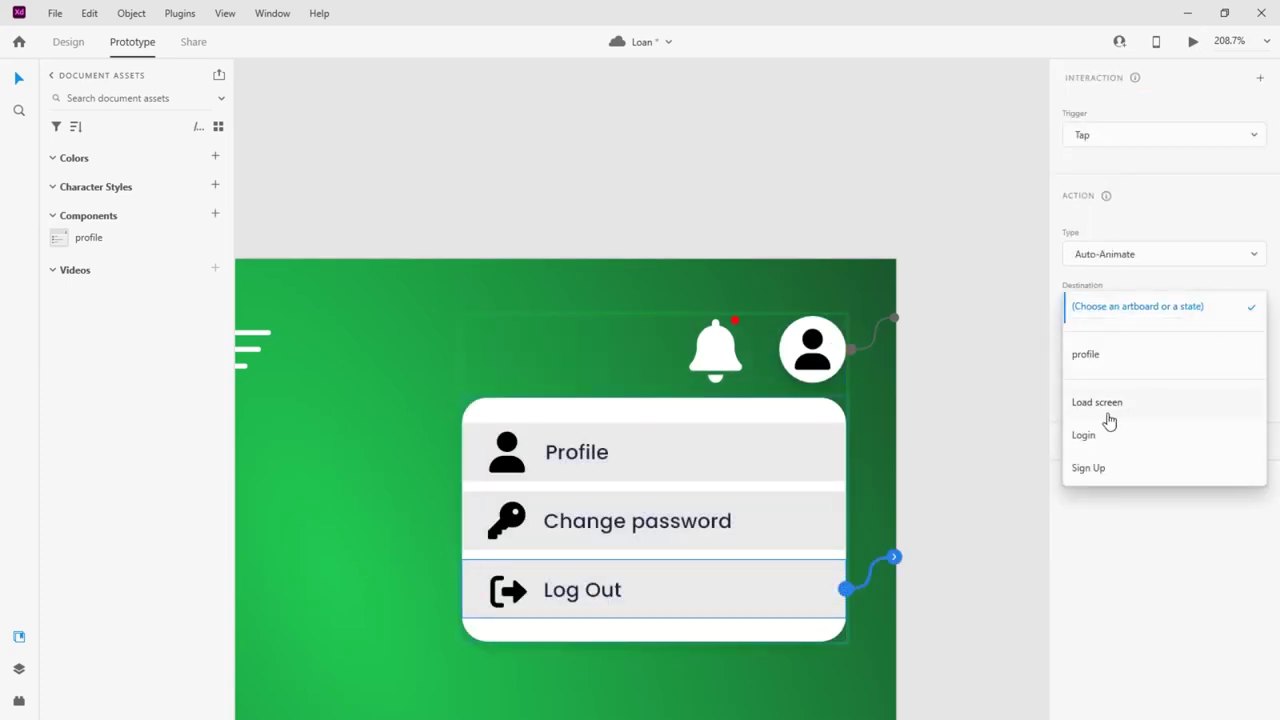
pyautogui.click(1085, 436)
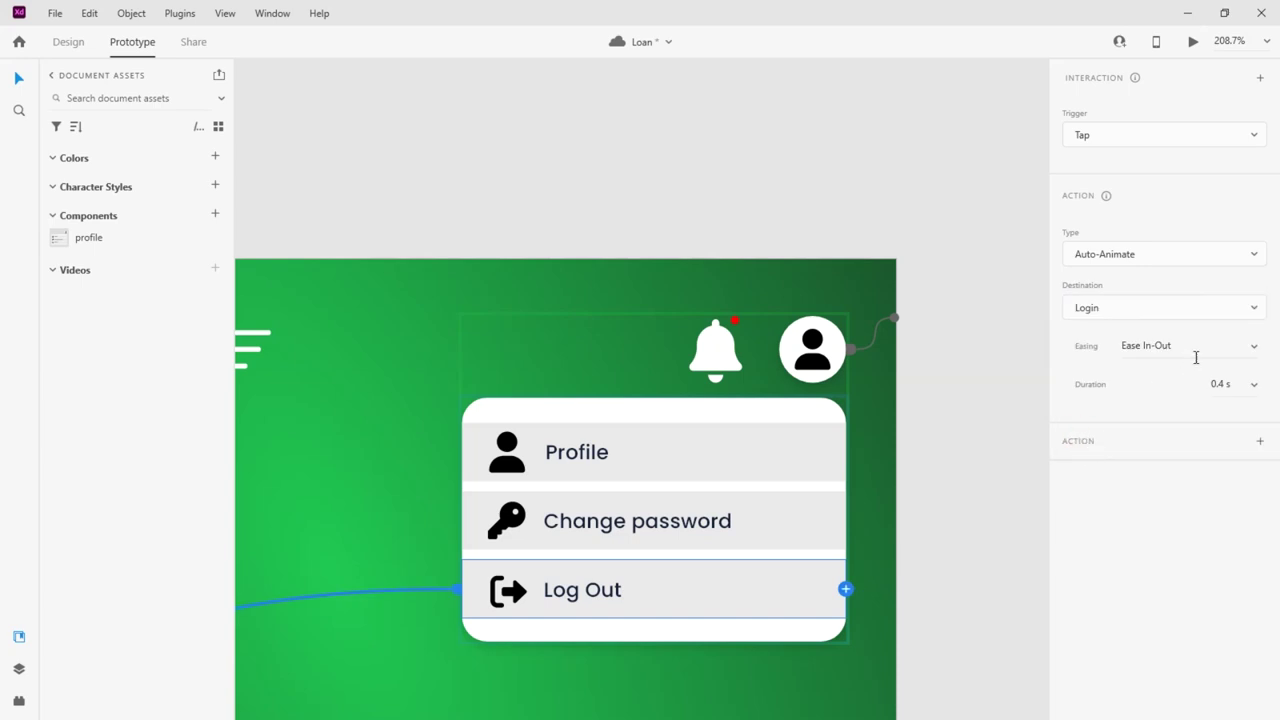
pyautogui.press('Escape')
pyautogui.click(1116, 132)
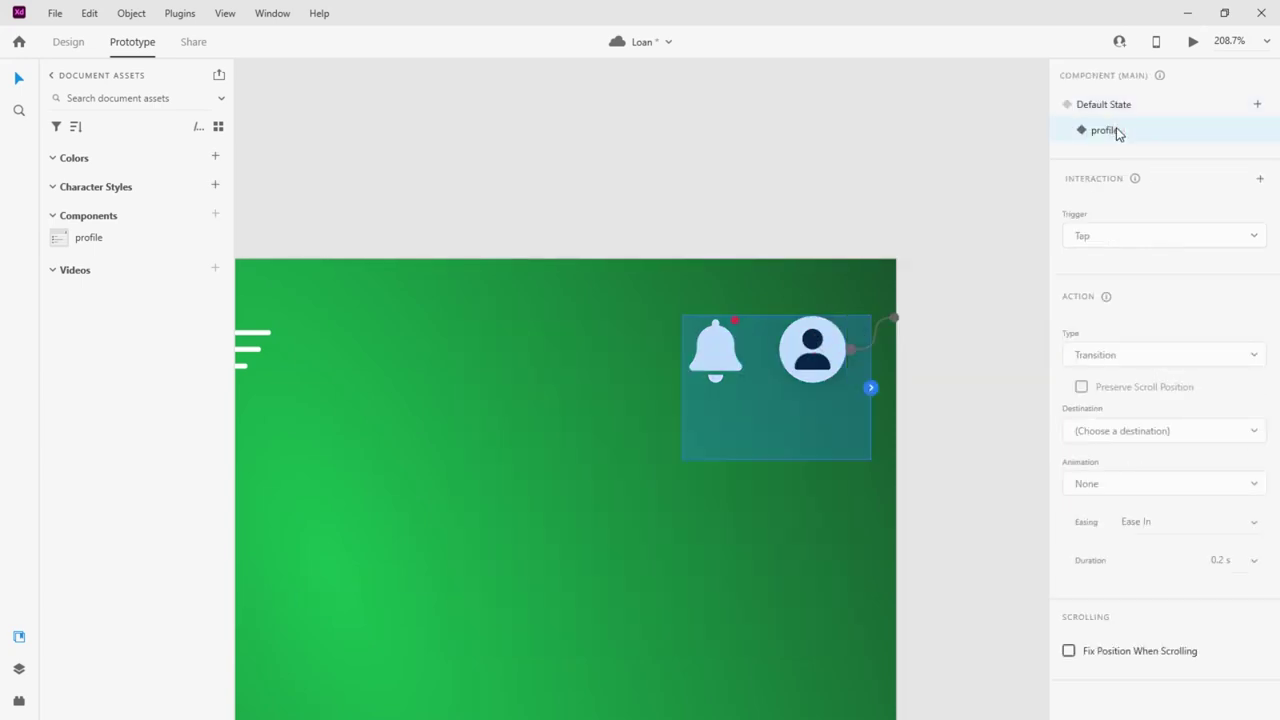
pyautogui.press('Escape')
pyautogui.click(1193, 41)
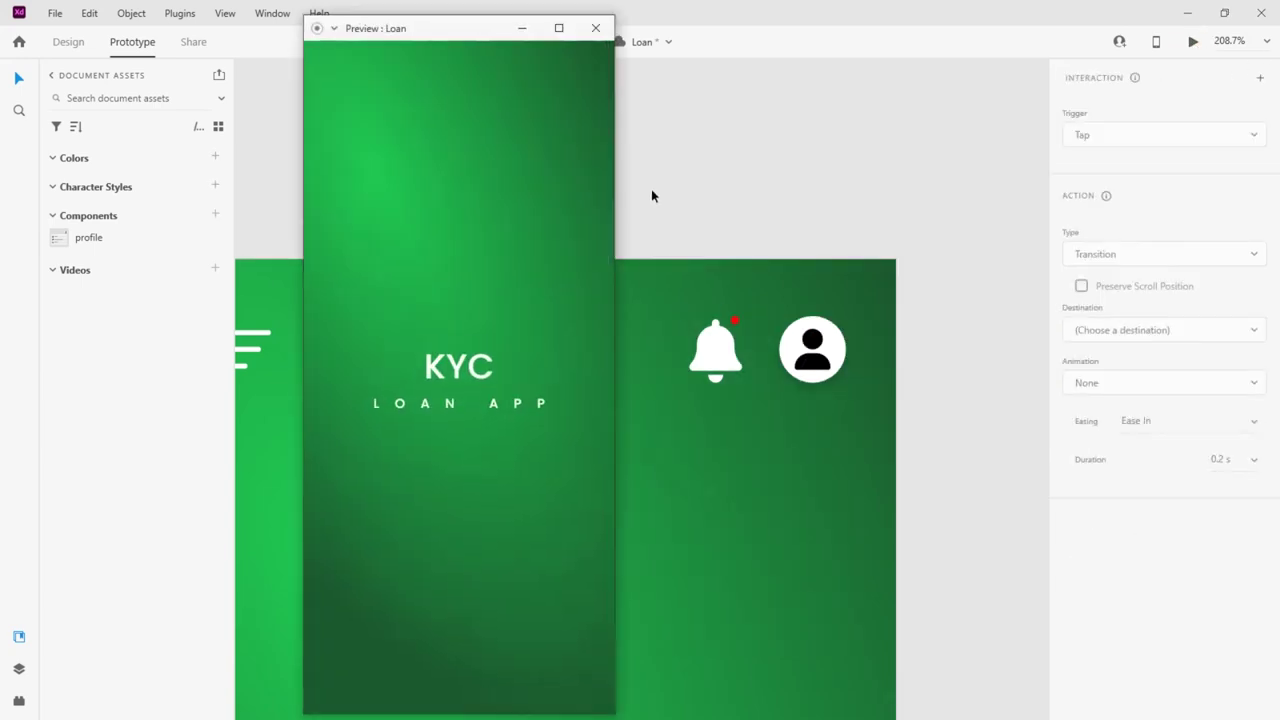
# Maximize the preview, try the Sign Up screen, then log in to the Dashboard
pyautogui.click(559, 28)
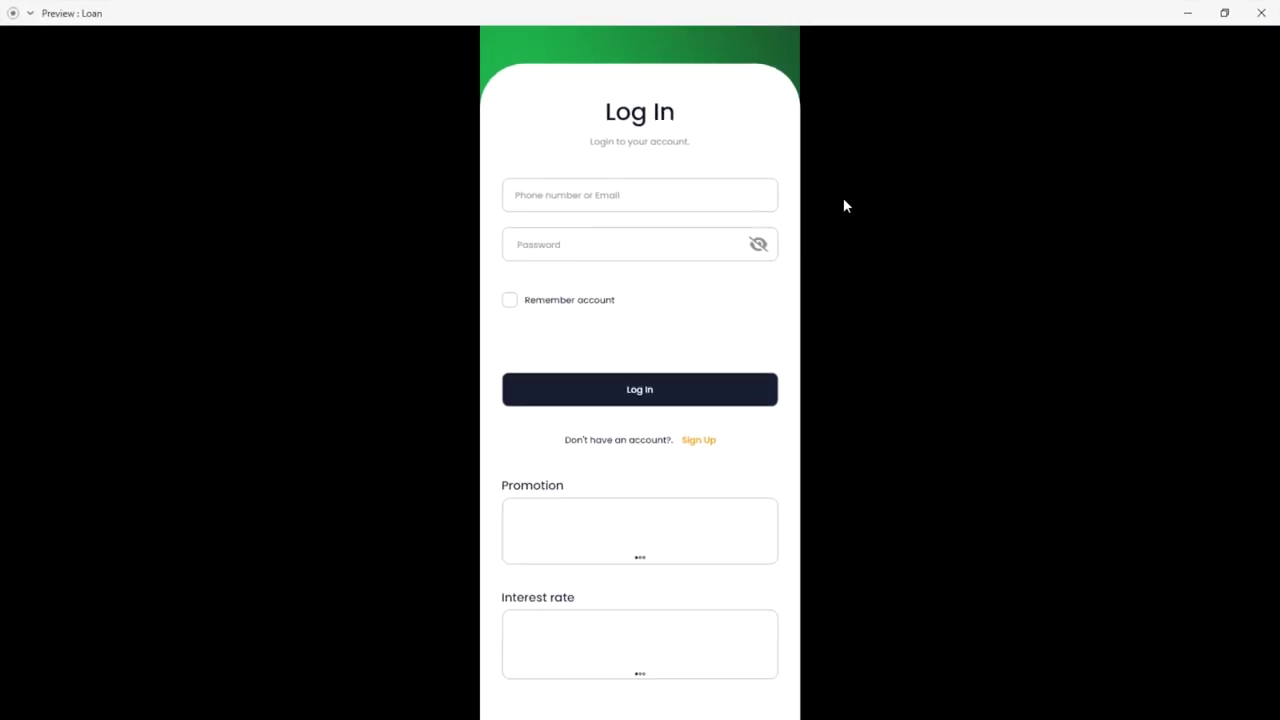
pyautogui.click(703, 442)
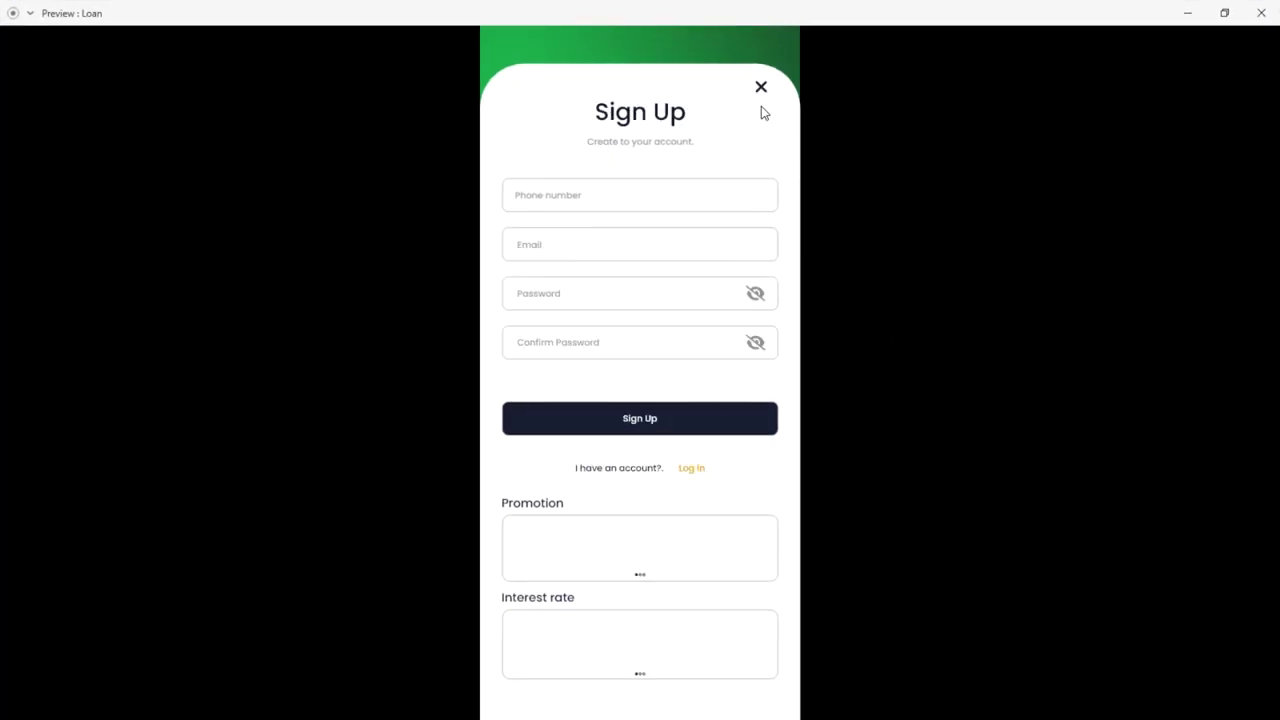
pyautogui.click(761, 88)
pyautogui.click(643, 391)
# Toggle the avatar dropdown, Log Out to the Log In screen, log back in and retoggle it
pyautogui.click(764, 70)
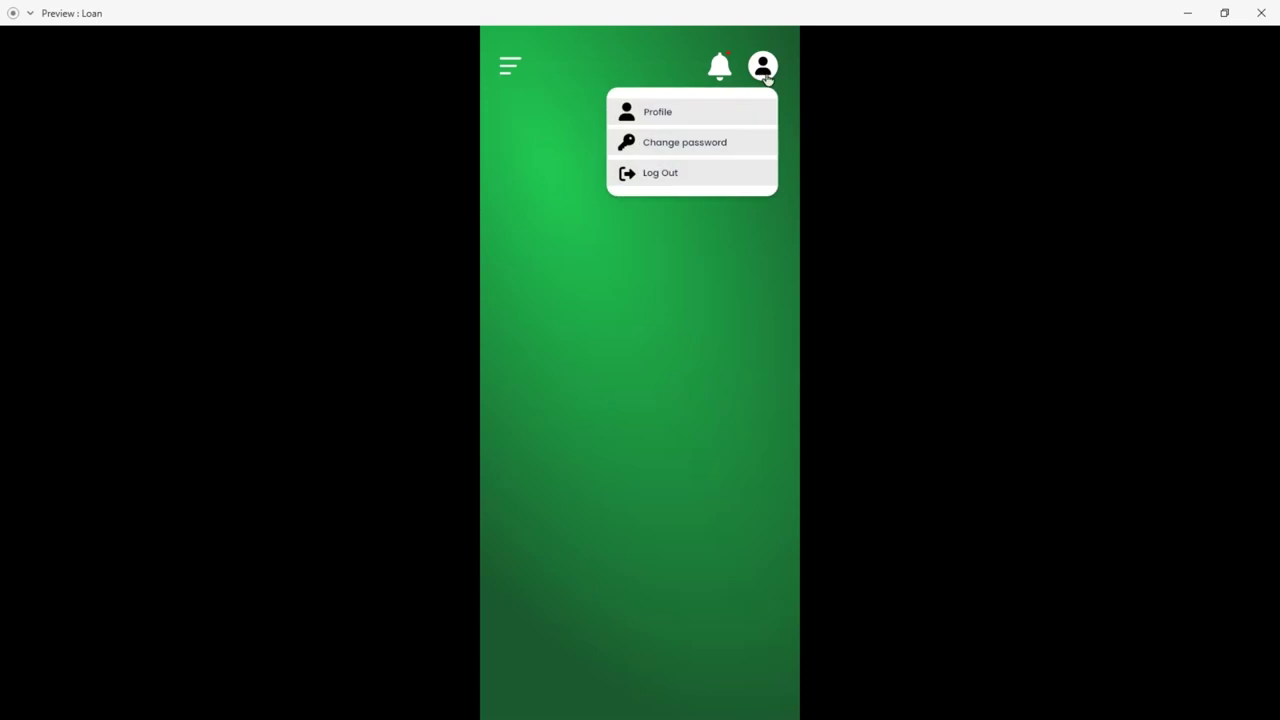
pyautogui.click(765, 72)
pyautogui.click(765, 72)
pyautogui.click(666, 175)
pyautogui.click(655, 390)
pyautogui.click(763, 66)
pyautogui.click(760, 68)
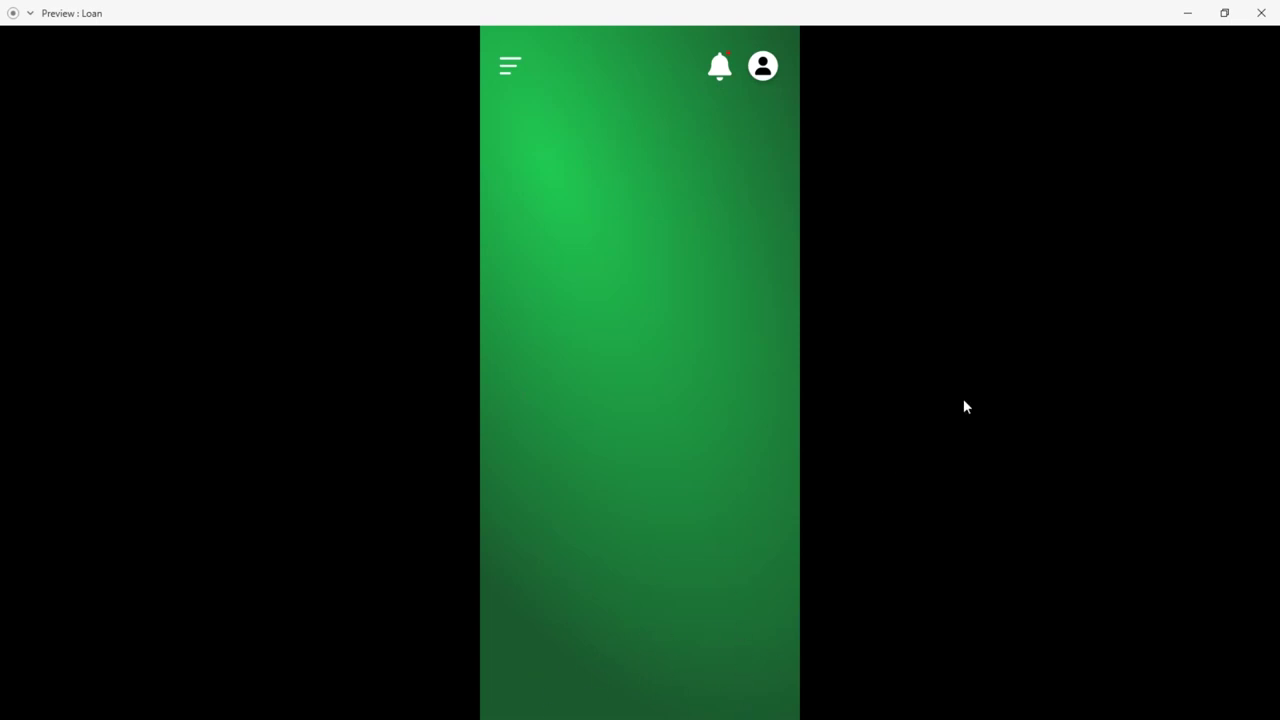
# Close the preview and draw a tall white rectangle covering the whole Dashboard artboard
pyautogui.click(1261, 13)
pyautogui.hotkey('ctrl', '0')
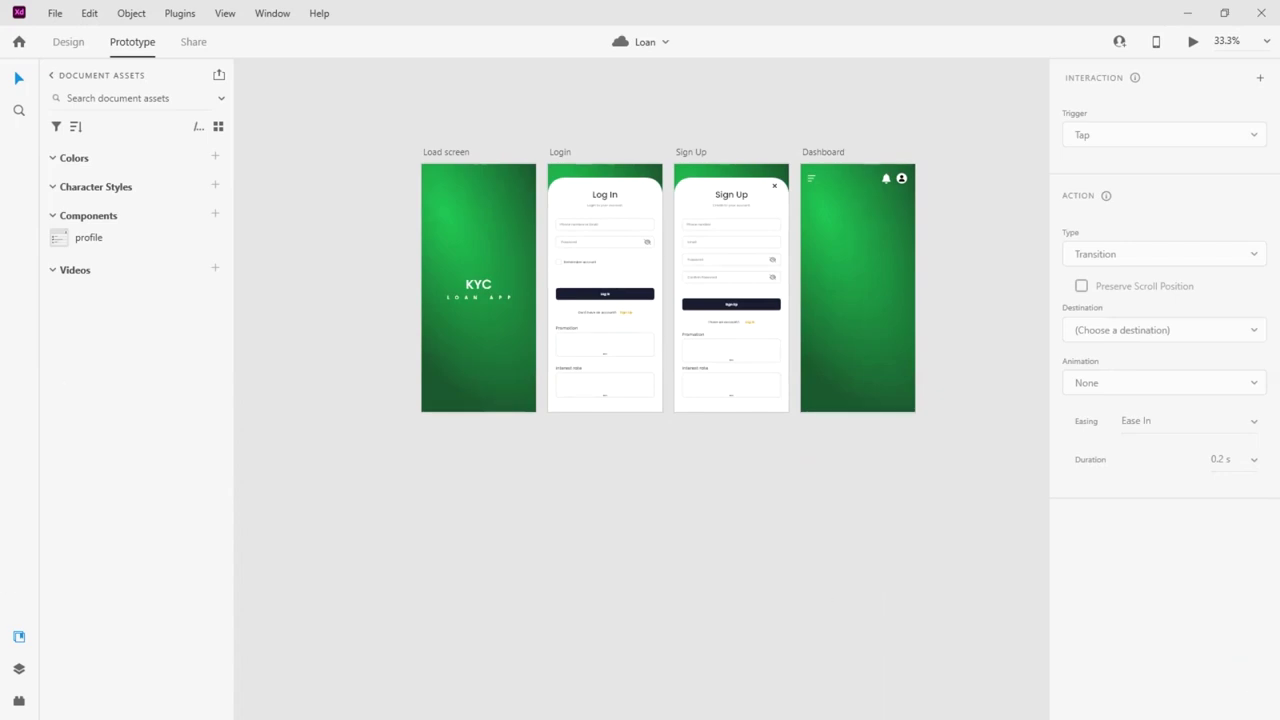
pyautogui.hotkey('ctrl', 'Tab')
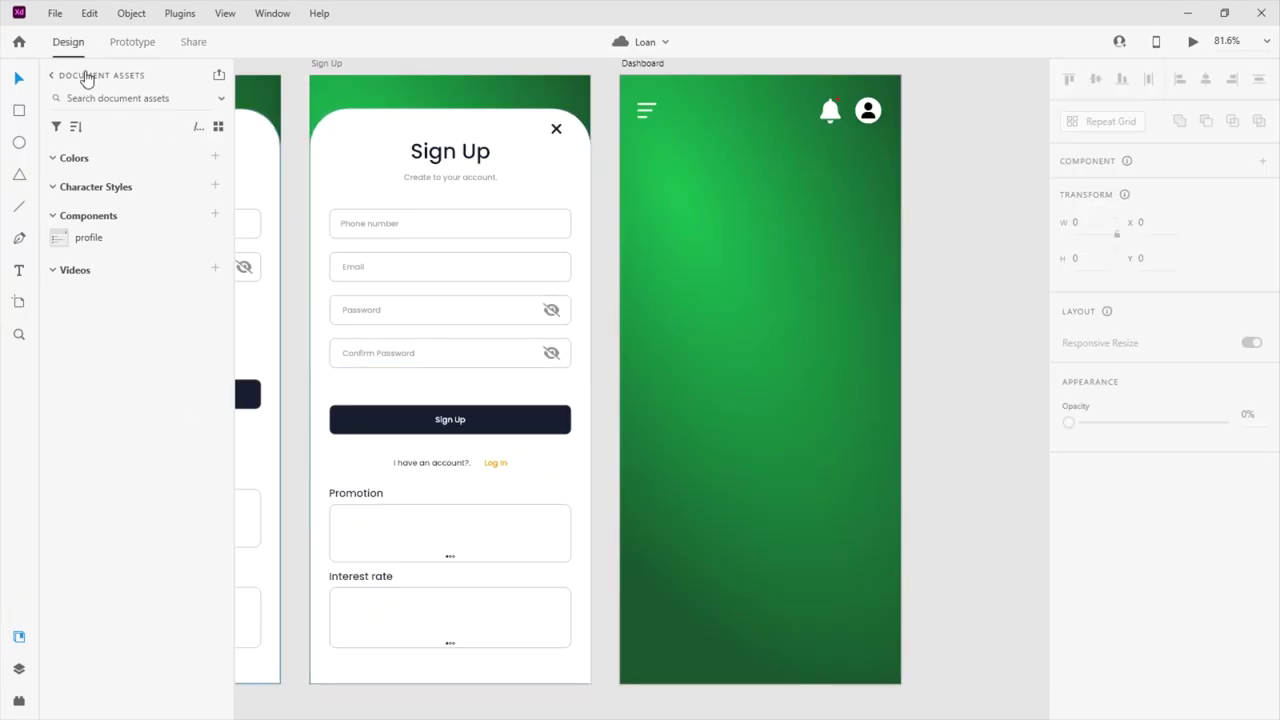
pyautogui.press('r')
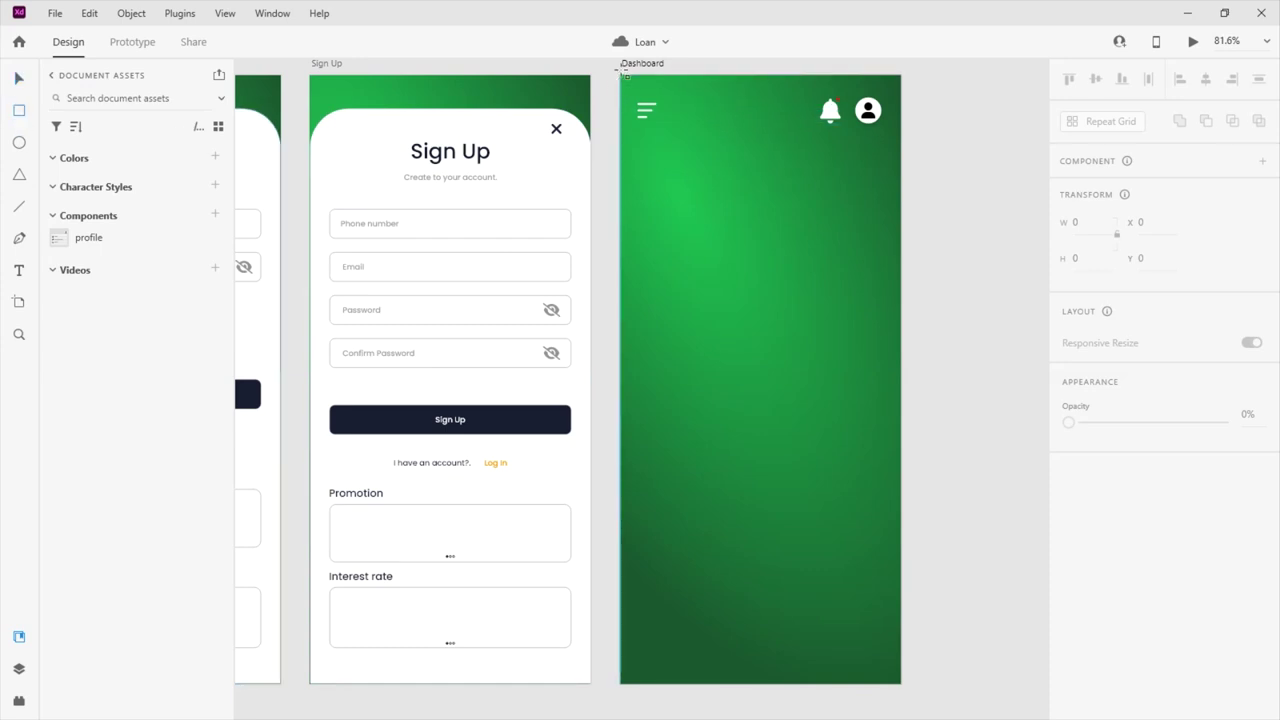
pyautogui.moveTo(622, 80); pyautogui.dragTo(873, 686)
# Select the Dashboard rectangle and change its fill to a linear gradient
pyautogui.click(19, 78)
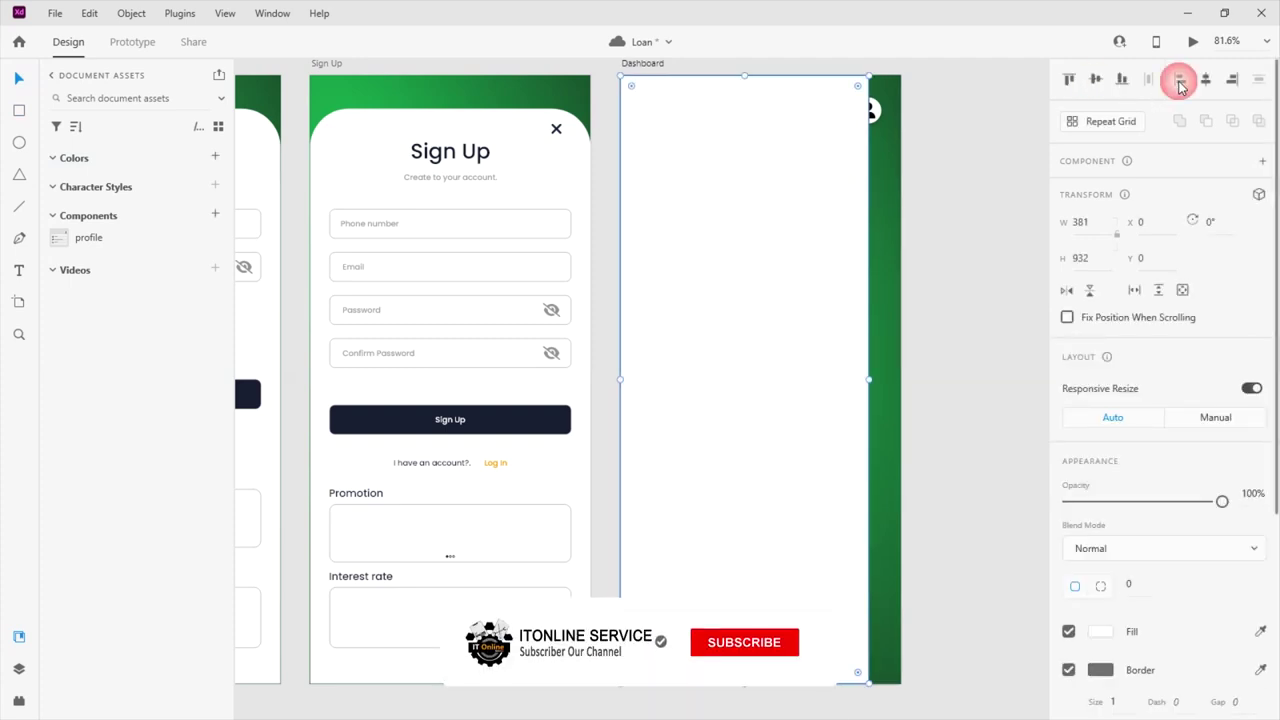
pyautogui.click(983, 540)
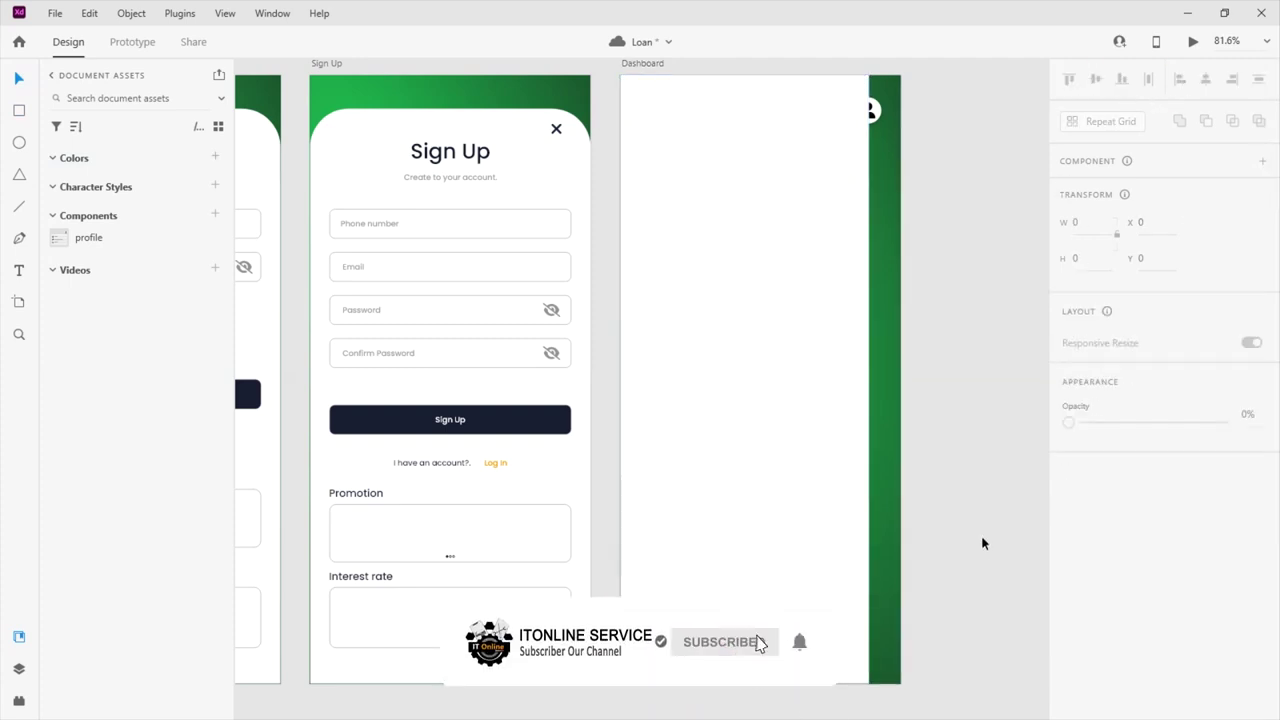
pyautogui.click(806, 395)
pyautogui.click(1011, 145)
pyautogui.scroll(-1, 726, 226)
pyautogui.scroll(3, 726, 226)
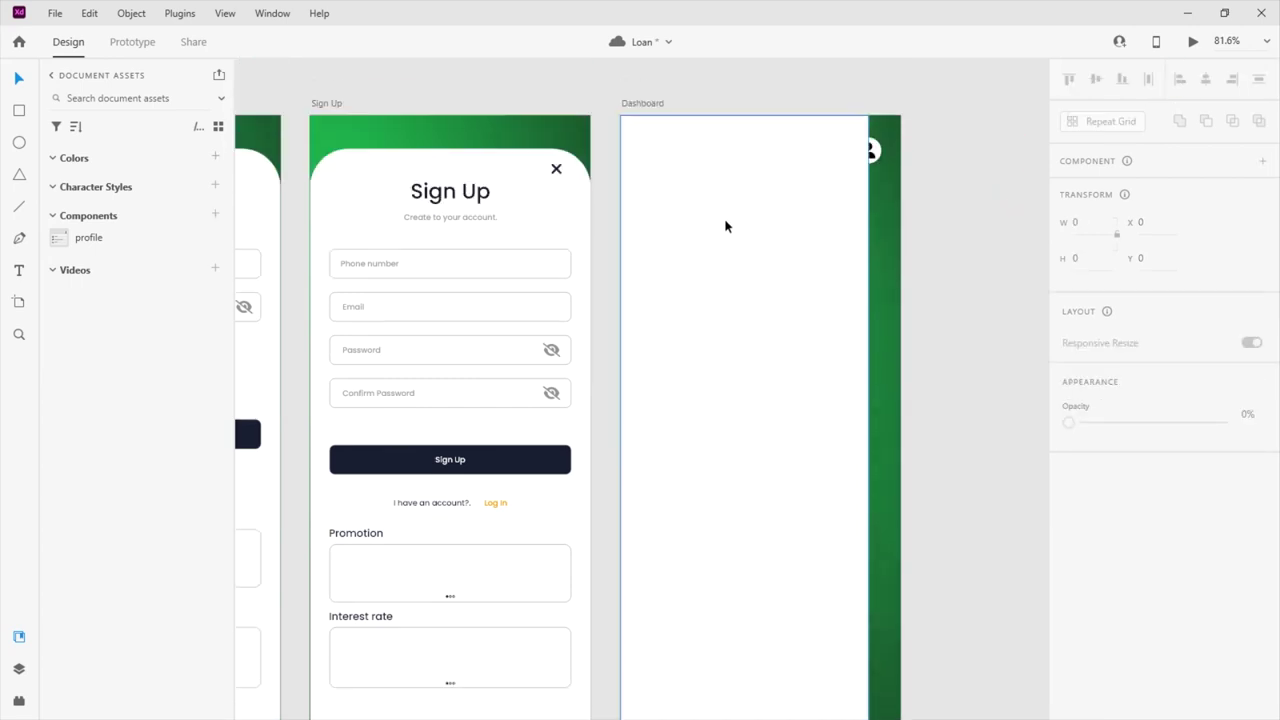
pyautogui.click(727, 218)
pyautogui.moveTo(1222, 501); pyautogui.dragTo(1240, 517)
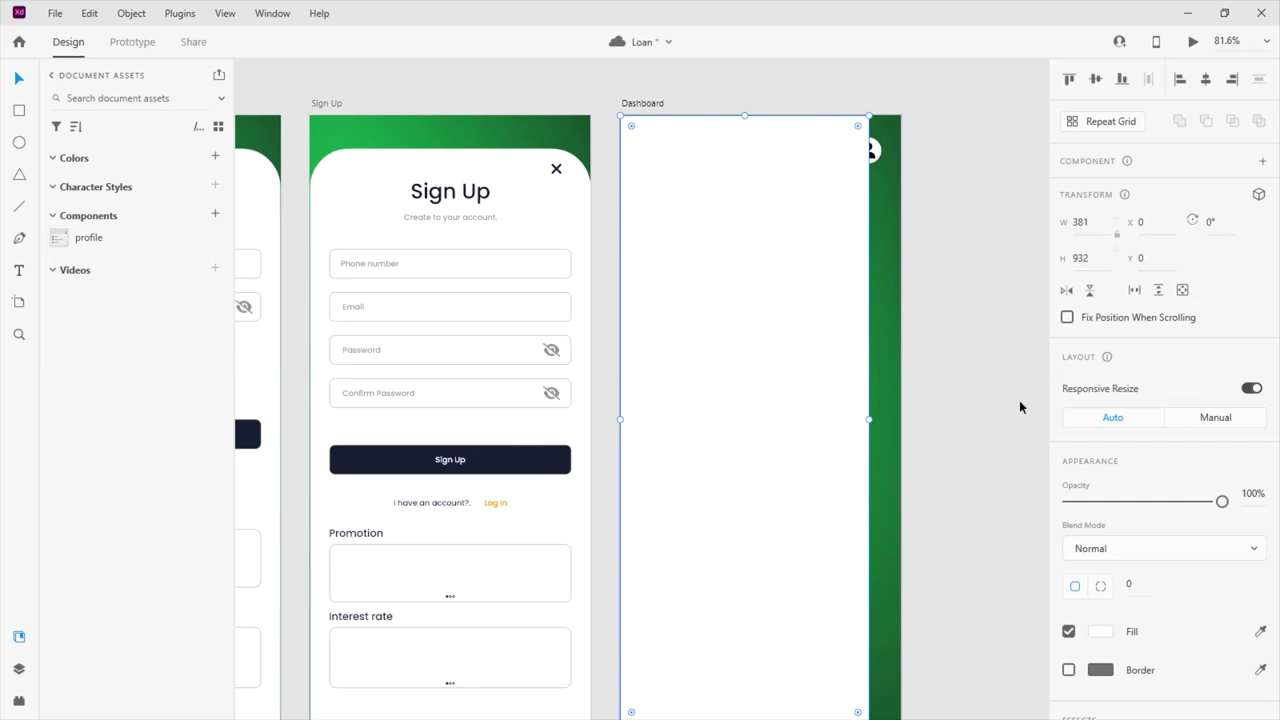
pyautogui.scroll(-2, 1150, 430)
pyautogui.click(1100, 448)
pyautogui.click(893, 343)
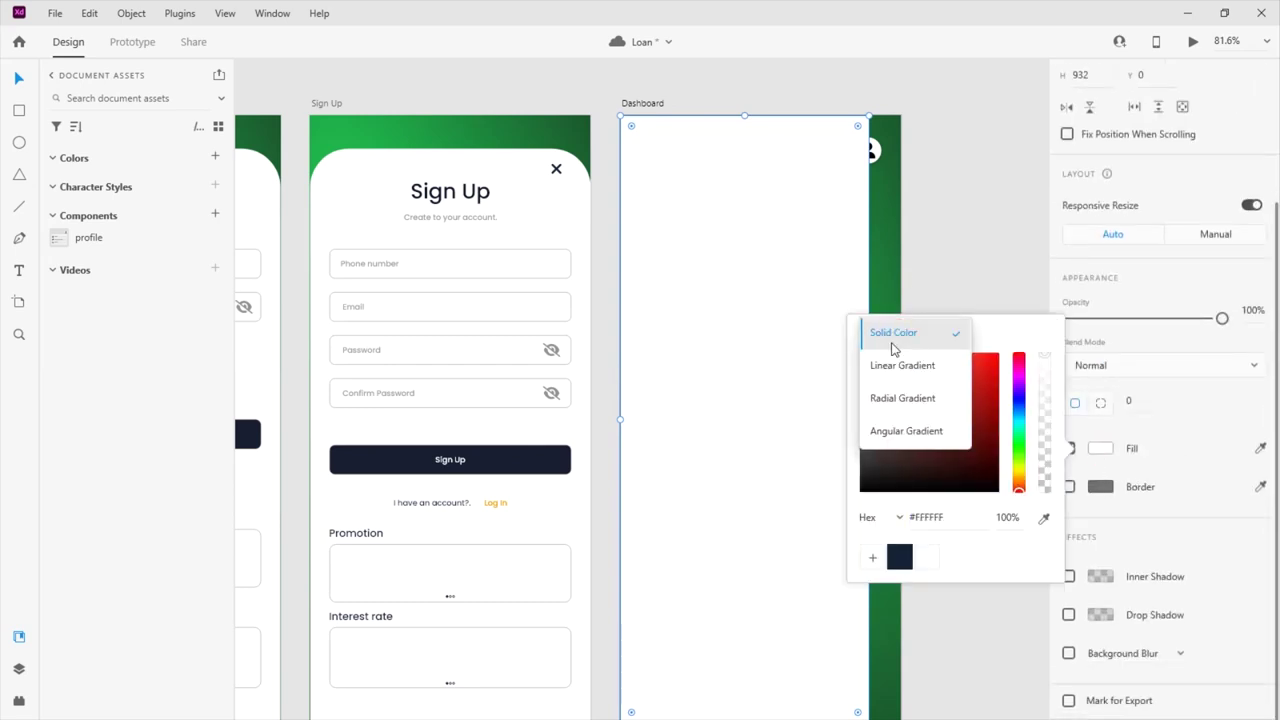
pyautogui.click(902, 365)
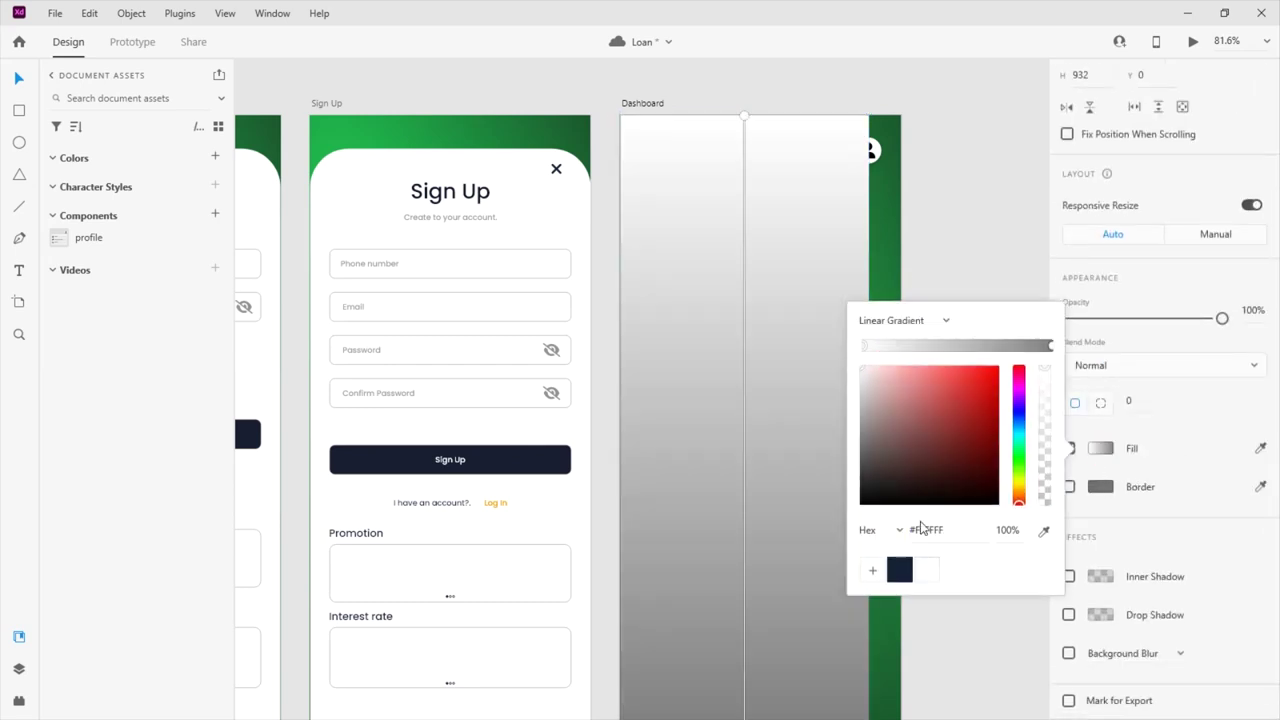
# Angle the gradient diagonally, running from bright green #21C24C to dark navy
pyautogui.moveTo(728, 124); pyautogui.dragTo(909, 600)
pyautogui.scroll(3, 754, 343)
pyautogui.moveTo(592, 158); pyautogui.dragTo(572, 231)
pyautogui.click(861, 346)
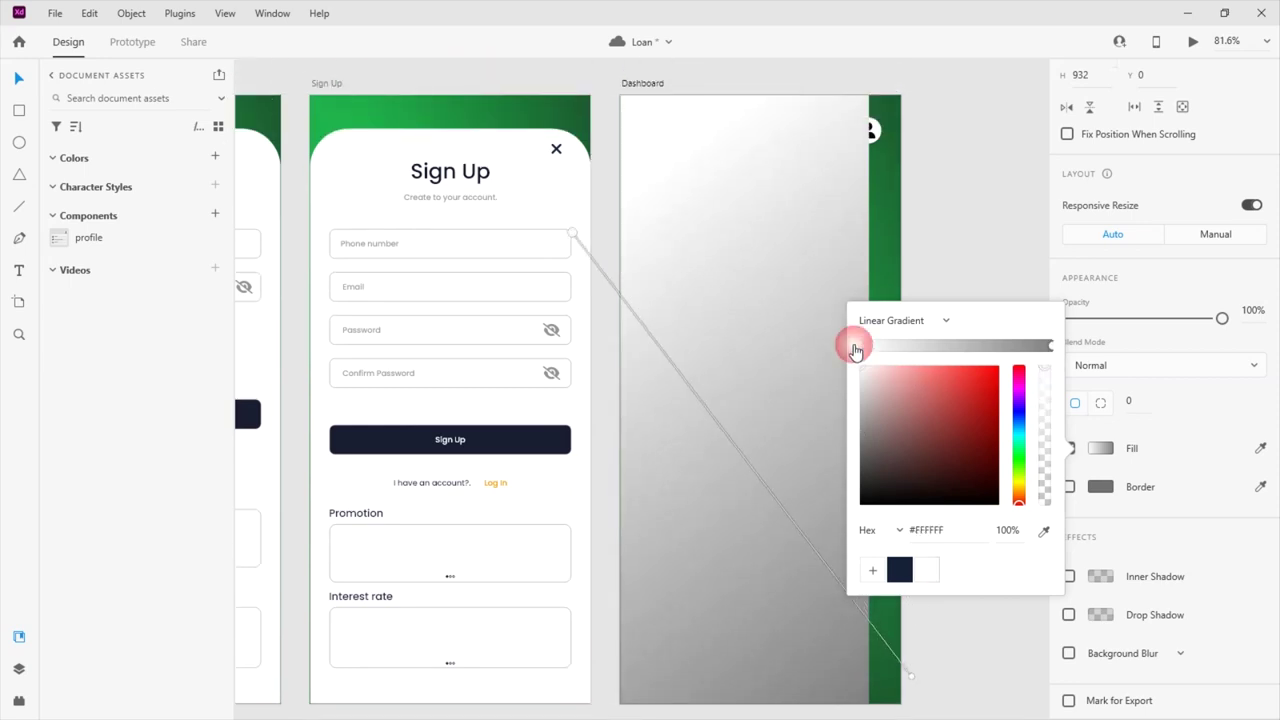
pyautogui.click(1018, 453)
pyautogui.click(971, 425)
pyautogui.moveTo(973, 430); pyautogui.dragTo(975, 398)
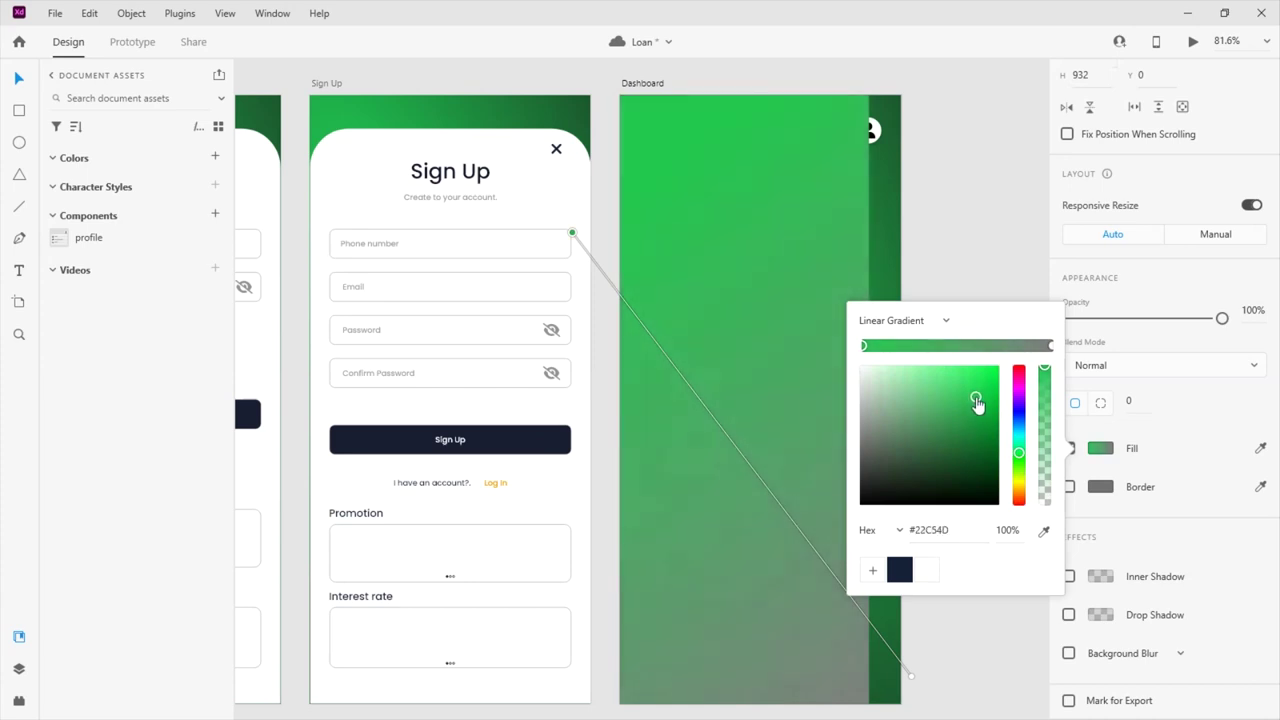
pyautogui.click(1048, 346)
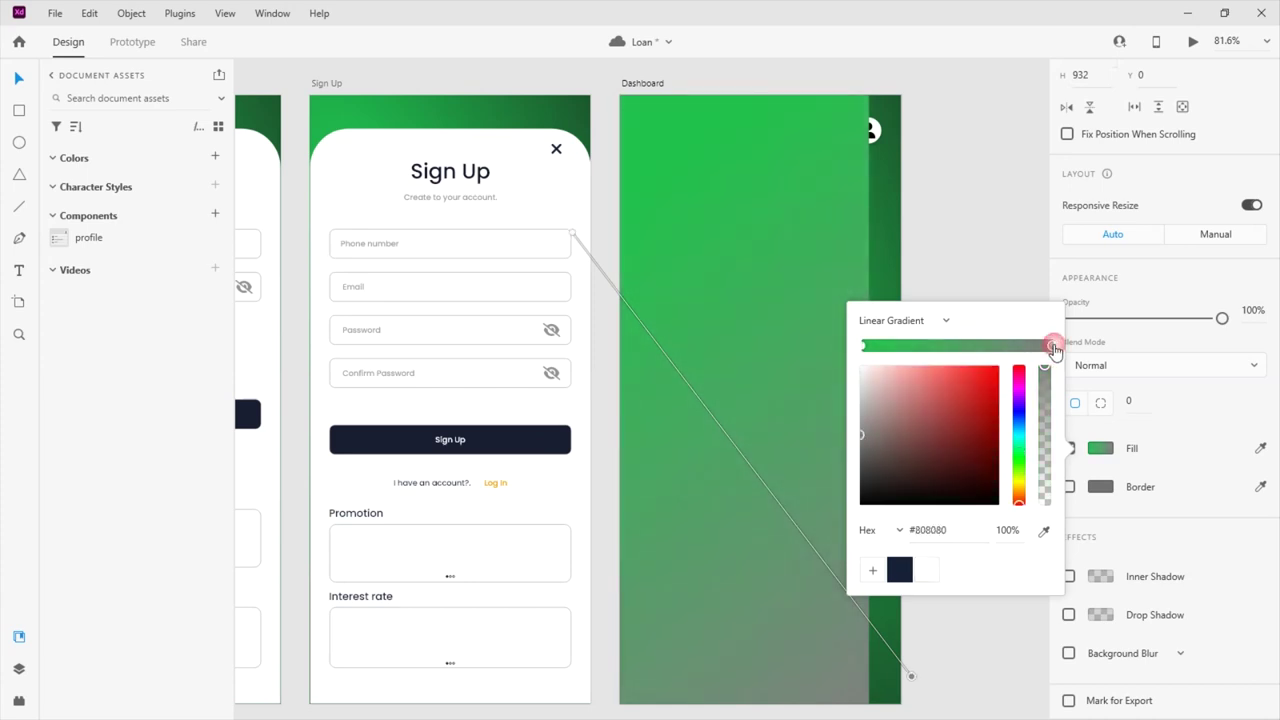
pyautogui.click(899, 569)
pyautogui.moveTo(911, 679); pyautogui.dragTo(904, 690)
pyautogui.moveTo(571, 235); pyautogui.dragTo(461, 346)
pyautogui.scroll(2, 681, 276)
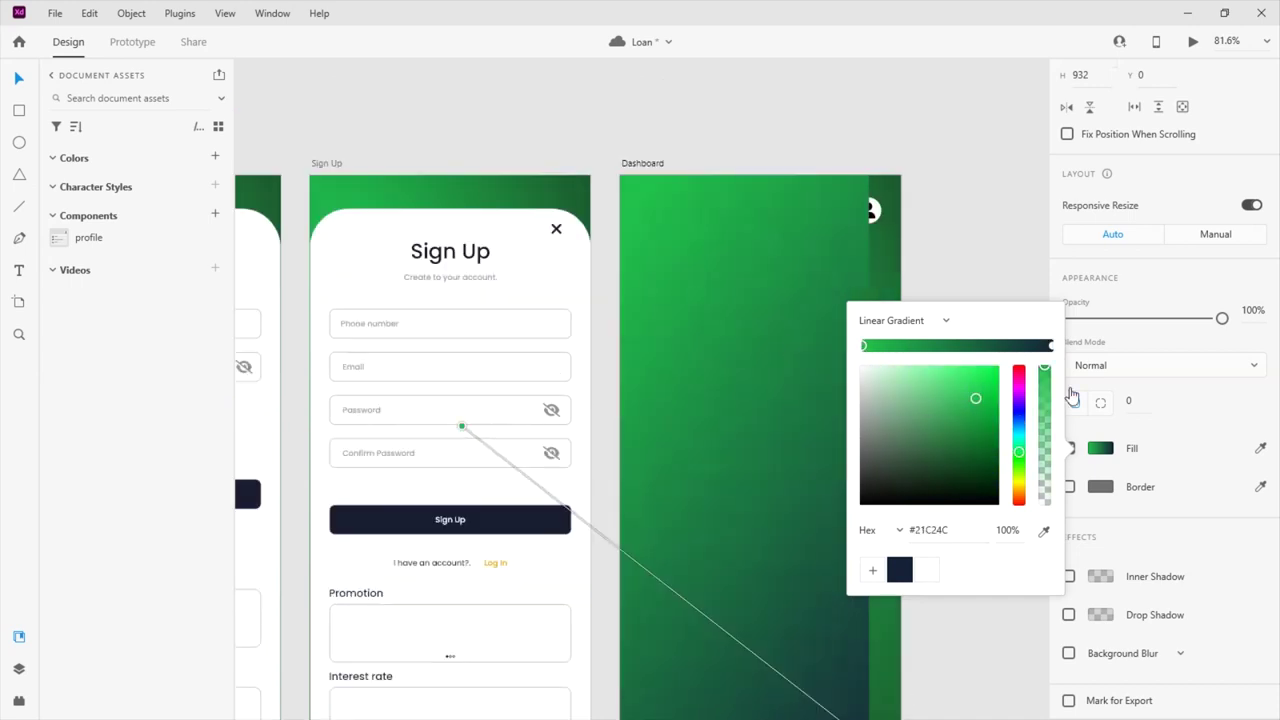
pyautogui.click(1023, 254)
# Add a drop shadow to the gradient rectangle
pyautogui.scroll(-2, 1023, 254)
pyautogui.click(840, 275)
pyautogui.click(1068, 615)
pyautogui.click(963, 480)
pyautogui.scroll(2, 963, 480)
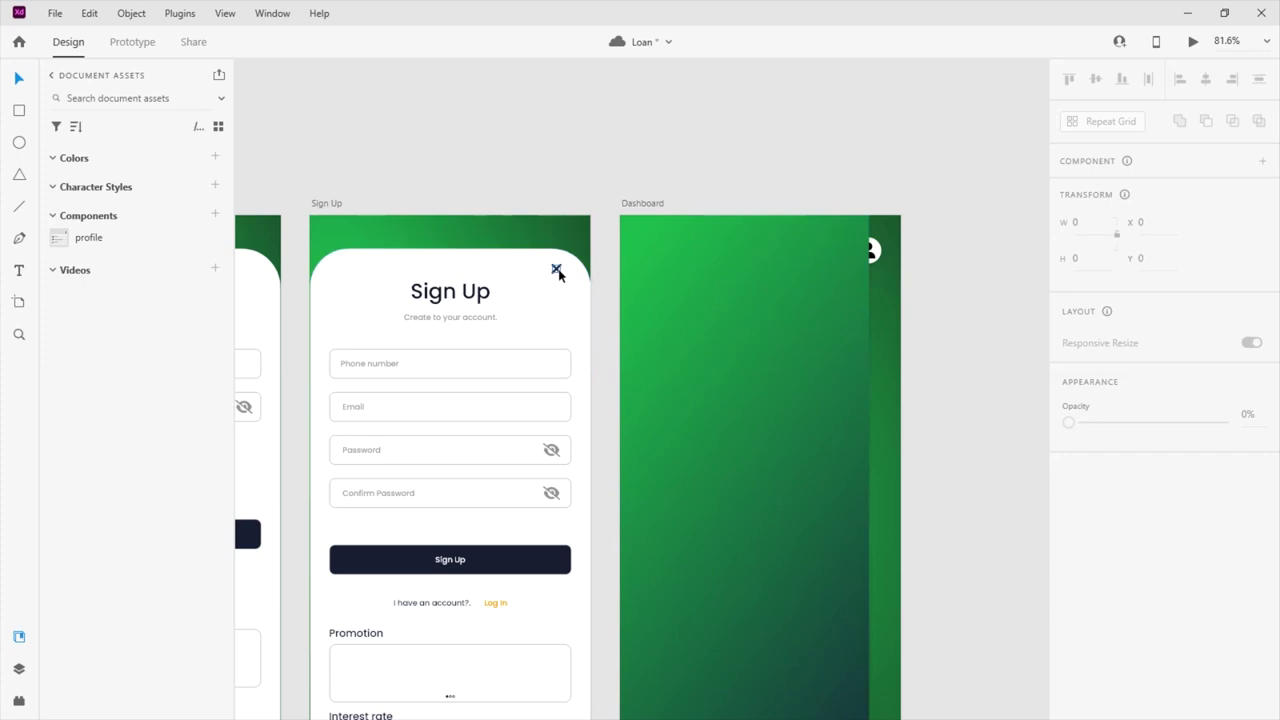
# Paste the Sign Up close X onto the Dashboard's top right and enlarge it to 17
pyautogui.click(556, 268)
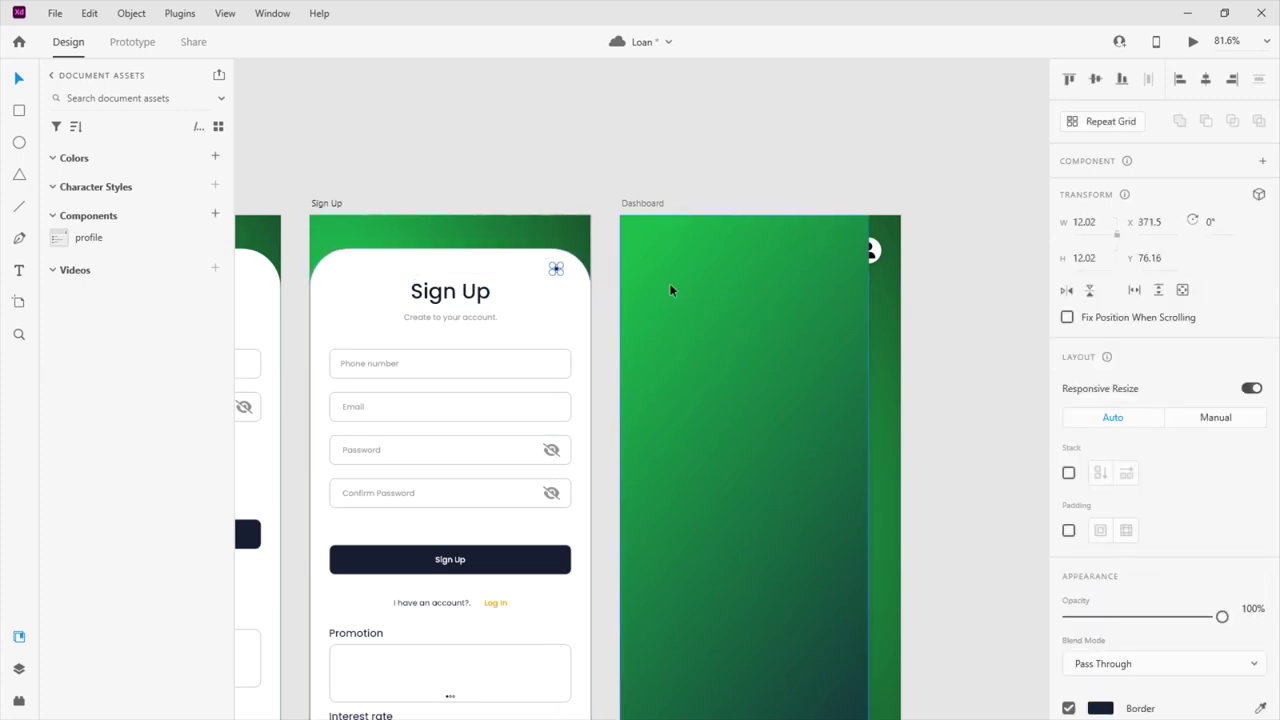
pyautogui.click(795, 252)
pyautogui.hotkey('ctrl', 'v')
pyautogui.moveTo(857, 297); pyautogui.dragTo(837, 263)
pyautogui.scroll(5, 886, 207)
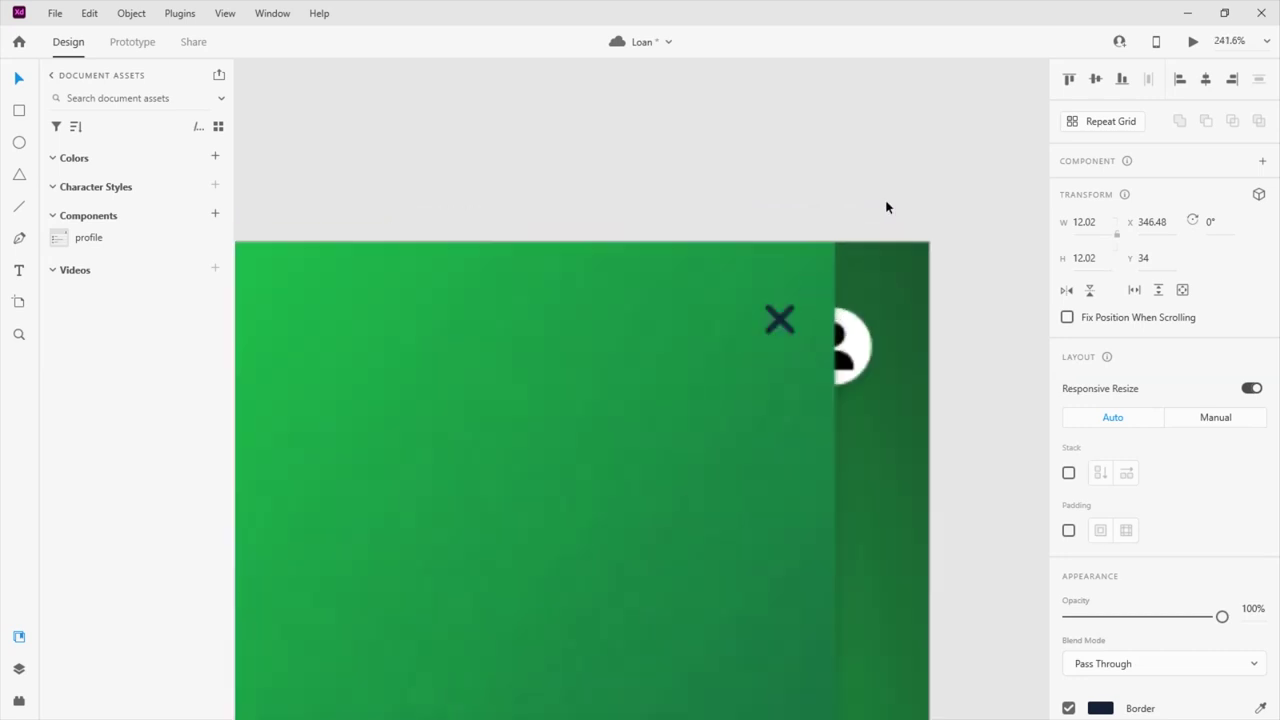
pyautogui.scroll(-2, 800, 329)
pyautogui.scroll(3, 792, 310)
pyautogui.moveTo(790, 318); pyautogui.dragTo(797, 292)
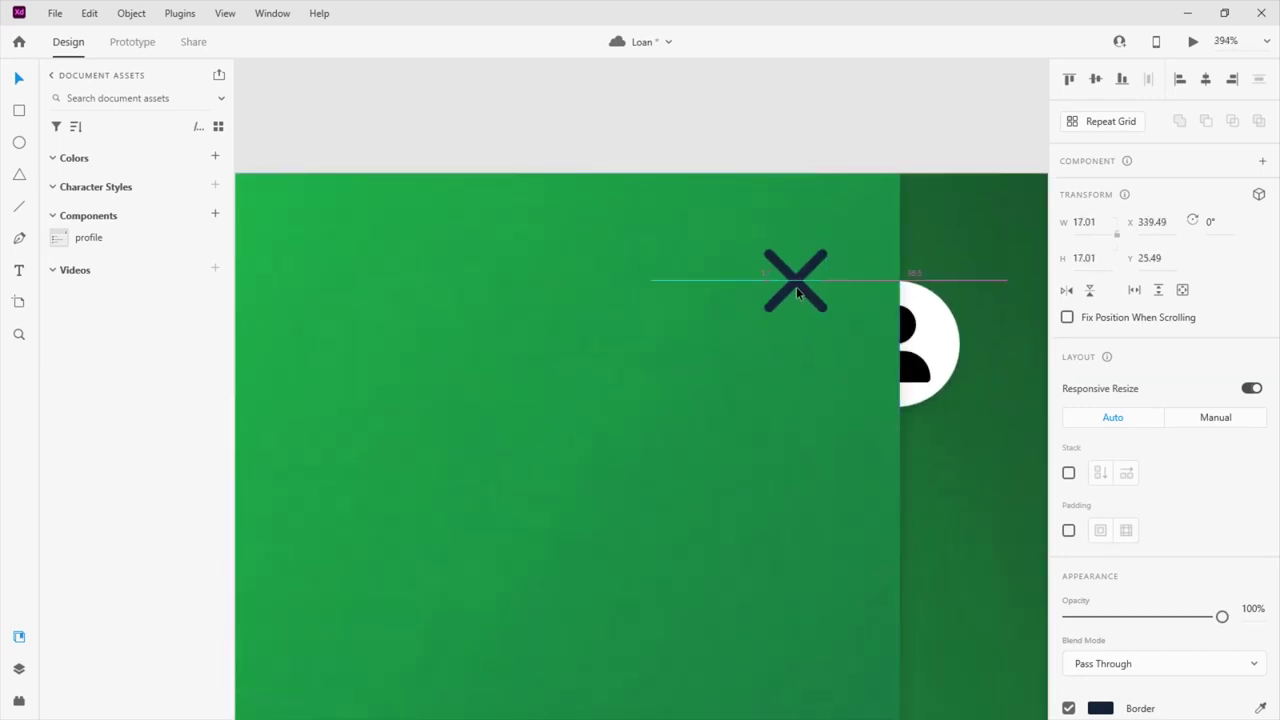
pyautogui.scroll(-3, 1113, 456)
# Make the X's stroke white and nudge it down beside the profile icon
pyautogui.click(1100, 537)
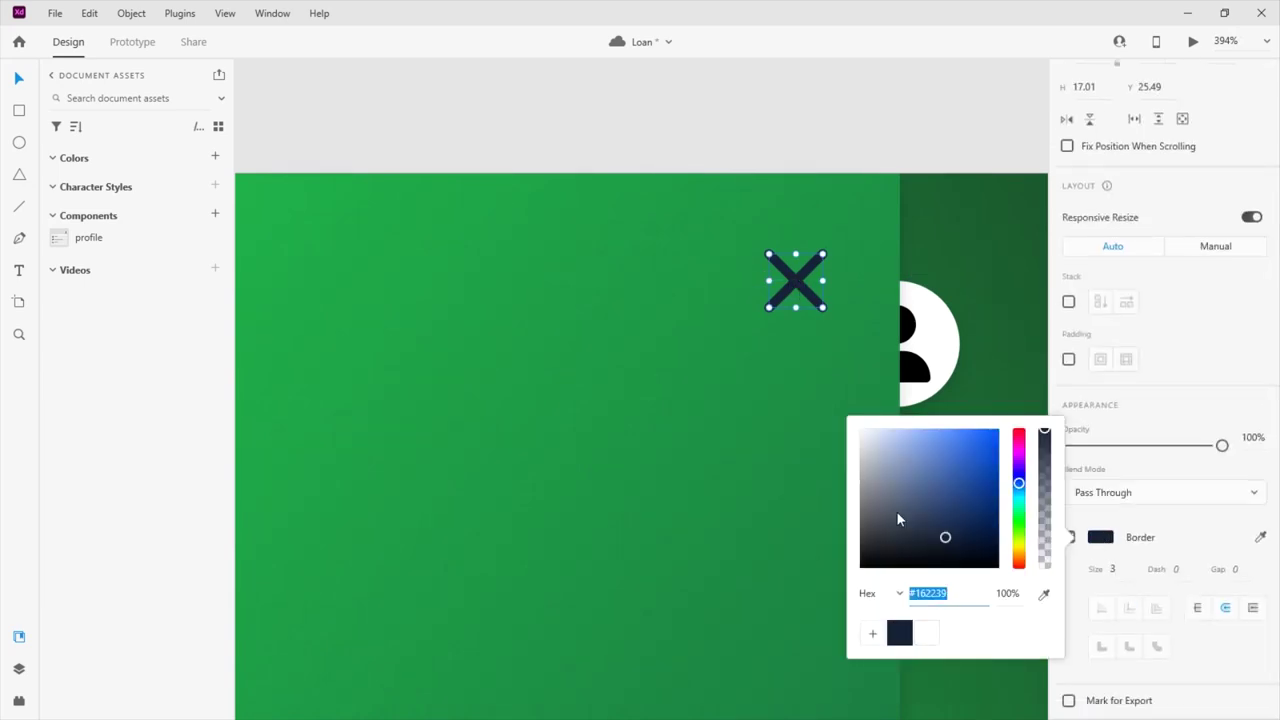
pyautogui.moveTo(896, 511); pyautogui.dragTo(810, 418)
pyautogui.click(810, 418)
pyautogui.scroll(-5, 958, 138)
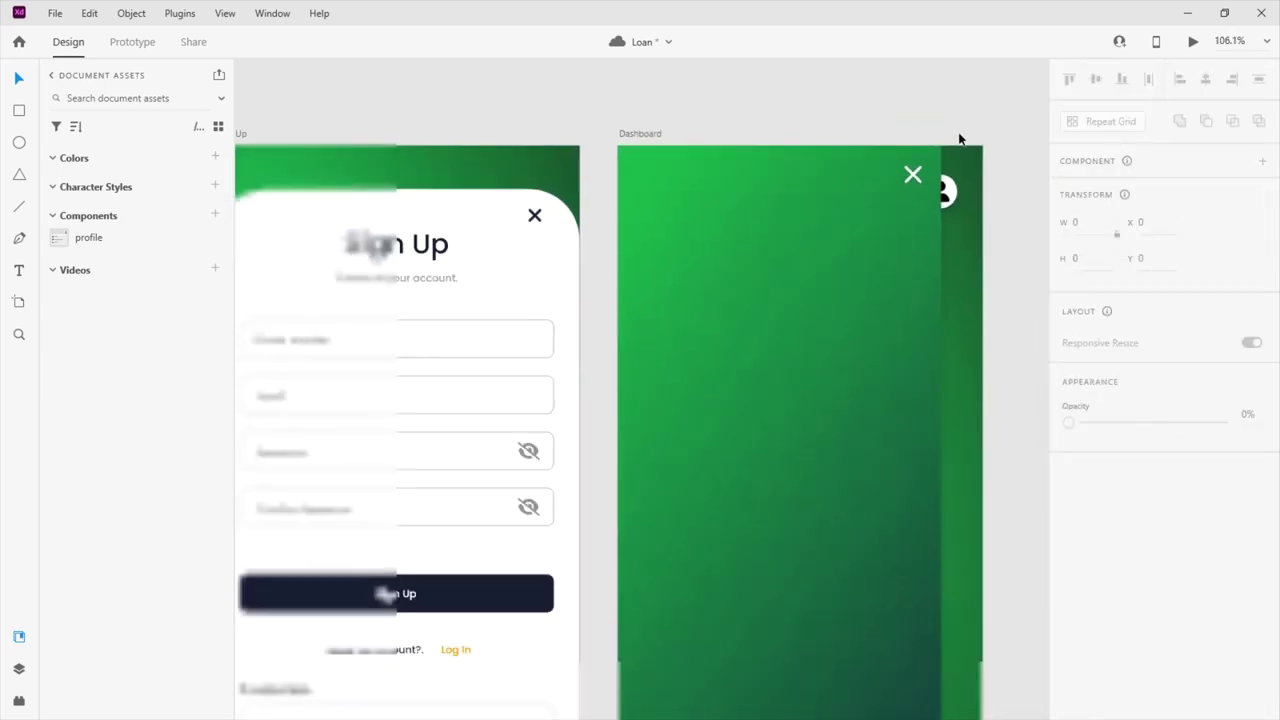
pyautogui.moveTo(912, 175); pyautogui.dragTo(911, 181)
pyautogui.click(903, 114)
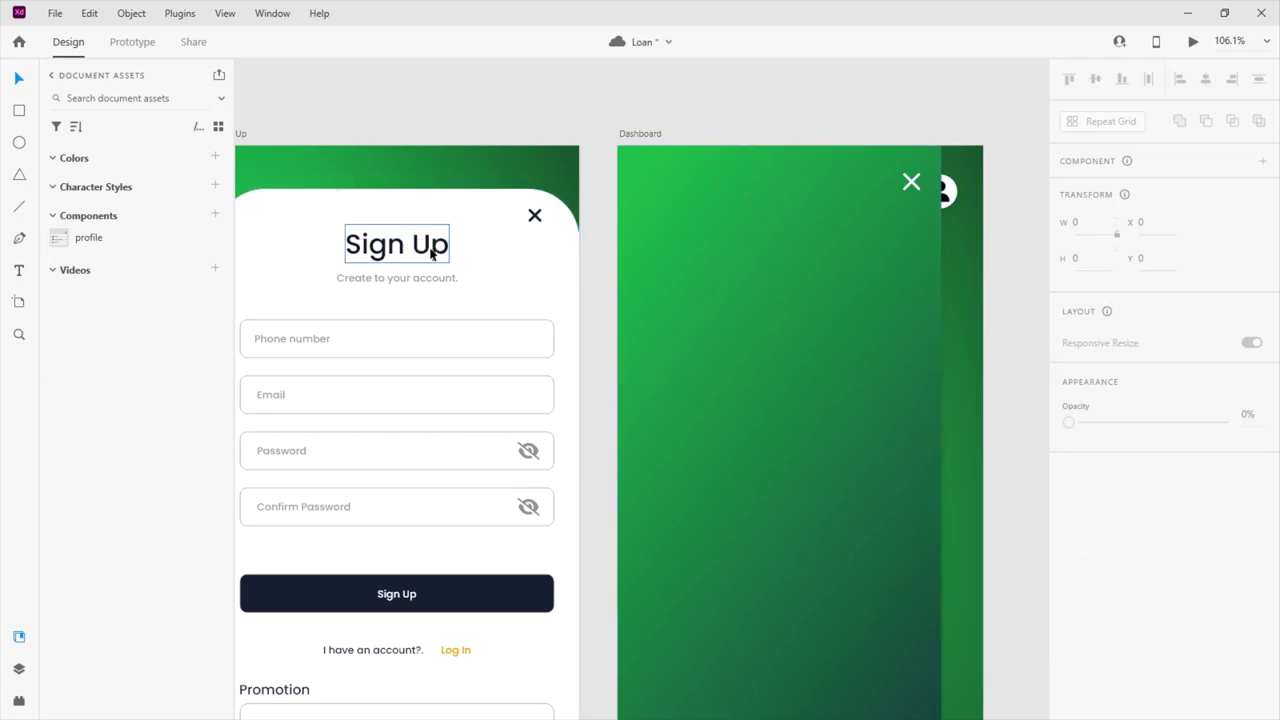
# Paste the Sign Up title onto the Dashboard header and retype it as 'KYC'
pyautogui.click(706, 284)
pyautogui.hotkey('ctrl', 'v')
pyautogui.moveTo(770, 269); pyautogui.dragTo(743, 193)
pyautogui.doubleClick(743, 193)
pyautogui.write('L')
pyautogui.press('BackSpace')
pyautogui.press('BackSpace')
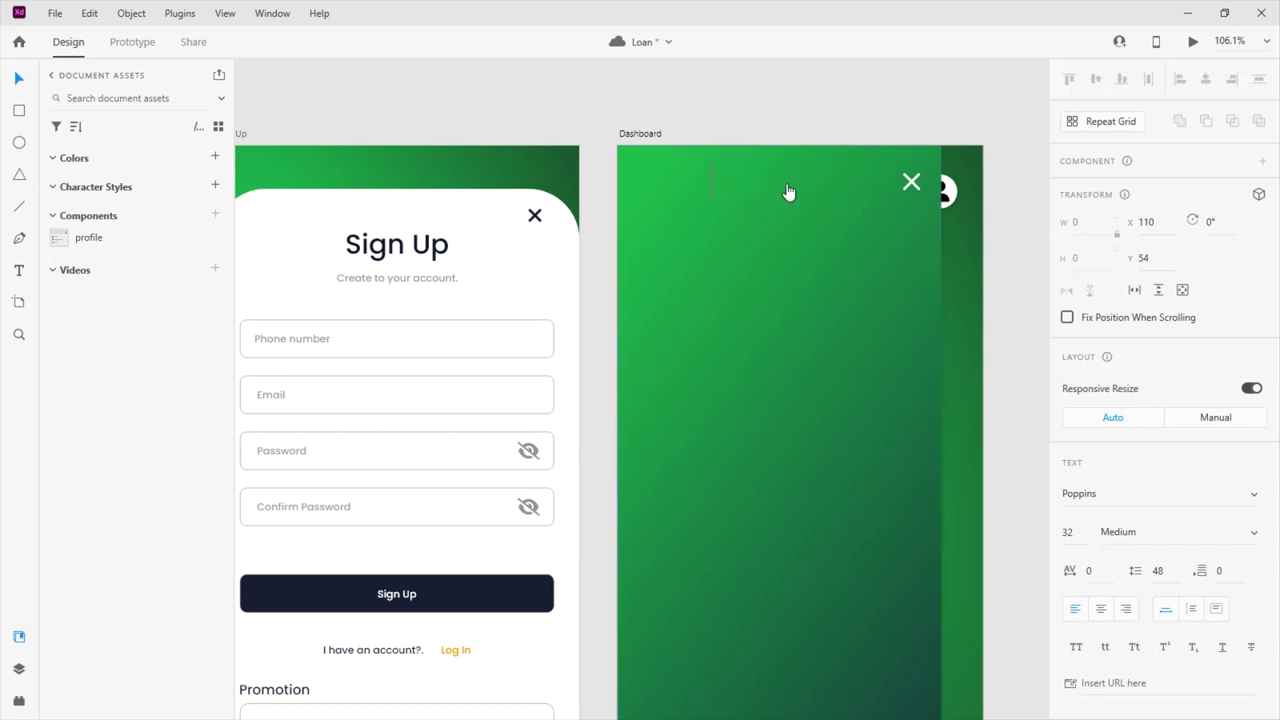
pyautogui.write('KYC')
pyautogui.press('Escape')
pyautogui.moveTo(751, 183); pyautogui.dragTo(790, 185)
# Set the KYC title to font size 30 with fill #FFFFFF
pyautogui.click(1066, 533)
pyautogui.write('30')
pyautogui.press('Return')
pyautogui.moveTo(790, 190); pyautogui.dragTo(795, 186)
pyautogui.scroll(-3, 1076, 615)
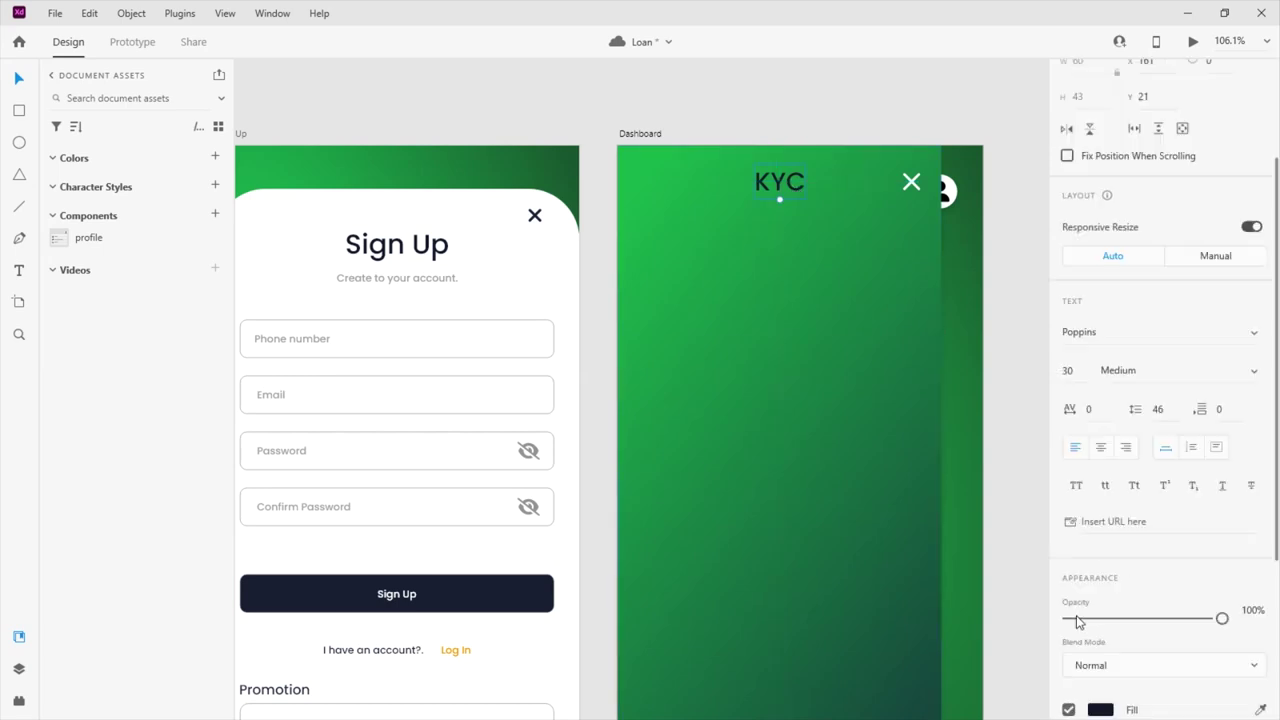
pyautogui.scroll(-5, 1076, 615)
pyautogui.click(1100, 446)
pyautogui.write('ffffff')
pyautogui.press('Return')
pyautogui.click(806, 303)
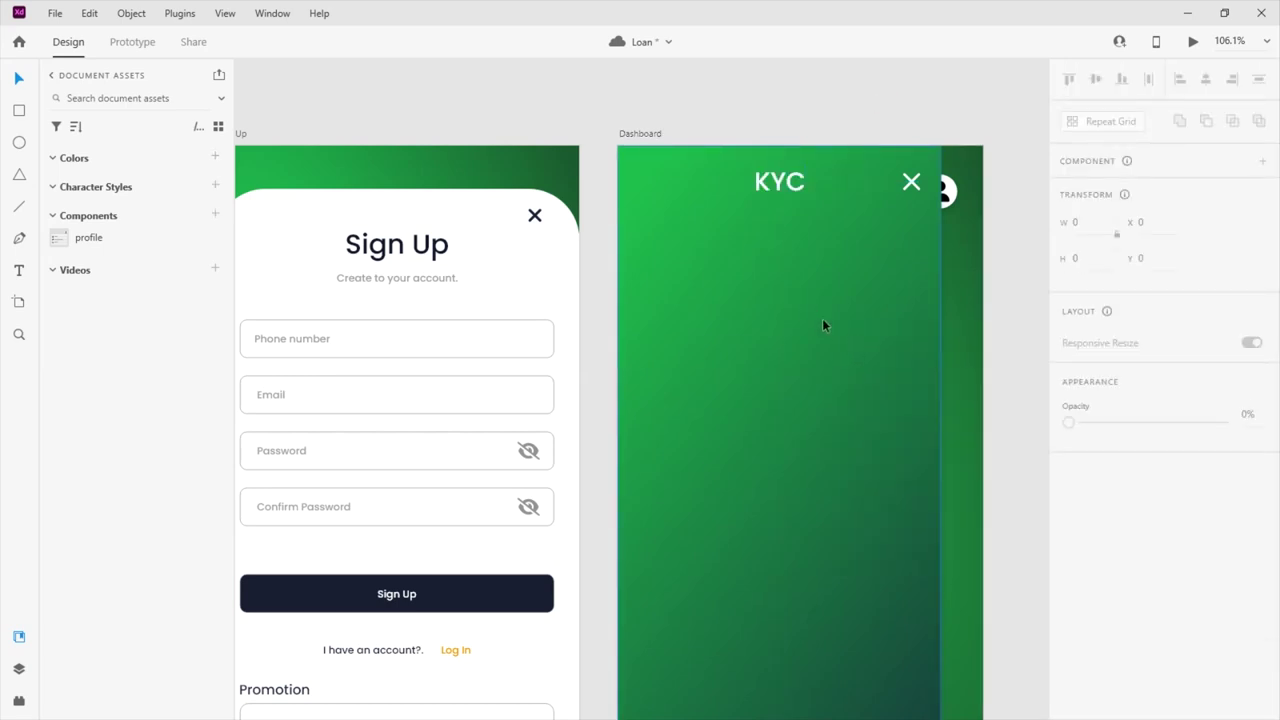
# Move KYC to the top left and paste the 'Create to your account.' subtitle beneath it
pyautogui.click(372, 279)
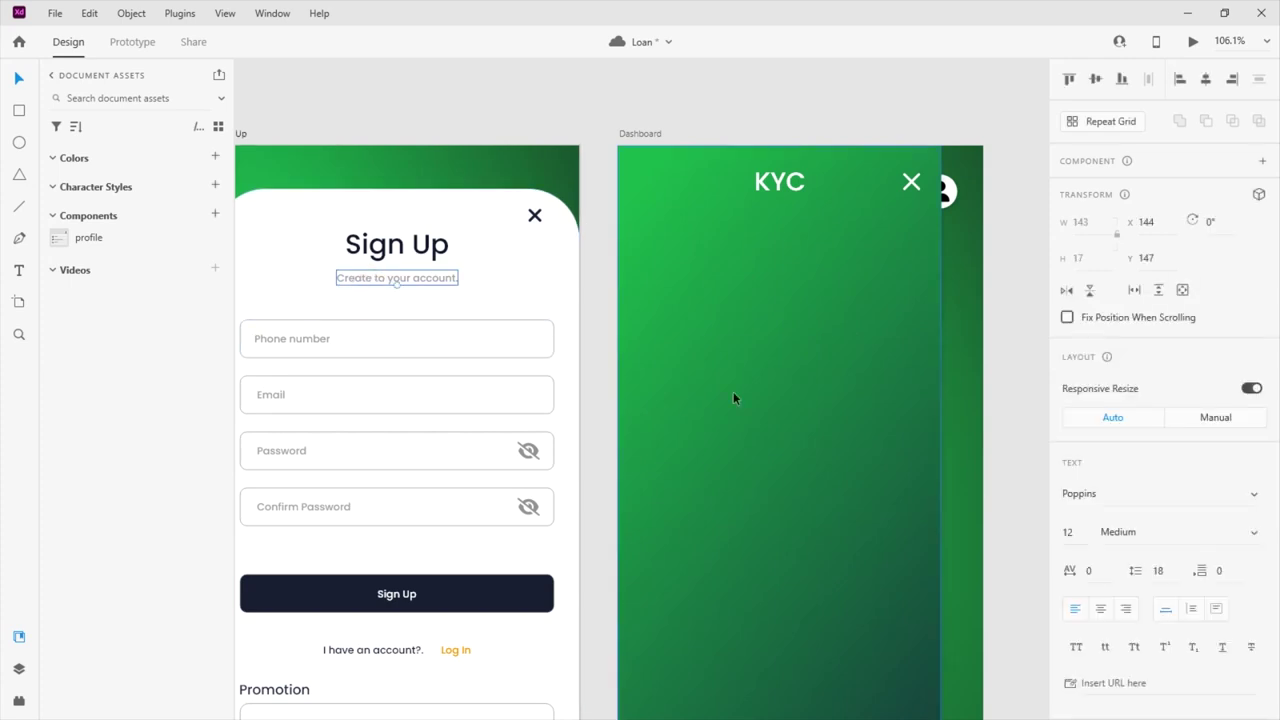
pyautogui.moveTo(791, 189); pyautogui.dragTo(685, 184)
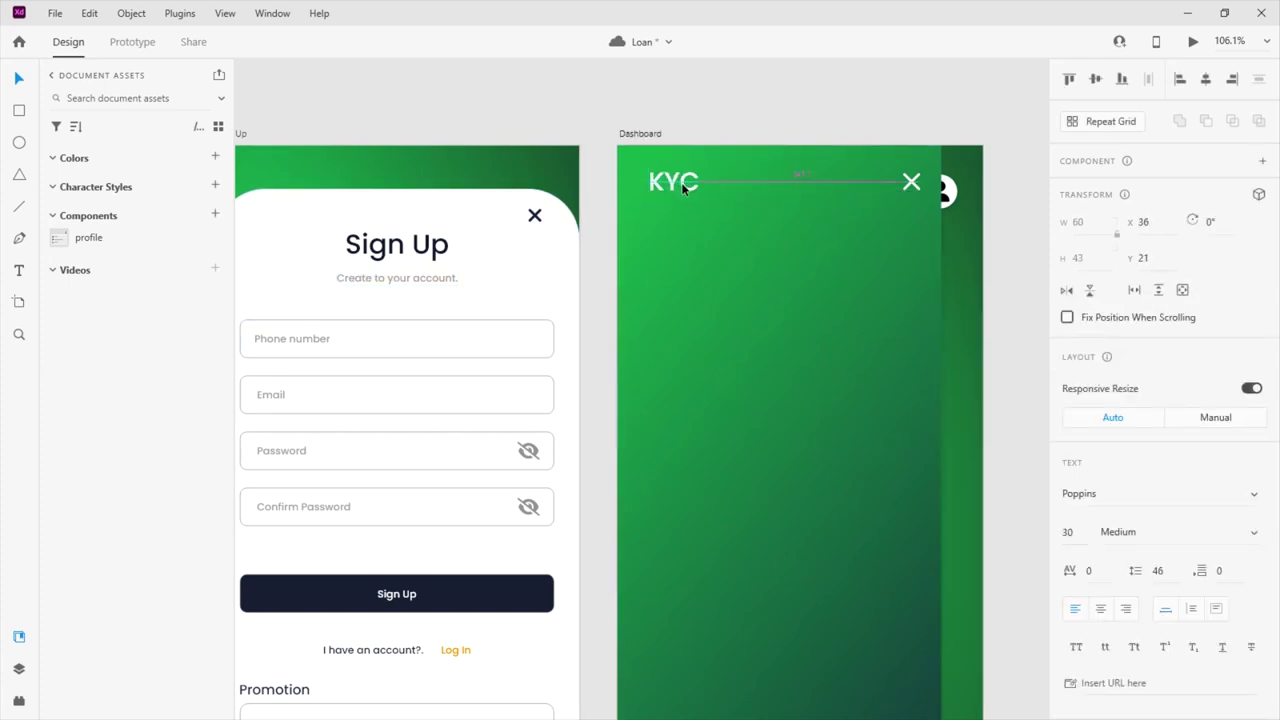
pyautogui.click(719, 253)
pyautogui.write('Create to your account.')
pyautogui.moveTo(740, 257); pyautogui.dragTo(689, 210)
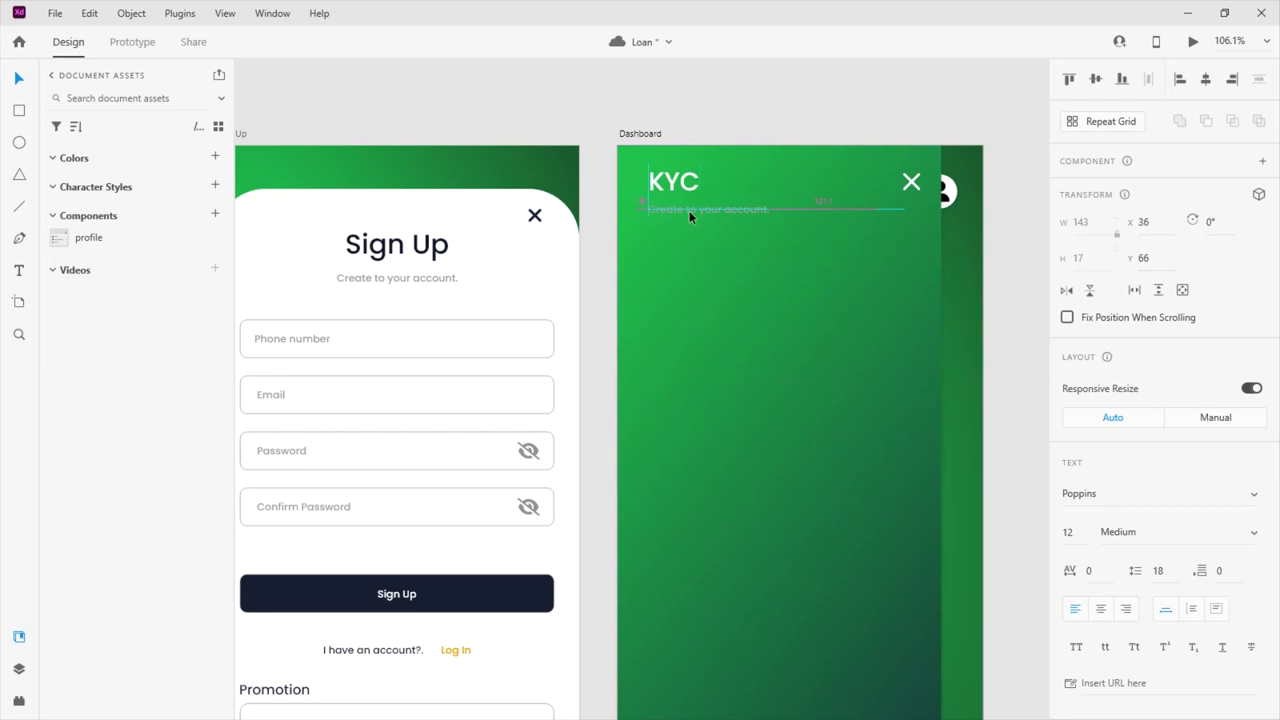
pyautogui.scroll(-5, 1108, 400)
pyautogui.click(1100, 574)
# Make the subtitle white and replace its text with the user's full name
pyautogui.write('ffffff')
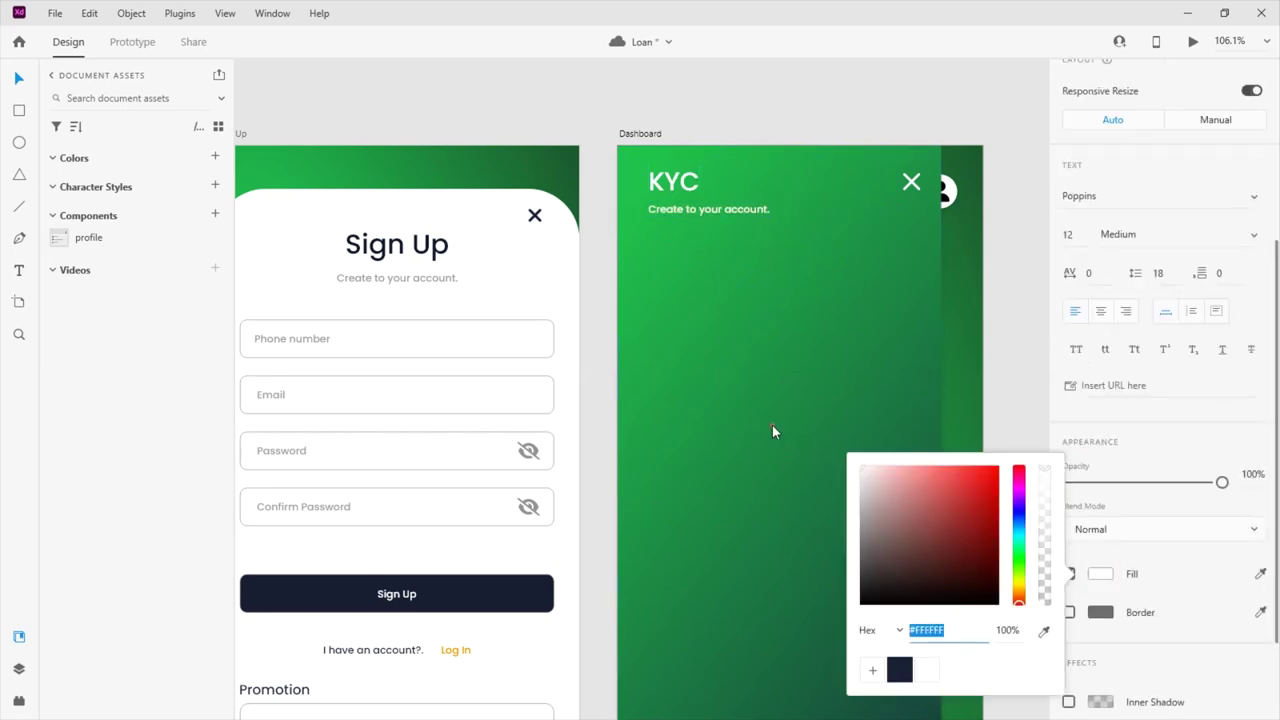
pyautogui.click(772, 425)
pyautogui.scroll(5, 575, 291)
pyautogui.scroll(-1, 575, 291)
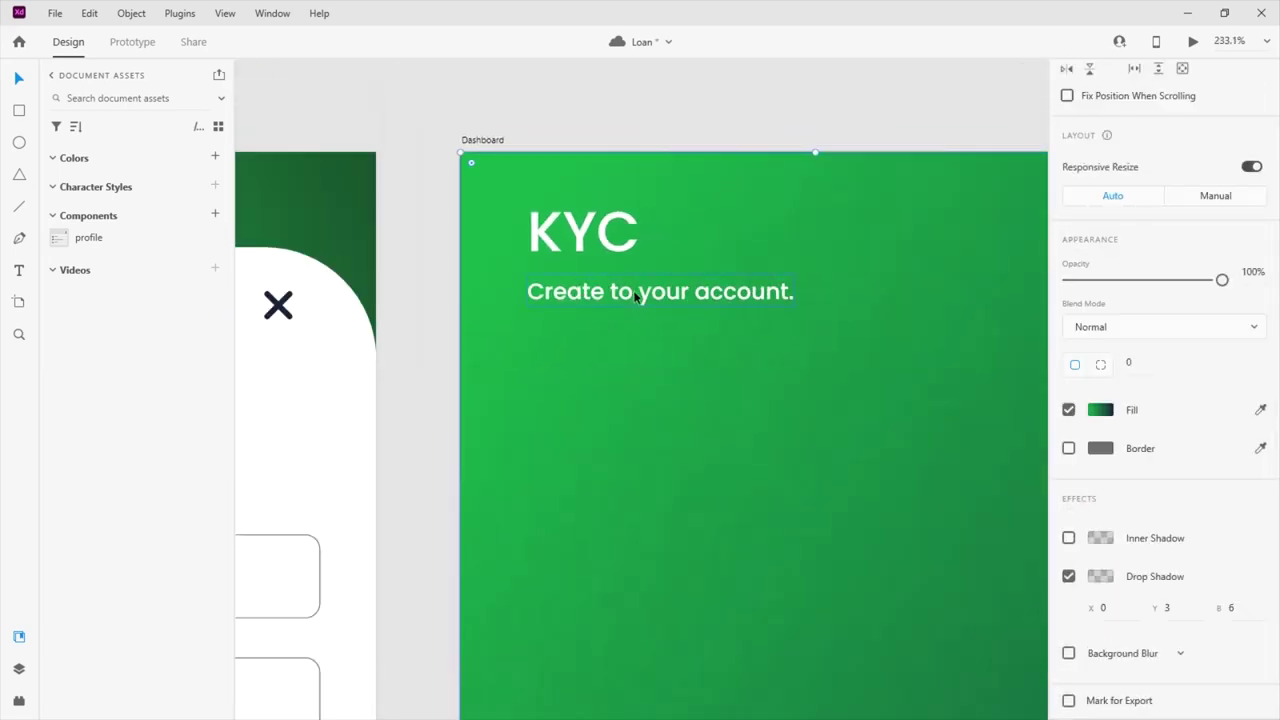
pyautogui.doubleClick(575, 291)
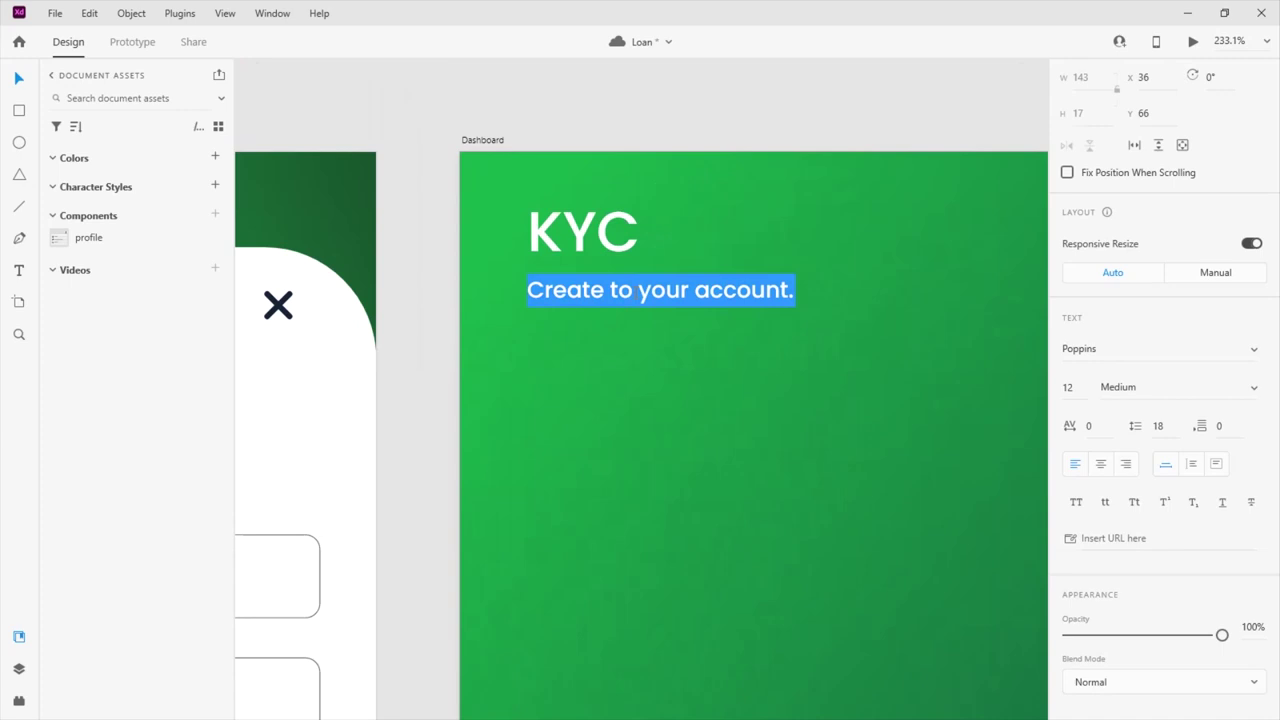
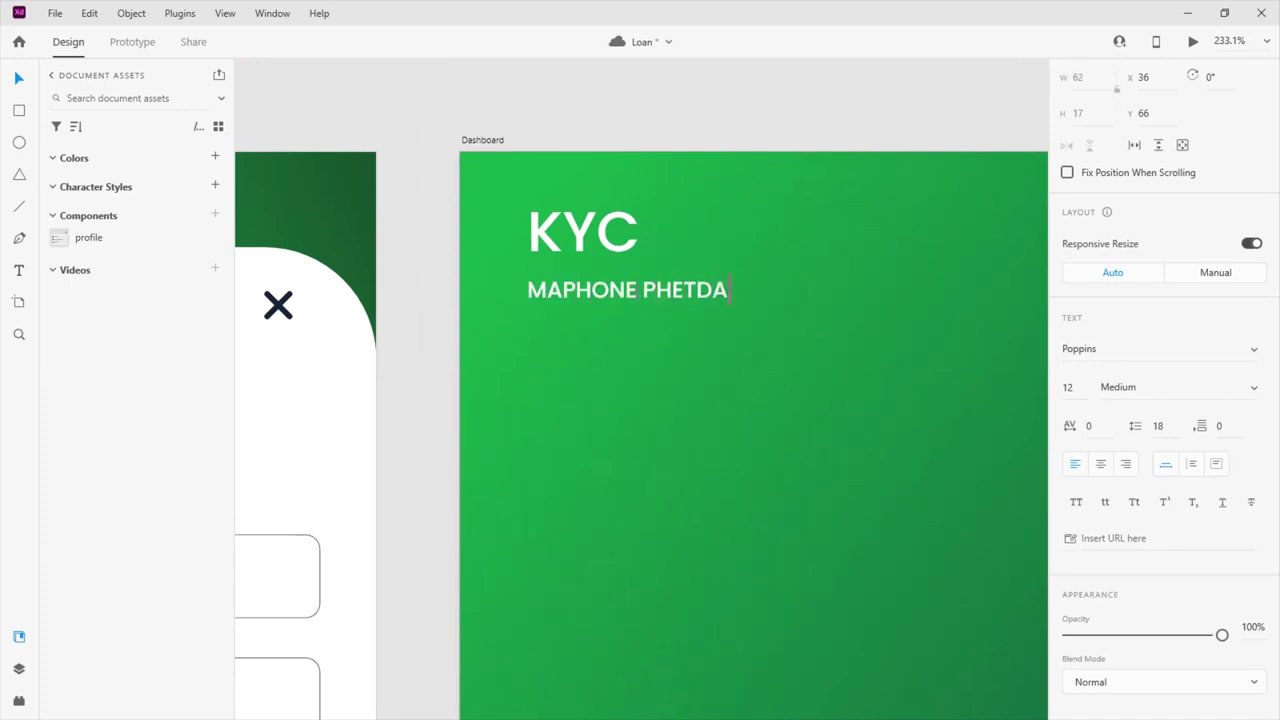
pyautogui.press('Escape')
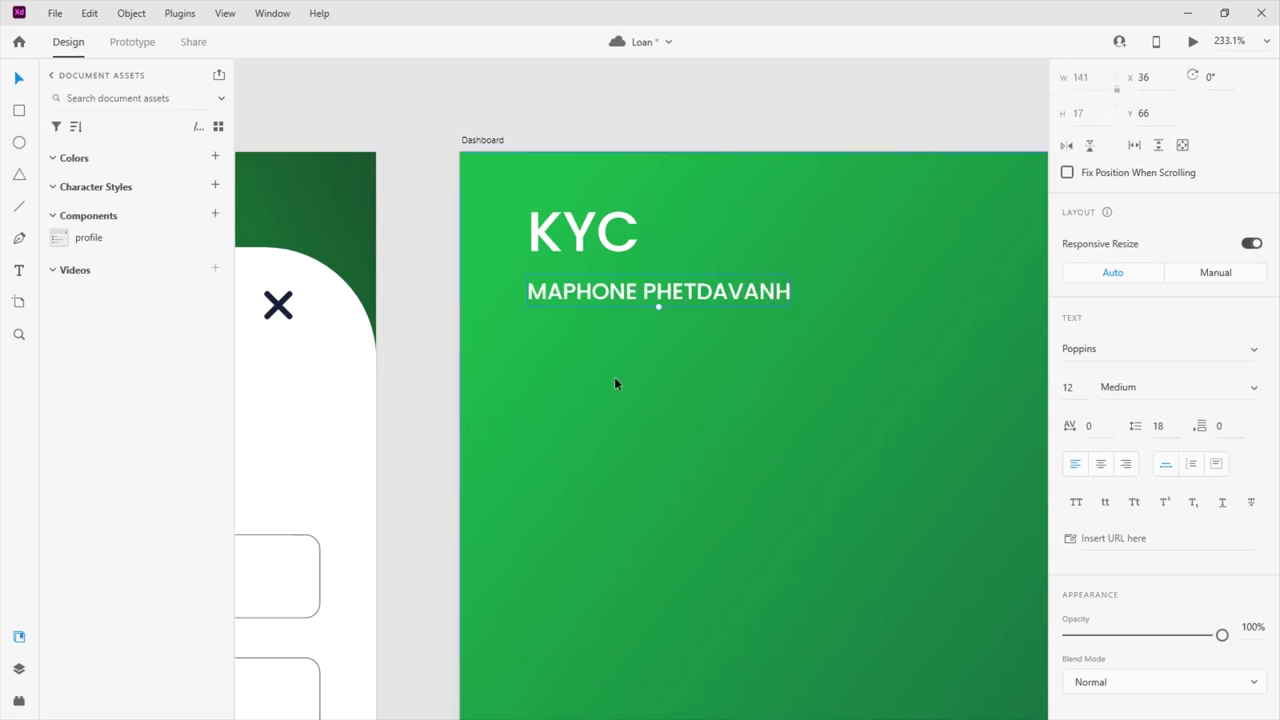
# Set the name line to Light weight and duplicate it just below
pyautogui.scroll(-3, 1097, 474)
pyautogui.click(1252, 288)
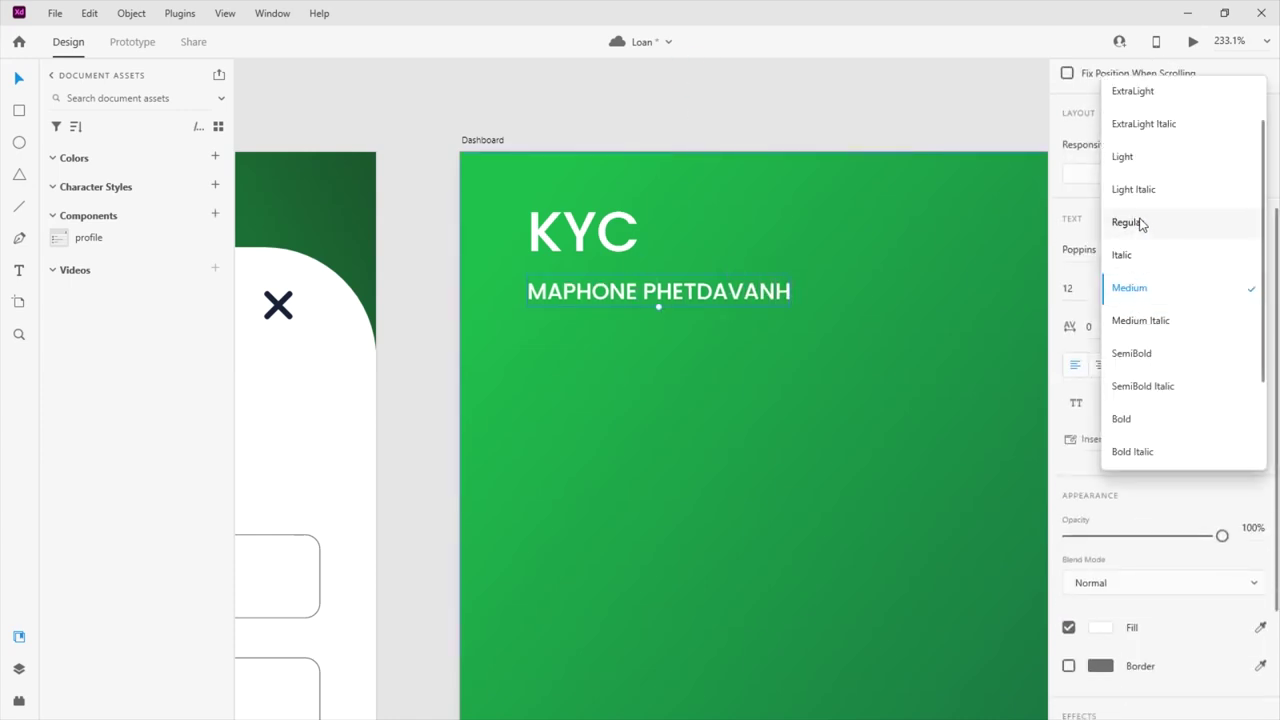
pyautogui.click(1125, 157)
pyautogui.click(831, 81)
pyautogui.click(617, 287)
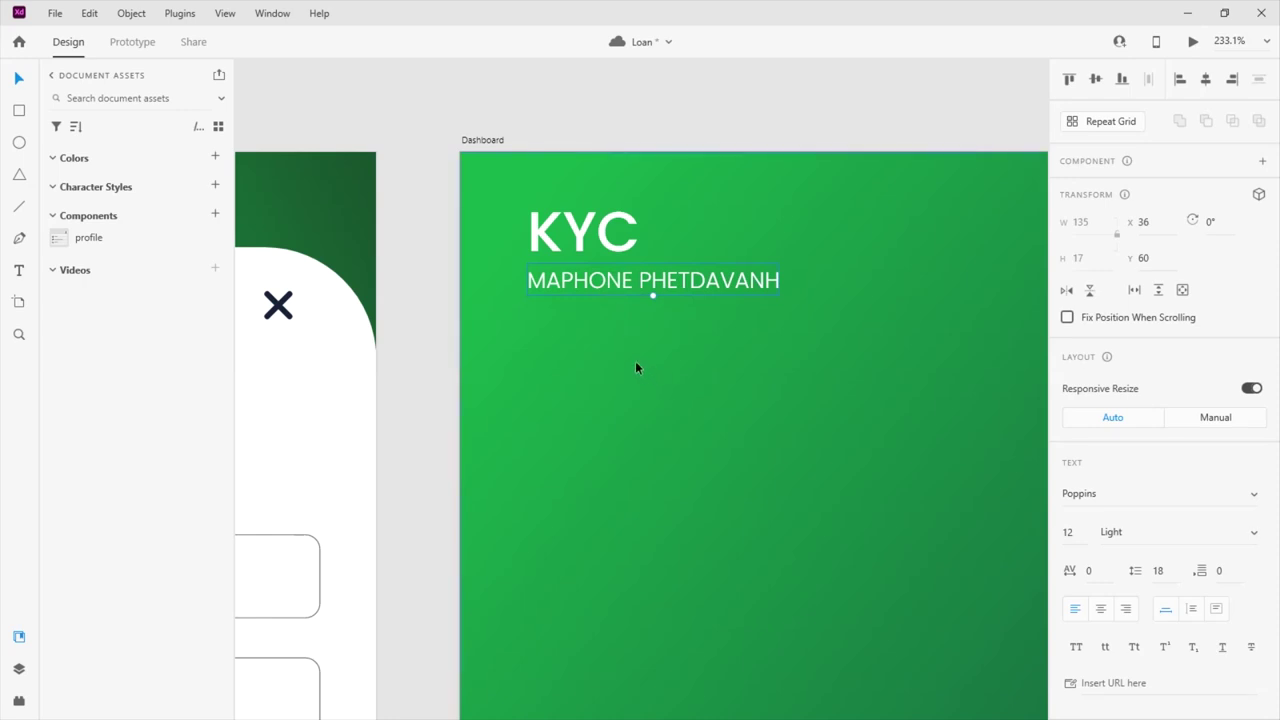
pyautogui.moveTo(579, 291); pyautogui.dragTo(578, 310)
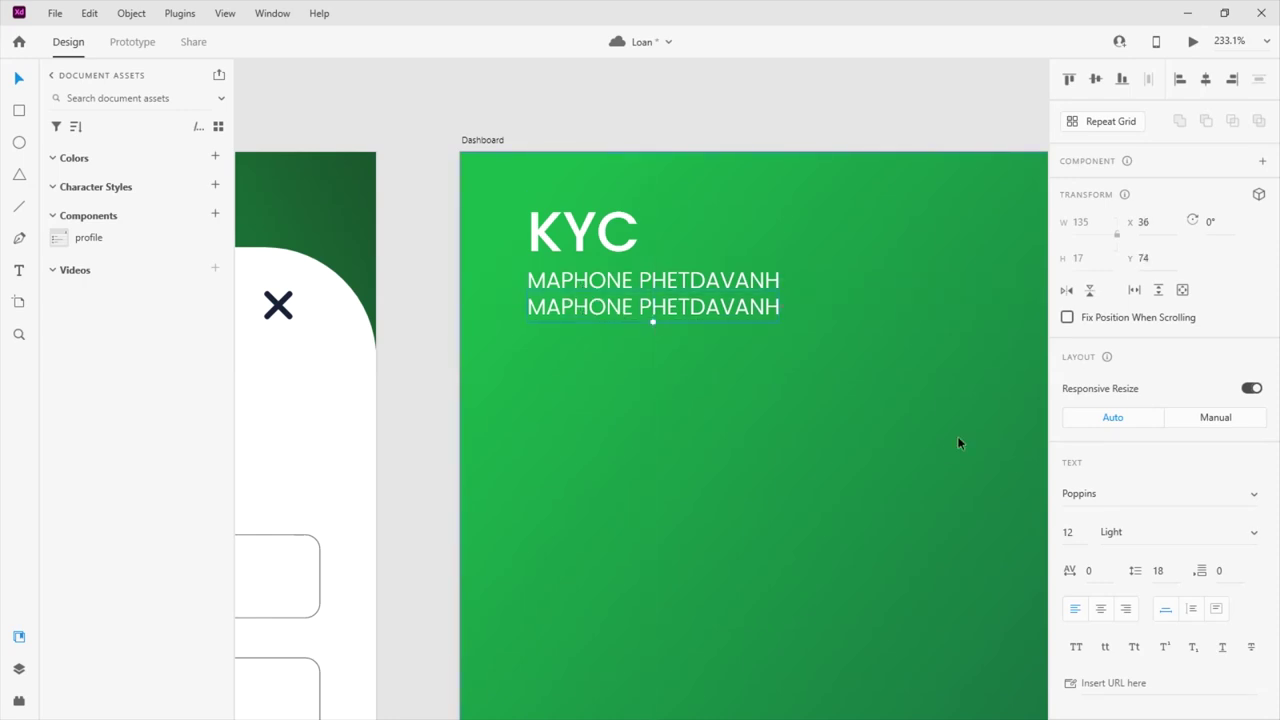
pyautogui.doubleClick(634, 313)
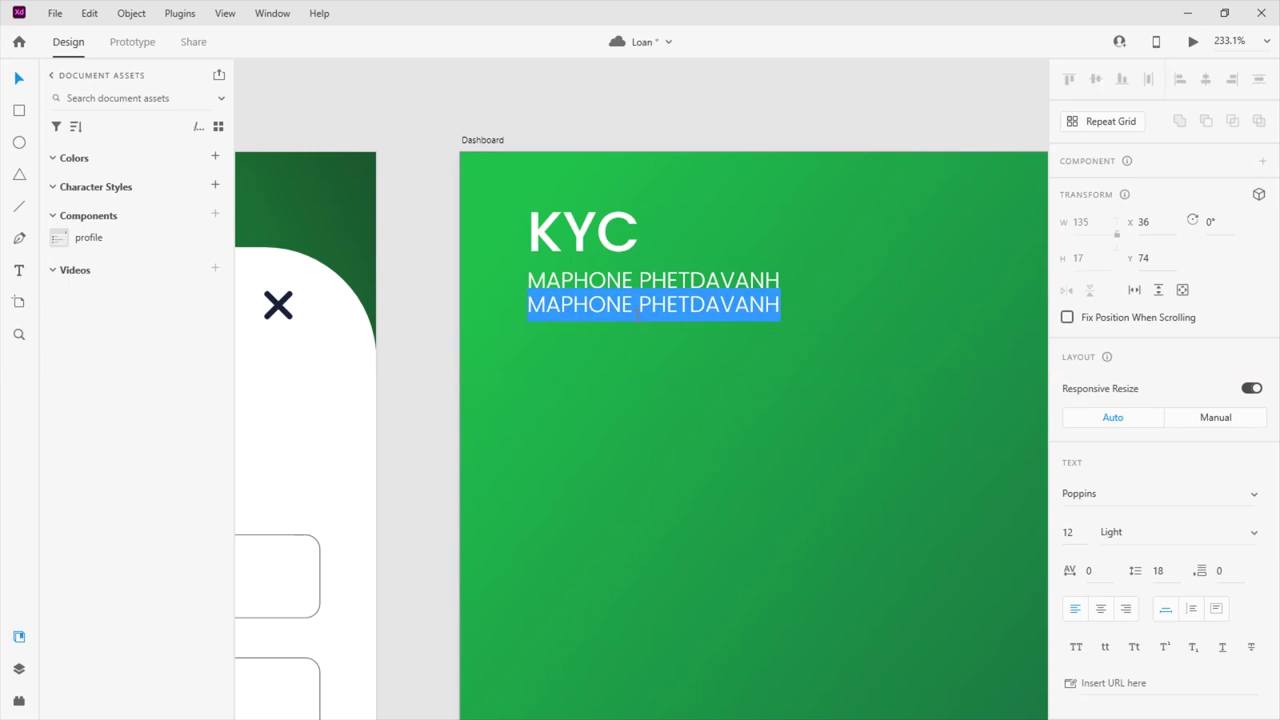
pyautogui.write('-03')
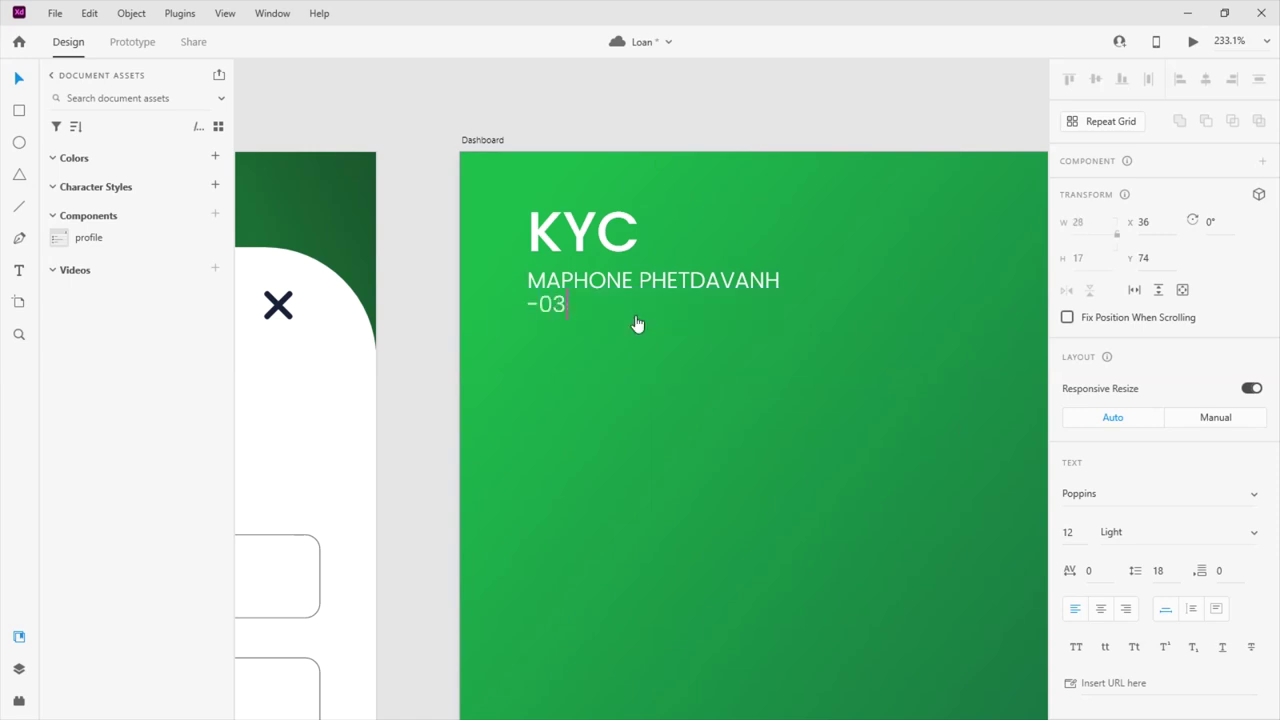
pyautogui.write('-01-2023')
pyautogui.write(' 09')
pyautogui.press('BackSpace')
pyautogui.write('09:33:54')
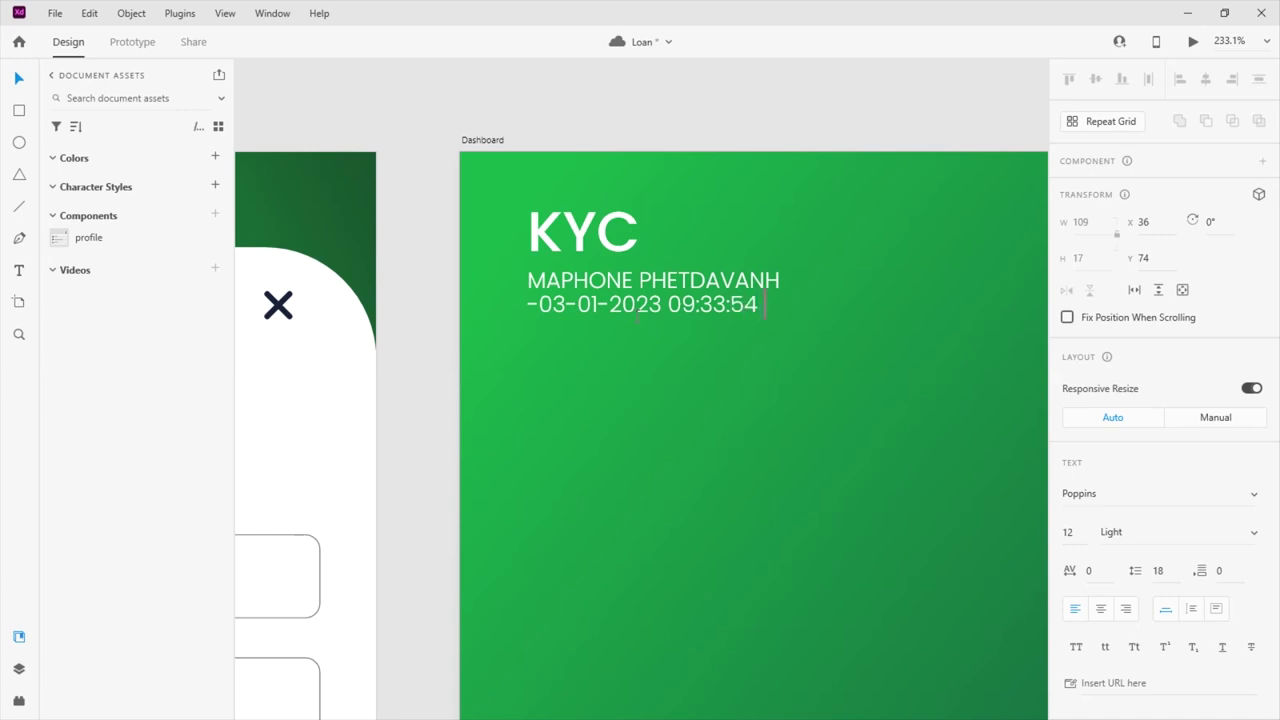
pyautogui.write('PM')
pyautogui.click(32, 78)
pyautogui.scroll(-3, 1085, 510)
pyautogui.click(1066, 234)
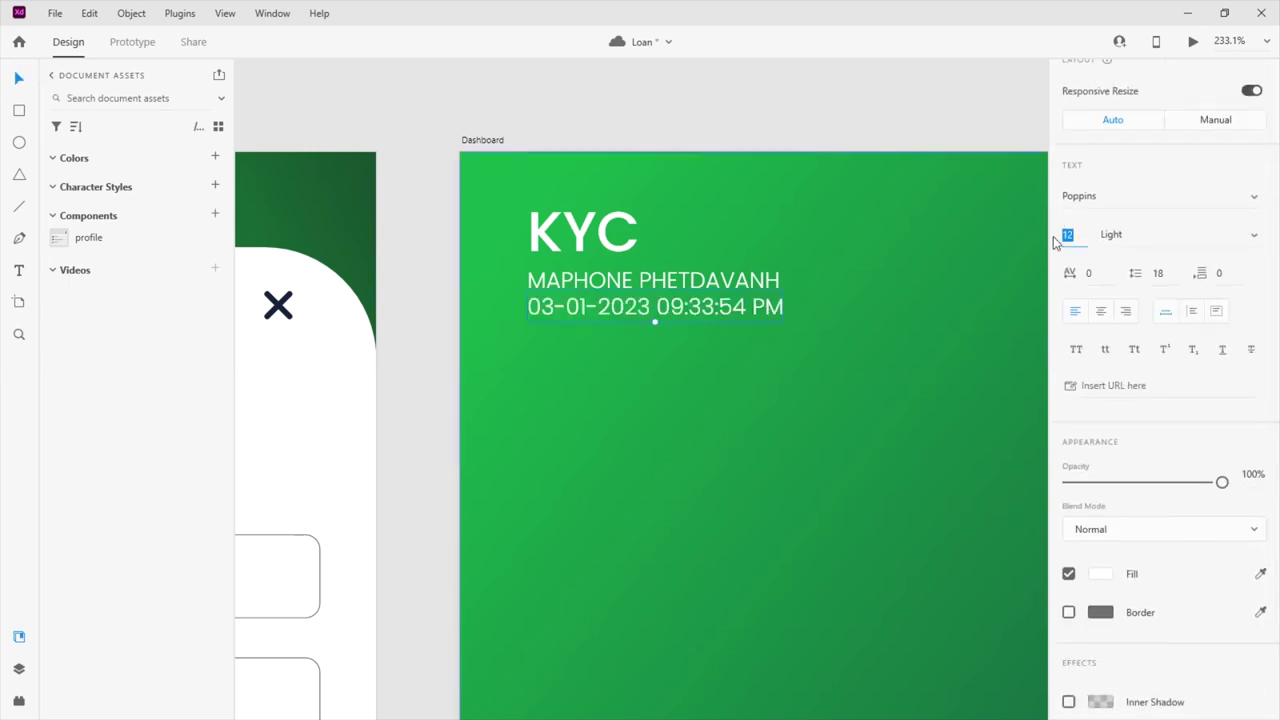
pyautogui.write('8')
pyautogui.press('Return')
pyautogui.click(775, 125)
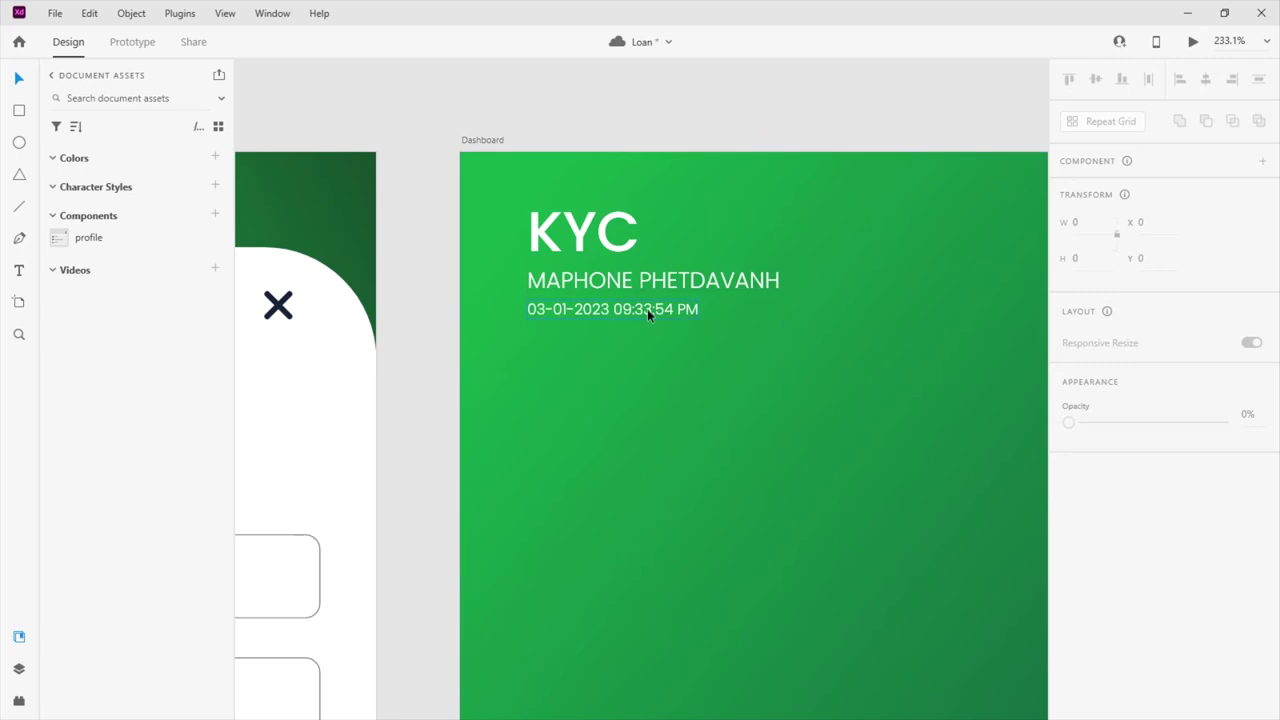
# Move the name and date lines together into place beneath the KYC heading
pyautogui.scroll(5, 575, 320)
pyautogui.click(575, 315)
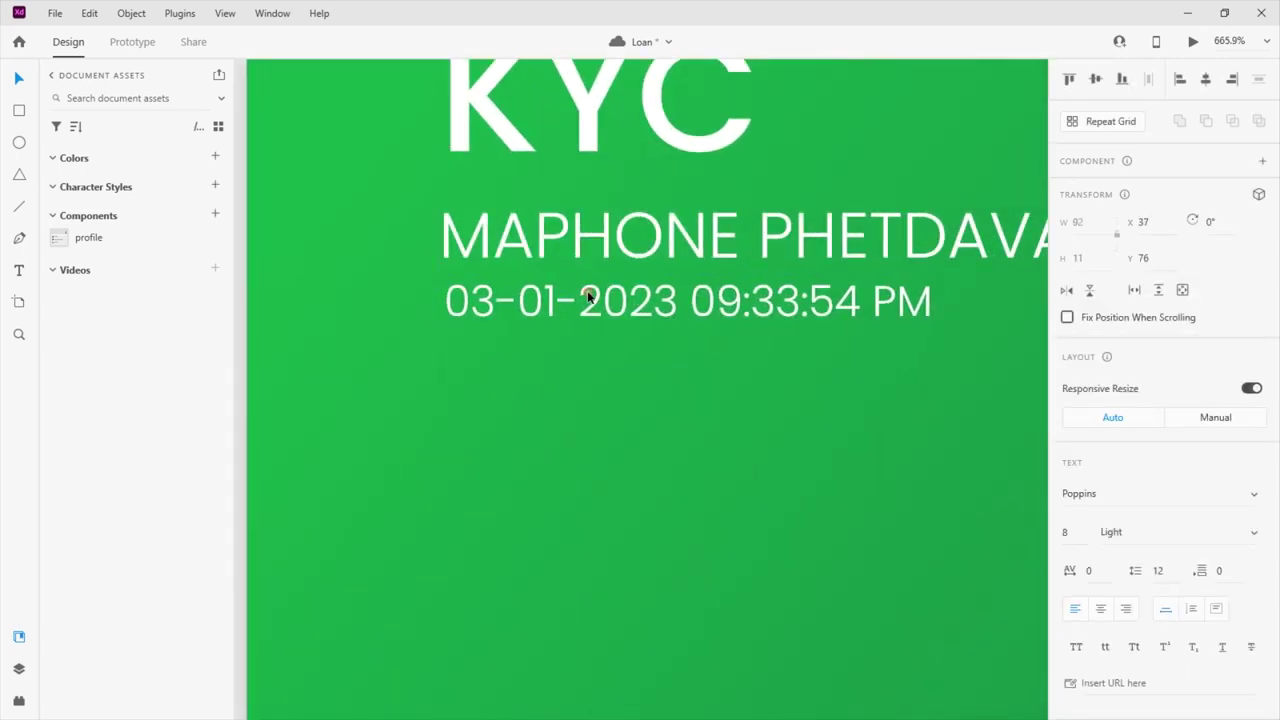
pyautogui.scroll(-5, 575, 310)
pyautogui.keyDown('shift'); pyautogui.click(594, 284); pyautogui.keyUp('shift')
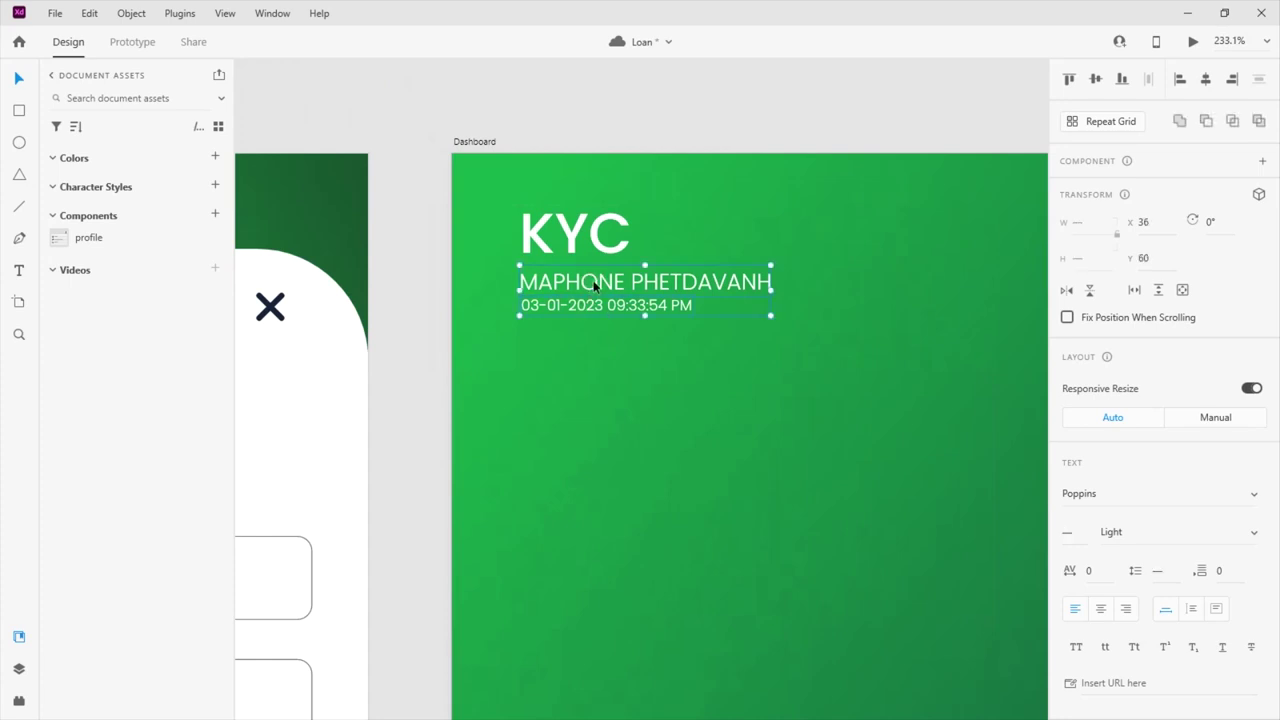
pyautogui.moveTo(594, 286); pyautogui.dragTo(740, 220)
pyautogui.scroll(-2, 441, 337)
pyautogui.scroll(2, 441, 337)
pyautogui.moveTo(563, 283); pyautogui.dragTo(417, 346)
pyautogui.click(669, 369)
pyautogui.scroll(-3, 767, 341)
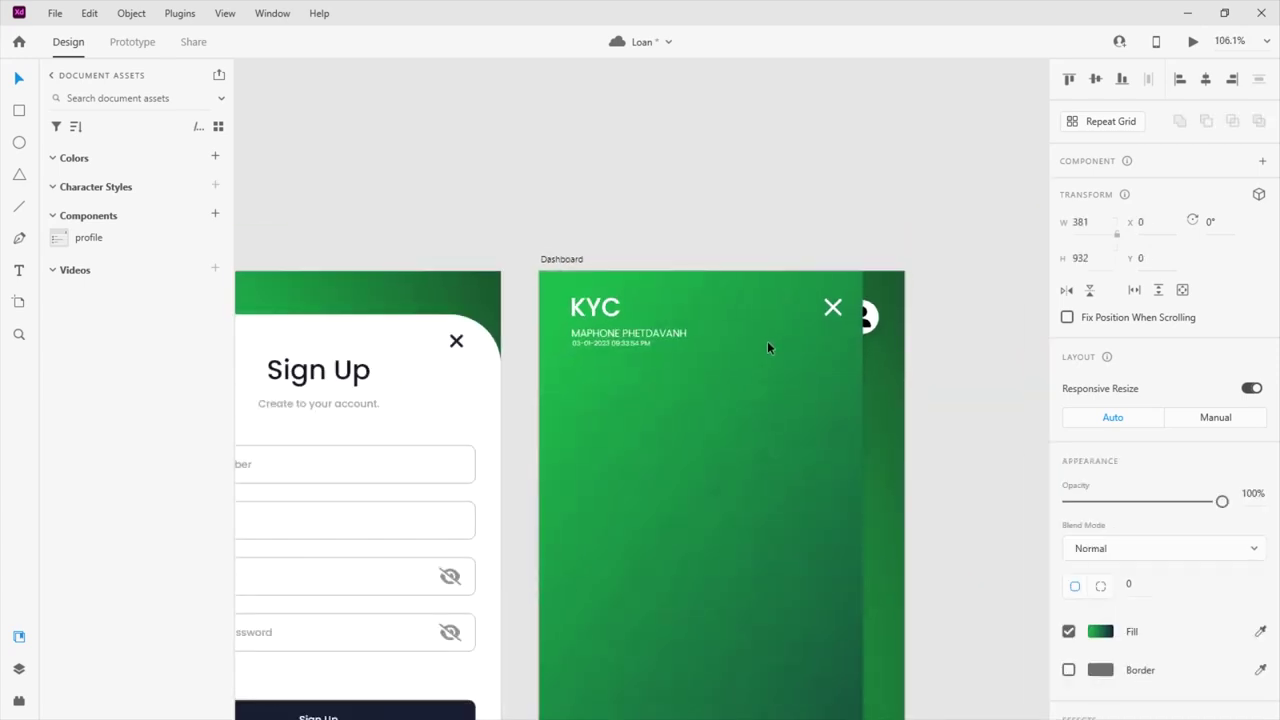
# Extend the KYC heading so it reads 'KYC LOAN APP'
pyautogui.scroll(-5, 769, 340)
pyautogui.scroll(2, 720, 342)
pyautogui.scroll(-1, 733, 347)
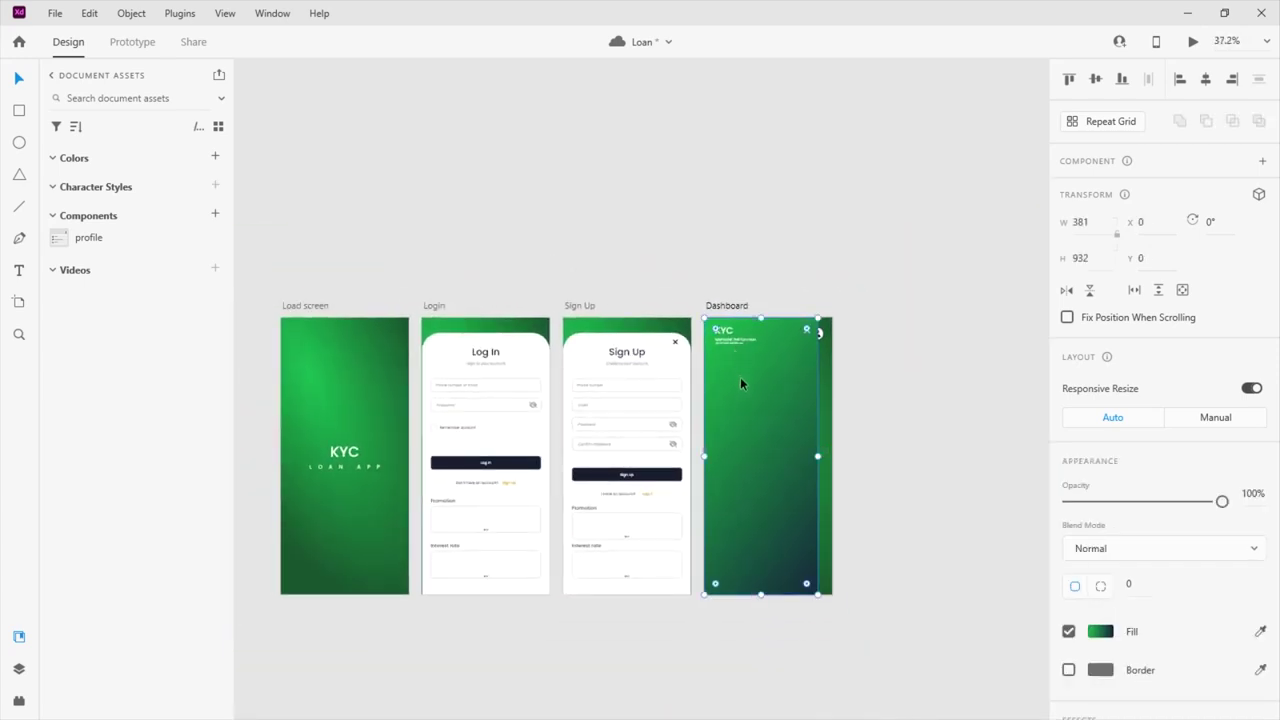
pyautogui.scroll(8, 740, 377)
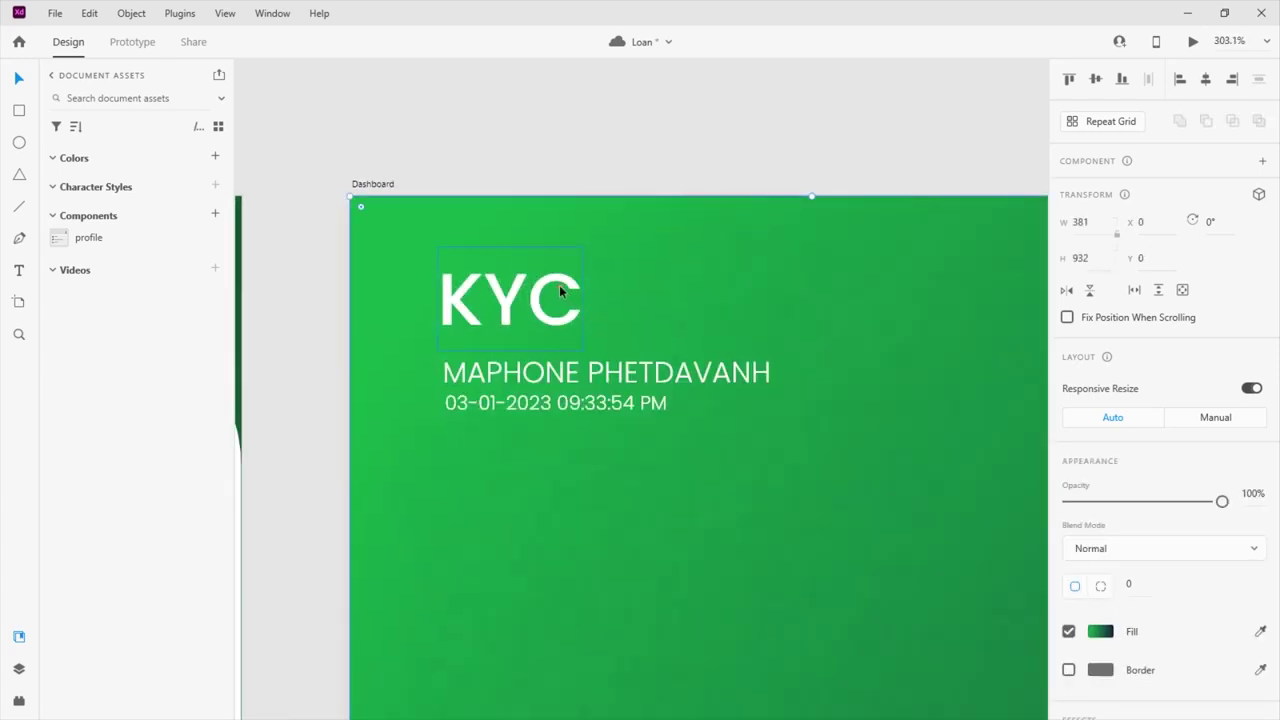
pyautogui.doubleClick(559, 290)
pyautogui.click(590, 302)
pyautogui.write('LOAN APP')
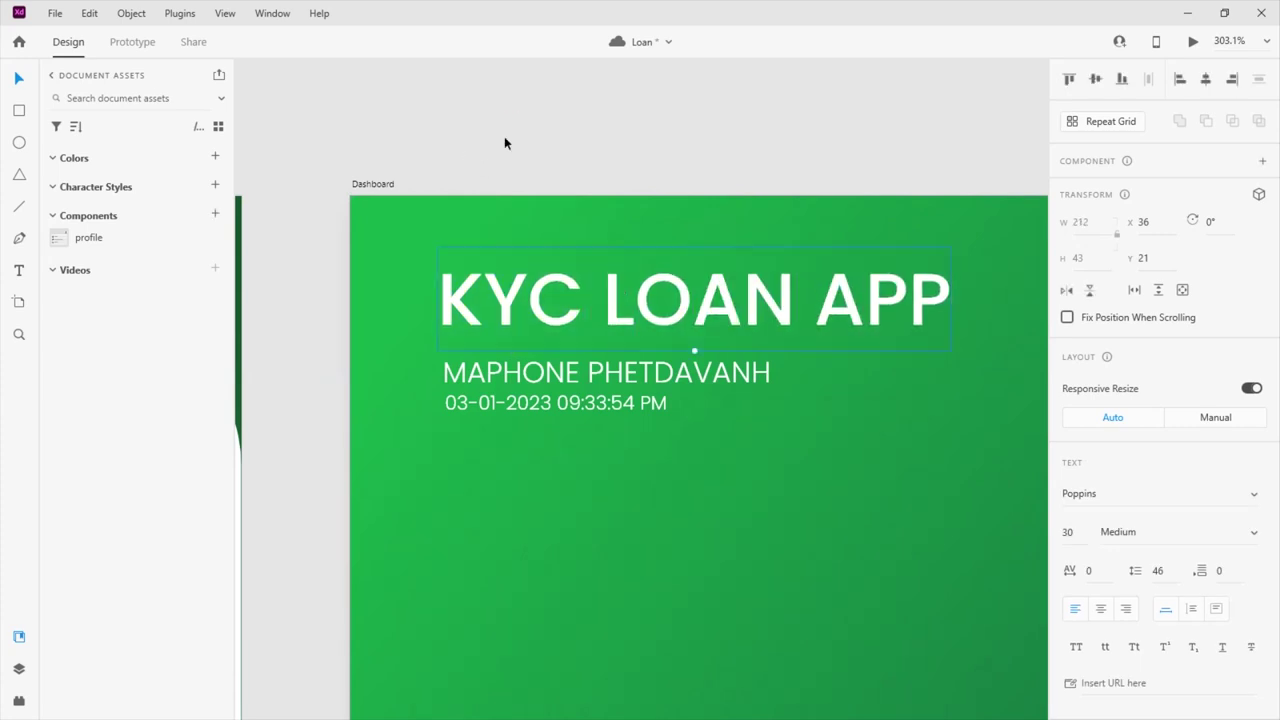
pyautogui.click(505, 137)
# Draw a white rectangle bar across the upper dashboard, stretched to the artboard's left edge
pyautogui.scroll(-6, 412, 317)
pyautogui.scroll(-1, 533, 252)
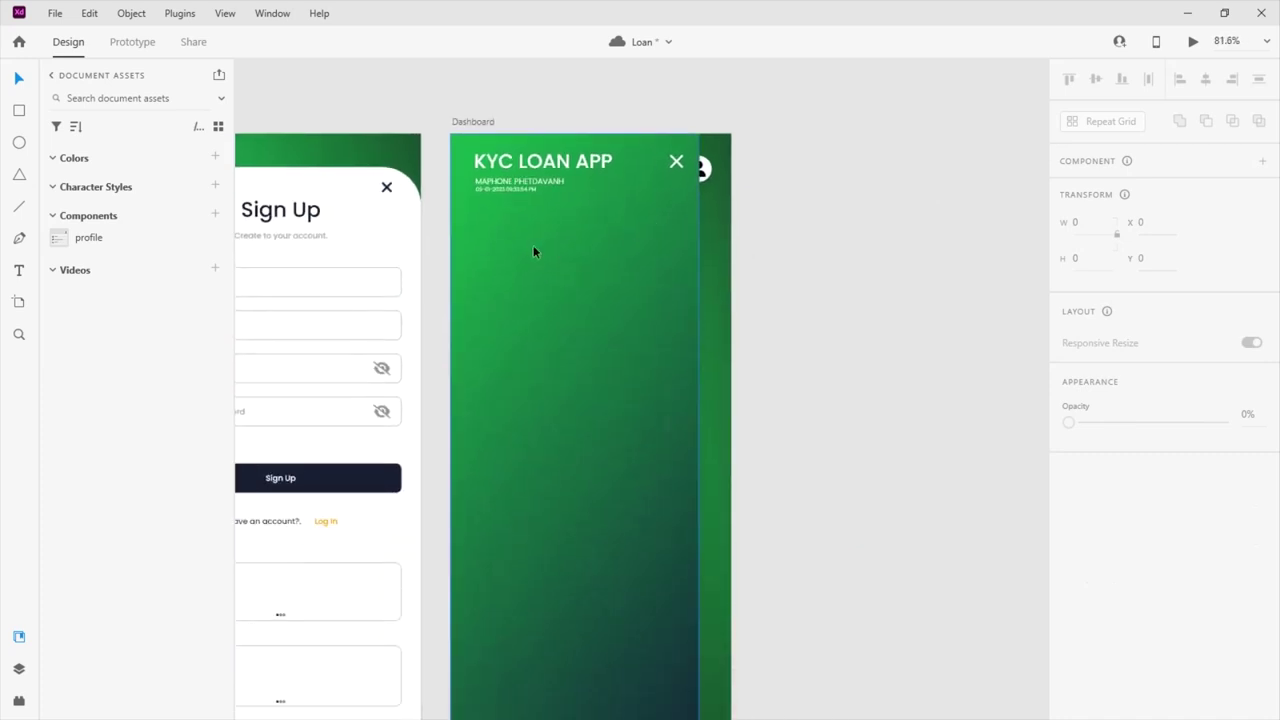
pyautogui.scroll(-1, 511, 257)
pyautogui.scroll(3, 511, 257)
pyautogui.press('r')
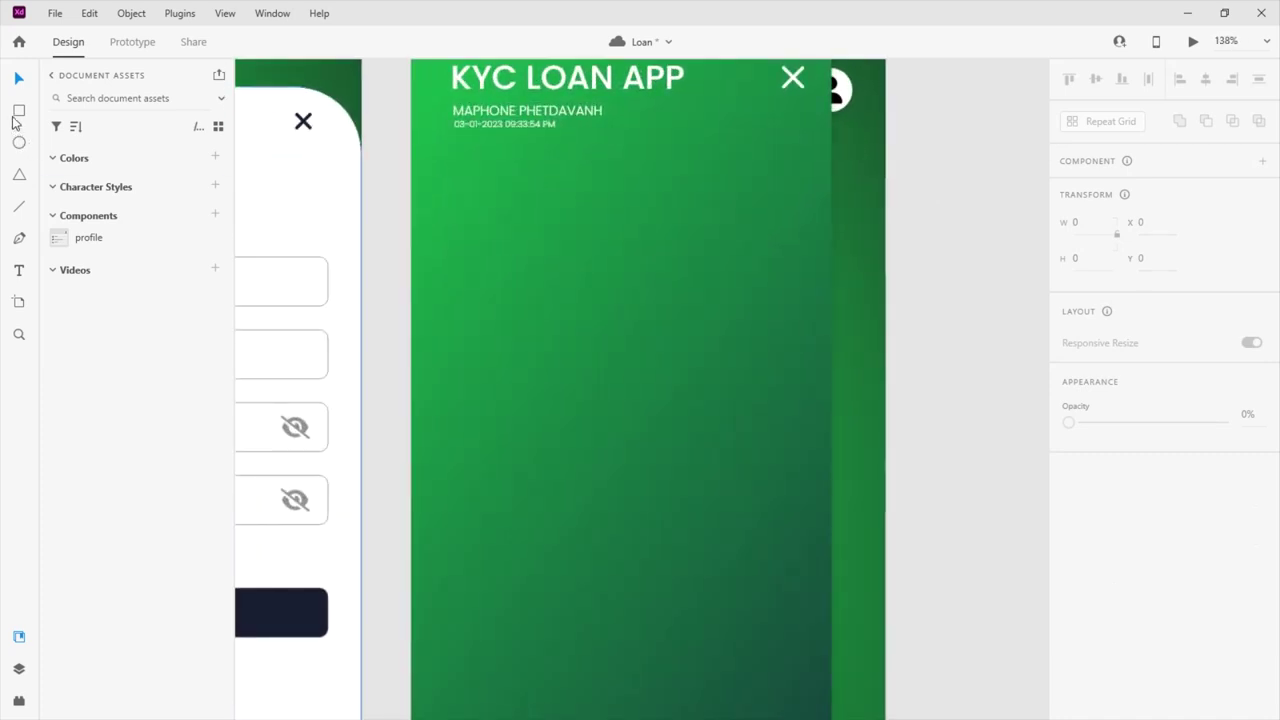
pyautogui.moveTo(455, 216); pyautogui.dragTo(830, 265)
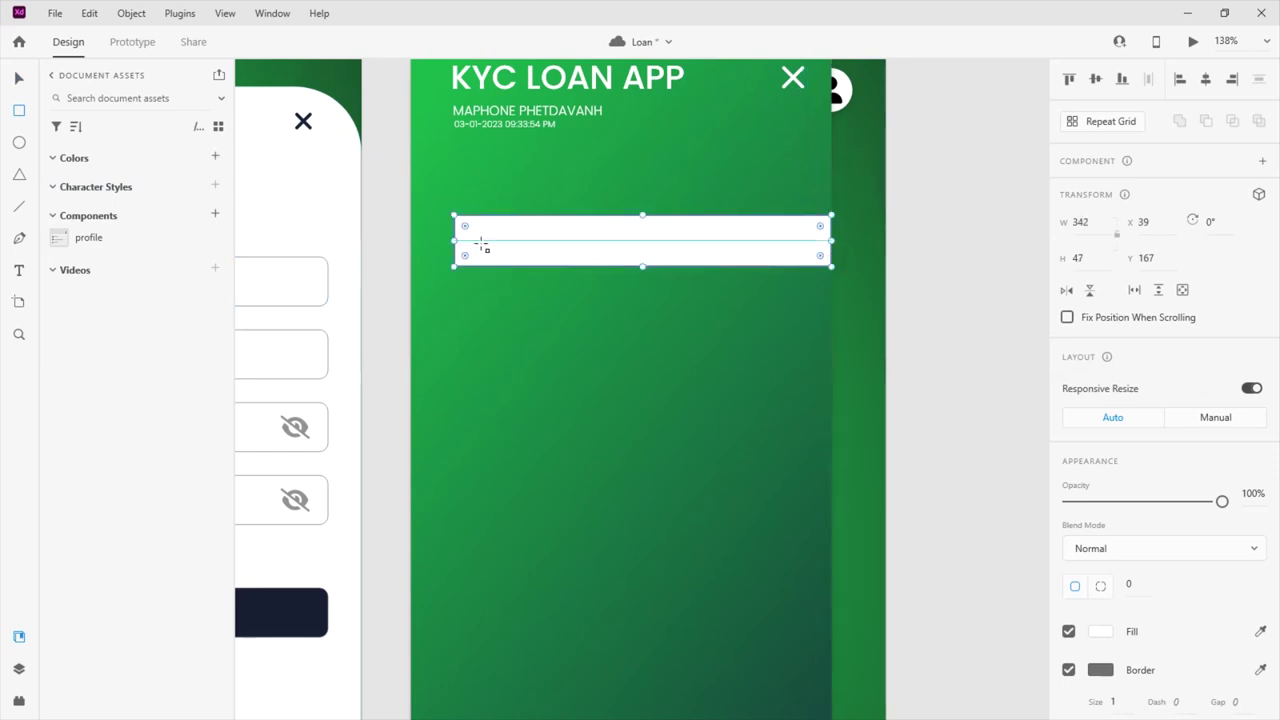
pyautogui.moveTo(454, 242); pyautogui.dragTo(411, 242)
pyautogui.click(19, 78)
# Make the bar slightly taller, round its corners and remove its border
pyautogui.scroll(2, 584, 277)
pyautogui.click(584, 277)
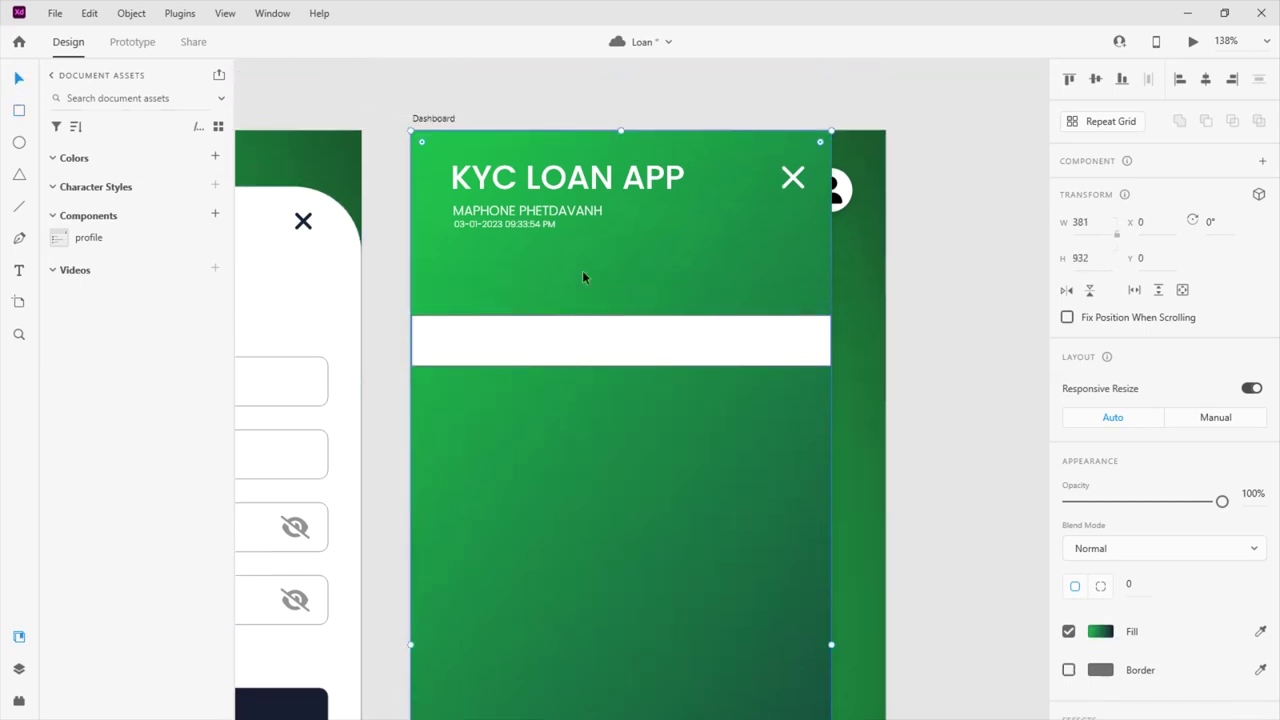
pyautogui.scroll(-1, 584, 277)
pyautogui.click(584, 277)
pyautogui.moveTo(621, 305); pyautogui.dragTo(621, 312)
pyautogui.moveTo(421, 266); pyautogui.dragTo(420, 268)
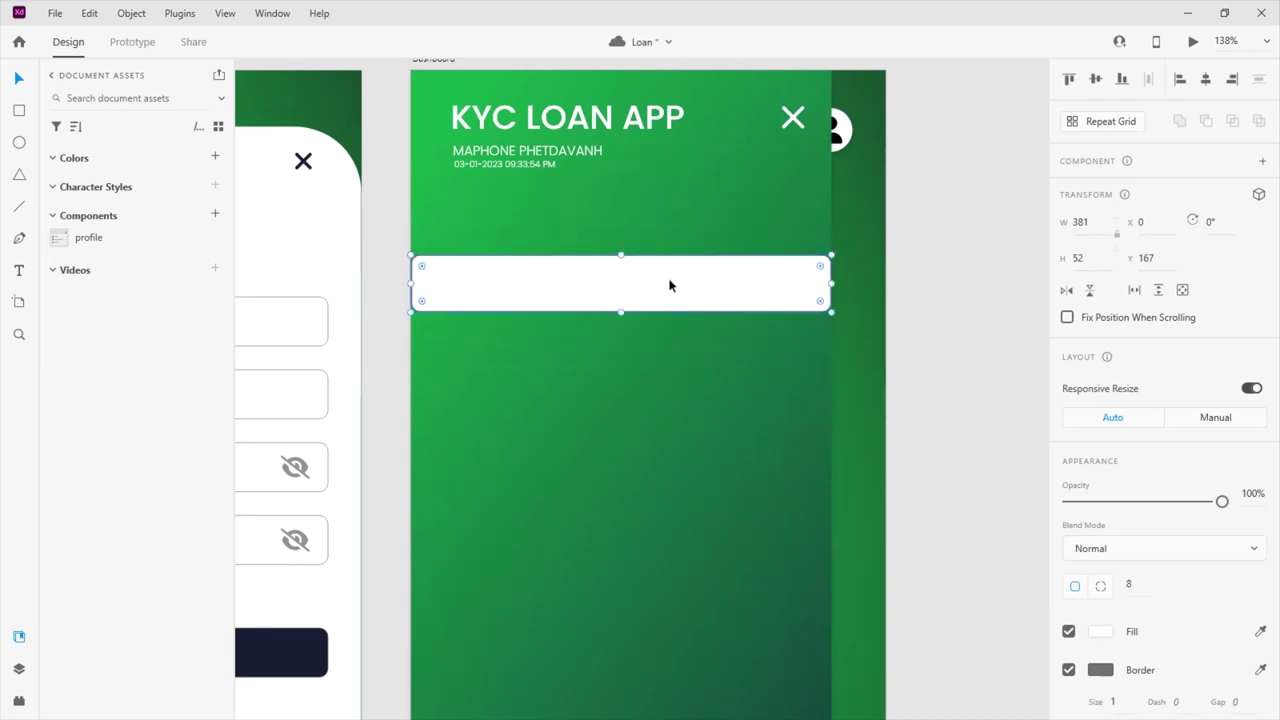
pyautogui.click(1068, 670)
pyautogui.click(674, 288)
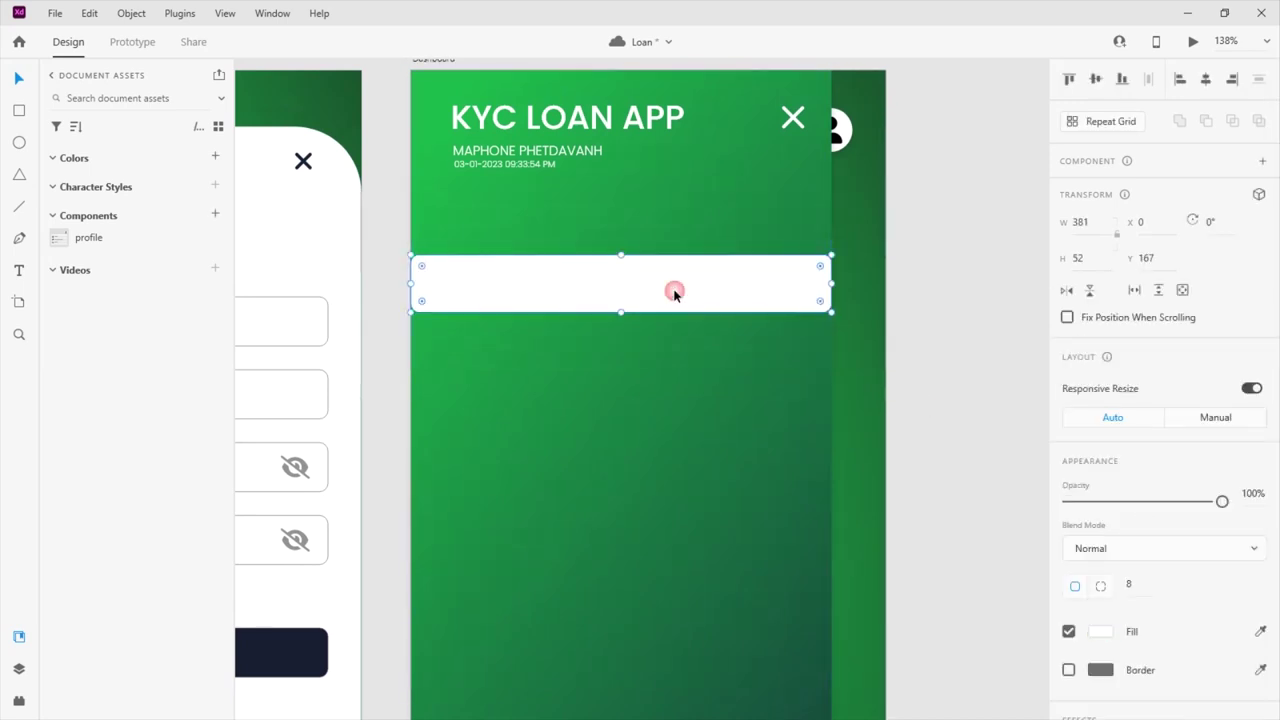
# Alt-drag a copy of the name text down onto the bar
pyautogui.click(540, 150)
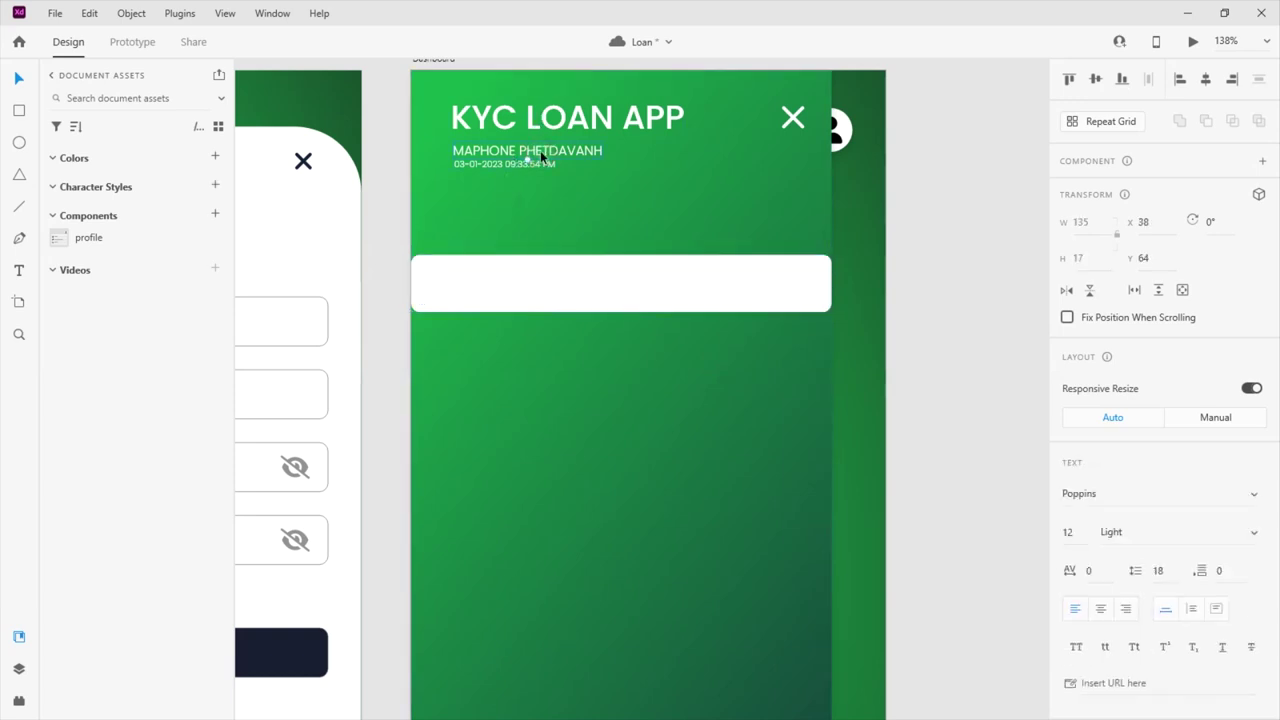
pyautogui.click(557, 274)
pyautogui.hotkey('ctrl', 'z')
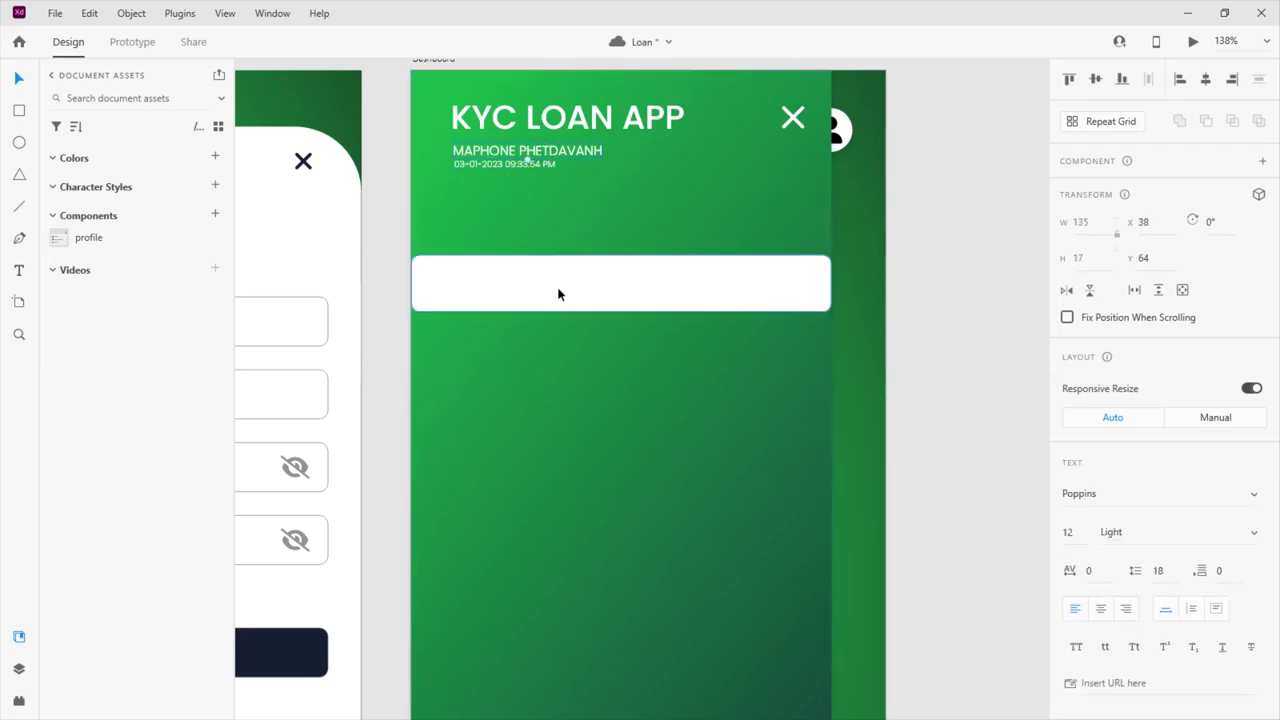
pyautogui.moveTo(578, 151); pyautogui.dragTo(653, 247)
# Fade the white bar to about 13% opacity
pyautogui.click(700, 290)
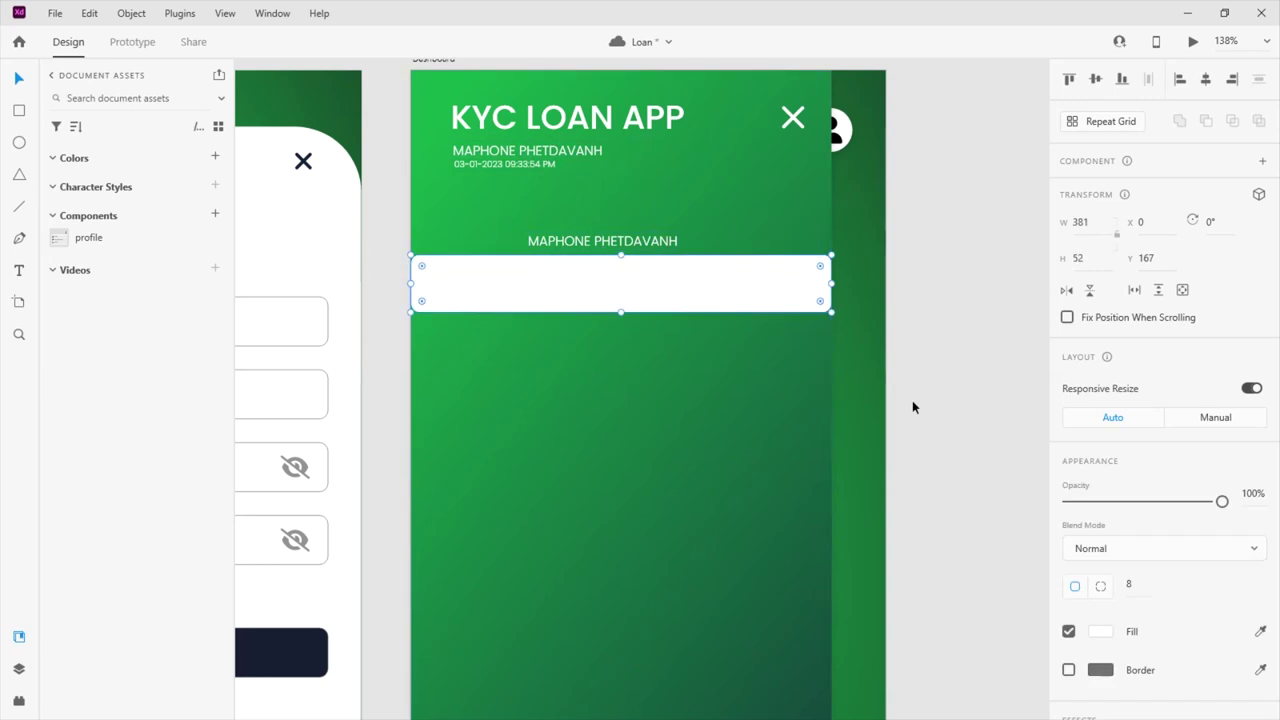
pyautogui.scroll(-3, 1147, 481)
pyautogui.moveTo(1220, 319); pyautogui.dragTo(1084, 320)
pyautogui.moveTo(655, 241); pyautogui.dragTo(620, 283)
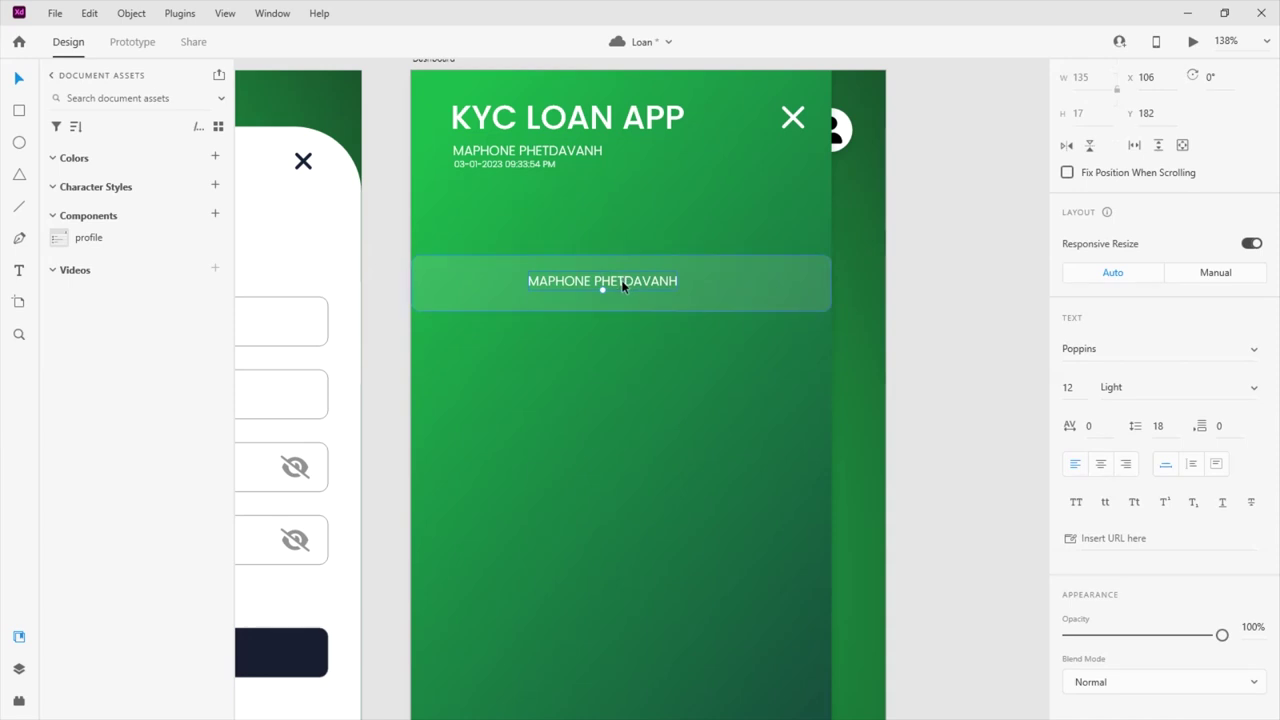
# Centre the copied name horizontally and vertically within the translucent bar
pyautogui.scroll(2, 595, 288)
pyautogui.click(694, 329)
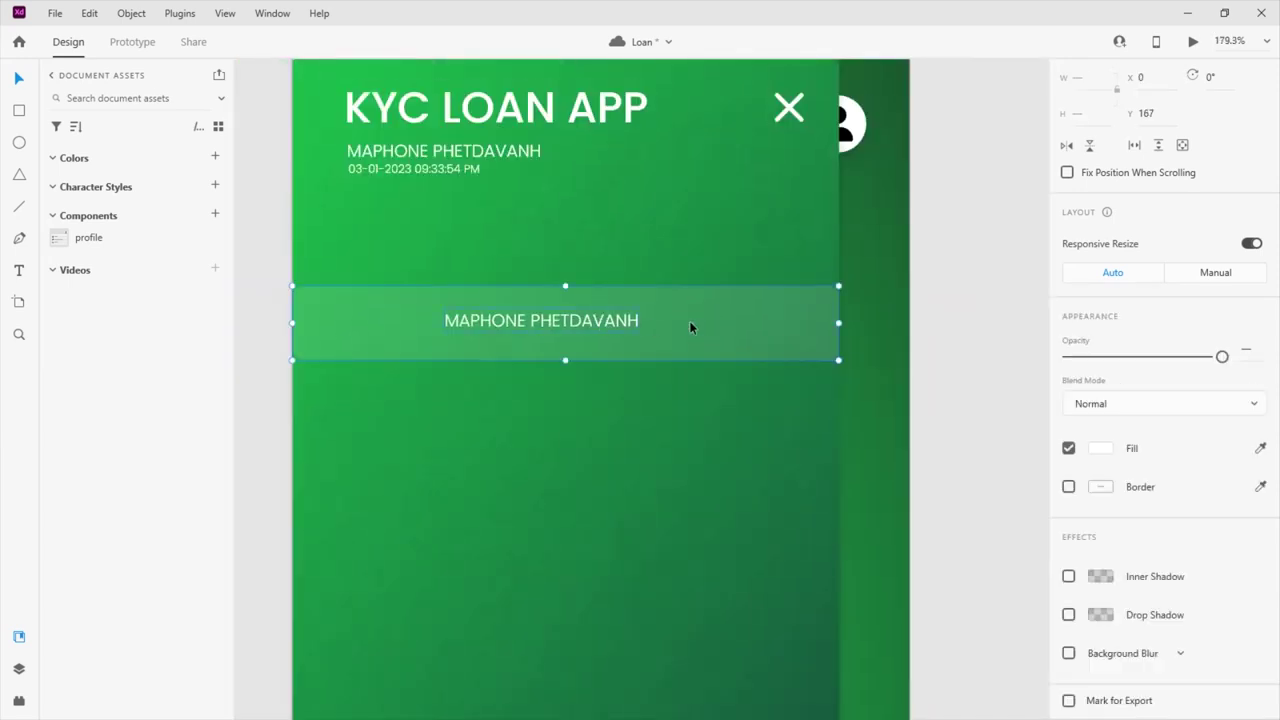
pyautogui.click(1204, 77)
pyautogui.click(1094, 76)
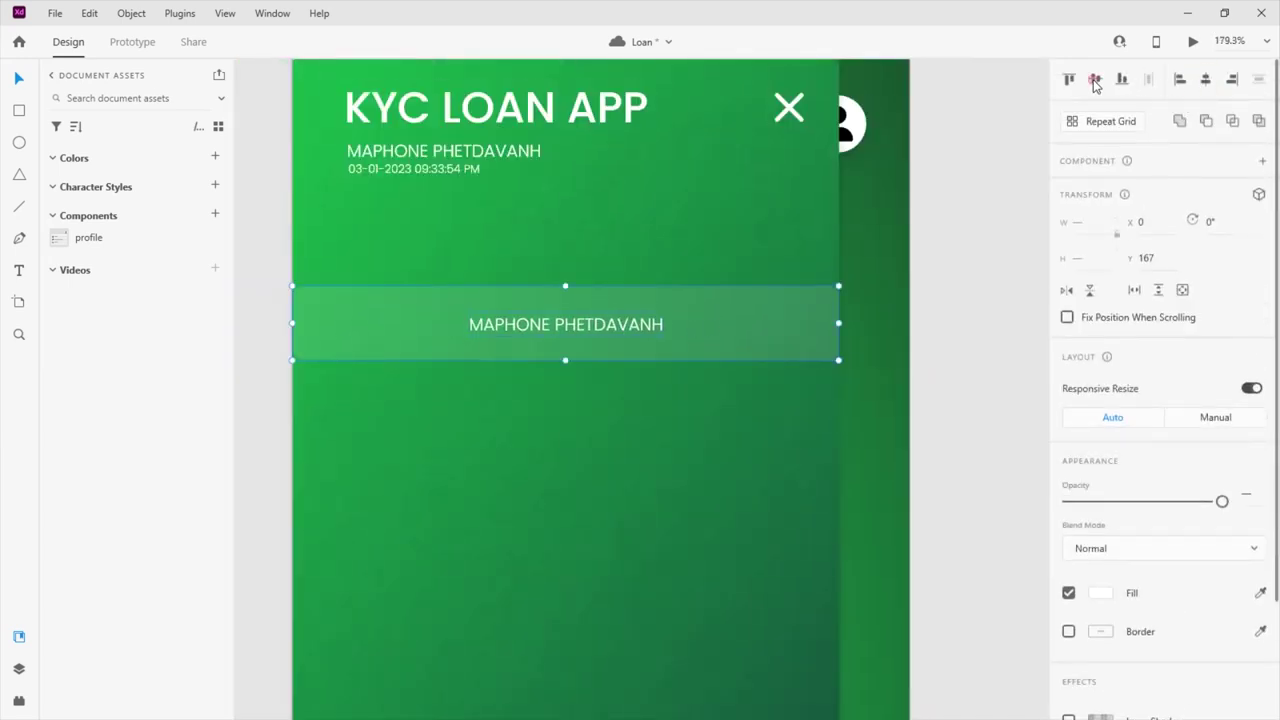
pyautogui.click(551, 431)
pyautogui.click(556, 324)
# Change the bar's text to 'Dashboard' and move it toward the row's left side
pyautogui.doubleClick(520, 322)
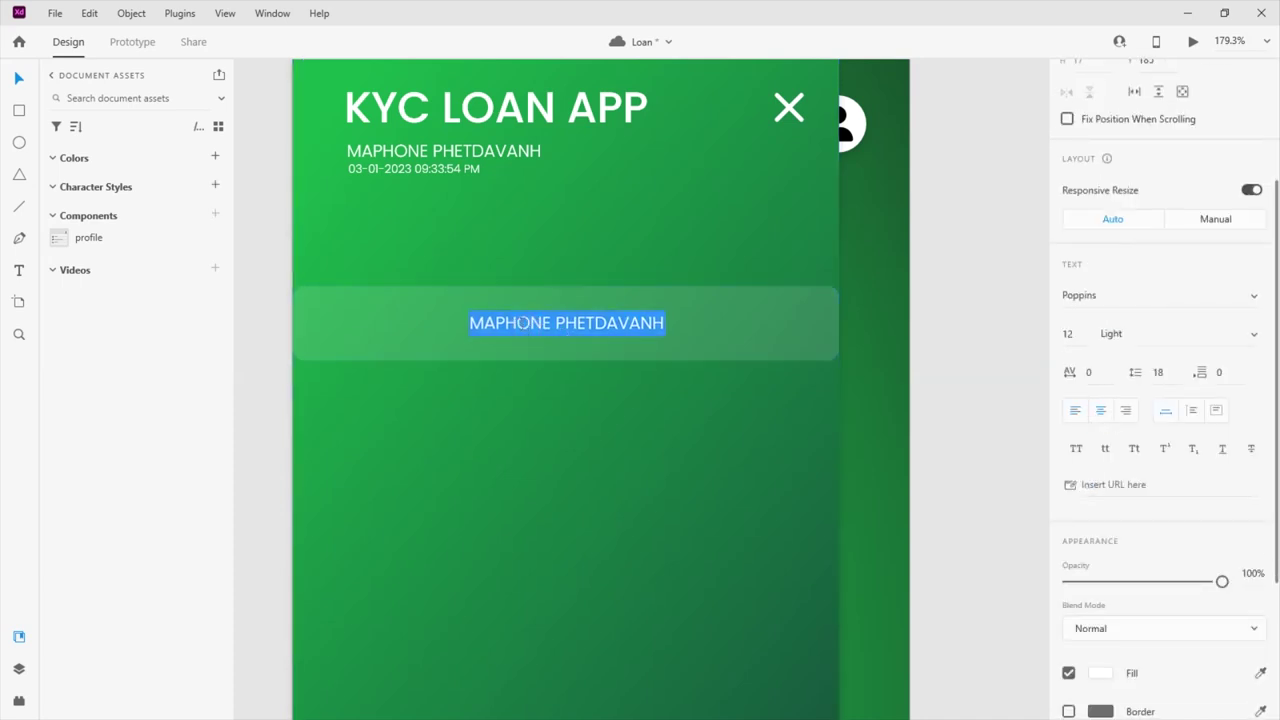
pyautogui.write('Da')
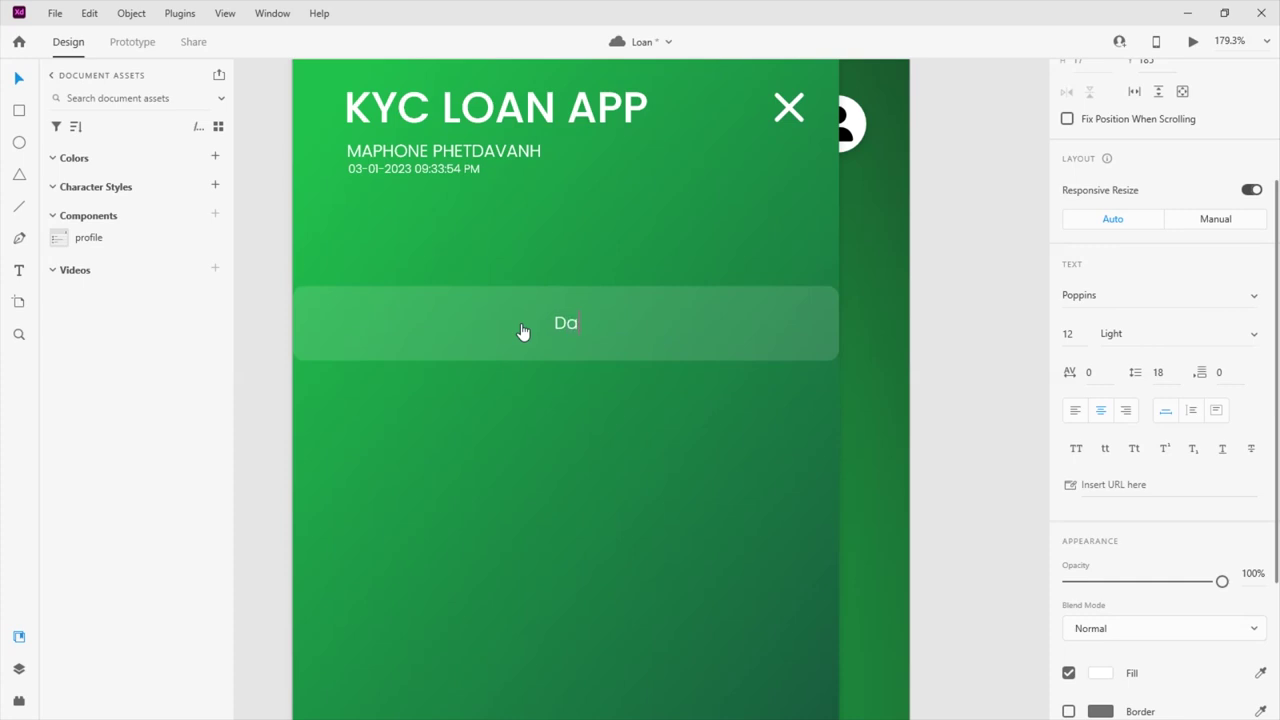
pyautogui.write('shboard')
pyautogui.press('Escape')
pyautogui.moveTo(552, 336); pyautogui.dragTo(406, 324)
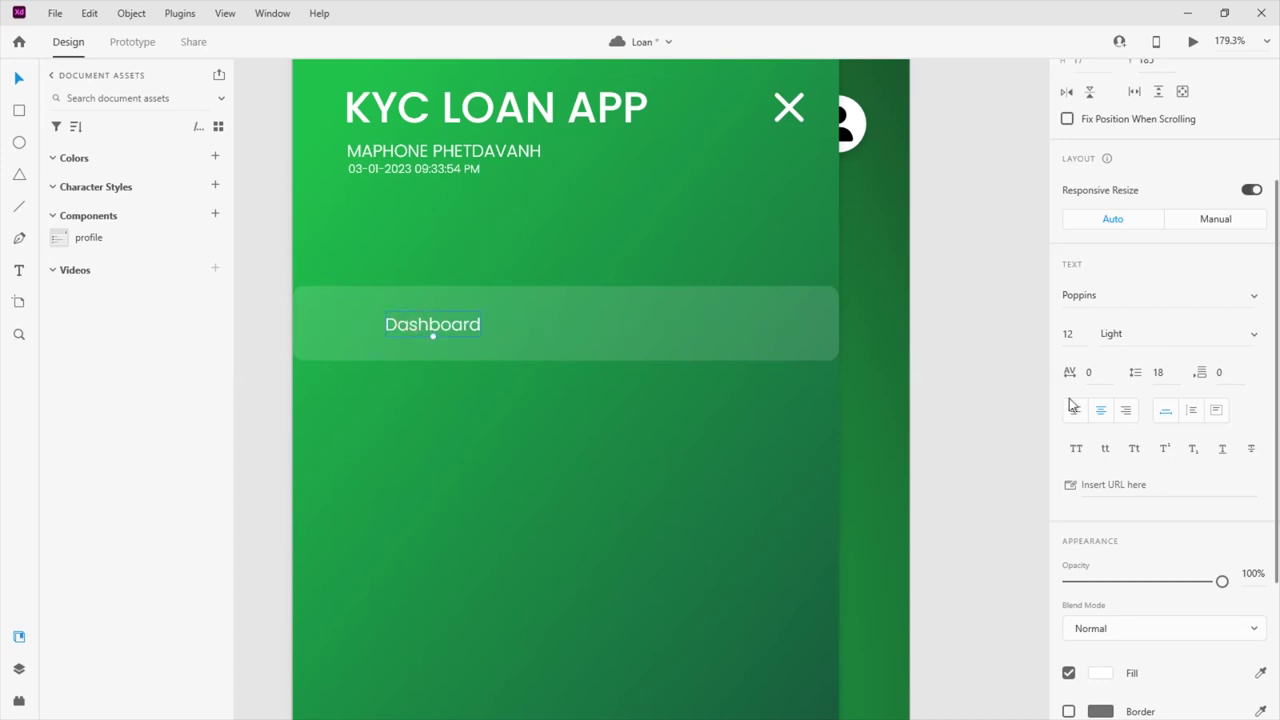
pyautogui.click(491, 323)
pyautogui.keyDown('shift'); pyautogui.click(491, 323); pyautogui.keyUp('shift')
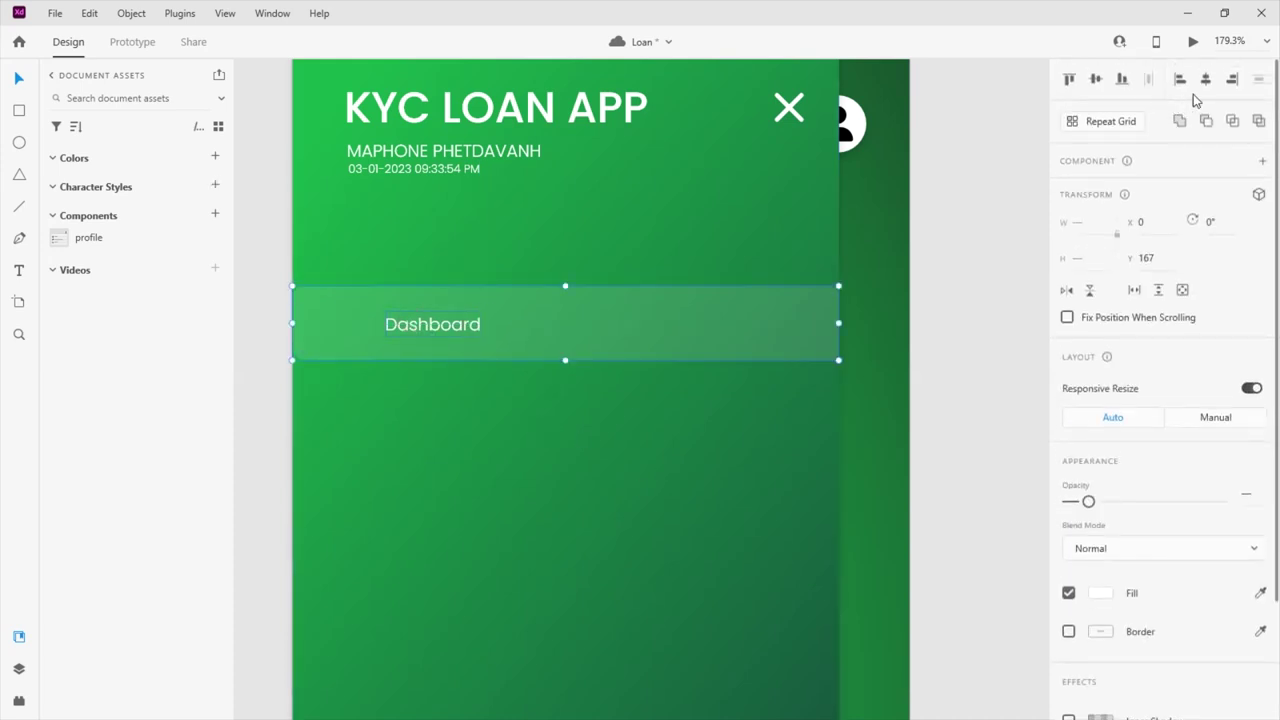
pyautogui.click(1205, 79)
pyautogui.hotkey('ctrl', 'z')
# Group the Dashboard box with its label and place a duplicate row snugly beneath it
pyautogui.hotkey('ctrl', 'g')
pyautogui.moveTo(509, 340); pyautogui.dragTo(514, 411)
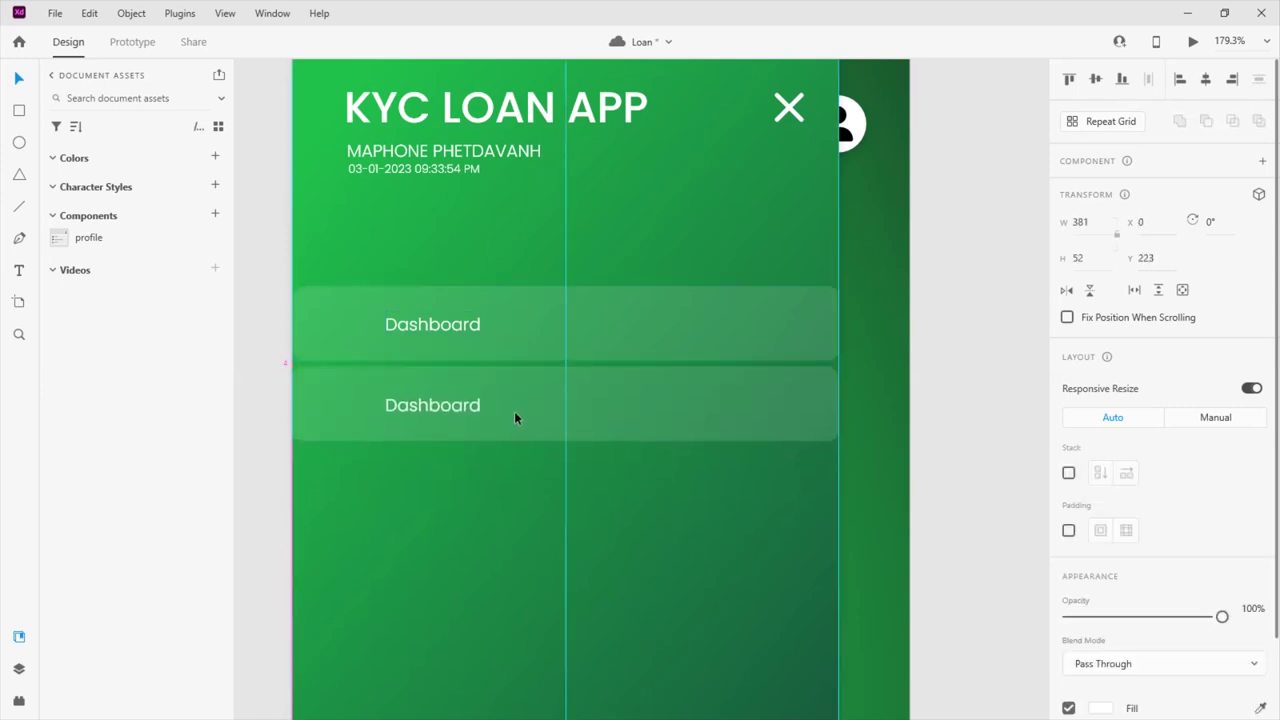
pyautogui.click(537, 476)
pyautogui.scroll(-2, 548, 326)
pyautogui.click(547, 326)
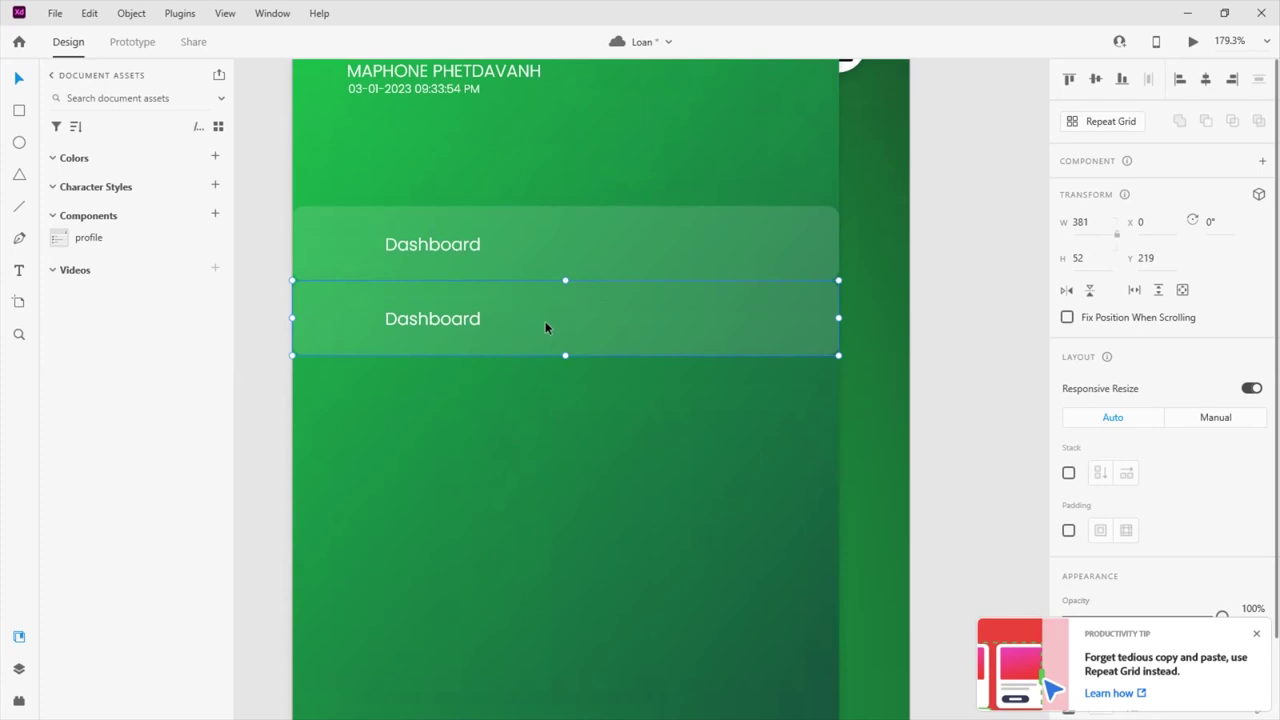
pyautogui.press('Escape')
pyautogui.moveTo(531, 332); pyautogui.dragTo(561, 314)
# Duplicate the rows again until six Dashboard rows are stacked down the menu
pyautogui.scroll(-2, 561, 314)
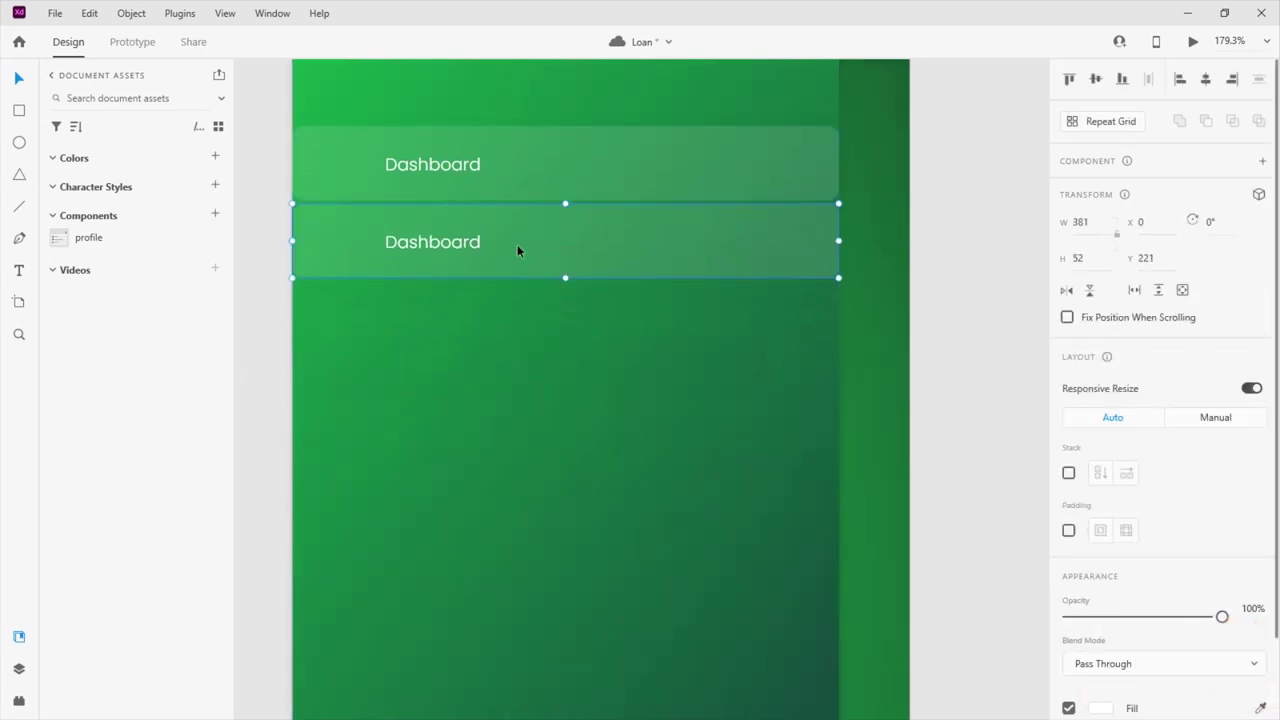
pyautogui.keyDown('shift'); pyautogui.click(480, 176); pyautogui.keyUp('shift')
pyautogui.moveTo(577, 167); pyautogui.dragTo(583, 311)
pyautogui.scroll(-2, 582, 270)
pyautogui.moveTo(584, 232); pyautogui.dragTo(577, 385)
pyautogui.scroll(-1, 577, 385)
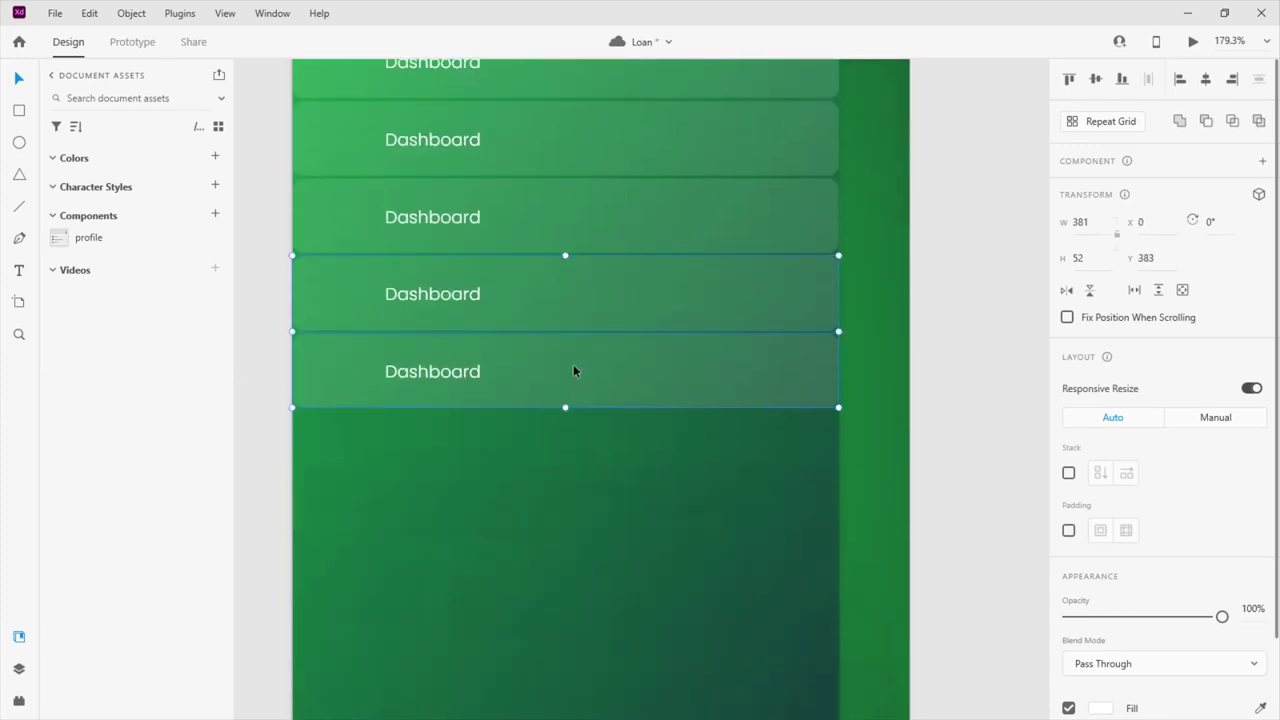
pyautogui.keyDown('ctrl'); pyautogui.scroll(-3, 574, 369); pyautogui.keyUp('ctrl')
pyautogui.scroll(-2, 580, 351)
pyautogui.scroll(2, 580, 334)
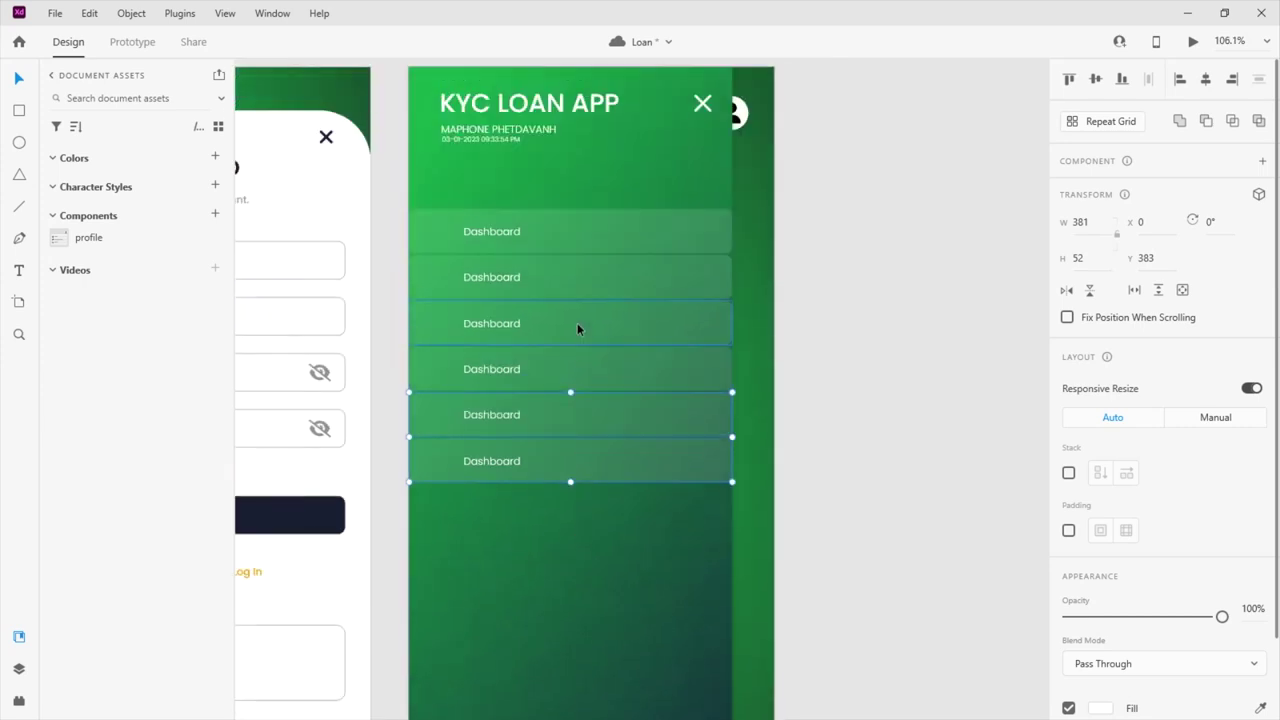
# Relabel the second row 'Contract' with left text alignment
pyautogui.doubleClick(490, 277)
pyautogui.doubleClick(490, 277)
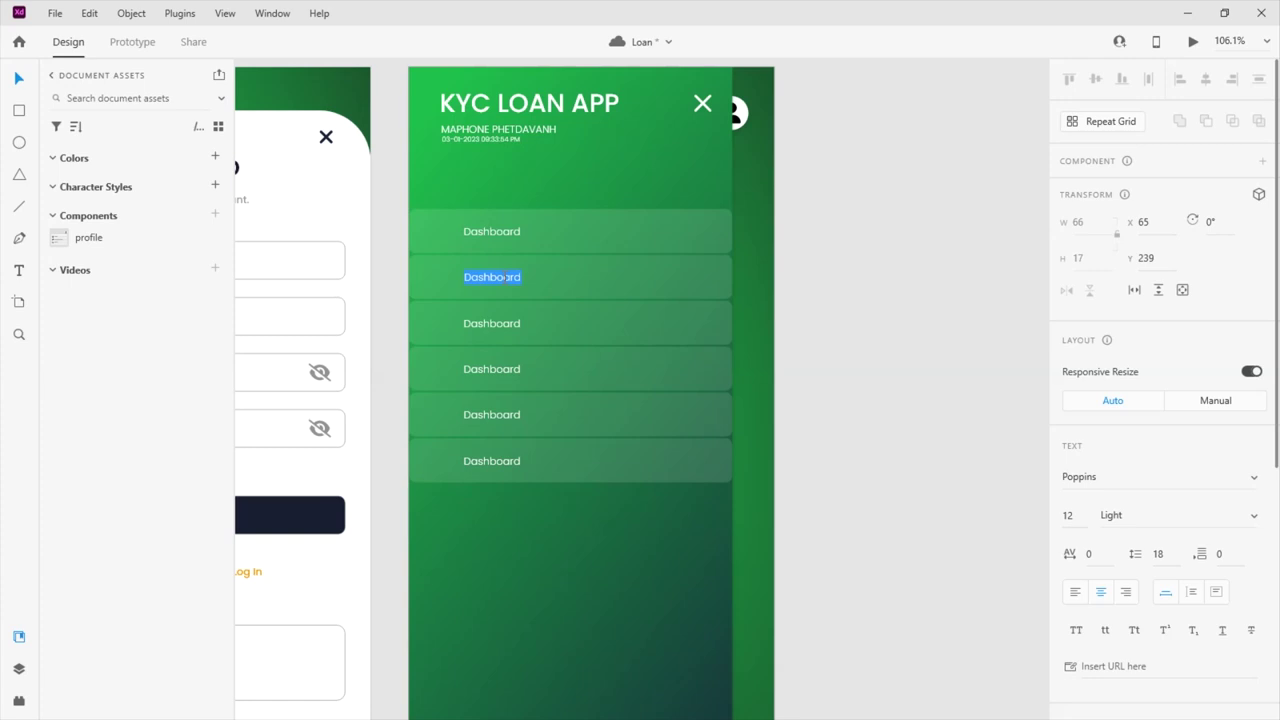
pyautogui.write('a')
pyautogui.press('BackSpace')
pyautogui.hotkey('ctrl', 'z')
pyautogui.click(1075, 595)
pyautogui.write('act')
pyautogui.click(507, 323)
# Relabel the third and fourth rows 'Interest rate' and 'List product', left-aligned
pyautogui.doubleClick(500, 323)
pyautogui.write('Interest')
pyautogui.hotkey('ctrl', 'z')
pyautogui.hotkey('ctrl', 'z')
pyautogui.hotkey('ctrl', 'z')
pyautogui.hotkey('ctrl', 'z')
pyautogui.click(1076, 593)
pyautogui.write('t rate')
pyautogui.press('Escape')
pyautogui.doubleClick(491, 369)
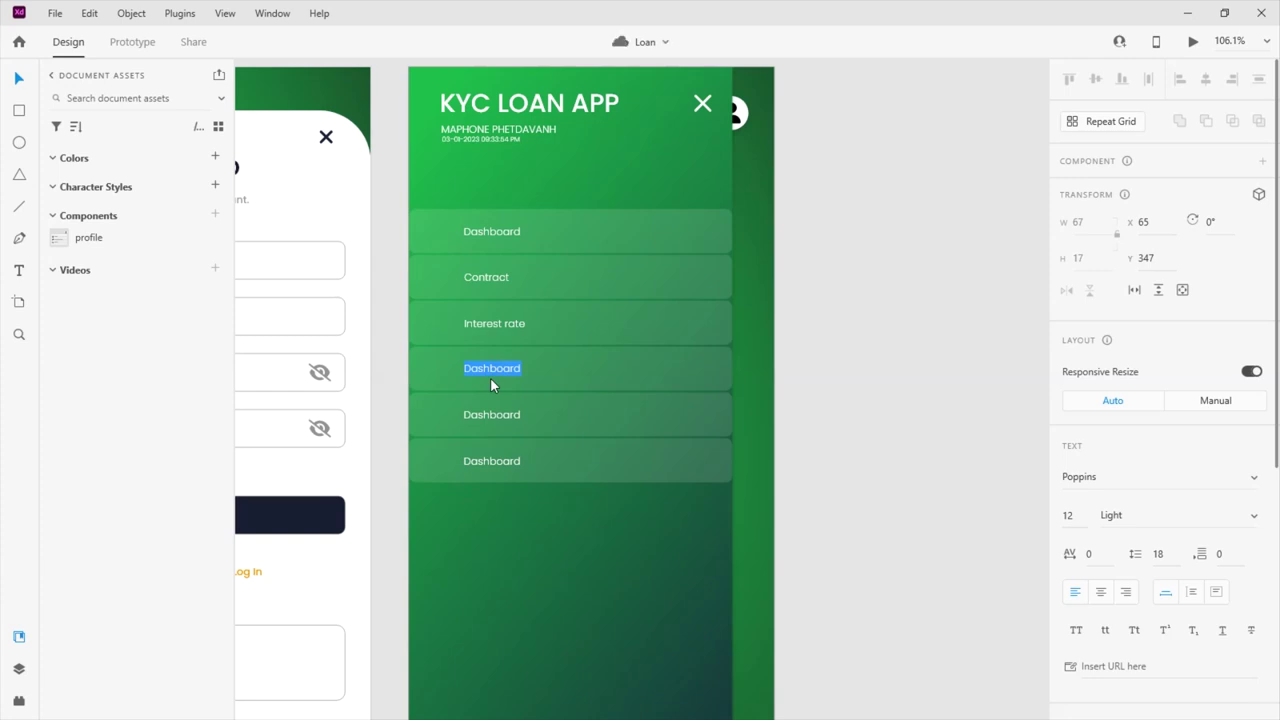
pyautogui.press('Escape')
pyautogui.press('BackSpace')
pyautogui.hotkey('ctrl', 'z')
pyautogui.write('List product')
# Relabel the last two rows 'Settings' and 'About us', left-aligned
pyautogui.doubleClick(494, 414)
pyautogui.click(1074, 597)
pyautogui.doubleClick(485, 420)
pyautogui.write('Settings')
pyautogui.click(511, 463)
pyautogui.doubleClick(511, 463)
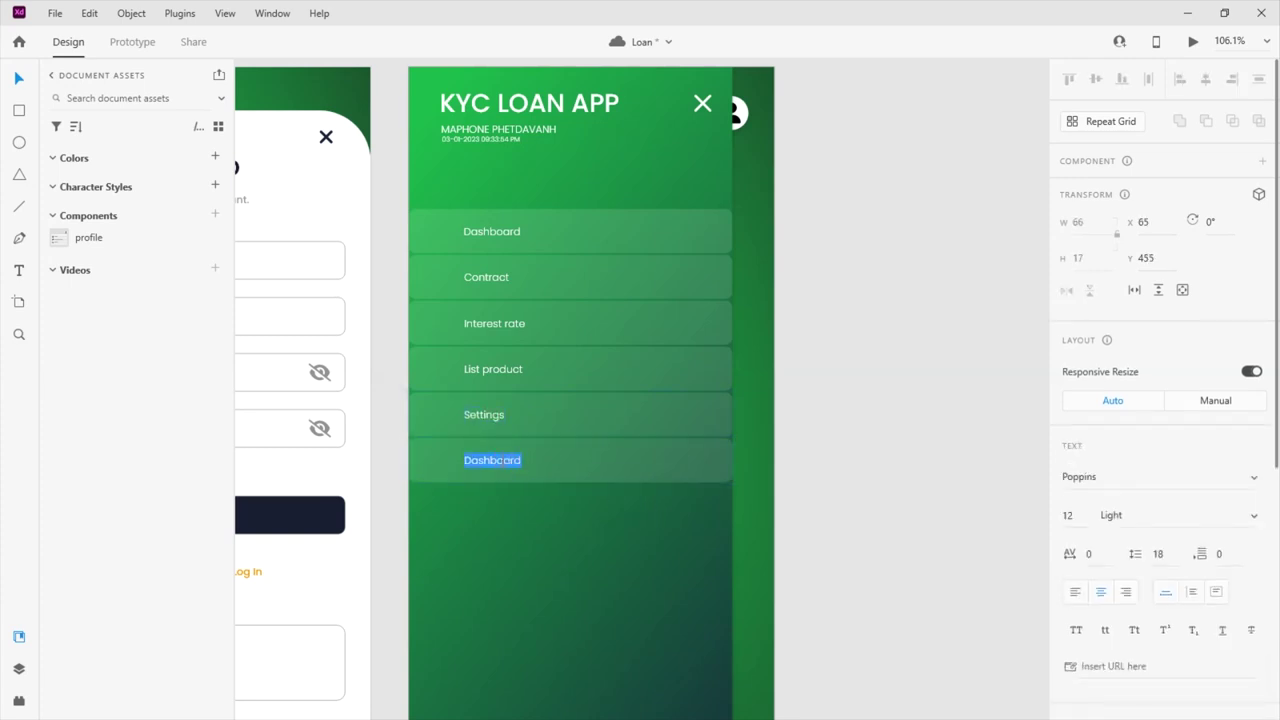
pyautogui.click(503, 466)
pyautogui.doubleClick(503, 468)
pyautogui.click(1076, 600)
pyautogui.write('About us')
# Ungroup all six menu rows so their boxes and labels are separate
pyautogui.press('Escape')
pyautogui.moveTo(620, 410); pyautogui.dragTo(611, 236)
pyautogui.rightClick(618, 272)
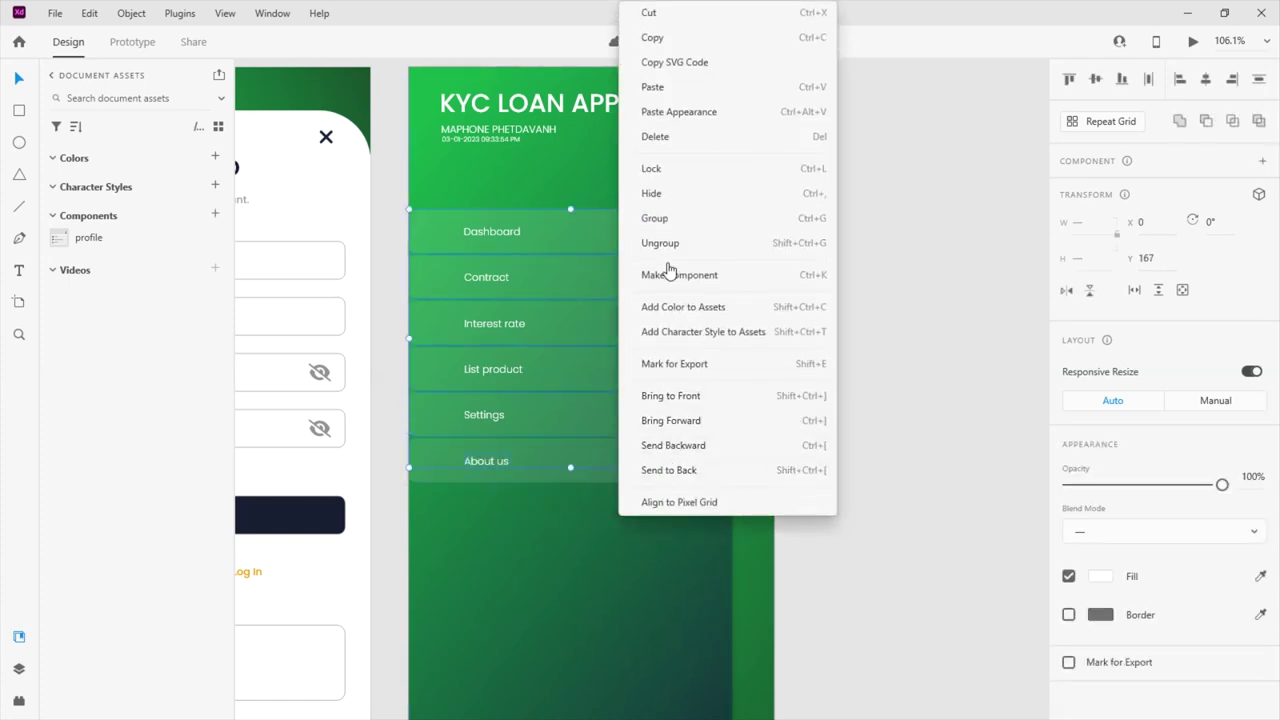
pyautogui.click(654, 241)
pyautogui.moveTo(641, 446); pyautogui.dragTo(637, 240)
pyautogui.moveTo(1180, 508); pyautogui.dragTo(1222, 504)
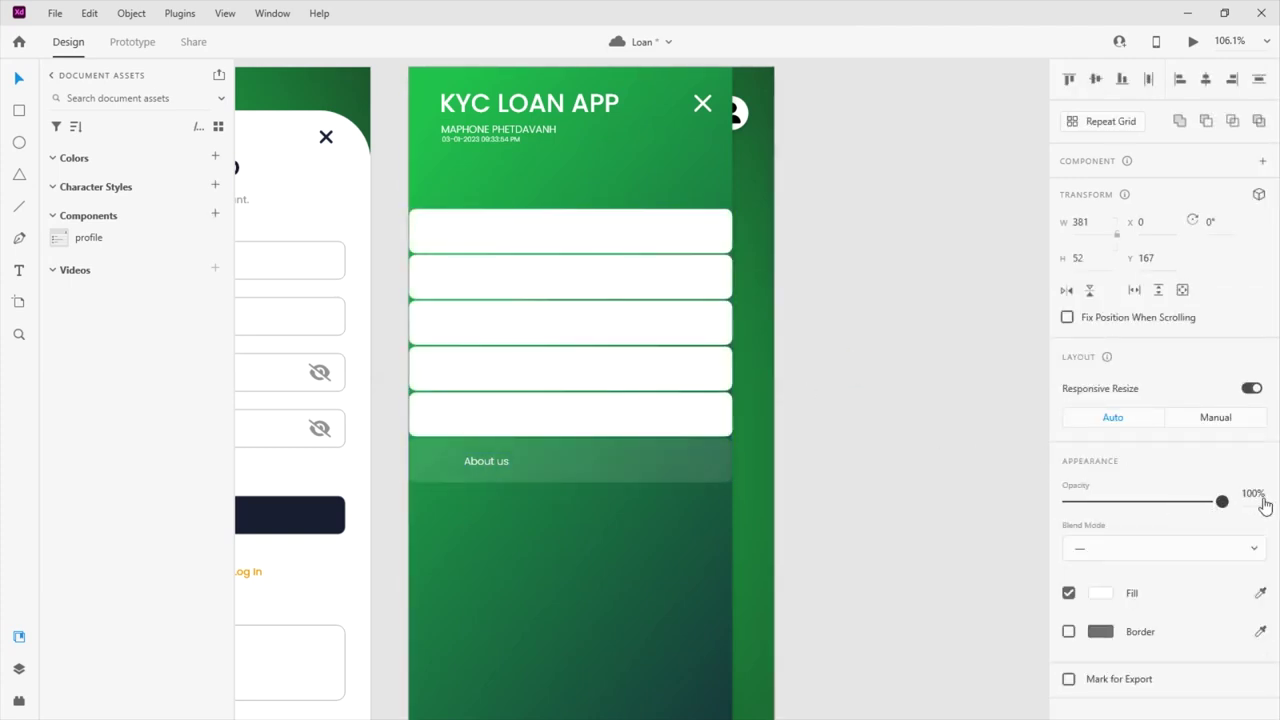
pyautogui.click(639, 474)
pyautogui.rightClick(632, 464)
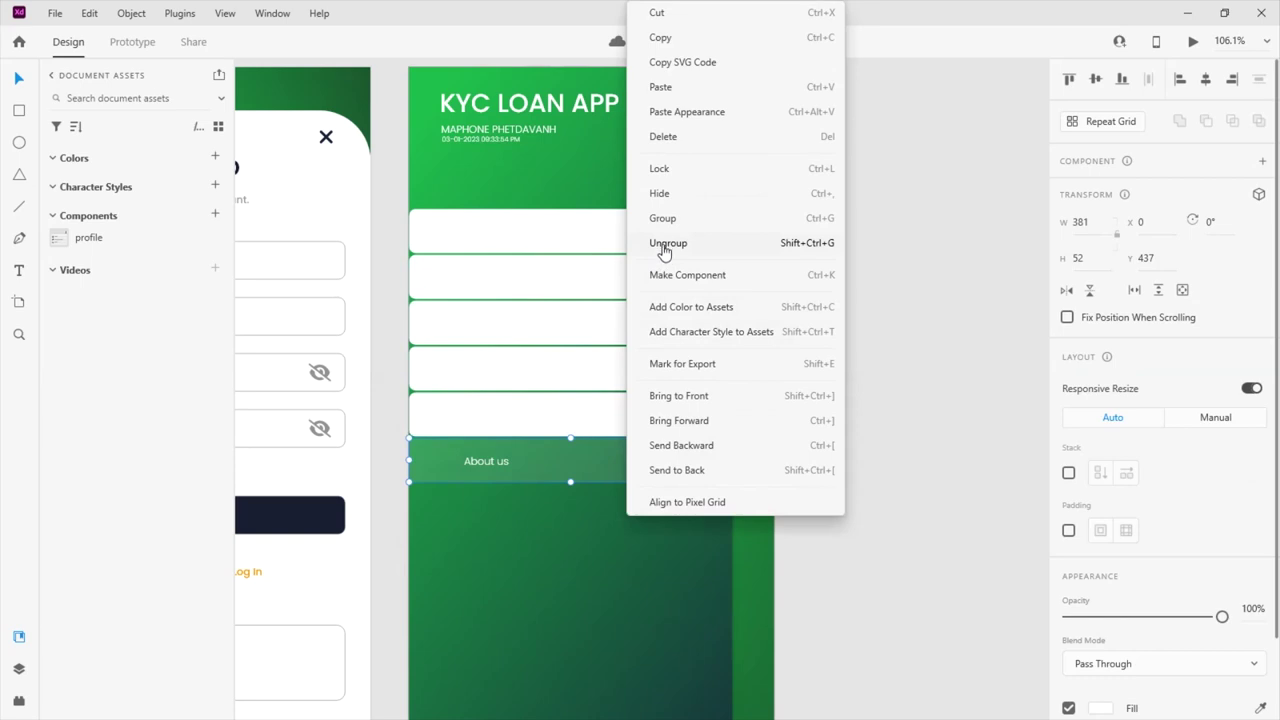
pyautogui.click(663, 243)
# Select the six row background boxes and set their opacity to 0%
pyautogui.click(663, 445)
pyautogui.keyDown('shift'); pyautogui.click(663, 372); pyautogui.keyUp('shift')
pyautogui.keyDown('shift'); pyautogui.click(663, 323); pyautogui.keyUp('shift')
pyautogui.keyDown('shift'); pyautogui.click(660, 277); pyautogui.keyUp('shift')
pyautogui.keyDown('shift'); pyautogui.click(663, 243); pyautogui.keyUp('shift')
pyautogui.moveTo(1088, 503); pyautogui.dragTo(1068, 504)
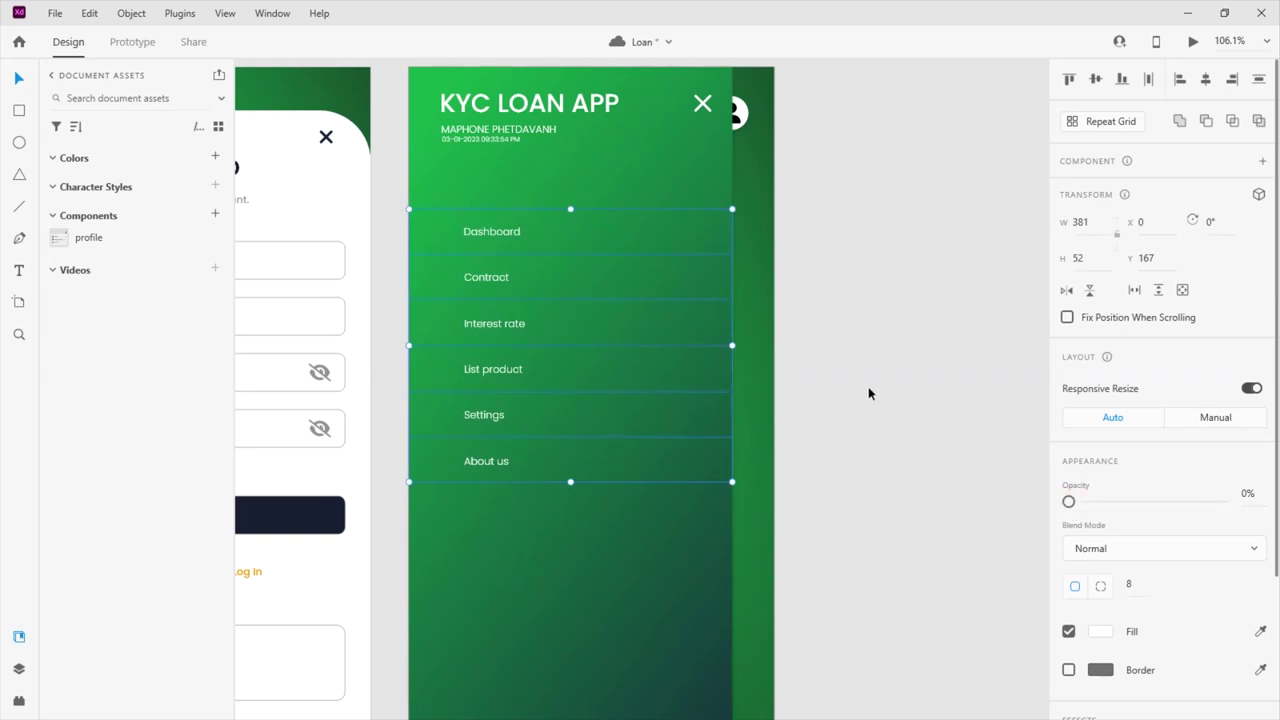
# Select each menu row from About us up to Dashboard to check the result
pyautogui.click(844, 418)
pyautogui.click(496, 458)
pyautogui.click(482, 416)
pyautogui.click(497, 373)
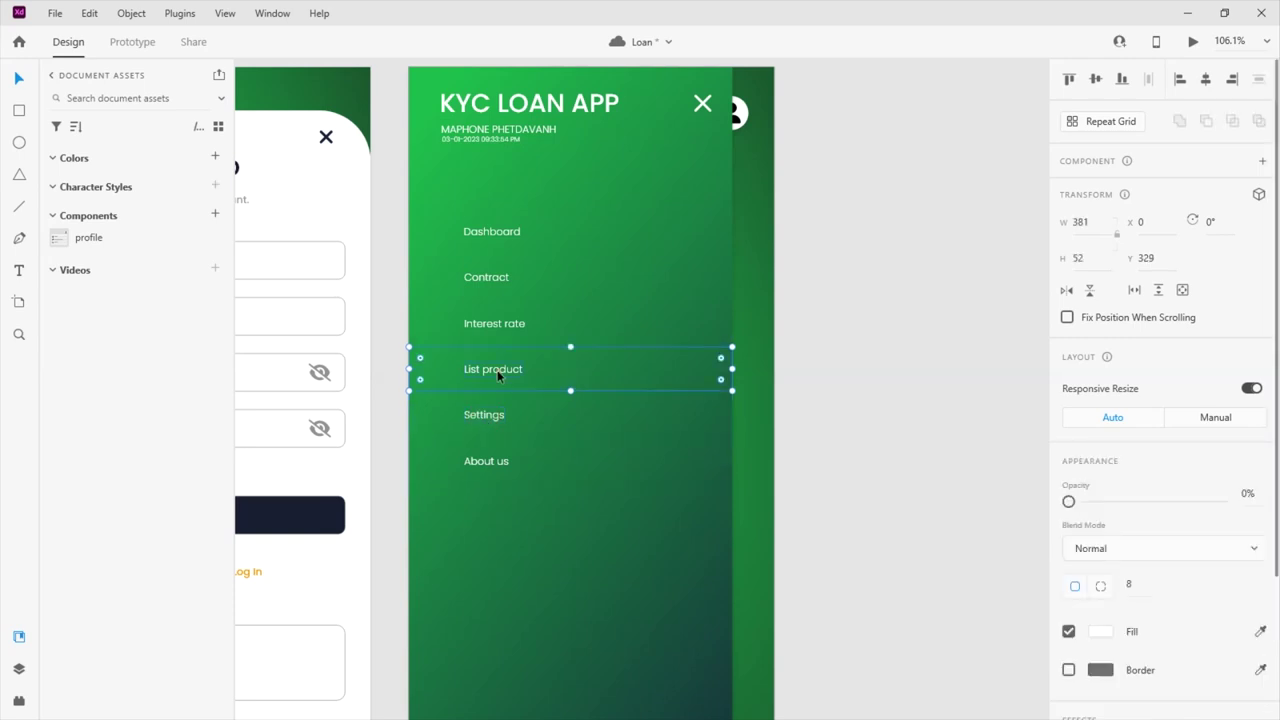
pyautogui.keyDown('shift'); pyautogui.click(509, 326); pyautogui.keyUp('shift')
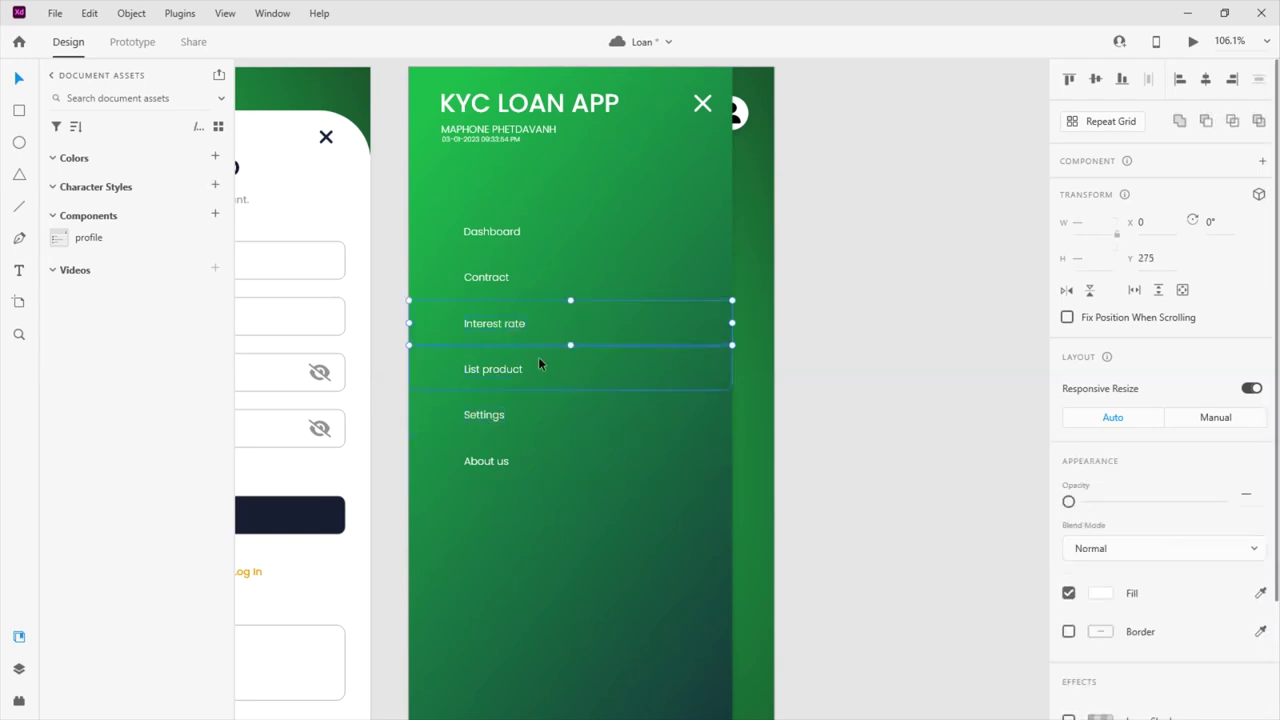
pyautogui.click(553, 323)
pyautogui.click(500, 279)
pyautogui.click(523, 233)
pyautogui.click(845, 336)
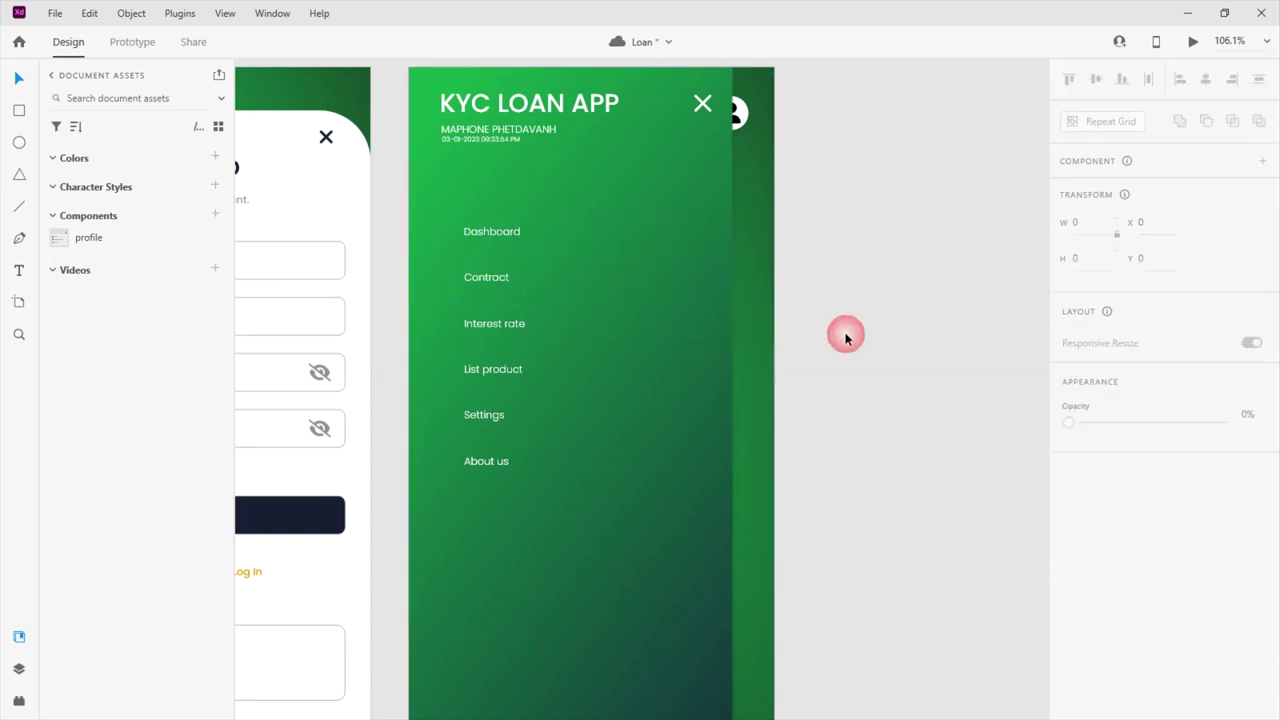
# Narrow the green menu panel to width 378 from its right edge
pyautogui.scroll(-5, 542, 221)
pyautogui.scroll(4, 537, 217)
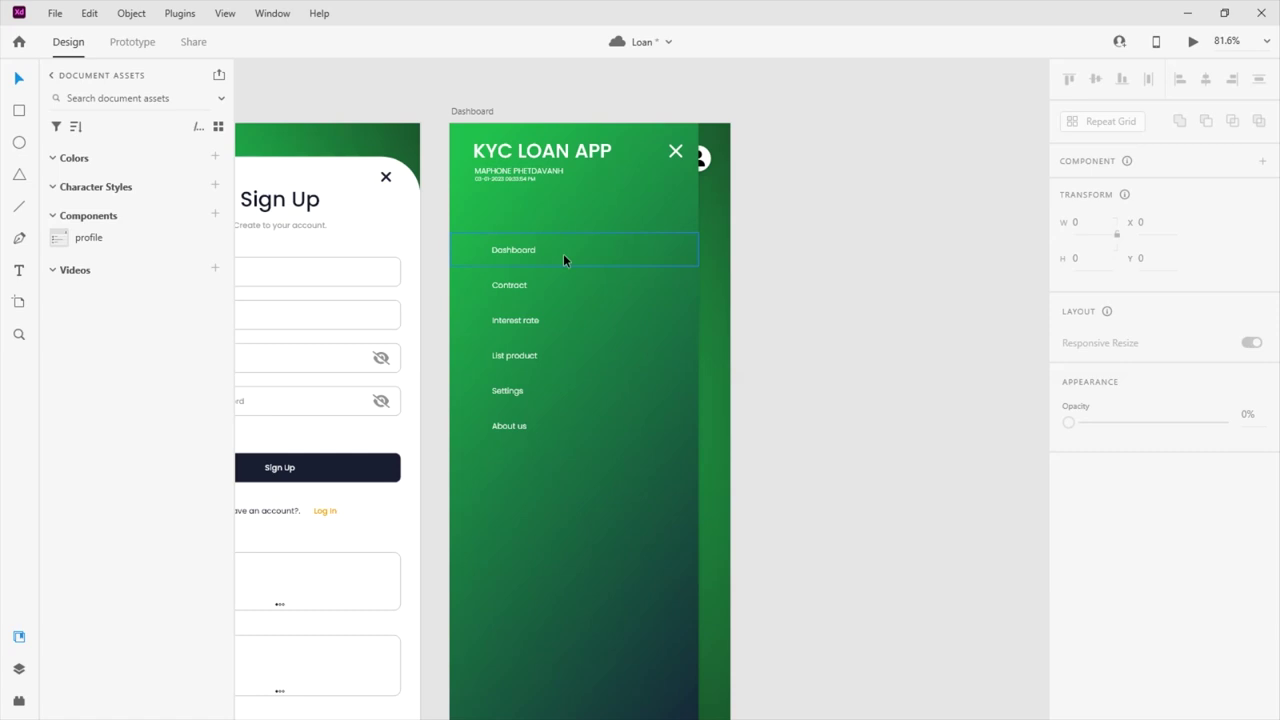
pyautogui.scroll(-2, 563, 253)
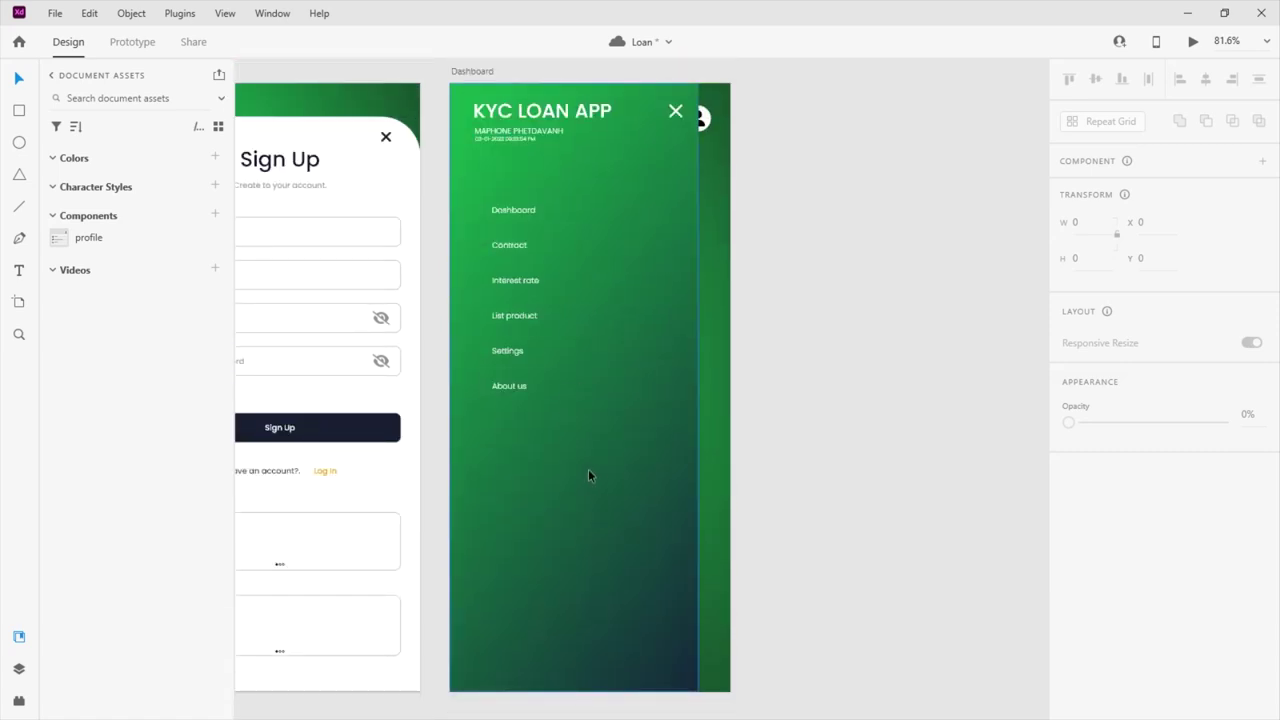
pyautogui.moveTo(555, 376); pyautogui.dragTo(549, 213)
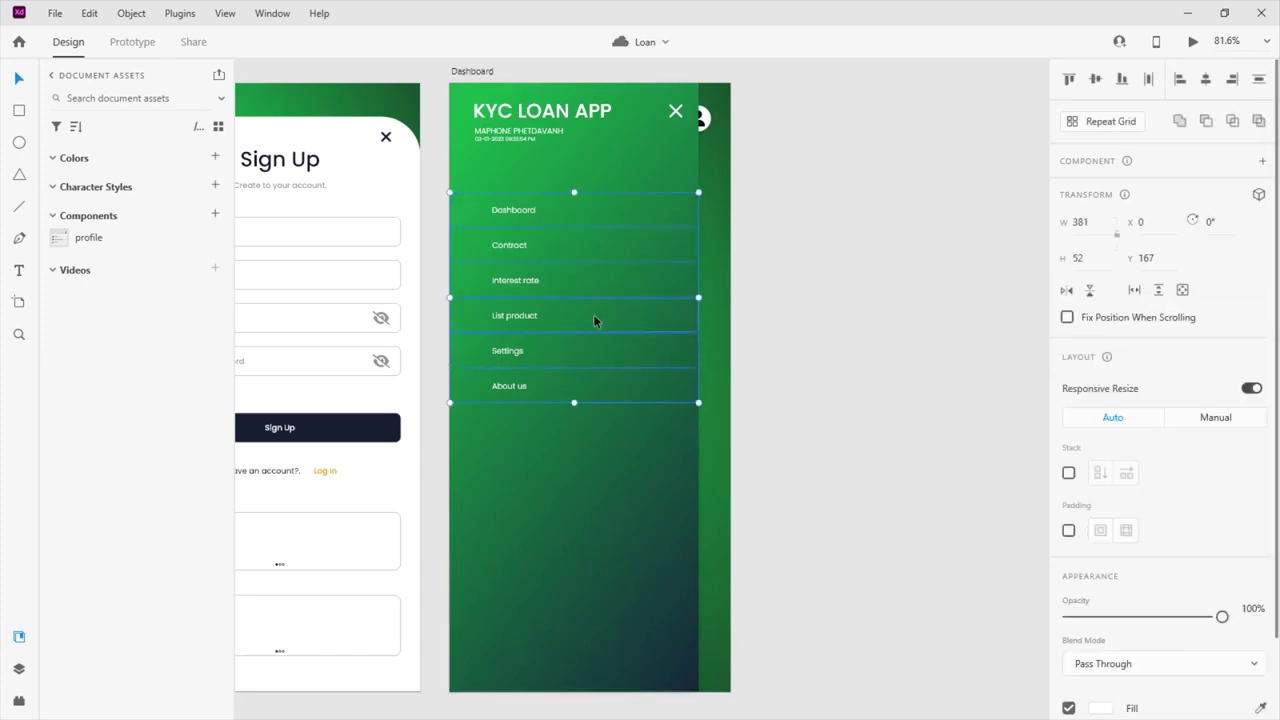
pyautogui.click(595, 510)
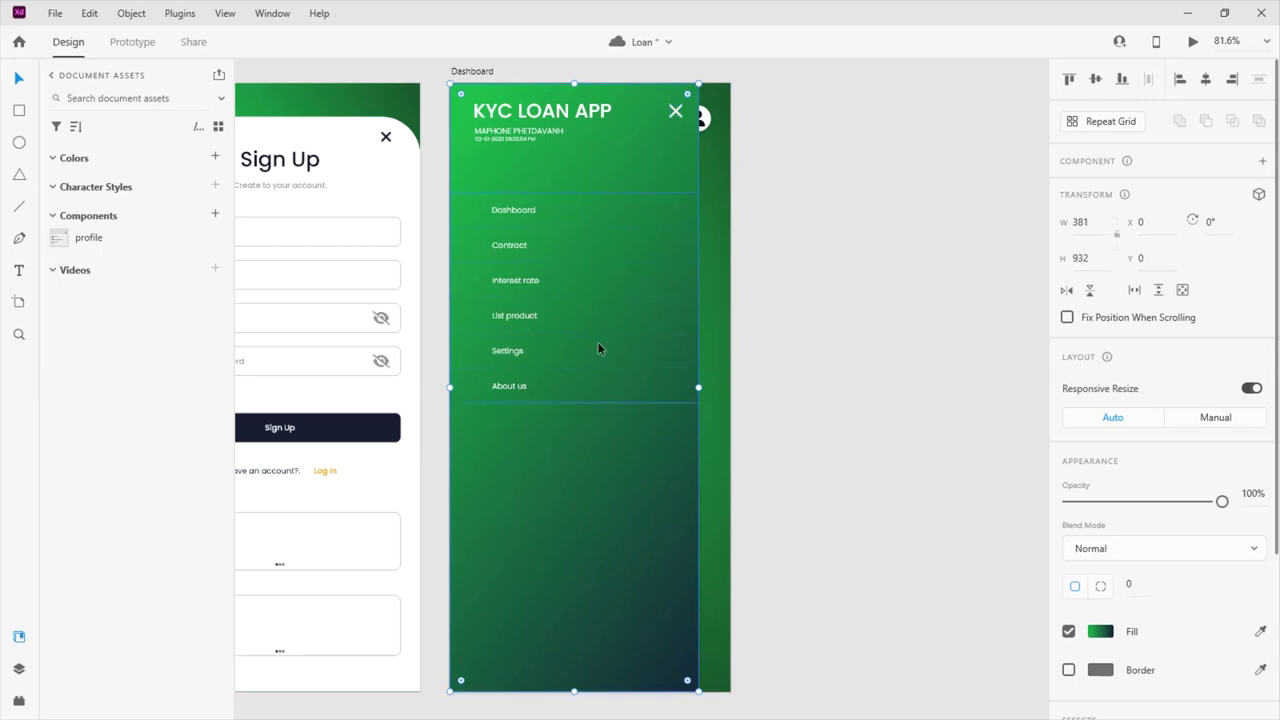
pyautogui.keyDown('shift'); pyautogui.click(594, 246); pyautogui.keyUp('shift')
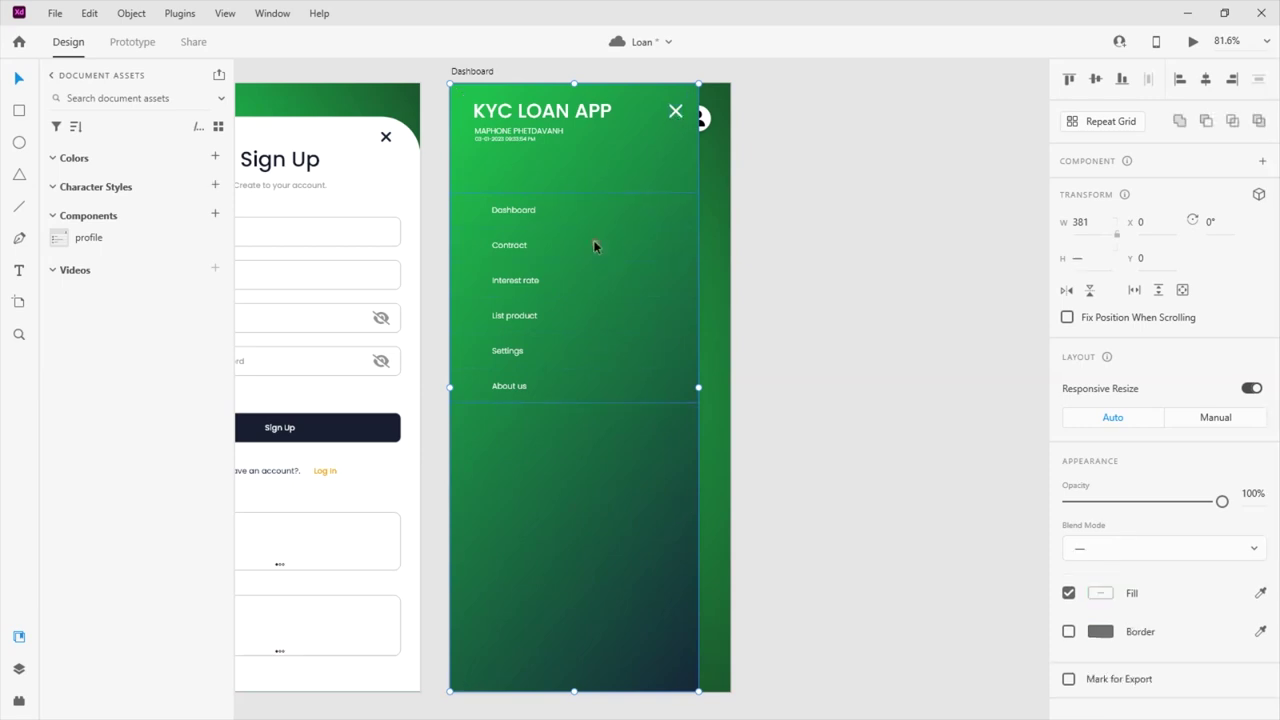
pyautogui.keyDown('shift'); pyautogui.click(676, 115); pyautogui.keyUp('shift')
pyautogui.click(571, 480)
pyautogui.click(667, 385)
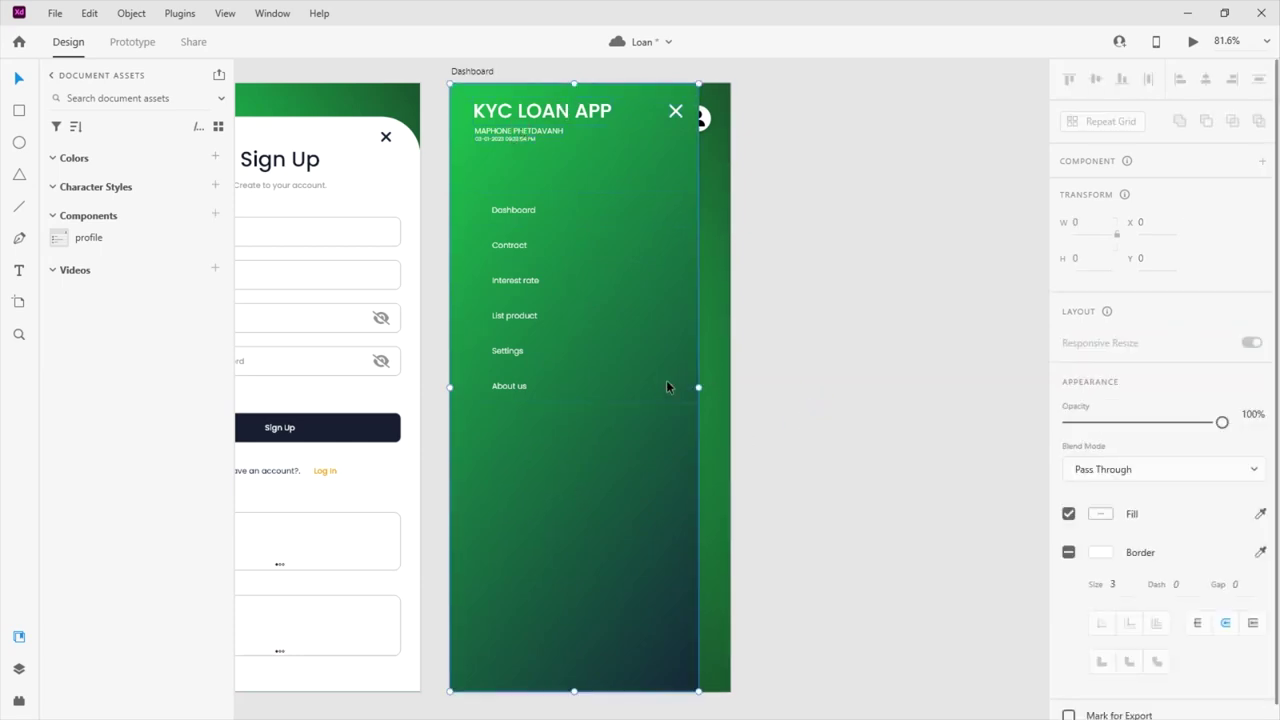
pyautogui.moveTo(697, 386); pyautogui.dragTo(690, 375)
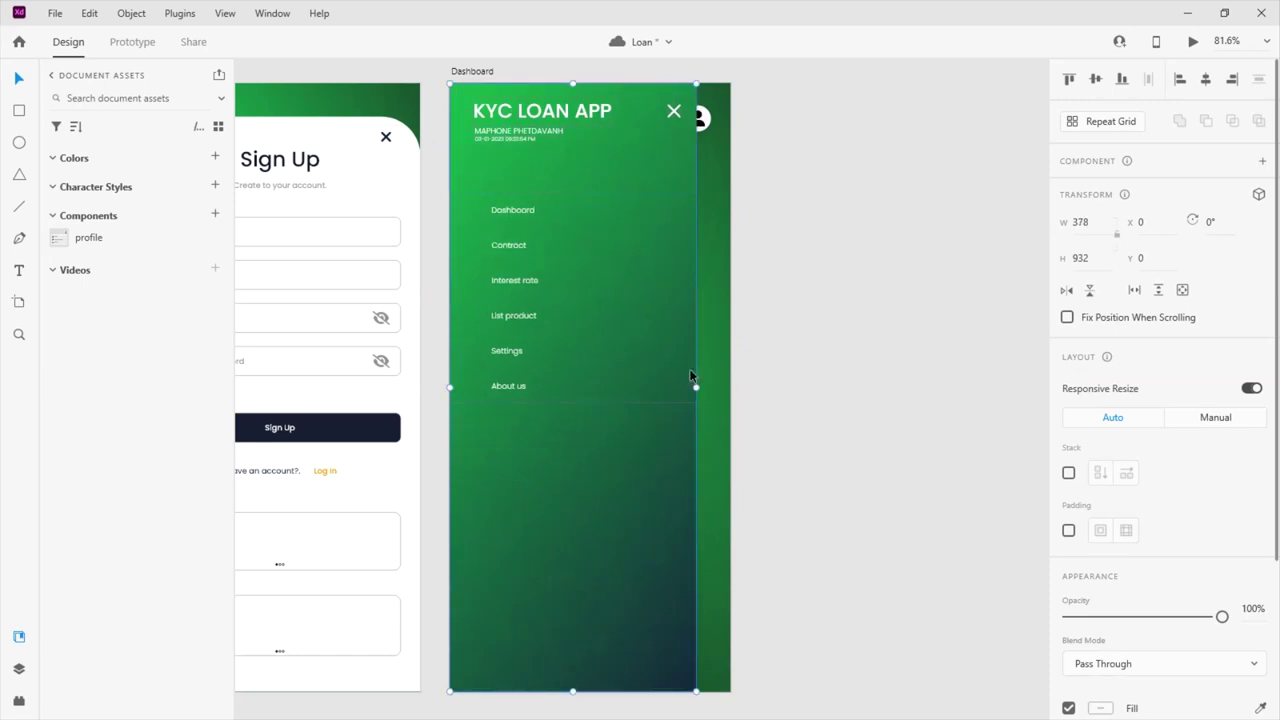
pyautogui.click(886, 368)
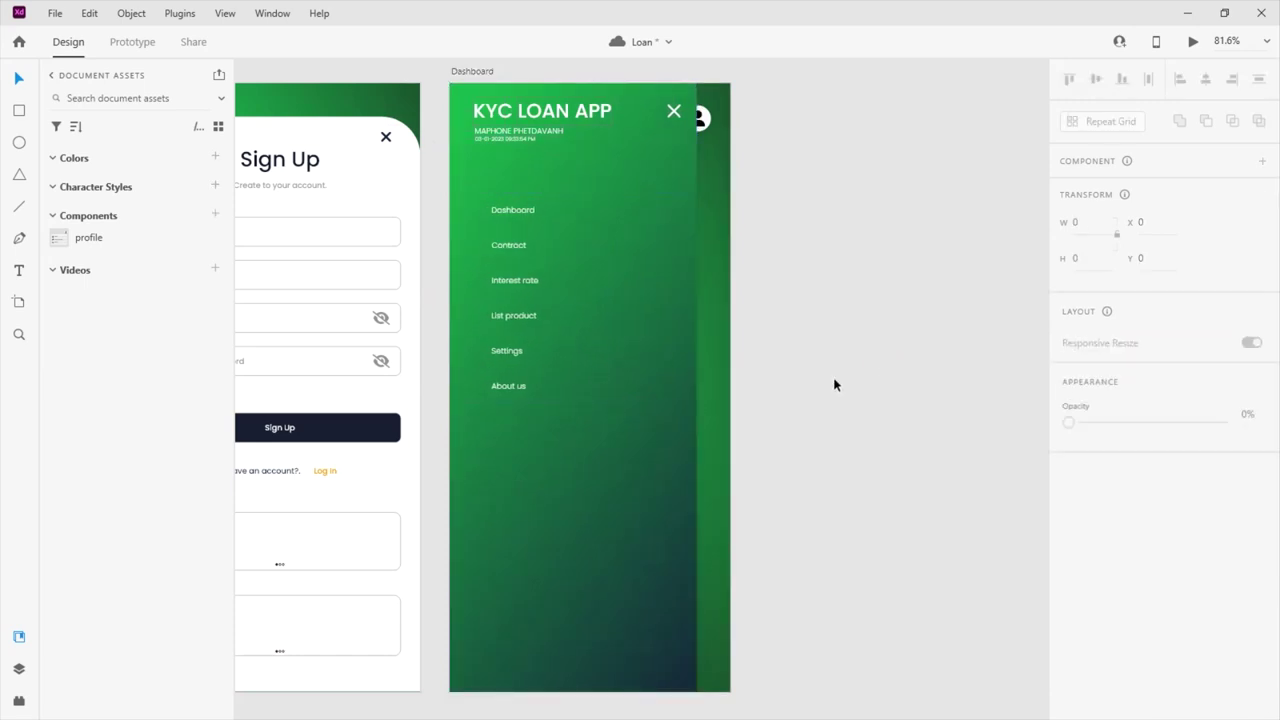
# Select the small date line from the header
pyautogui.scroll(-1, 833, 380)
pyautogui.click(511, 115)
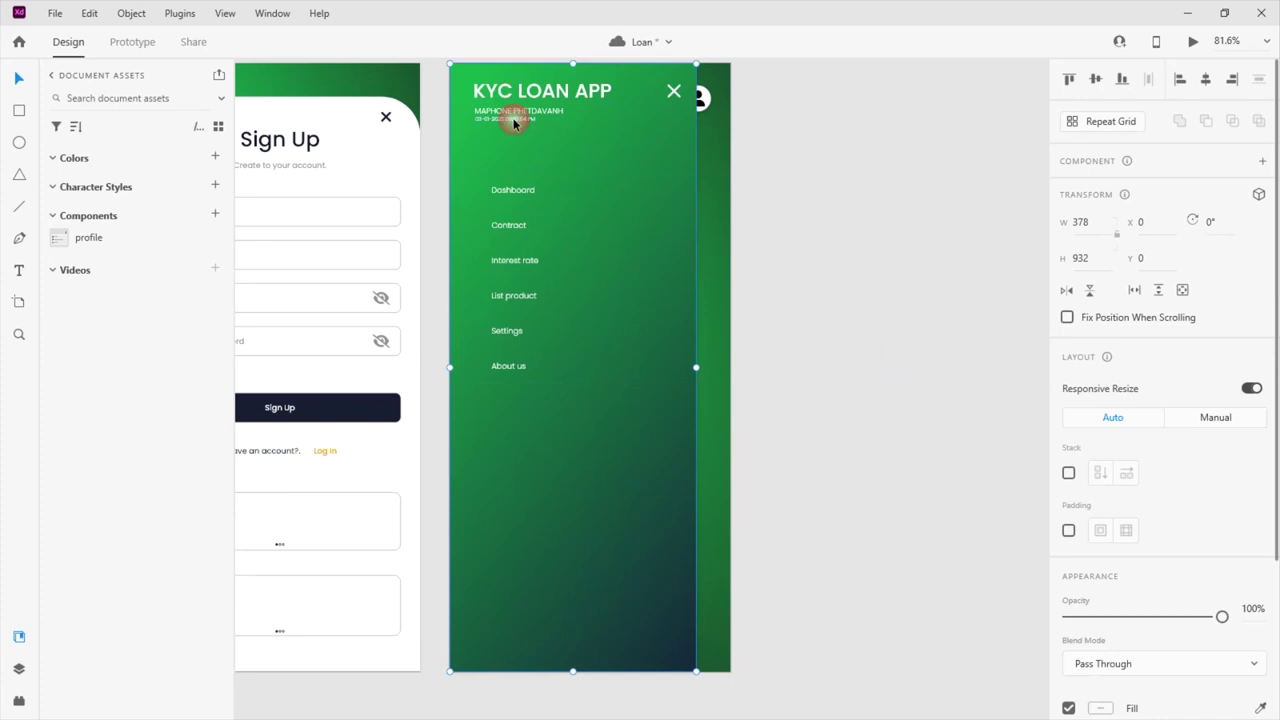
pyautogui.click(513, 120)
pyautogui.press('Tab')
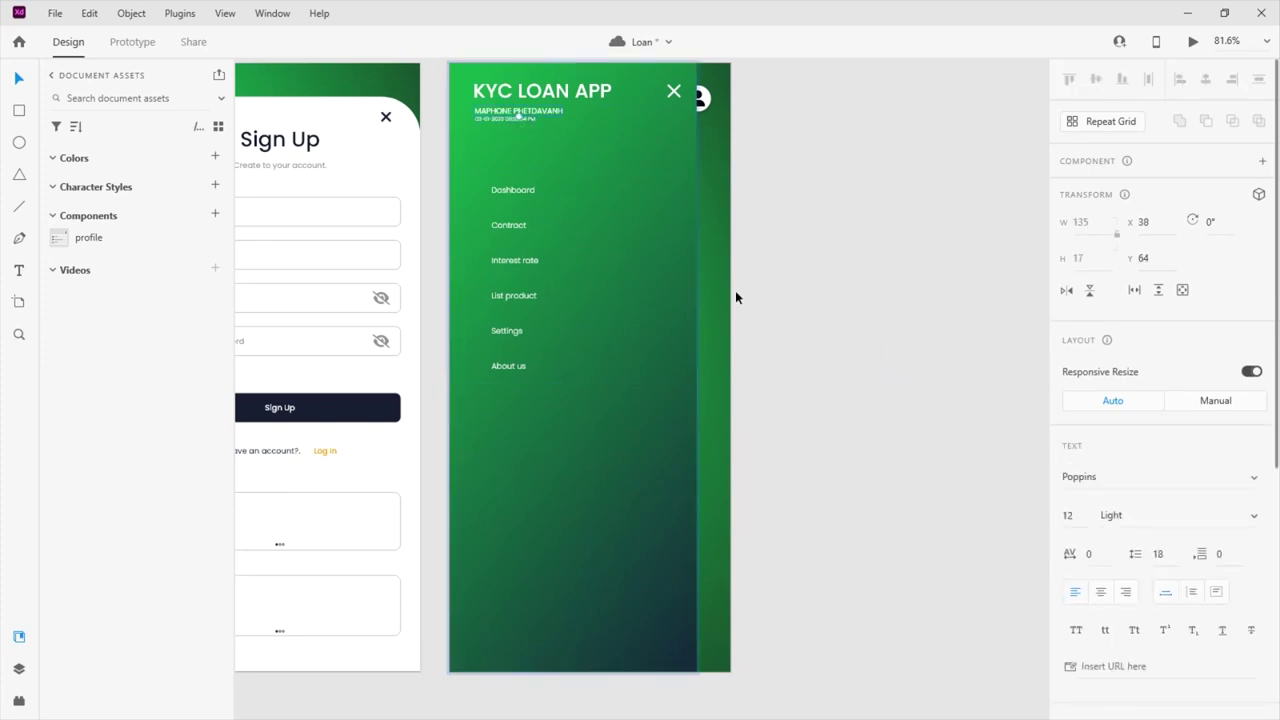
pyautogui.scroll(-3, 734, 290)
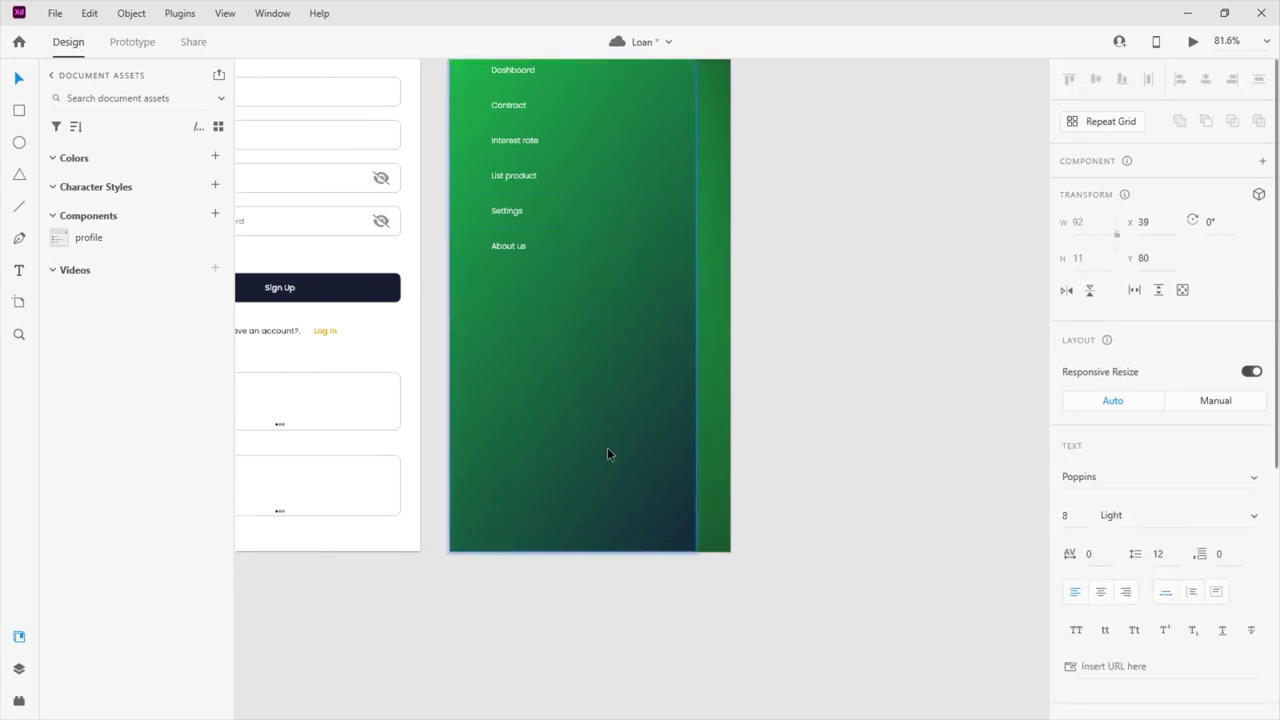
pyautogui.click(589, 522)
pyautogui.click(727, 494)
pyautogui.click(639, 470)
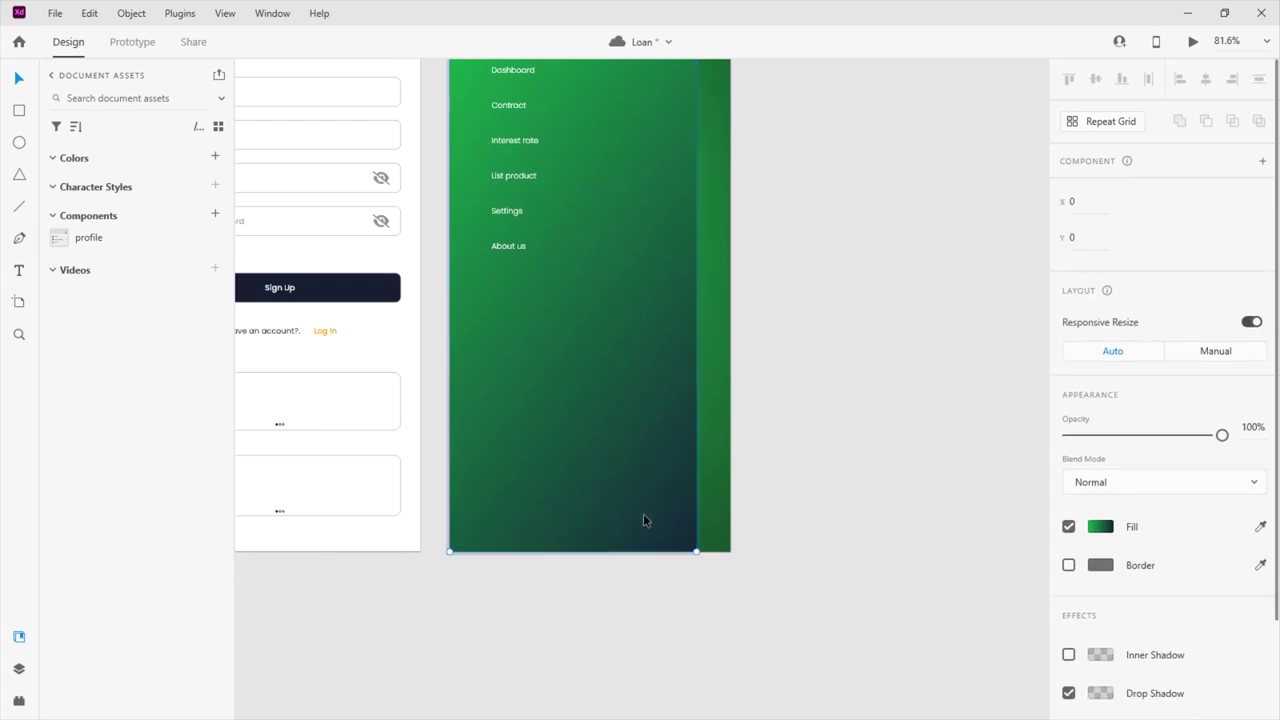
pyautogui.click(590, 306)
pyautogui.scroll(3, 591, 423)
pyautogui.scroll(-2, 593, 367)
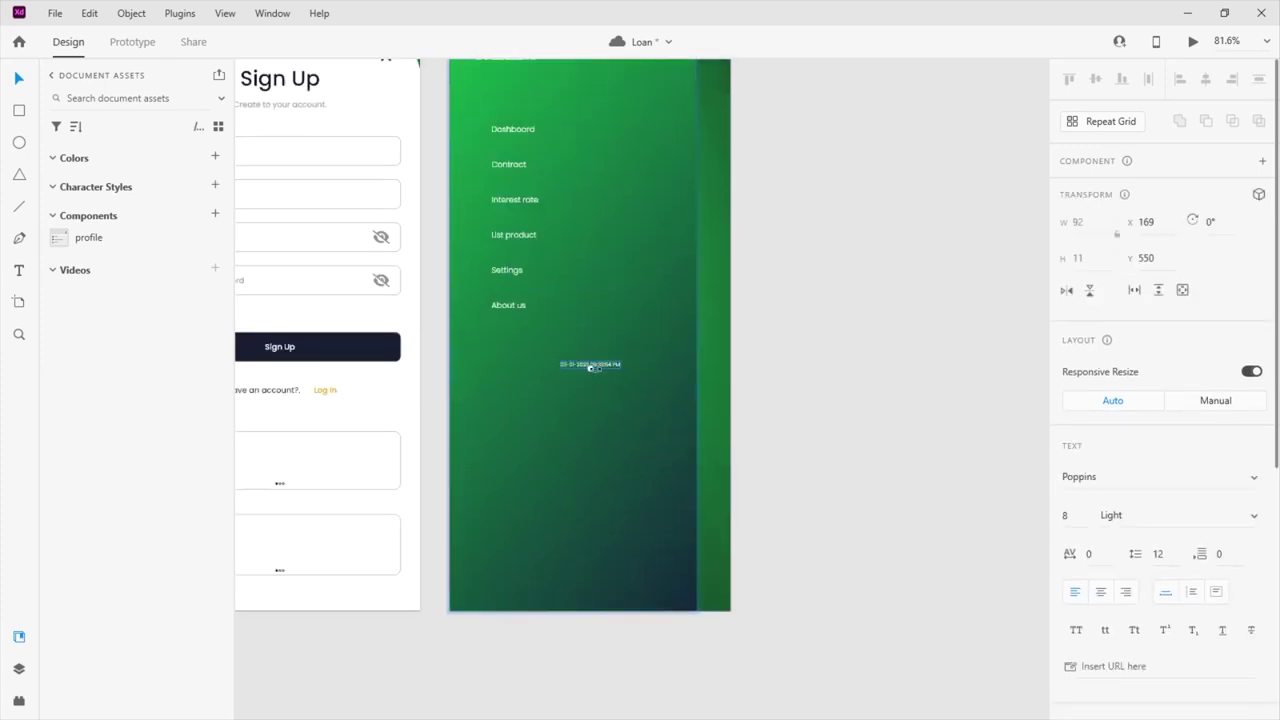
# Move the date text to the menu's bottom-left and rewrite it as 'COPYRIGHT BY ITONLINE'
pyautogui.moveTo(606, 364); pyautogui.dragTo(424, 473)
pyautogui.scroll(3, 655, 580)
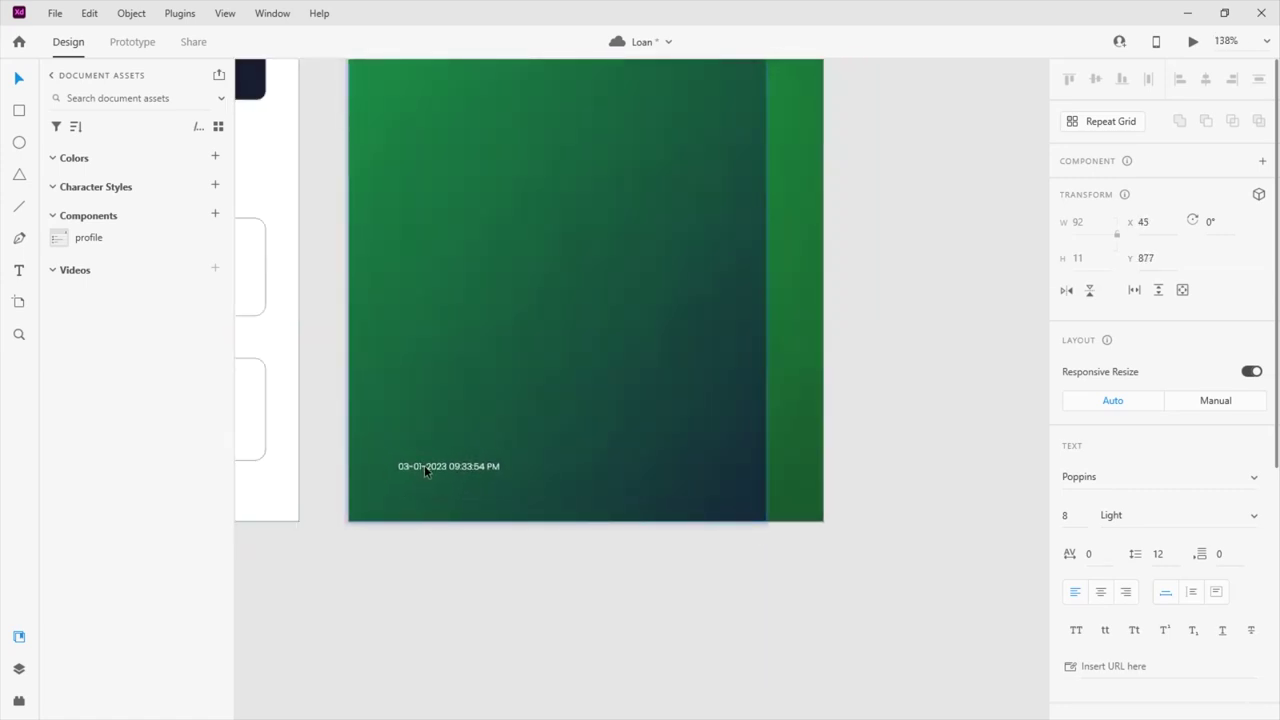
pyautogui.doubleClick(489, 466)
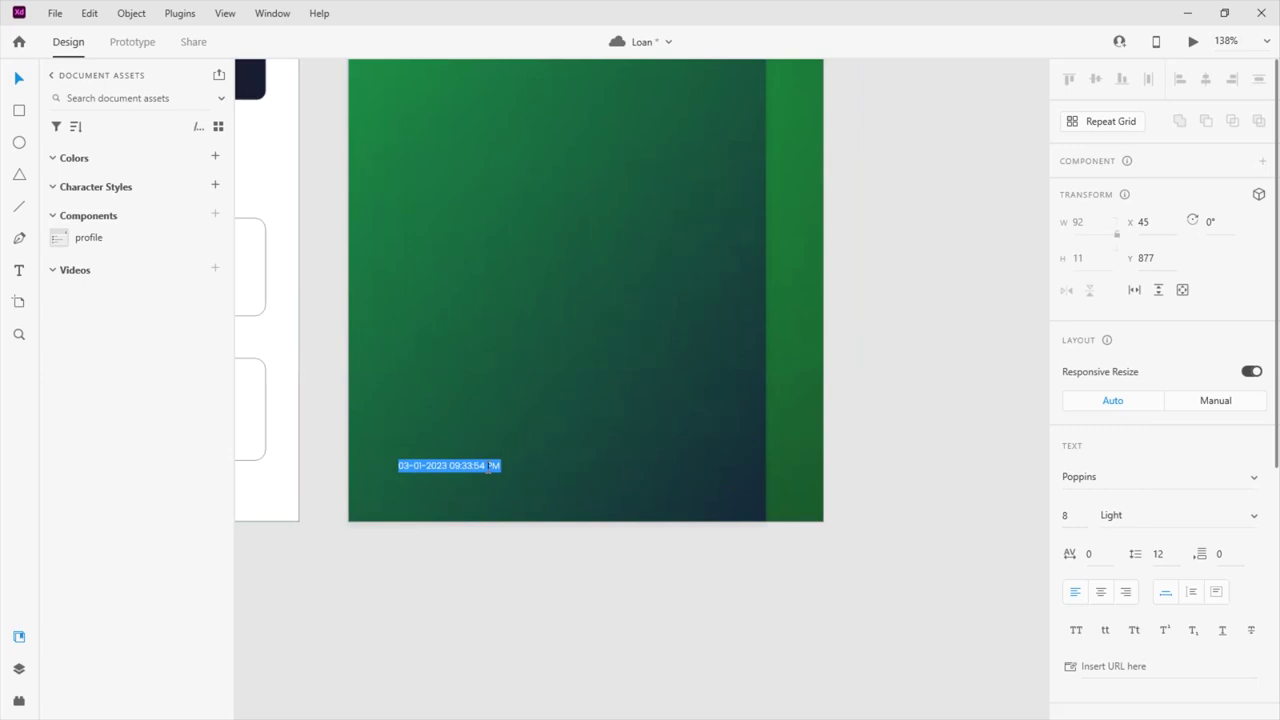
pyautogui.write('co')
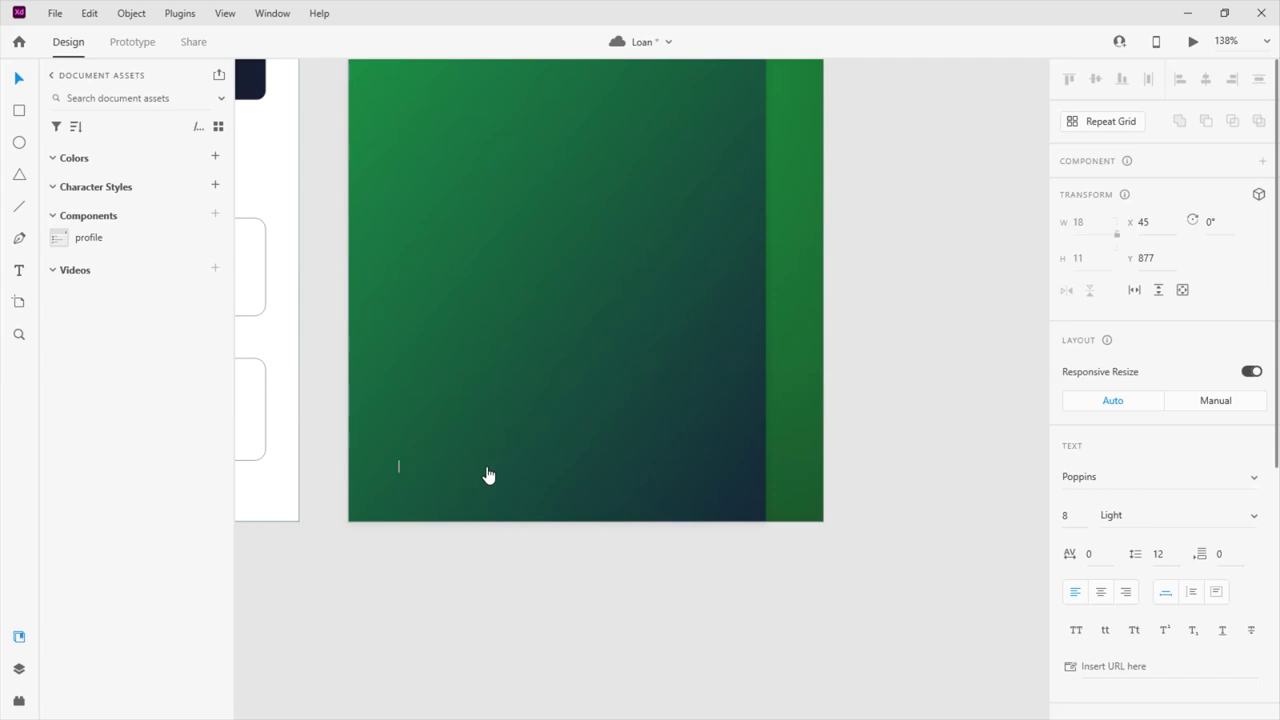
pyautogui.write('copyRight')
pyautogui.click(423, 466)
pyautogui.press('Escape')
pyautogui.moveTo(404, 468); pyautogui.dragTo(451, 467)
pyautogui.write('OPYRIGHT BY ITONLINE')
pyautogui.press('Escape')
# Replace the placeholder word in the footer's e-mail line with INFO
pyautogui.doubleClick(466, 479)
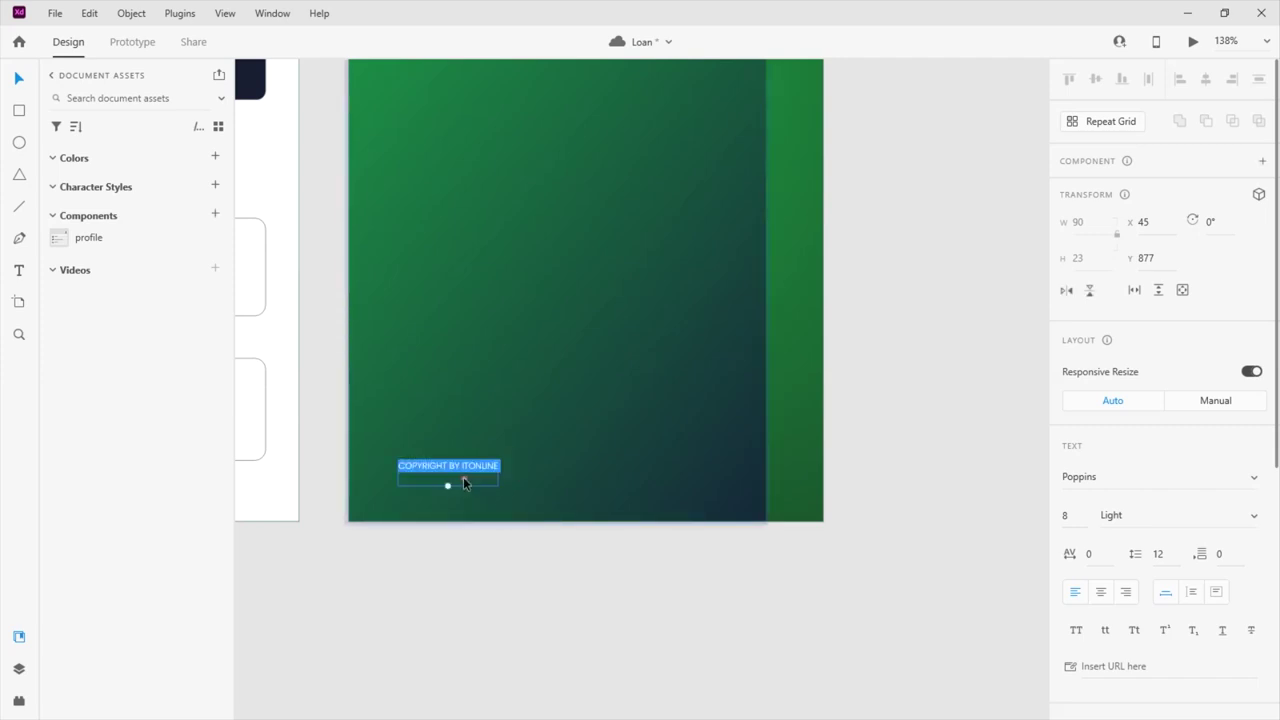
pyautogui.click(415, 478)
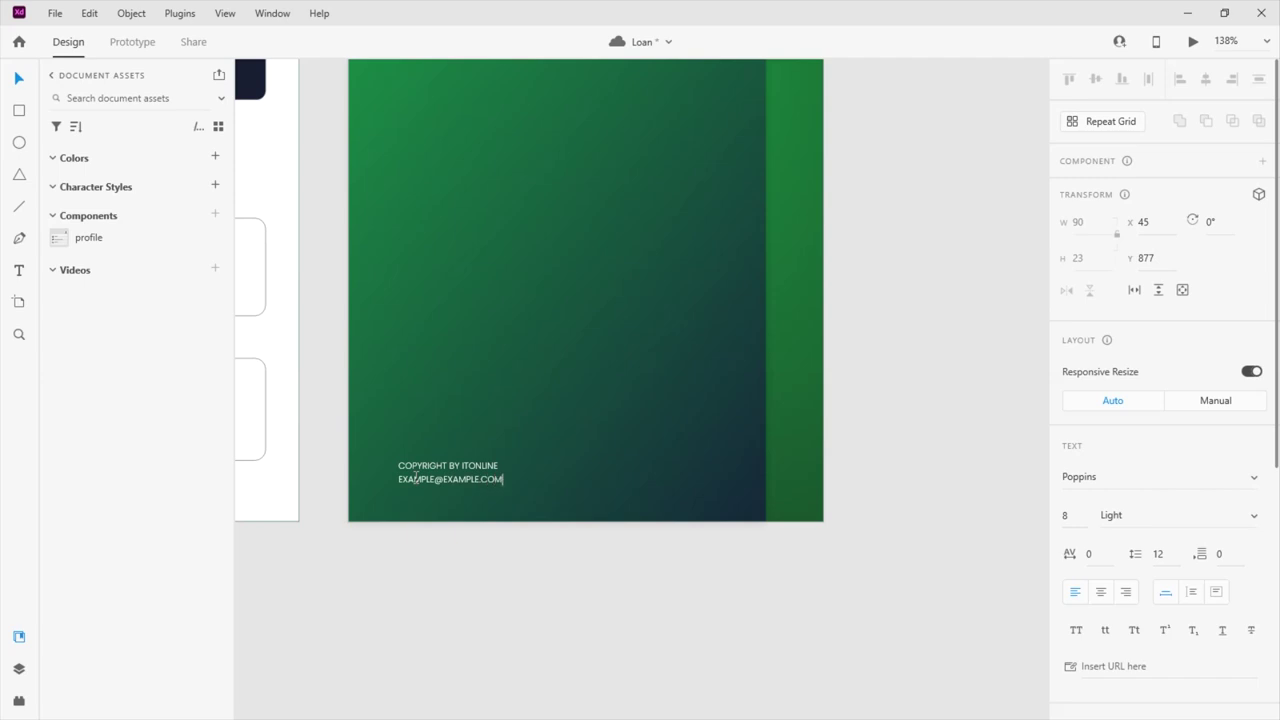
pyautogui.doubleClick(429, 481)
pyautogui.write('INFO')
pyautogui.press('Escape')
# Set the footer to 12 pt, right-align it, and move it to the bottom right
pyautogui.click(486, 480)
pyautogui.click(1066, 515)
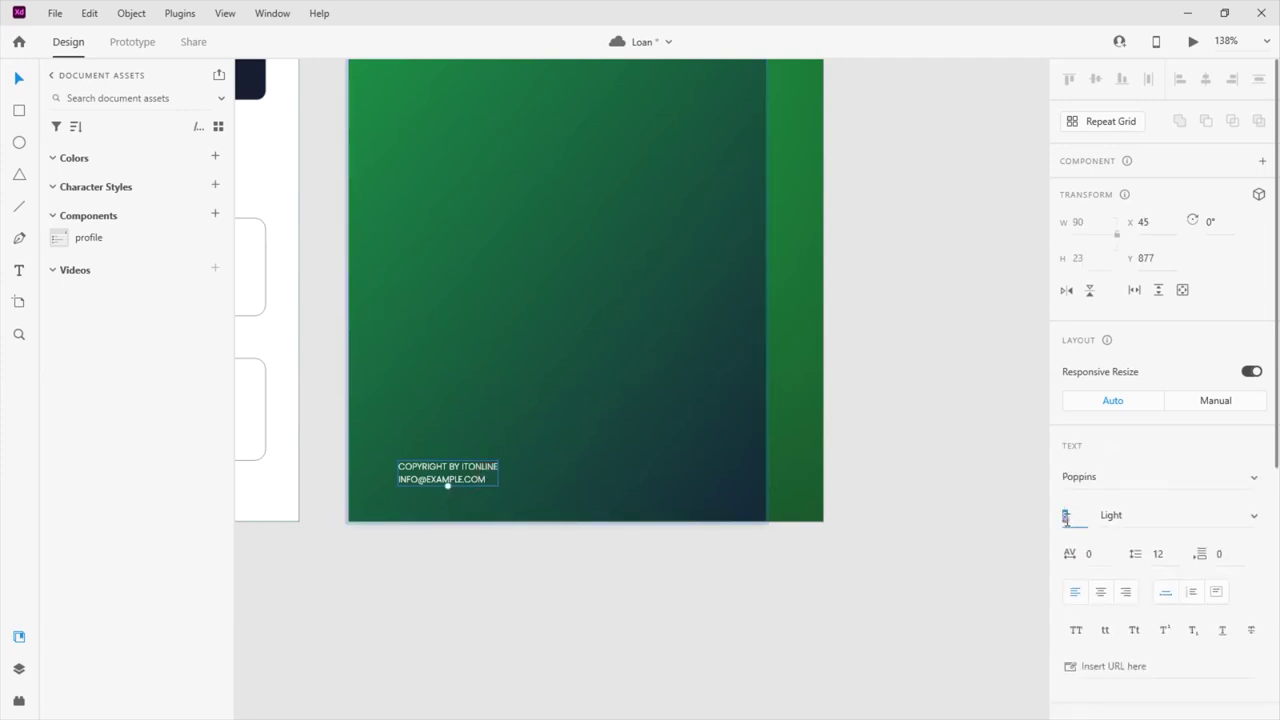
pyautogui.write('12')
pyautogui.press('Return')
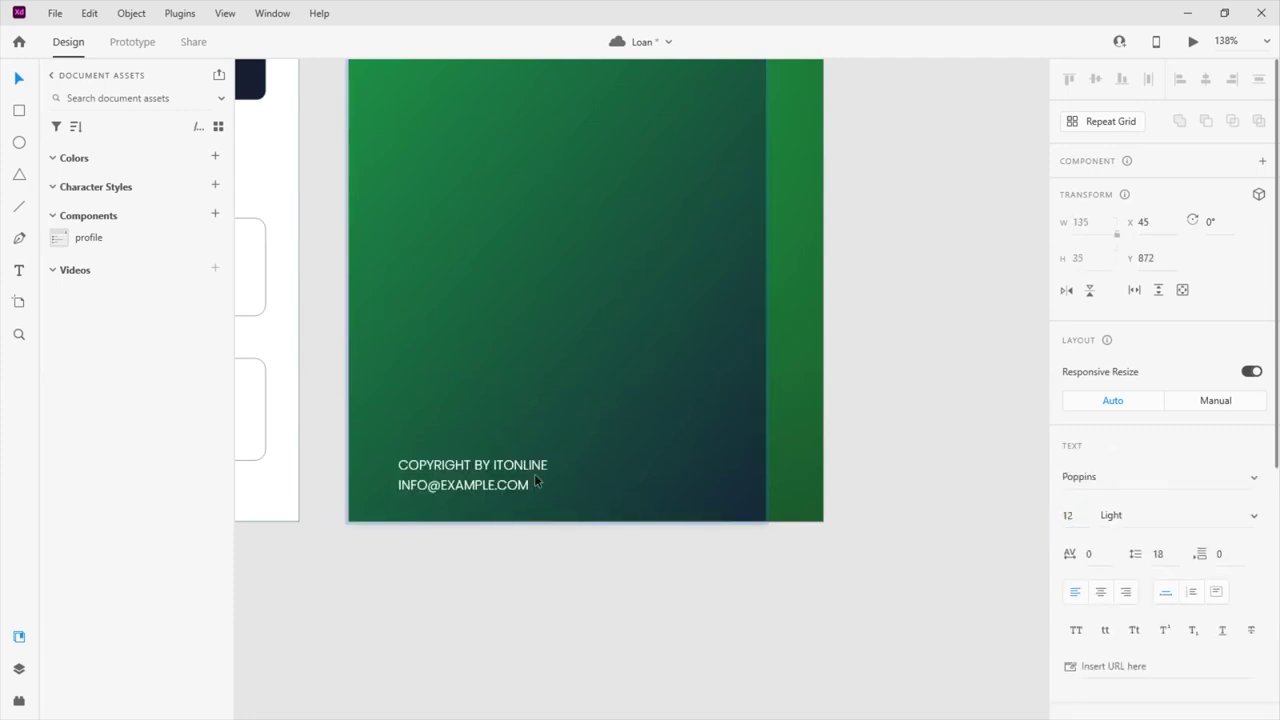
pyautogui.moveTo(480, 468); pyautogui.dragTo(698, 458)
pyautogui.hotkey('ctrl', 'shift', 'c')
pyautogui.hotkey('ctrl', 'shift', 'r')
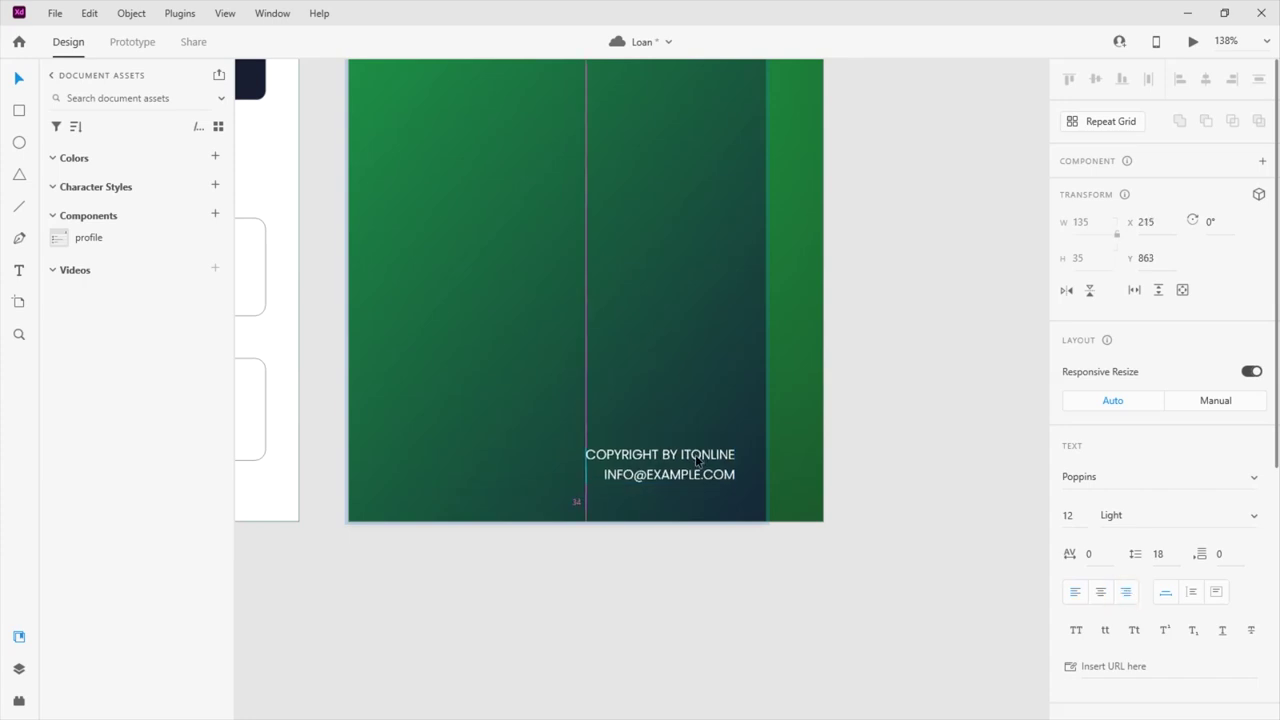
pyautogui.click(893, 466)
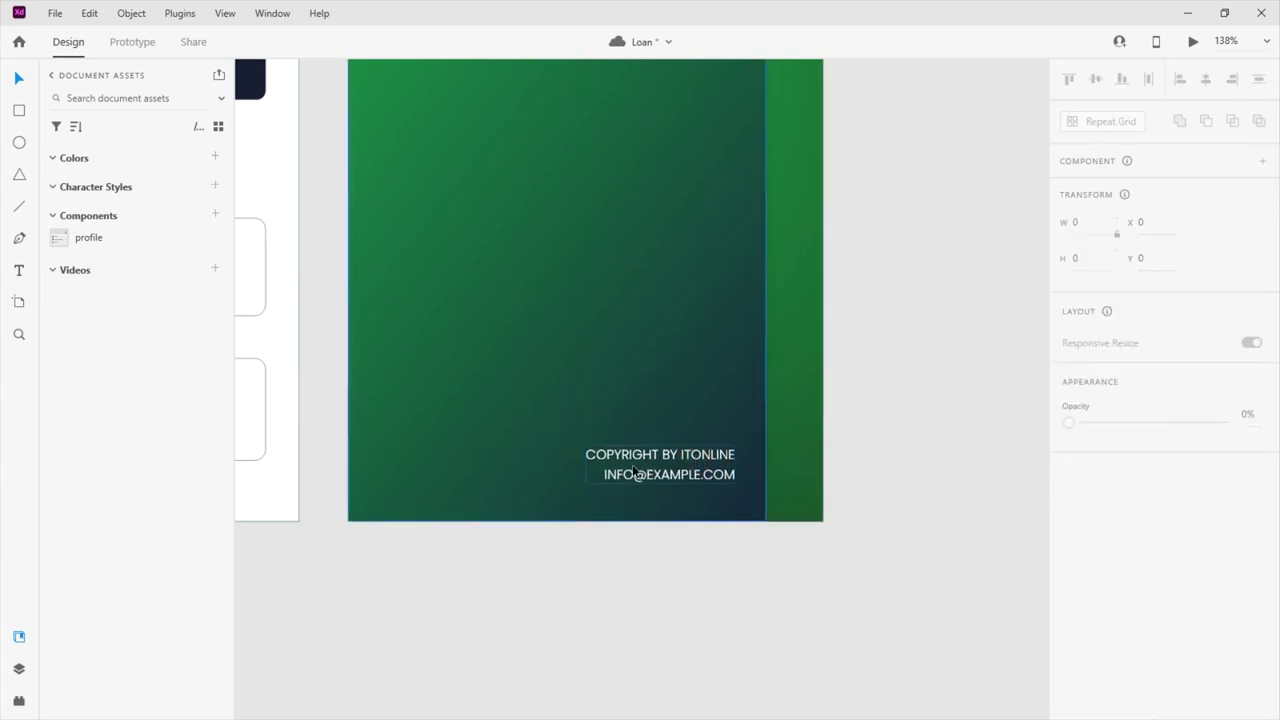
pyautogui.hotkey('ctrl', '0')
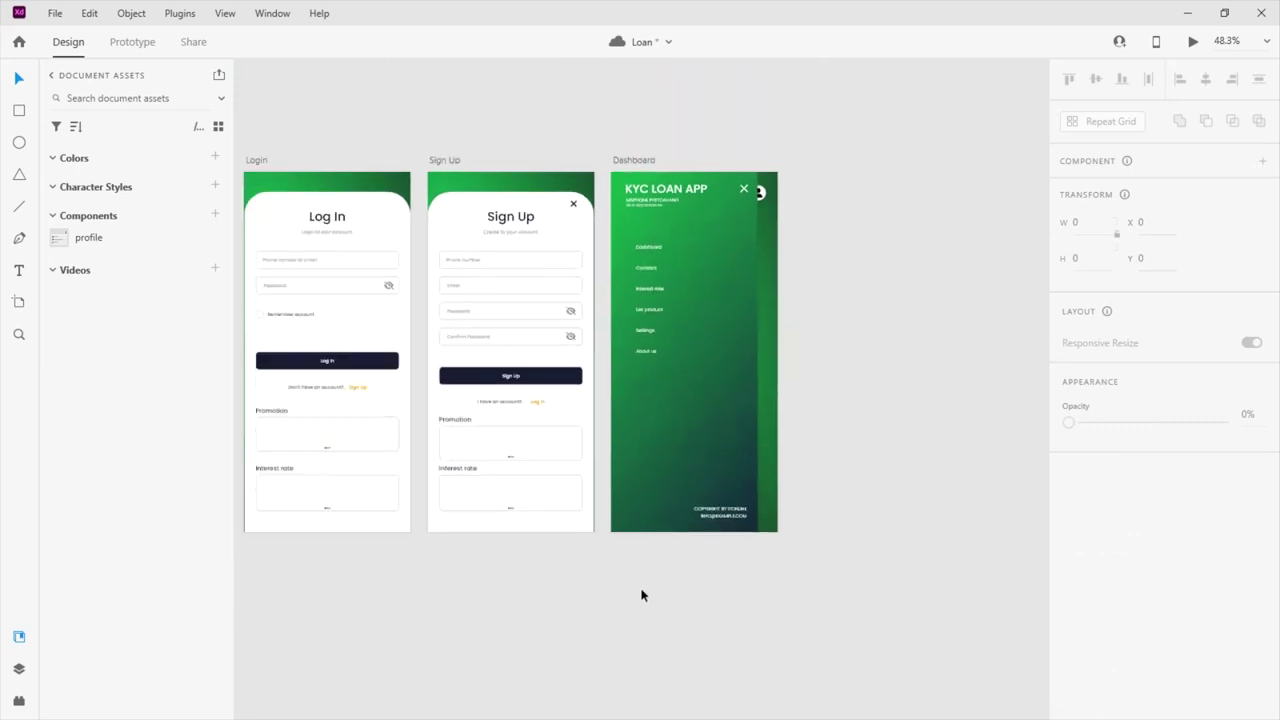
pyautogui.click(677, 400)
pyautogui.scroll(5, 674, 306)
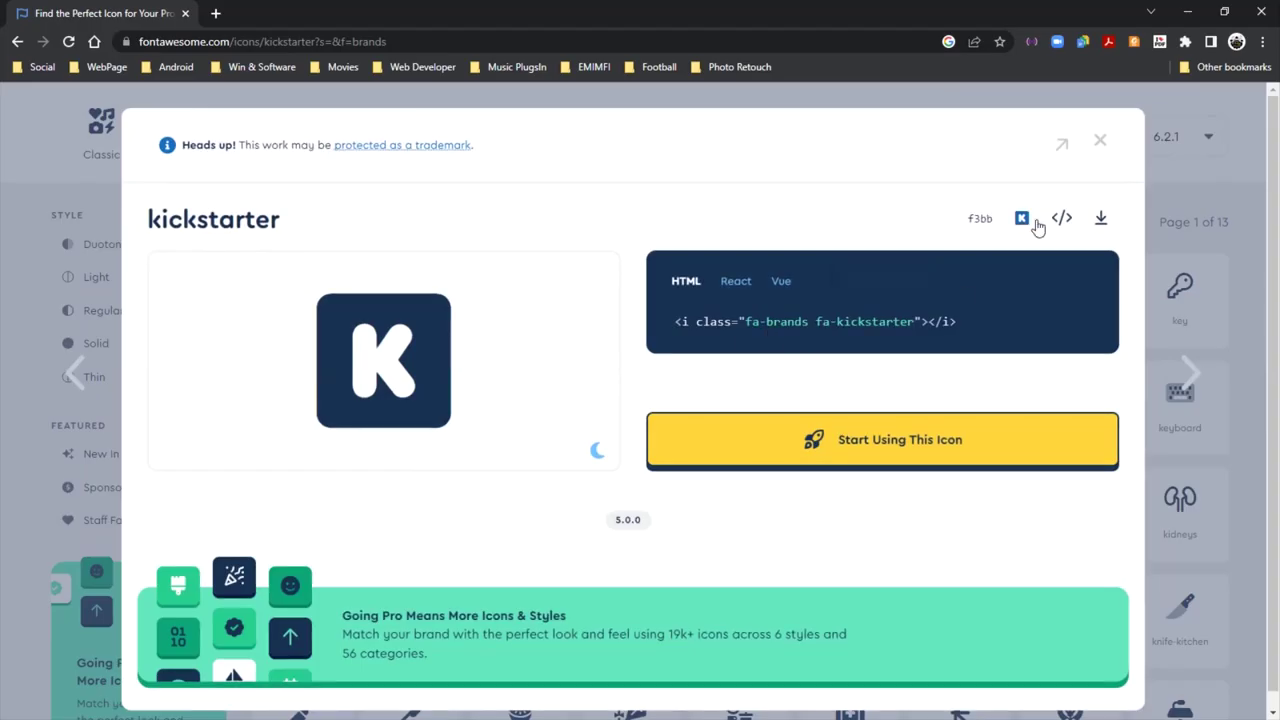
# Paste the Kickstarter K icon beside Dashboard, shrink it to 33 × 33, and fill it #FFFFFF
pyautogui.click(1061, 218)
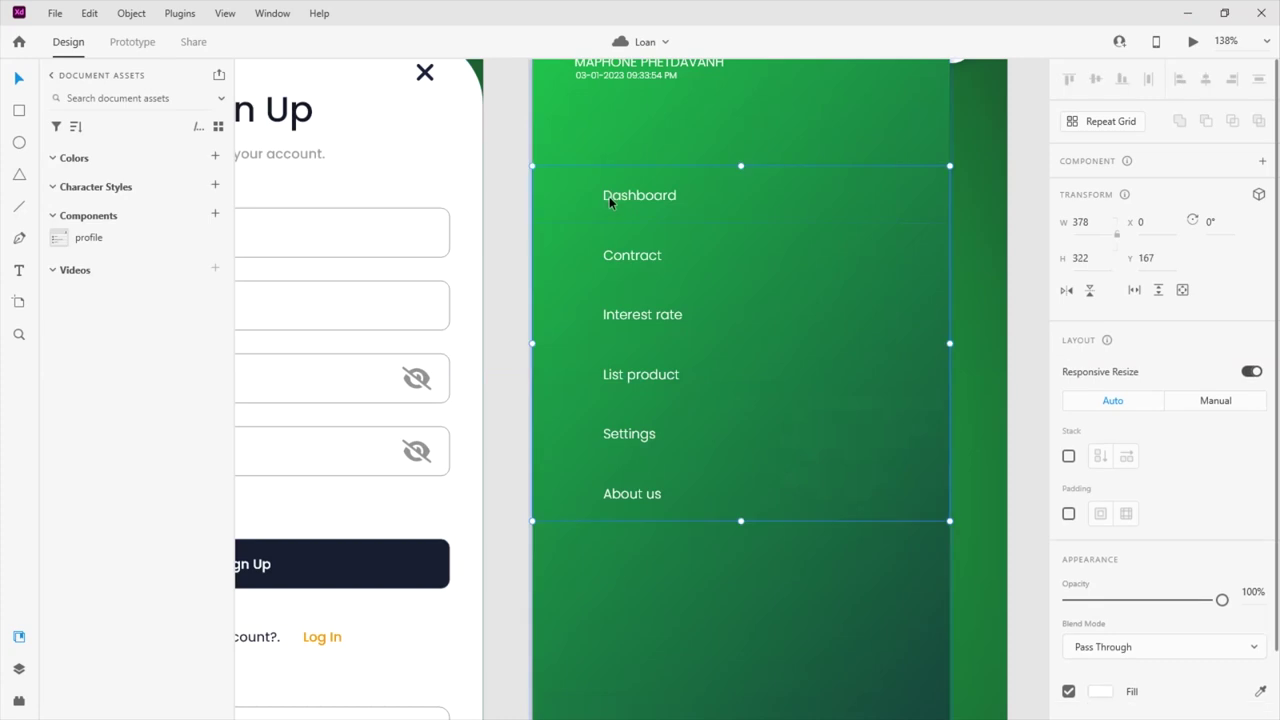
pyautogui.click(609, 196)
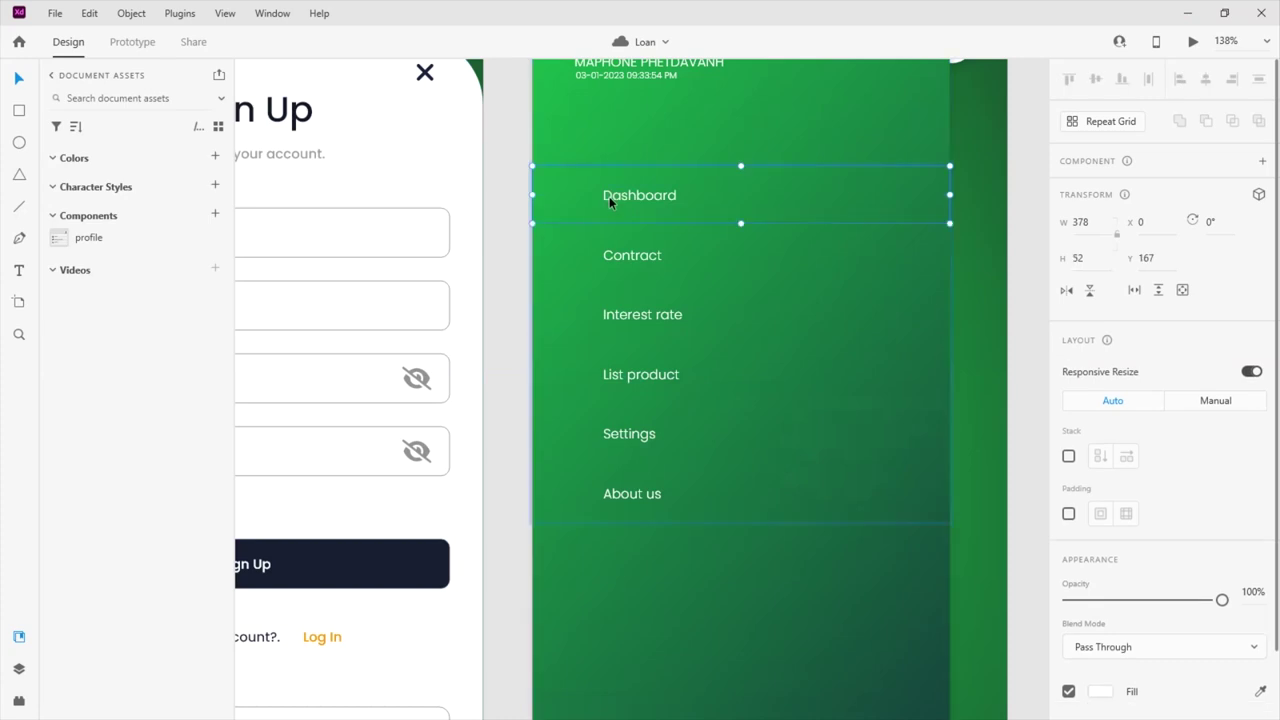
pyautogui.click(589, 197)
pyautogui.hotkey('ctrl', 'v')
pyautogui.moveTo(1016, 636); pyautogui.dragTo(603, 223)
pyautogui.scroll(5, 584, 207)
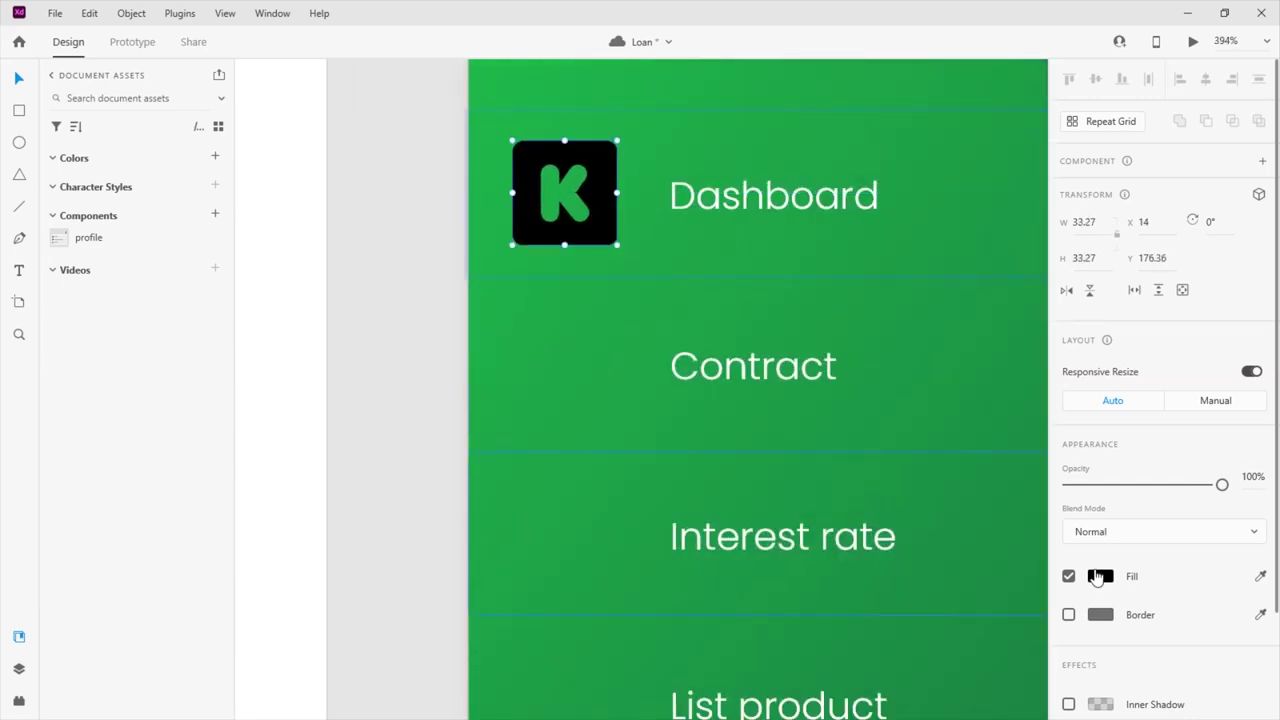
pyautogui.click(1100, 576)
pyautogui.write('ffffff')
pyautogui.press('Return')
pyautogui.scroll(-1, 505, 382)
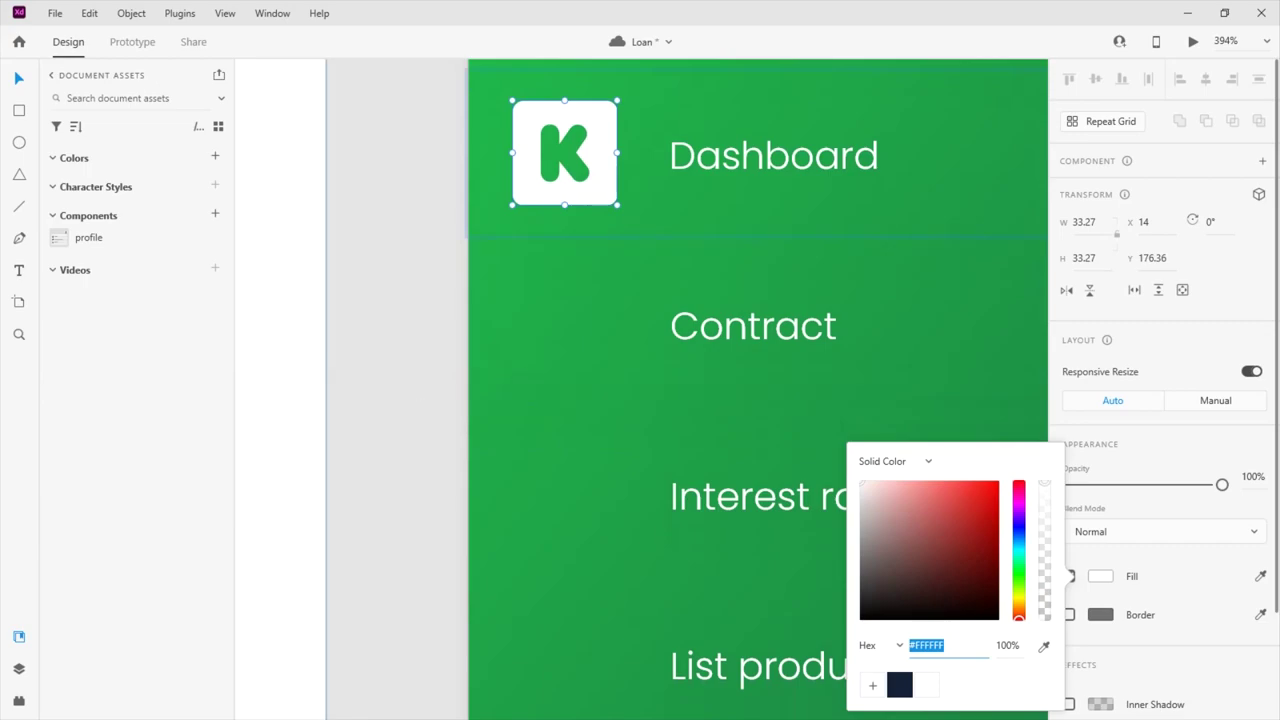
pyautogui.hotkey('alt', 'Tab')
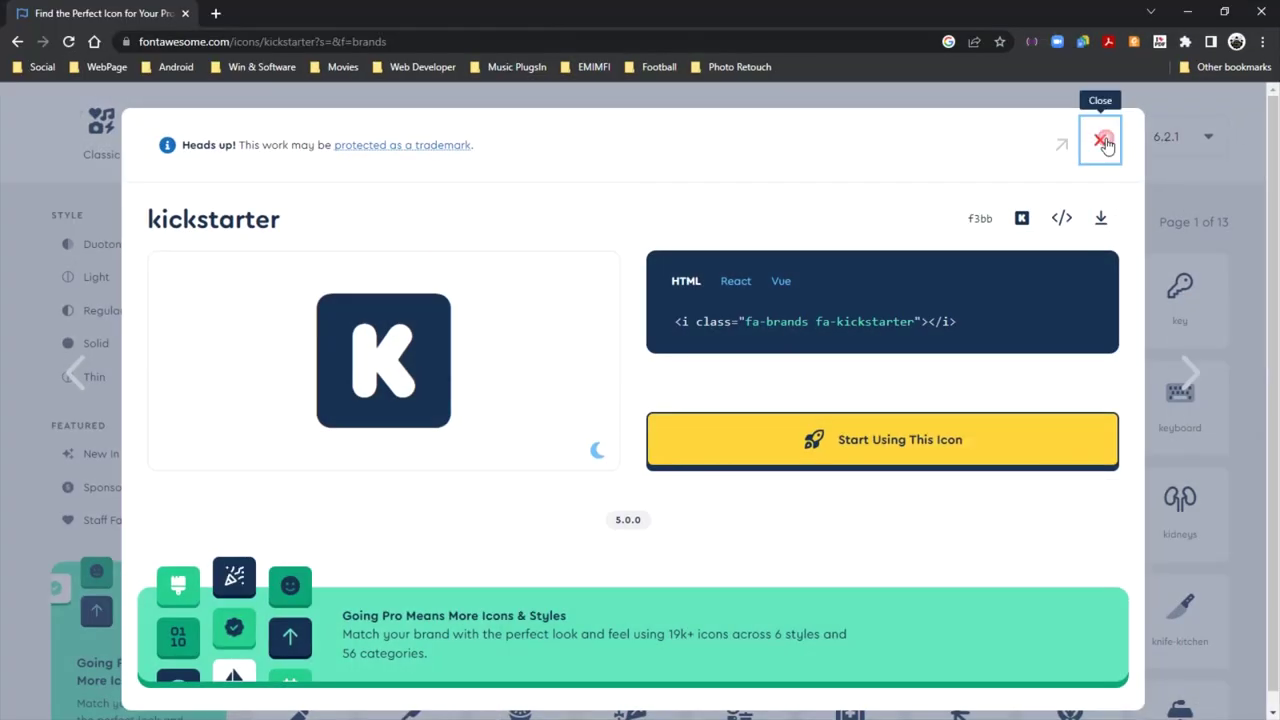
# Search Font Awesome for 'contr' and open the file-signature icon in its Solid style
pyautogui.click(1099, 143)
pyautogui.scroll(2, 600, 260)
pyautogui.click(288, 194)
pyautogui.write('ca')
pyautogui.press('BackSpace')
pyautogui.write('ontr')
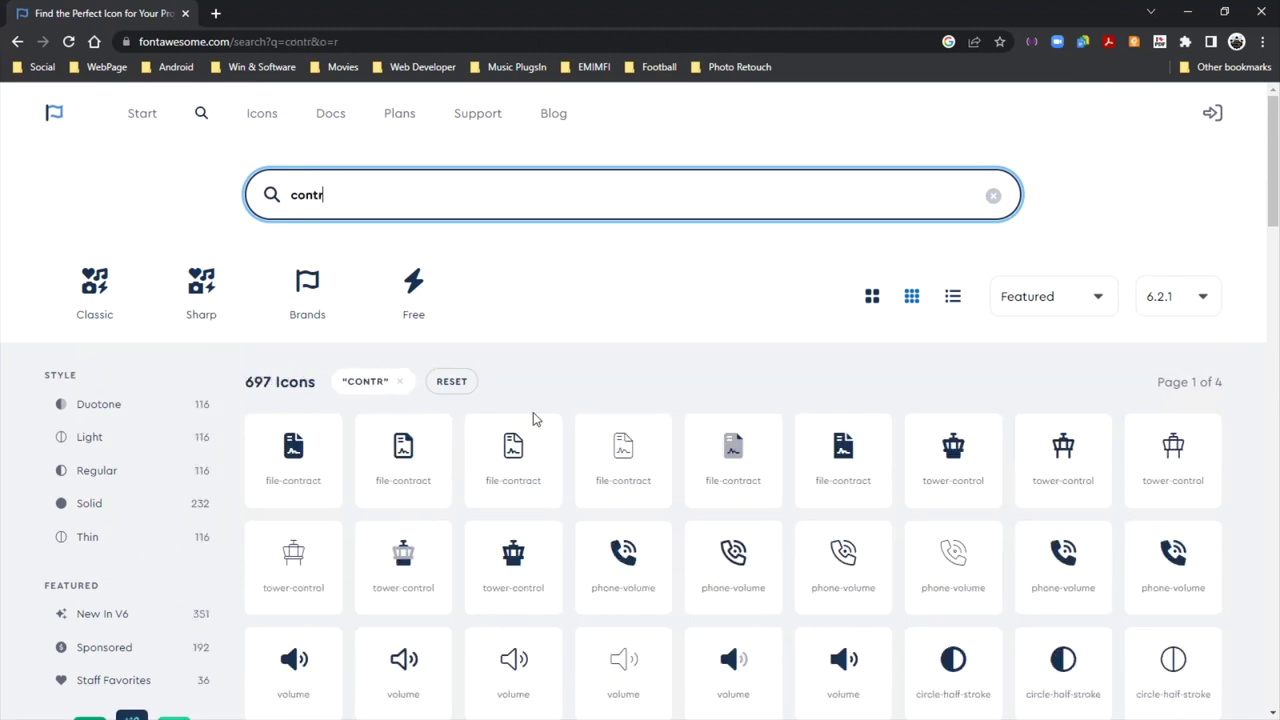
pyautogui.scroll(-1, 537, 421)
pyautogui.scroll(-5, 588, 524)
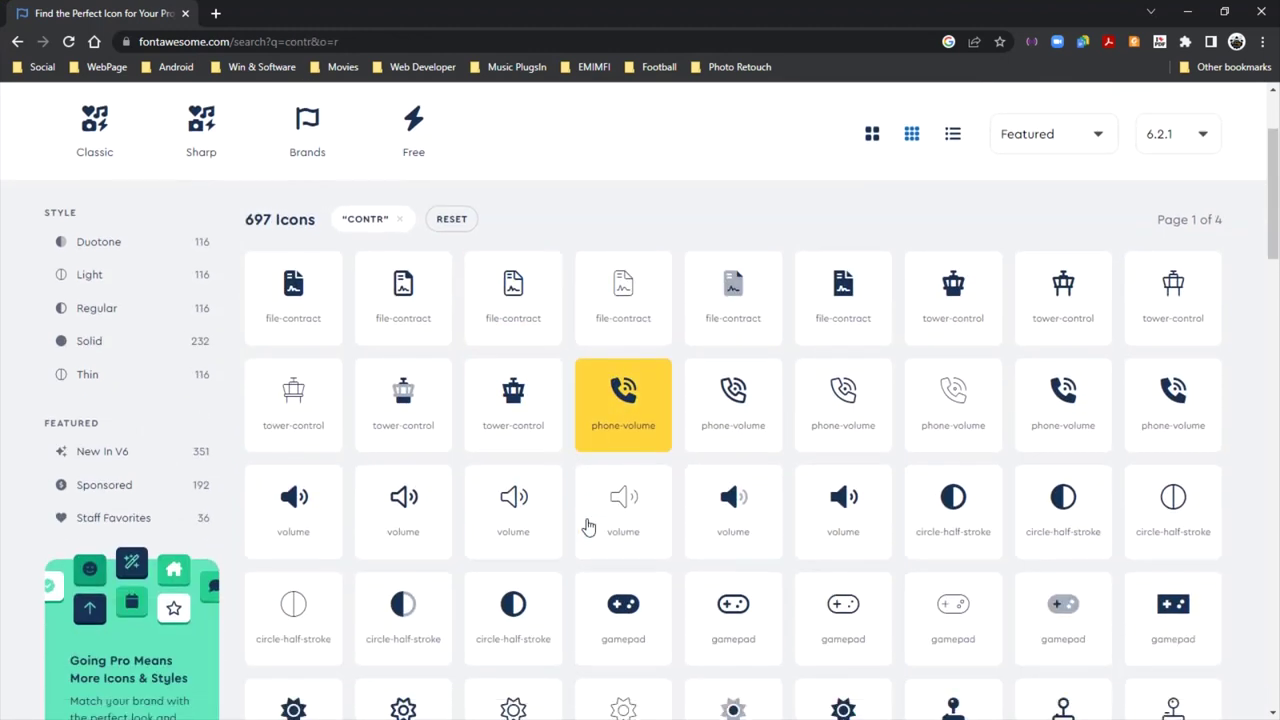
pyautogui.scroll(-3, 590, 522)
pyautogui.scroll(4, 748, 557)
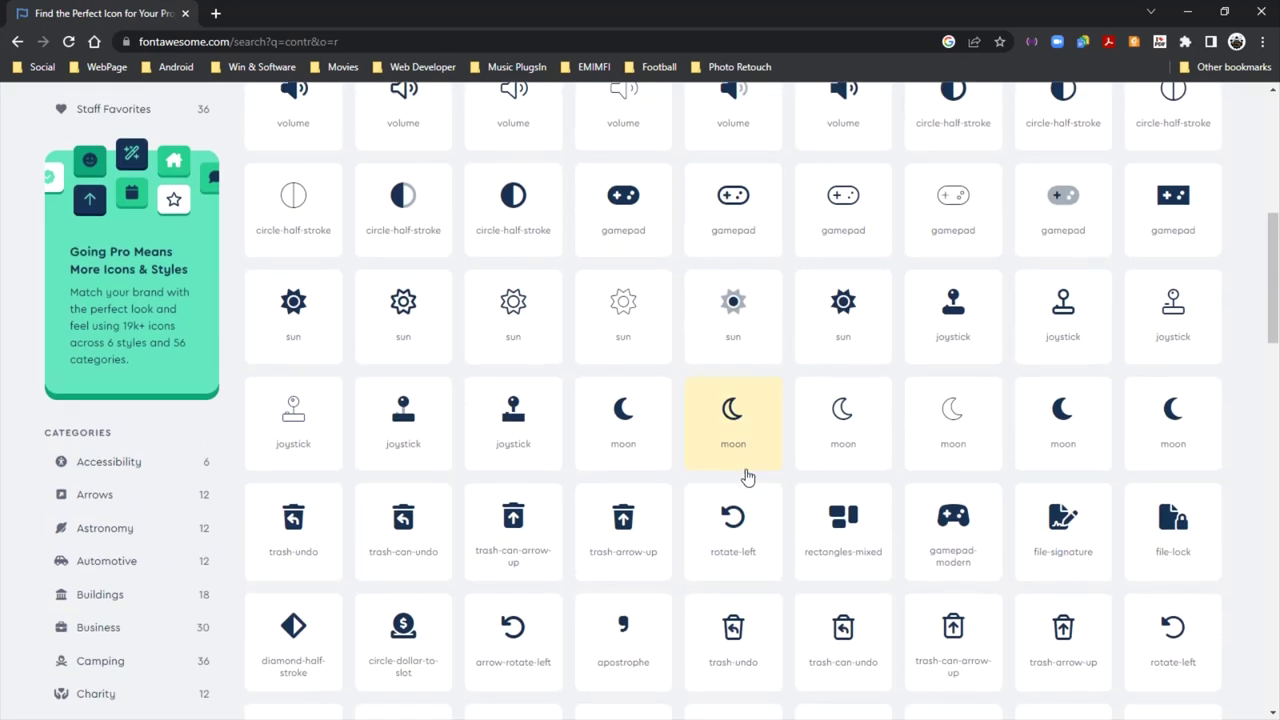
pyautogui.scroll(-4, 748, 480)
pyautogui.scroll(2, 743, 478)
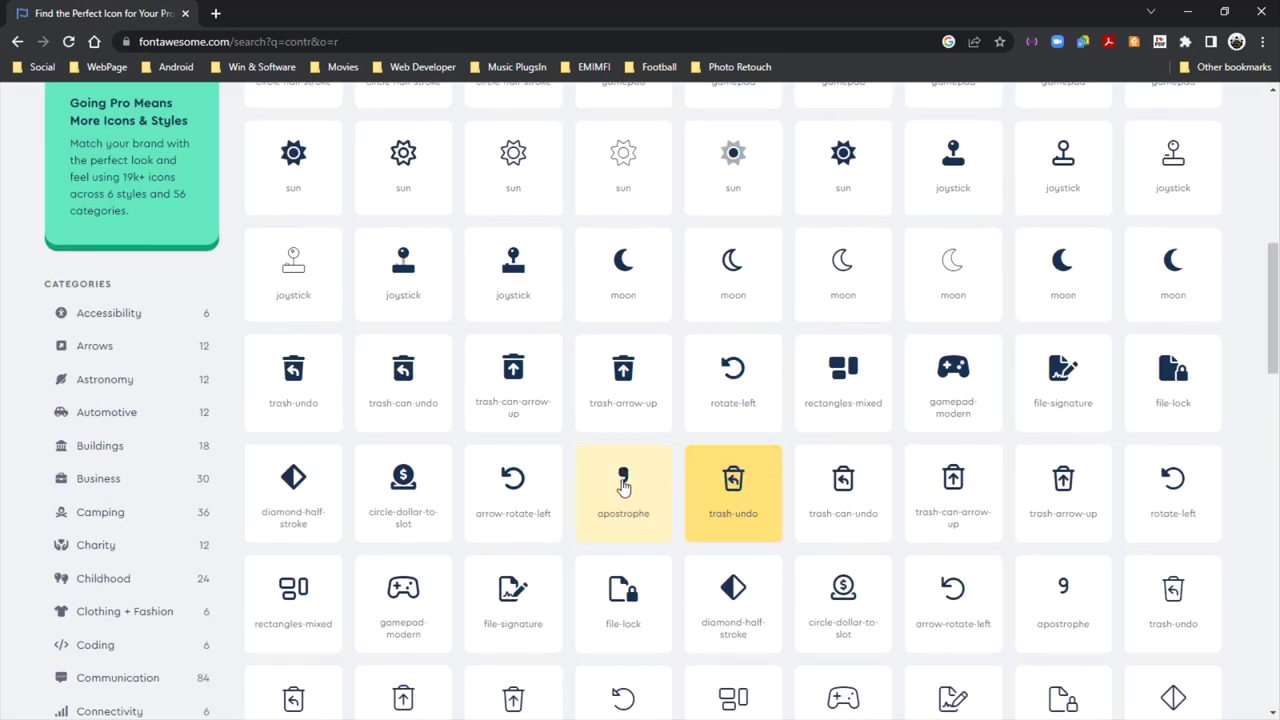
pyautogui.click(513, 600)
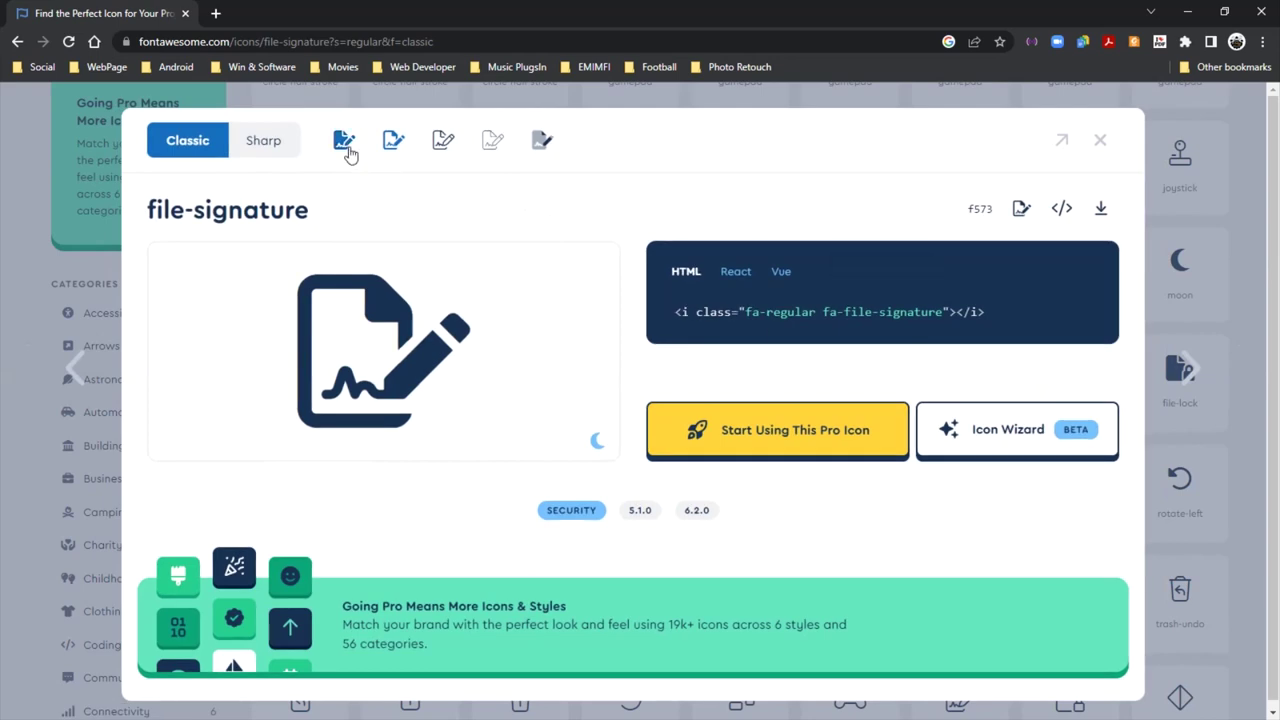
pyautogui.click(345, 143)
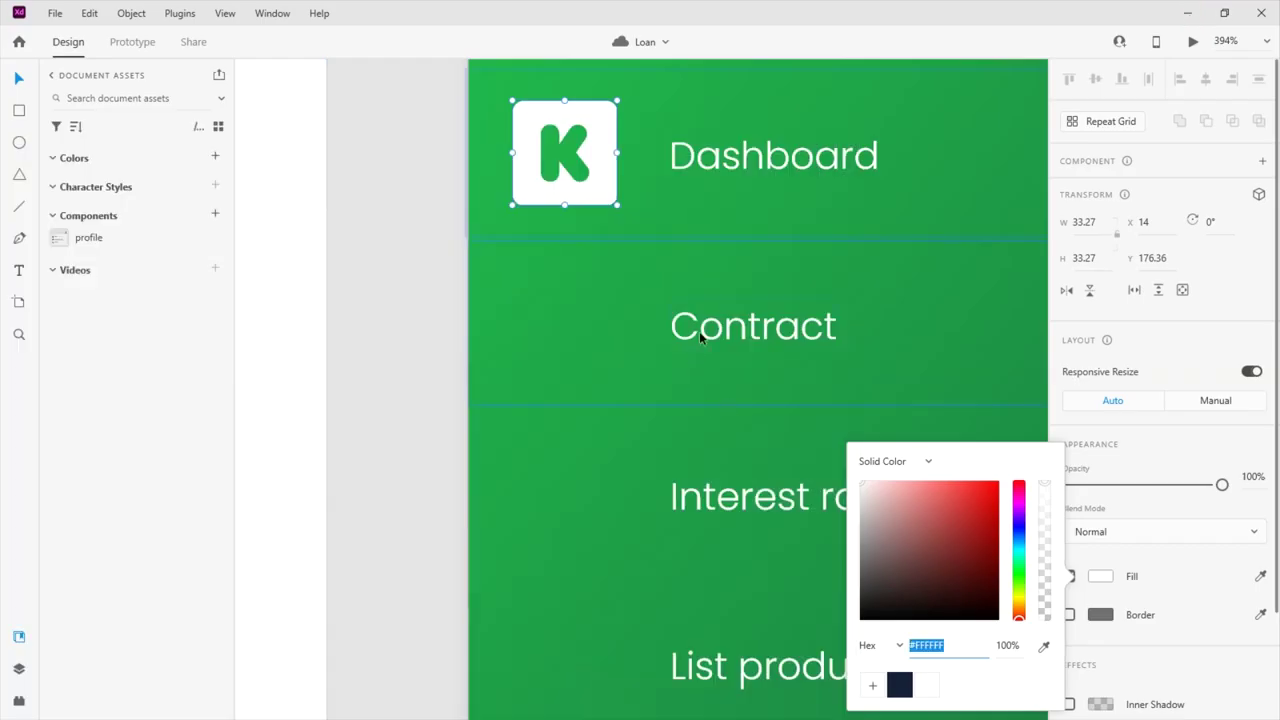
# Paste the file-signature icon and size and position it to the left of Contract
pyautogui.click(686, 340)
pyautogui.hotkey('ctrl', 'v')
pyautogui.scroll(-5, 594, 357)
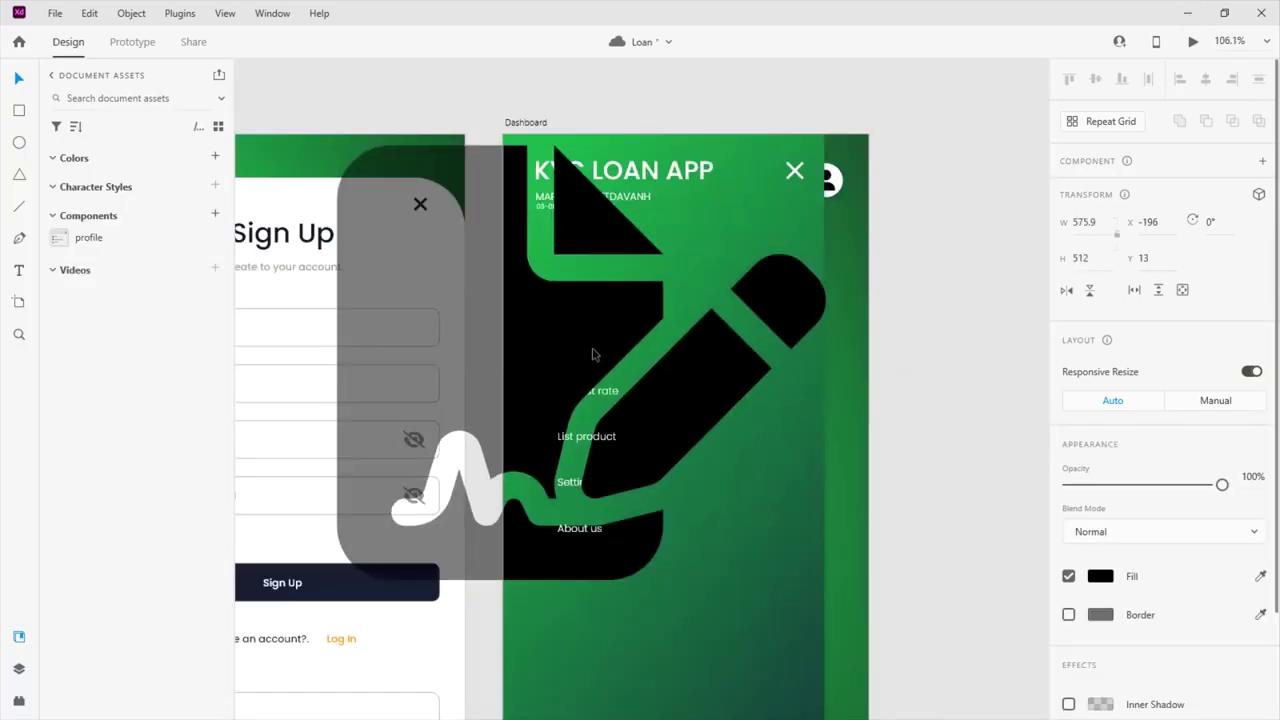
pyautogui.moveTo(825, 578); pyautogui.dragTo(598, 378)
pyautogui.scroll(5, 590, 370)
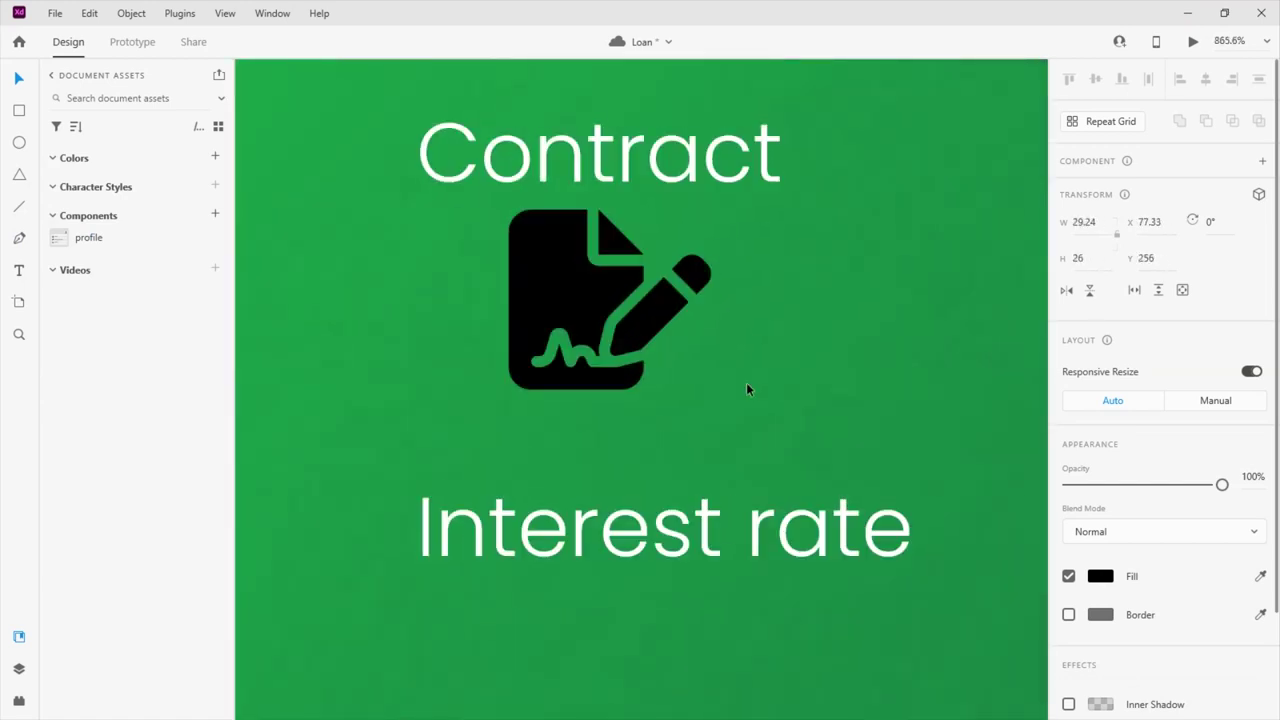
pyautogui.scroll(-3, 590, 370)
pyautogui.moveTo(700, 362); pyautogui.dragTo(545, 308)
pyautogui.moveTo(607, 343); pyautogui.dragTo(625, 353)
pyautogui.moveTo(568, 320); pyautogui.dragTo(570, 314)
# Add vertical guides along the icon column and fill the signature icon #FFFFFF
pyautogui.moveTo(491, 316); pyautogui.dragTo(607, 345)
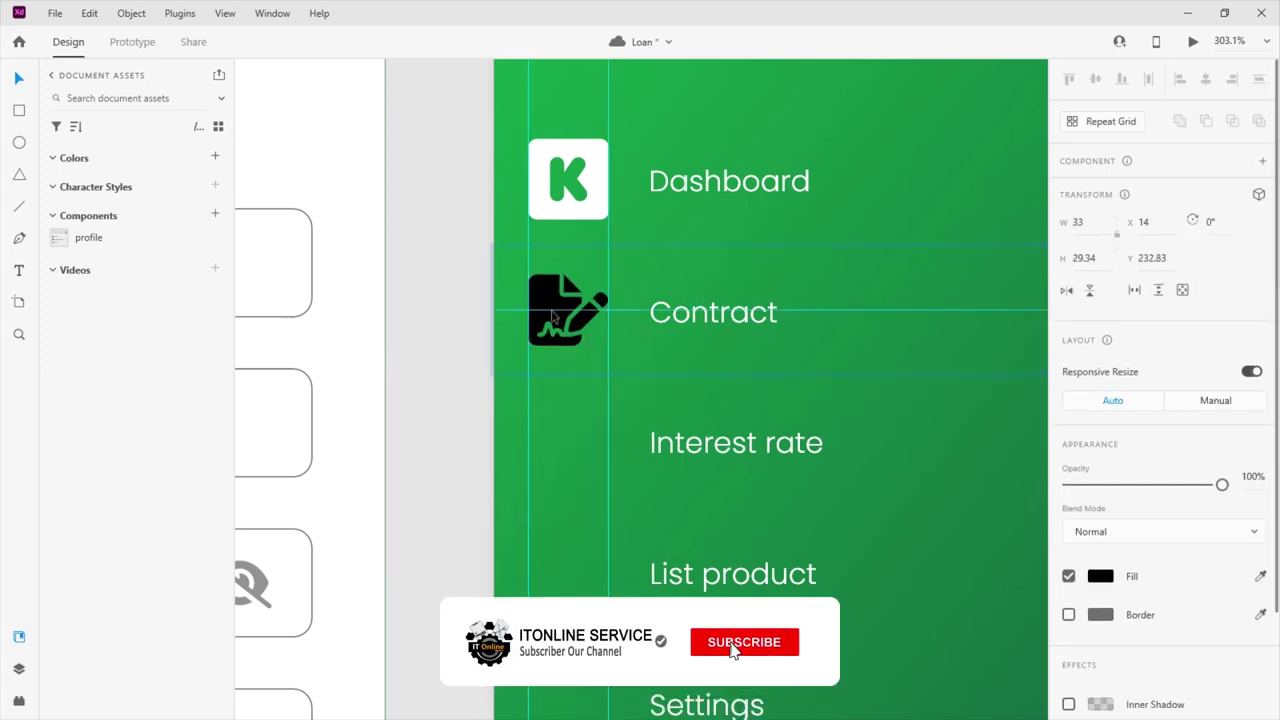
pyautogui.click(553, 315)
pyautogui.click(1100, 576)
pyautogui.write('ffffff')
pyautogui.press('Return')
pyautogui.scroll(-2, 593, 425)
pyautogui.scroll(-2, 593, 418)
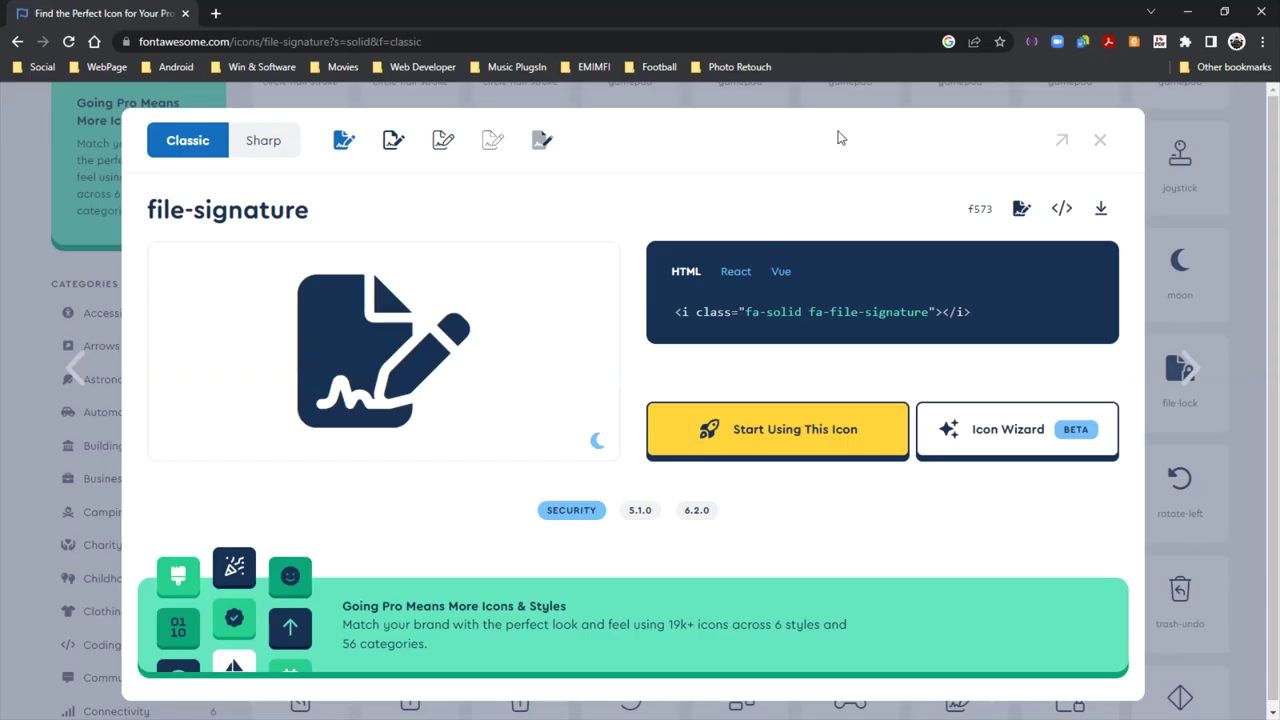
pyautogui.click(1100, 140)
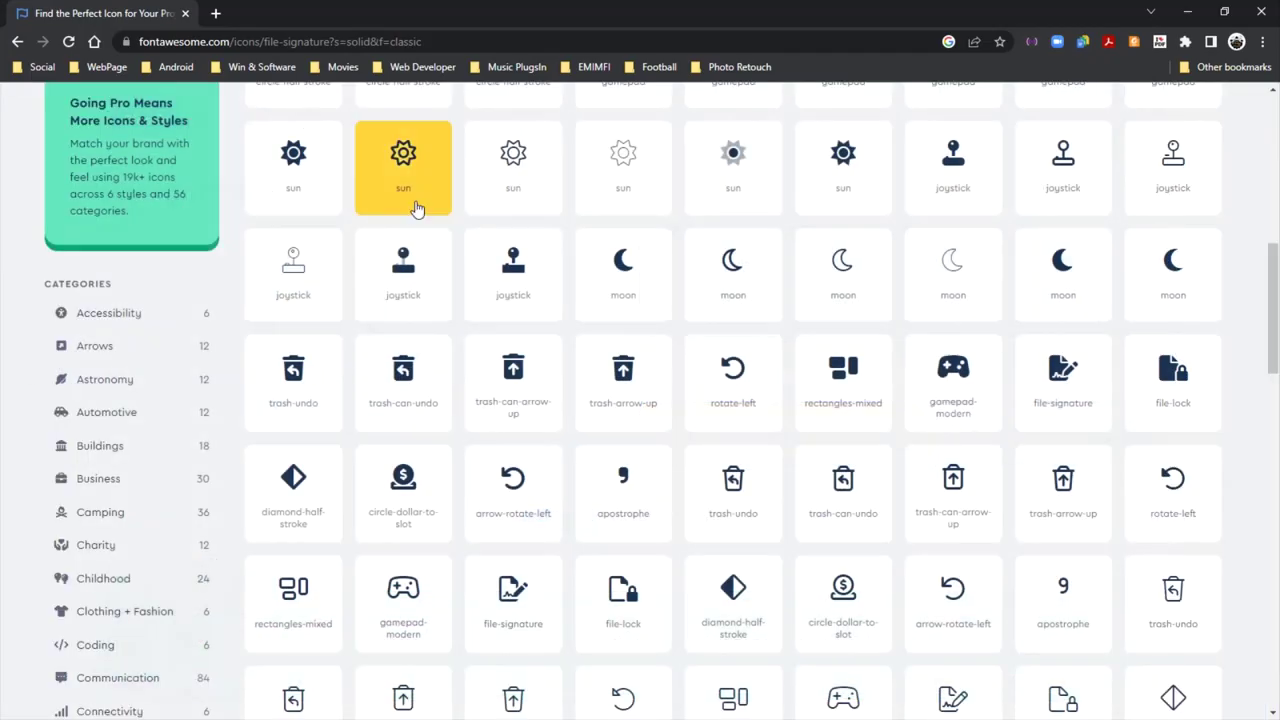
# Search Font Awesome for 'intere', limit results to free icons, and browse them
pyautogui.scroll(10, 640, 300)
pyautogui.moveTo(449, 191); pyautogui.dragTo(271, 195)
pyautogui.write('inter')
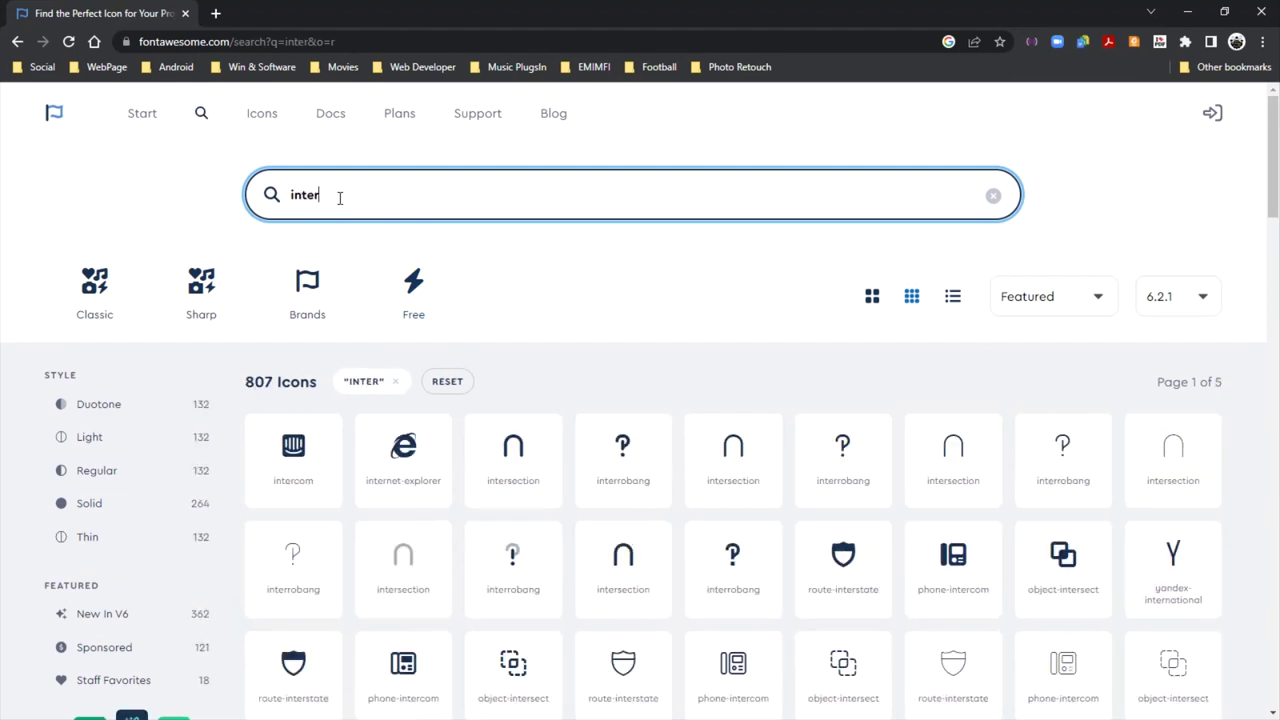
pyautogui.write('e')
pyautogui.click(440, 303)
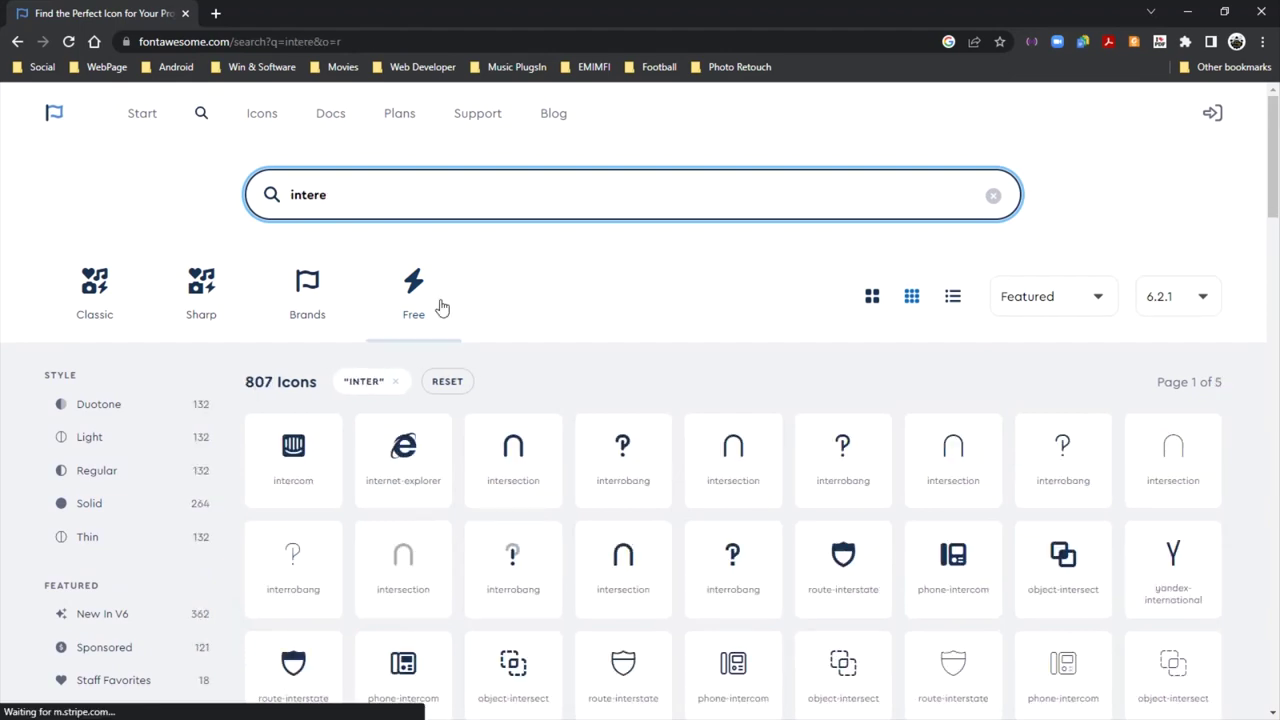
pyautogui.scroll(-1, 447, 310)
pyautogui.scroll(-5, 448, 315)
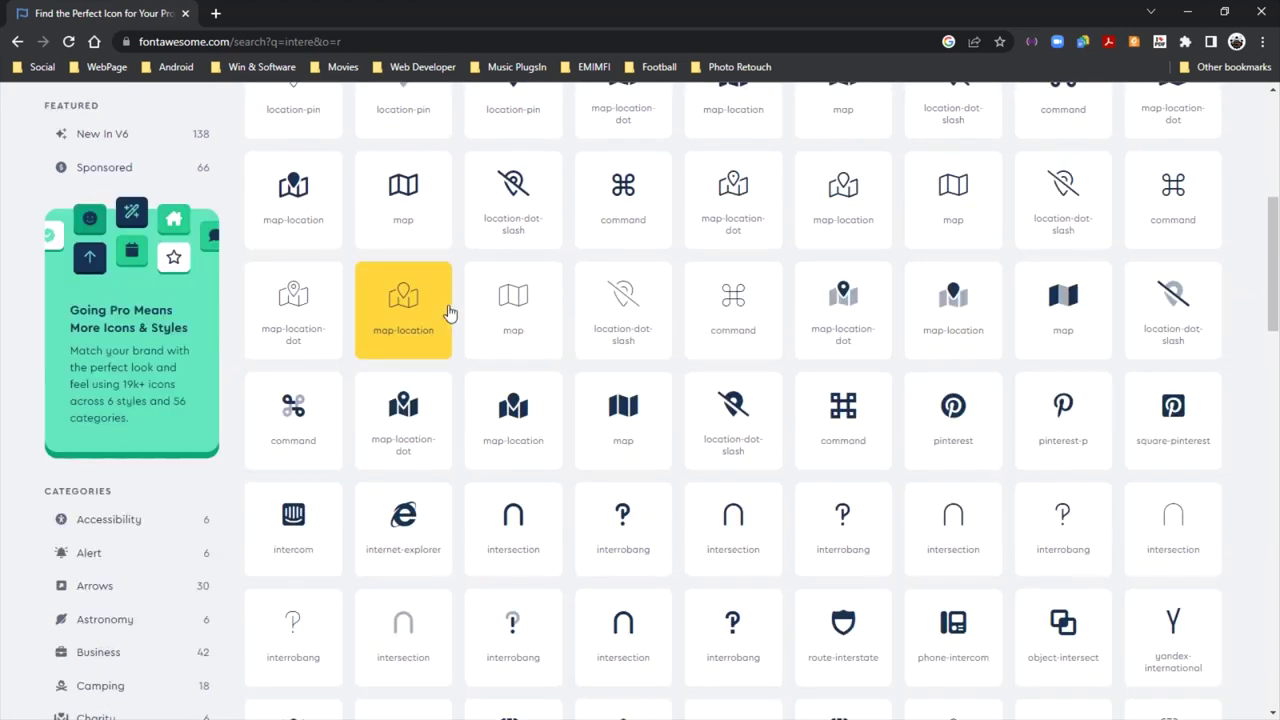
pyautogui.scroll(-3, 451, 311)
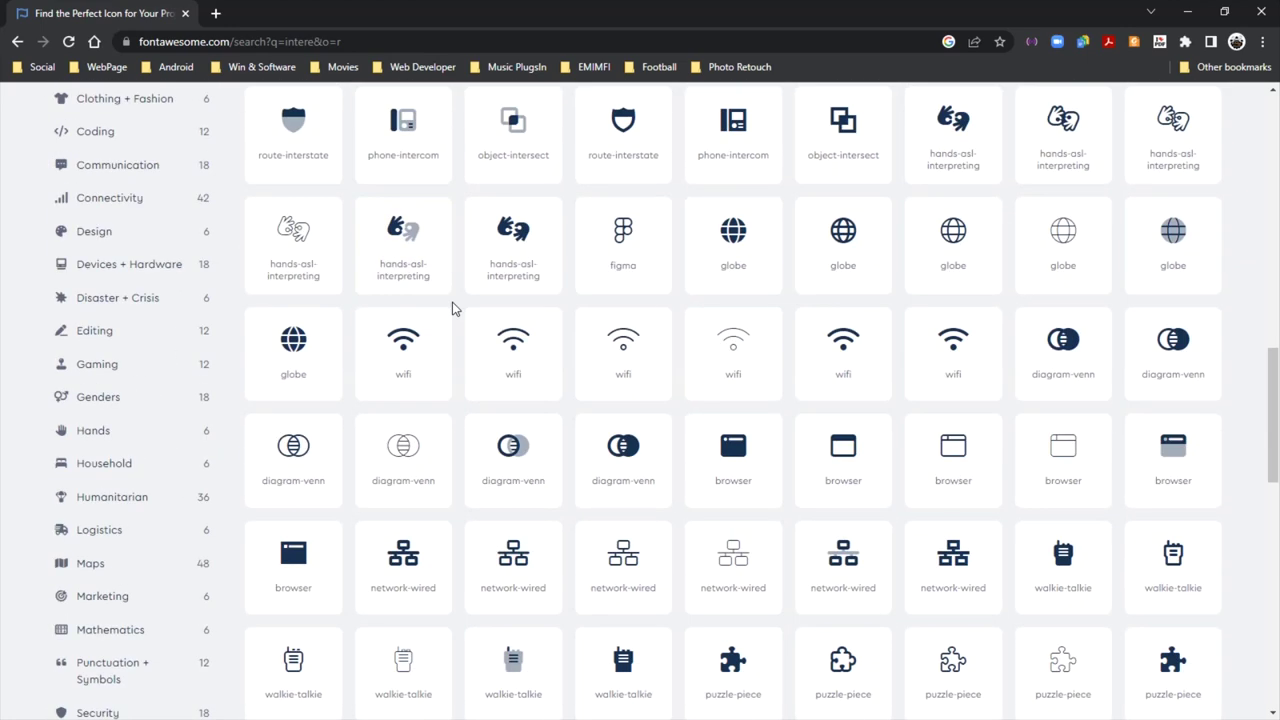
pyautogui.scroll(-5, 452, 308)
pyautogui.scroll(-1, 453, 306)
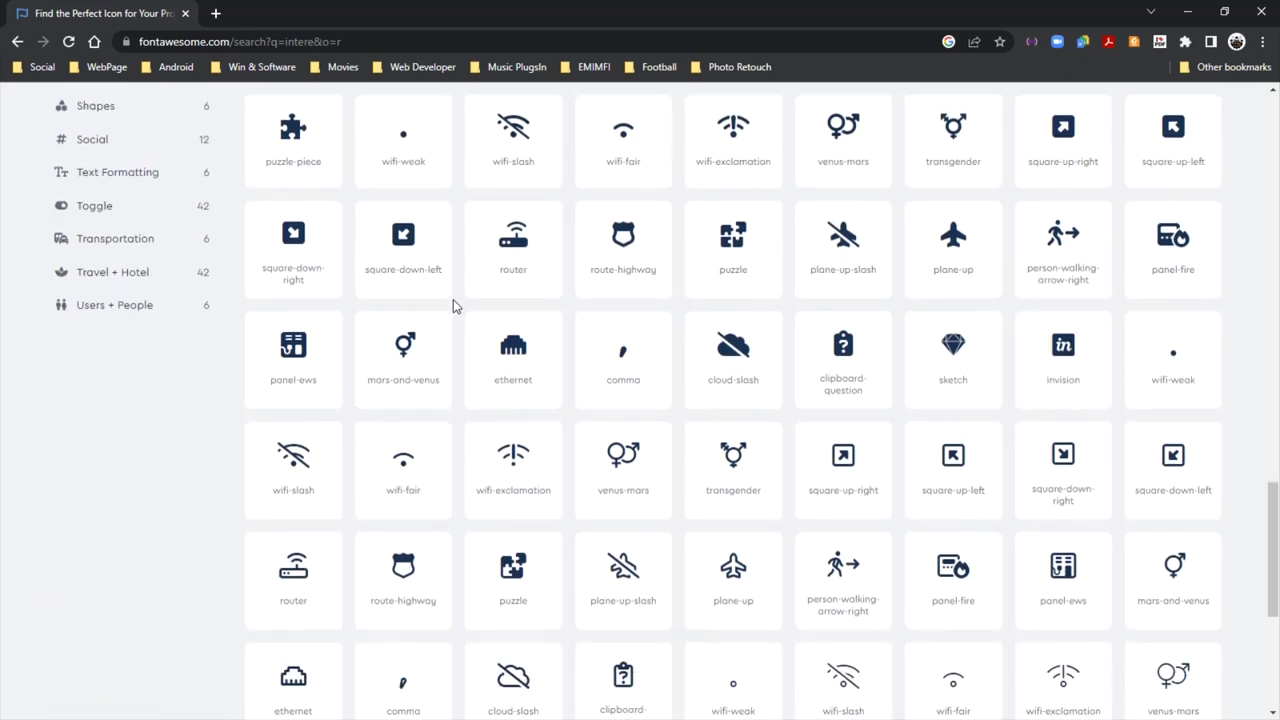
pyautogui.scroll(-4, 453, 300)
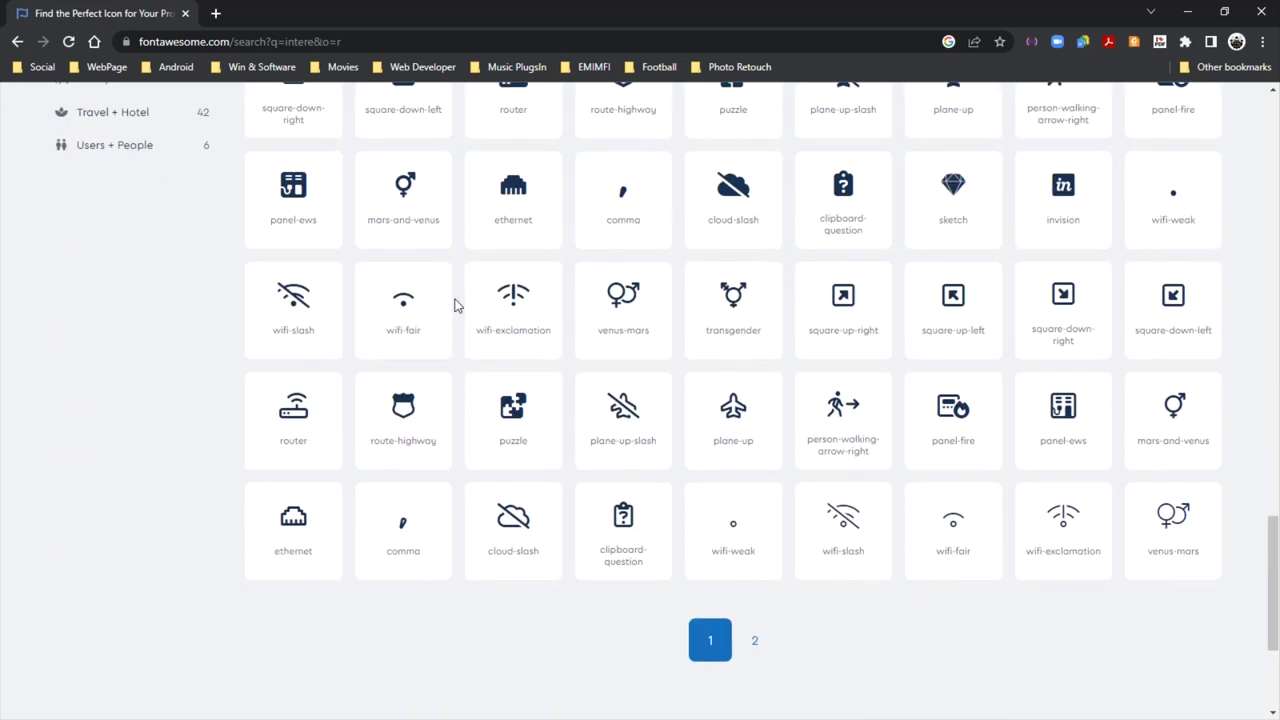
pyautogui.scroll(4, 455, 300)
pyautogui.scroll(15, 455, 300)
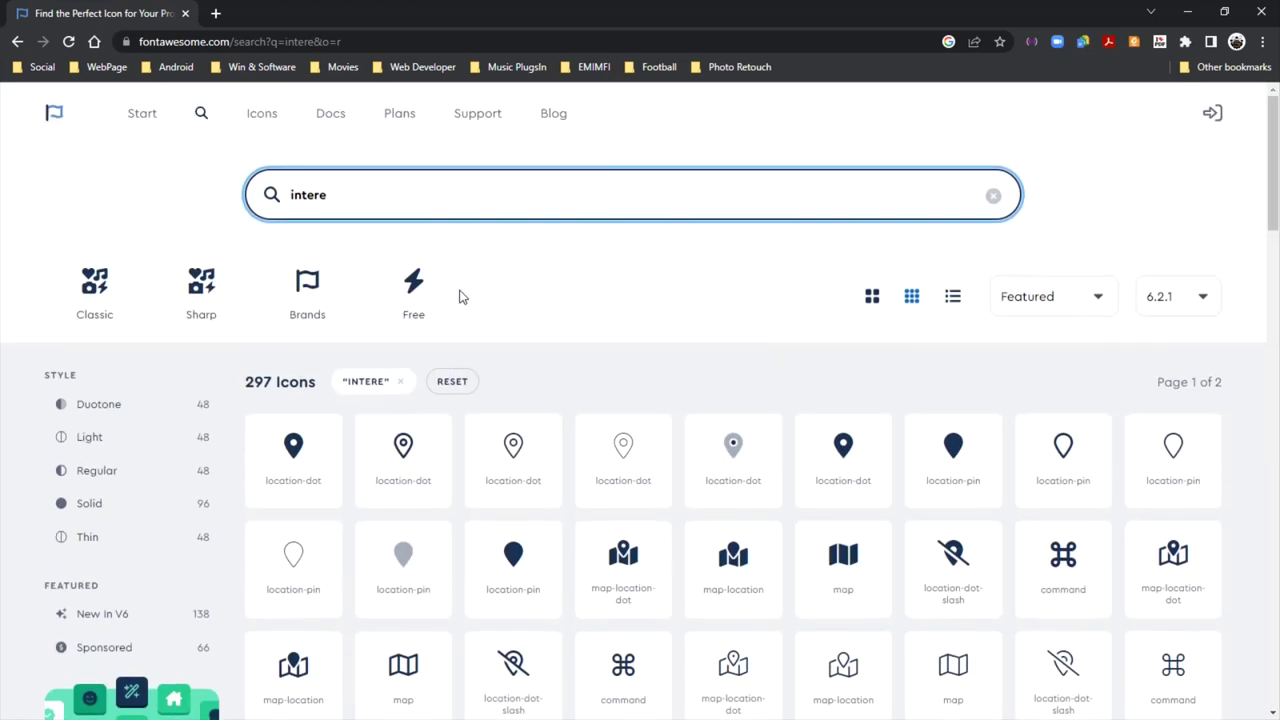
# Change the search to 'rate' and browse the 1,220 matching icons
pyautogui.write('ate')
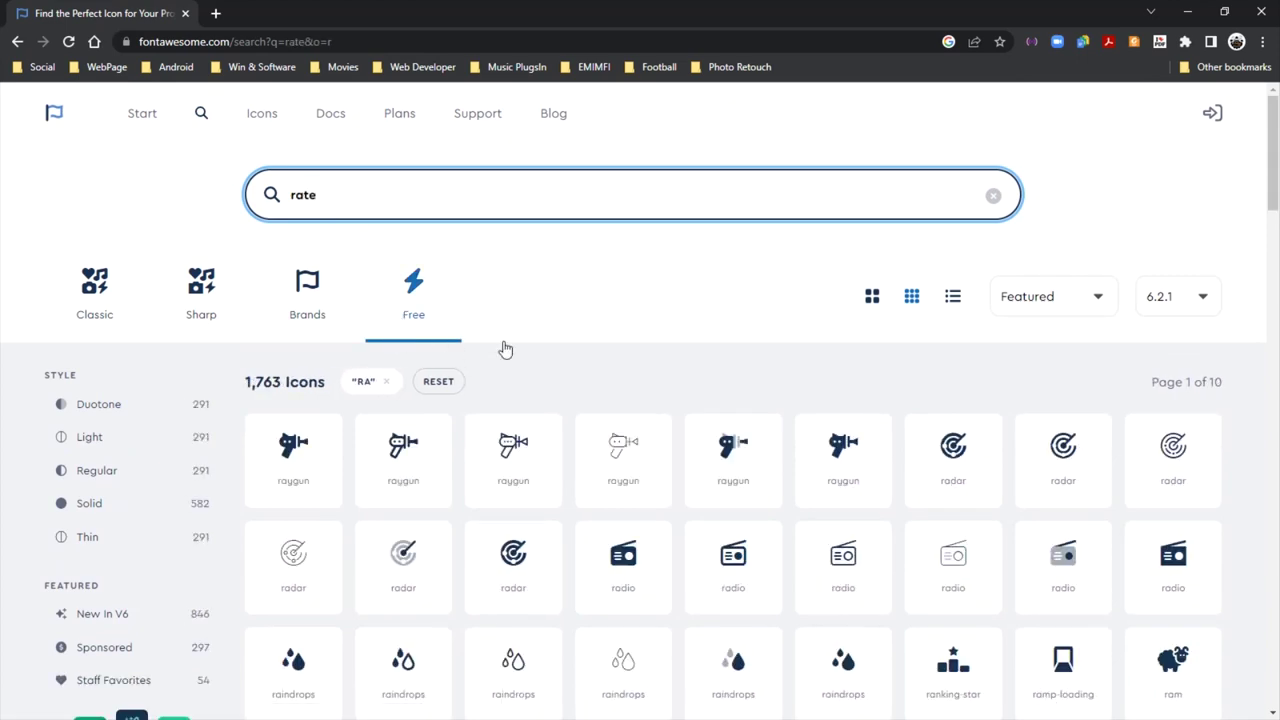
pyautogui.scroll(-2, 480, 350)
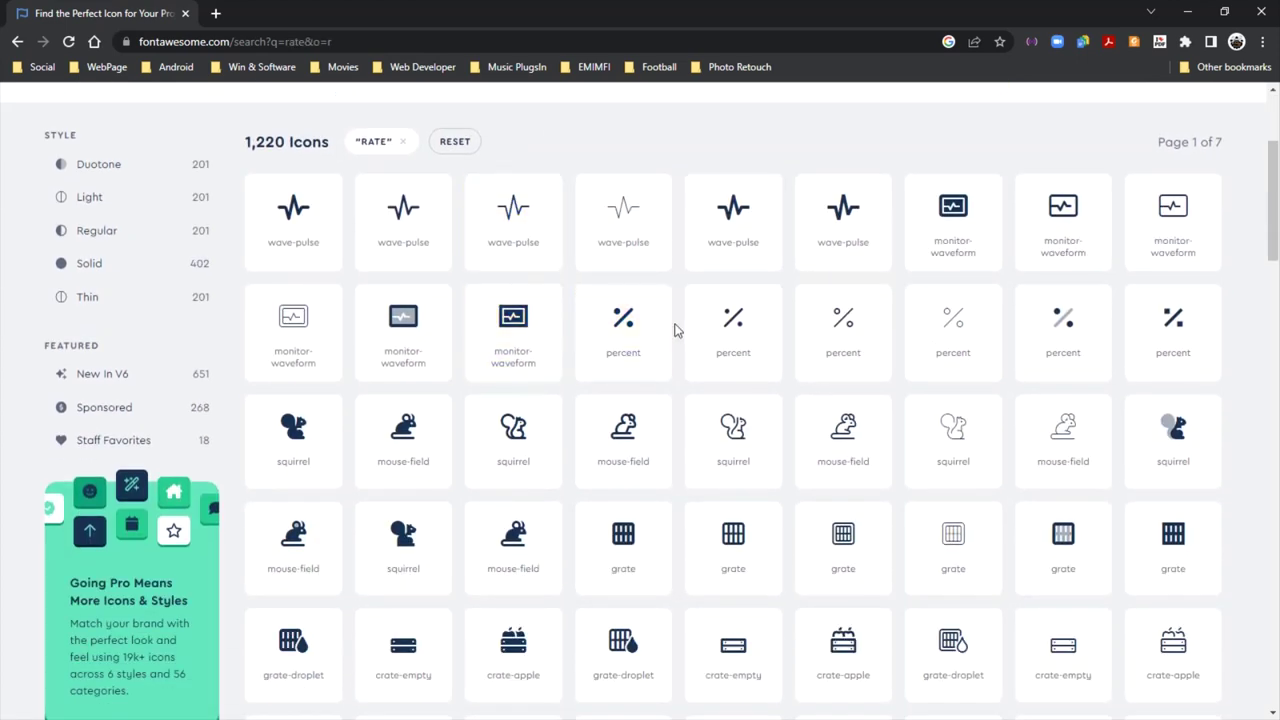
pyautogui.scroll(-6, 530, 323)
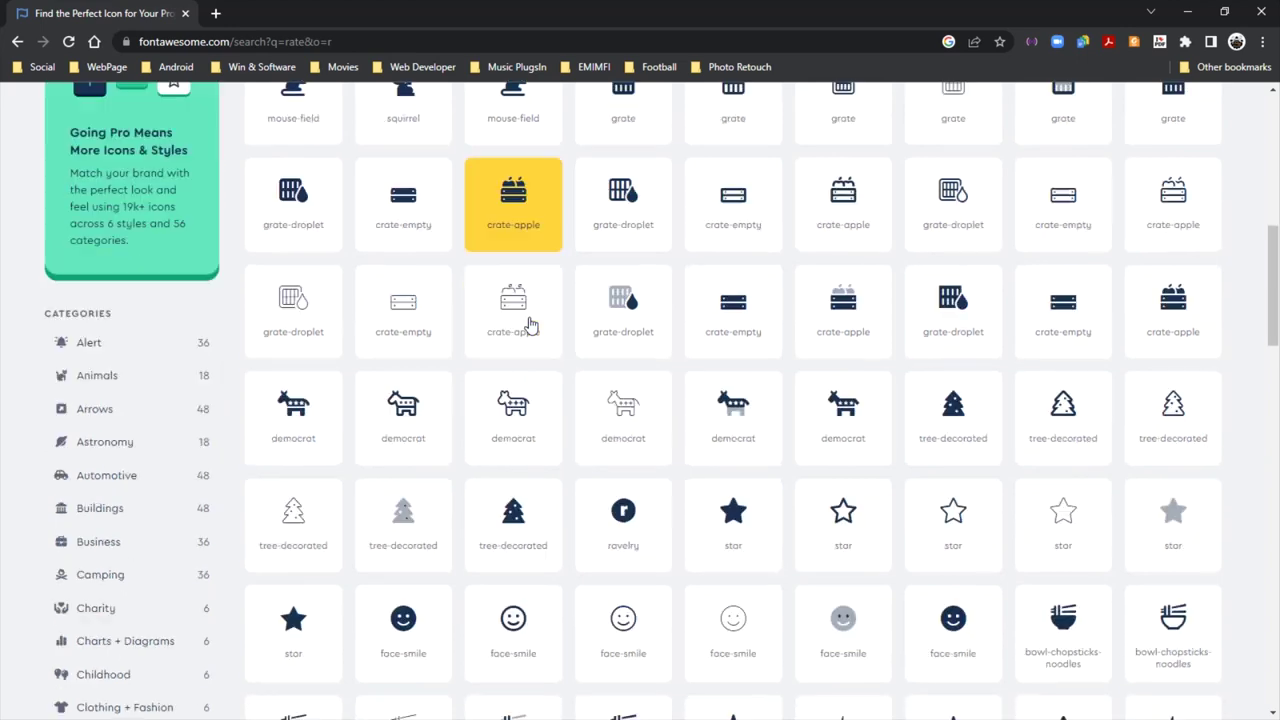
pyautogui.scroll(-4, 530, 323)
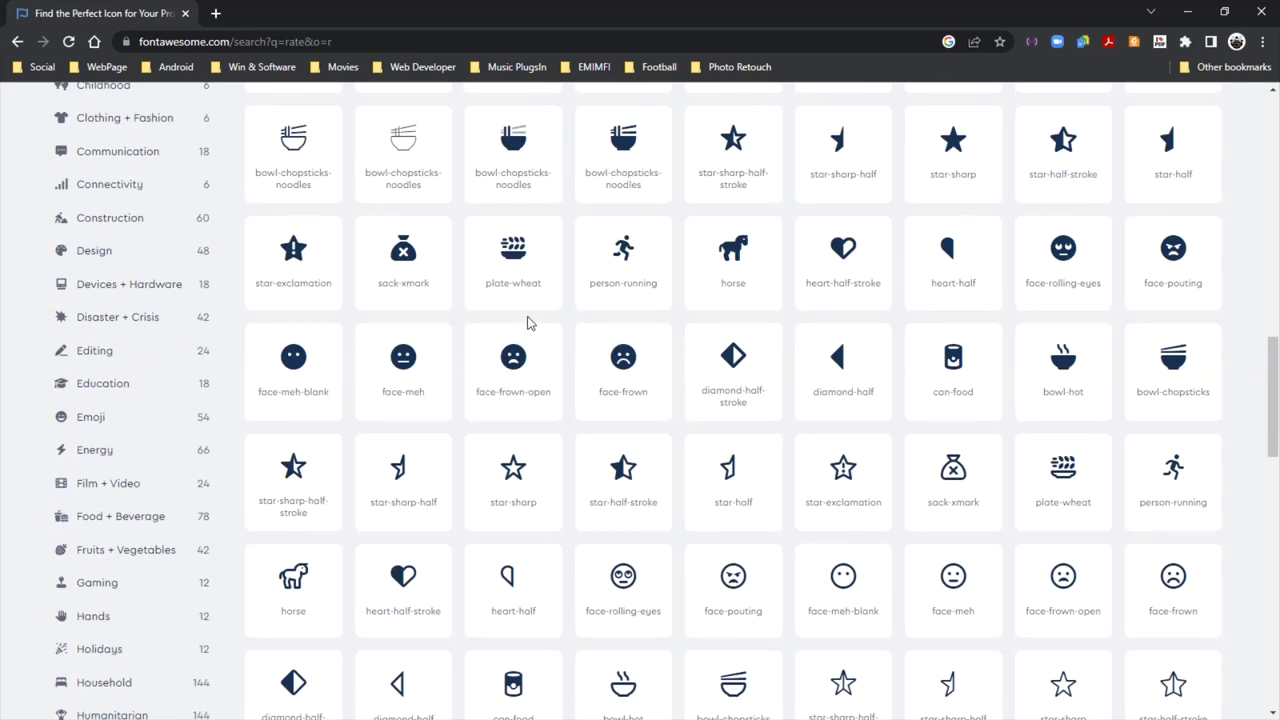
pyautogui.scroll(-2, 530, 323)
pyautogui.scroll(10, 530, 323)
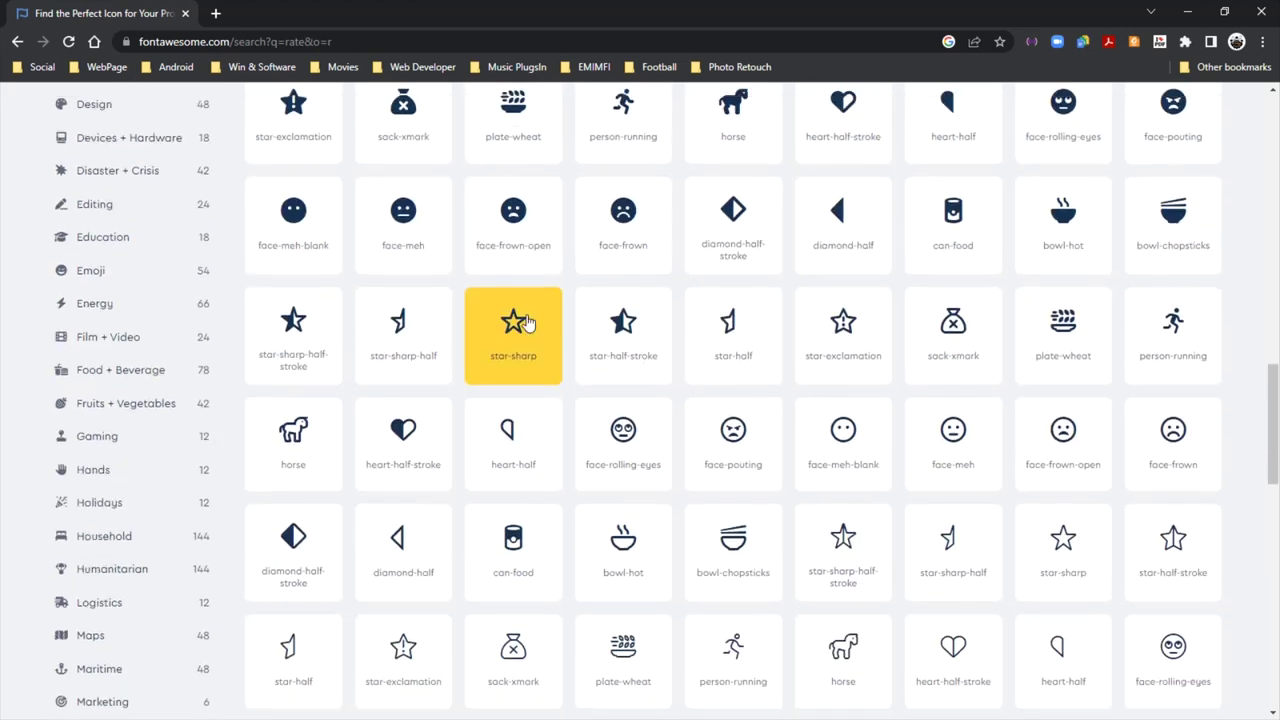
pyautogui.scroll(3, 528, 323)
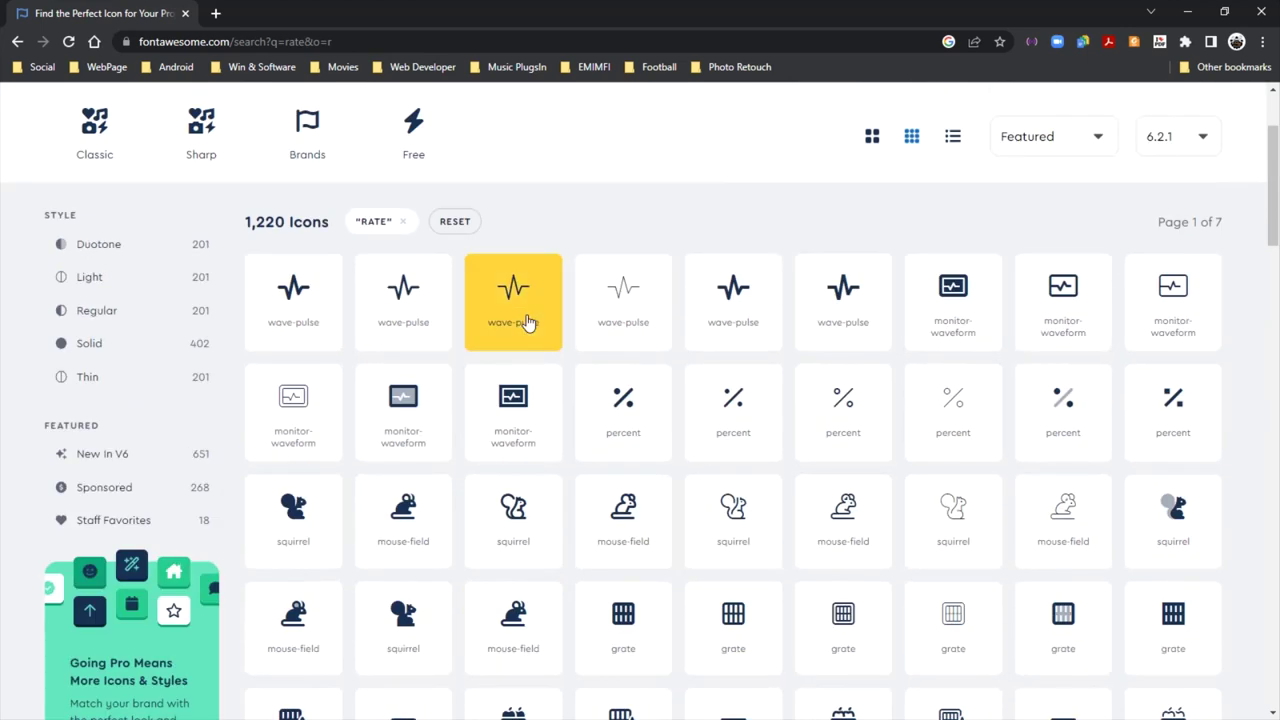
pyautogui.scroll(-1, 943, 300)
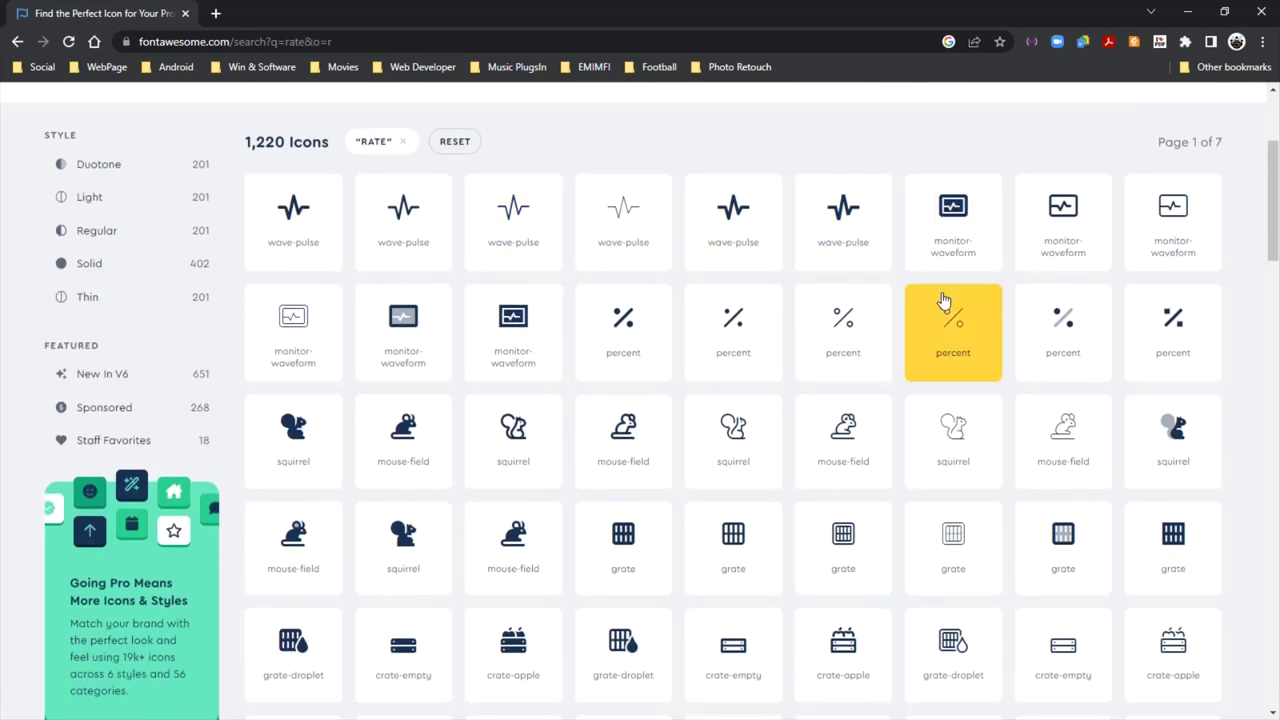
pyautogui.scroll(-2, 943, 300)
pyautogui.scroll(-10, 943, 300)
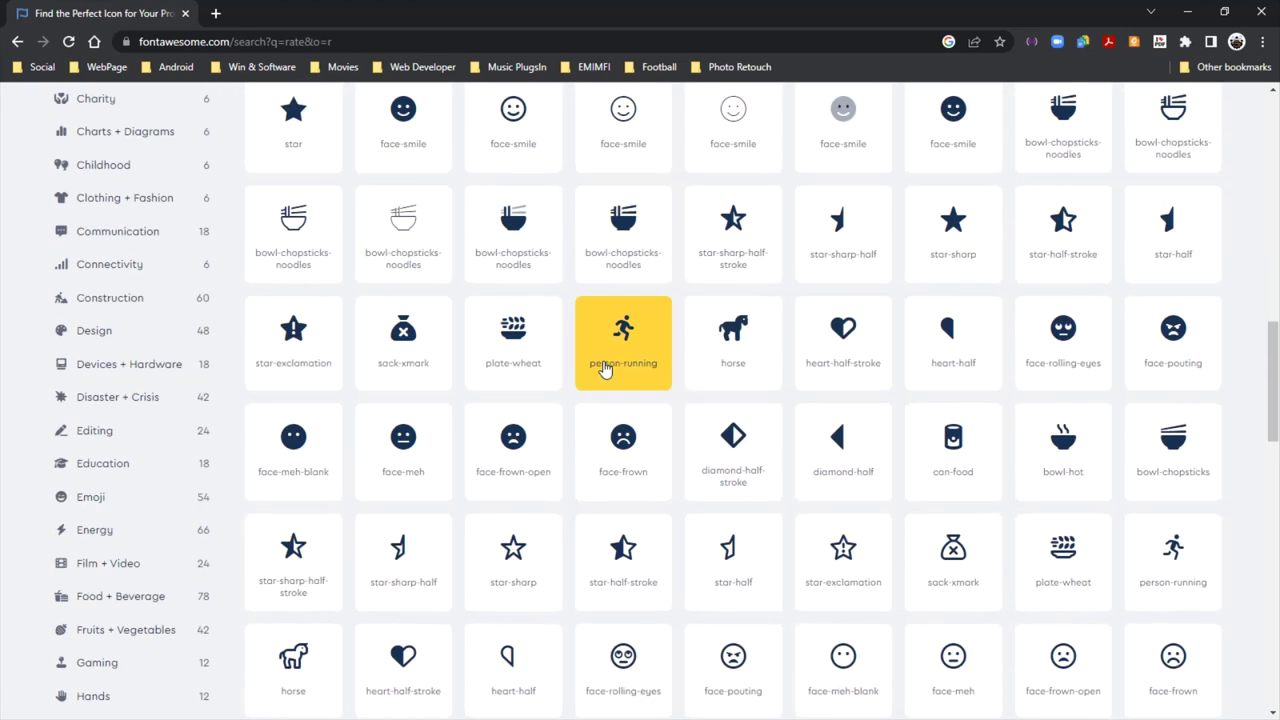
pyautogui.scroll(-10, 603, 370)
pyautogui.scroll(6, 603, 365)
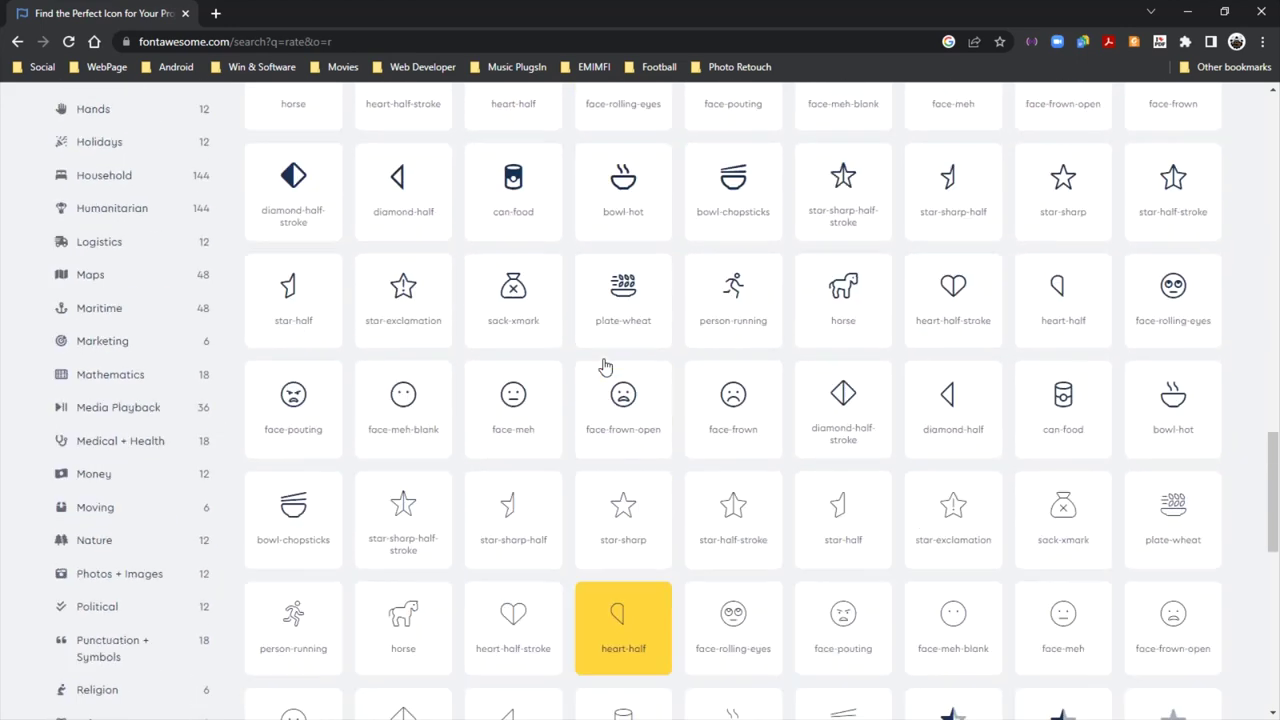
pyautogui.scroll(8, 603, 364)
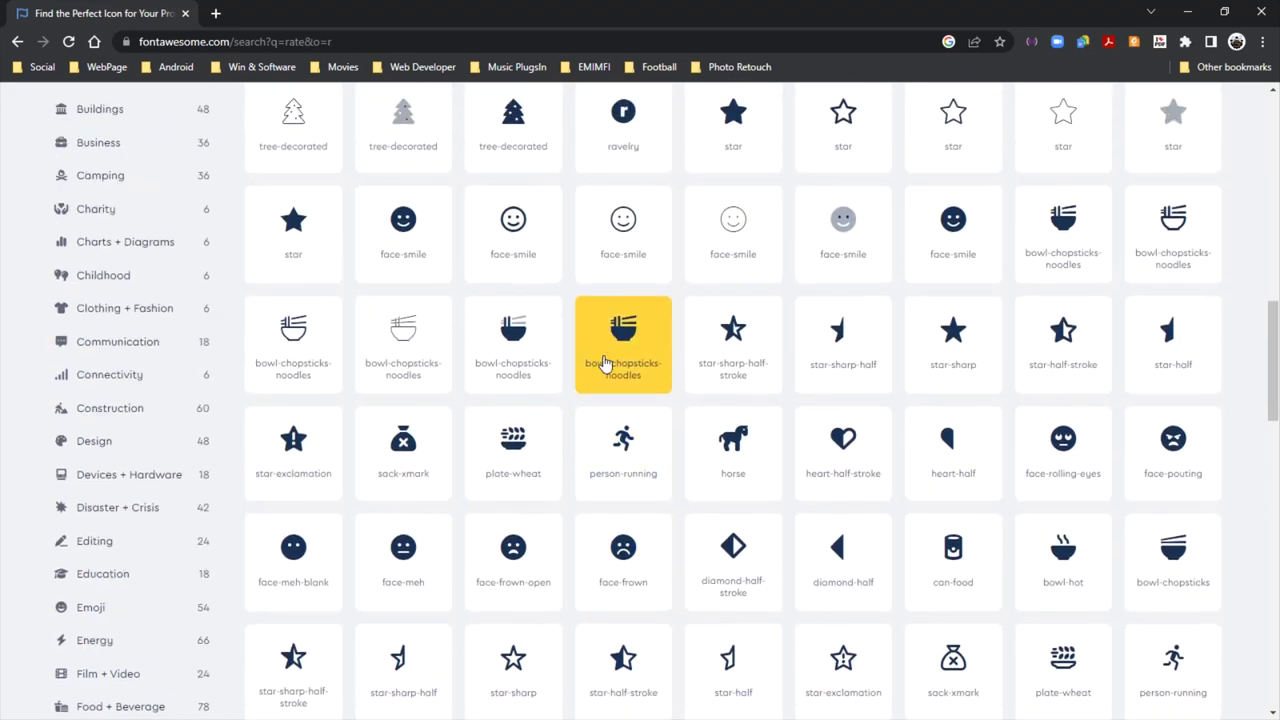
pyautogui.scroll(4, 603, 364)
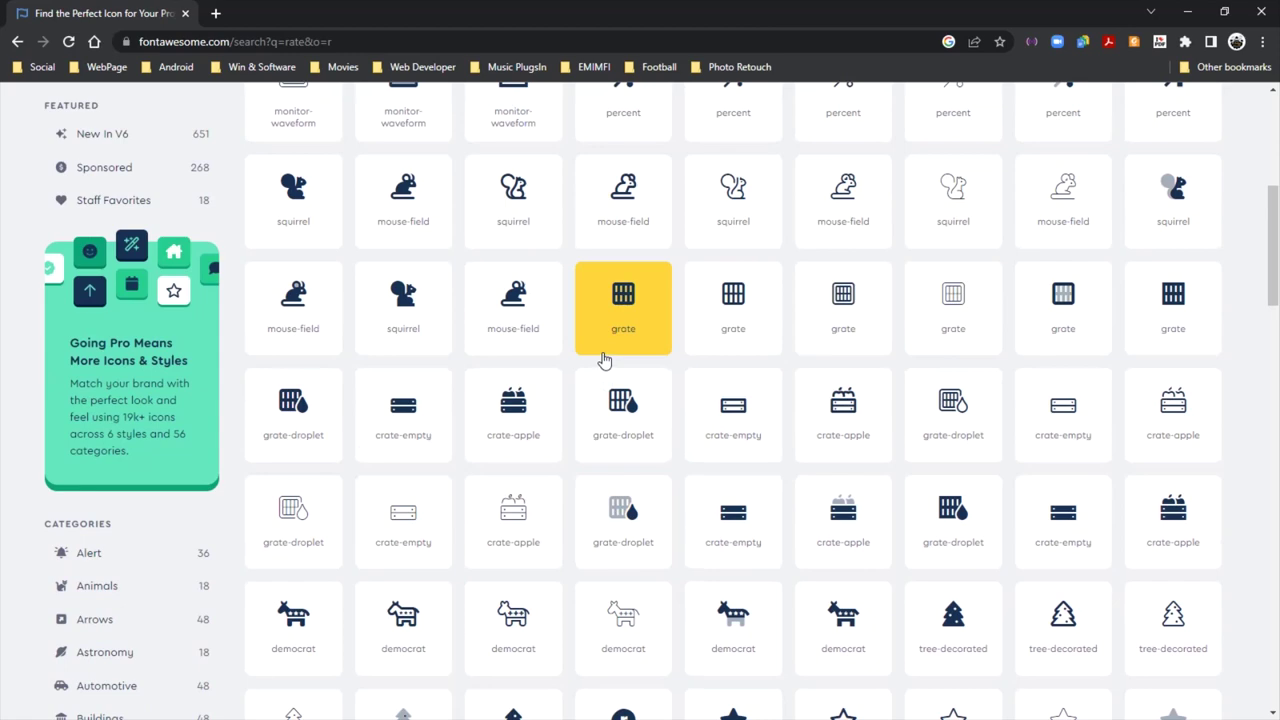
pyautogui.scroll(3, 608, 345)
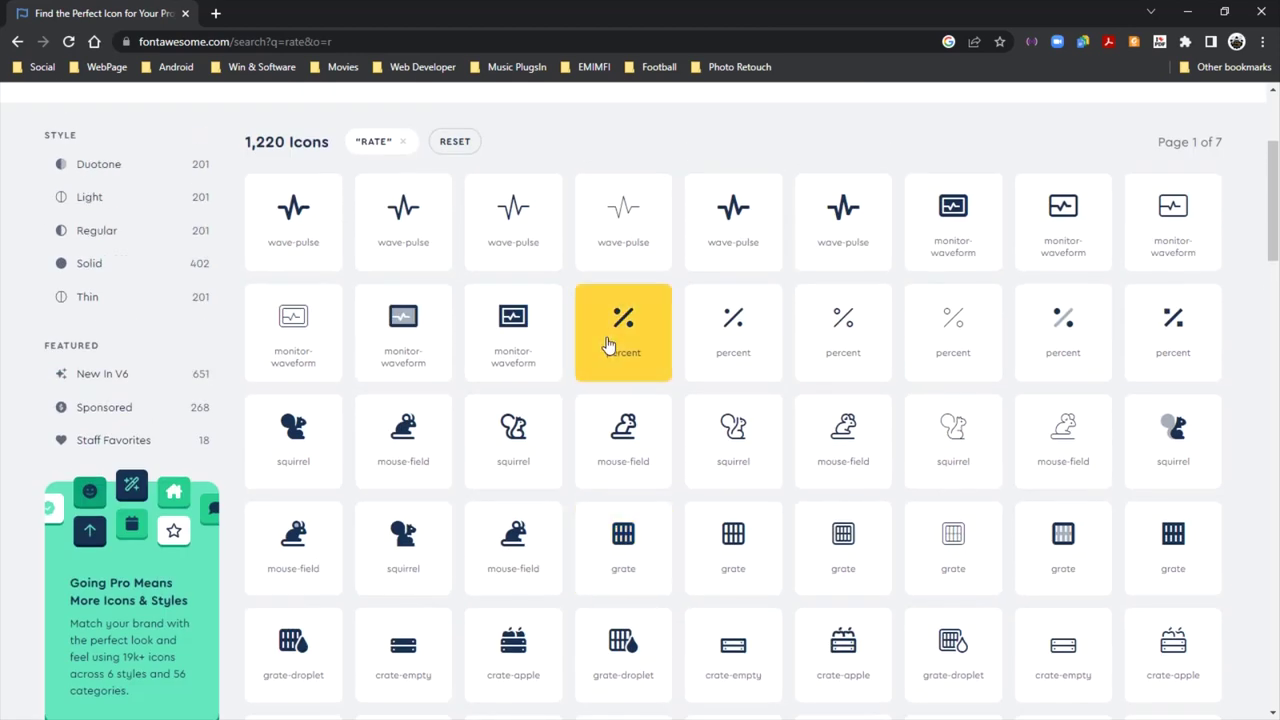
pyautogui.scroll(2, 608, 345)
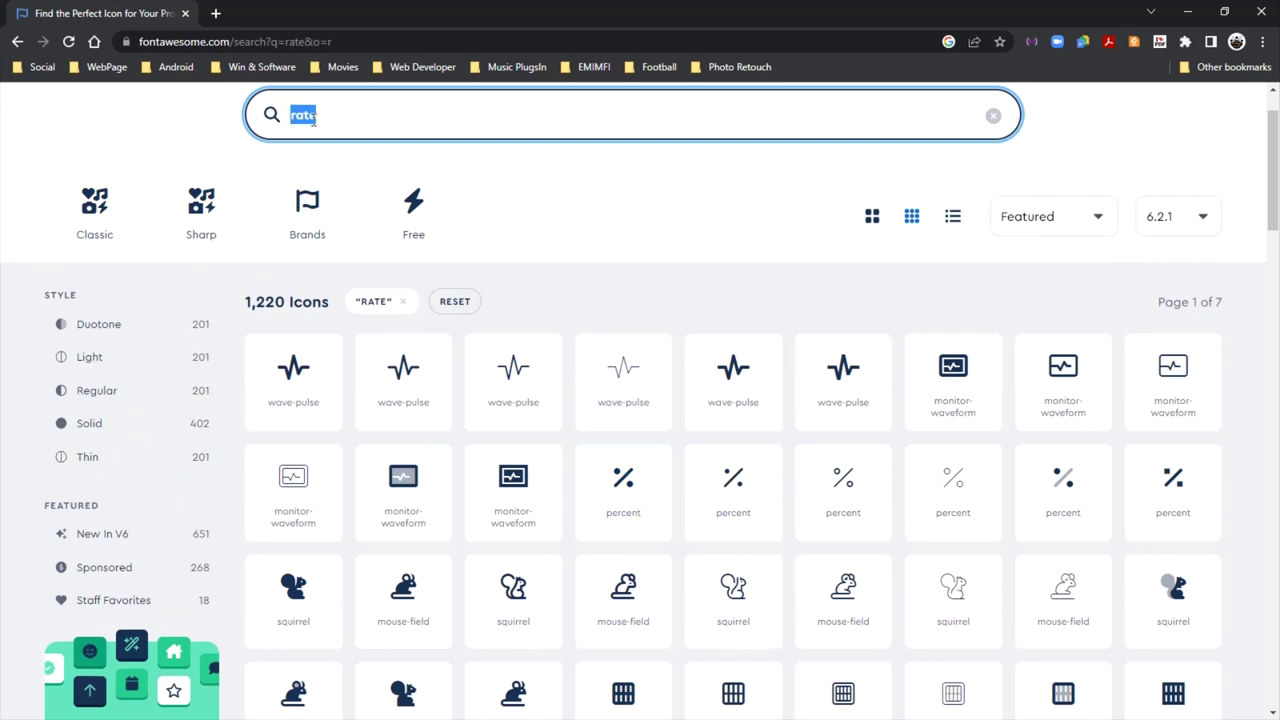
# Search 'percent' and try copying and downloading badge-percent, which is blocked as Pro-only
pyautogui.write('percent')
pyautogui.scroll(-3, 937, 297)
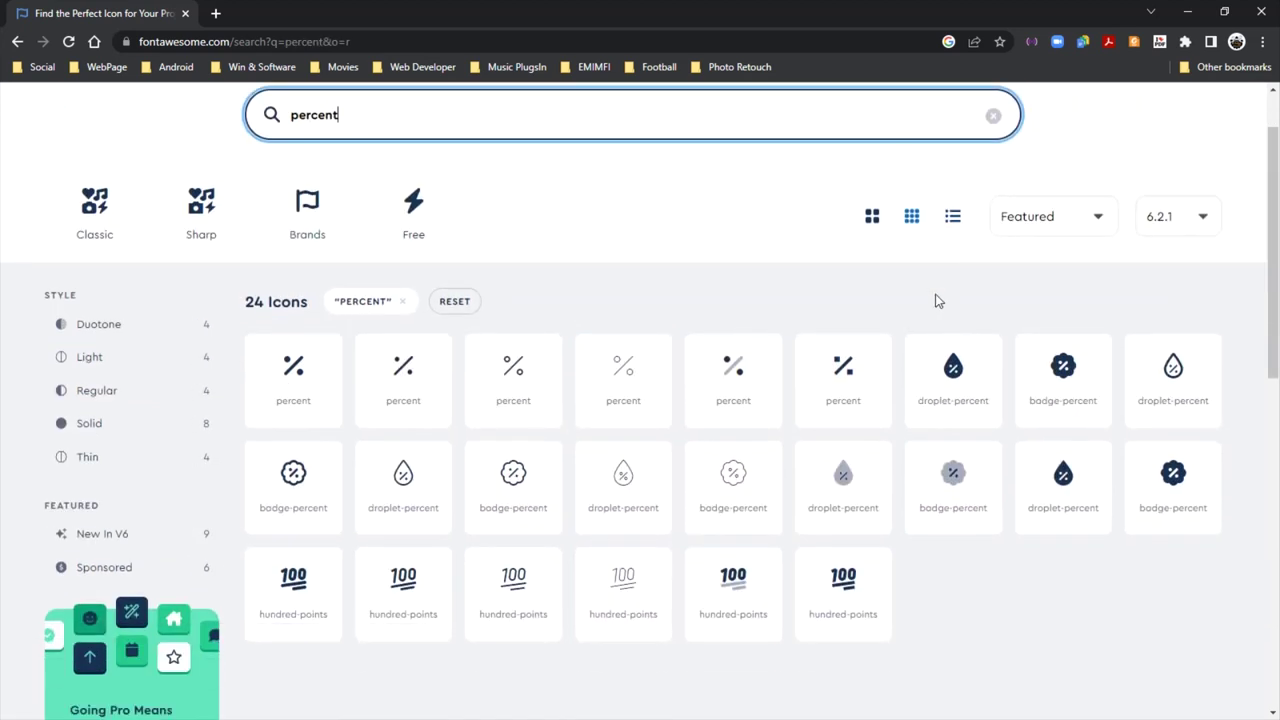
pyautogui.scroll(1, 935, 312)
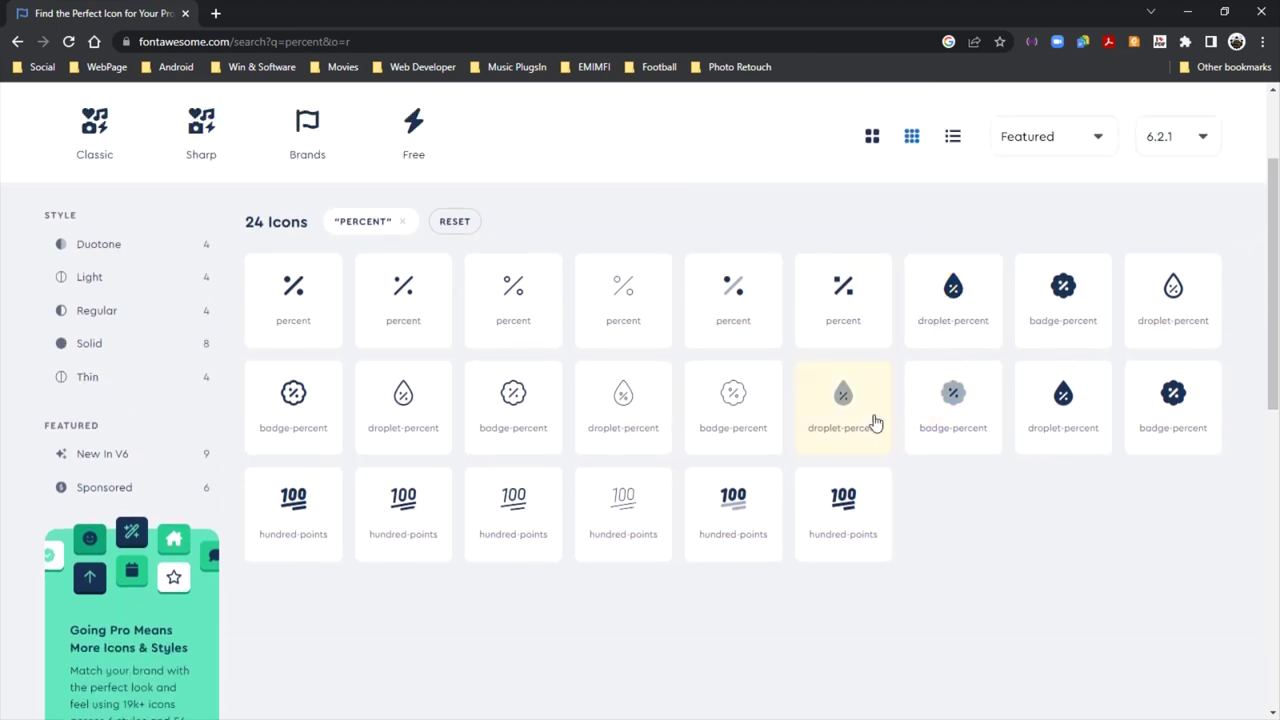
pyautogui.click(1060, 298)
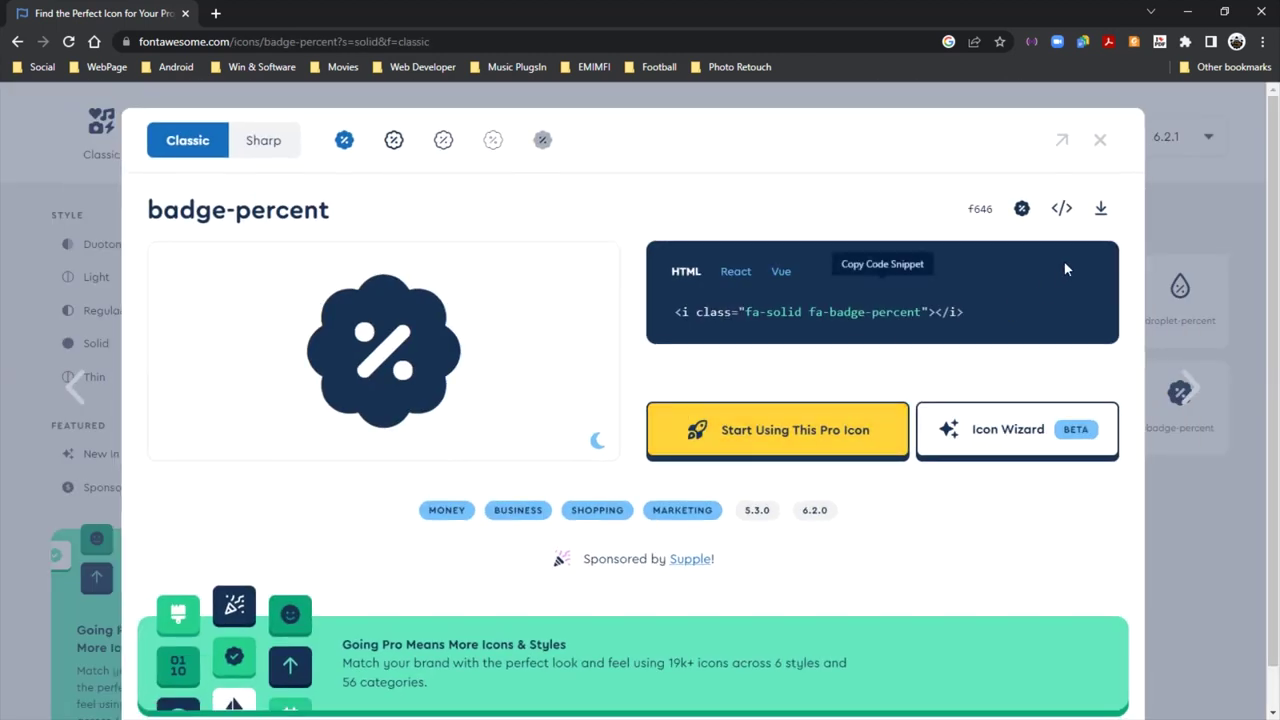
pyautogui.click(1058, 268)
pyautogui.click(1107, 140)
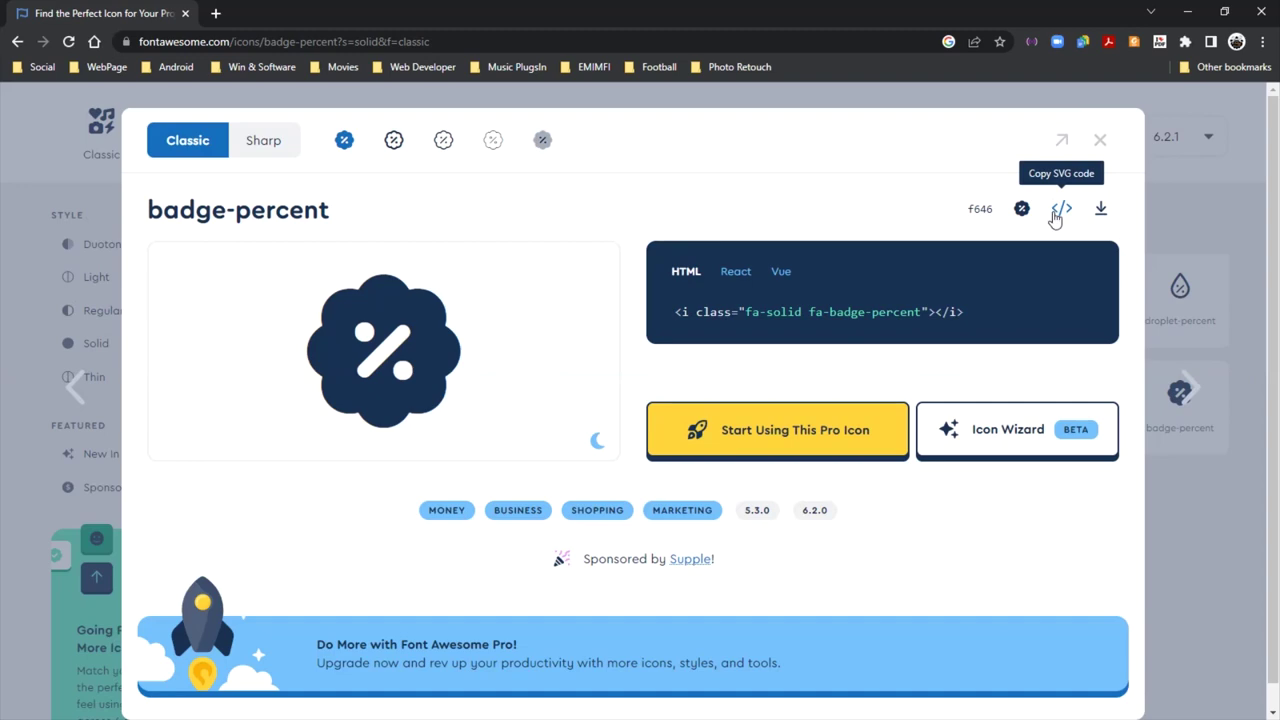
pyautogui.click(1058, 210)
pyautogui.click(1106, 147)
pyautogui.click(1094, 210)
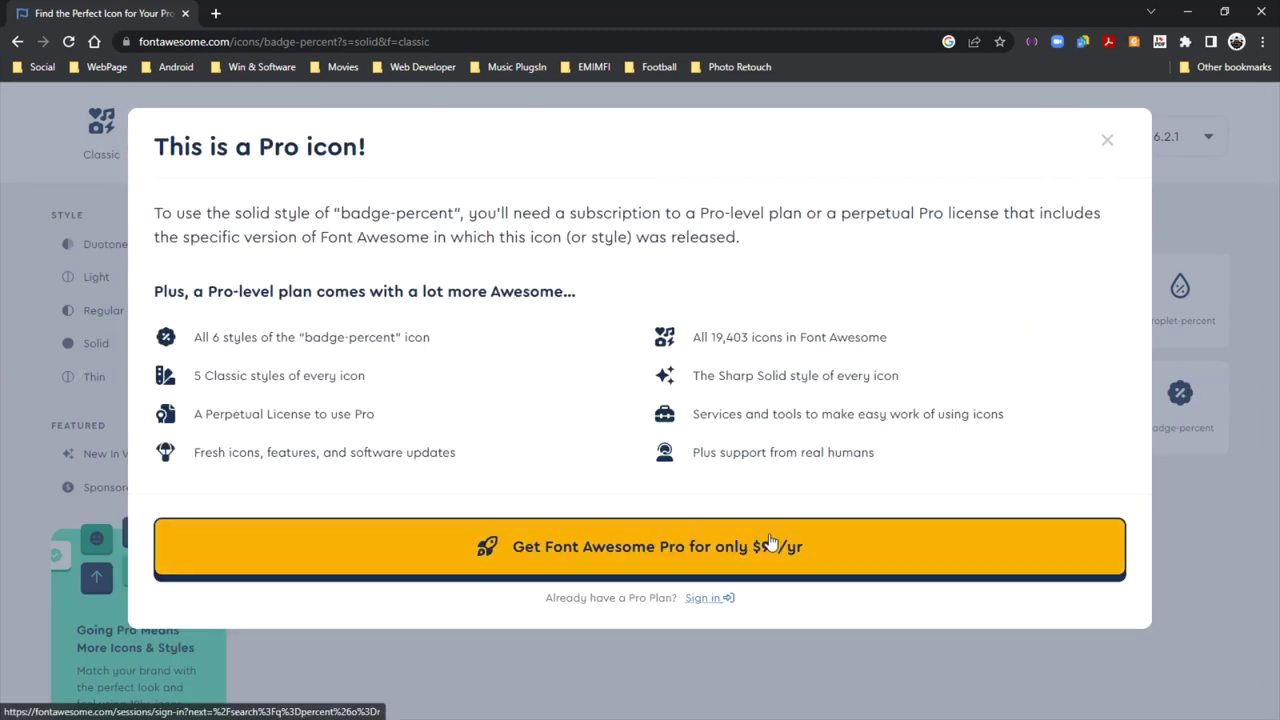
pyautogui.click(1107, 141)
pyautogui.click(1104, 147)
# Check droplet-percent, also Pro-only, then reopen the badge-percent icon details
pyautogui.click(966, 286)
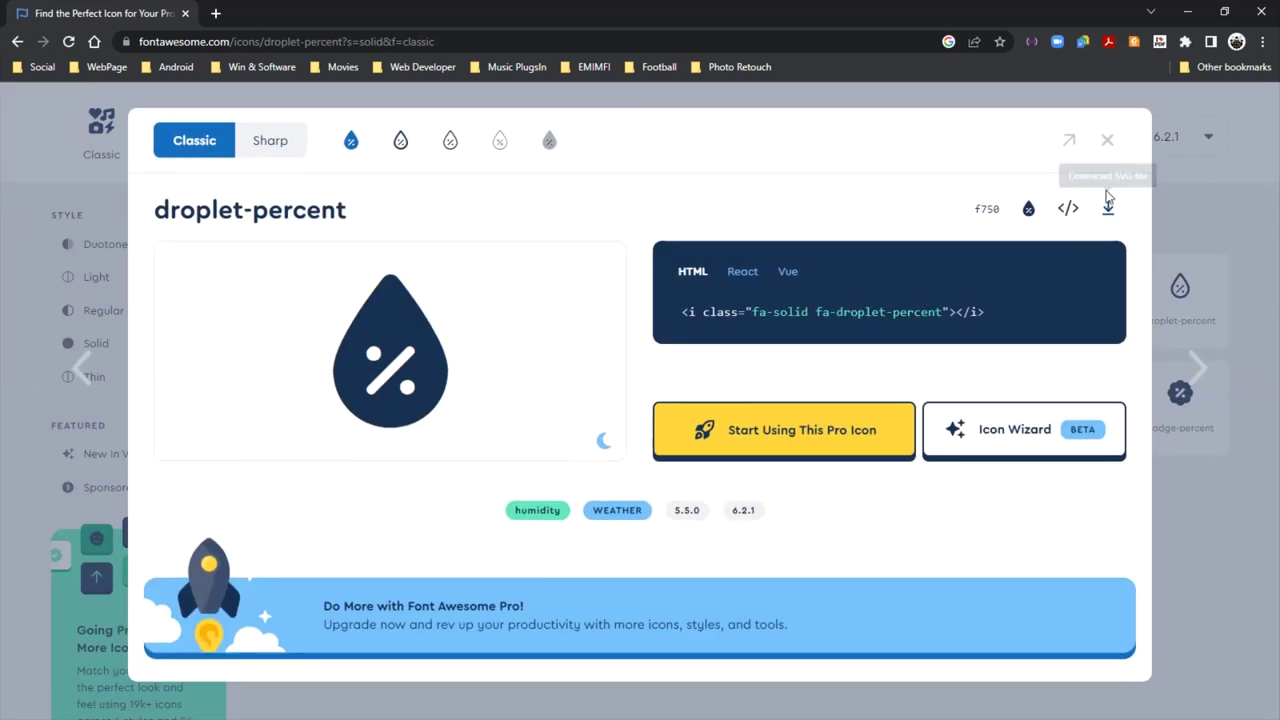
pyautogui.click(1100, 208)
pyautogui.click(1107, 145)
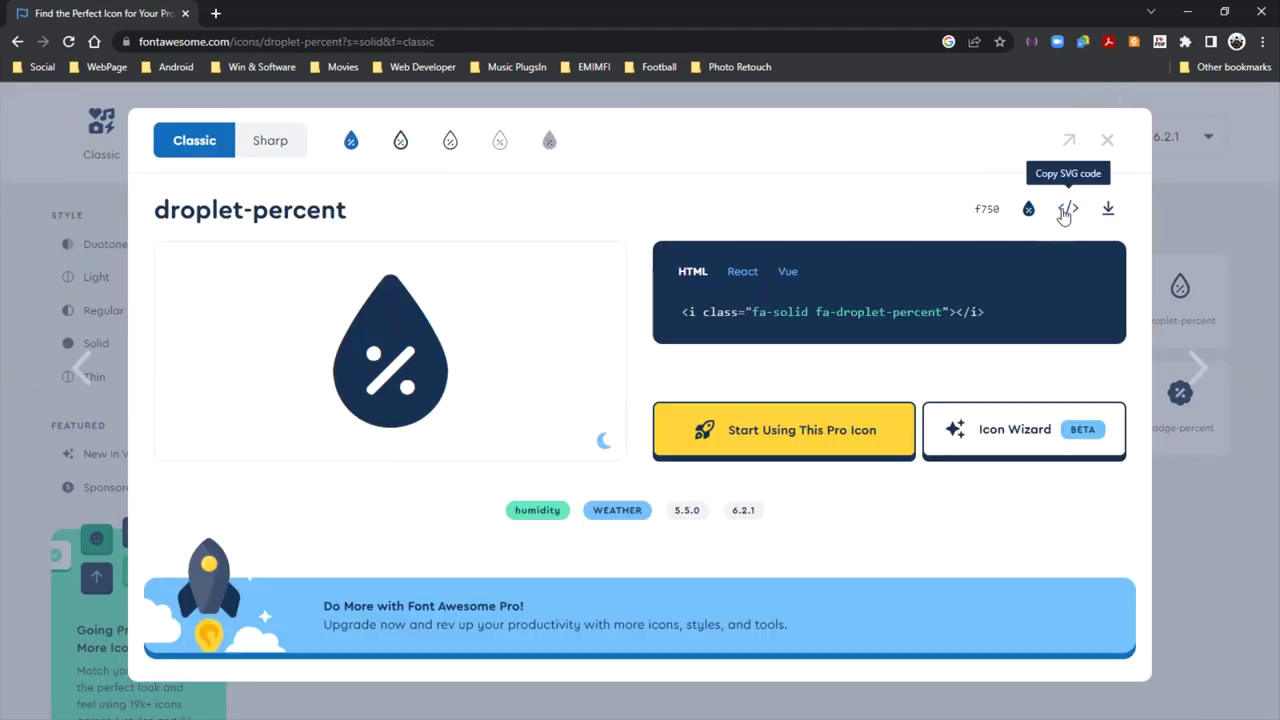
pyautogui.click(1114, 147)
pyautogui.click(1060, 294)
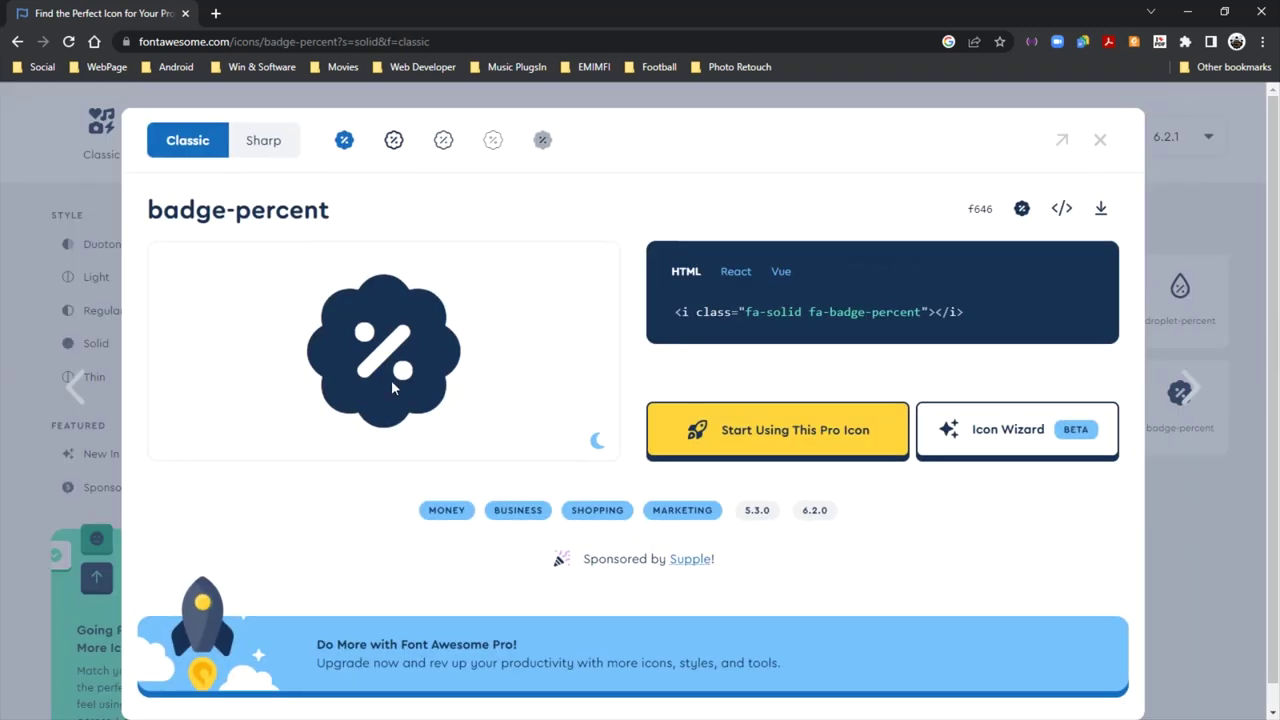
pyautogui.rightClick(416, 336)
pyautogui.click(425, 319)
# Check the Contract icon in Adobe XD, then close badge-percent and search Font Awesome for 'list'
pyautogui.click(1187, 12)
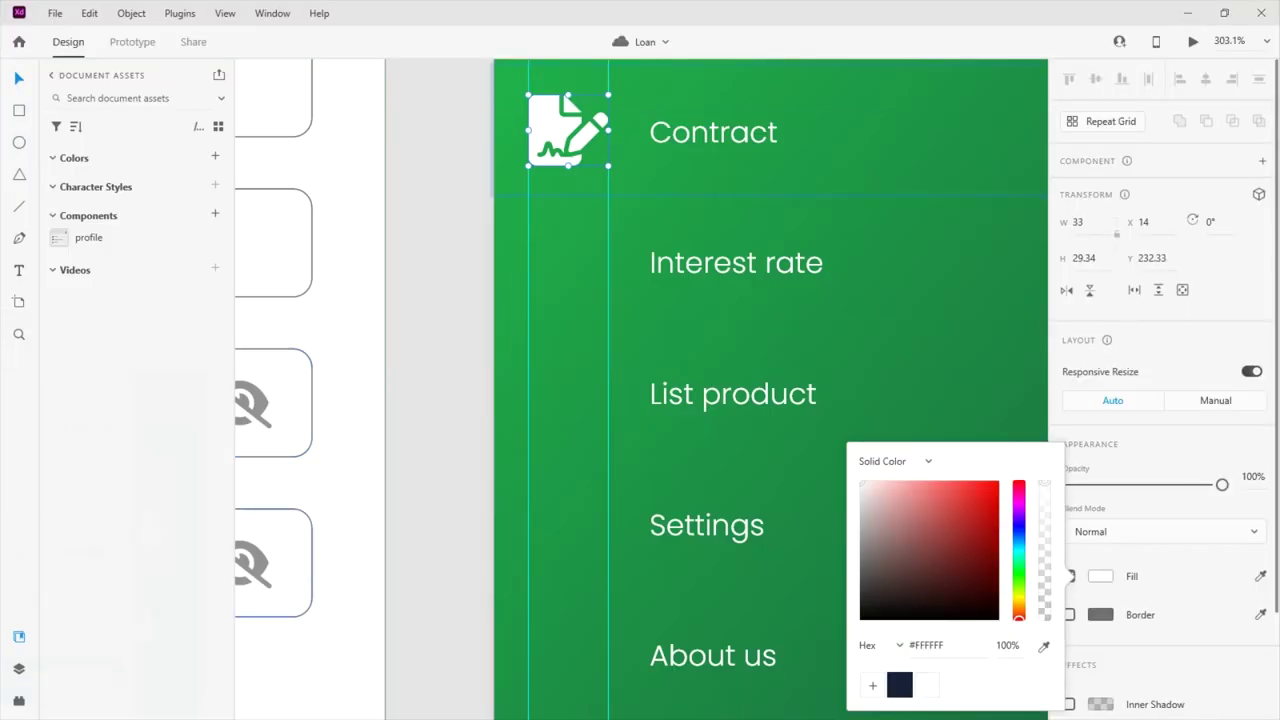
pyautogui.hotkey('alt', 'Tab')
pyautogui.click(1105, 142)
pyautogui.click(270, 195)
pyautogui.write('list')
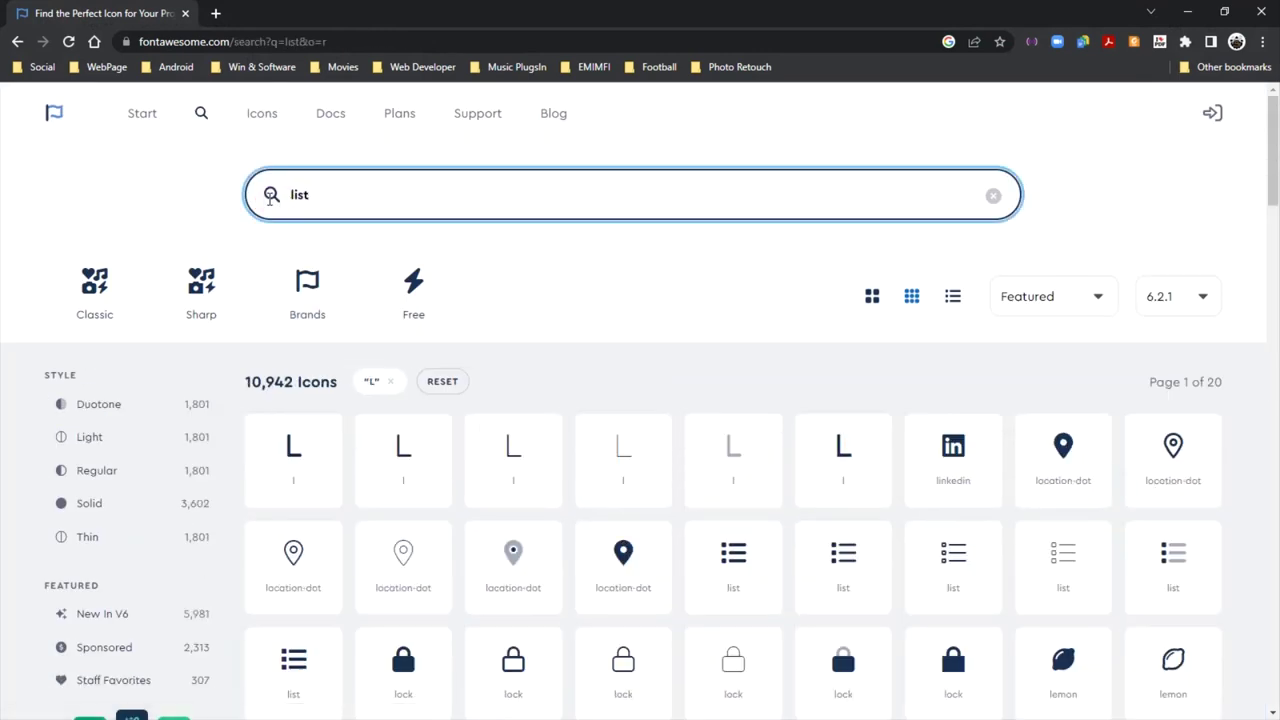
# Copy the solid clipboard-list icon's code from the 'list' results and select XD's List product row
pyautogui.scroll(-2, 720, 315)
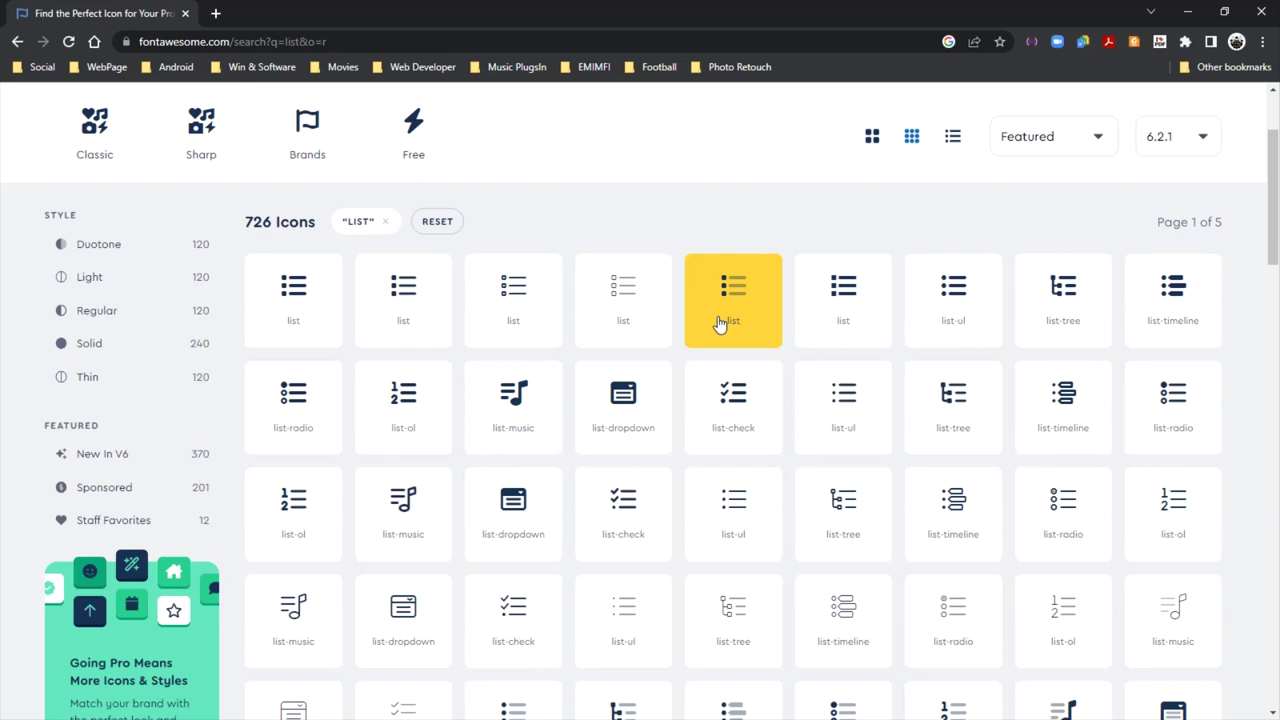
pyautogui.scroll(-5, 718, 323)
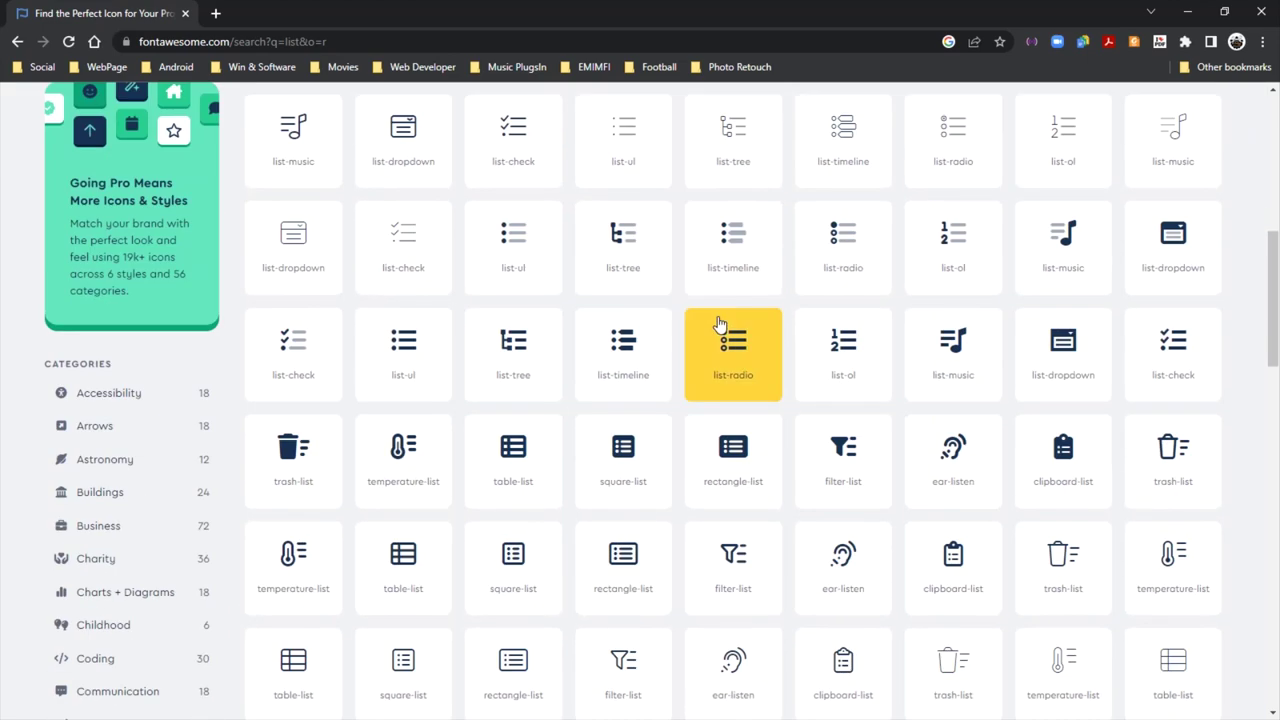
pyautogui.scroll(-6, 718, 323)
pyautogui.scroll(-3, 718, 323)
pyautogui.scroll(-2, 718, 323)
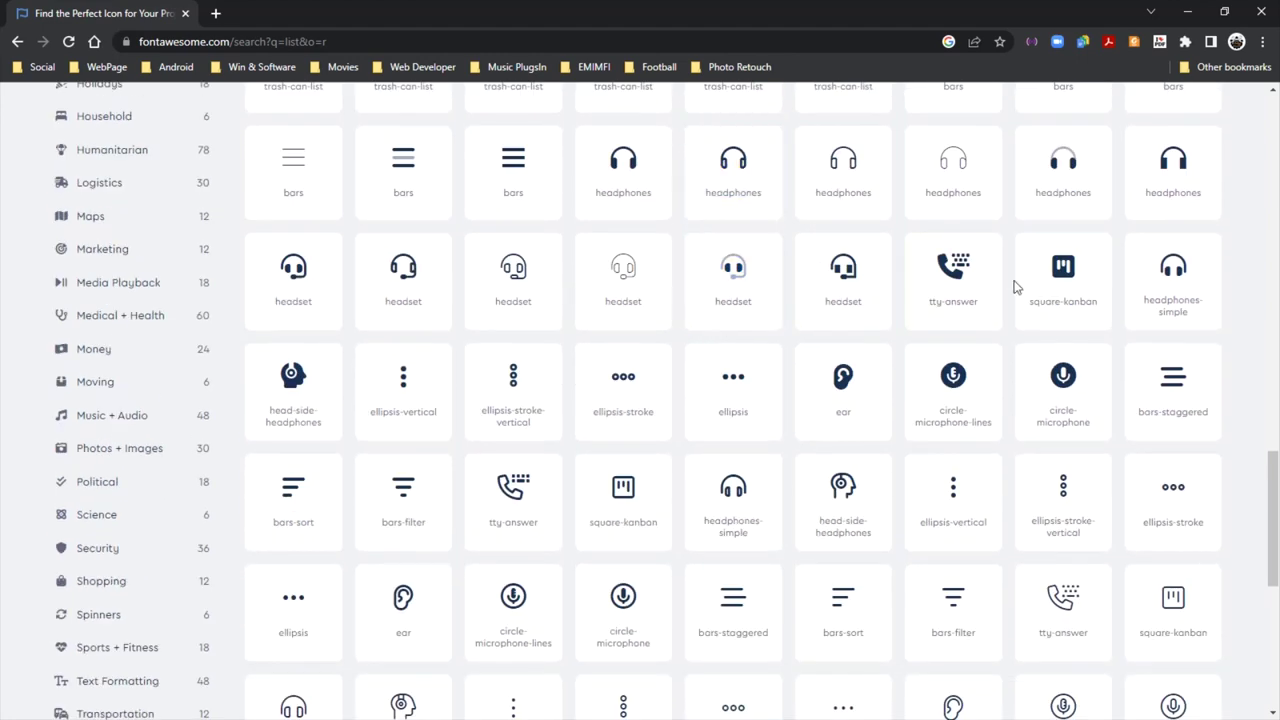
pyautogui.scroll(4, 1013, 287)
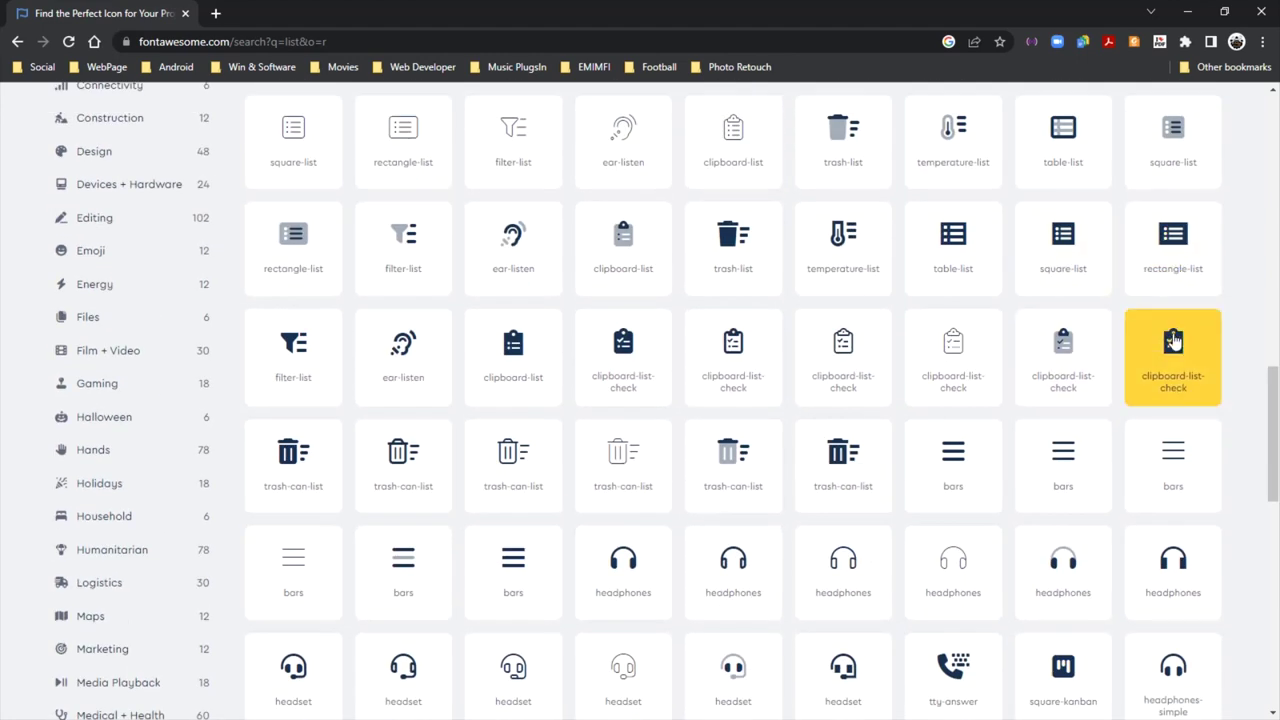
pyautogui.scroll(10, 1183, 257)
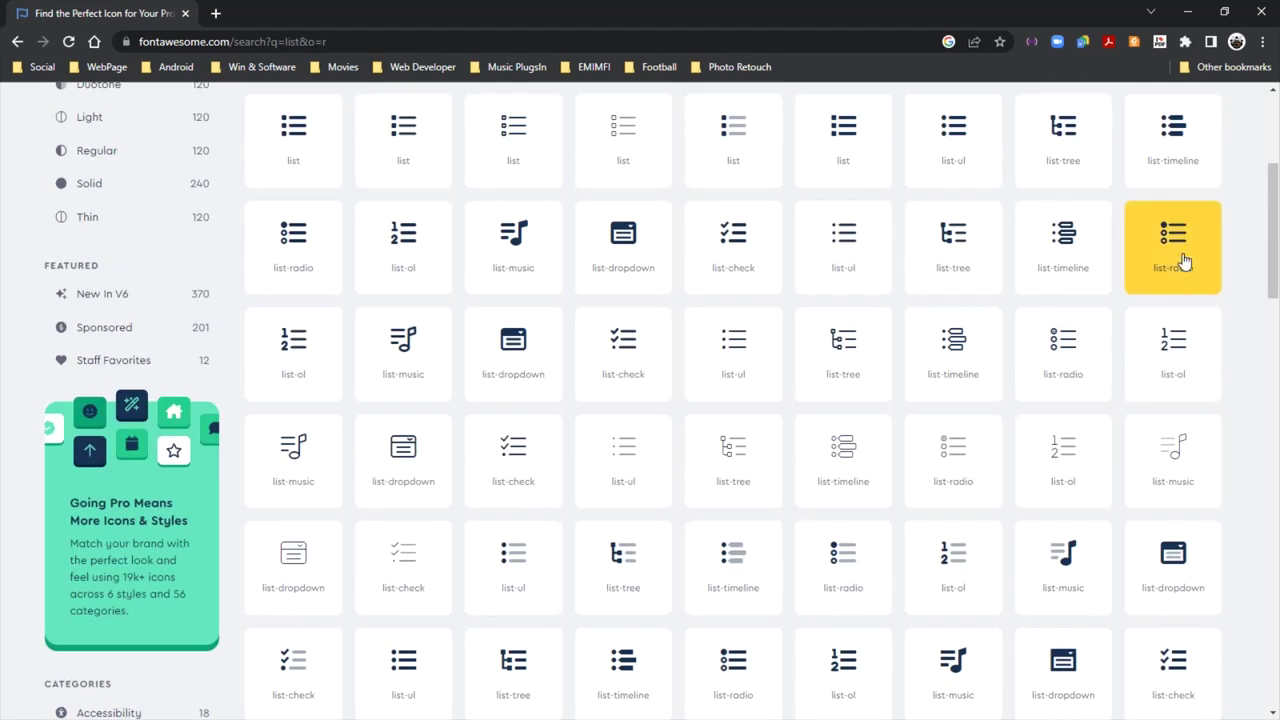
pyautogui.scroll(-3, 1183, 260)
pyautogui.scroll(-5, 1183, 267)
pyautogui.click(1052, 300)
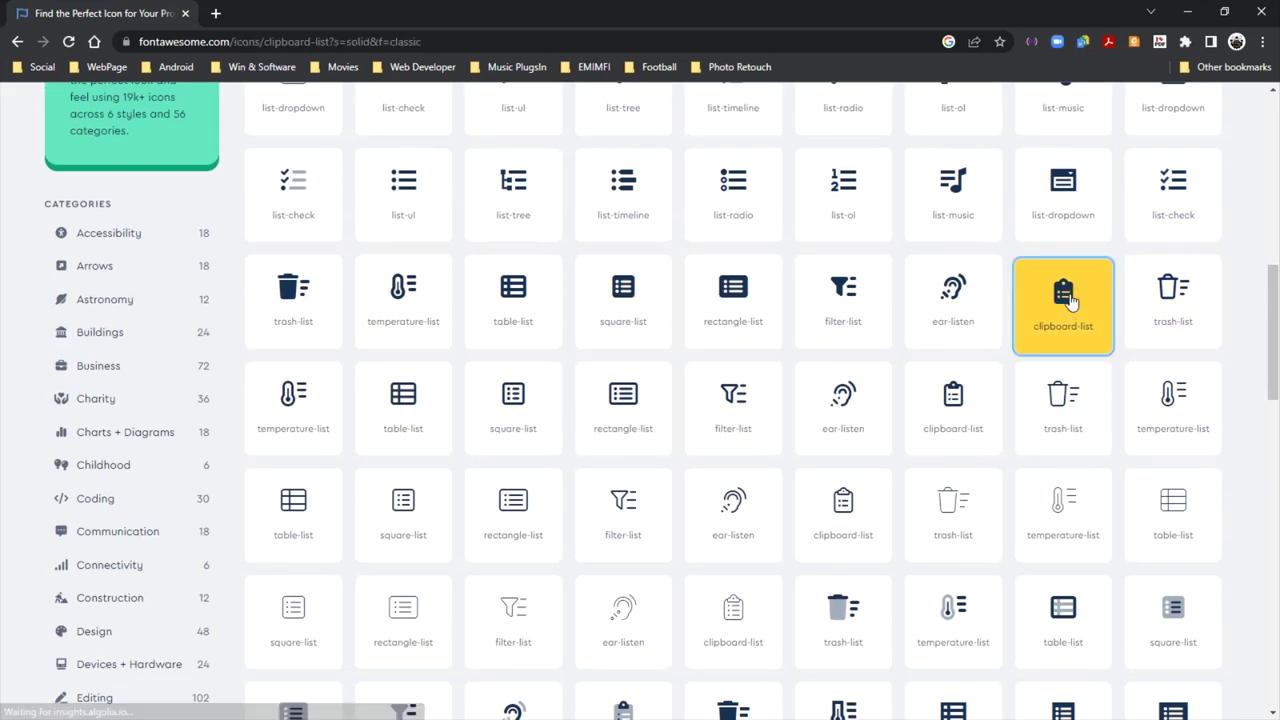
pyautogui.click(1061, 209)
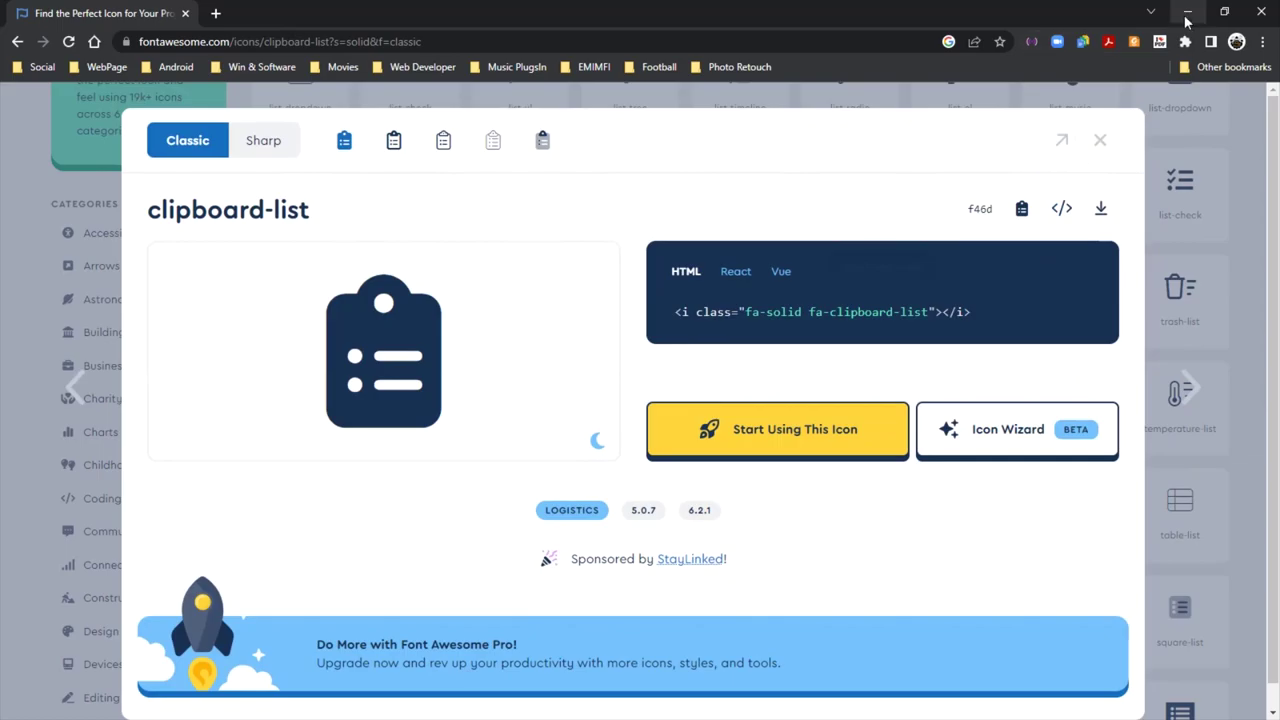
pyautogui.click(1187, 12)
pyautogui.click(651, 400)
# Shrink the pasted clipboard-list icon and place it in the icon column beside List product
pyautogui.doubleClick(633, 400)
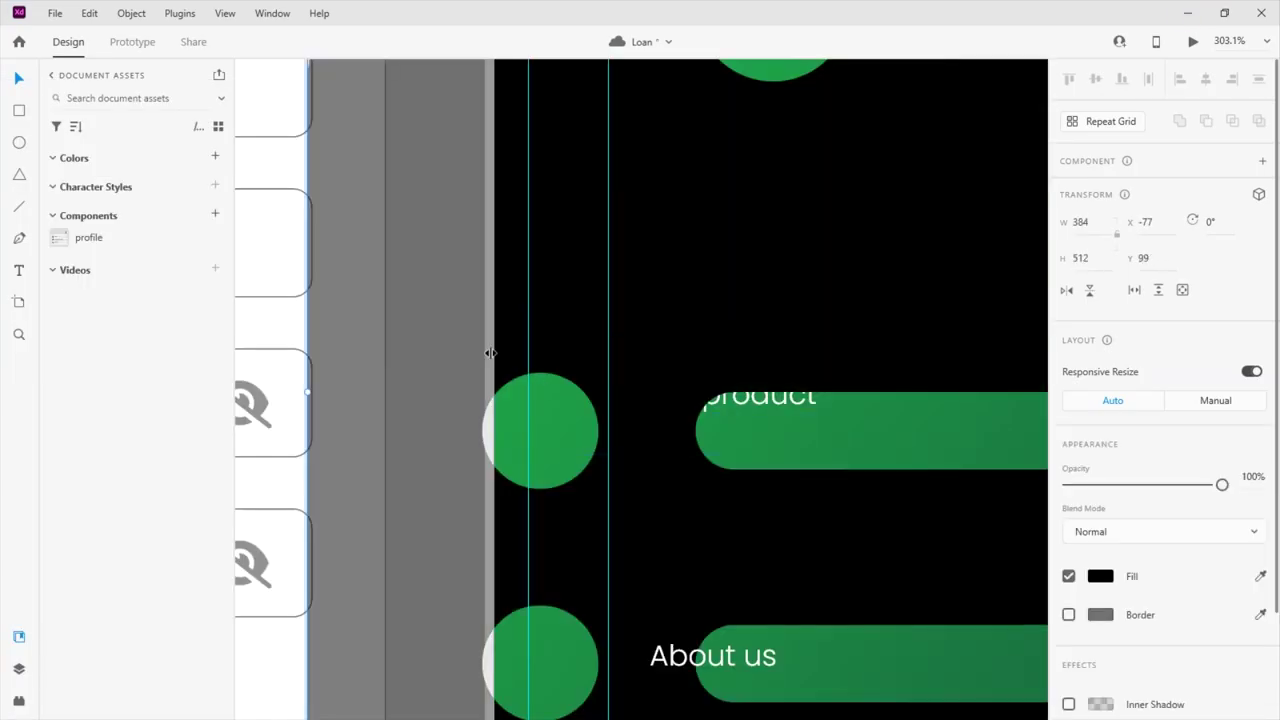
pyautogui.scroll(-5, 490, 353)
pyautogui.moveTo(663, 517); pyautogui.dragTo(551, 371)
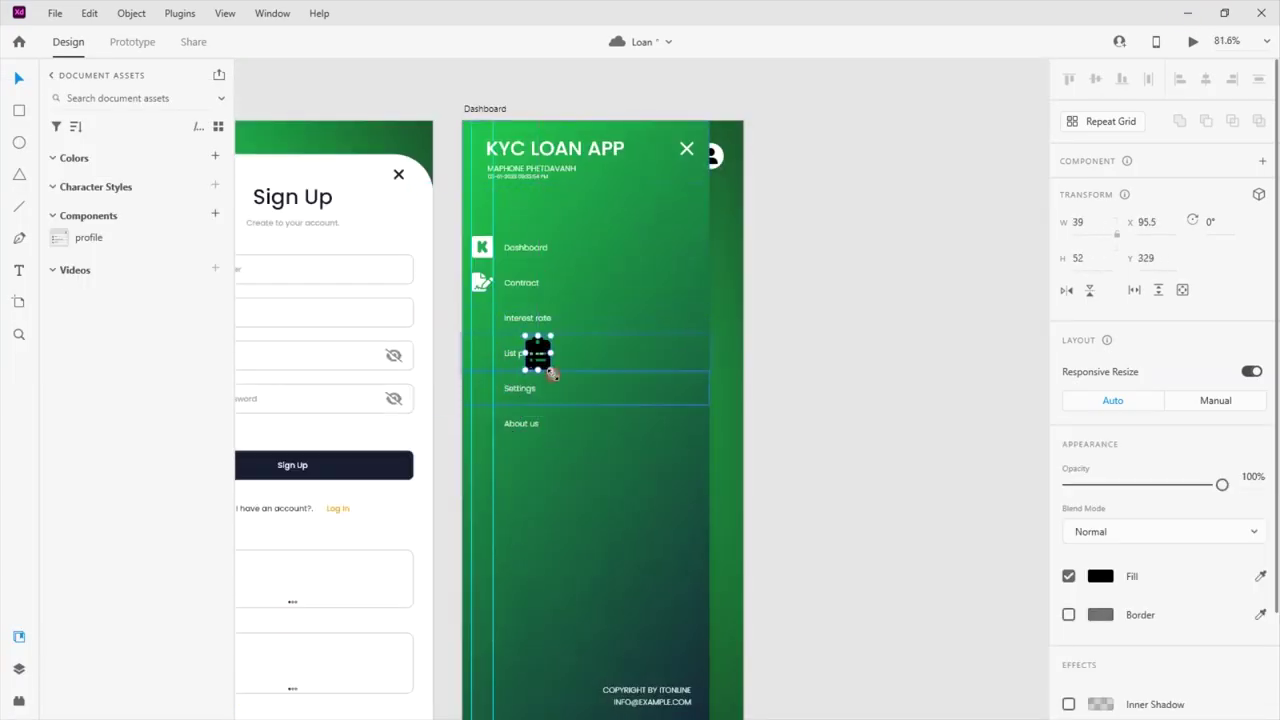
pyautogui.scroll(5, 503, 356)
pyautogui.moveTo(565, 321); pyautogui.dragTo(379, 321)
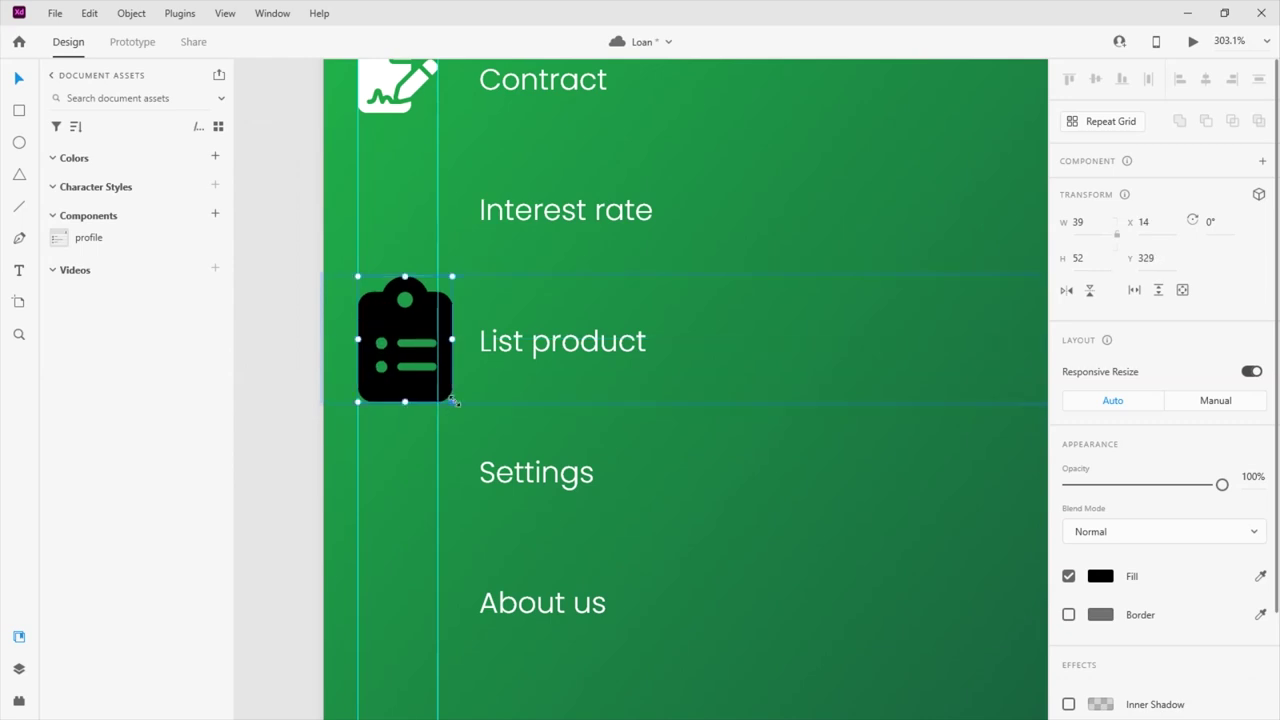
pyautogui.moveTo(452, 401); pyautogui.dragTo(423, 375)
pyautogui.moveTo(381, 308); pyautogui.dragTo(423, 317)
# Fill the clipboard-list icon white and select the Settings menu row
pyautogui.click(1100, 576)
pyautogui.click(866, 486)
pyautogui.click(523, 474)
pyautogui.scroll(1, 523, 374)
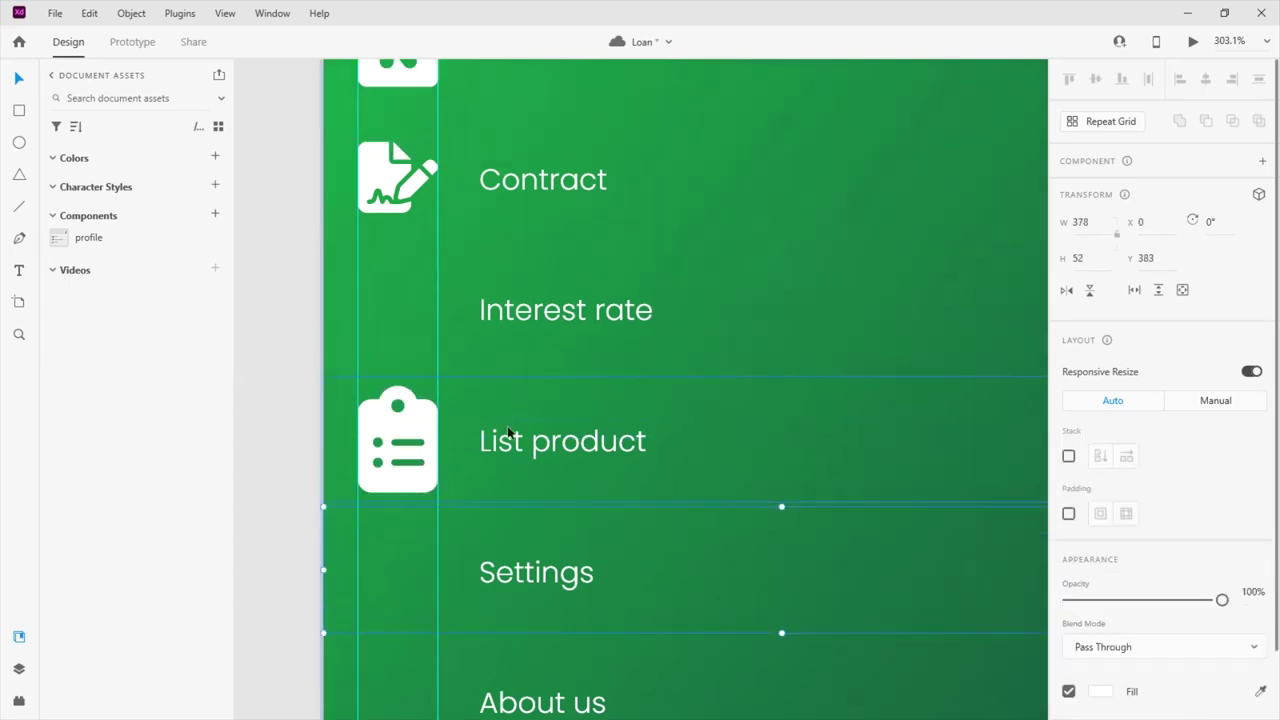
pyautogui.scroll(1, 507, 425)
pyautogui.scroll(-3, 507, 425)
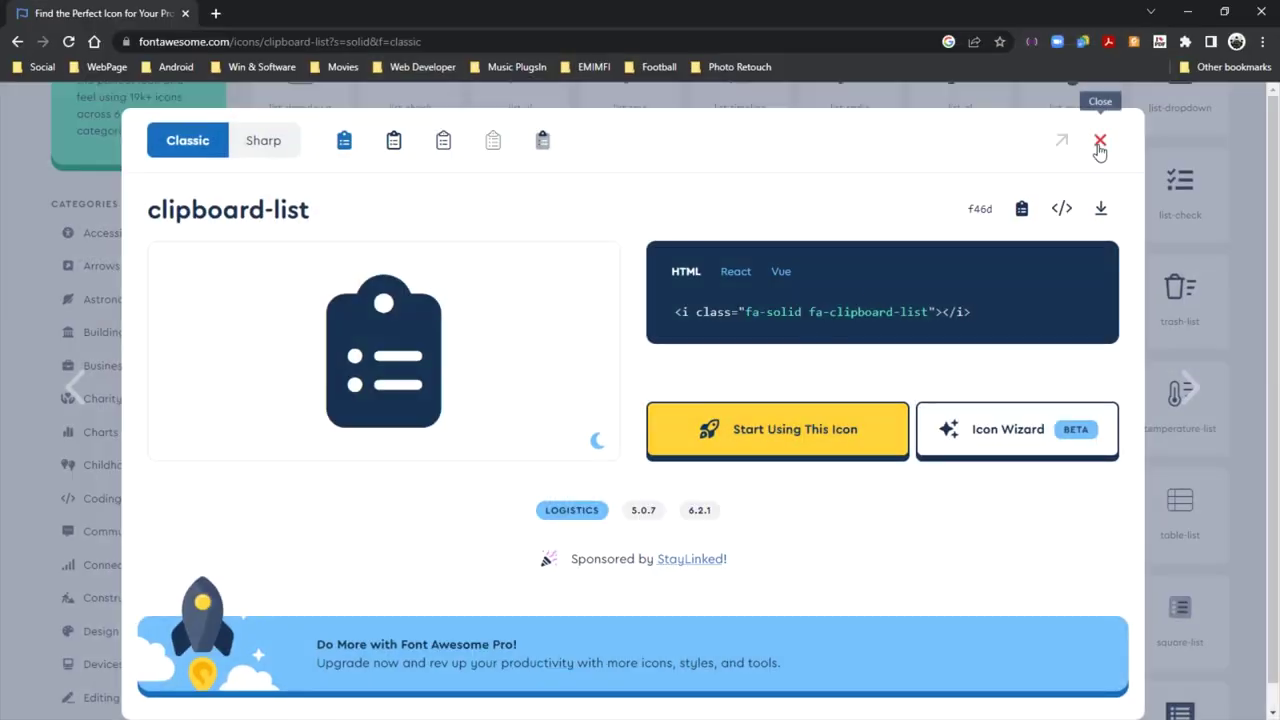
# Search Font Awesome for 'setting' and copy the solid gear icon
pyautogui.click(1095, 138)
pyautogui.click(273, 195)
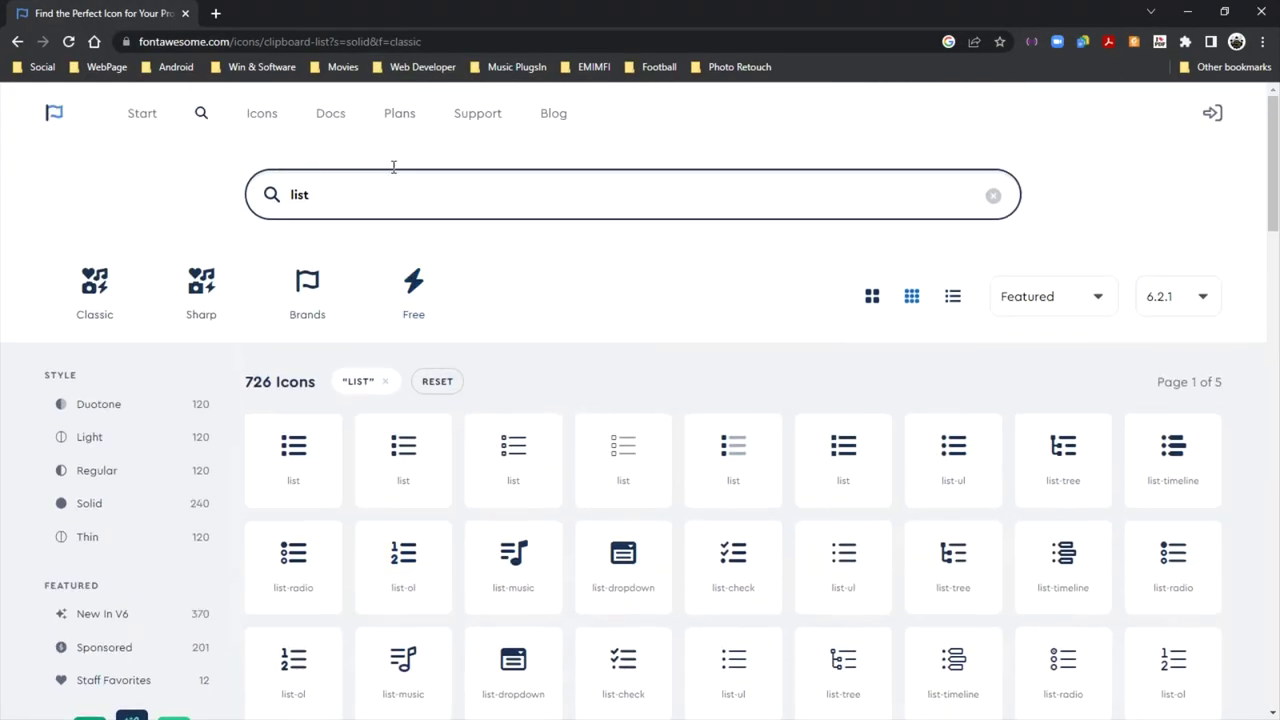
pyautogui.write('sett')
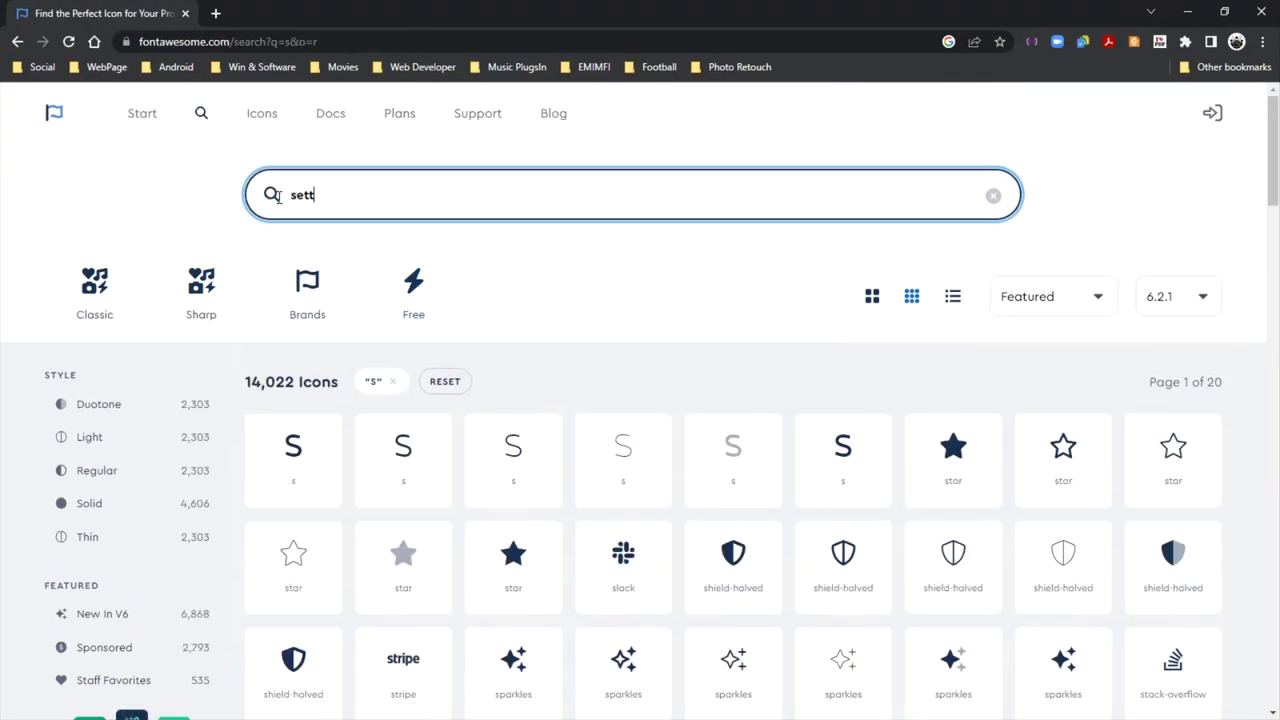
pyautogui.write('ing')
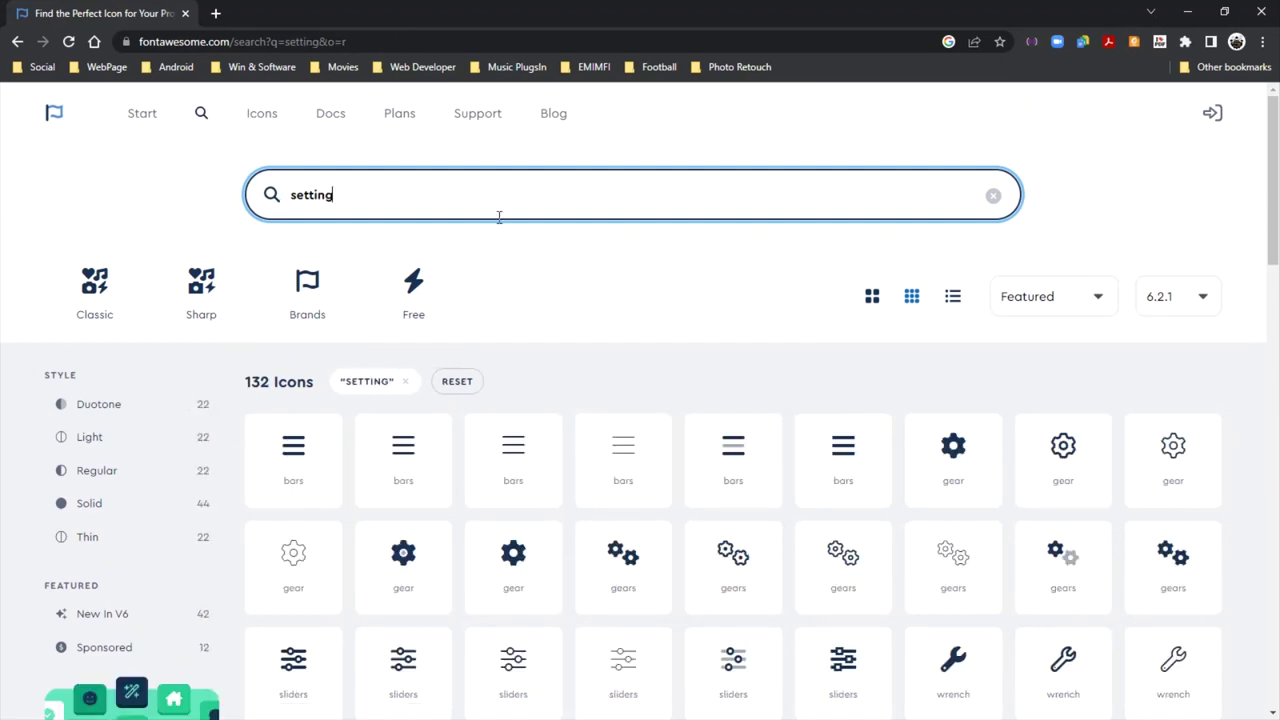
pyautogui.scroll(-2, 501, 404)
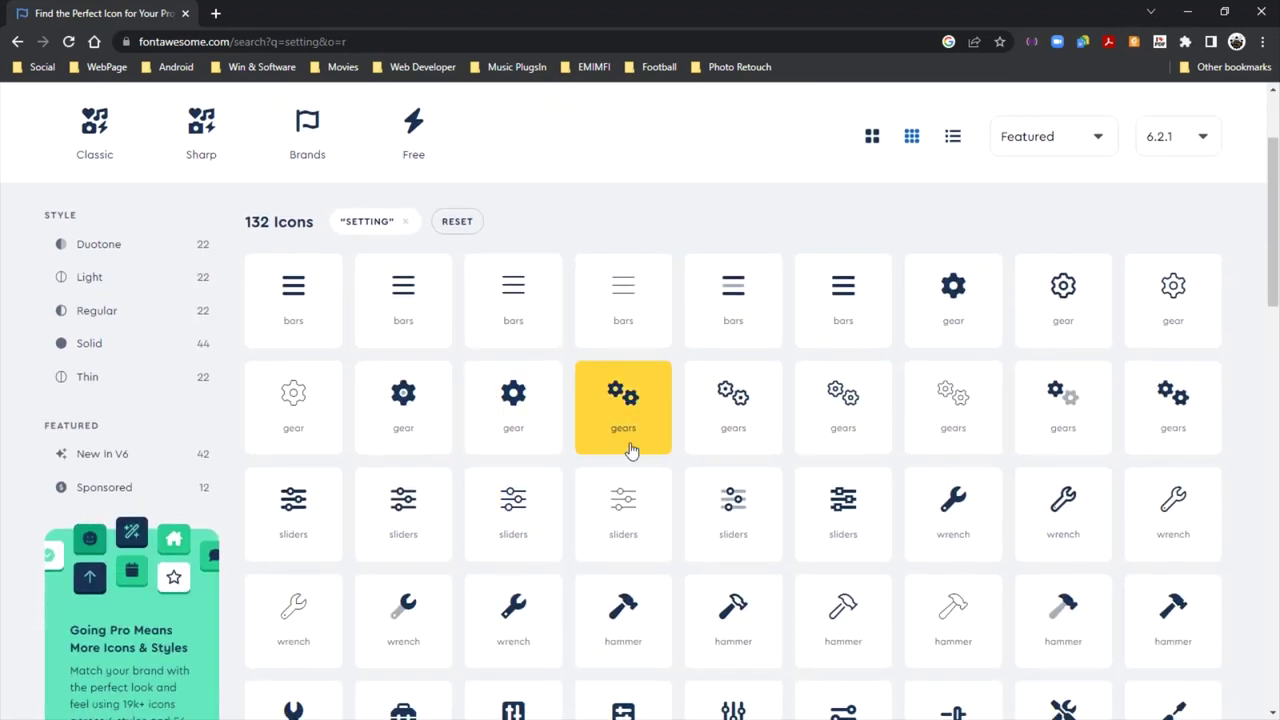
pyautogui.scroll(-2, 514, 440)
pyautogui.scroll(4, 1010, 430)
pyautogui.click(952, 447)
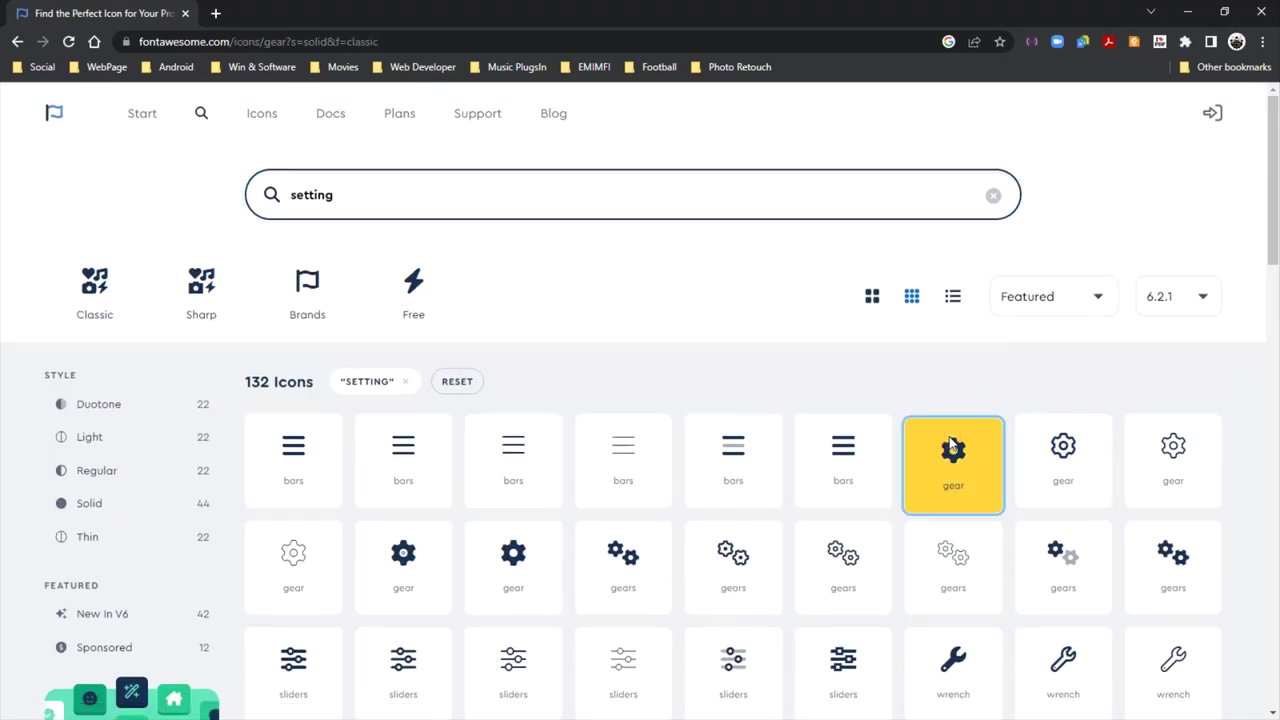
pyautogui.click(1107, 139)
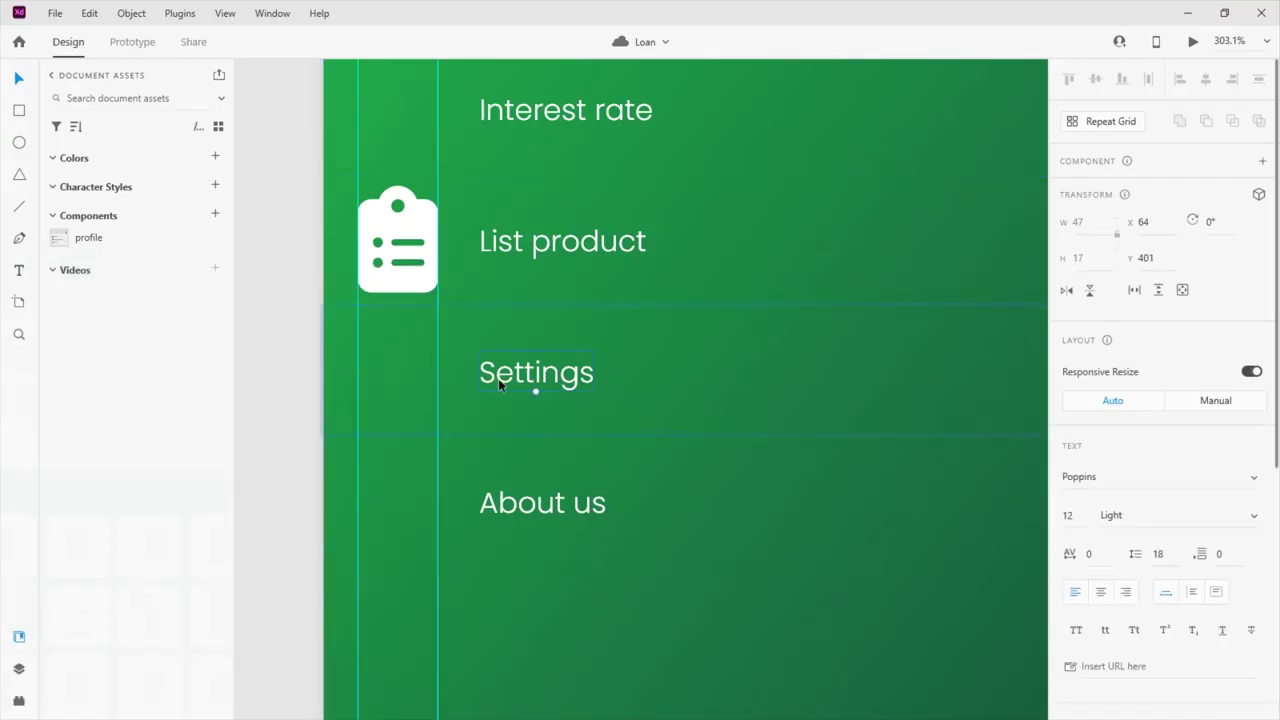
# Paste the gear icon, size it to 33 × 35 beside Settings, and fill it white
pyautogui.hotkey('ctrl', 'v')
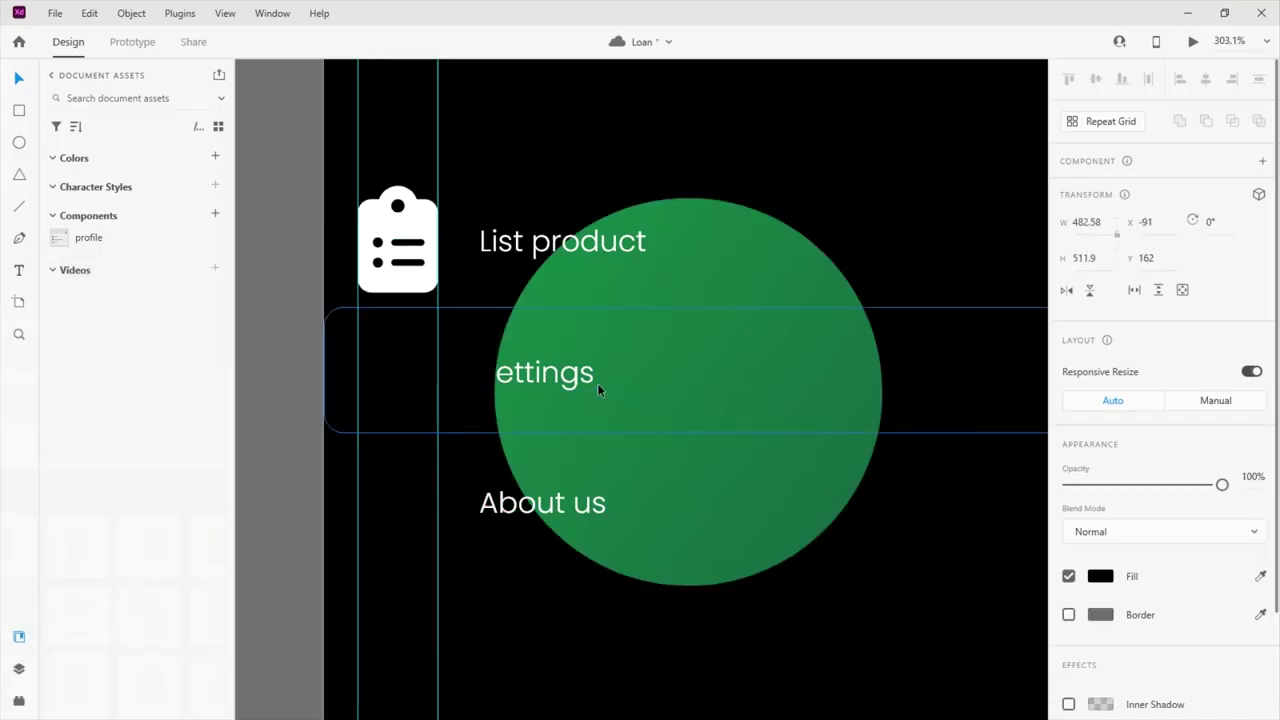
pyautogui.scroll(-5, 439, 361)
pyautogui.moveTo(726, 593); pyautogui.dragTo(551, 414)
pyautogui.scroll(5, 551, 414)
pyautogui.moveTo(743, 371); pyautogui.dragTo(443, 350)
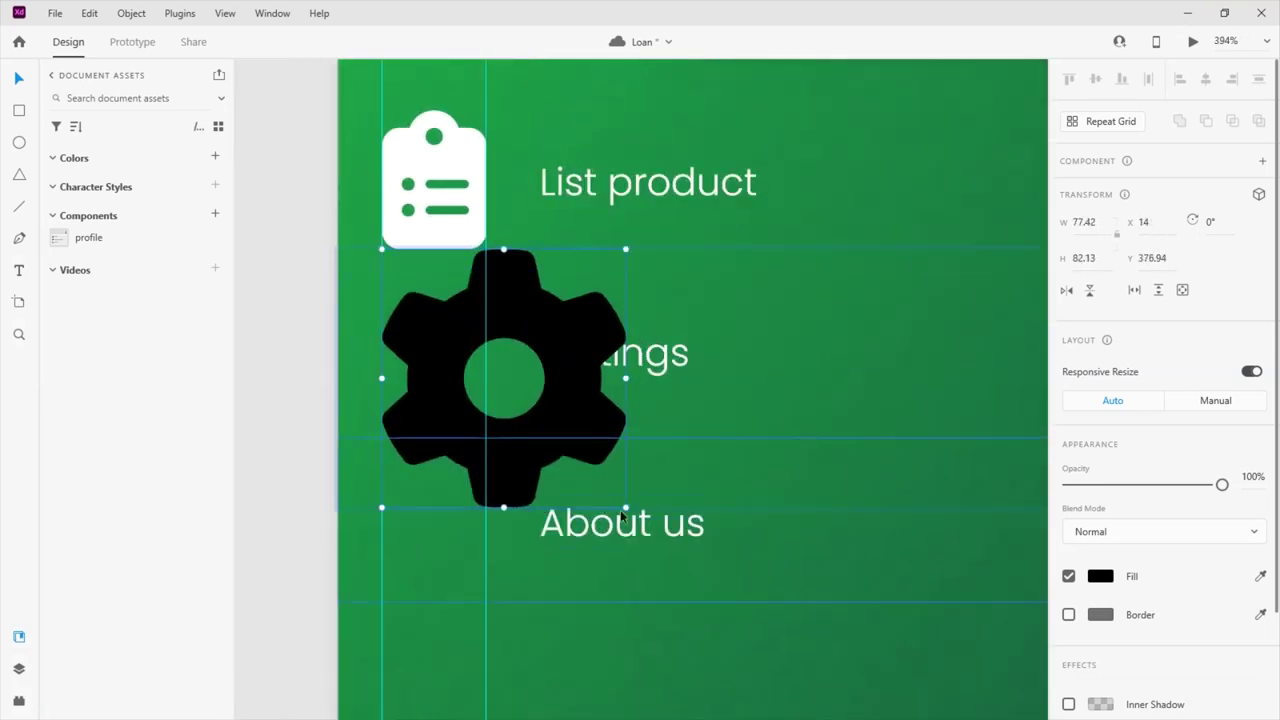
pyautogui.moveTo(625, 507); pyautogui.dragTo(546, 434)
pyautogui.moveTo(524, 384); pyautogui.dragTo(446, 347)
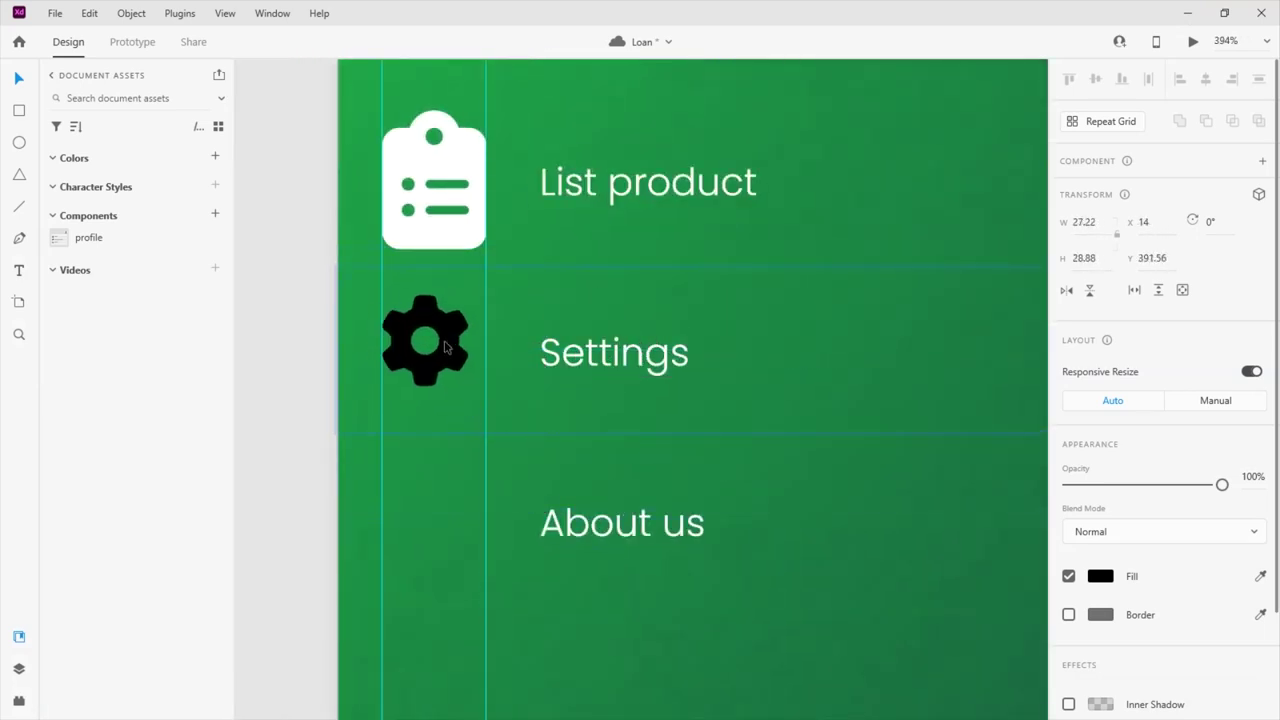
pyautogui.moveTo(471, 394); pyautogui.dragTo(486, 405)
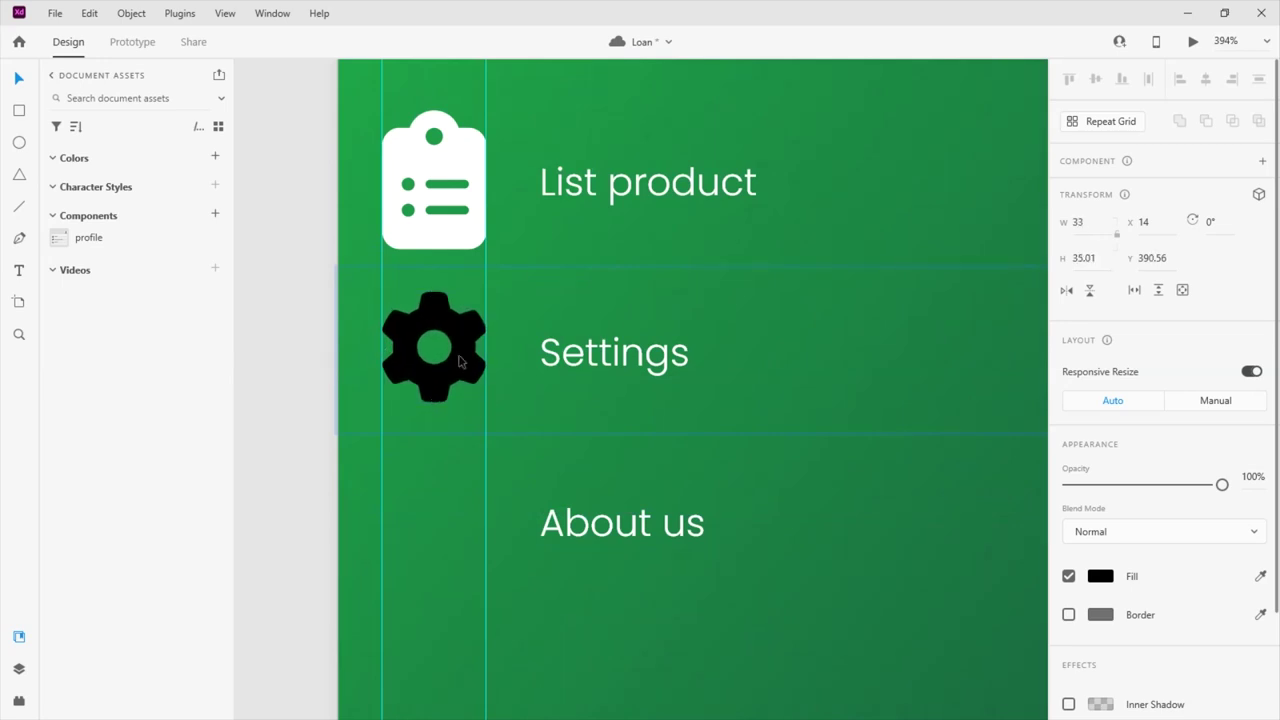
pyautogui.click(1101, 577)
pyautogui.moveTo(900, 520); pyautogui.dragTo(829, 472)
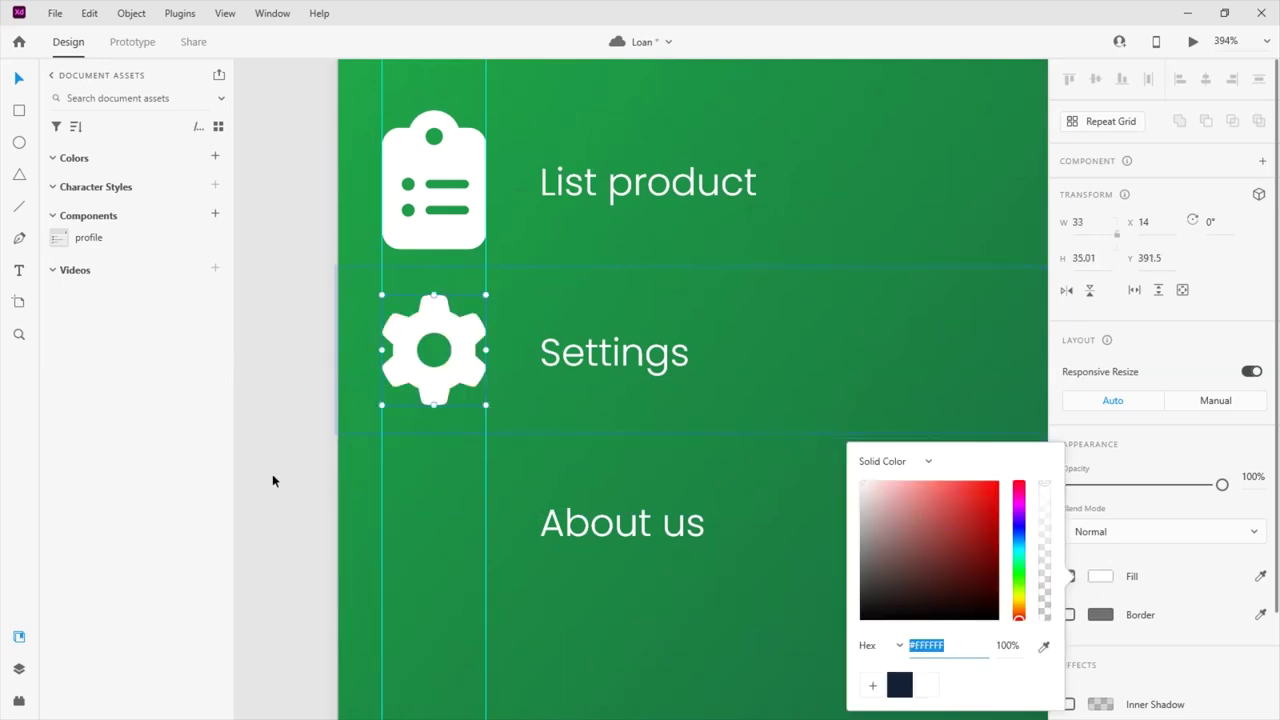
# Search Font Awesome for 'about', then refine the search to question icons
pyautogui.hotkey('alt', 'Tab')
pyautogui.click(270, 194)
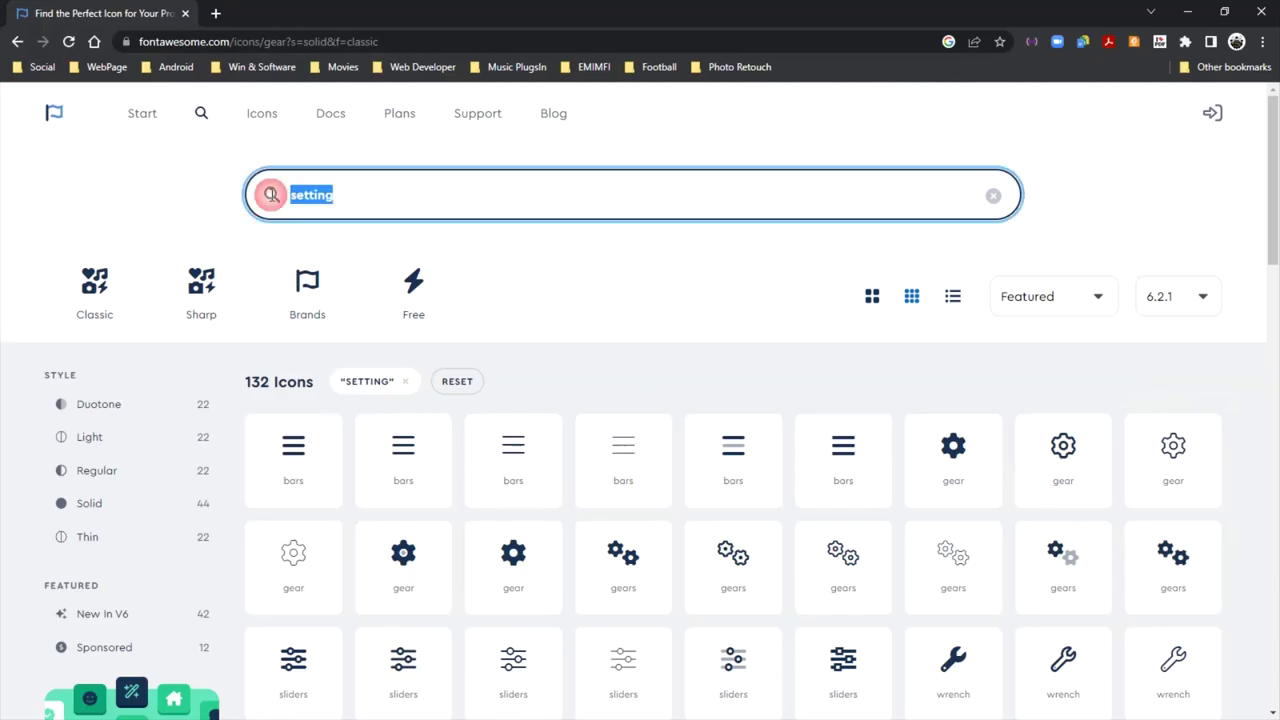
pyautogui.write('a')
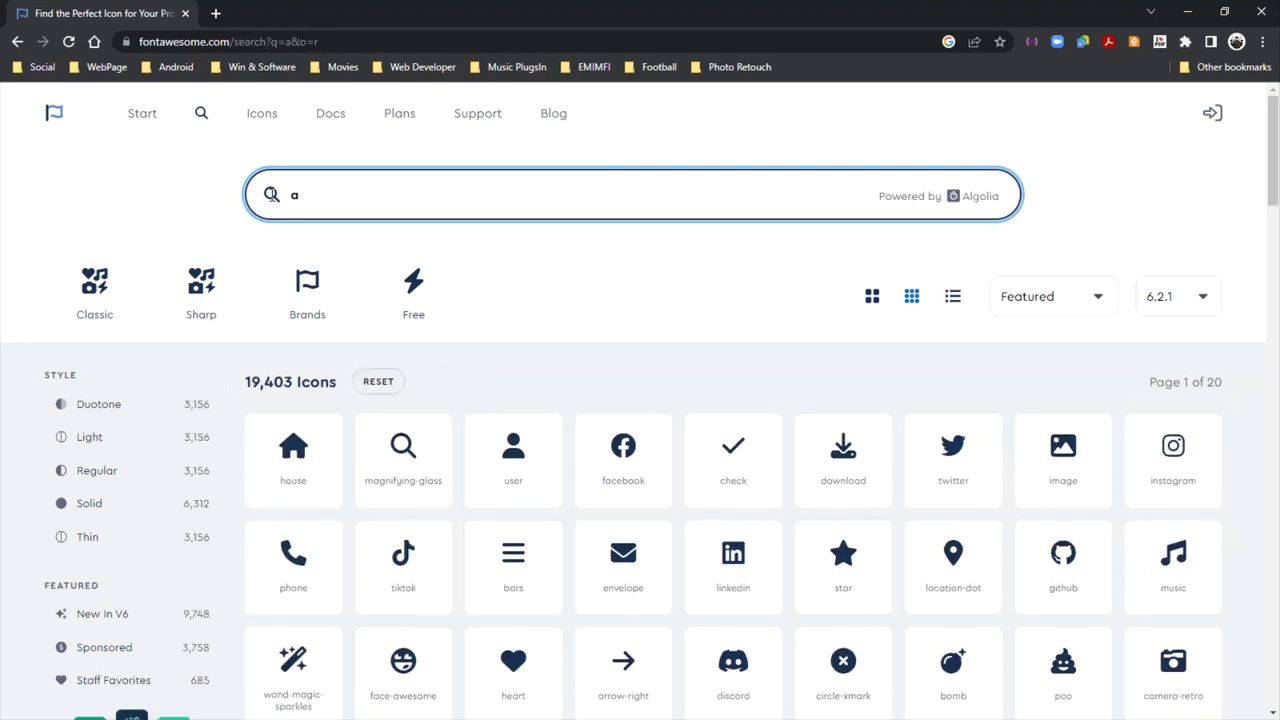
pyautogui.write('bout')
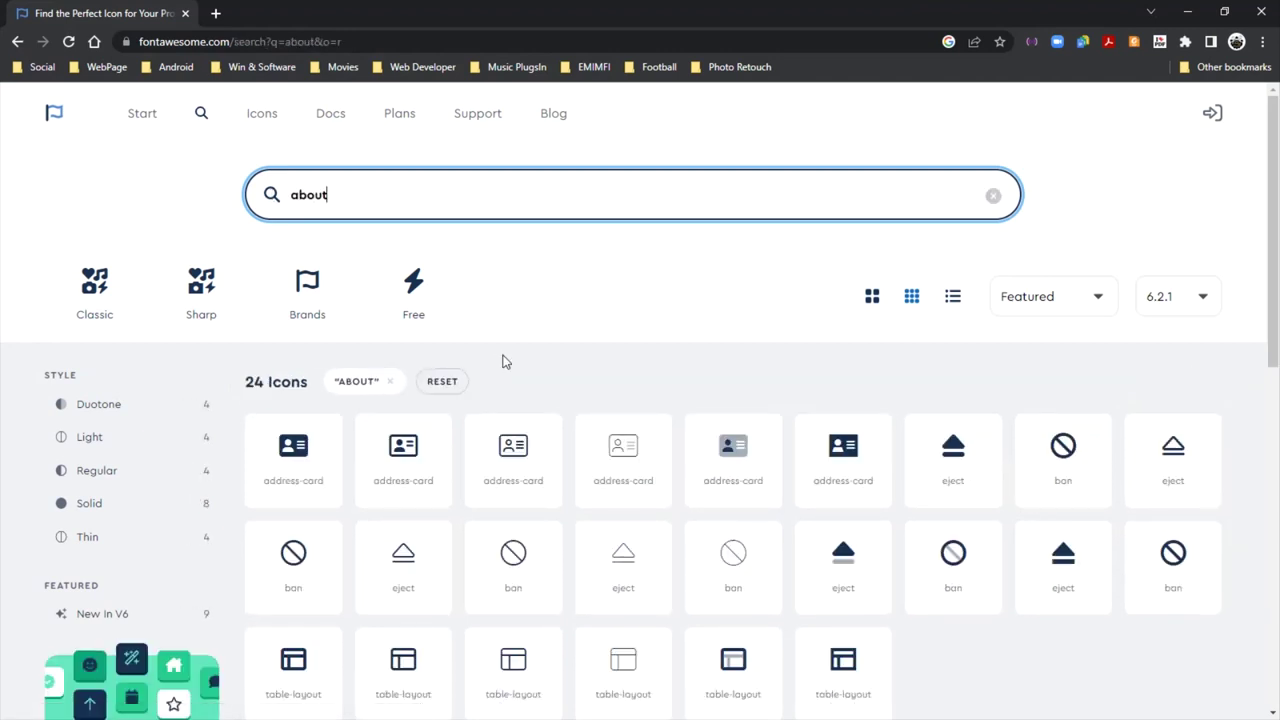
pyautogui.scroll(-1, 676, 402)
pyautogui.scroll(-2, 676, 402)
pyautogui.scroll(3, 677, 403)
pyautogui.write('que')
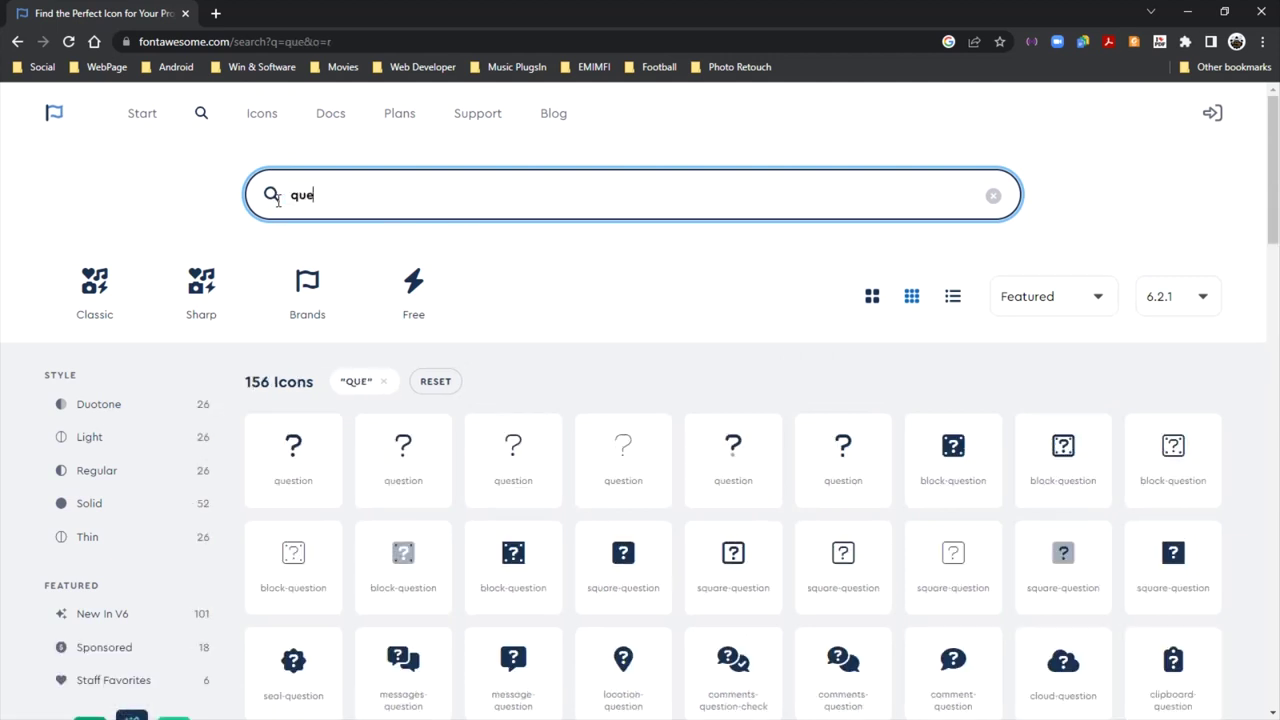
pyautogui.scroll(-1, 773, 450)
pyautogui.scroll(-2, 773, 450)
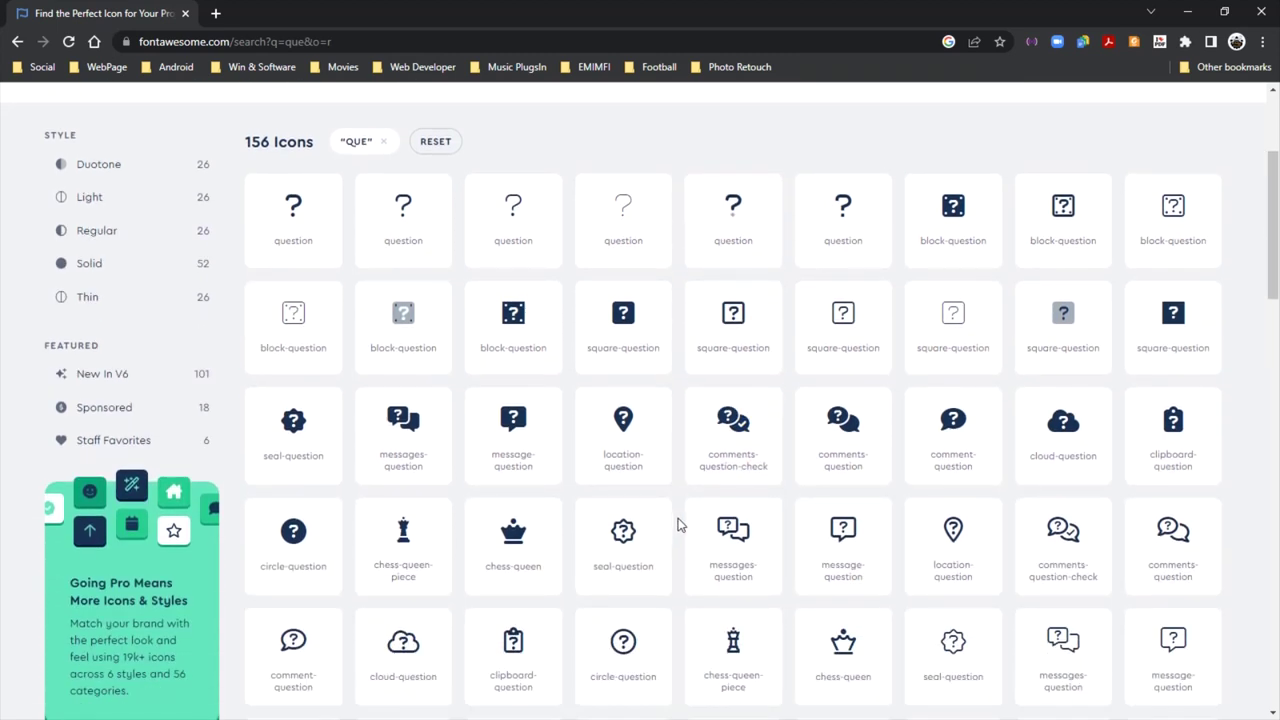
# Preview circle-question, message-question, comments-question and comment-question icons, finding the latter ones Pro-only
pyautogui.click(290, 531)
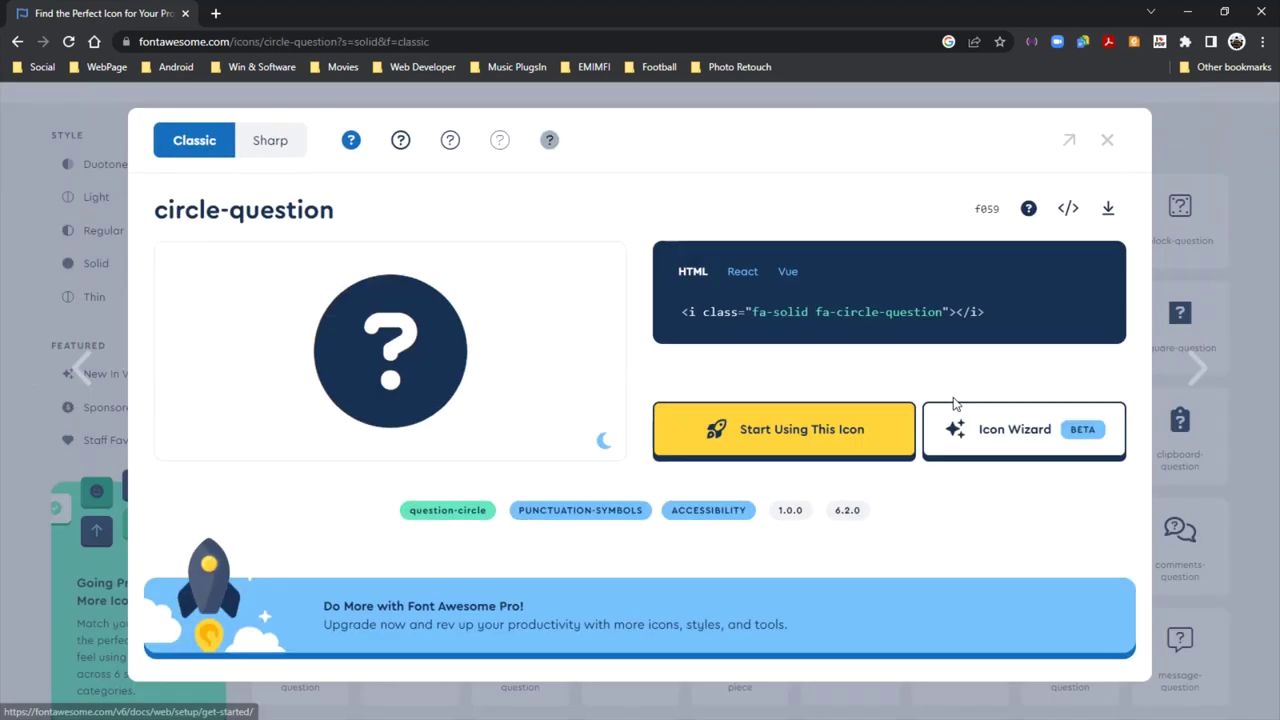
pyautogui.click(1106, 140)
pyautogui.click(509, 435)
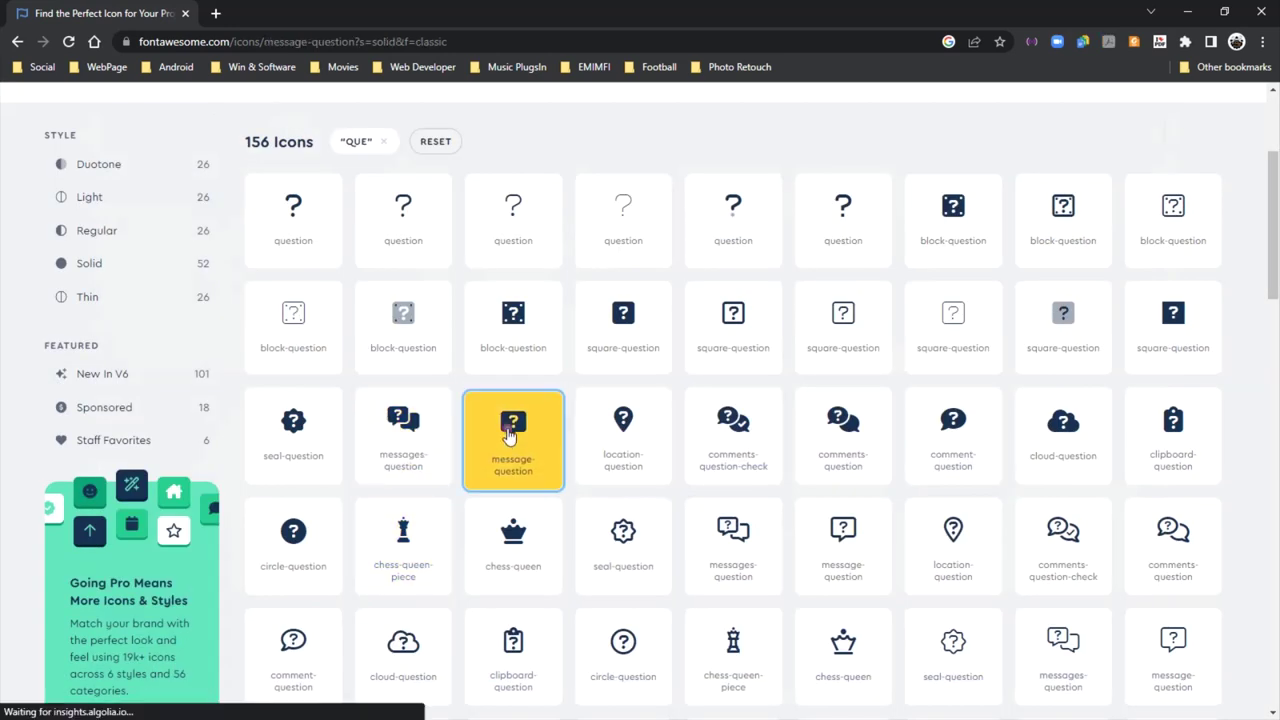
pyautogui.click(1103, 138)
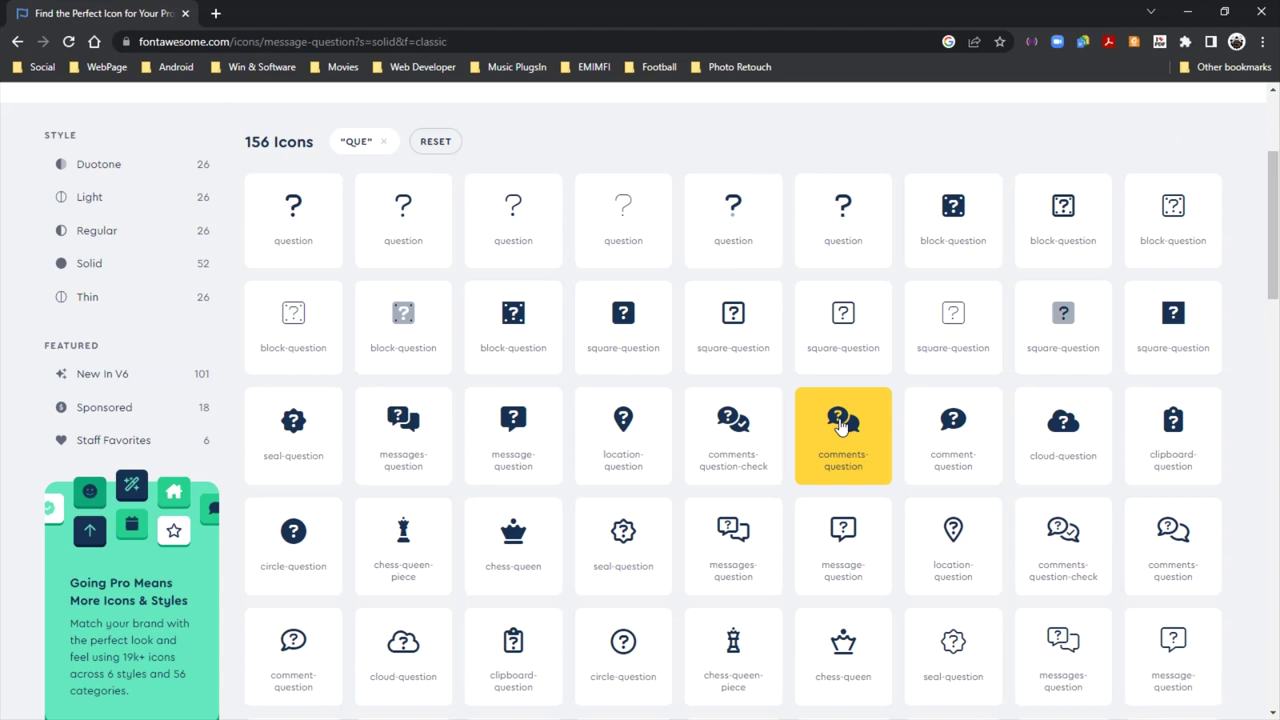
pyautogui.click(841, 425)
pyautogui.click(1068, 208)
pyautogui.click(1105, 145)
pyautogui.click(1113, 146)
pyautogui.click(952, 432)
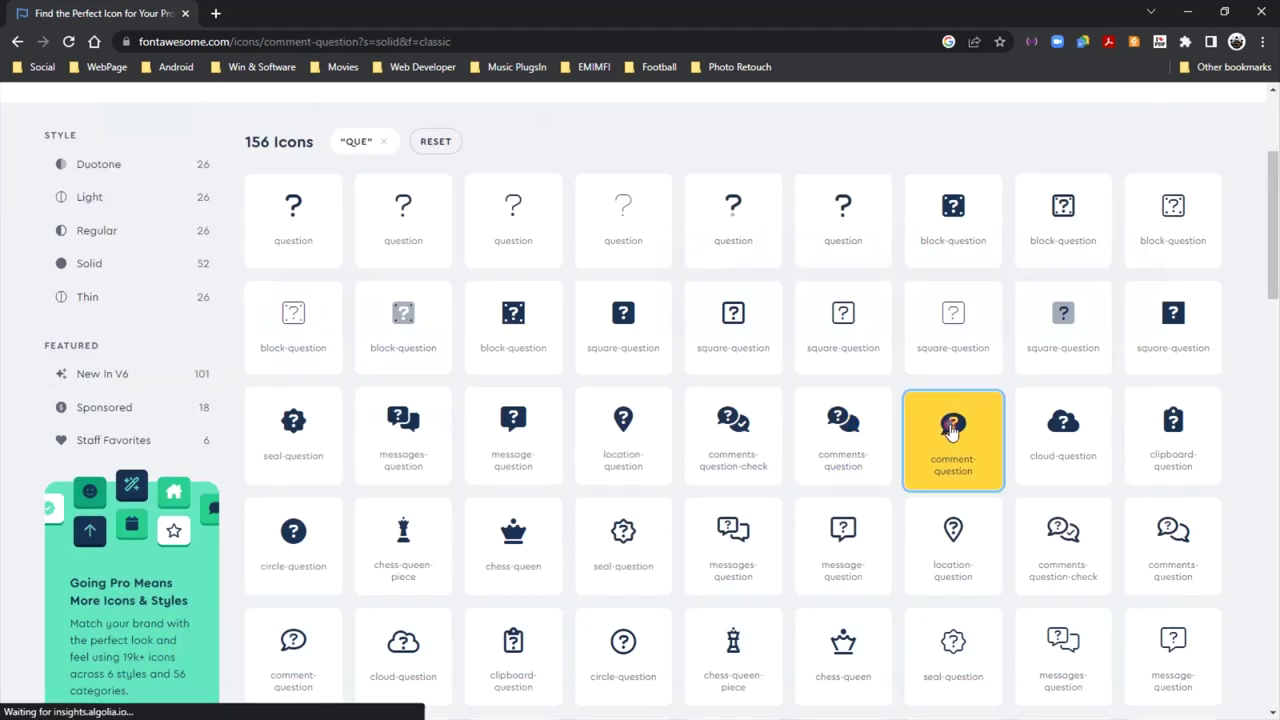
pyautogui.click(1070, 207)
pyautogui.click(1103, 143)
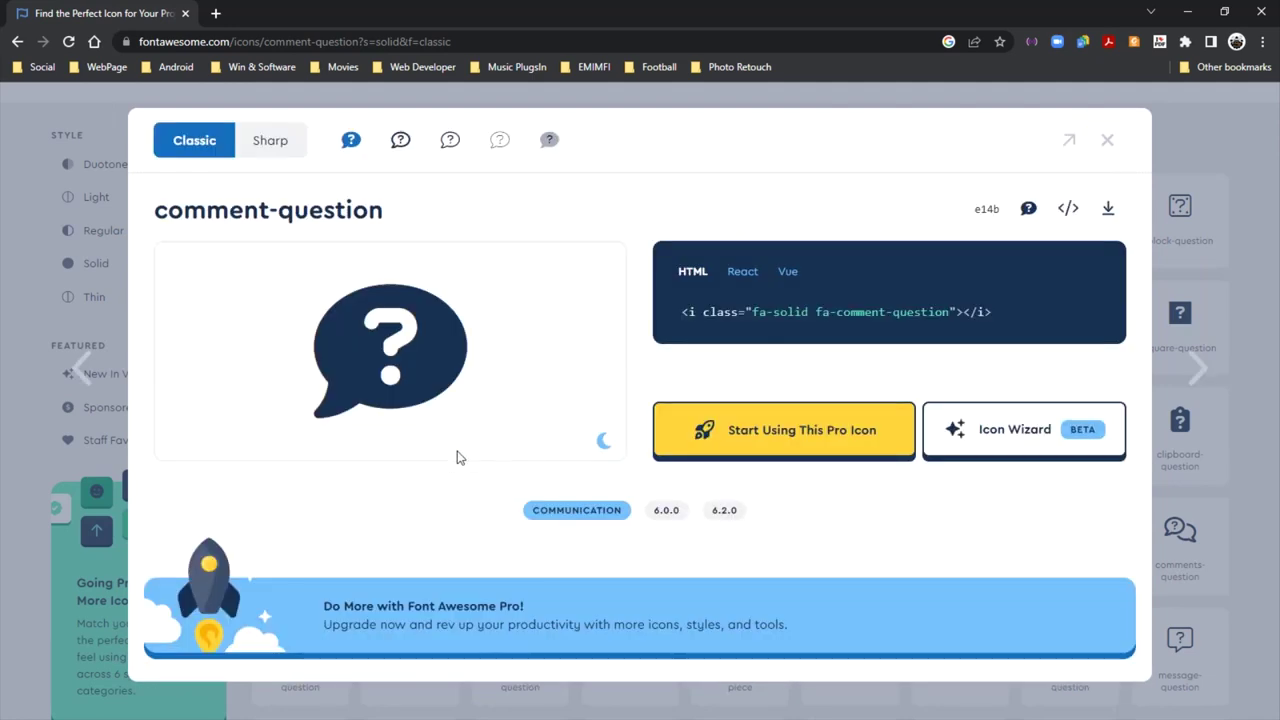
pyautogui.click(1109, 146)
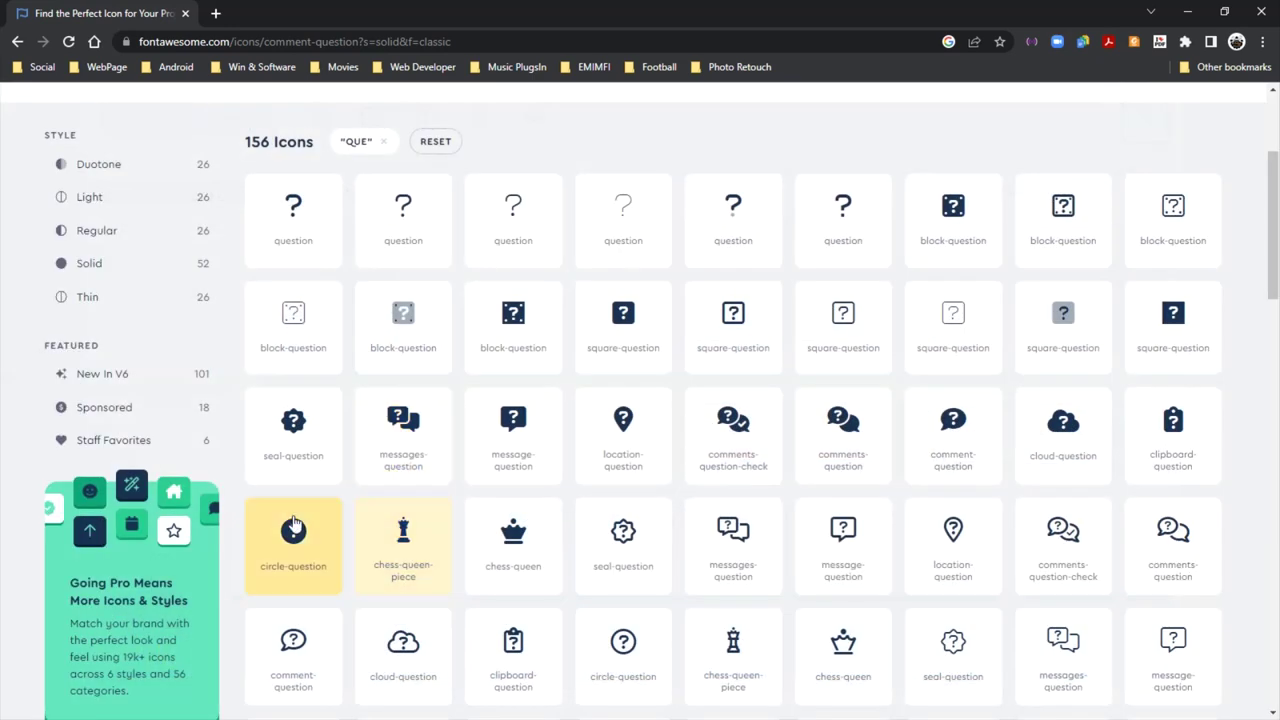
# Check the Pro messages-question icon, then copy the free solid circle-question SVG
pyautogui.click(388, 432)
pyautogui.click(1068, 207)
pyautogui.click(1105, 142)
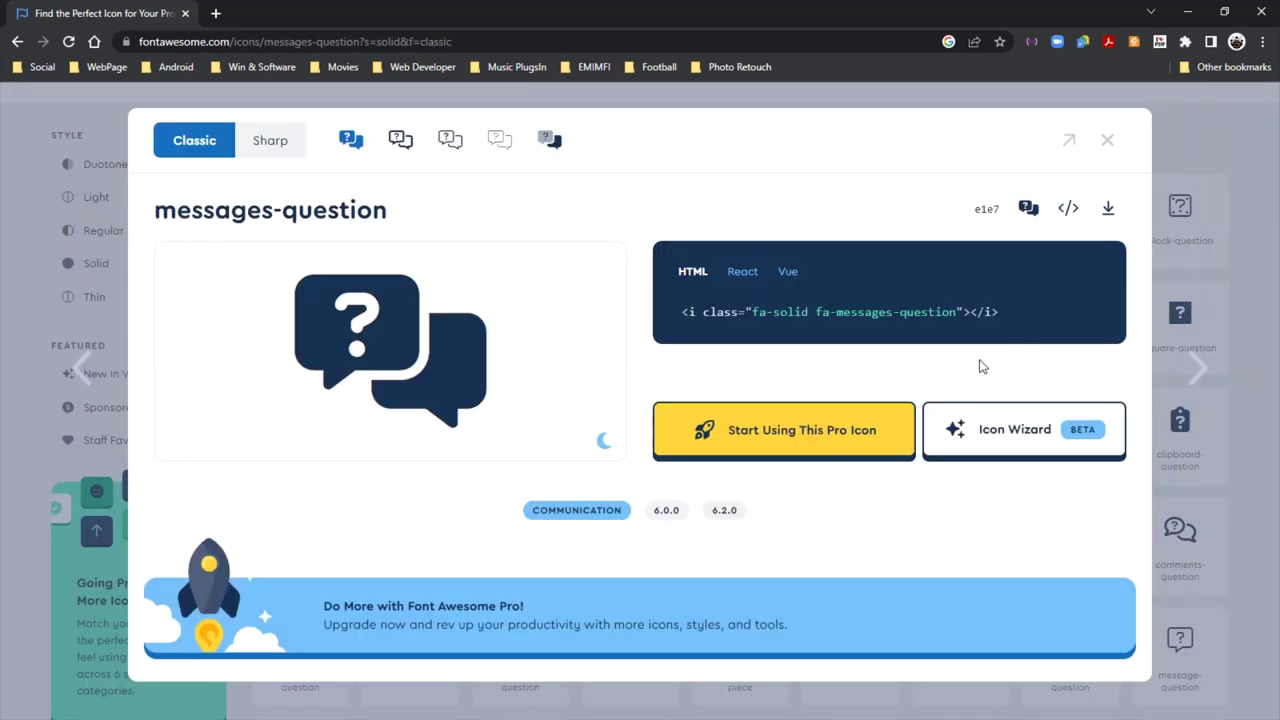
pyautogui.click(1105, 143)
pyautogui.scroll(-3, 300, 300)
pyautogui.click(297, 300)
pyautogui.click(1058, 210)
pyautogui.click(1107, 140)
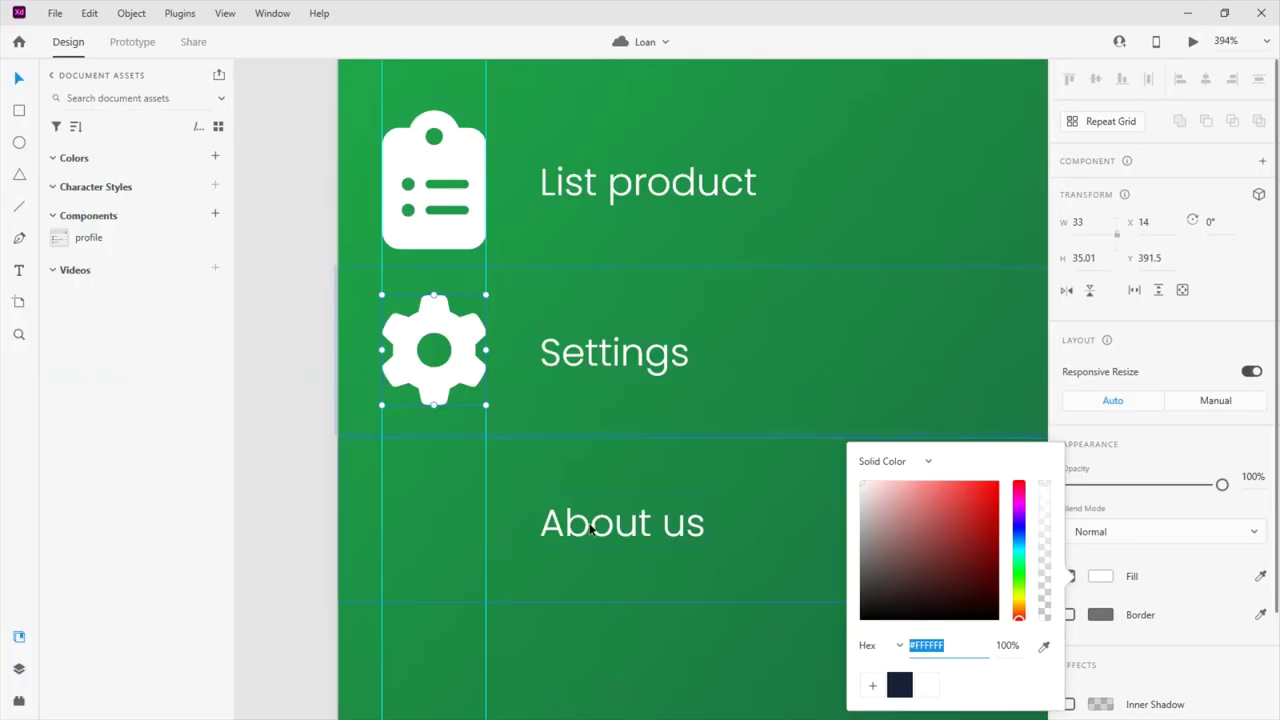
# Paste the question icon, scale it to 33 × 33 beside About us, and fill it #FFFFFF
pyautogui.click(583, 530)
pyautogui.hotkey('ctrl', 'v')
pyautogui.scroll(-5, 434, 449)
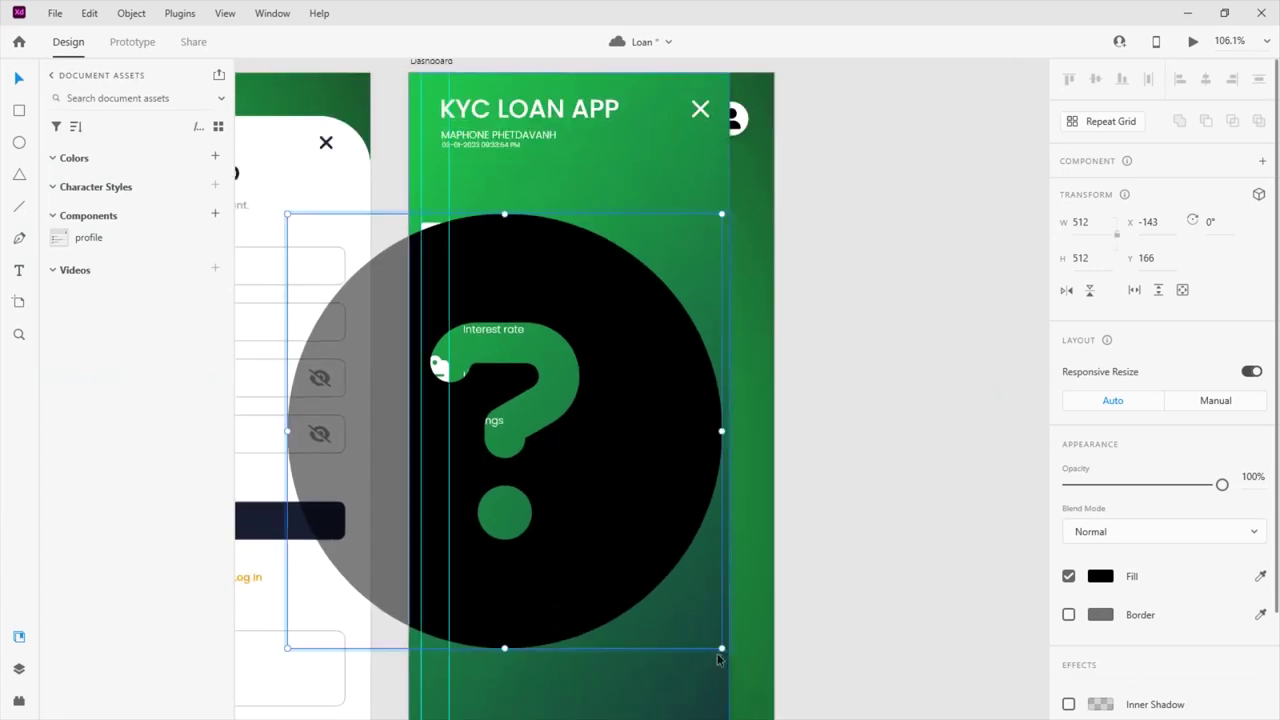
pyautogui.moveTo(720, 648); pyautogui.dragTo(550, 478)
pyautogui.scroll(5, 591, 431)
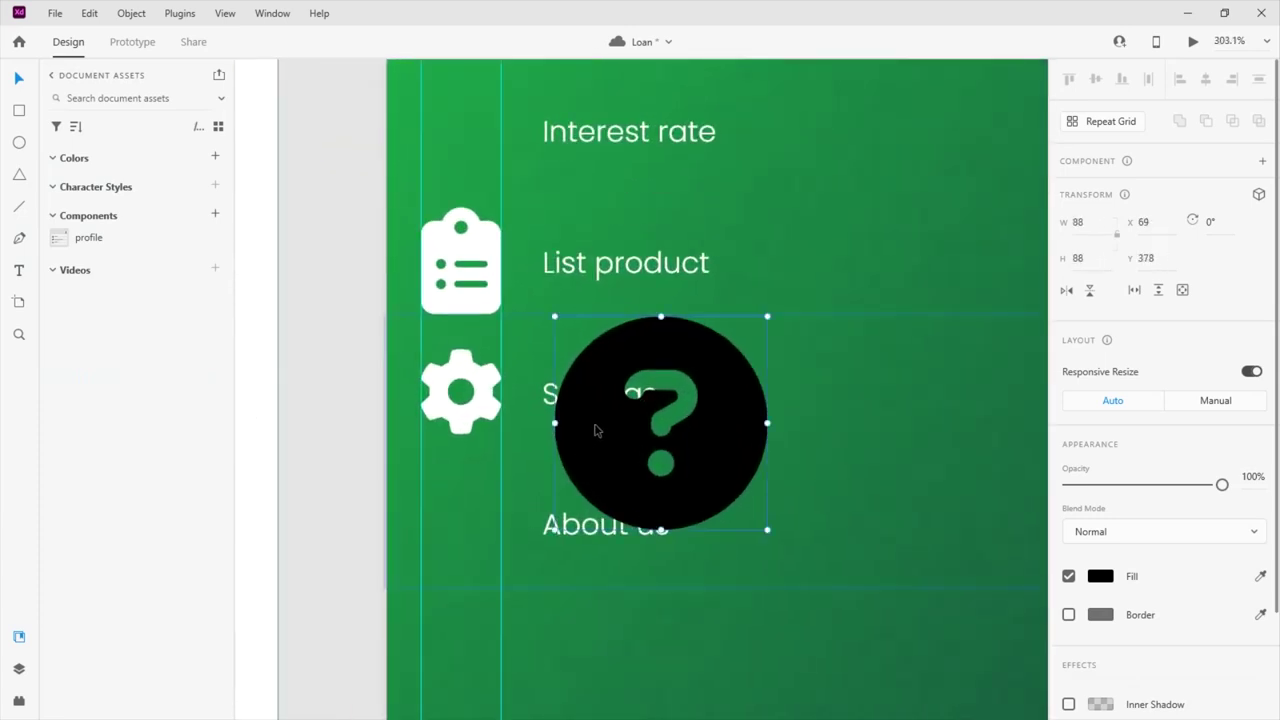
pyautogui.moveTo(591, 431); pyautogui.dragTo(458, 528)
pyautogui.moveTo(635, 630); pyautogui.dragTo(483, 534)
pyautogui.click(1099, 577)
pyautogui.write('ffffff')
pyautogui.press('Return')
pyautogui.scroll(3, 735, 407)
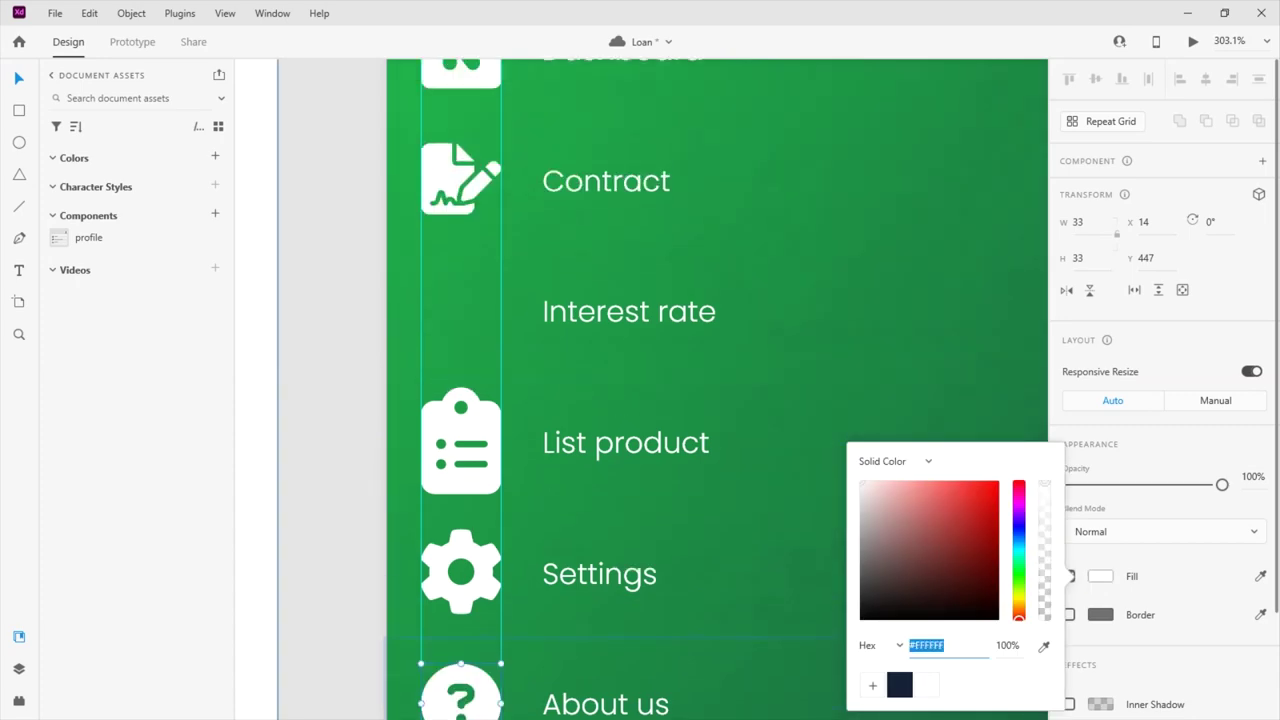
# Search Font Awesome for 'percent' and try the droplet-percent icon, which is Pro-only
pyautogui.hotkey('alt', 'Tab')
pyautogui.click(283, 190)
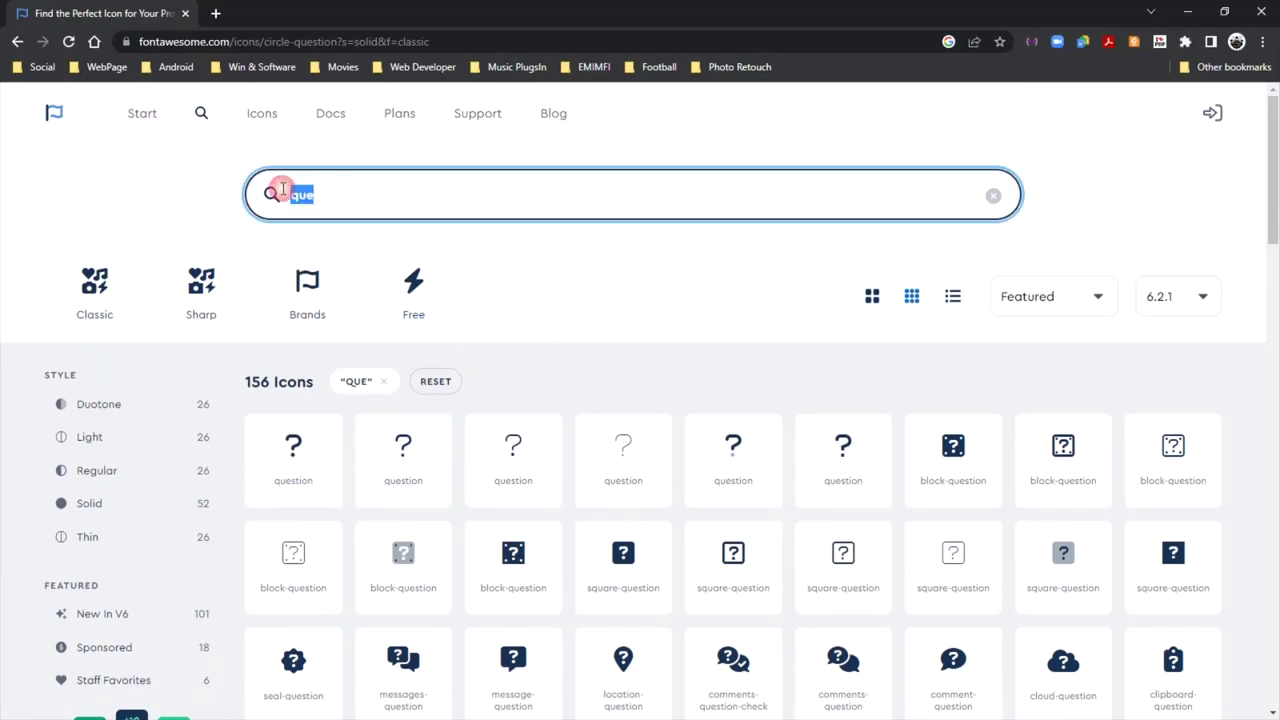
pyautogui.write('percent')
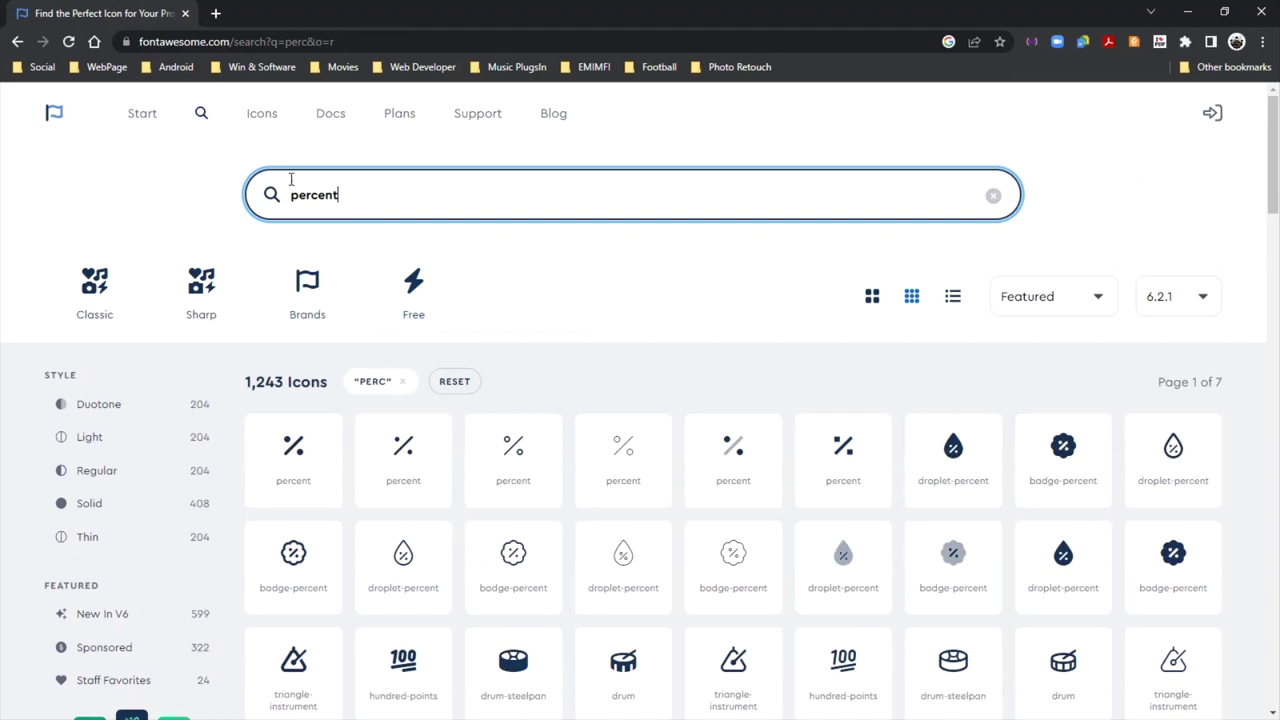
pyautogui.scroll(-2, 663, 400)
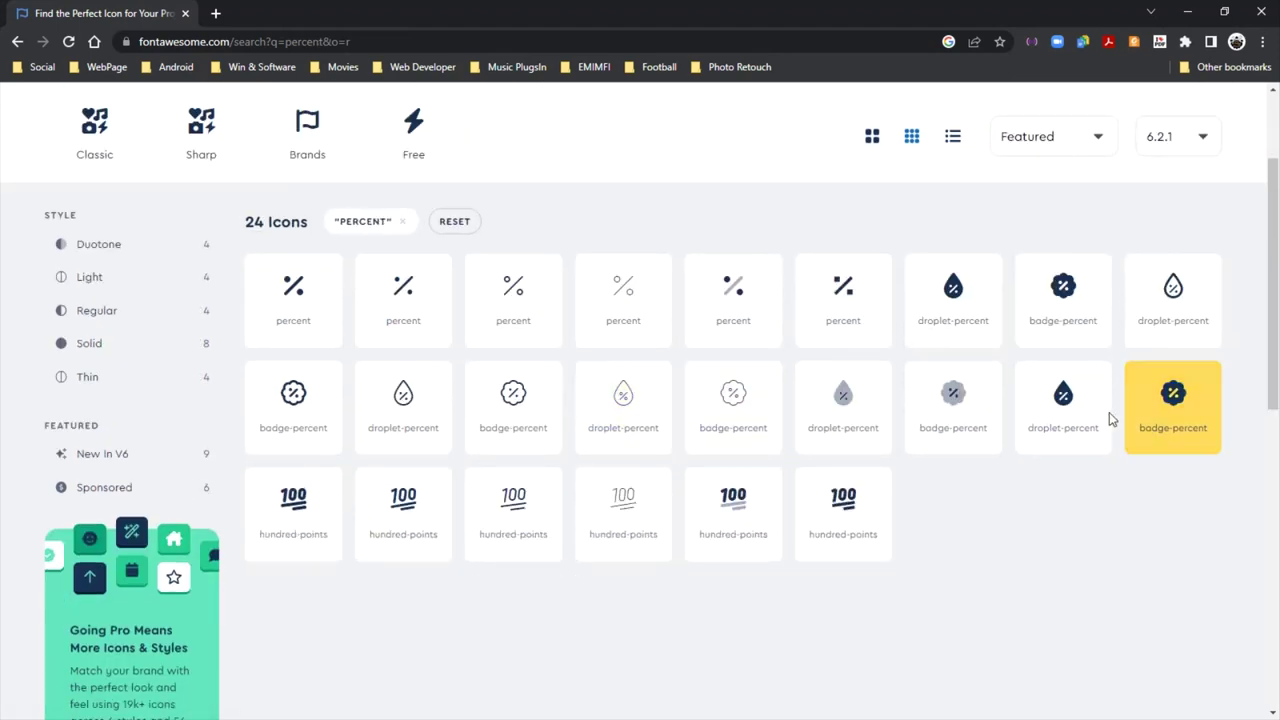
pyautogui.click(1077, 418)
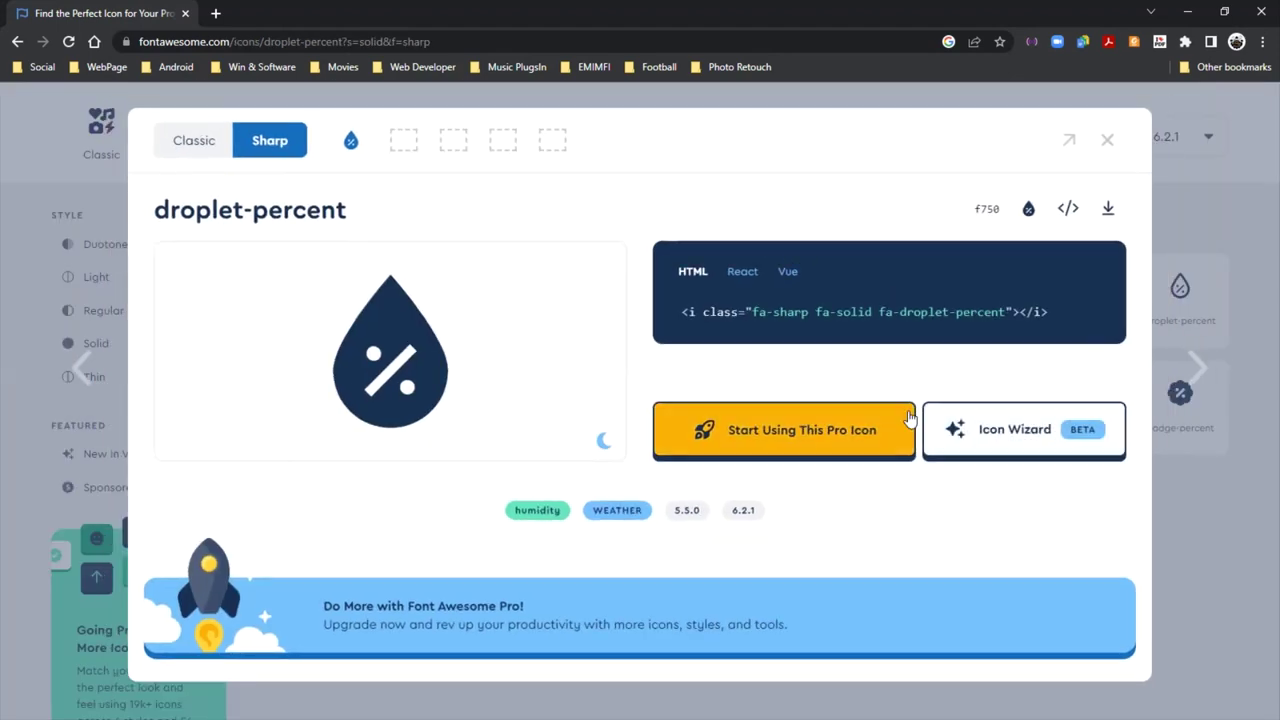
pyautogui.click(1064, 210)
pyautogui.click(1108, 137)
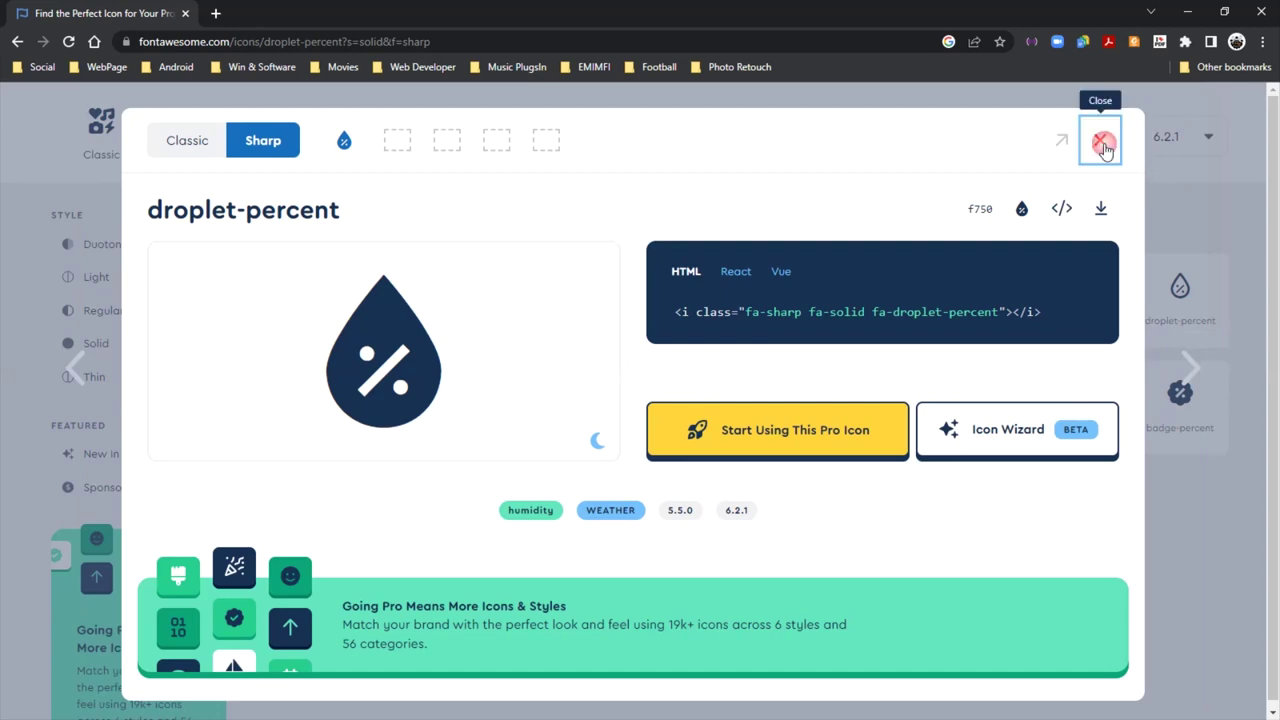
pyautogui.click(1103, 145)
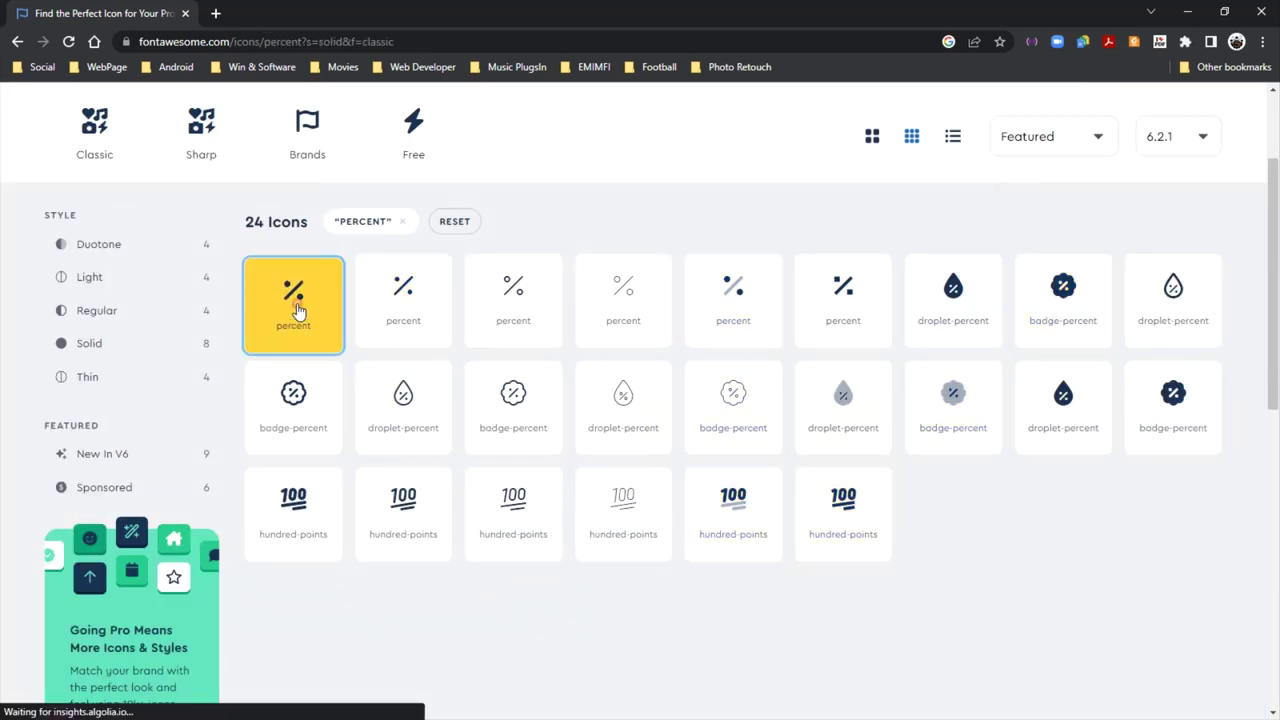
# Compare the percent and badge-percent icon details
pyautogui.click(297, 311)
pyautogui.click(1094, 150)
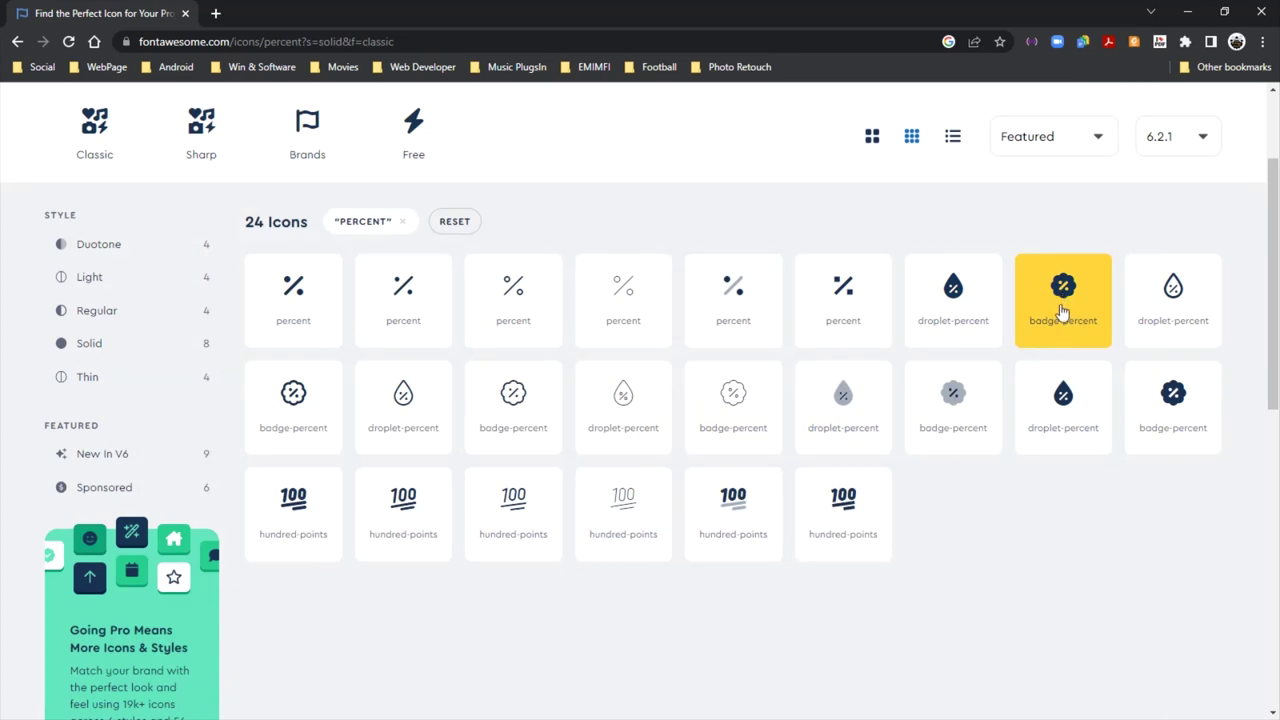
pyautogui.click(1063, 312)
pyautogui.click(1107, 140)
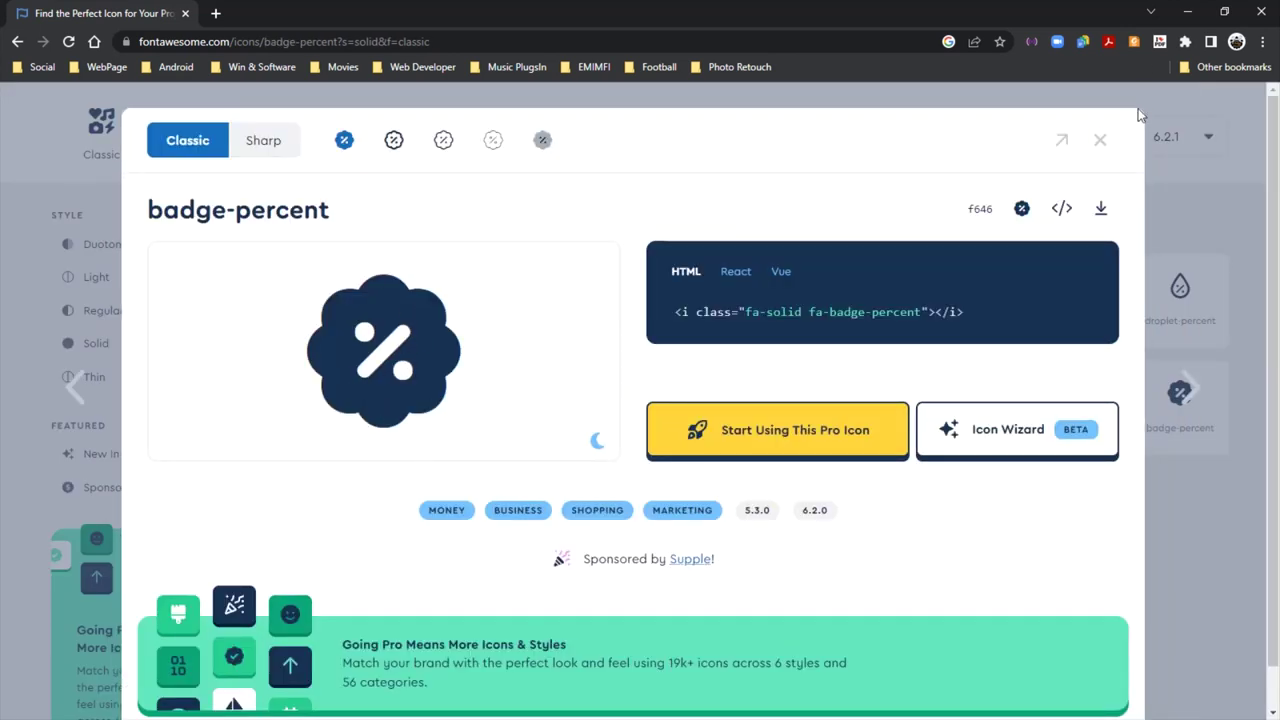
pyautogui.click(1100, 140)
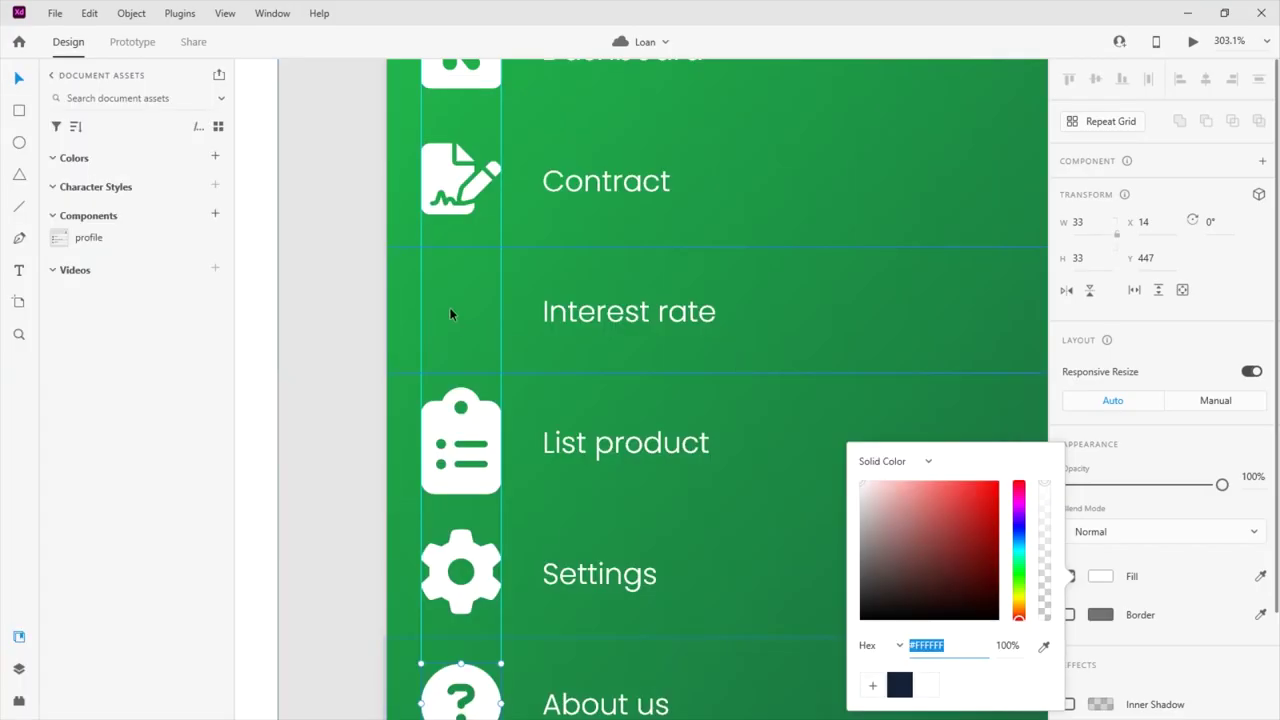
# Draw a white circle beside the Dashboard artboard and duplicate it around a ring
pyautogui.scroll(1, 499, 362)
pyautogui.scroll(-2, 499, 362)
pyautogui.click(15, 145)
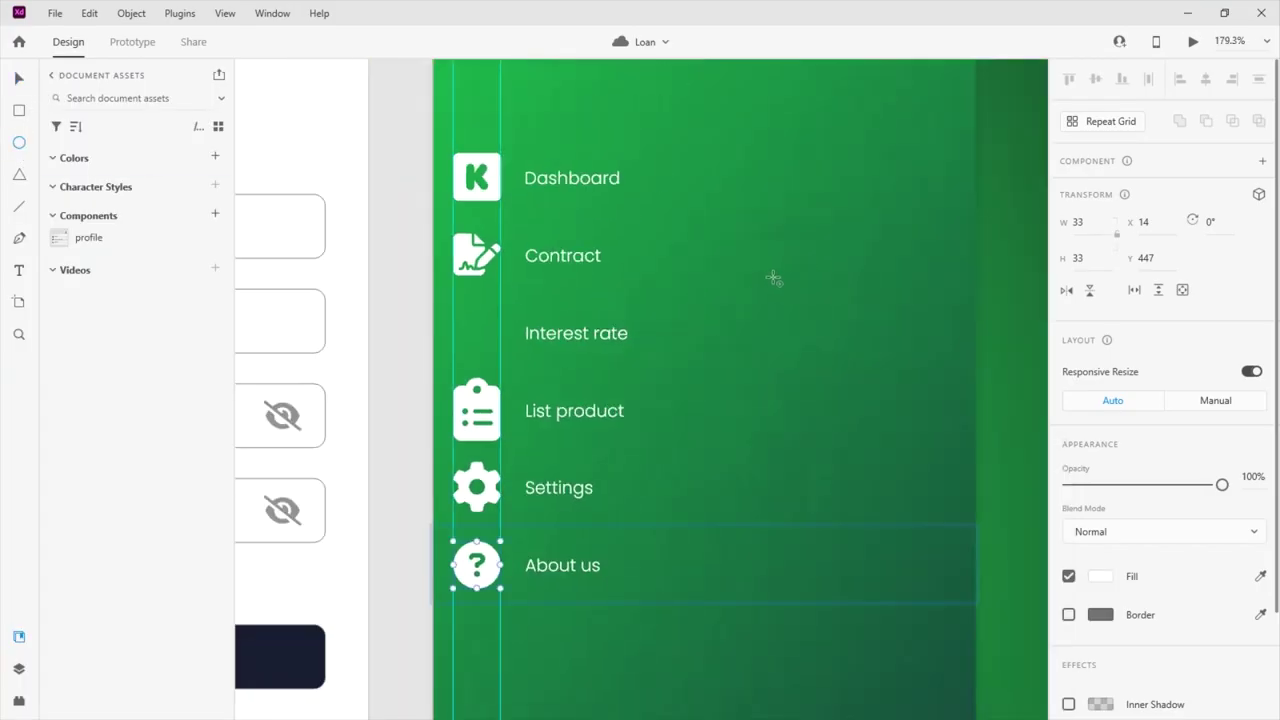
pyautogui.press('Escape')
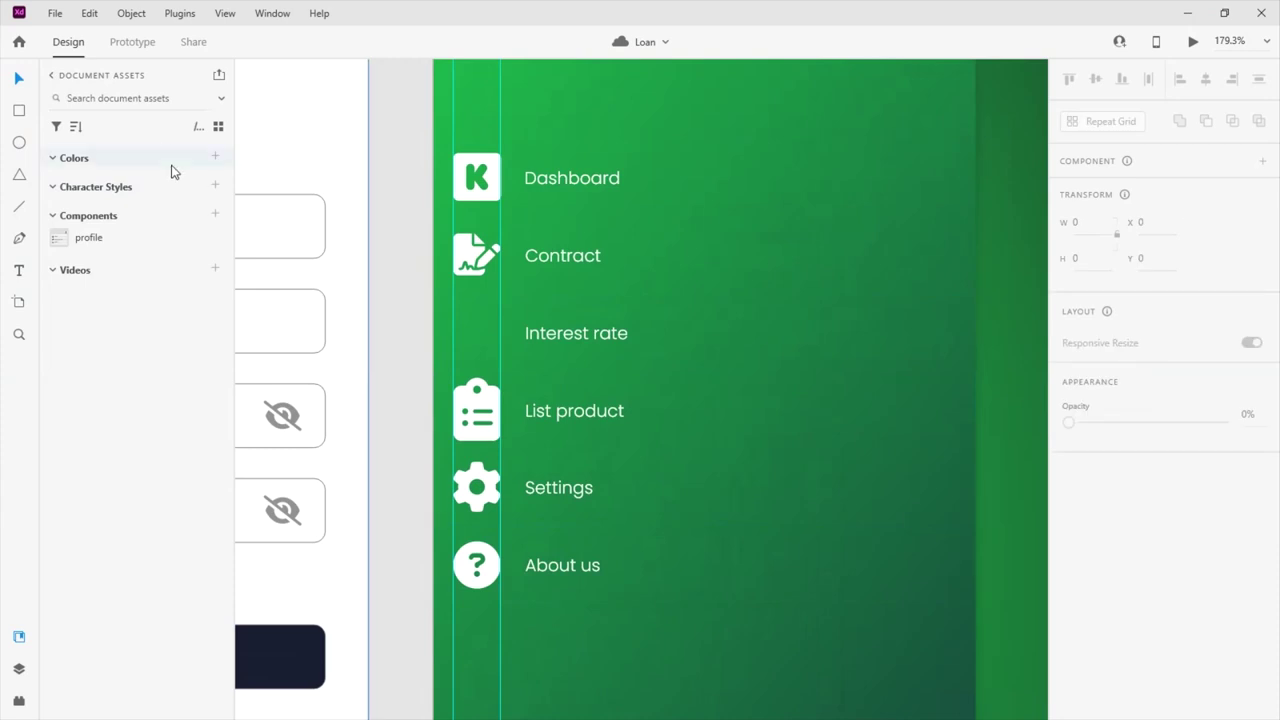
pyautogui.scroll(-3, 440, 218)
pyautogui.click(19, 142)
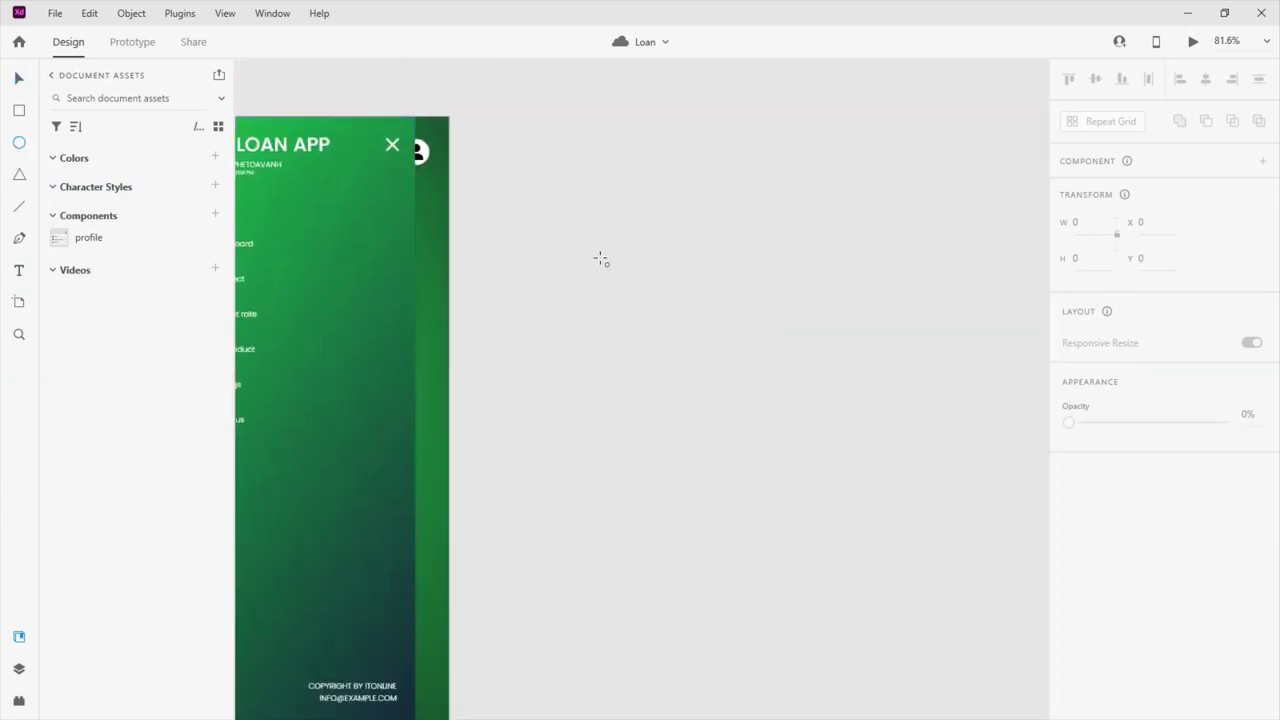
pyautogui.moveTo(586, 240); pyautogui.dragTo(627, 277)
pyautogui.scroll(3, 547, 256)
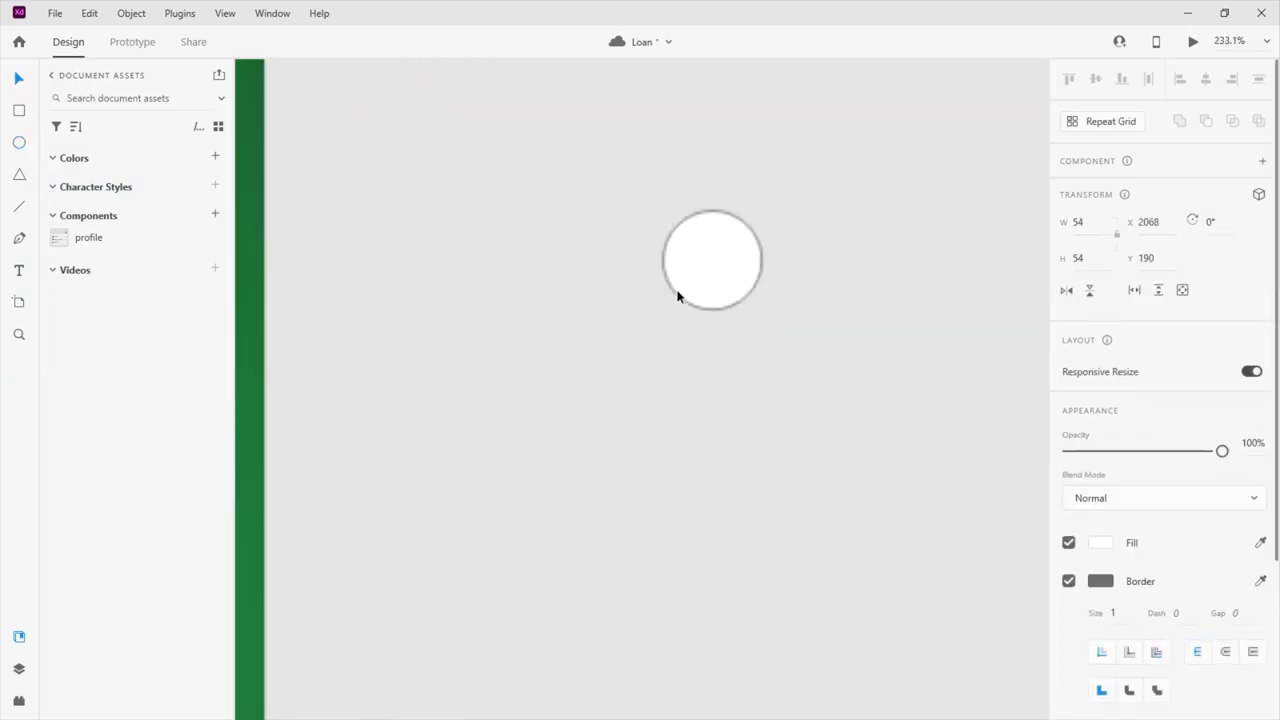
pyautogui.moveTo(640, 274); pyautogui.dragTo(646, 320)
# Merge the overlapping circles with Add into a 149 × 141 scalloped badge
pyautogui.moveTo(774, 394); pyautogui.dragTo(566, 236)
pyautogui.click(1180, 121)
pyautogui.press('Escape')
pyautogui.click(689, 340)
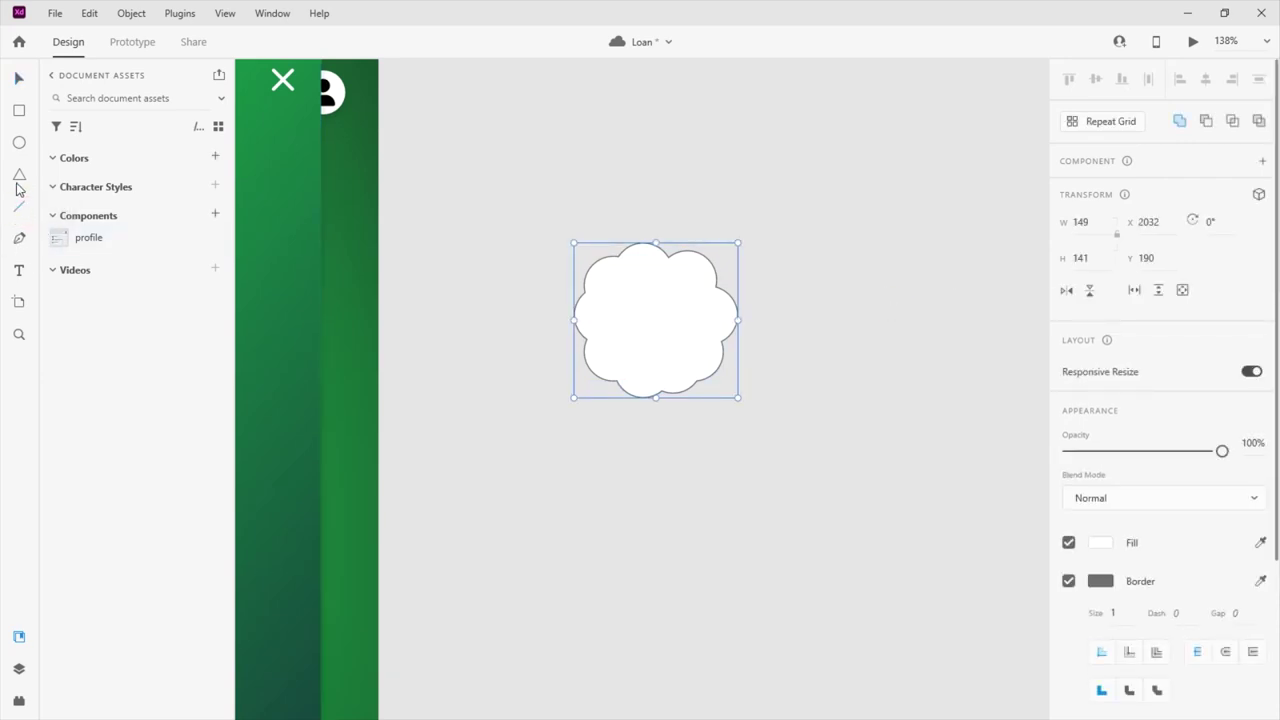
# Draw a 72-px line above the badge with border size 5
pyautogui.moveTo(634, 168); pyautogui.dragTo(714, 169)
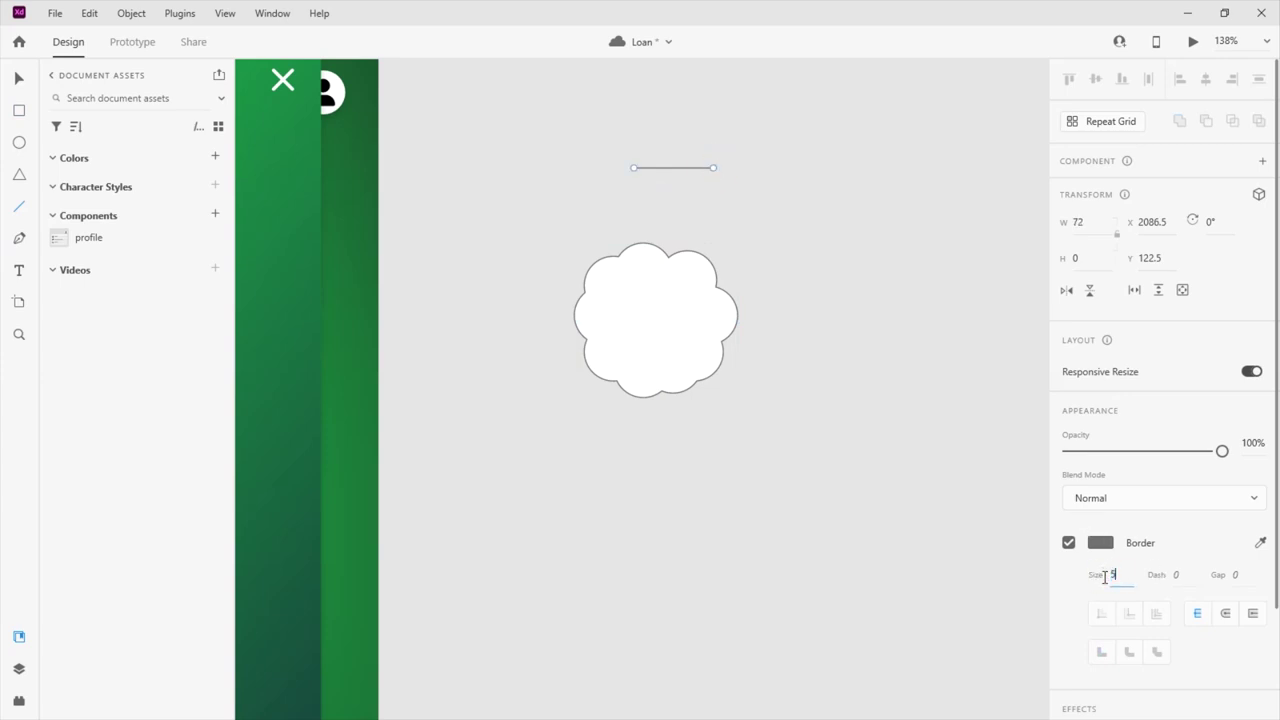
pyautogui.click(1225, 613)
pyautogui.click(19, 78)
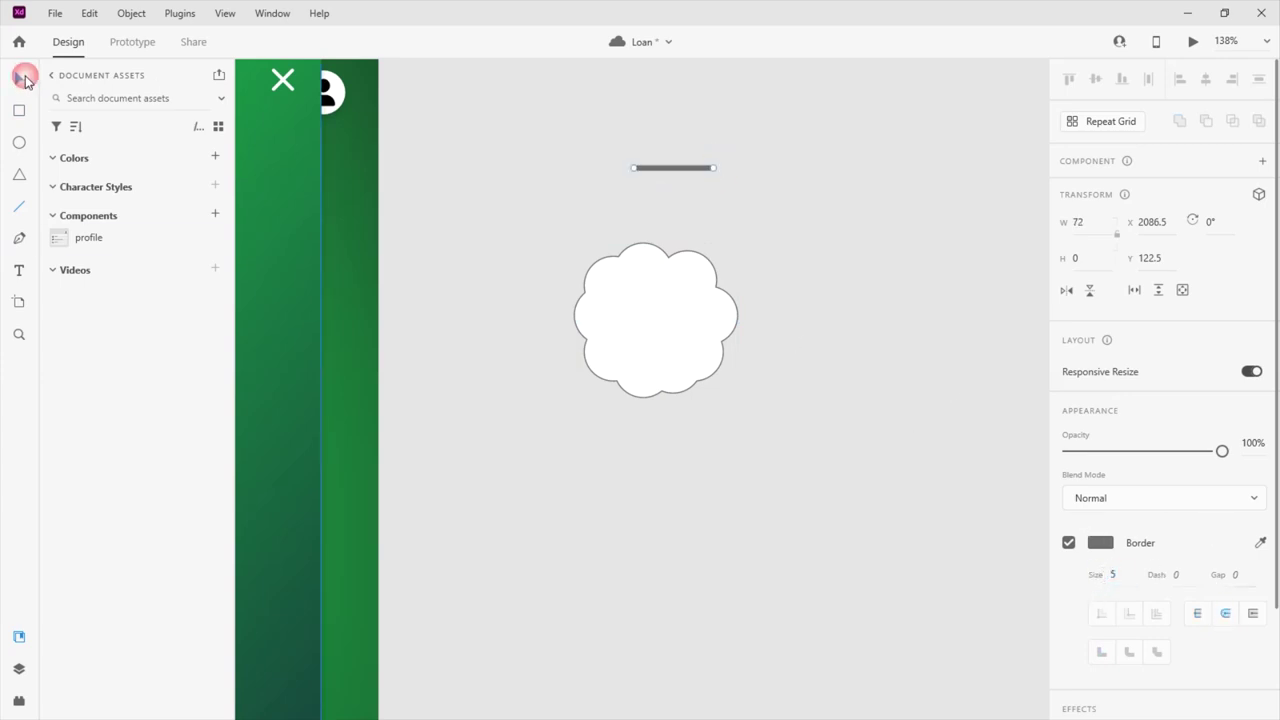
# Delete the line and place a fully rounded bar rotated 135° across the badge
pyautogui.press('Delete')
pyautogui.click(19, 112)
pyautogui.moveTo(778, 265)
pyautogui.mouseDown()
pyautogui.moveTo(801, 280)
pyautogui.moveTo(894, 287)
pyautogui.moveTo(953, 270)
pyautogui.mouseUp()
pyautogui.scroll(5, 886, 277)
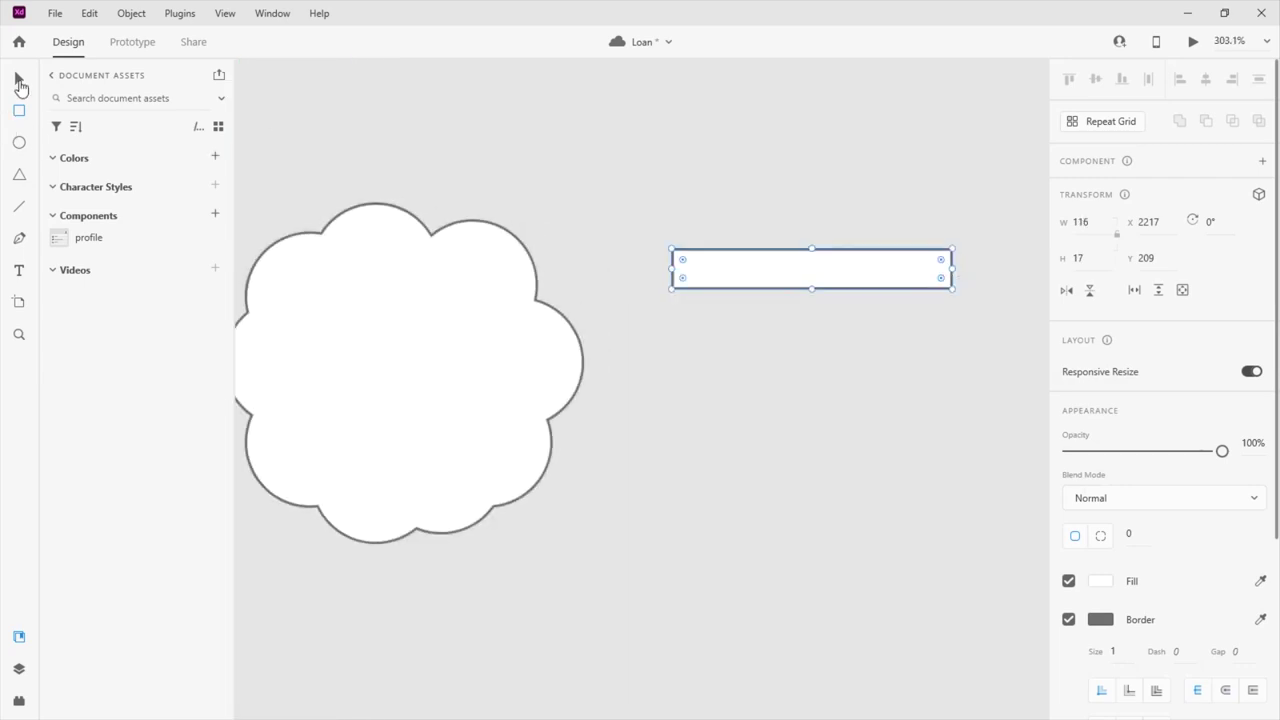
pyautogui.moveTo(684, 262); pyautogui.dragTo(786, 334)
pyautogui.click(1205, 222)
pyautogui.press('Return')
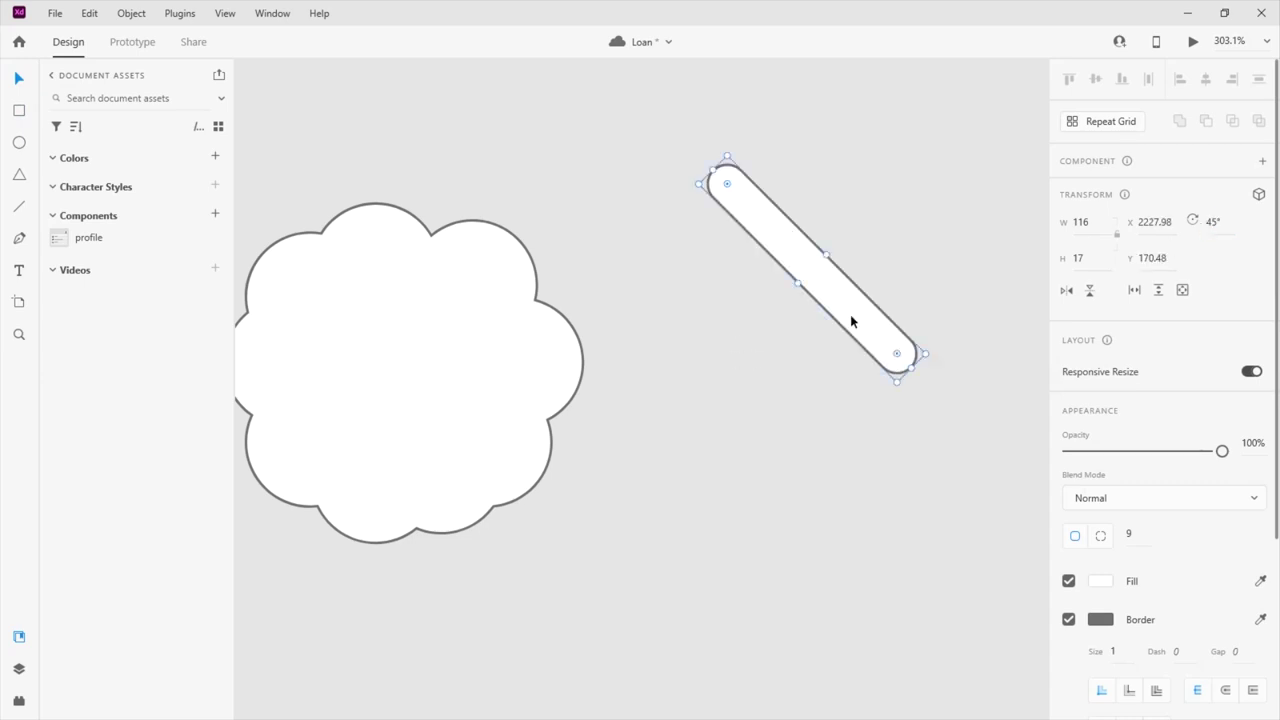
pyautogui.click(1066, 290)
pyautogui.moveTo(767, 316); pyautogui.dragTo(363, 403)
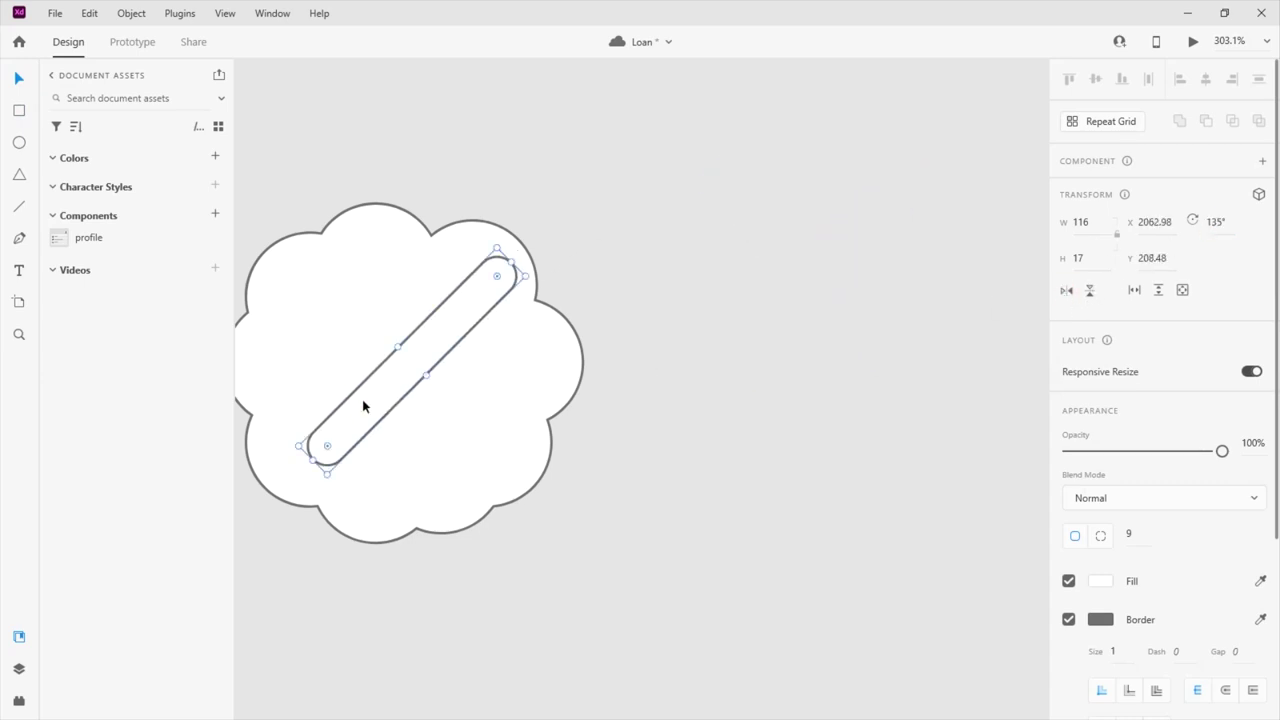
pyautogui.moveTo(511, 262); pyautogui.dragTo(403, 366)
# Add two small circles on either side of the bar to form the percent sign
pyautogui.click(19, 142)
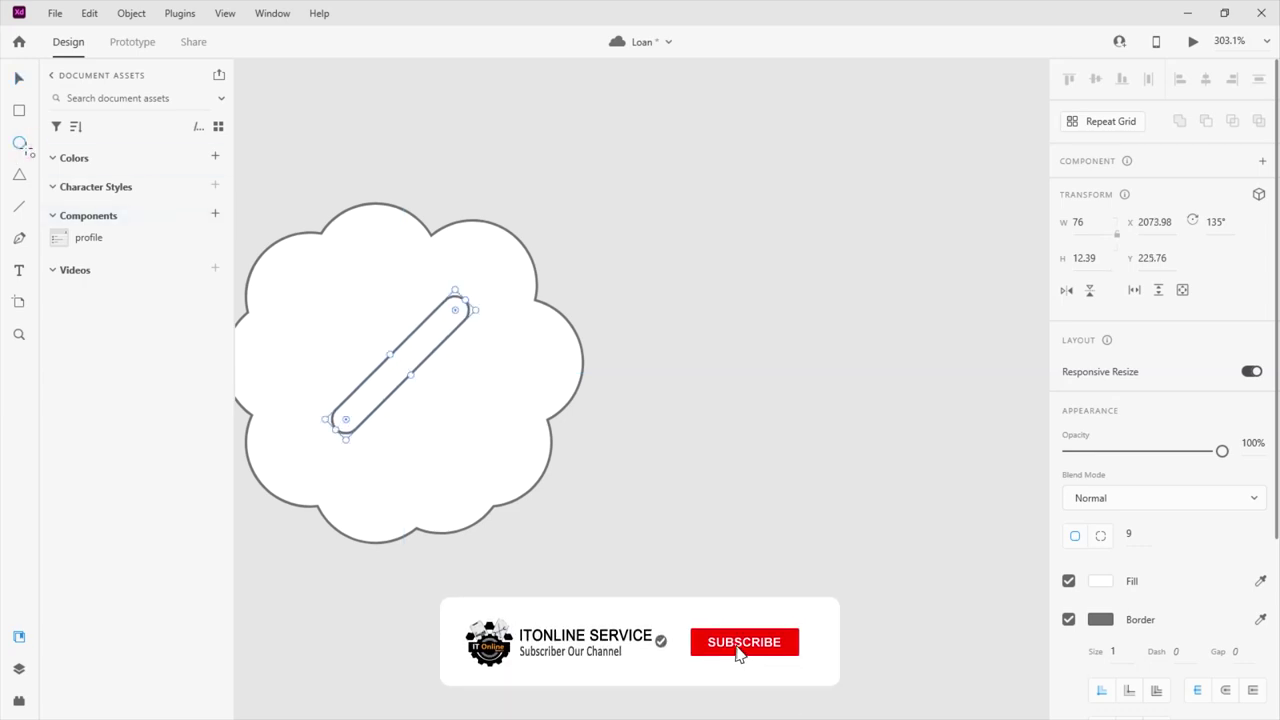
pyautogui.moveTo(325, 307); pyautogui.dragTo(437, 419)
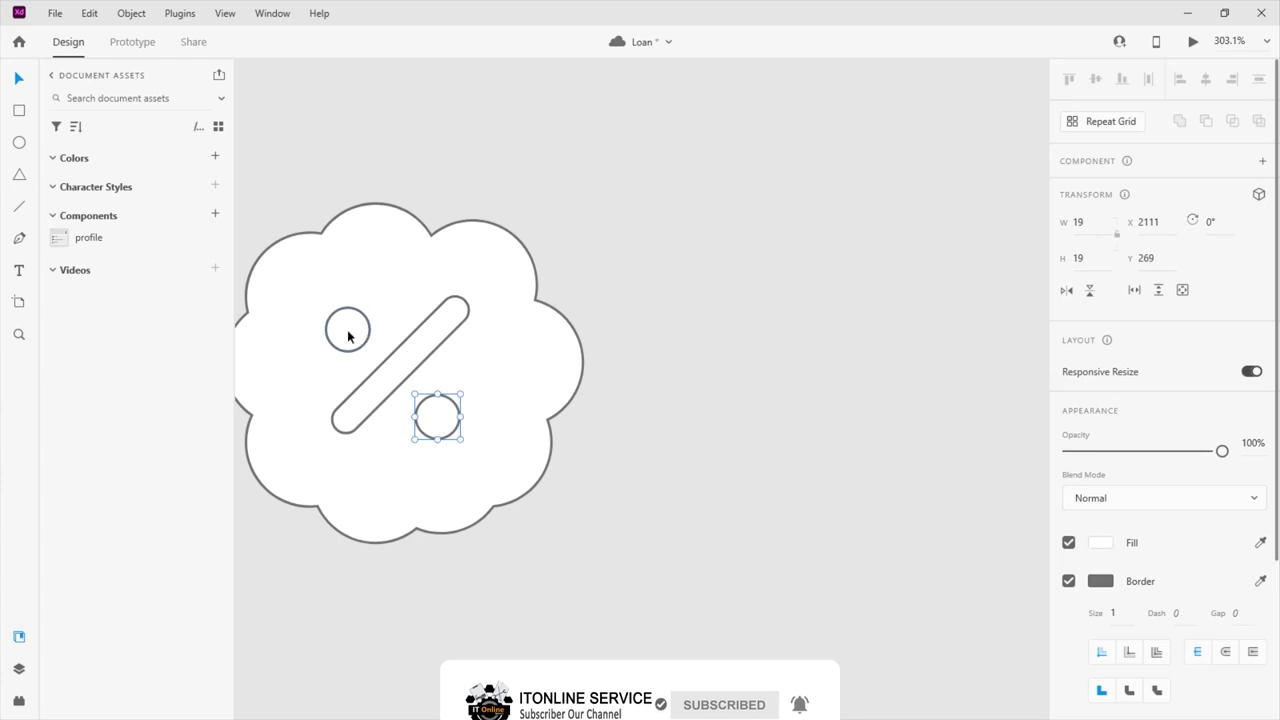
pyautogui.moveTo(349, 334); pyautogui.dragTo(355, 331)
pyautogui.moveTo(437, 417); pyautogui.dragTo(437, 409)
pyautogui.moveTo(358, 333); pyautogui.dragTo(362, 328)
pyautogui.click(694, 363)
# Cut the percent shapes out of the badge with Exclude Overlap
pyautogui.scroll(-2, 694, 363)
pyautogui.moveTo(676, 207); pyautogui.dragTo(344, 508)
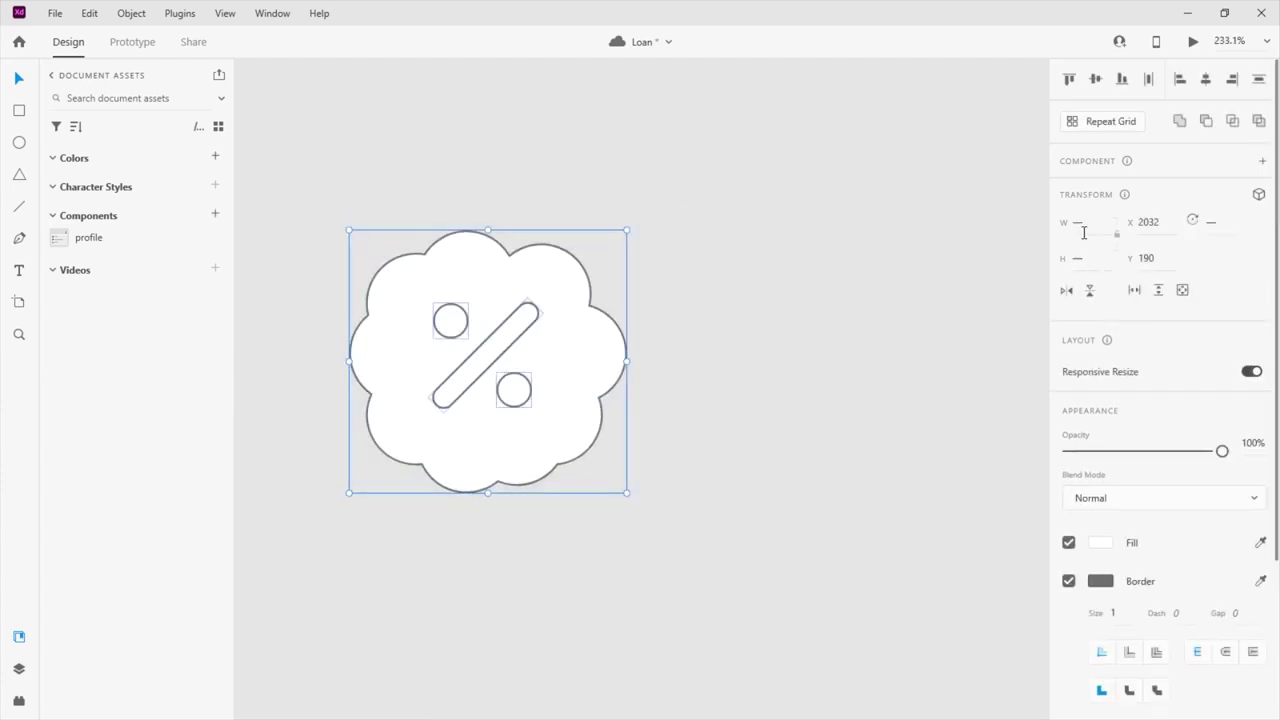
pyautogui.click(1179, 123)
pyautogui.hotkey('ctrl', 'z')
pyautogui.click(1258, 121)
# Move the percent badge, remove its border, and cut it with Ctrl+X
pyautogui.moveTo(547, 359); pyautogui.dragTo(603, 322)
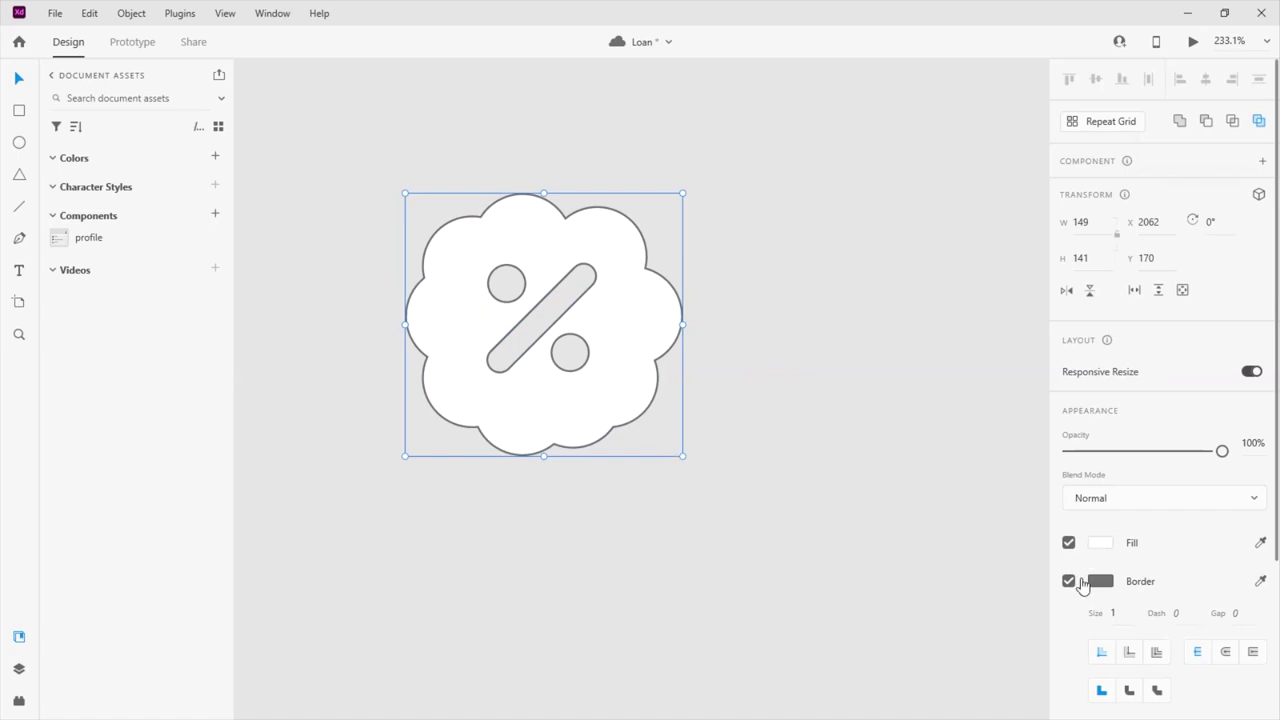
pyautogui.click(1080, 580)
pyautogui.click(814, 480)
pyautogui.click(615, 381)
pyautogui.scroll(-5, 617, 370)
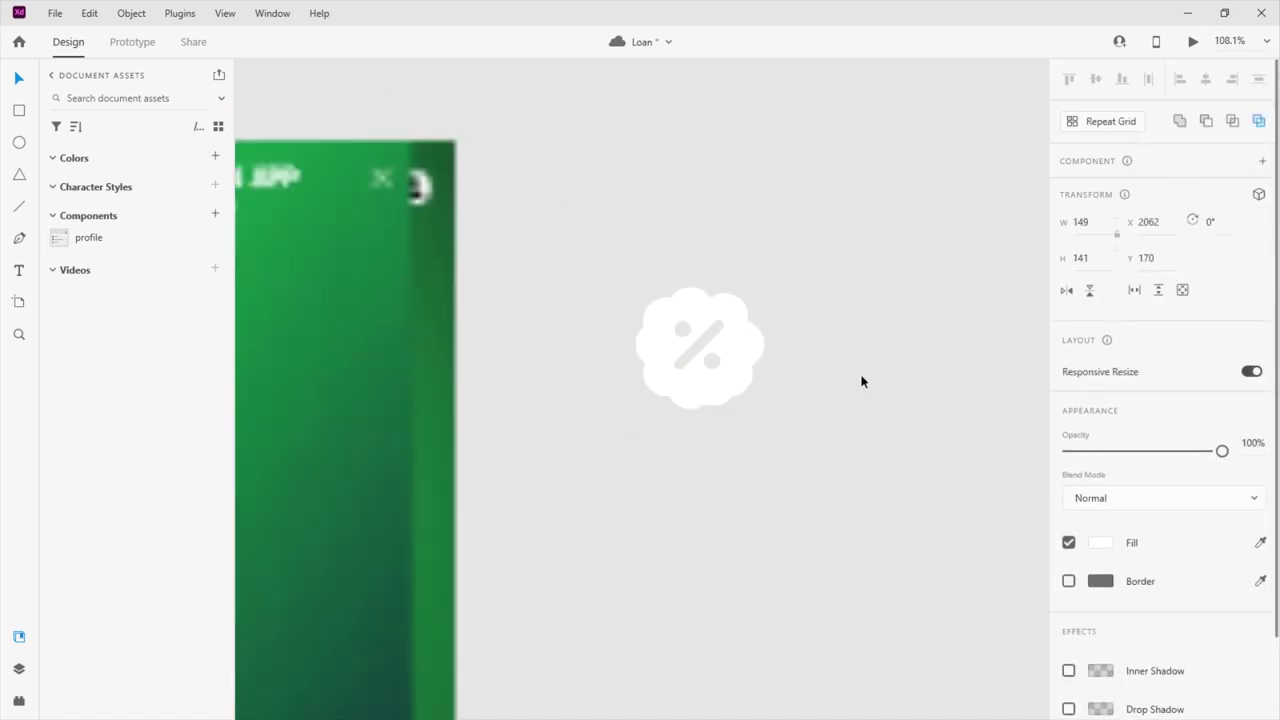
pyautogui.hotkey('ctrl', 'x')
pyautogui.click(592, 391)
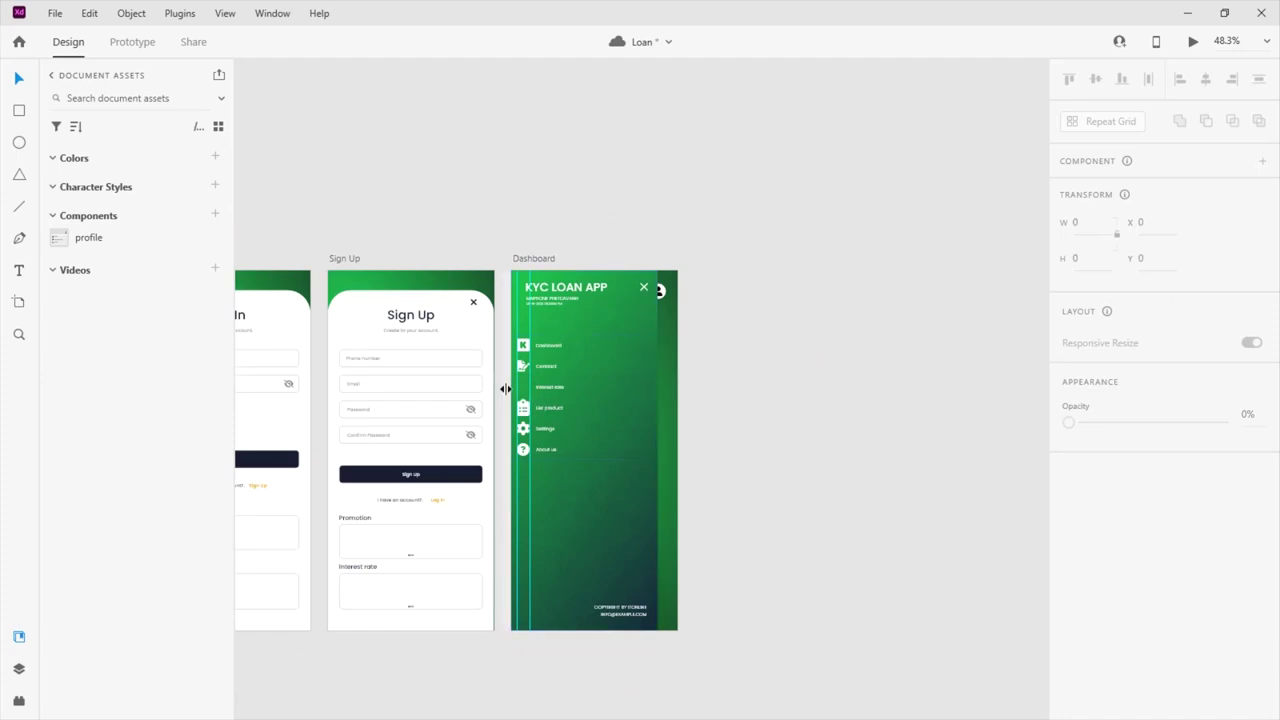
# Paste the percent badge into the Interest rate row, then undo the stray move and resize
pyautogui.scroll(5, 600, 391)
pyautogui.doubleClick(641, 388)
pyautogui.hotkey('ctrl', 'v')
pyautogui.moveTo(729, 380); pyautogui.dragTo(606, 384)
pyautogui.moveTo(767, 490); pyautogui.dragTo(566, 390)
pyautogui.hotkey('ctrl', 'z')
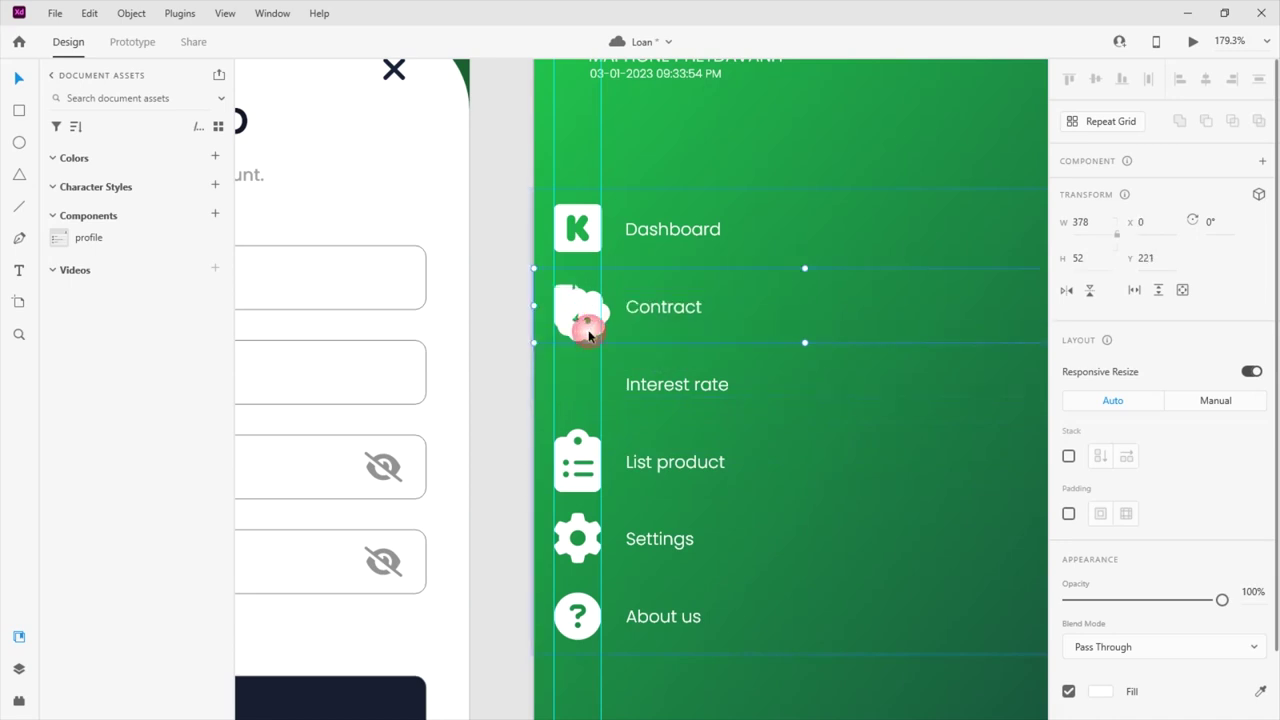
pyautogui.hotkey('ctrl', 'z')
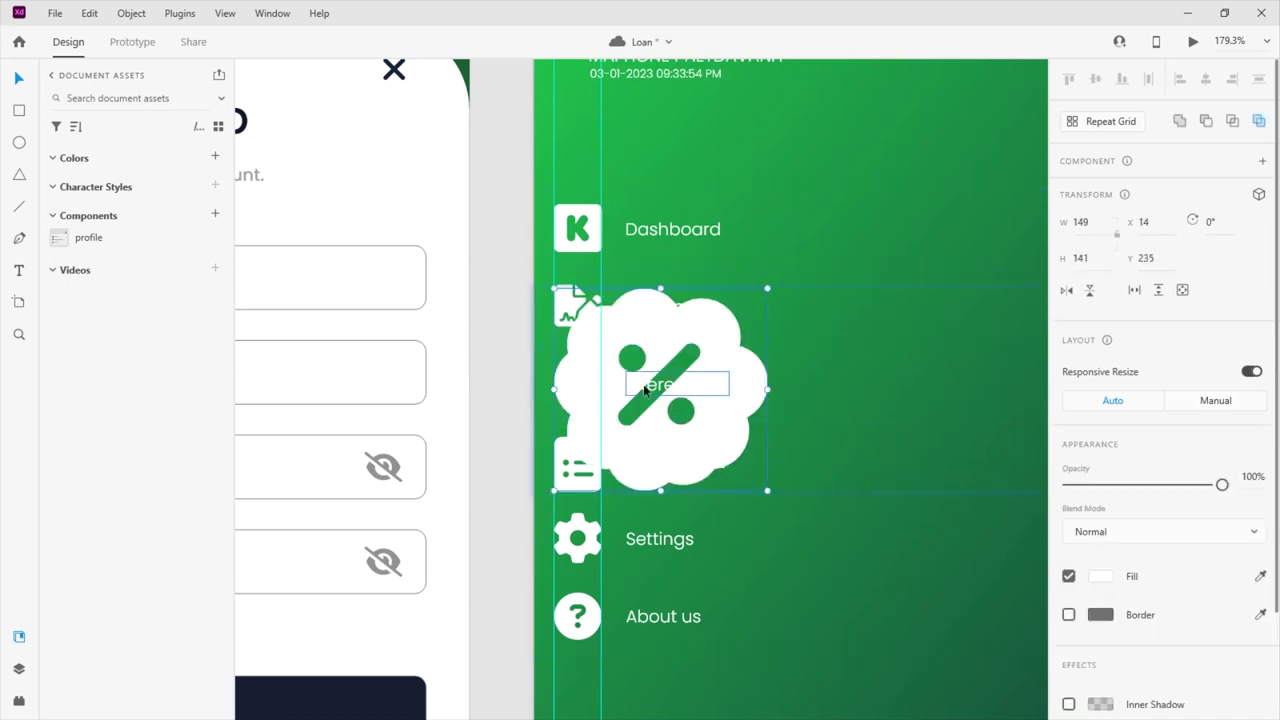
# Place the % badge beside Interest rate and shrink it to about 33 × 31
pyautogui.moveTo(622, 400); pyautogui.dragTo(622, 414)
pyautogui.moveTo(757, 403); pyautogui.dragTo(623, 425)
pyautogui.moveTo(578, 372); pyautogui.dragTo(578, 408)
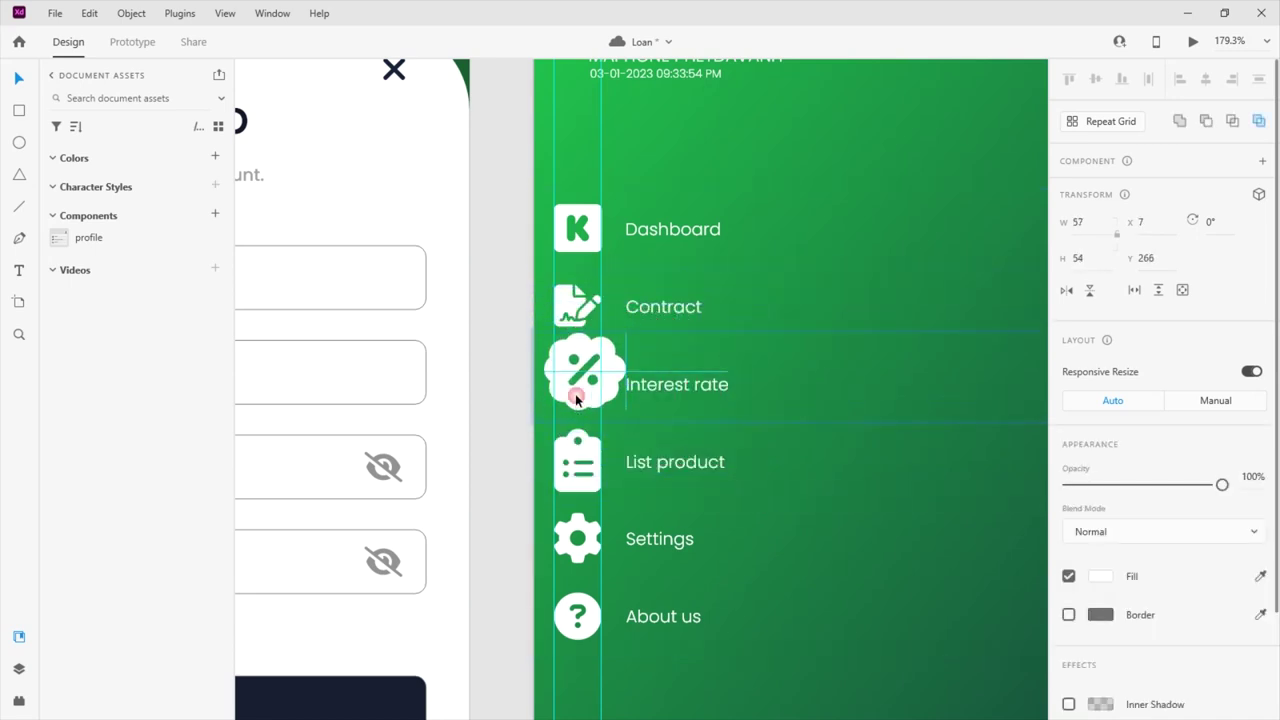
pyautogui.scroll(5, 570, 390)
pyautogui.moveTo(741, 241); pyautogui.dragTo(666, 301)
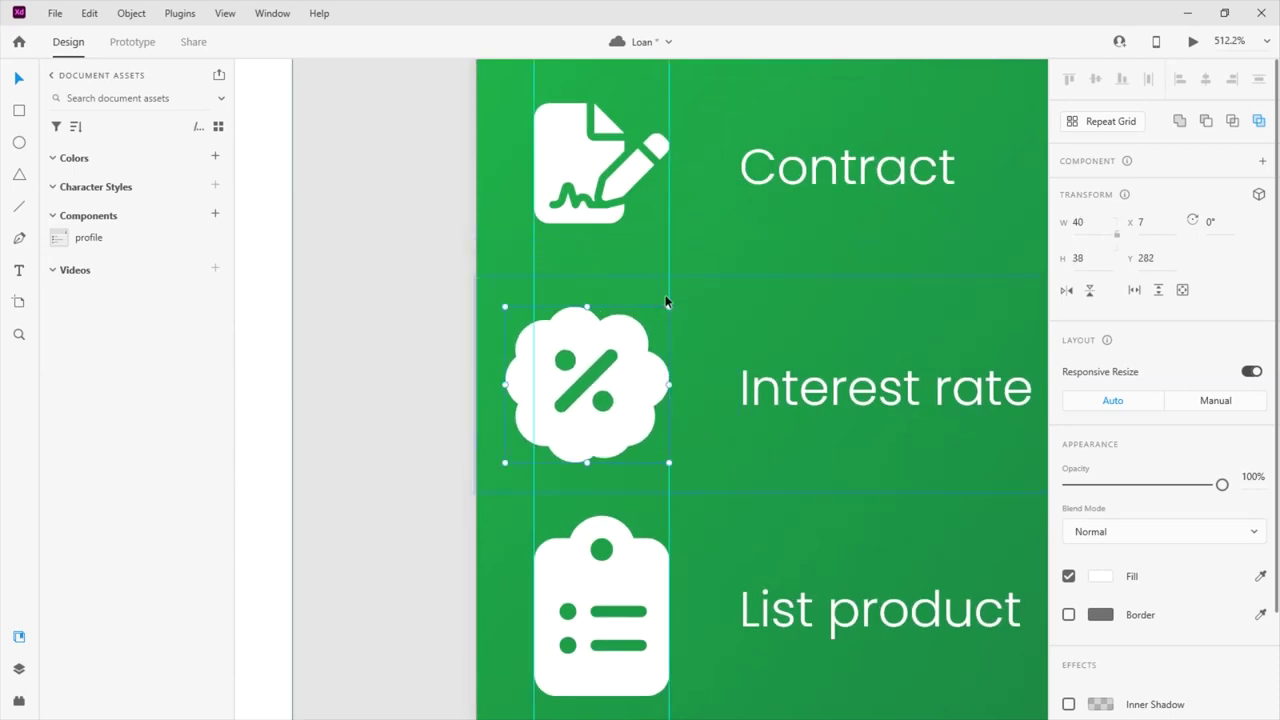
pyautogui.moveTo(503, 305); pyautogui.dragTo(534, 323)
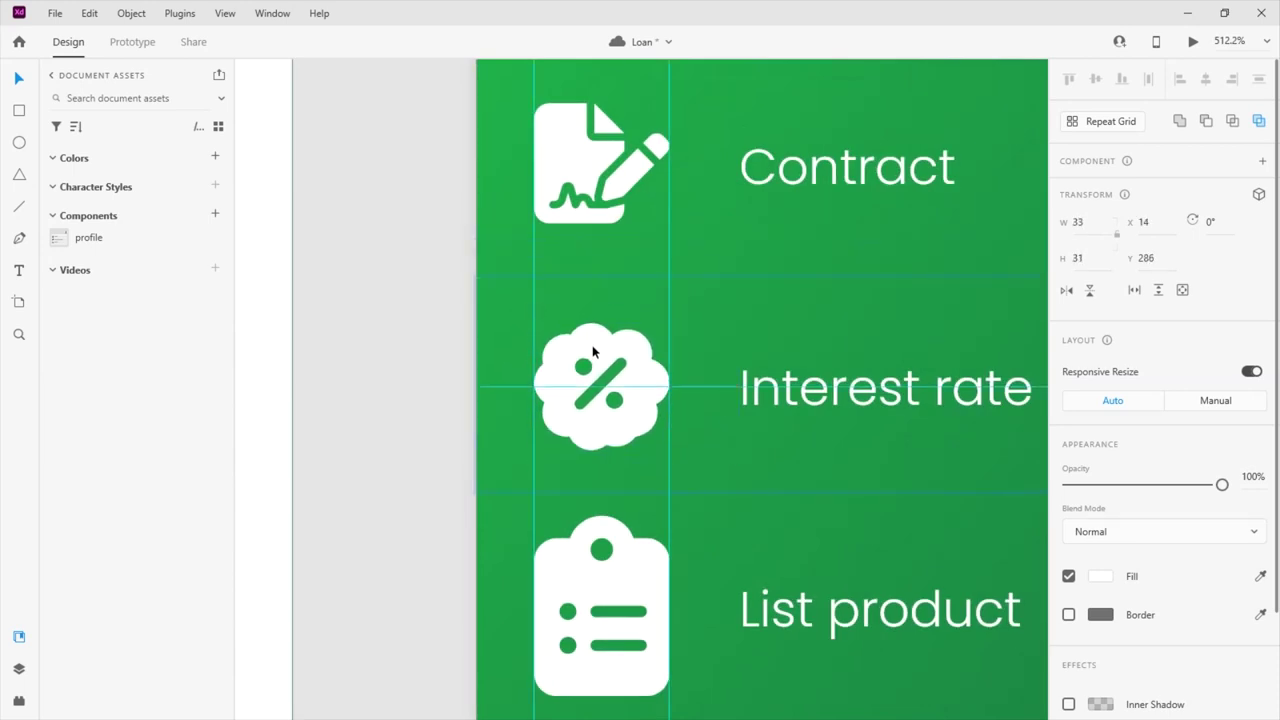
pyautogui.scroll(-8, 527, 274)
pyautogui.click(897, 309)
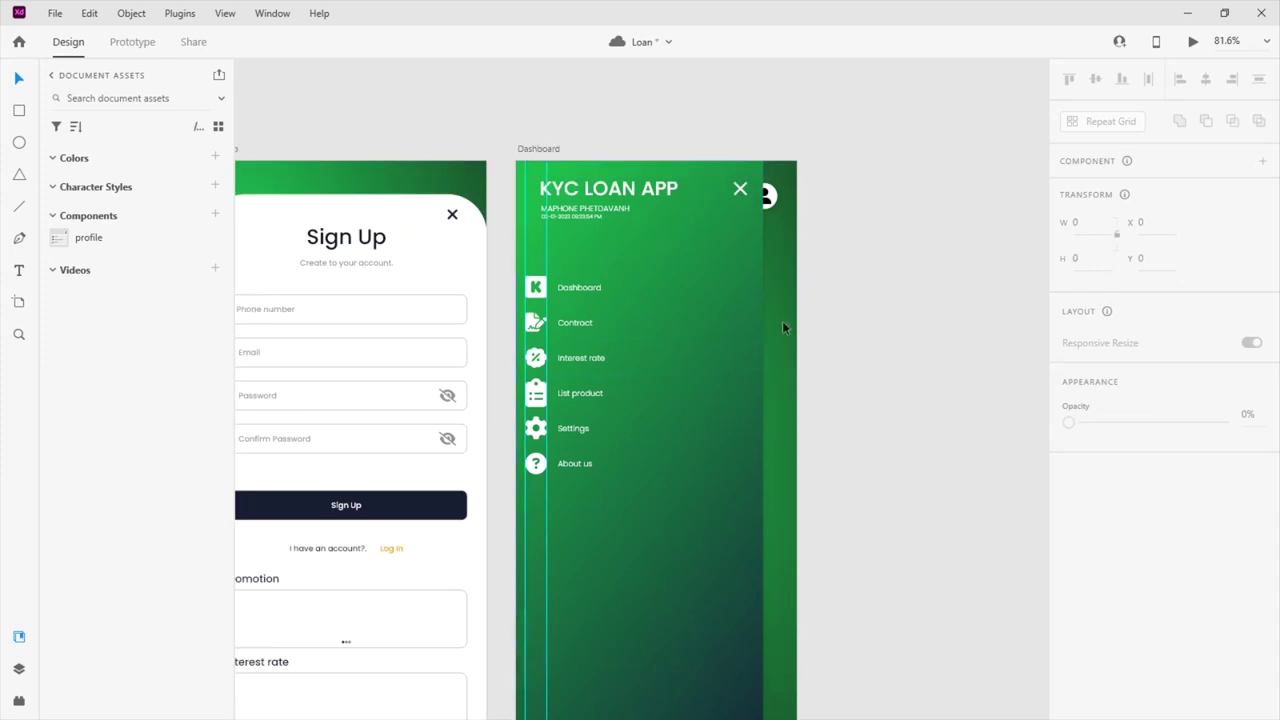
# Select both the green side menu panel and the hamburger icon
pyautogui.click(541, 423)
pyautogui.click(908, 412)
pyautogui.click(677, 382)
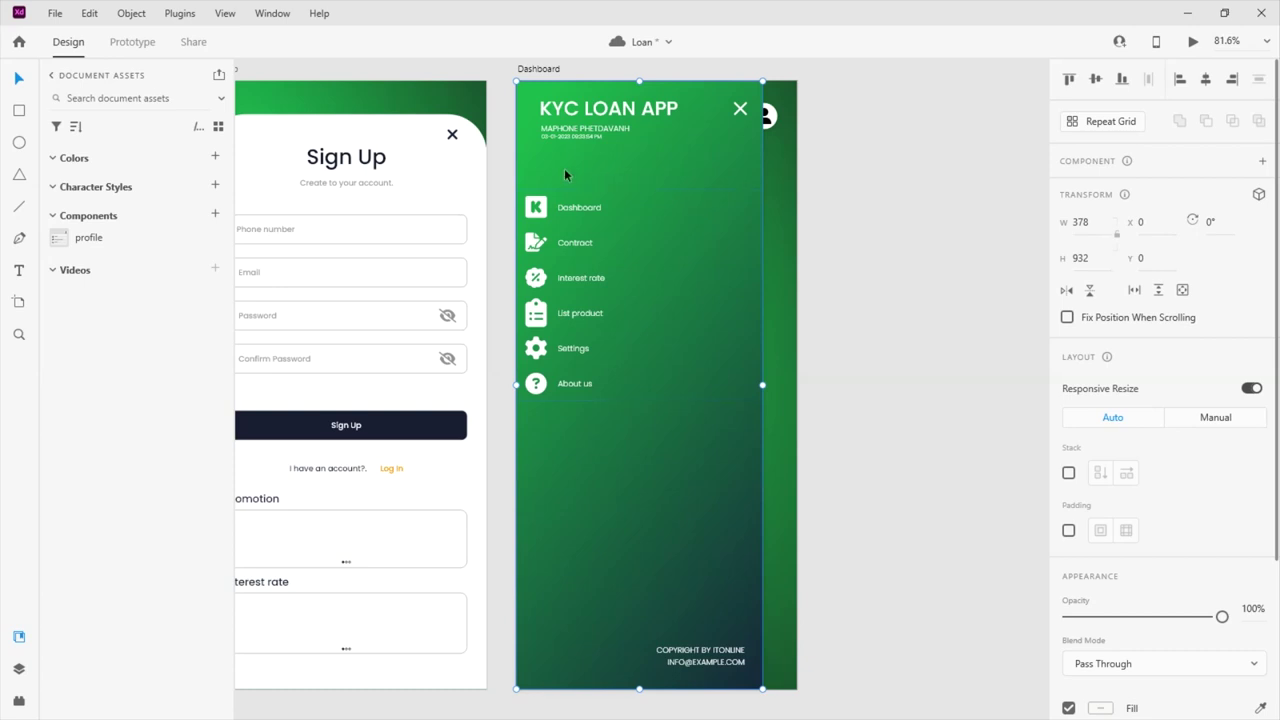
pyautogui.moveTo(538, 172); pyautogui.dragTo(581, 165)
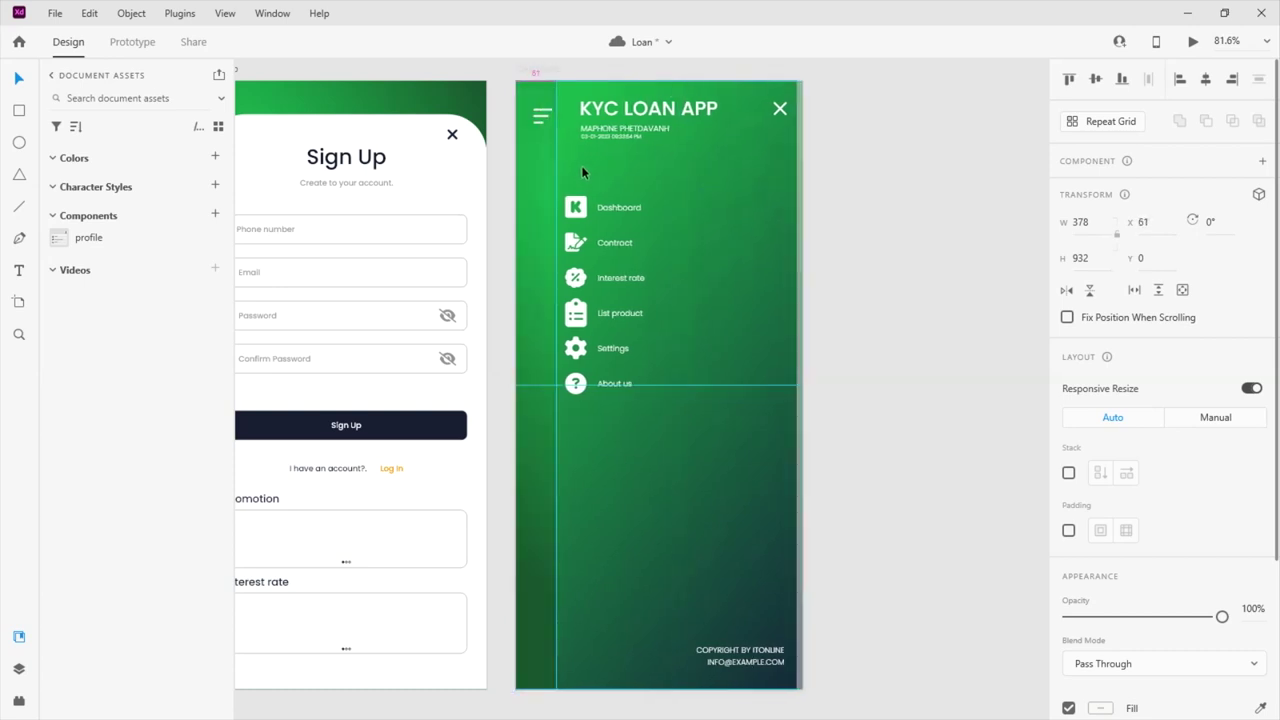
pyautogui.click(548, 118)
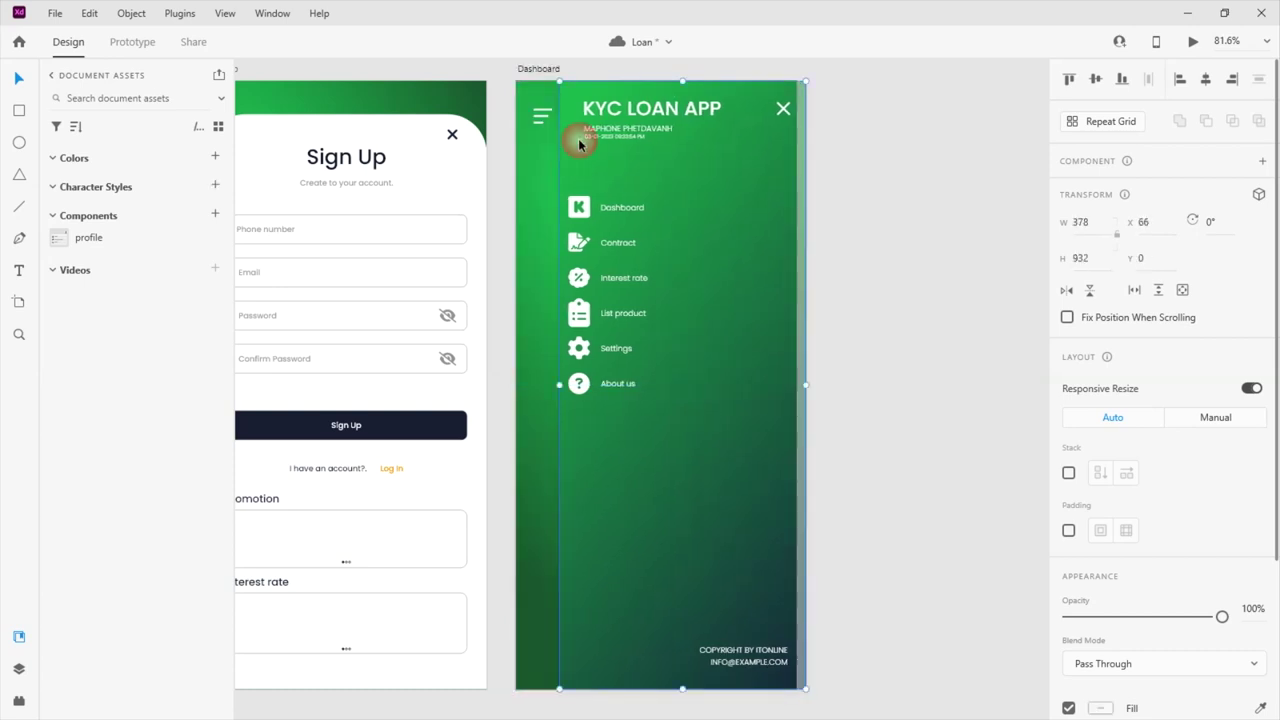
pyautogui.moveTo(581, 142); pyautogui.dragTo(545, 147)
pyautogui.moveTo(502, 75); pyautogui.dragTo(576, 164)
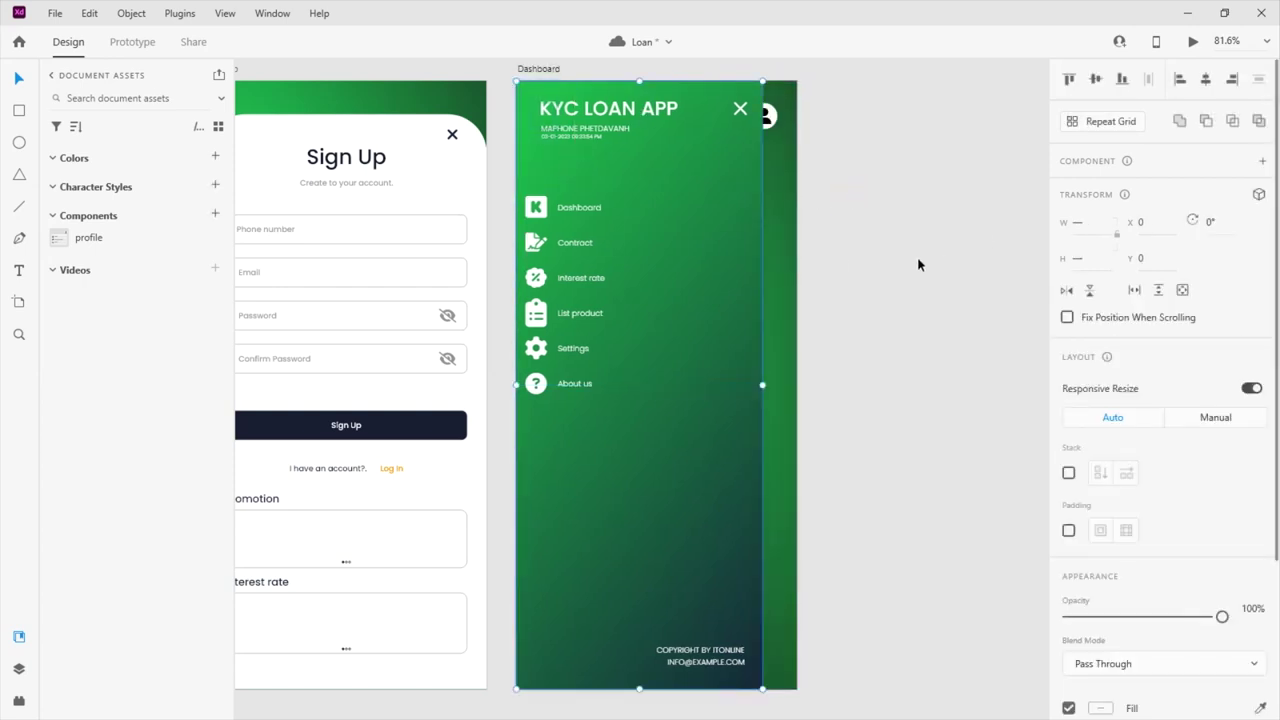
# Make the selection a component and add a new state named nav
pyautogui.hotkey('ctrl', 'k')
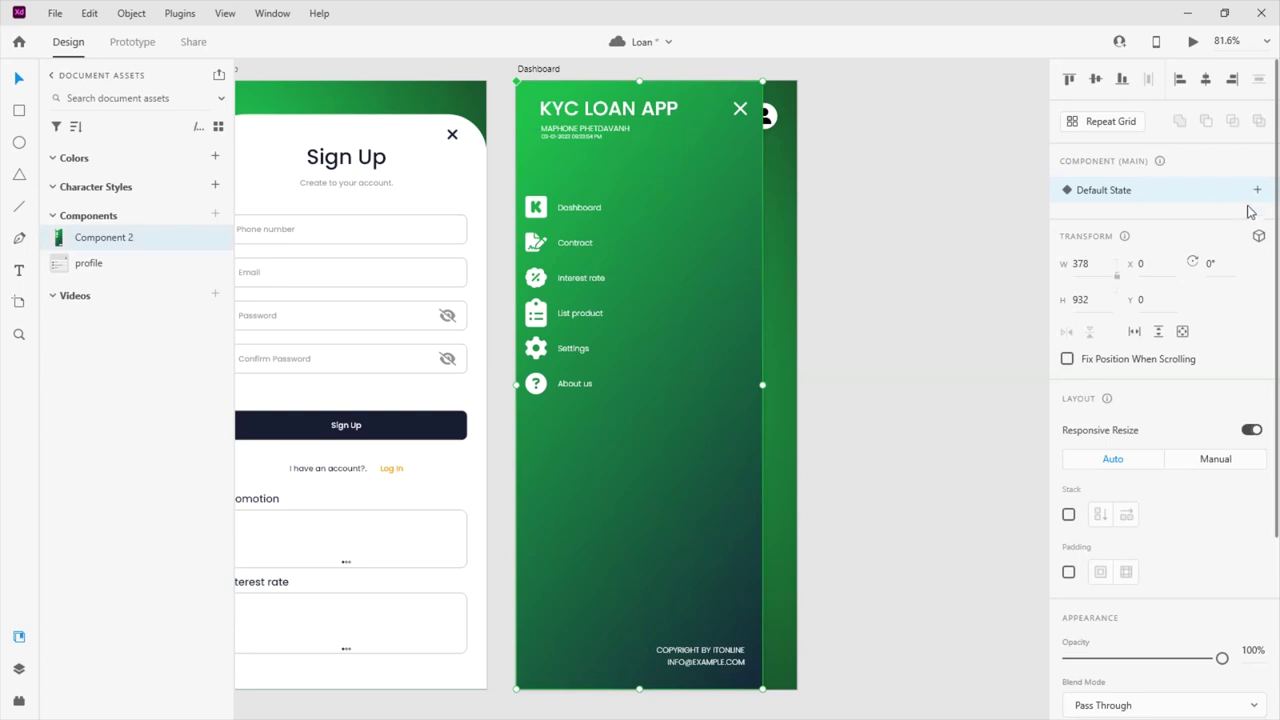
pyautogui.click(1257, 190)
pyautogui.click(1124, 206)
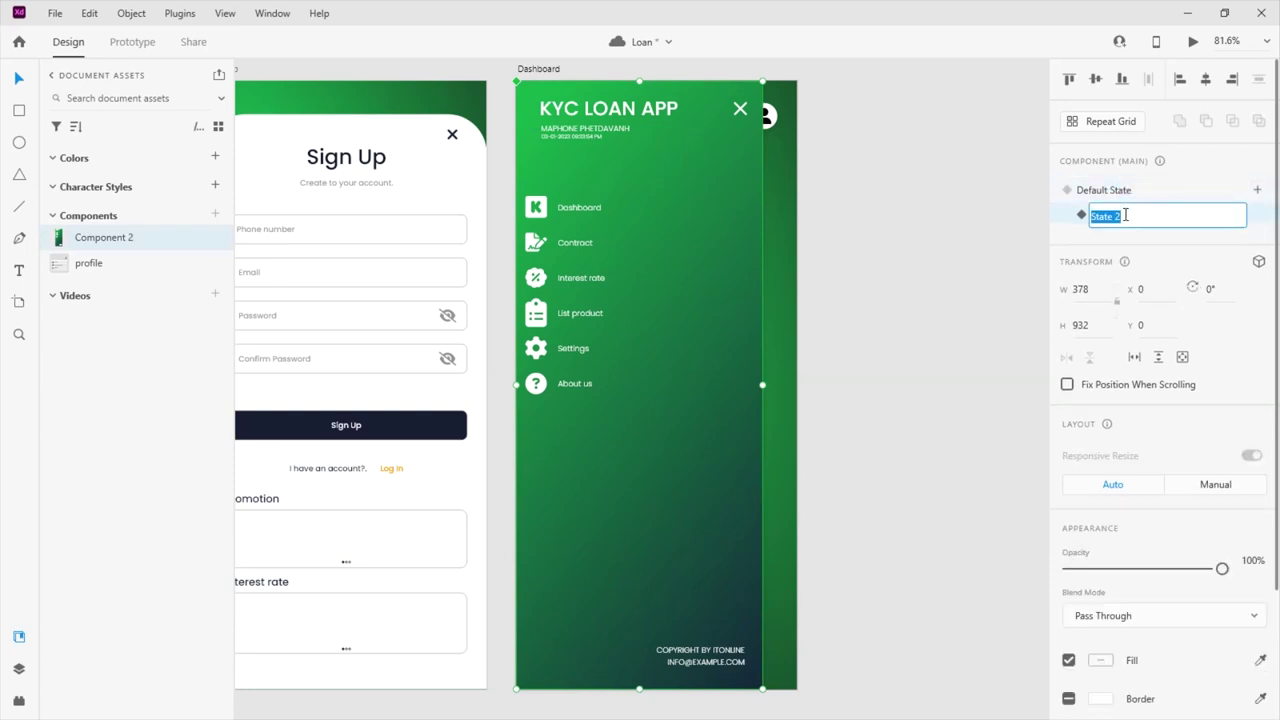
pyautogui.write('nav')
pyautogui.press('Return')
# Rename the component asset to nav
pyautogui.rightClick(116, 240)
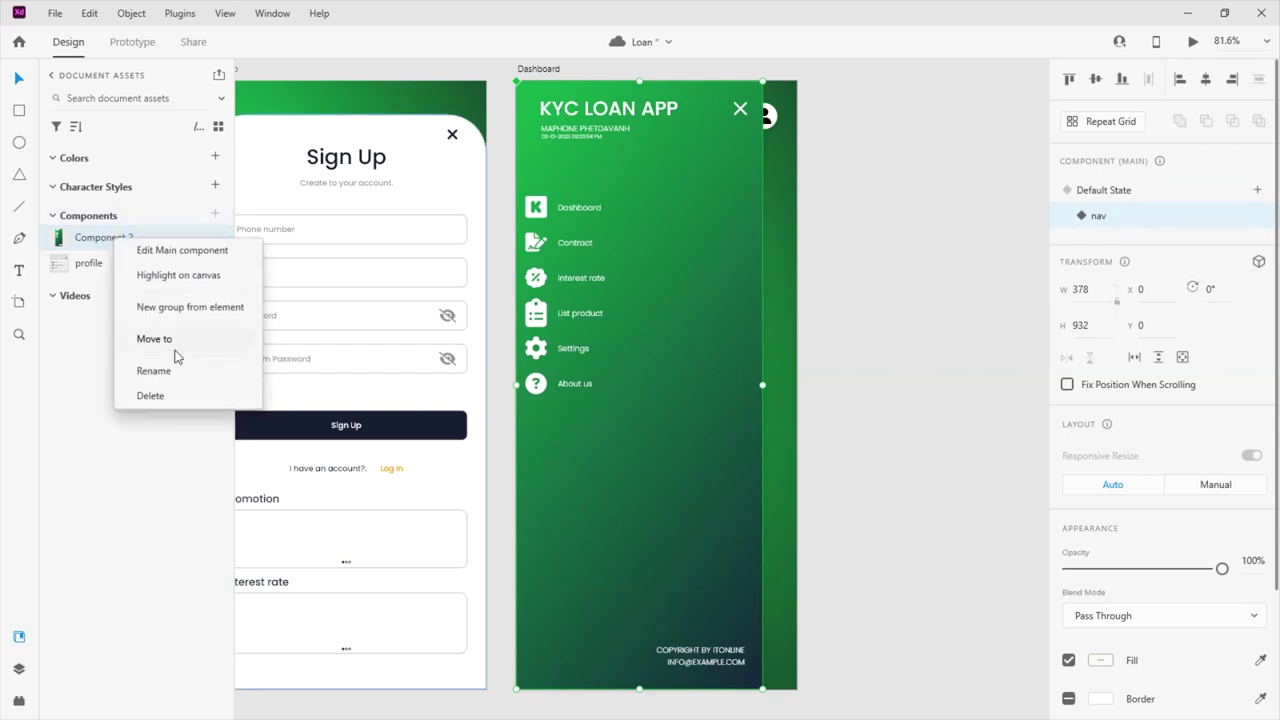
pyautogui.click(154, 371)
pyautogui.write('nav')
pyautogui.press('Return')
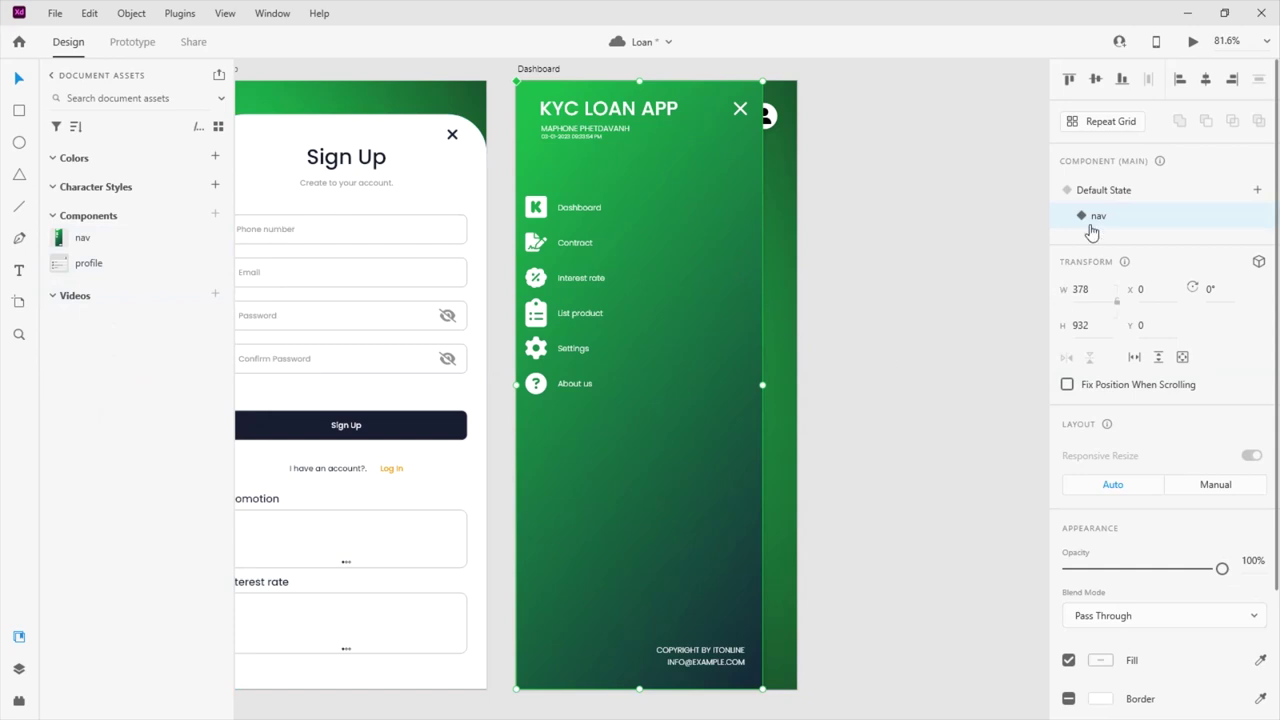
# In the nav state, shrink the menu to a small top-left box at 0% opacity
pyautogui.moveTo(762, 384); pyautogui.dragTo(765, 385)
pyautogui.hotkey('ctrl', 'z')
pyautogui.moveTo(760, 688); pyautogui.dragTo(553, 112)
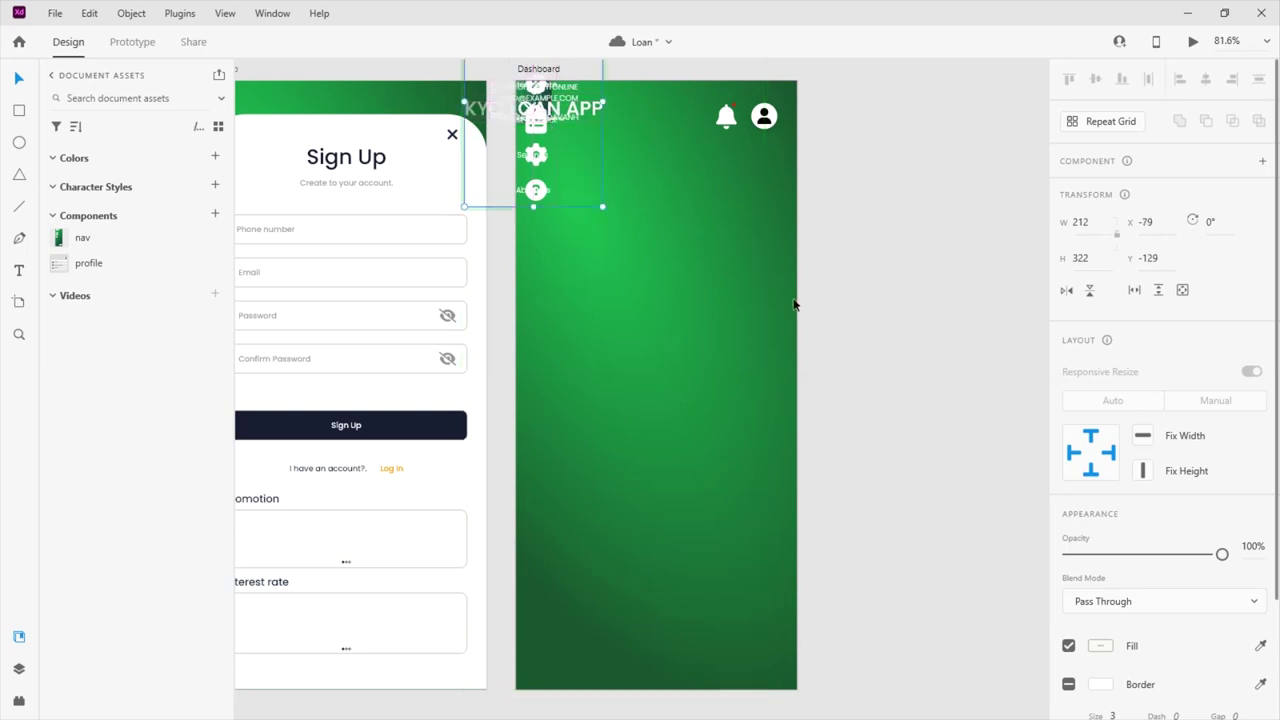
pyautogui.moveTo(1222, 554); pyautogui.dragTo(1066, 554)
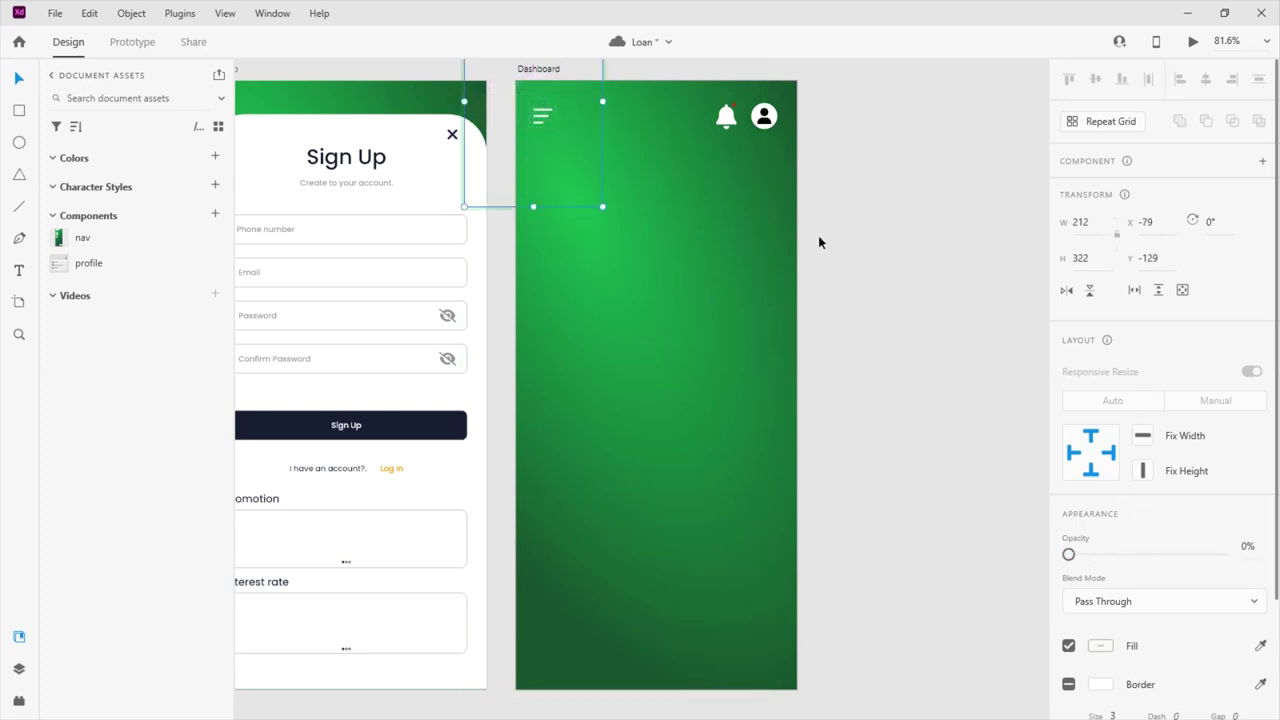
pyautogui.hotkey('ctrl', 'k')
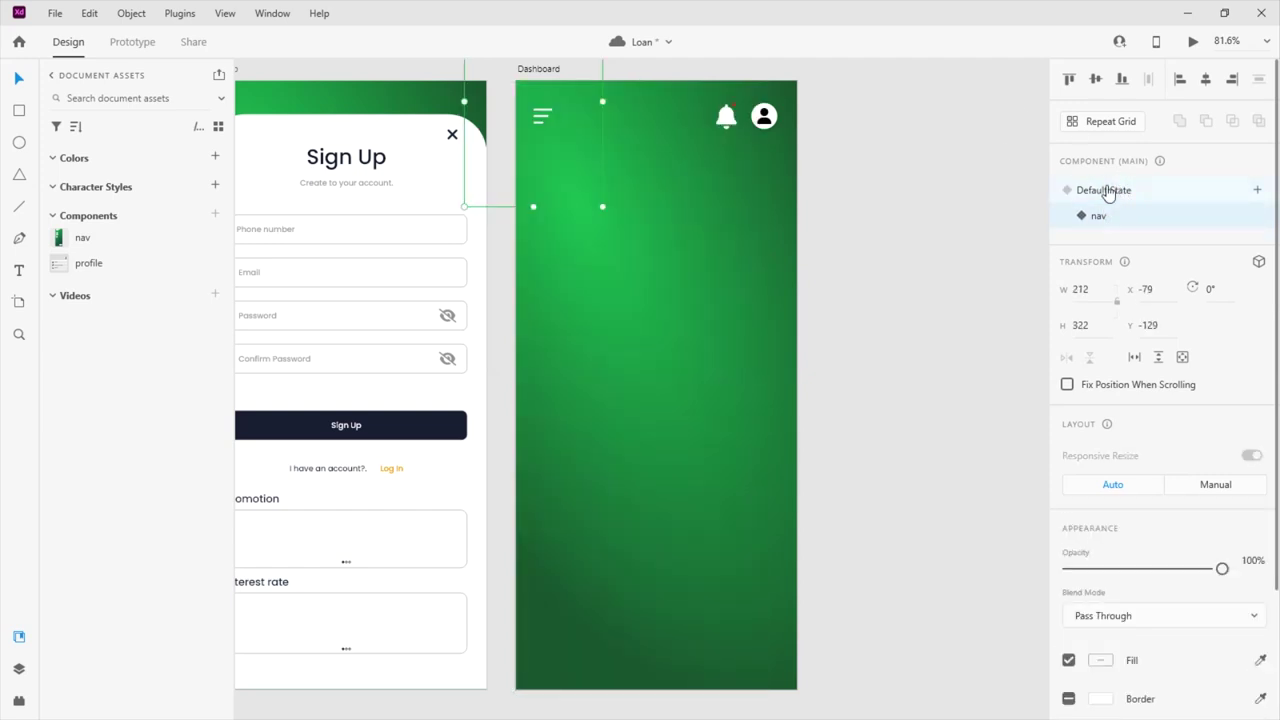
# Compare the component's default and nav states, then reselect it showing the Default State
pyautogui.click(132, 42)
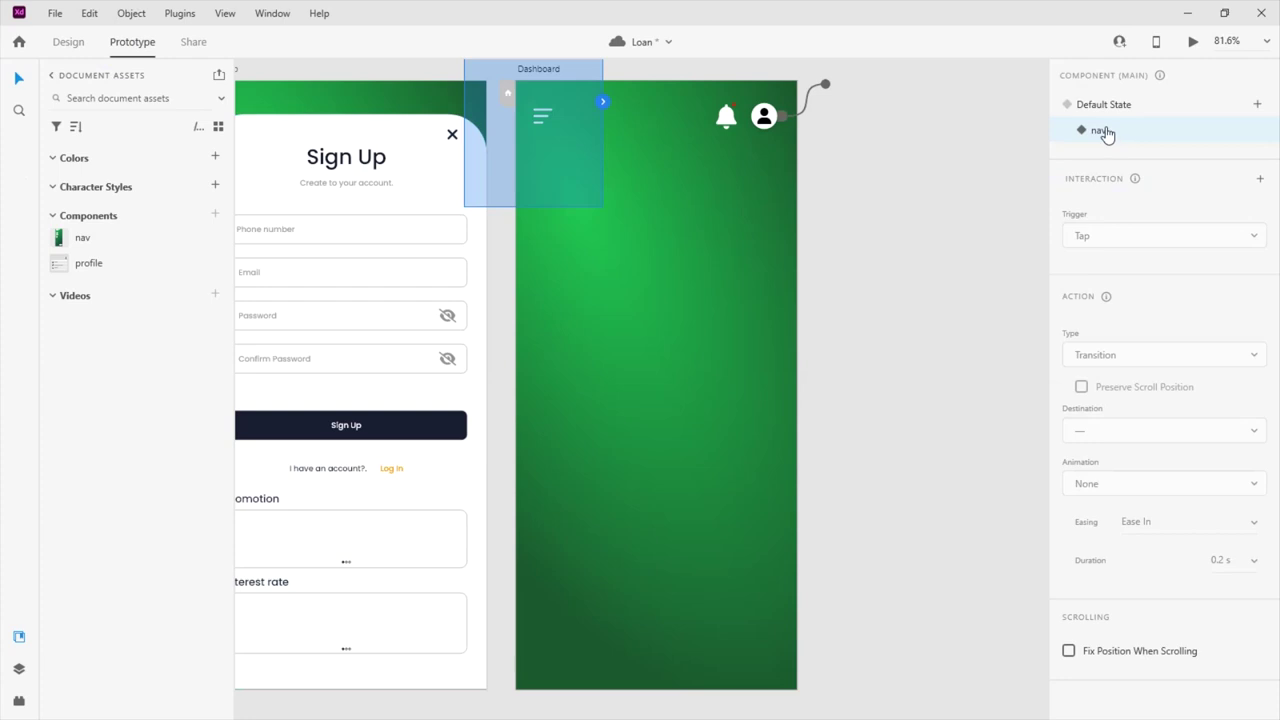
pyautogui.click(1092, 105)
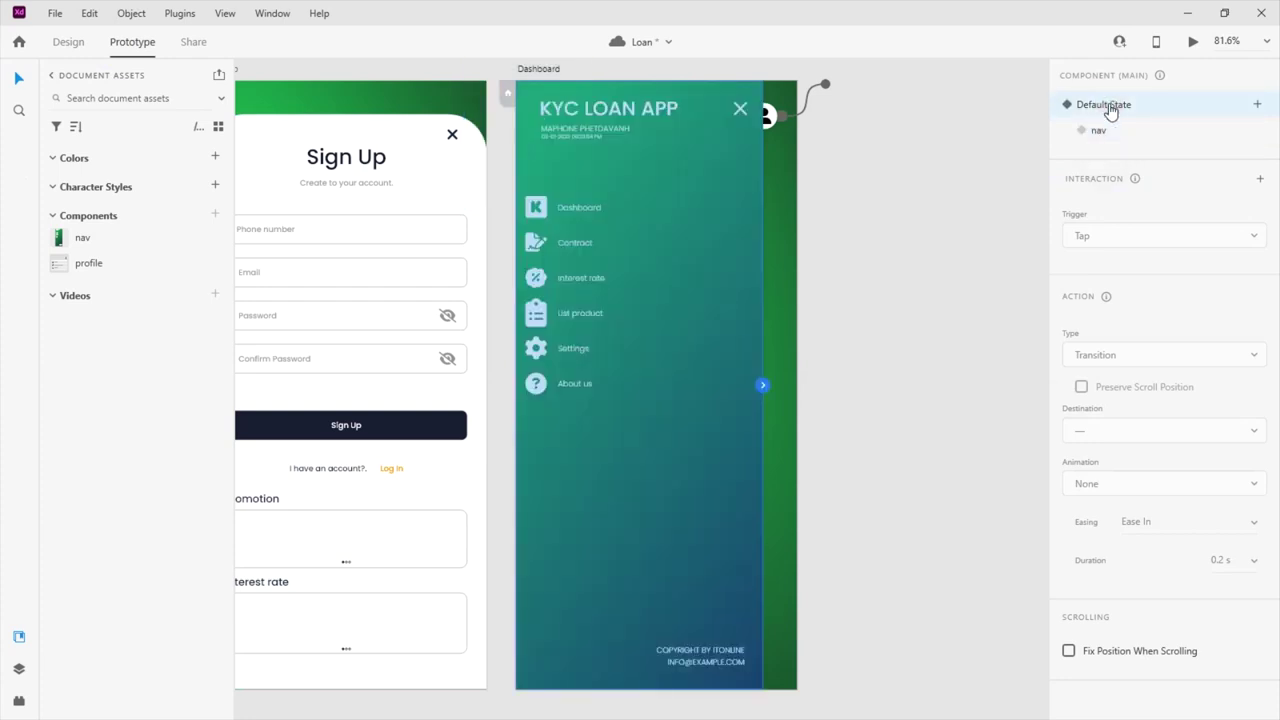
pyautogui.click(1104, 130)
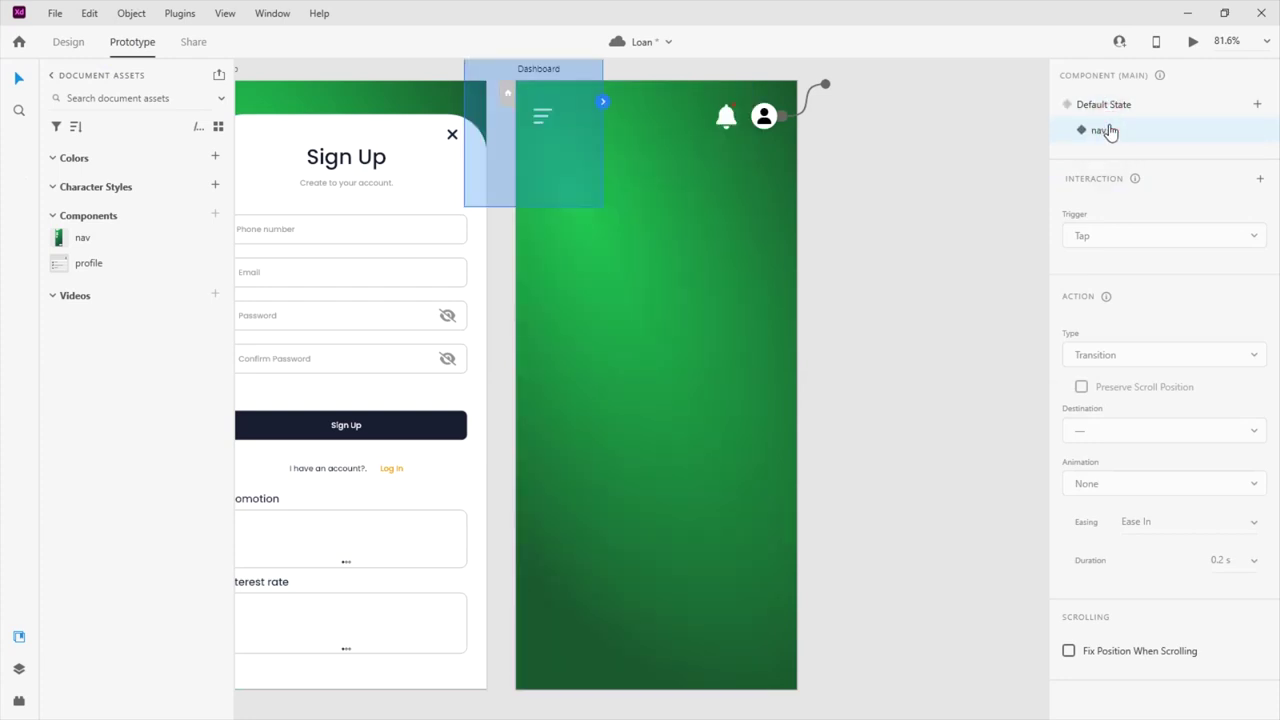
pyautogui.scroll(4, 557, 167)
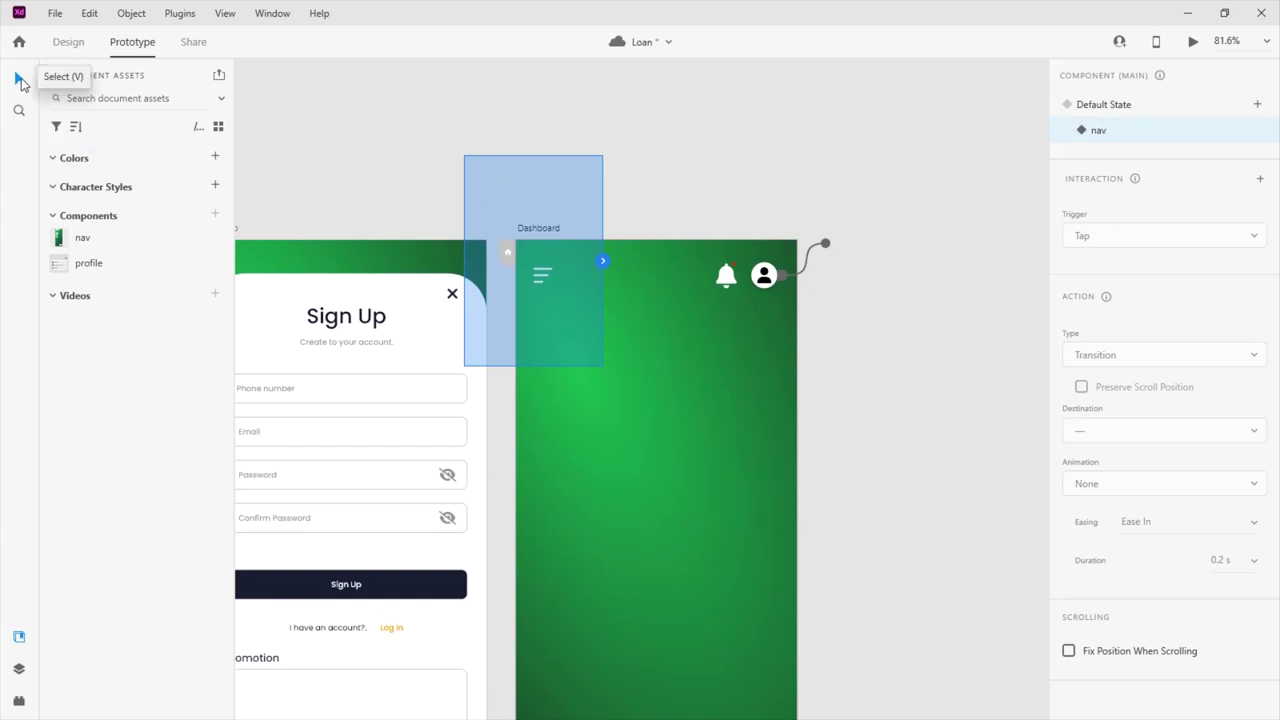
pyautogui.click(62, 44)
pyautogui.click(486, 200)
pyautogui.click(571, 294)
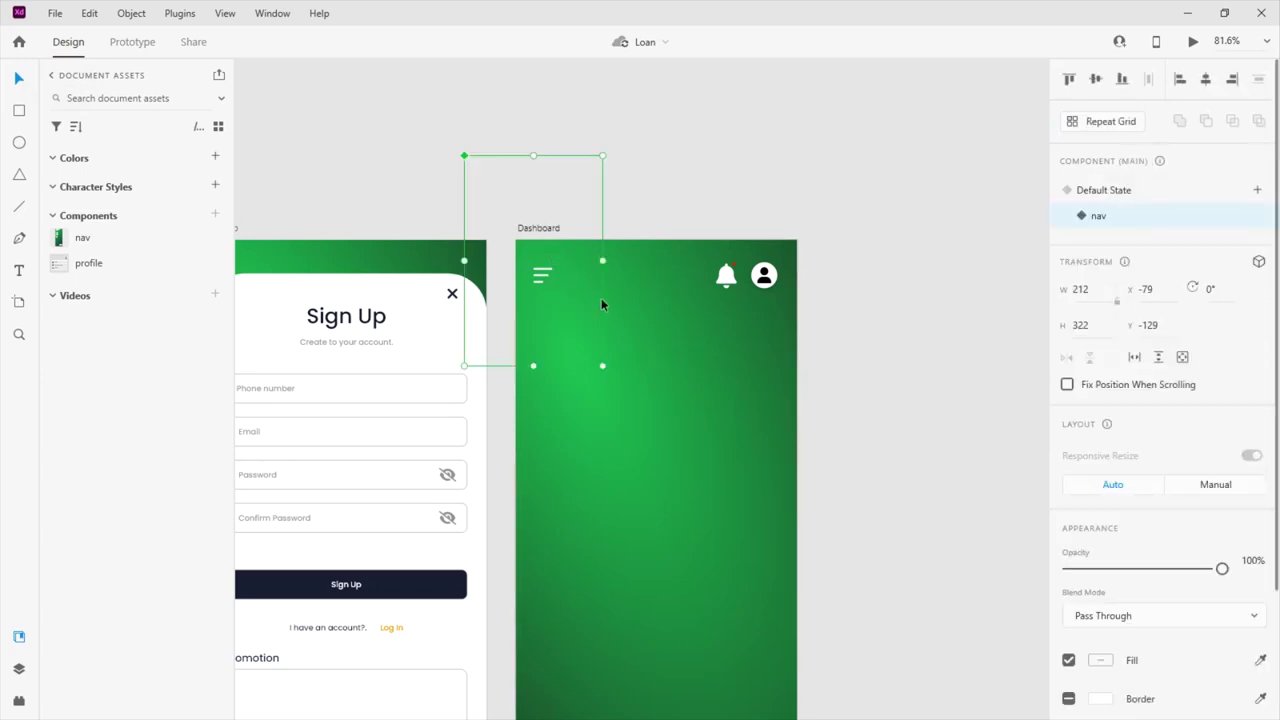
pyautogui.click(1100, 192)
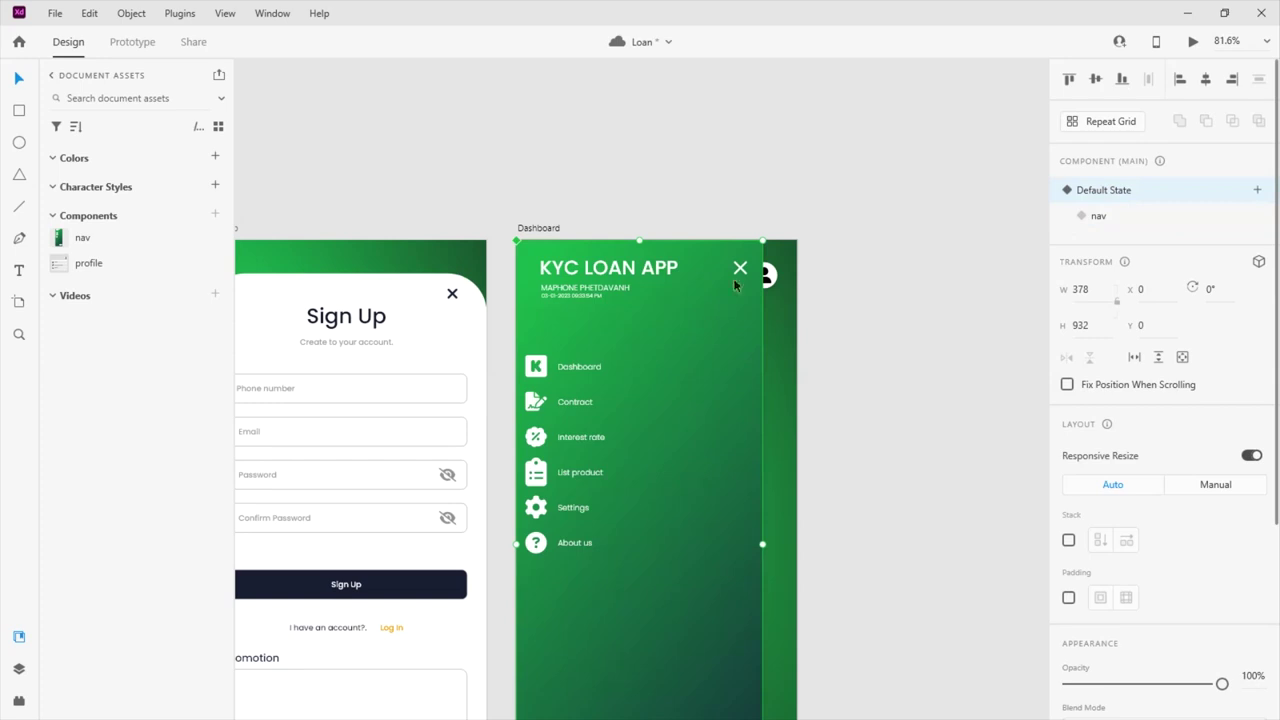
# Give the menu's close X a Tap Auto-Animate to the nav state with chosen duration and easing
pyautogui.click(114, 42)
pyautogui.click(743, 270)
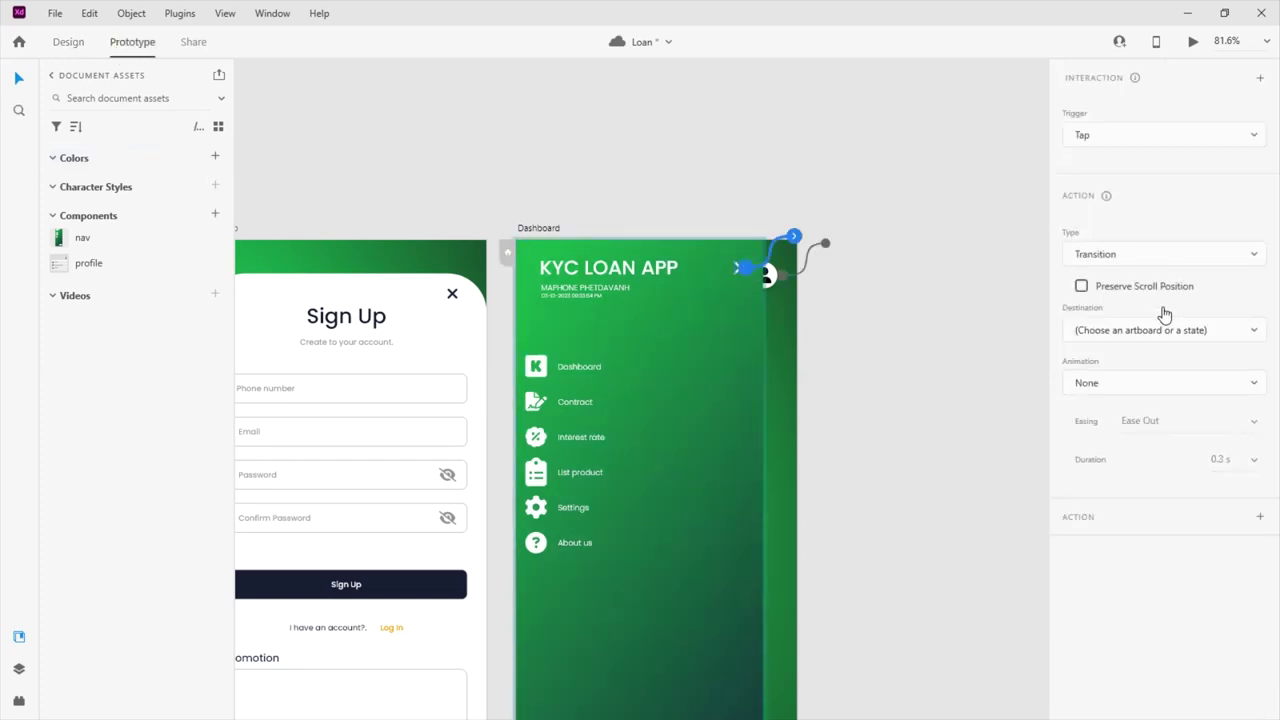
pyautogui.click(1123, 256)
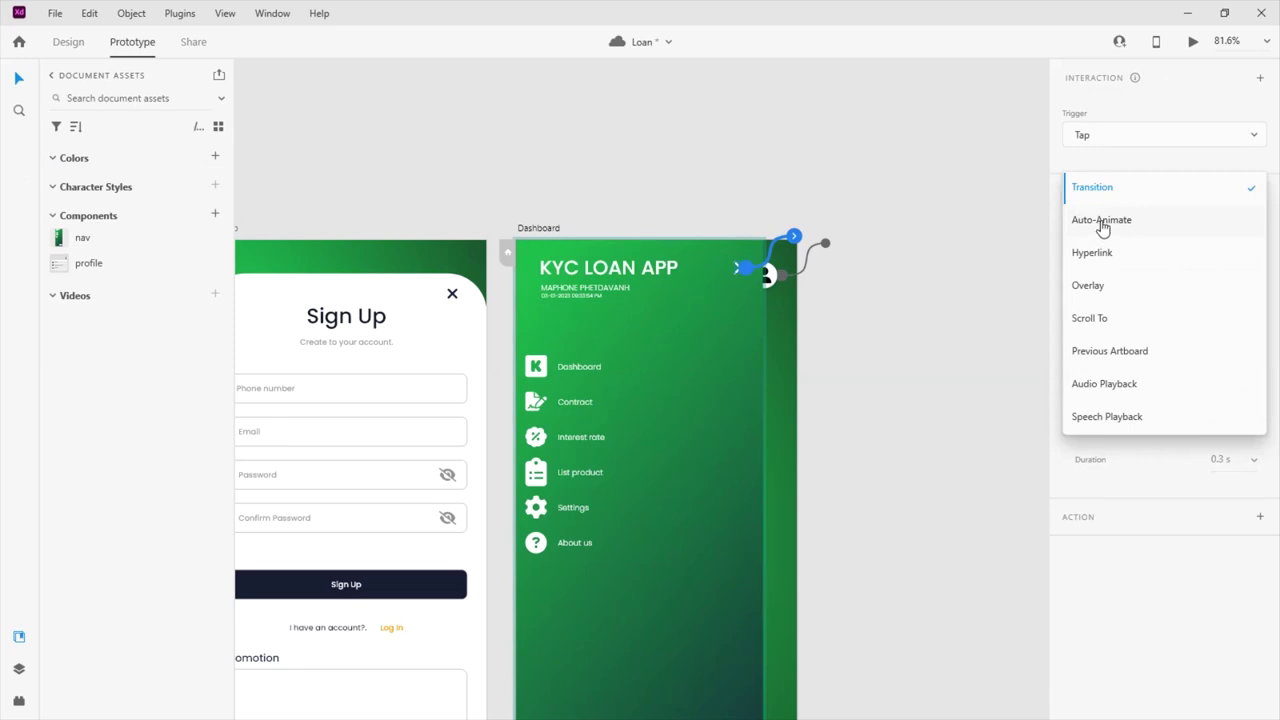
pyautogui.click(1101, 221)
pyautogui.click(1086, 309)
pyautogui.click(1096, 360)
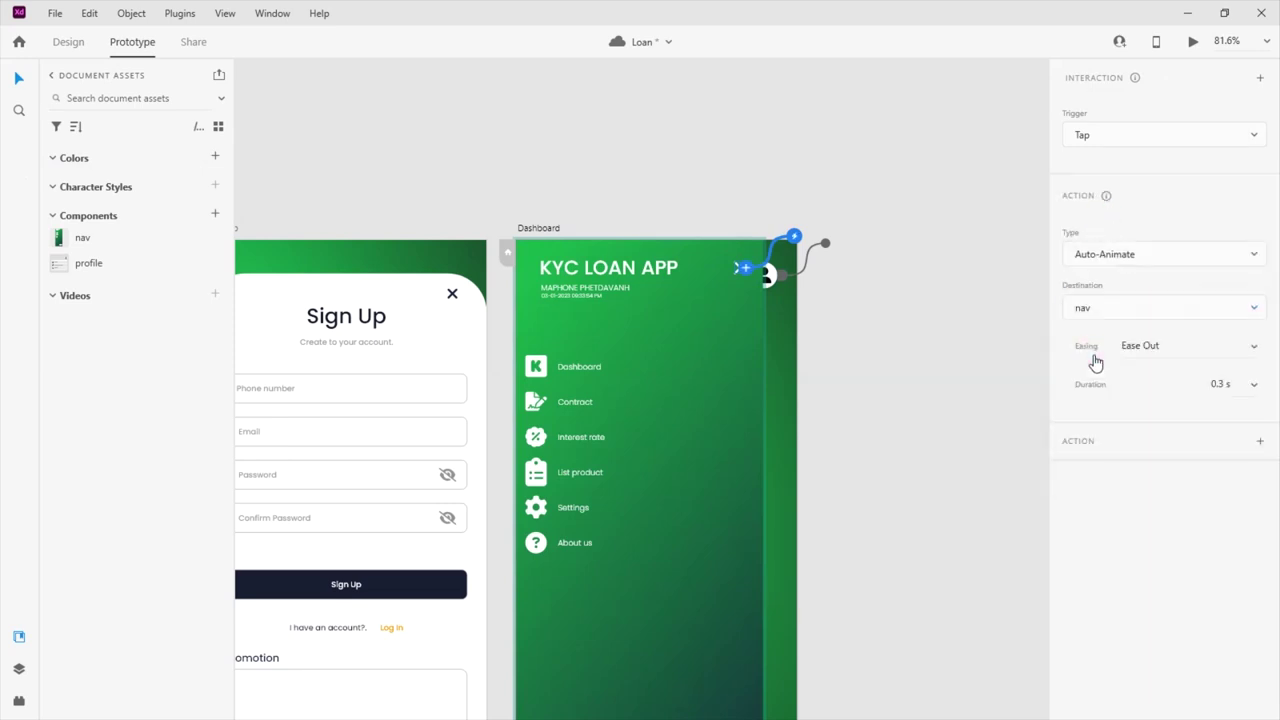
pyautogui.click(1256, 386)
pyautogui.click(1211, 360)
pyautogui.click(1223, 343)
pyautogui.click(1157, 381)
# Reselect the nav component and preview its collapsed nav state
pyautogui.click(687, 347)
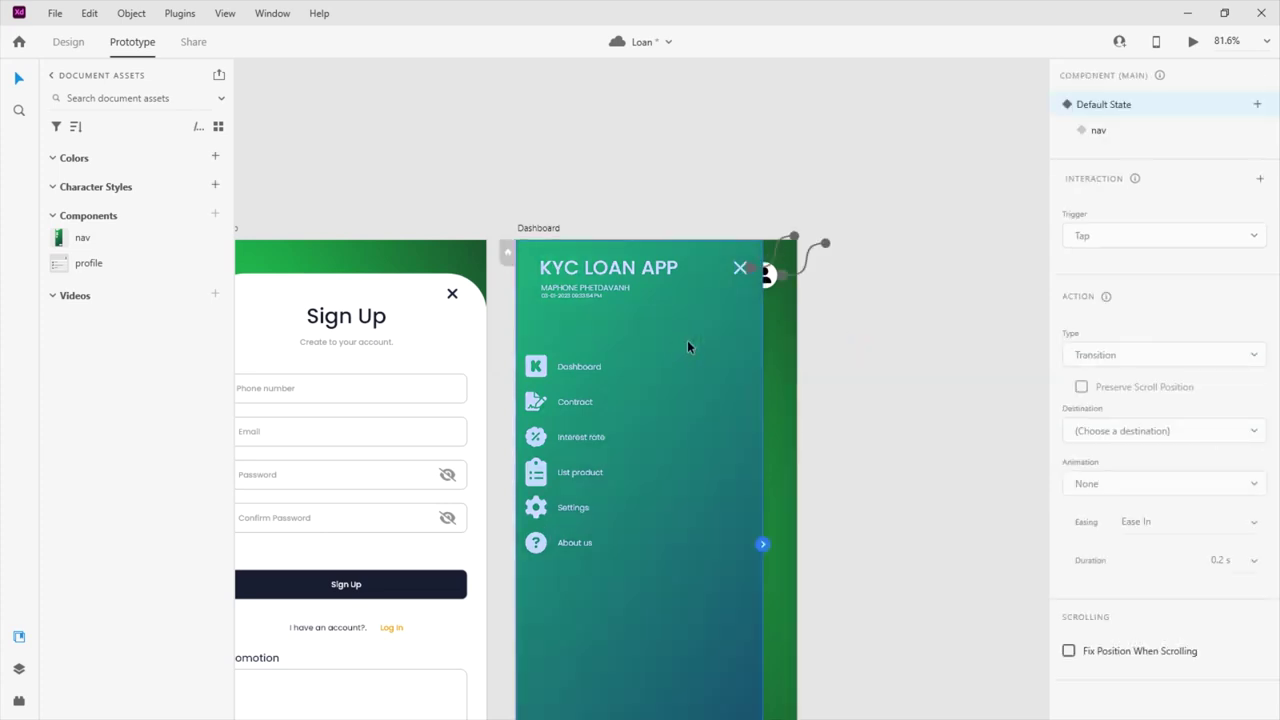
pyautogui.click(149, 237)
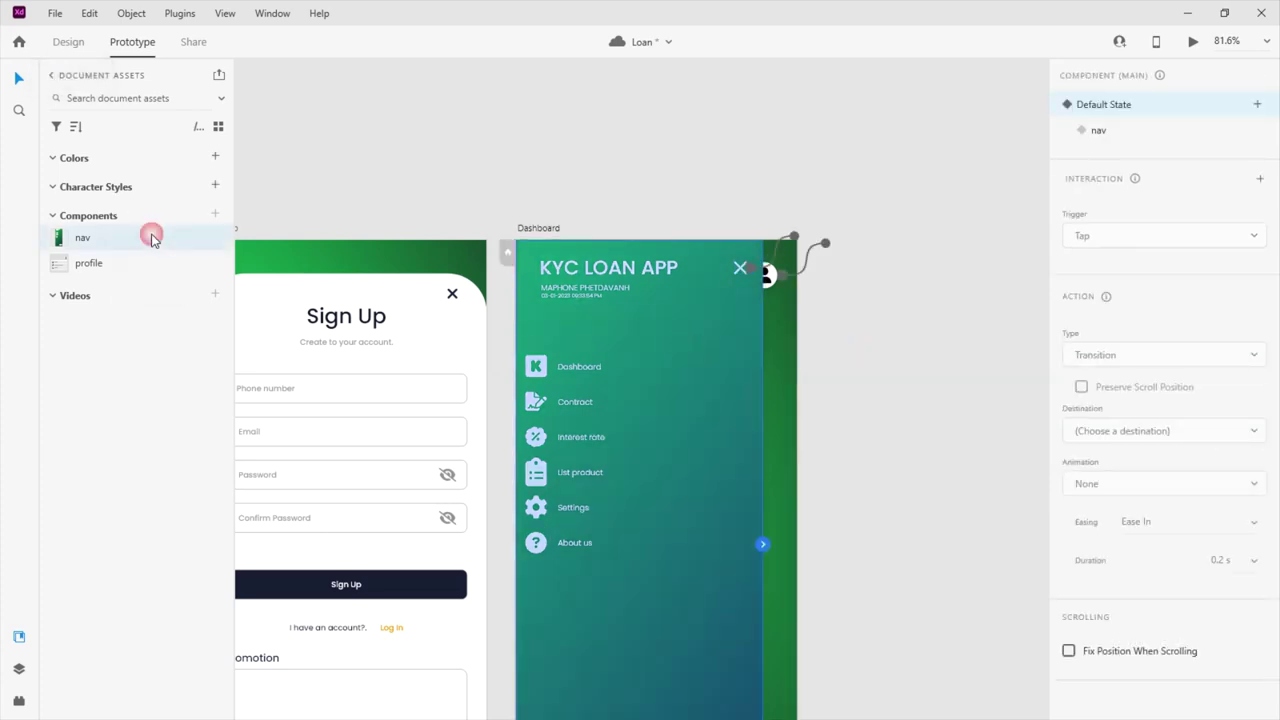
pyautogui.click(1108, 130)
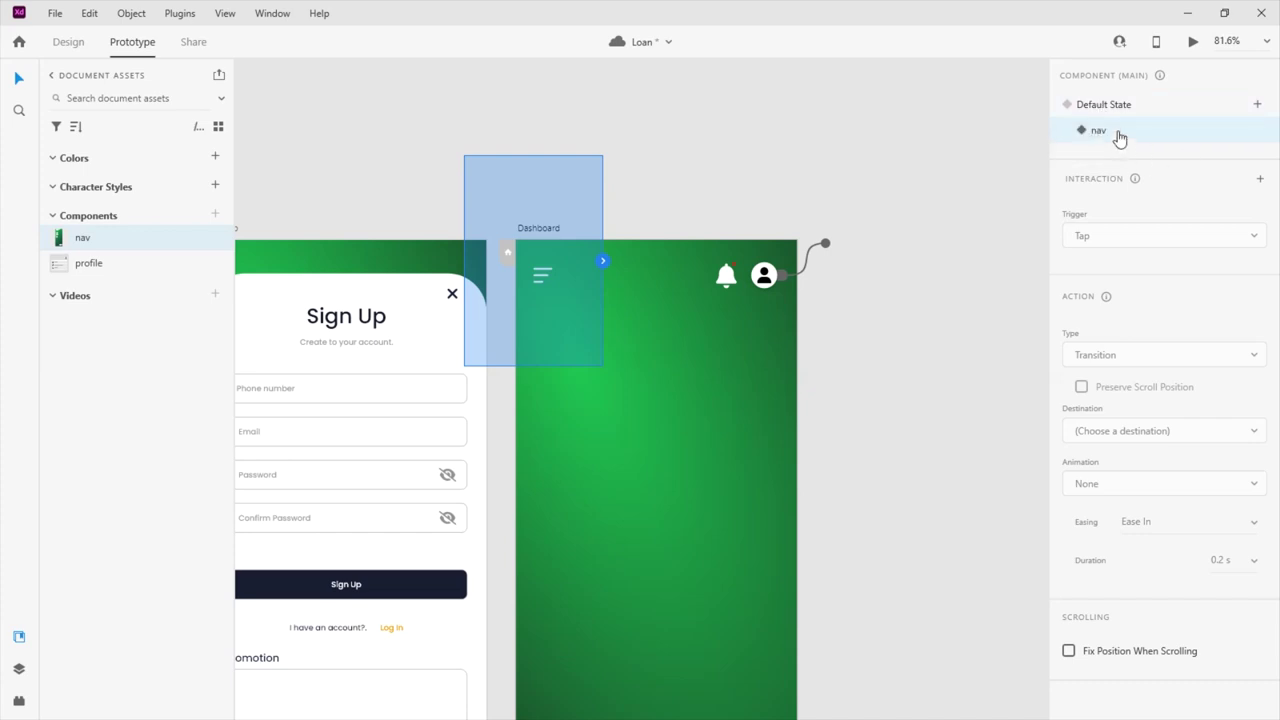
# Select the menu icon inside the nav component and look through the nav component asset
pyautogui.doubleClick(545, 272)
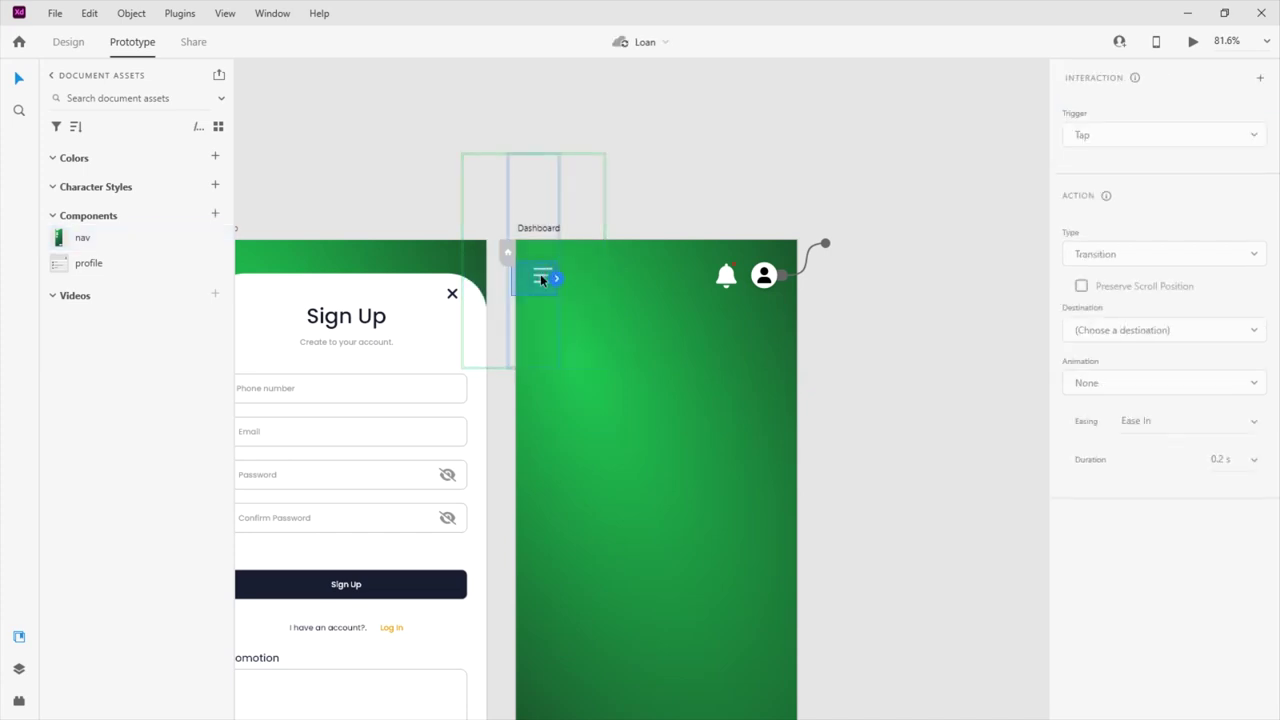
pyautogui.click(545, 277)
pyautogui.moveTo(556, 277); pyautogui.dragTo(525, 285)
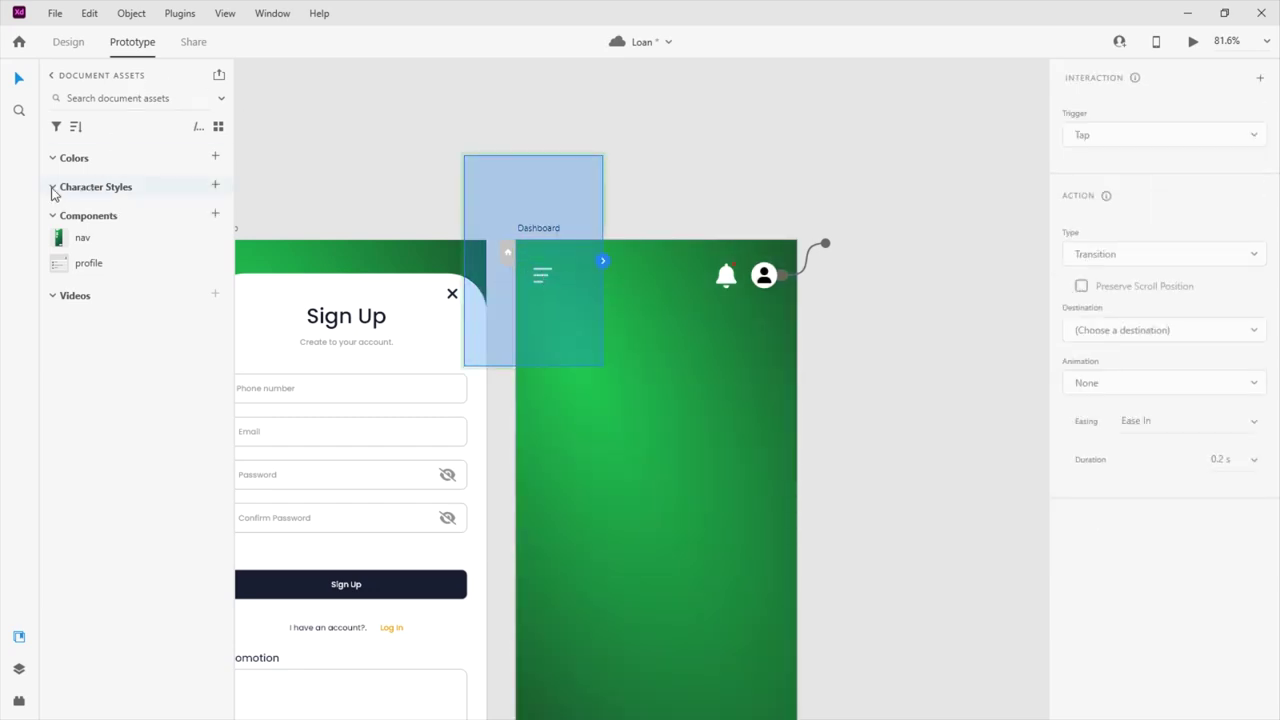
pyautogui.click(86, 264)
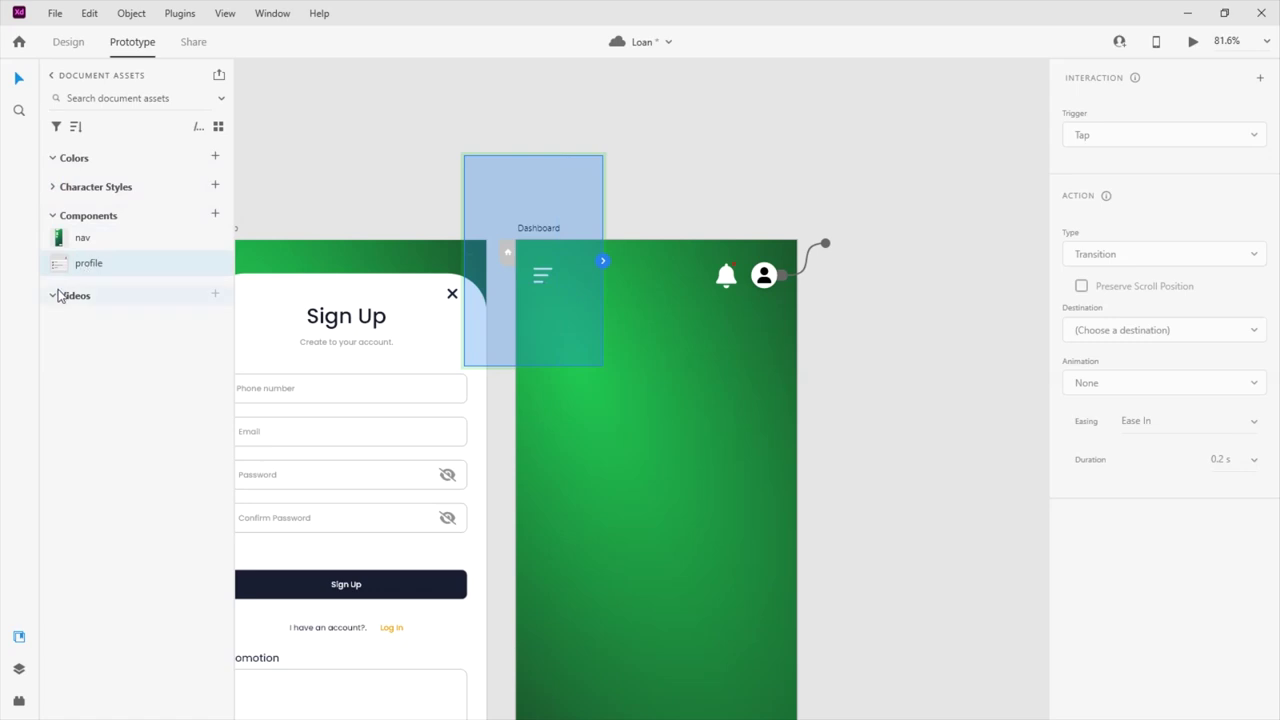
pyautogui.click(87, 242)
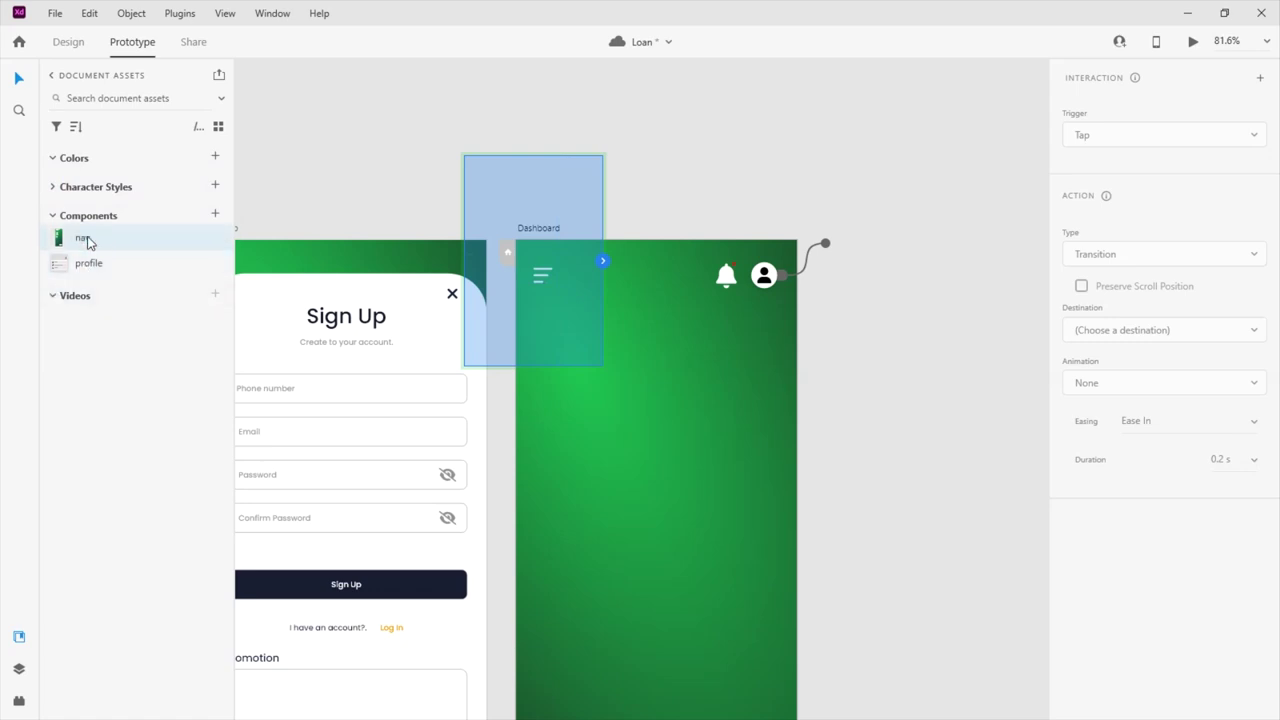
pyautogui.click(53, 187)
pyautogui.click(545, 272)
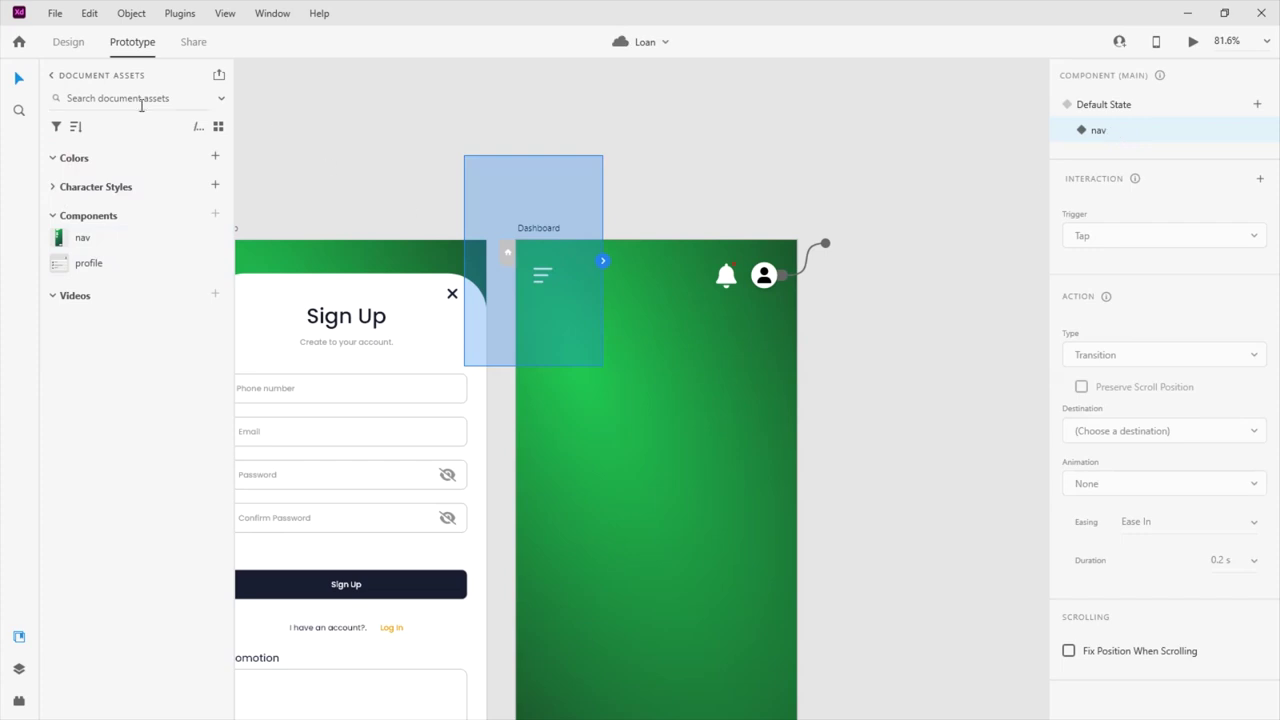
# Make the nav component fully opaque and move it up-left off the Dashboard artboard
pyautogui.click(66, 44)
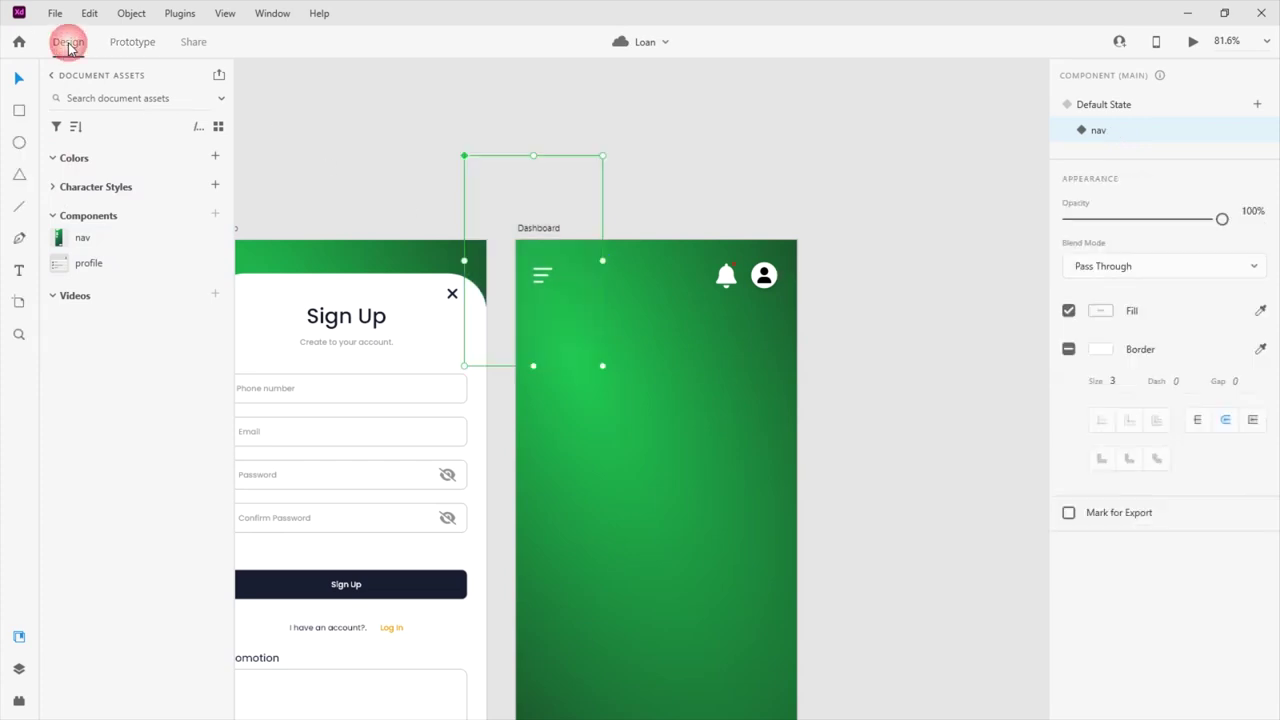
pyautogui.click(564, 306)
pyautogui.click(535, 270)
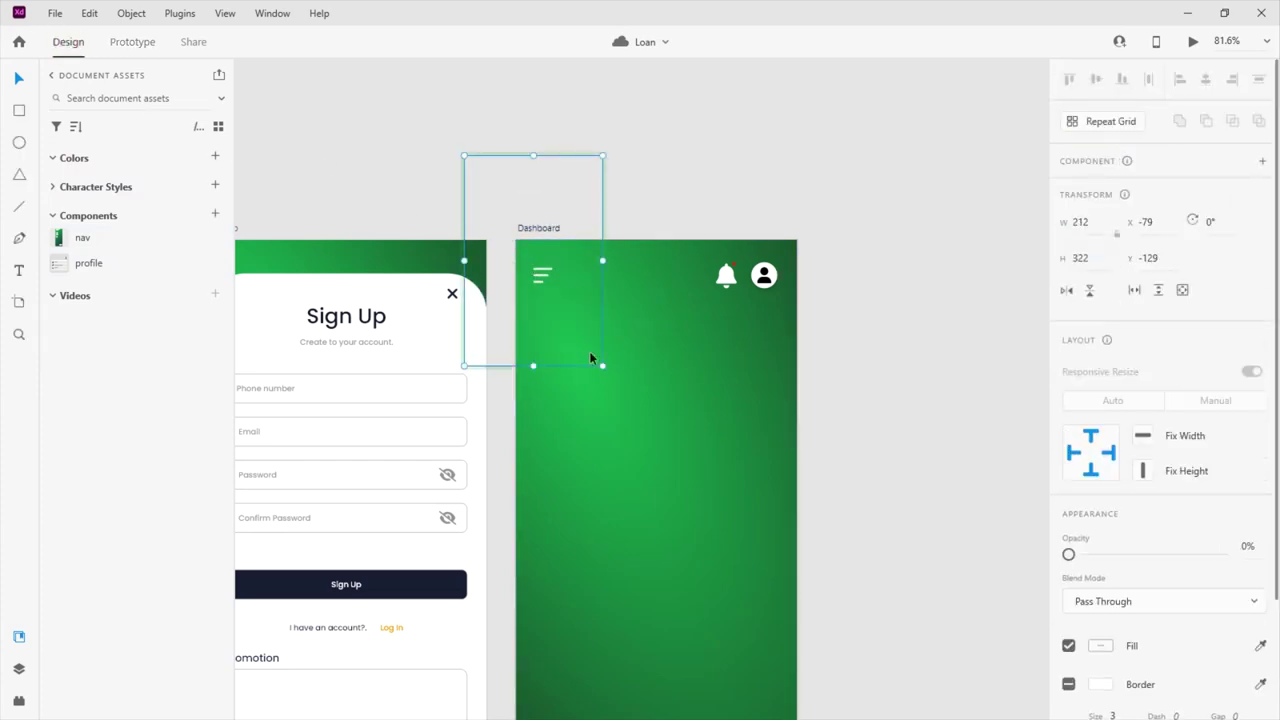
pyautogui.moveTo(1068, 554); pyautogui.dragTo(1236, 559)
pyautogui.moveTo(543, 315); pyautogui.dragTo(486, 194)
# Give the Dashboard's menu icon a Tap Auto-Animate interaction with destination Default State
pyautogui.click(541, 286)
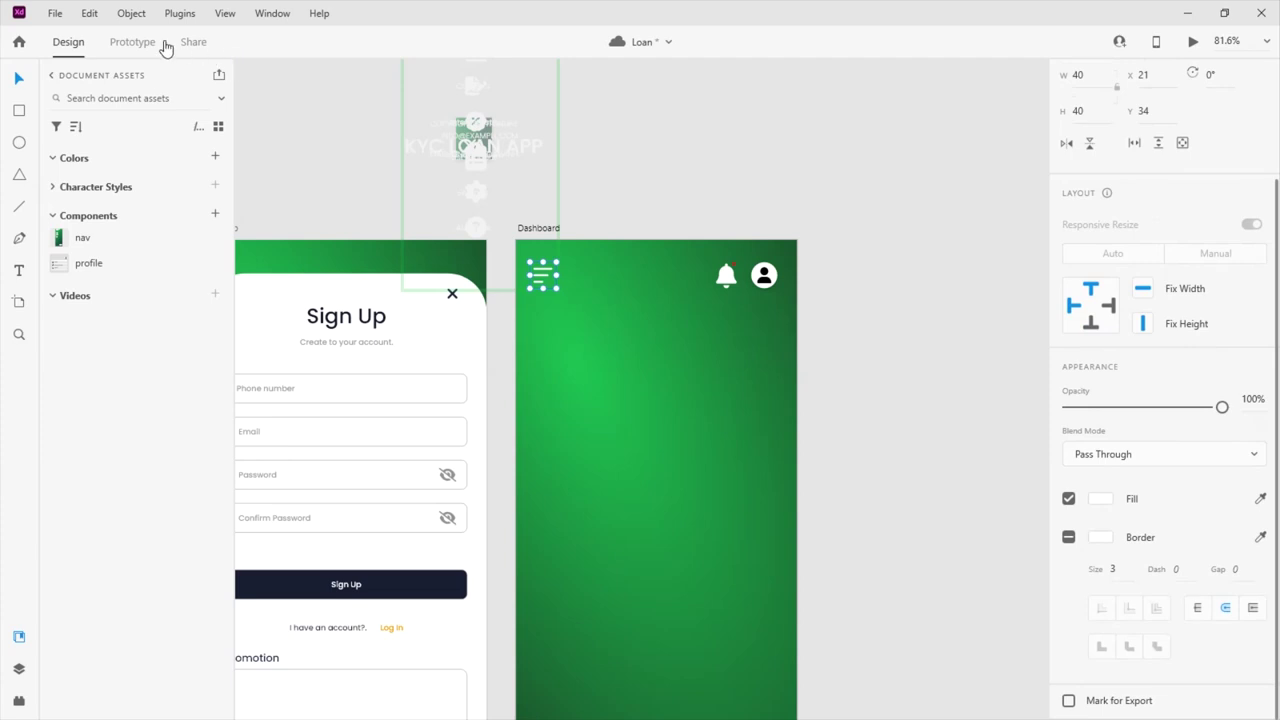
pyautogui.click(132, 41)
pyautogui.click(557, 271)
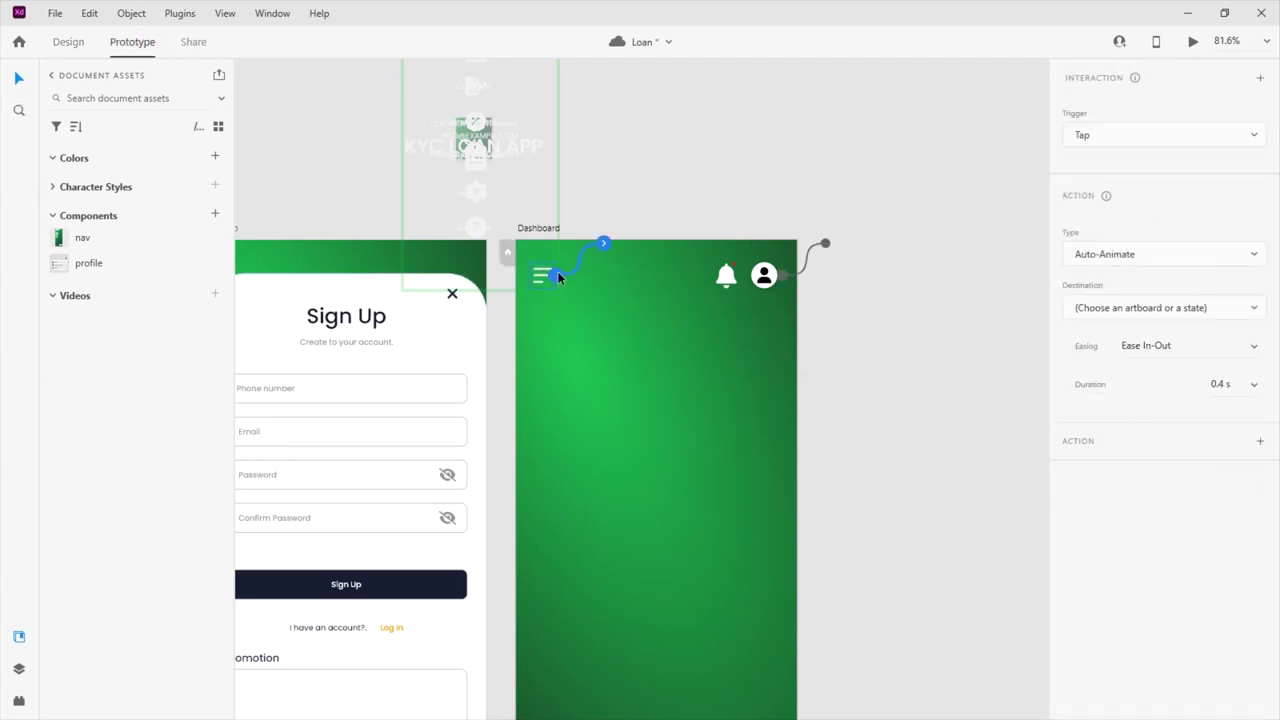
pyautogui.click(1162, 313)
pyautogui.click(1110, 360)
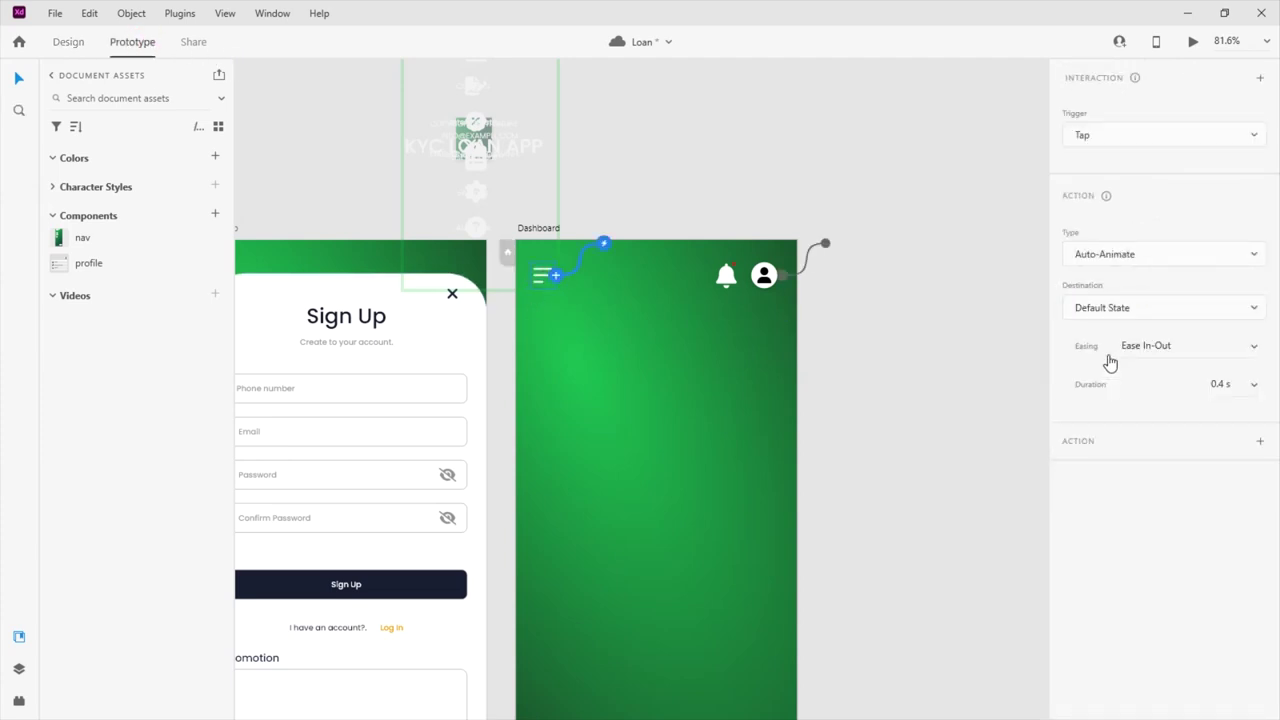
# Place the KYC LOAN APP menu group over the Dashboard's top-left corner
pyautogui.click(480, 165)
pyautogui.click(68, 41)
pyautogui.moveTo(475, 164); pyautogui.dragTo(557, 282)
# Turn the menu group into a component with Ctrl+K and set its Default State to 100% opacity
pyautogui.scroll(2, 557, 282)
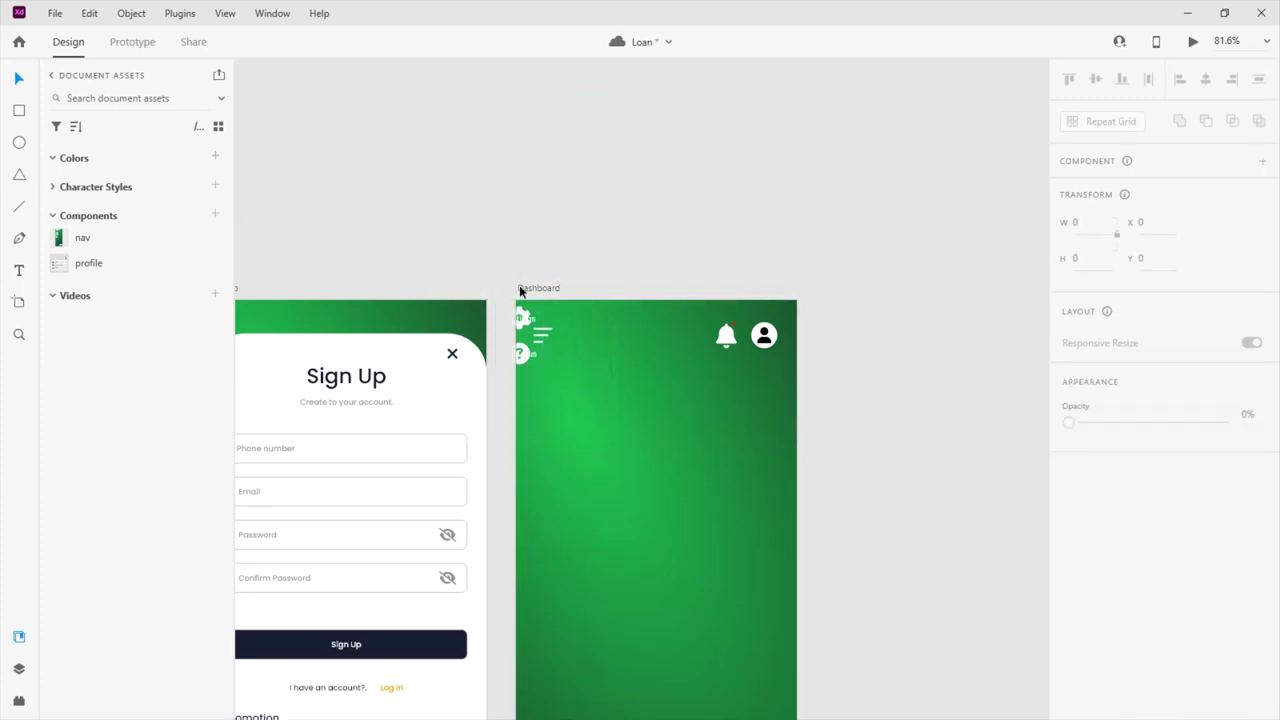
pyautogui.hotkey('ctrl', 'k')
pyautogui.moveTo(1220, 570); pyautogui.dragTo(1040, 570)
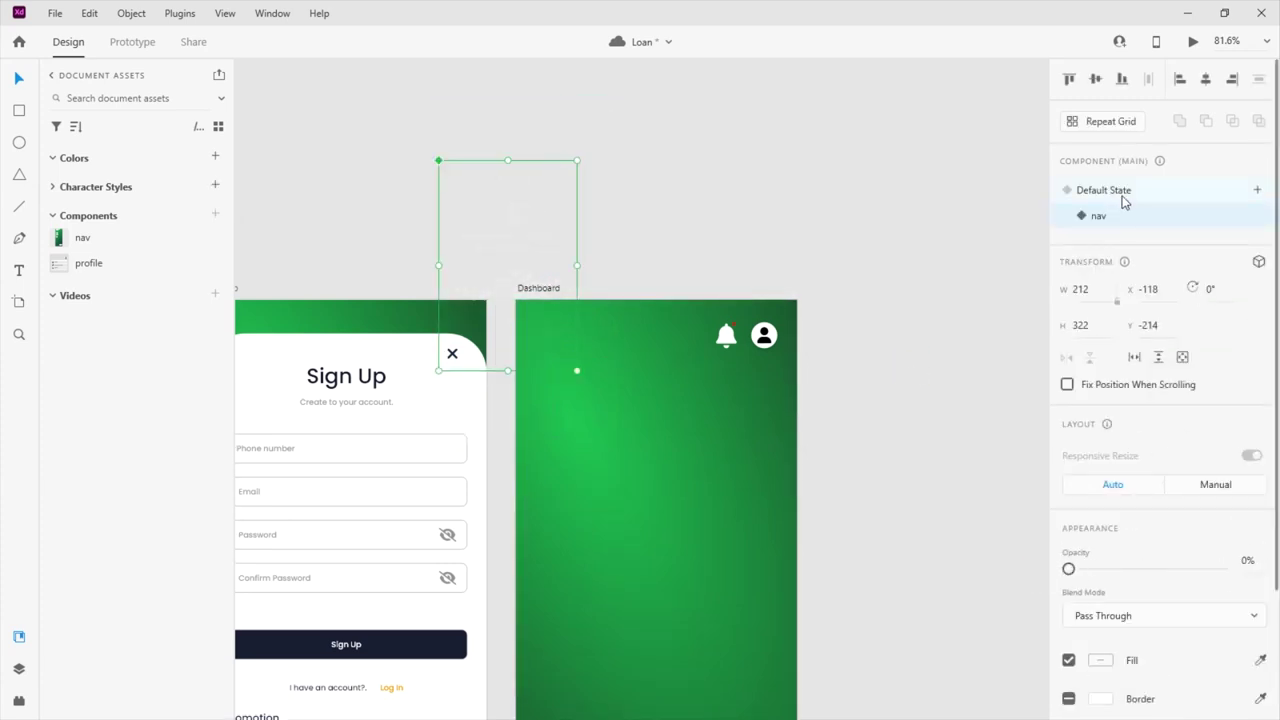
pyautogui.click(1117, 192)
pyautogui.click(1105, 218)
pyautogui.click(1108, 191)
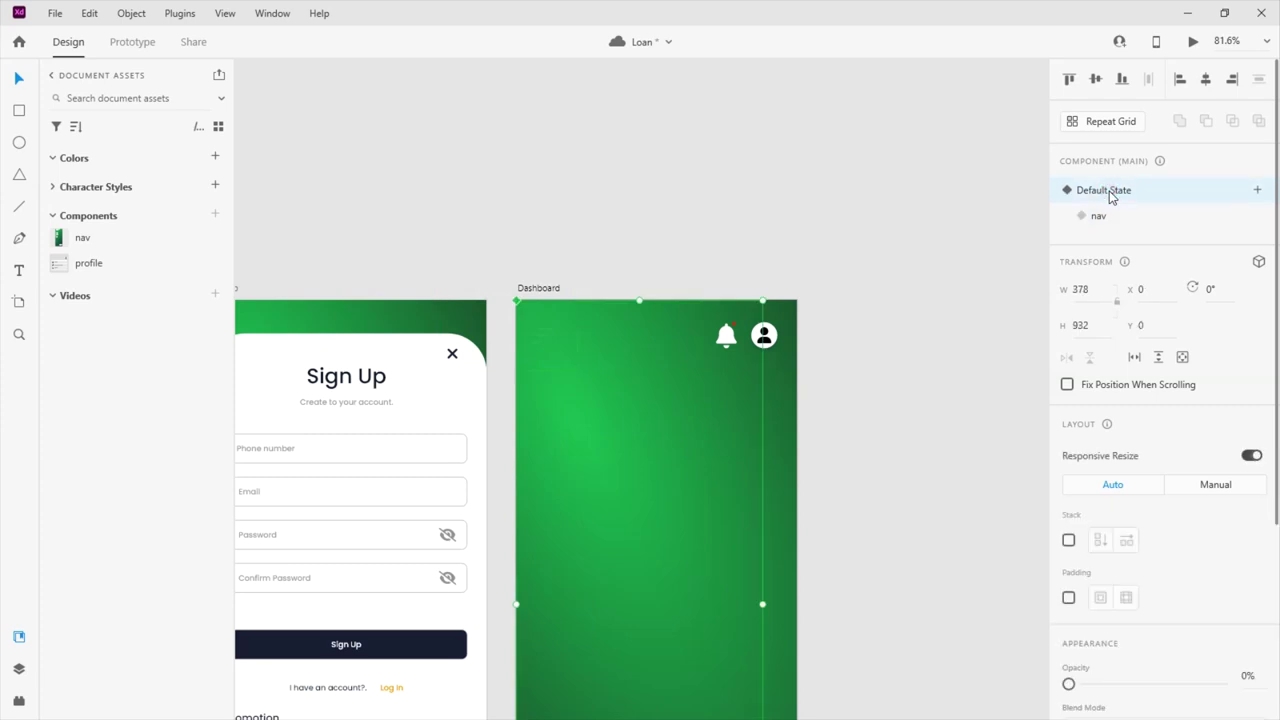
pyautogui.scroll(-3, 1127, 408)
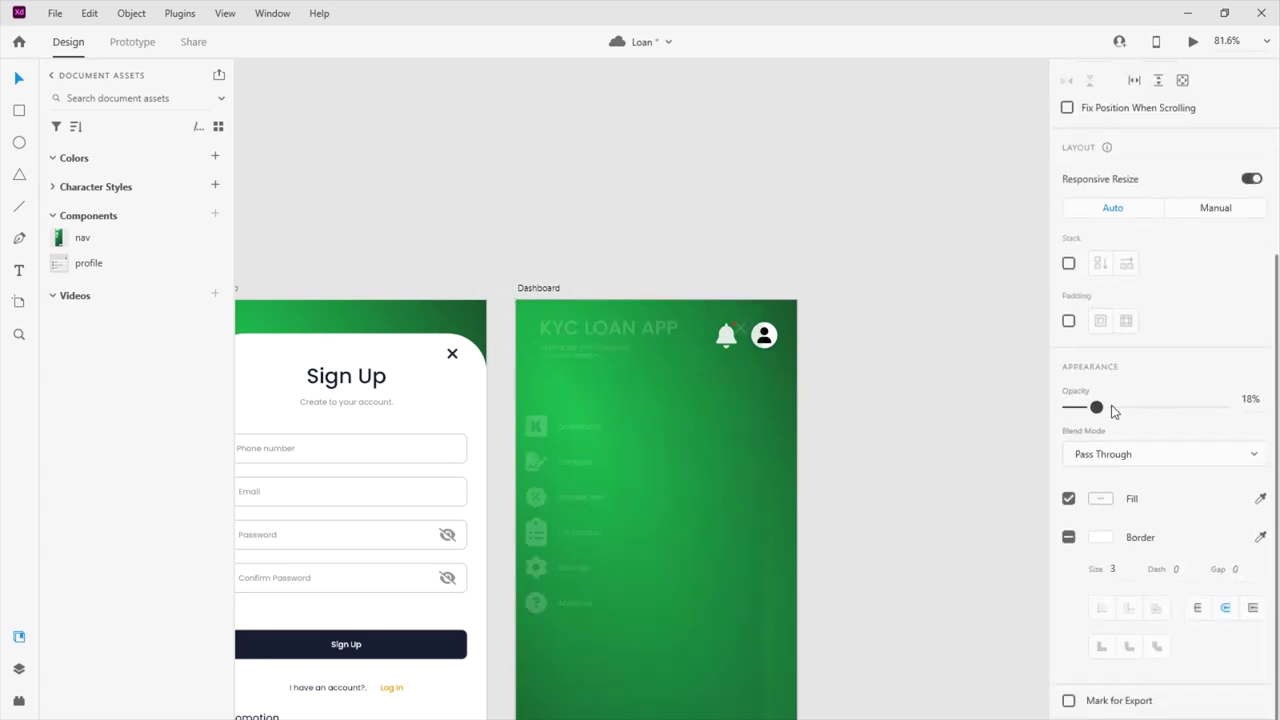
pyautogui.moveTo(1069, 408); pyautogui.dragTo(1222, 407)
# Hide the menu in the nav state by setting its opacity to 0%
pyautogui.scroll(5, 1100, 240)
pyautogui.click(1100, 218)
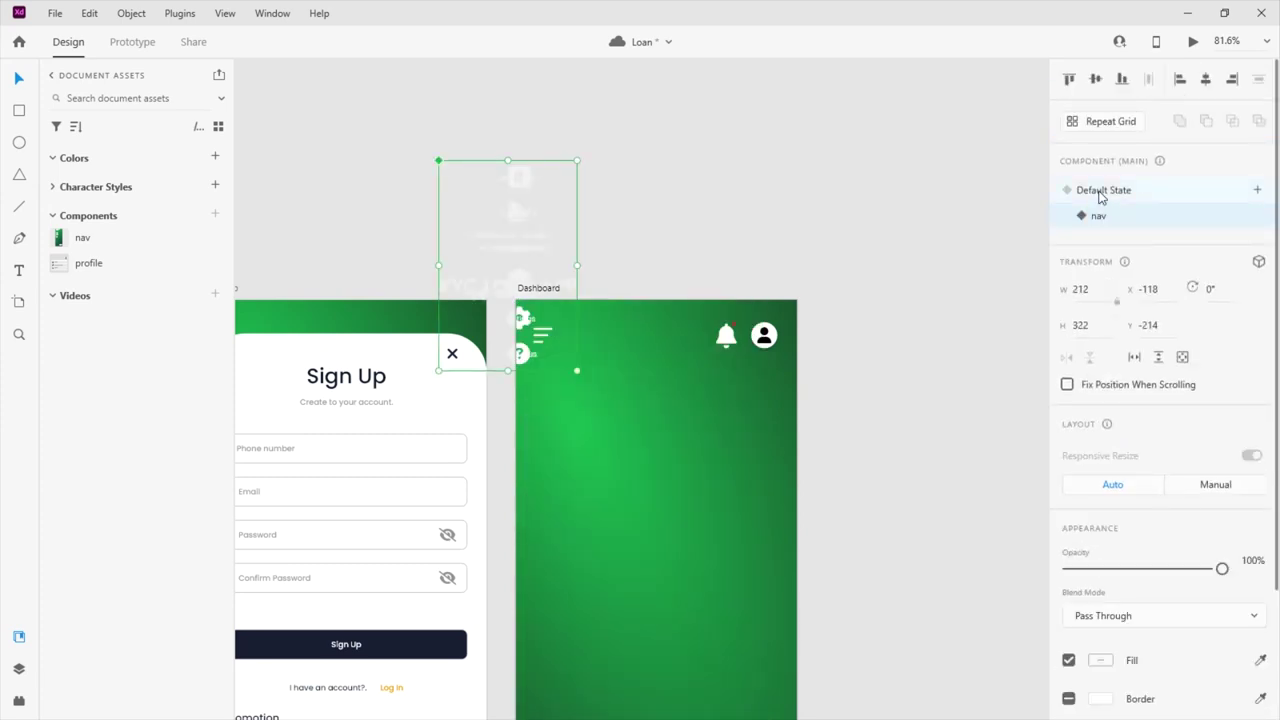
pyautogui.moveTo(1222, 568); pyautogui.dragTo(1043, 569)
pyautogui.click(1117, 194)
pyautogui.click(1120, 219)
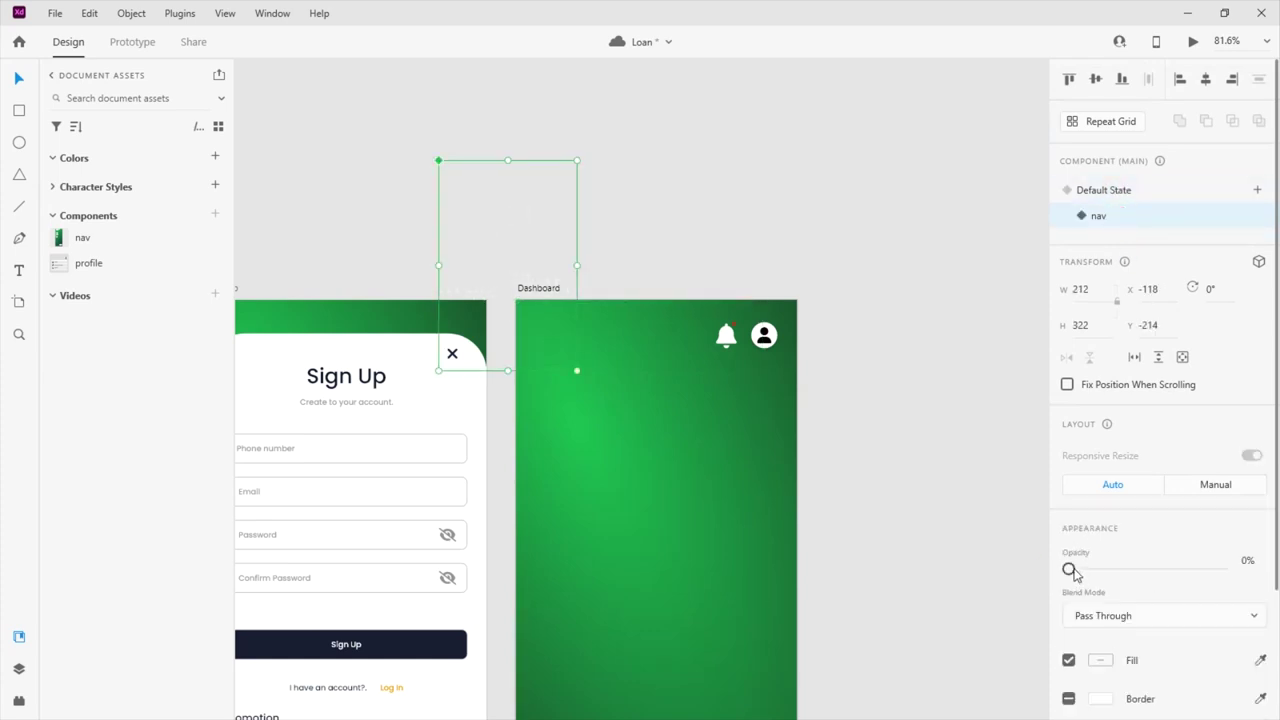
pyautogui.click(1121, 193)
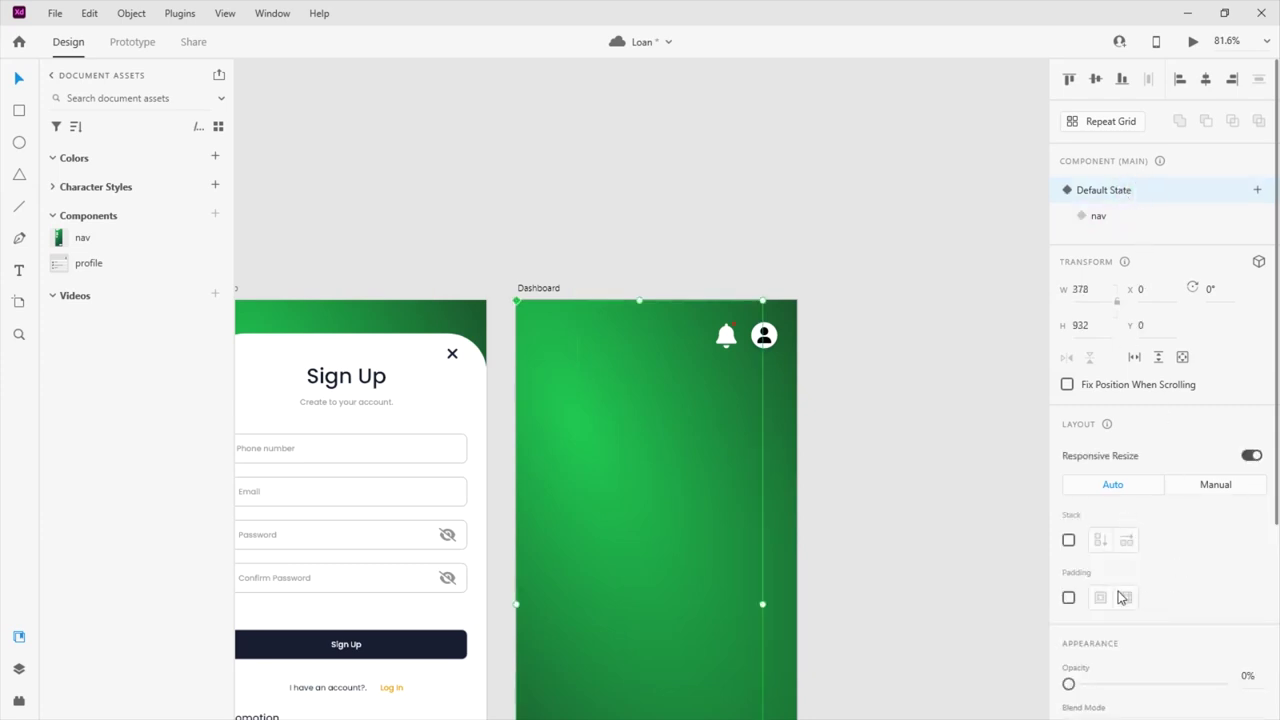
# Undo and redo, then restore full Default State opacity and make the nav state's menu fully transparent
pyautogui.scroll(-2, 1122, 597)
pyautogui.hotkey('ctrl', 'z')
pyautogui.scroll(1, 1168, 474)
pyautogui.hotkey('ctrl', 'shift', 'z')
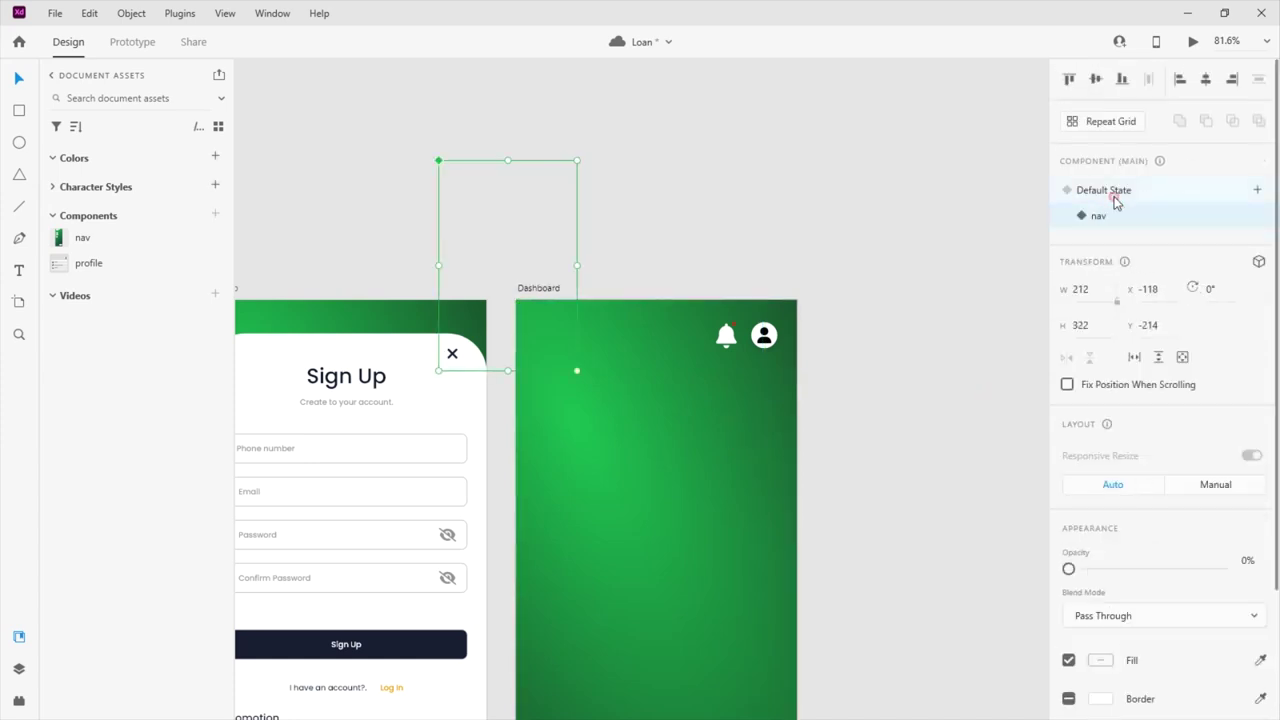
pyautogui.scroll(-3, 1091, 580)
pyautogui.moveTo(1071, 406); pyautogui.dragTo(1278, 412)
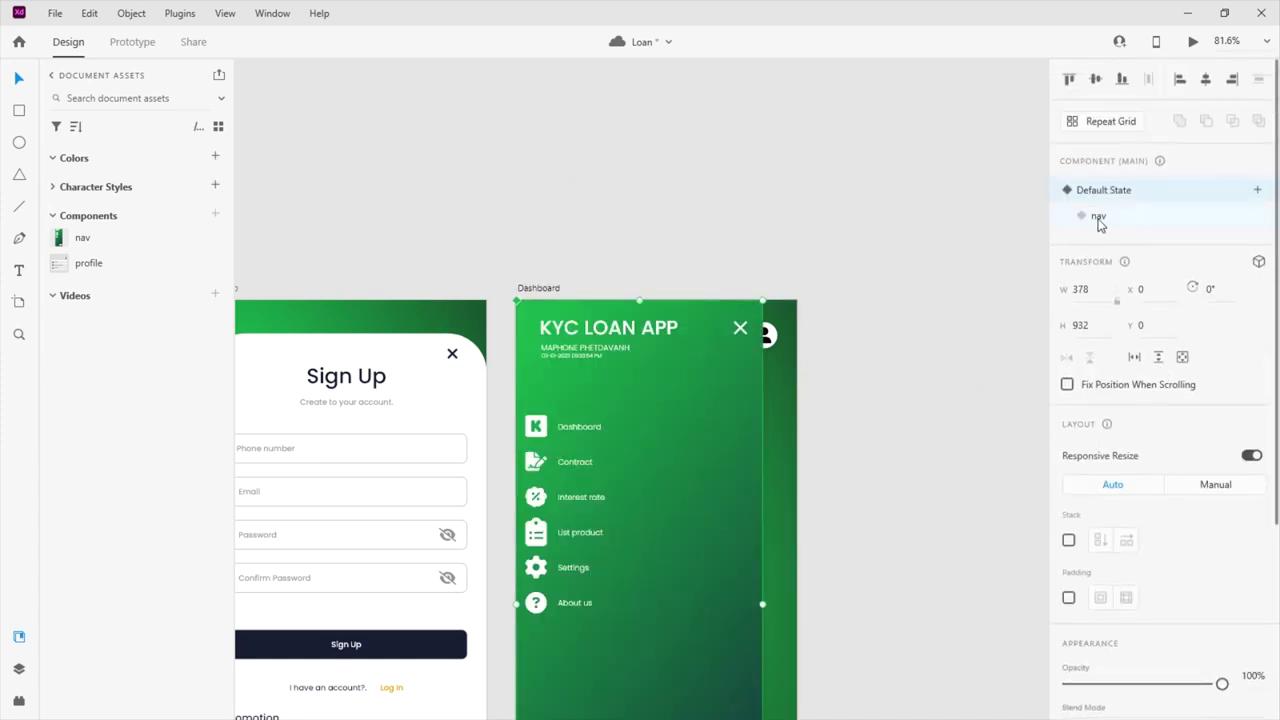
pyautogui.click(1099, 218)
pyautogui.click(528, 177)
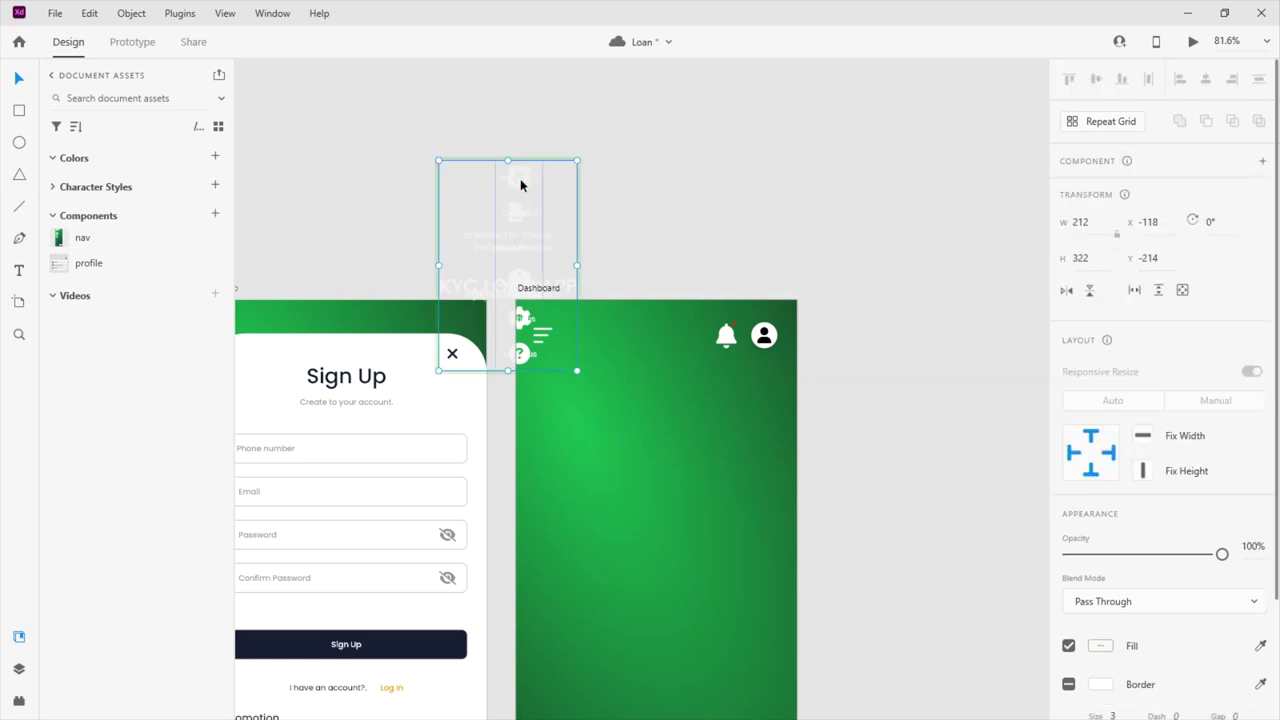
pyautogui.moveTo(1222, 554); pyautogui.dragTo(1031, 568)
# Check the menu in Default and nav states, ending on nav, and launch the desktop preview
pyautogui.click(551, 289)
pyautogui.click(551, 289)
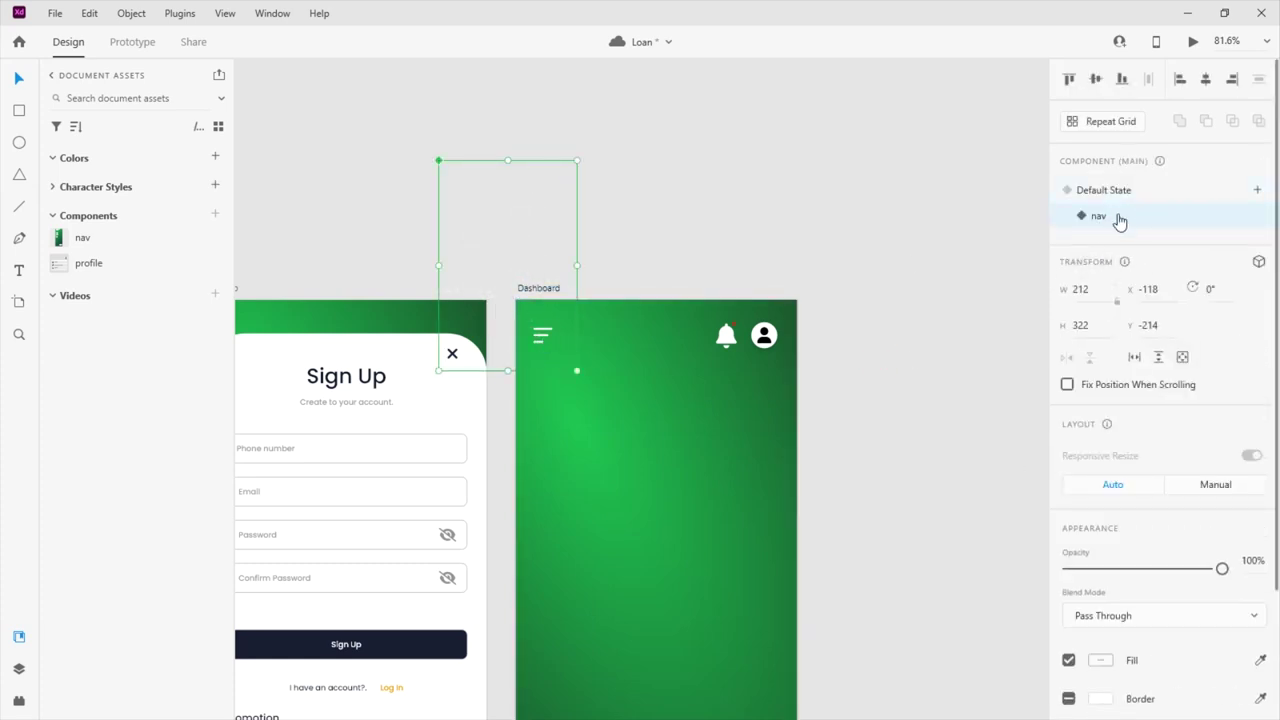
pyautogui.click(1104, 190)
pyautogui.click(1100, 216)
pyautogui.click(1104, 190)
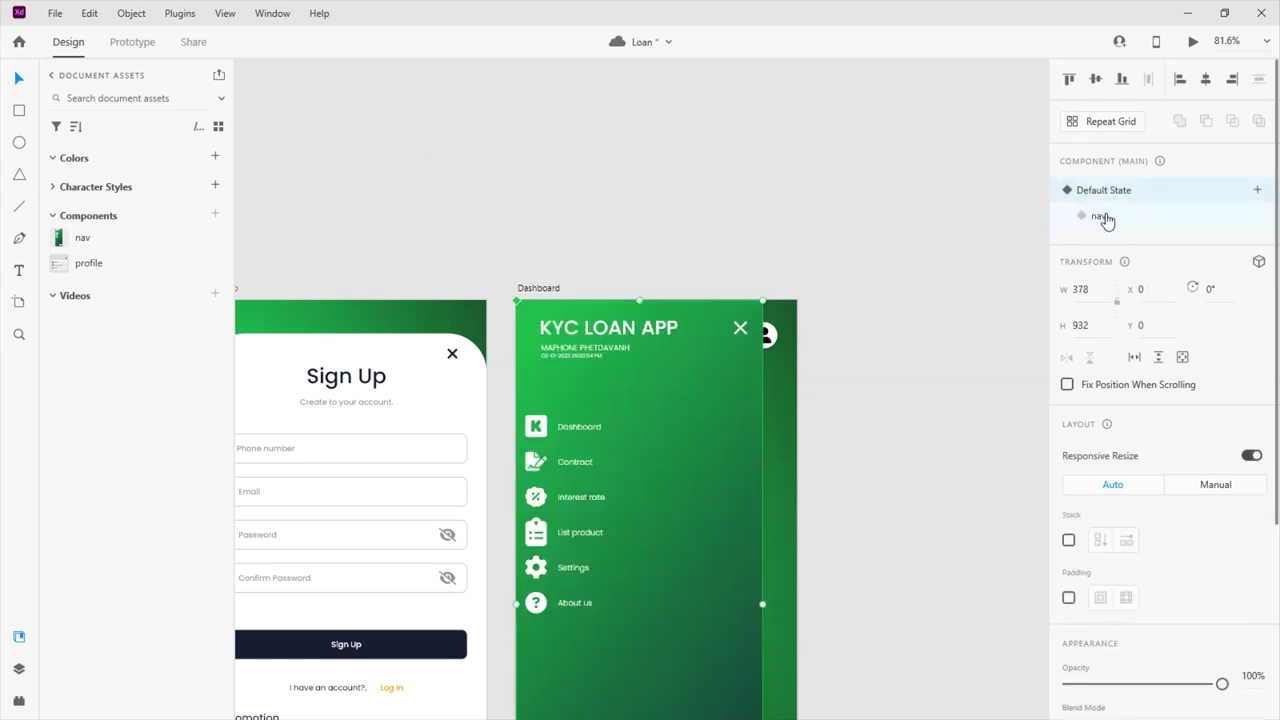
pyautogui.click(1100, 216)
pyautogui.click(1192, 42)
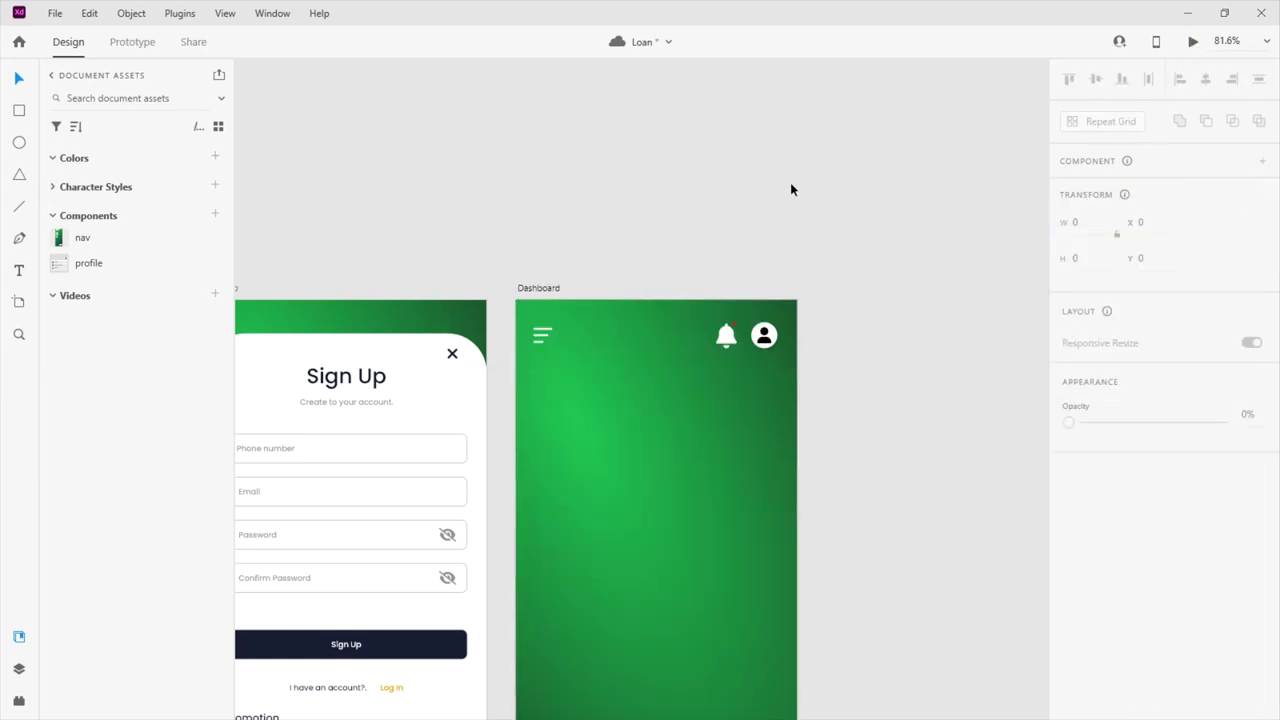
pyautogui.click(562, 26)
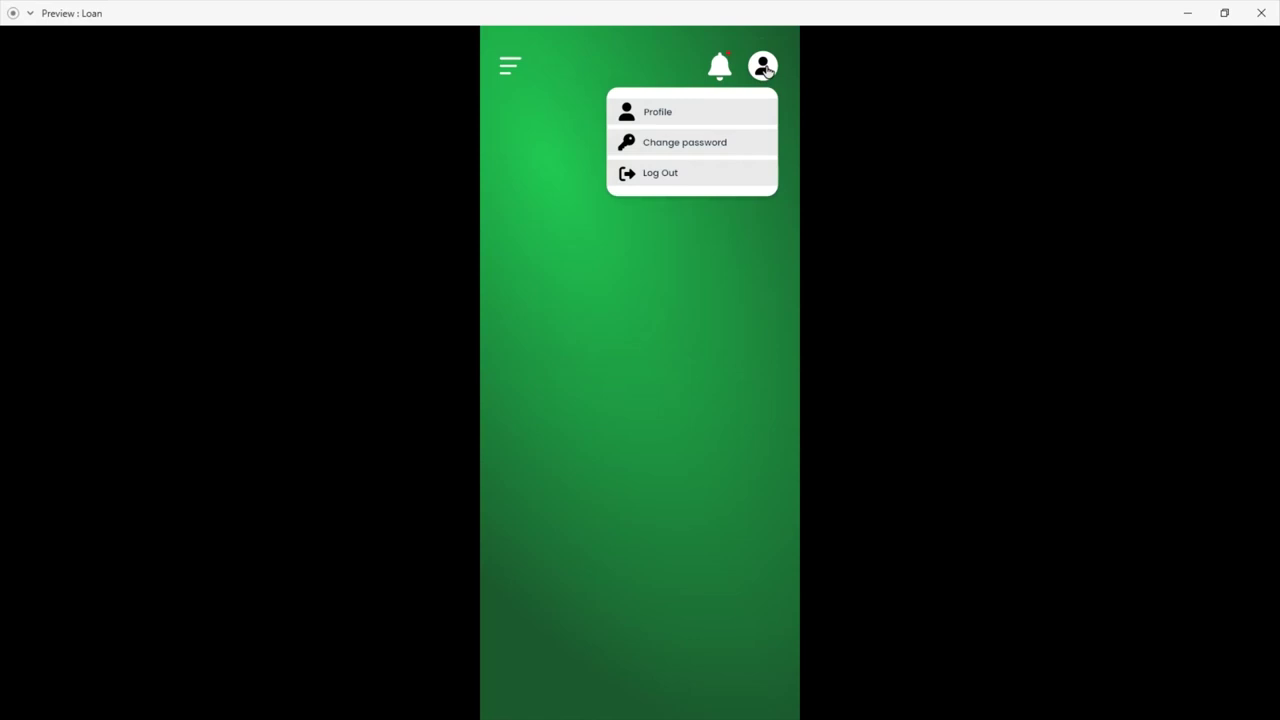
pyautogui.click(504, 63)
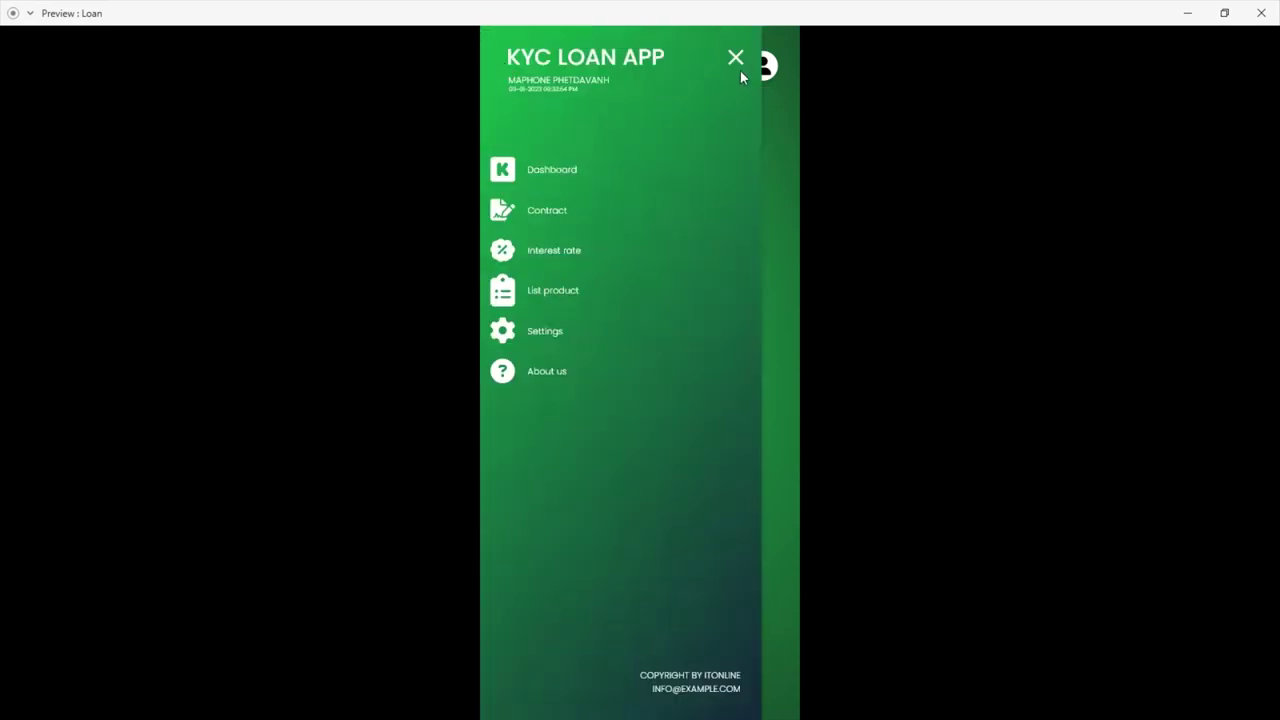
pyautogui.click(736, 58)
pyautogui.click(506, 63)
pyautogui.click(735, 58)
pyautogui.click(508, 63)
pyautogui.click(736, 58)
pyautogui.click(508, 63)
pyautogui.click(736, 58)
pyautogui.click(508, 63)
pyautogui.click(735, 59)
pyautogui.click(1262, 14)
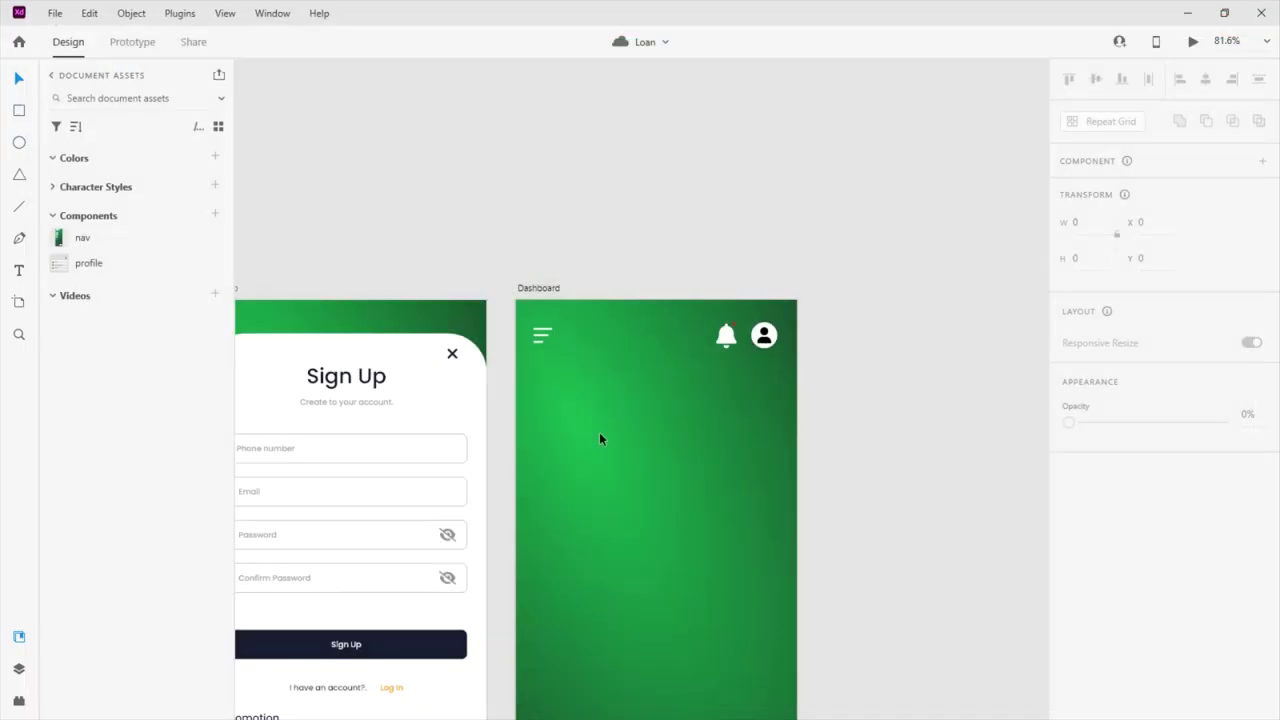
# Draw a white rectangle near the top of the Dashboard artboard
pyautogui.press('r')
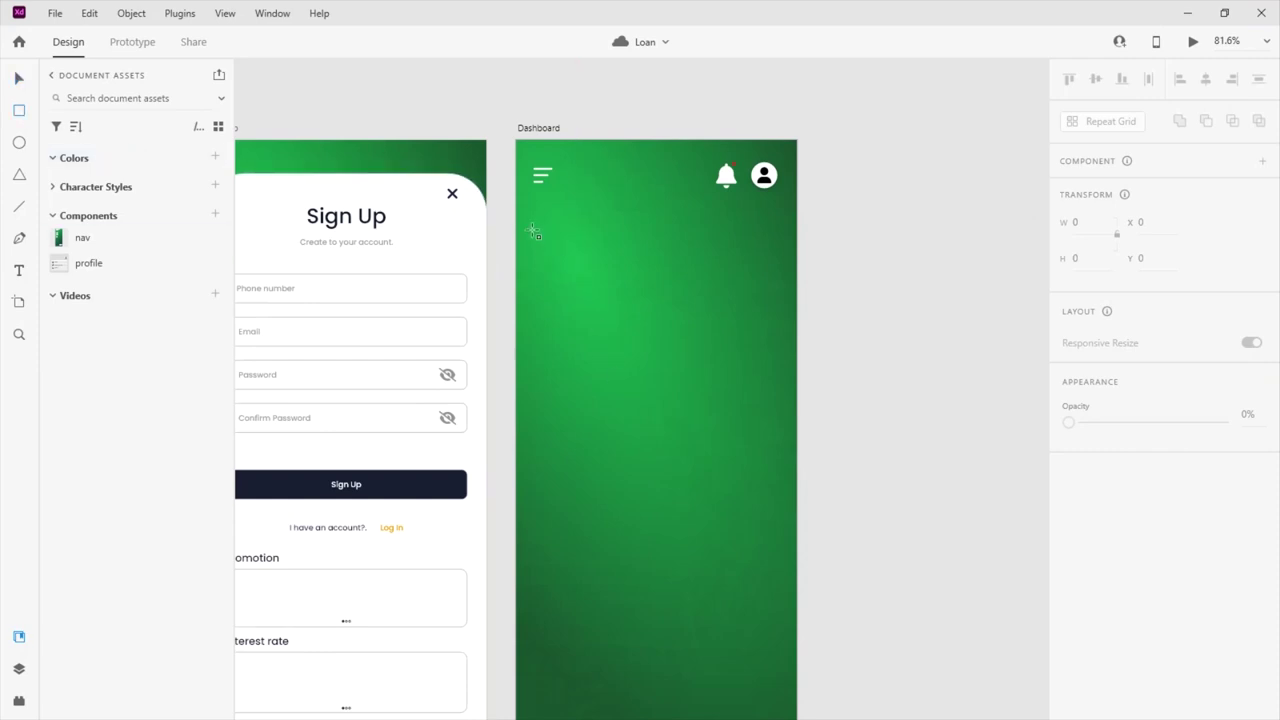
pyautogui.moveTo(535, 228)
pyautogui.mouseDown()
pyautogui.moveTo(706, 331)
pyautogui.moveTo(774, 309)
pyautogui.mouseUp()
pyautogui.scroll(5, 721, 303)
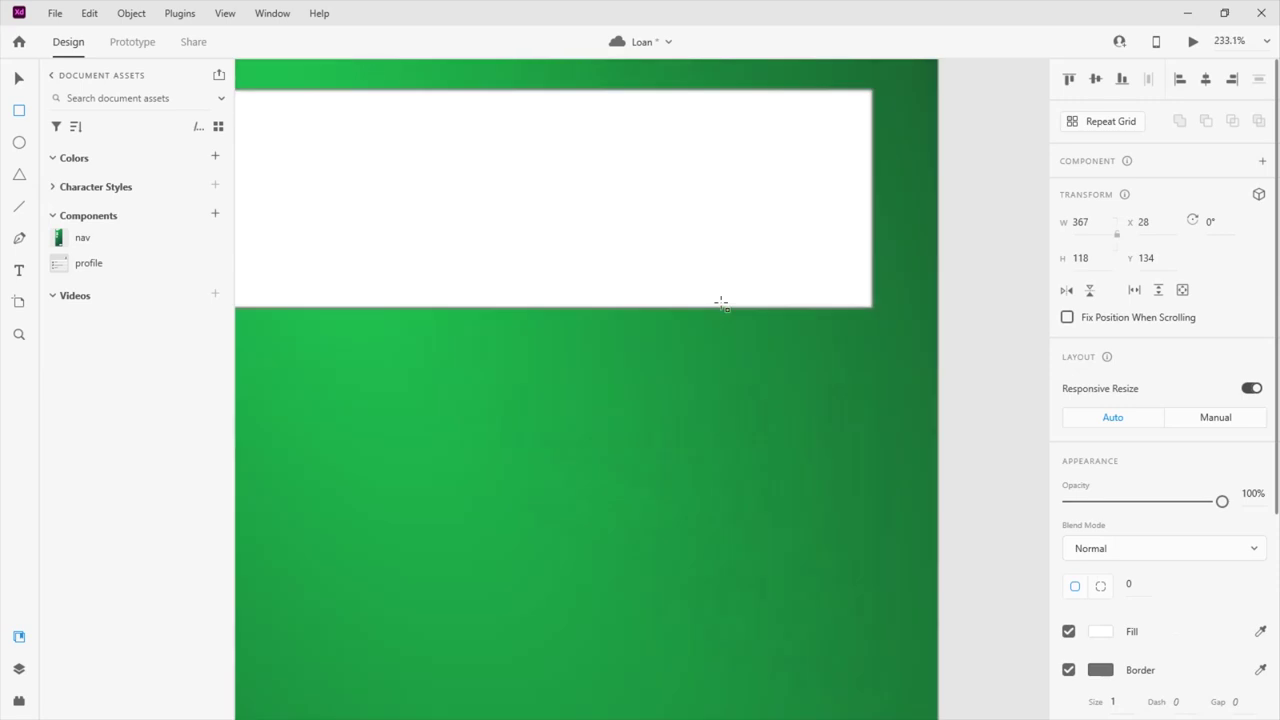
pyautogui.scroll(-2, 721, 303)
pyautogui.click(18, 78)
pyautogui.moveTo(542, 241); pyautogui.dragTo(517, 220)
# Widen the card to 403 across the artboard, round its corners to 14, and remove its border
pyautogui.moveTo(982, 245); pyautogui.dragTo(1021, 245)
pyautogui.scroll(-1, 670, 326)
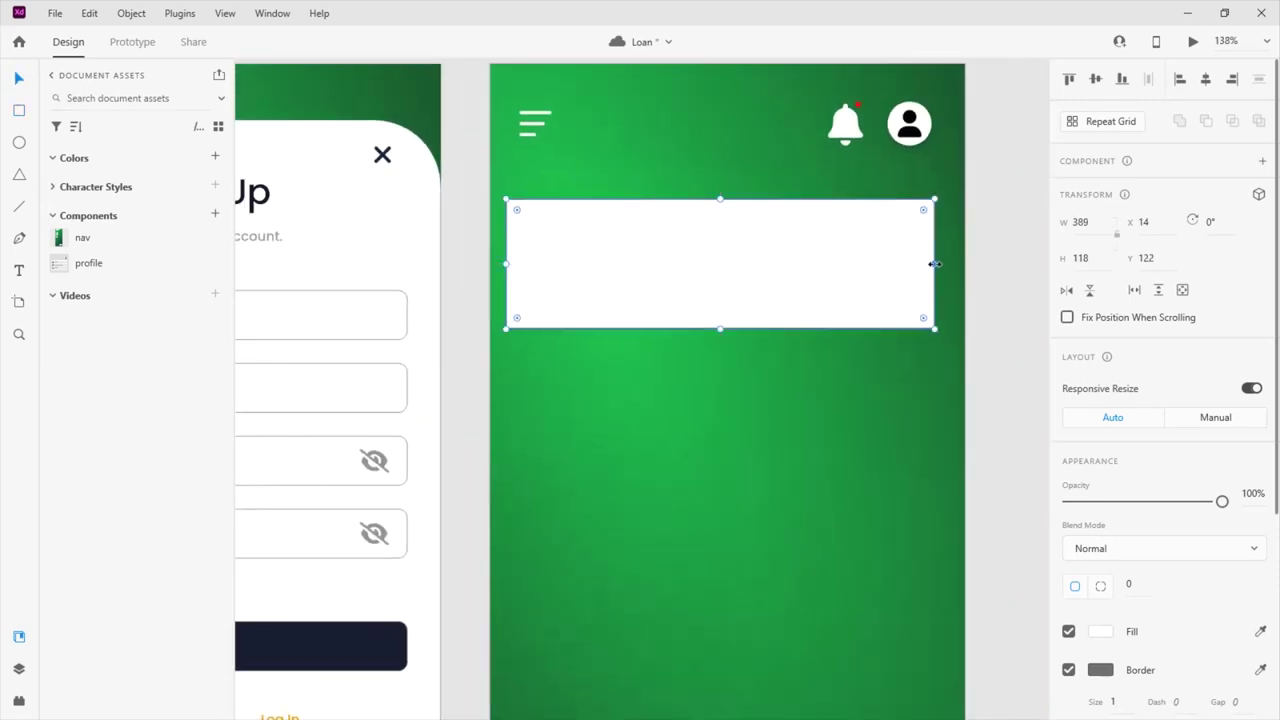
pyautogui.moveTo(935, 264); pyautogui.dragTo(946, 263)
pyautogui.moveTo(508, 263); pyautogui.dragTo(497, 259)
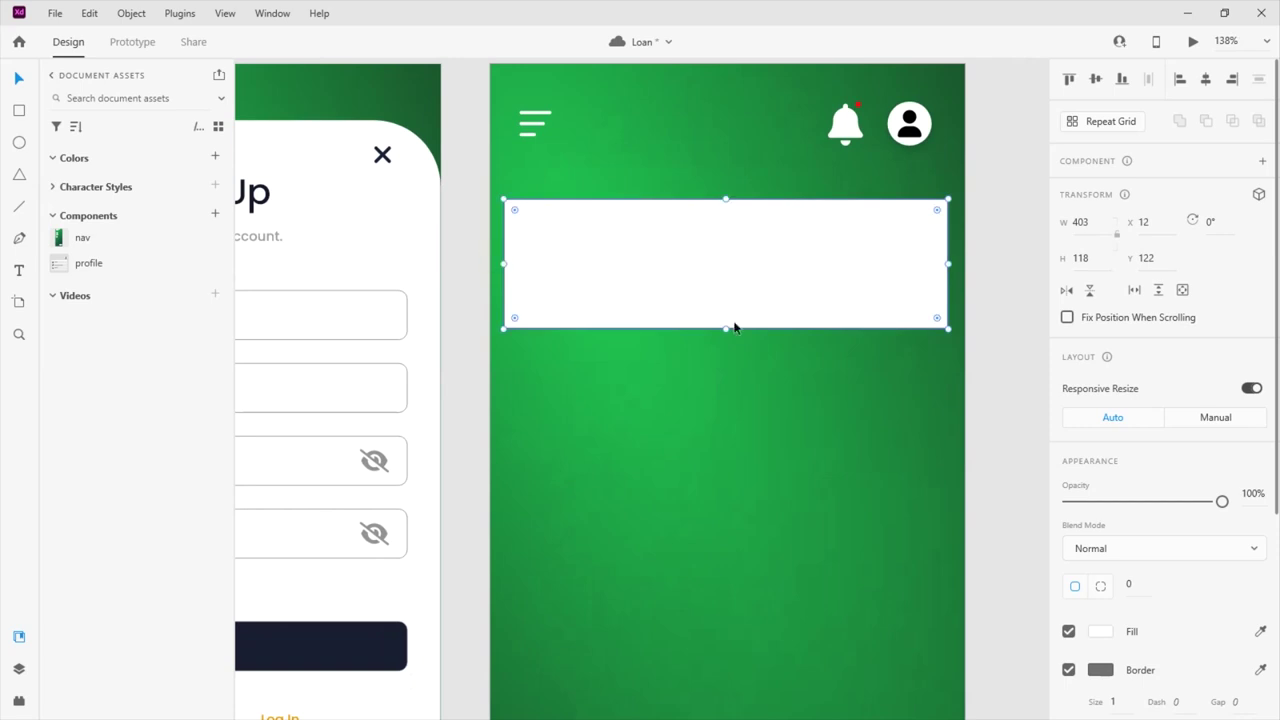
pyautogui.moveTo(727, 327); pyautogui.dragTo(723, 323)
pyautogui.moveTo(934, 211); pyautogui.dragTo(933, 219)
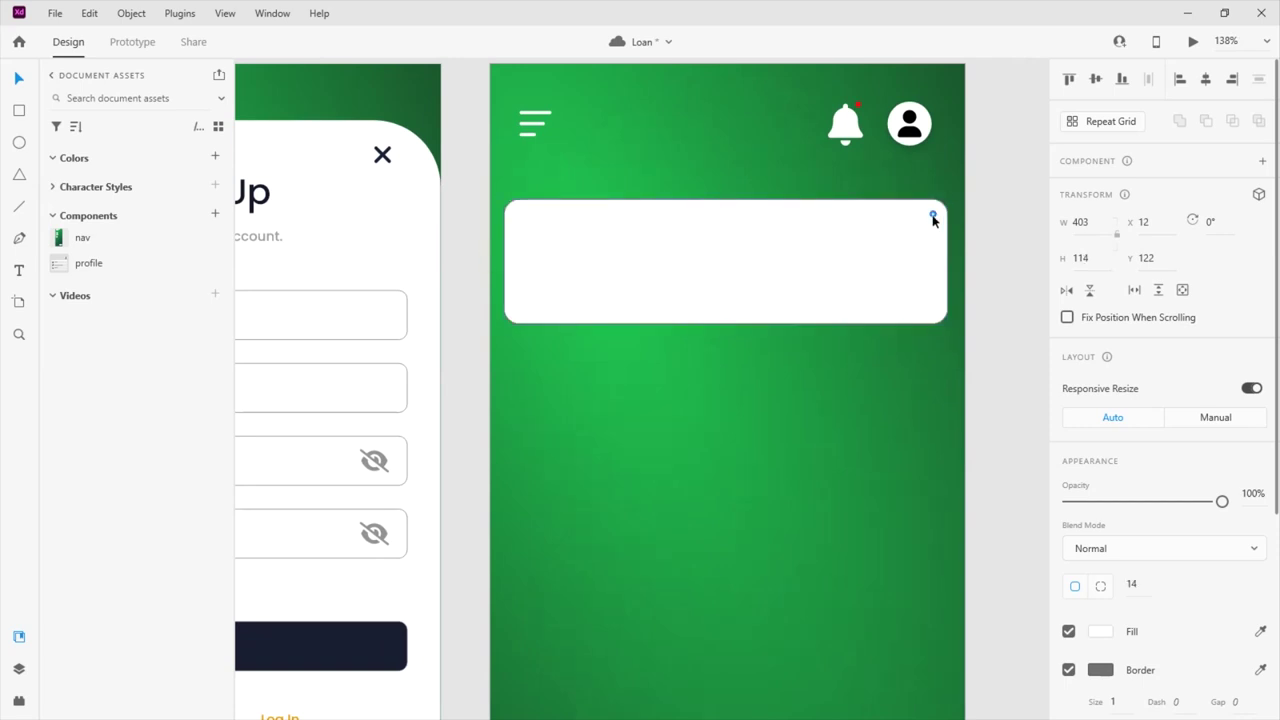
pyautogui.scroll(-3, 1100, 350)
pyautogui.click(1067, 372)
pyautogui.scroll(3, 1067, 380)
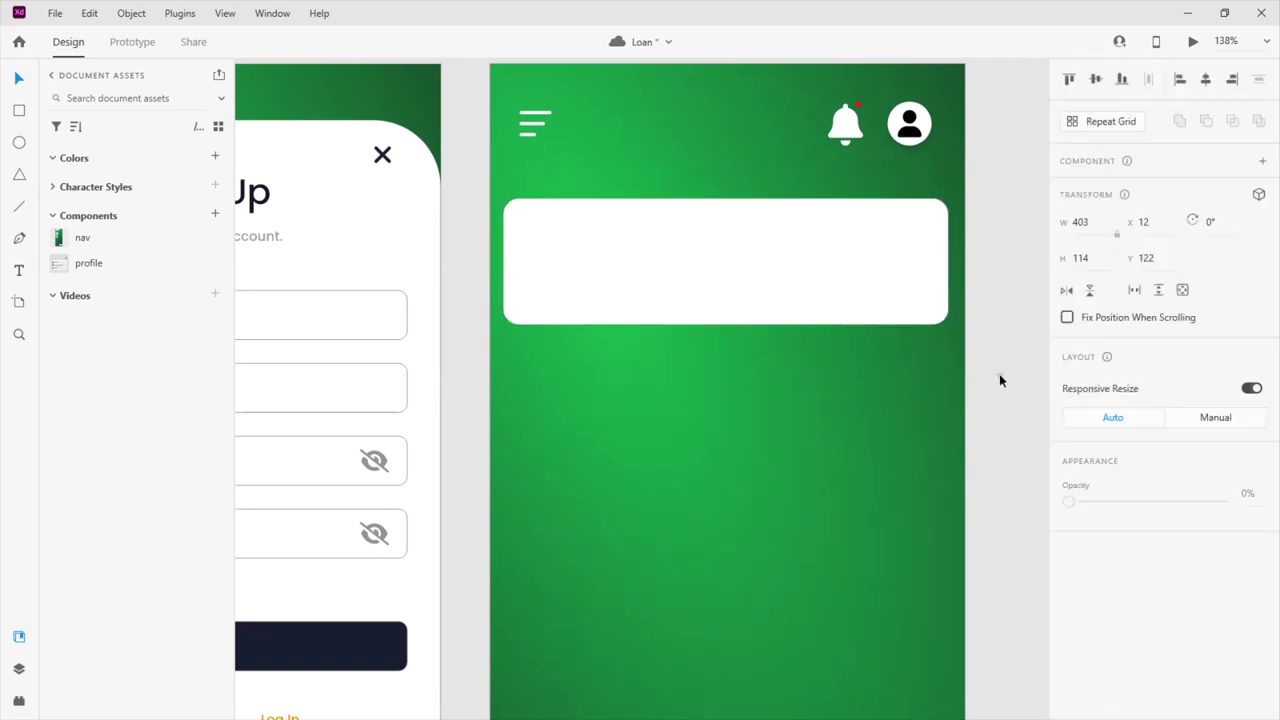
# Fill the card with a linear gradient from the artboard green to dark navy
pyautogui.moveTo(1222, 501); pyautogui.dragTo(1222, 501)
pyautogui.click(1100, 631)
pyautogui.click(934, 466)
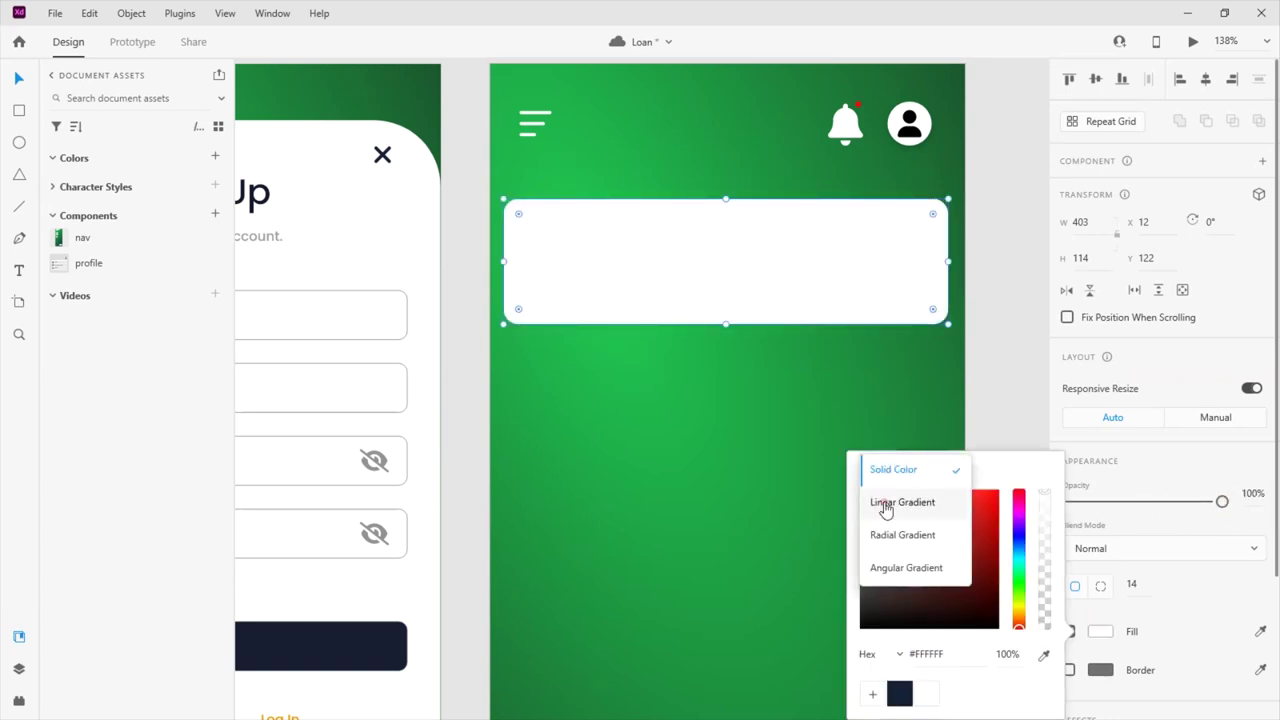
pyautogui.click(886, 504)
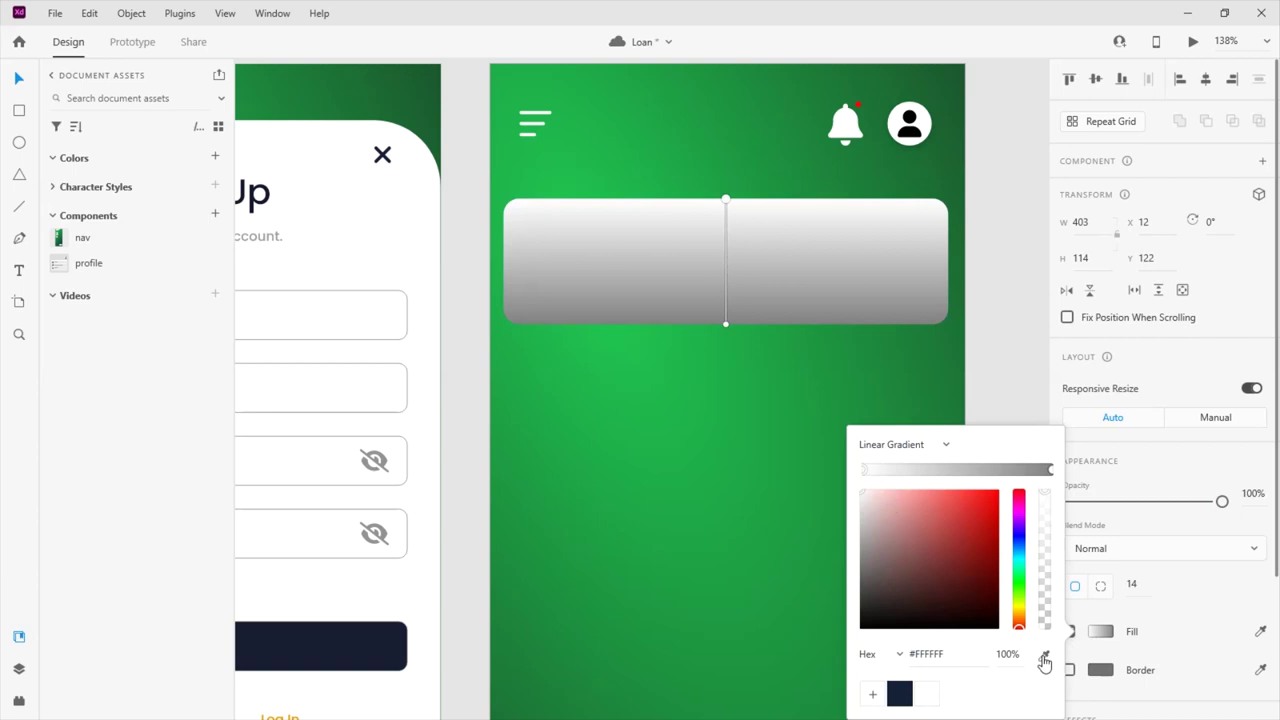
pyautogui.click(538, 95)
pyautogui.click(1050, 470)
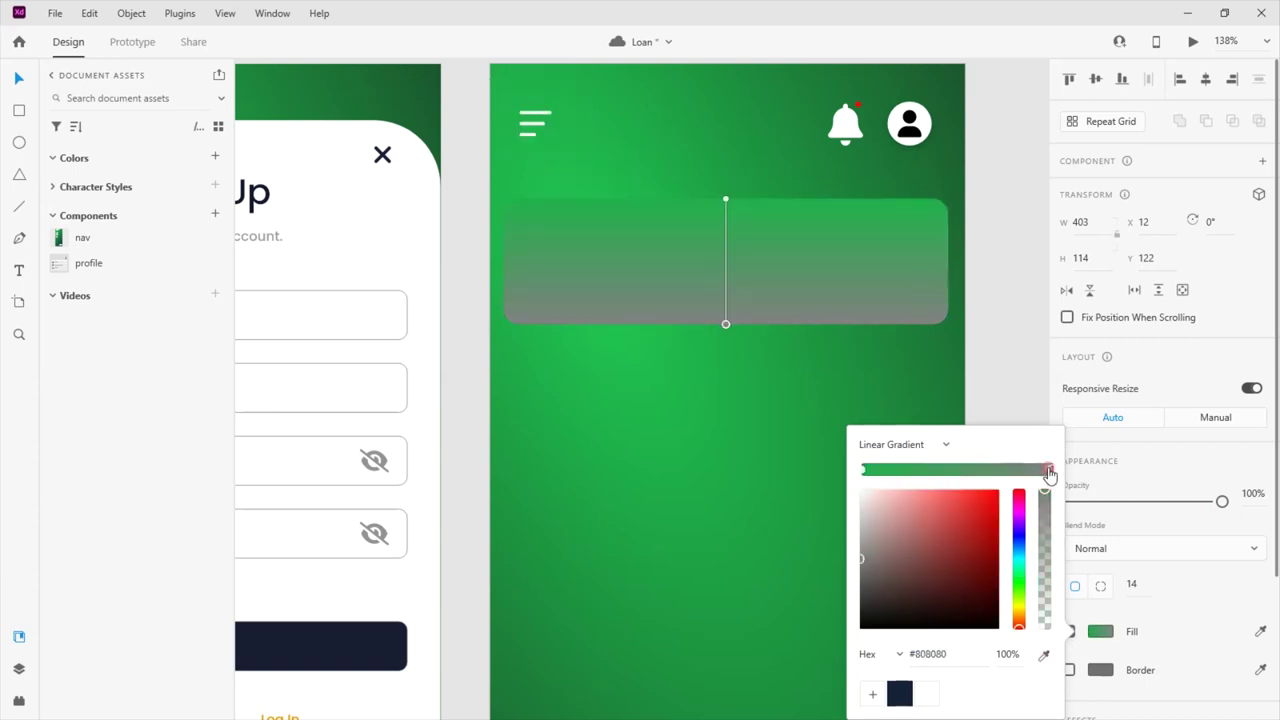
pyautogui.click(899, 693)
pyautogui.moveTo(726, 324); pyautogui.dragTo(777, 349)
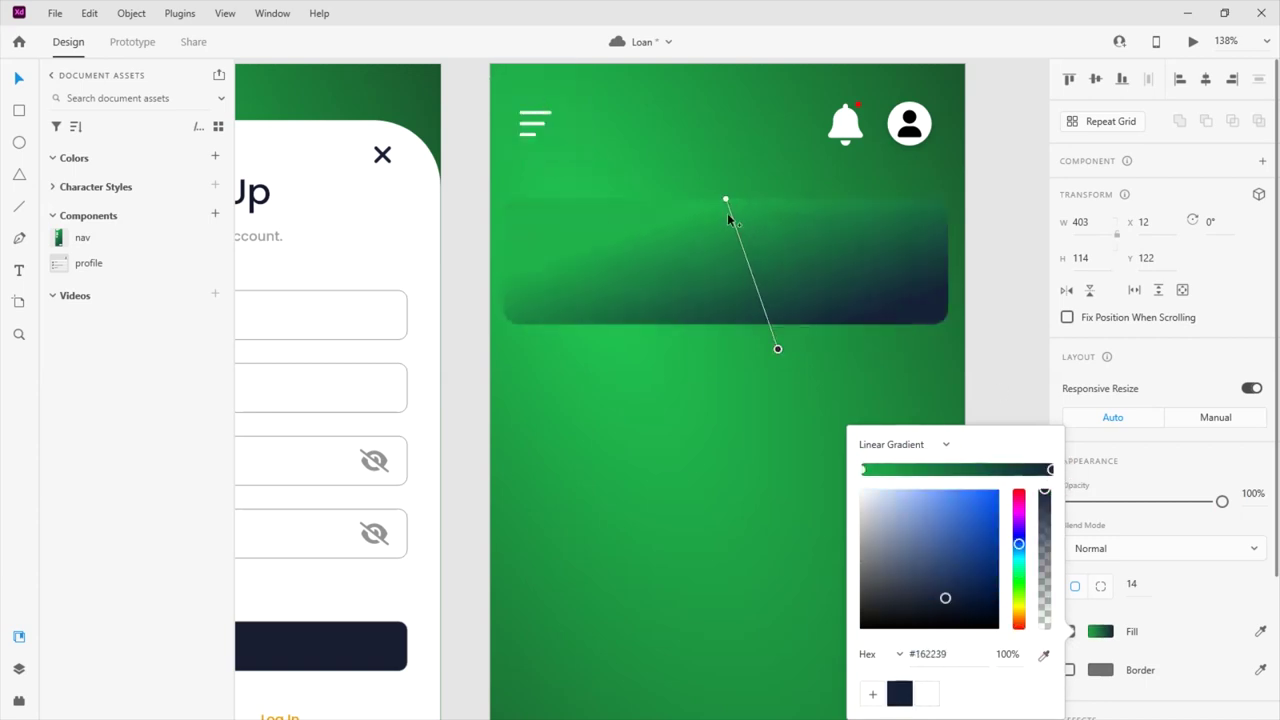
pyautogui.click(726, 200)
pyautogui.moveTo(726, 200); pyautogui.dragTo(703, 122)
pyautogui.moveTo(779, 352); pyautogui.dragTo(796, 383)
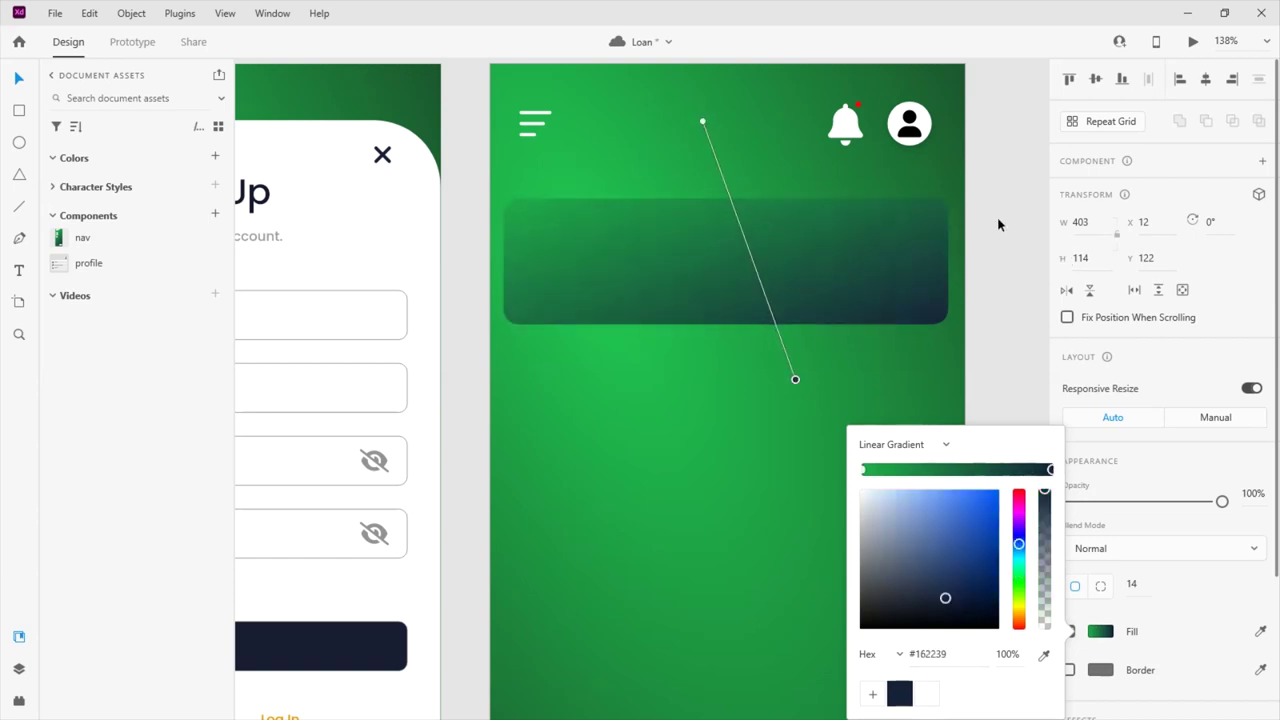
pyautogui.click(998, 225)
# Add a drop shadow to the card and reorient the gradient diagonally across it
pyautogui.scroll(-4, 1150, 500)
pyautogui.click(1068, 614)
pyautogui.moveTo(1221, 318); pyautogui.dragTo(1222, 318)
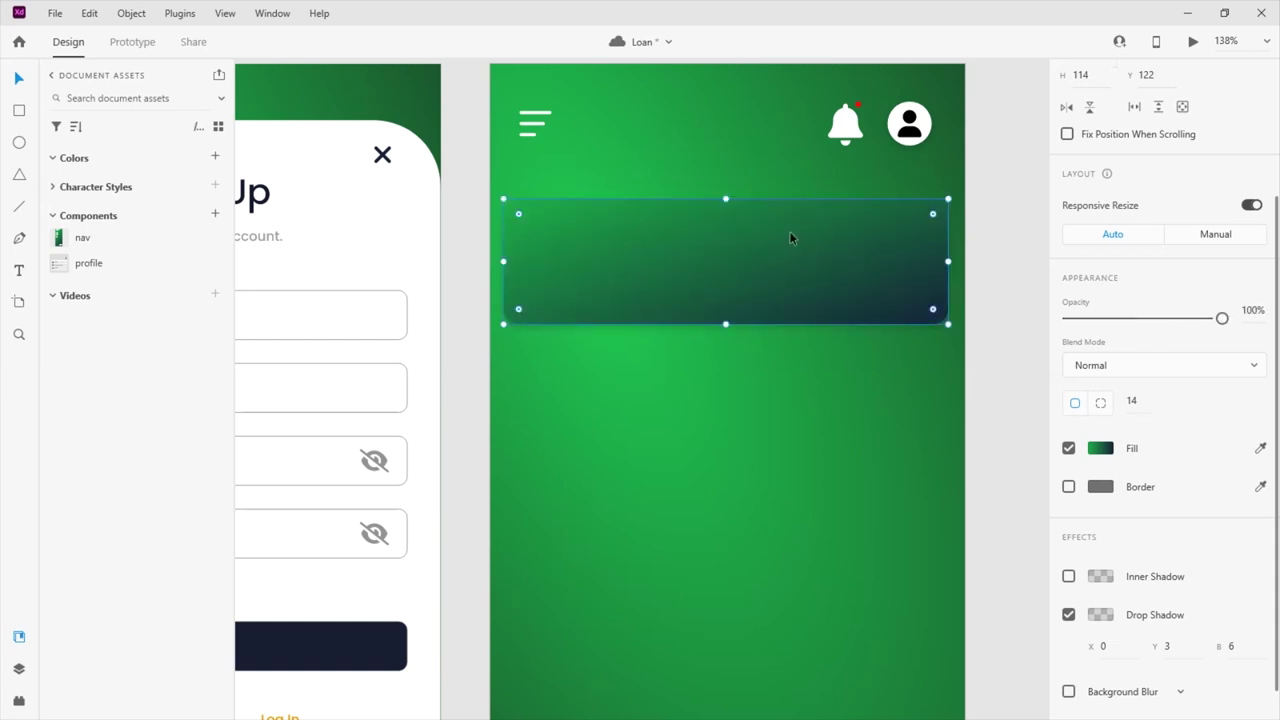
pyautogui.click(1100, 448)
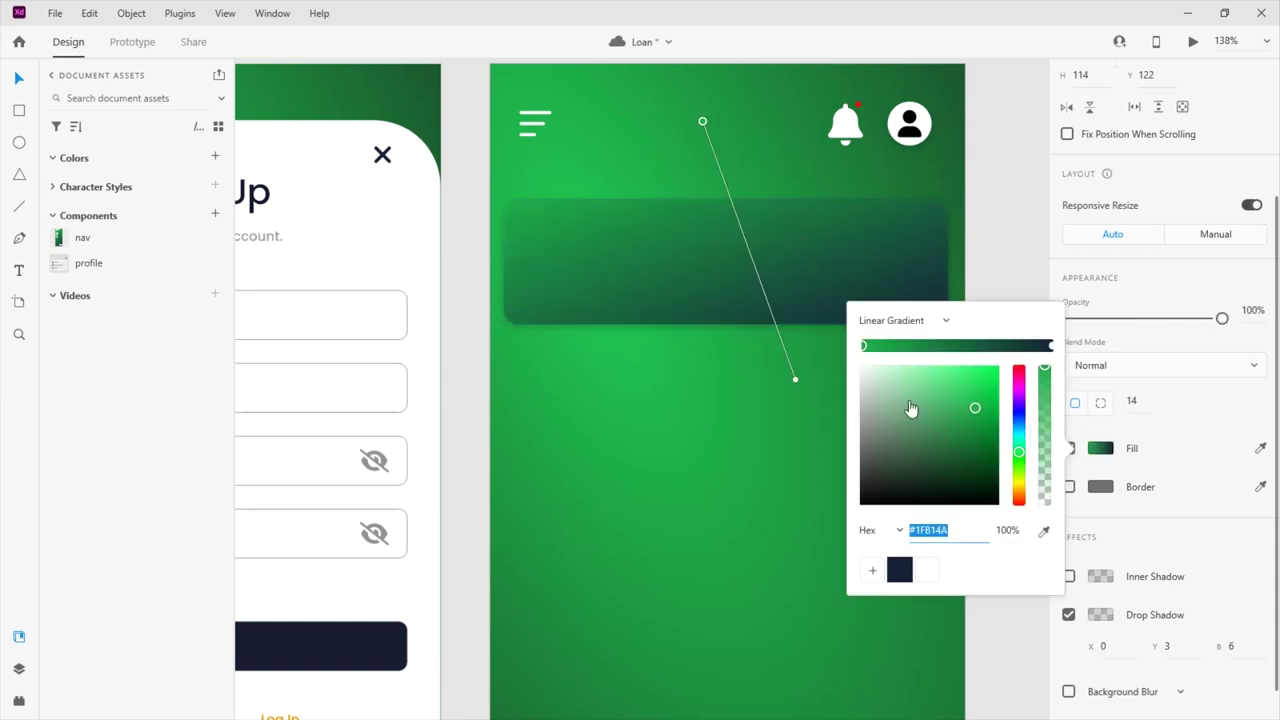
pyautogui.moveTo(703, 122); pyautogui.dragTo(660, 331)
pyautogui.moveTo(797, 380); pyautogui.dragTo(582, 151)
pyautogui.moveTo(660, 331); pyautogui.dragTo(614, 366)
pyautogui.moveTo(582, 151); pyautogui.dragTo(581, 105)
pyautogui.click(739, 245)
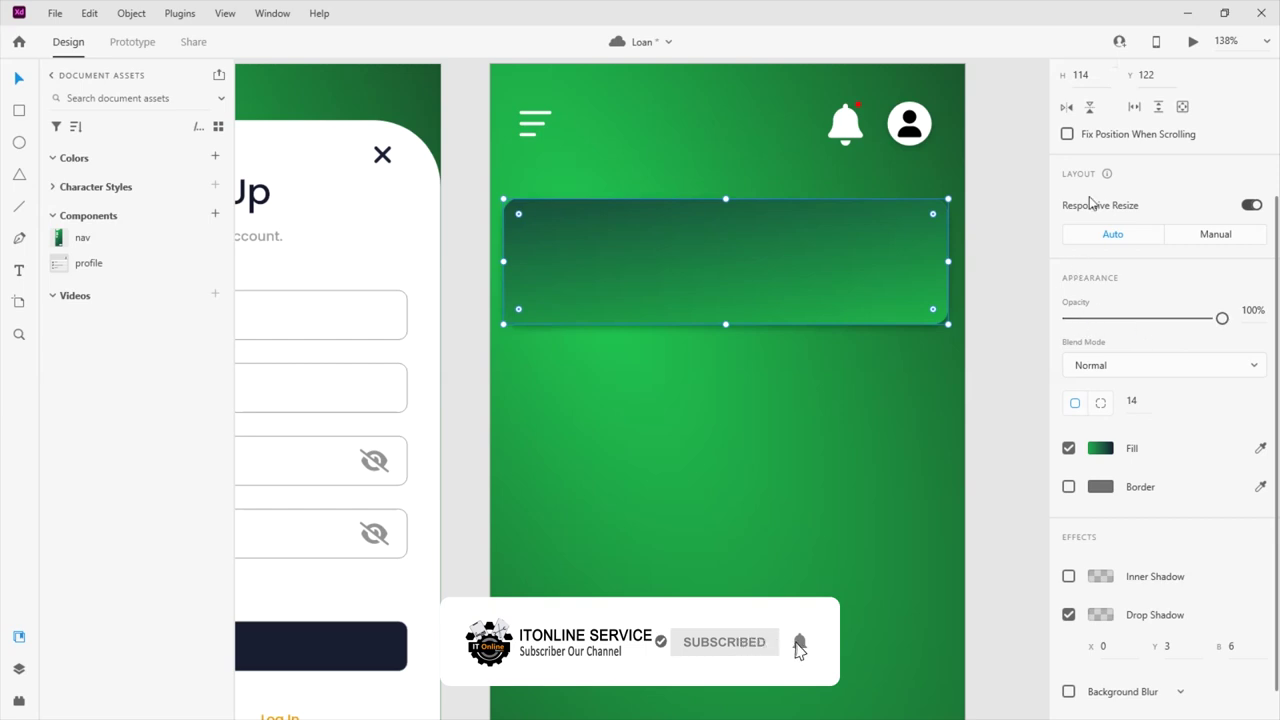
# Flip the card both ways, make it slightly translucent, and brighten the gradient's green and purple-tinted stops
pyautogui.scroll(2, 1092, 217)
pyautogui.click(1066, 290)
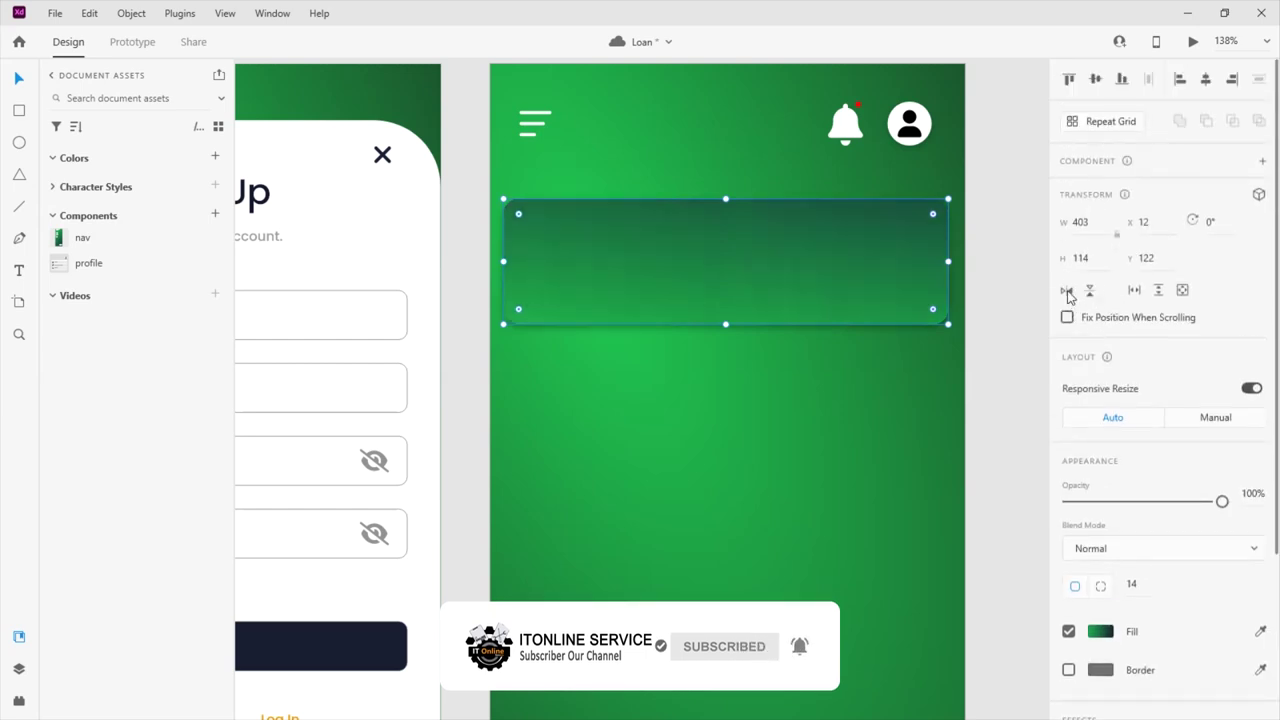
pyautogui.click(1090, 290)
pyautogui.moveTo(1222, 501); pyautogui.dragTo(1095, 516)
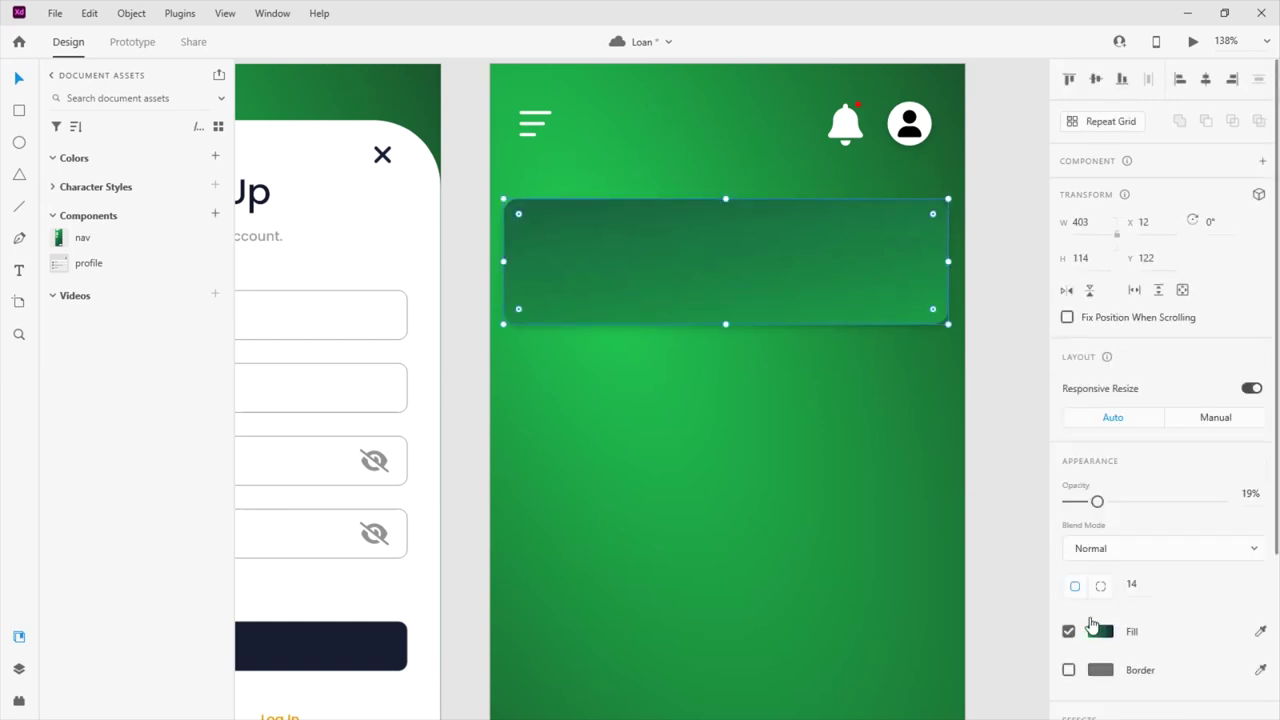
pyautogui.click(1101, 631)
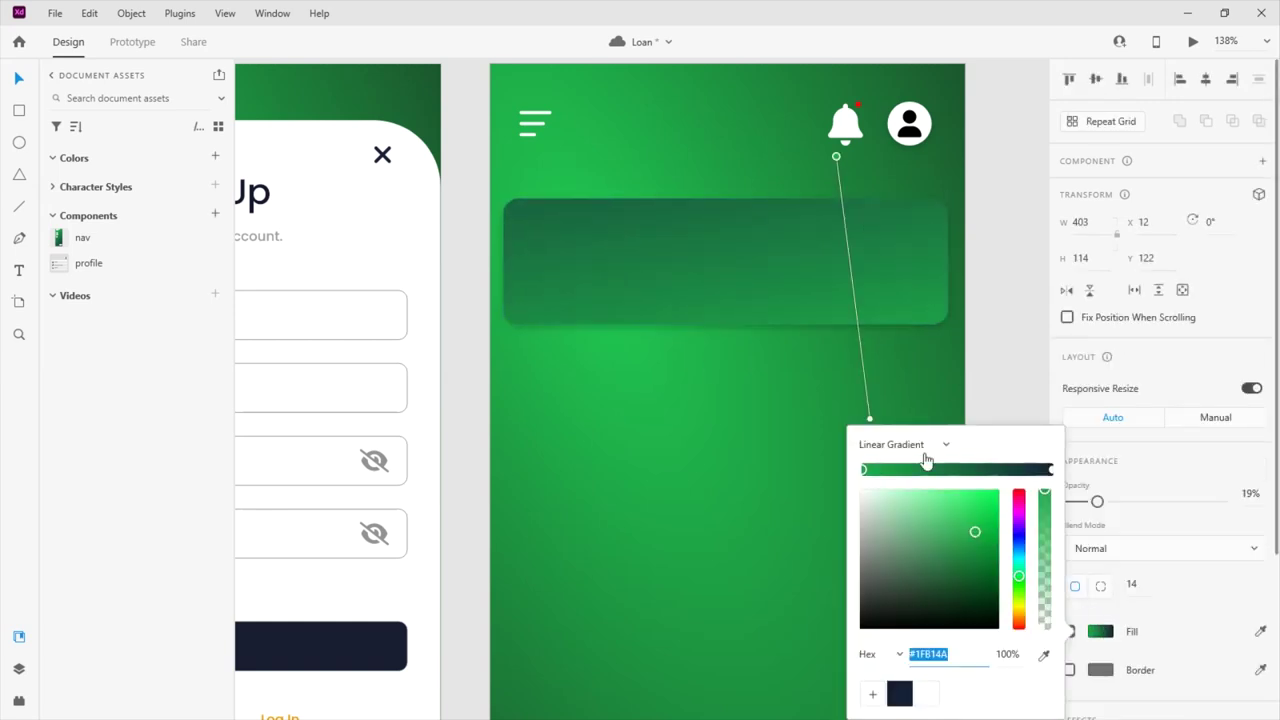
pyautogui.moveTo(975, 531); pyautogui.dragTo(981, 502)
pyautogui.click(870, 422)
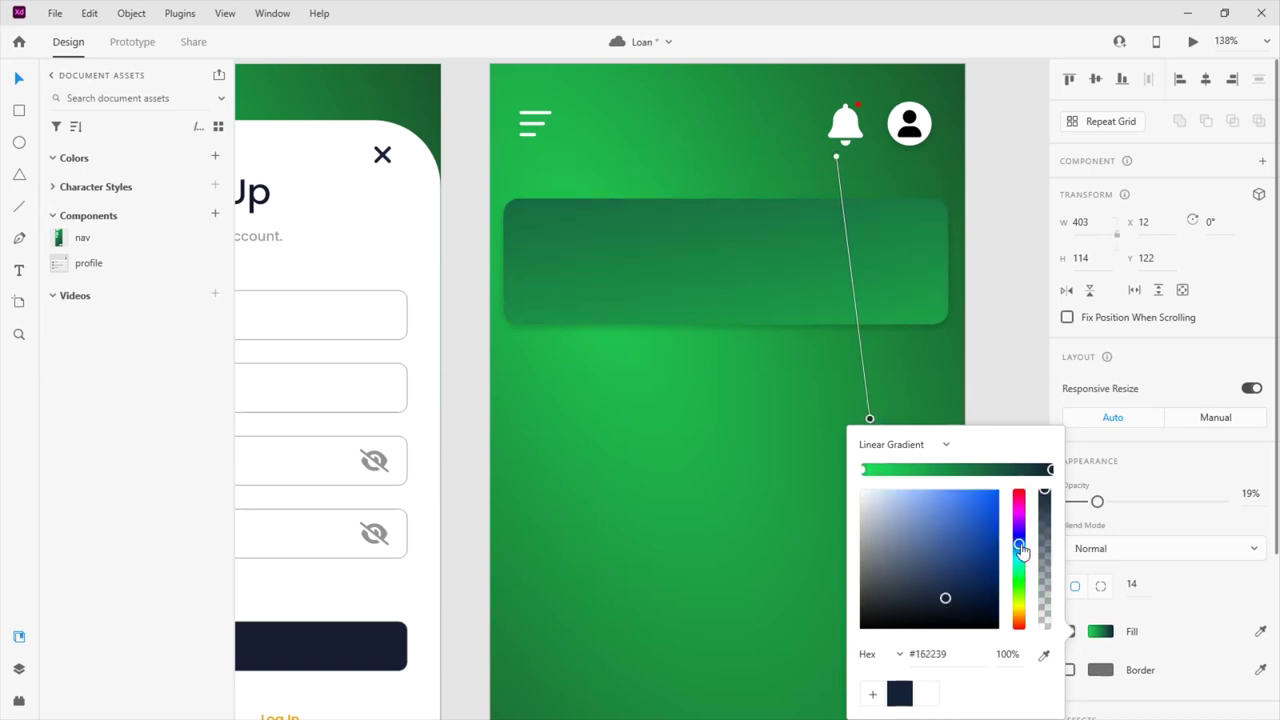
pyautogui.moveTo(1018, 552); pyautogui.dragTo(1018, 517)
pyautogui.click(966, 576)
pyautogui.moveTo(870, 420); pyautogui.dragTo(851, 385)
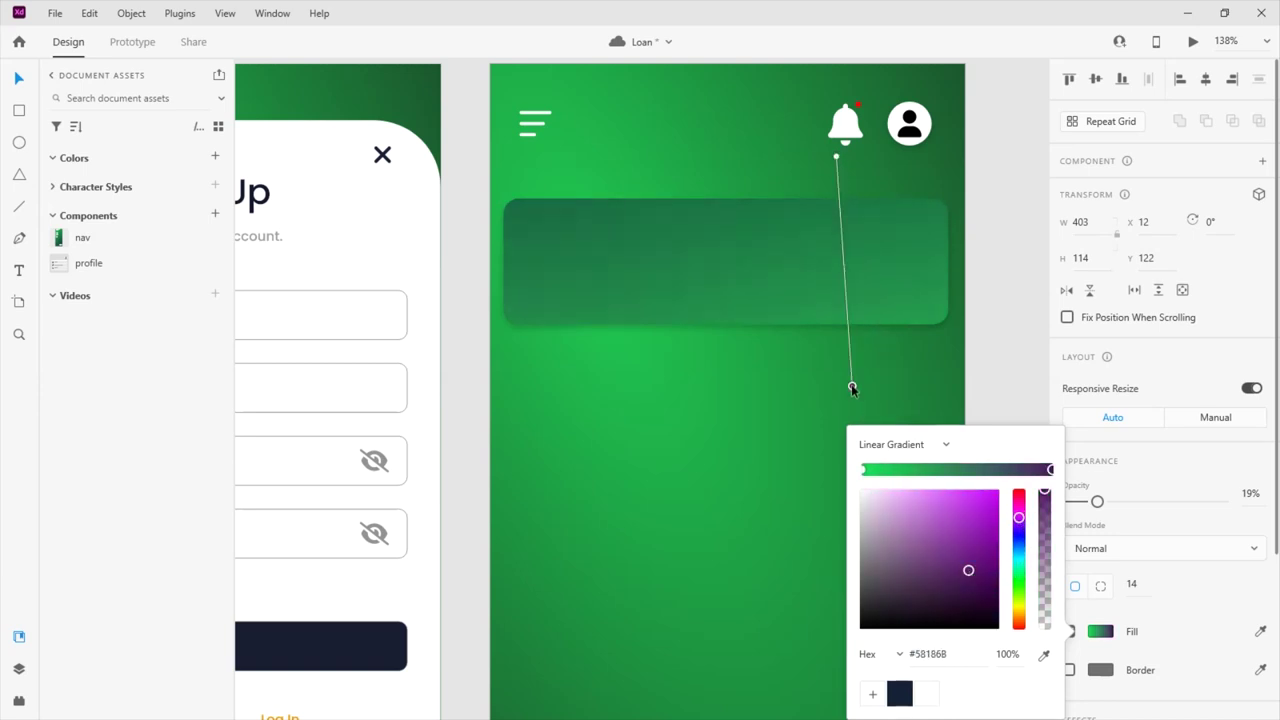
pyautogui.moveTo(1097, 501); pyautogui.dragTo(1121, 501)
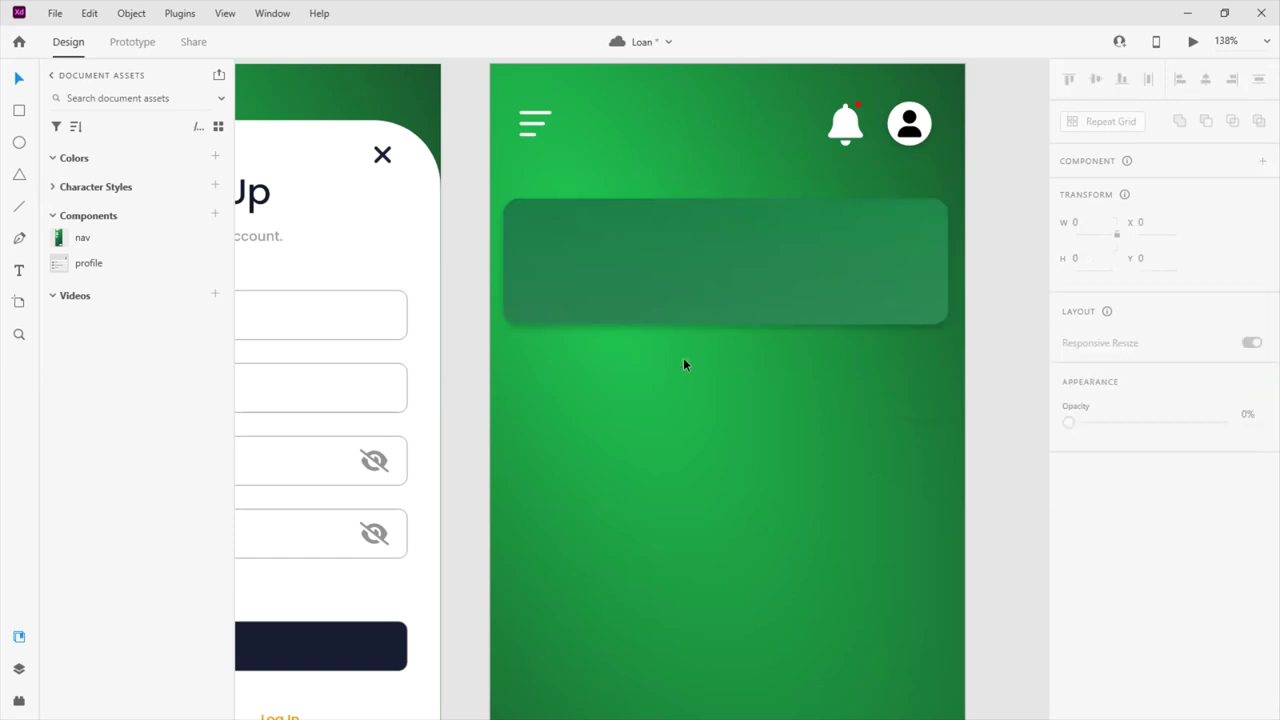
# Move the card up to Y 108 just under the header and centre it horizontally
pyautogui.moveTo(756, 309); pyautogui.dragTo(762, 447)
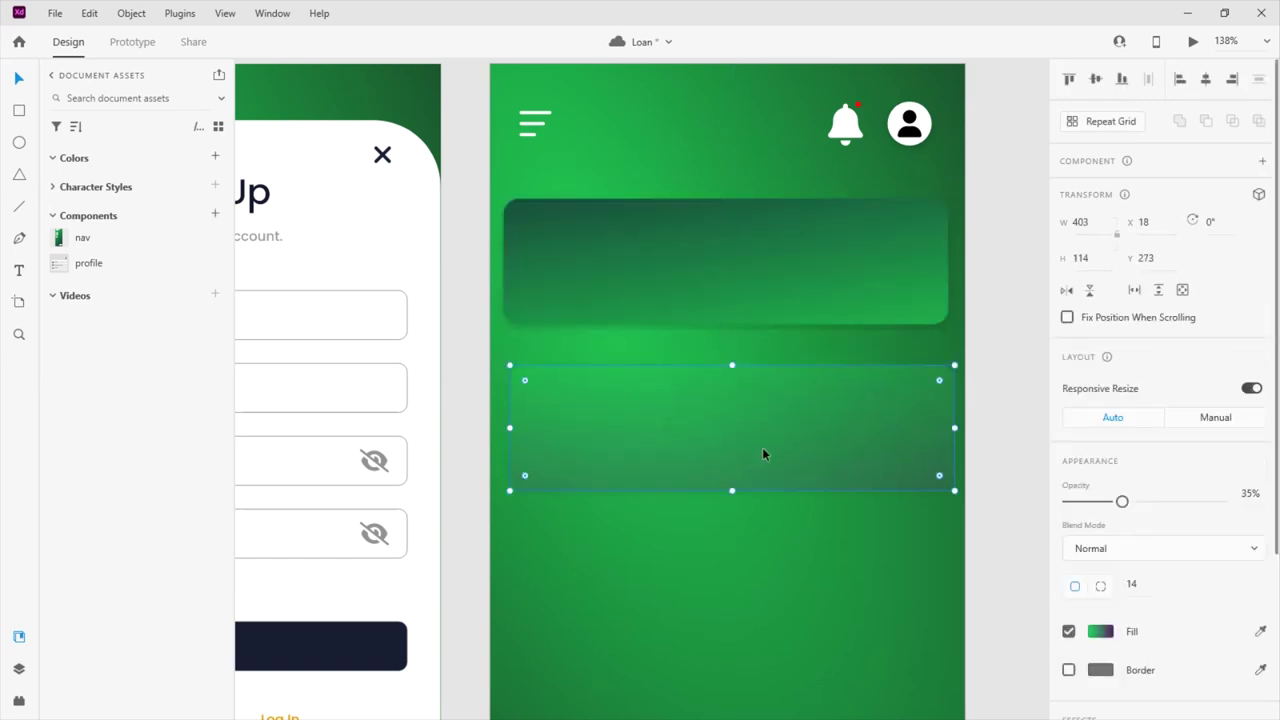
pyautogui.press('Delete')
pyautogui.moveTo(786, 303); pyautogui.dragTo(784, 286)
pyautogui.click(1206, 84)
pyautogui.click(820, 258)
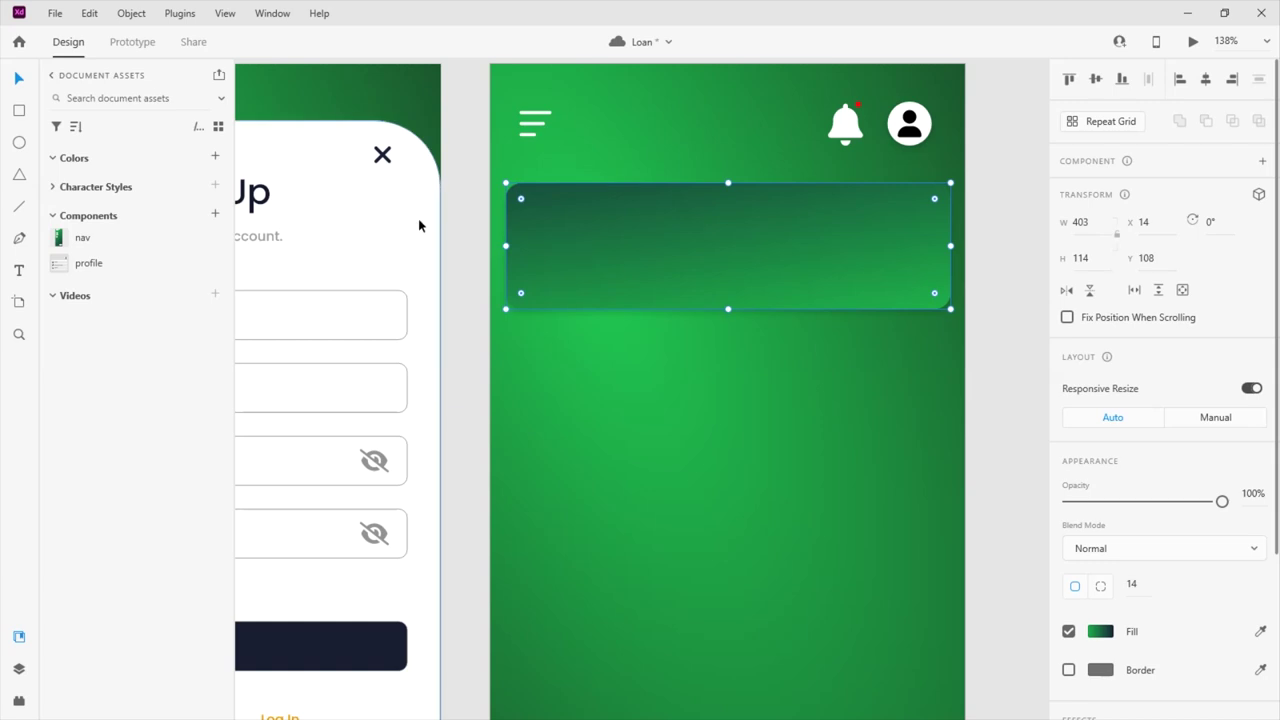
pyautogui.click(18, 270)
# Type the account number as left-aligned text at the card's top-left
pyautogui.click(541, 216)
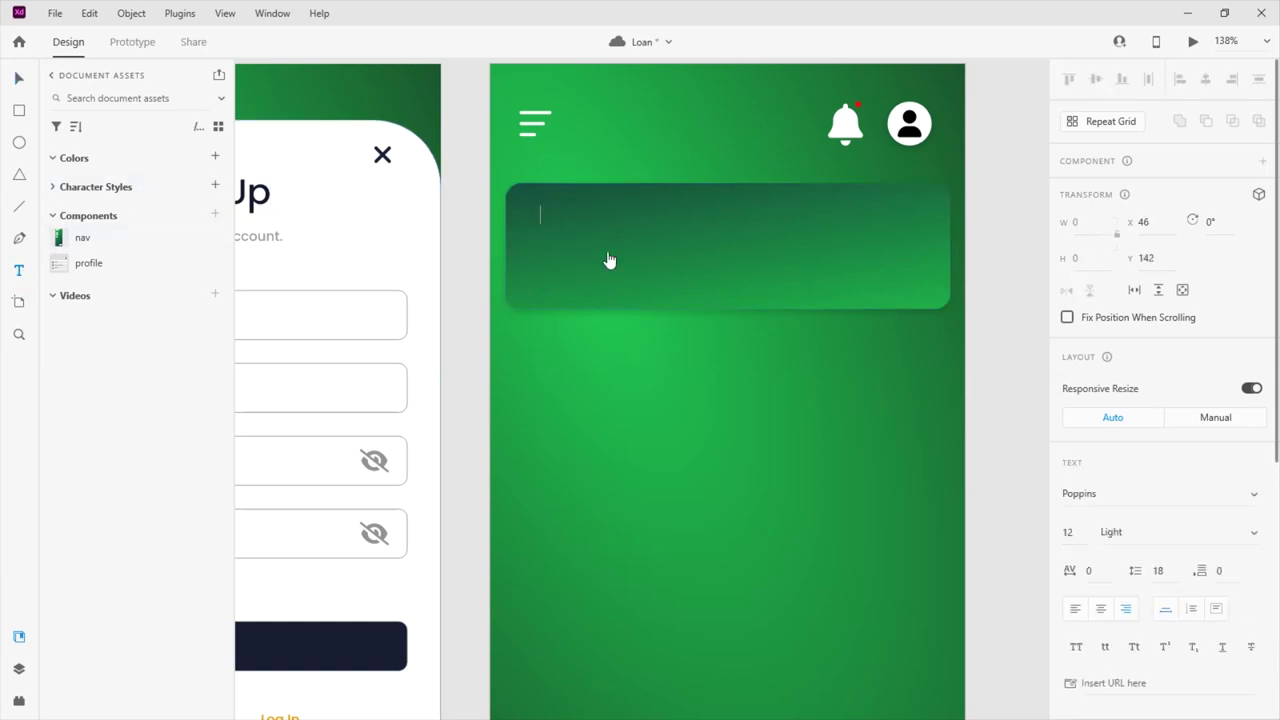
pyautogui.write('180-')
pyautogui.click(1075, 608)
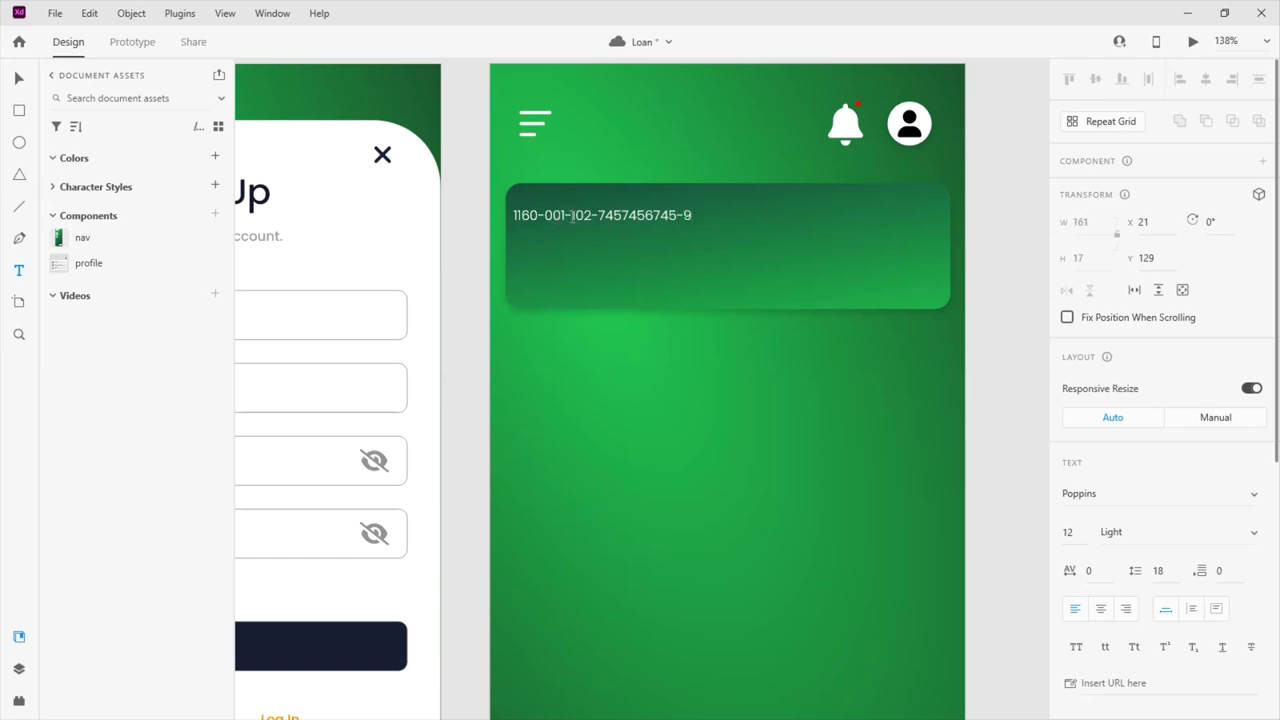
pyautogui.moveTo(545, 215); pyautogui.dragTo(610, 215)
pyautogui.press('BackSpace')
pyautogui.click(636, 215)
pyautogui.write('000')
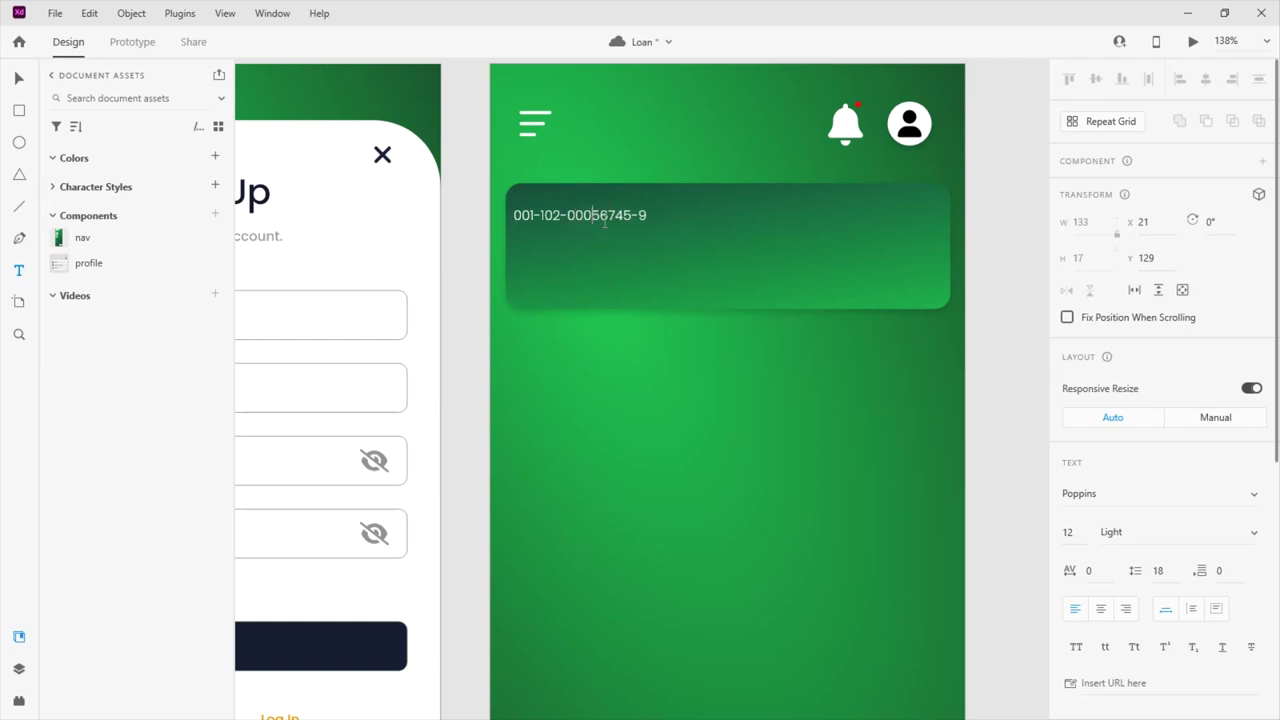
pyautogui.press('Escape')
pyautogui.moveTo(603, 216); pyautogui.dragTo(617, 215)
# Set the account number text to font size 18, Medium weight
pyautogui.click(1063, 533)
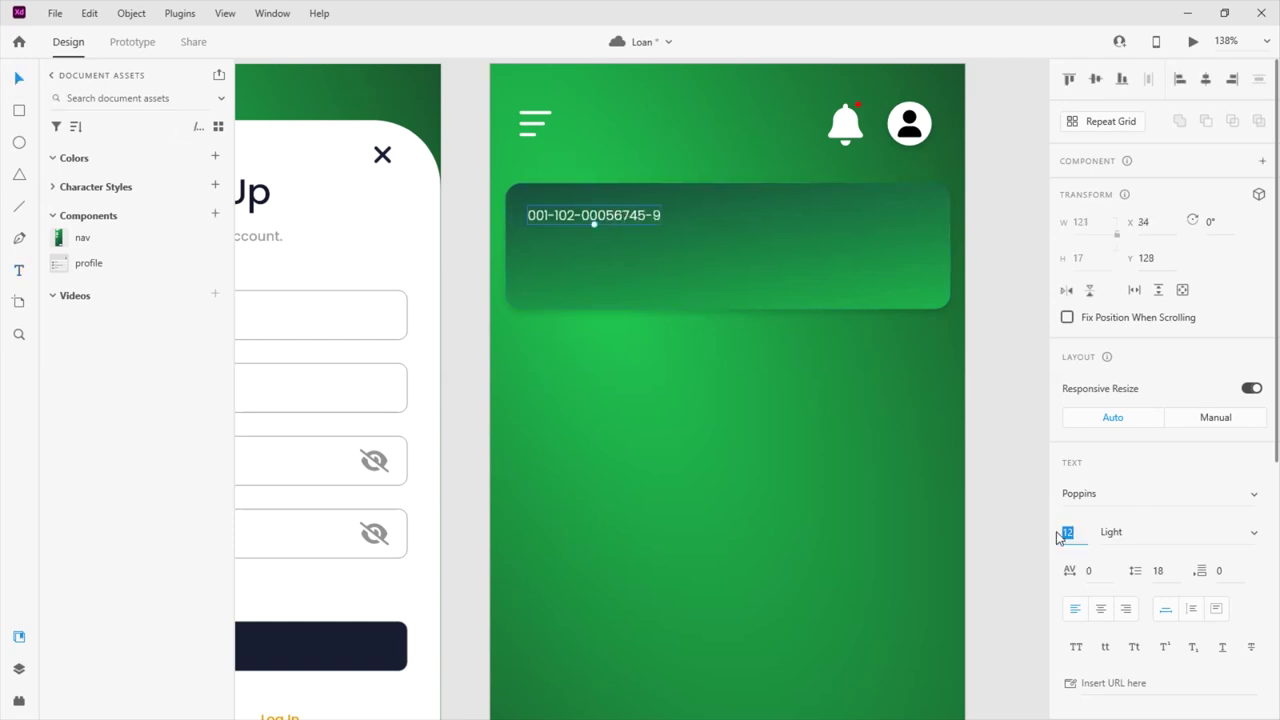
pyautogui.write('18')
pyautogui.press('Return')
pyautogui.scroll(-3, 1200, 477)
pyautogui.click(1160, 433)
pyautogui.click(1137, 508)
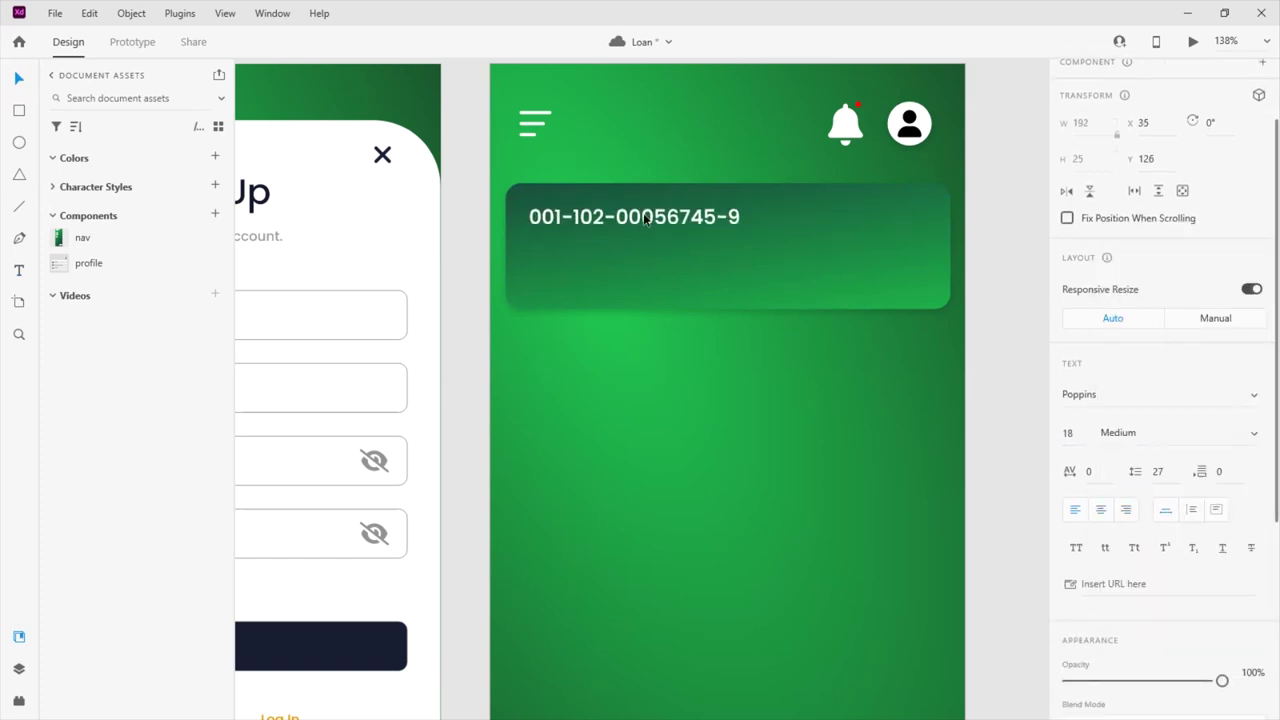
# Duplicate the label, change the copy to 10,000,000.00, and place it at the card's top-right
pyautogui.keyDown('alt'); pyautogui.moveTo(645, 220); pyautogui.dragTo(652, 241); pyautogui.keyUp('alt')
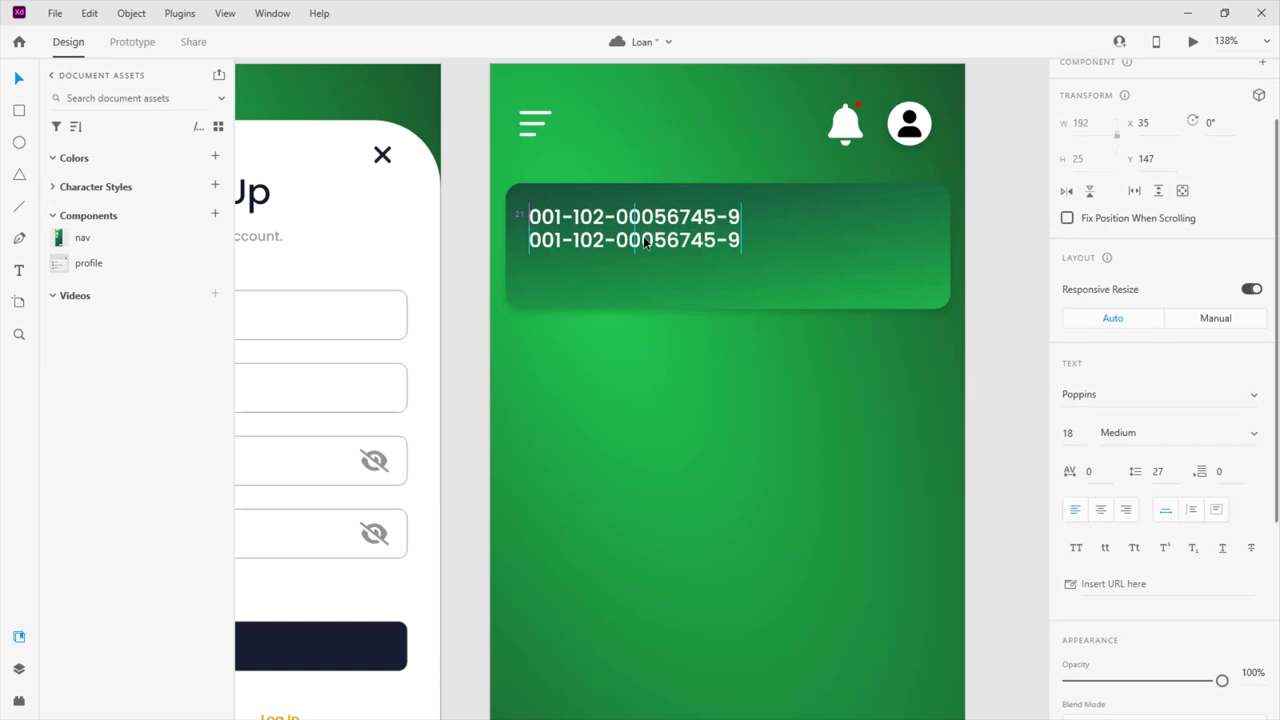
pyautogui.doubleClick(652, 241)
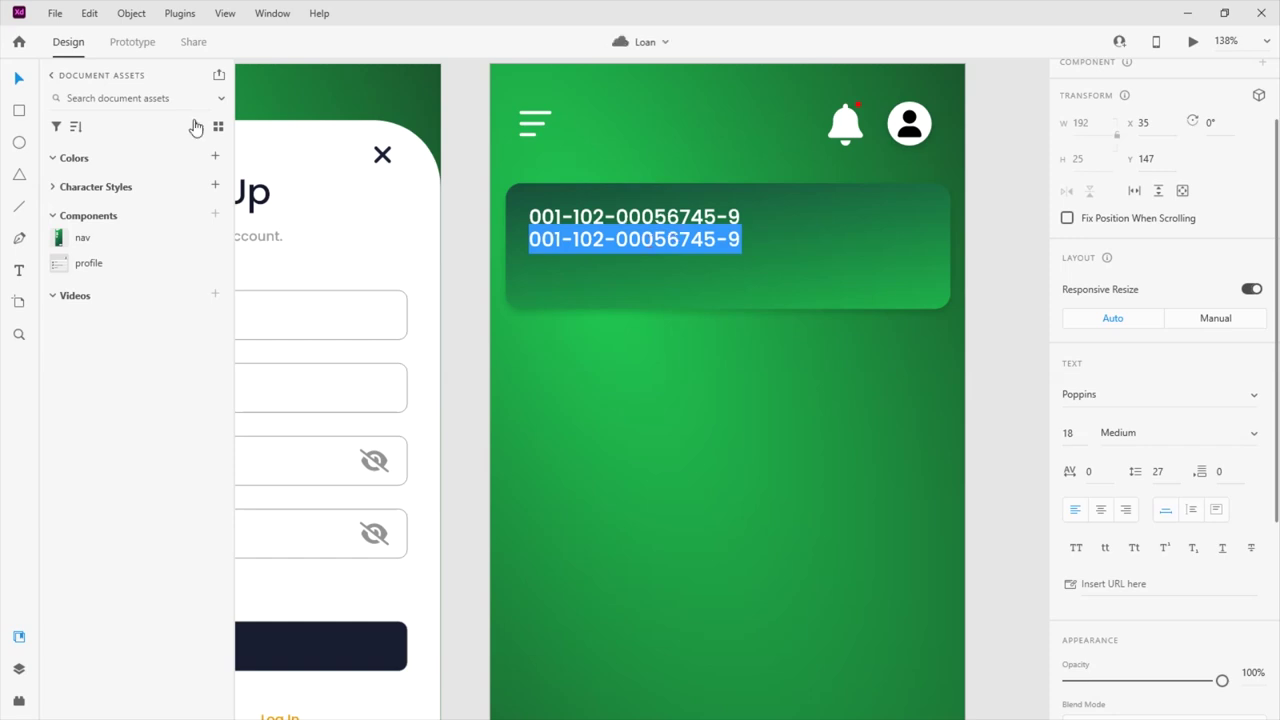
pyautogui.click(18, 78)
pyautogui.moveTo(660, 245); pyautogui.dragTo(865, 218)
pyautogui.doubleClick(865, 218)
pyautogui.hotkey('ctrl', 'a')
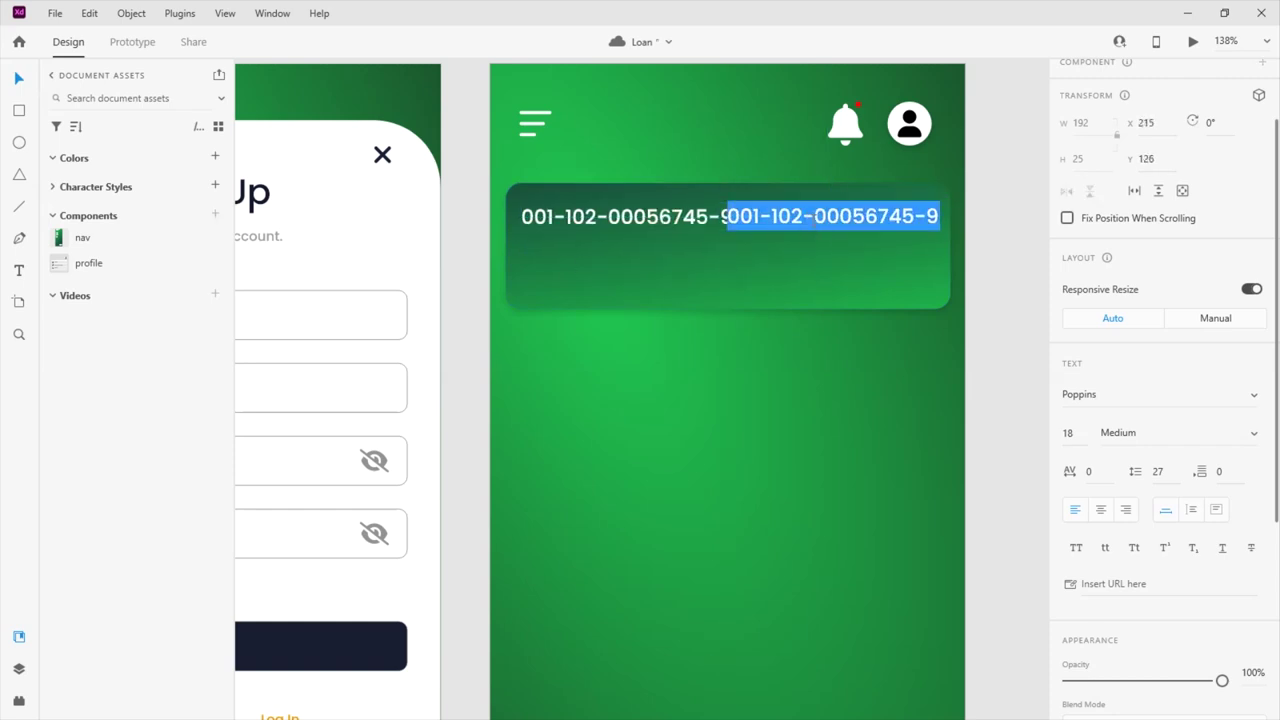
pyautogui.write('0,000,000')
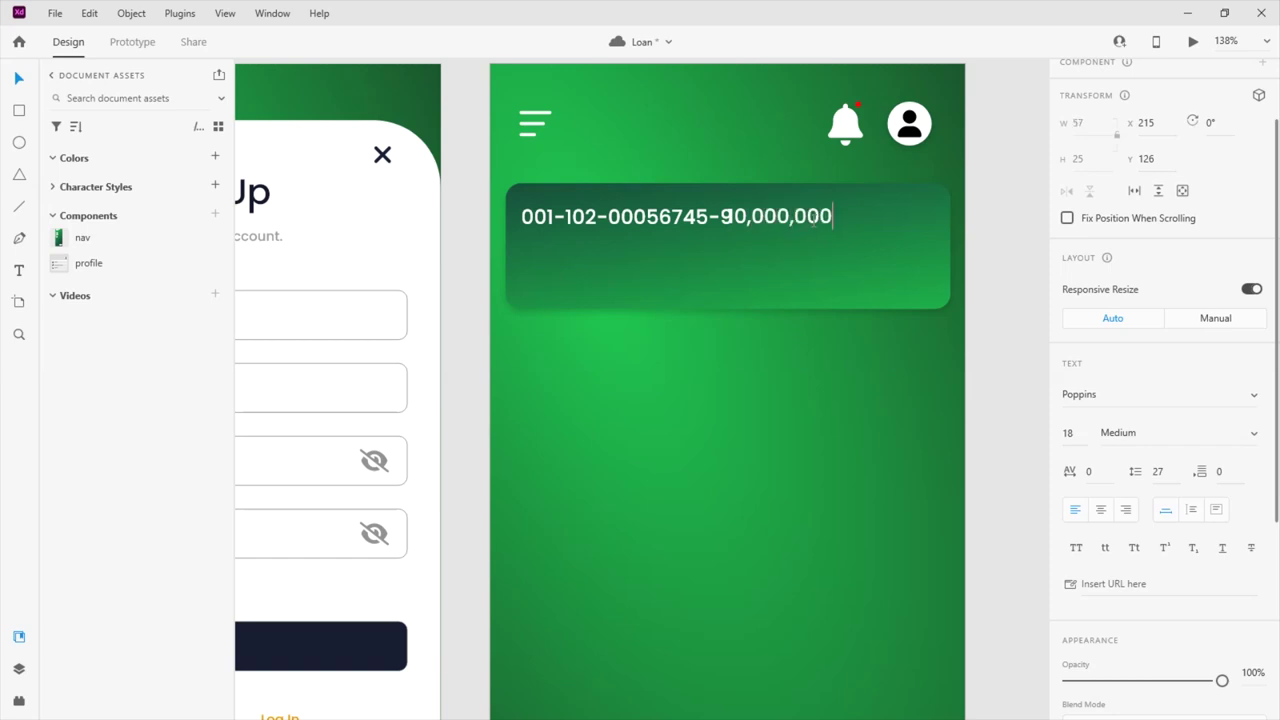
pyautogui.write('.00')
pyautogui.click(19, 77)
pyautogui.moveTo(853, 226); pyautogui.dragTo(919, 226)
pyautogui.click(804, 214)
pyautogui.click(662, 222)
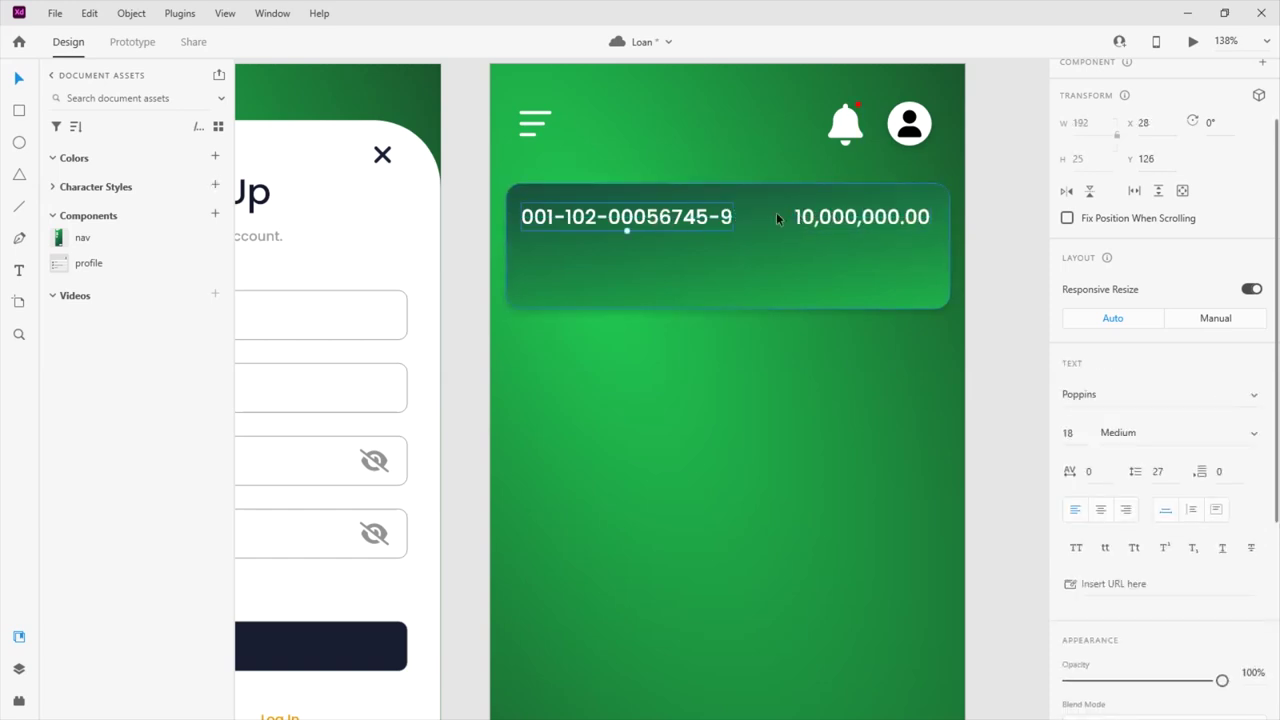
# Duplicate the account number lower on the card, retype it as the 01/23-01/25 date at size 12
pyautogui.moveTo(652, 216); pyautogui.dragTo(651, 280)
pyautogui.doubleClick(651, 280)
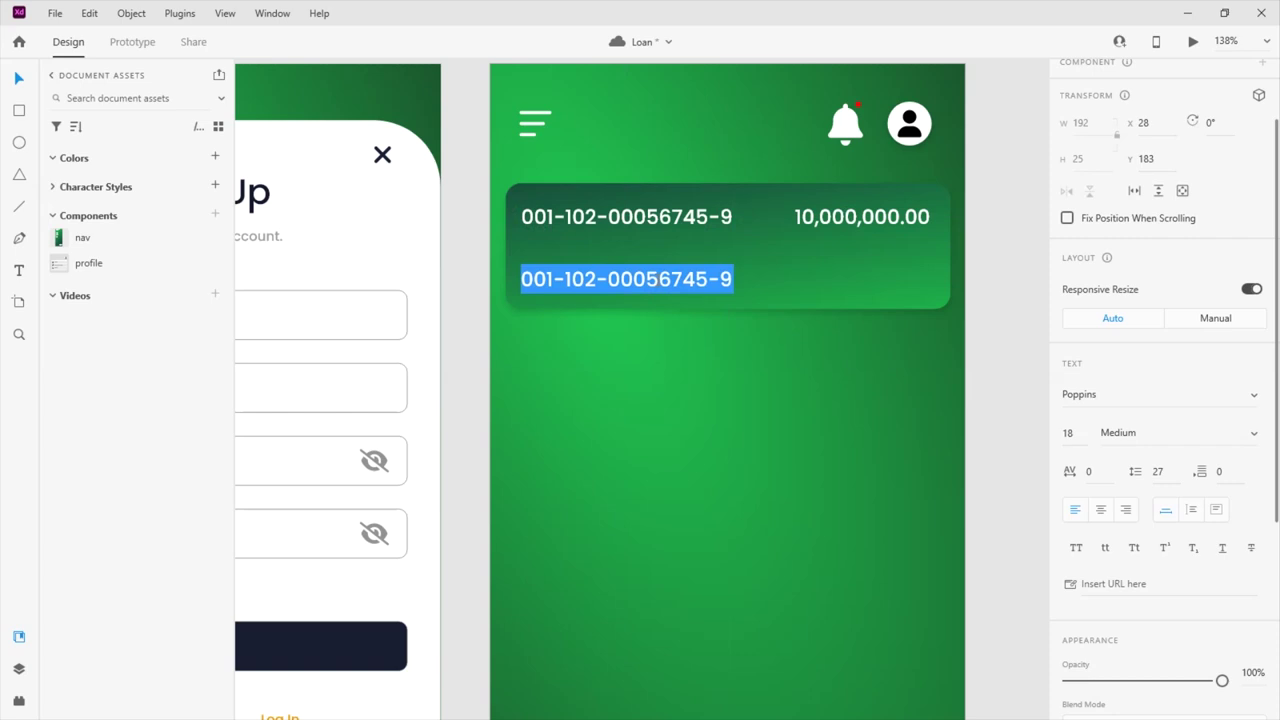
pyautogui.write('01-23')
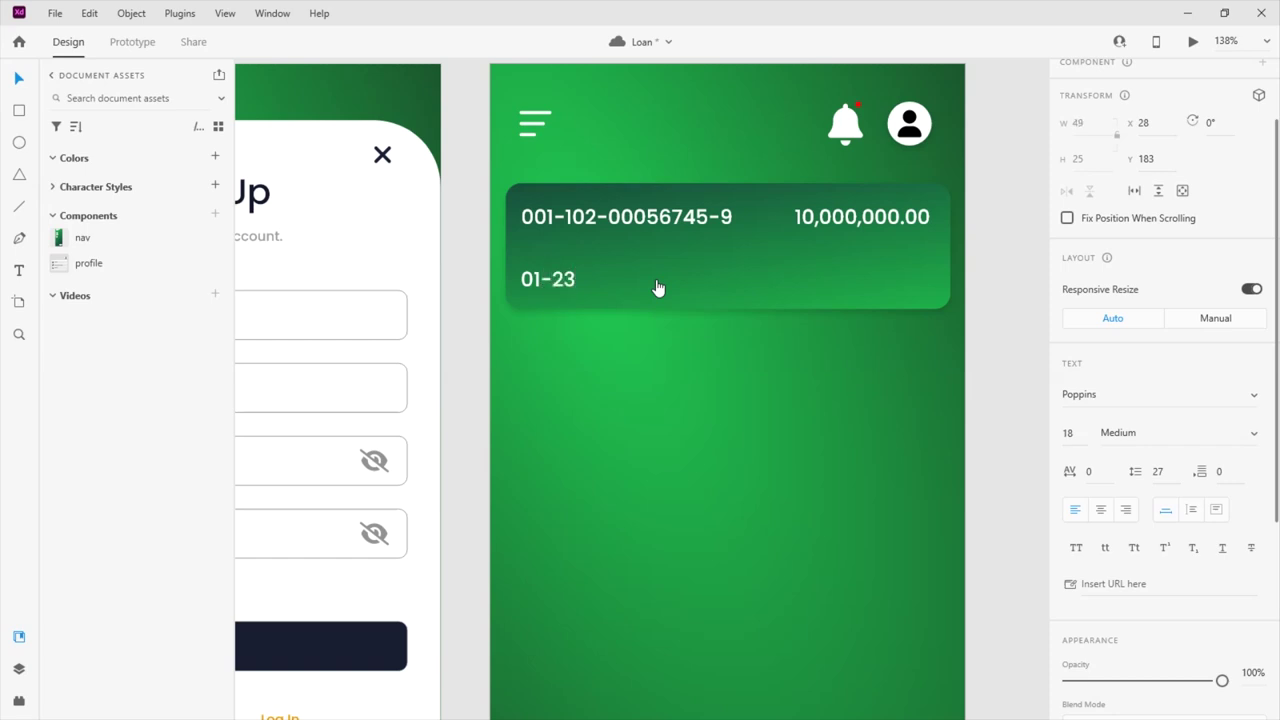
pyautogui.press('BackSpace')
pyautogui.press('BackSpace')
pyautogui.press('BackSpace')
pyautogui.press('BackSpace')
pyautogui.write('01/25')
pyautogui.press('Escape')
pyautogui.click(1064, 433)
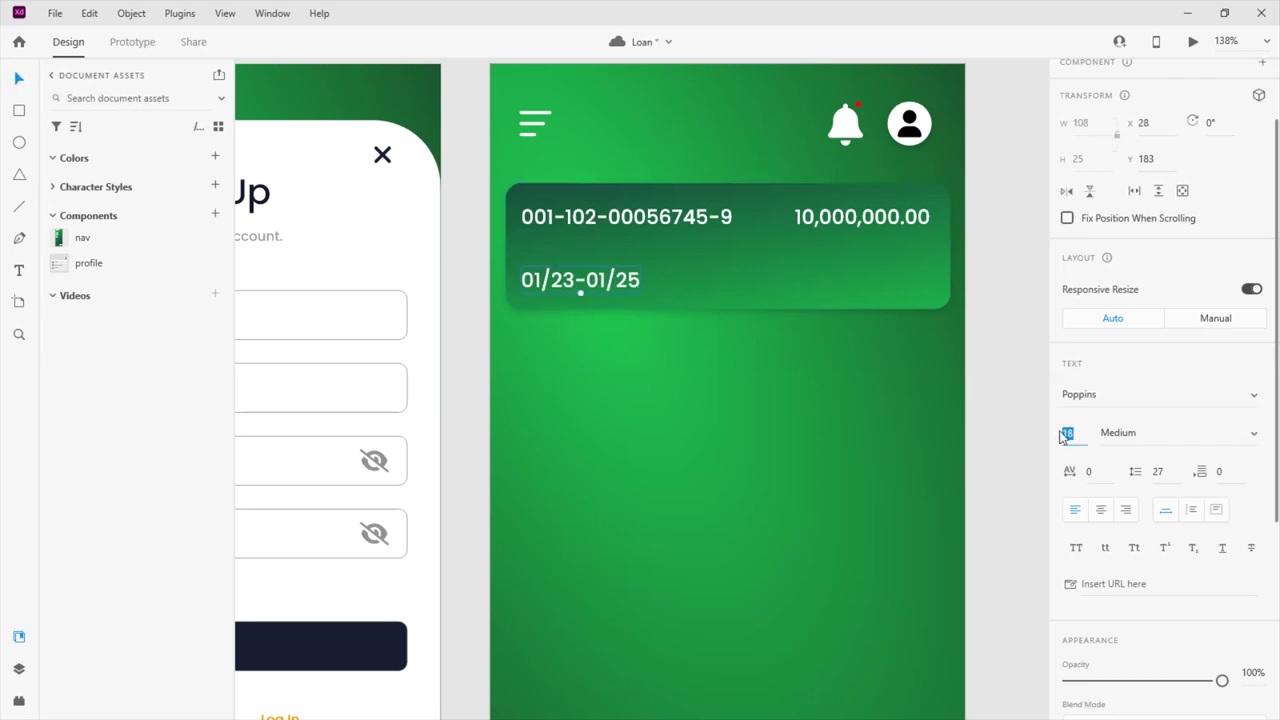
pyautogui.write('12')
pyautogui.press('Return')
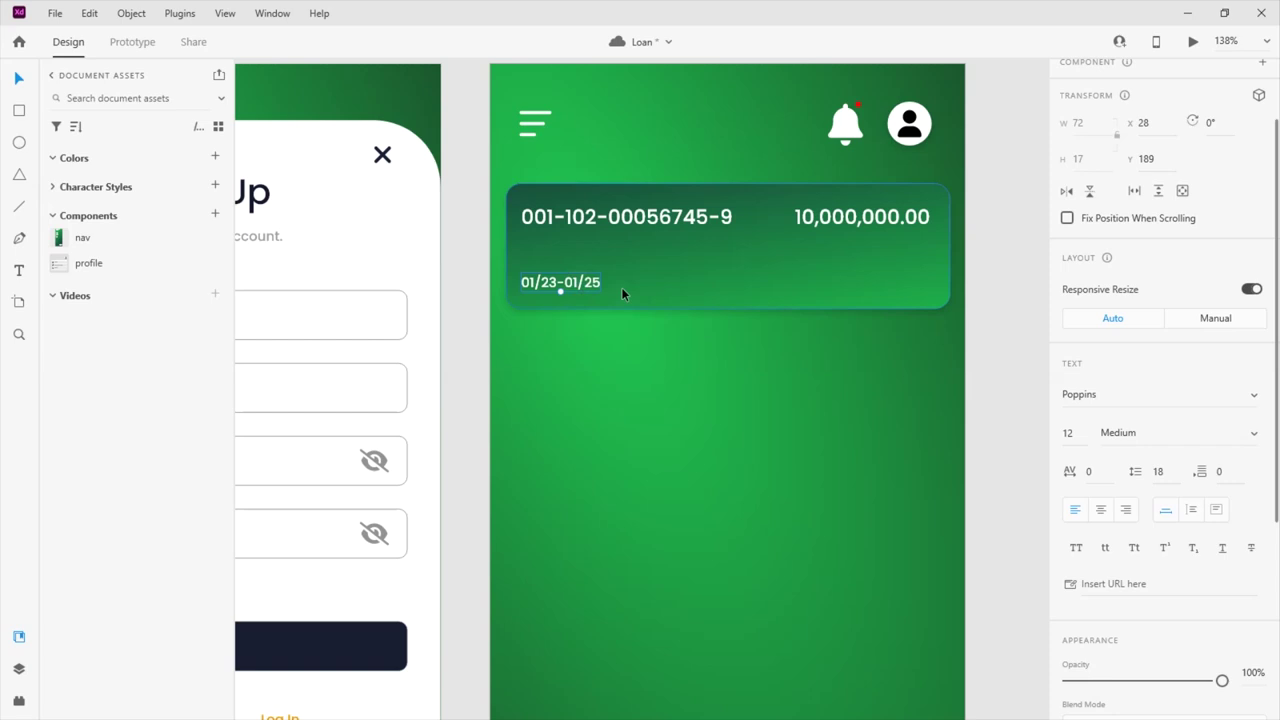
# Make the date Regular, and turn a copy under the account number into the cardholder's name in Light
pyautogui.moveTo(563, 286); pyautogui.dragTo(580, 246)
pyautogui.click(587, 287)
pyautogui.click(1120, 432)
pyautogui.click(1254, 432)
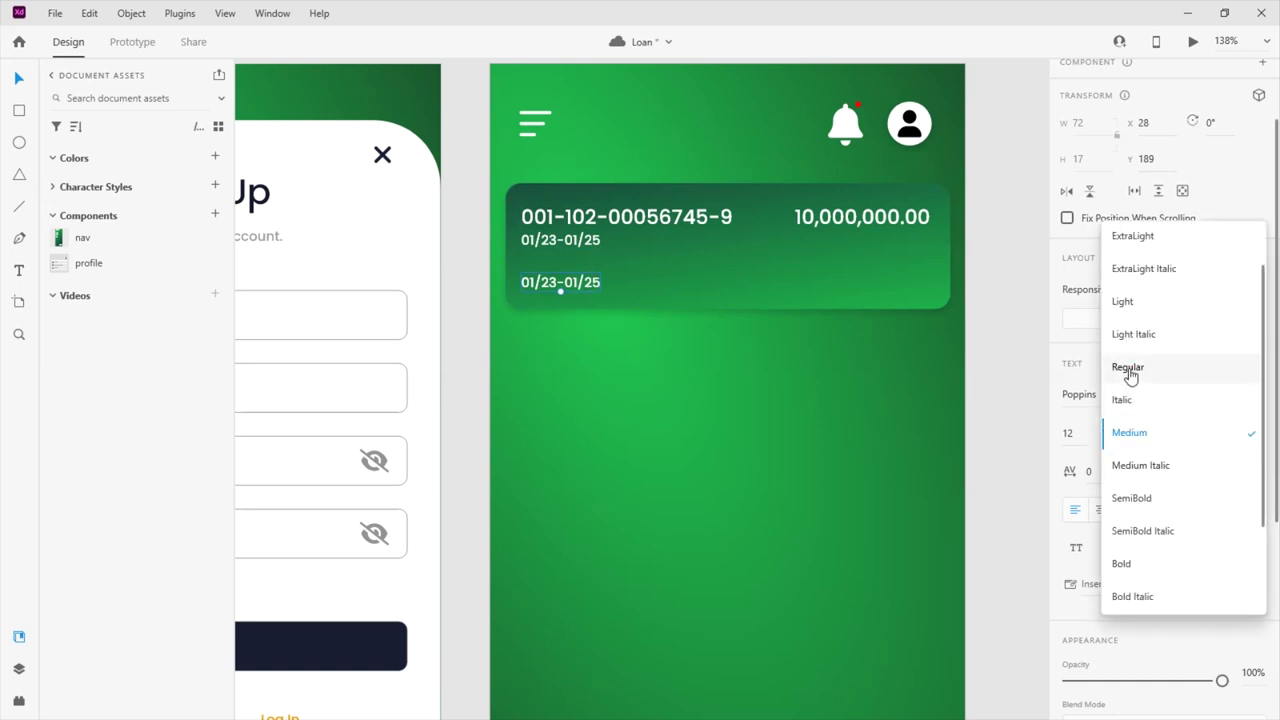
pyautogui.click(1128, 367)
pyautogui.doubleClick(563, 241)
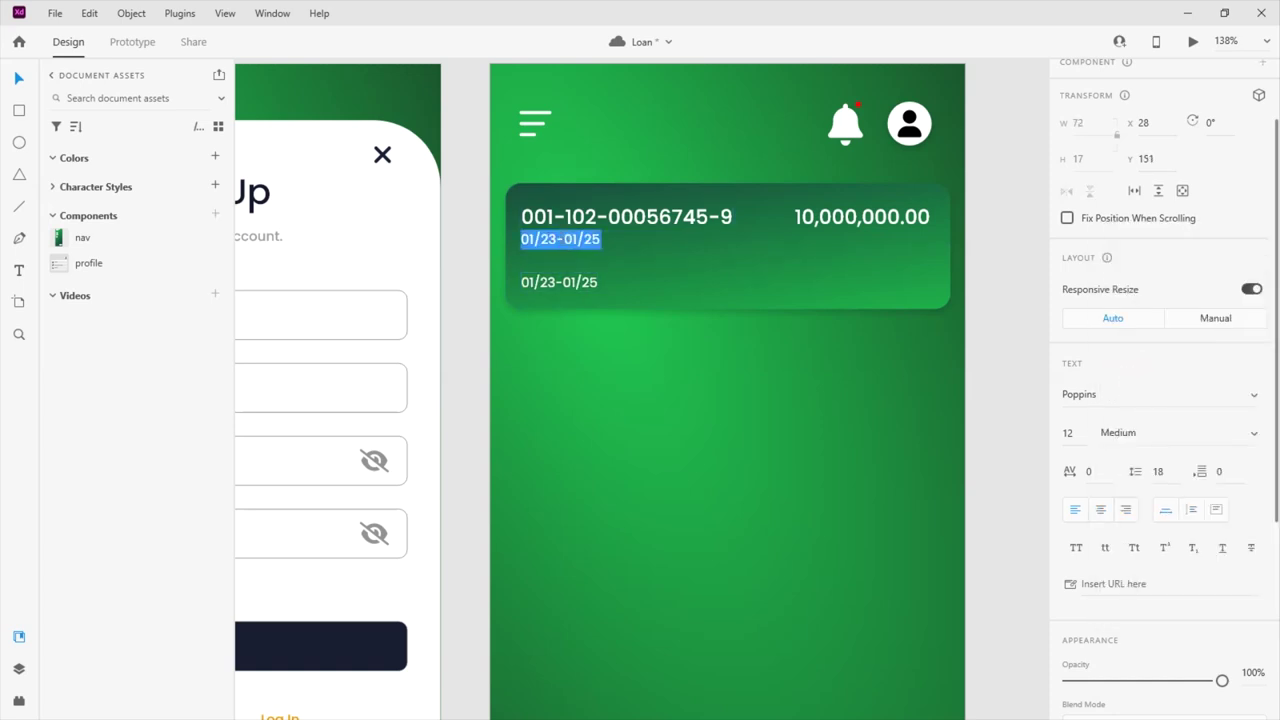
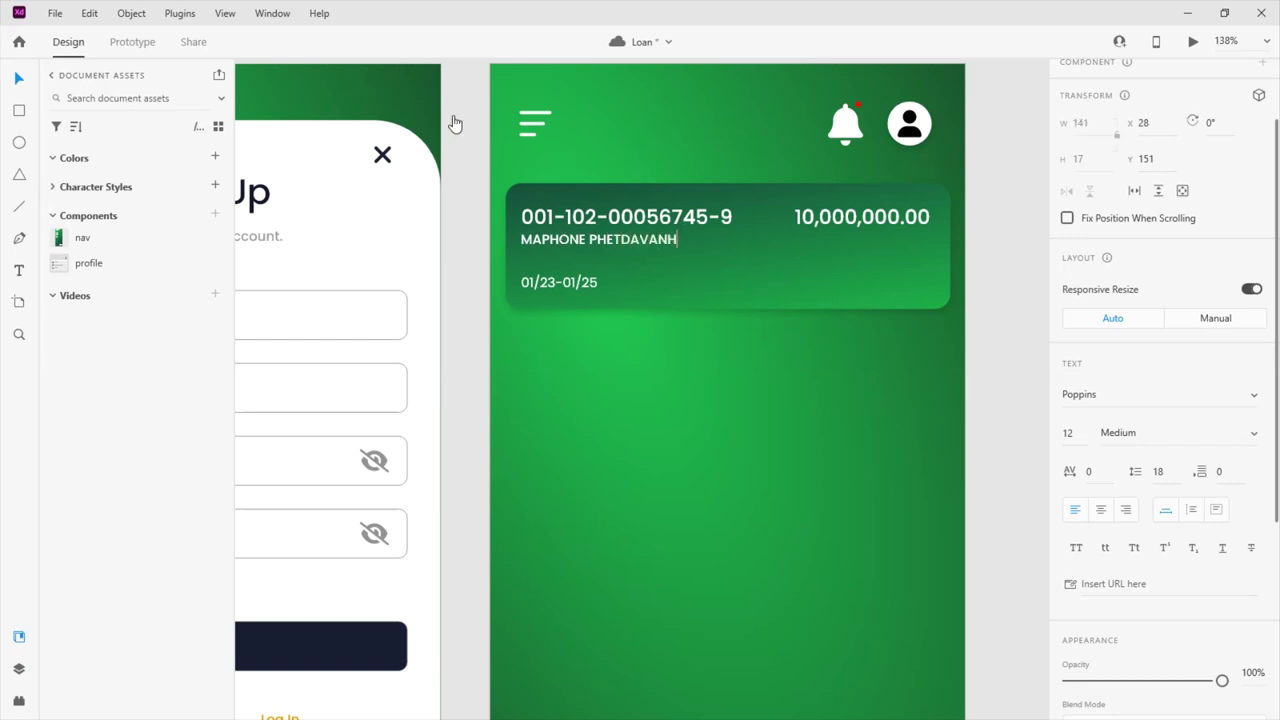
pyautogui.click(16, 84)
pyautogui.click(1256, 433)
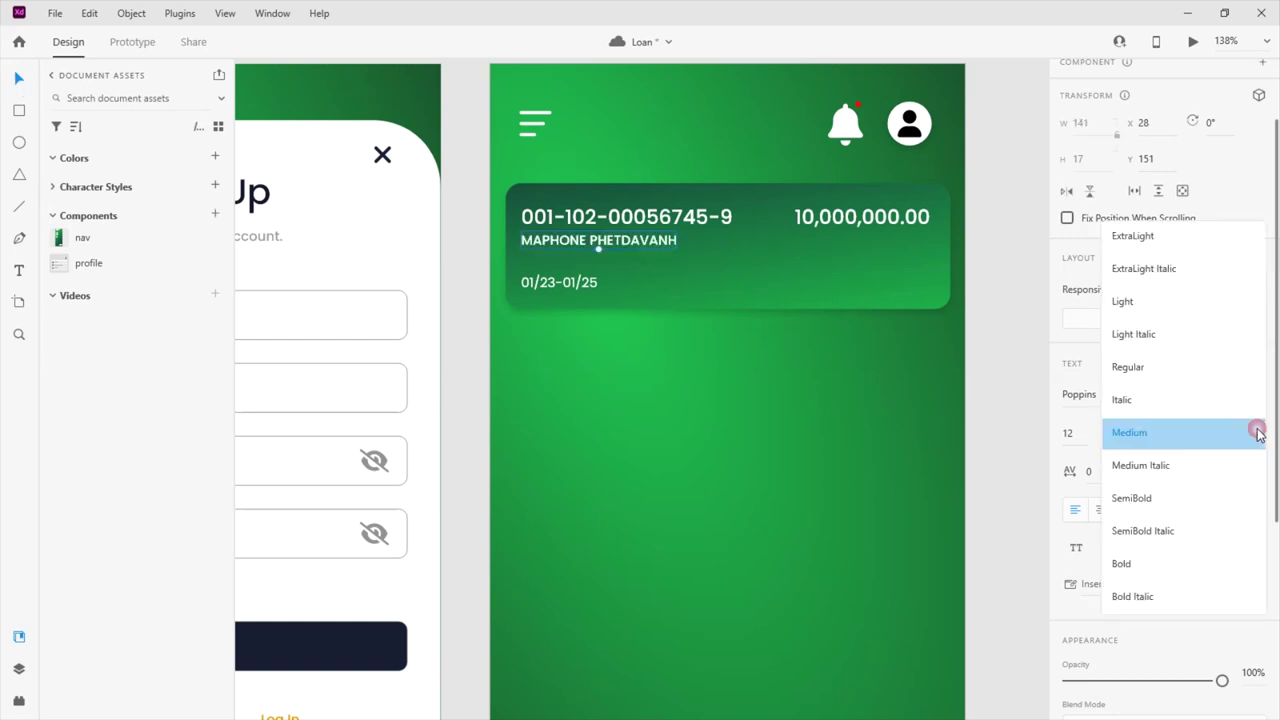
pyautogui.click(1132, 305)
# Copy the name to the card's lower right edge and retype it as 'Detail'
pyautogui.moveTo(627, 242); pyautogui.dragTo(885, 280)
pyautogui.doubleClick(885, 280)
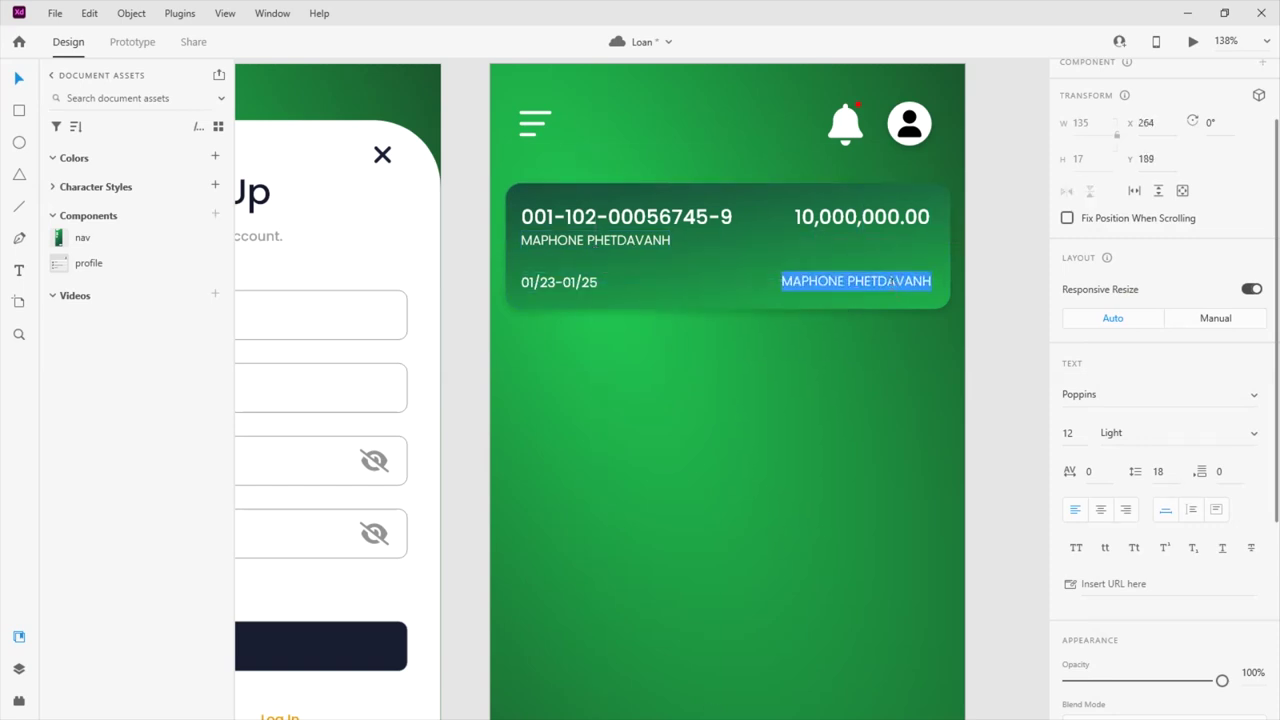
pyautogui.write('DETAIL')
pyautogui.press('Escape')
pyautogui.moveTo(797, 283); pyautogui.dragTo(900, 285)
pyautogui.doubleClick(910, 281)
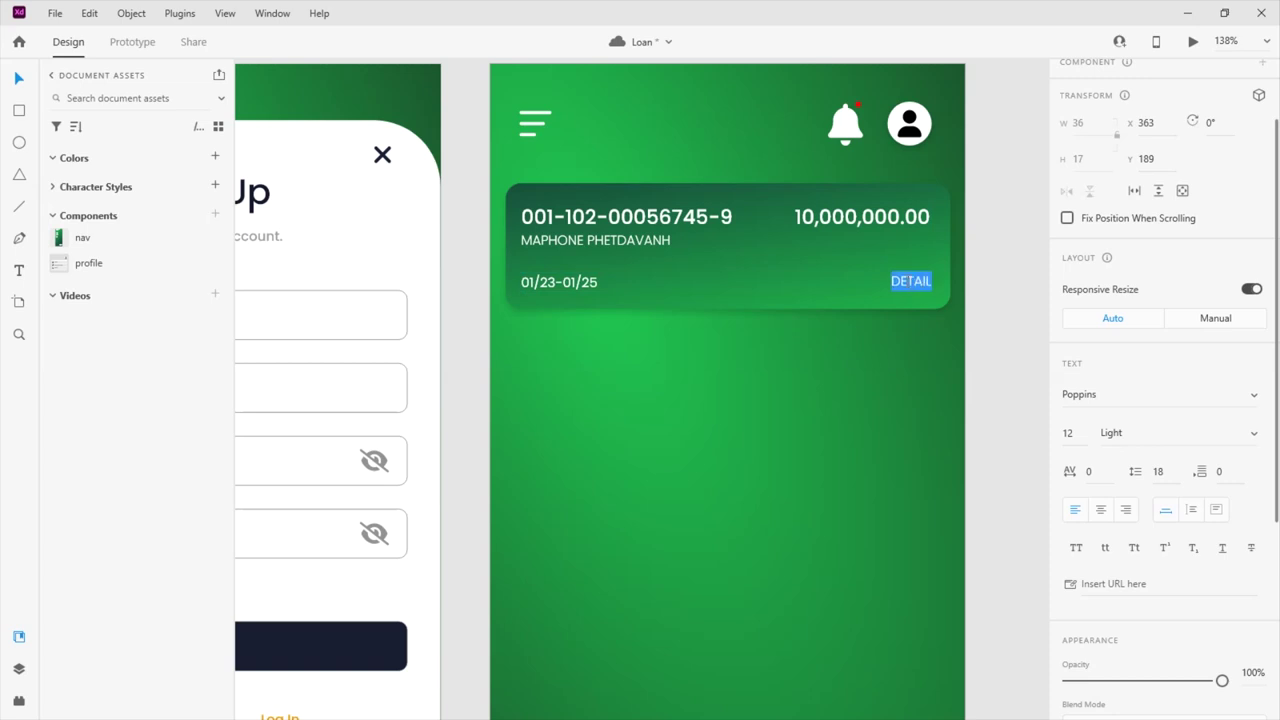
pyautogui.write('Detail')
pyautogui.click(18, 78)
# Draw a short line beside the Detail label and give it a white #ffffff stroke
pyautogui.moveTo(906, 283); pyautogui.dragTo(893, 287)
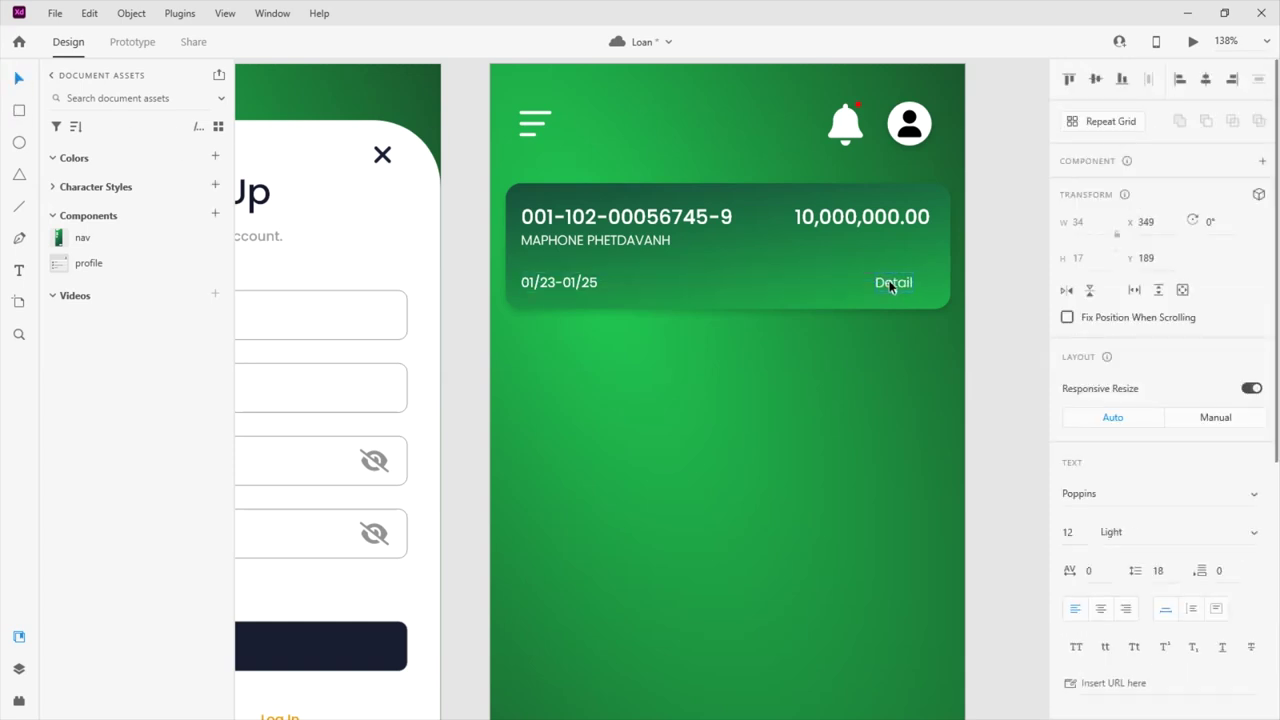
pyautogui.scroll(5, 903, 284)
pyautogui.click(18, 206)
pyautogui.moveTo(685, 361); pyautogui.dragTo(747, 362)
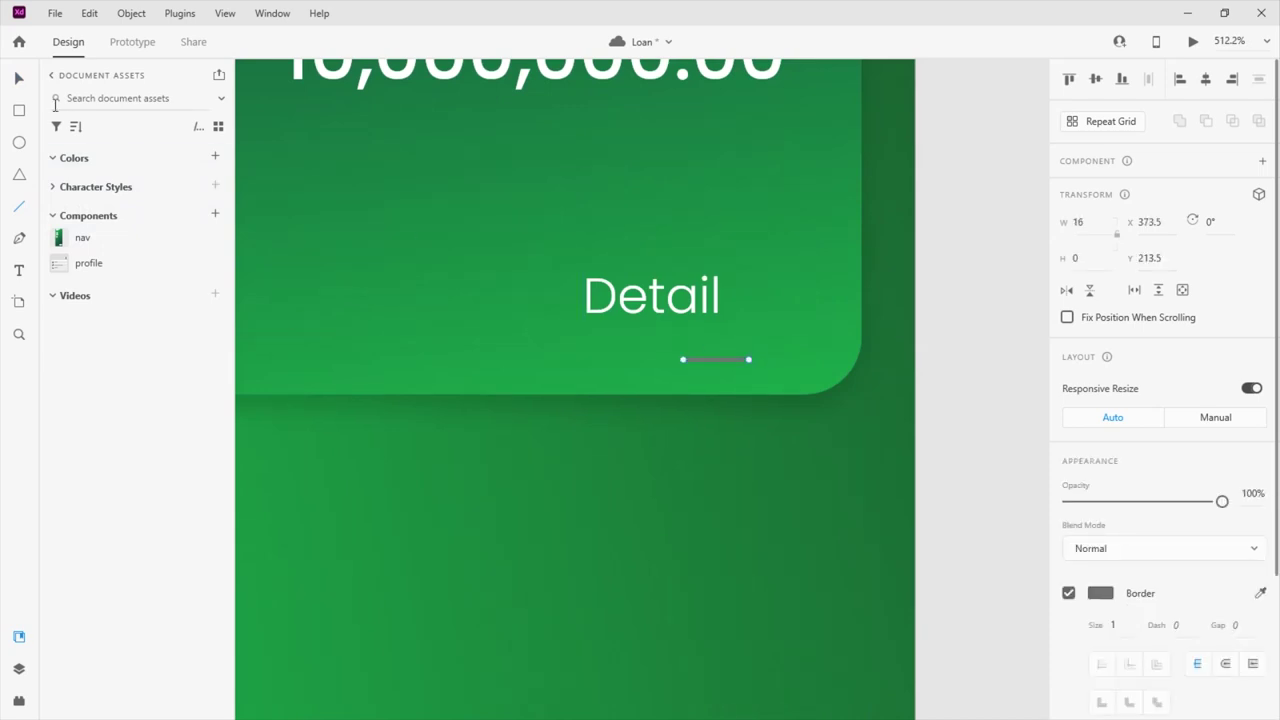
pyautogui.scroll(-3, 1220, 550)
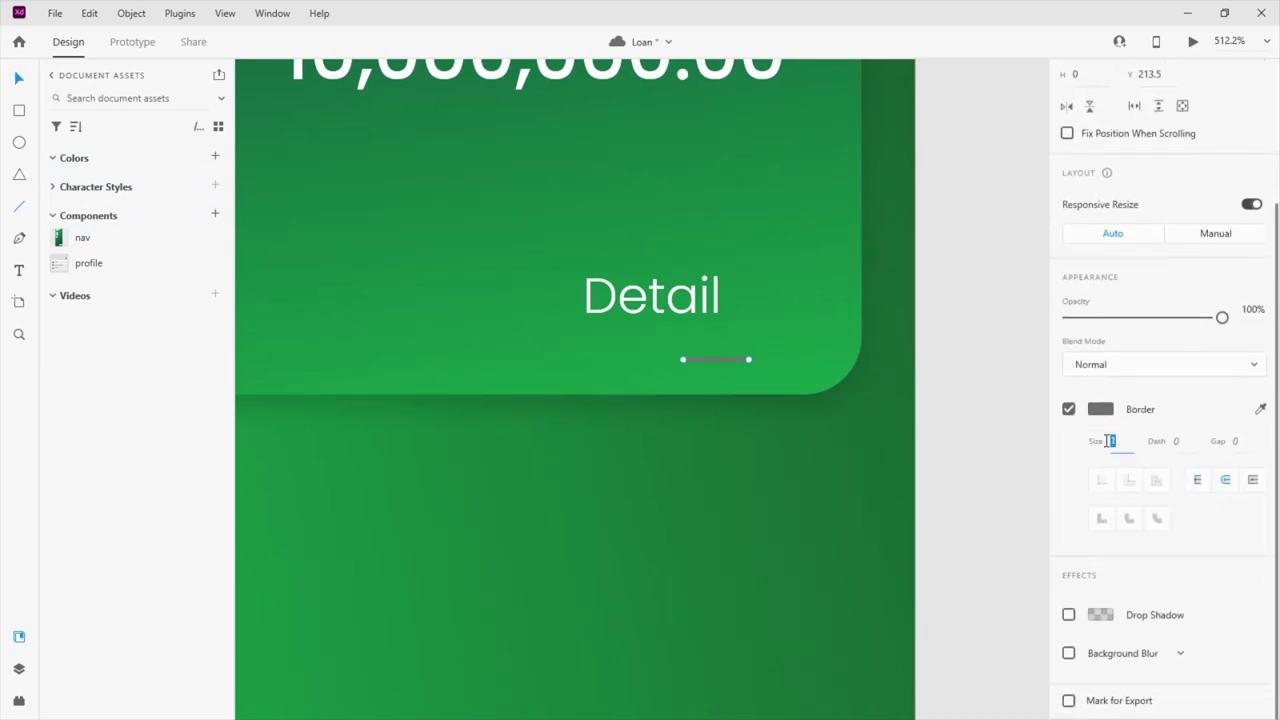
pyautogui.click(1100, 409)
pyautogui.write('ffffff')
pyautogui.press('Return')
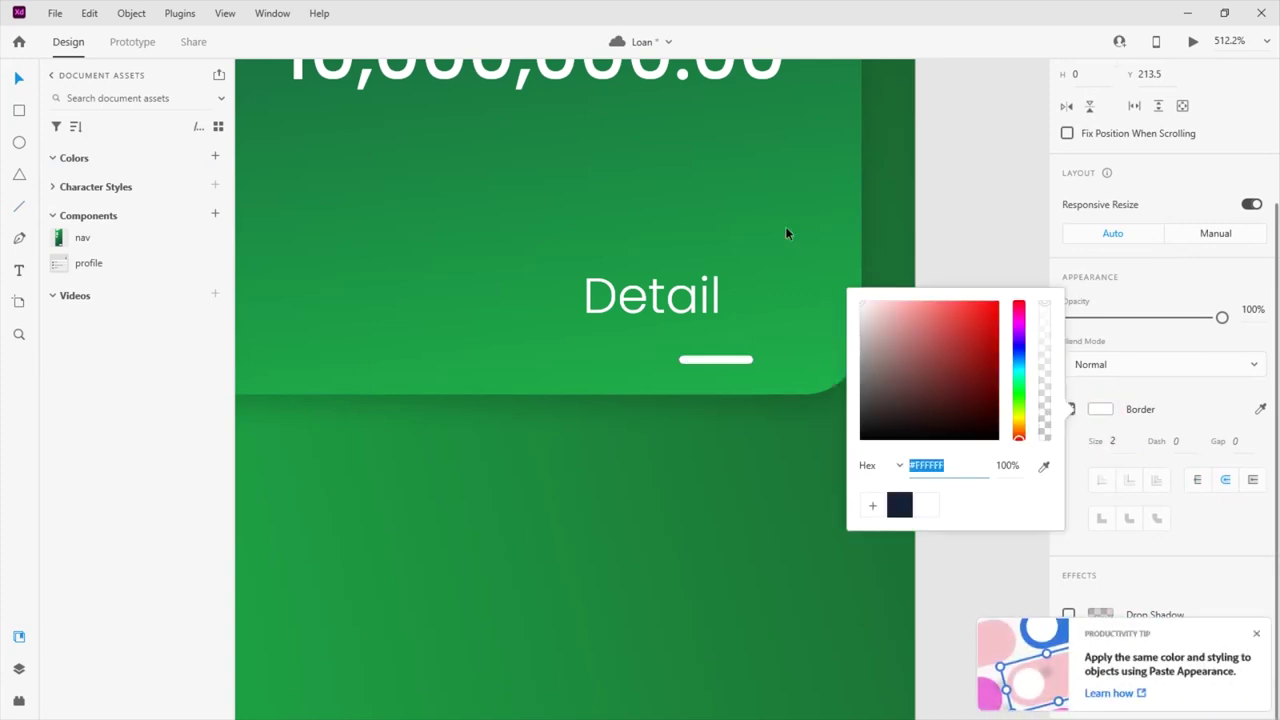
pyautogui.press('Escape')
# Rotate the line 45° next to Detail and add a flipped copy to form a chevron
pyautogui.scroll(3, 1186, 194)
pyautogui.click(1185, 222)
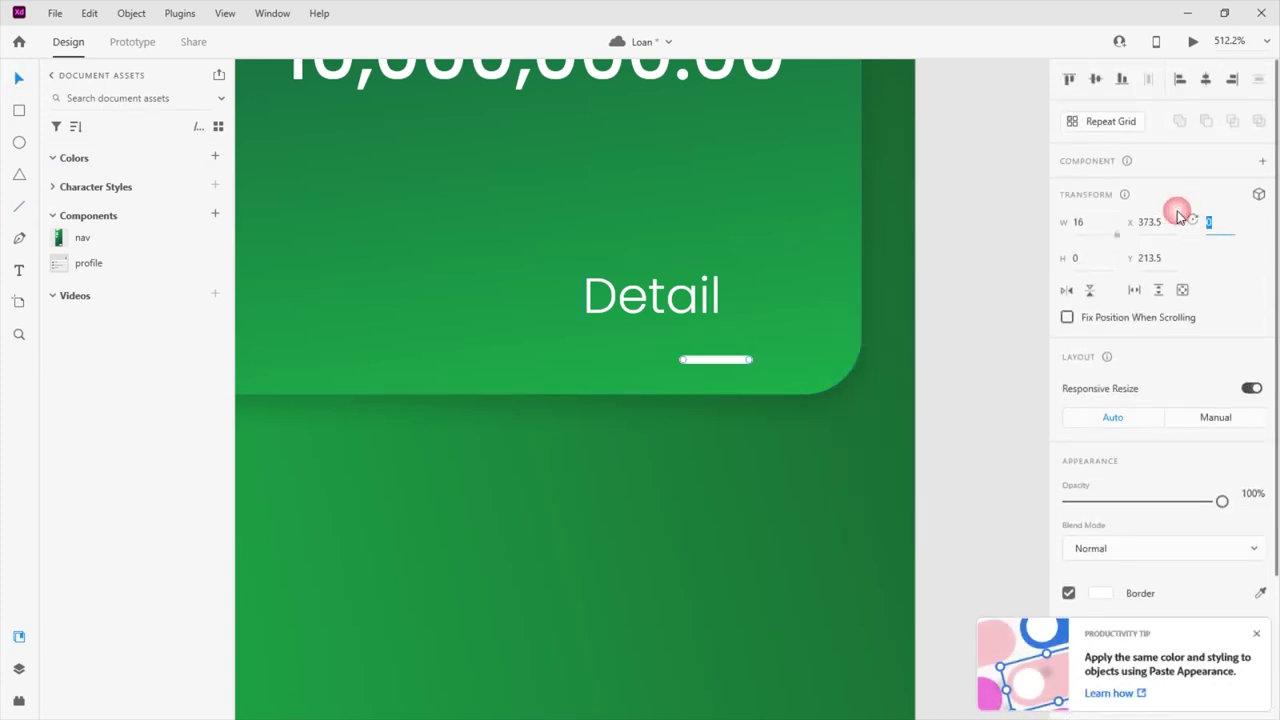
pyautogui.write('45')
pyautogui.press('Return')
pyautogui.moveTo(719, 370); pyautogui.dragTo(766, 309)
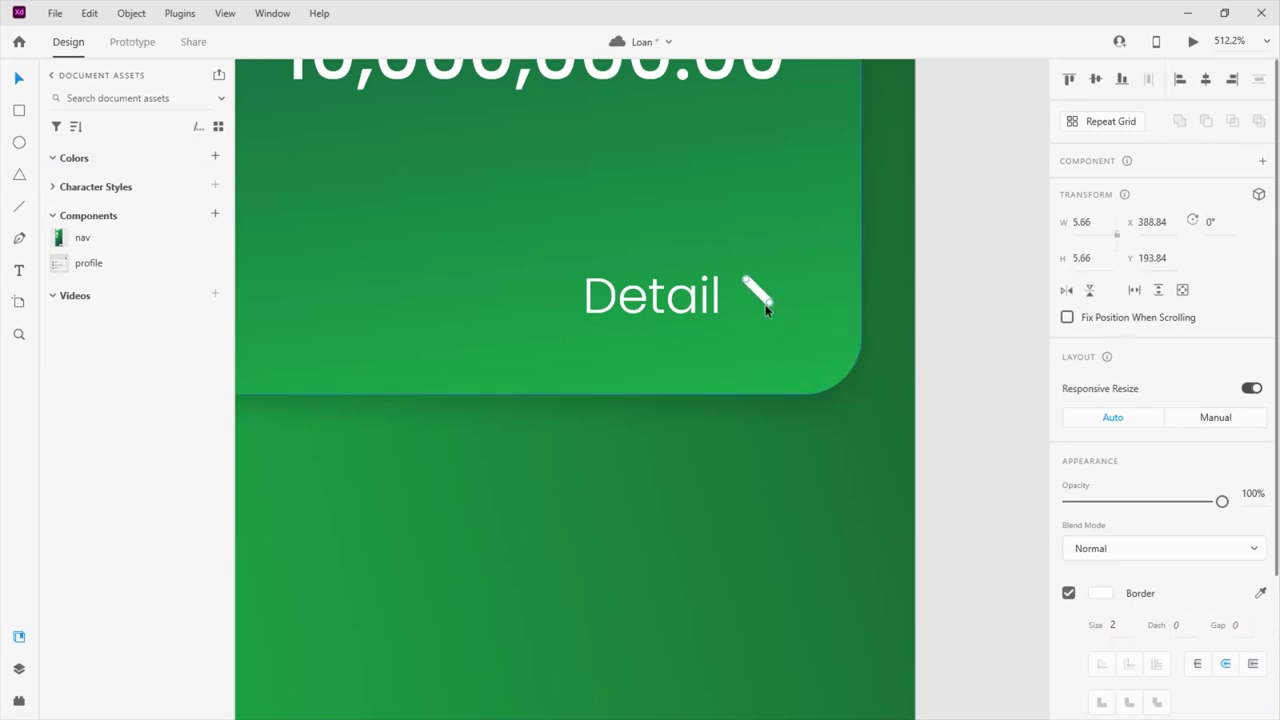
pyautogui.press('Left')
pyautogui.press('Down')
pyautogui.press('Down')
pyautogui.click(1066, 290)
pyautogui.moveTo(756, 300); pyautogui.dragTo(758, 314)
# Group the two chevron lines, then group the chevron with the Detail label
pyautogui.moveTo(730, 272); pyautogui.dragTo(784, 323)
pyautogui.hotkey('ctrl', 'g')
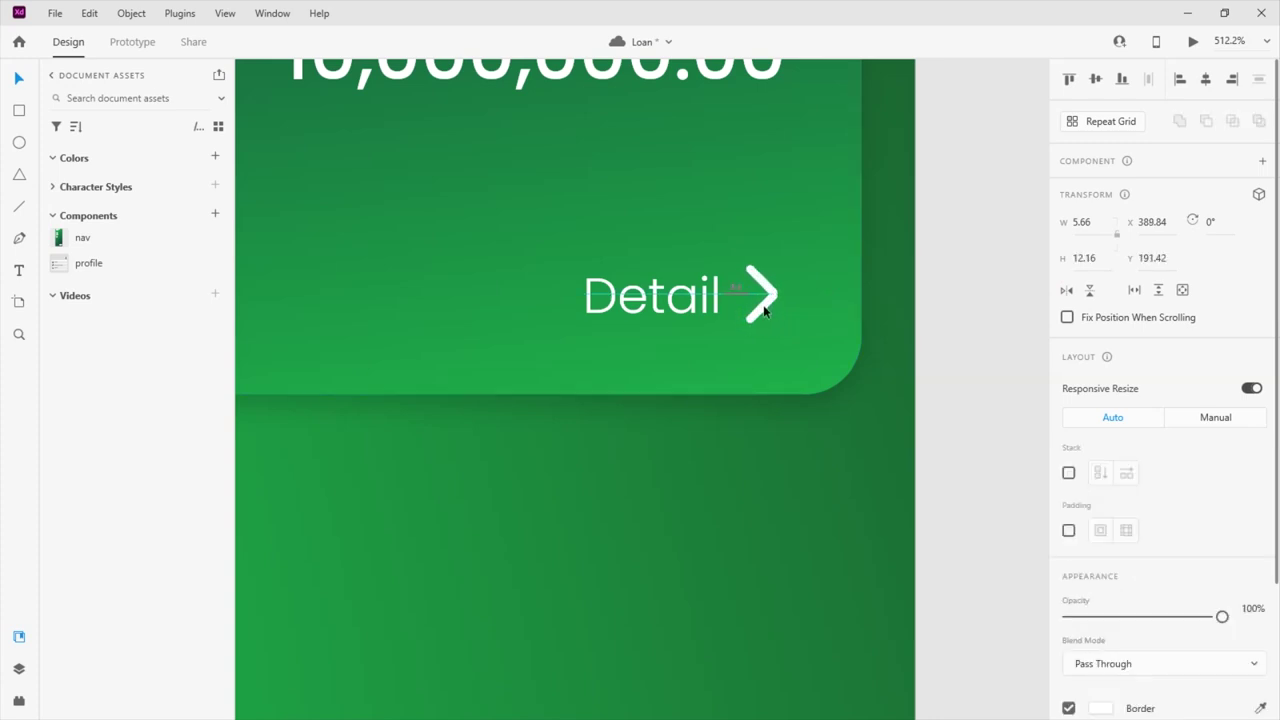
pyautogui.keyDown('shift'); pyautogui.click(718, 299); pyautogui.keyUp('shift')
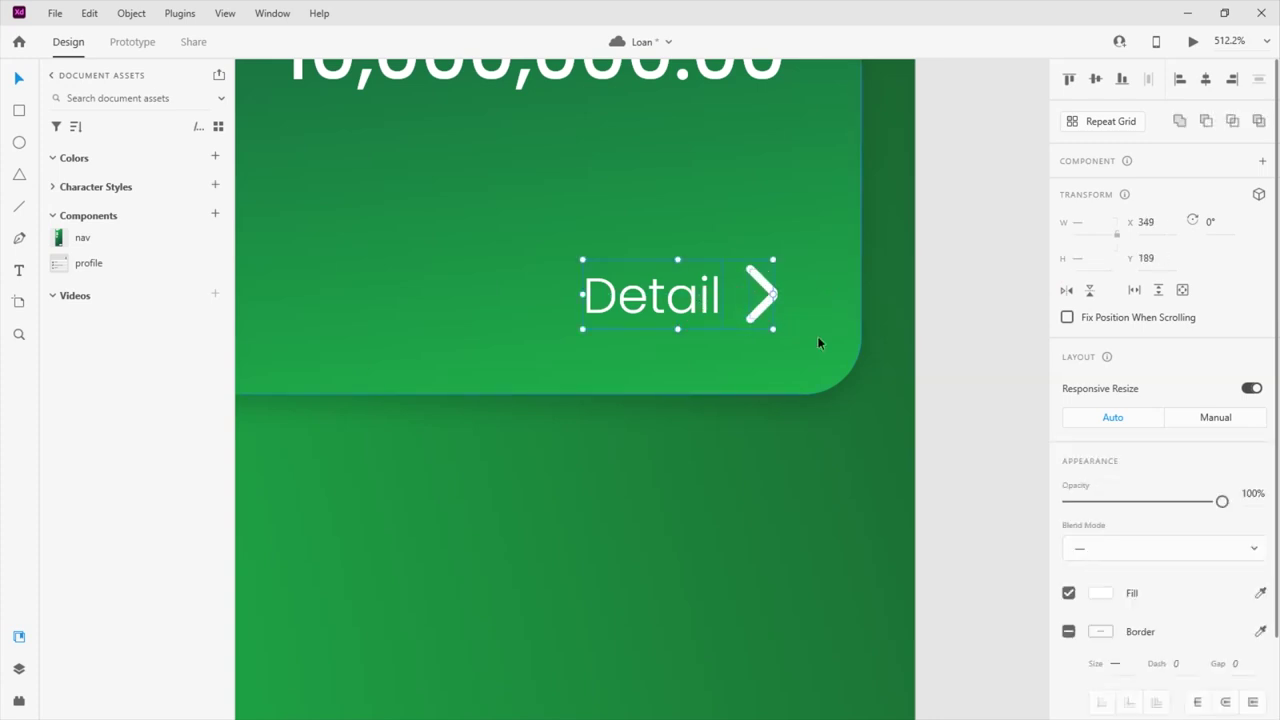
pyautogui.hotkey('ctrl', 'g')
pyautogui.scroll(-5, 860, 316)
pyautogui.moveTo(810, 399); pyautogui.dragTo(489, 247)
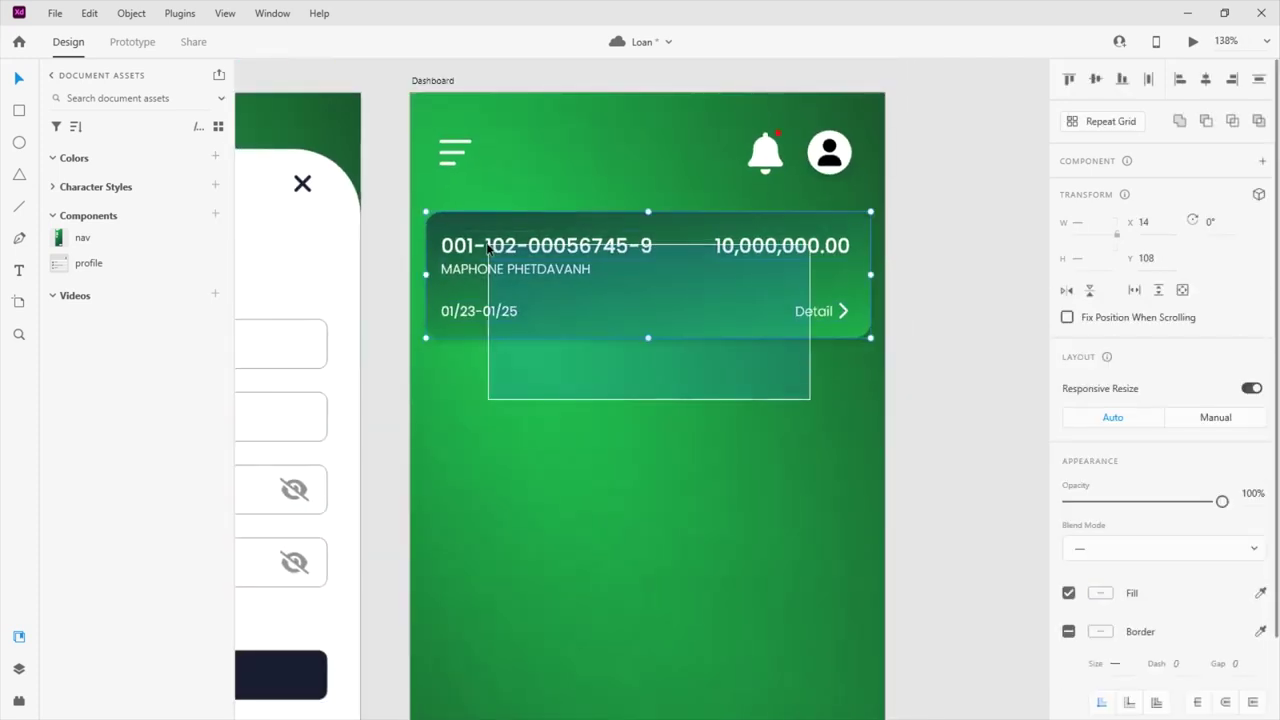
# Draw a white, borderless rectangle with slightly rounded corners over the card's amount area
pyautogui.scroll(5, 864, 226)
pyautogui.click(15, 119)
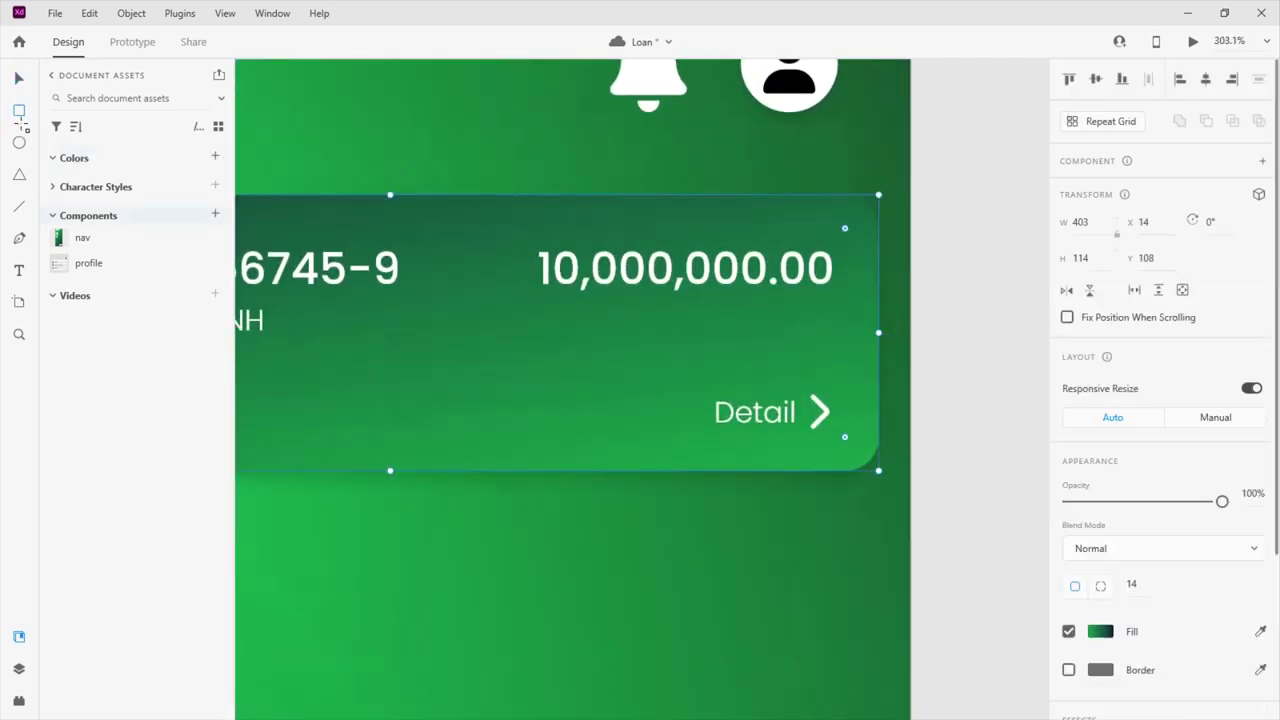
pyautogui.moveTo(523, 238); pyautogui.dragTo(849, 303)
pyautogui.scroll(-2, 1123, 531)
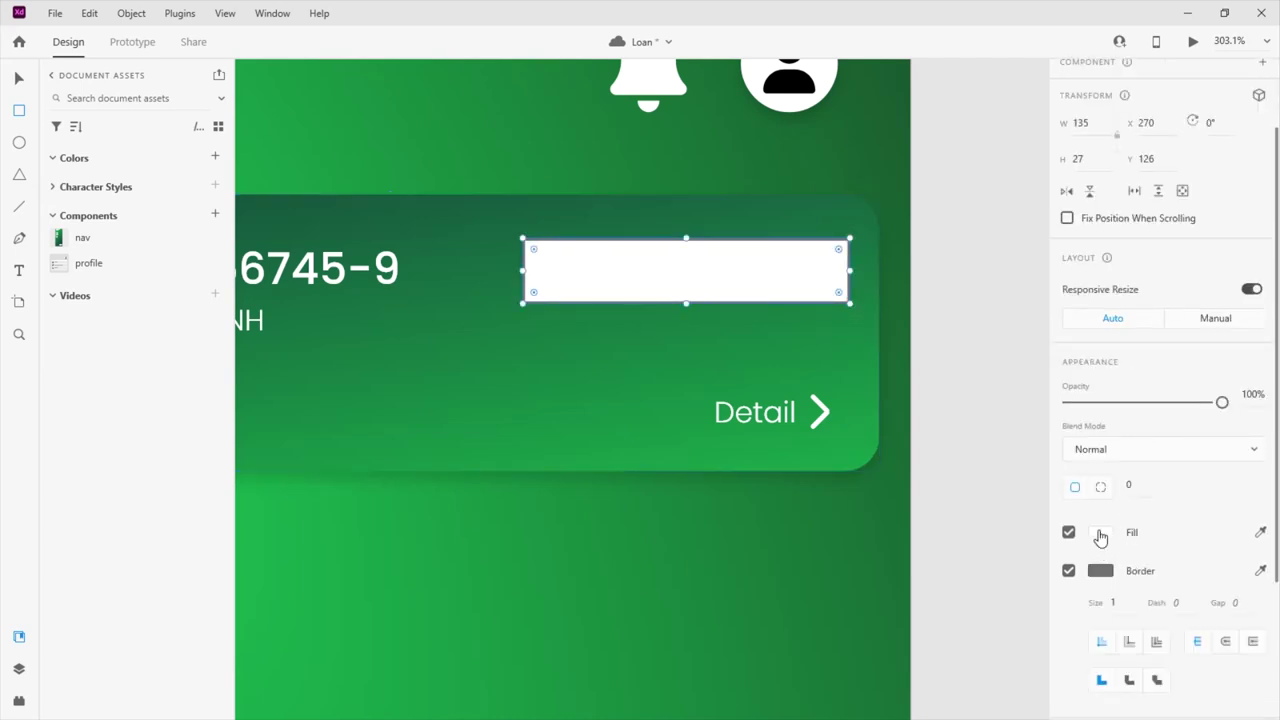
pyautogui.click(1099, 533)
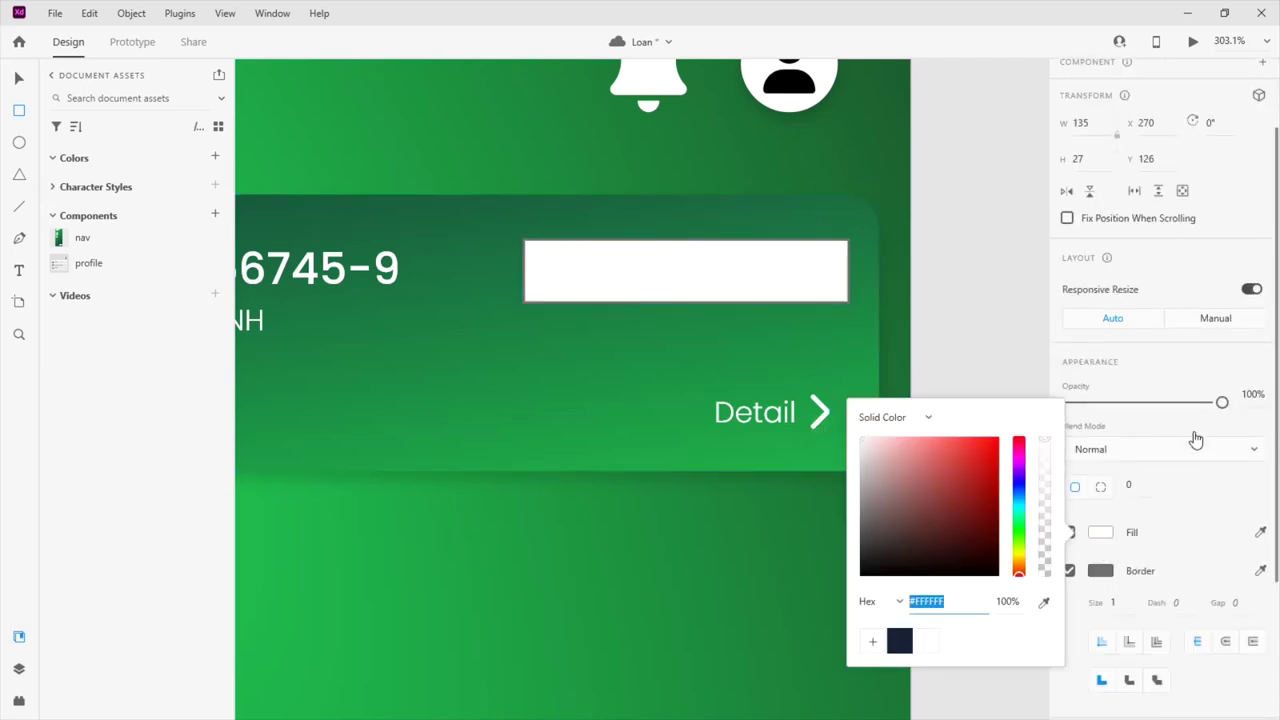
pyautogui.click(1224, 410)
pyautogui.click(1068, 570)
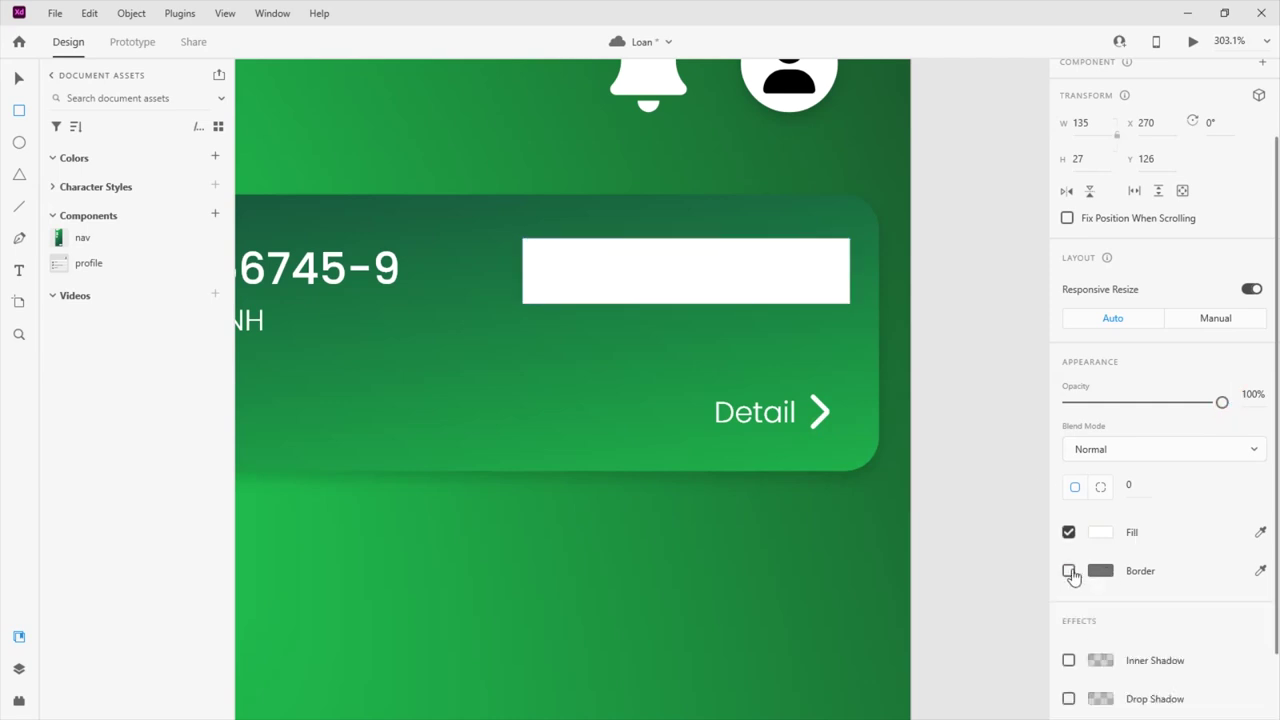
pyautogui.moveTo(534, 250); pyautogui.dragTo(531, 248)
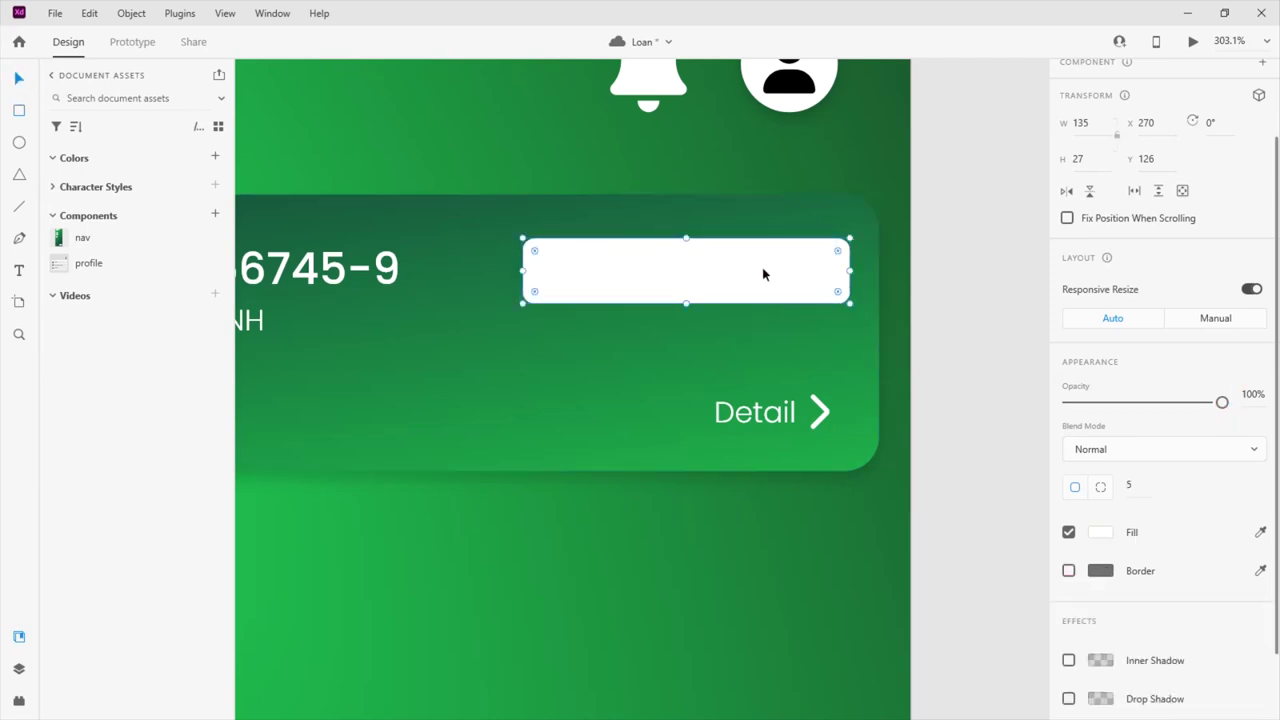
pyautogui.moveTo(762, 268); pyautogui.dragTo(737, 323)
# Colour the amount text green #1EA949 and align the white badge behind it
pyautogui.click(729, 257)
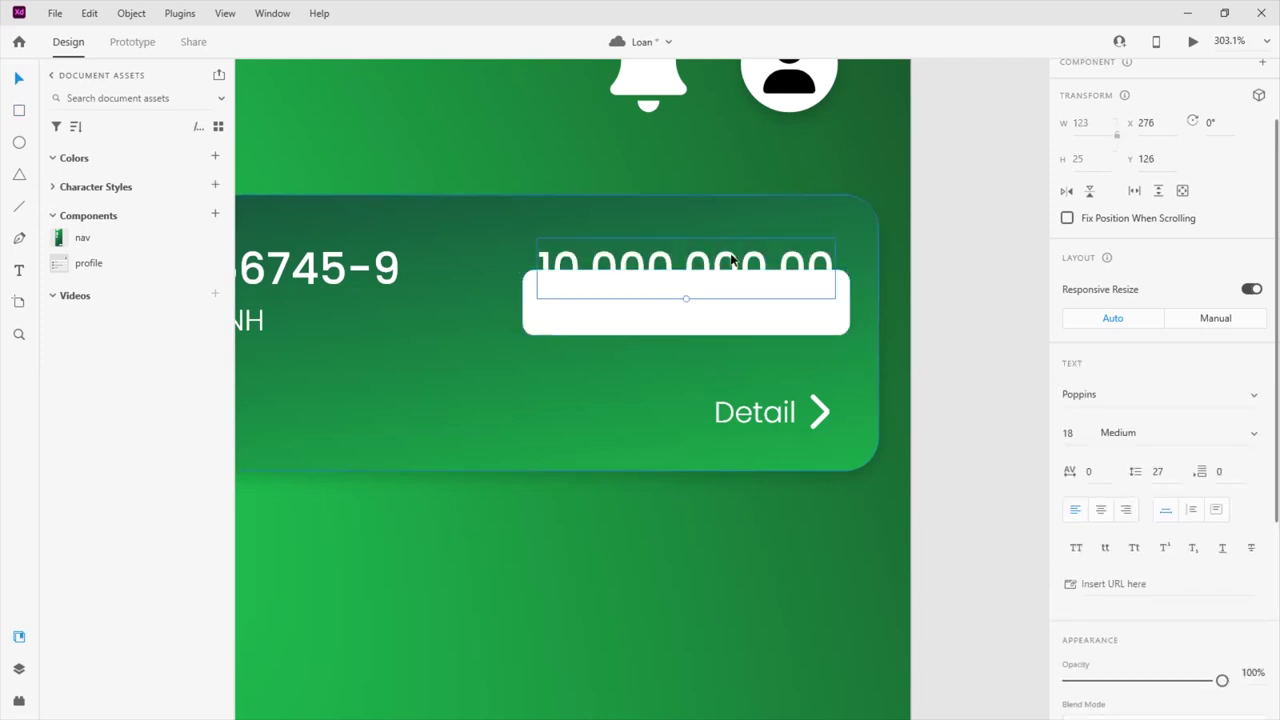
pyautogui.scroll(-1, 903, 414)
pyautogui.scroll(-3, 1150, 450)
pyautogui.click(1100, 448)
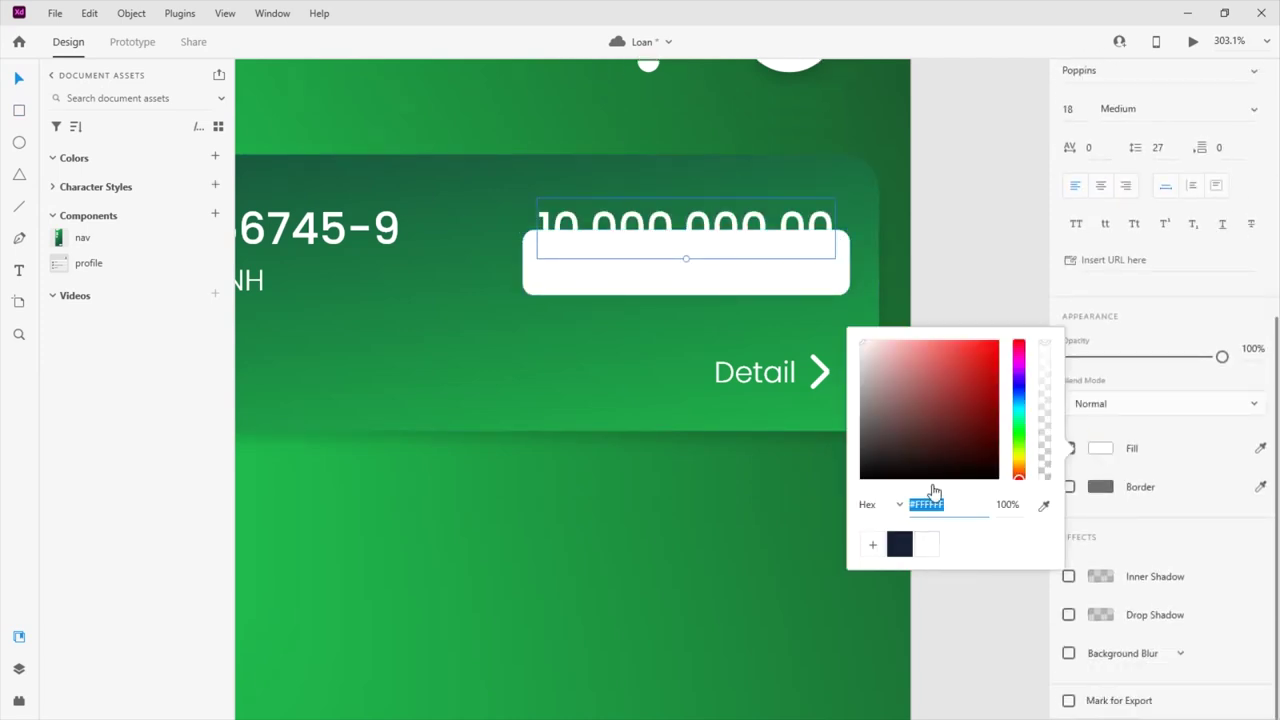
pyautogui.write('#1EA949')
pyautogui.press('Return')
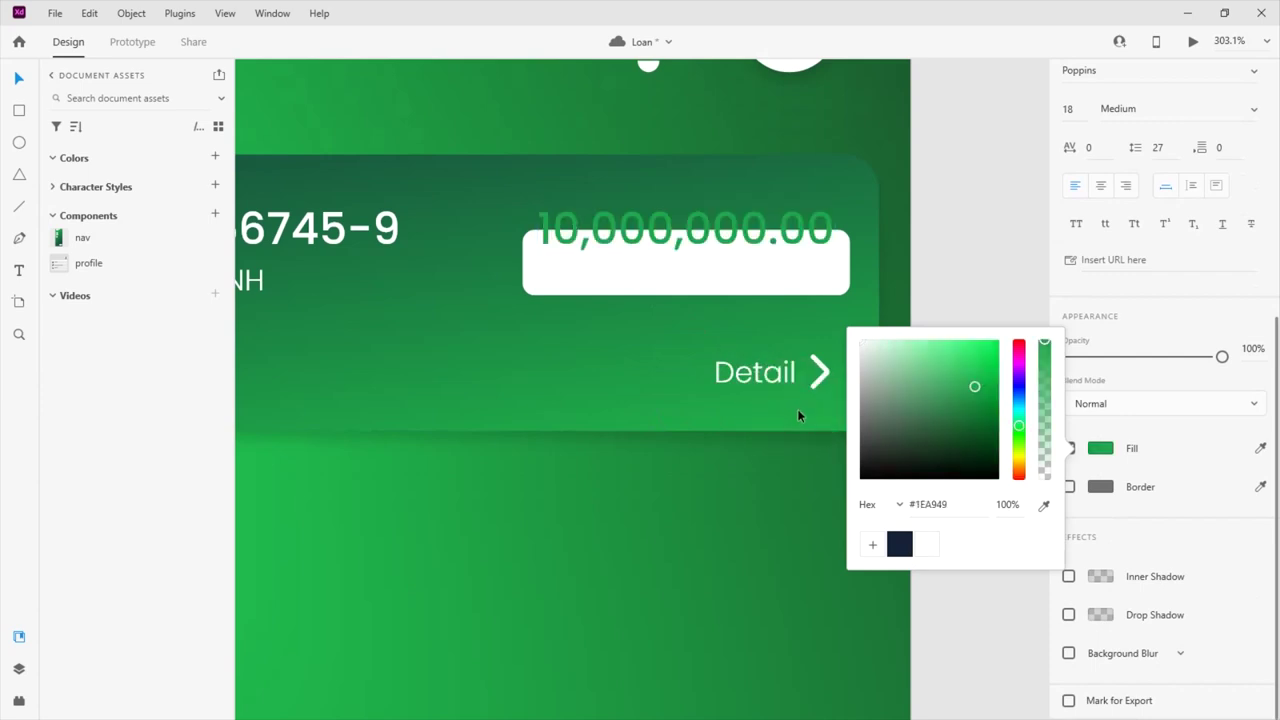
pyautogui.click(863, 242)
pyautogui.moveTo(794, 289); pyautogui.dragTo(842, 253)
pyautogui.click(838, 257)
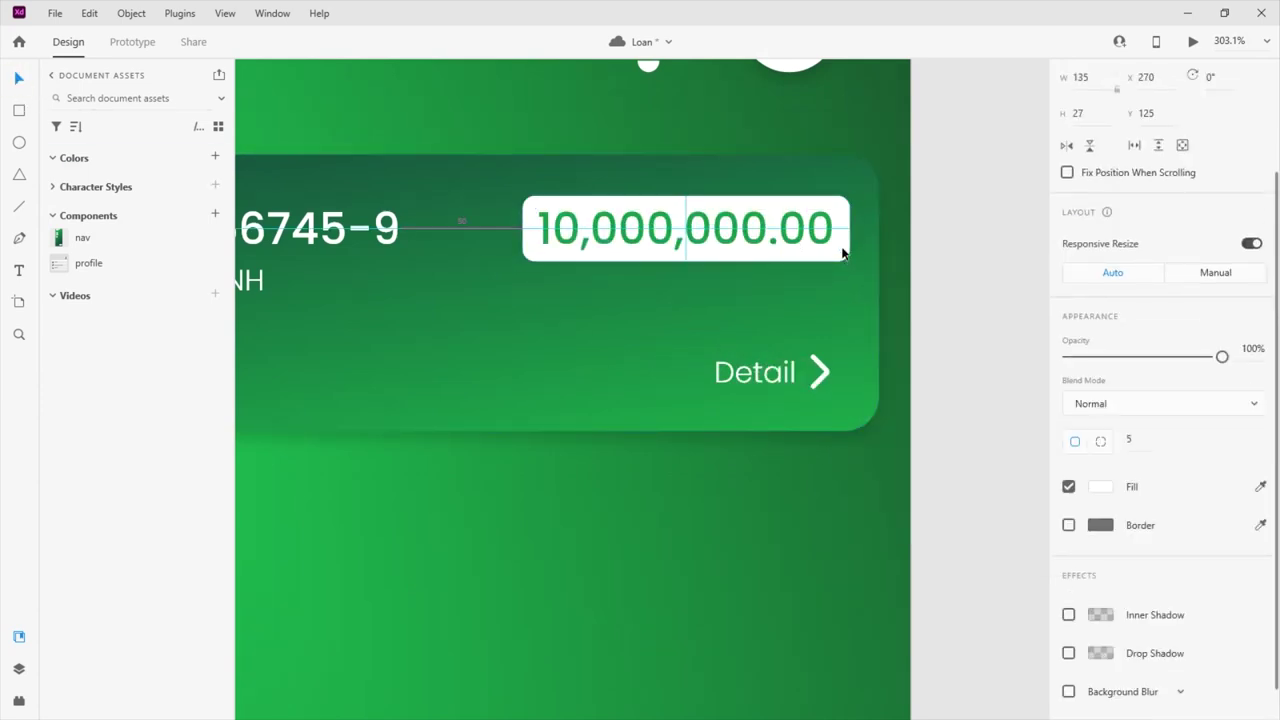
pyautogui.click(835, 250)
pyautogui.scroll(5, 1160, 460)
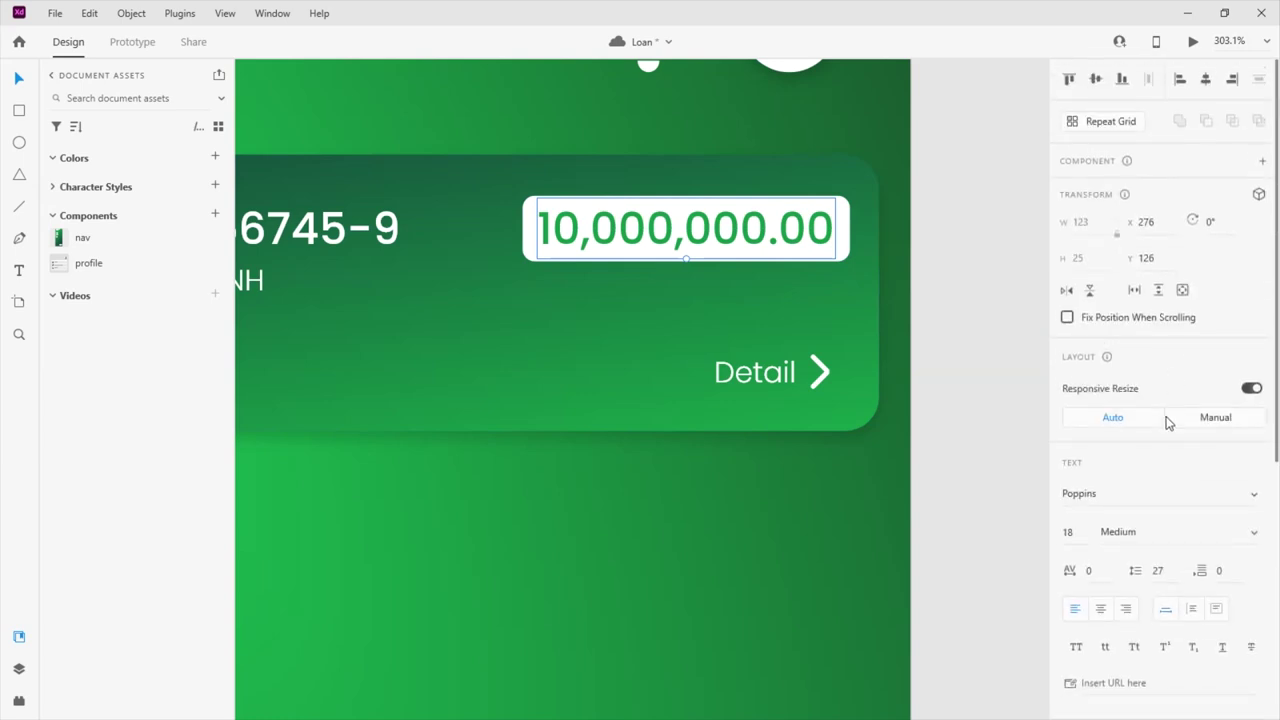
pyautogui.click(1255, 536)
# Make the amount SemiBold and group all of the card's elements together
pyautogui.click(1148, 600)
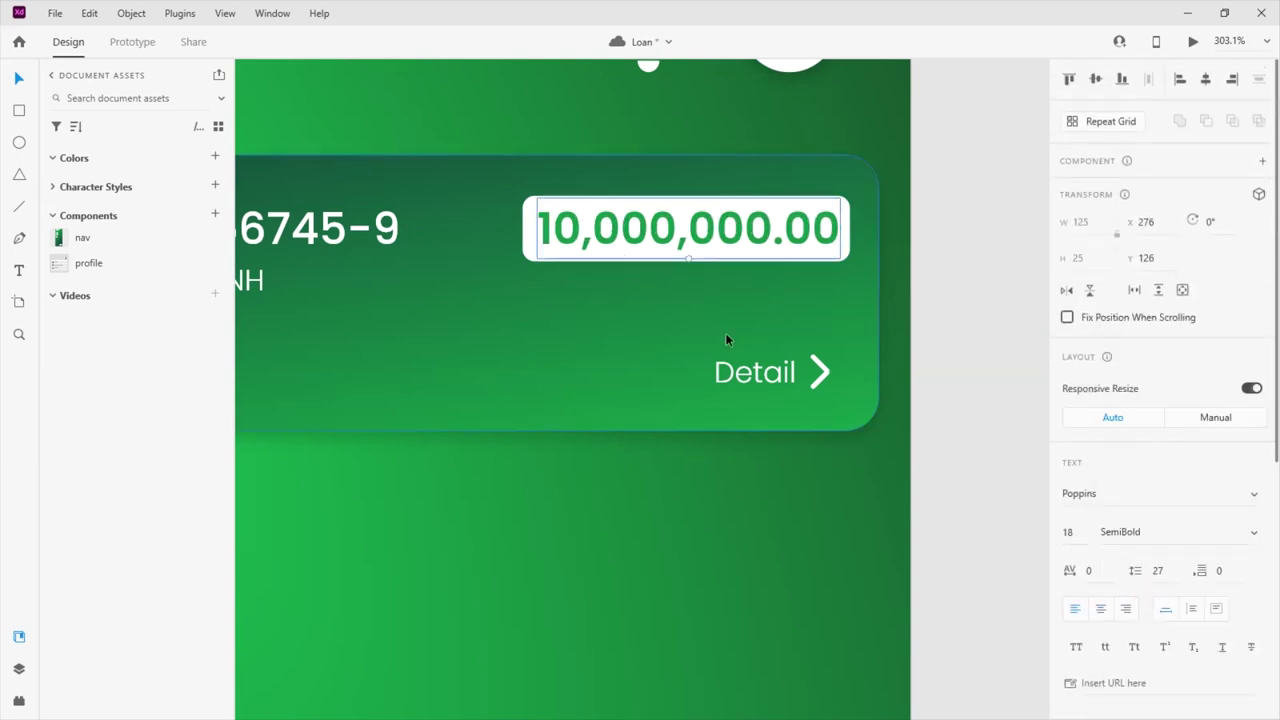
pyautogui.press('Escape')
pyautogui.scroll(-3, 827, 284)
pyautogui.moveTo(490, 318); pyautogui.dragTo(853, 149)
pyautogui.hotkey('ctrl', 'g')
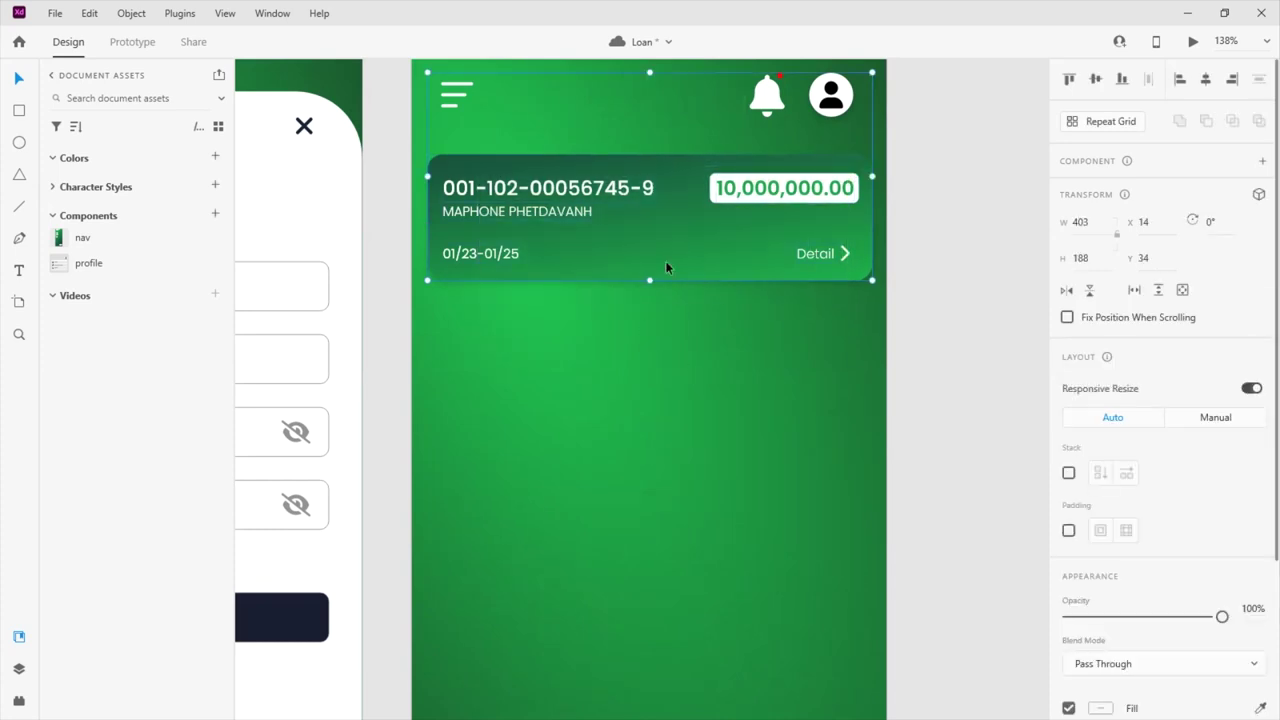
pyautogui.rightClick(705, 245)
pyautogui.click(751, 248)
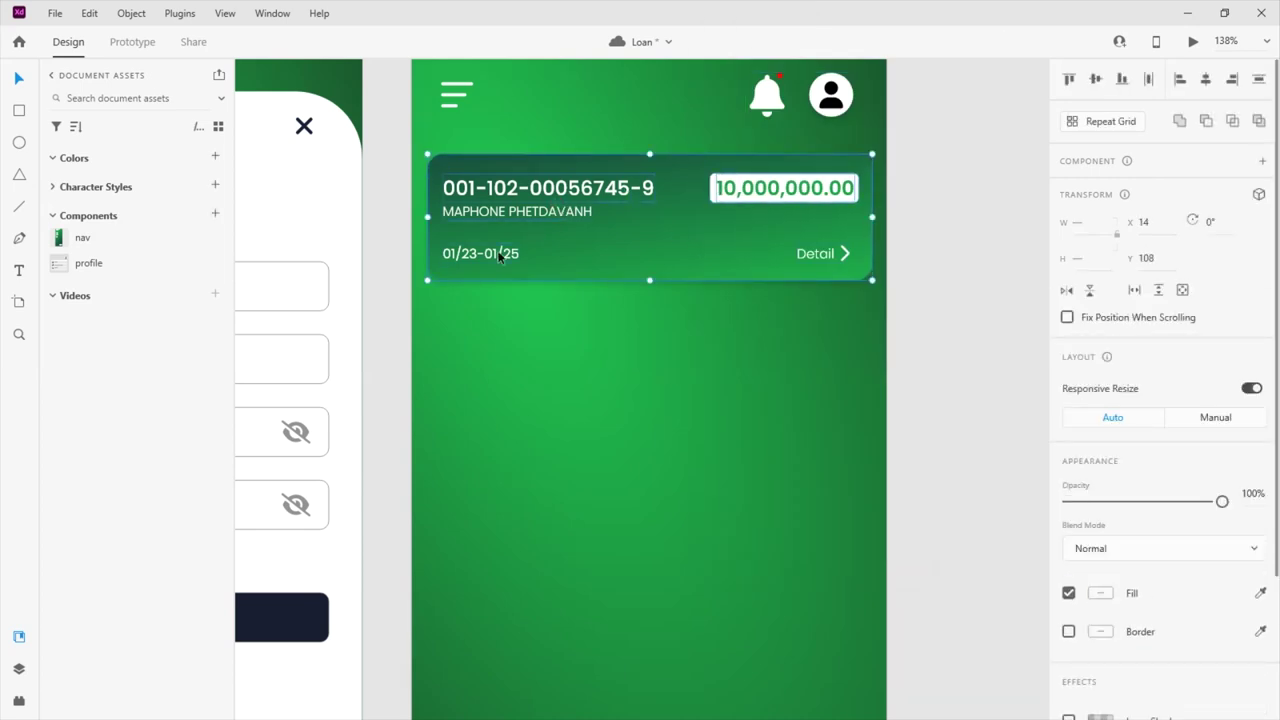
pyautogui.hotkey('ctrl', 'g')
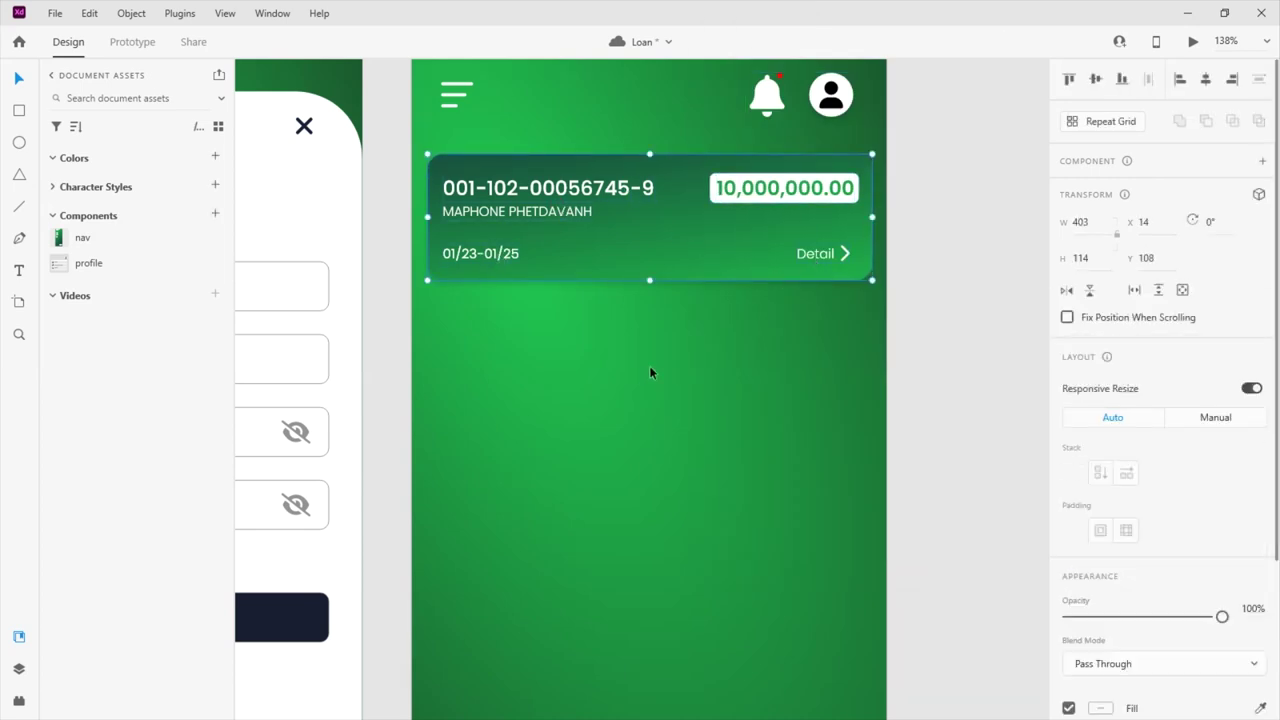
# Place a copy of the card below the first and retype its account number ending as 34-8
pyautogui.moveTo(687, 242); pyautogui.dragTo(690, 376)
pyautogui.scroll(-4, 690, 369)
pyautogui.scroll(-2, 697, 359)
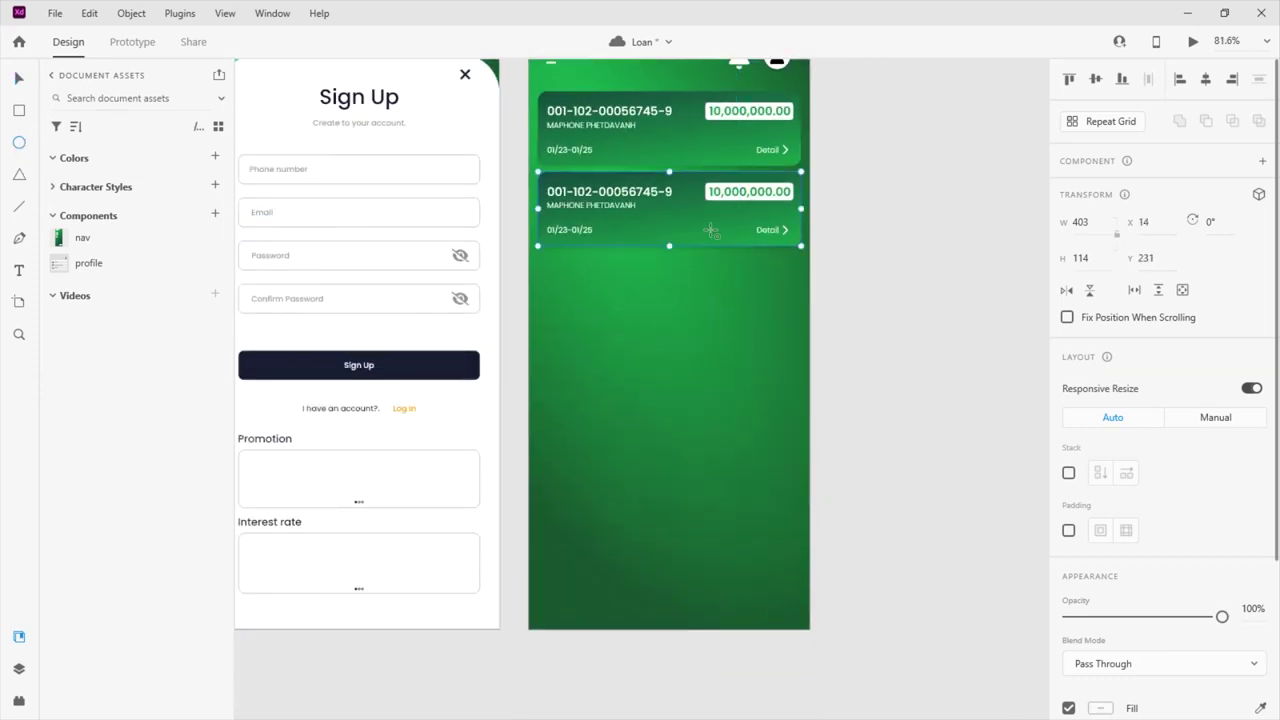
pyautogui.scroll(5, 714, 243)
pyautogui.doubleClick(494, 248)
pyautogui.moveTo(527, 240); pyautogui.dragTo(592, 236)
pyautogui.write('34-8')
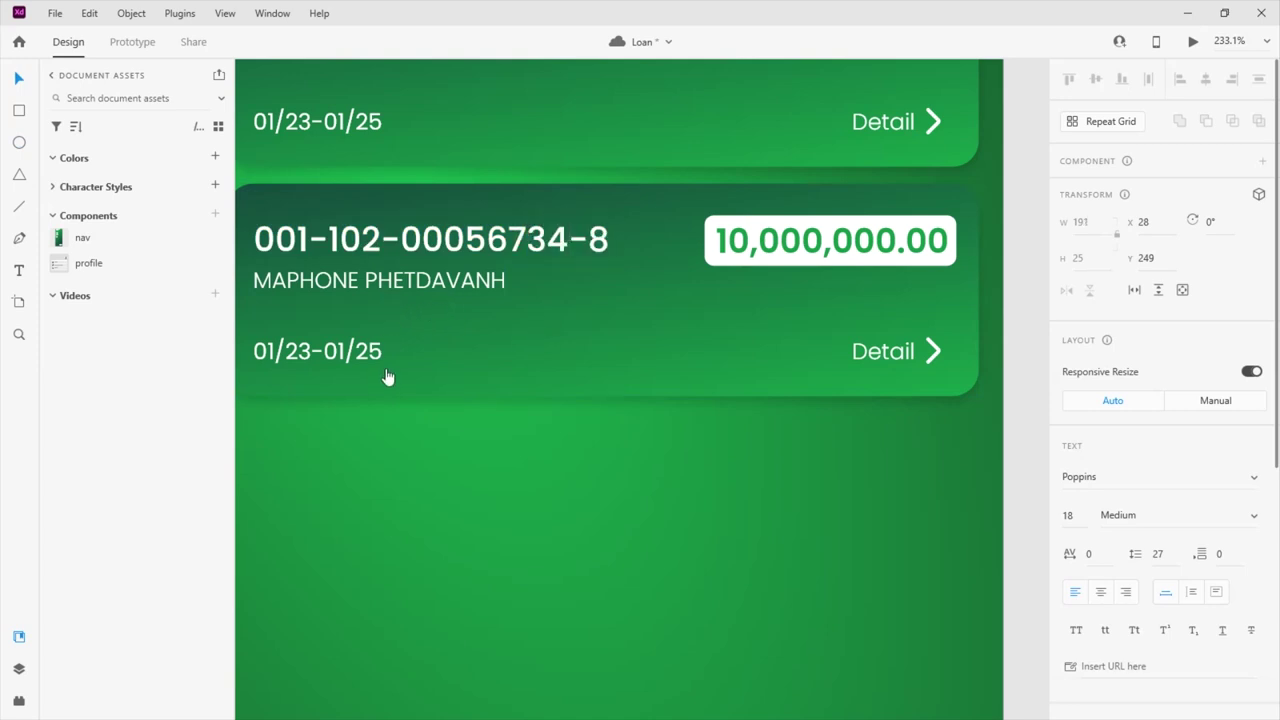
# Change the second card's date range to 09/22-01/24
pyautogui.click(335, 352)
pyautogui.hotkey('ctrl', 'a')
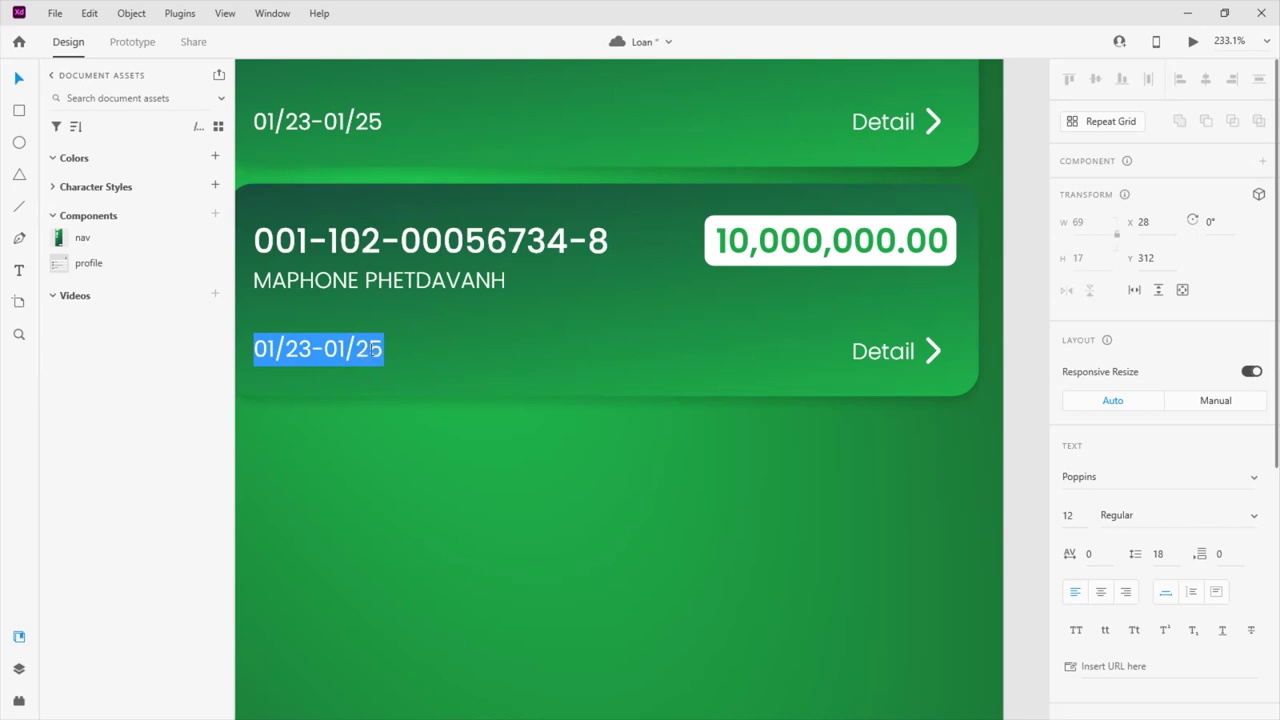
pyautogui.moveTo(371, 349); pyautogui.dragTo(383, 349)
pyautogui.moveTo(276, 349); pyautogui.dragTo(253, 349)
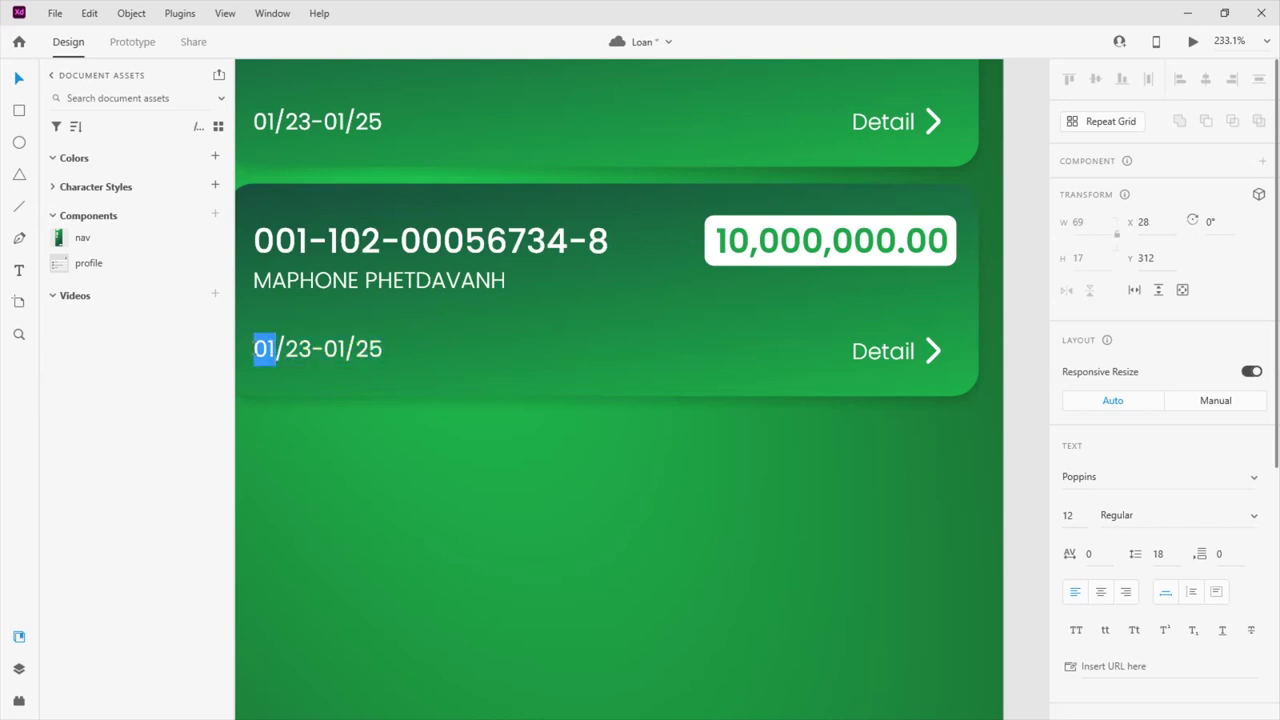
pyautogui.write('12')
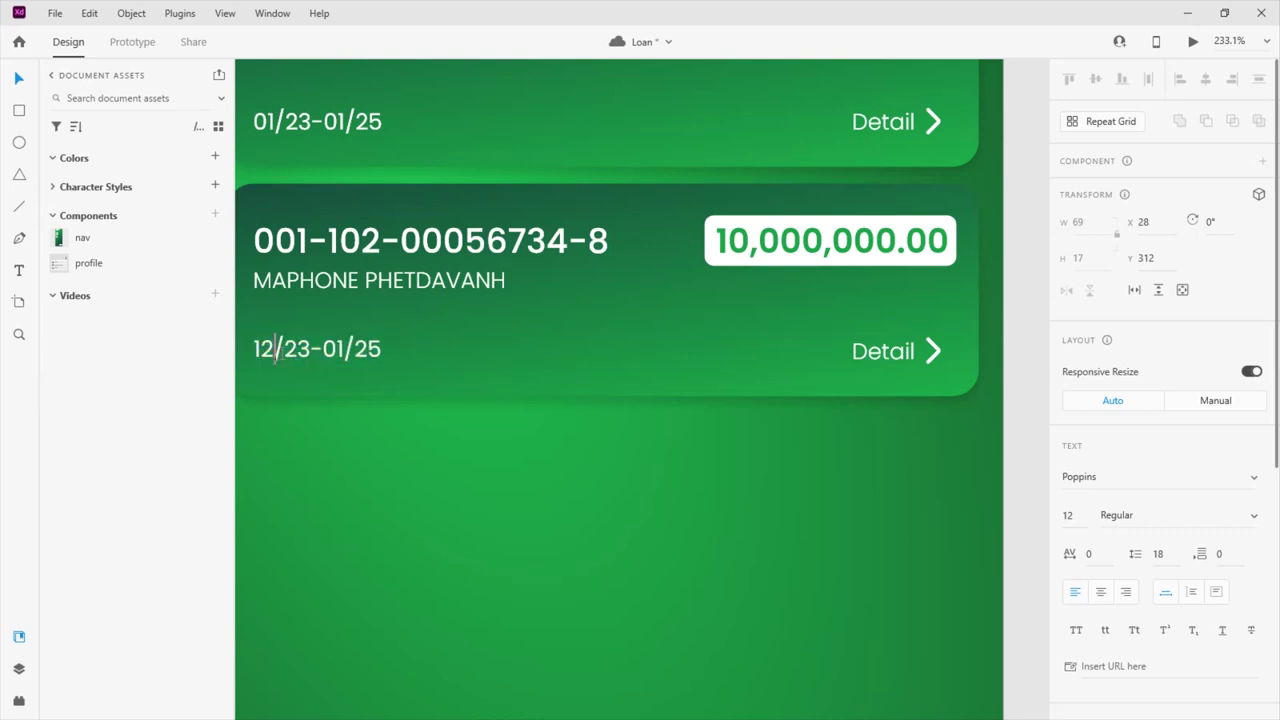
pyautogui.moveTo(276, 349); pyautogui.dragTo(397, 349)
pyautogui.click(296, 347)
pyautogui.write('09')
pyautogui.write('2')
pyautogui.write('4')
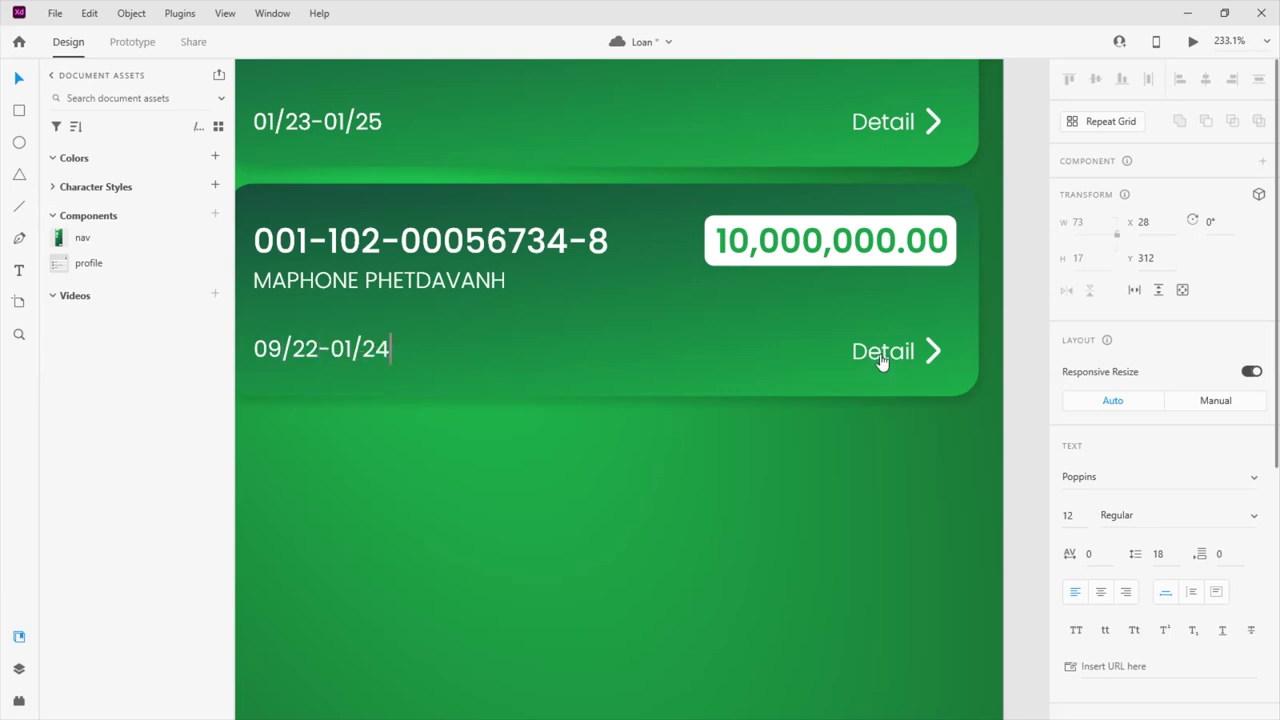
pyautogui.press('Escape')
# Change the second card's amount from 10,000,000.00 to 5,000,000.00
pyautogui.click(775, 245)
pyautogui.doubleClick(775, 245)
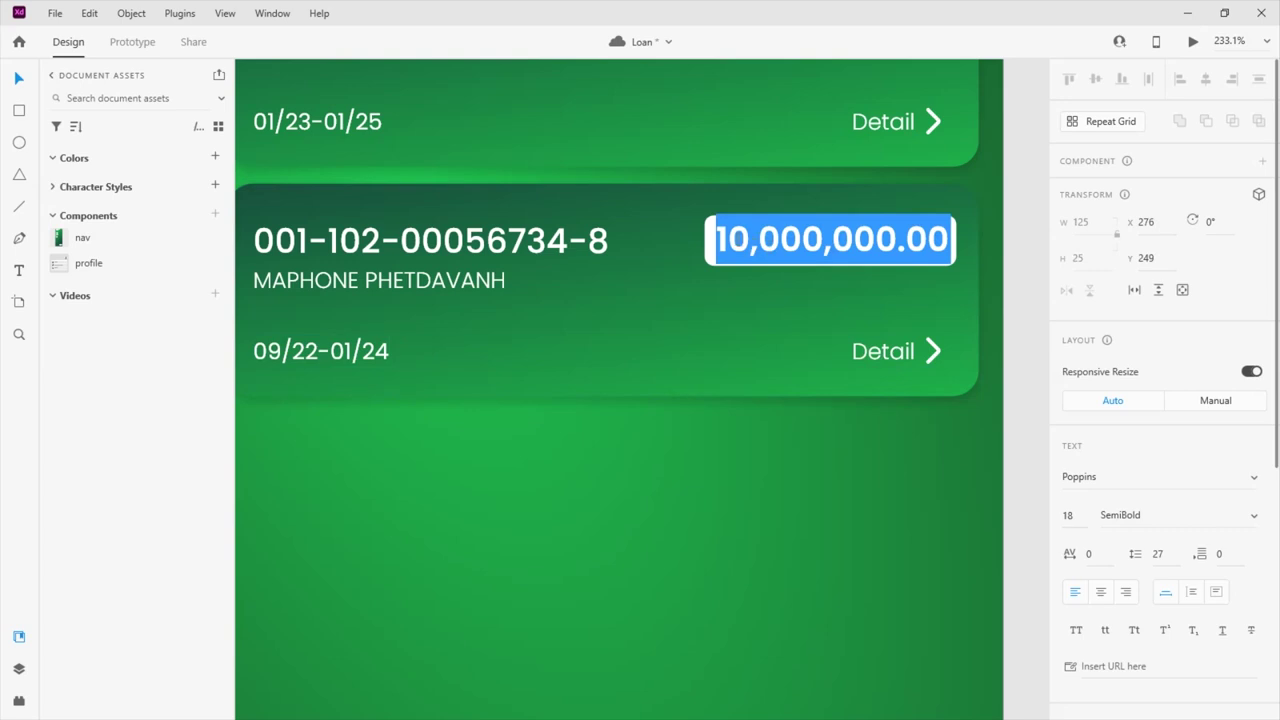
pyautogui.moveTo(740, 239); pyautogui.dragTo(715, 240)
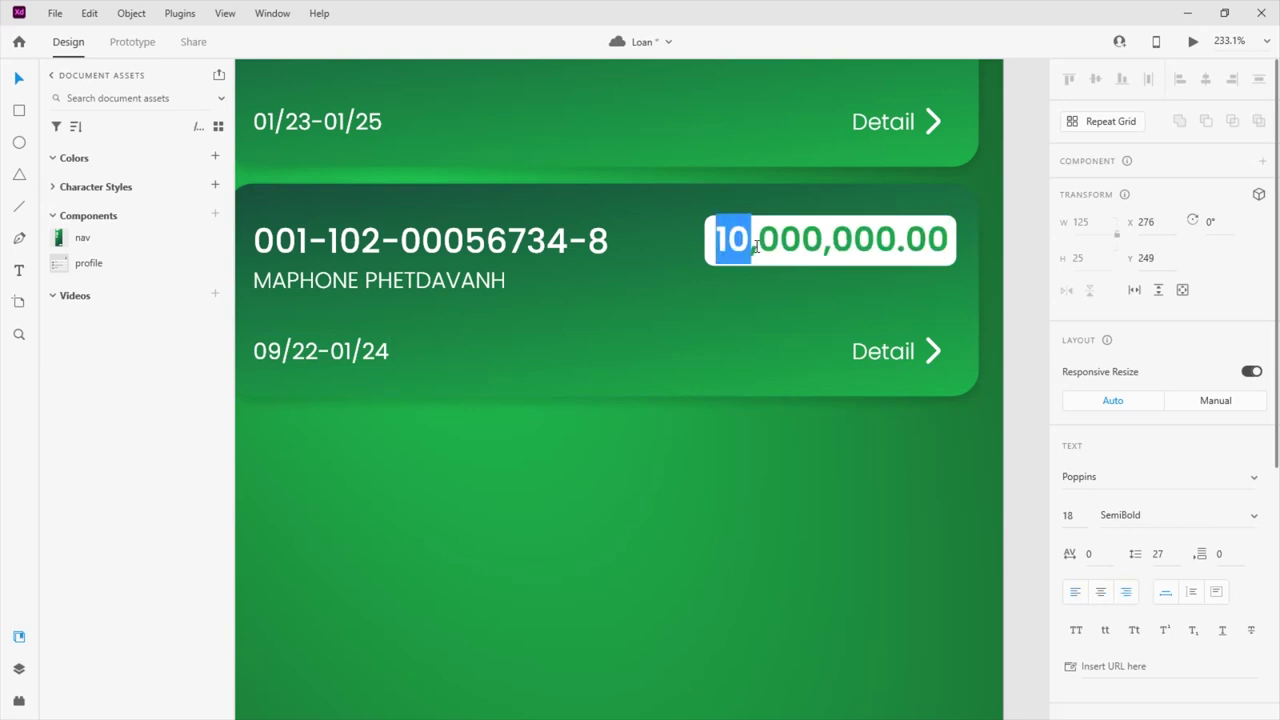
pyautogui.write('5')
pyautogui.press('Escape')
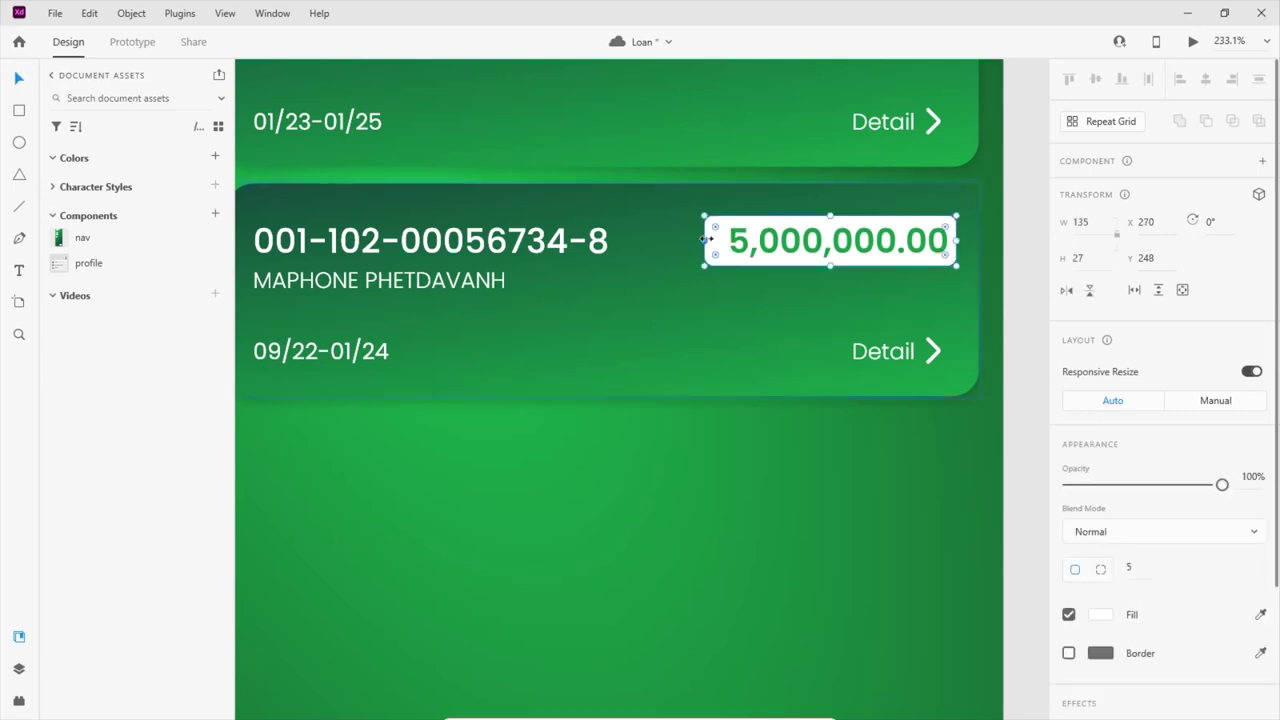
pyautogui.click(552, 349)
pyautogui.click(537, 464)
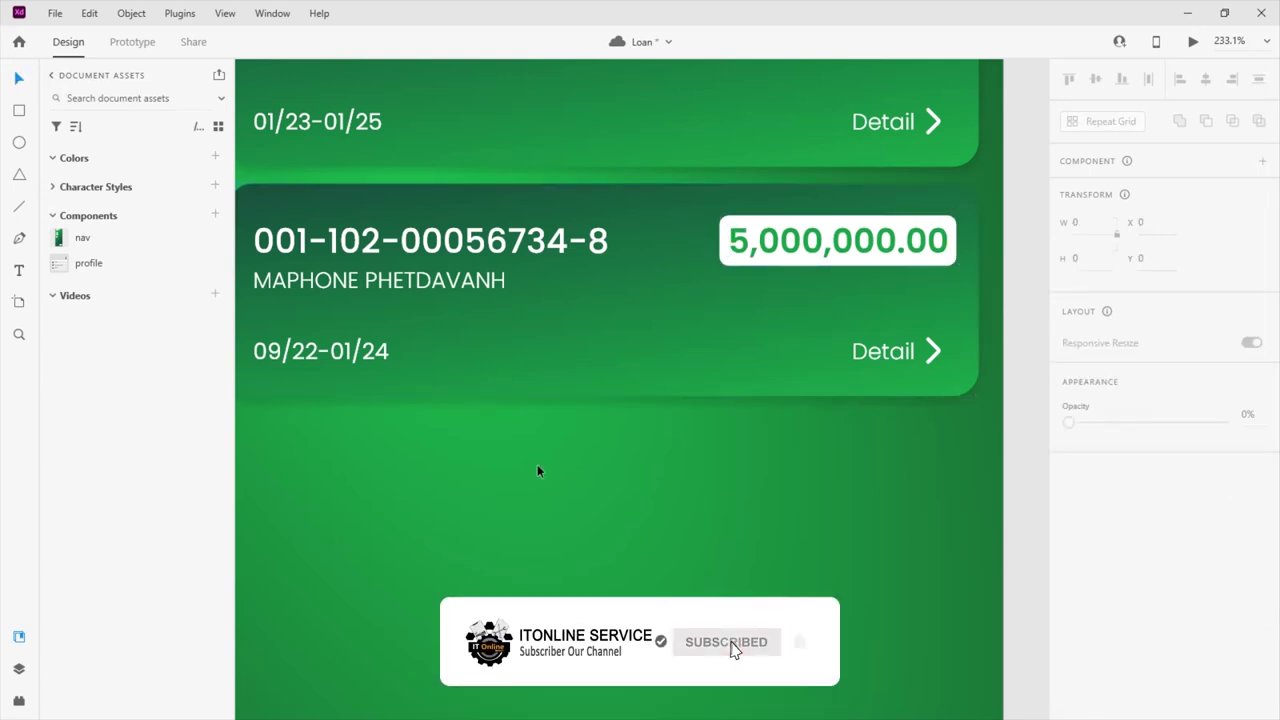
pyautogui.scroll(-5, 534, 449)
pyautogui.scroll(3, 592, 417)
pyautogui.click(669, 376)
pyautogui.scroll(-3, 1098, 483)
pyautogui.click(1100, 416)
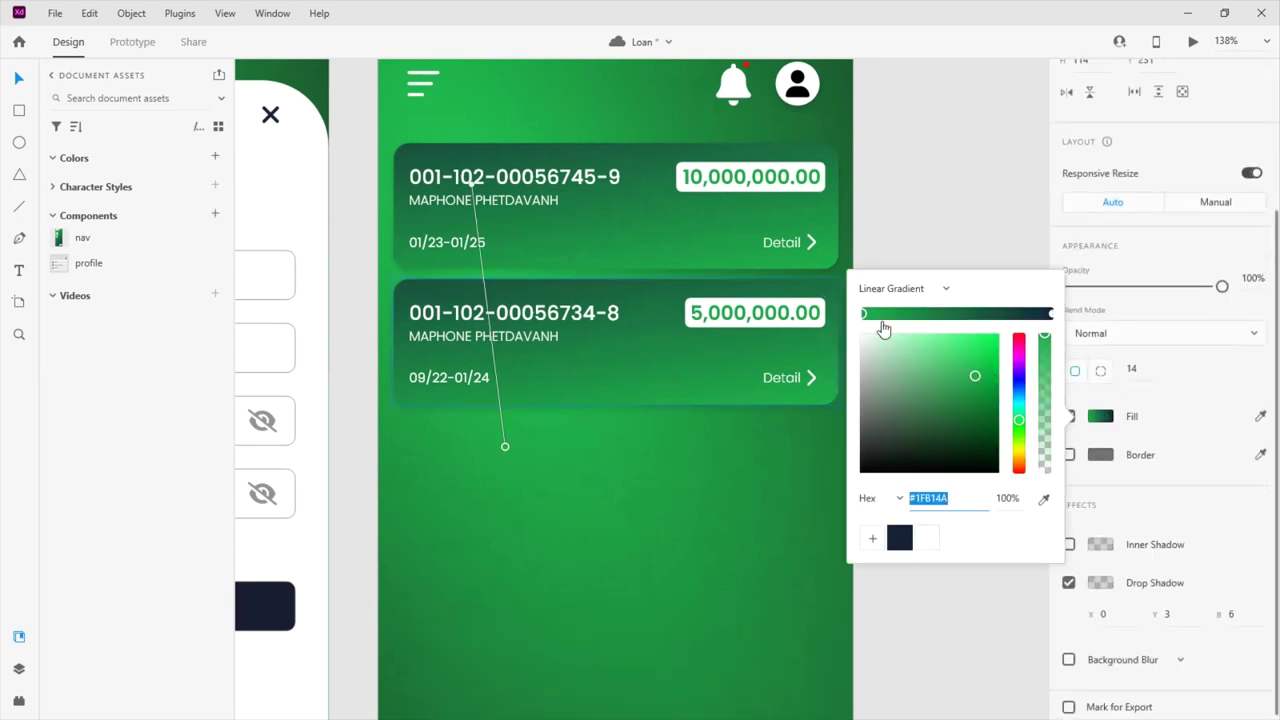
pyautogui.moveTo(1022, 428); pyautogui.dragTo(1019, 452)
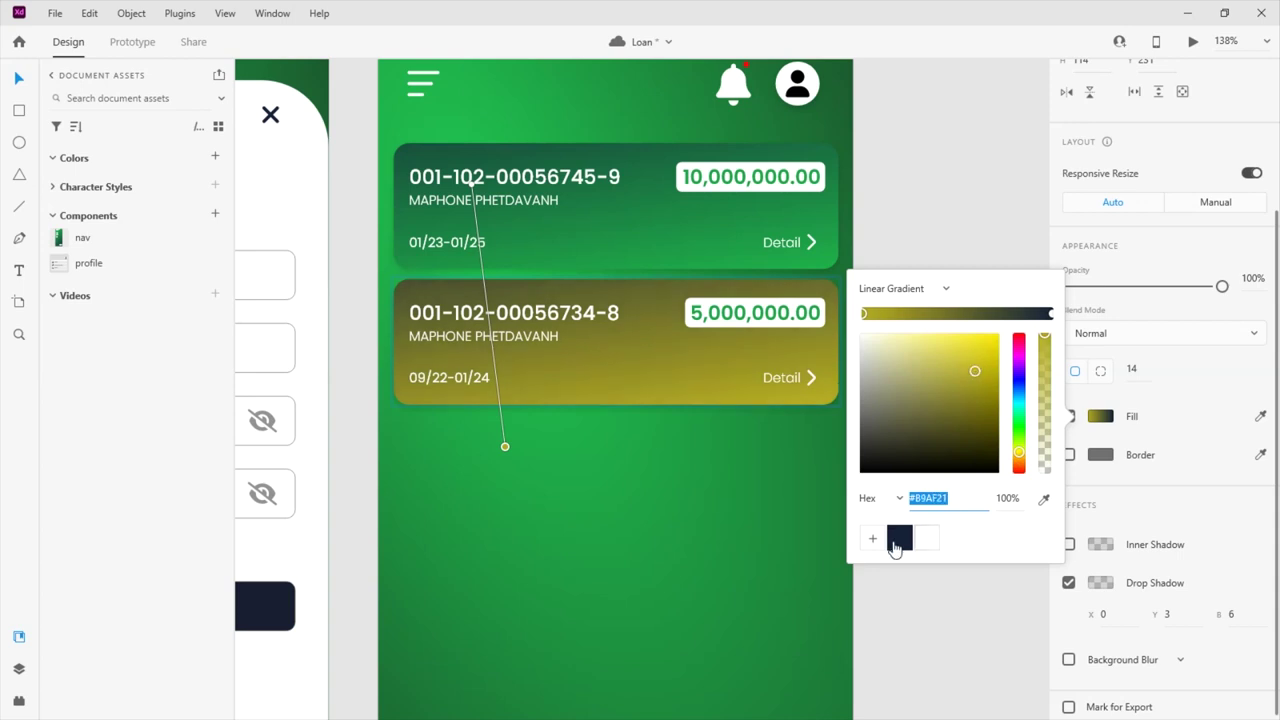
pyautogui.click(1050, 314)
pyautogui.moveTo(1020, 404); pyautogui.dragTo(1023, 323)
pyautogui.click(991, 366)
pyautogui.moveTo(991, 368); pyautogui.dragTo(1003, 336)
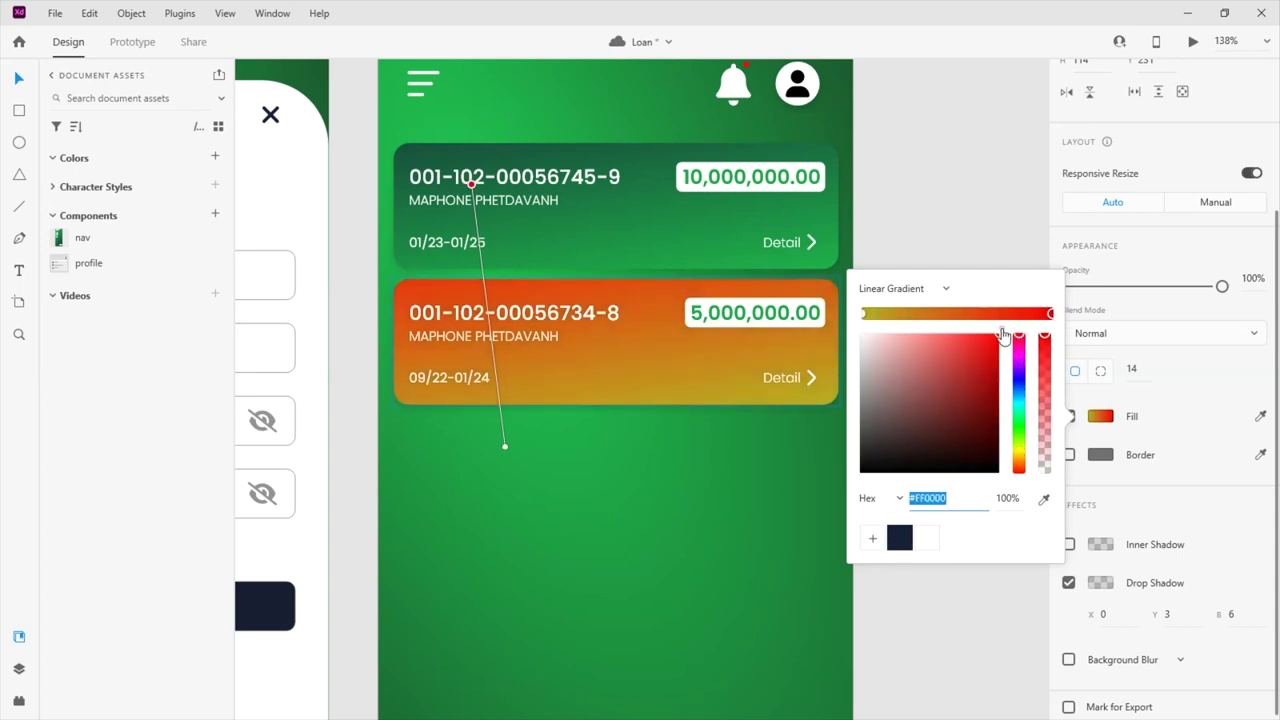
pyautogui.click(766, 318)
pyautogui.doubleClick(772, 318)
pyautogui.scroll(4, 768, 314)
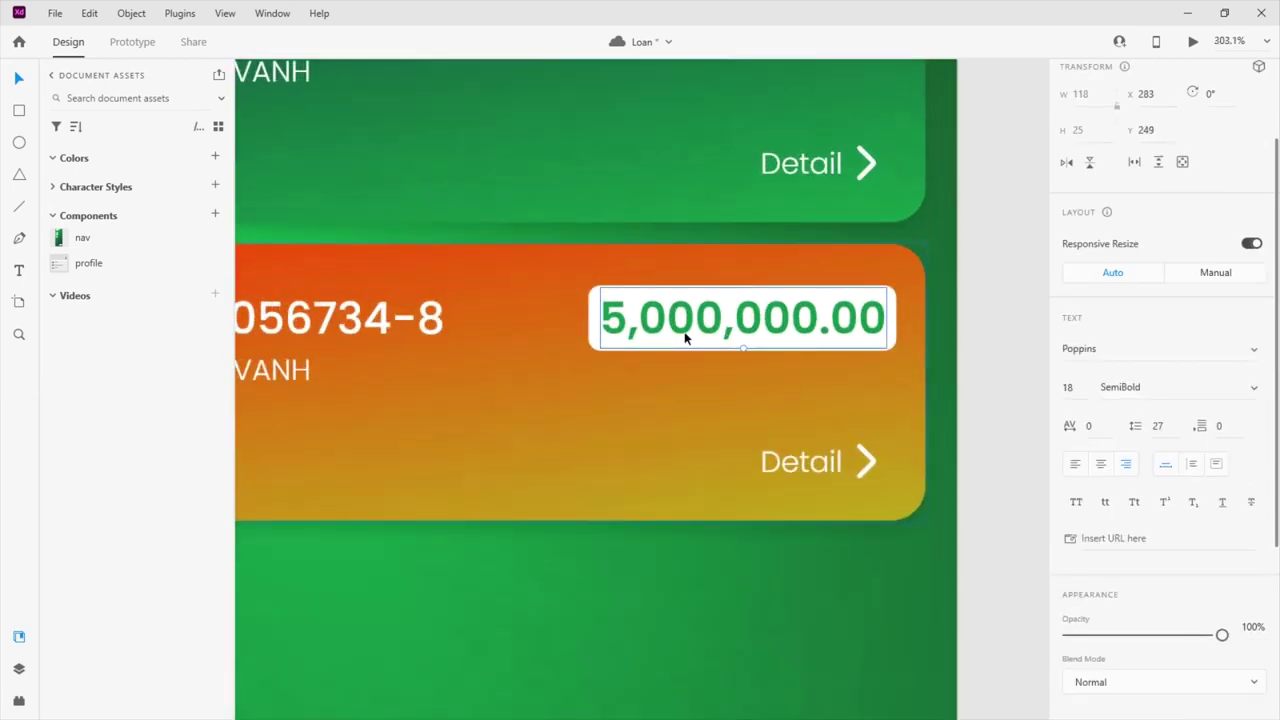
pyautogui.scroll(-1, 686, 338)
pyautogui.scroll(-3, 1090, 450)
pyautogui.click(1100, 448)
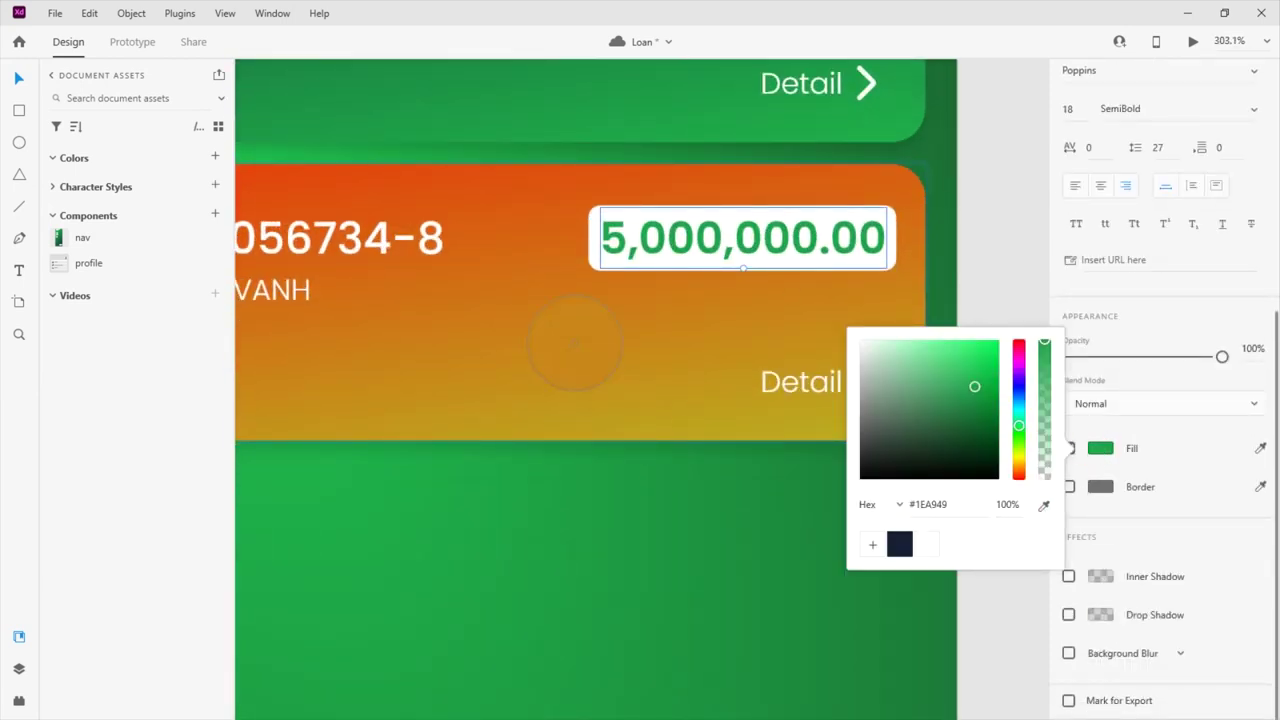
pyautogui.click(894, 200)
pyautogui.click(986, 239)
pyautogui.scroll(-4, 759, 375)
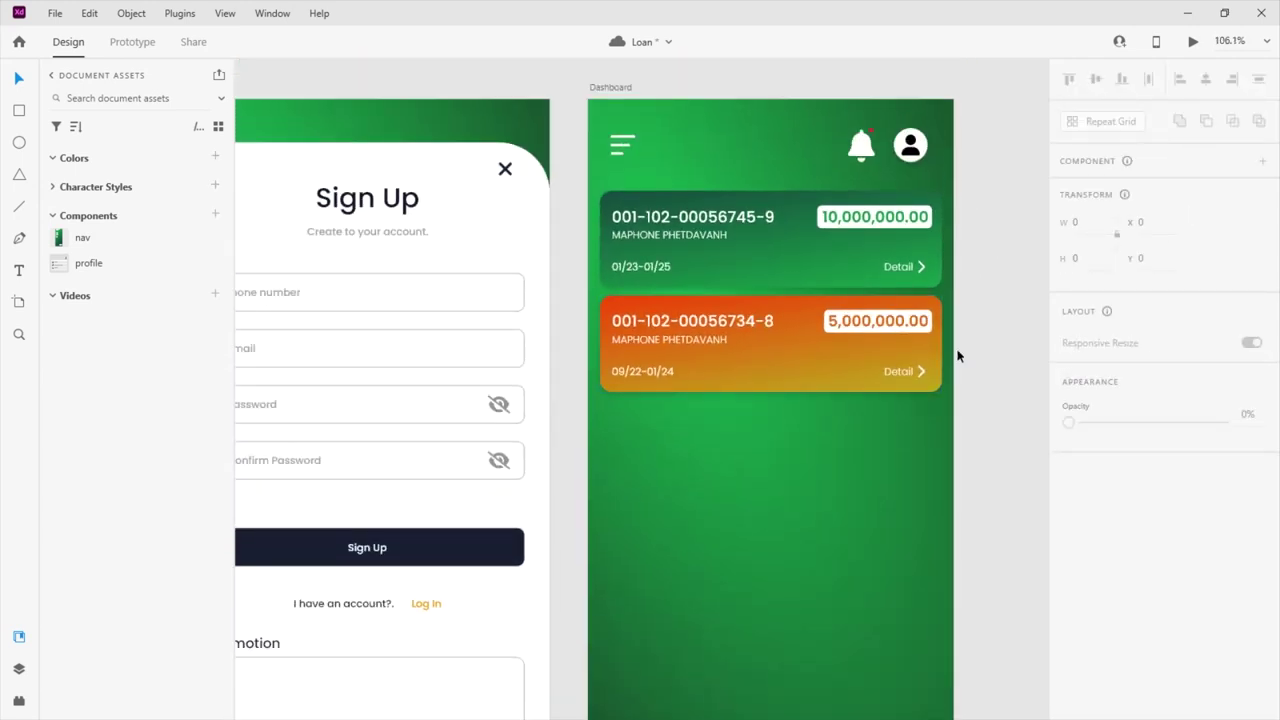
pyautogui.scroll(2, 755, 358)
pyautogui.scroll(1, 755, 360)
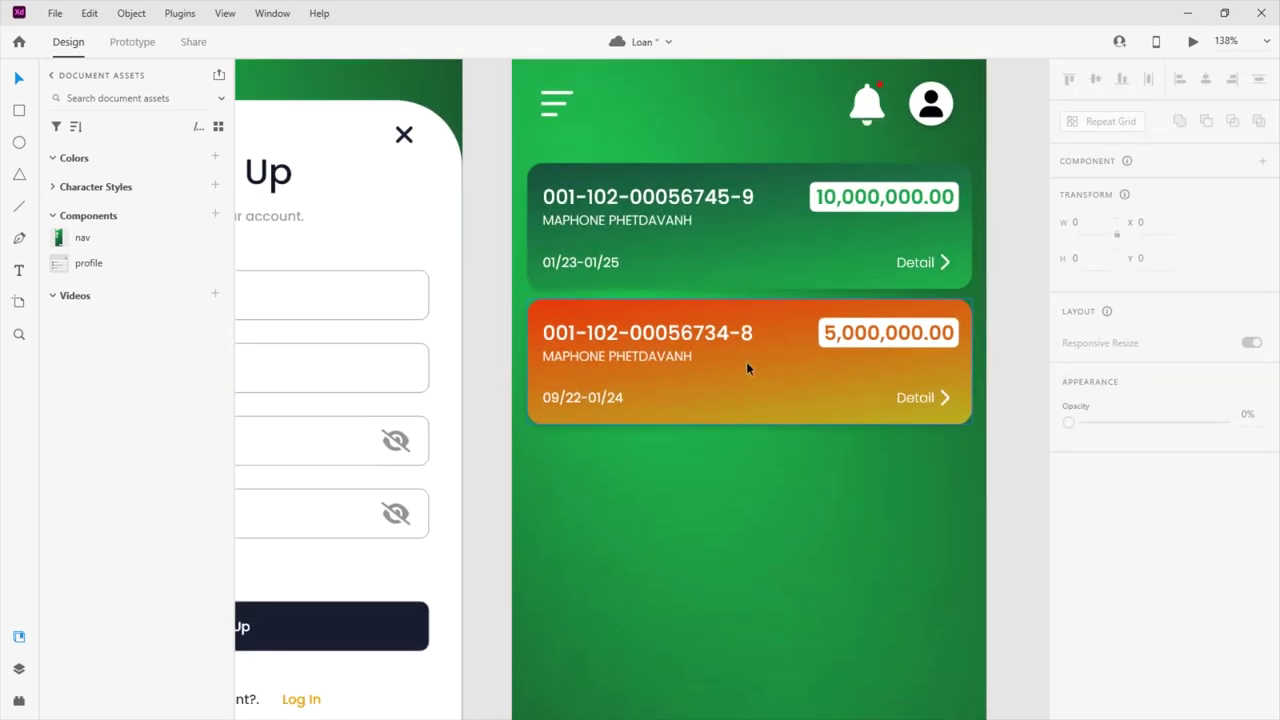
pyautogui.click(782, 384)
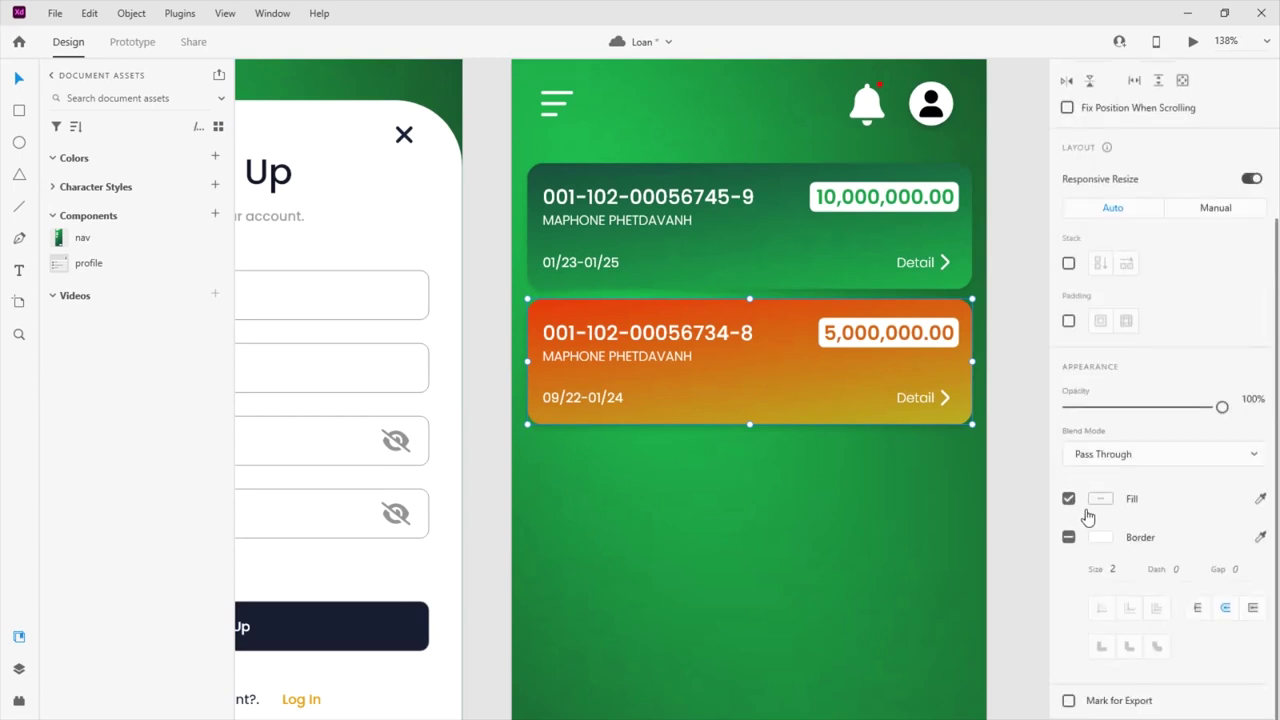
pyautogui.doubleClick(797, 383)
pyautogui.click(1105, 414)
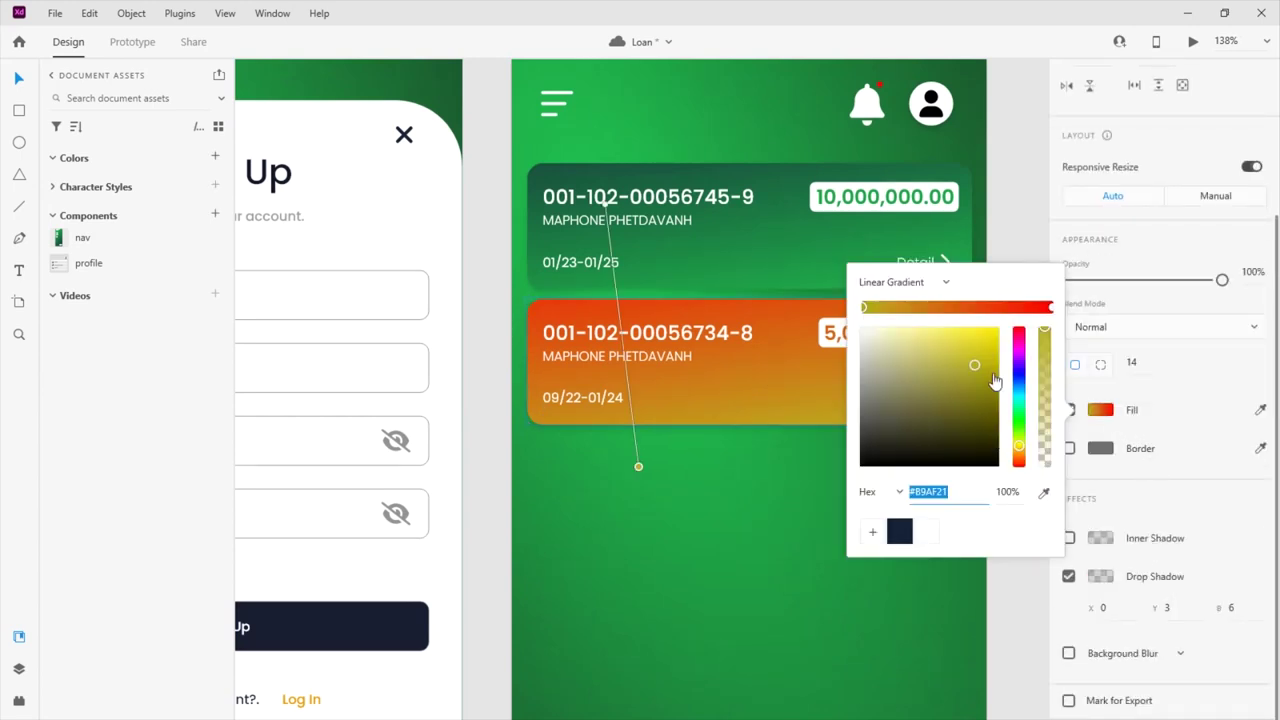
pyautogui.click(1050, 307)
pyautogui.moveTo(1020, 350); pyautogui.dragTo(1018, 402)
pyautogui.click(977, 364)
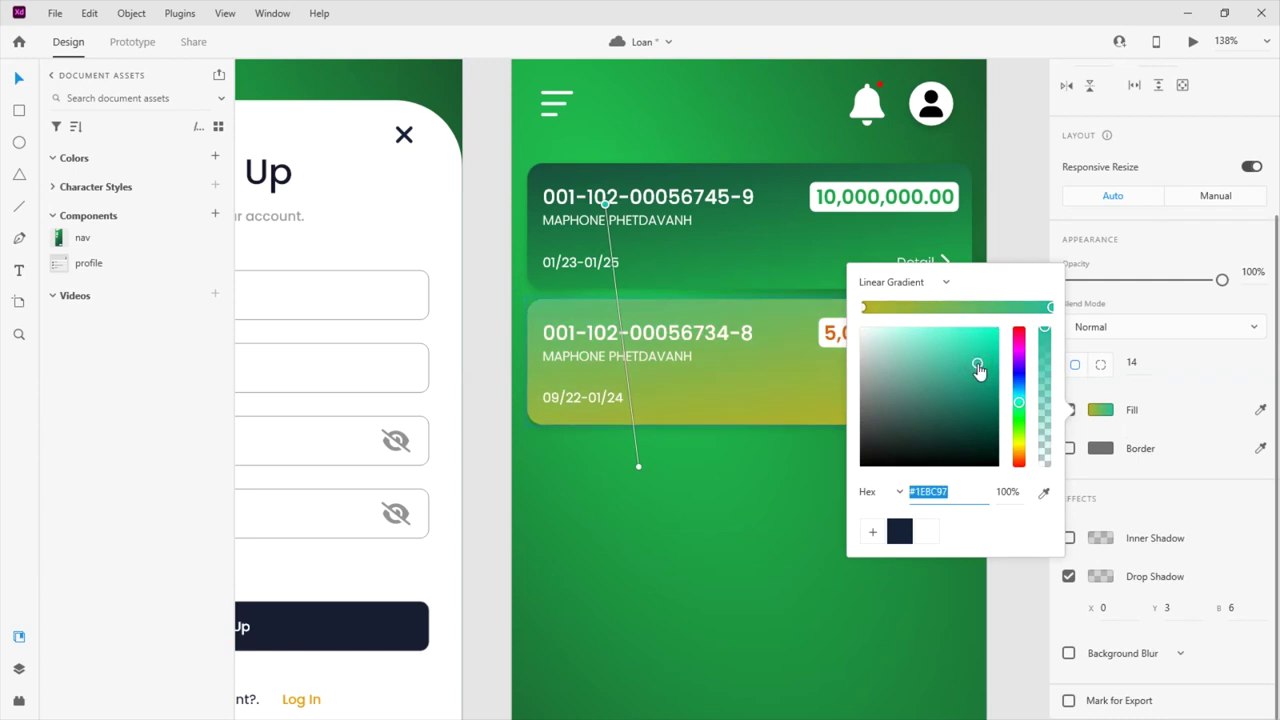
pyautogui.moveTo(1018, 429); pyautogui.dragTo(1020, 404)
pyautogui.click(764, 460)
pyautogui.click(794, 394)
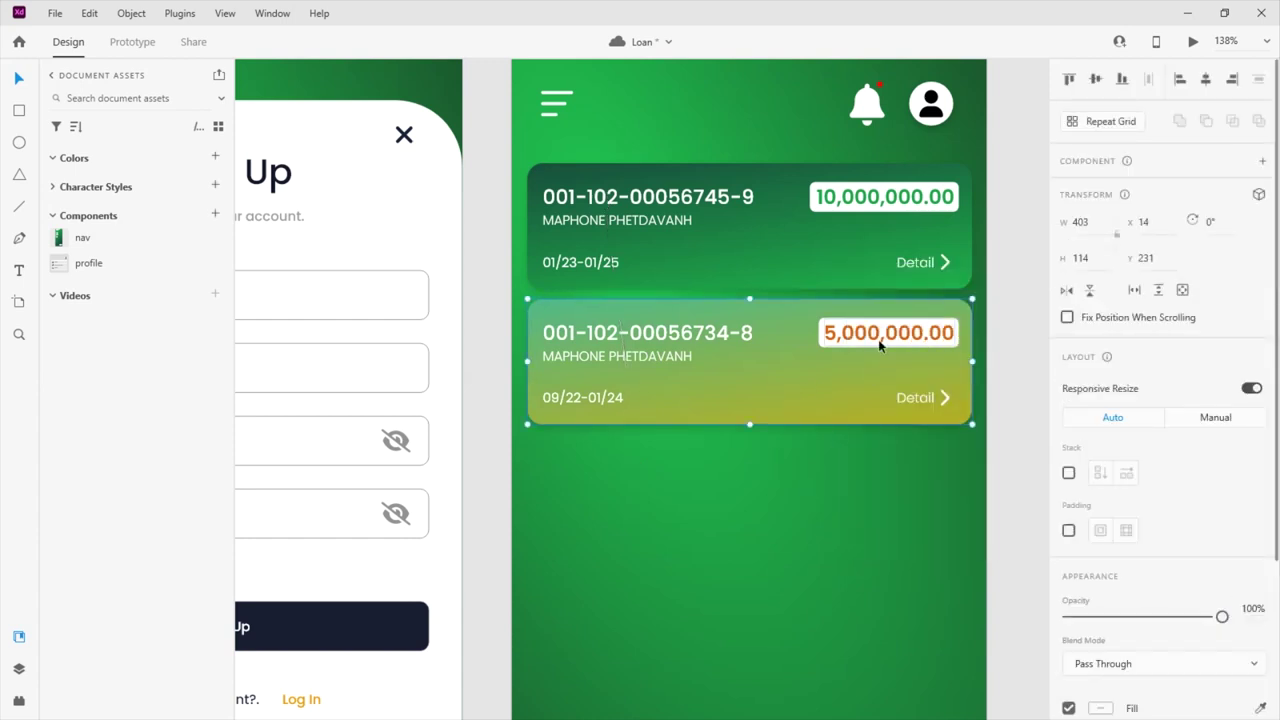
pyautogui.hotkey('ctrl', 'z')
pyautogui.hotkey('ctrl', 'z')
pyautogui.hotkey('ctrl', 'z')
pyautogui.hotkey('ctrl', 'z')
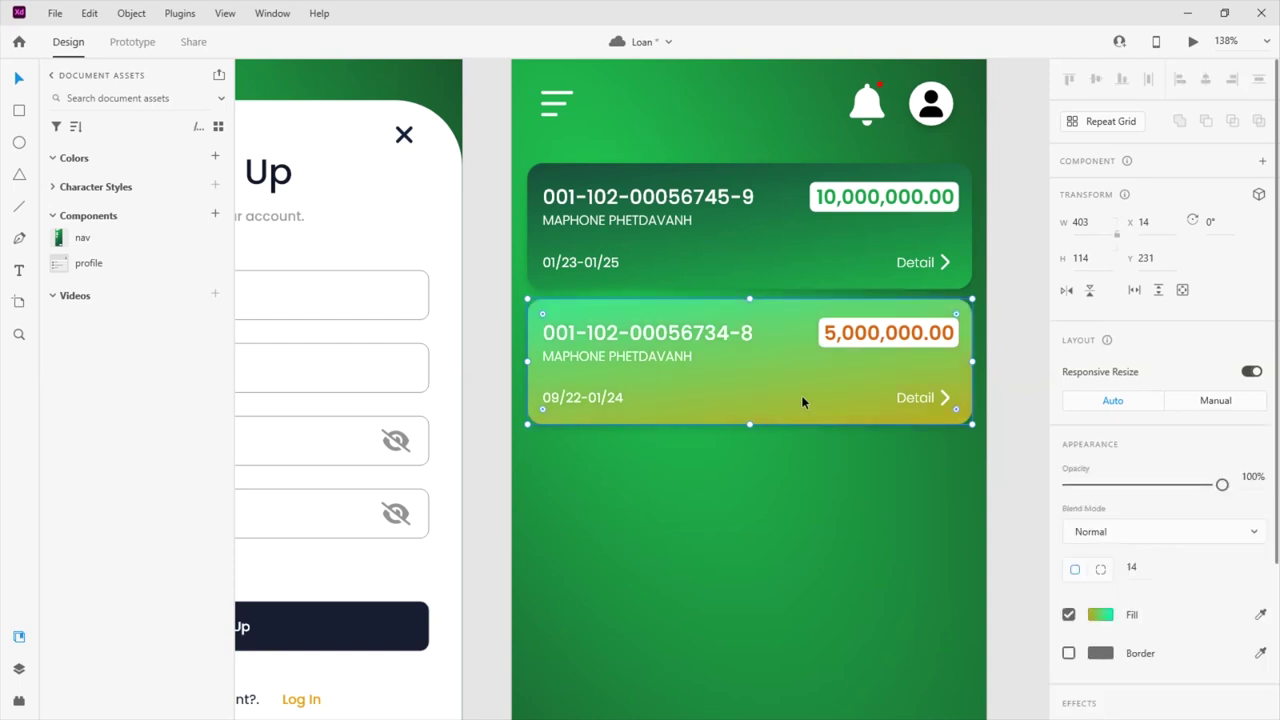
pyautogui.hotkey('ctrl', 'z')
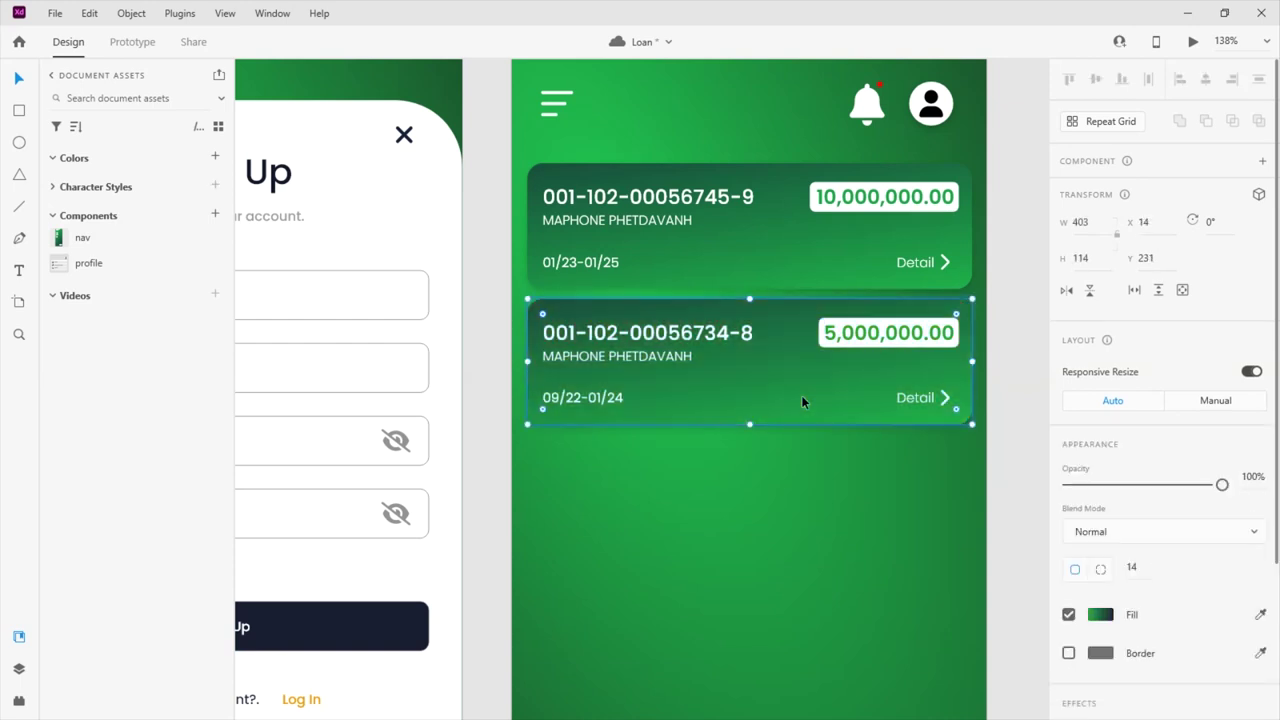
pyautogui.click(888, 333)
# Colour the second card's 5,000,000.00 amount a soft golden yellow
pyautogui.scroll(-3, 1087, 507)
pyautogui.click(1099, 558)
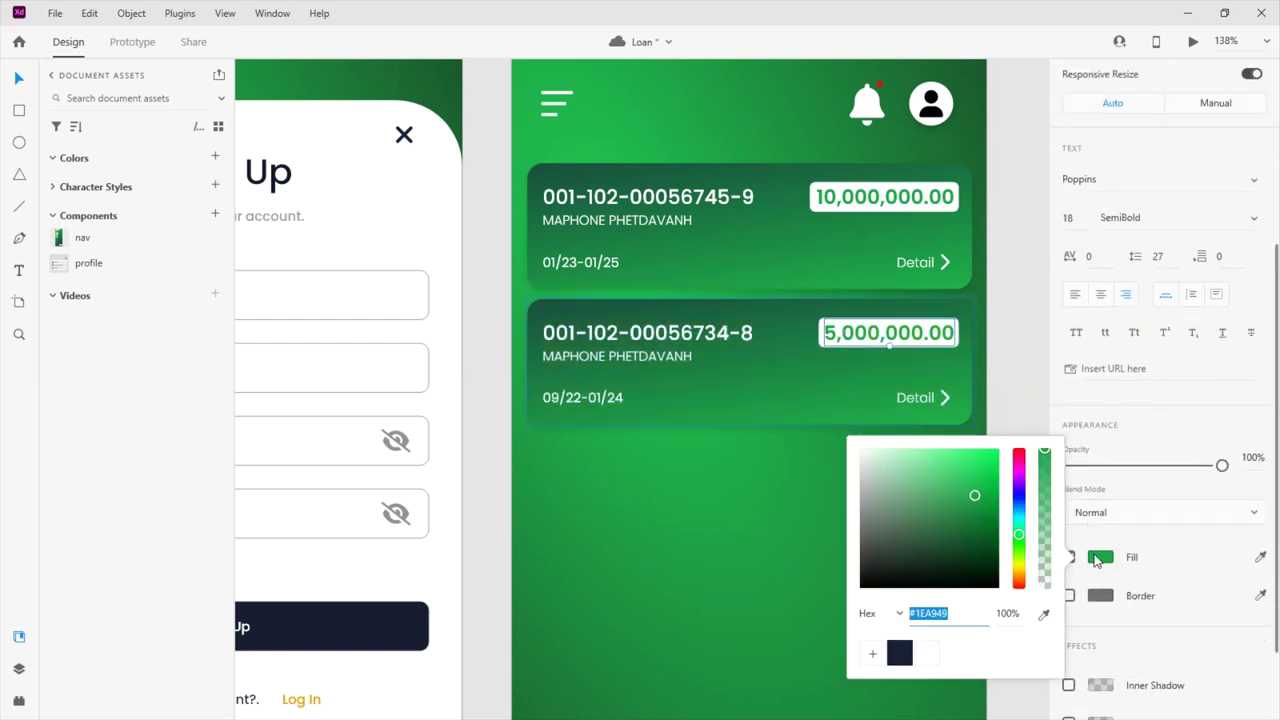
pyautogui.moveTo(1020, 540); pyautogui.dragTo(1017, 580)
pyautogui.moveTo(1020, 577); pyautogui.dragTo(1019, 571)
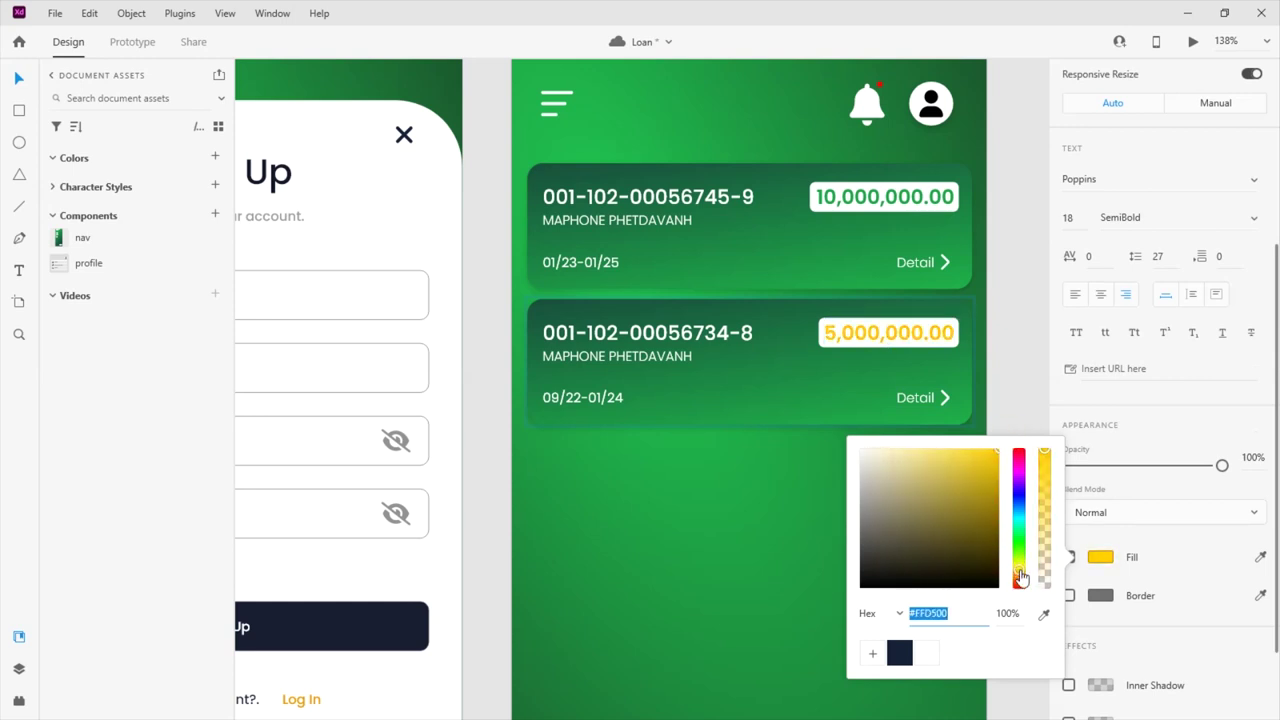
pyautogui.moveTo(990, 480); pyautogui.dragTo(966, 478)
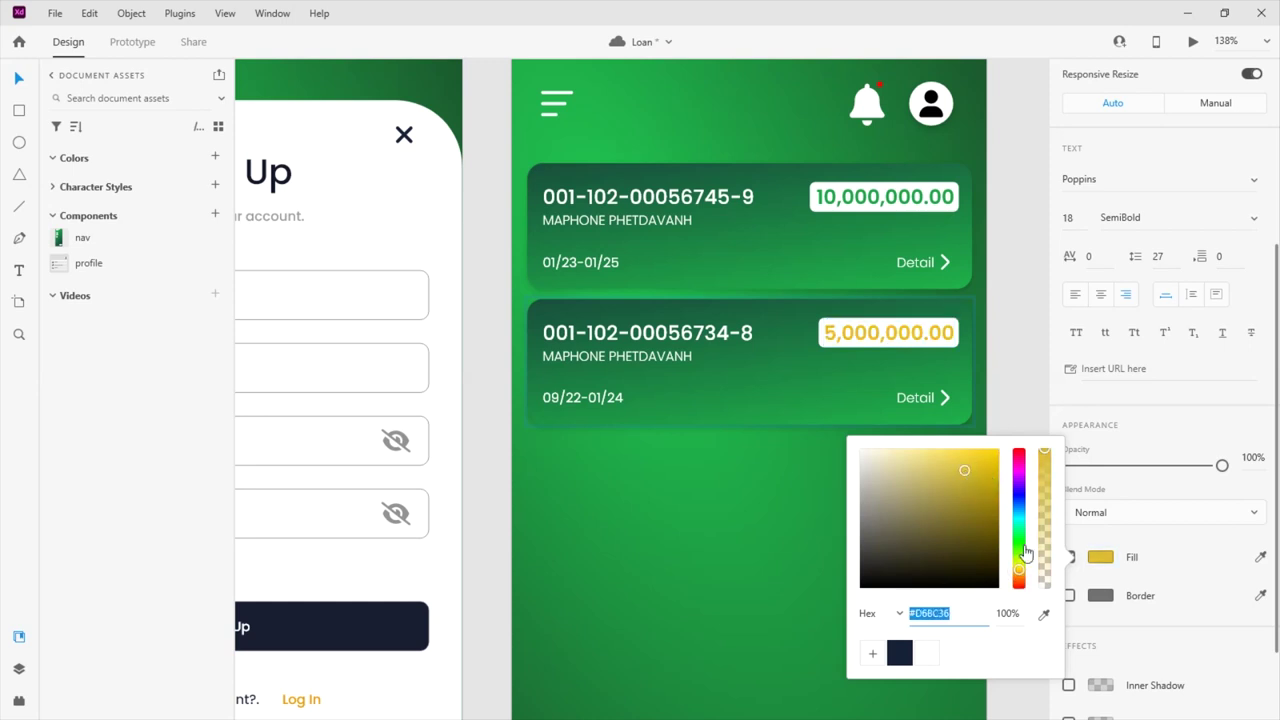
pyautogui.click(1019, 570)
pyautogui.click(685, 468)
pyautogui.click(1019, 428)
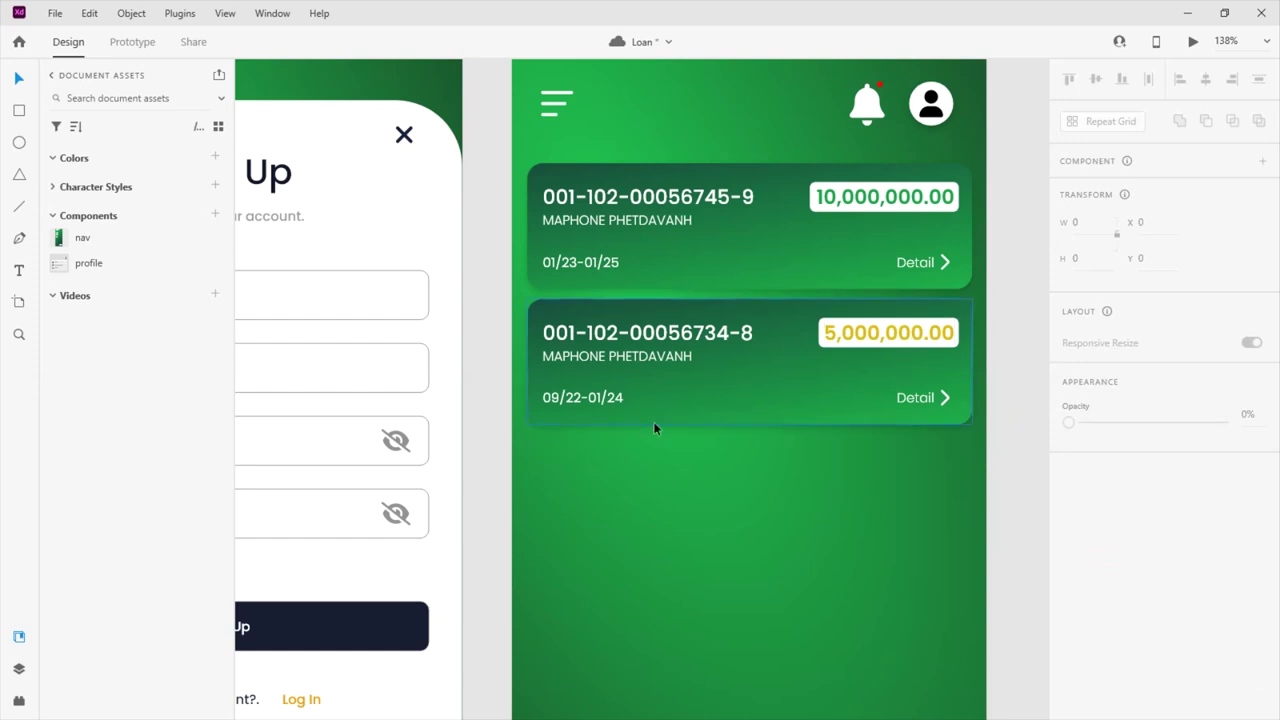
# Replace the 09 with 01 in the second card's date, then zoom out to both artboards
pyautogui.doubleClick(617, 399)
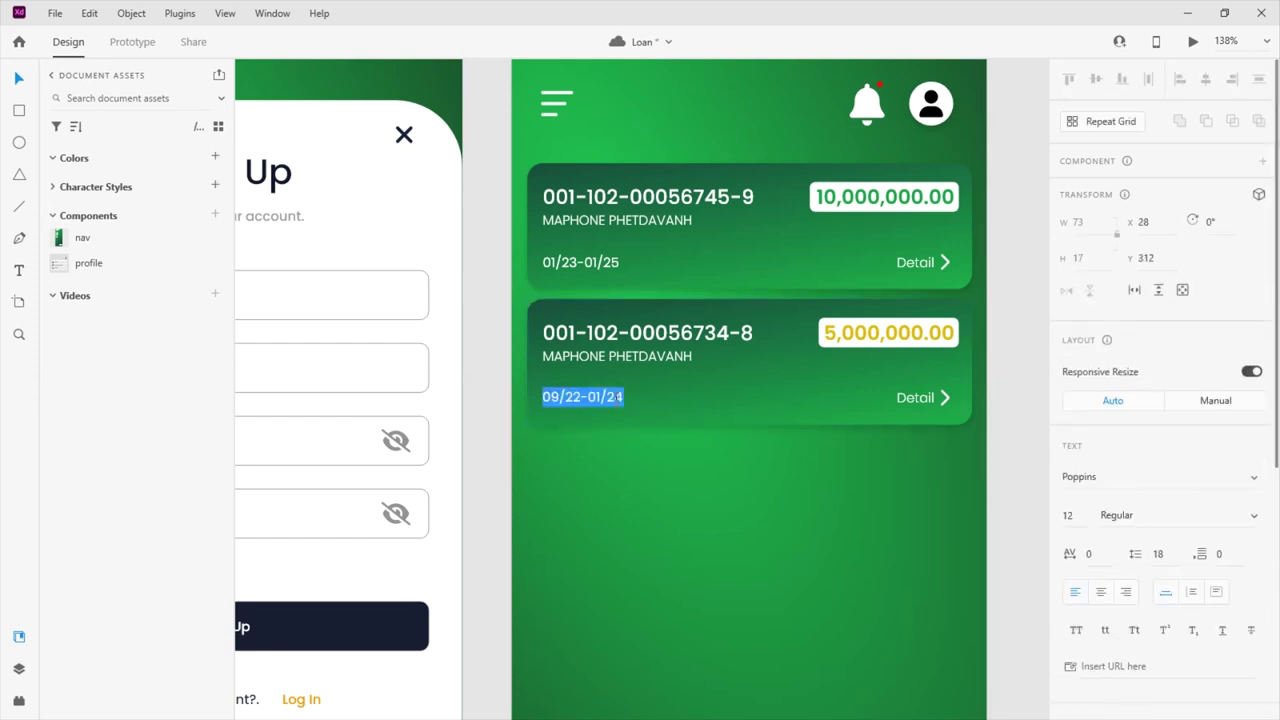
pyautogui.doubleClick(626, 398)
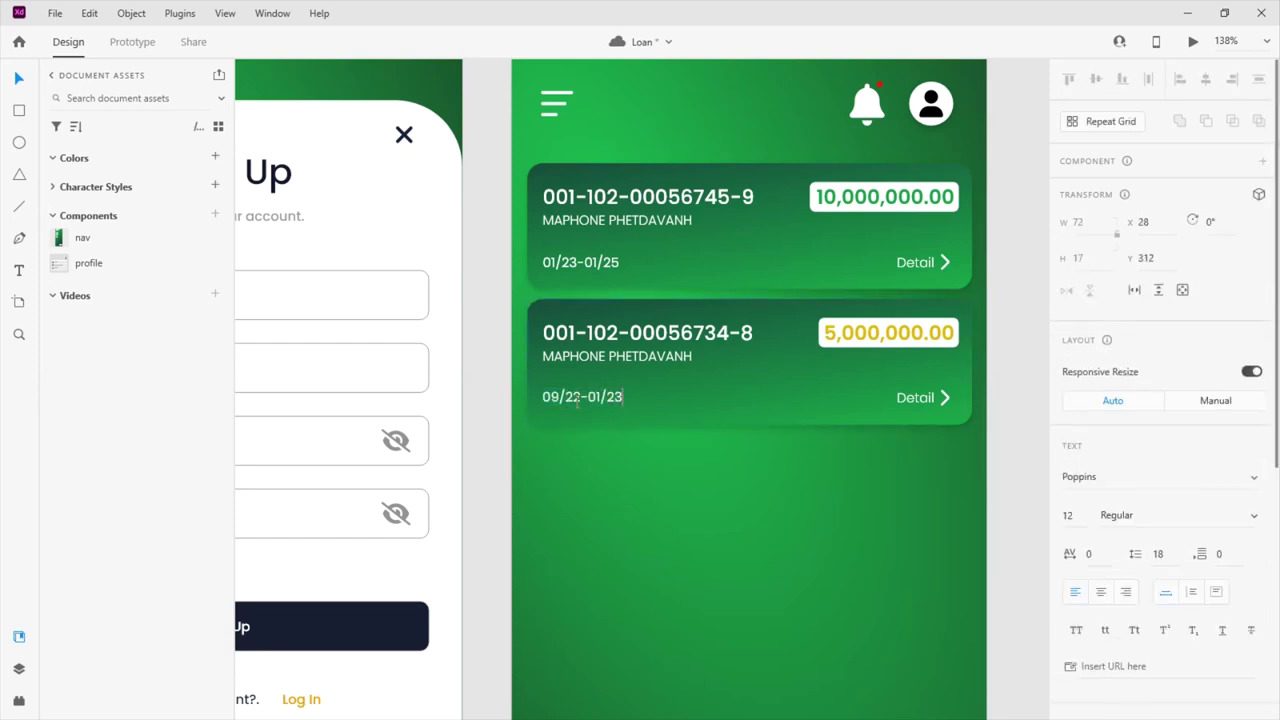
pyautogui.moveTo(556, 397); pyautogui.dragTo(541, 397)
pyautogui.write('01')
pyautogui.press('Escape')
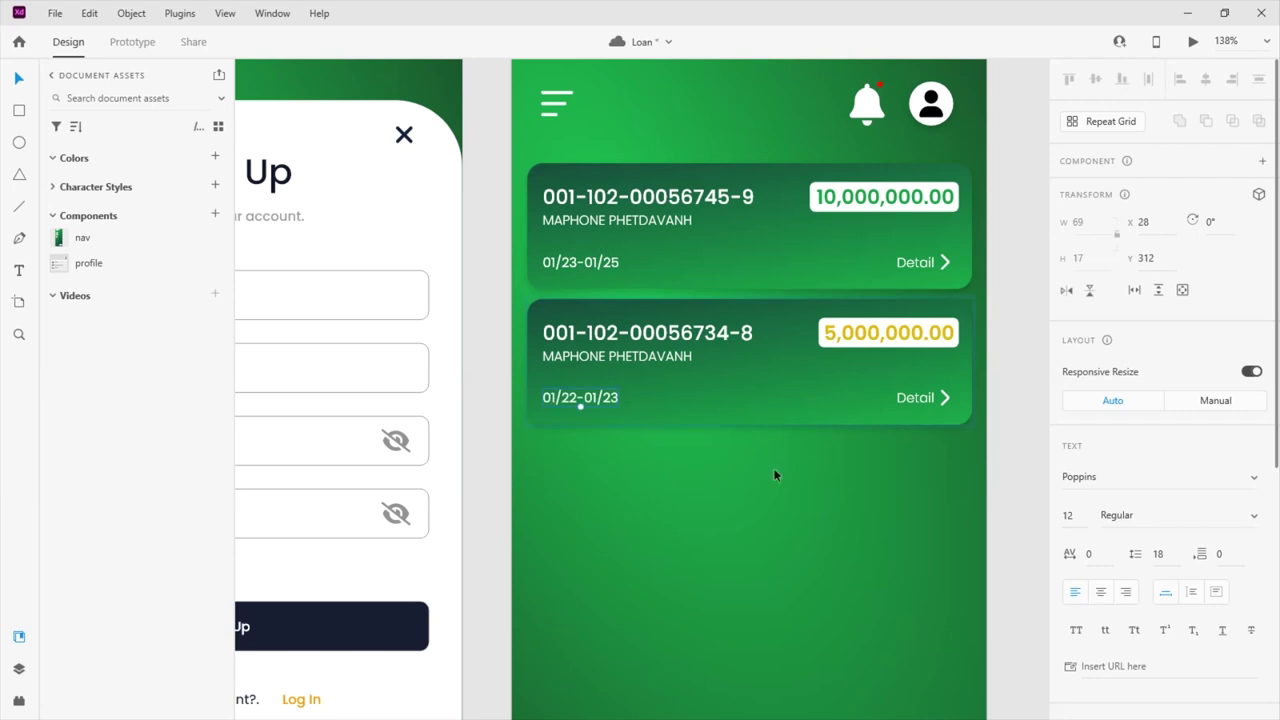
pyautogui.press('Escape')
pyautogui.scroll(-2, 800, 445)
pyautogui.scroll(-3, 636, 265)
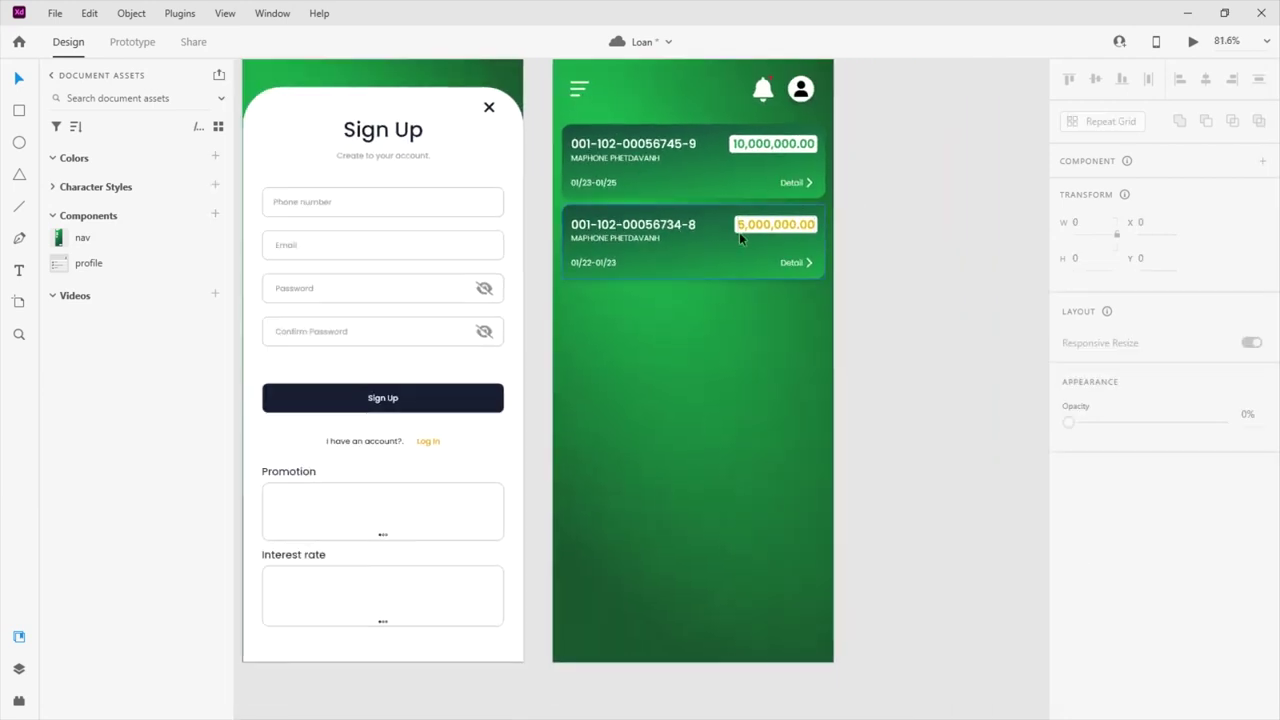
pyautogui.scroll(-3, 741, 240)
# Draw a circle at the dashboard's lower right, size it 57×57 and remove its border
pyautogui.press('e')
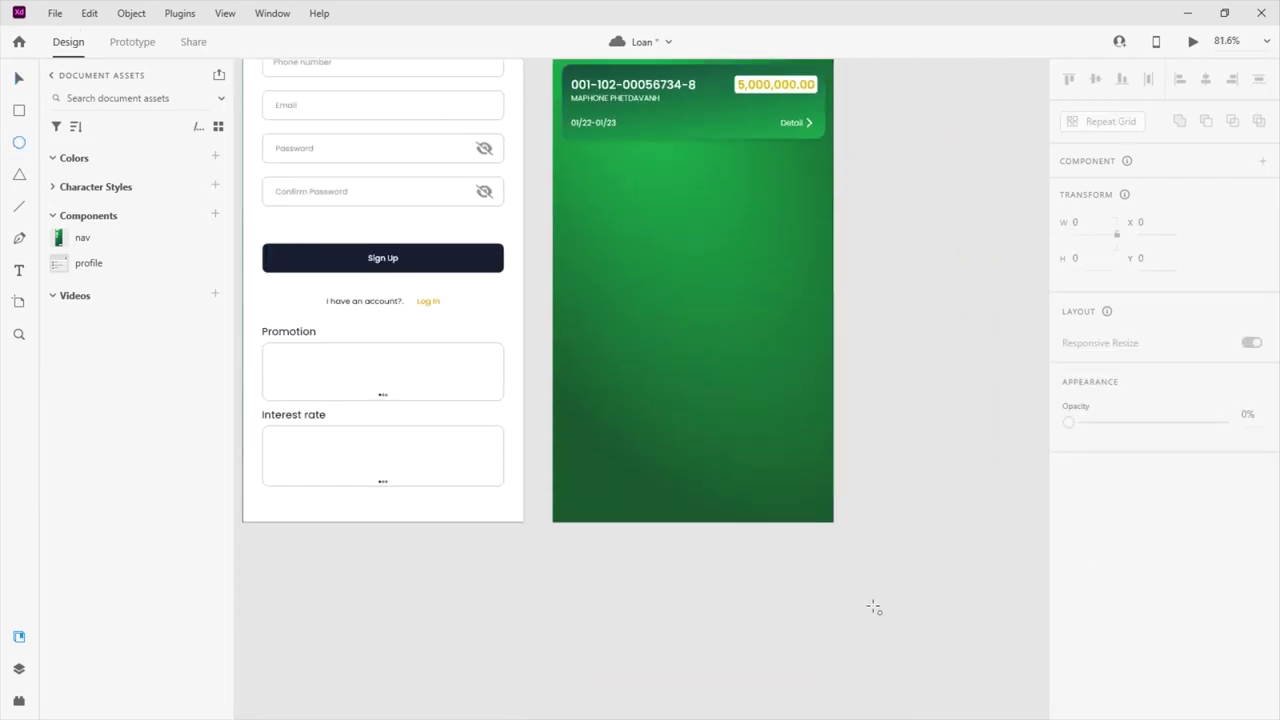
pyautogui.scroll(5, 827, 527)
pyautogui.moveTo(710, 402); pyautogui.dragTo(804, 494)
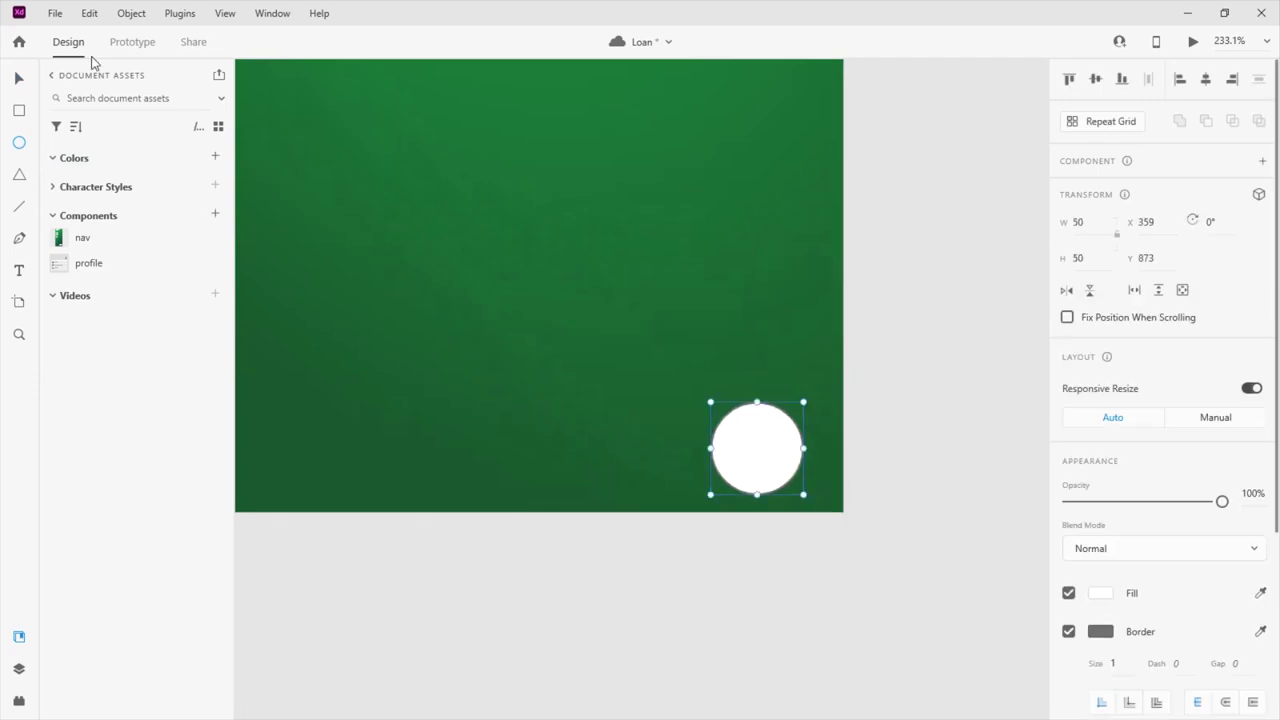
pyautogui.moveTo(745, 443); pyautogui.dragTo(686, 369)
pyautogui.moveTo(754, 433); pyautogui.dragTo(775, 452)
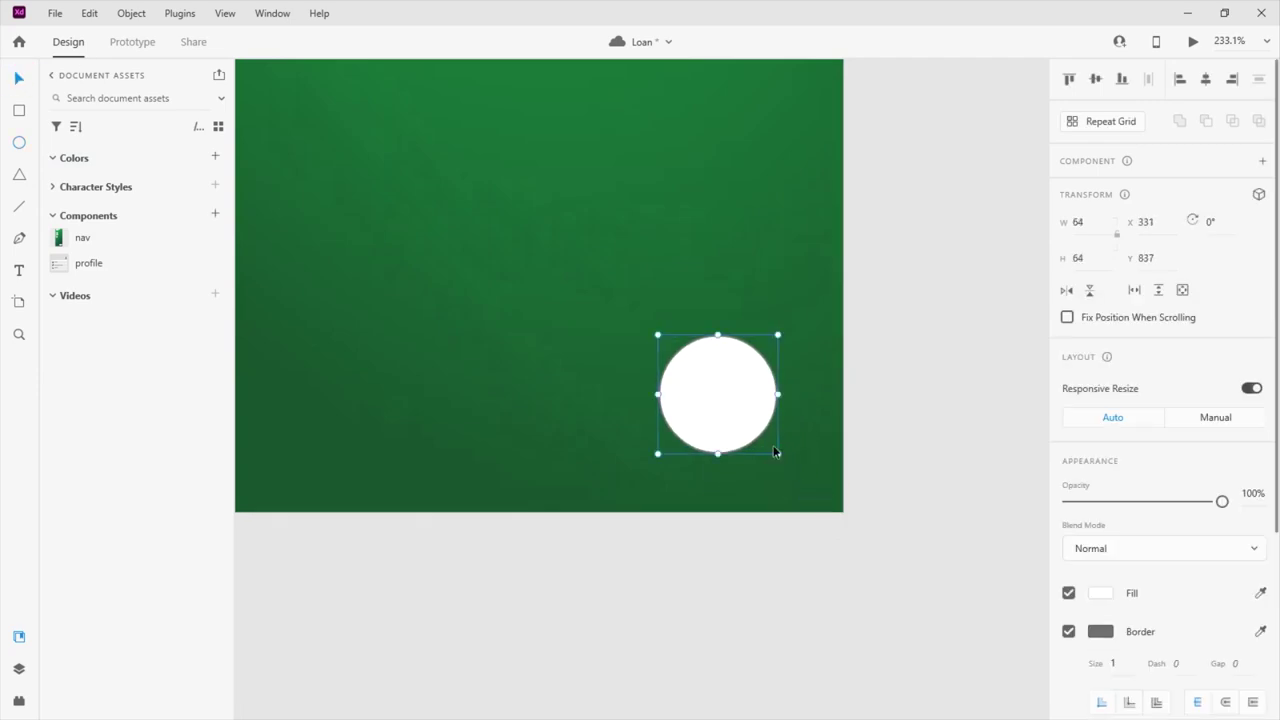
pyautogui.scroll(-5, 774, 460)
pyautogui.scroll(4, 763, 463)
pyautogui.scroll(-4, 763, 463)
pyautogui.scroll(3, 758, 490)
pyautogui.moveTo(740, 441); pyautogui.dragTo(768, 465)
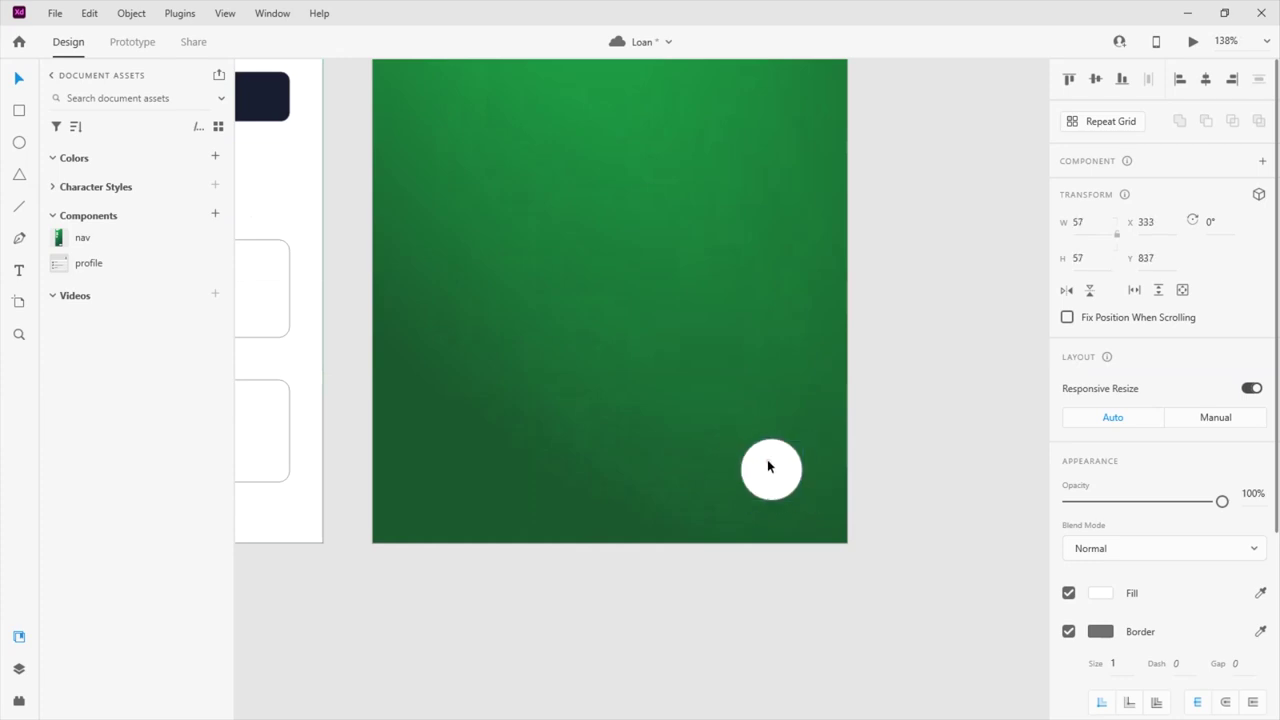
pyautogui.click(1068, 631)
# Reselect the white circle, show the document's saved colours, and switch to the icon website
pyautogui.scroll(-3, 1085, 600)
pyautogui.click(951, 537)
pyautogui.click(771, 469)
pyautogui.click(91, 160)
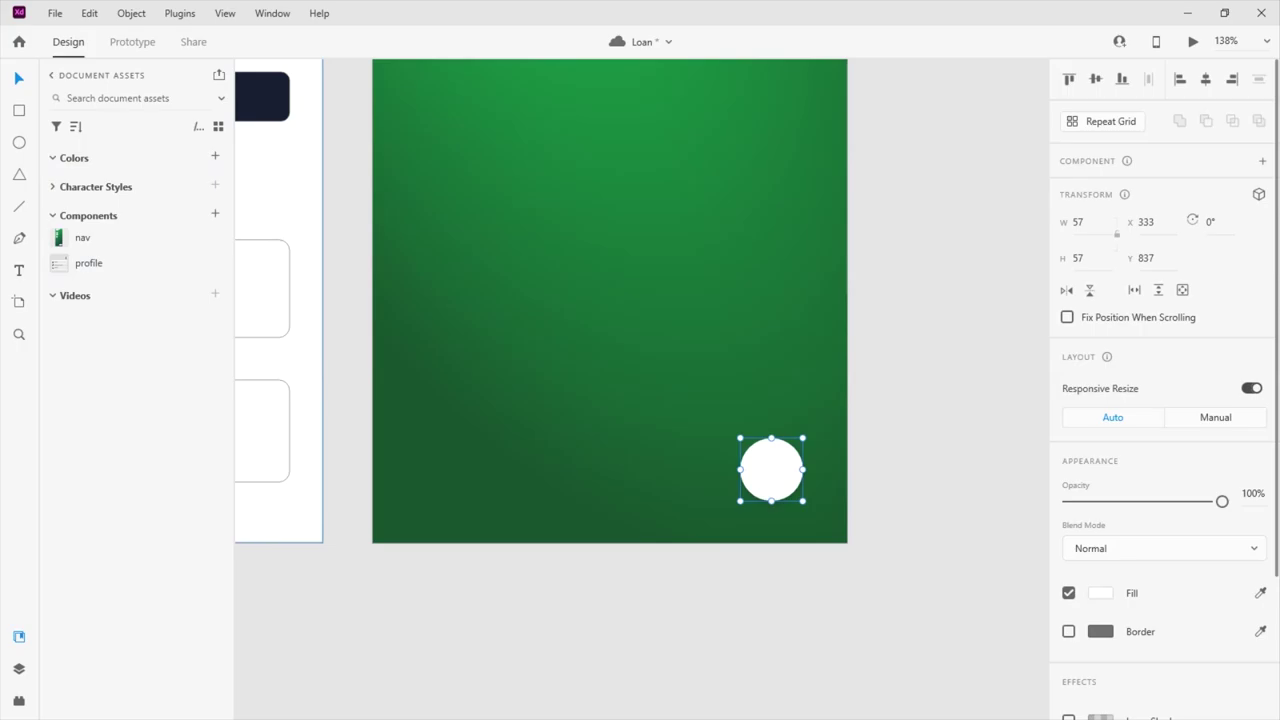
pyautogui.hotkey('alt', 'Tab')
pyautogui.scroll(2, 397, 246)
# Search Font Awesome for 'wri', open the file-pen icon, and paste it into the Loan design
pyautogui.doubleClick(349, 208)
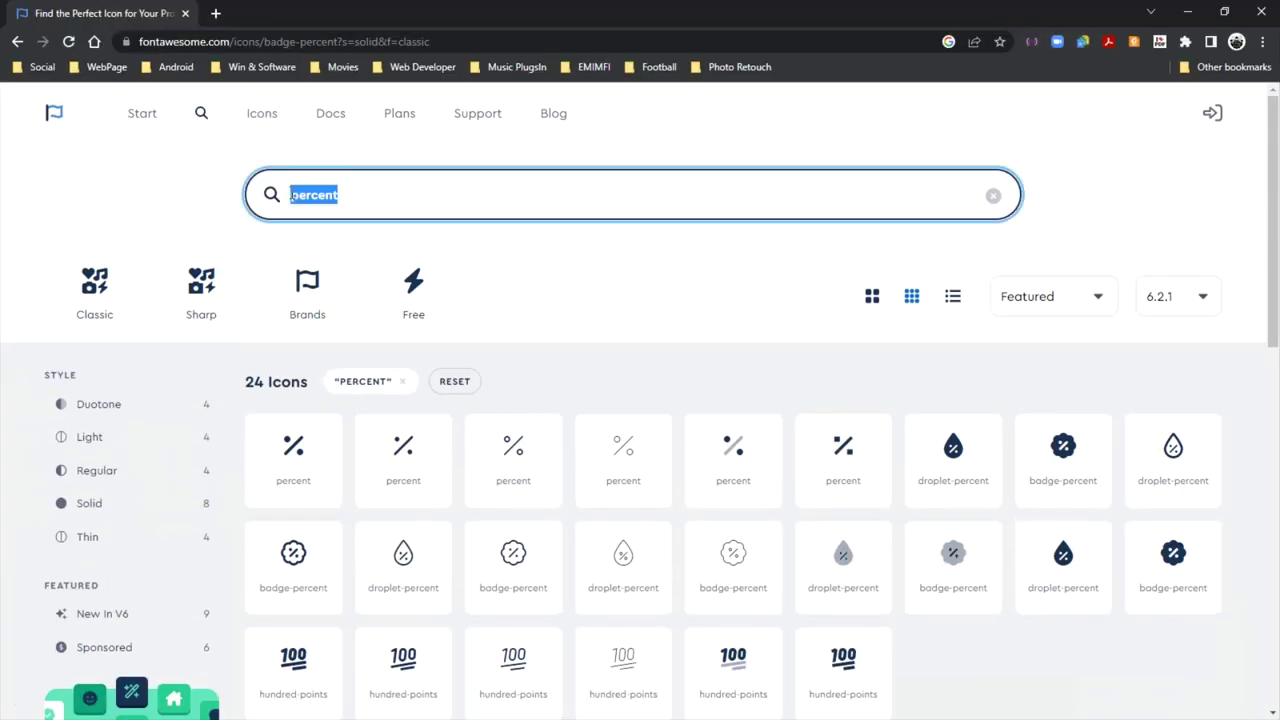
pyautogui.write('wri')
pyautogui.scroll(-2, 667, 453)
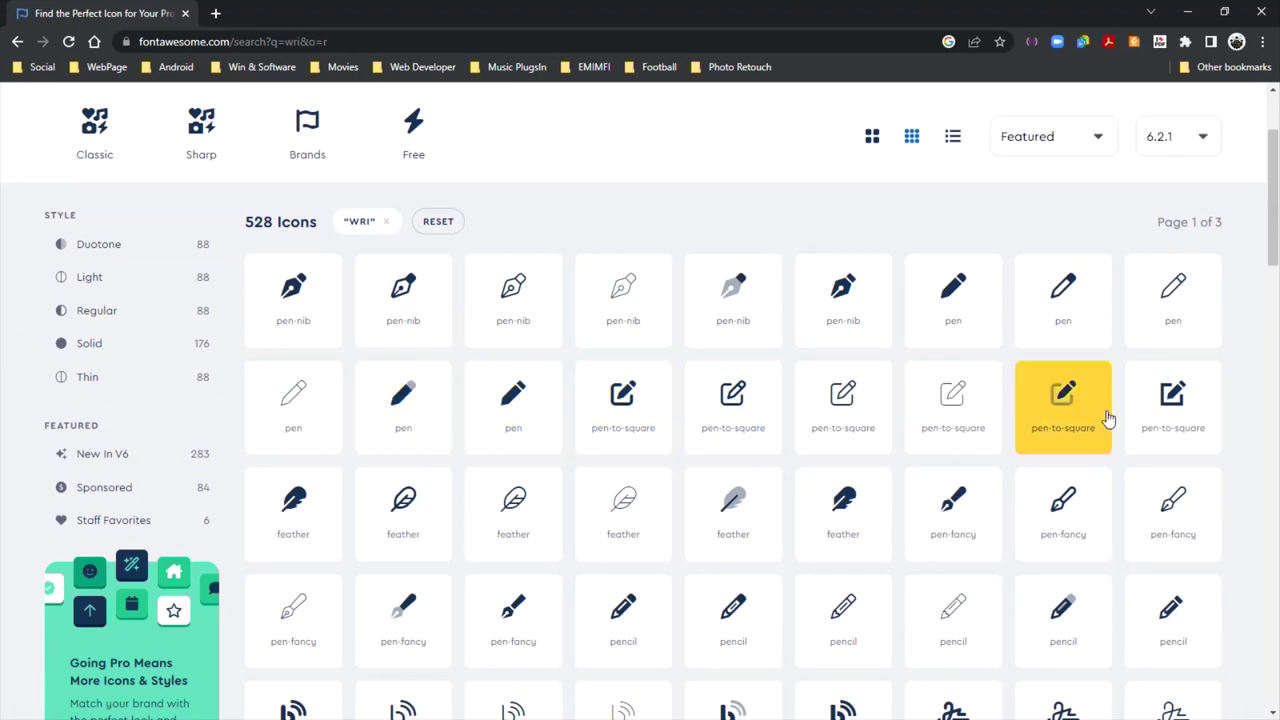
pyautogui.scroll(-3, 957, 323)
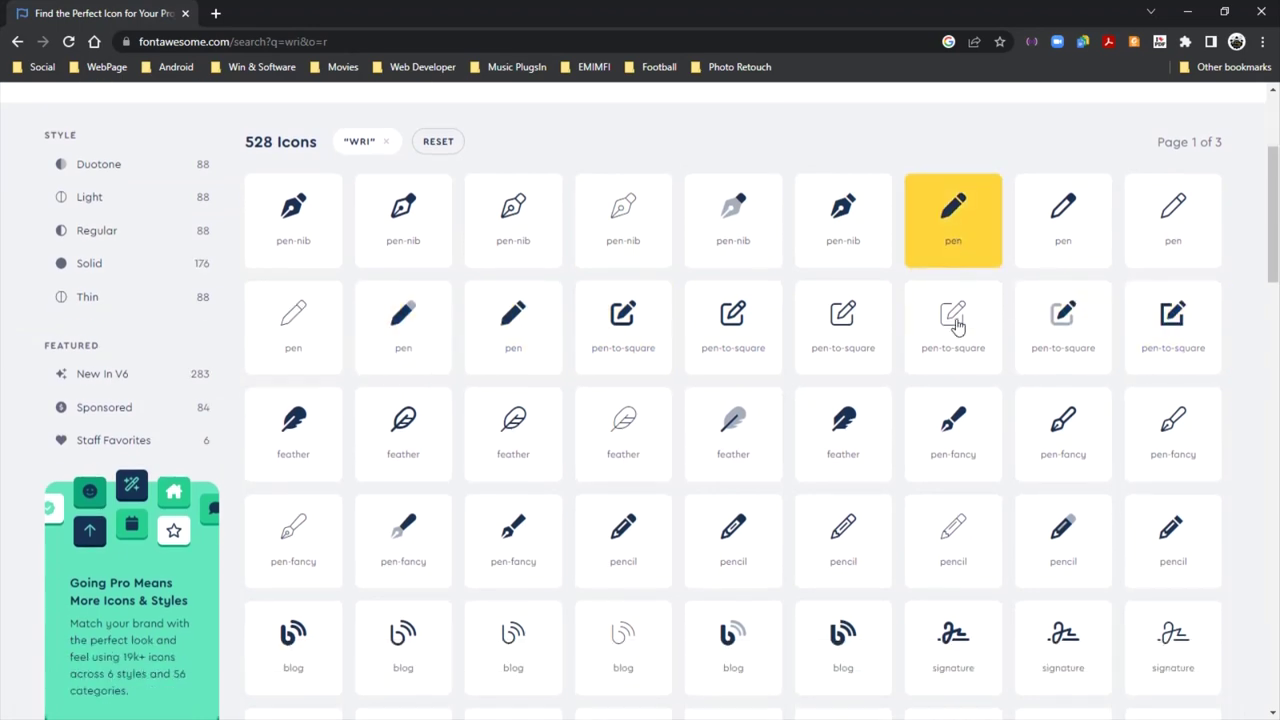
pyautogui.scroll(-10, 957, 328)
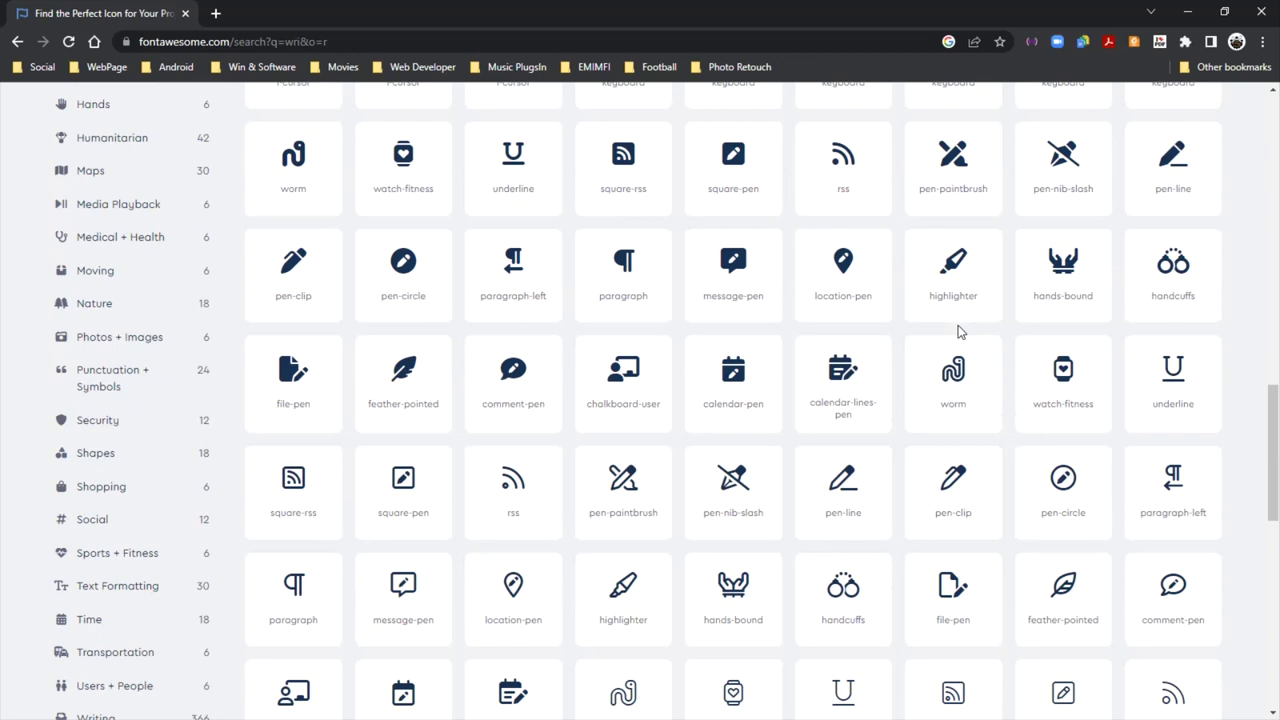
pyautogui.click(332, 378)
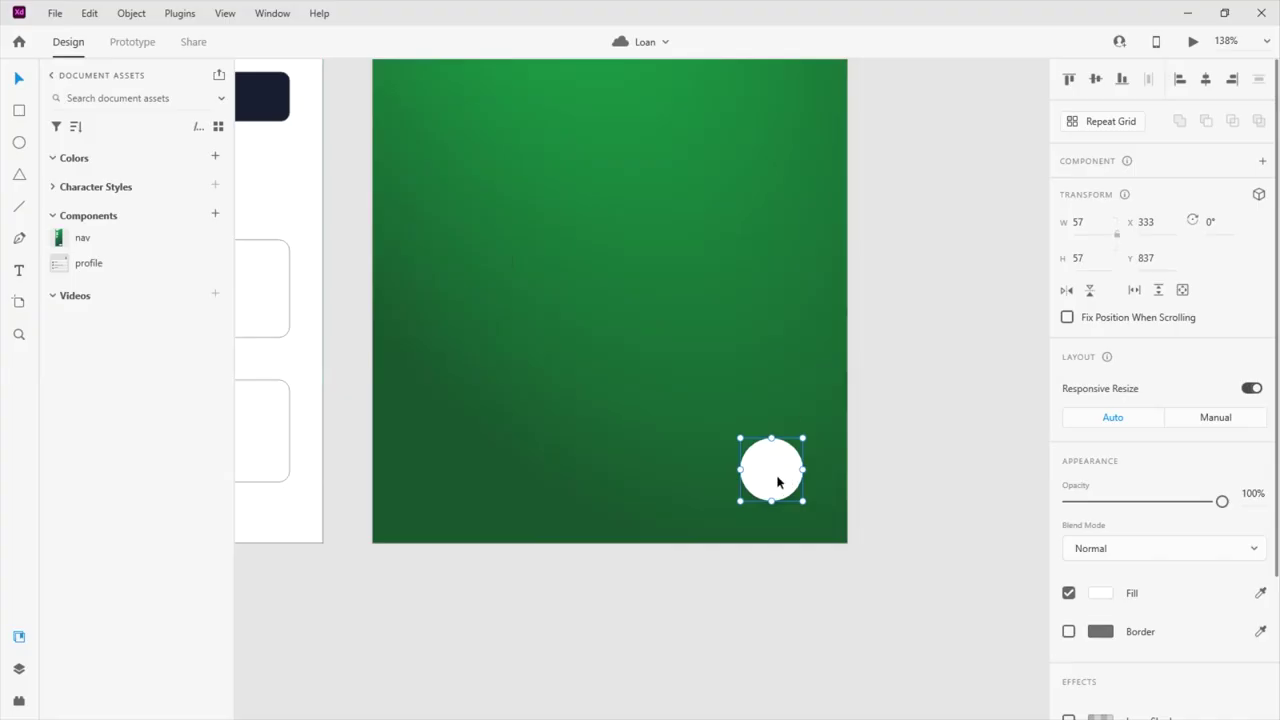
pyautogui.hotkey('ctrl', 'v')
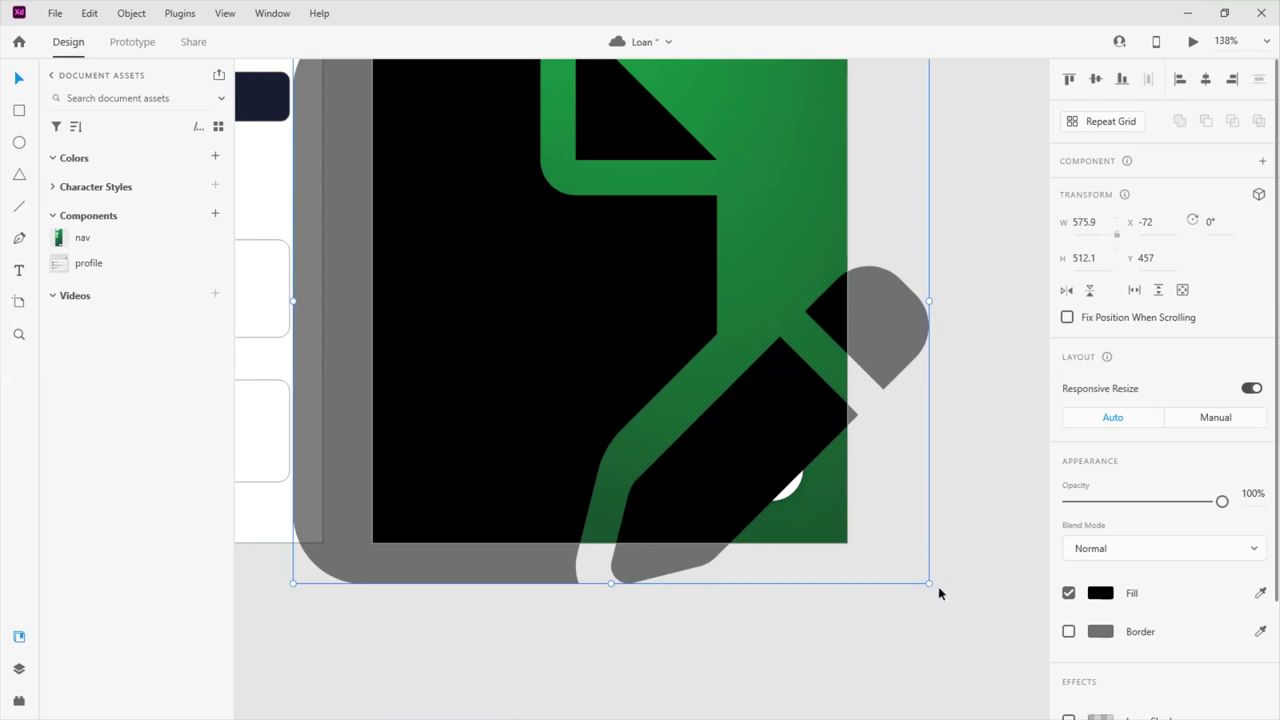
# Shrink the file-pen icon to about 36.56 × 32.51 and centre it inside the white circle
pyautogui.moveTo(928, 583); pyautogui.dragTo(790, 470)
pyautogui.scroll(5, 784, 504)
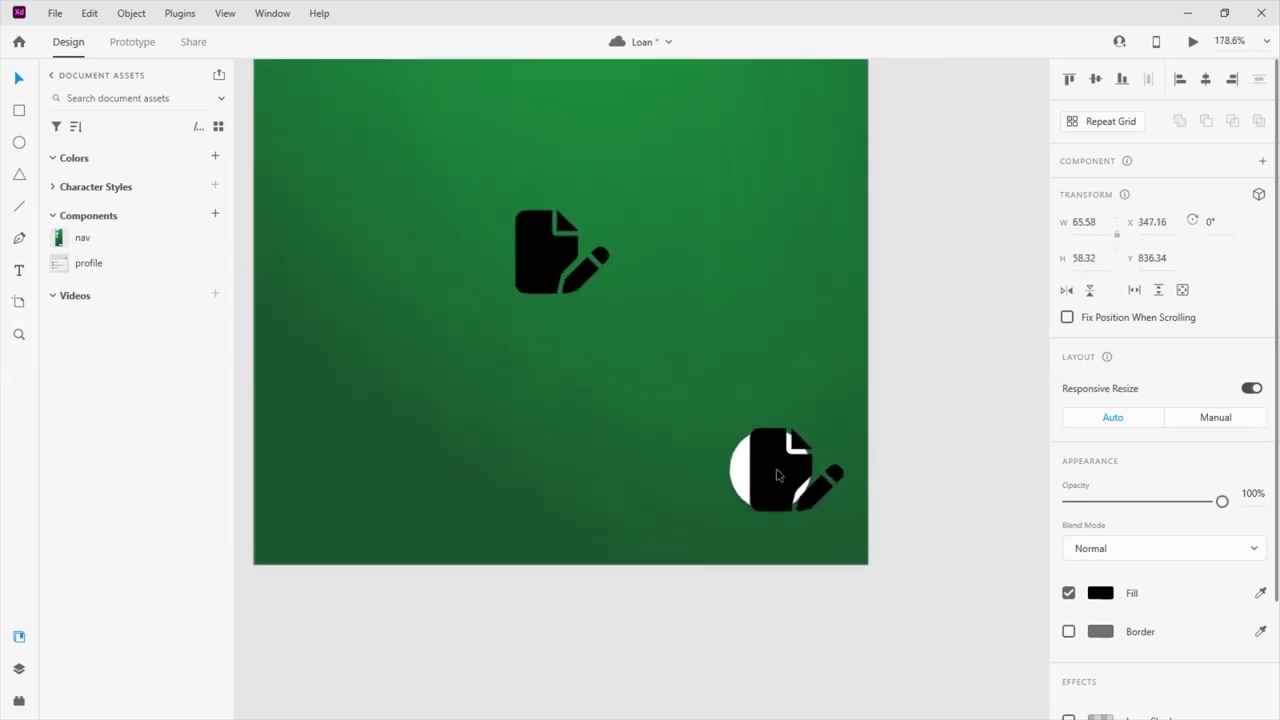
pyautogui.click(385, 125)
pyautogui.moveTo(385, 125); pyautogui.dragTo(823, 591)
pyautogui.moveTo(760, 557); pyautogui.dragTo(757, 564)
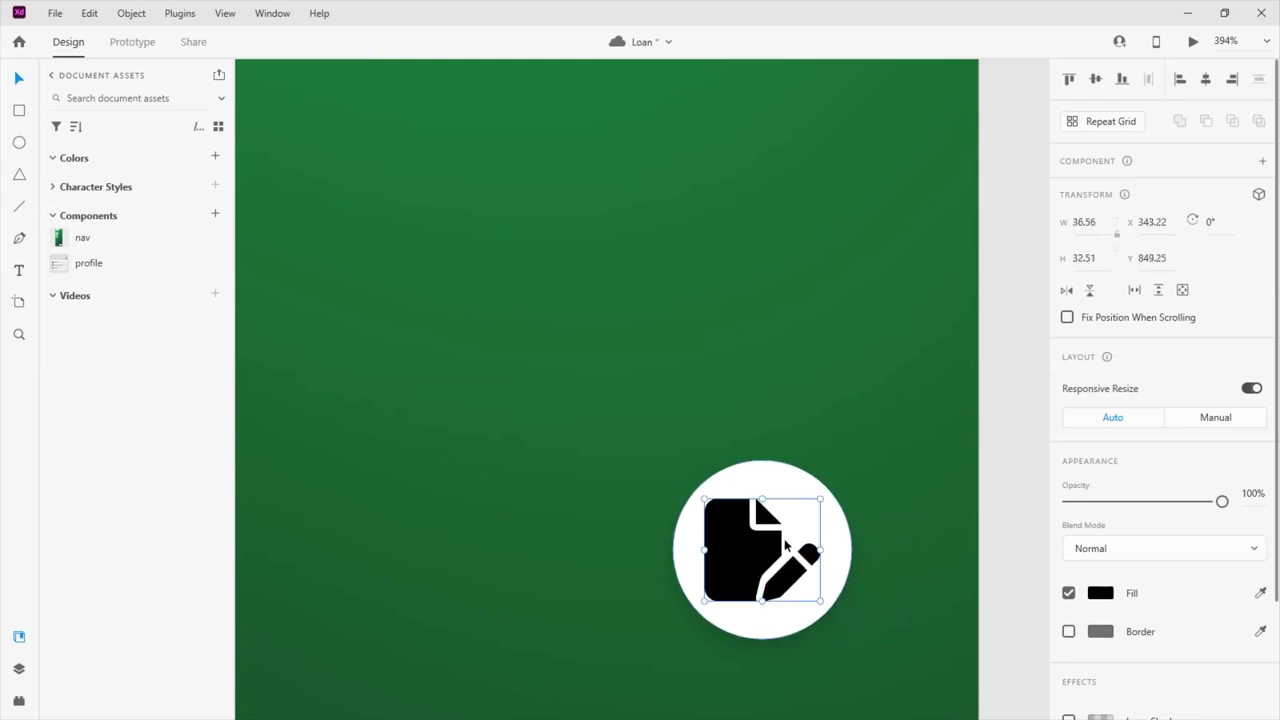
# Recolour the icon green by sampling a fill colour from the canvas
pyautogui.click(1099, 597)
pyautogui.click(899, 693)
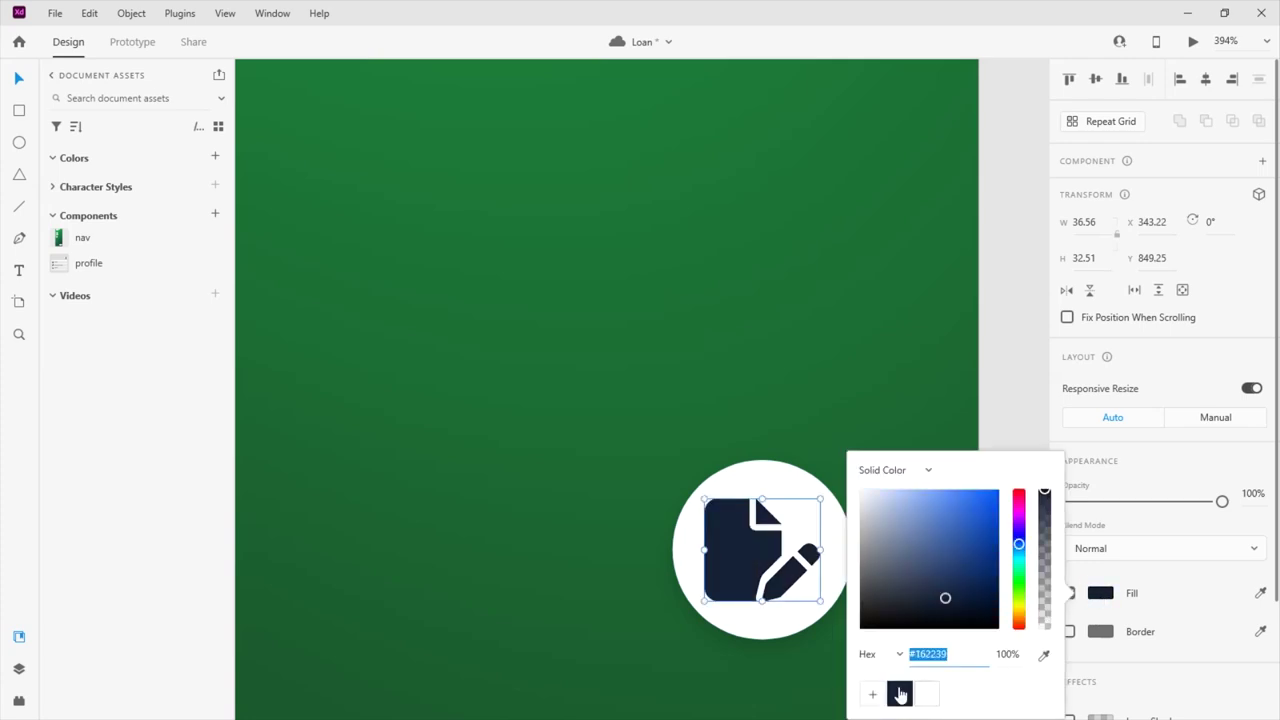
pyautogui.click(1044, 654)
pyautogui.click(821, 446)
pyautogui.click(835, 411)
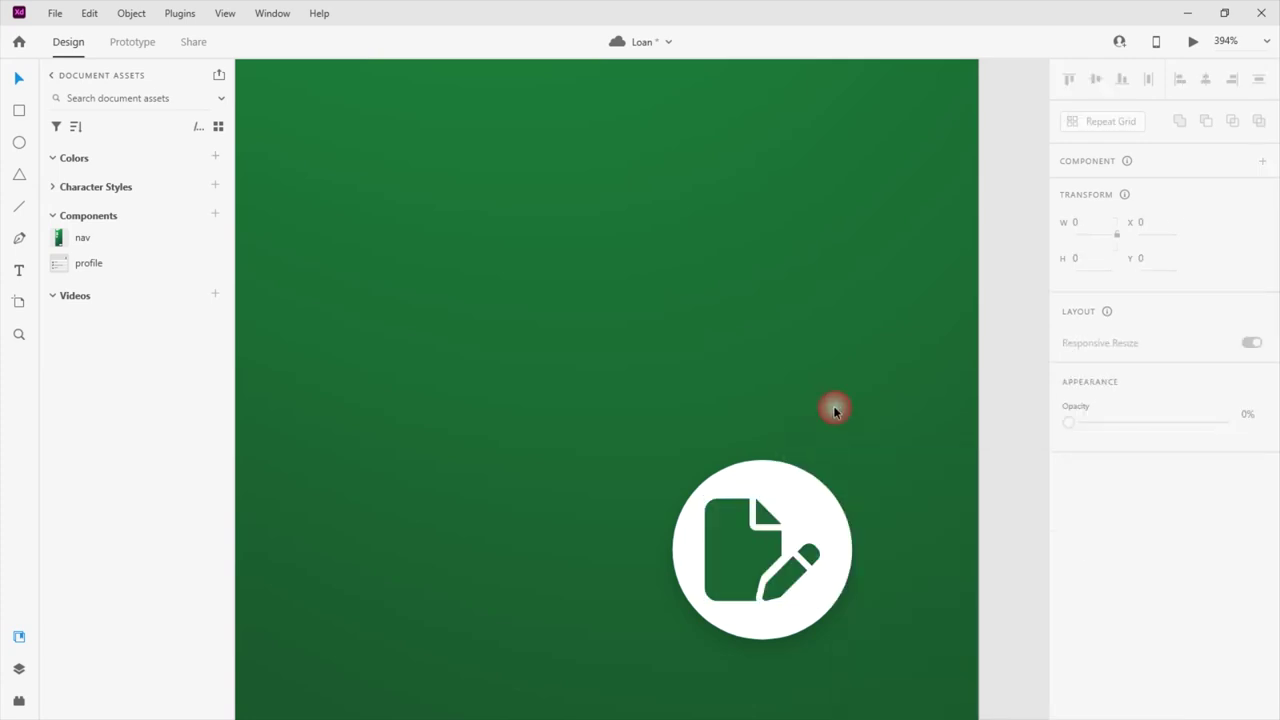
# Select the circle with its icon and nudge the button slightly upward
pyautogui.scroll(-1, 820, 420)
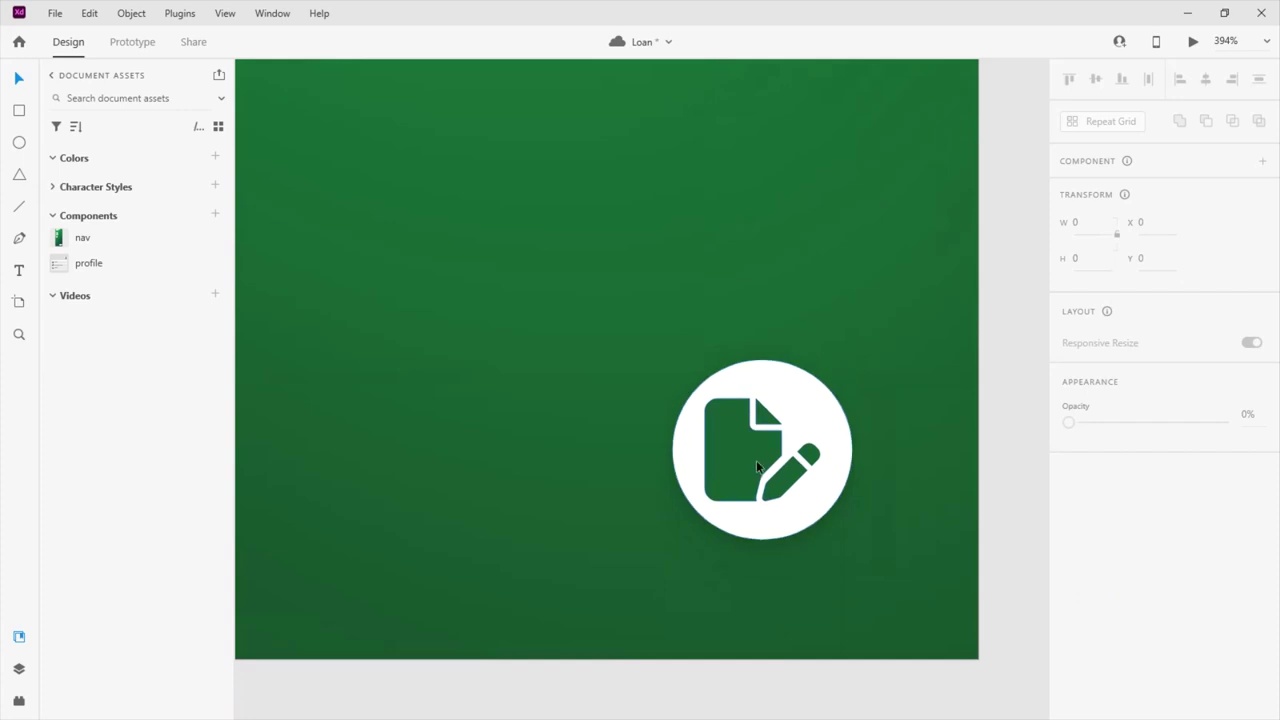
pyautogui.click(800, 393)
pyautogui.moveTo(800, 393); pyautogui.dragTo(772, 369)
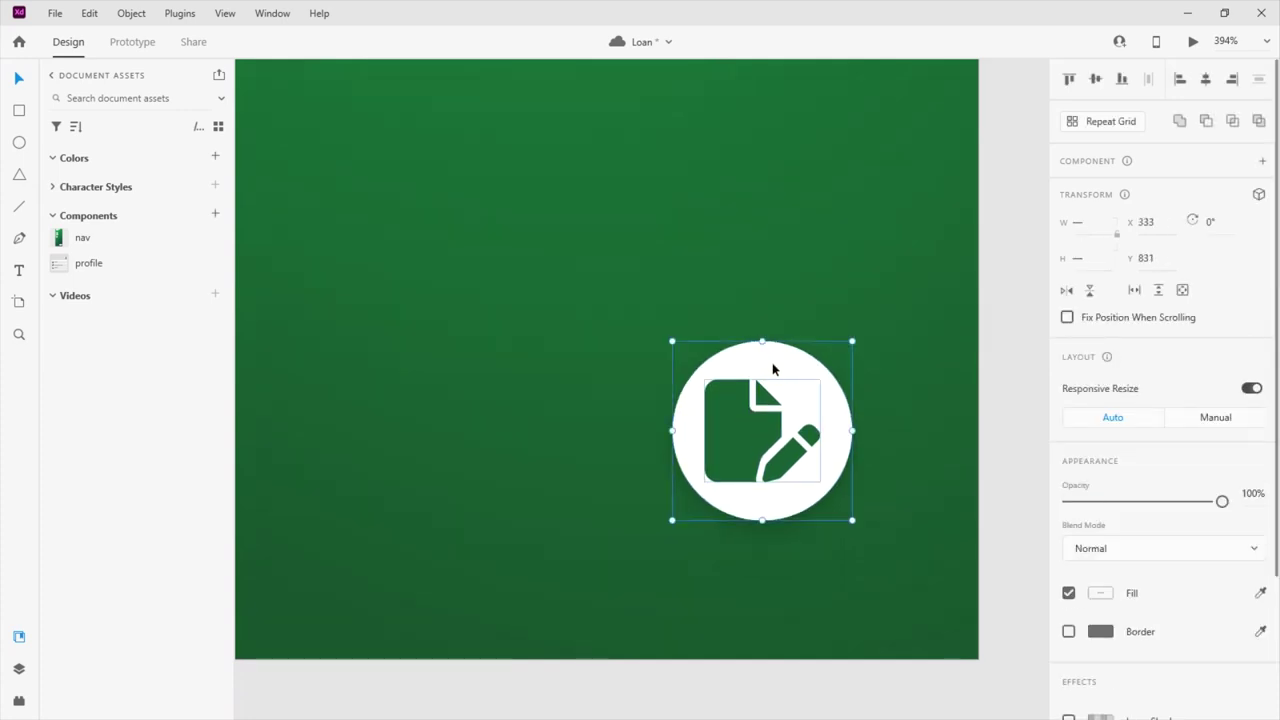
pyautogui.click(18, 270)
pyautogui.click(686, 570)
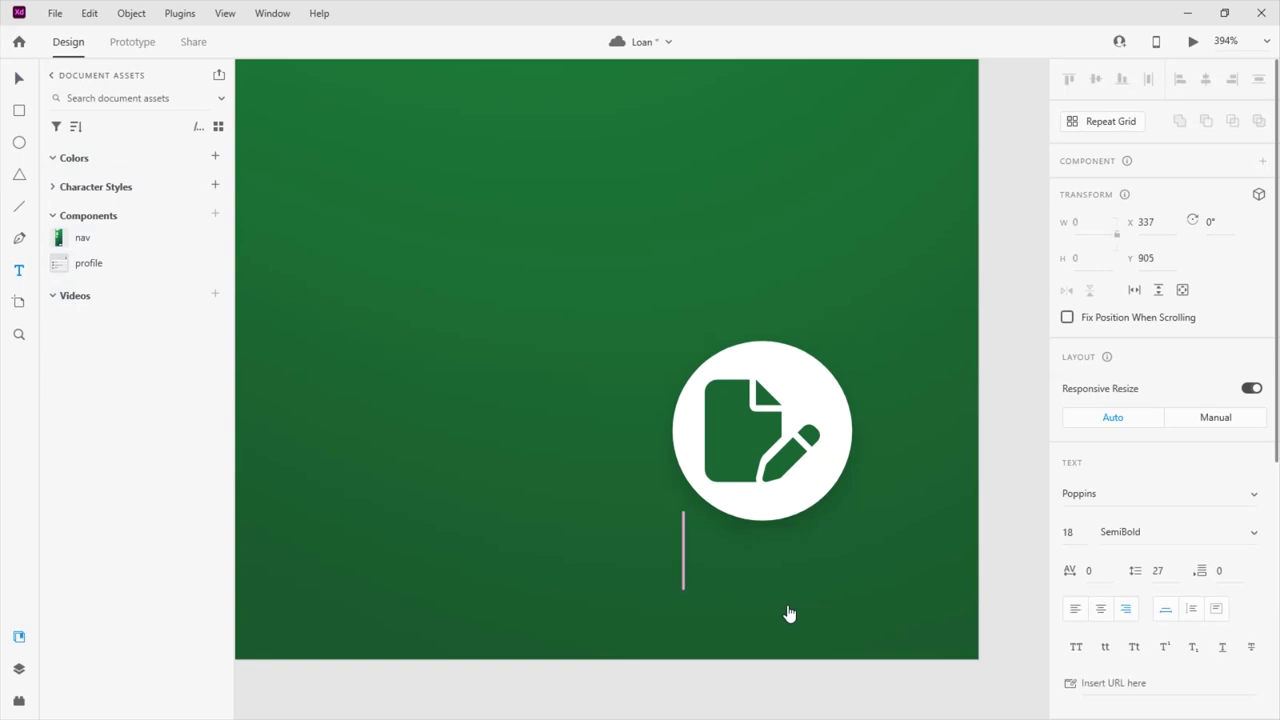
# Type a 'Kyc' label, make it white, and move it under the circle
pyautogui.write('Kyc')
pyautogui.click(18, 78)
pyautogui.scroll(-5, 1100, 520)
pyautogui.click(1100, 475)
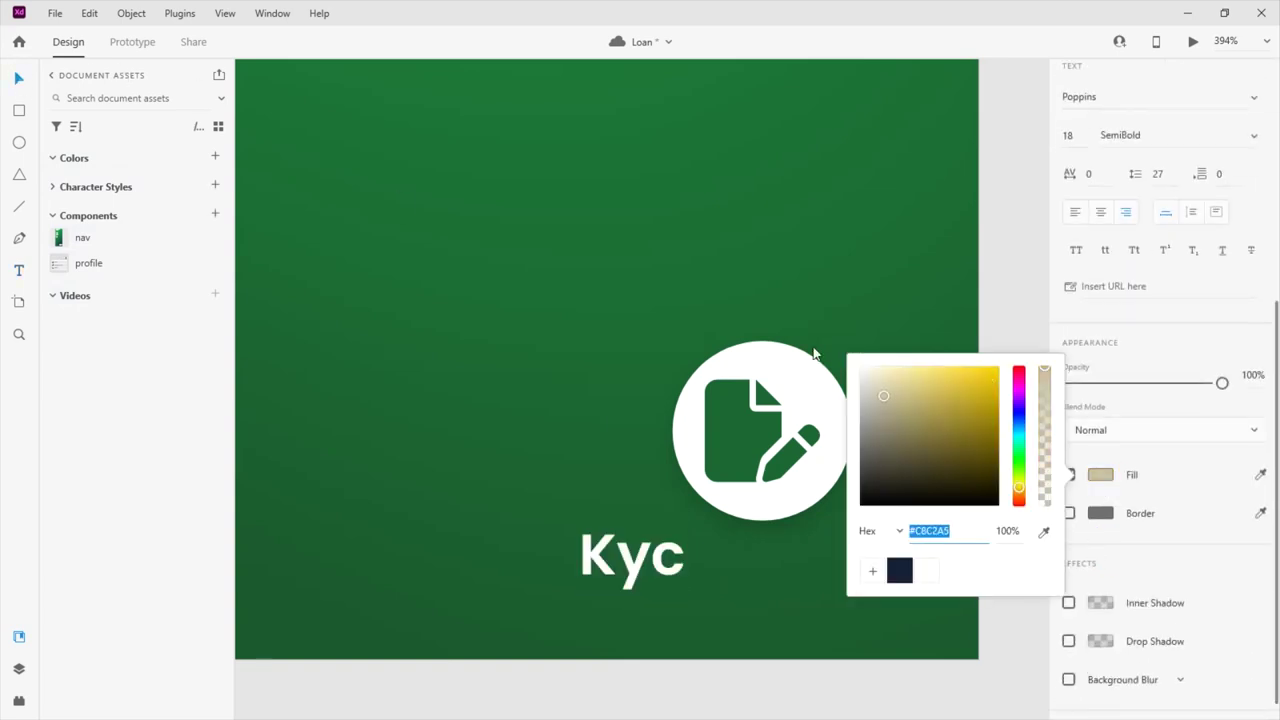
pyautogui.moveTo(631, 555); pyautogui.dragTo(763, 557)
# Set the Kyc label to size 12, Medium weight, and centre it beneath the circle
pyautogui.scroll(-1, 1163, 451)
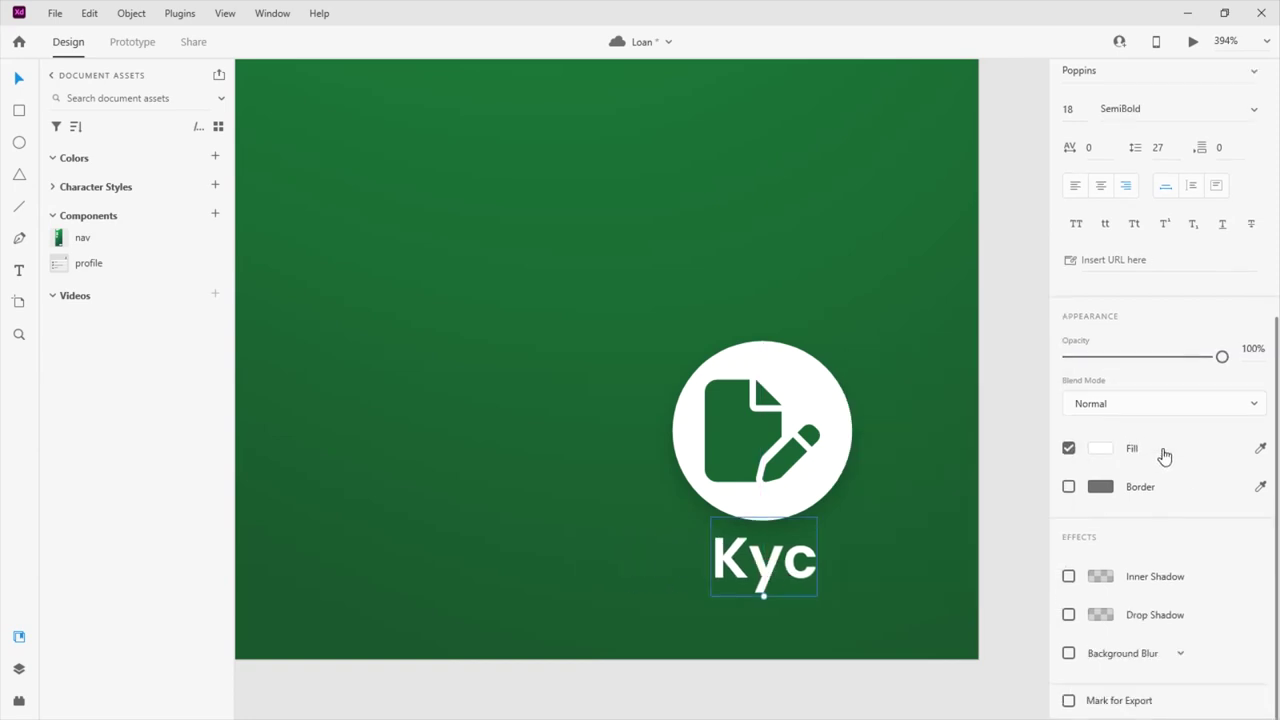
pyautogui.scroll(5, 1131, 446)
pyautogui.click(1066, 531)
pyautogui.write('12')
pyautogui.press('Return')
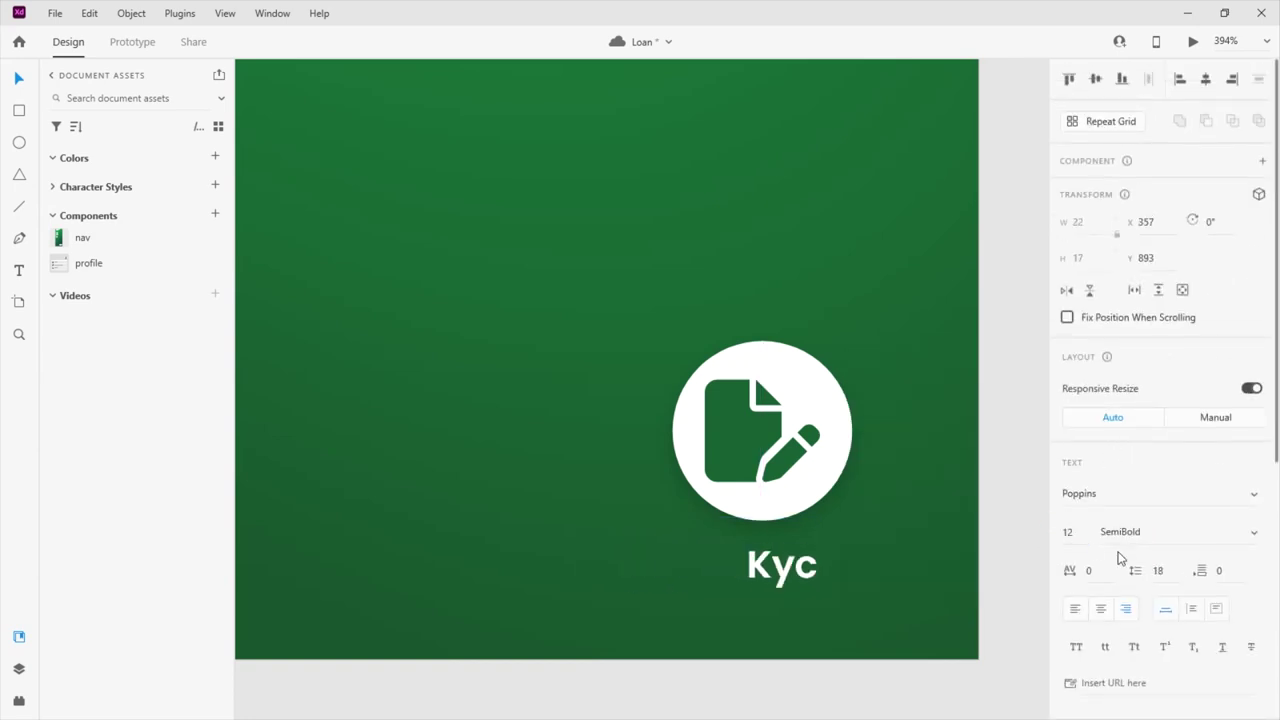
pyautogui.click(1248, 533)
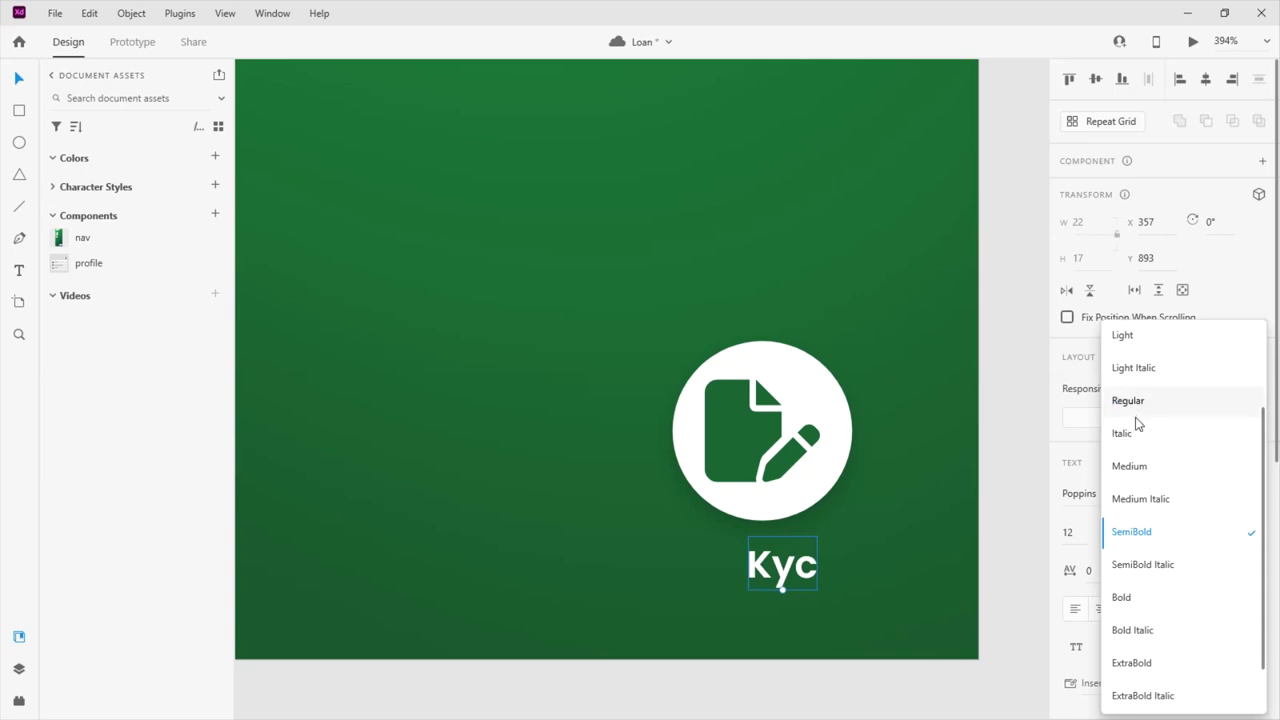
pyautogui.click(1130, 463)
pyautogui.moveTo(782, 577); pyautogui.dragTo(759, 573)
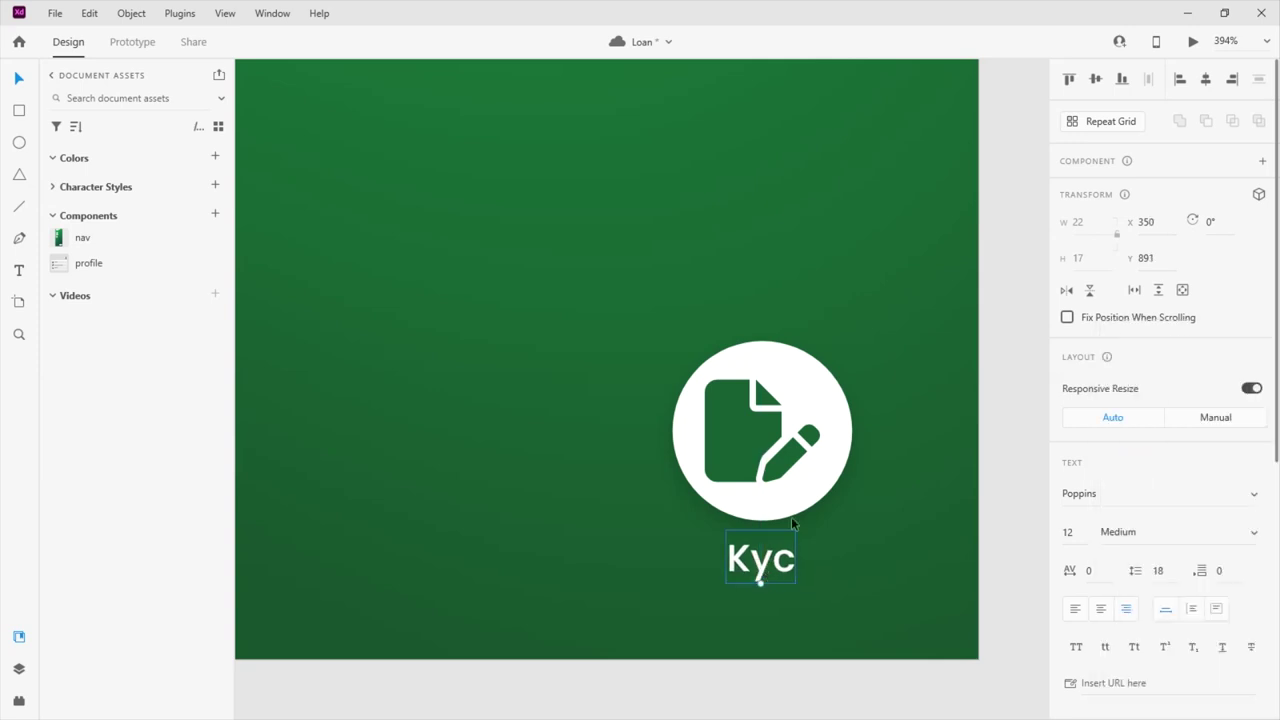
# Group the Kyc label with the circle into one button
pyautogui.keyDown('shift'); pyautogui.click(748, 462); pyautogui.keyUp('shift')
pyautogui.hotkey('ctrl', 'g')
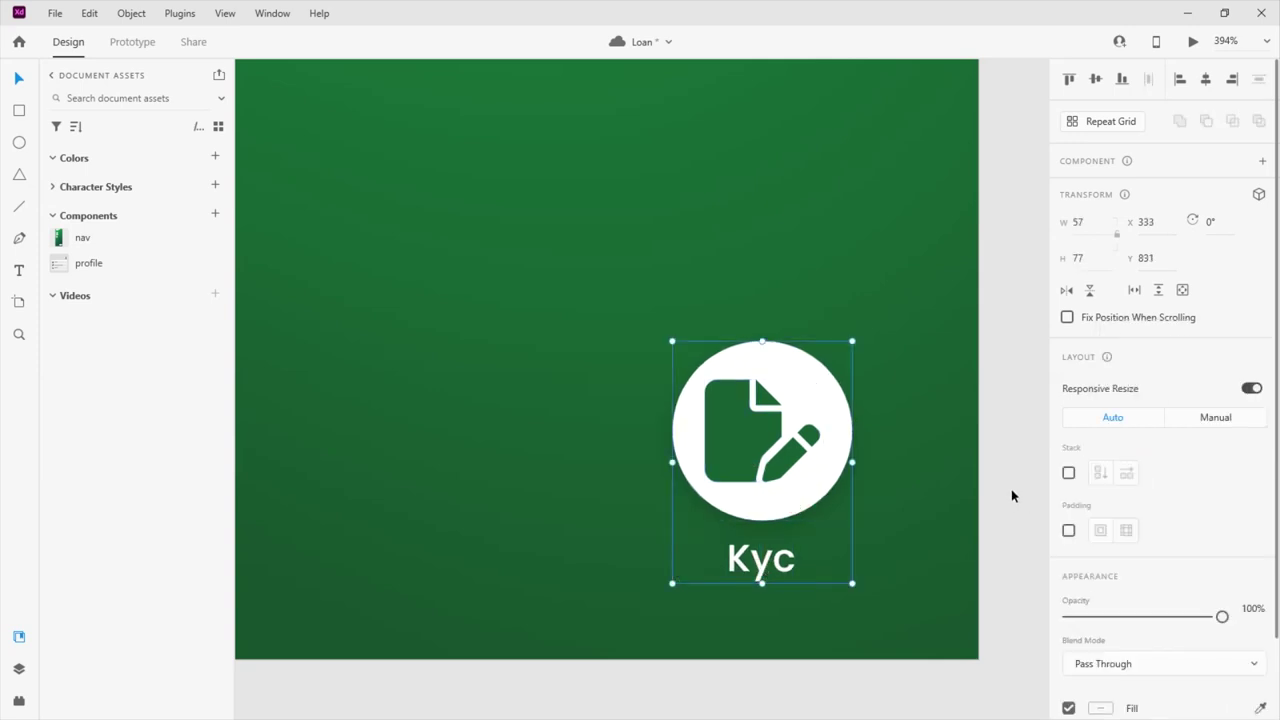
pyautogui.click(1011, 494)
pyautogui.scroll(-5, 800, 463)
pyautogui.scroll(5, 866, 498)
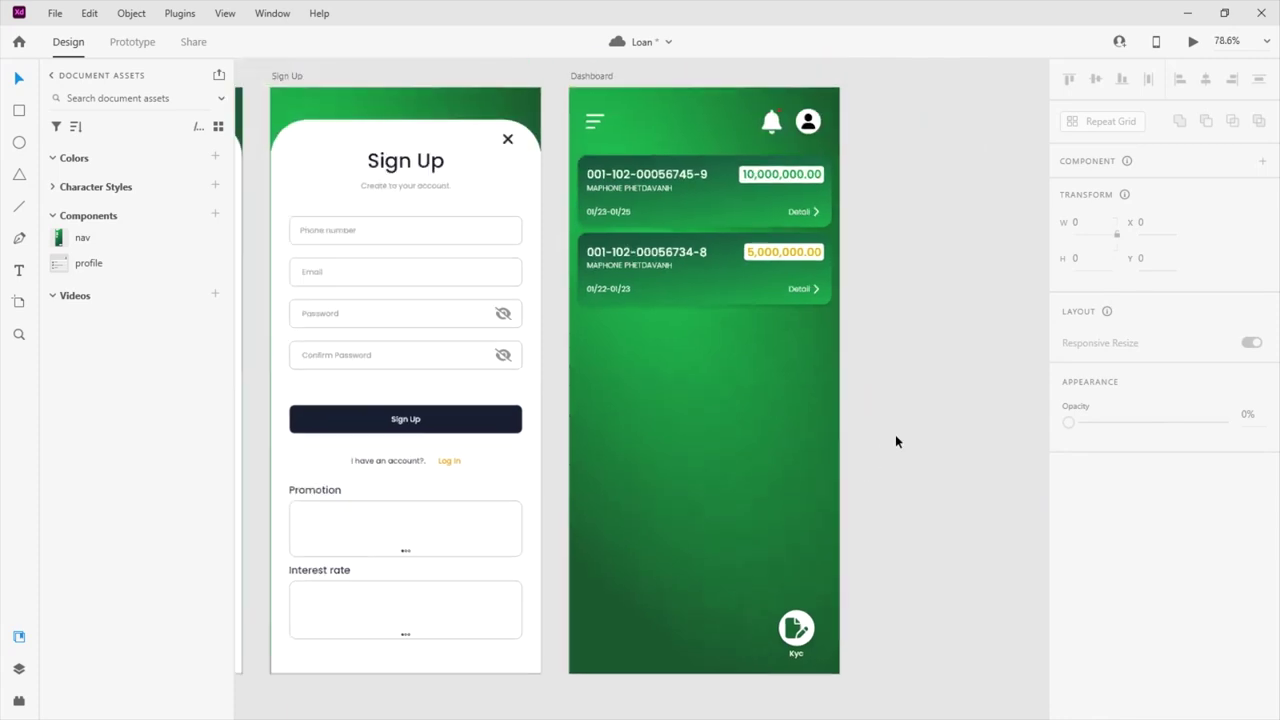
# Zoom to fit the four artboards and launch the Desktop Preview on the KYC load screen
pyautogui.scroll(-2, 895, 434)
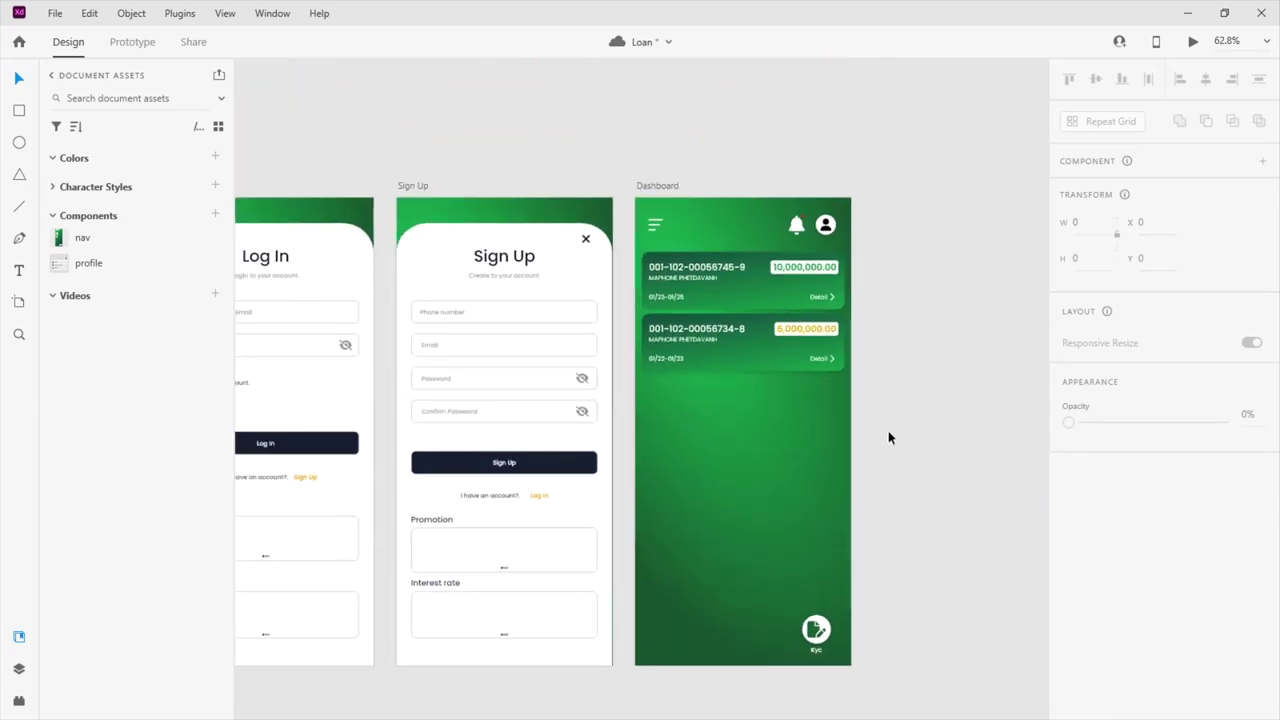
pyautogui.scroll(-2, 931, 421)
pyautogui.scroll(-2, 978, 418)
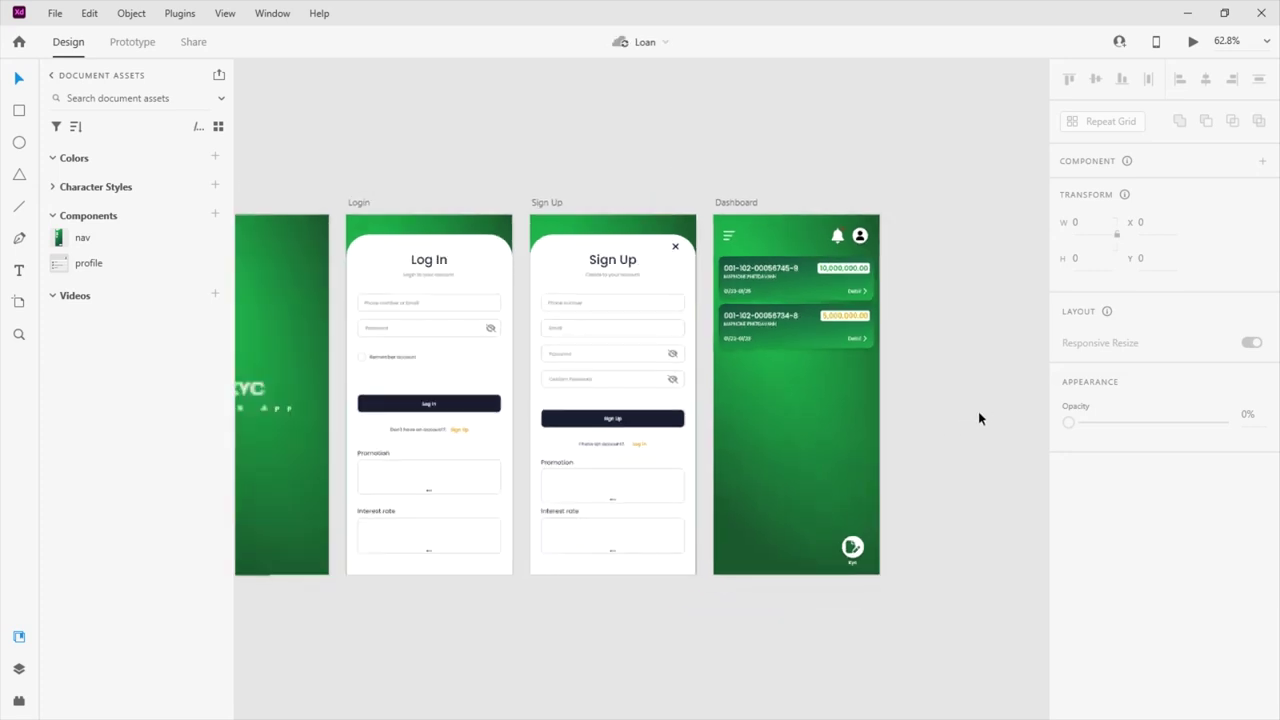
pyautogui.scroll(2, 978, 418)
pyautogui.scroll(-4, 500, 249)
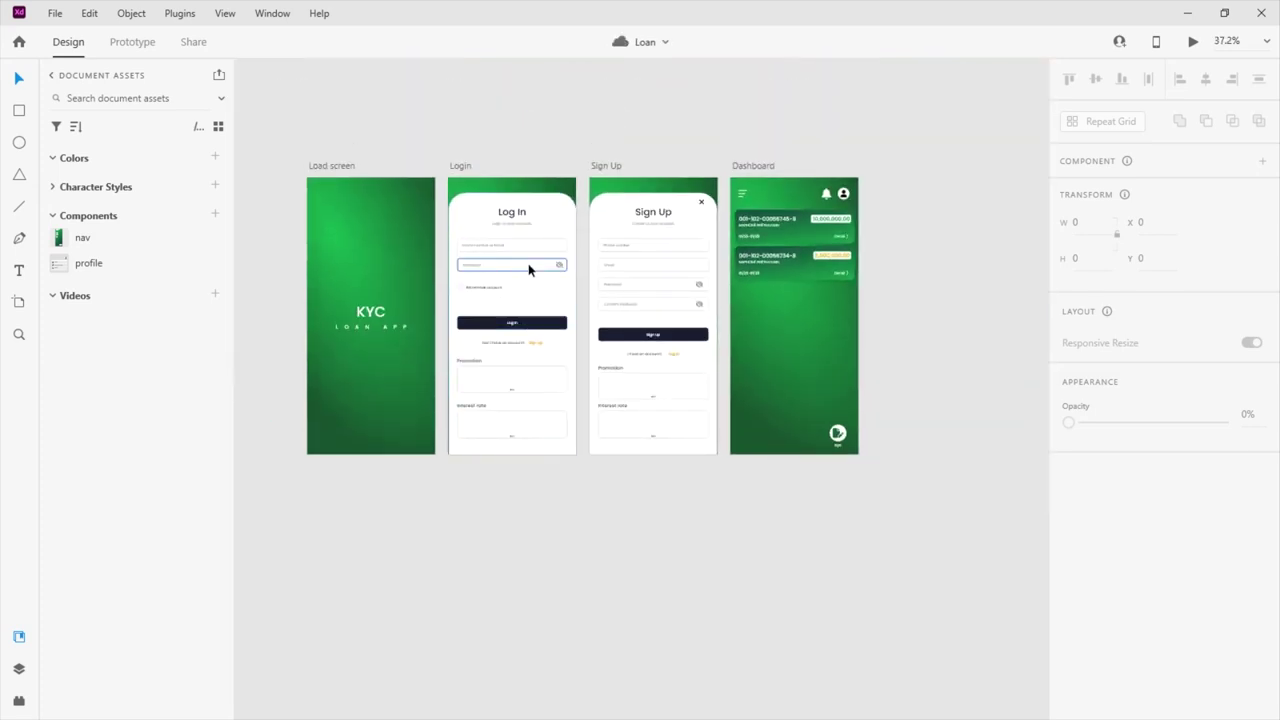
pyautogui.scroll(2, 483, 272)
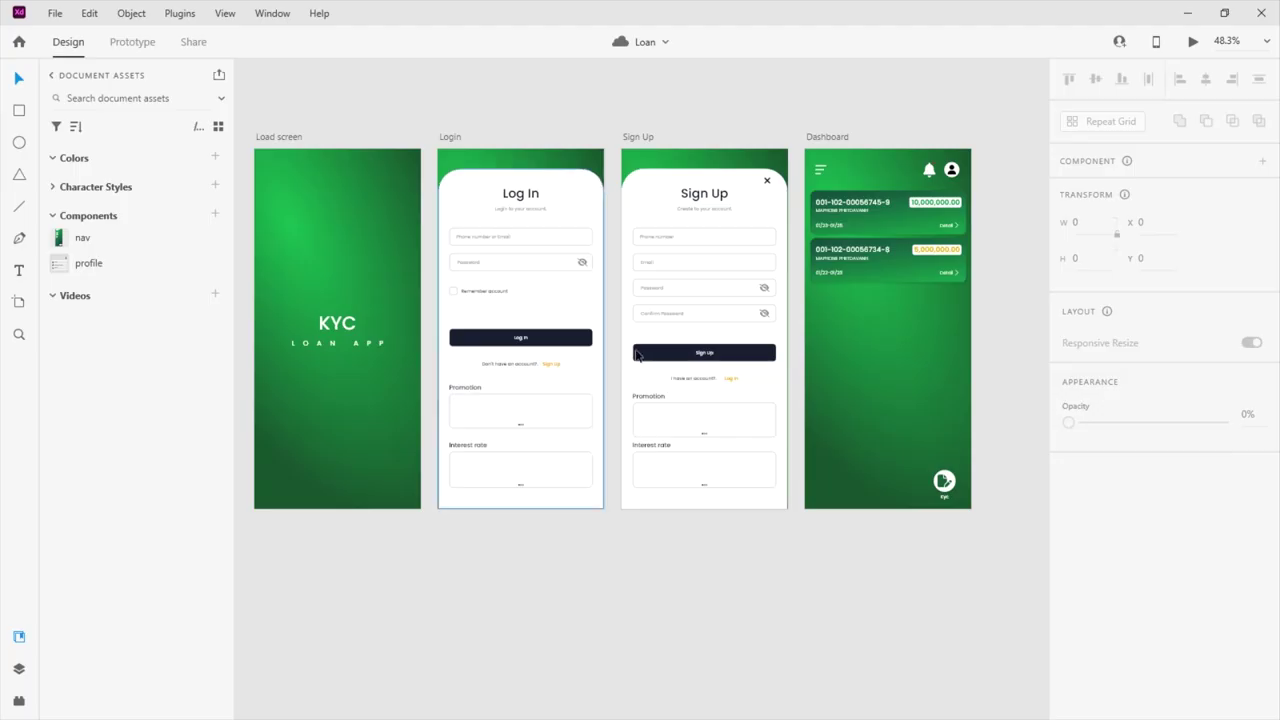
pyautogui.click(1192, 43)
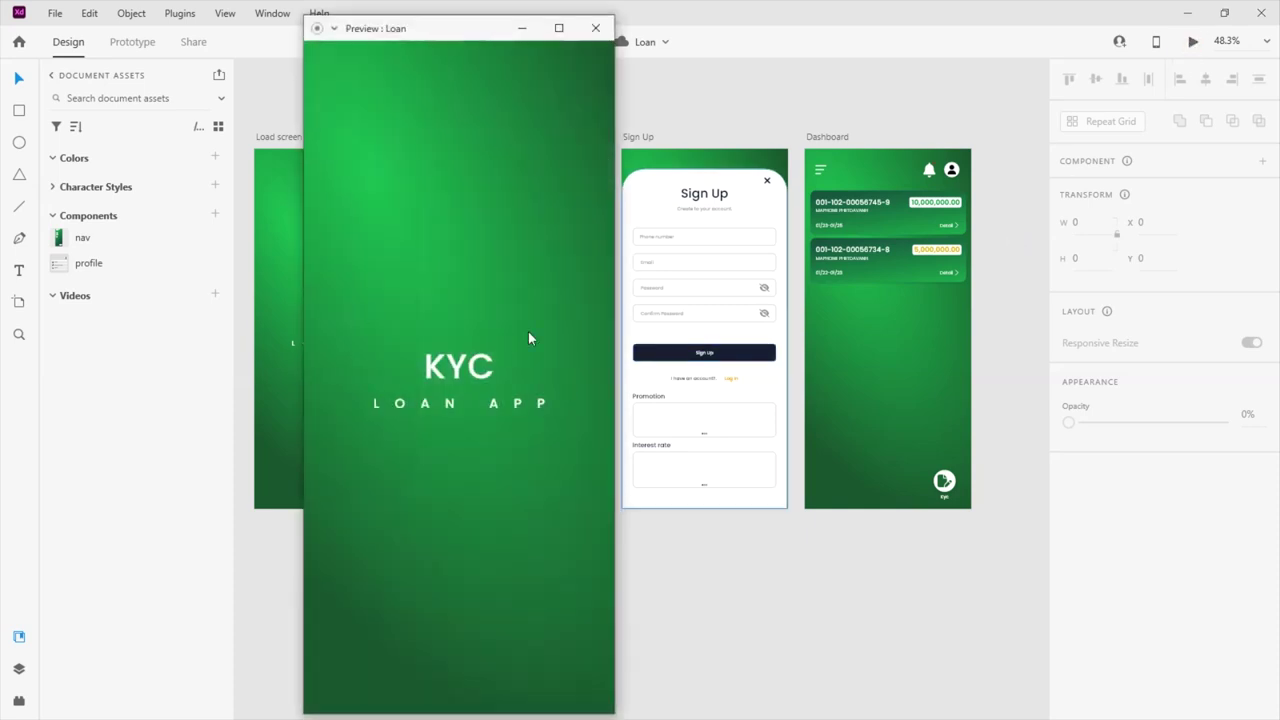
# In preview, try the login fields, visit Sign Up and back, then log in to the Dashboard
pyautogui.moveTo(473, 30); pyautogui.dragTo(663, 25)
pyautogui.click(591, 194)
pyautogui.click(551, 297)
pyautogui.click(707, 438)
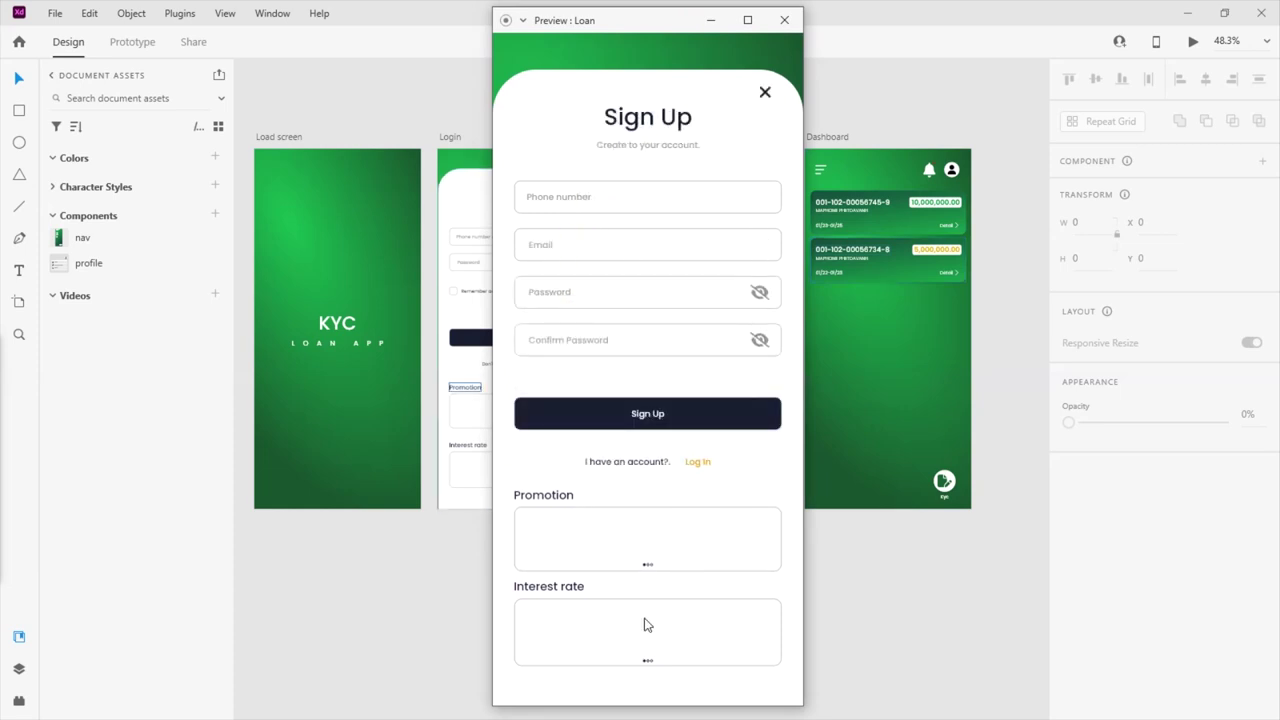
pyautogui.click(766, 95)
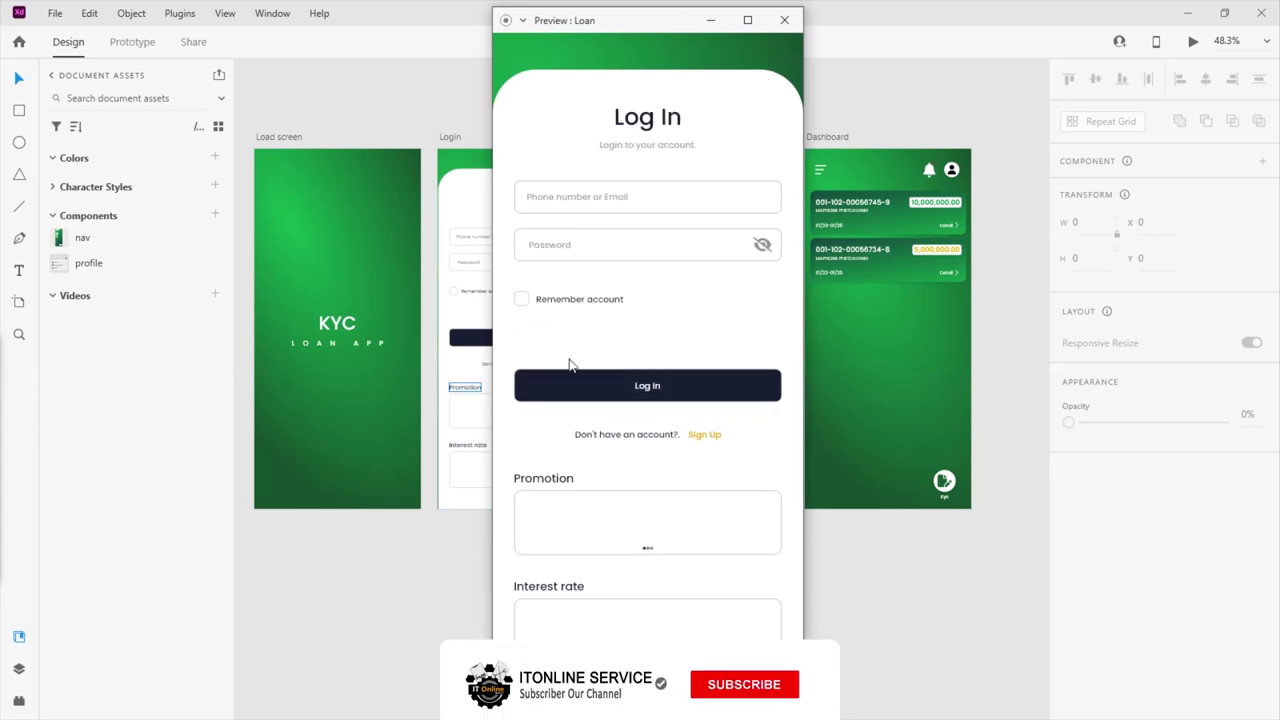
pyautogui.click(677, 396)
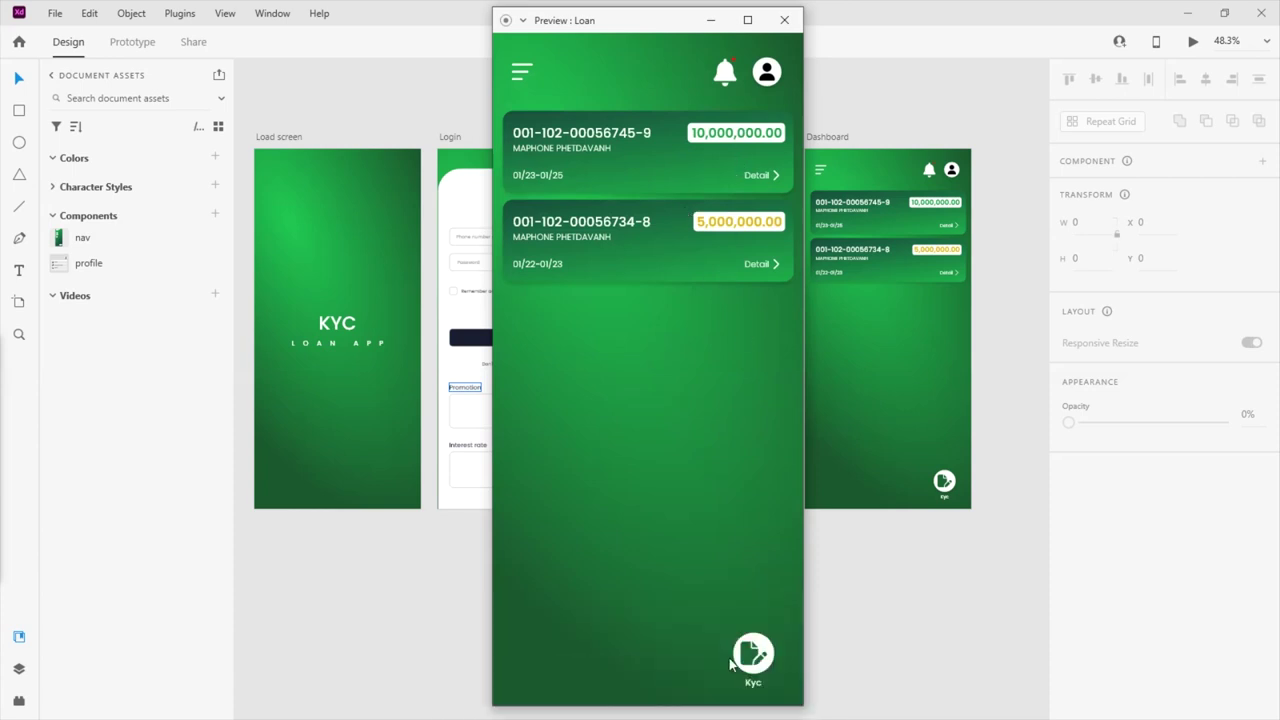
pyautogui.click(768, 76)
pyautogui.click(768, 76)
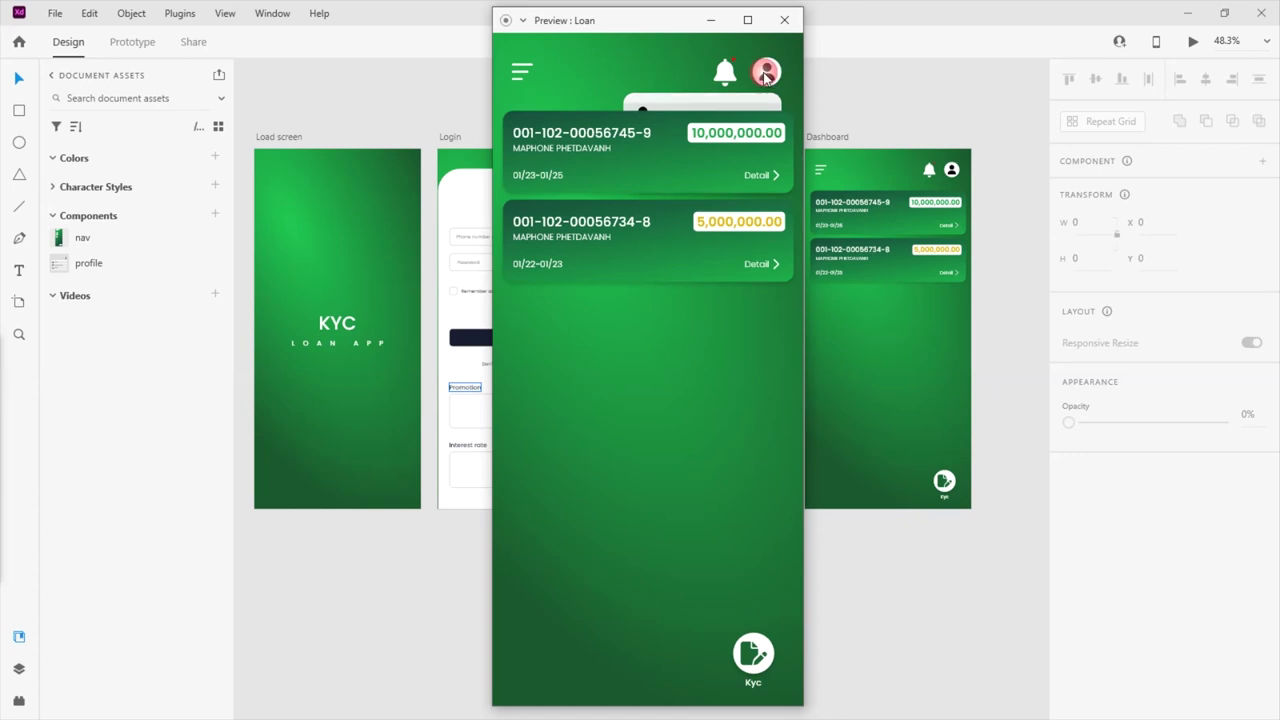
pyautogui.click(768, 76)
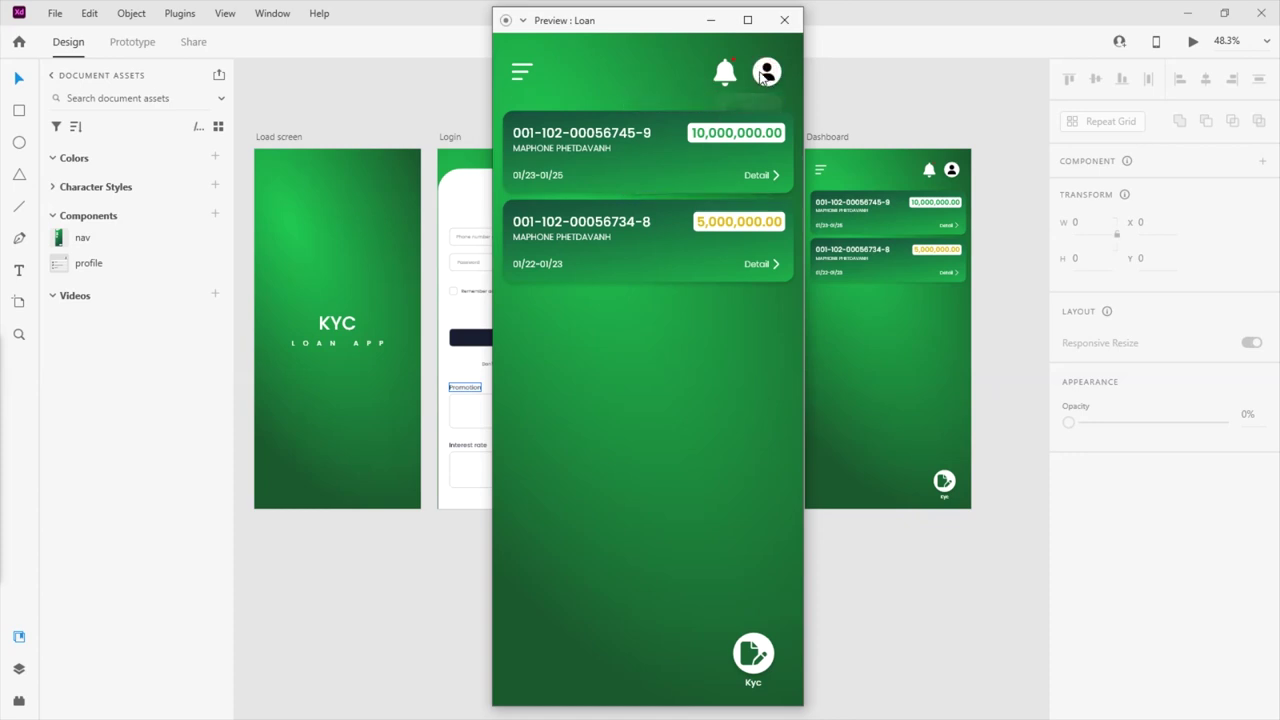
pyautogui.click(521, 70)
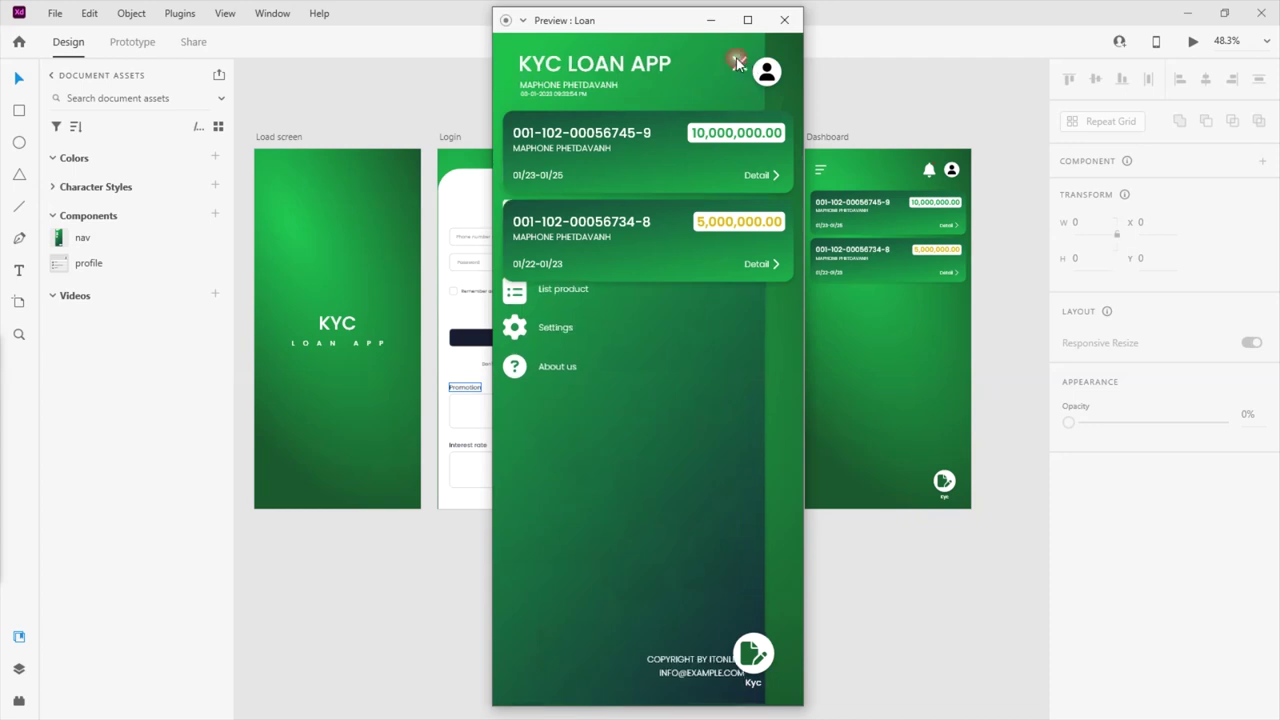
pyautogui.click(787, 28)
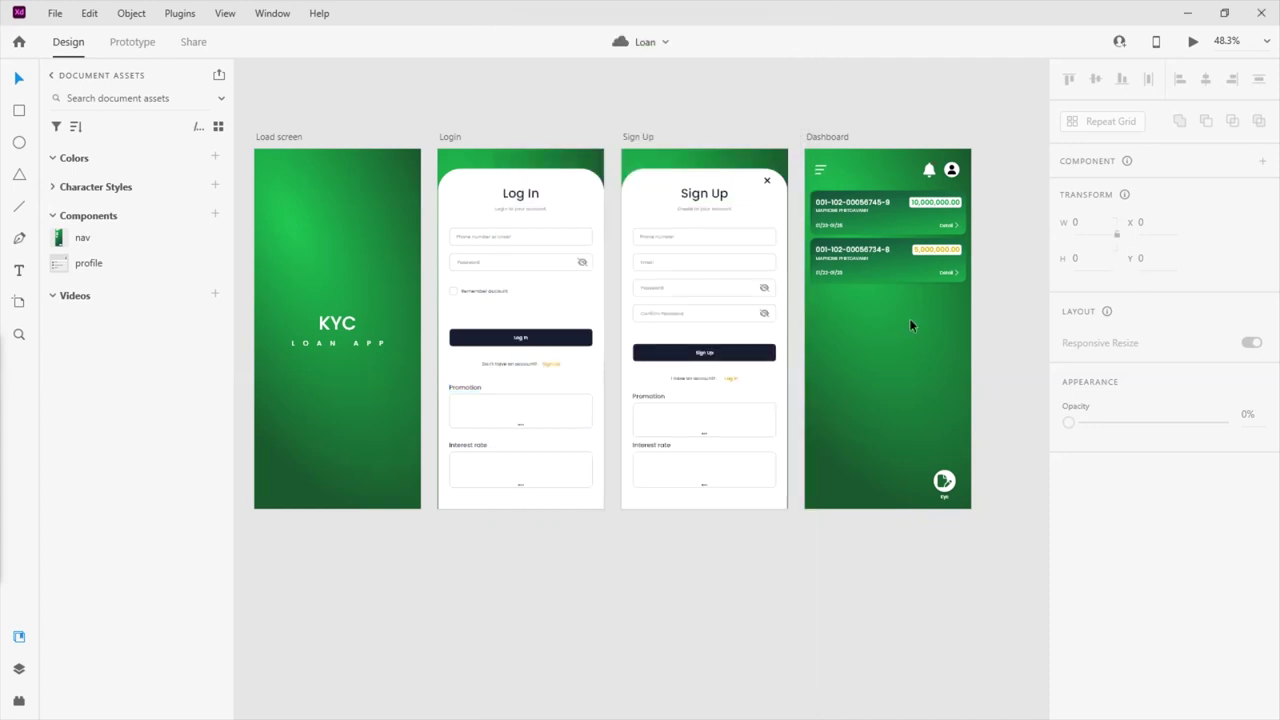
pyautogui.click(904, 220)
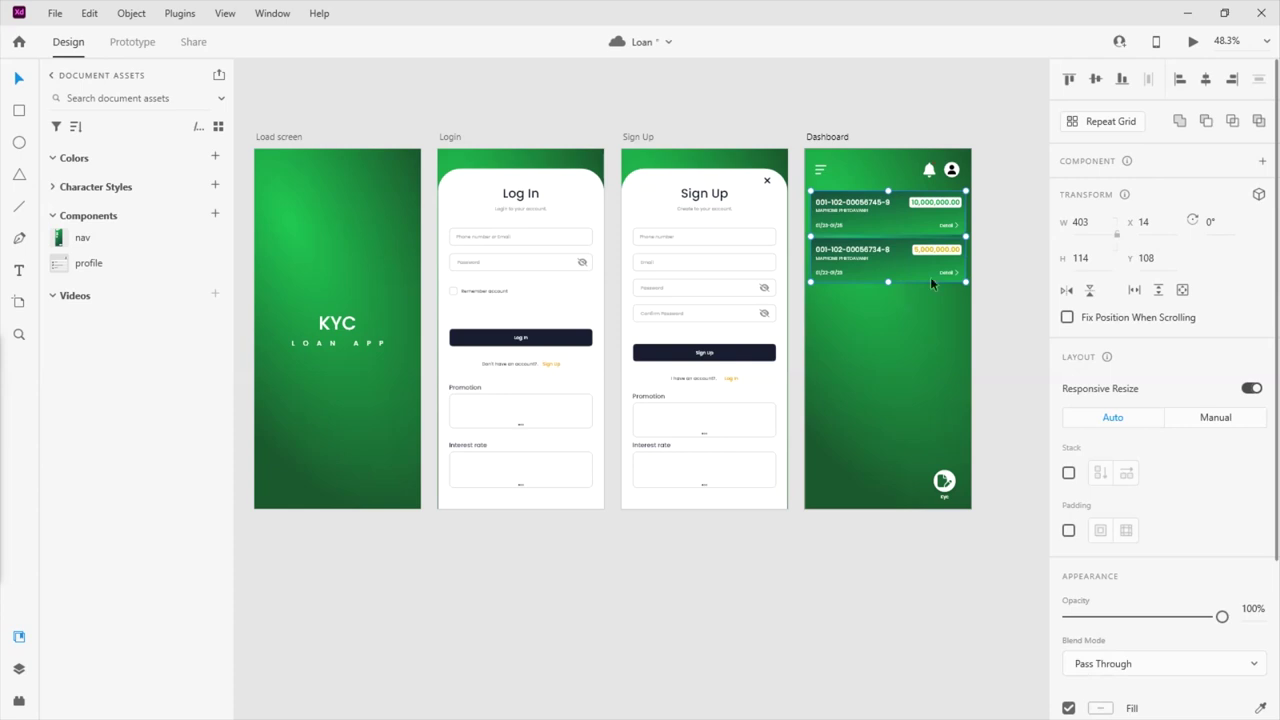
pyautogui.click(1193, 41)
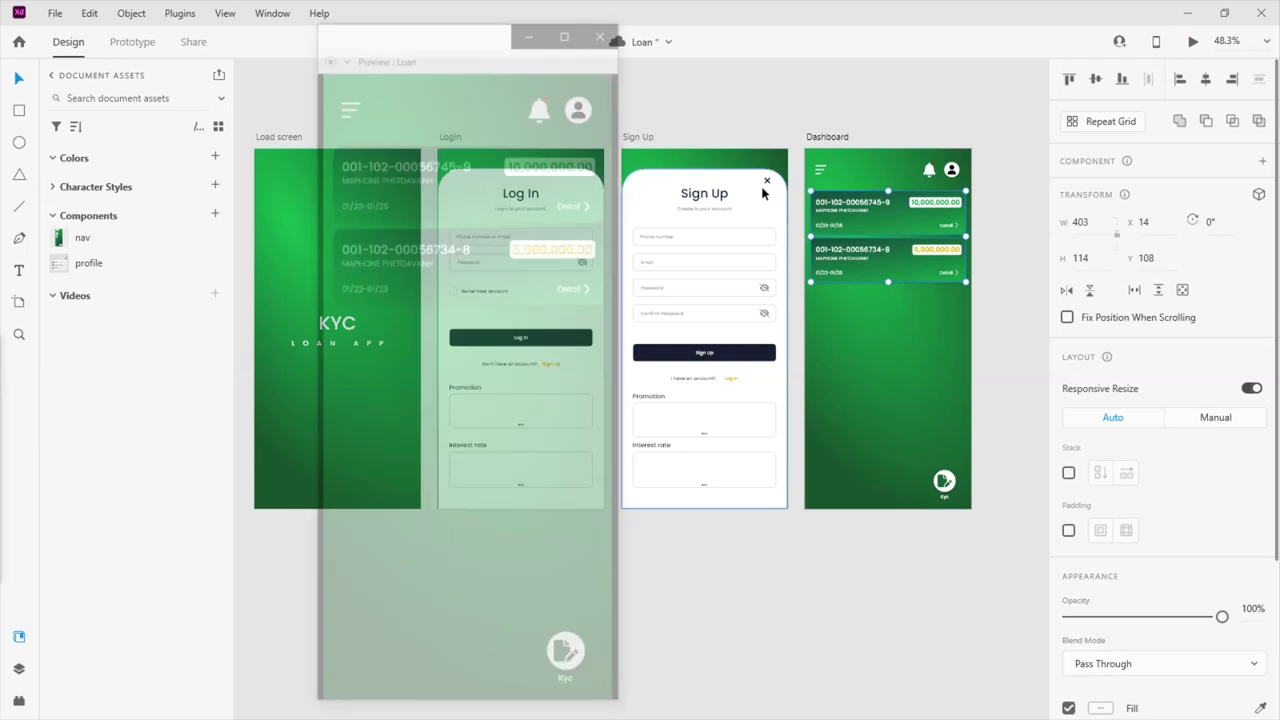
pyautogui.click(576, 86)
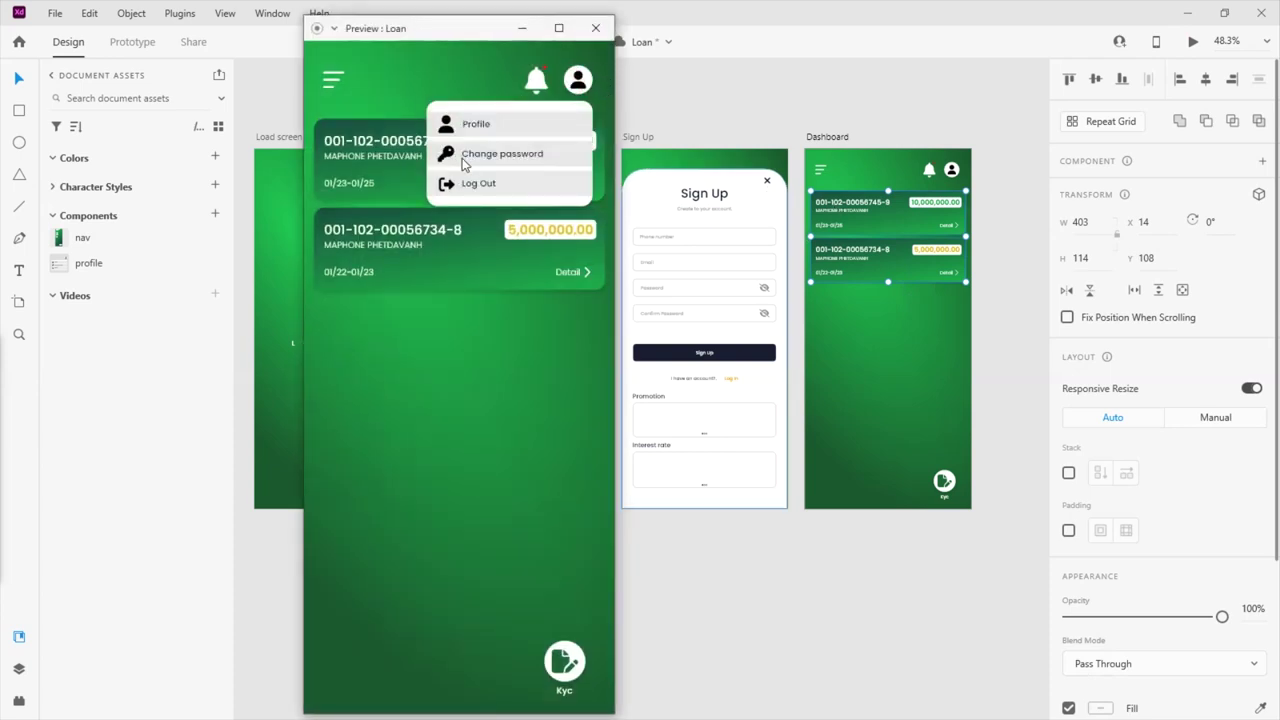
pyautogui.click(578, 80)
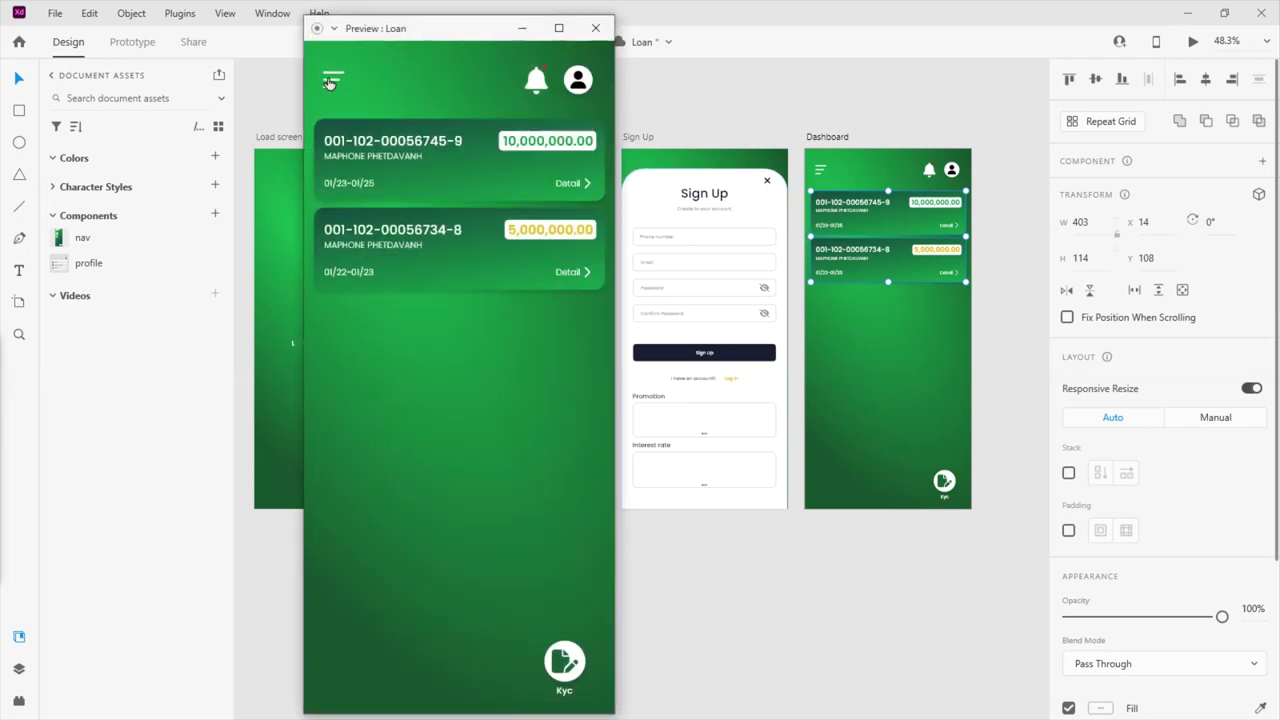
pyautogui.click(332, 80)
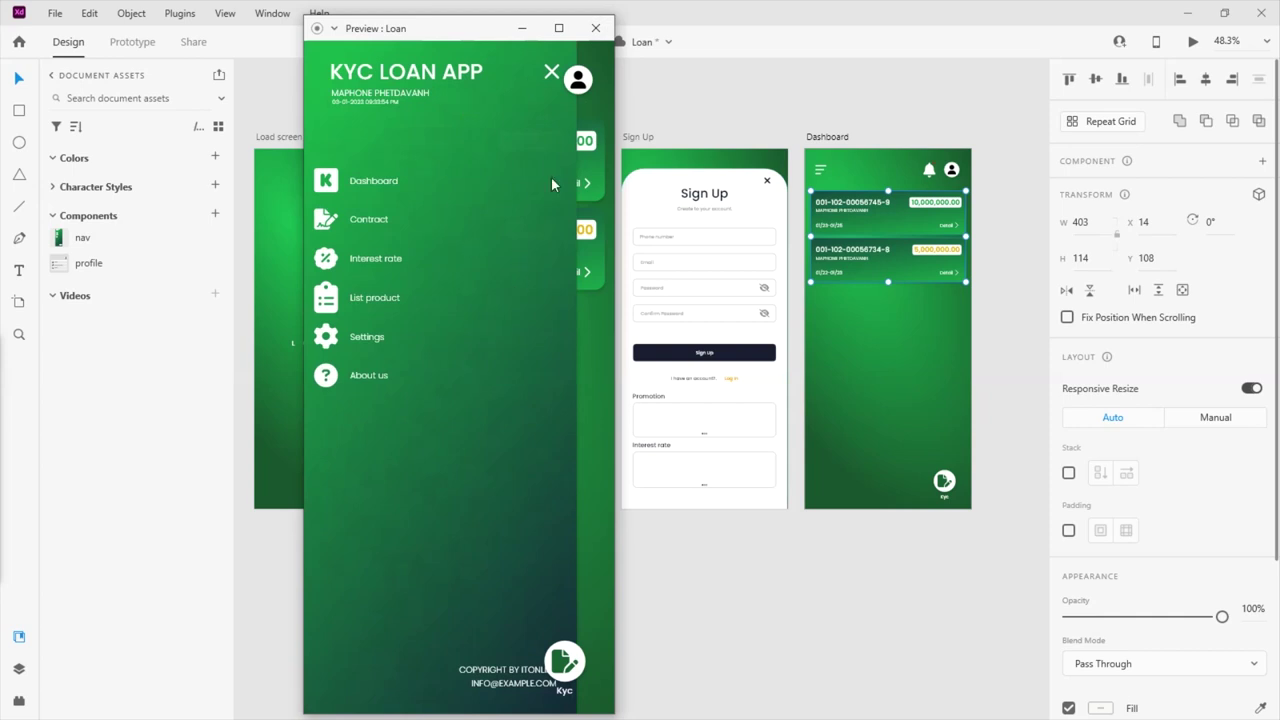
pyautogui.click(549, 76)
pyautogui.click(576, 86)
pyautogui.click(576, 88)
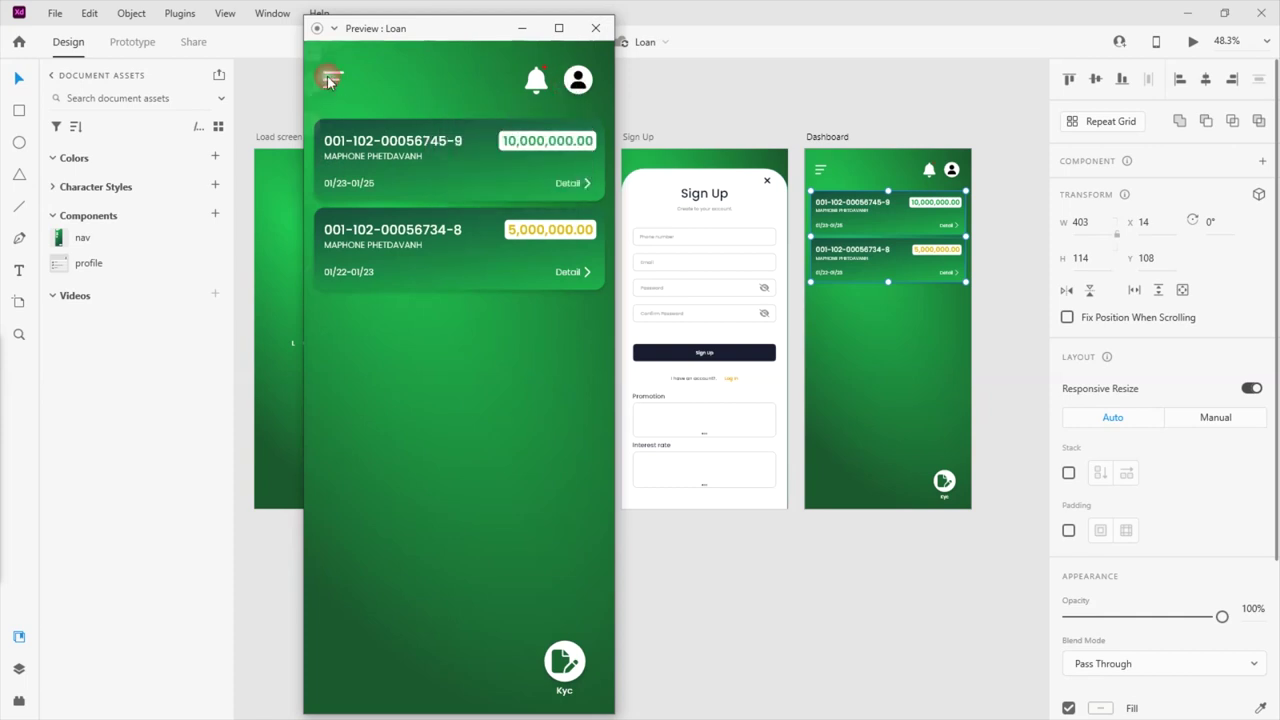
pyautogui.click(332, 80)
pyautogui.click(550, 73)
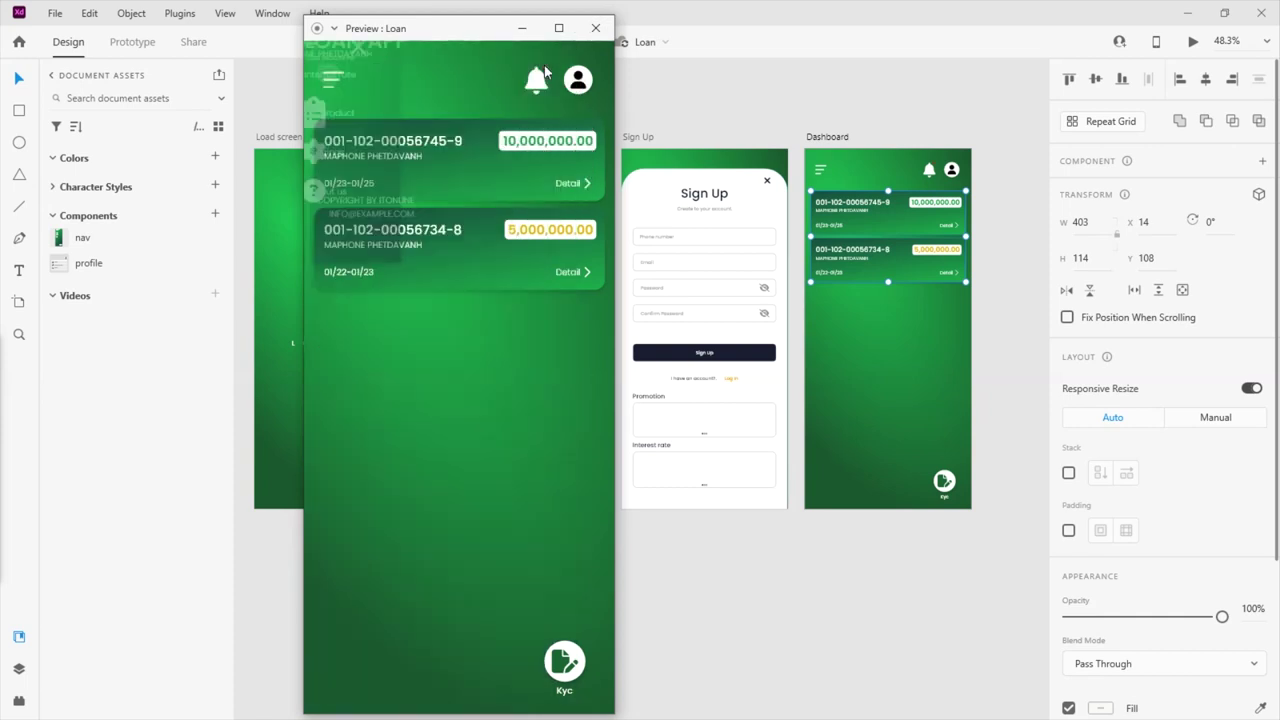
pyautogui.click(595, 29)
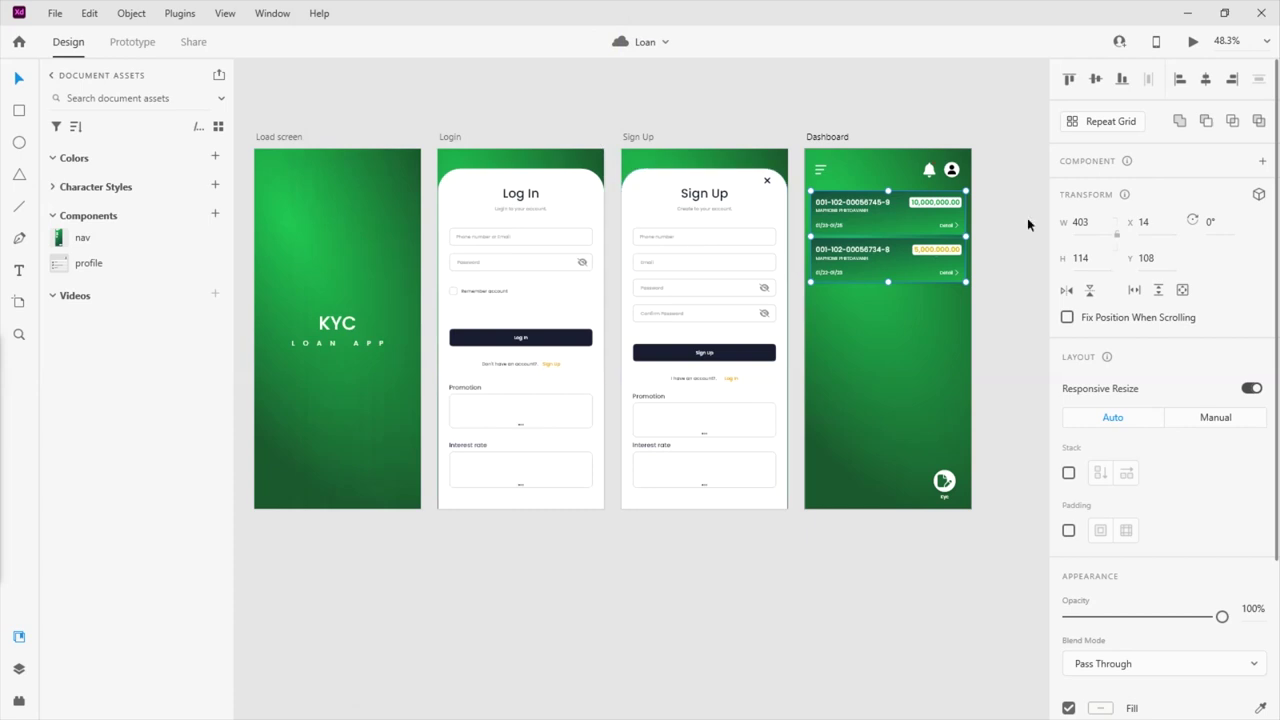
pyautogui.click(820, 170)
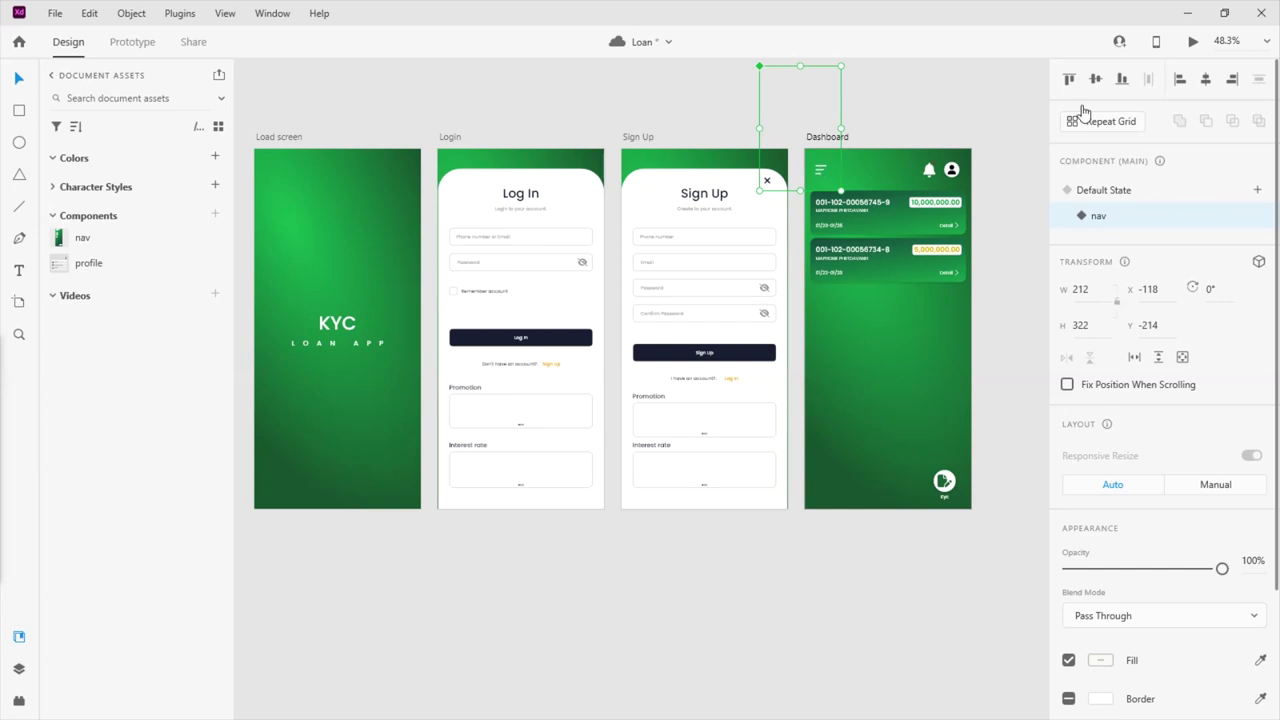
pyautogui.click(1190, 44)
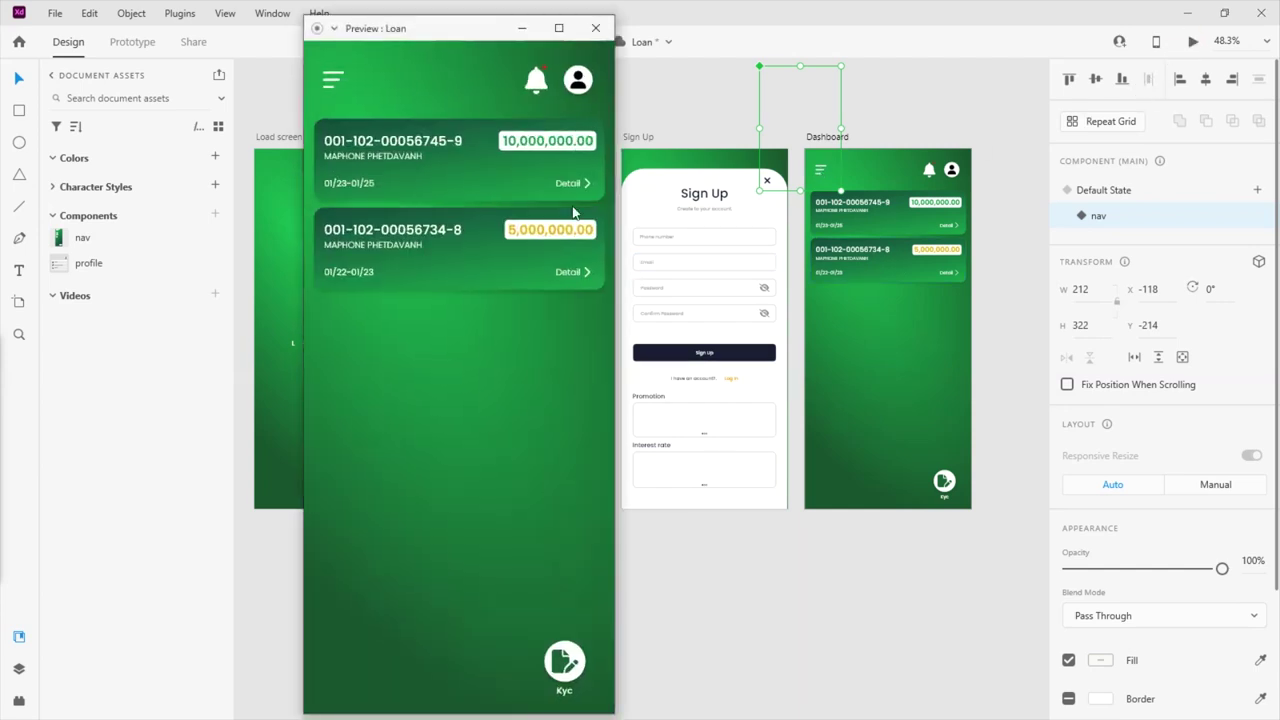
pyautogui.click(334, 80)
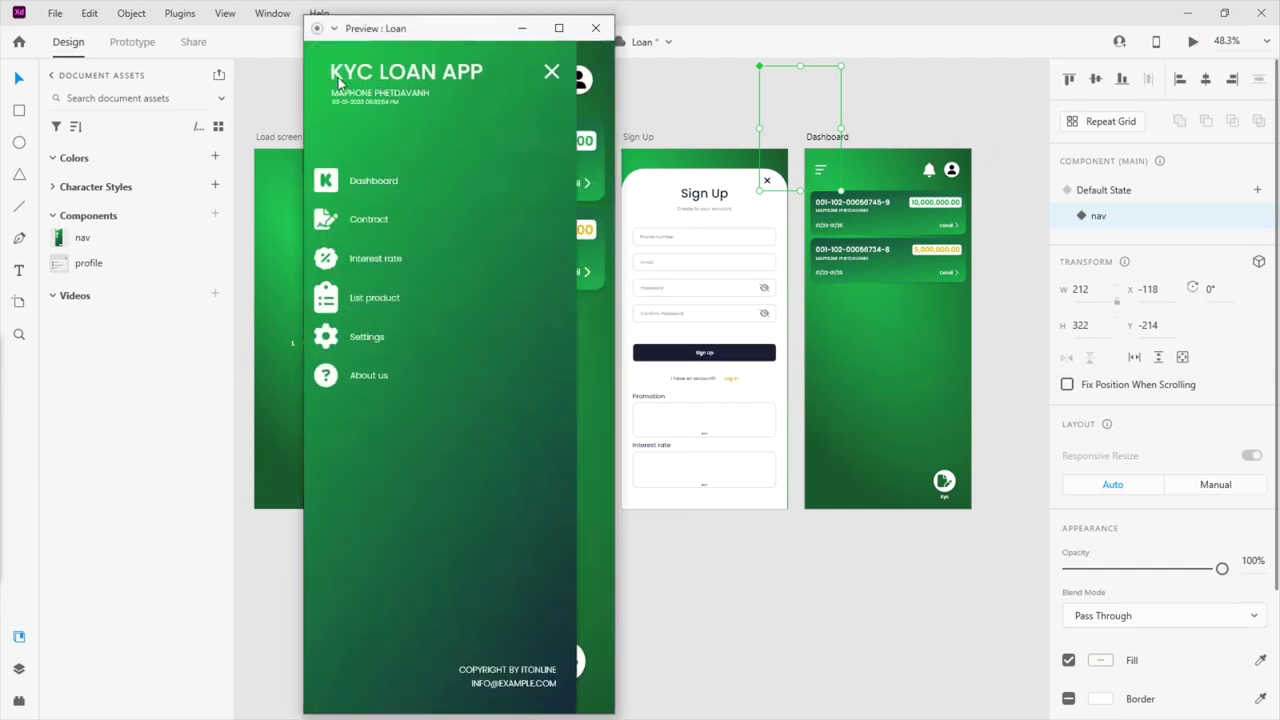
pyautogui.click(549, 76)
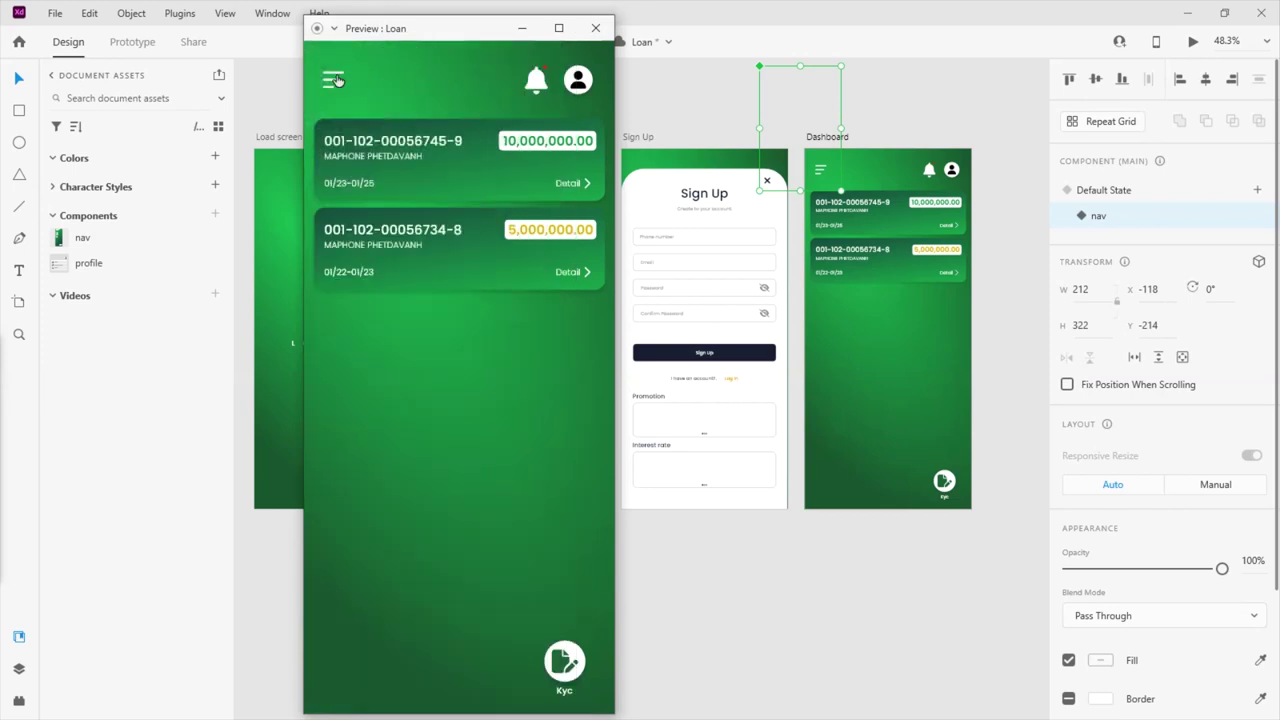
pyautogui.click(332, 78)
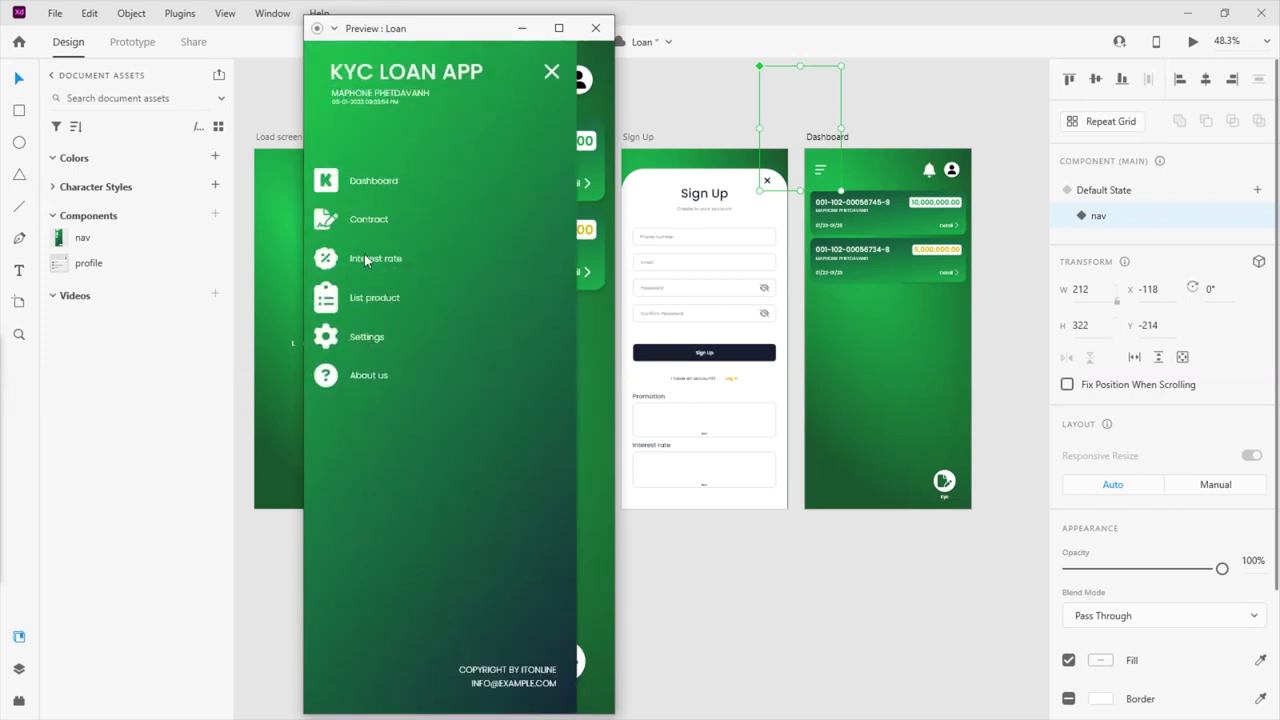
pyautogui.click(553, 76)
pyautogui.click(580, 82)
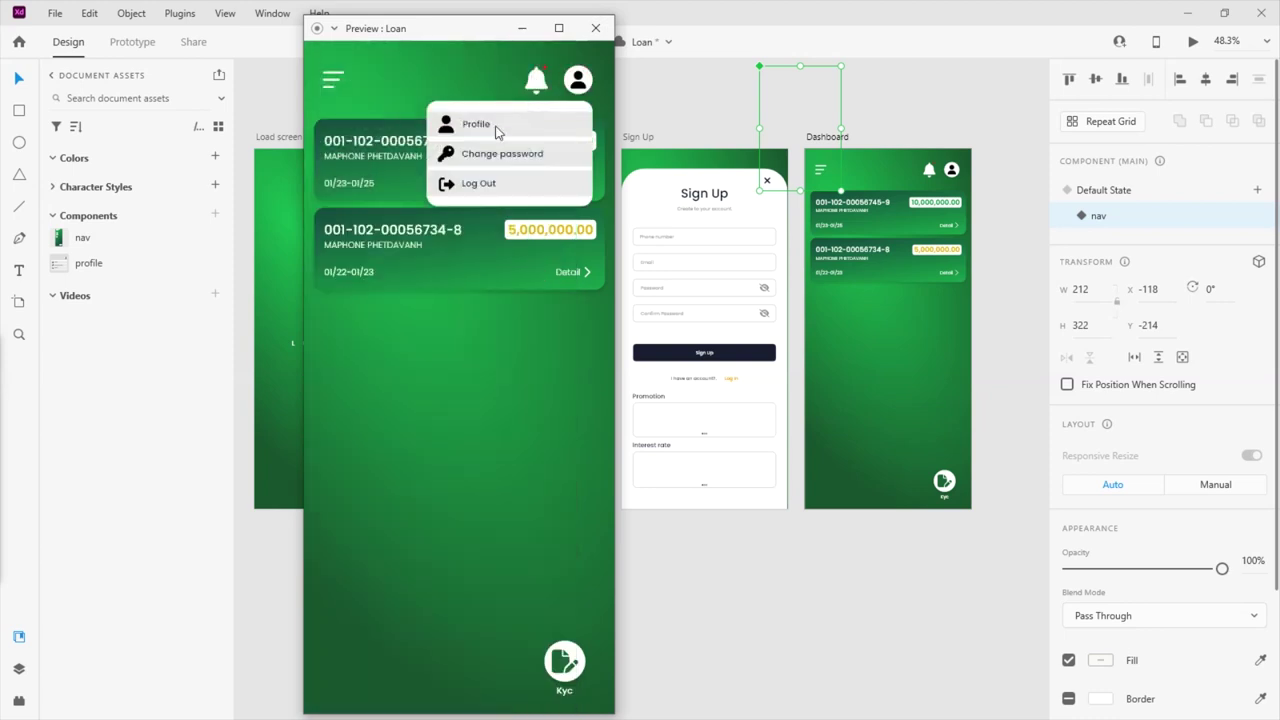
pyautogui.click(479, 186)
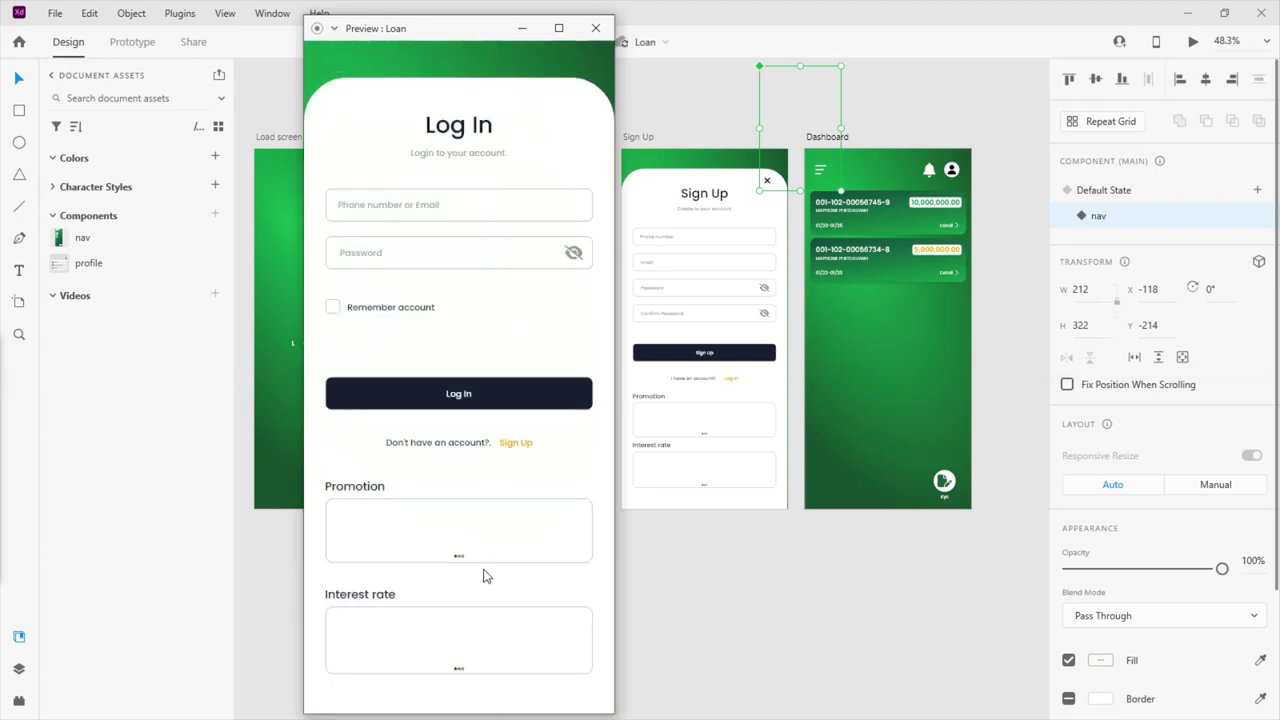
pyautogui.click(455, 397)
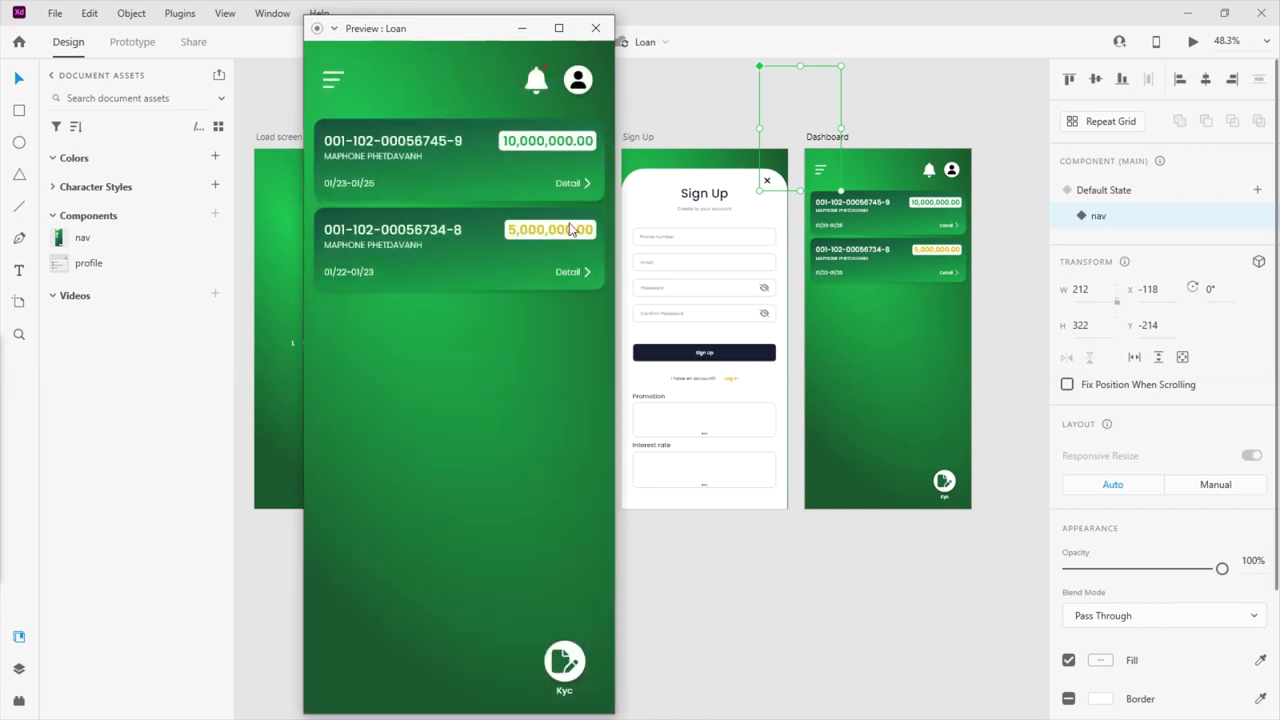
pyautogui.click(595, 28)
pyautogui.click(716, 613)
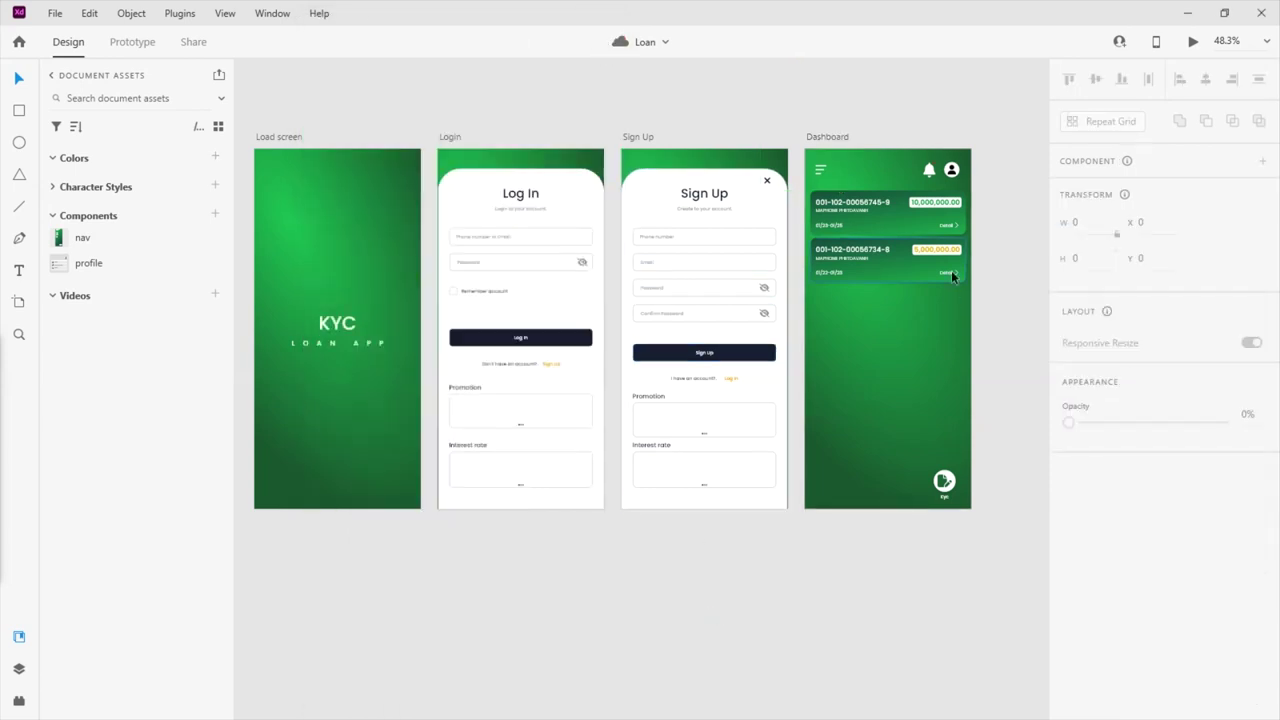